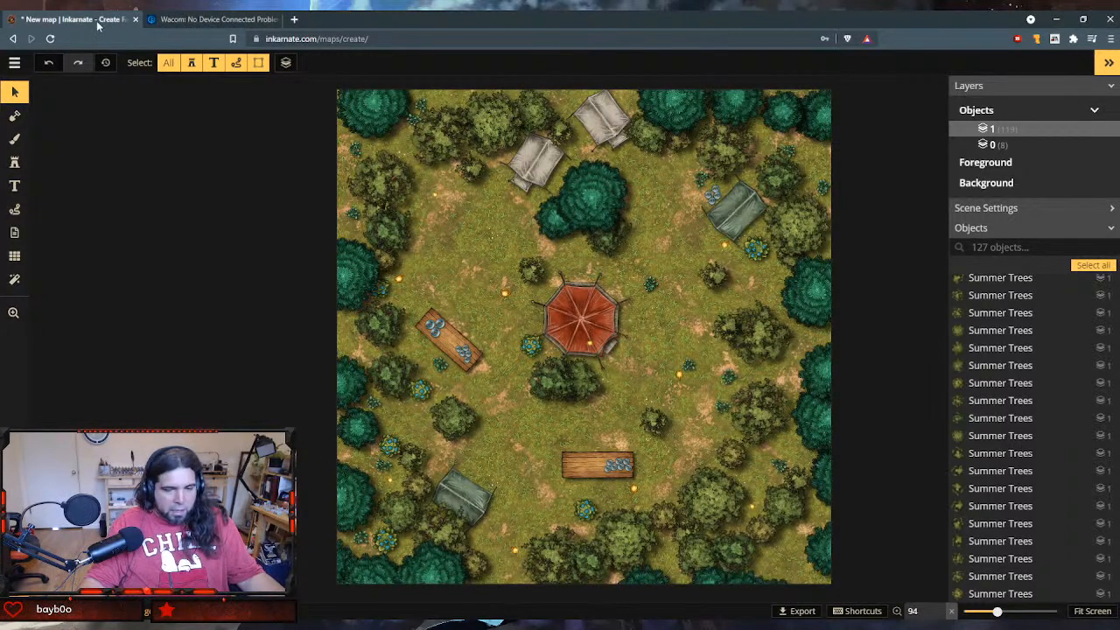
- Save the map under the name "Moon Elves' Party Grounds"
key(ctrl+s)
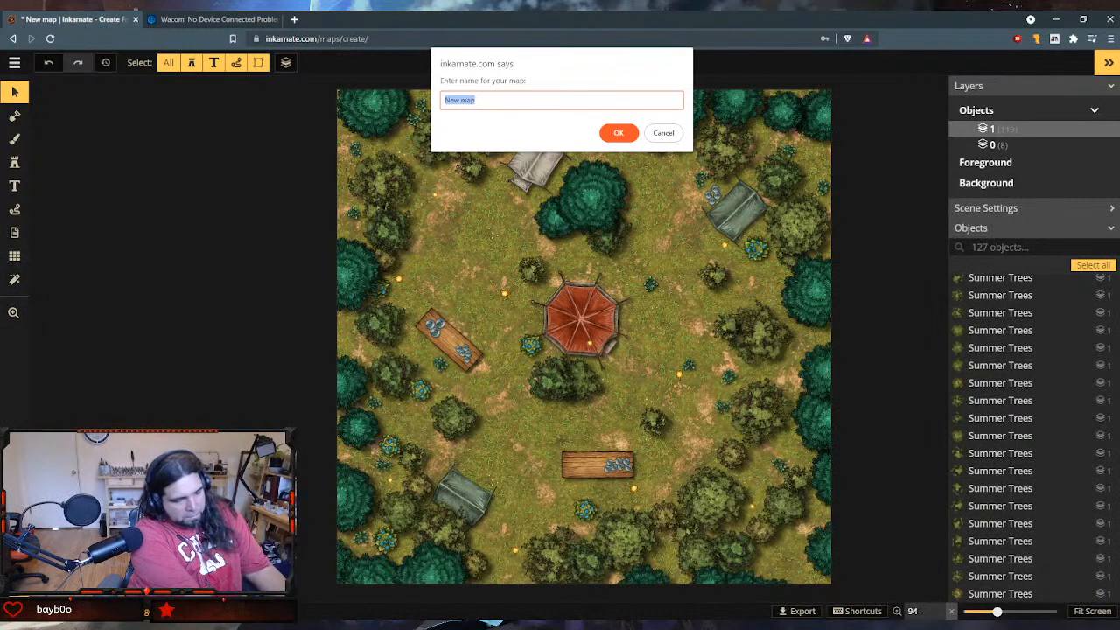
text(Moon Elves)
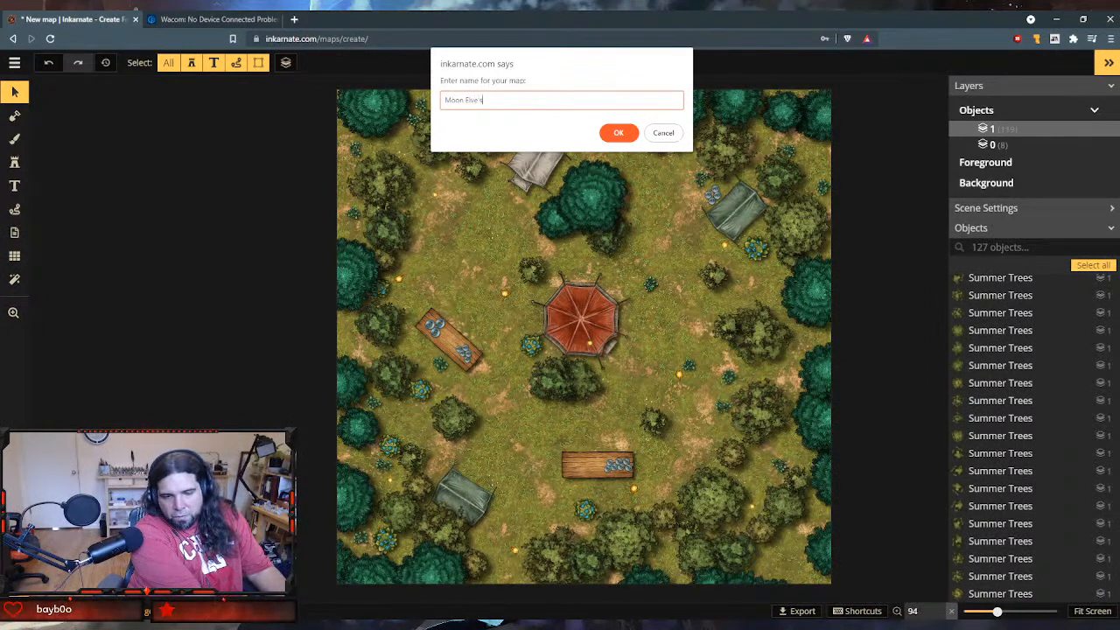
key(BackSpace)
key(BackSpace)
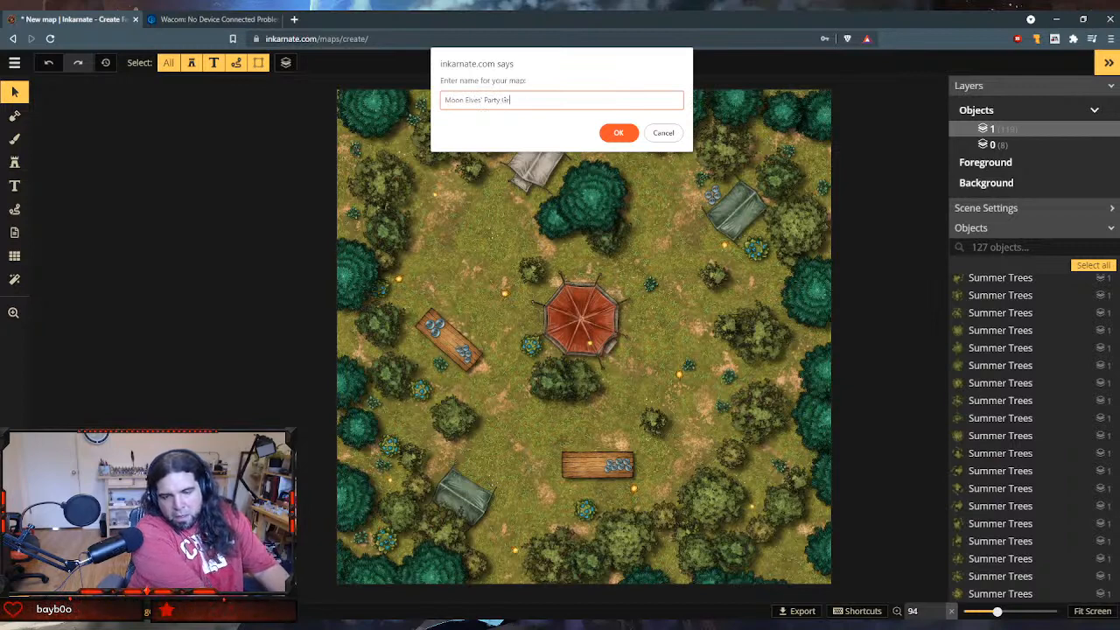
key(Return)
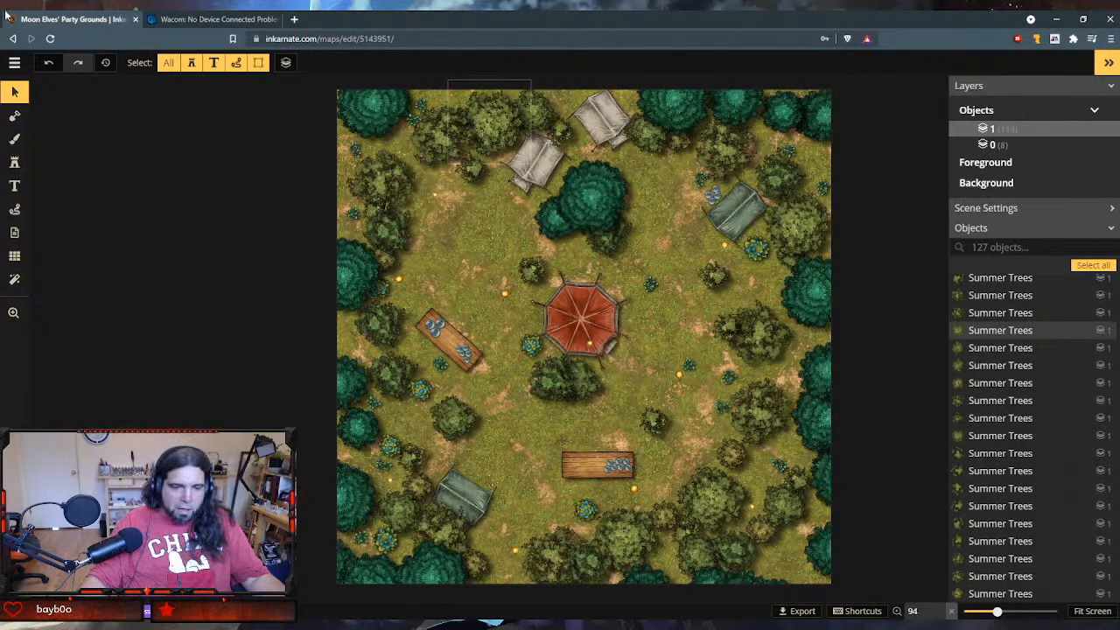
- Open the Notion workspace in a new browser tab
click(284, 18)
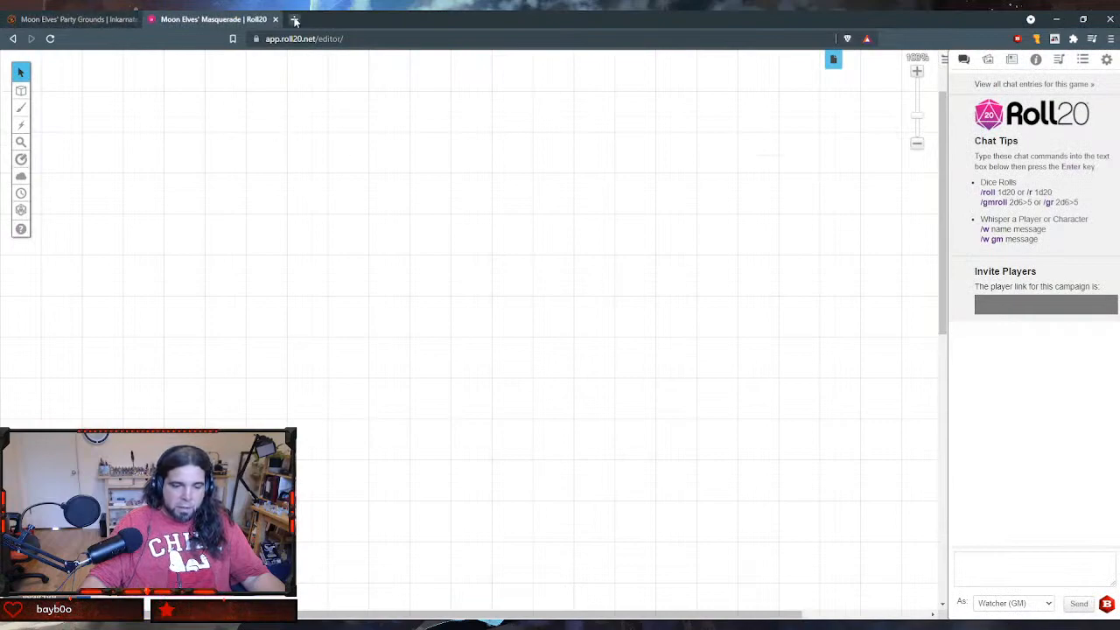
click(295, 19)
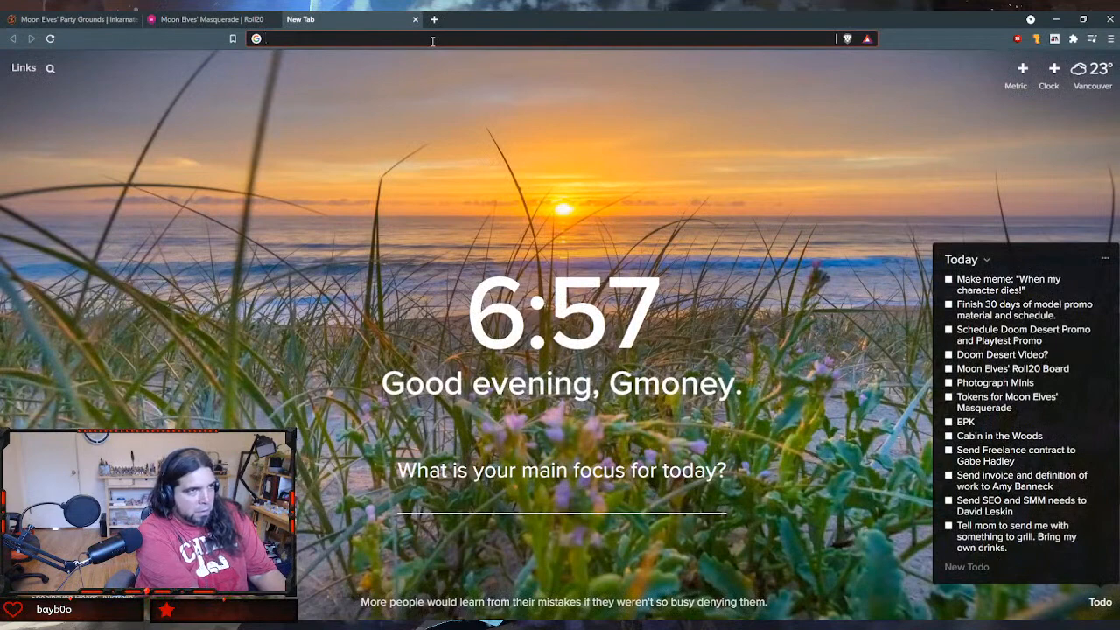
text(notion.so)
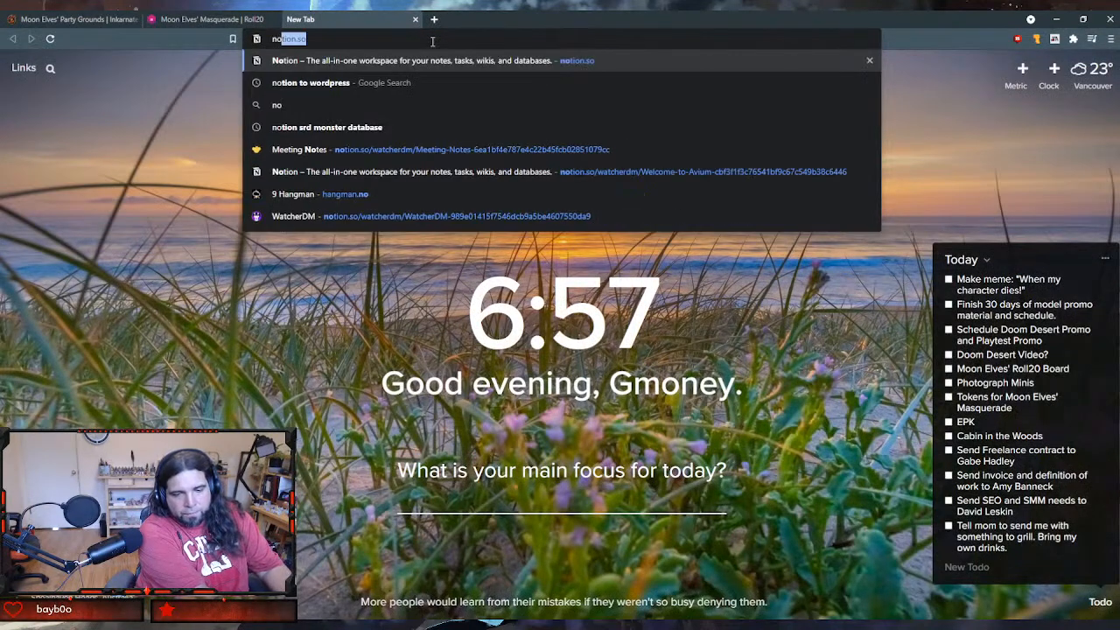
key(Return)
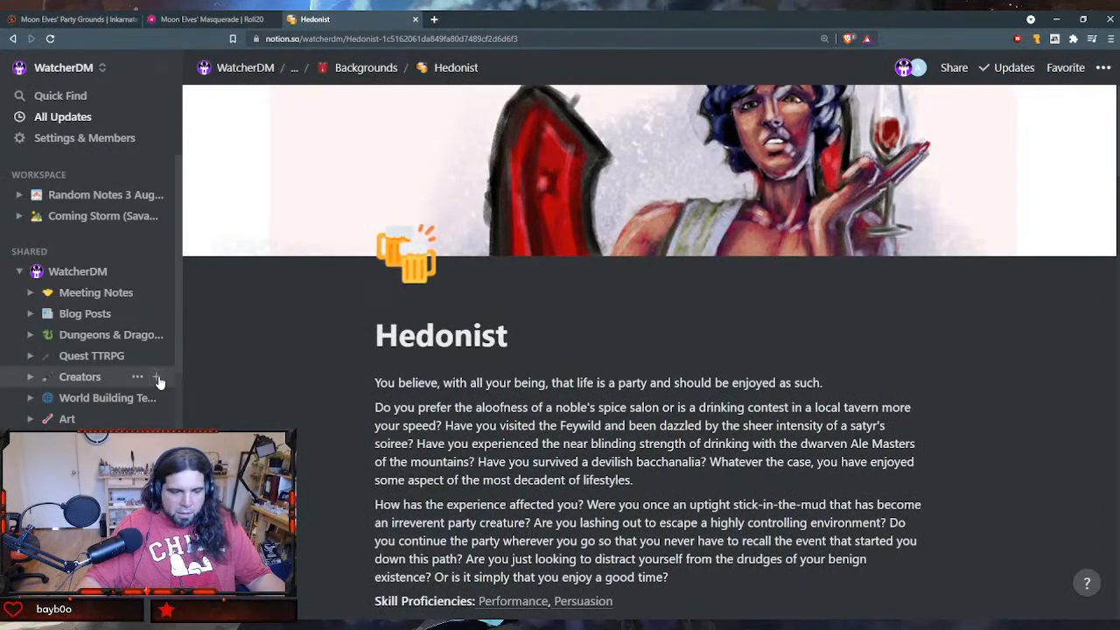
- Open the Moon Elves' Masquerade page from the Dungeons & Dragons adventure modules and skim its introduction
click(32, 336)
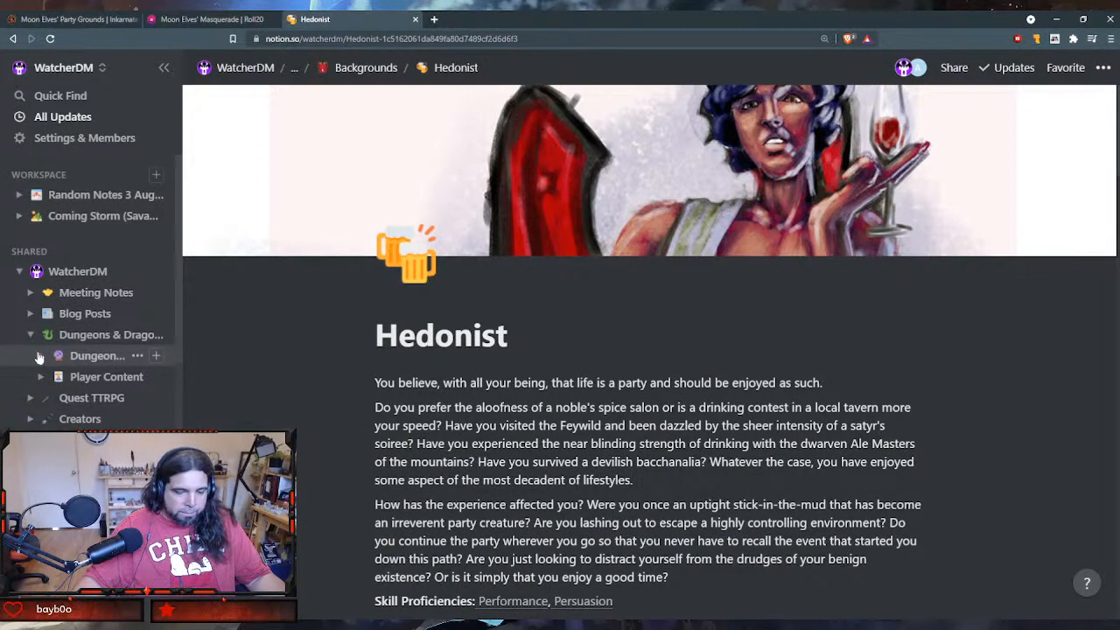
click(40, 356)
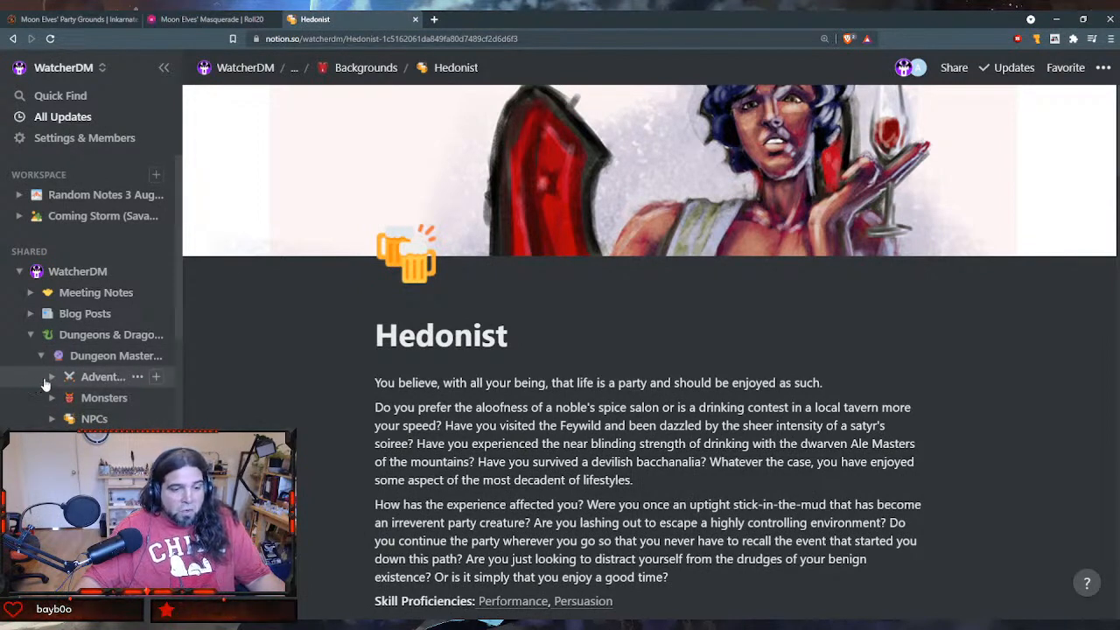
click(51, 376)
scroll(100, 407, down, 2)
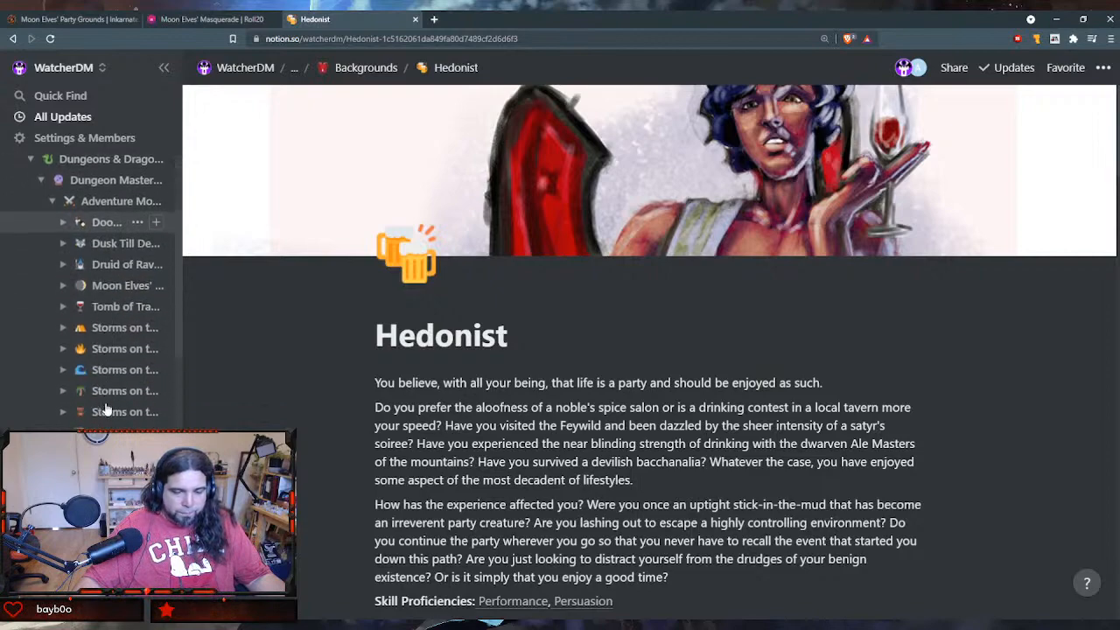
scroll(105, 409, up, 1)
click(122, 344)
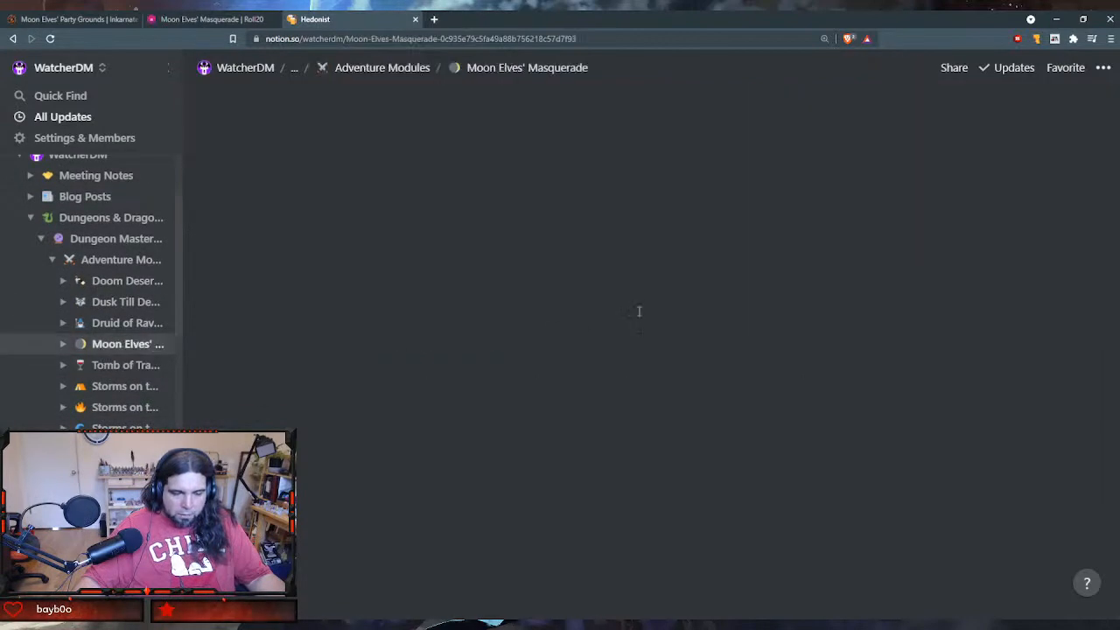
scroll(760, 357, down, 3)
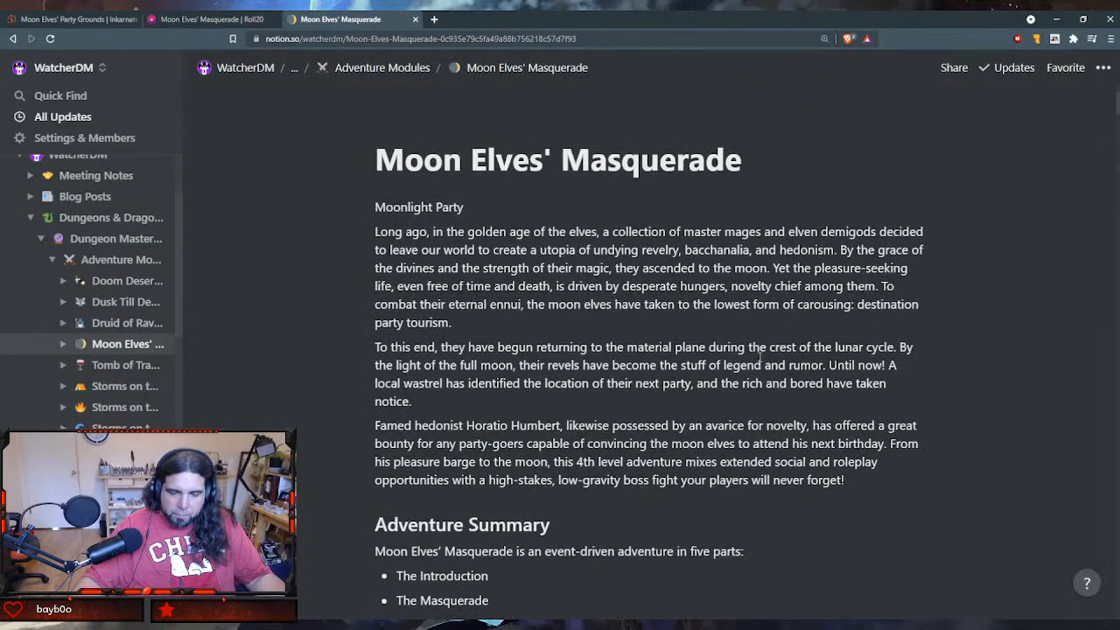
scroll(759, 357, down, 3)
scroll(757, 288, up, 3)
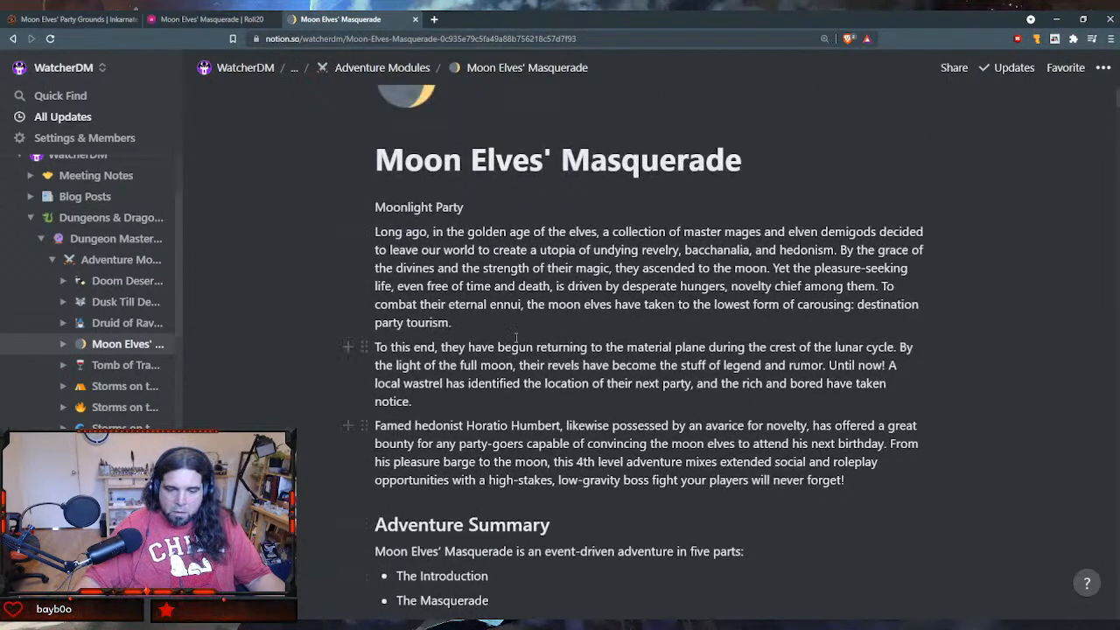
- Switch to Roll20 and create a journal folder named "Moon Elves' Masquerade"
click(209, 19)
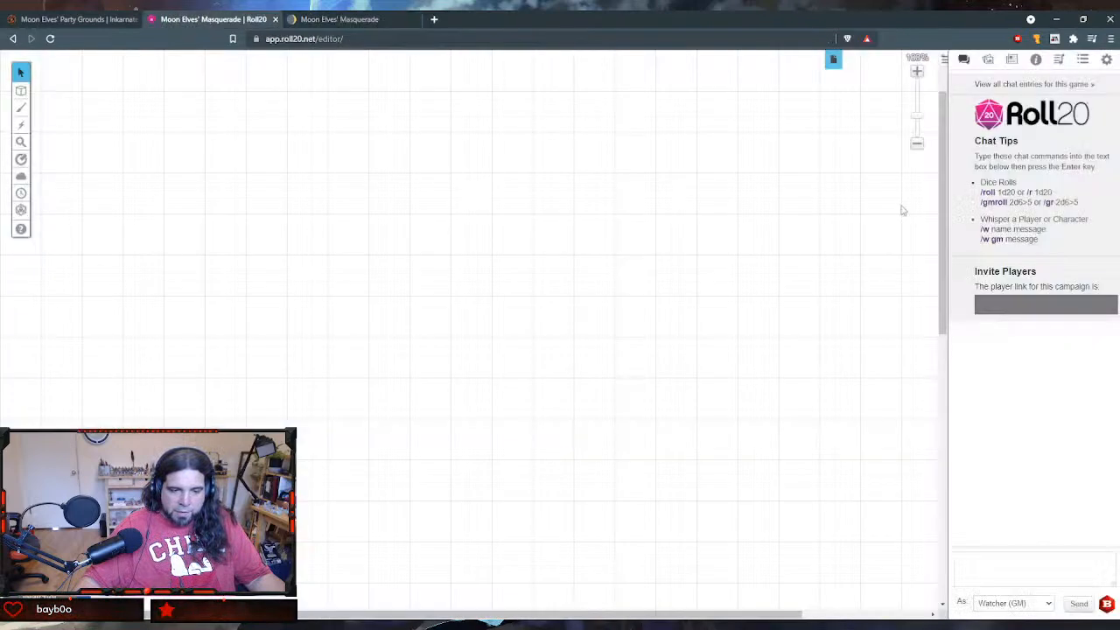
click(1012, 61)
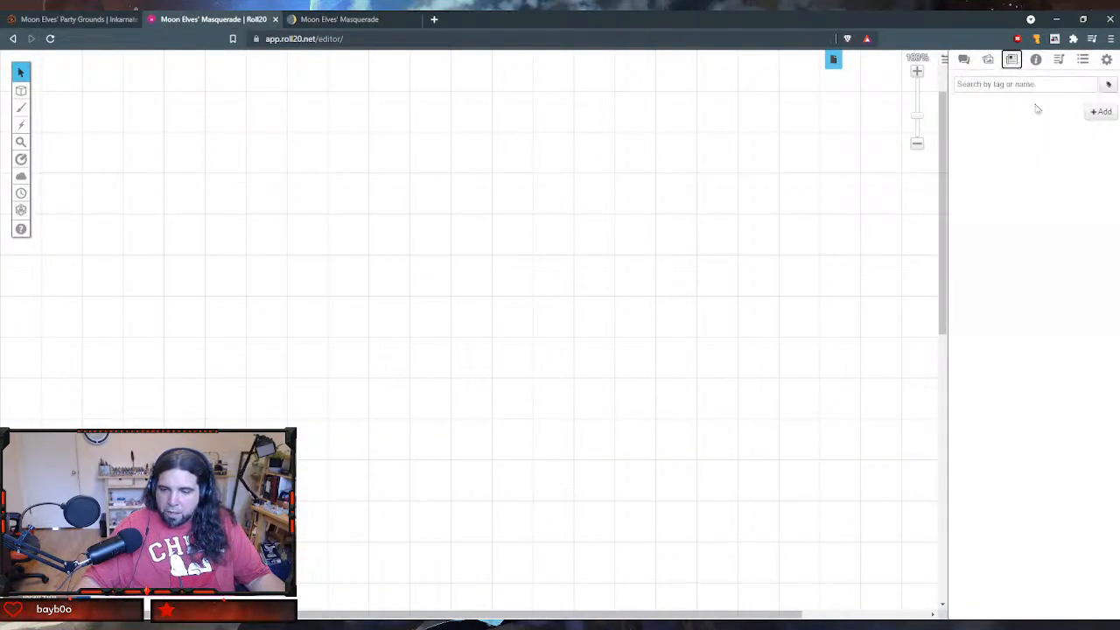
click(1100, 112)
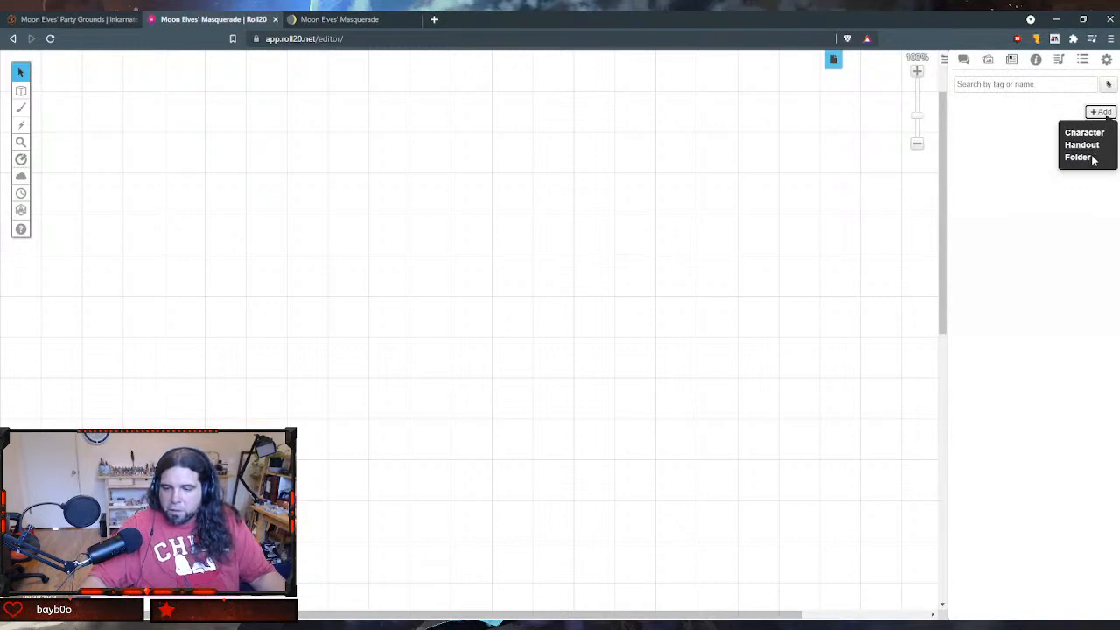
click(1083, 158)
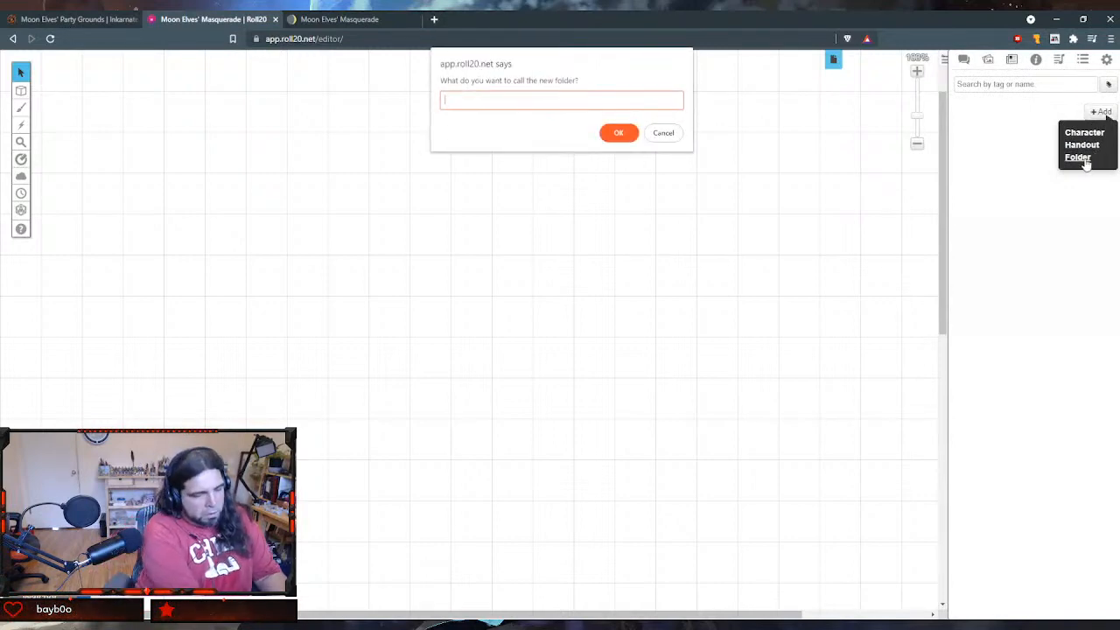
text(Moon Elves)
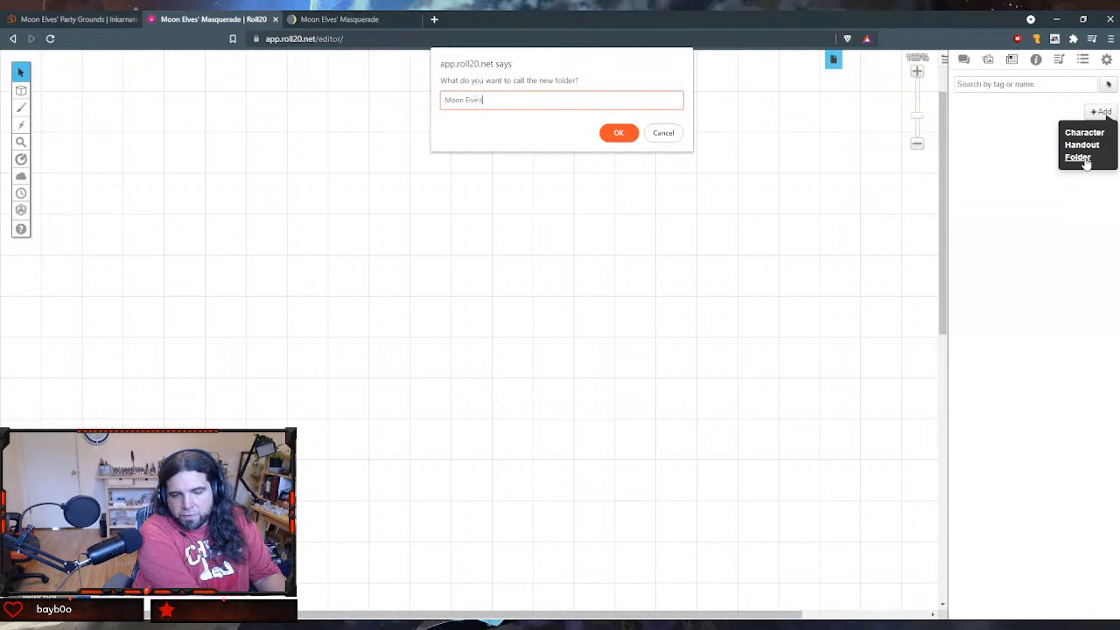
text(' Masquer)
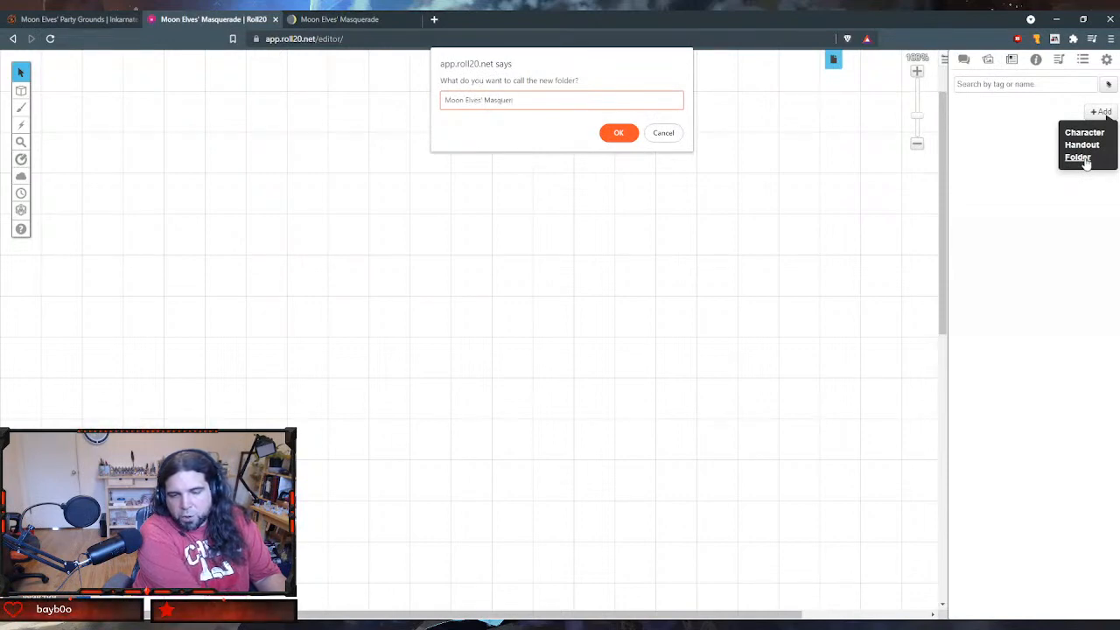
text(ade)
key(Return)
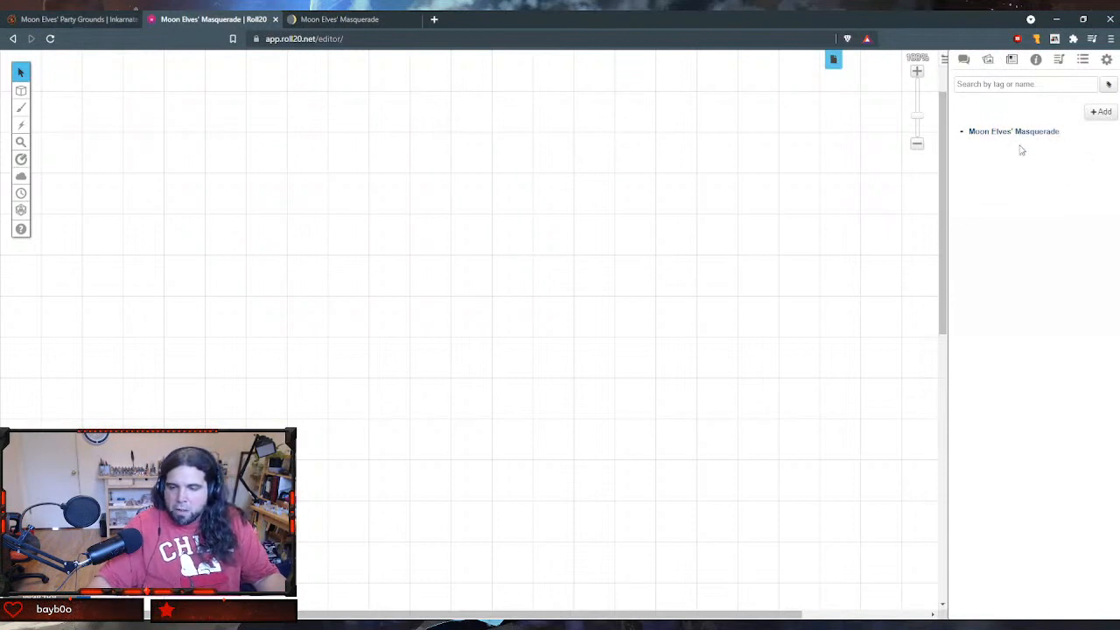
- Add a handout named "How to Run This Adventure", save it and move it into the Moon Elves' Masquerade folder
right_click(1010, 136)
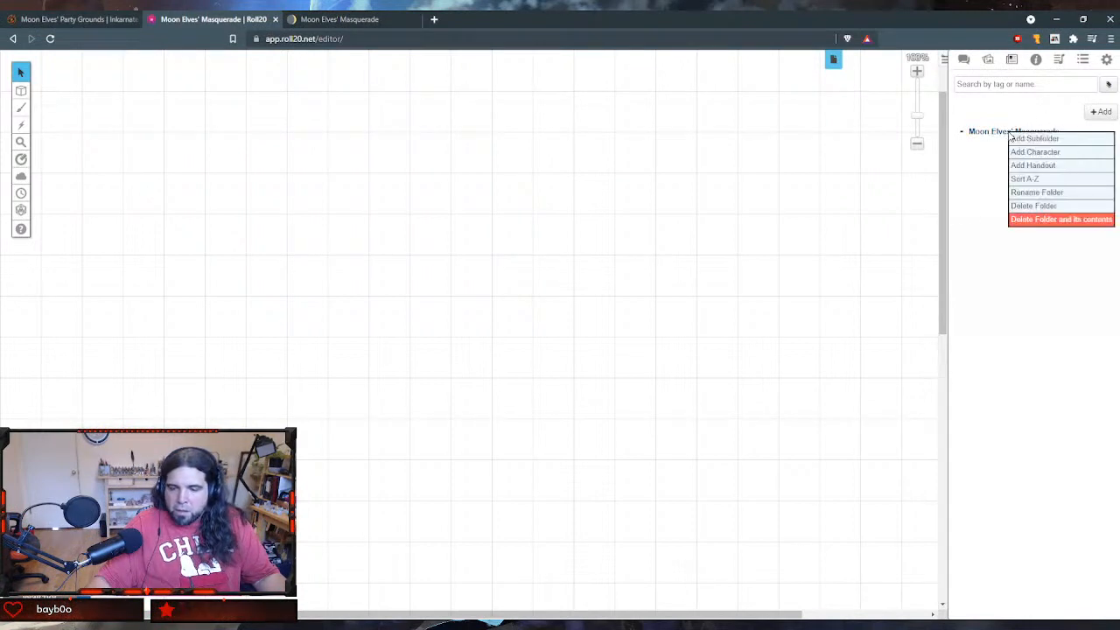
click(1100, 112)
click(1082, 144)
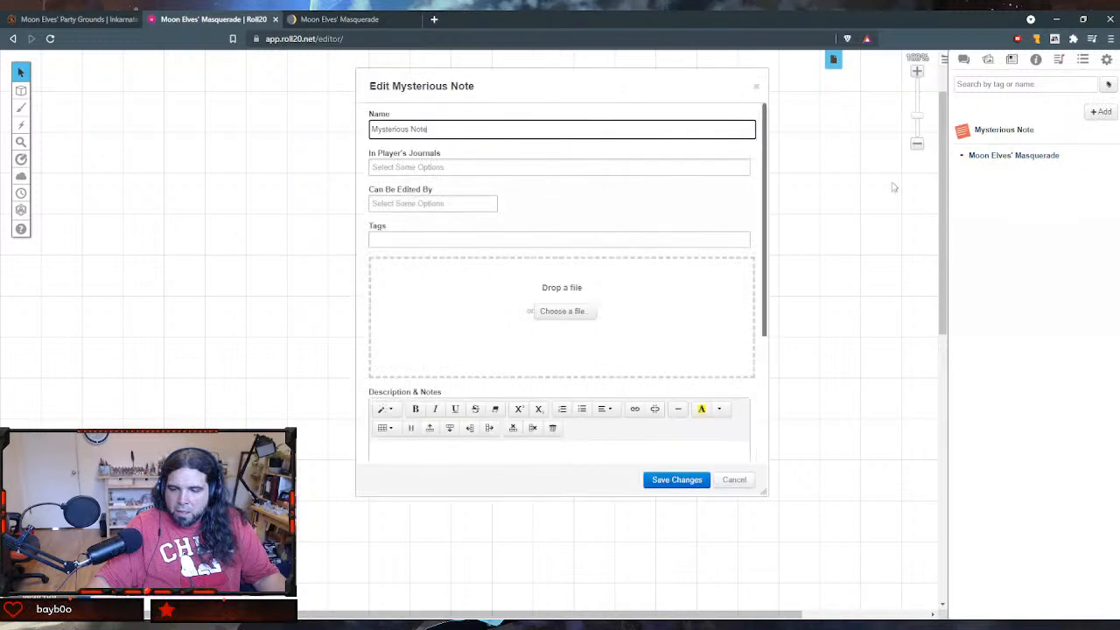
key(ctrl+a)
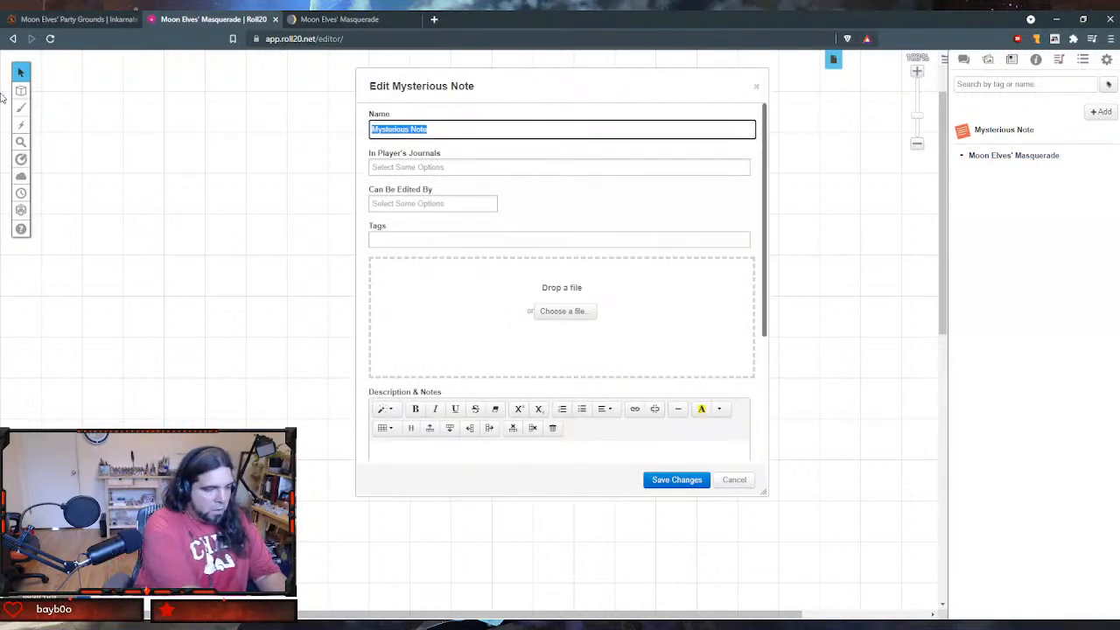
text(How to Run )
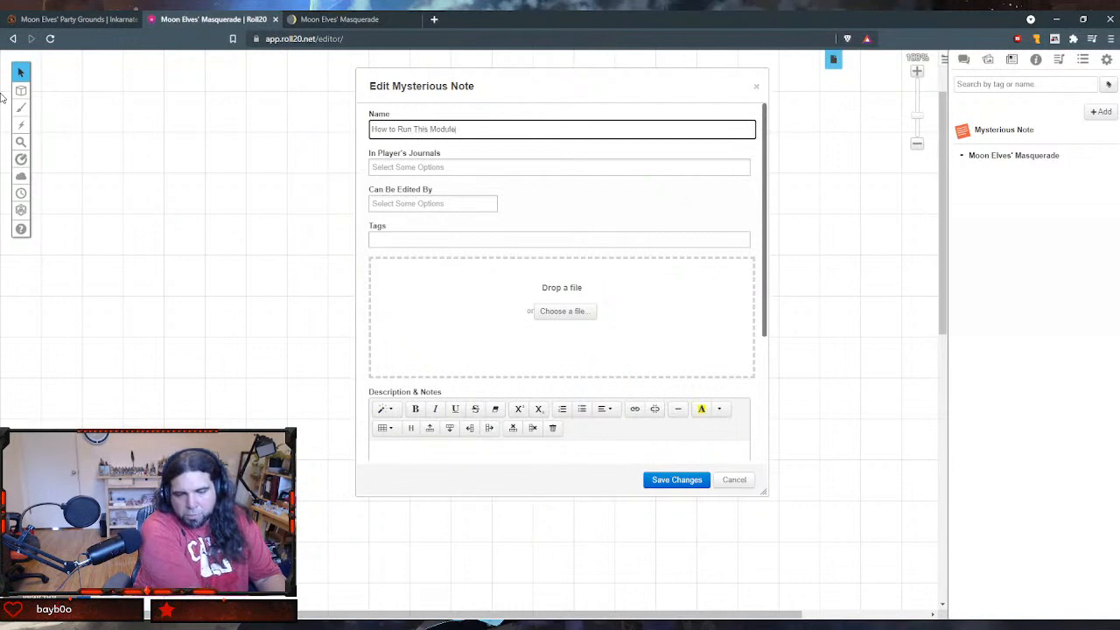
text(This Module)
key(BackSpace)
key(BackSpace)
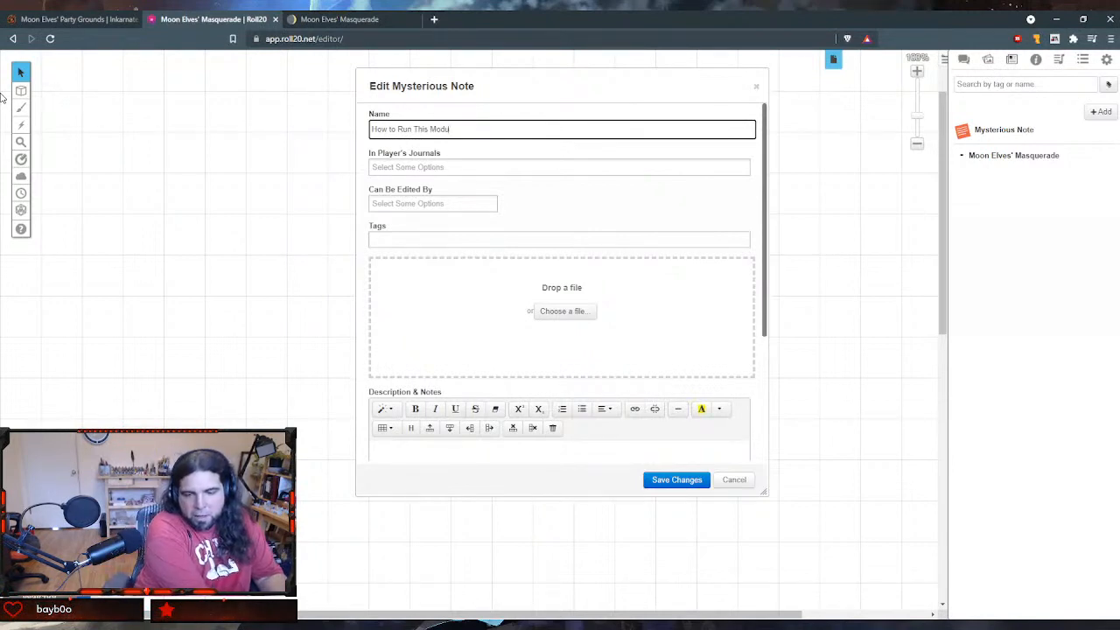
key(BackSpace)
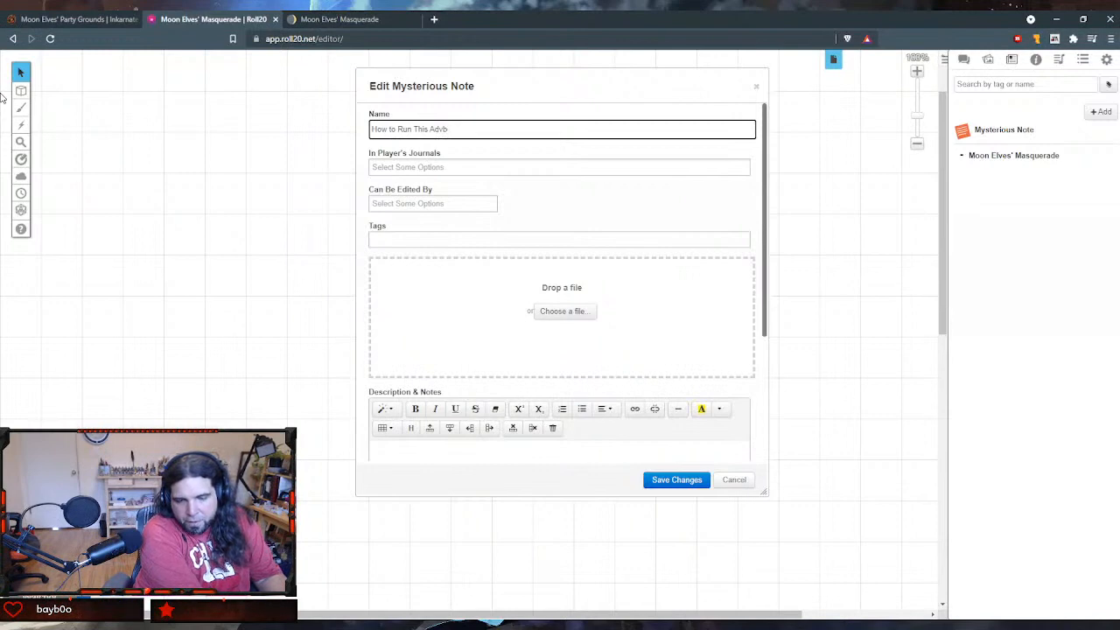
key(Tab)
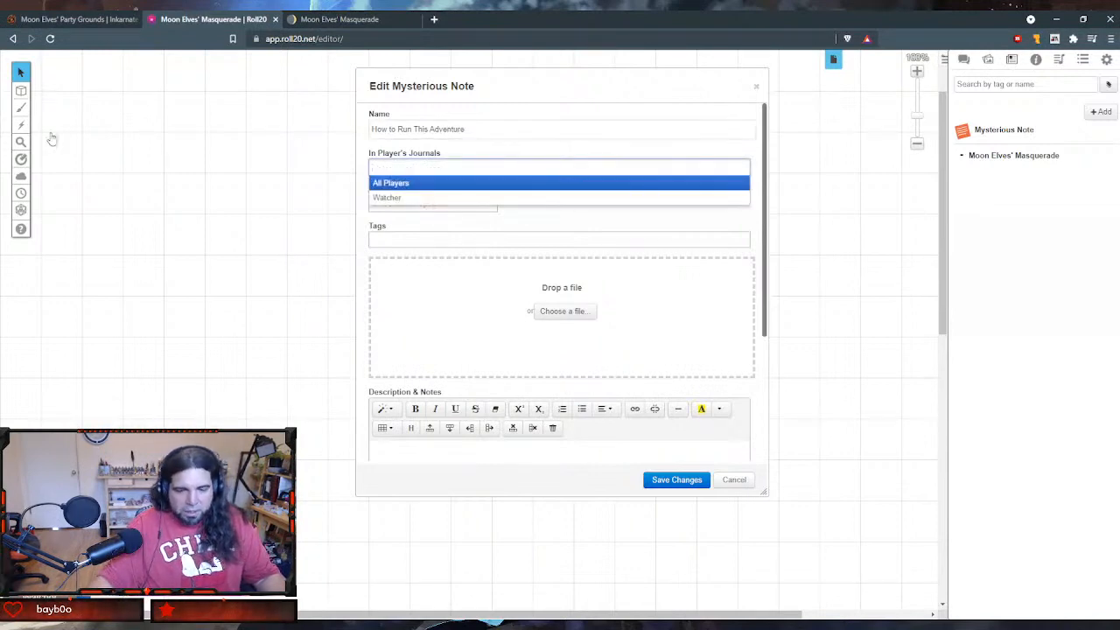
click(674, 481)
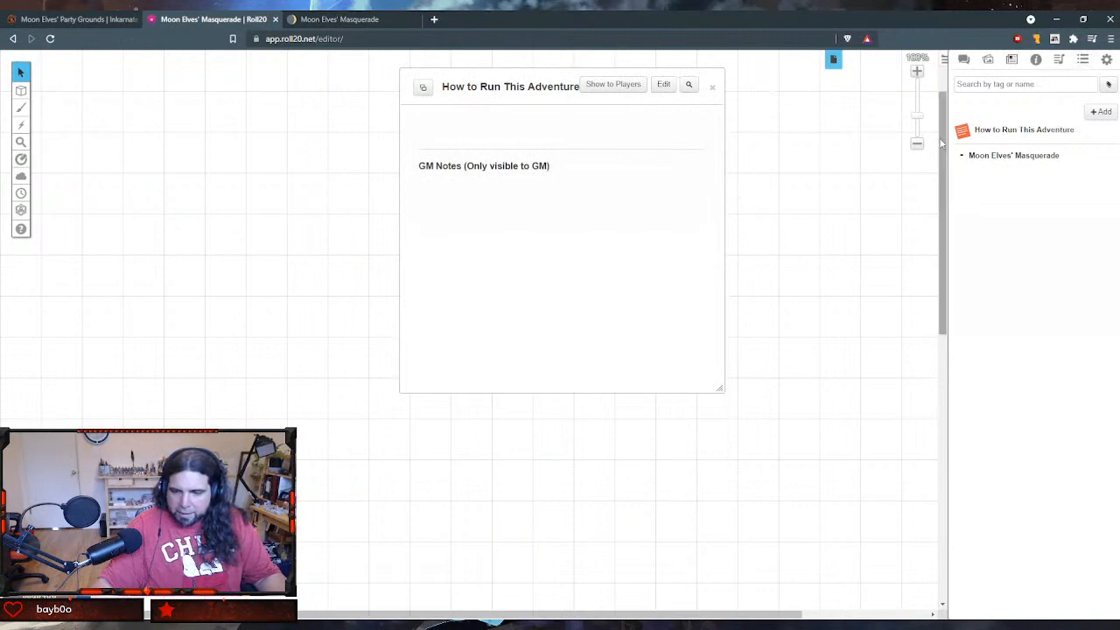
drag(961, 125, 982, 163)
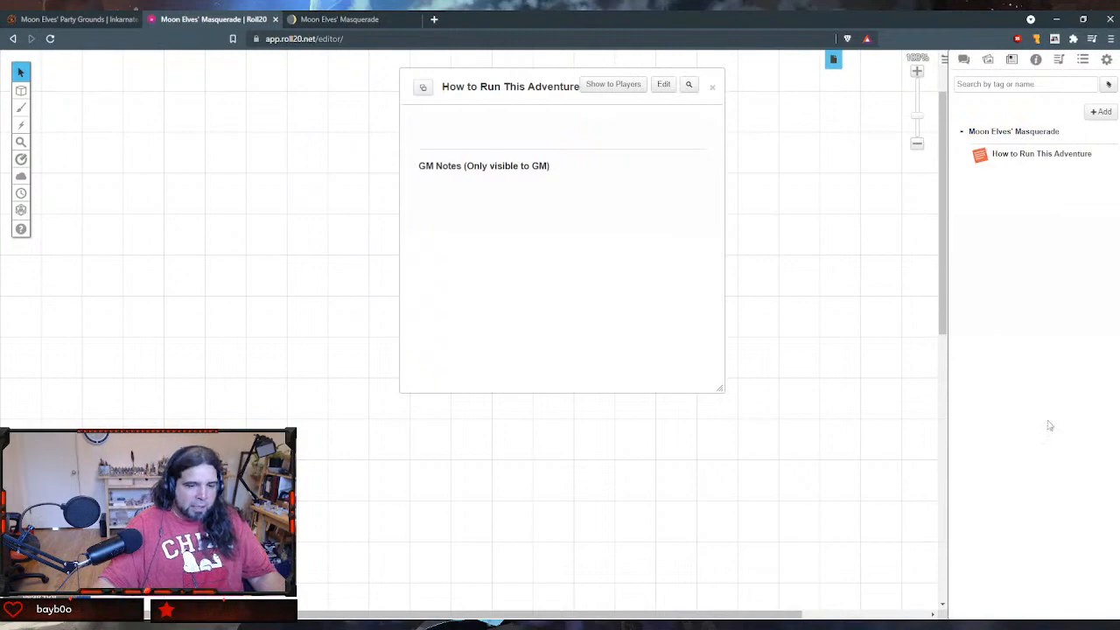
- Switch to Notion and select the entire Adventure Summary section, from its heading through its closing paragraph
click(333, 19)
scroll(402, 132, down, 5)
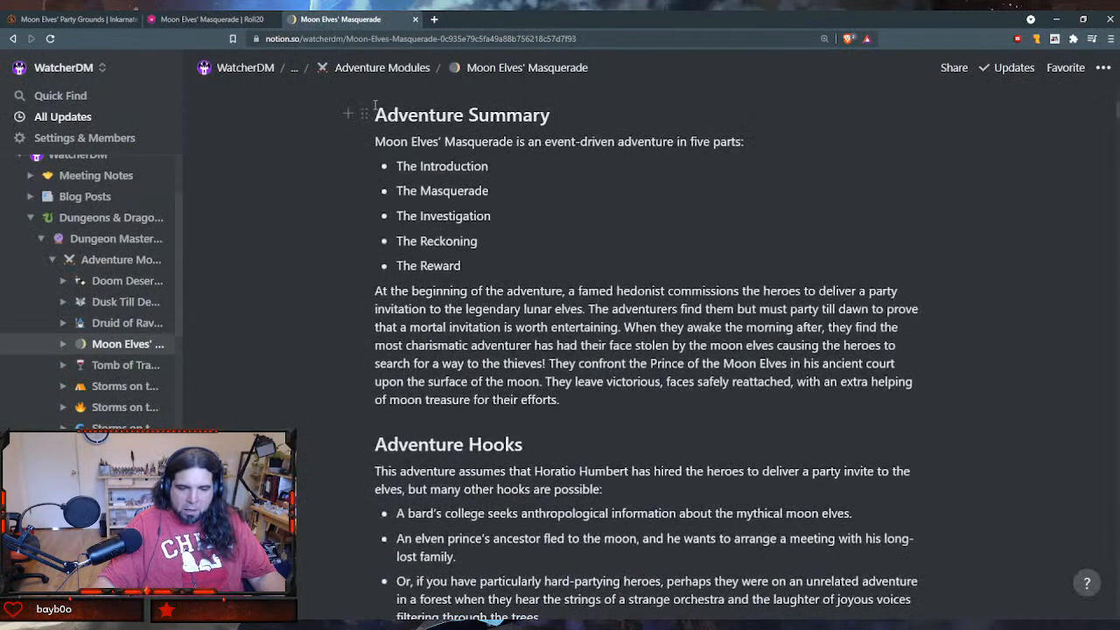
scroll(372, 115, up, 1)
drag(477, 157, 592, 448)
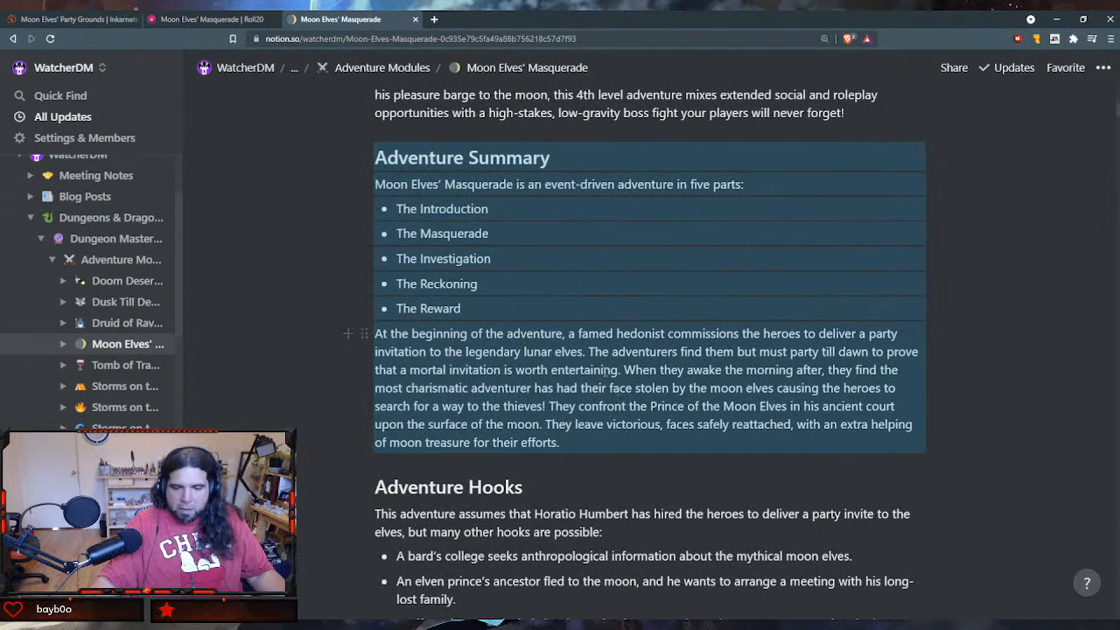
- Switch to Roll20 and add a new journal handout named "Adventure Summary"
click(219, 19)
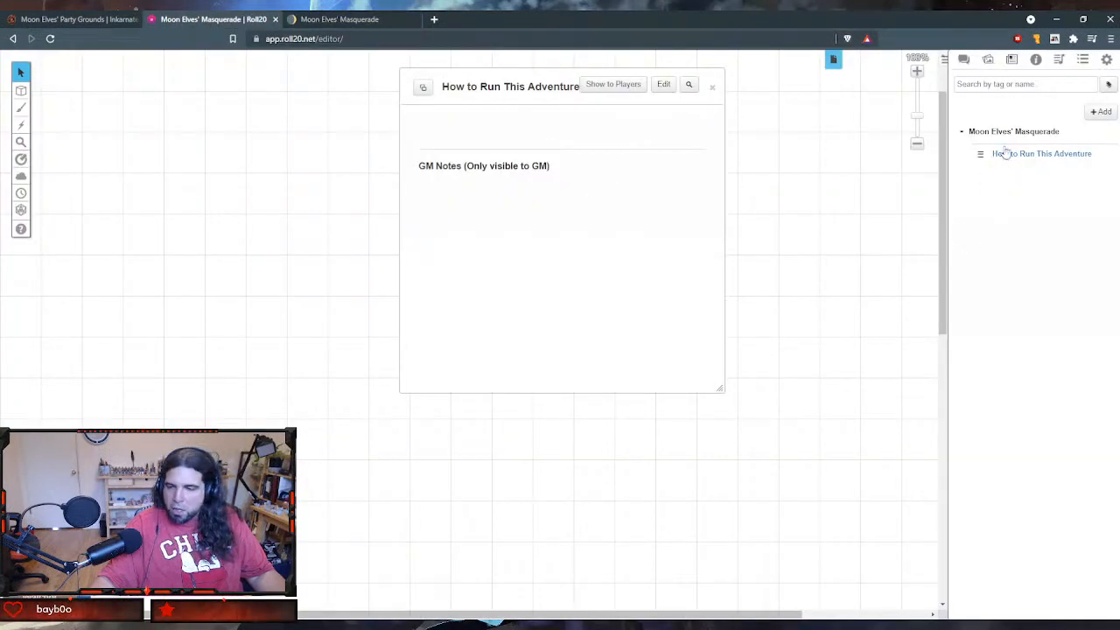
click(1104, 112)
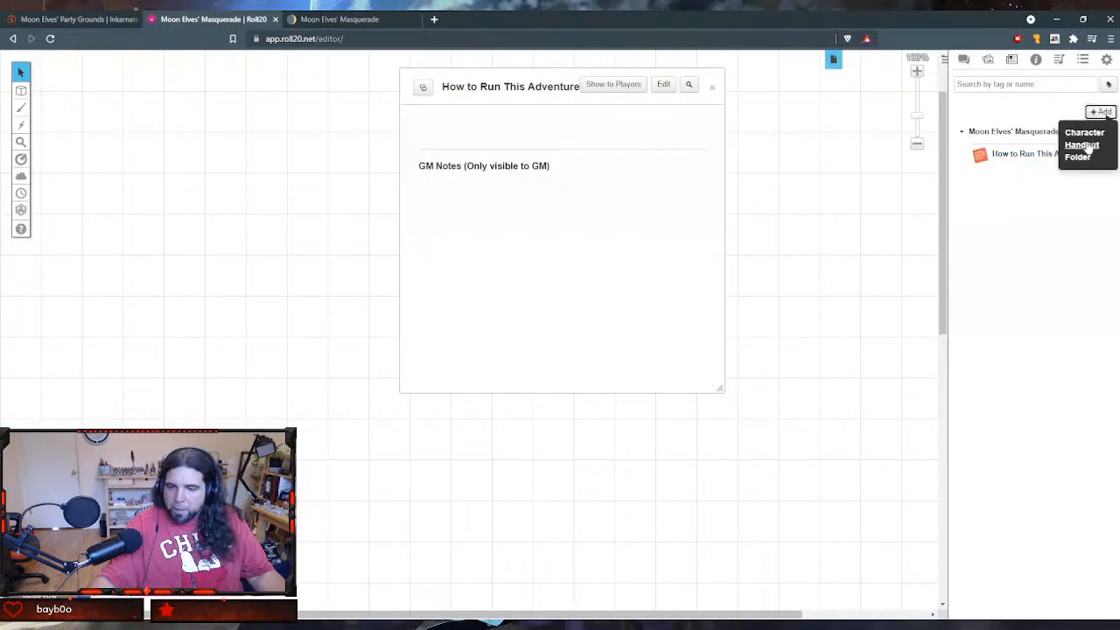
click(1085, 145)
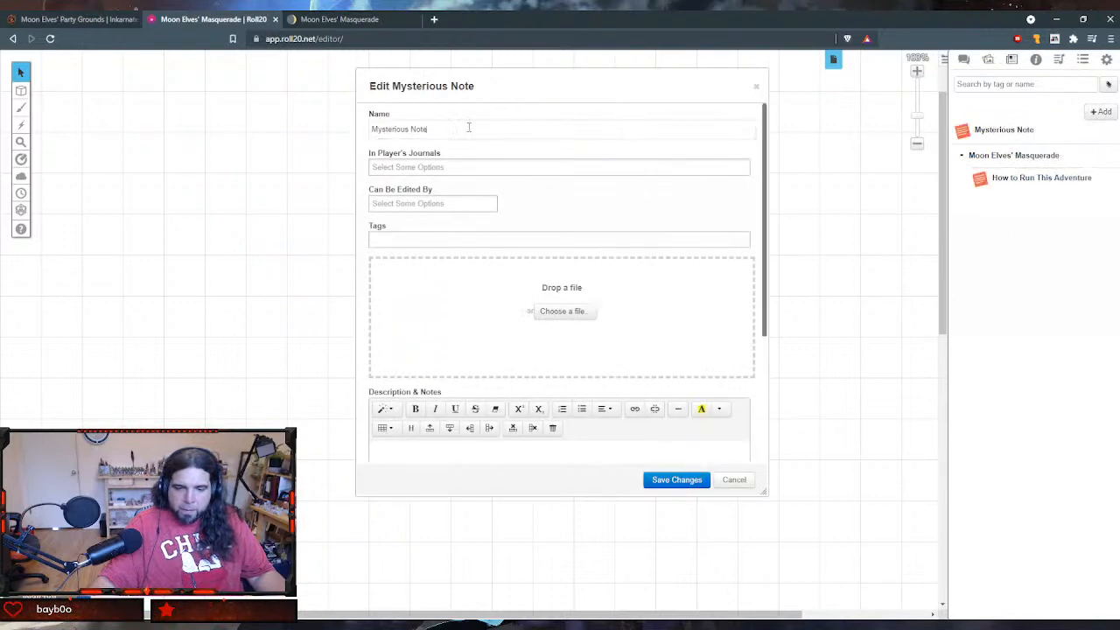
drag(465, 129, 306, 125)
text(Ad)
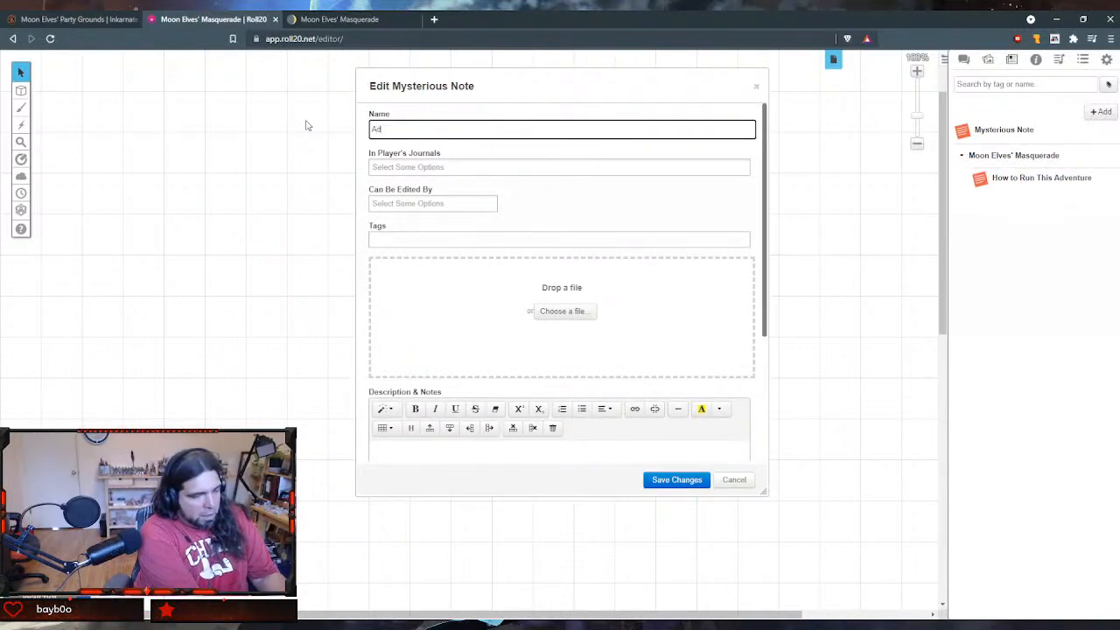
text(venture Summary)
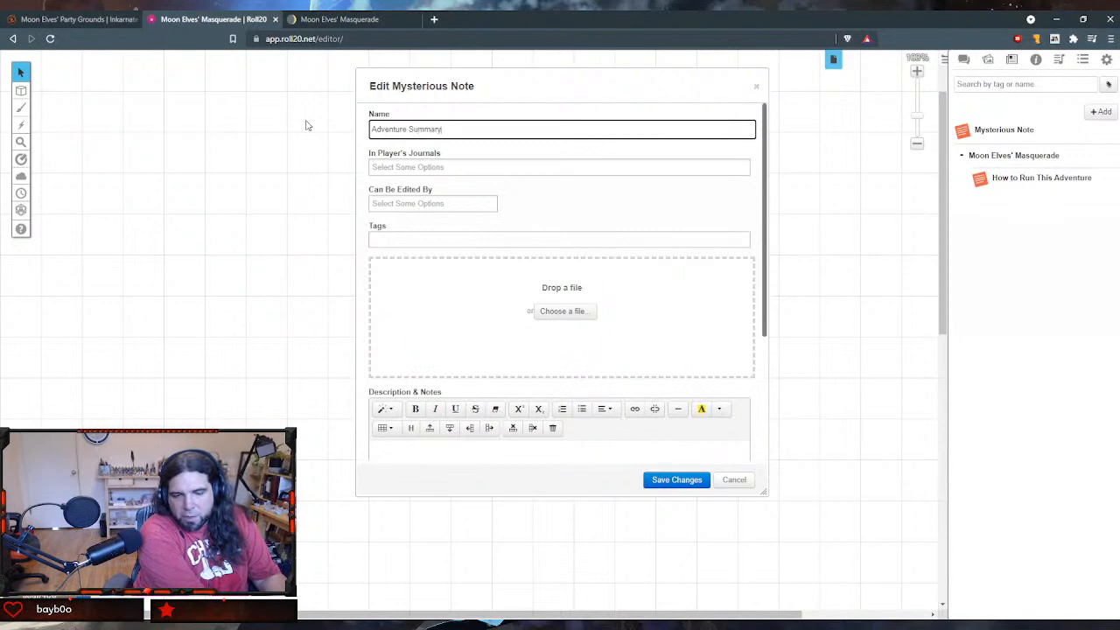
key(Tab)
key(Tab)
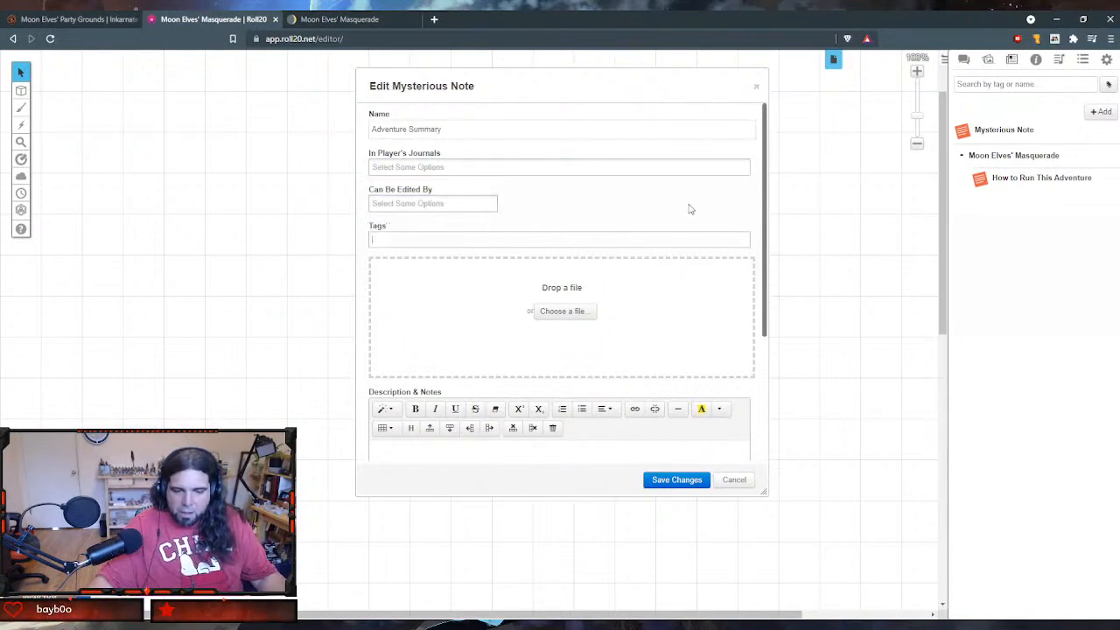
- Paste the copied Adventure Summary section into the handout's Description & Notes
scroll(690, 207, down, 3)
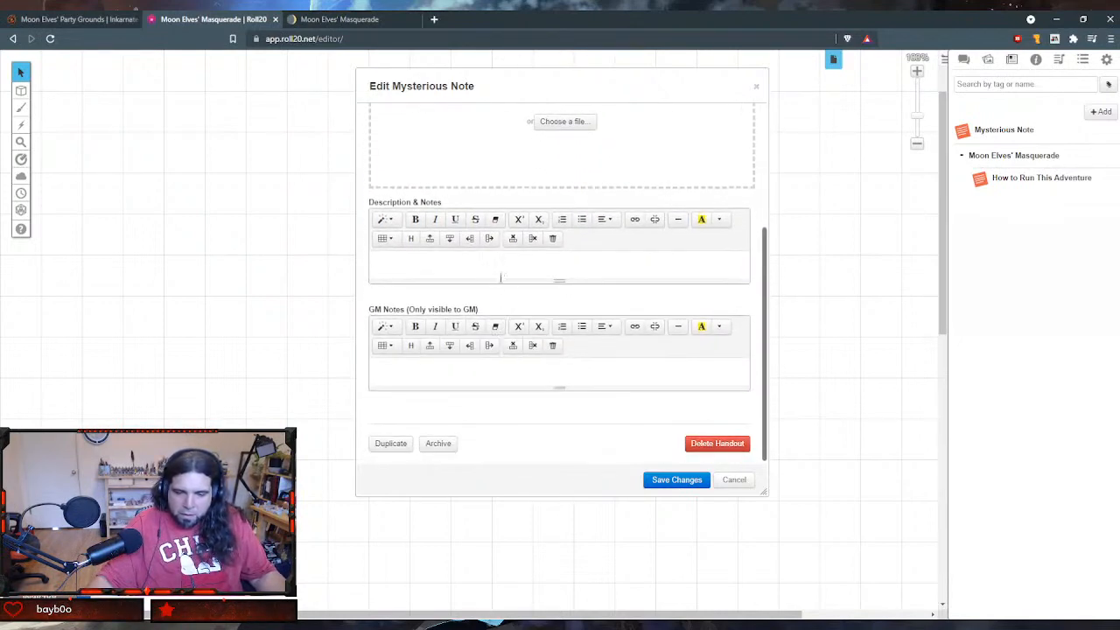
click(491, 271)
text(Adventure Summary Moon Elves' Masquerade is an event-driven adventure in five parts: The Introduction The Masquerade The Investigation The Reckoning The Reward At the beginning of the adventure, a famed hedonist commissions the heroes to deliver a party invitation to the legendary lunar elves. The adventurers find them but must party till dawn to prove that a mortal invitation is worth entertaining. When they awake the morning after, they find the most charismatic adventurer has had their face stolen by the moon elves causing the heroes to search for a way to the thieves! They confront the Prince of the Moon Elves in his ancient court upon the surface of the moon. They leave victorious, faces safely reattached, with an extra helping of moon treasure for their efforts.)
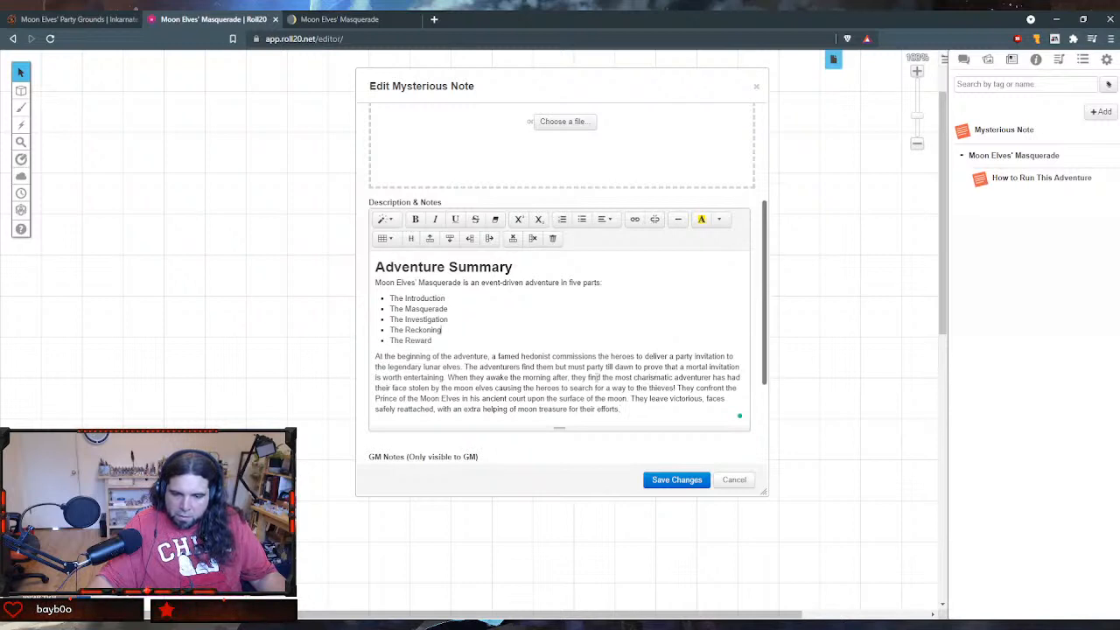
drag(430, 340, 385, 298)
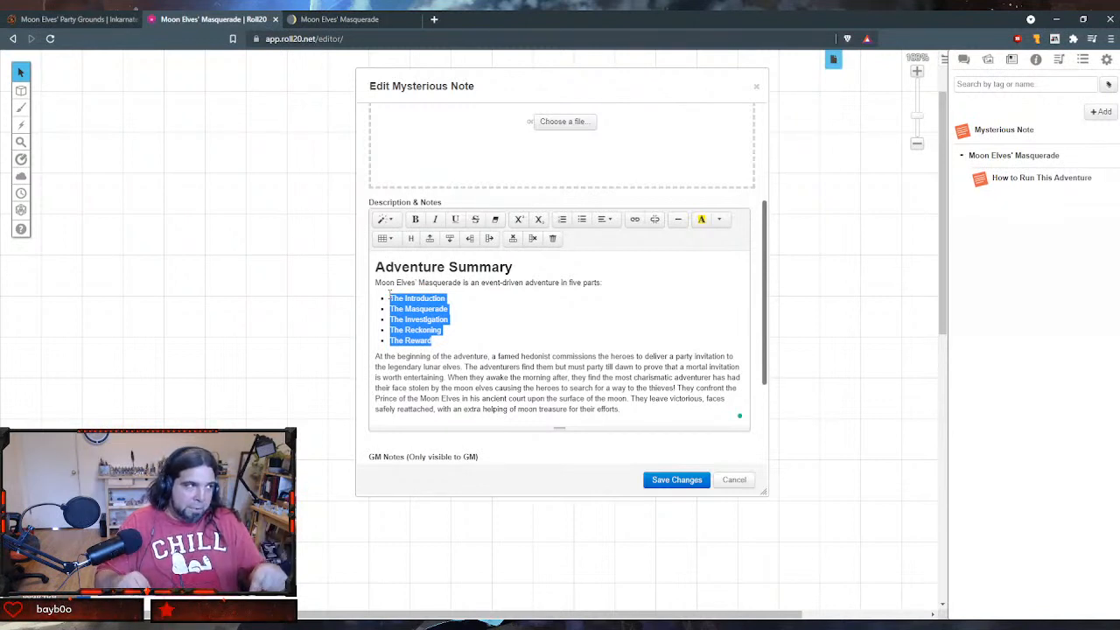
click(100, 26)
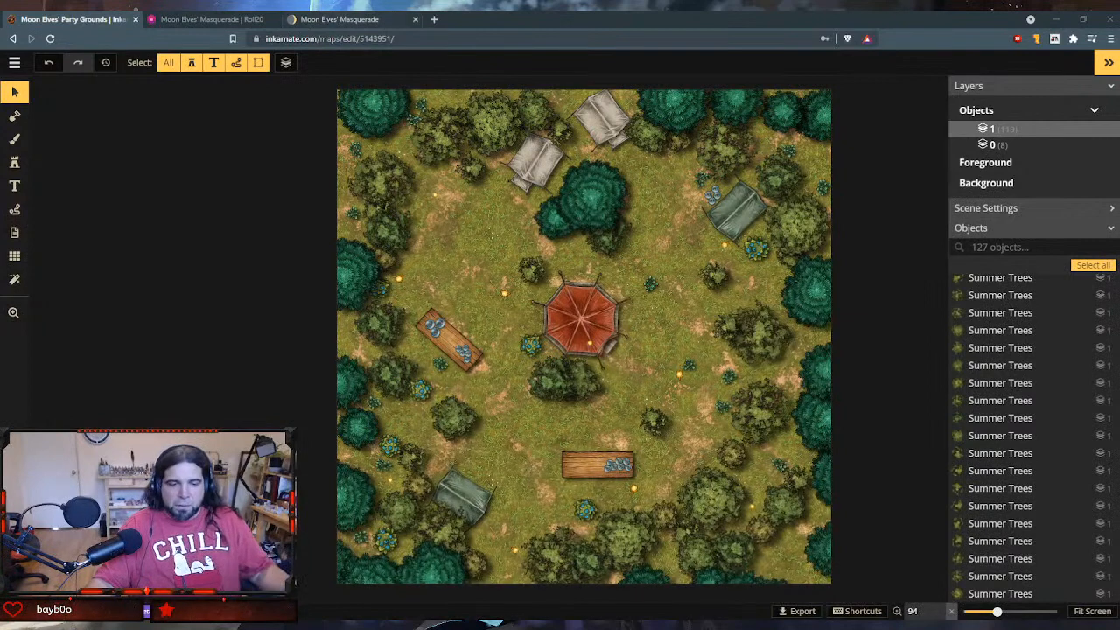
click(340, 19)
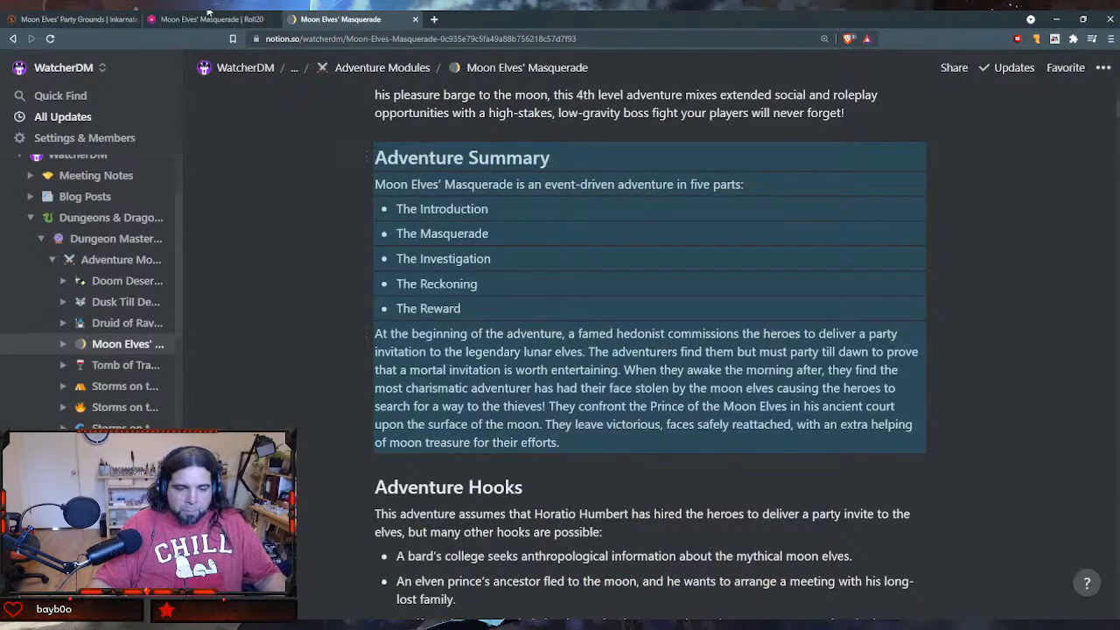
click(91, 20)
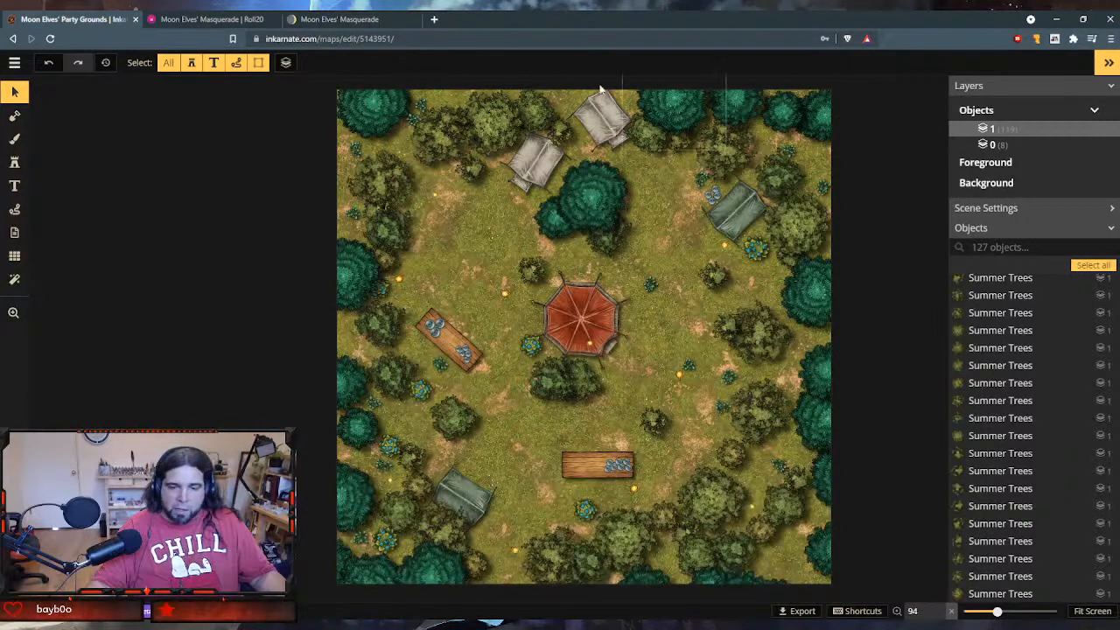
click(210, 19)
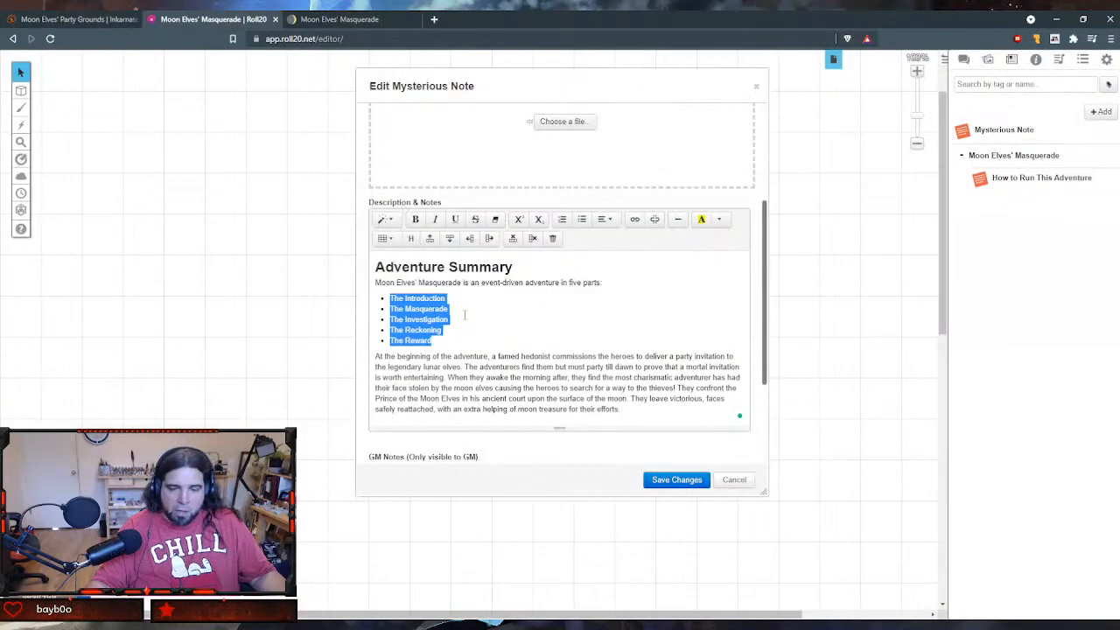
- Move the entire Adventure Summary text from Description & Notes into the GM Notes and save the handout
scroll(480, 325, down, 1)
scroll(480, 324, up, 1)
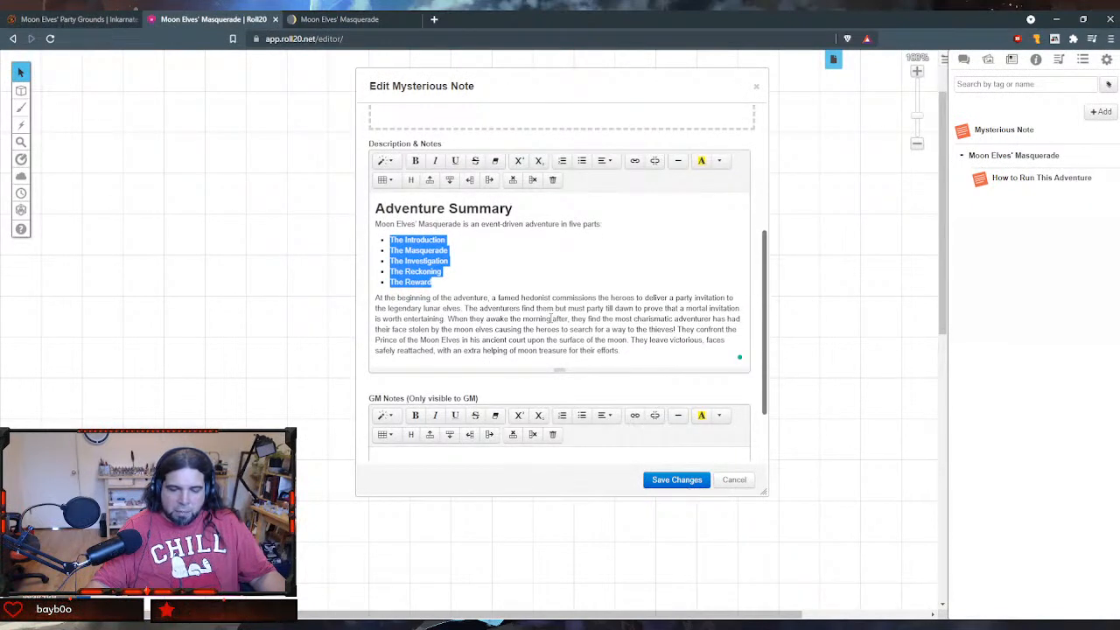
drag(636, 352, 373, 195)
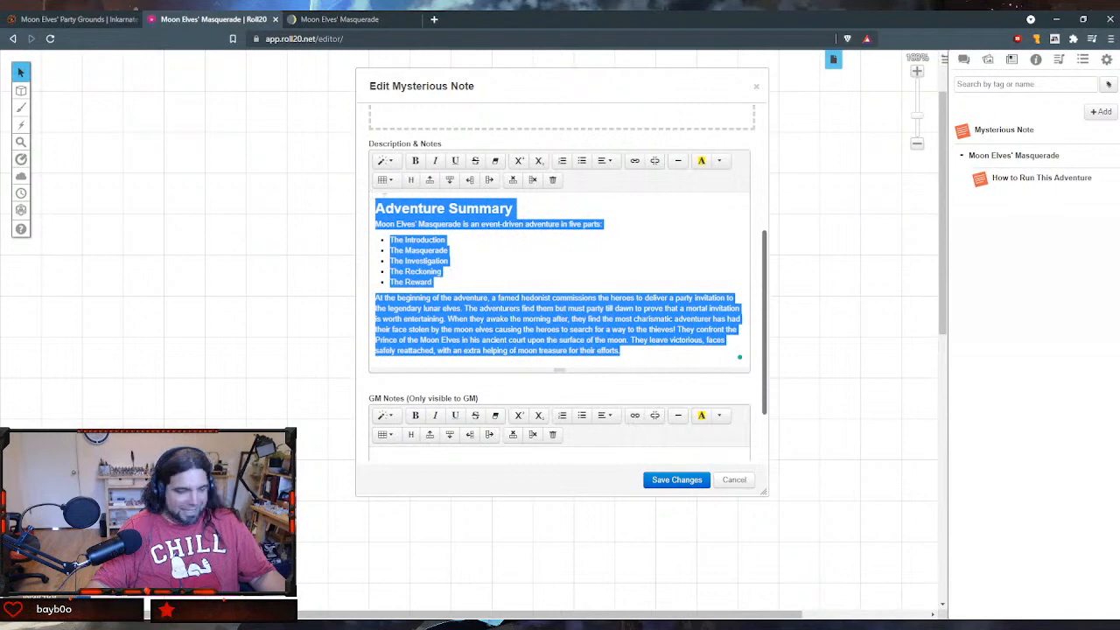
key(ctrl+x)
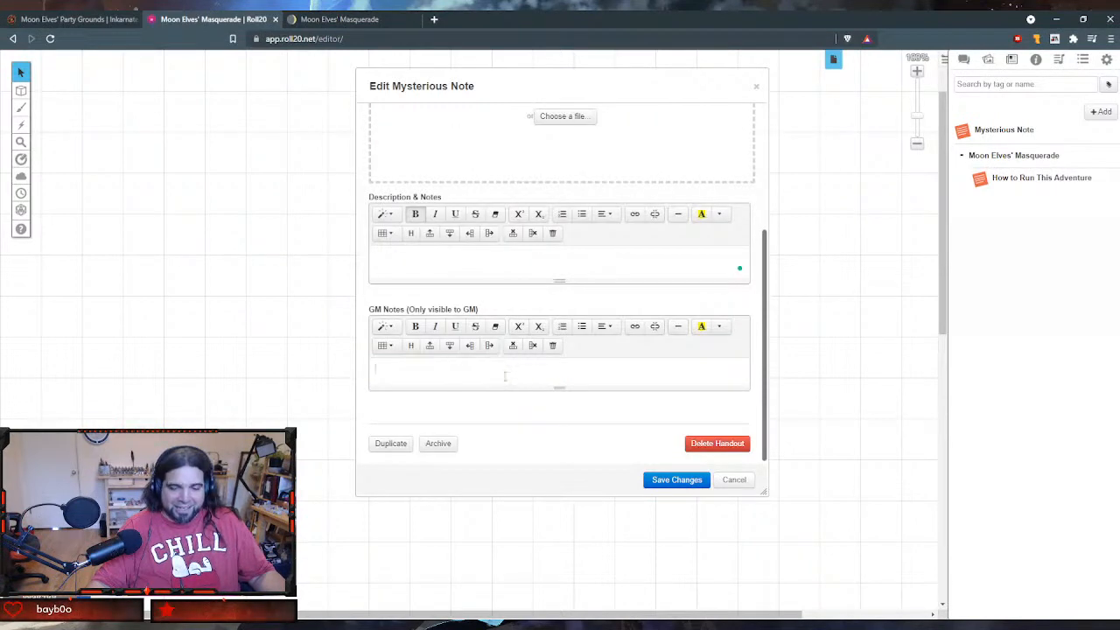
click(505, 378)
key(ctrl+v)
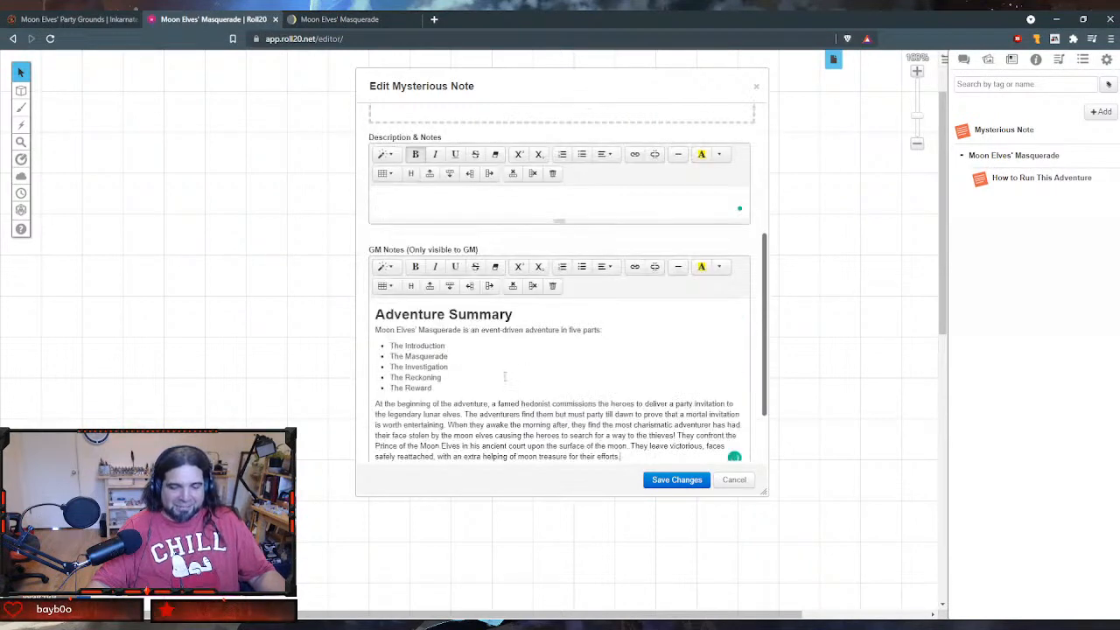
click(688, 483)
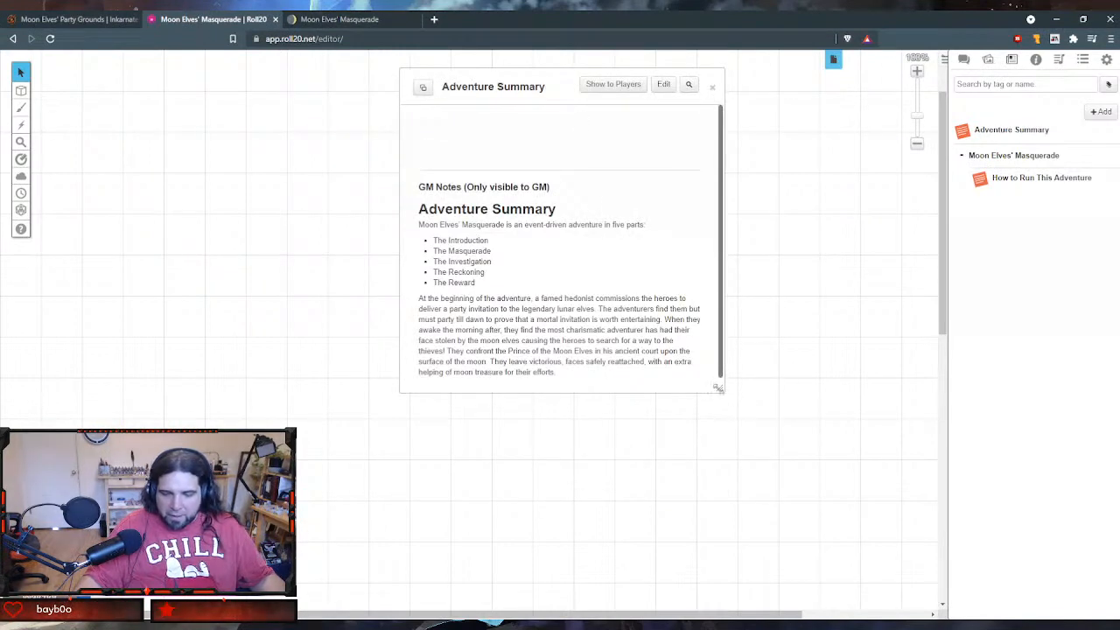
- Enlarge the Adventure Summary handout's window and file the handout in the Moon Elves' Masquerade folder below How to Run This Adventure
drag(719, 387, 774, 447)
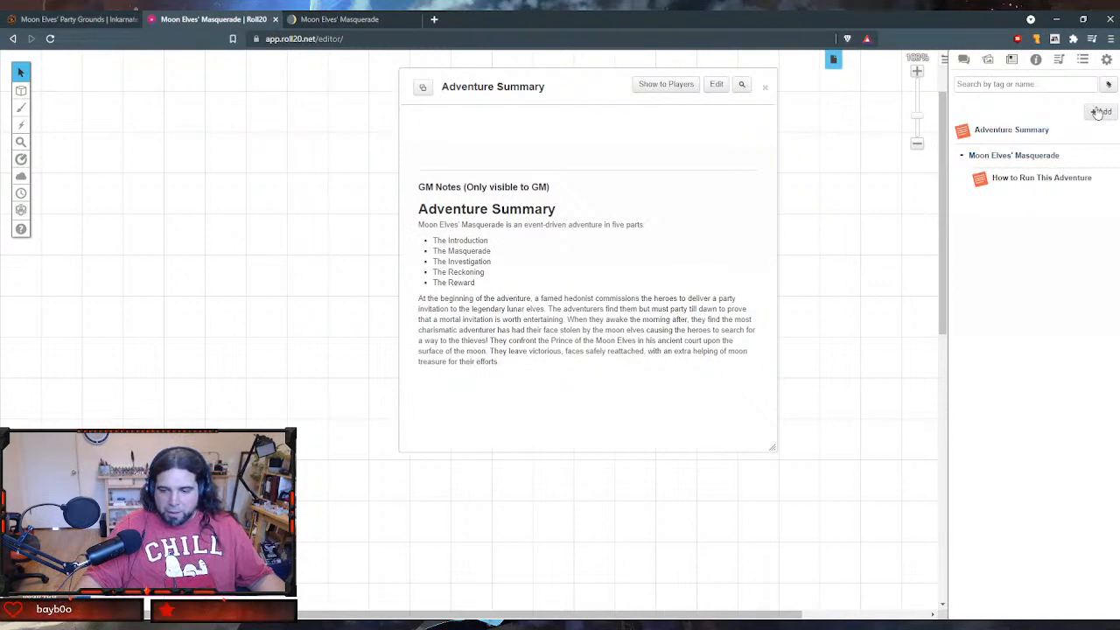
drag(962, 136, 981, 178)
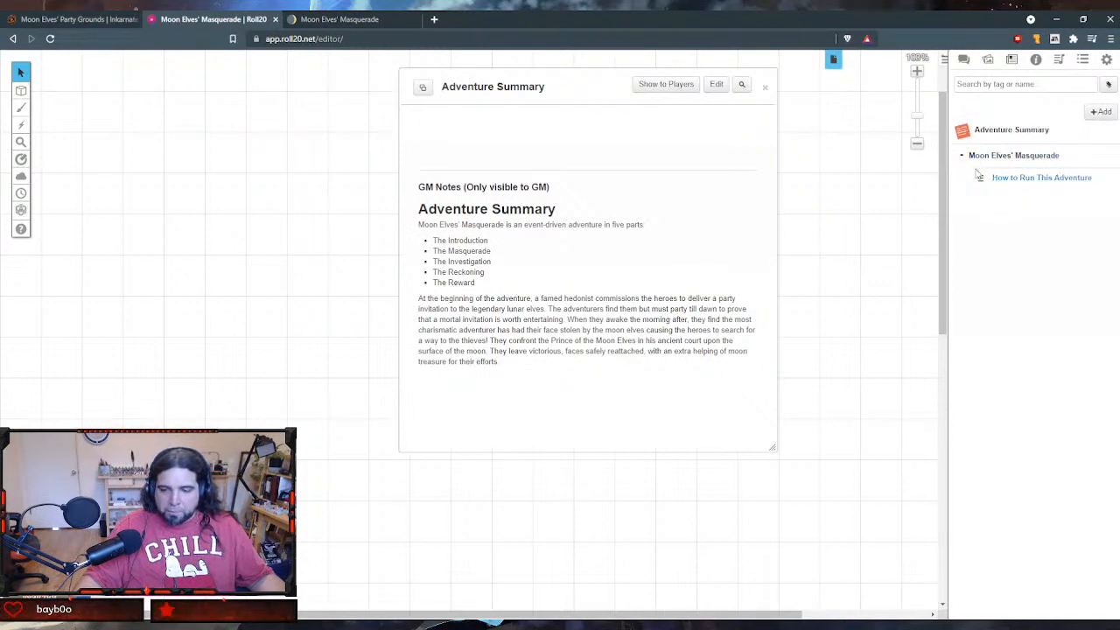
drag(962, 136, 980, 181)
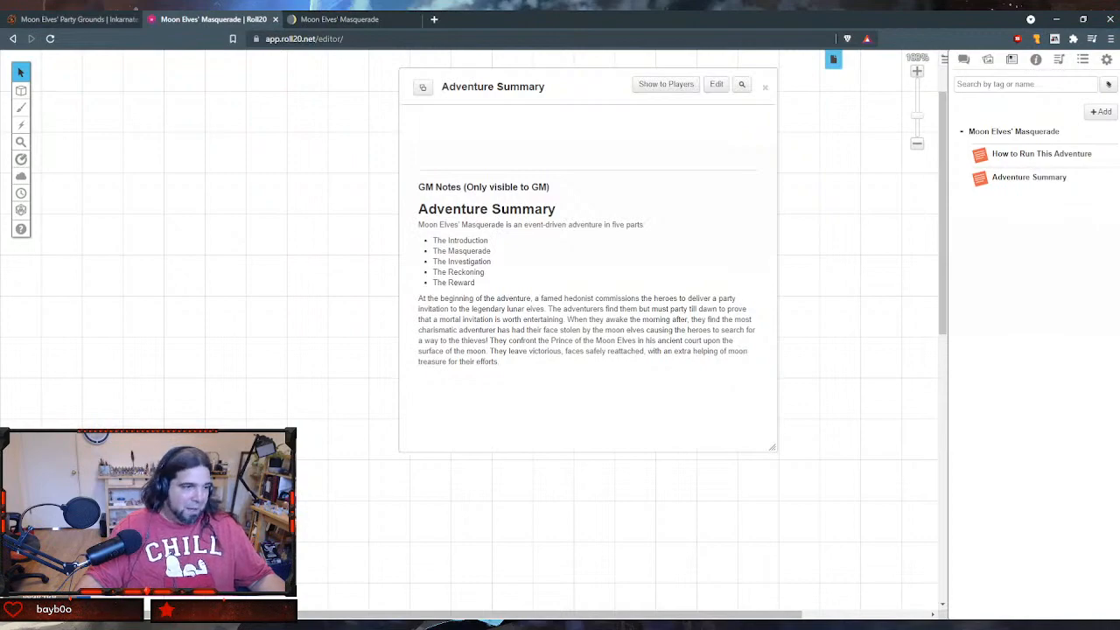
- Switch to Notion and copy the Adventure Hooks section, from its heading through its last bullet
click(366, 19)
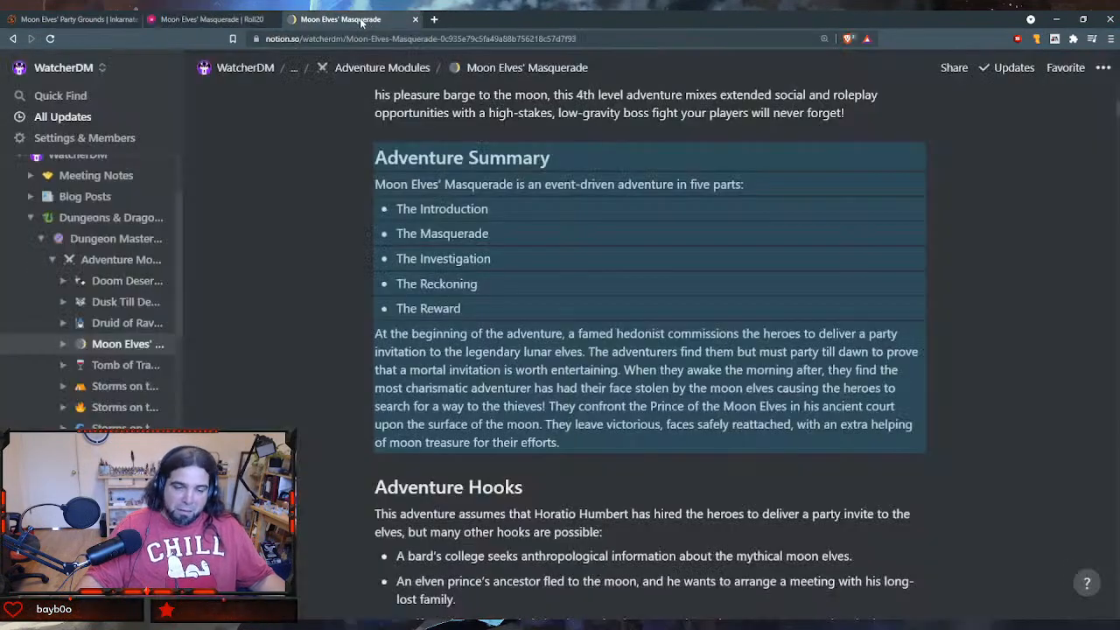
scroll(352, 324, down, 5)
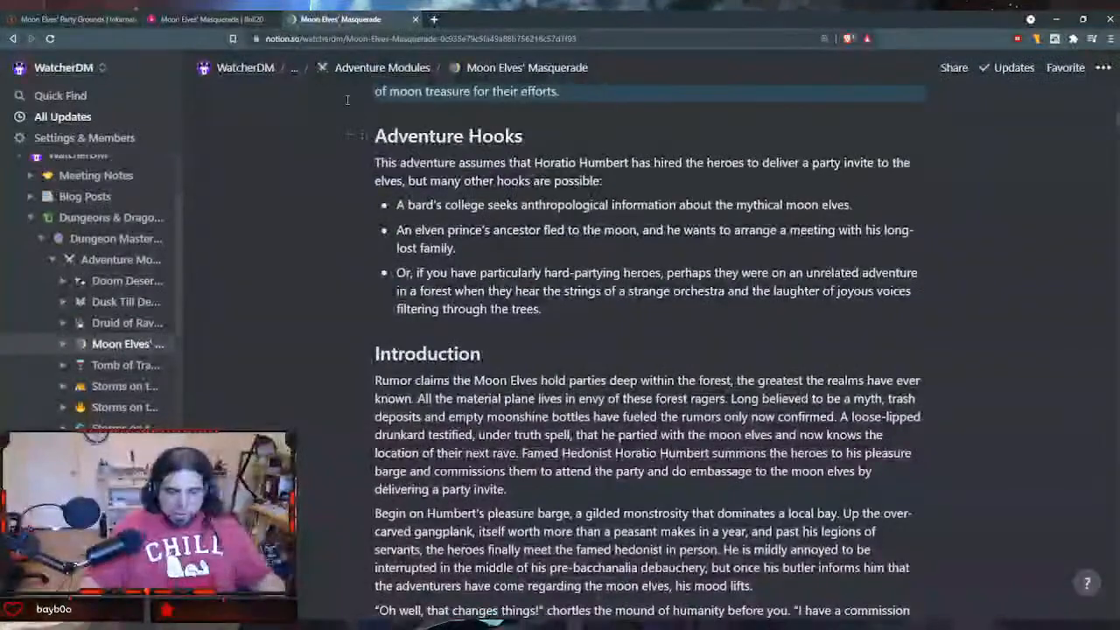
drag(593, 266, 611, 309)
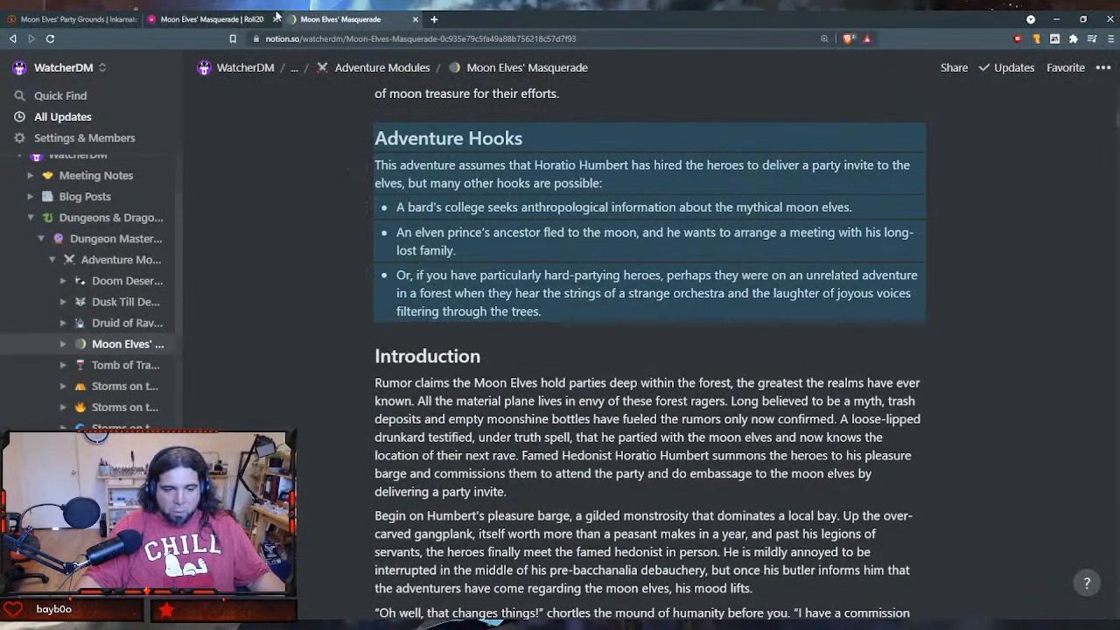
- Switch to Roll20 and add a new journal handout named "Adventure Hooks"
click(245, 19)
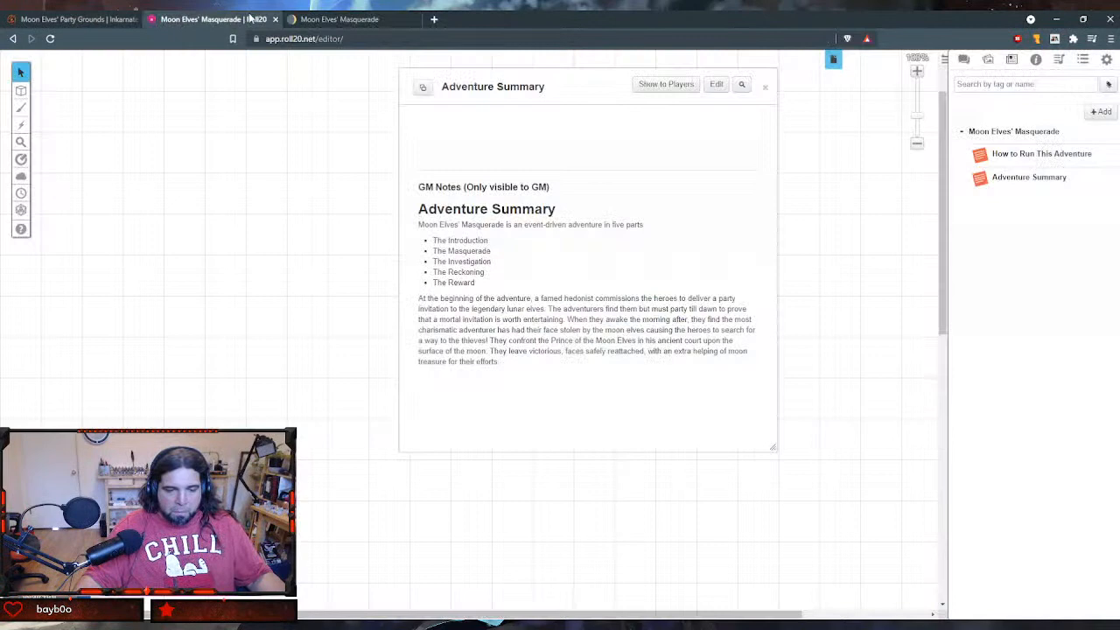
click(1102, 112)
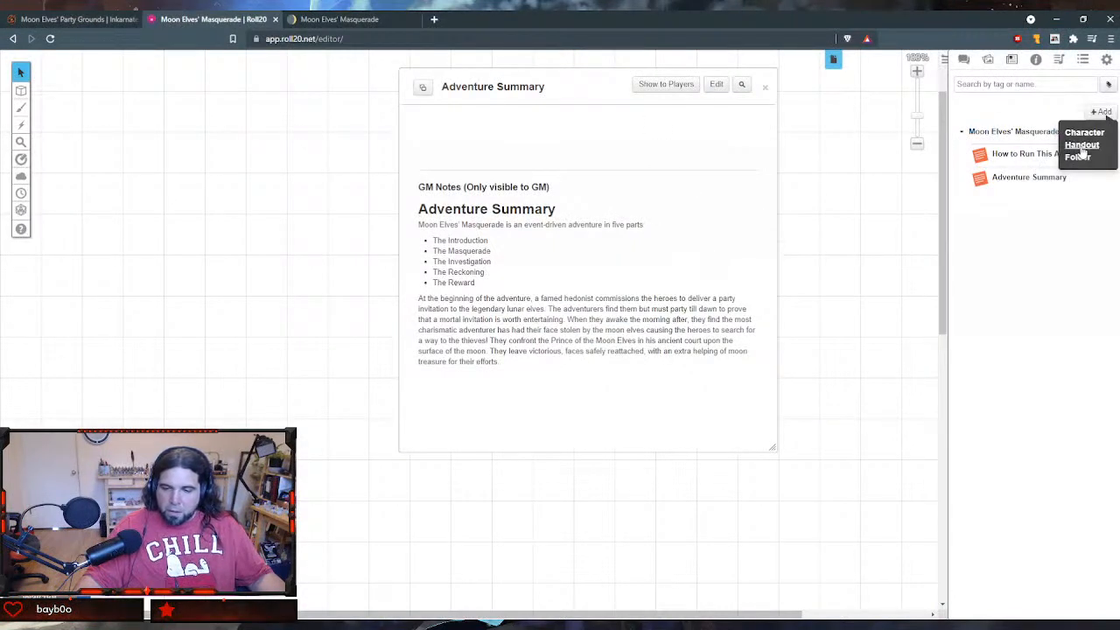
click(1081, 144)
triple_click(479, 131)
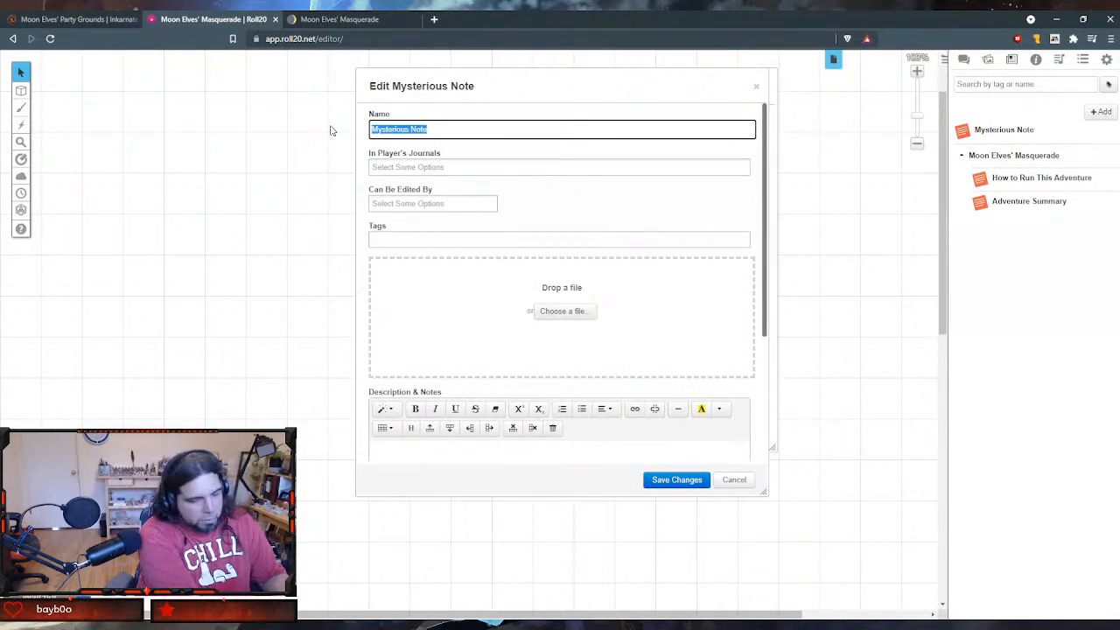
text(Adventure H)
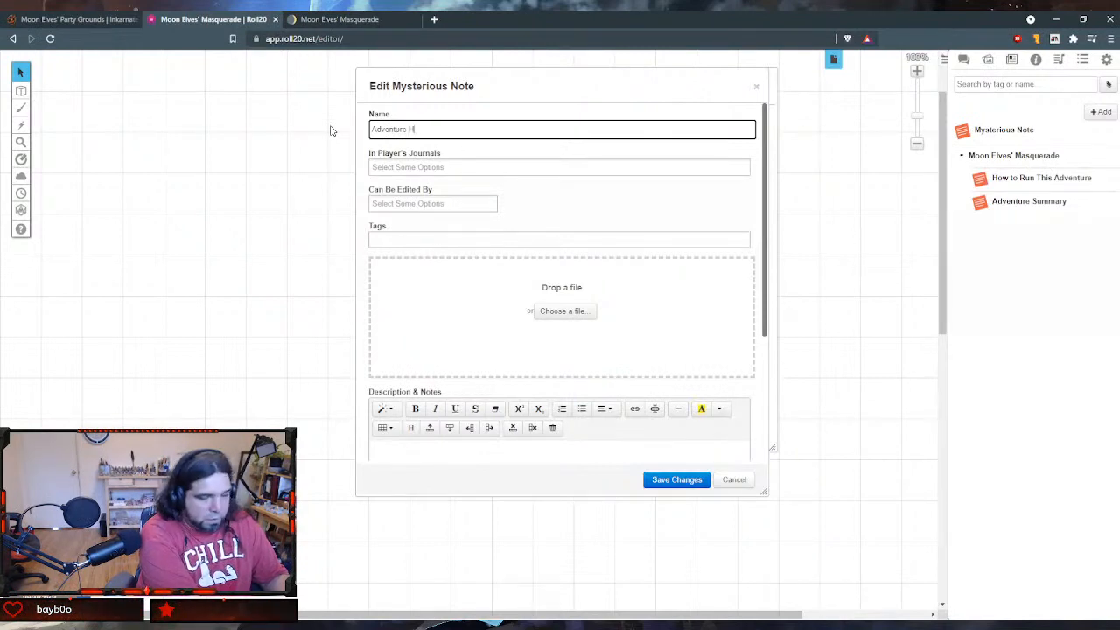
key(Tab)
key(Tab)
key(Tab)
key(Tab)
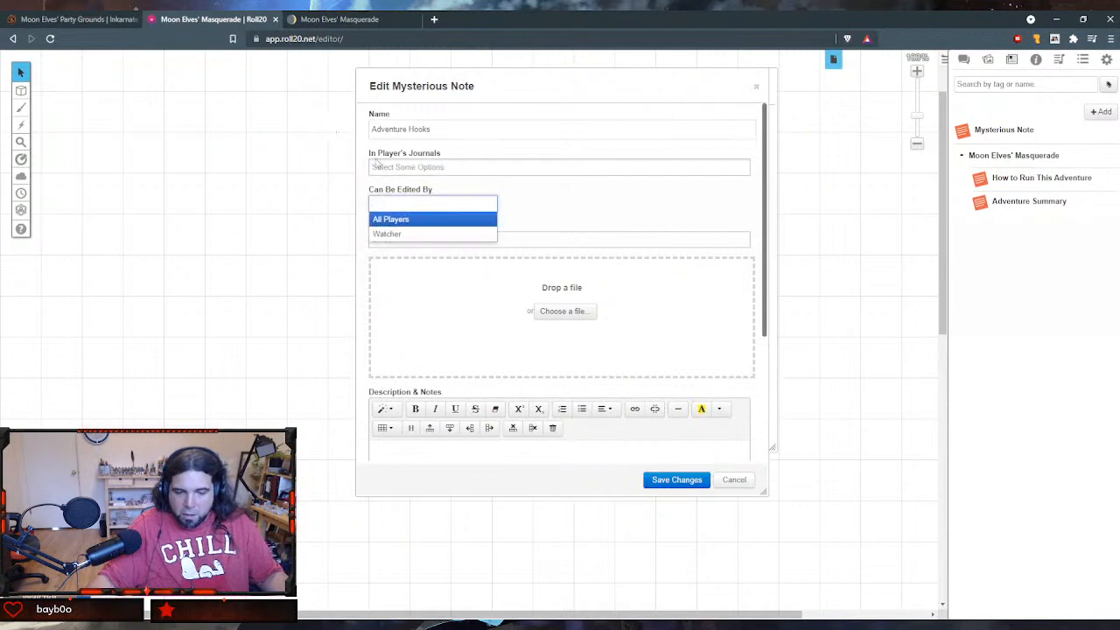
- Paste the copied Adventure Hooks section into the handout's GM Notes and save the handout
scroll(566, 374, down, 2)
click(513, 369)
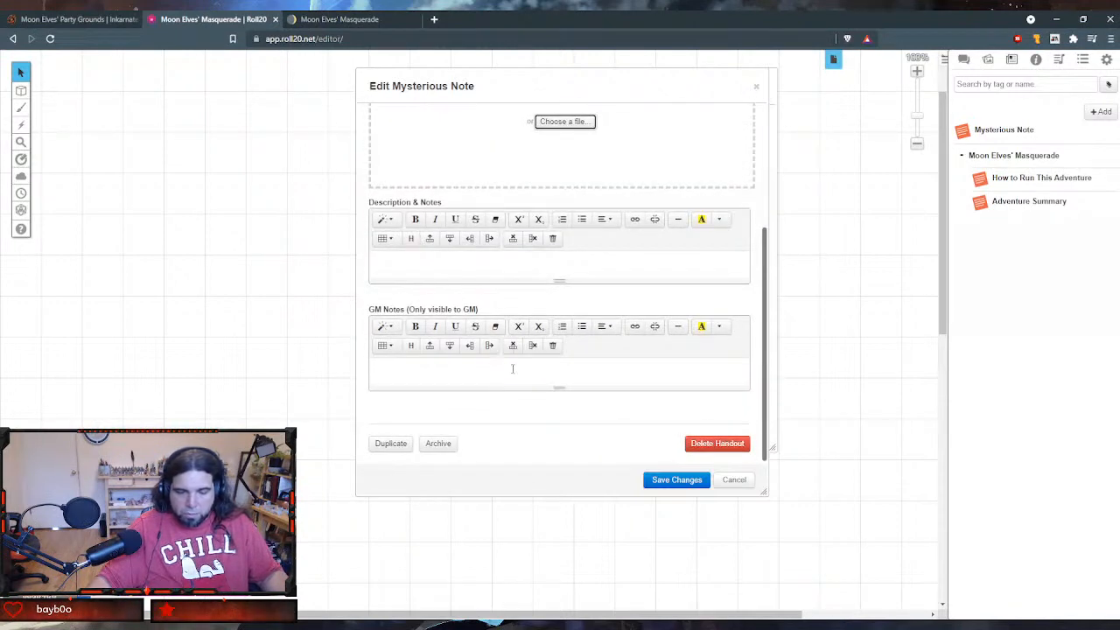
key(ctrl+v)
click(675, 480)
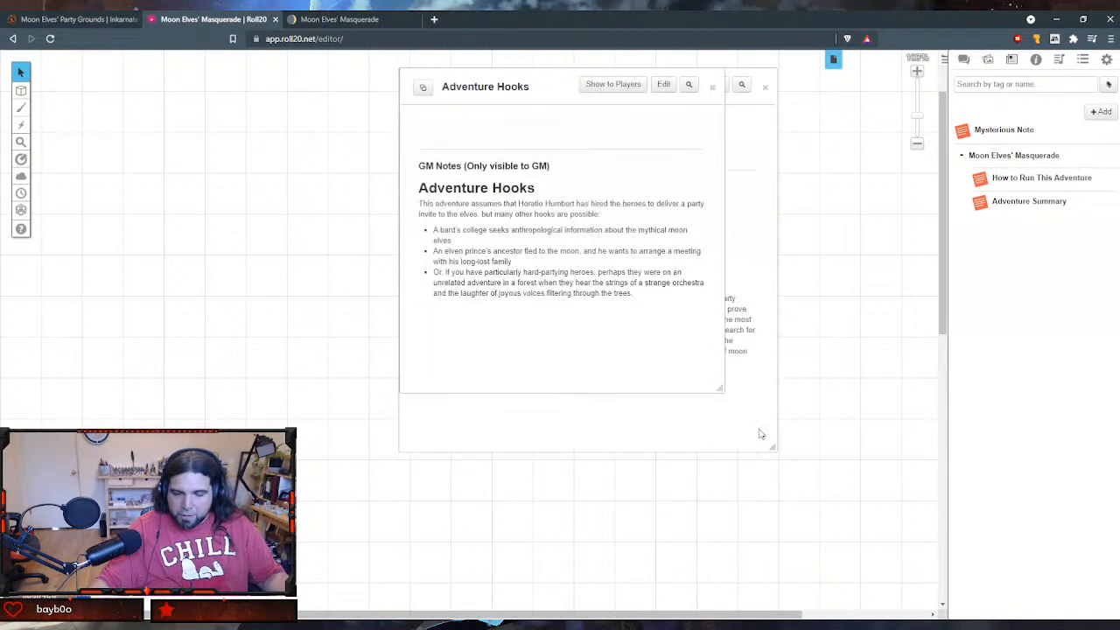
- Close the open Adventure Hooks, Adventure Summary and How to Run This Adventure handout windows
drag(544, 79, 227, 273)
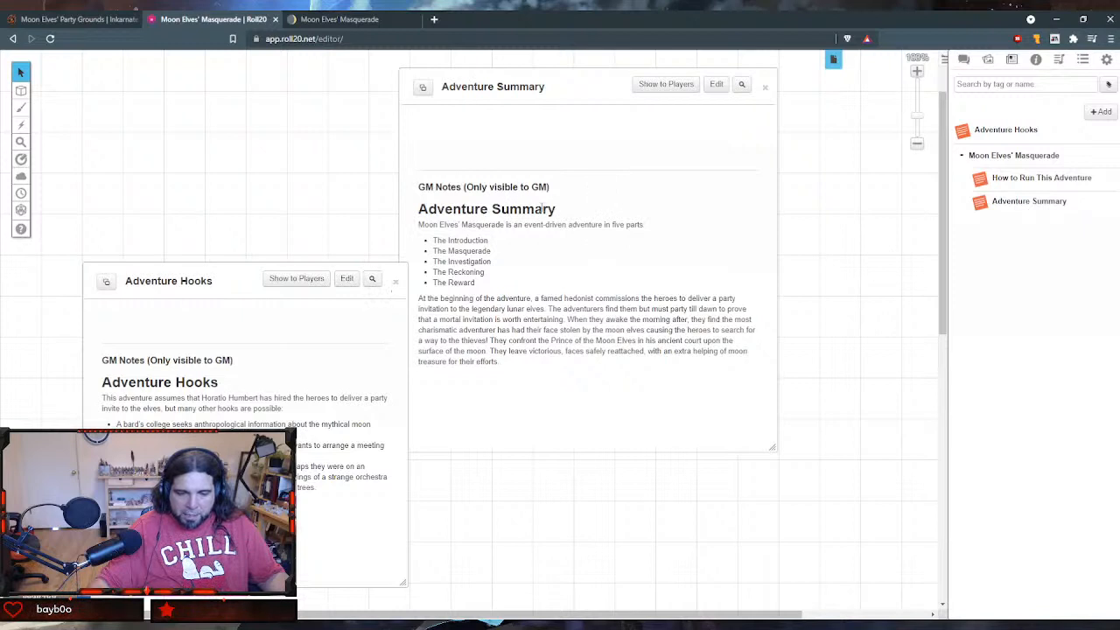
click(396, 281)
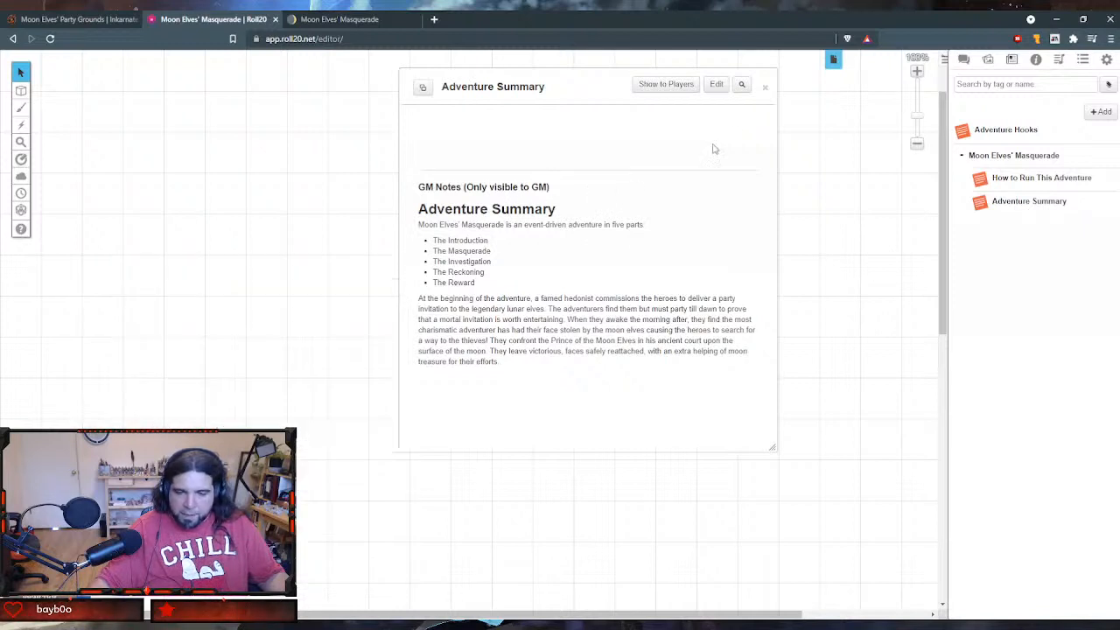
click(765, 87)
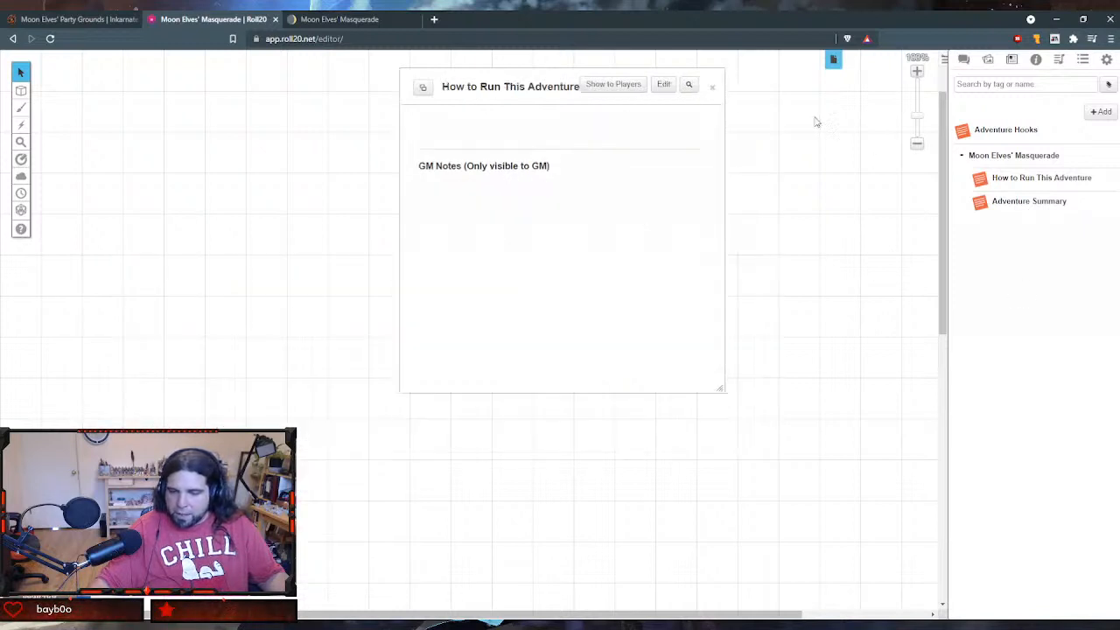
click(713, 88)
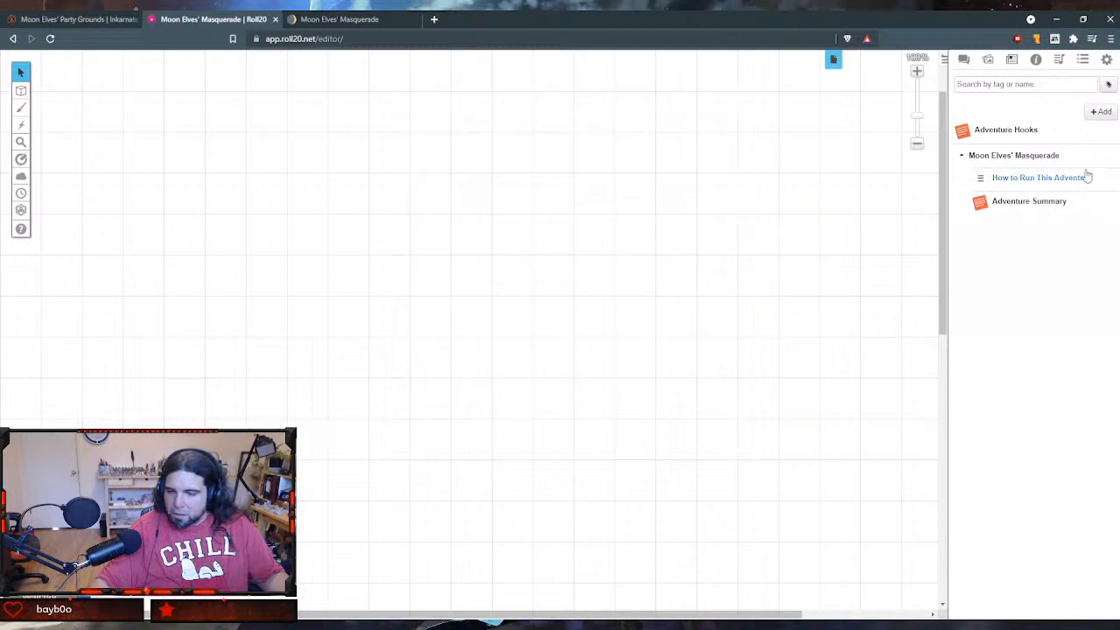
- Move the Adventure Hooks handout to the end of the Moon Elves' Masquerade folder and add a new handout
drag(963, 130, 1035, 175)
click(1101, 111)
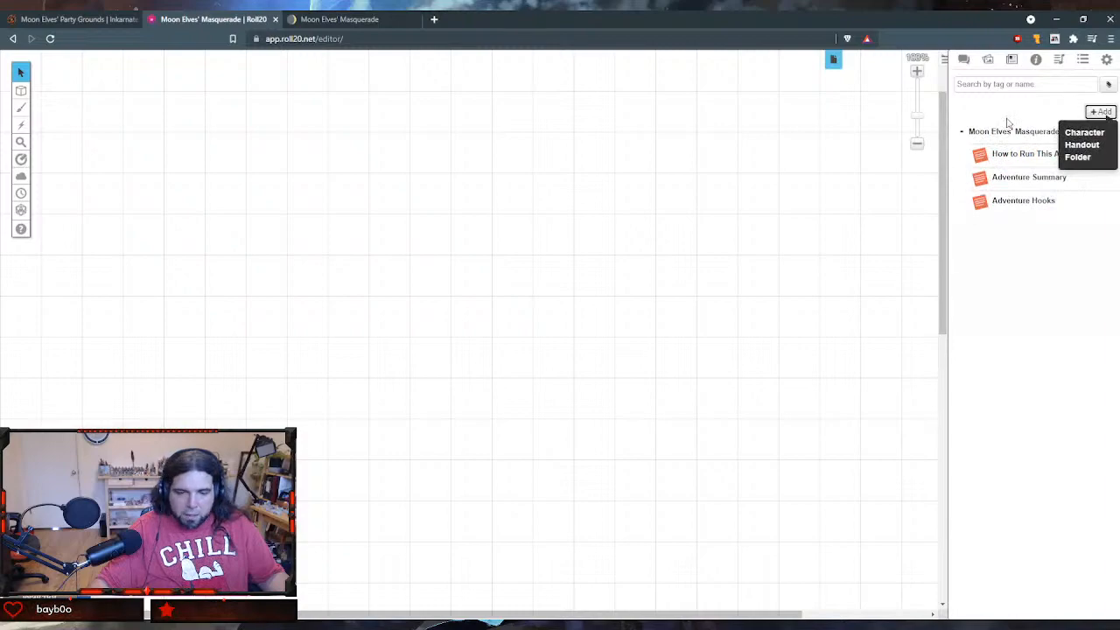
click(1103, 146)
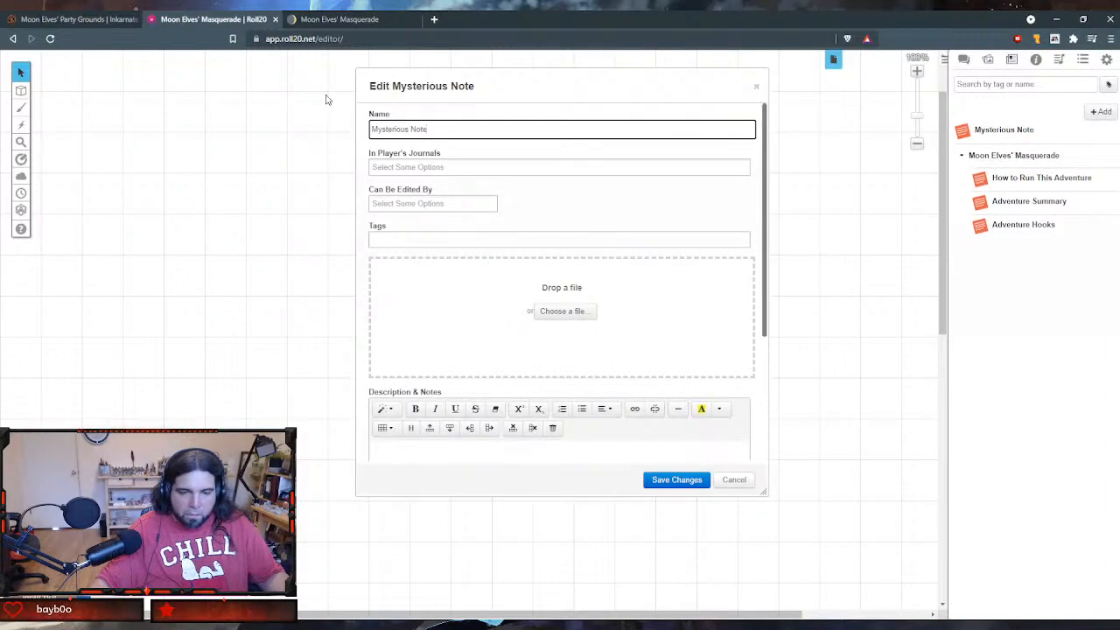
- Switch to Notion and copy the Introduction section, from its heading through the last paragraph above the mask table illustration
click(340, 19)
scroll(431, 305, down, 3)
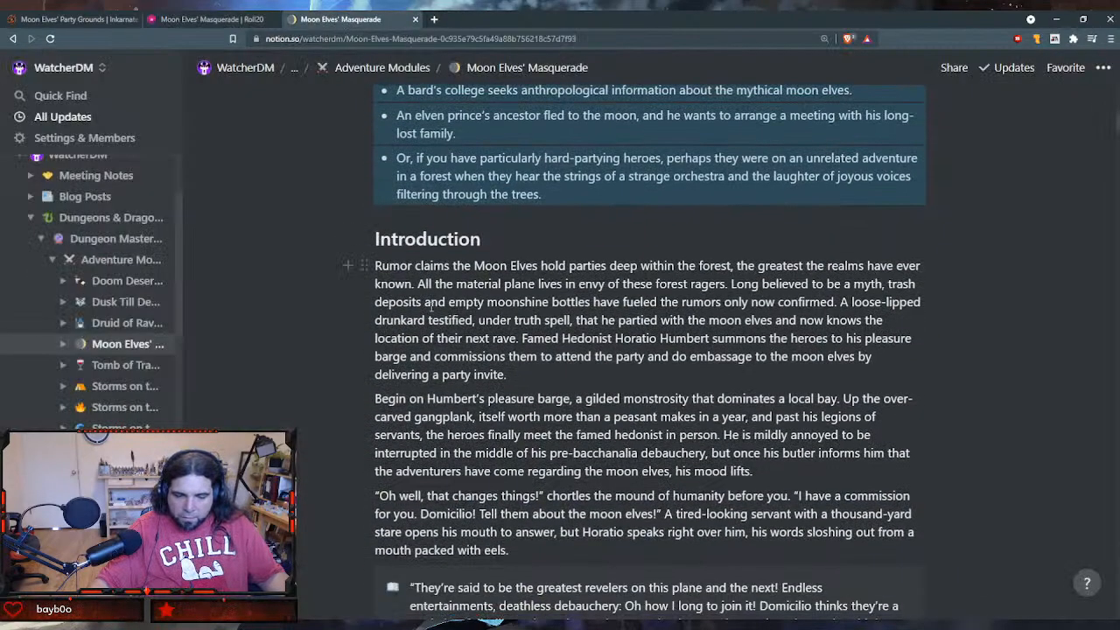
scroll(430, 305, down, 3)
scroll(375, 132, up, 1)
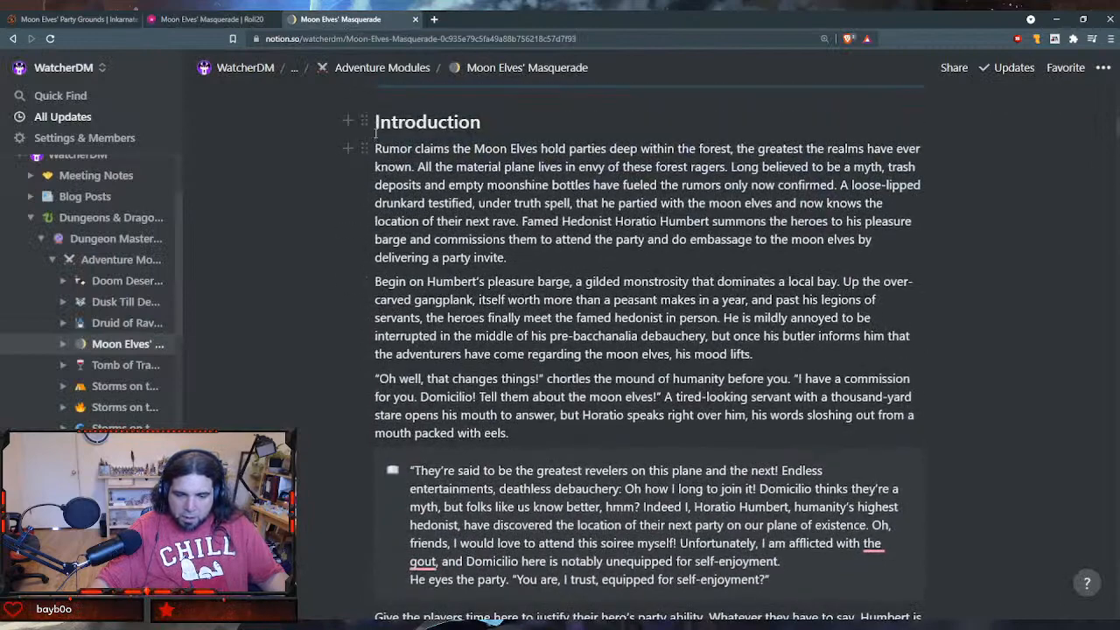
drag(375, 131, 548, 375)
scroll(550, 377, down, 5)
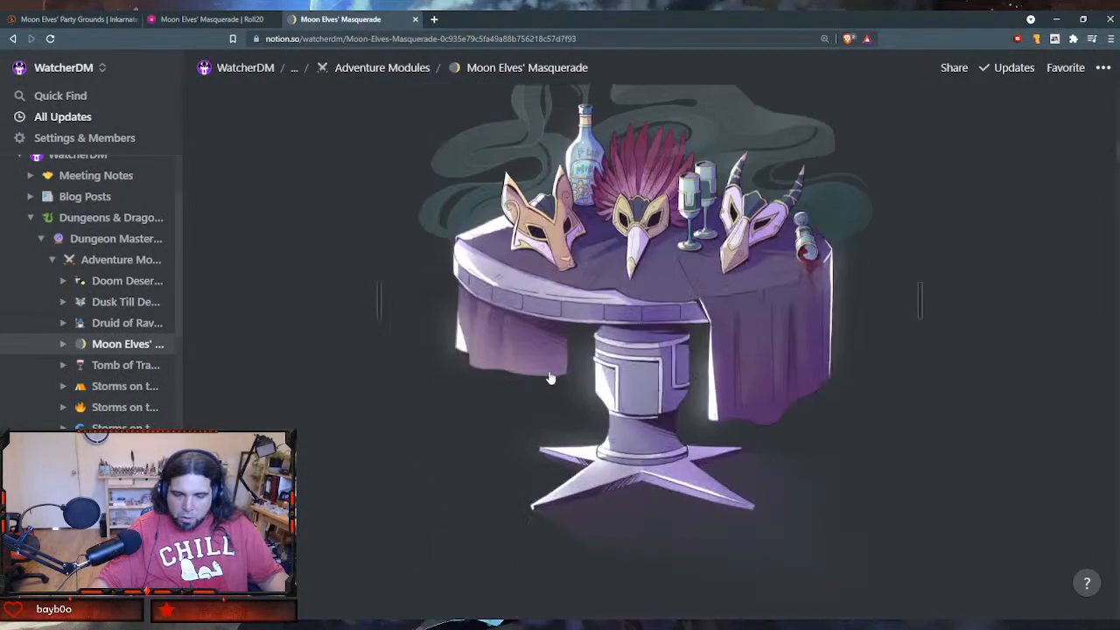
scroll(549, 377, down, 5)
scroll(551, 350, up, 15)
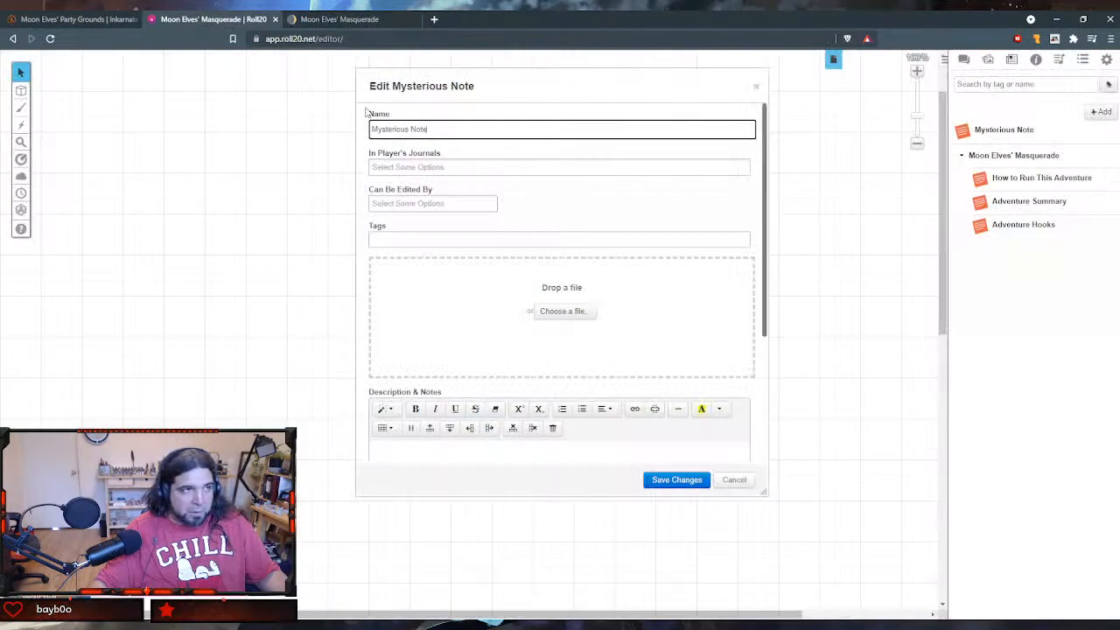
- Switch to Roll20 and paste the copied Introduction section into the new handout's GM Notes
click(205, 20)
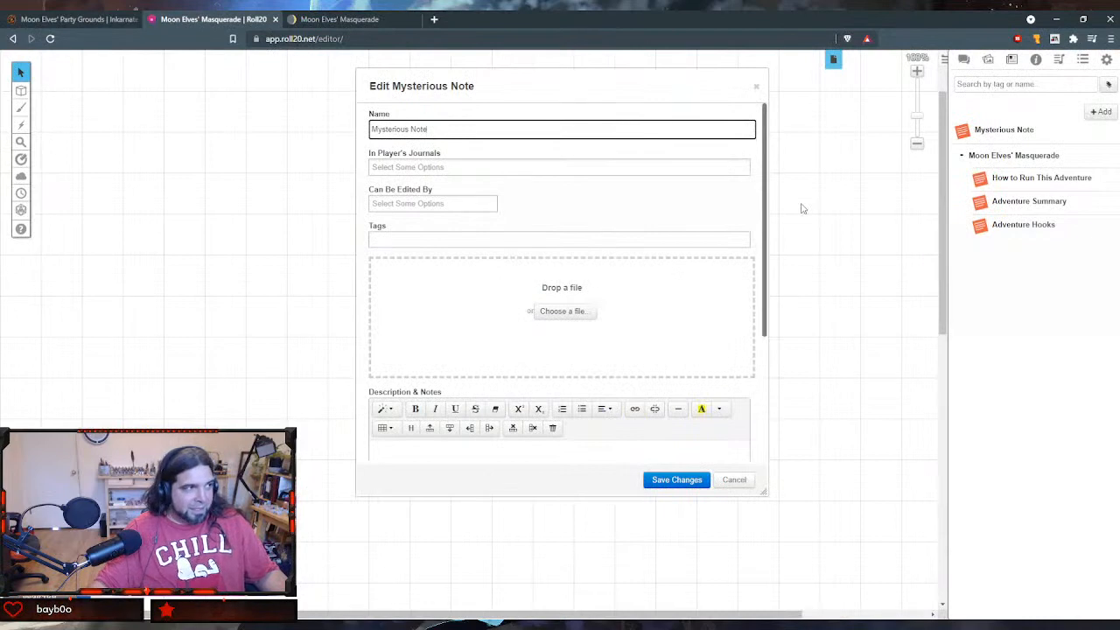
scroll(560, 350, down, 2)
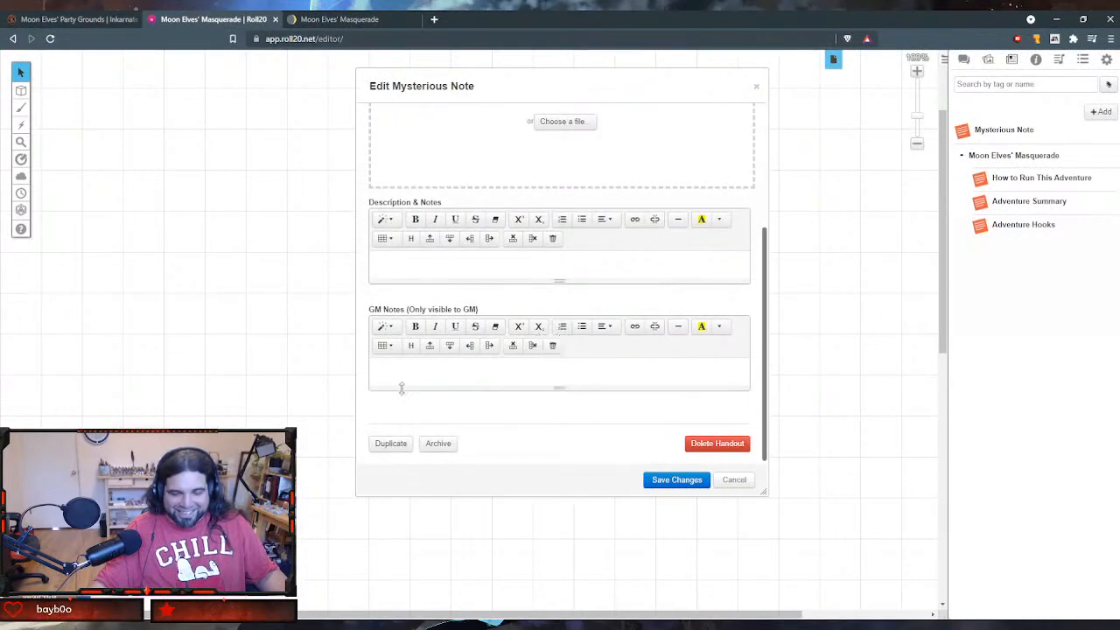
click(411, 382)
key(ctrl+v)
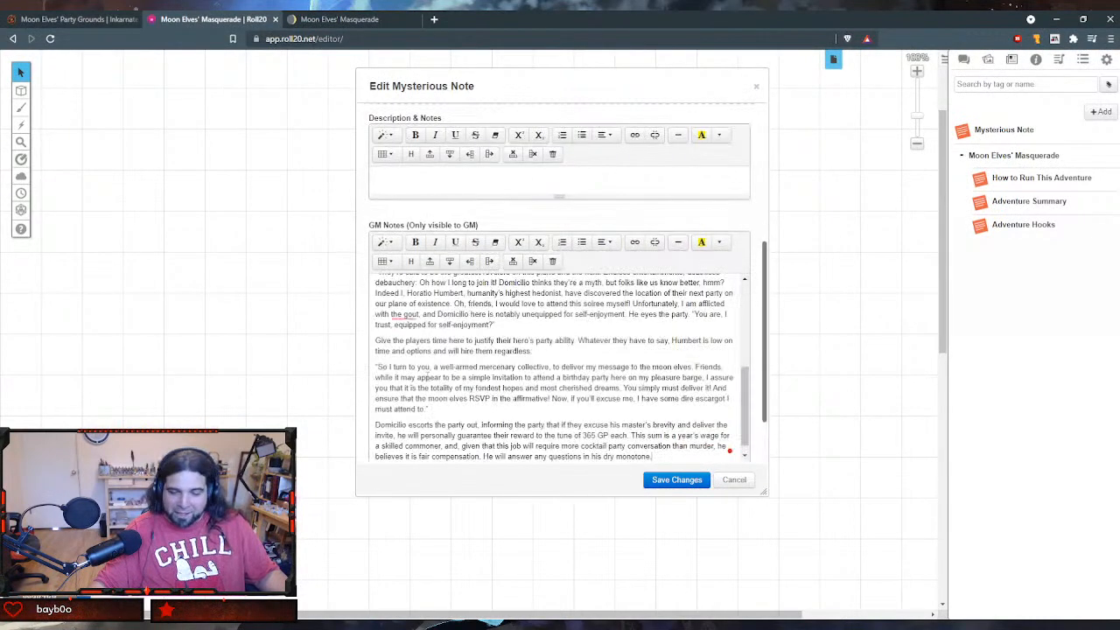
- Read through the pasted Introduction text in the GM Notes, from its heading to Domicilio's closing paragraph
scroll(468, 433, up, 5)
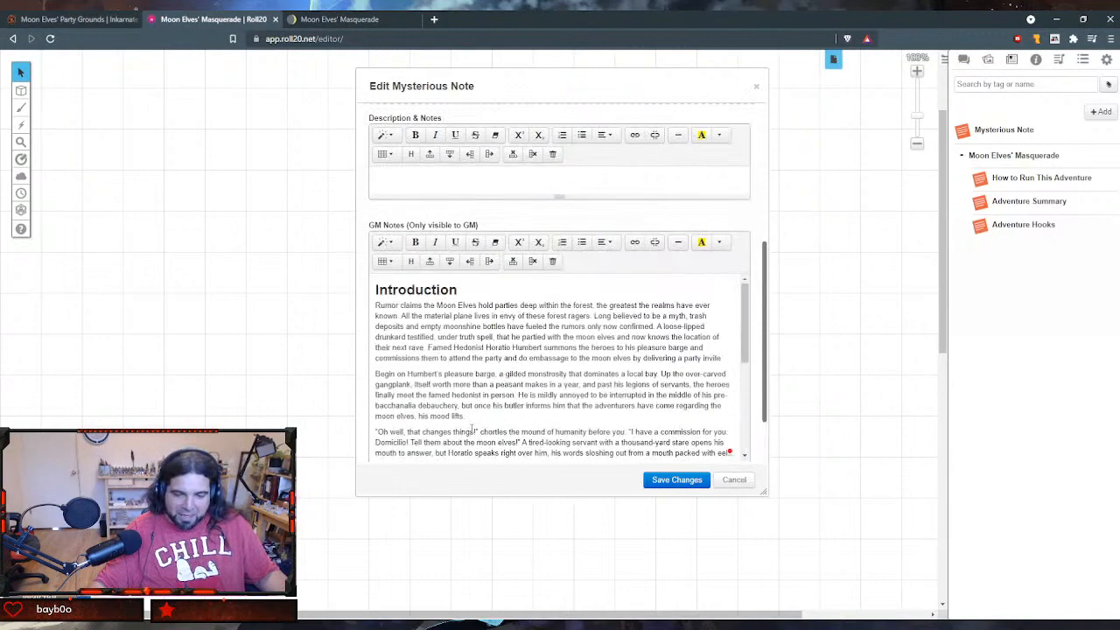
scroll(471, 429, down, 5)
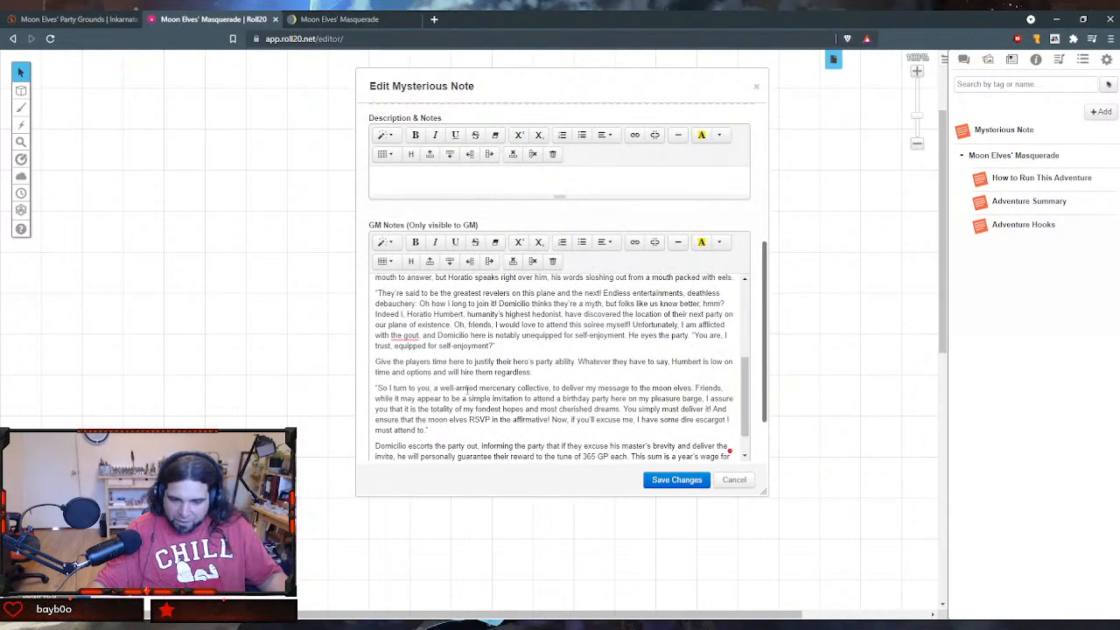
scroll(467, 387, up, 3)
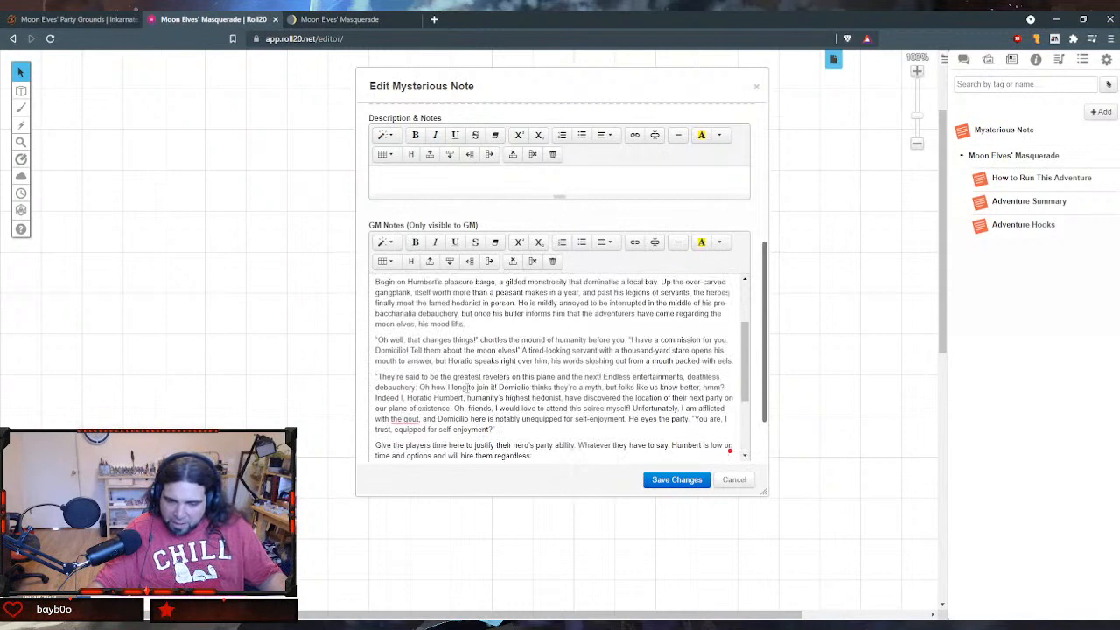
scroll(468, 387, down, 2)
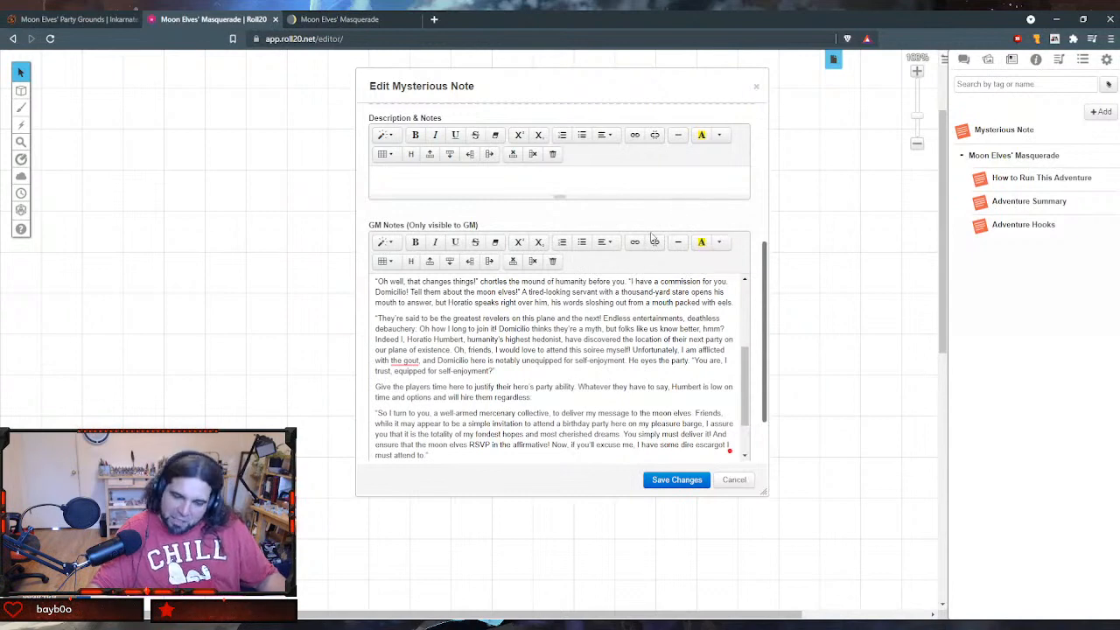
scroll(507, 453, down, 1)
scroll(525, 394, up, 10)
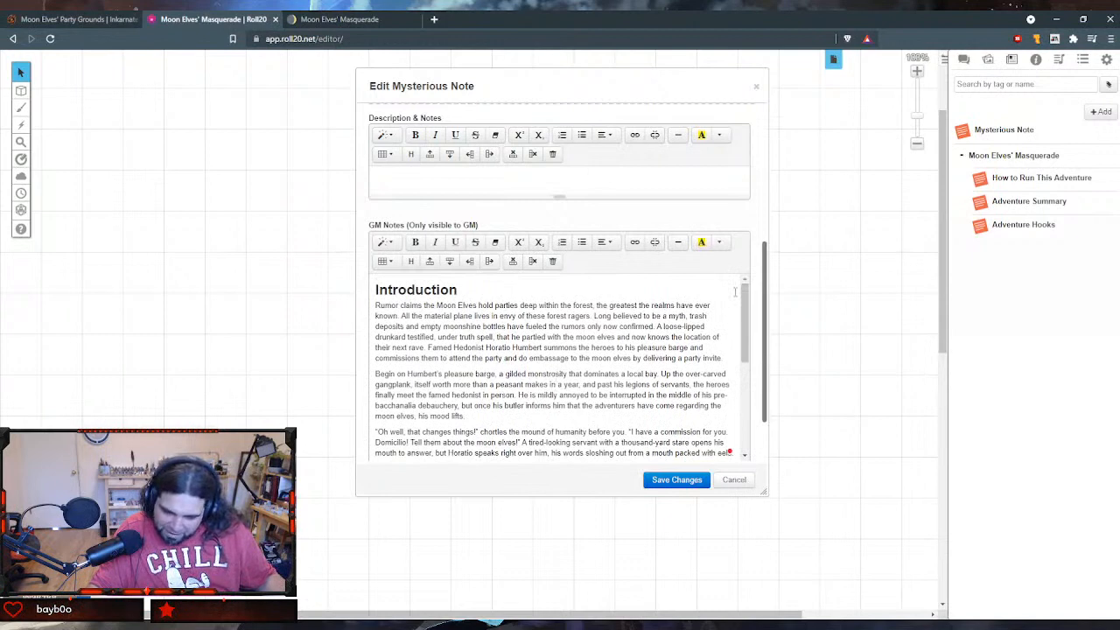
scroll(735, 291, down, 2)
scroll(734, 291, up, 2)
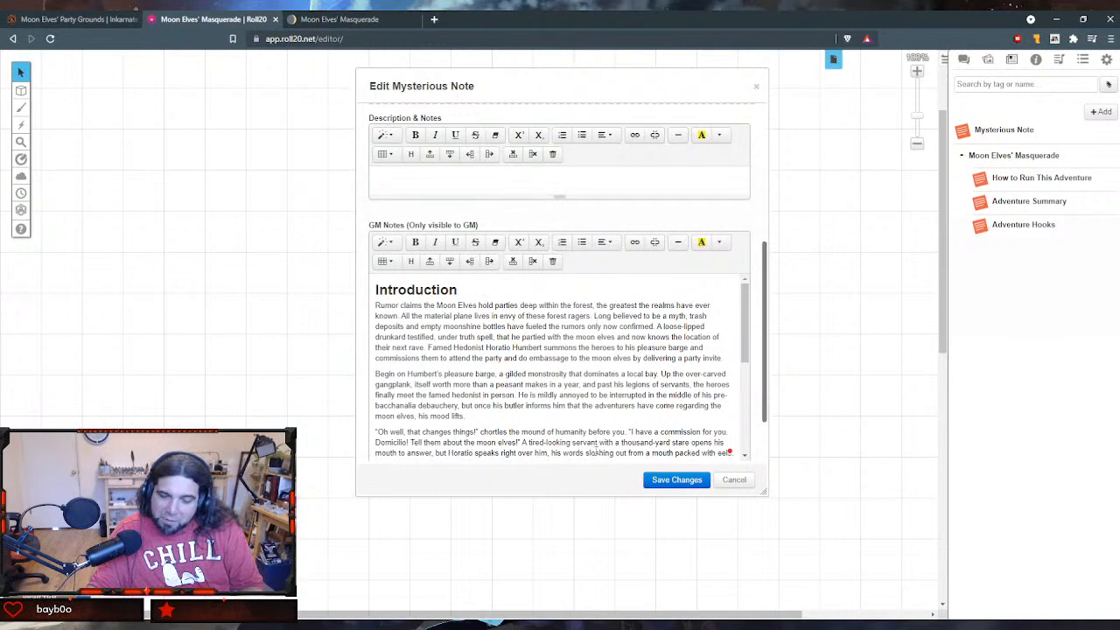
scroll(609, 408, down, 3)
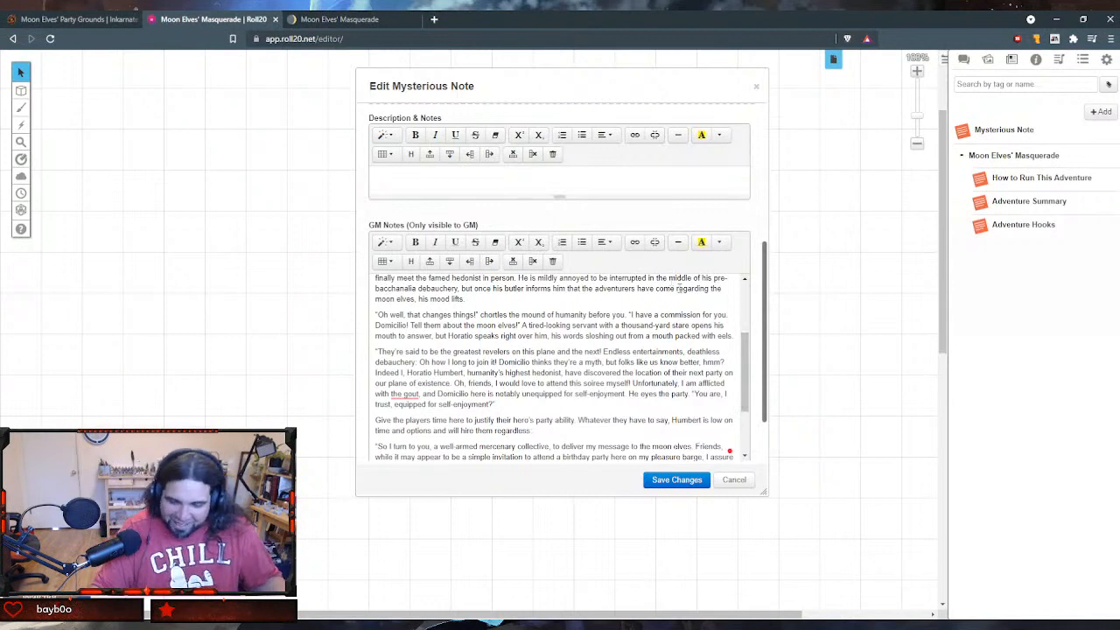
scroll(673, 385, down, 1)
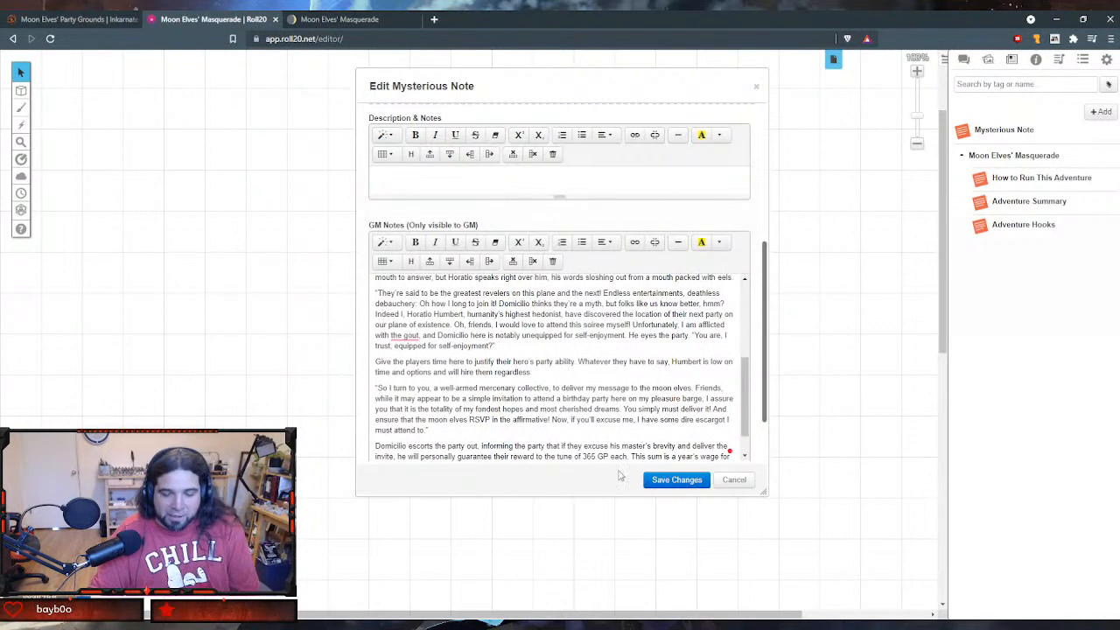
scroll(681, 434, down, 1)
scroll(681, 434, down, 1)
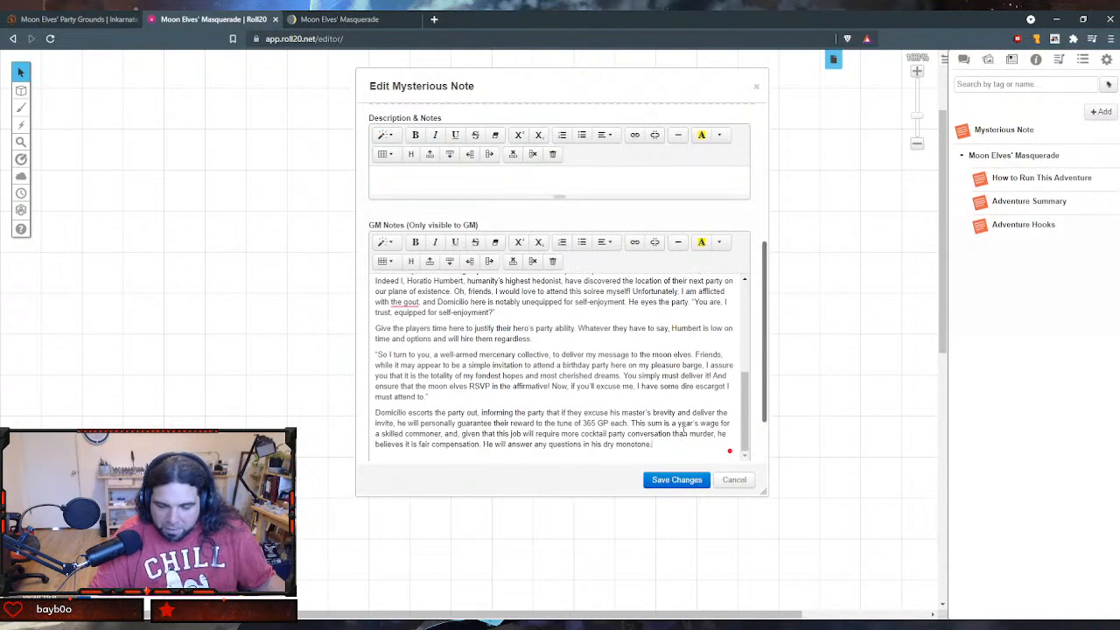
scroll(683, 431, down, 2)
scroll(633, 327, up, 2)
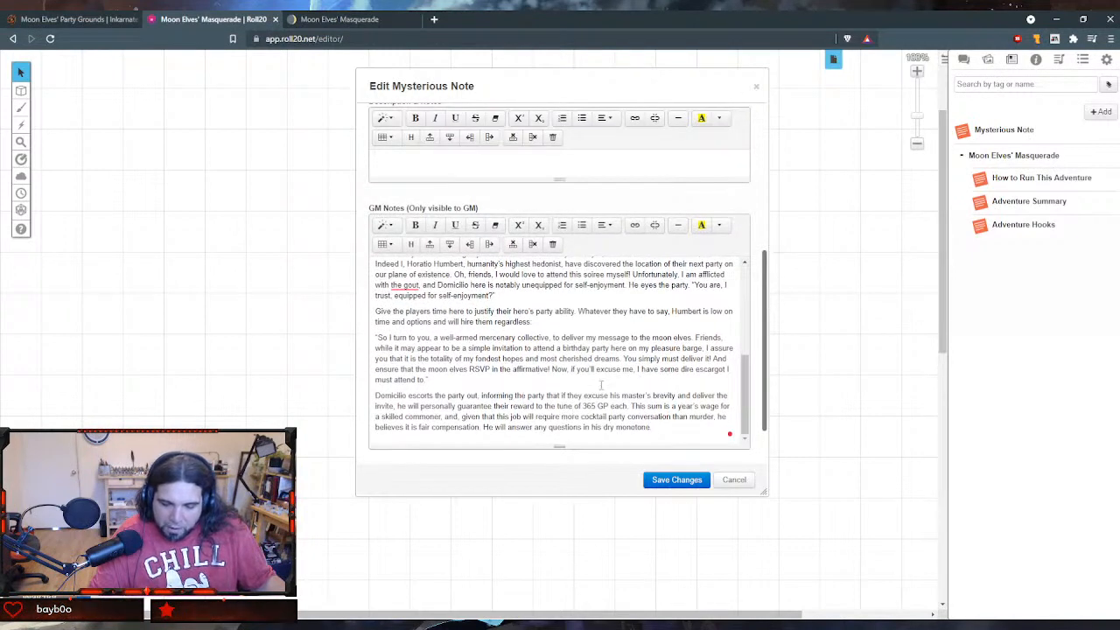
- Save the handout with the Introduction text and enlarge its window to fit more of the notes
click(647, 443)
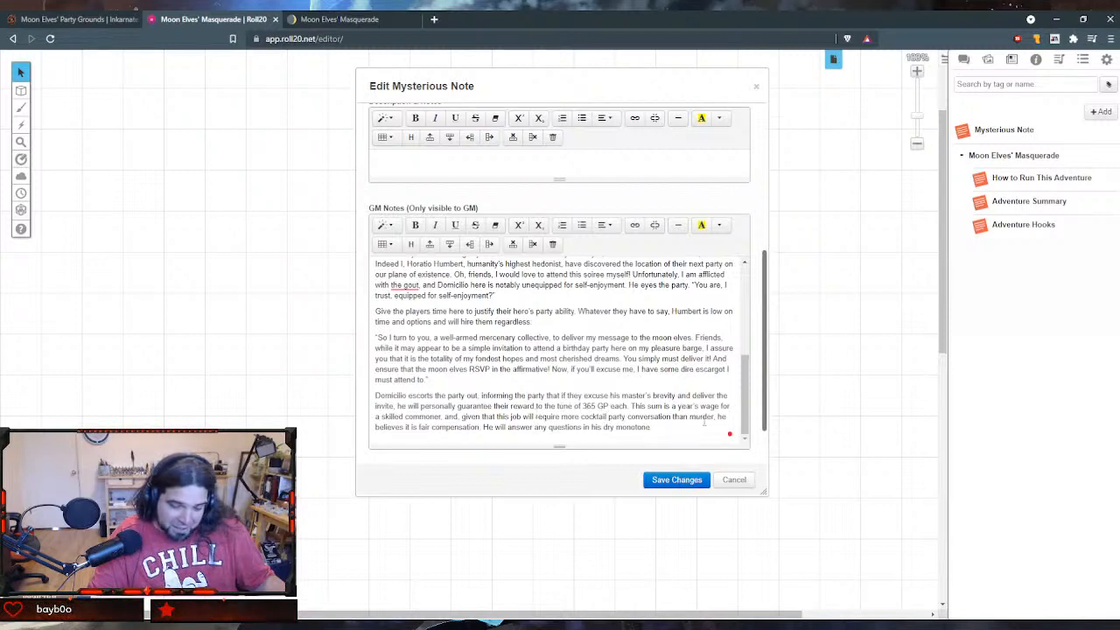
click(694, 482)
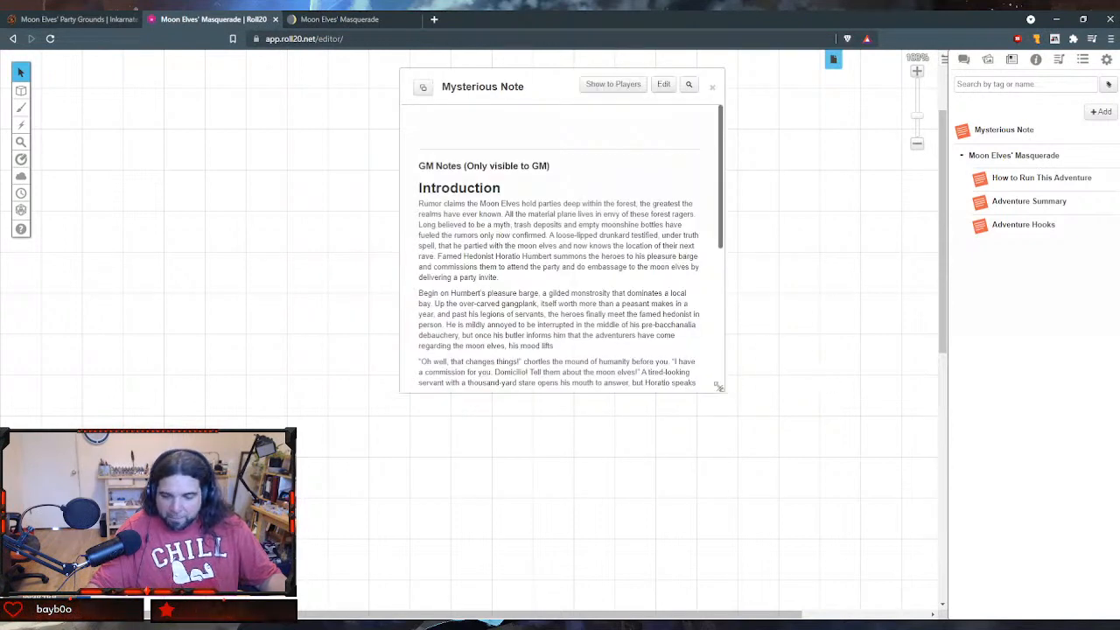
drag(722, 391, 811, 526)
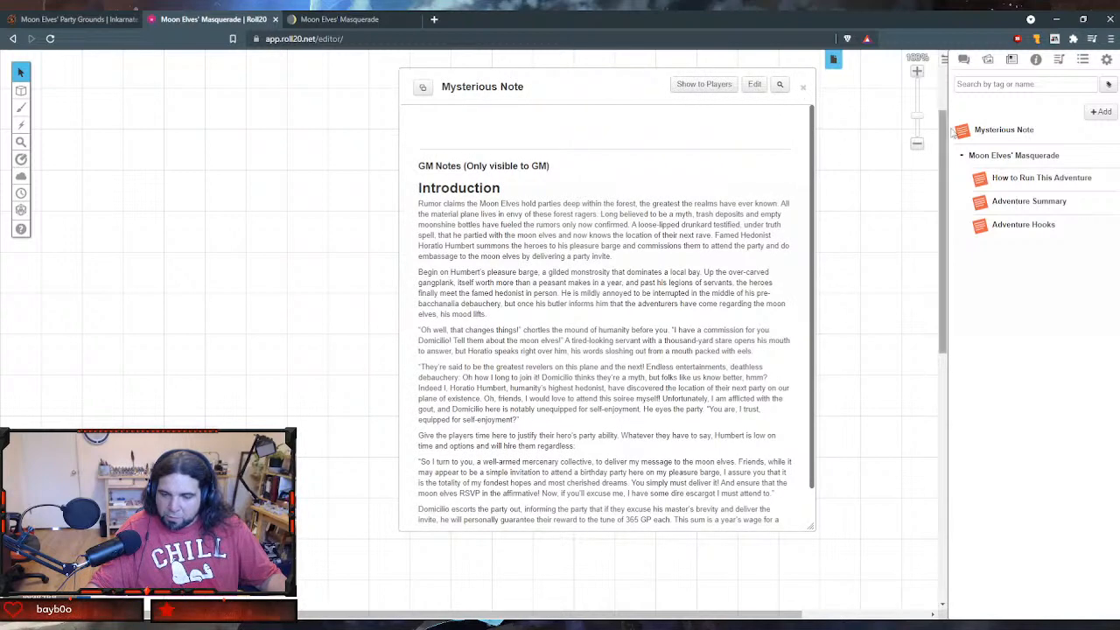
- Rename the "Mysterious Note" handout as "Introduction" and save the change
click(755, 87)
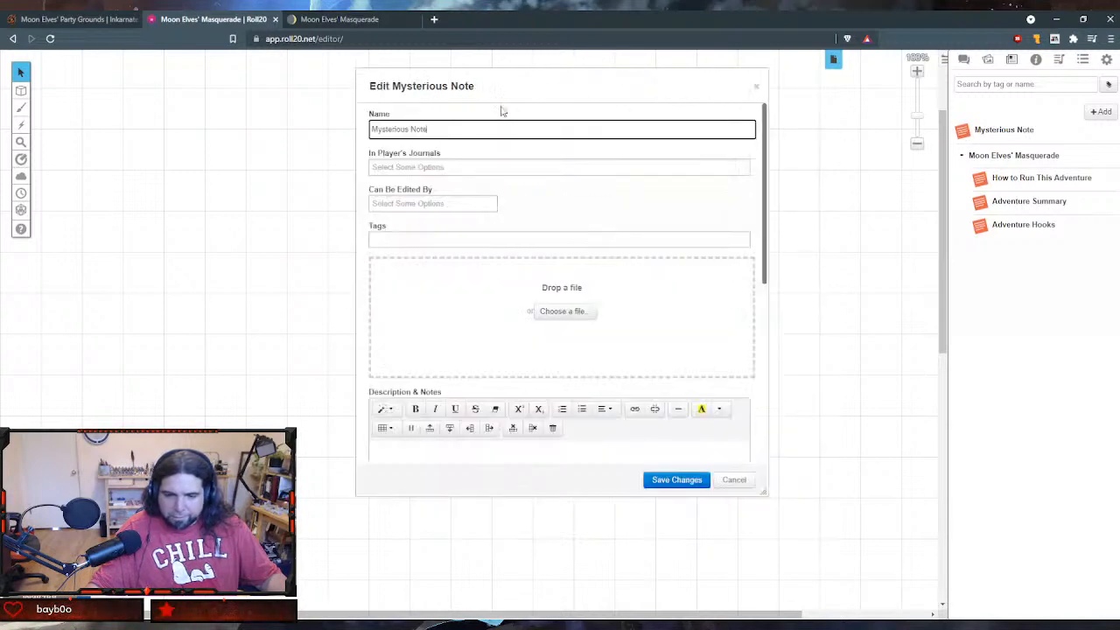
drag(437, 127, 141, 132)
text(H)
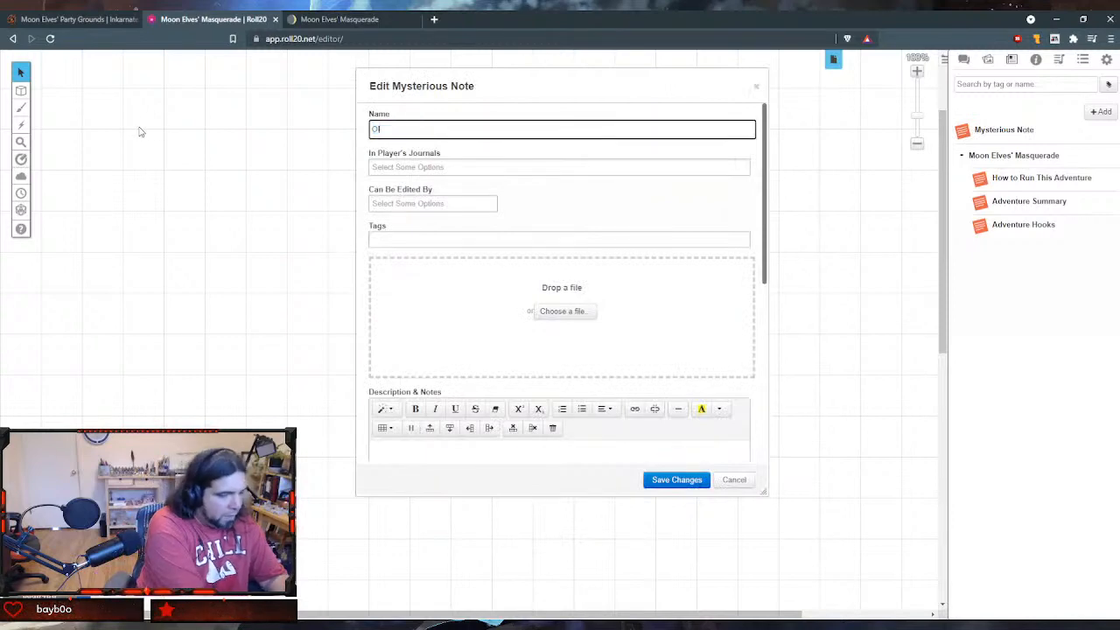
key(BackSpace)
text(Intyro)
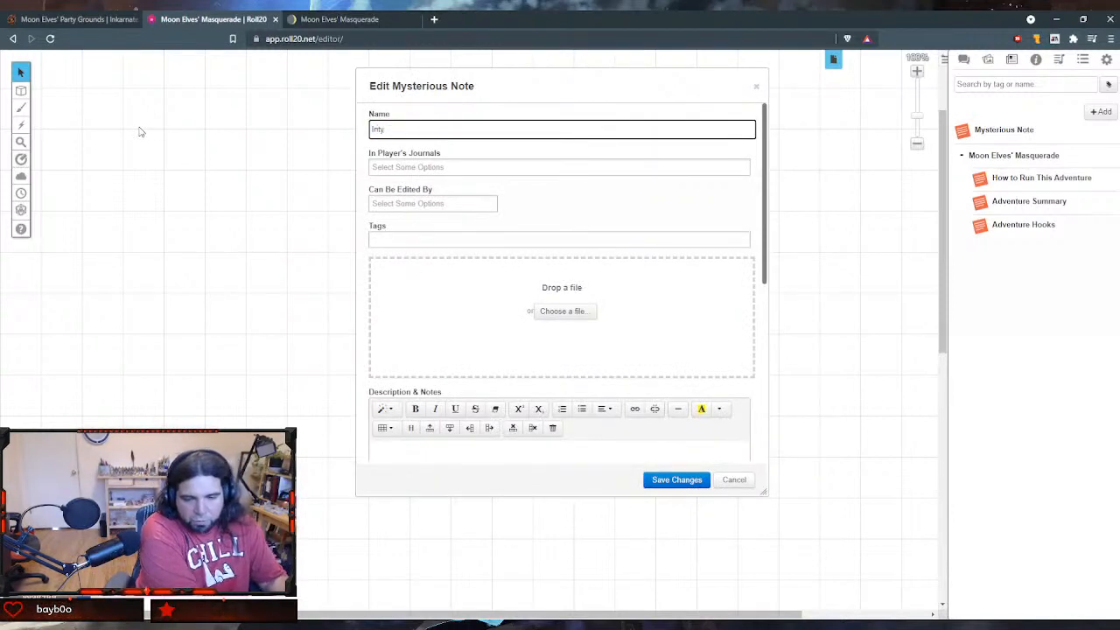
key(BackSpace)
text(roduction)
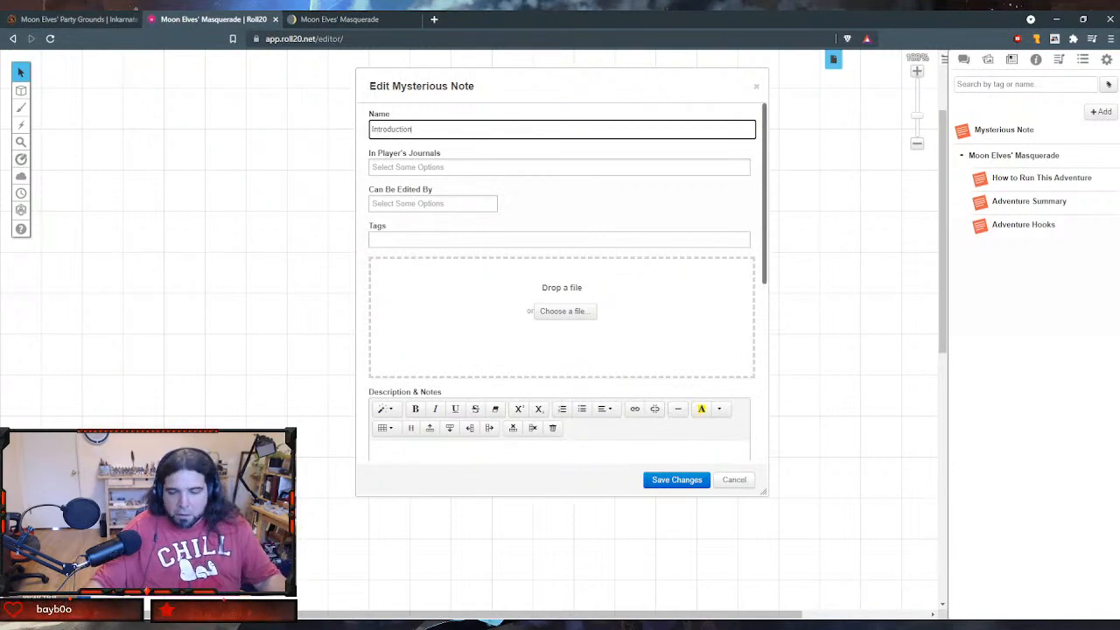
click(683, 481)
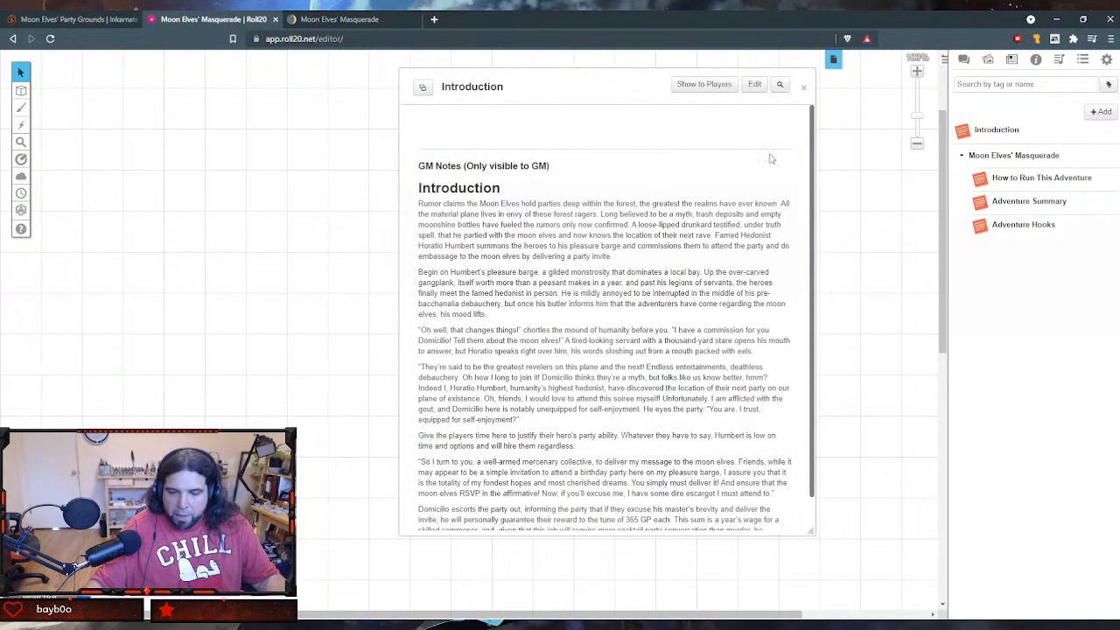
- Close the Introduction handout and move it into the Moon Elves' Masquerade folder, below Adventure Hooks
click(803, 87)
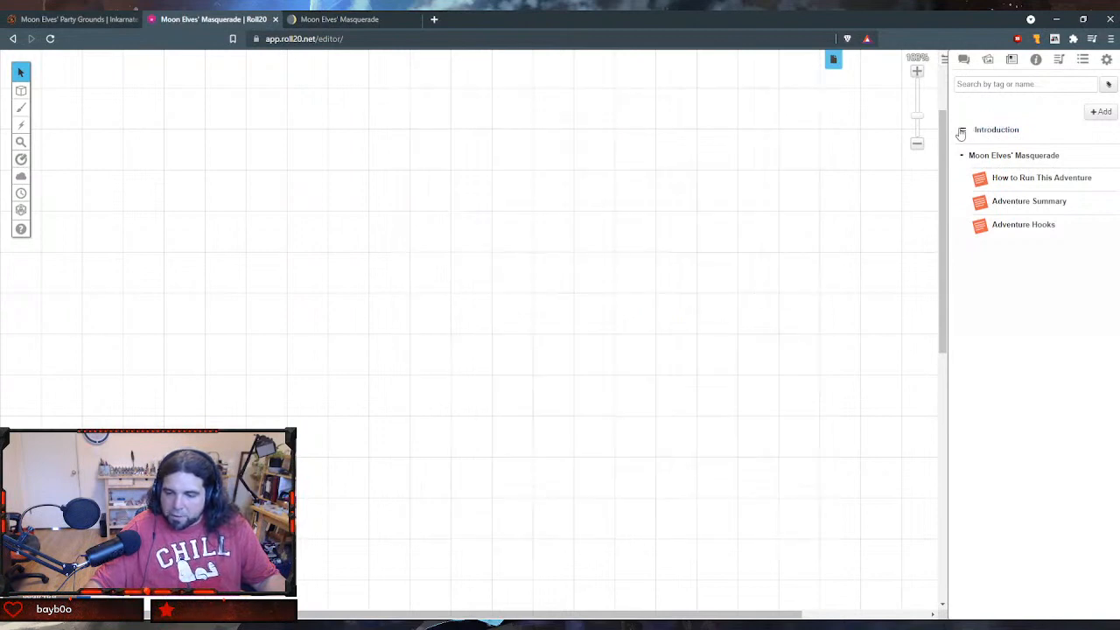
drag(960, 132, 980, 227)
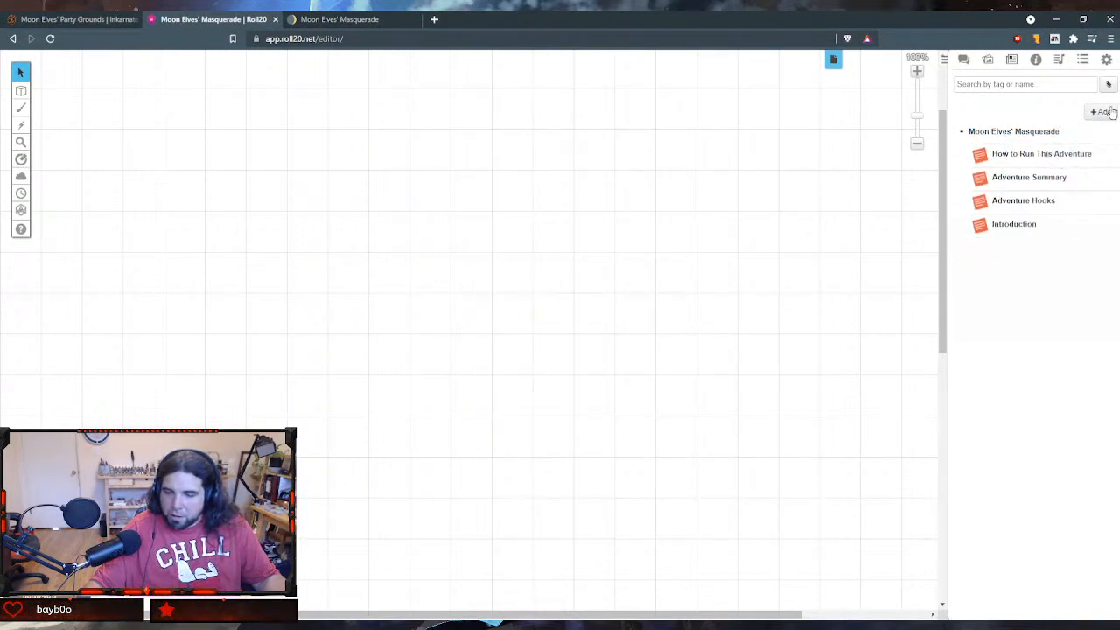
- Add another journal handout, and switch to Notion to find The Masquerade section
click(1104, 112)
click(1087, 144)
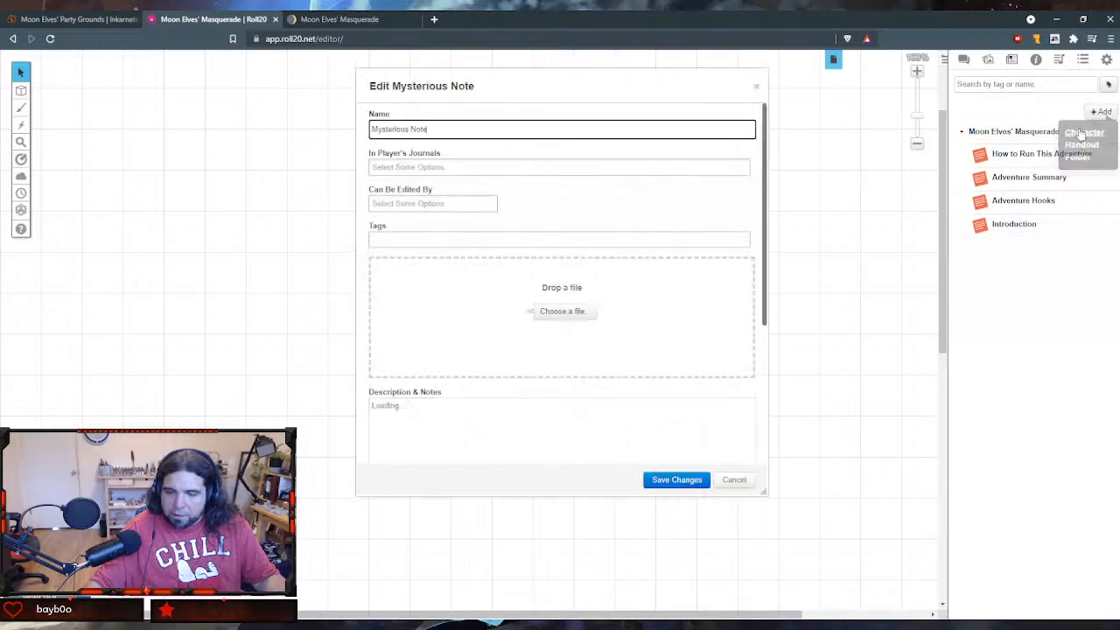
click(327, 19)
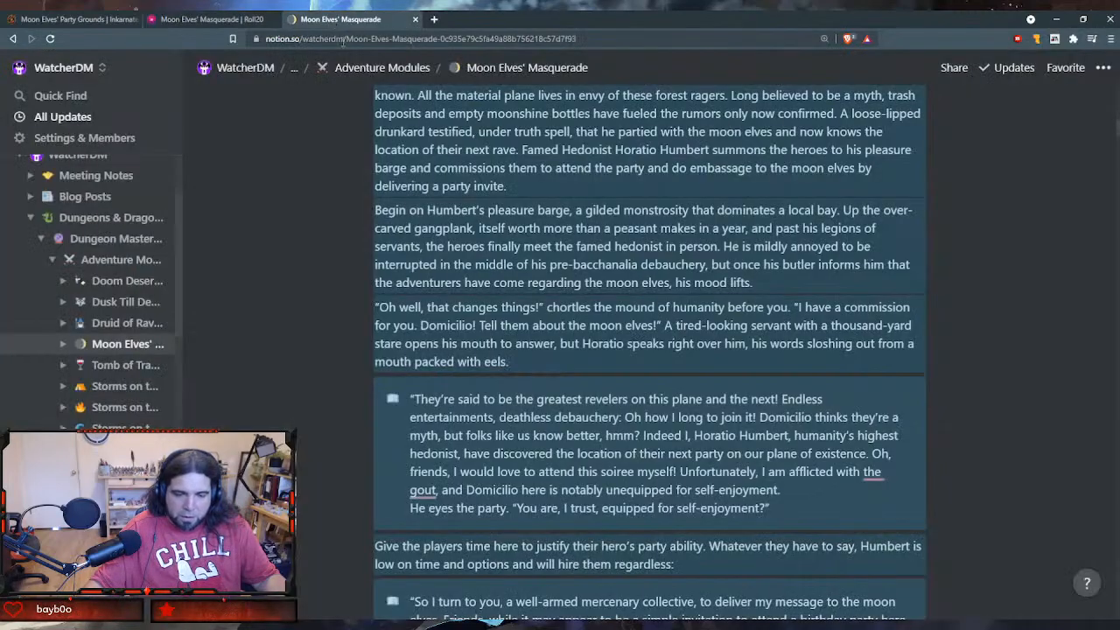
scroll(423, 163, down, 15)
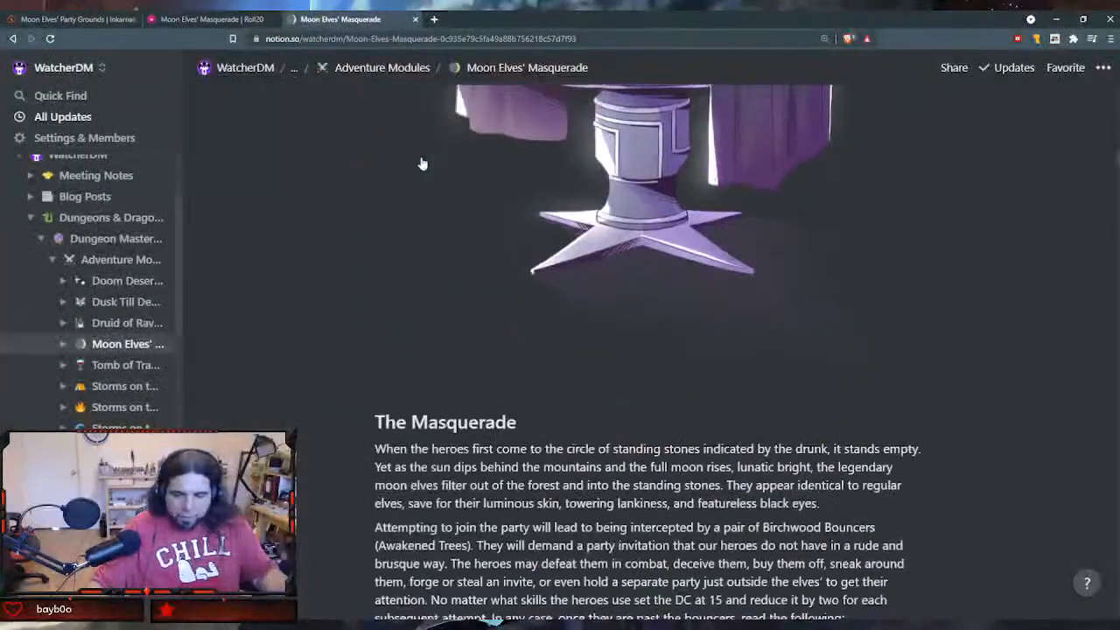
scroll(422, 162, down, 3)
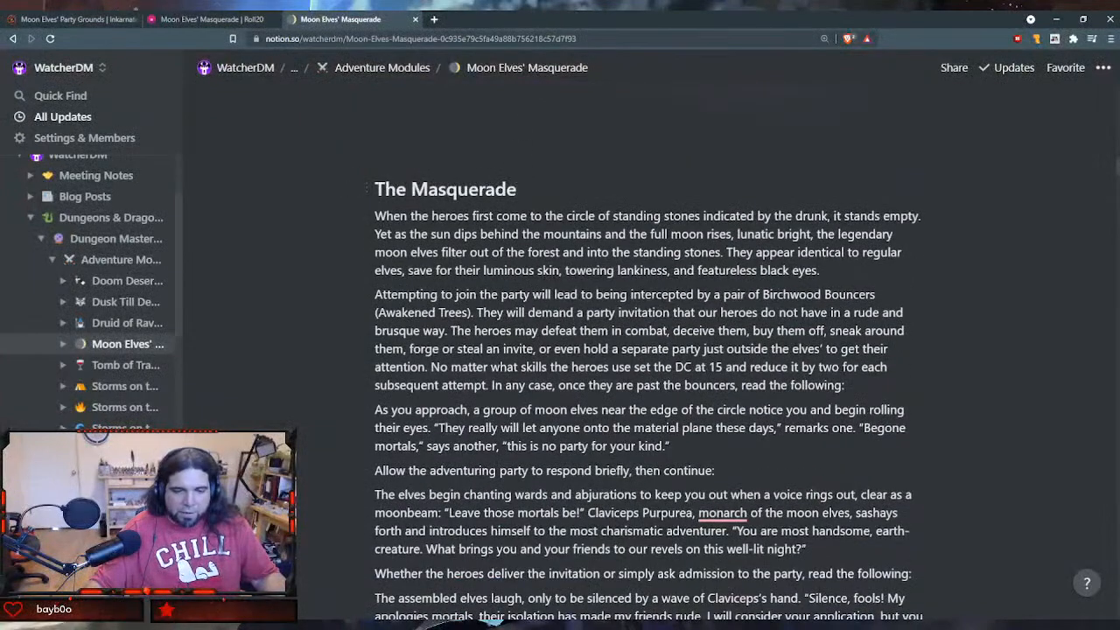
- Switch to Roll20, open the Adventure Summary handout for editing, and move its window aside from the Mysterious Note editor
click(210, 20)
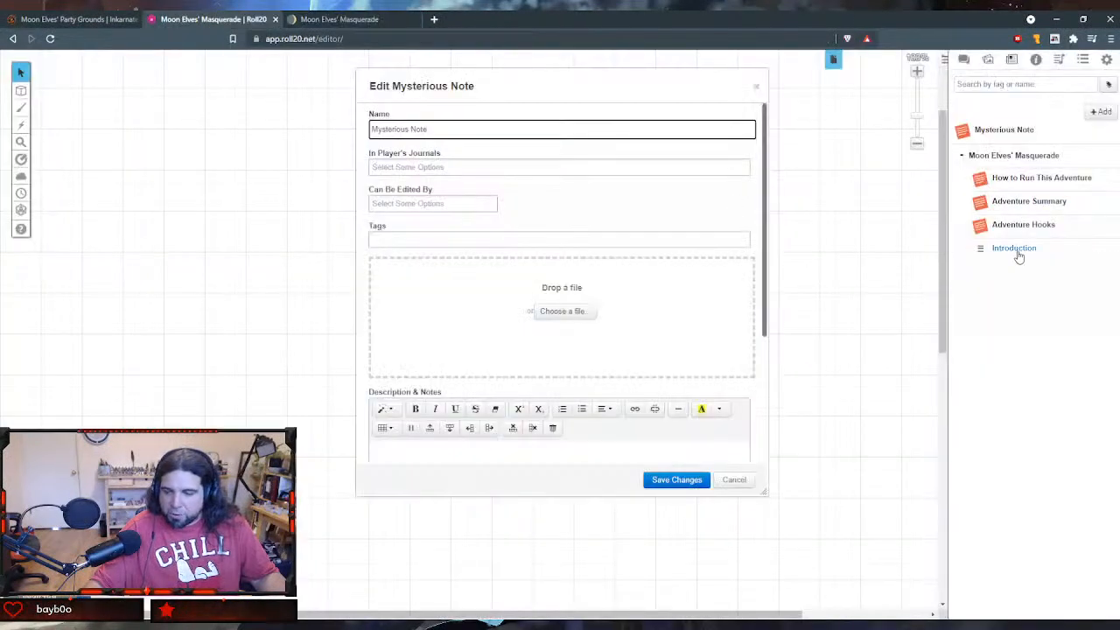
click(1010, 203)
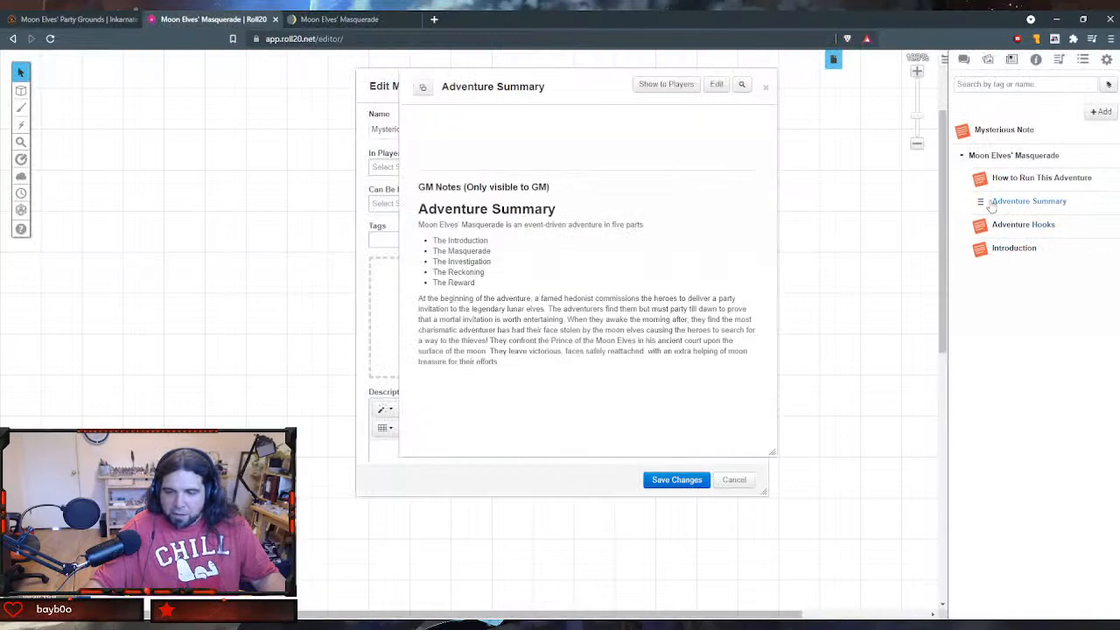
click(719, 84)
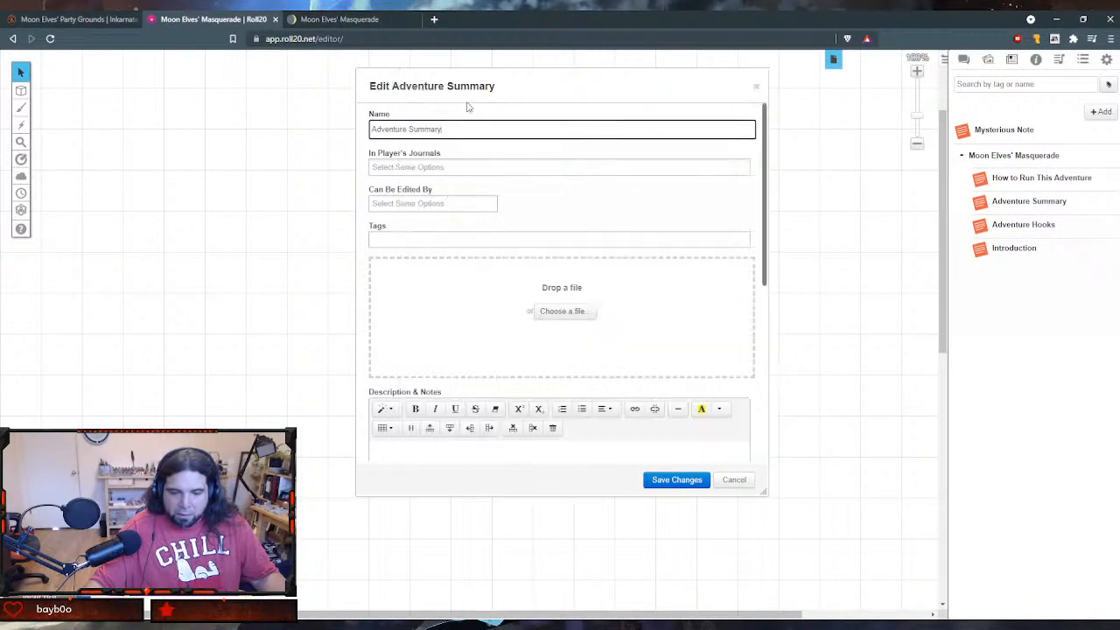
drag(464, 84, 177, 89)
- Change the first list item in the Adventure Summary's GM Notes to "The [Introduction]" so it links to that handout, and save
scroll(176, 249, down, 3)
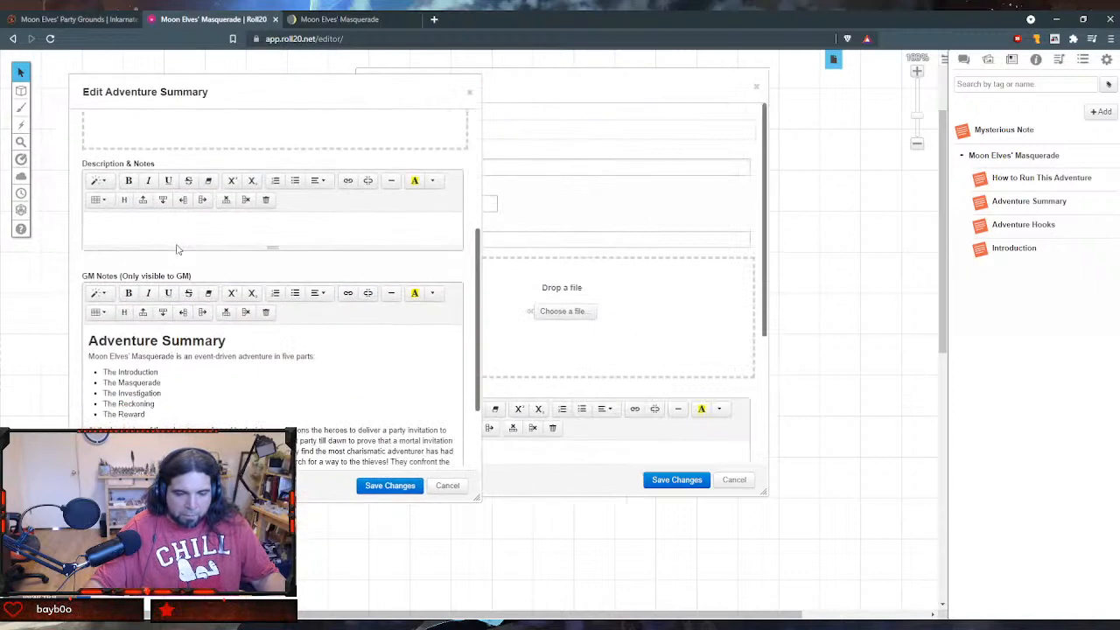
scroll(176, 250, down, 2)
click(105, 263)
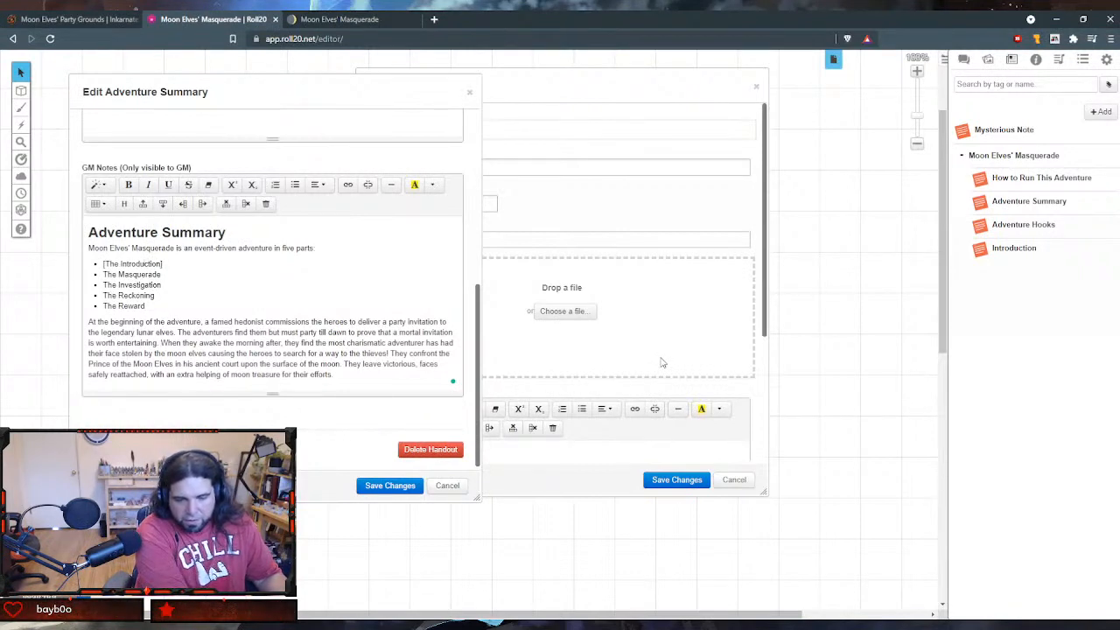
key(BackSpace)
key(BackSpace)
key(BackSpace)
key(BackSpace)
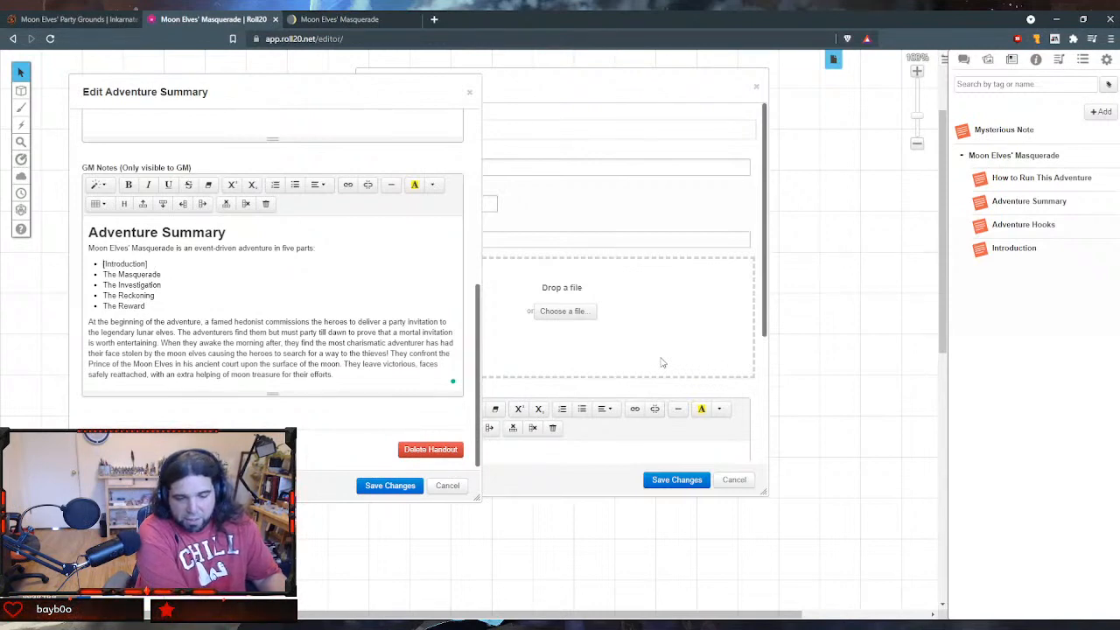
text(The)
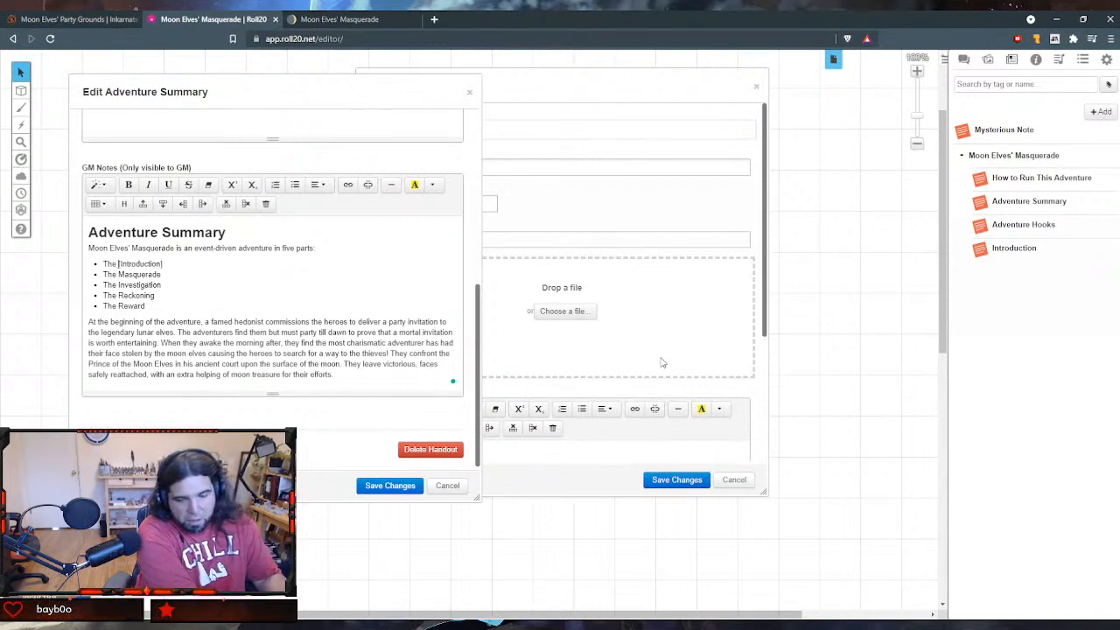
click(384, 486)
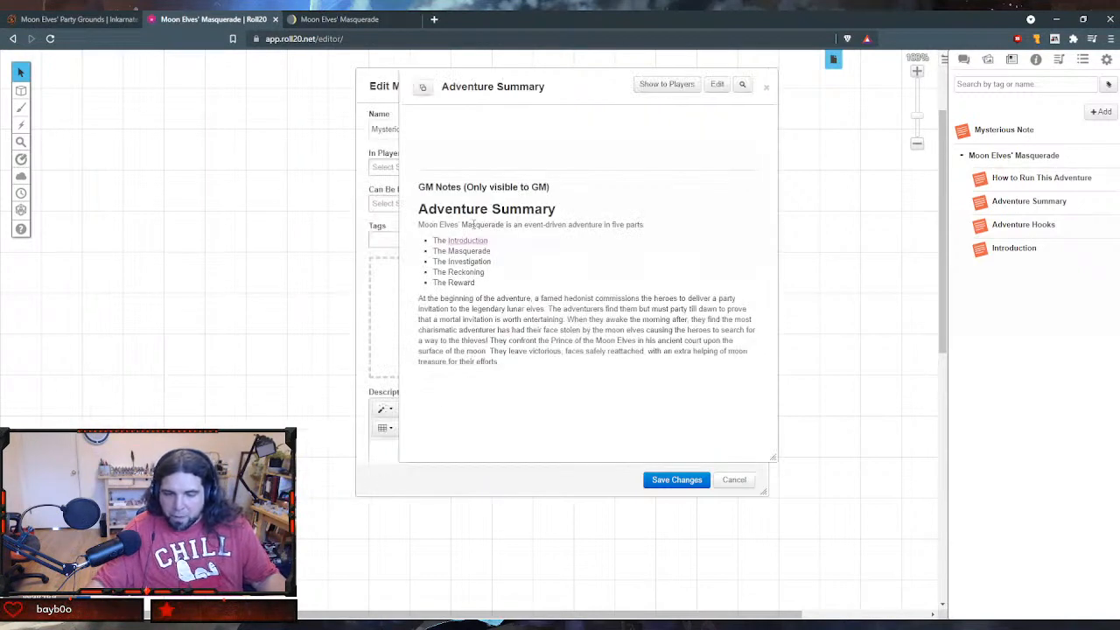
- Test the Introduction link in the Adventure Summary, and close both handouts
click(472, 242)
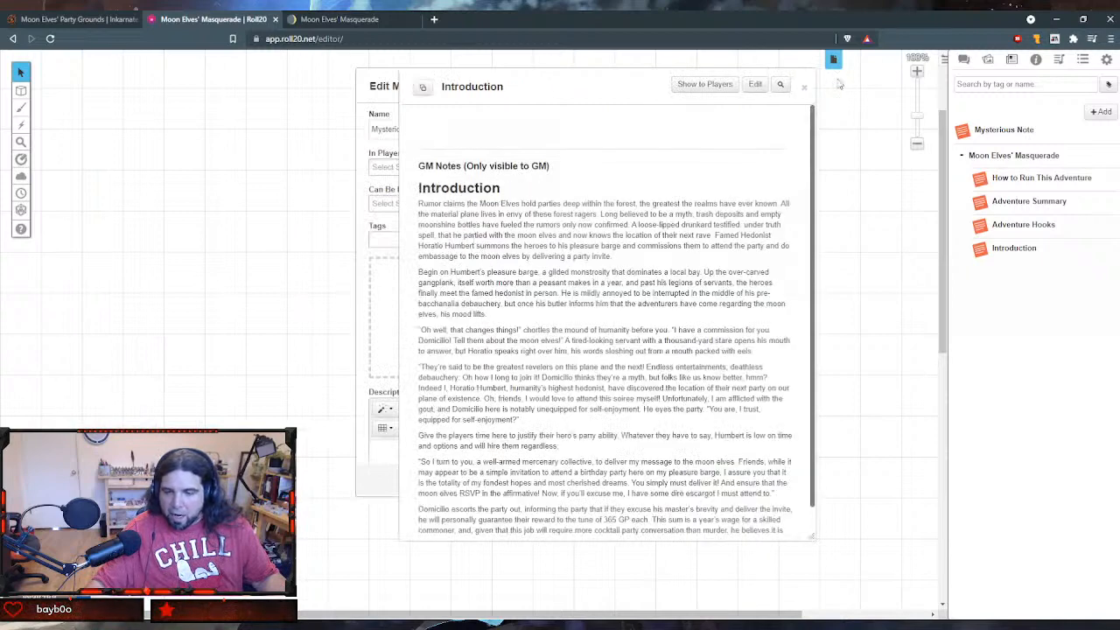
click(804, 89)
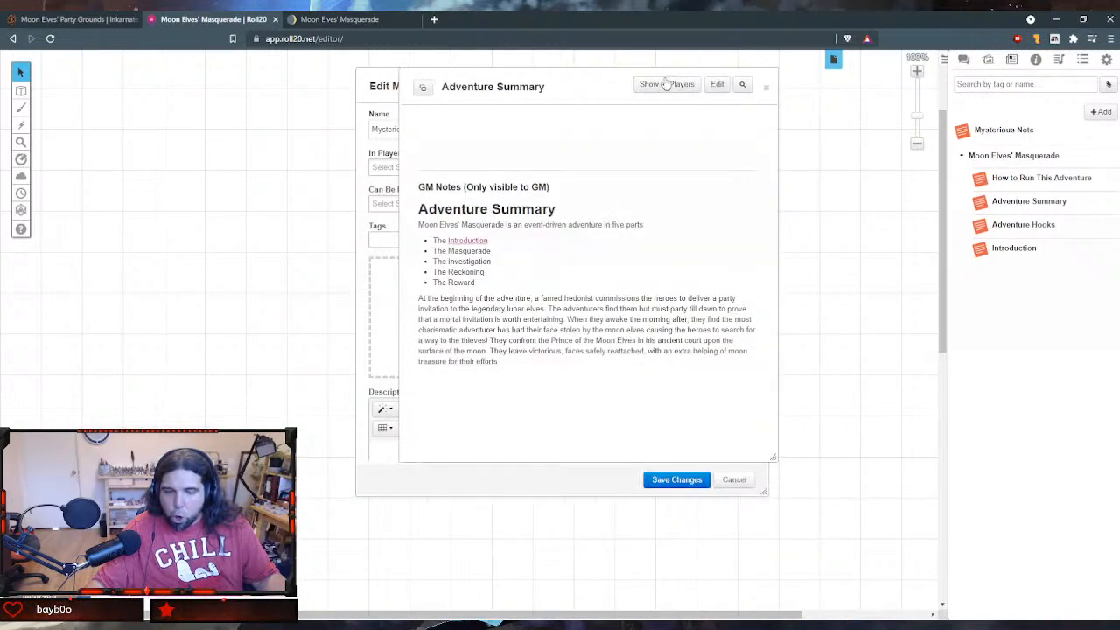
click(768, 88)
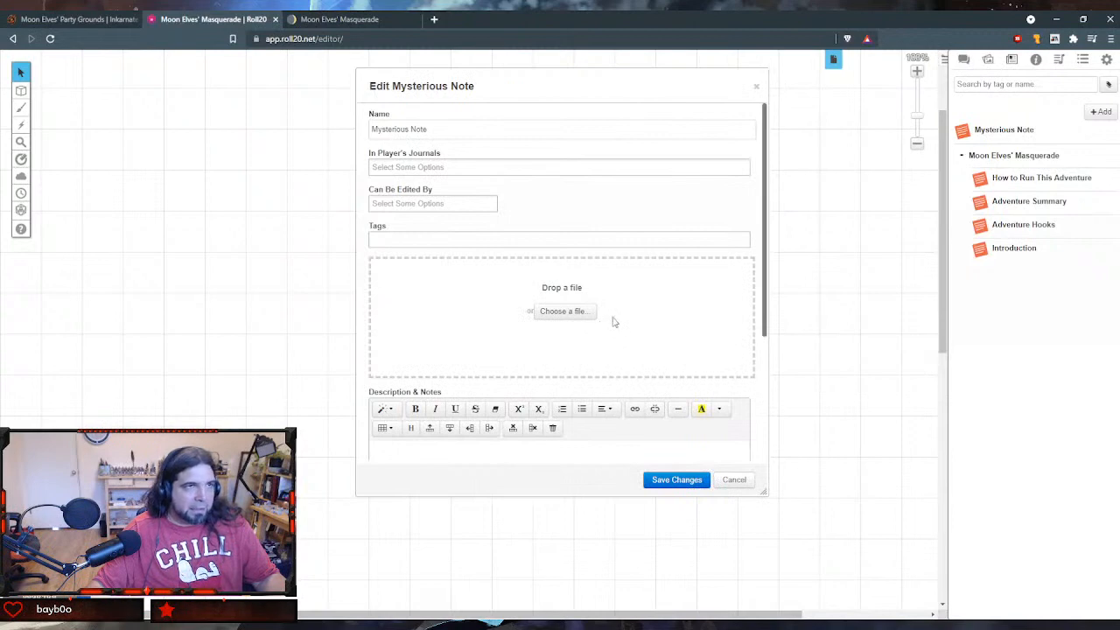
- Enter "Masquerade" as the new name of the Mysterious Note handout
triple_click(497, 131)
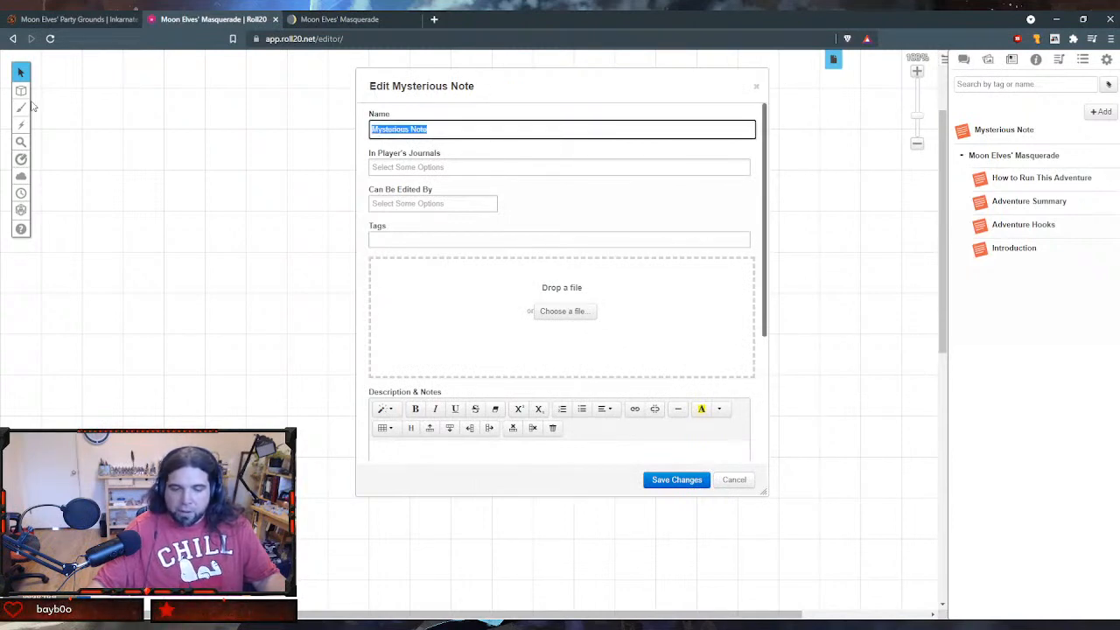
text(Masquerade)
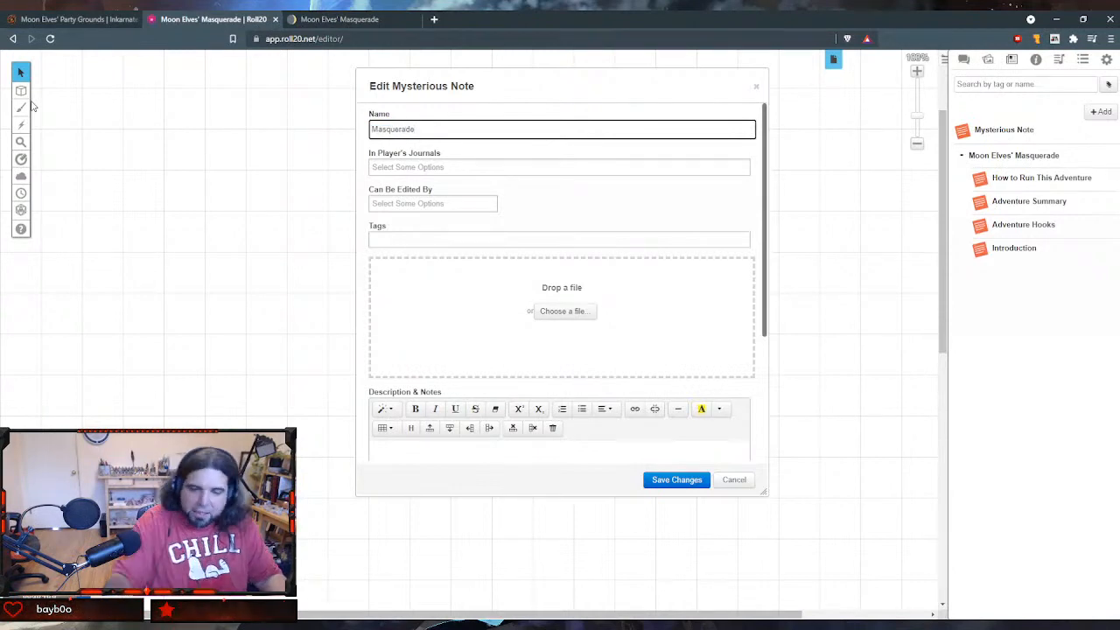
key(Tab)
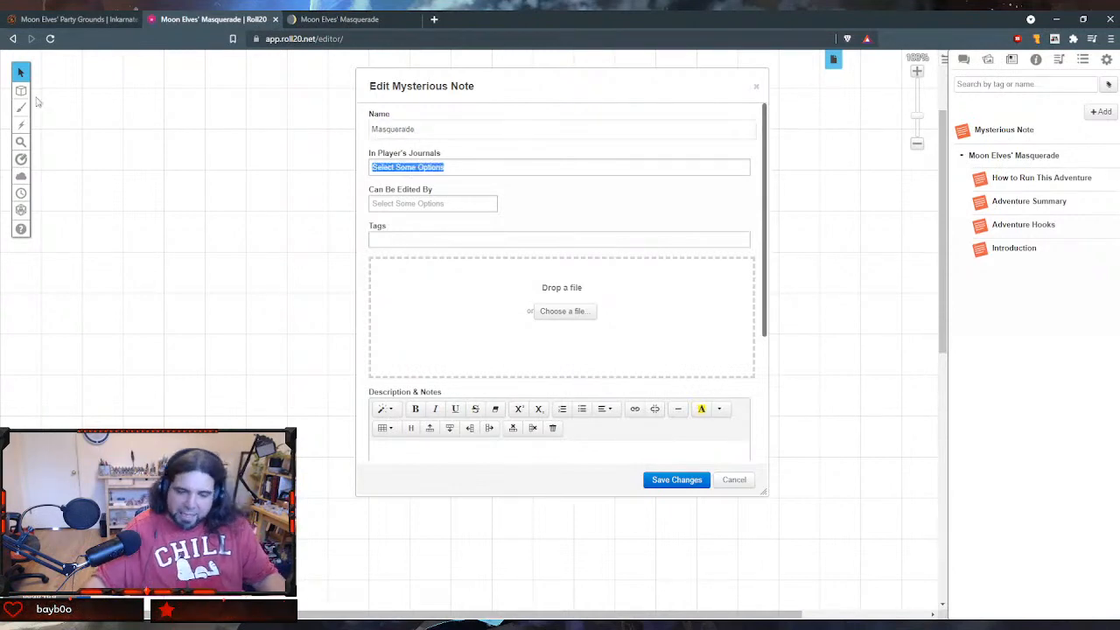
- Add the illustration of the purple table with masks to the Masquerade handout and check it above the notes
scroll(531, 367, down, 2)
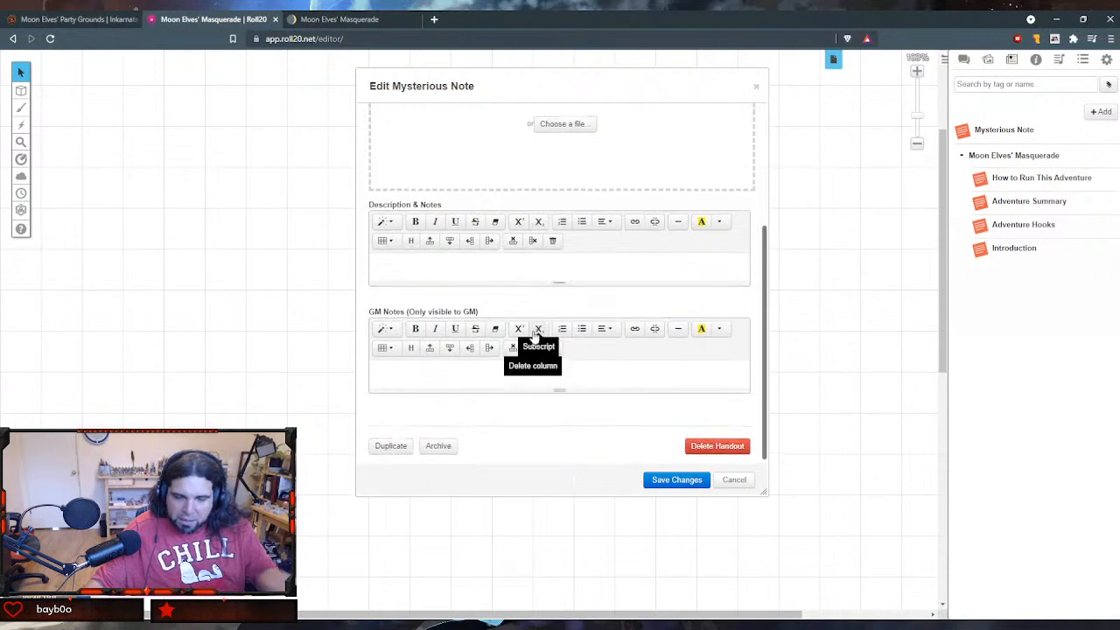
scroll(542, 253, up, 5)
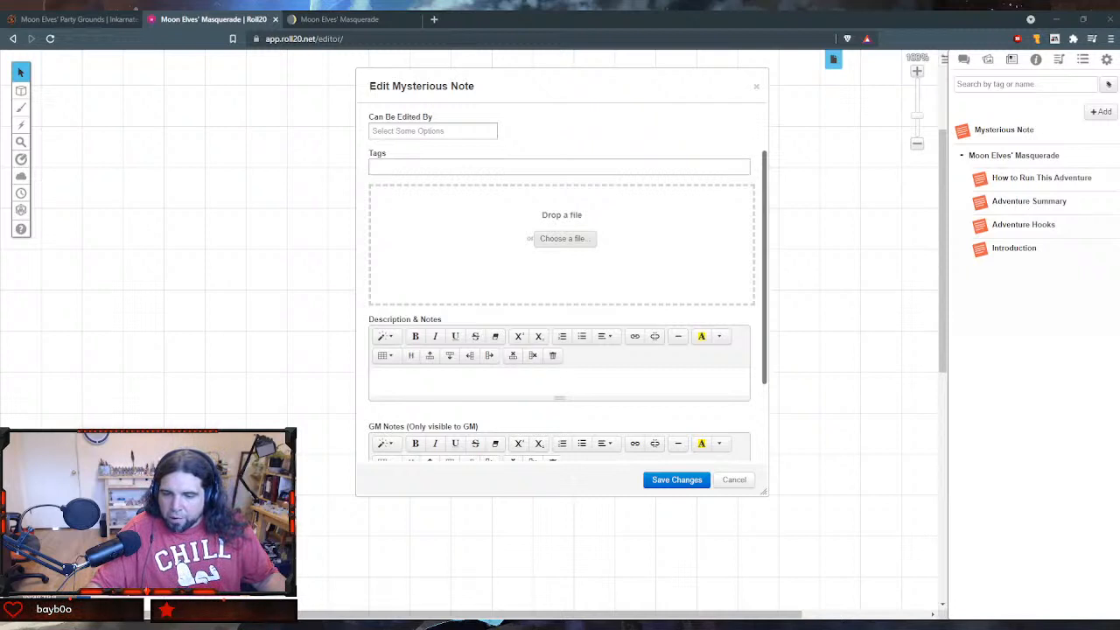
double_click(771, 107)
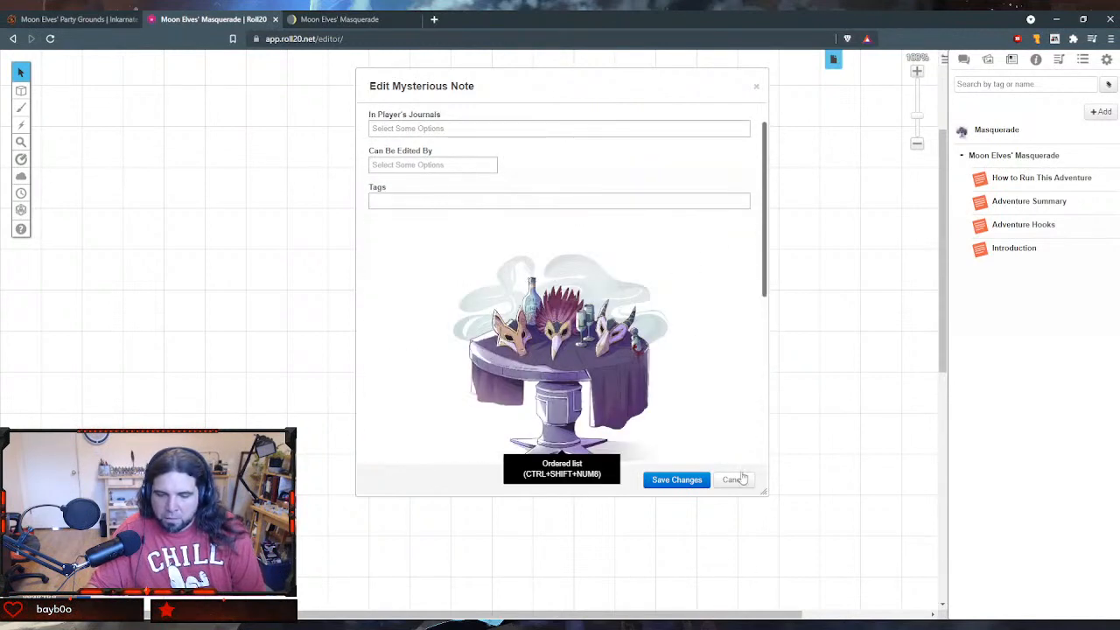
scroll(670, 387, down, 1)
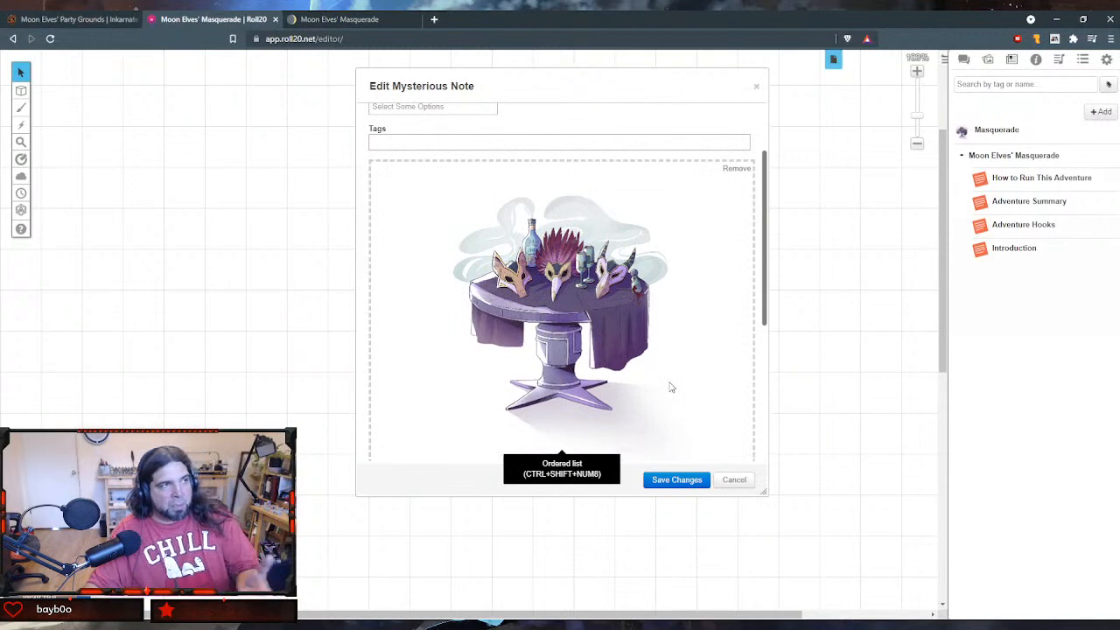
scroll(665, 367, up, 1)
scroll(639, 332, down, 3)
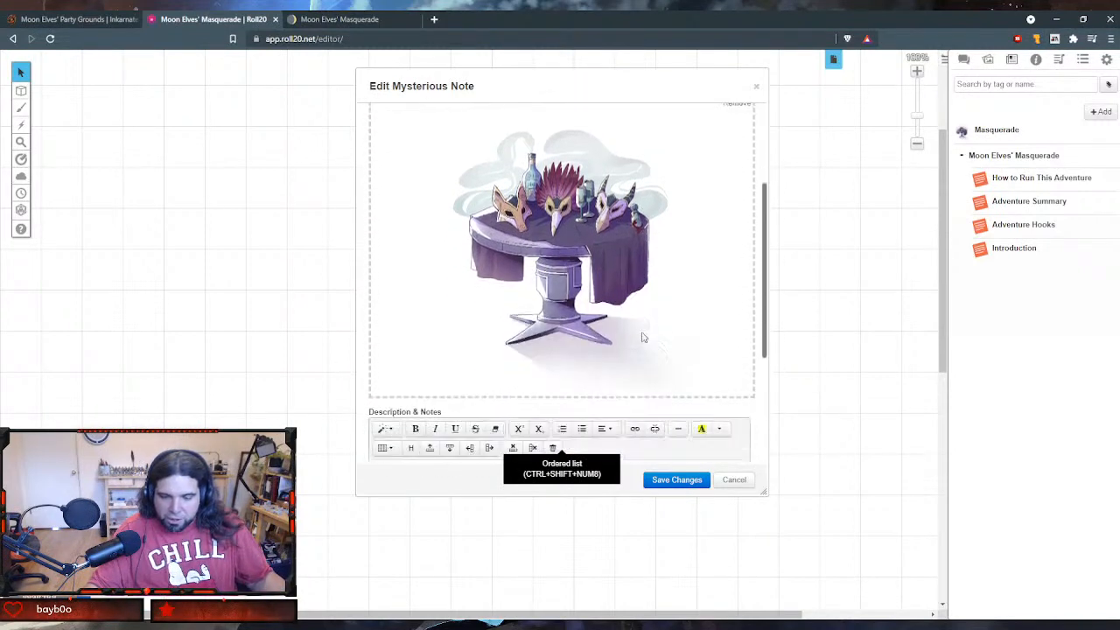
scroll(643, 338, up, 1)
scroll(639, 335, down, 5)
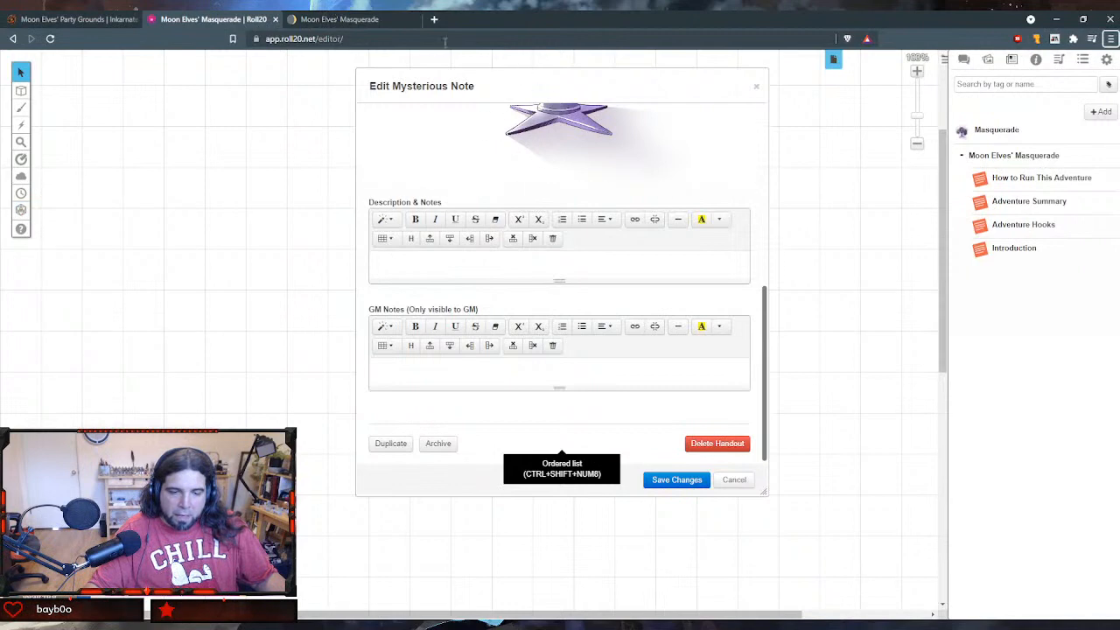
- Switch to Notion and copy The Masquerade section's text, from its opening paragraph through the note on vague party-point indications
click(383, 22)
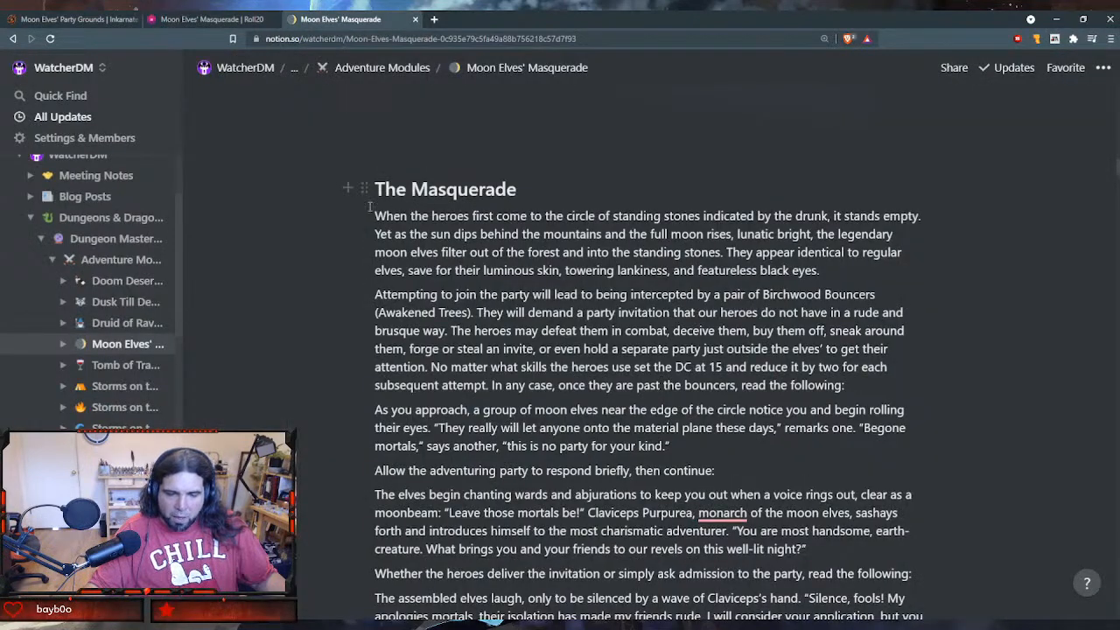
drag(376, 216, 768, 435)
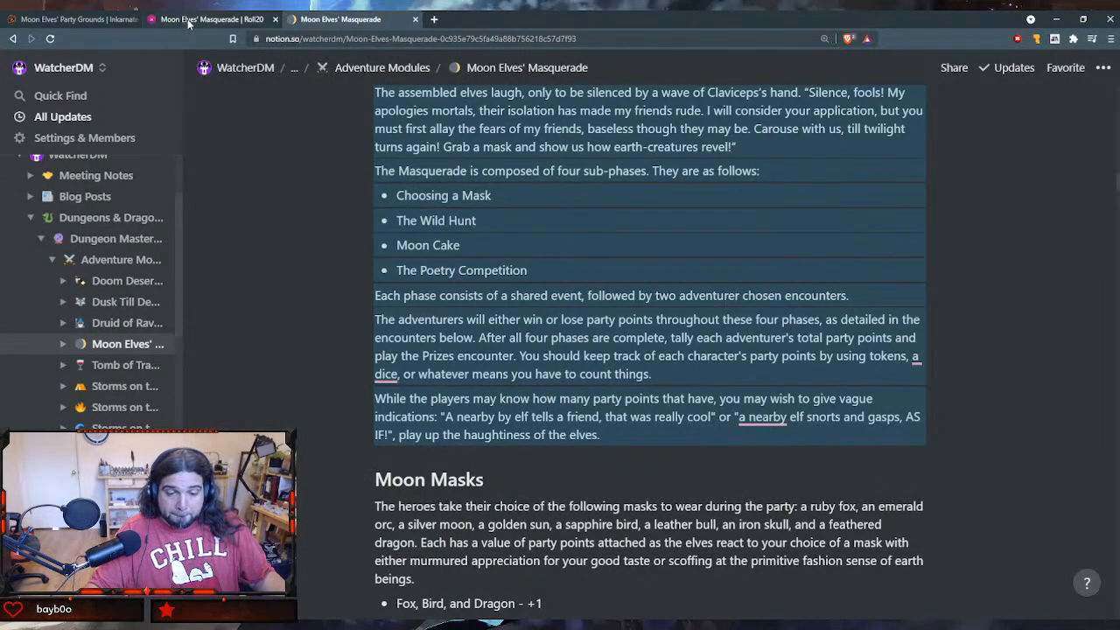
scroll(438, 333, up, 6)
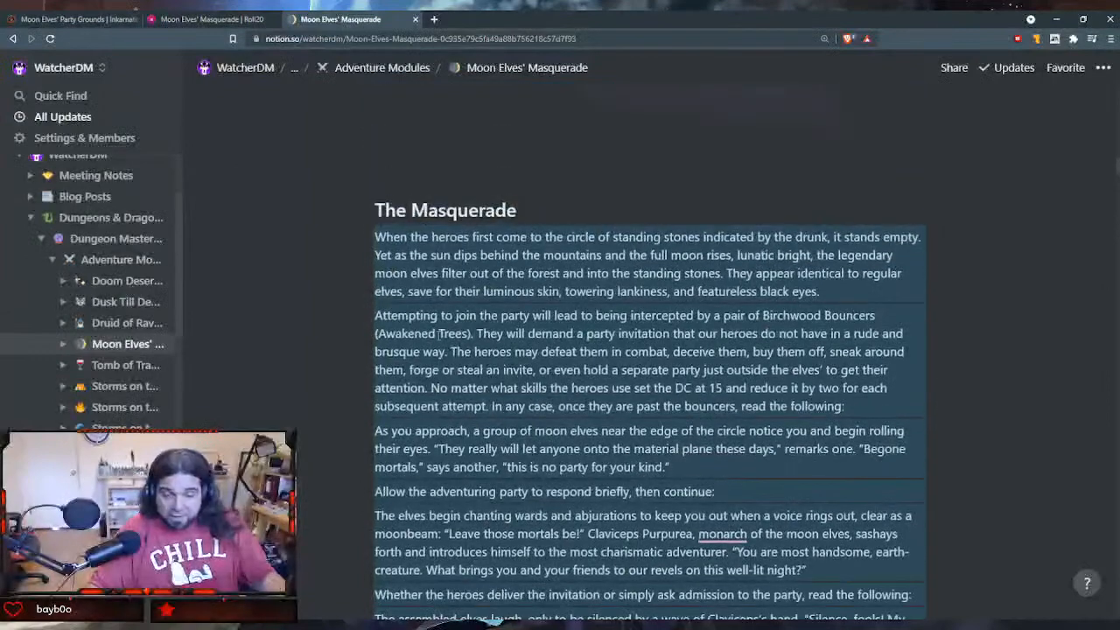
scroll(440, 334, down, 1)
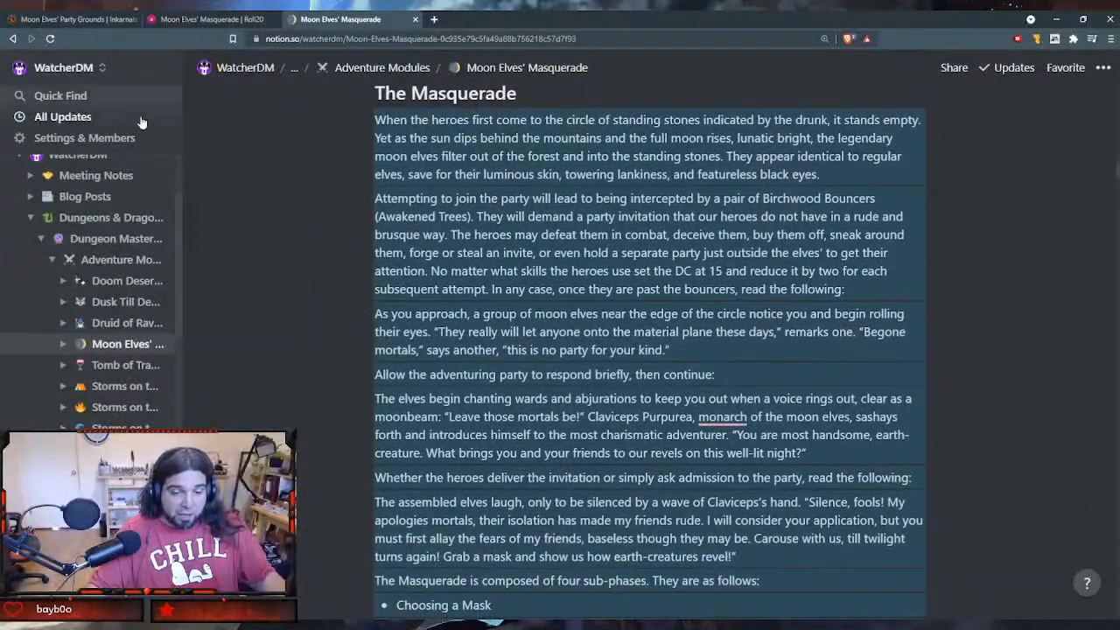
- Return to Roll20, paste the Masquerade text into the handout's GM Notes, and review it from the beginning
click(203, 19)
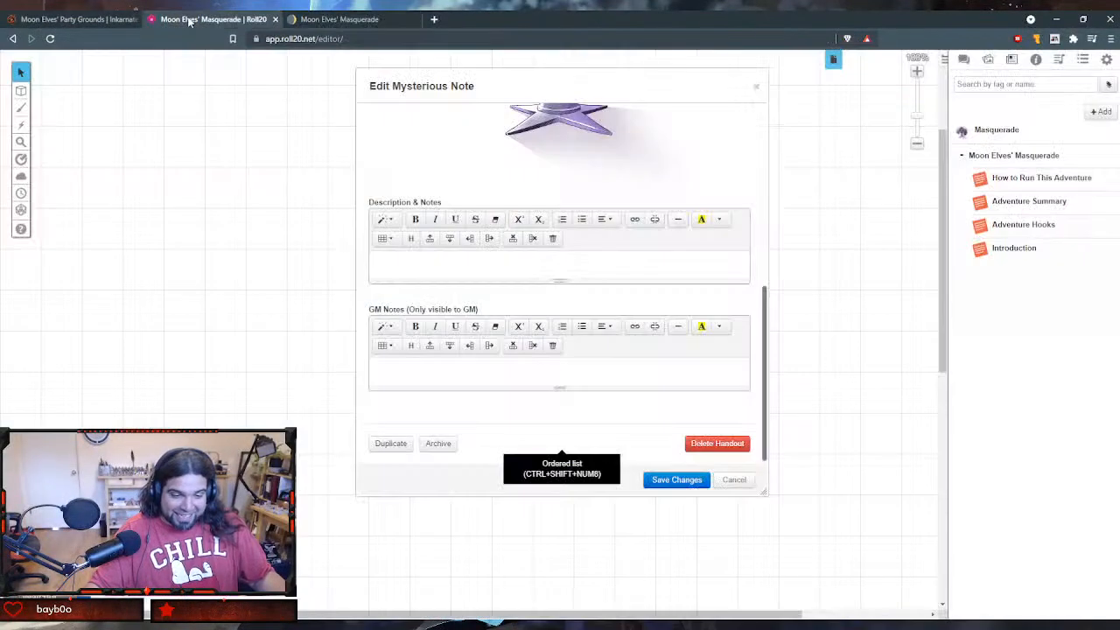
click(534, 371)
key(ctrl+v)
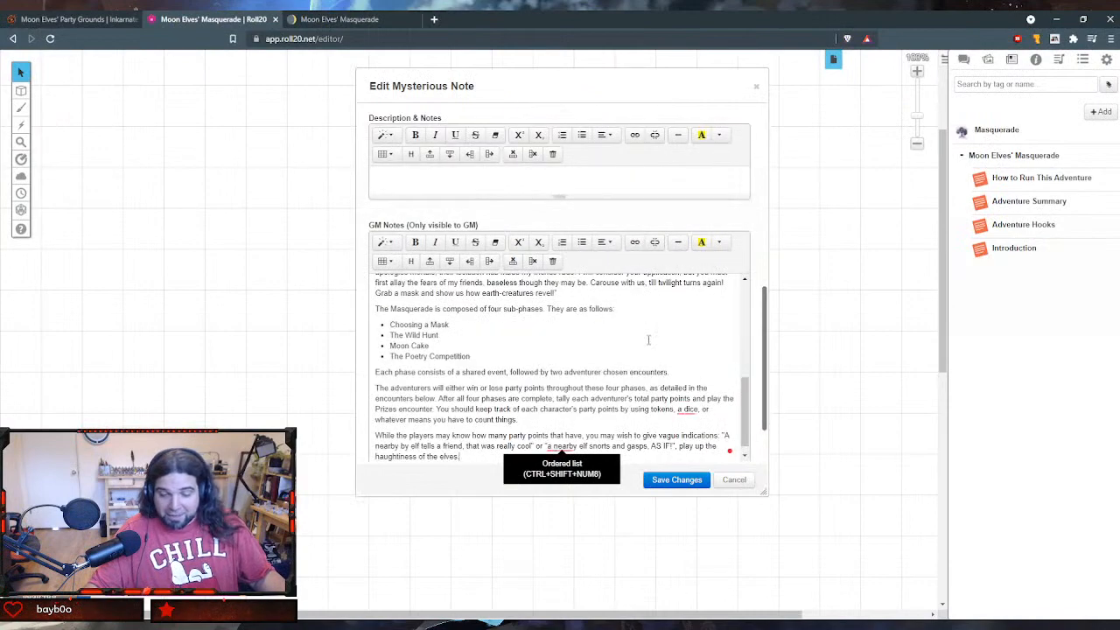
scroll(648, 339, up, 5)
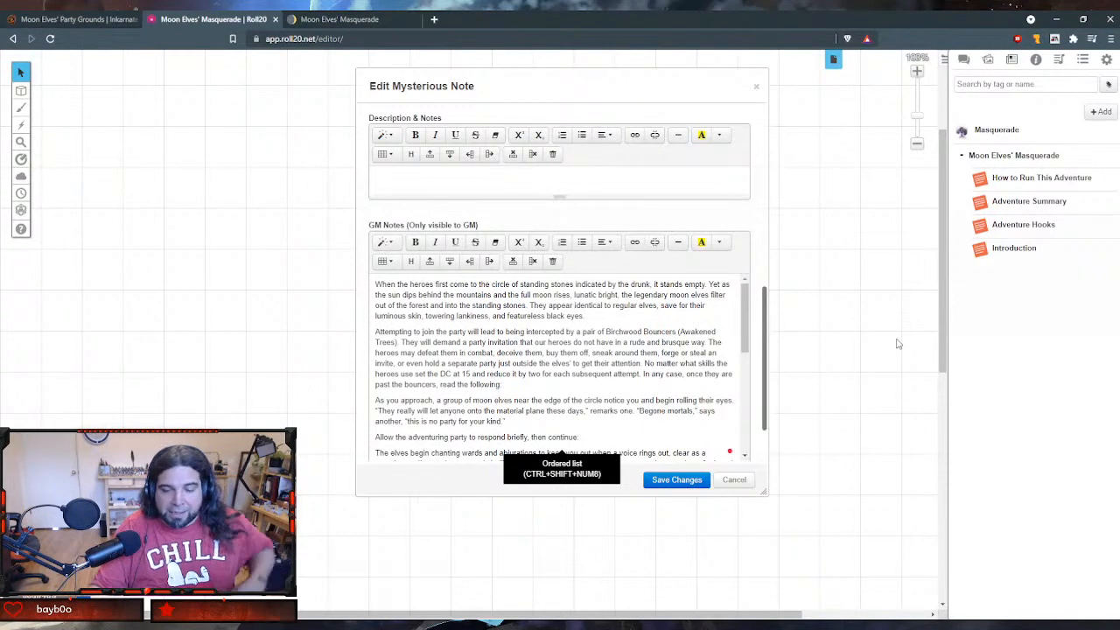
- On the Inkarnate party grounds map, search the stamp catalog for "stone" and place a Stone Wall Rubble stamp in the clearing's northwest
click(324, 19)
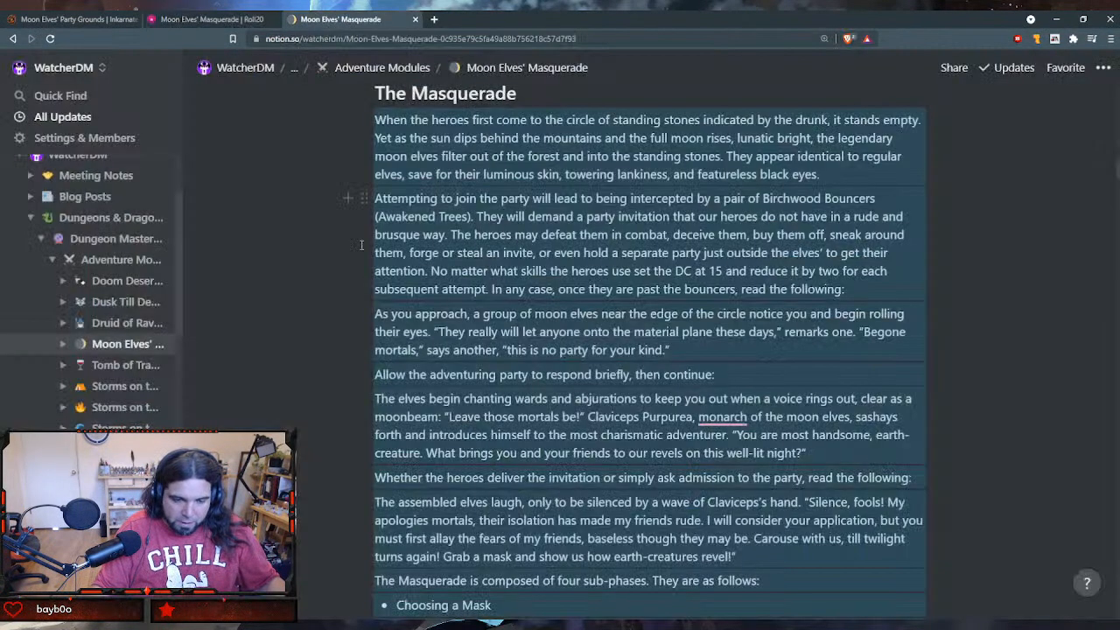
click(81, 19)
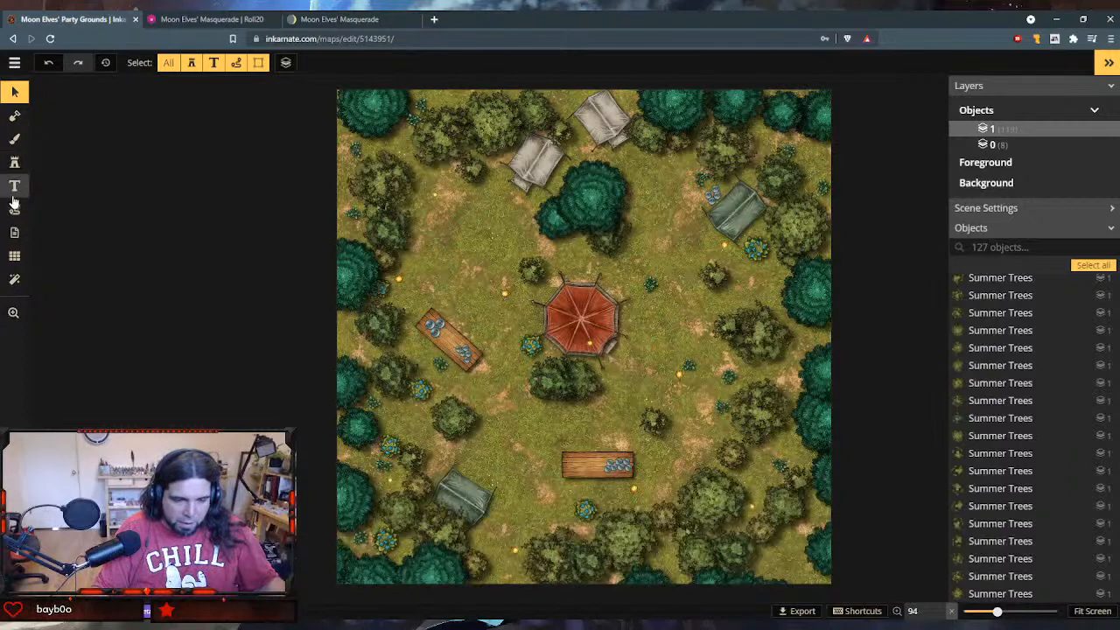
click(14, 161)
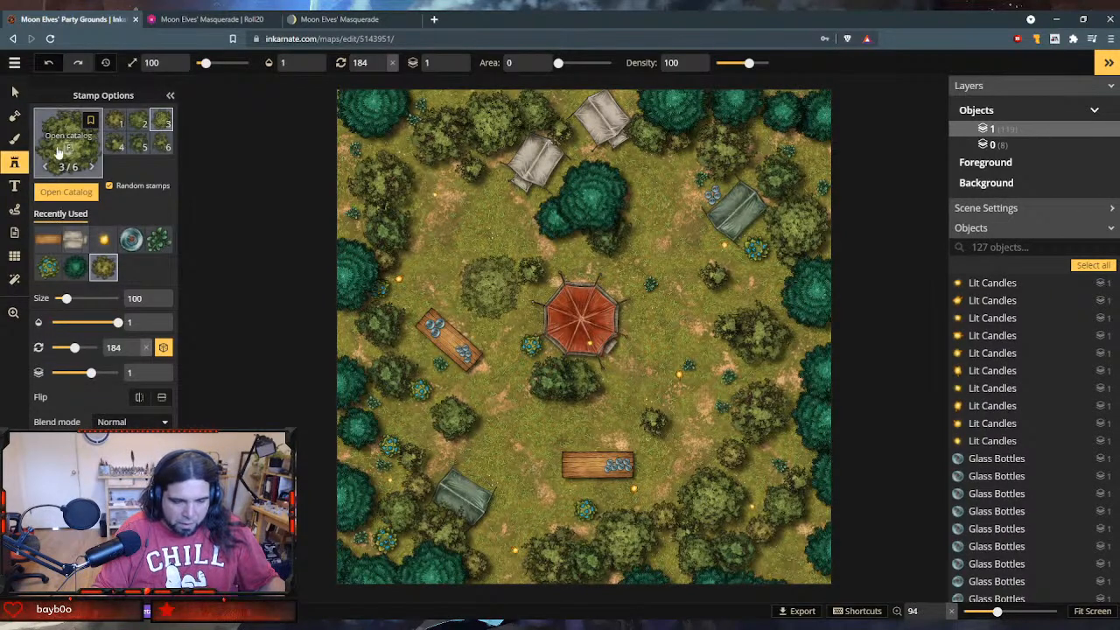
click(60, 154)
click(277, 83)
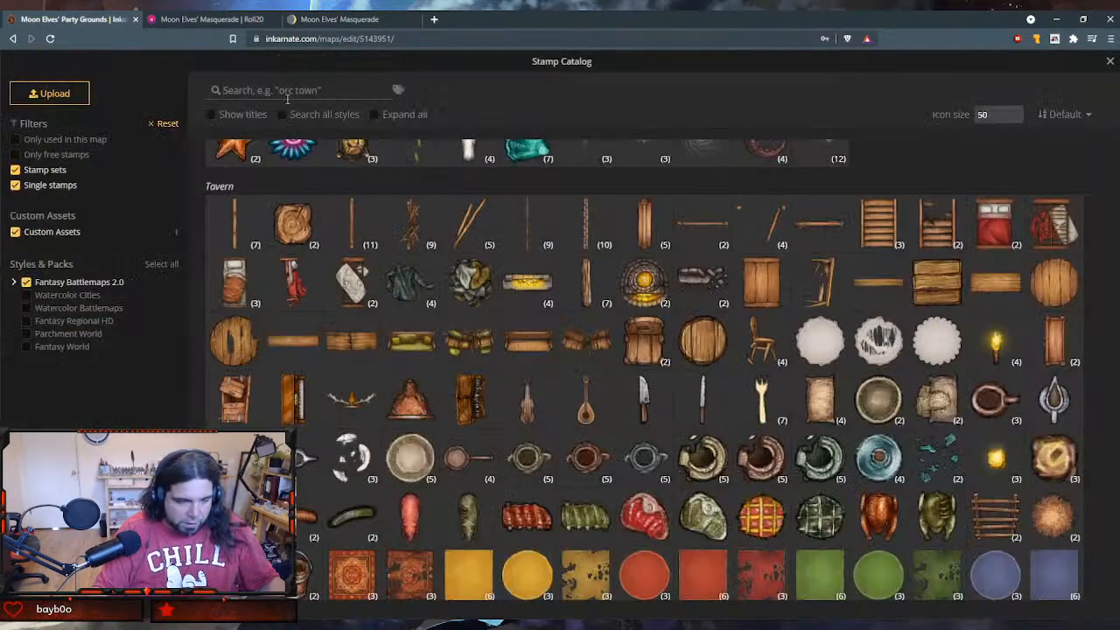
text(ston)
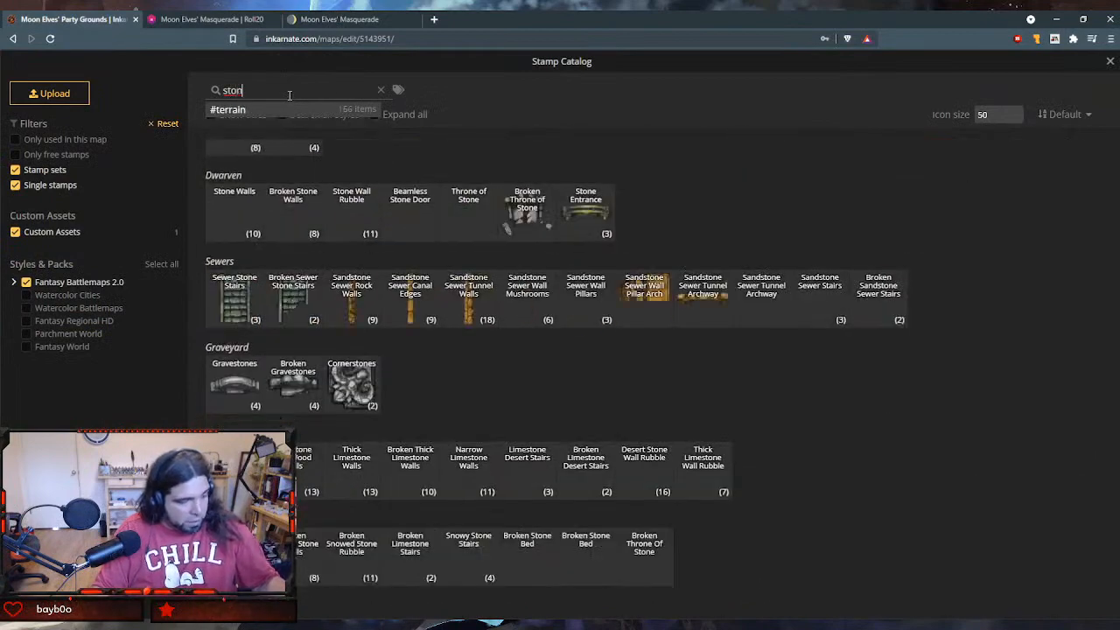
text(e)
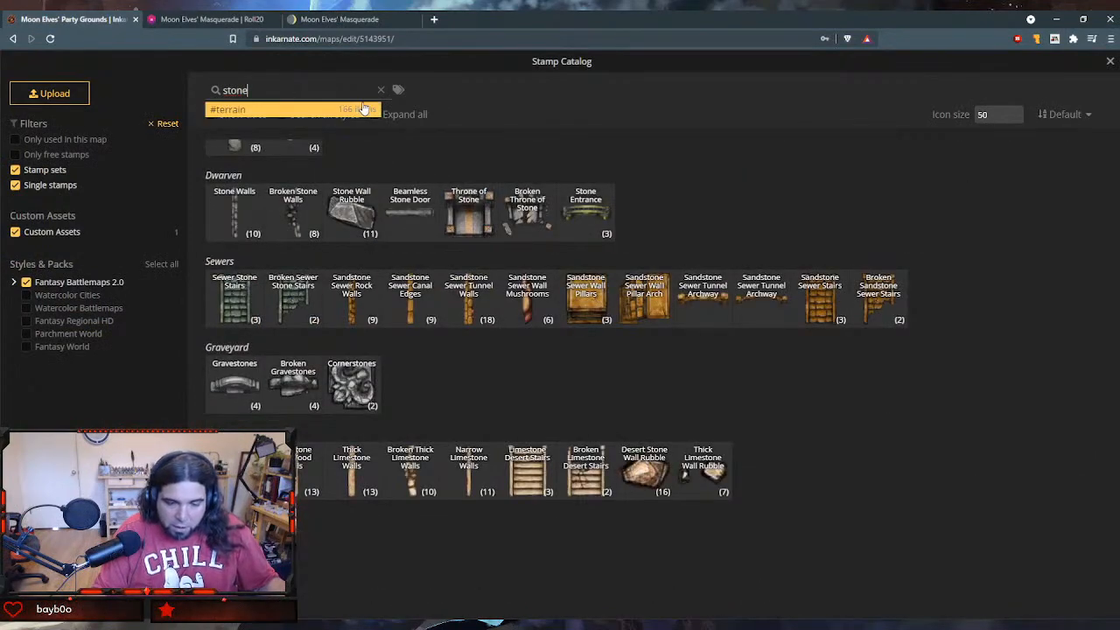
click(354, 215)
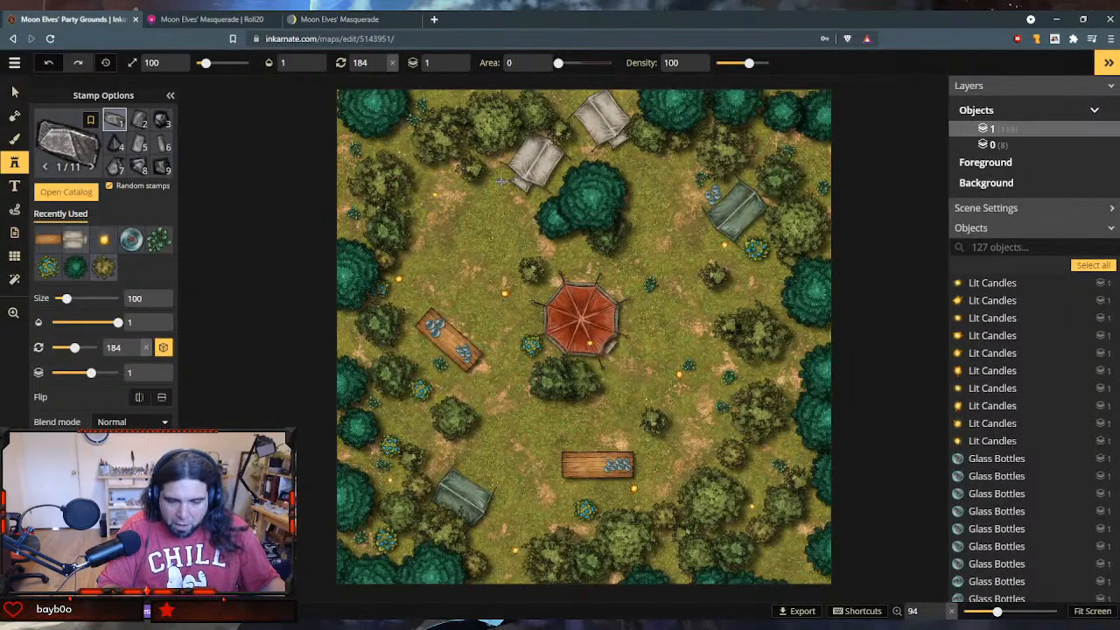
click(431, 194)
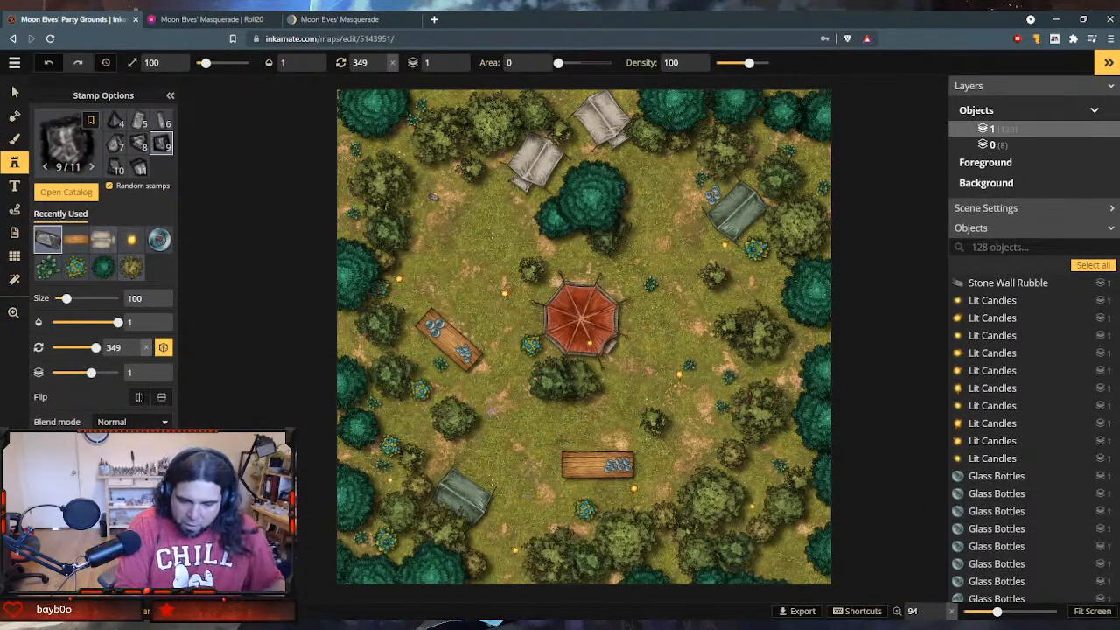
- Scatter more Stone Wall Rubble stamps in a rough ring around the clearing, along its western, northern, eastern and southern sides
click(409, 287)
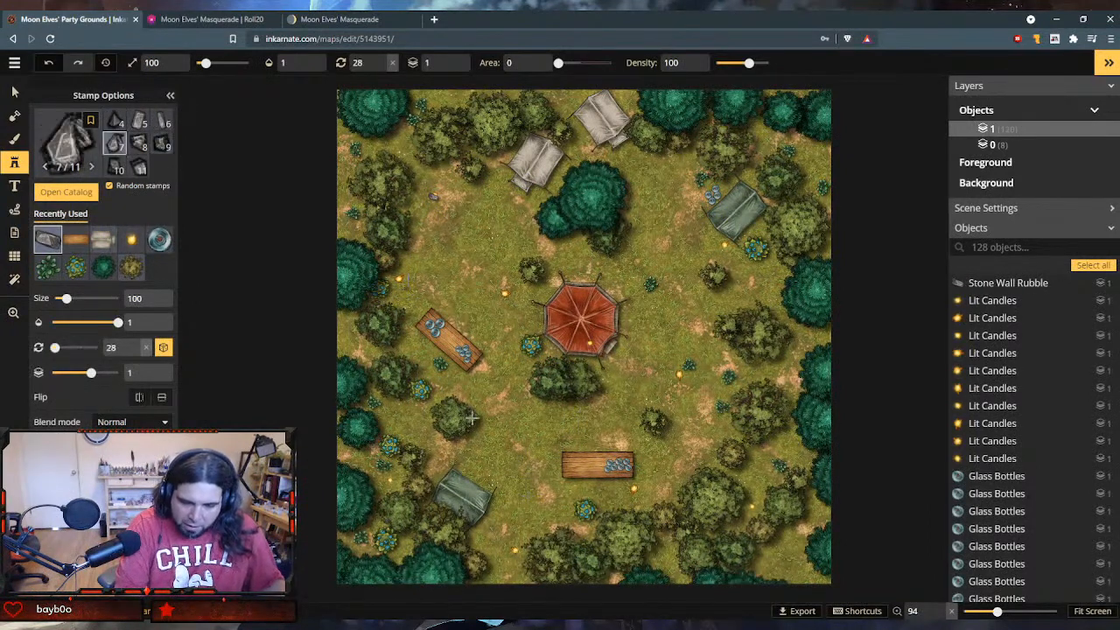
click(442, 453)
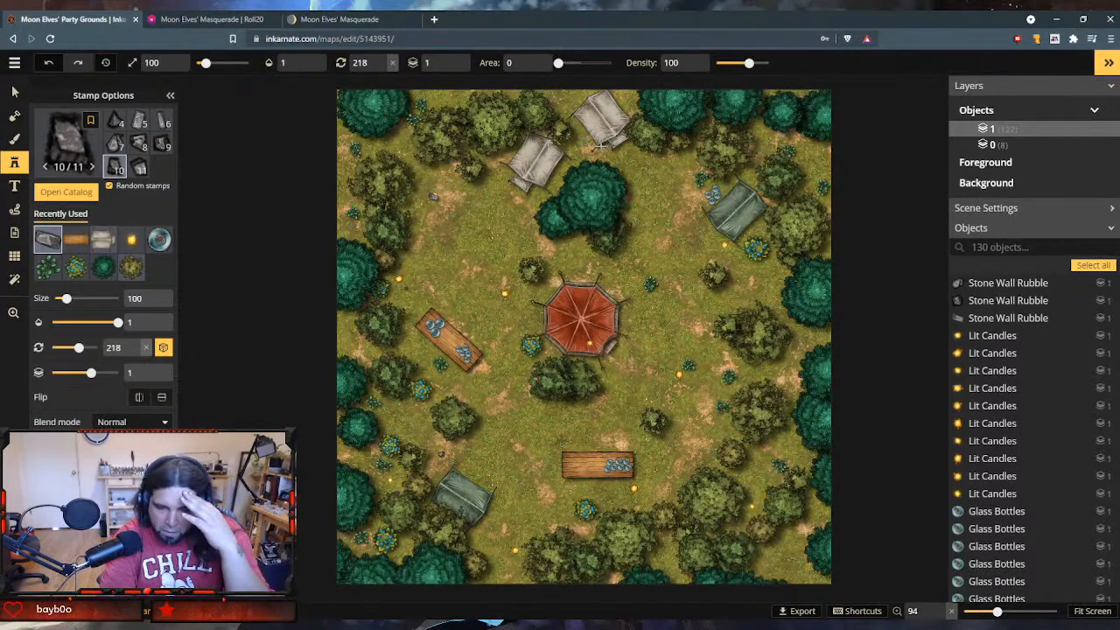
click(573, 144)
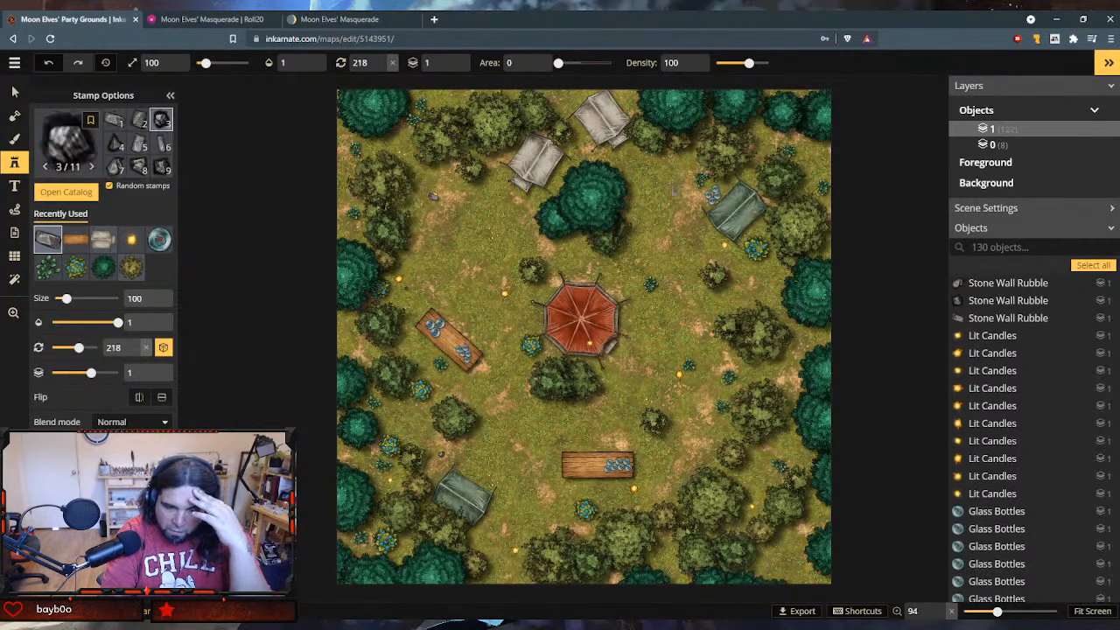
click(672, 164)
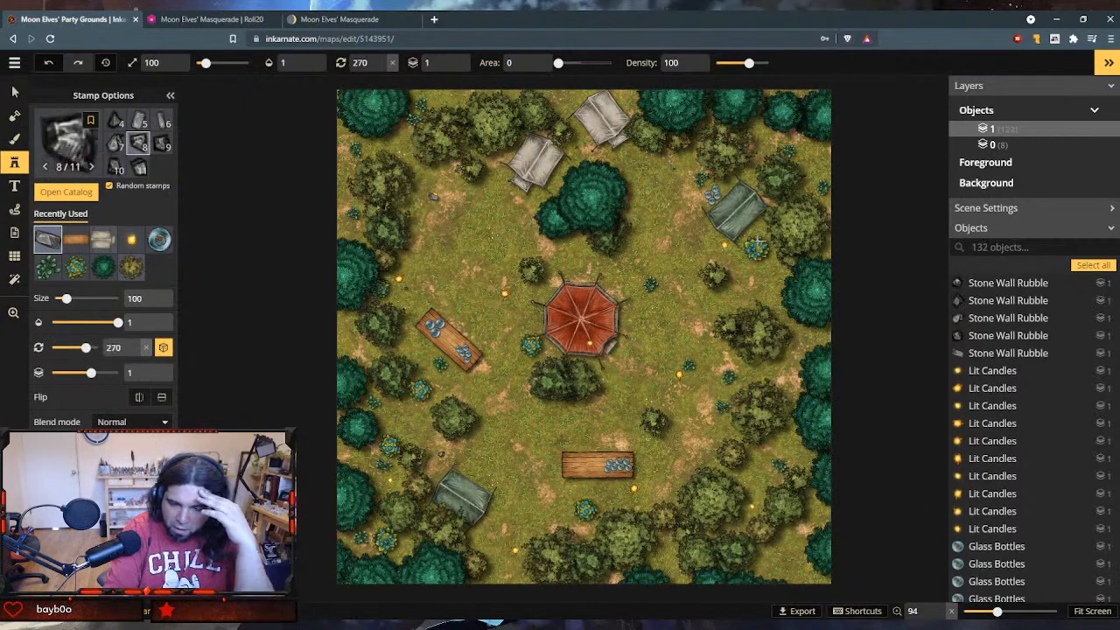
click(754, 273)
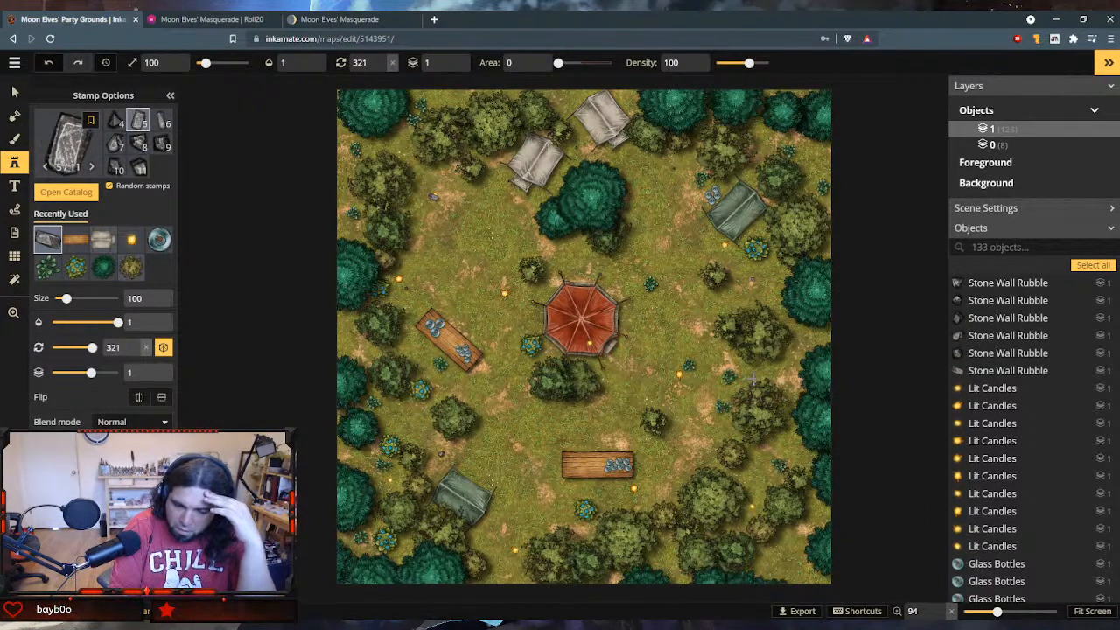
click(692, 459)
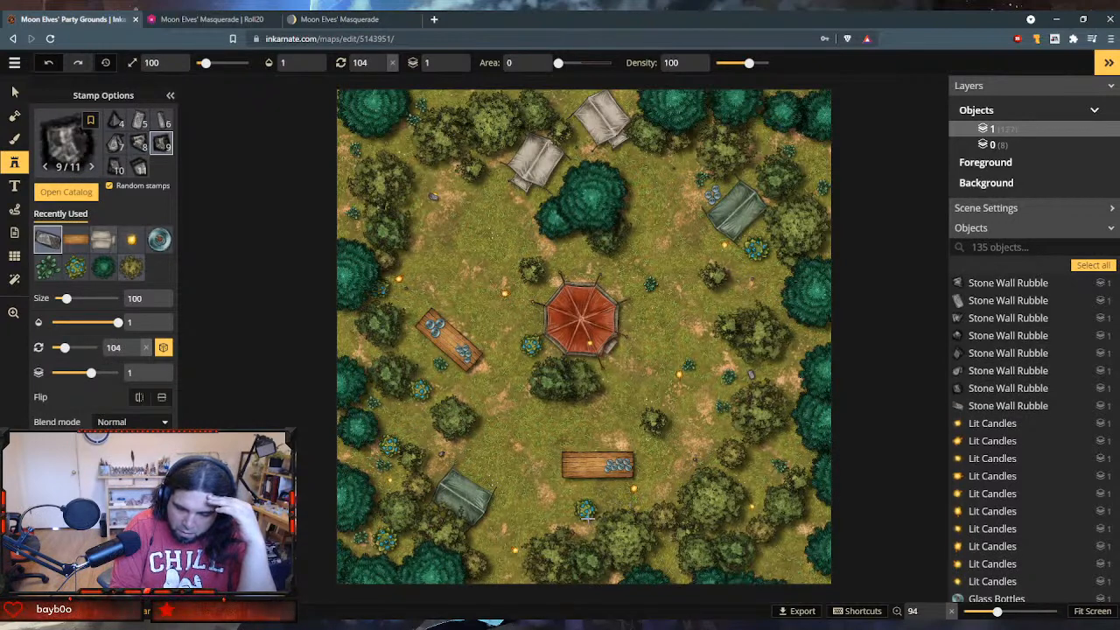
click(560, 511)
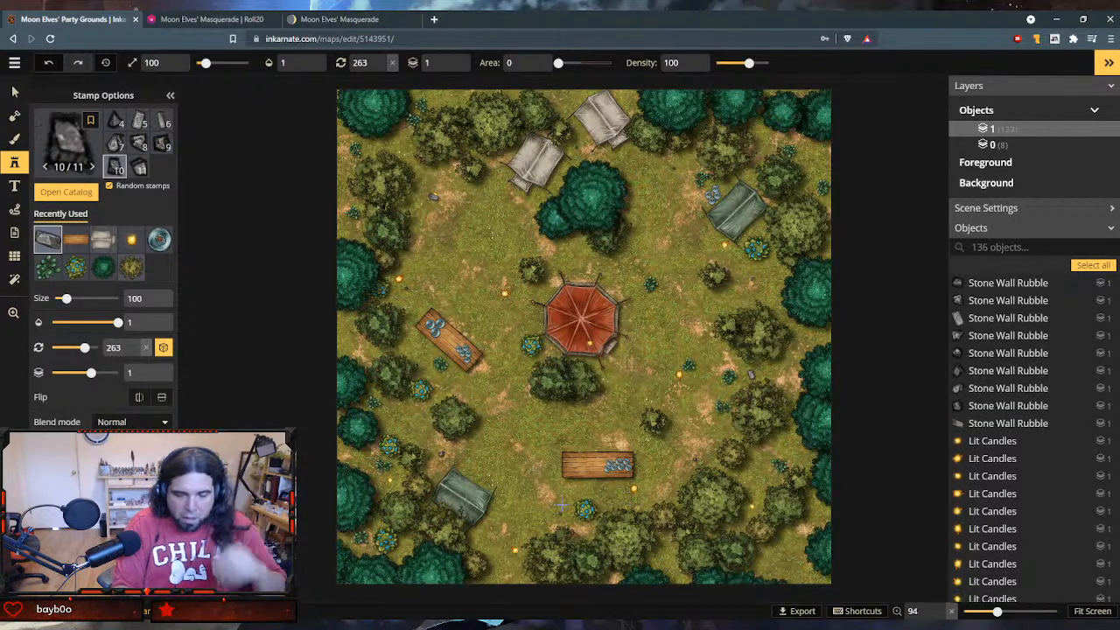
- Enlarge the rectangular rubble stone between the two eastern bushes to size 290 and rotate it to 15
click(14, 91)
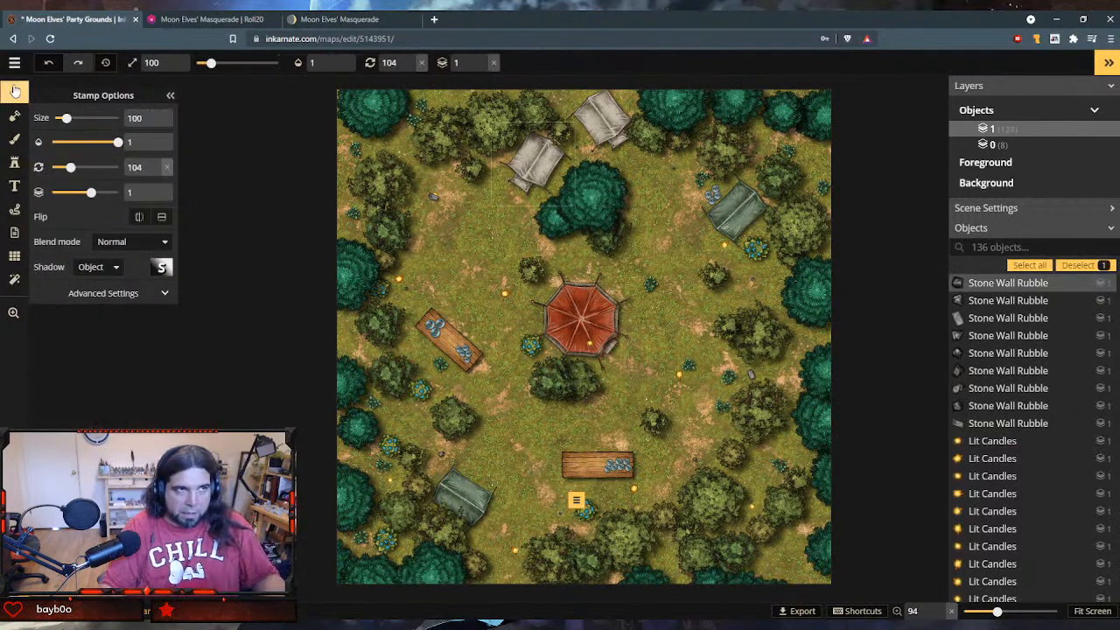
scroll(742, 367, up, 3)
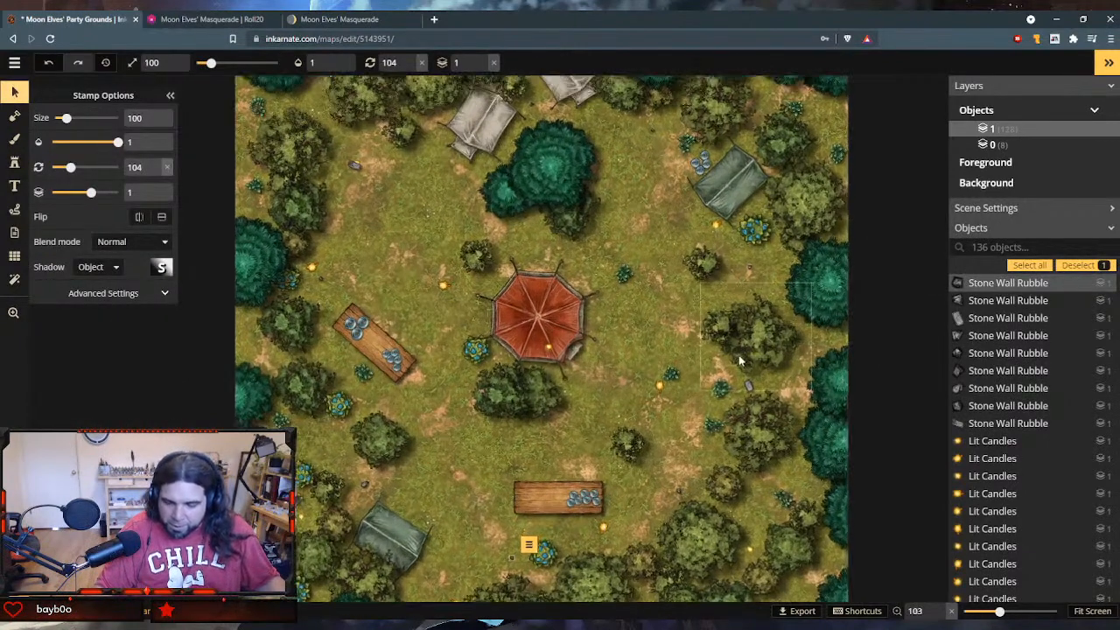
scroll(742, 372, up, 3)
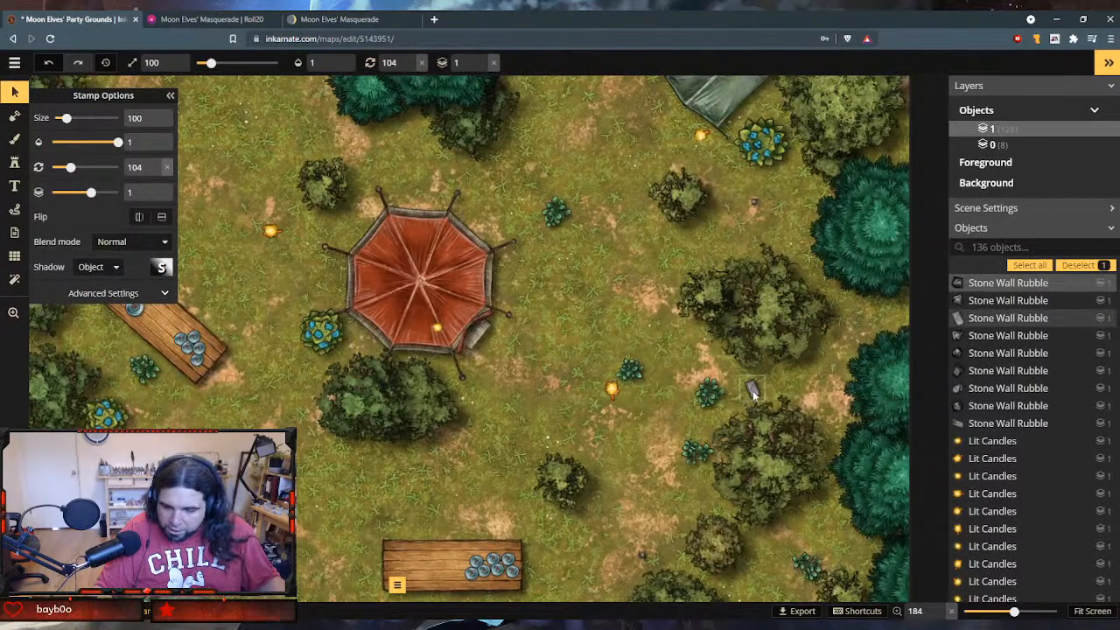
click(751, 391)
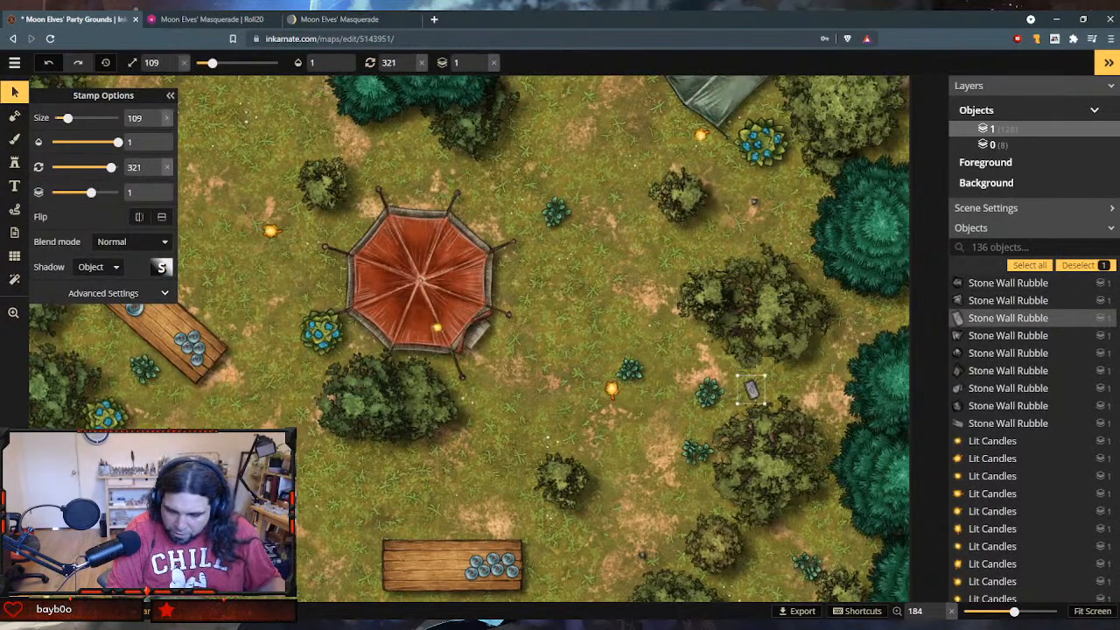
drag(741, 406, 767, 379)
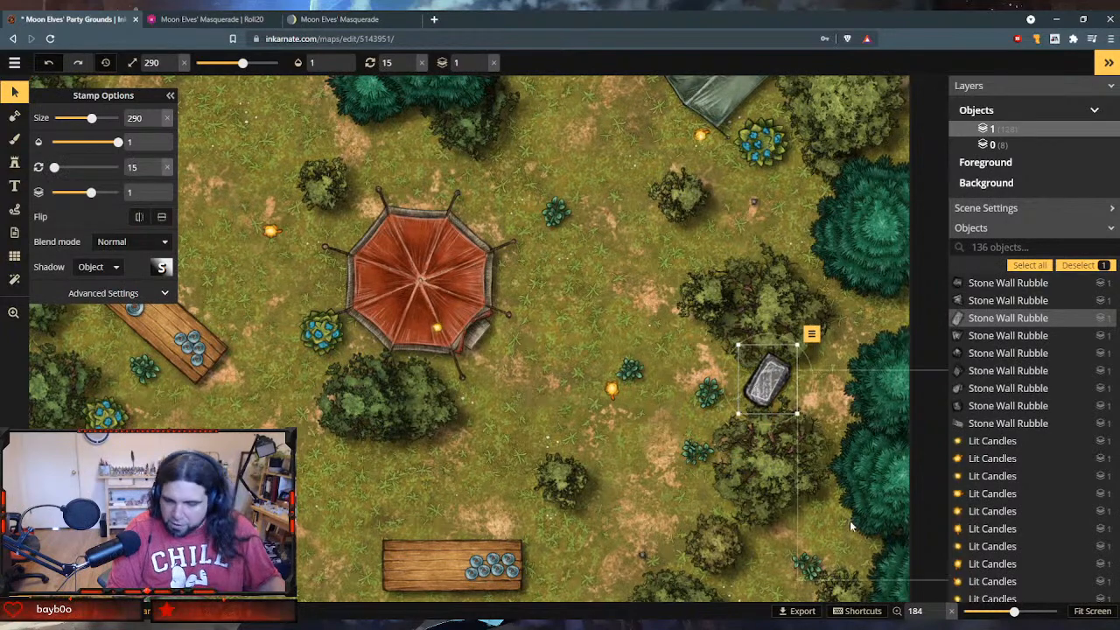
scroll(781, 348, down, 1)
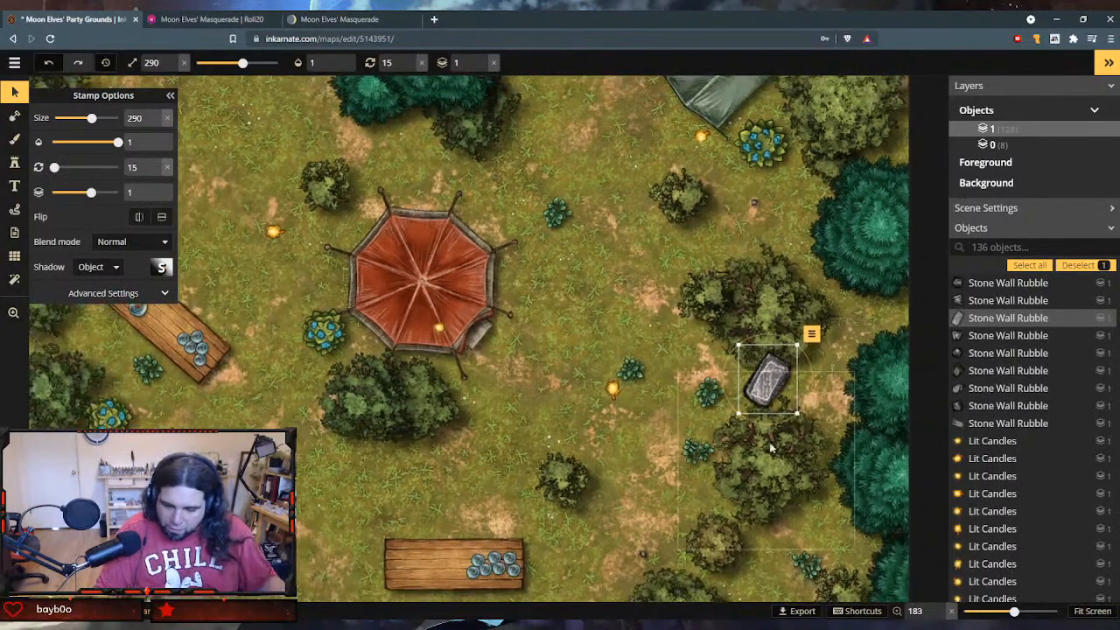
key(Escape)
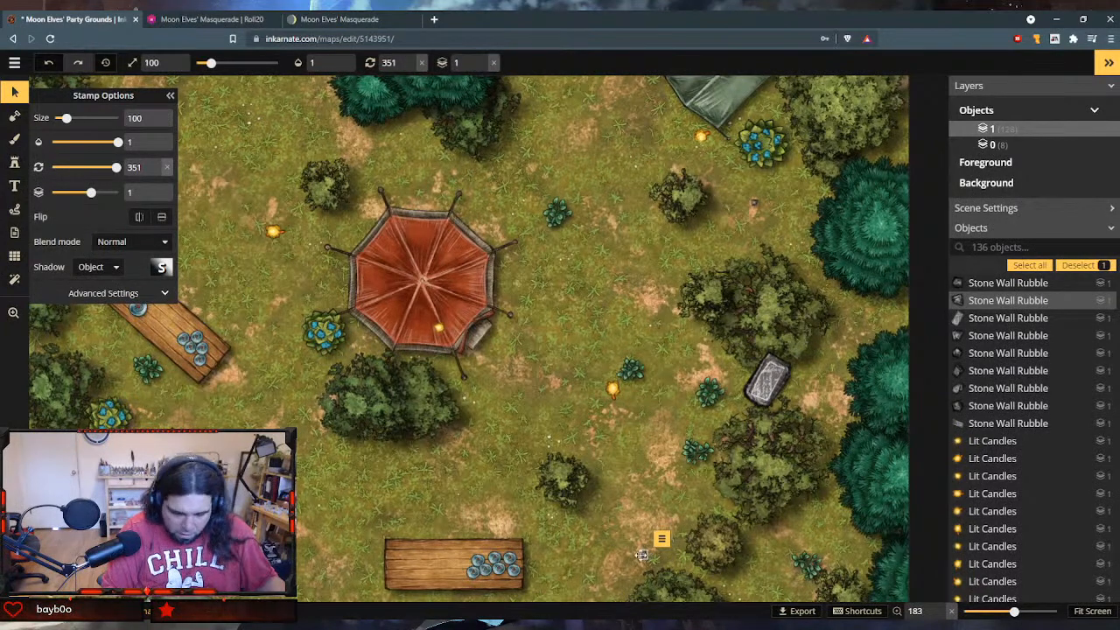
- Try enlarging the small rubble stone in the clearing's southeast to size 500
scroll(621, 552, up, 6)
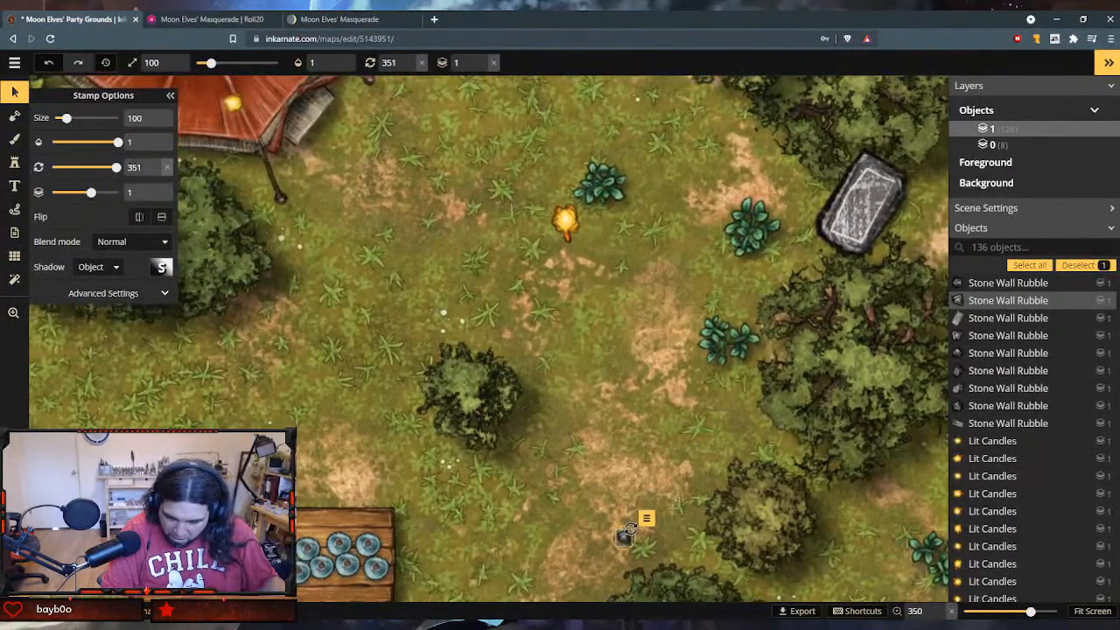
scroll(624, 535, up, 5)
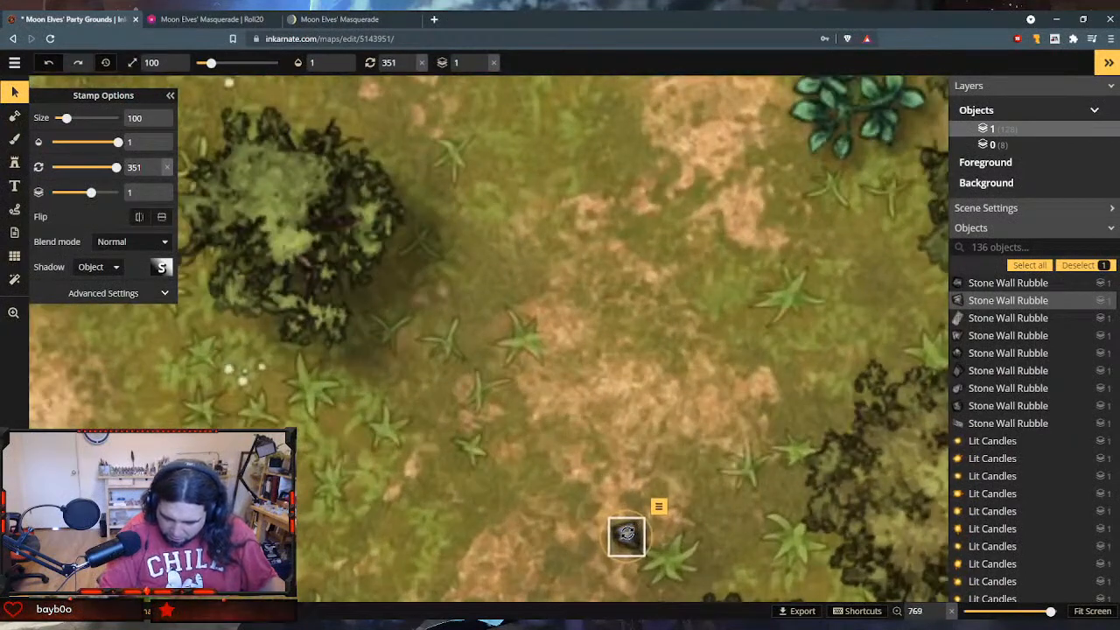
click(627, 535)
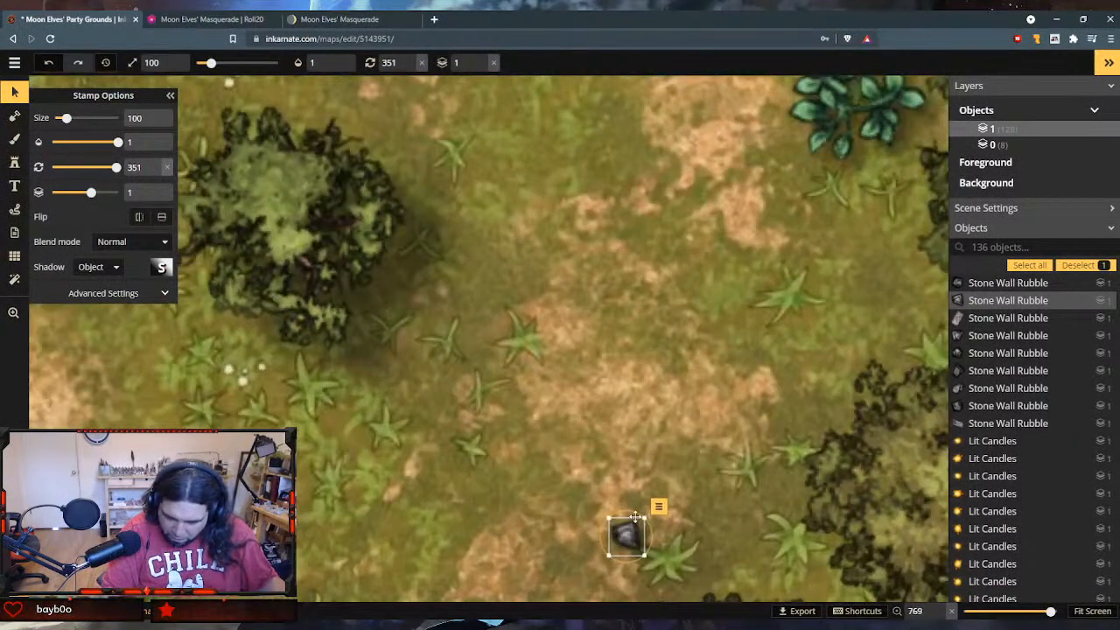
drag(644, 518, 835, 430)
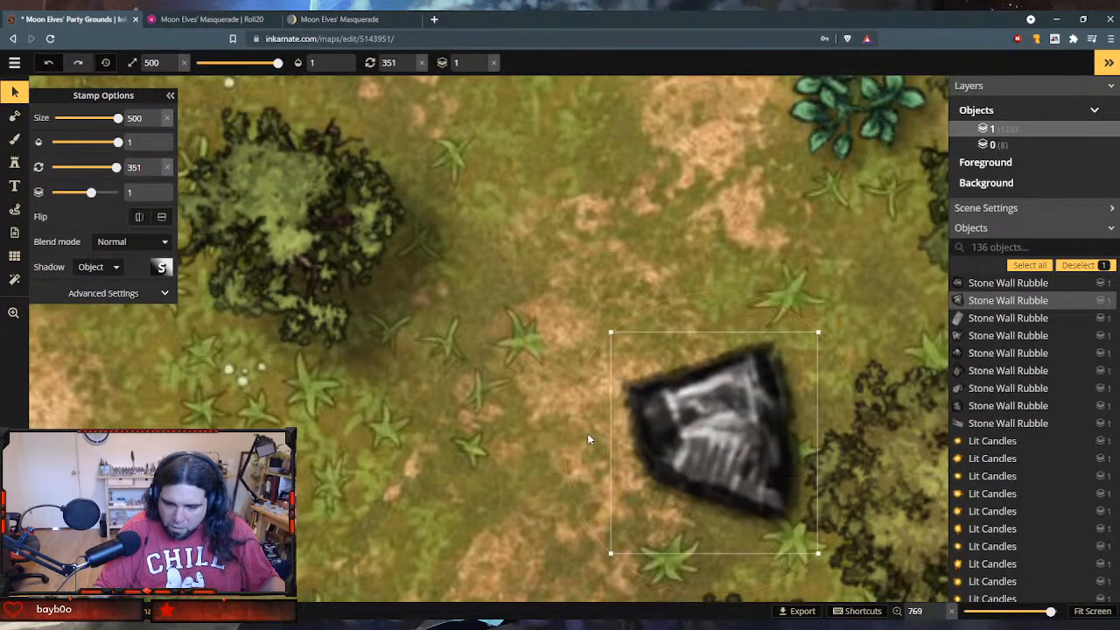
scroll(587, 433, down, 5)
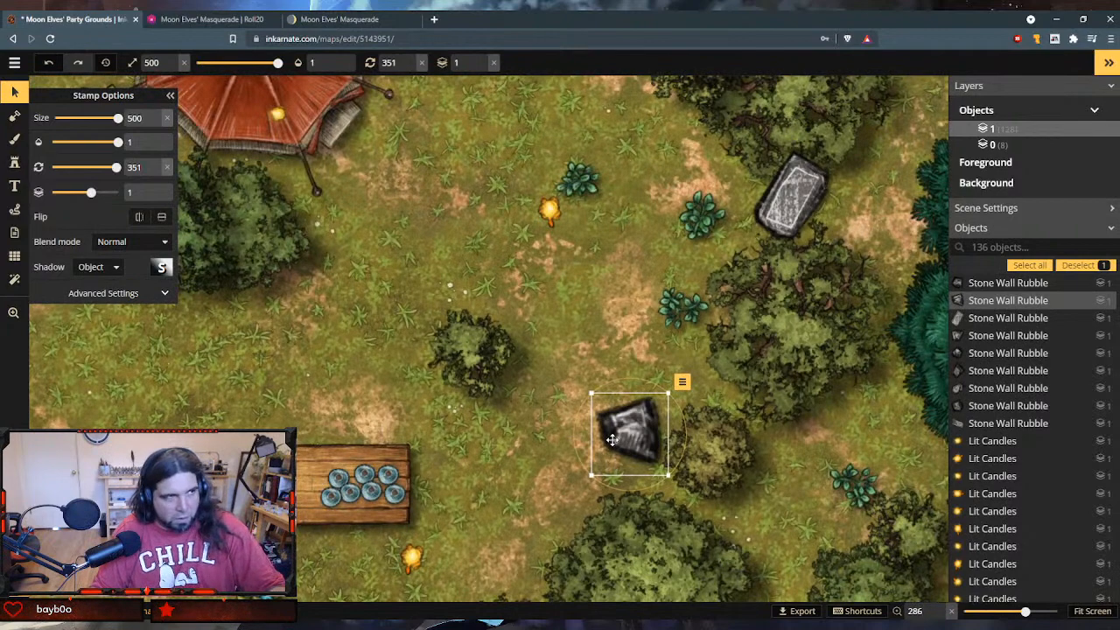
- Delete the oversized southeastern stone and put a duplicate of the rectangular eastern stone in its place, rotated to 29
key(Delete)
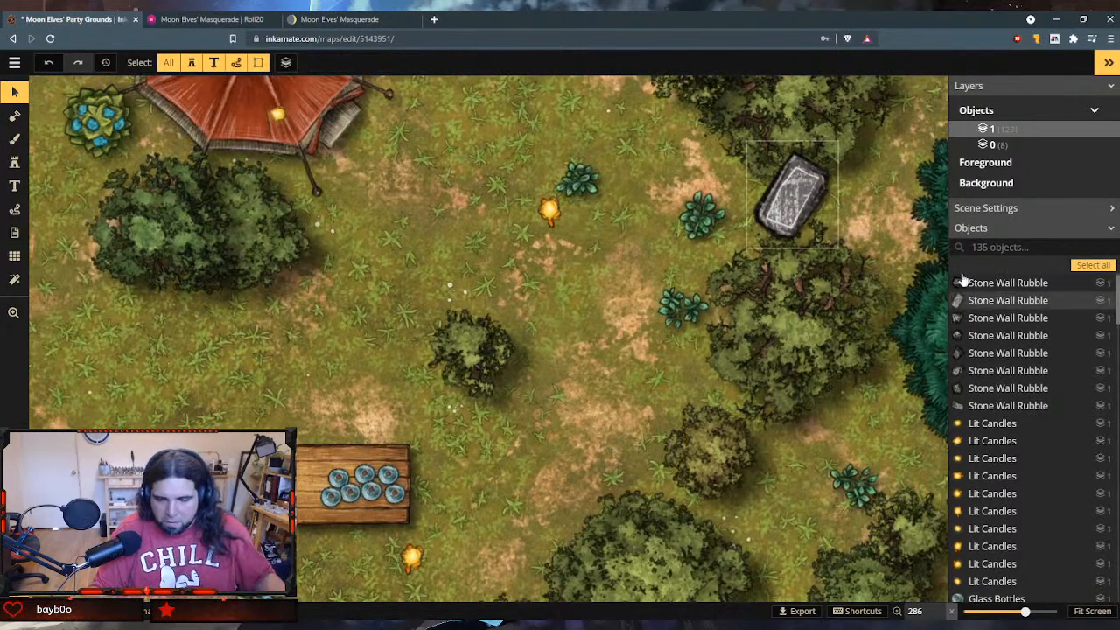
click(808, 196)
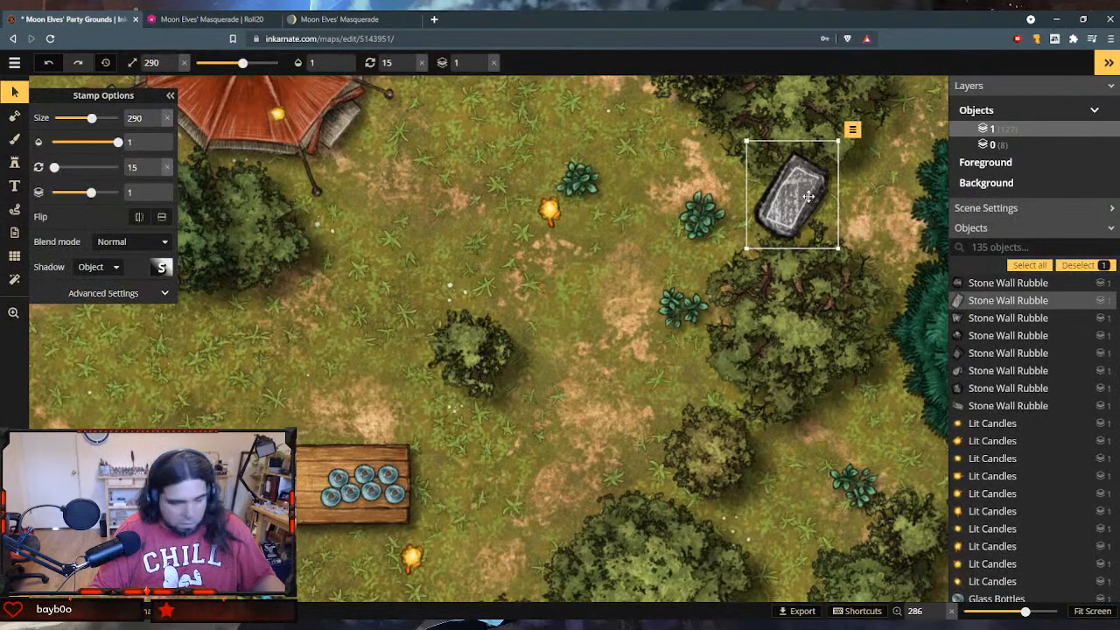
key(ctrl+d)
drag(823, 203, 703, 445)
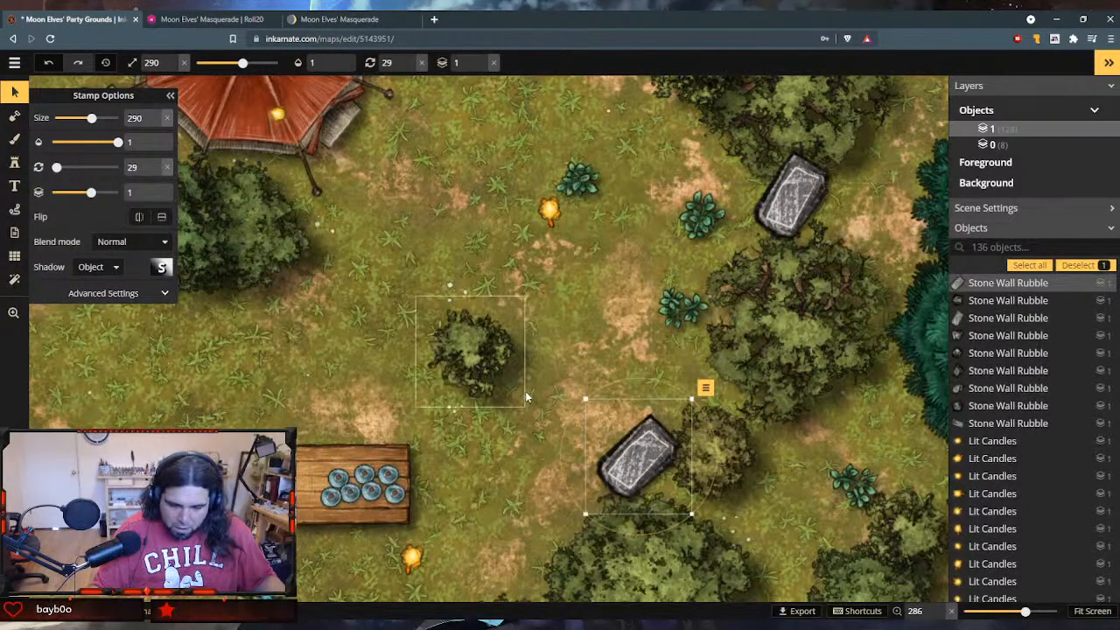
drag(505, 419, 582, 336)
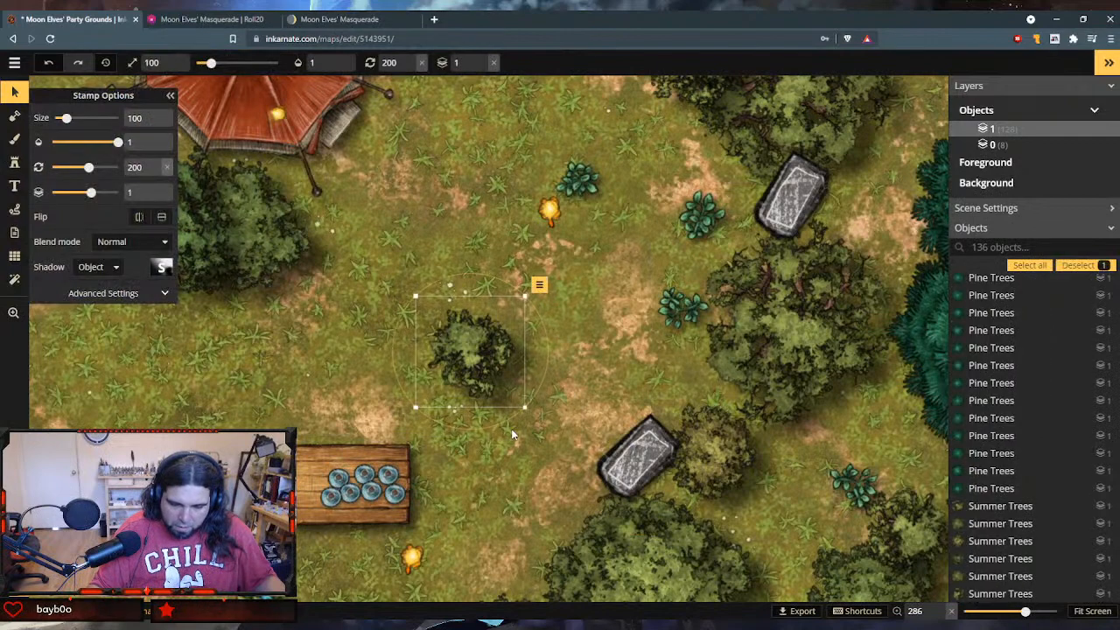
click(513, 434)
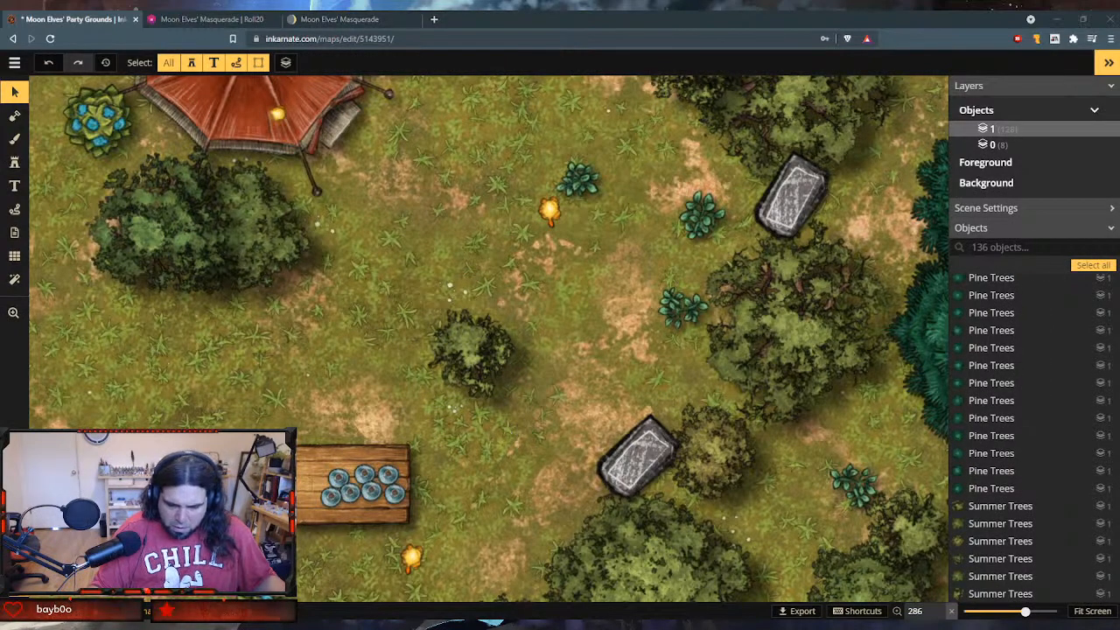
drag(511, 430, 540, 421)
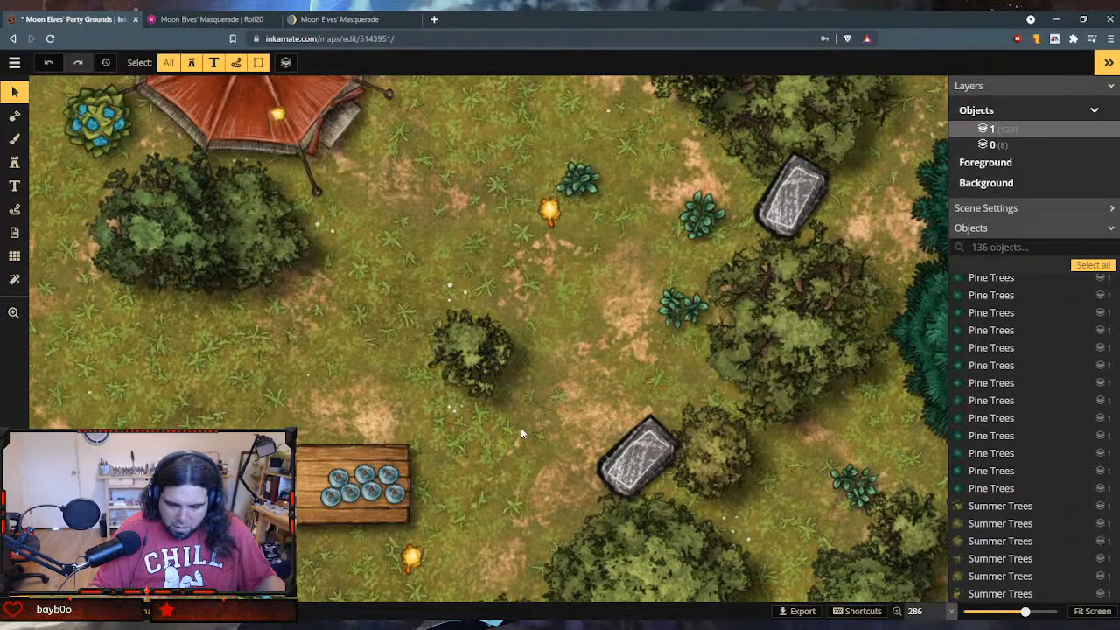
scroll(520, 431, down, 4)
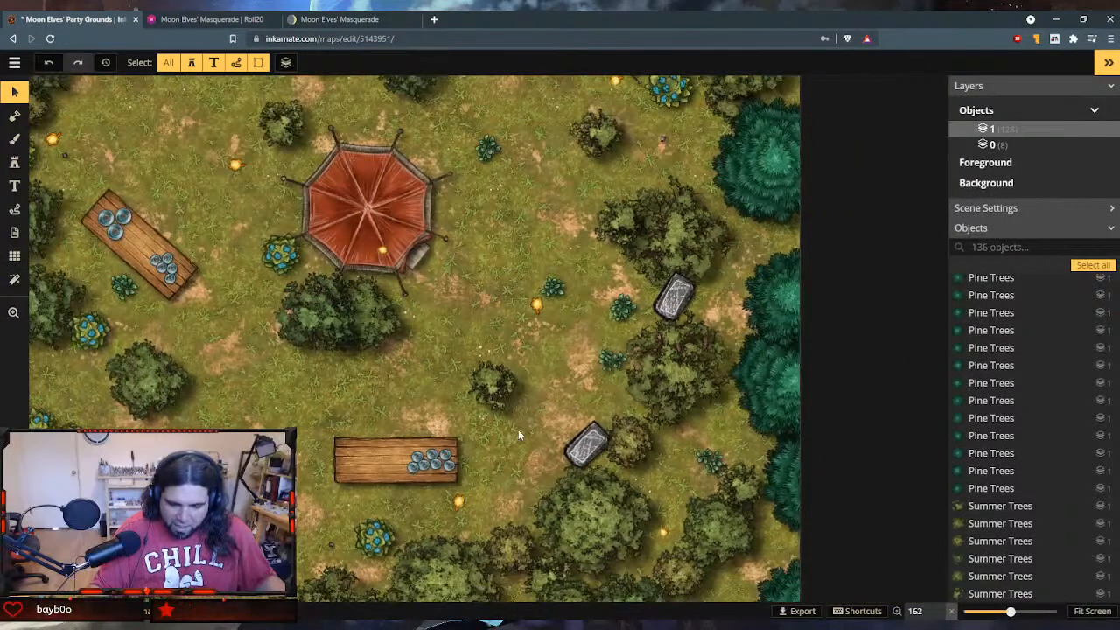
drag(498, 434, 529, 435)
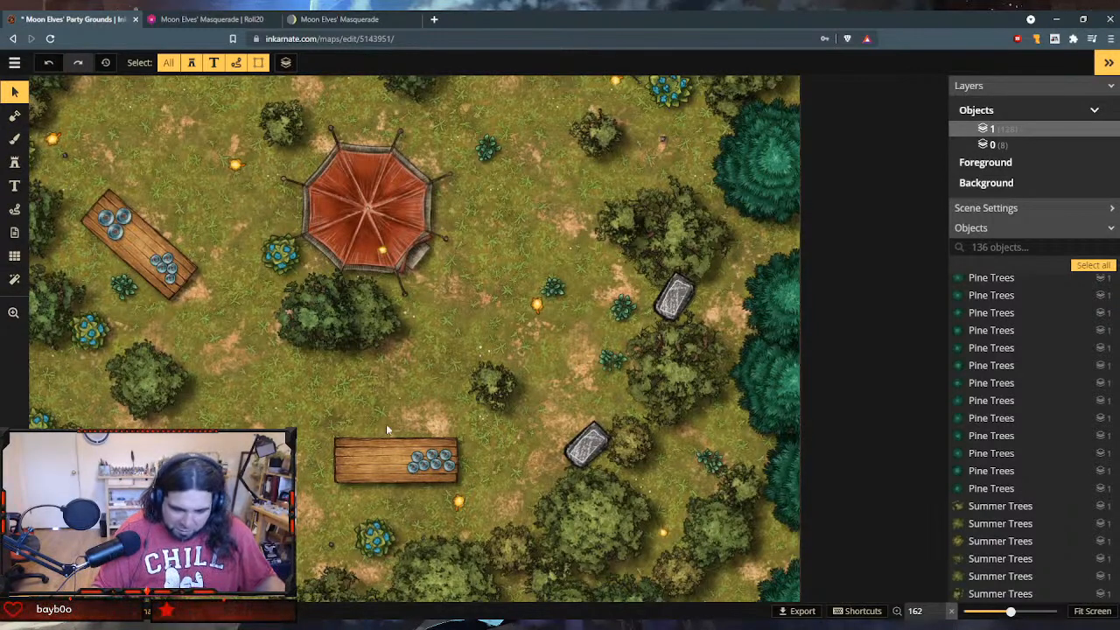
scroll(426, 415, down, 2)
scroll(426, 415, up, 2)
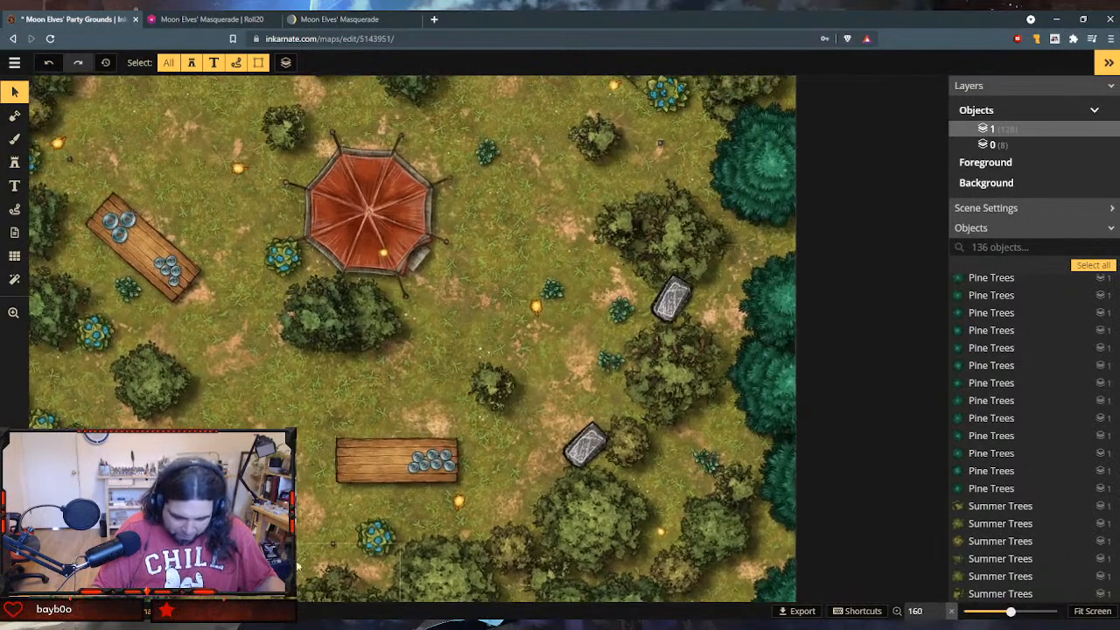
- Delete the small southern rubble stone and place a copy of the rectangular stone just south of the wooden table, rotated to 70
click(332, 545)
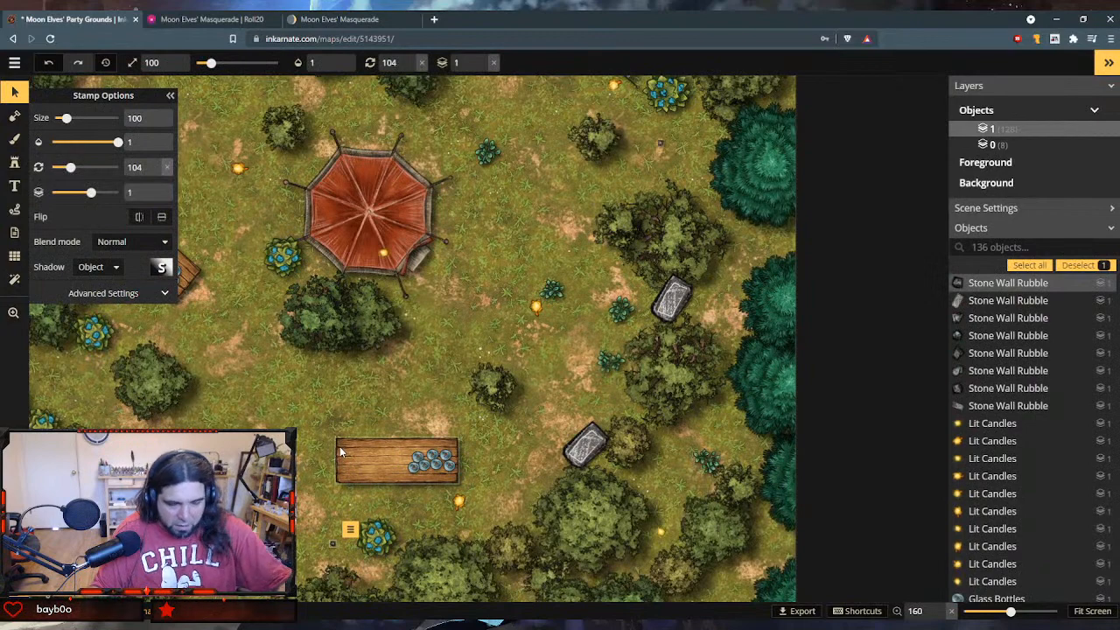
key(Delete)
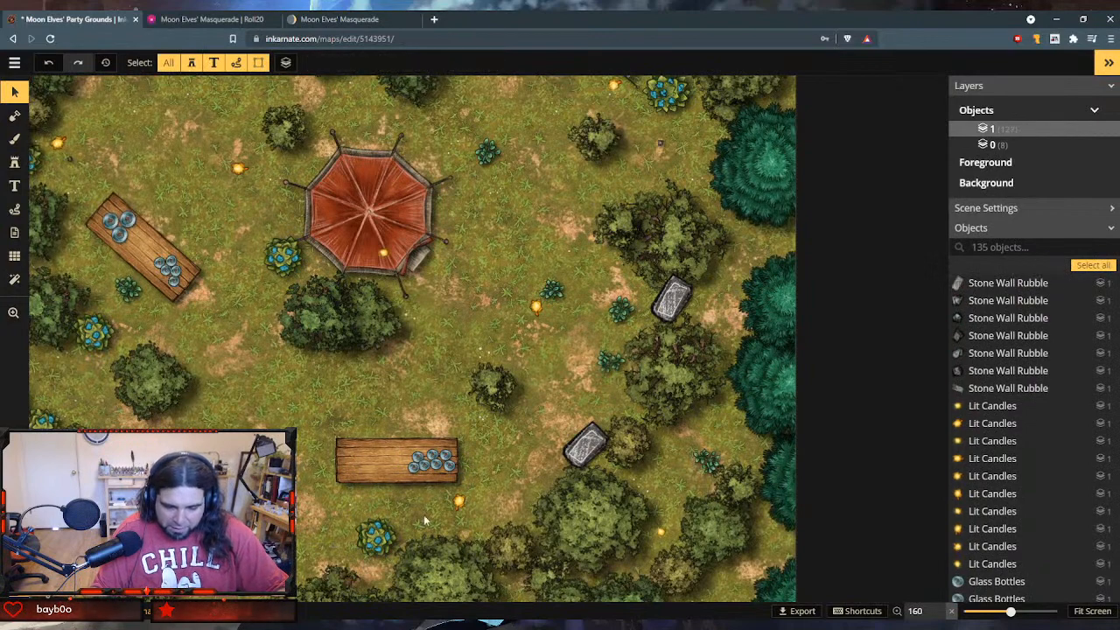
click(593, 445)
key(ctrl+v)
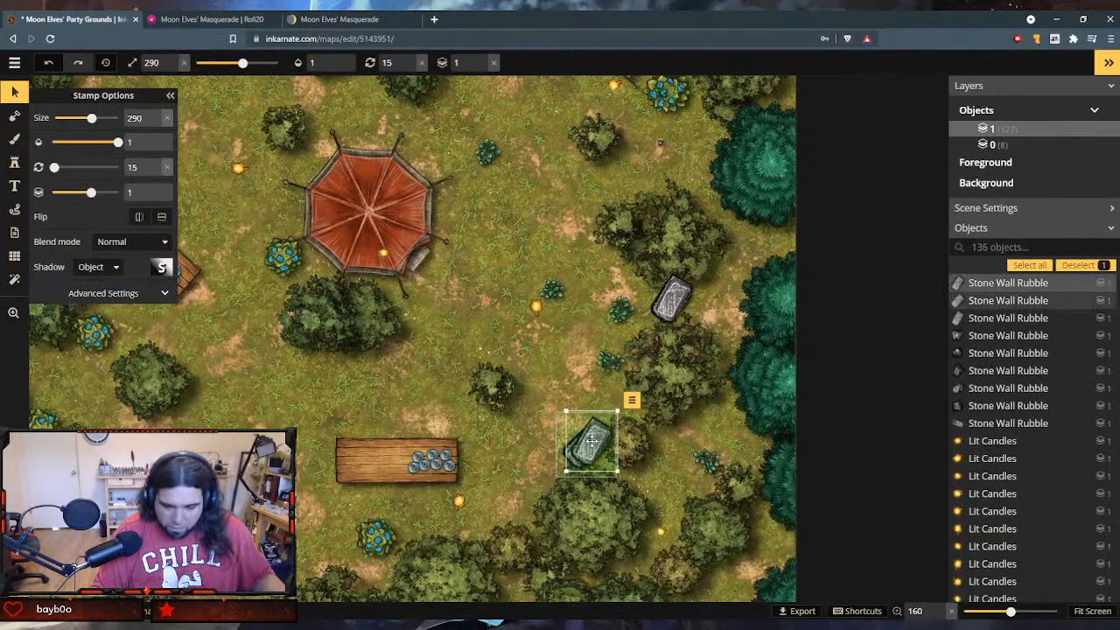
drag(592, 441, 527, 490)
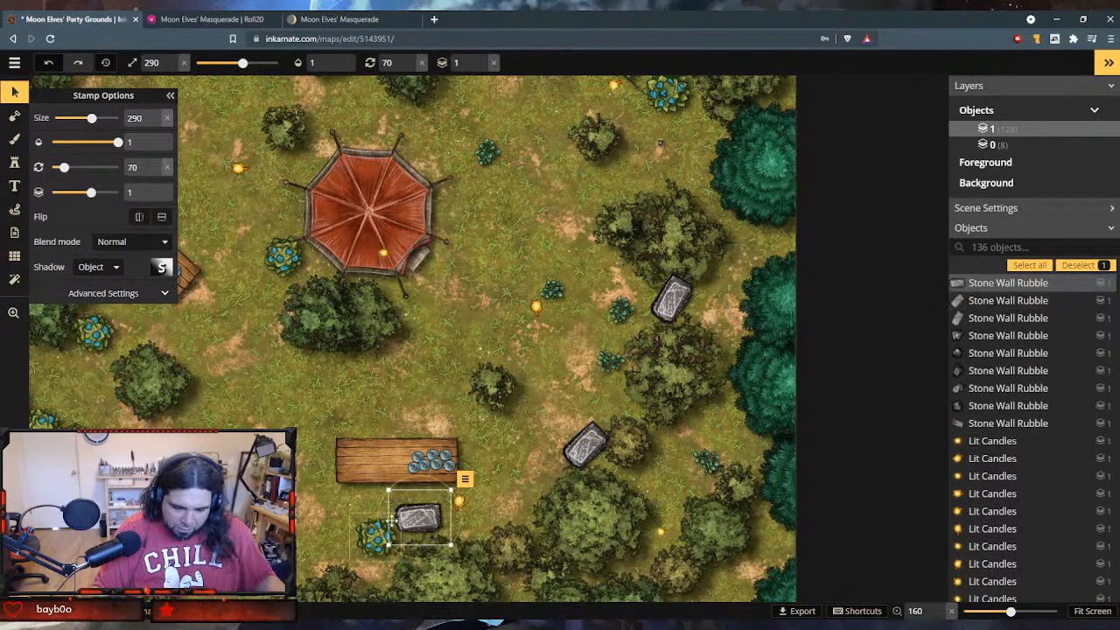
- Place another copy of the rectangular stone west of the southern wooden table, beside the green tent, rotated to 100
key(ctrl+v)
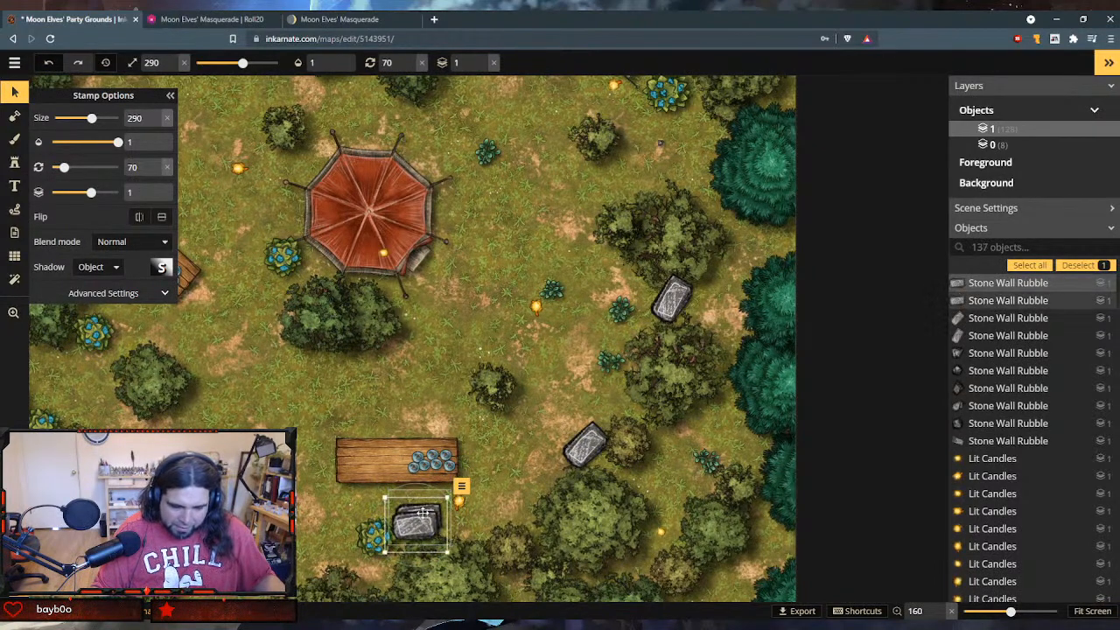
drag(416, 525, 258, 484)
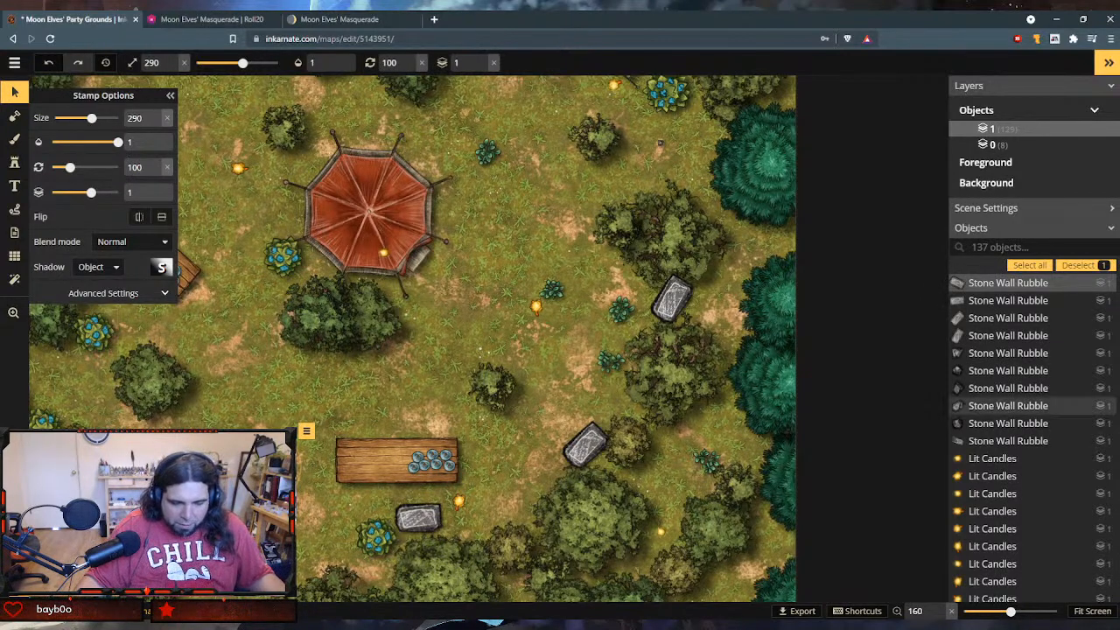
- Delete the small southwestern rubble stone and put a copy of the rectangular stone beside the nearby bush, rotated to 131
click(131, 425)
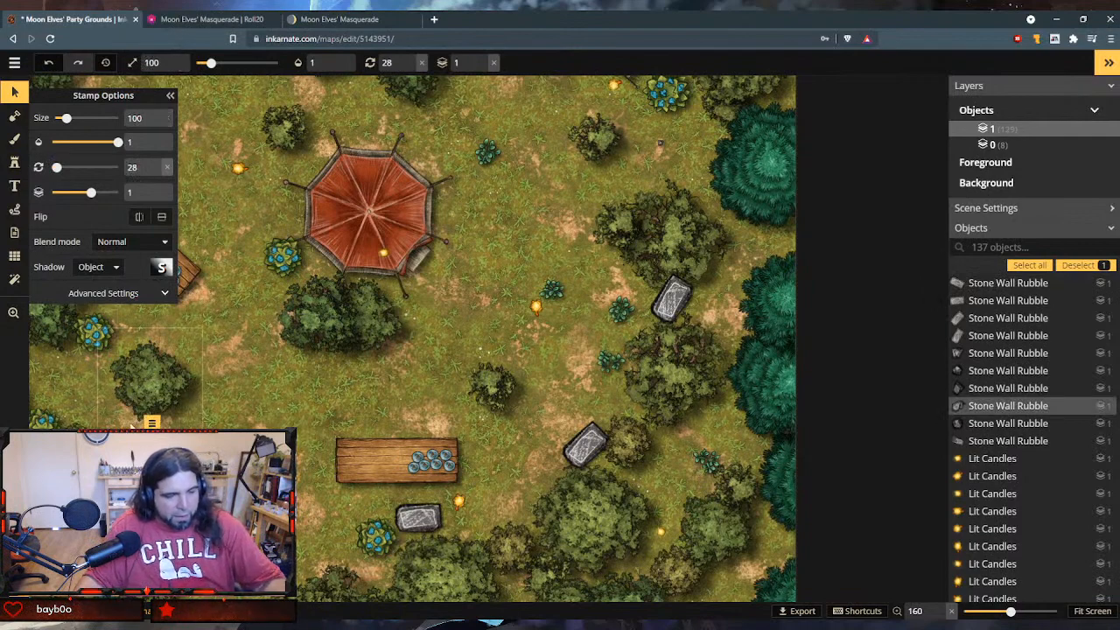
key(Delete)
key(ctrl+v)
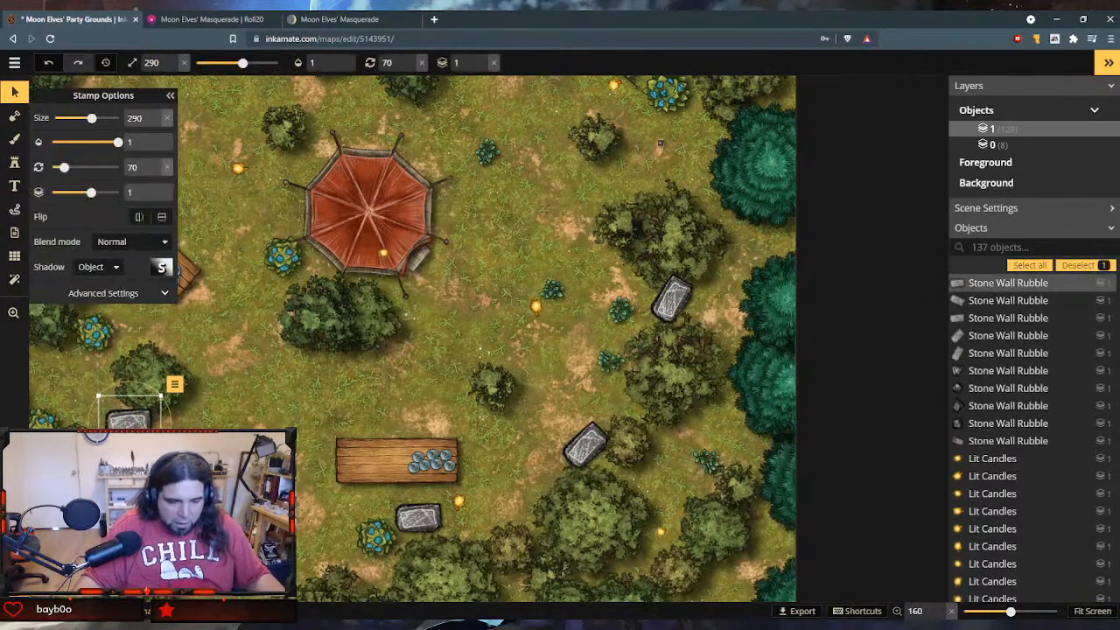
drag(172, 424, 106, 408)
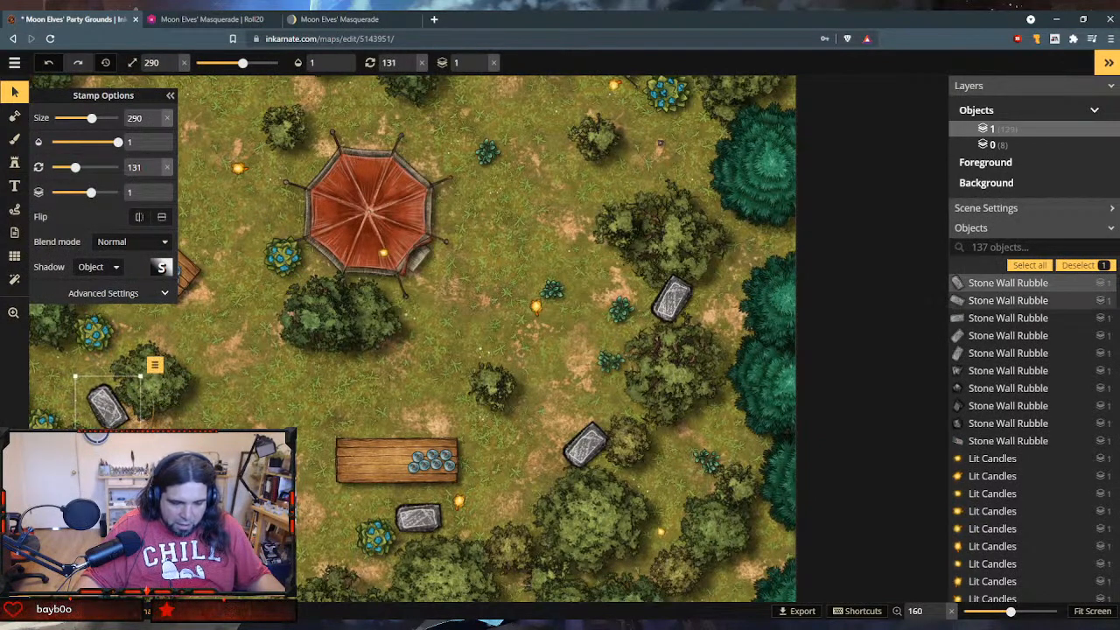
click(1008, 300)
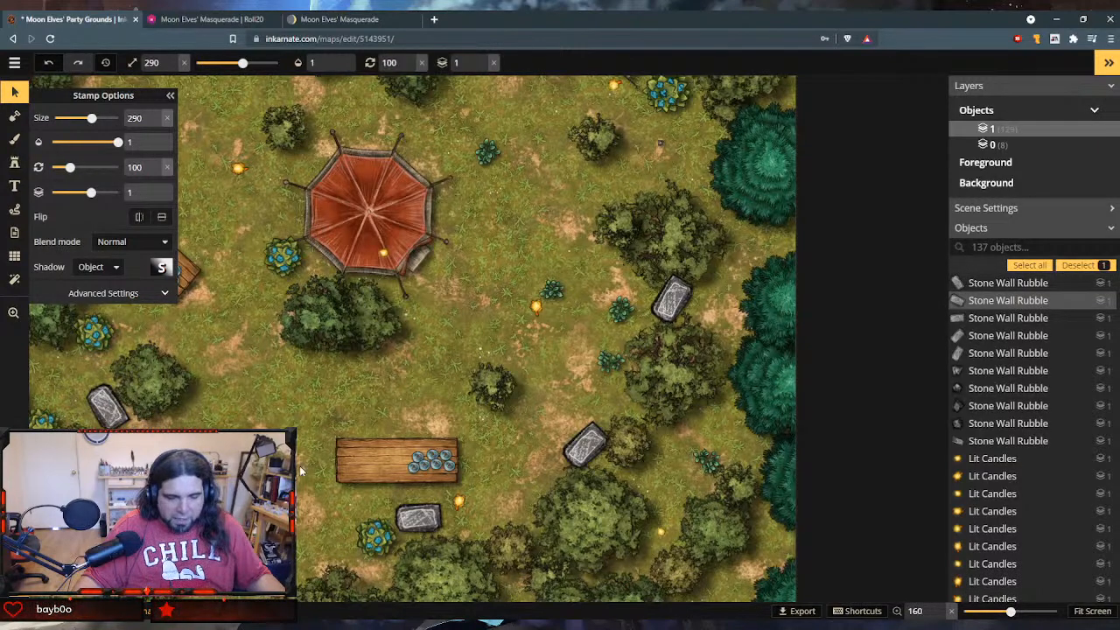
scroll(299, 470, down, 4)
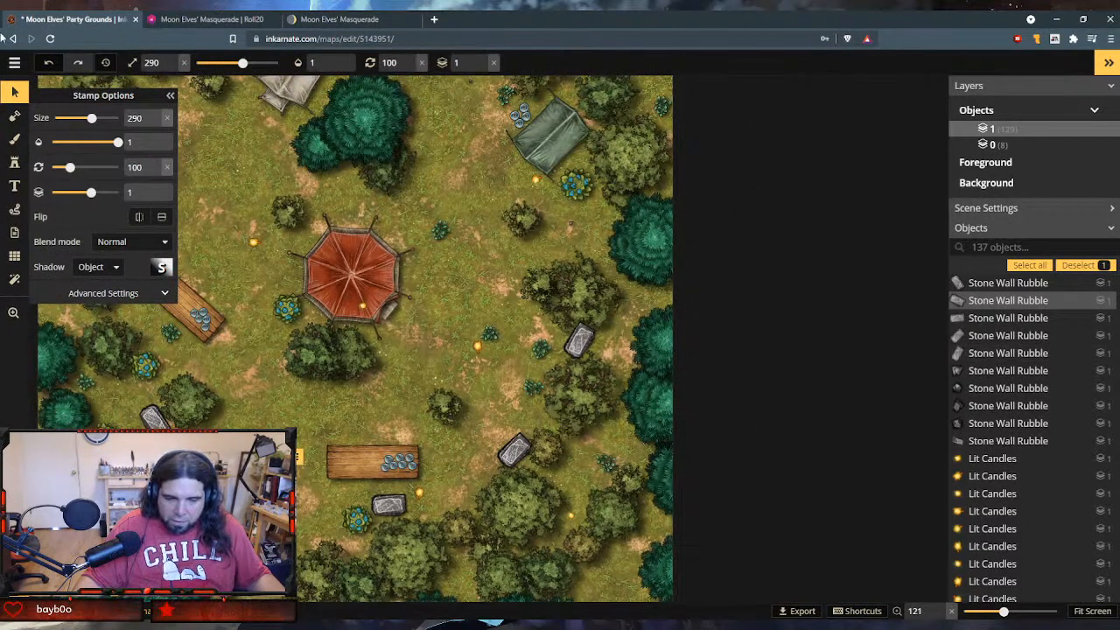
click(14, 117)
click(14, 314)
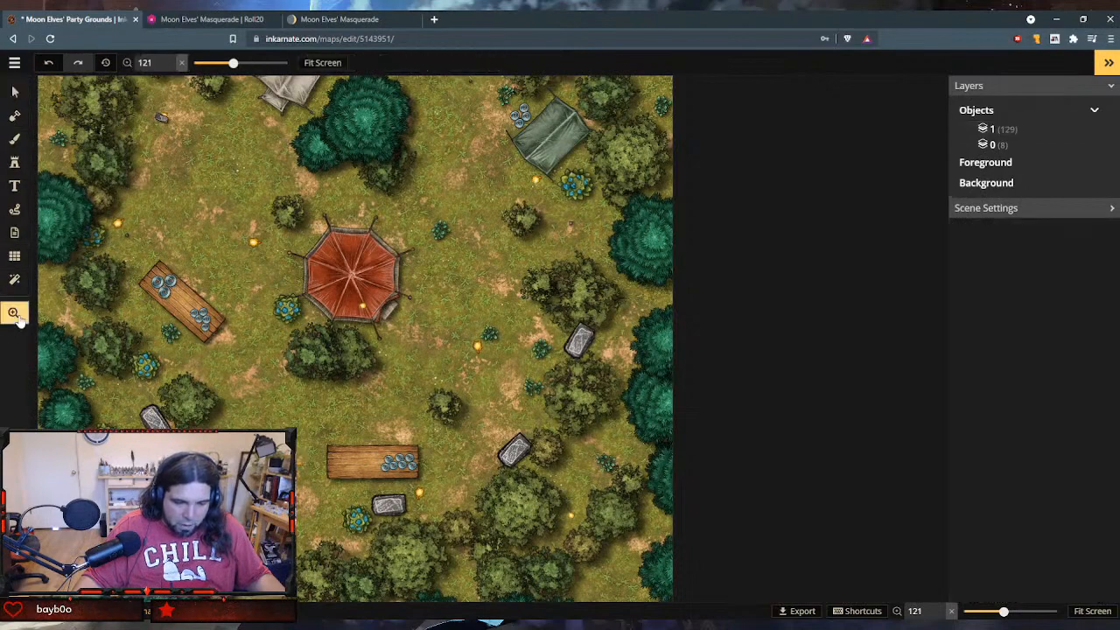
click(14, 93)
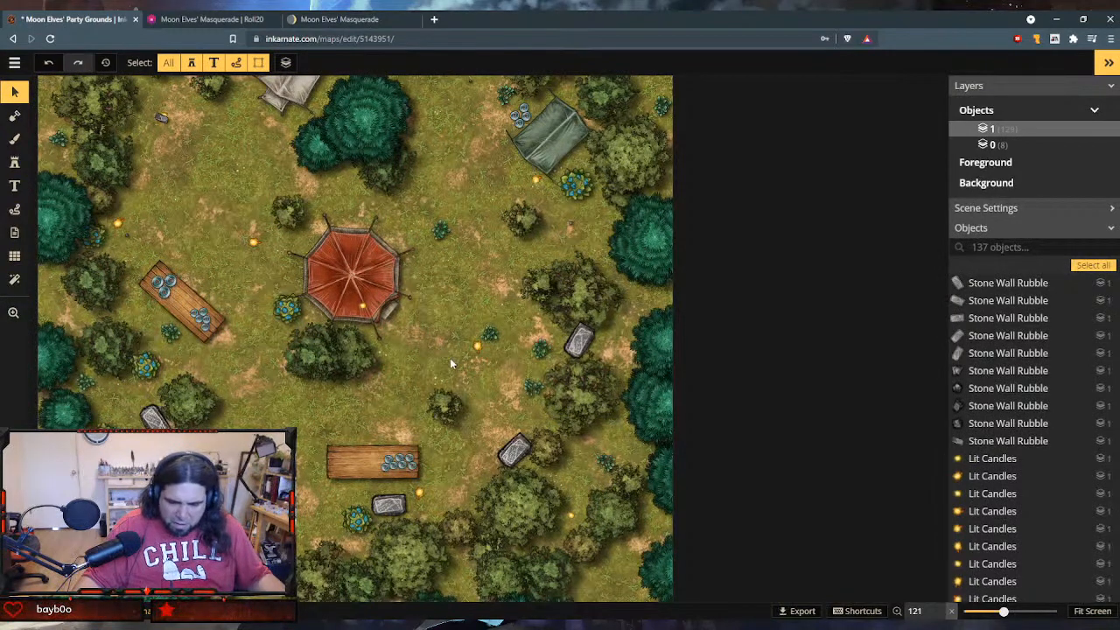
scroll(464, 356, down, 4)
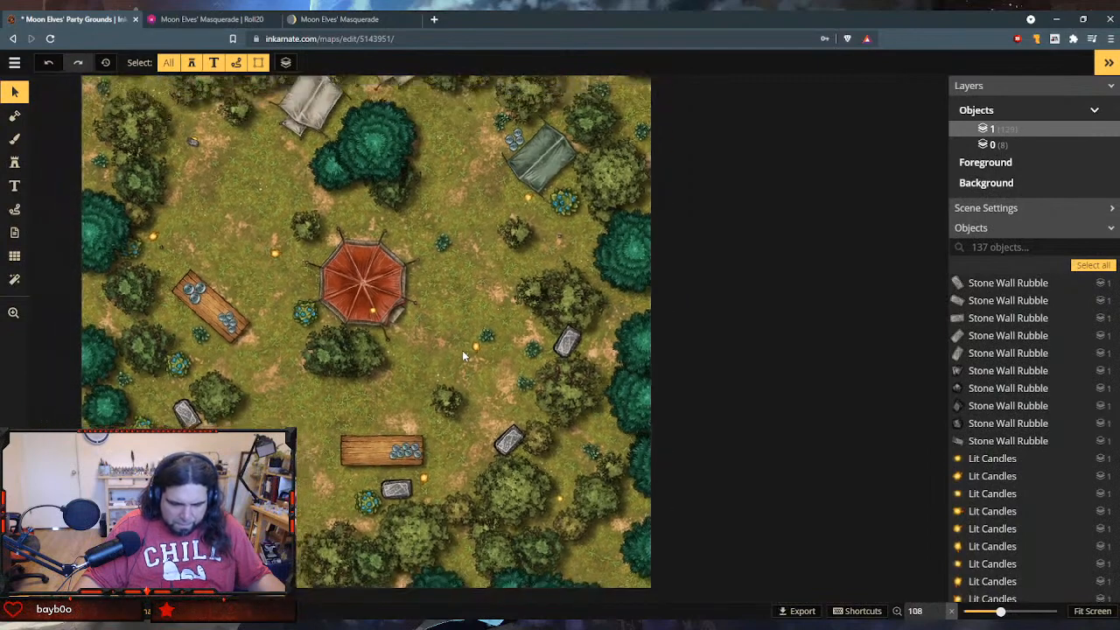
scroll(464, 355, up, 1)
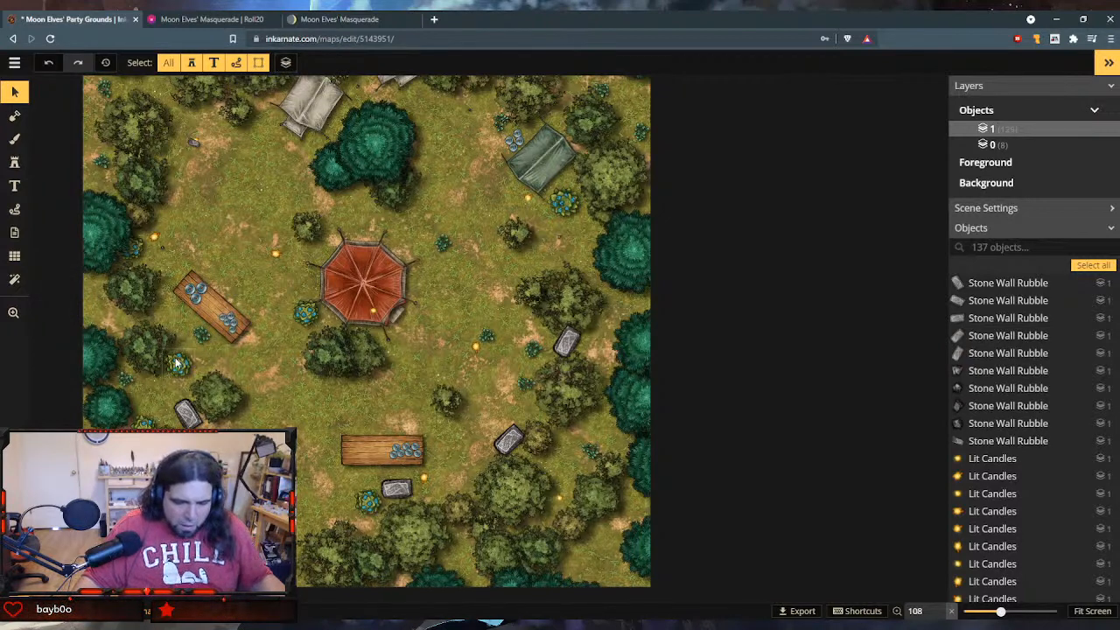
- Delete the small western rubble stone and place a copy of the rectangular stone just west of the diagonal table, rotated to 171
click(162, 246)
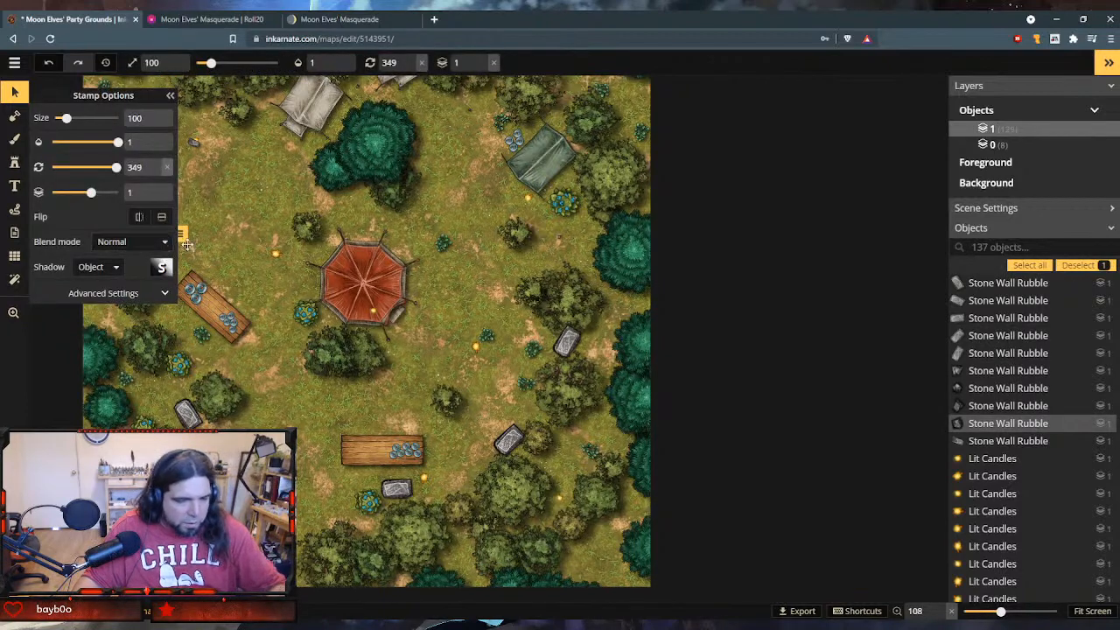
key(Delete)
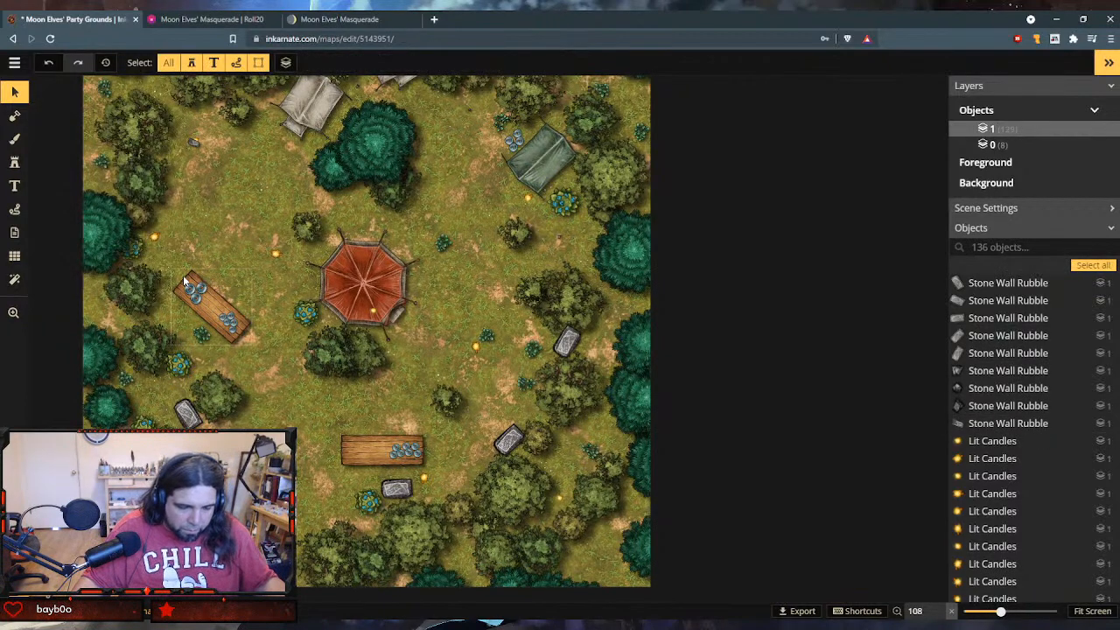
scroll(184, 280, down, 1)
click(188, 410)
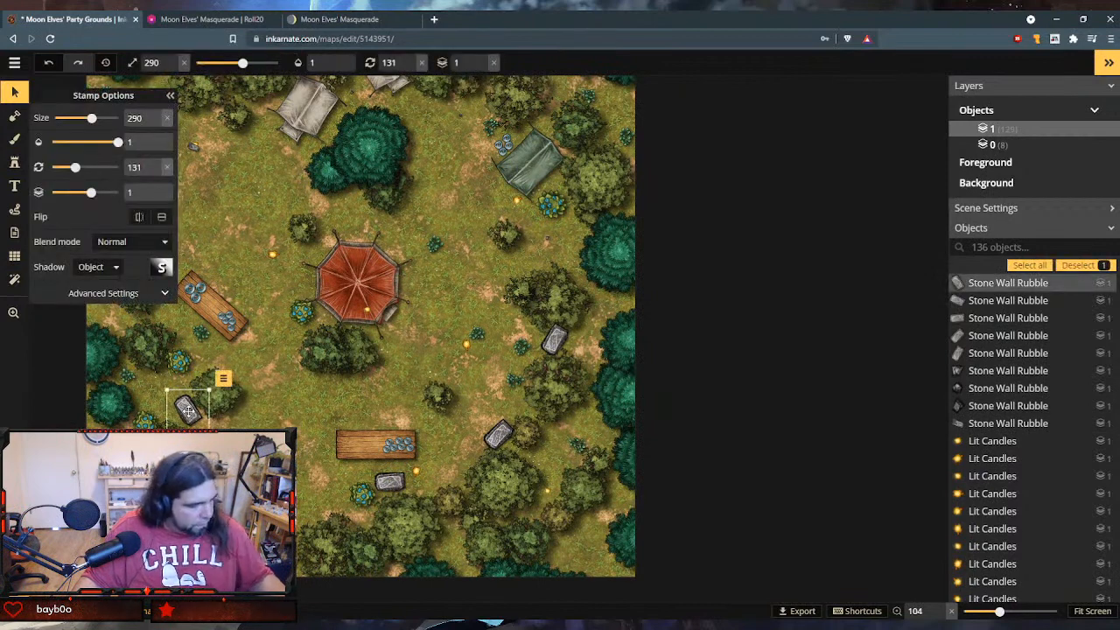
key(ctrl+v)
drag(186, 403, 166, 312)
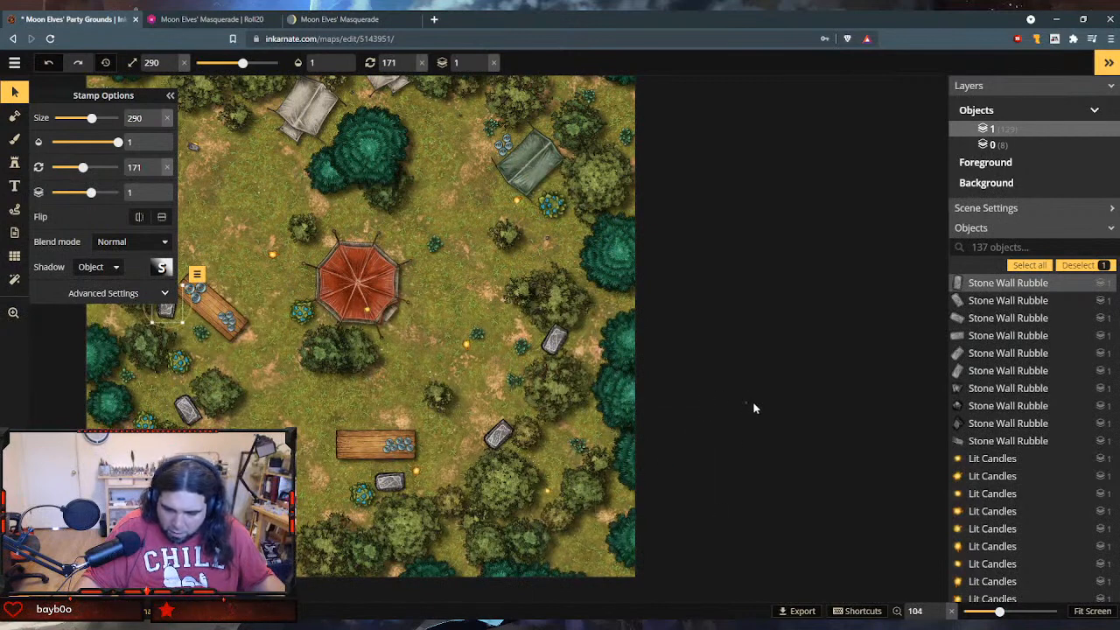
drag(747, 404, 955, 435)
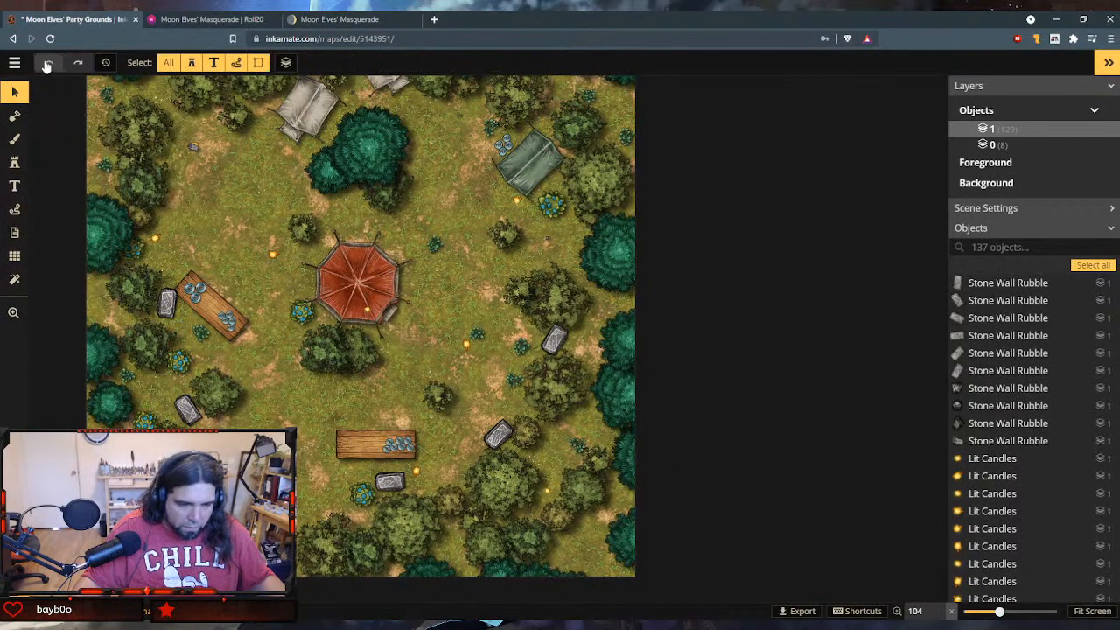
- Enlarge the small northwestern rubble stone to size 280, rotate it to 273 and move it beside the western bushes
scroll(170, 269, down, 3)
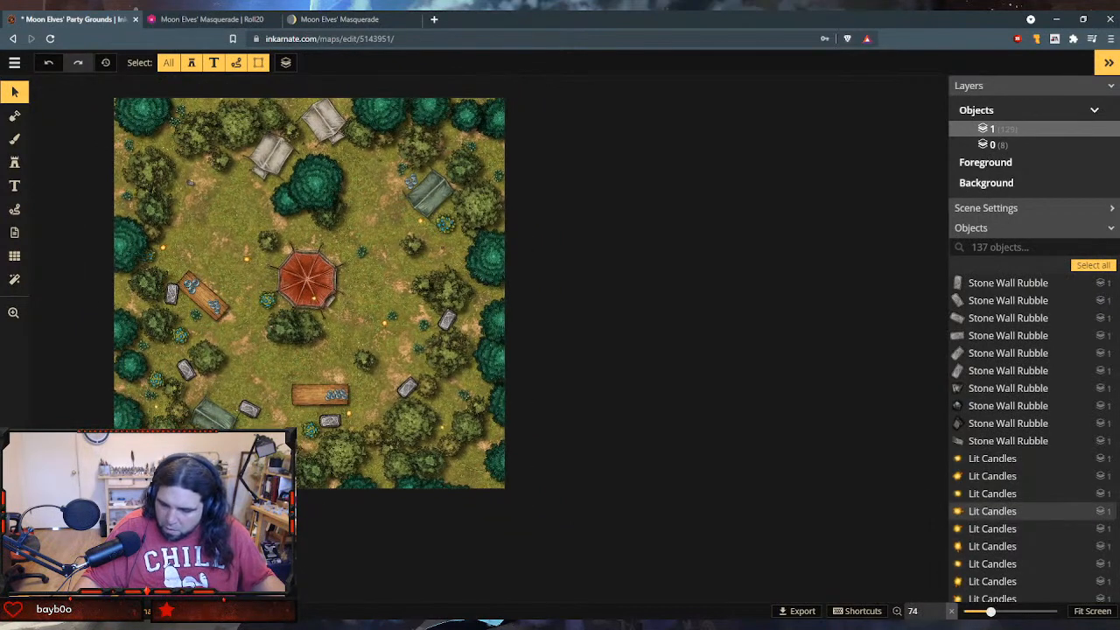
click(1095, 611)
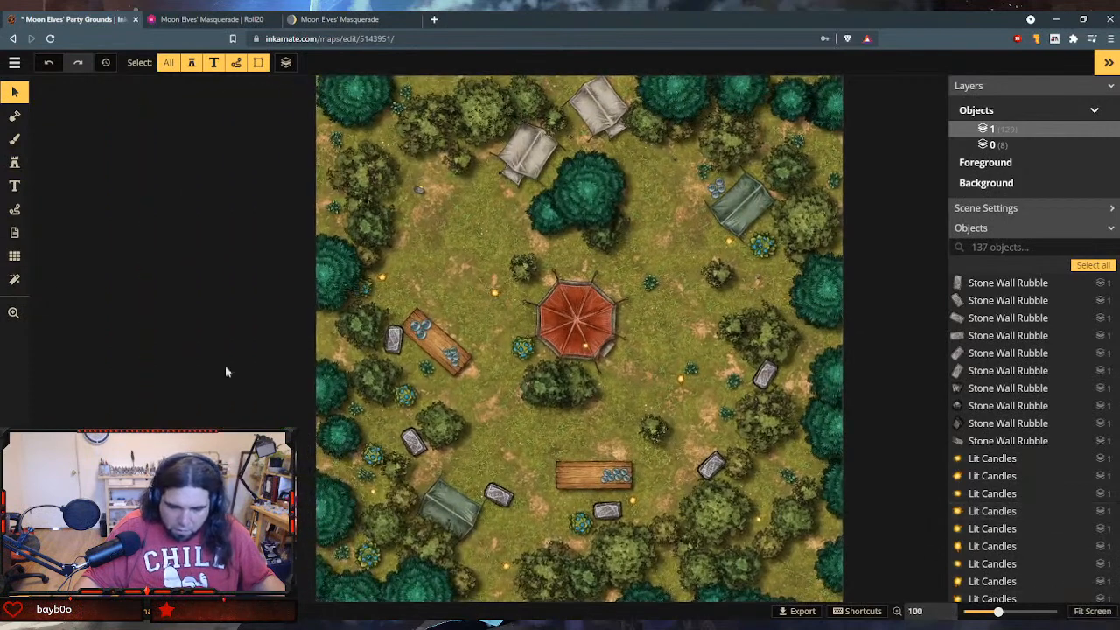
click(418, 192)
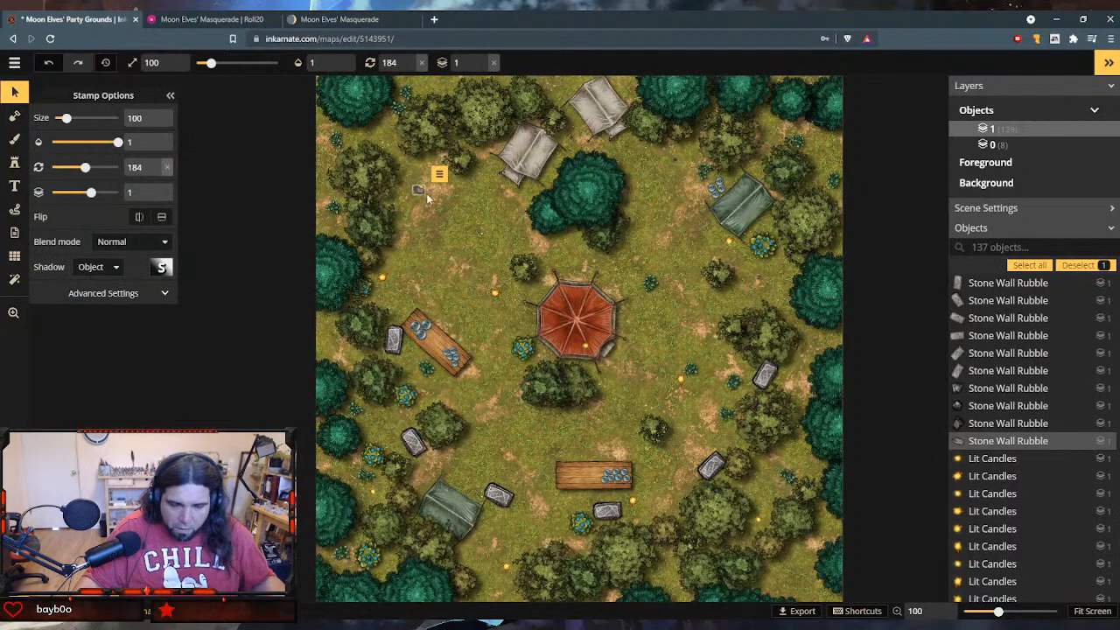
scroll(422, 192, up, 5)
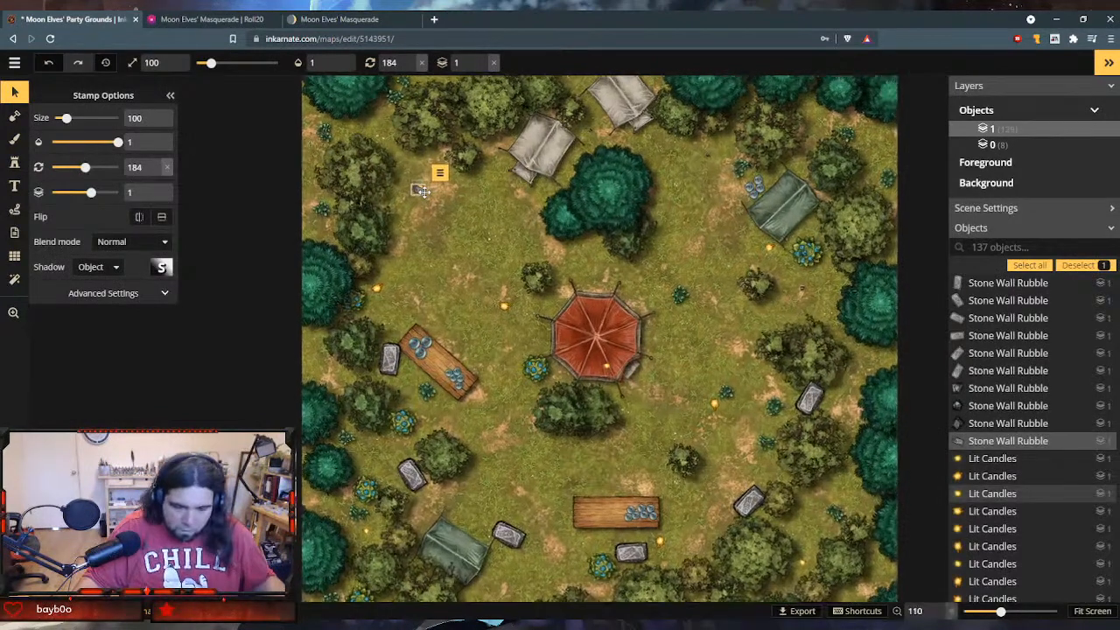
scroll(421, 191, up, 8)
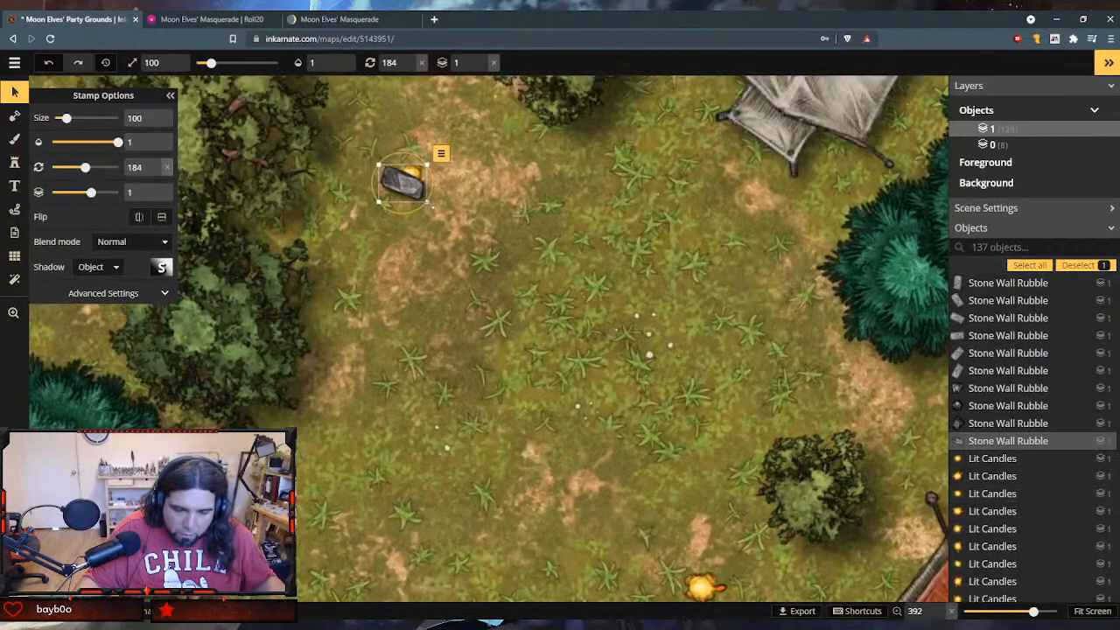
drag(428, 204, 575, 316)
scroll(546, 355, down, 2)
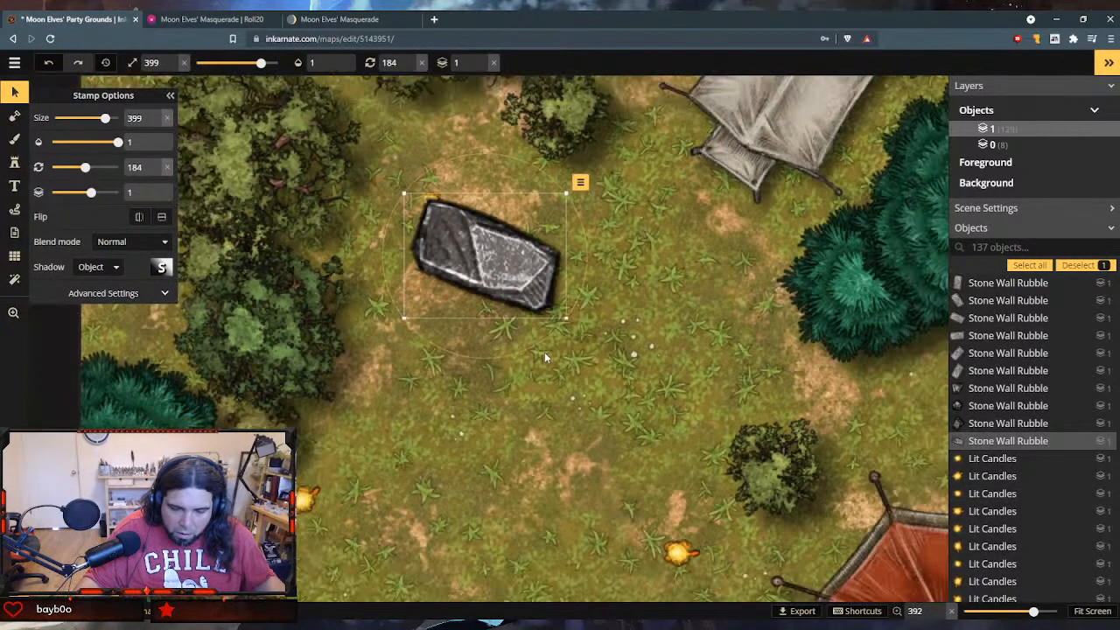
scroll(544, 352, down, 8)
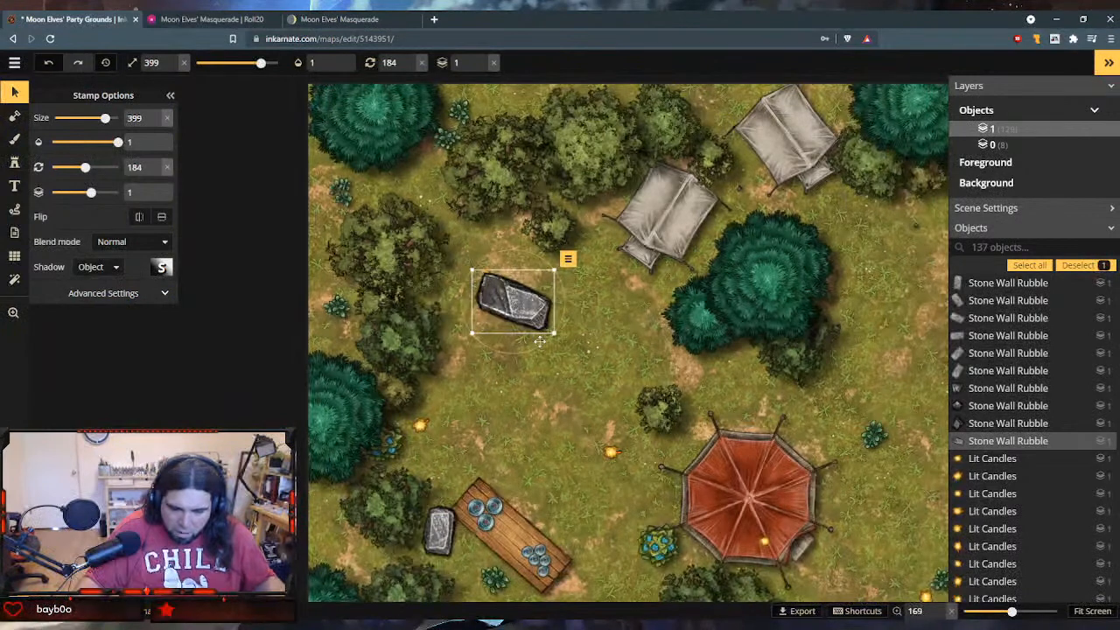
drag(553, 333, 481, 354)
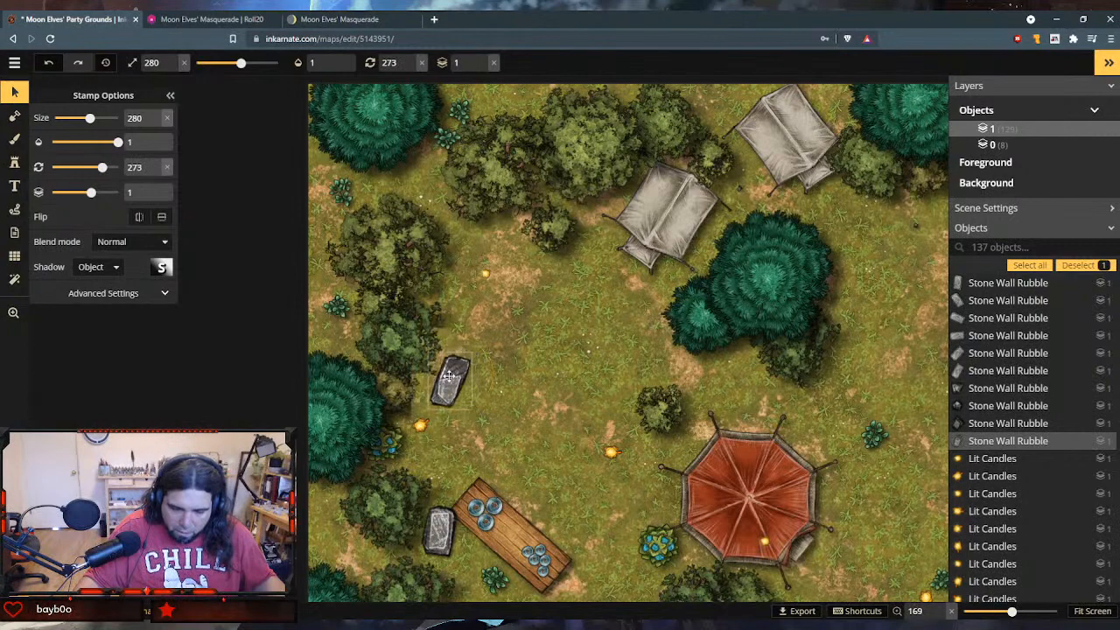
scroll(497, 460, down, 3)
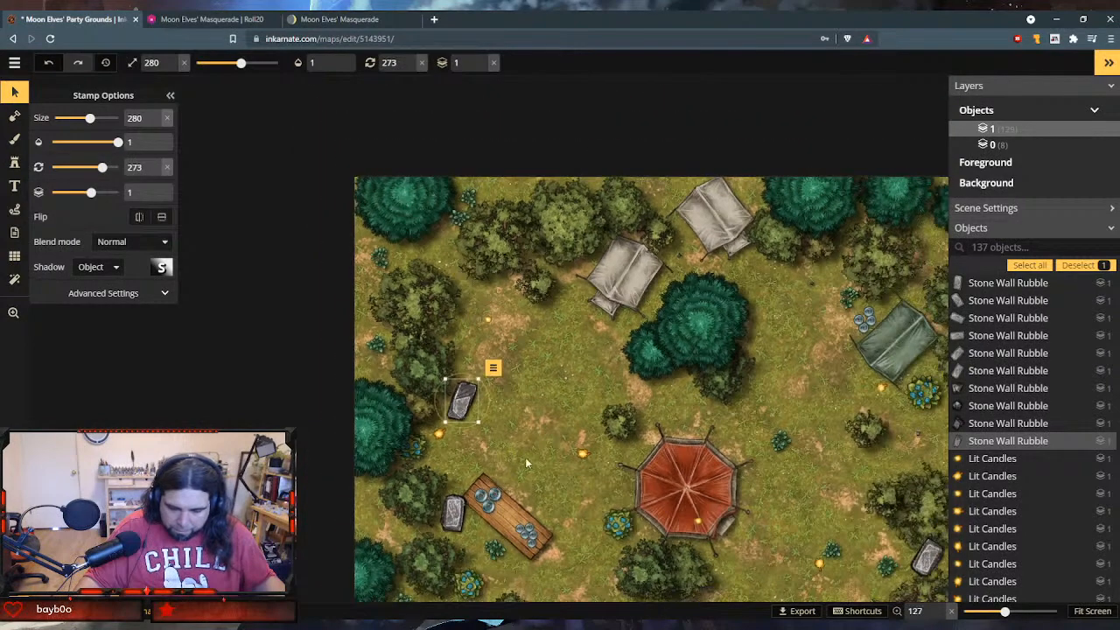
- Rotate the rectangular stone beside the diagonal western table to 146
click(454, 513)
drag(483, 531, 490, 517)
scroll(560, 456, down, 3)
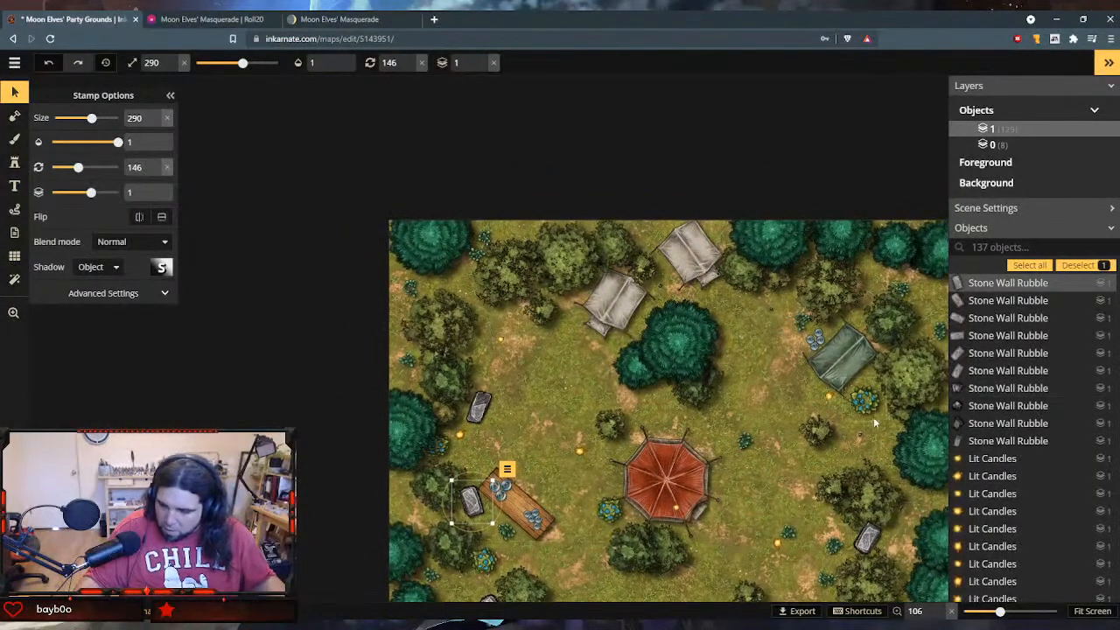
click(1080, 612)
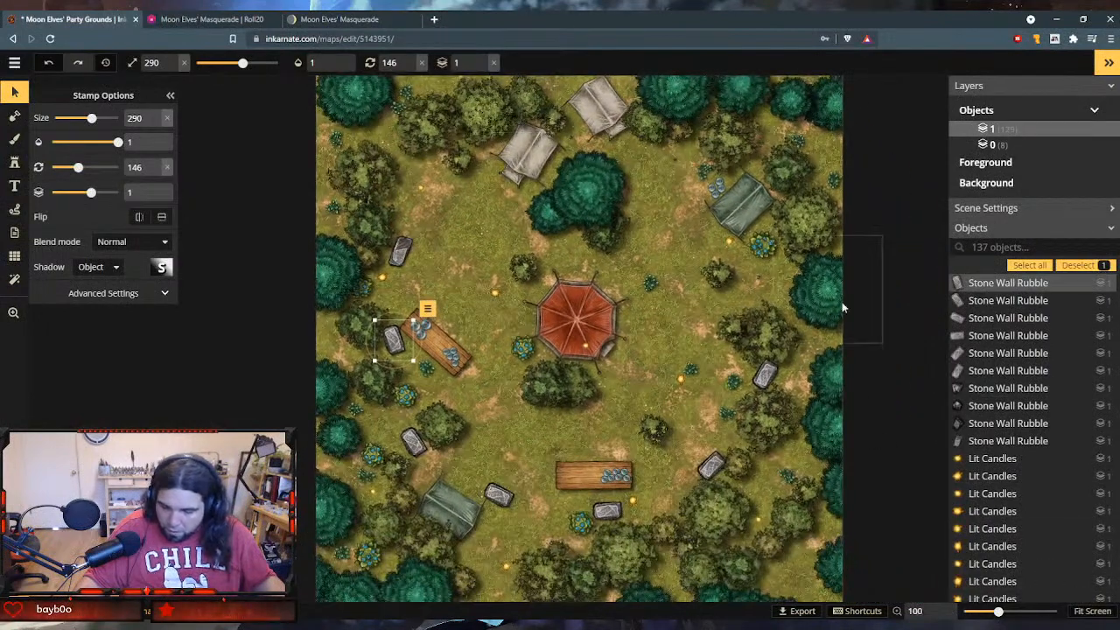
- Move the stone beside the diagonal western table slightly away from the table and rotate it to 168
click(859, 610)
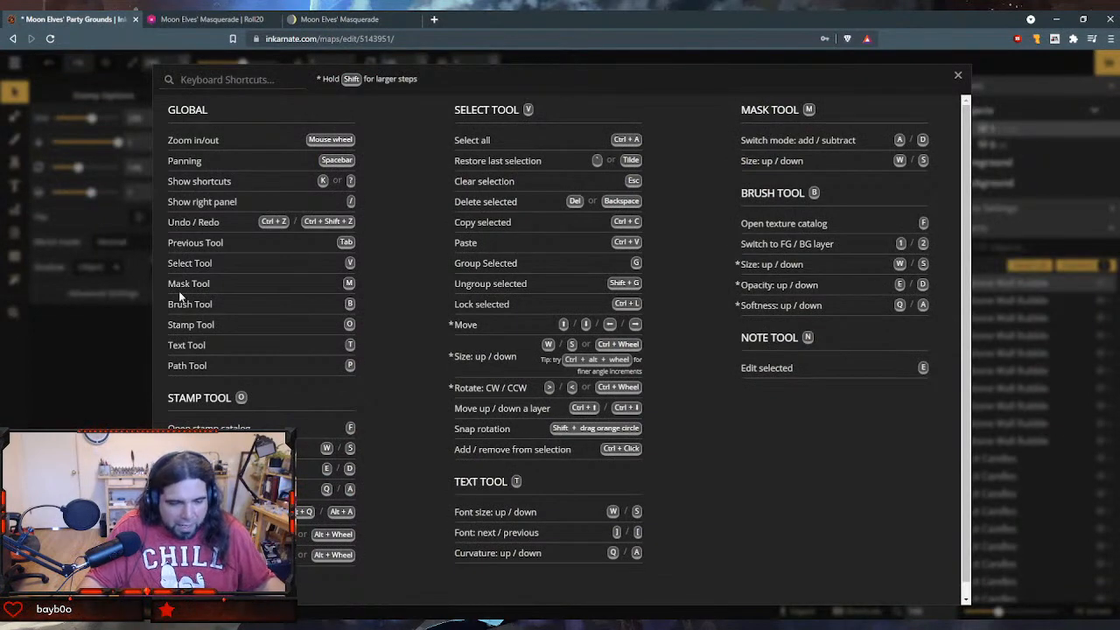
click(70, 356)
key(space)
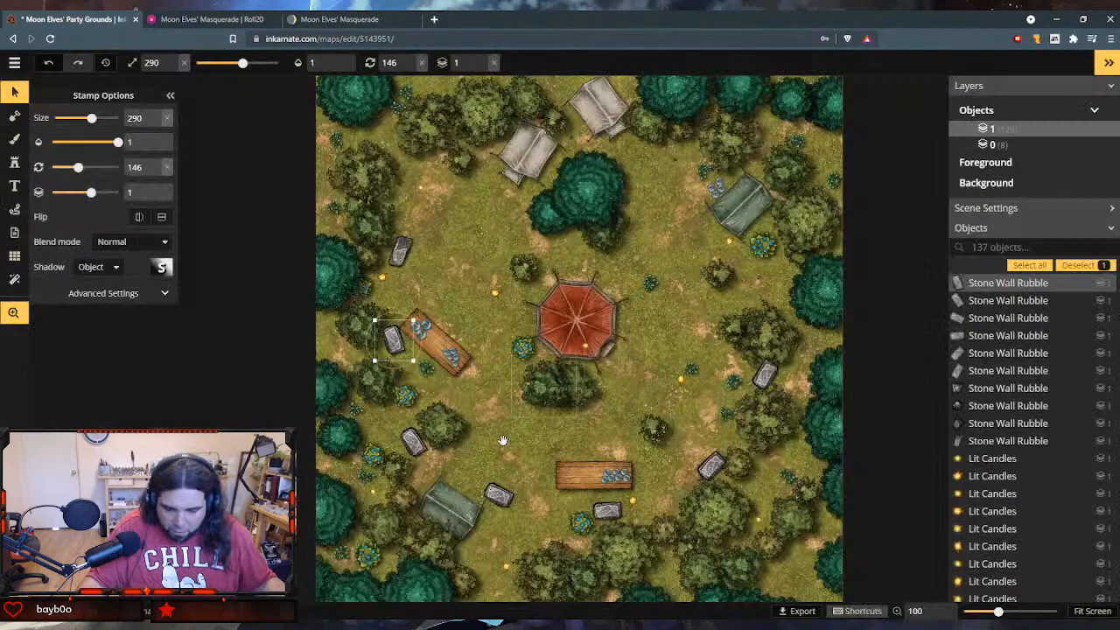
drag(503, 440, 443, 443)
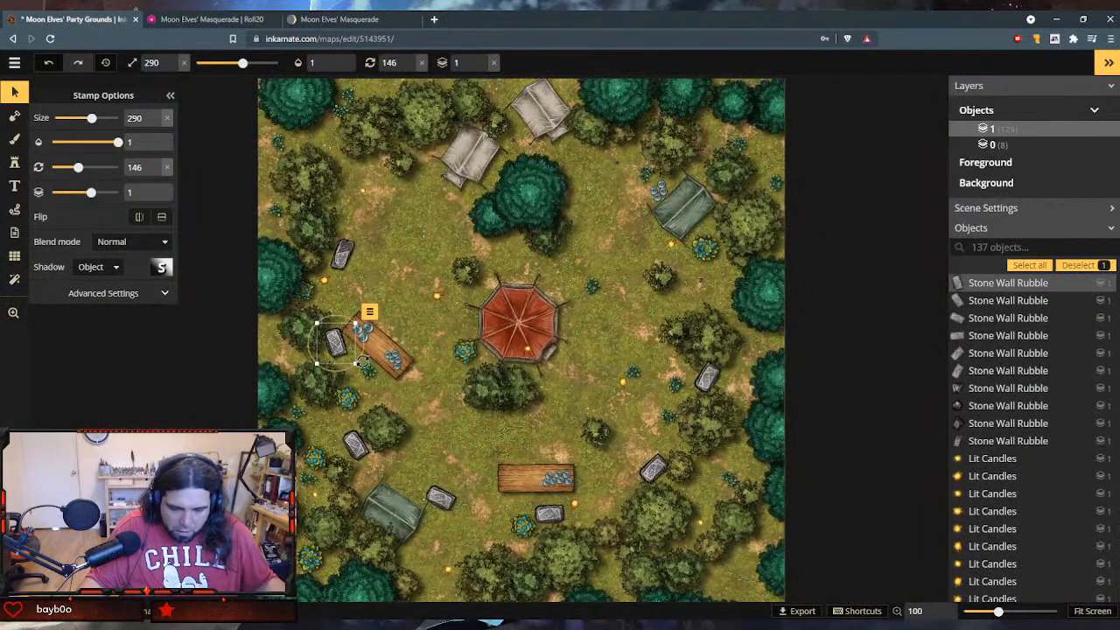
mouse_move(363, 362)
mouse_down()
mouse_move(332, 342)
mouse_move(355, 355)
mouse_up()
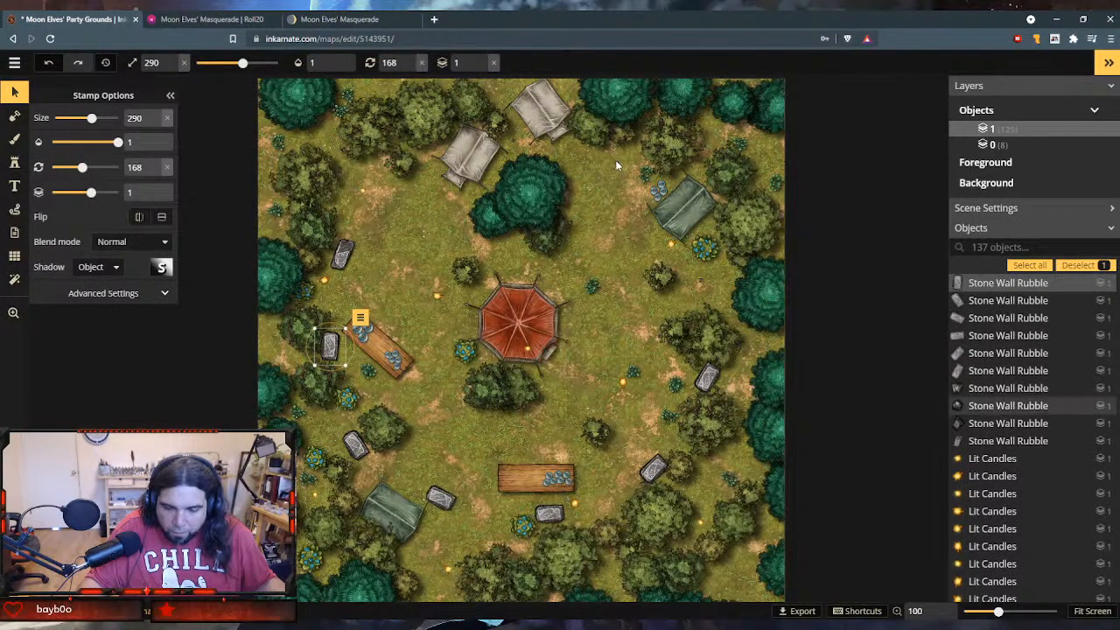
- Delete the two small rubble stones near the northern tents
key(Delete)
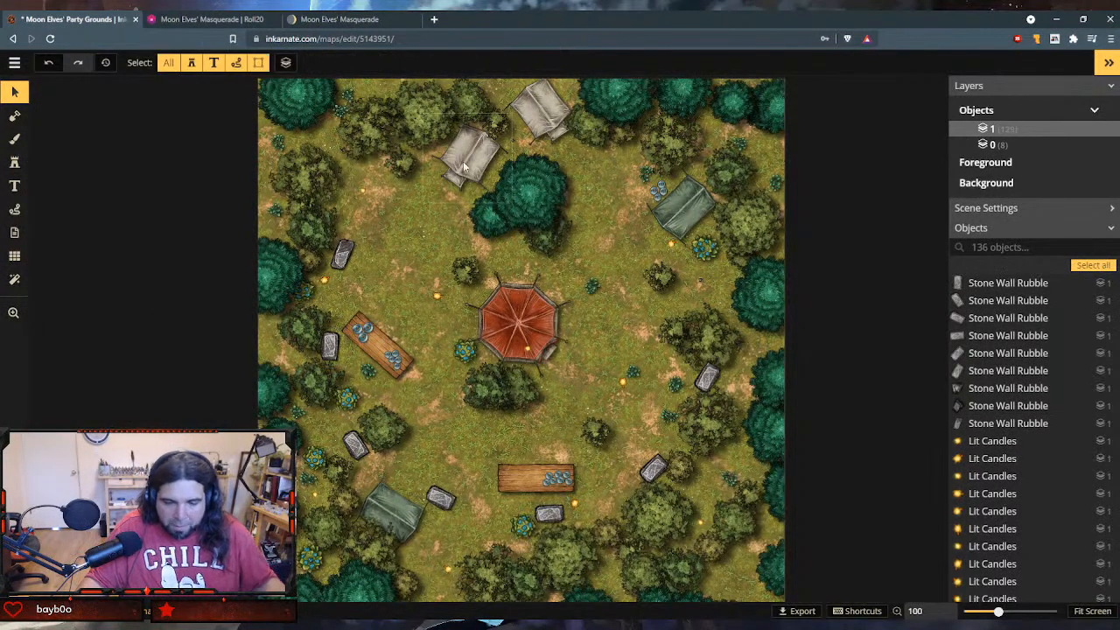
click(515, 146)
key(Delete)
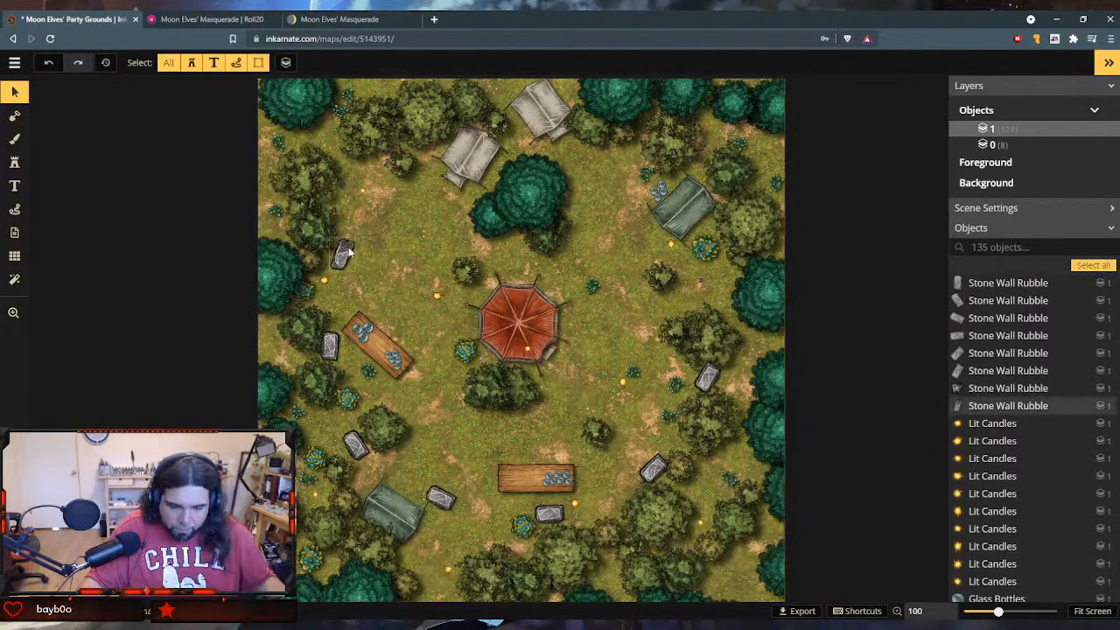
- Duplicate the size 280 northwestern stone and place the copy west of the grey tents, rotated to 293
click(349, 251)
key(ctrl+c)
key(ctrl+v)
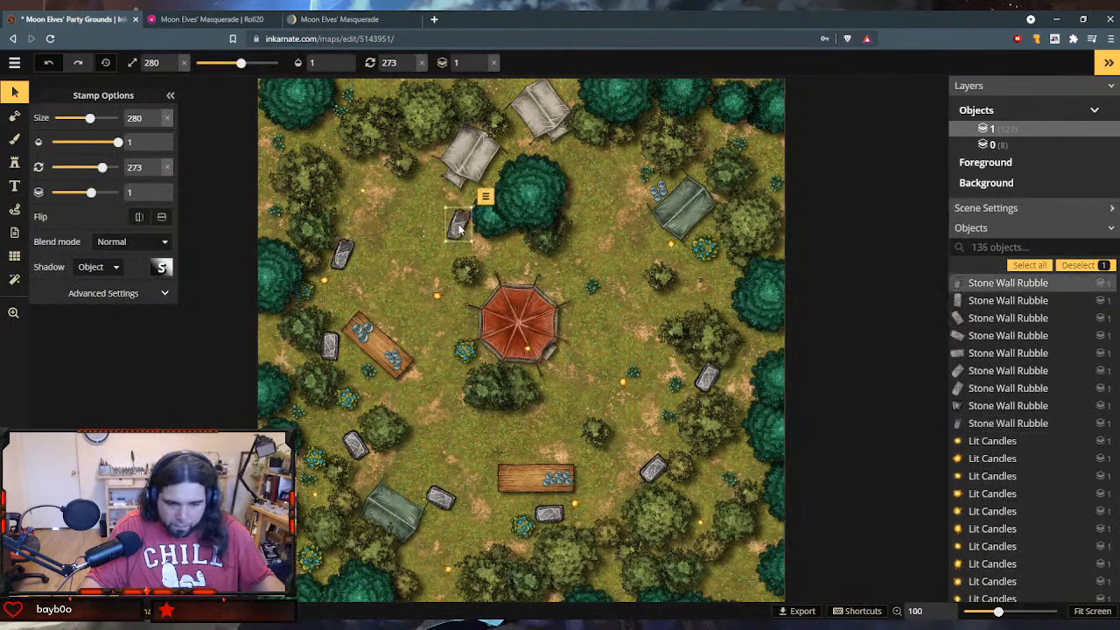
drag(457, 224, 411, 171)
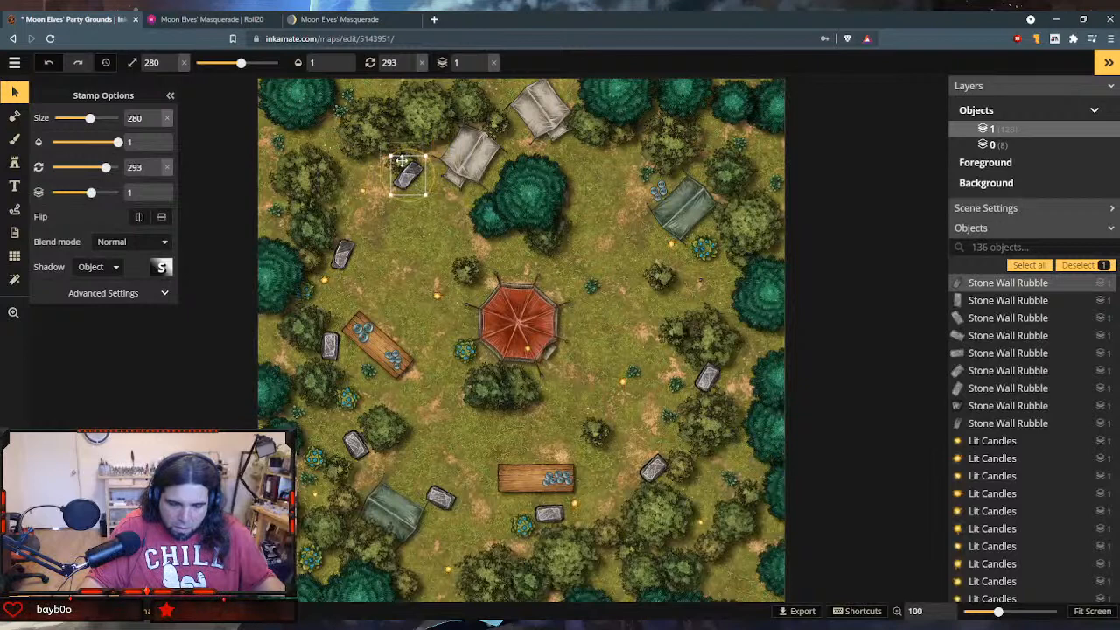
- Shift the standing stone west of the grey tents slightly northwest, towards the small tree
click(401, 160)
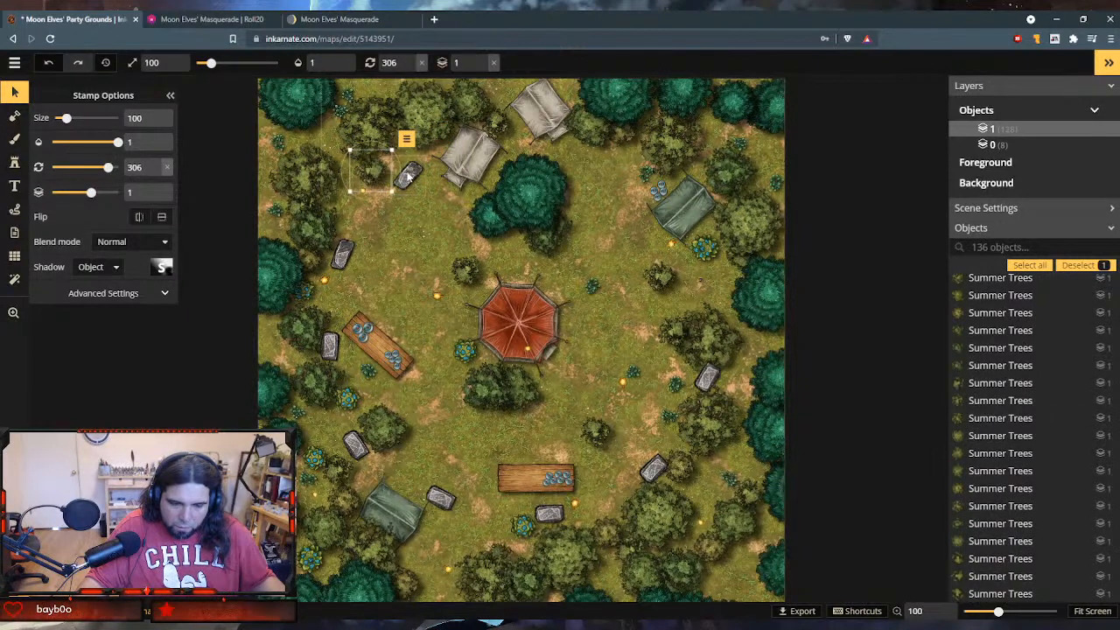
shift+click(407, 174)
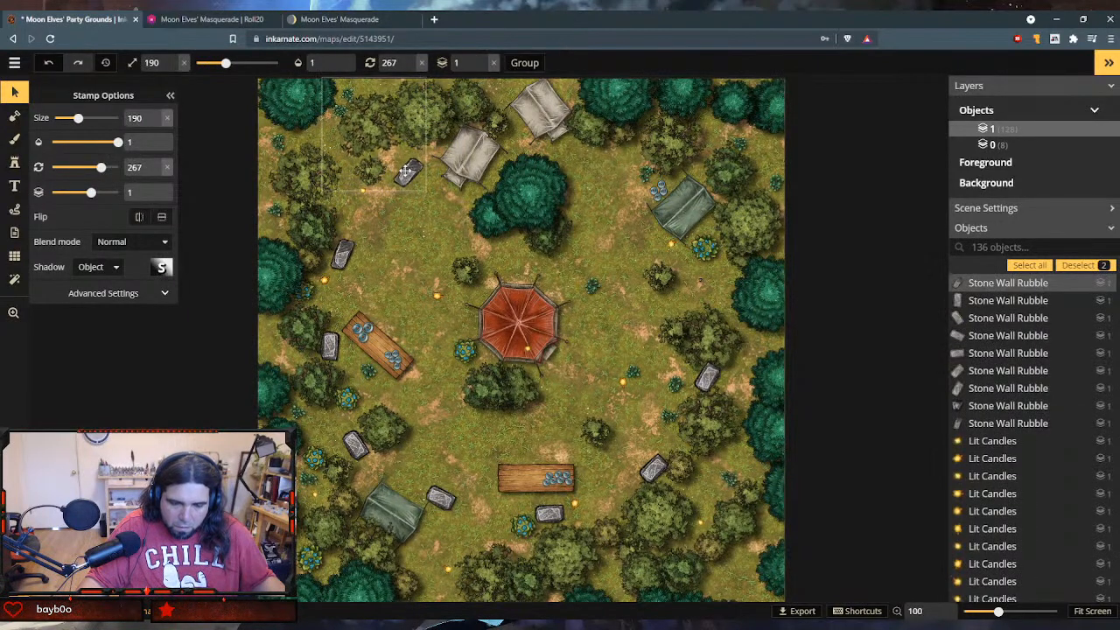
click(439, 202)
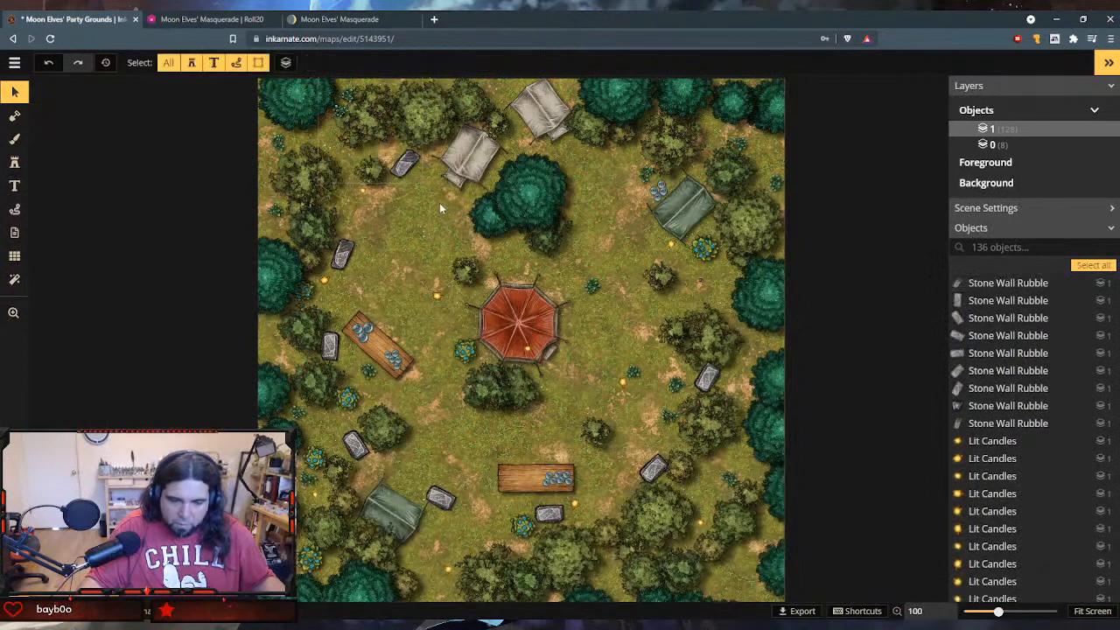
- Delete the lower grey tent and move the remaining grey tent between the two northwestern stones, rotated to 17
click(473, 158)
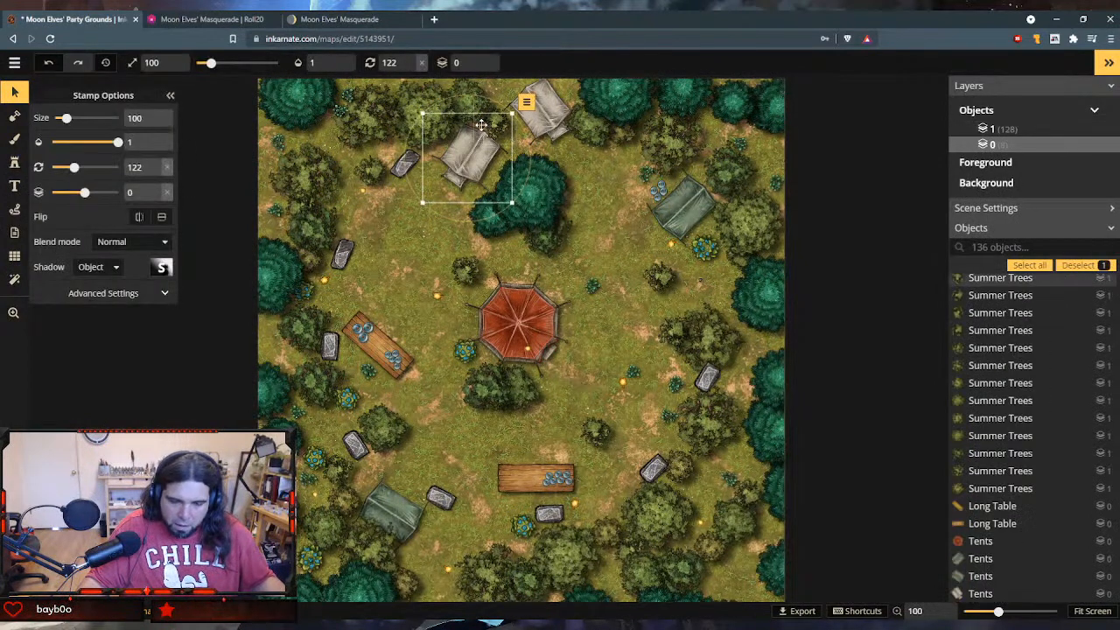
key(Delete)
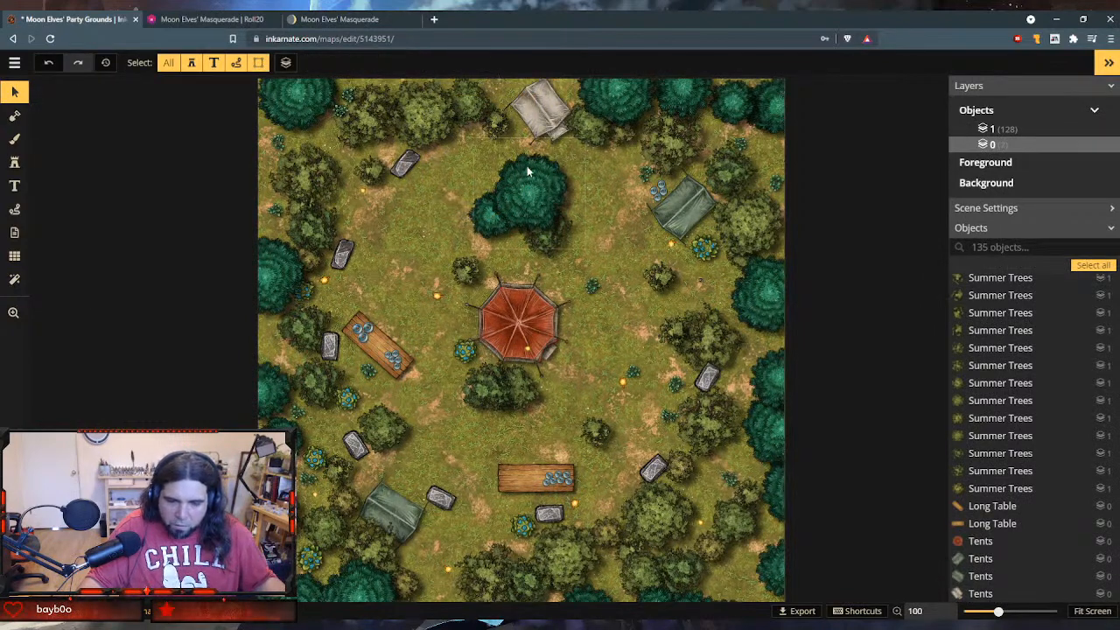
click(523, 186)
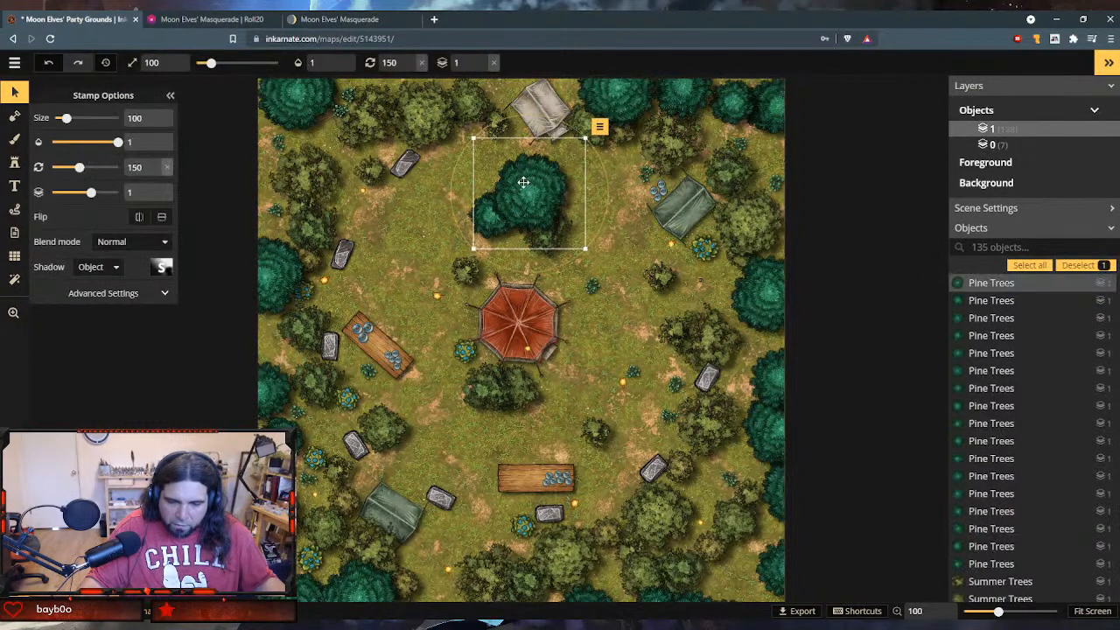
click(542, 98)
drag(542, 98, 367, 201)
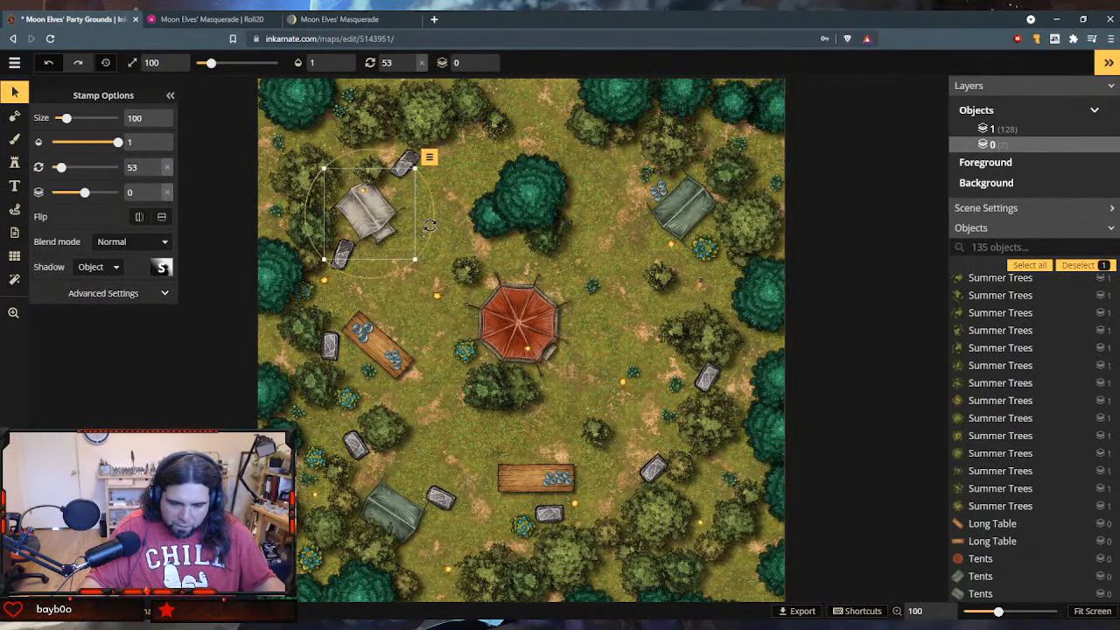
drag(430, 226, 429, 188)
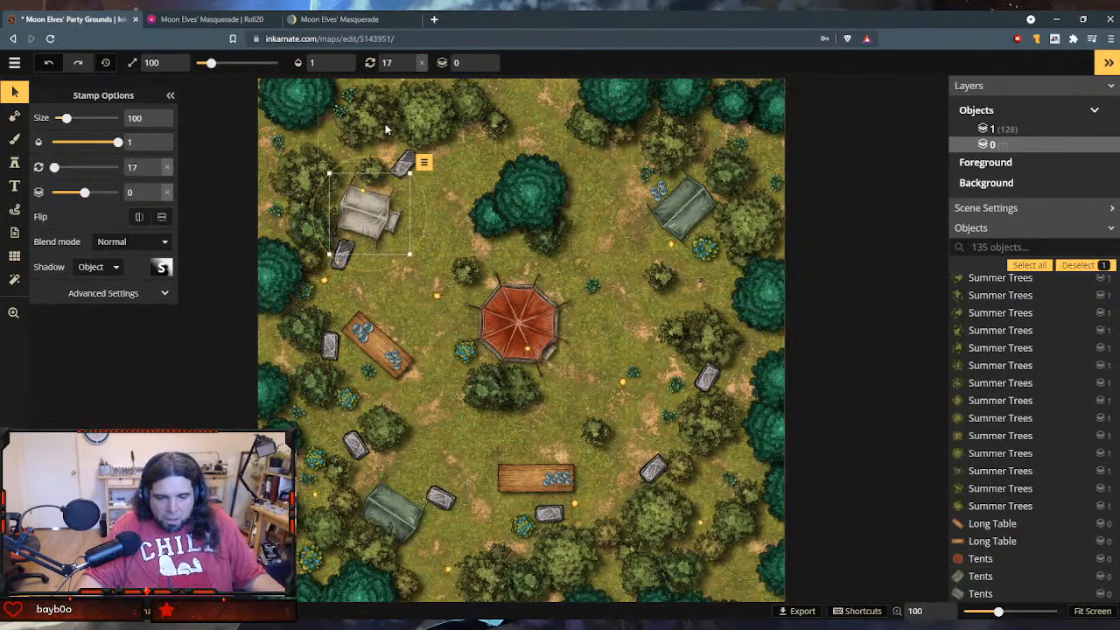
- Duplicate the size 280 stone north of the grey tent and place the copy at the clearing's northern edge, rotated to 332
click(404, 157)
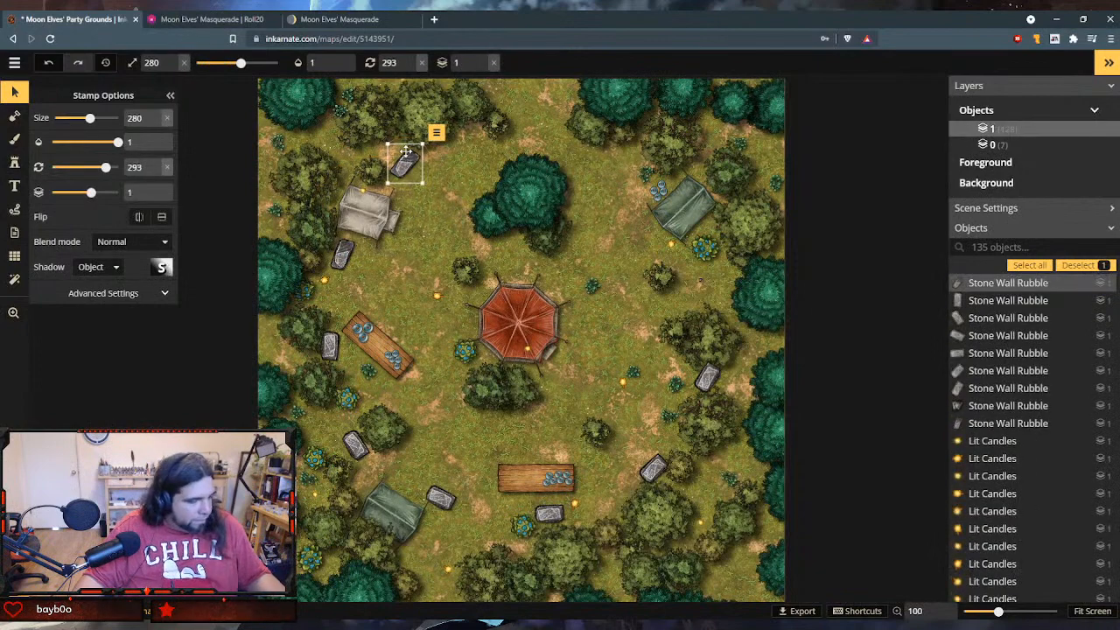
key(ctrl+v)
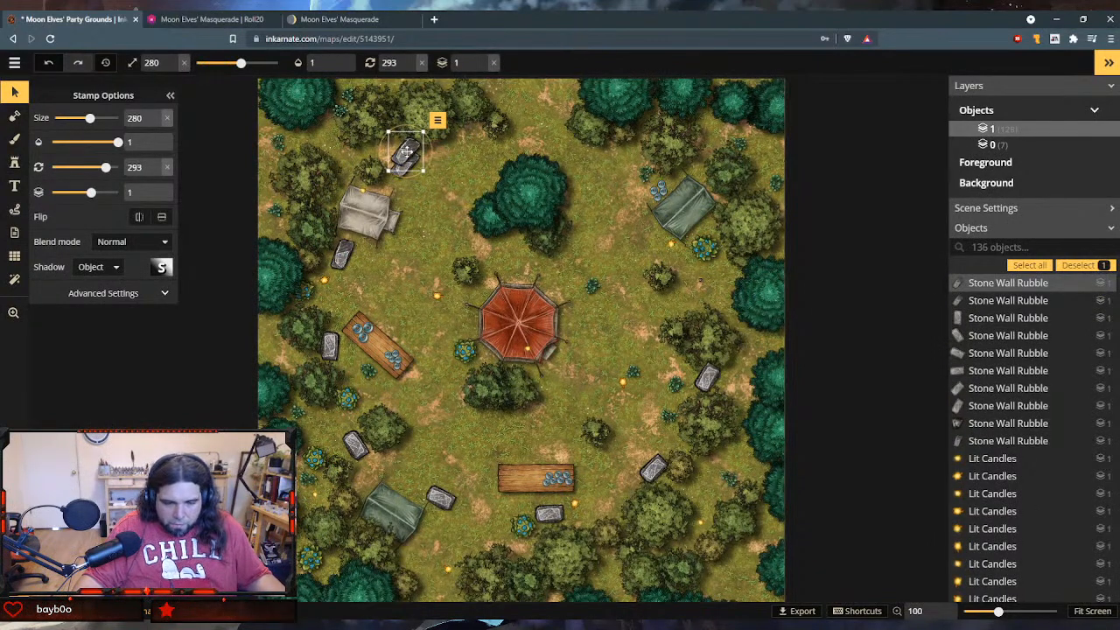
drag(406, 152, 471, 133)
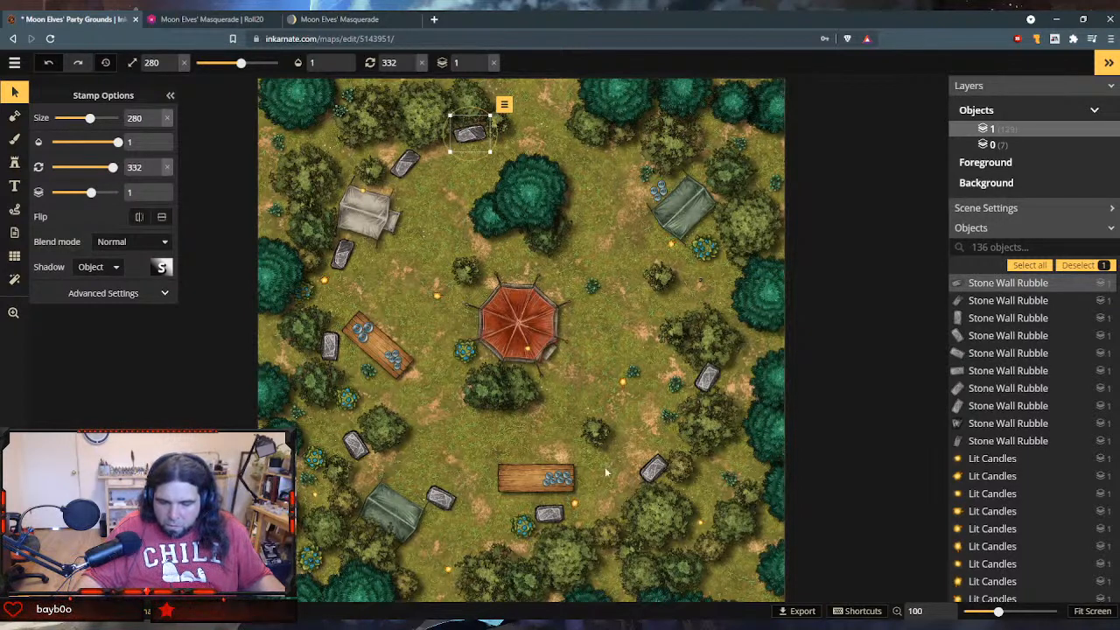
drag(471, 134, 499, 90)
click(494, 120)
click(480, 137)
drag(479, 136, 486, 127)
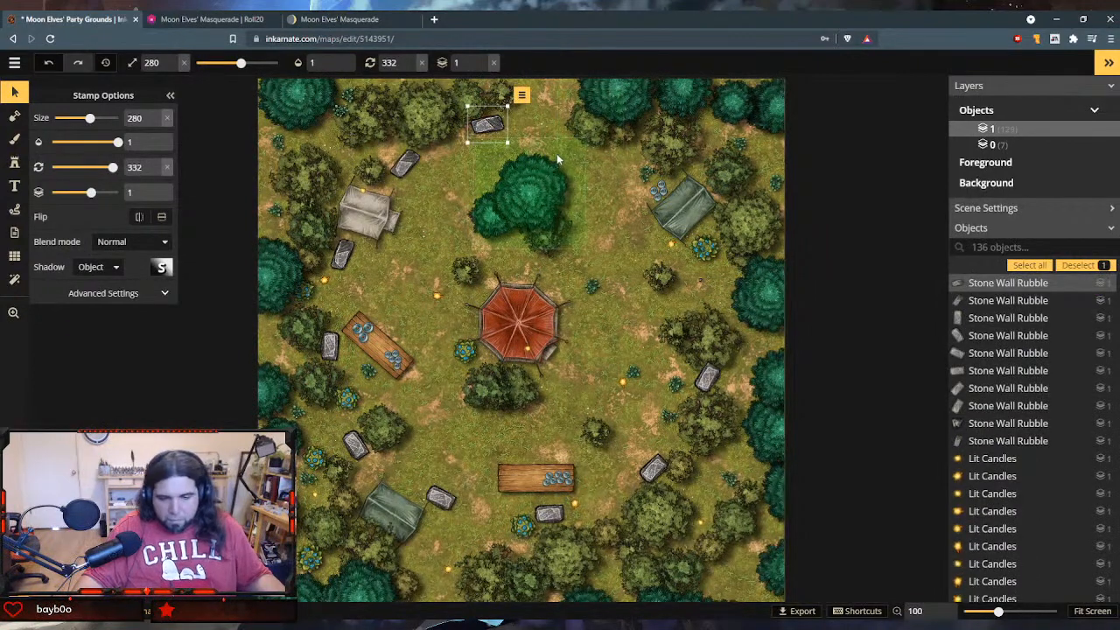
- Paste another stone along the clearing's northern edge, northeast of the central pine tree, and rotate it to 5
key(ctrl+v)
drag(557, 153, 578, 129)
click(590, 124)
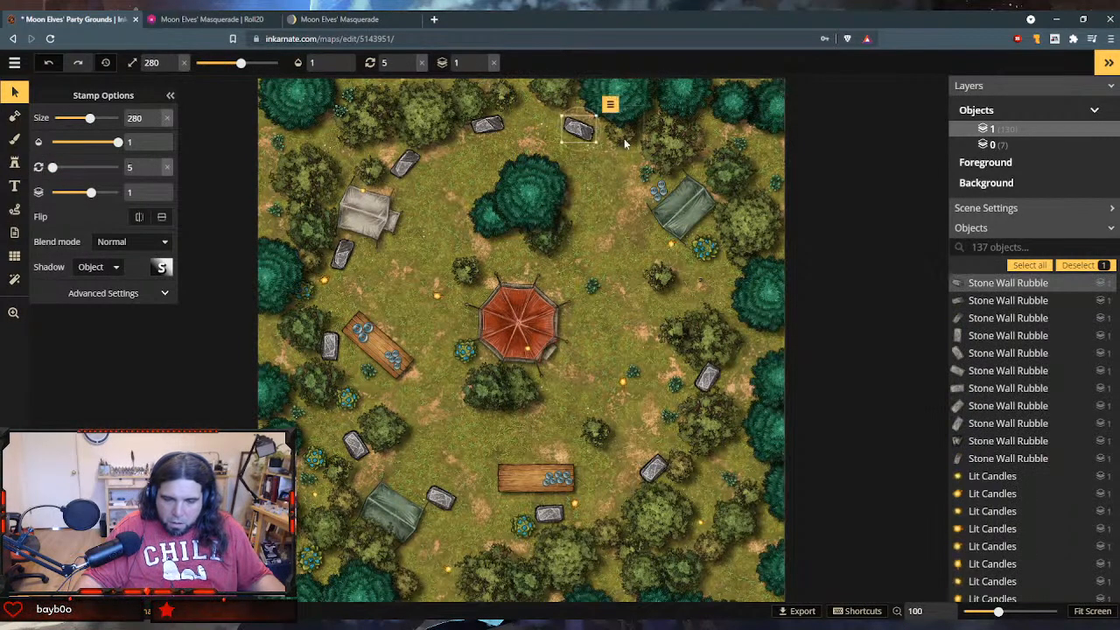
- Paste another stone just northwest of the northeastern green tent and rotate it to 36
click(852, 198)
click(665, 198)
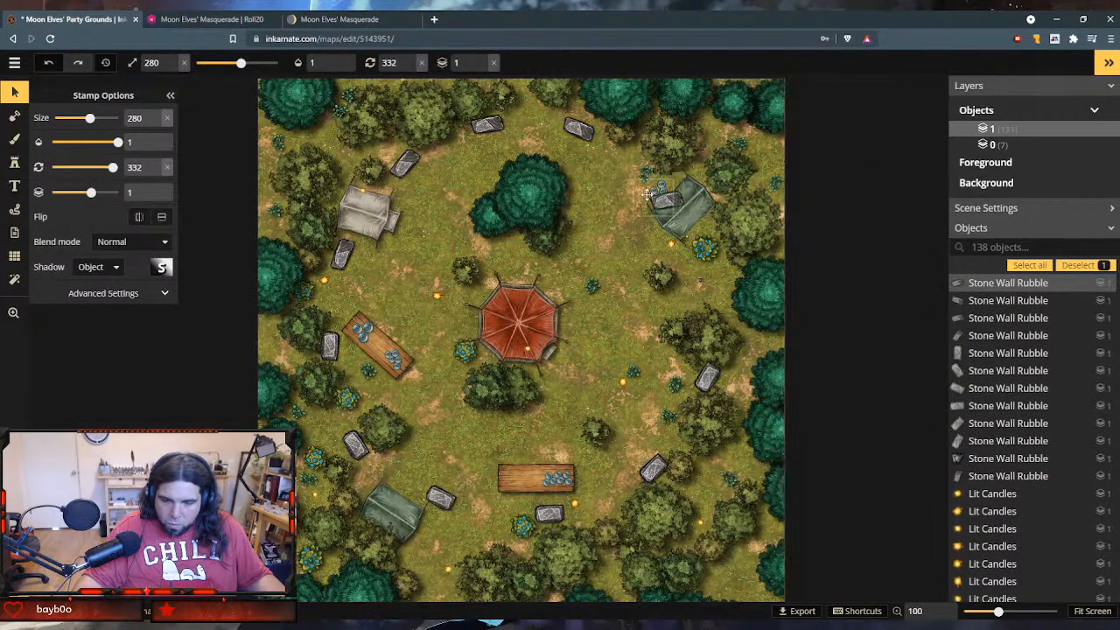
mouse_move(647, 194)
mouse_down()
mouse_move(623, 178)
mouse_move(658, 205)
mouse_move(645, 219)
mouse_move(617, 155)
mouse_move(640, 176)
mouse_up()
click(649, 174)
click(636, 190)
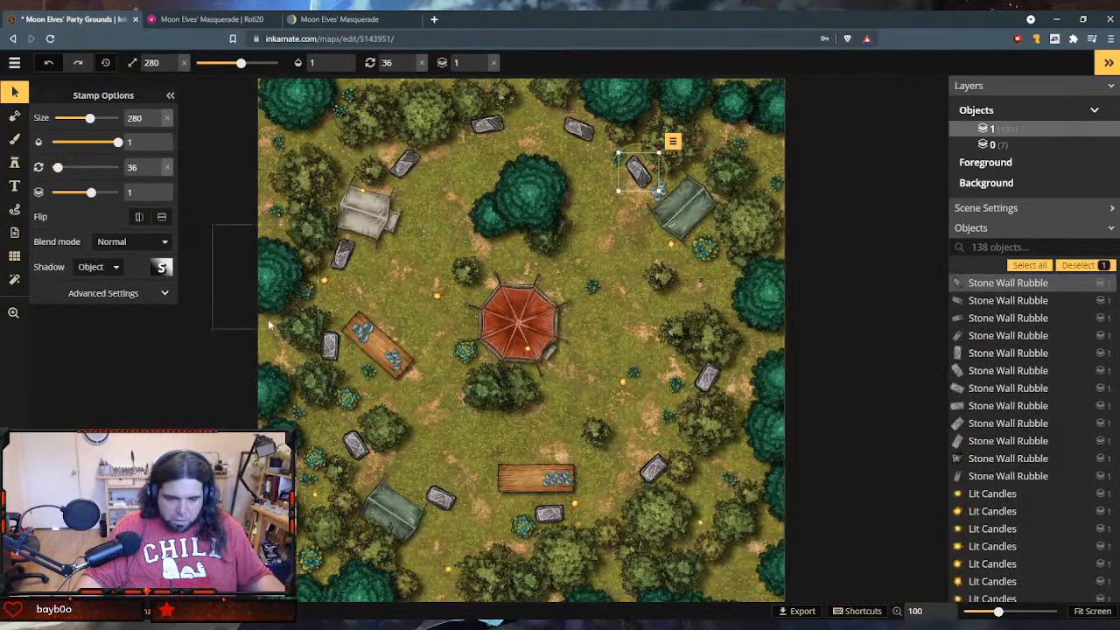
- Move the northeastern green tent against the large pine's east side, rotated to 182, and shift the summer tree below the pine slightly west
click(686, 197)
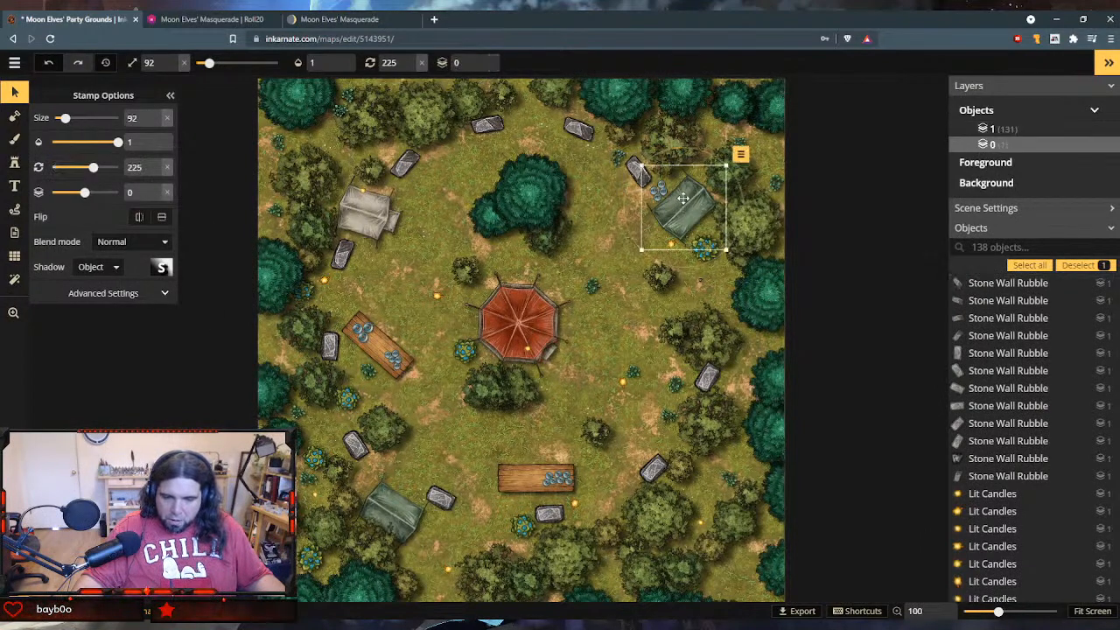
drag(686, 198, 589, 195)
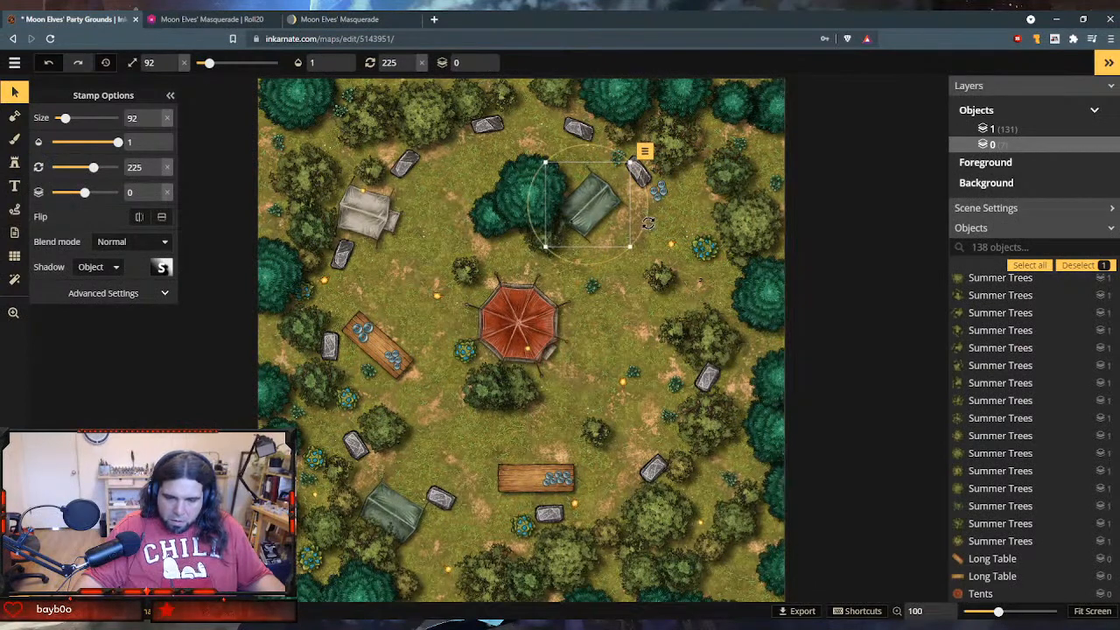
drag(645, 220, 634, 182)
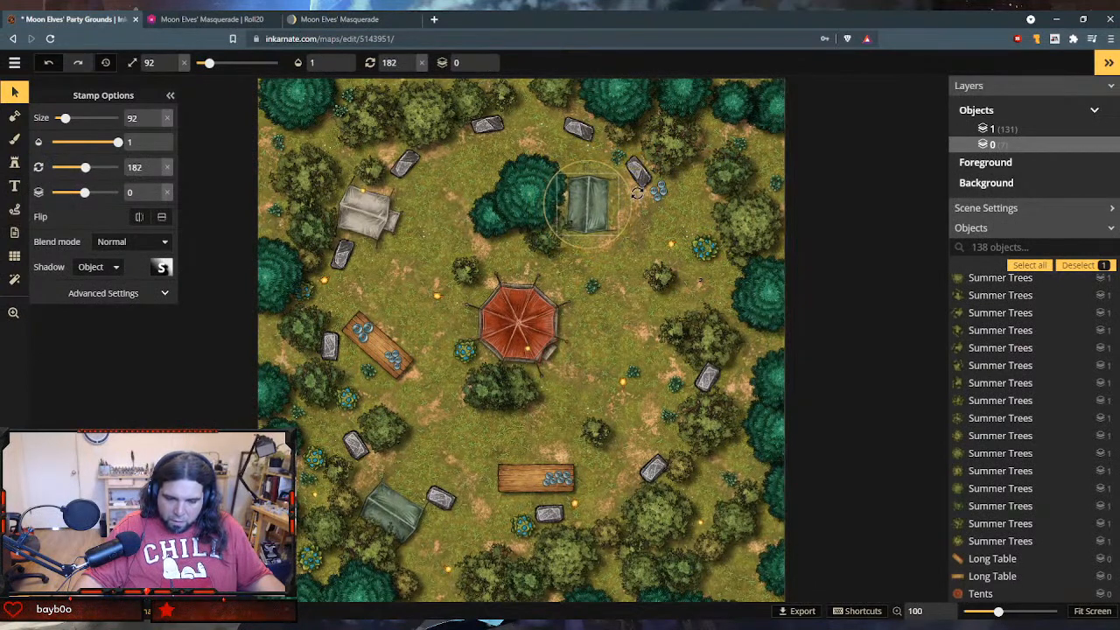
drag(584, 210, 571, 195)
click(547, 247)
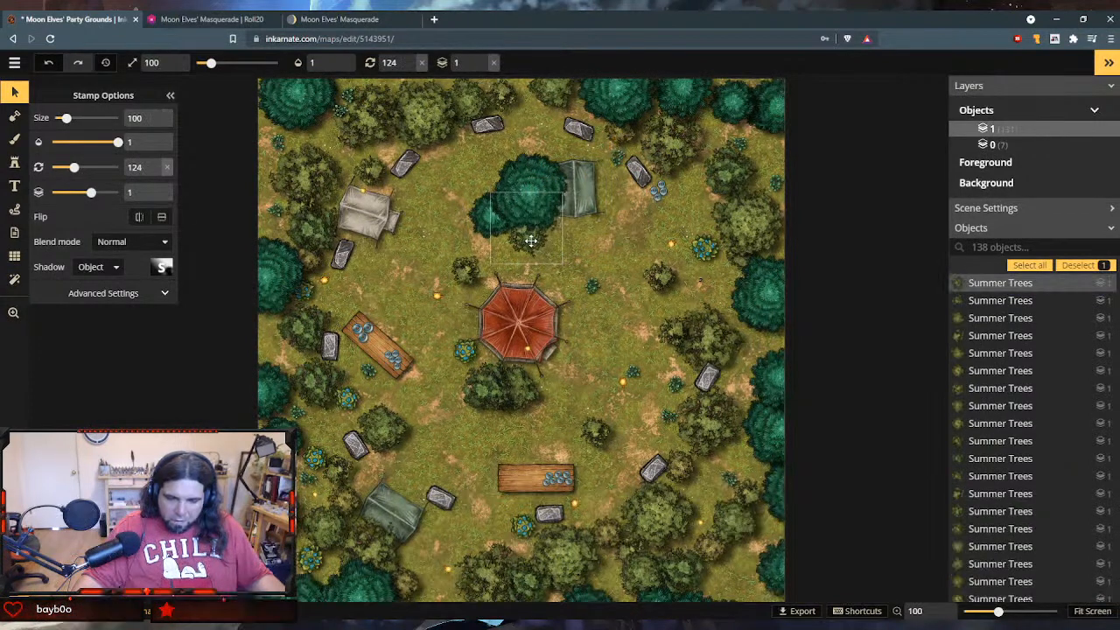
- Nudge the northeastern stone slightly west and move the four small blue objects beside it onto the western end of the southern table
click(643, 181)
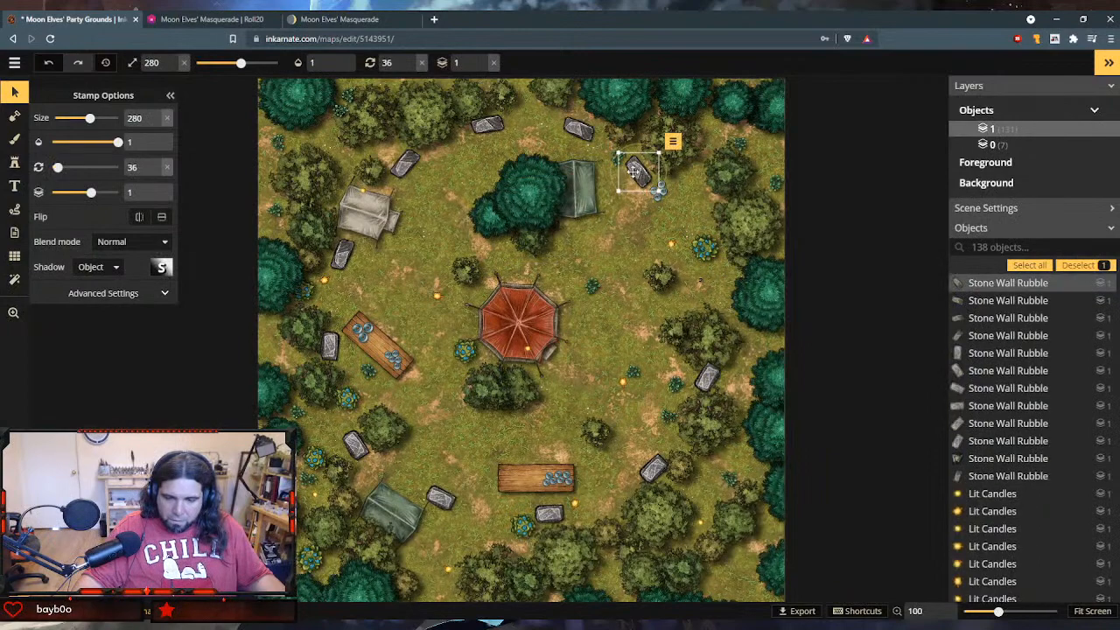
drag(631, 176, 628, 172)
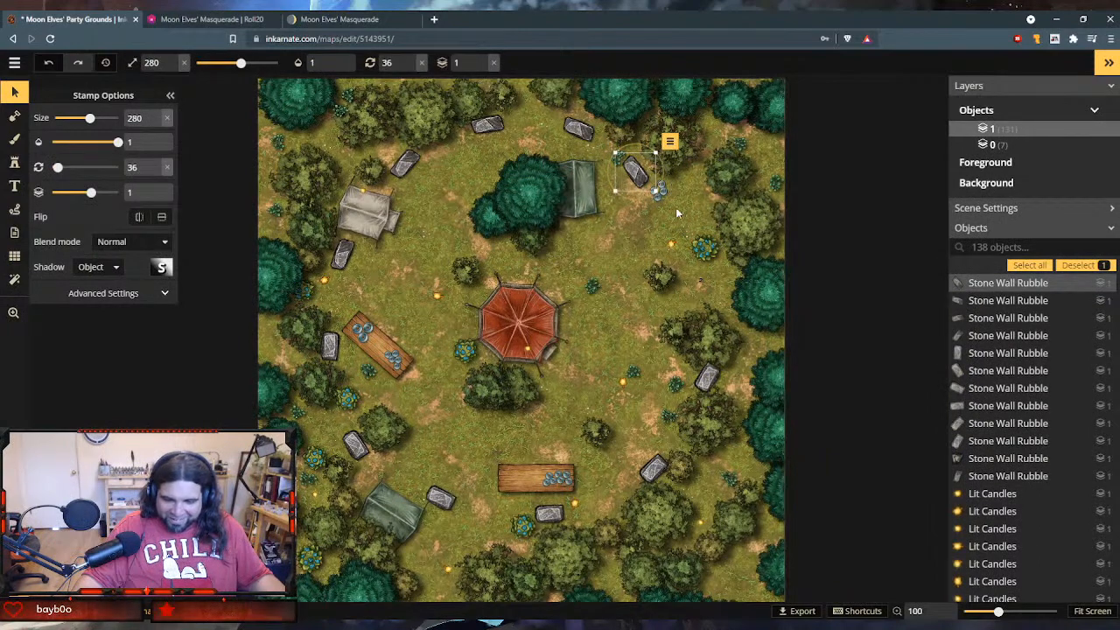
click(665, 205)
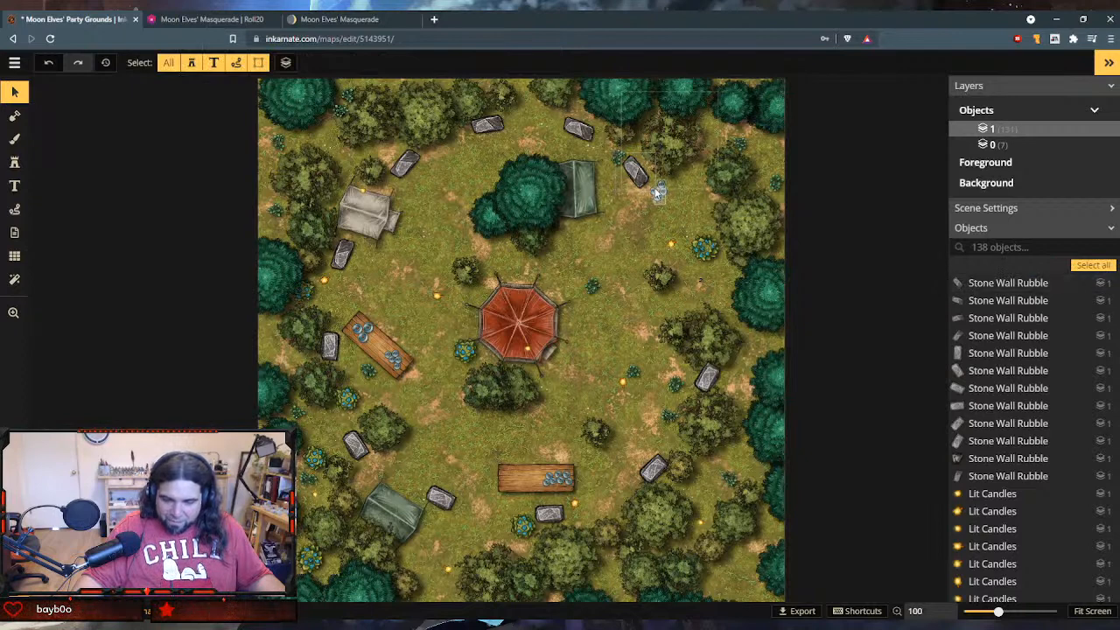
click(656, 190)
click(641, 178)
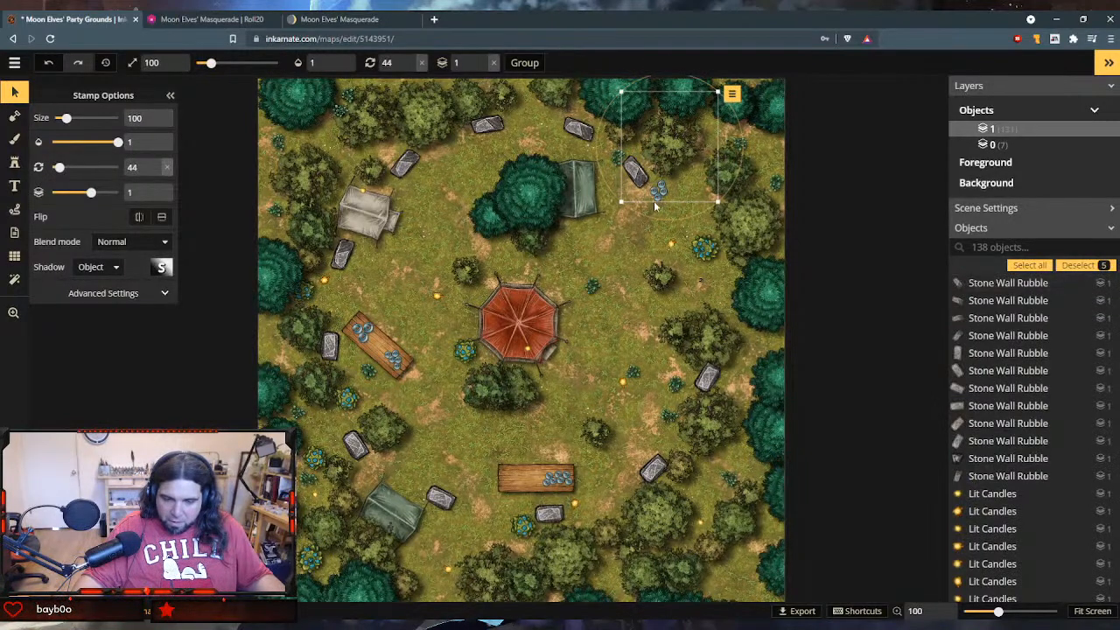
key(Delete)
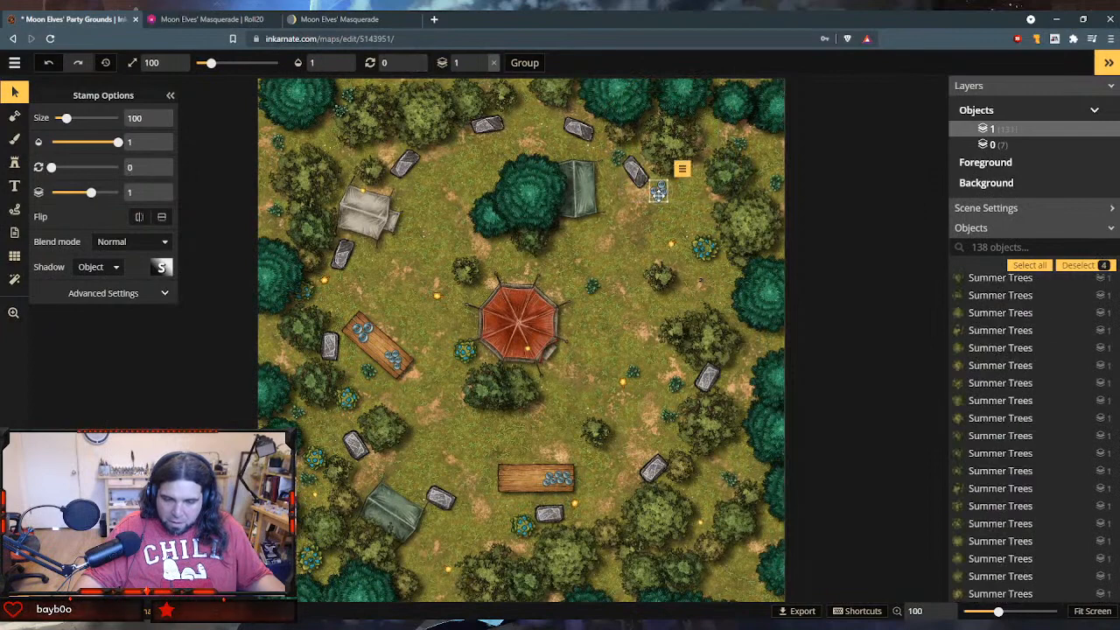
drag(625, 267, 507, 471)
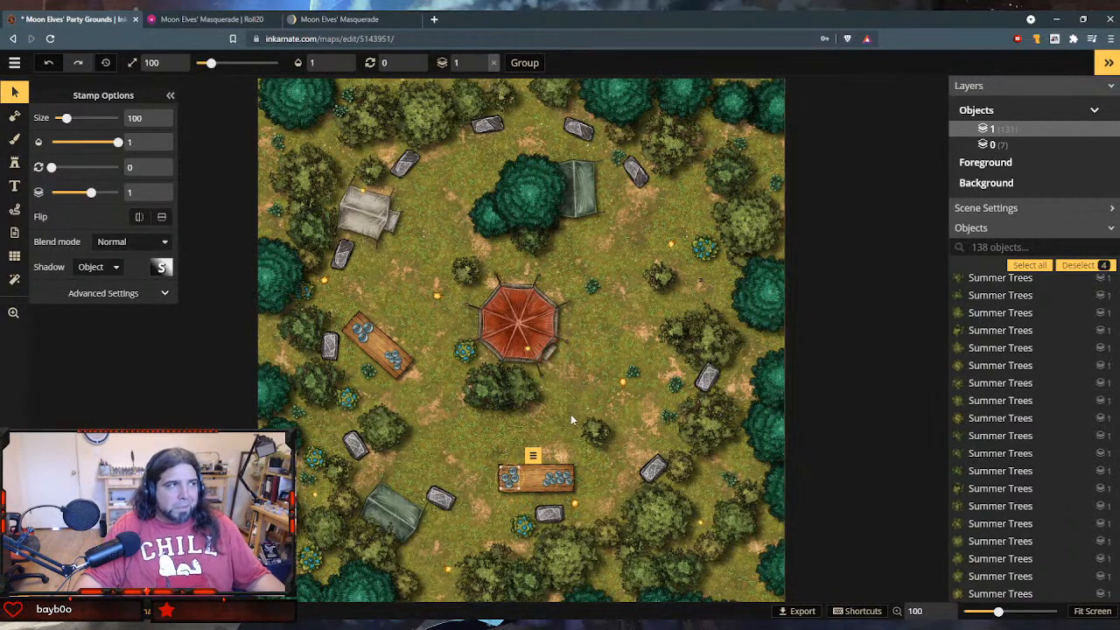
- Move the northeastern stone farther southeast and place a copy of it on the clearing's eastern side, rotated to 59
click(632, 172)
drag(632, 172, 664, 191)
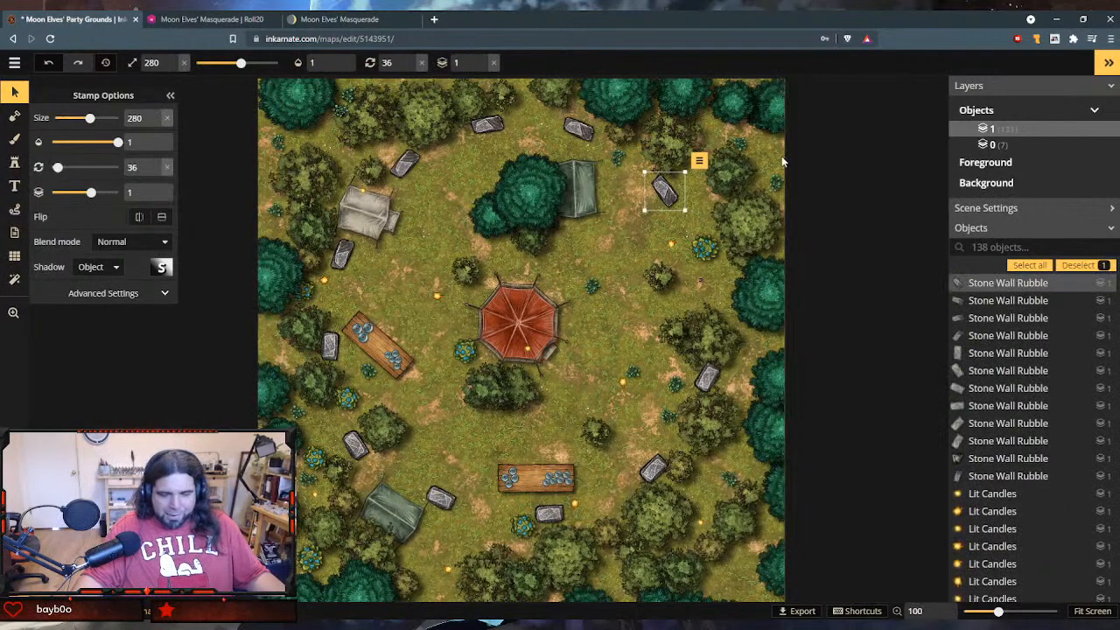
key(ctrl+v)
drag(776, 162, 705, 300)
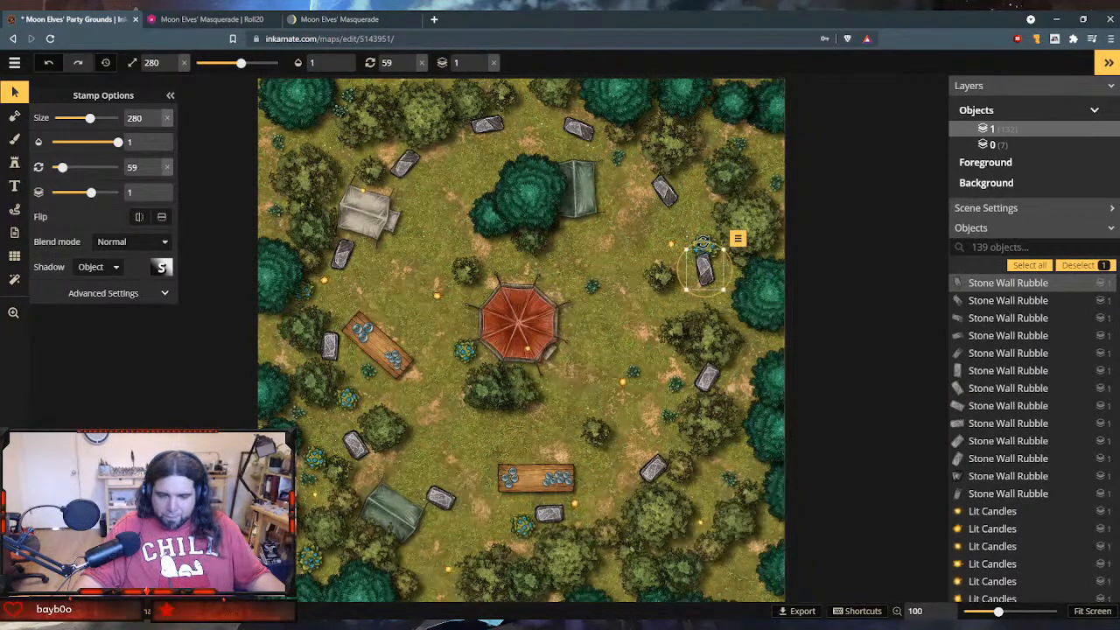
- Move the blue flowering bush north of the new eastern stone and nudge the stone slightly north
drag(701, 237, 704, 199)
drag(704, 269, 703, 256)
scroll(761, 245, down, 1)
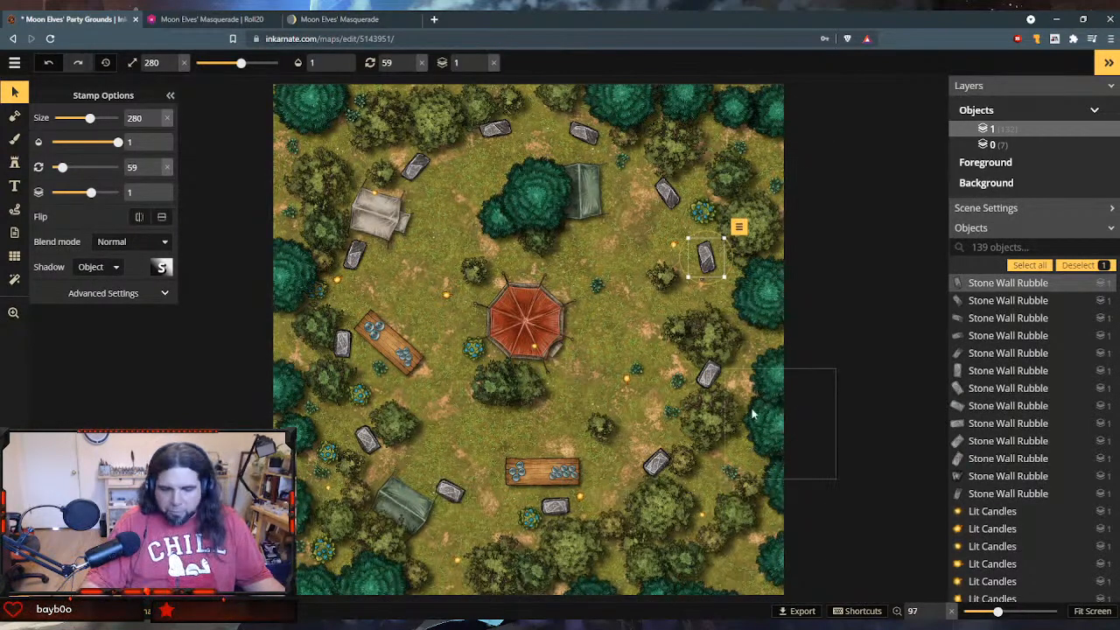
scroll(617, 388, up, 1)
scroll(611, 375, up, 2)
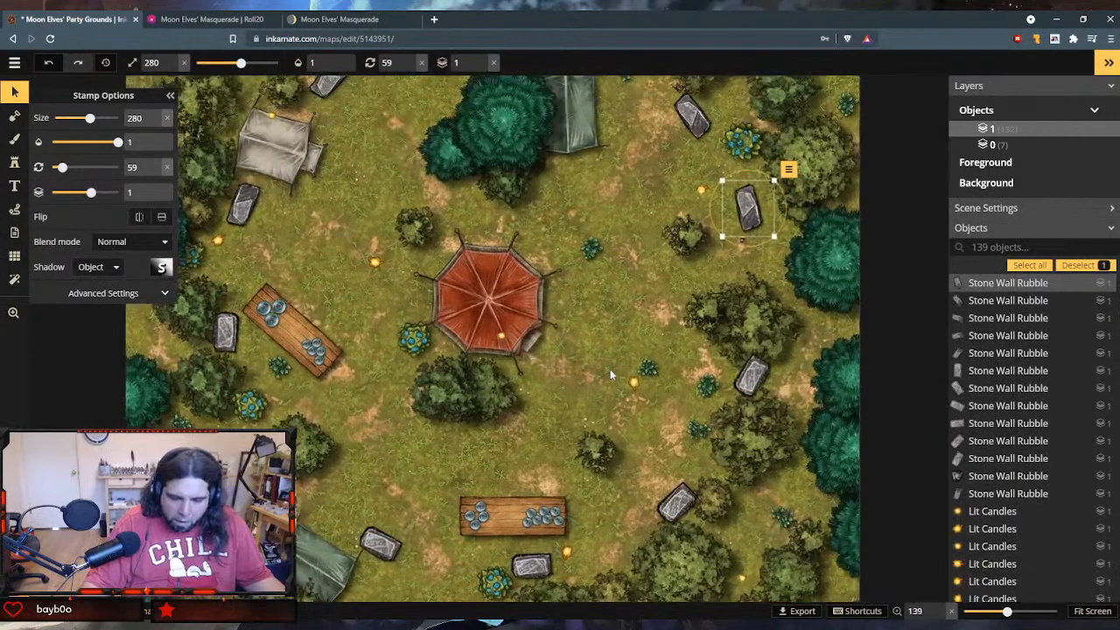
scroll(610, 374, down, 2)
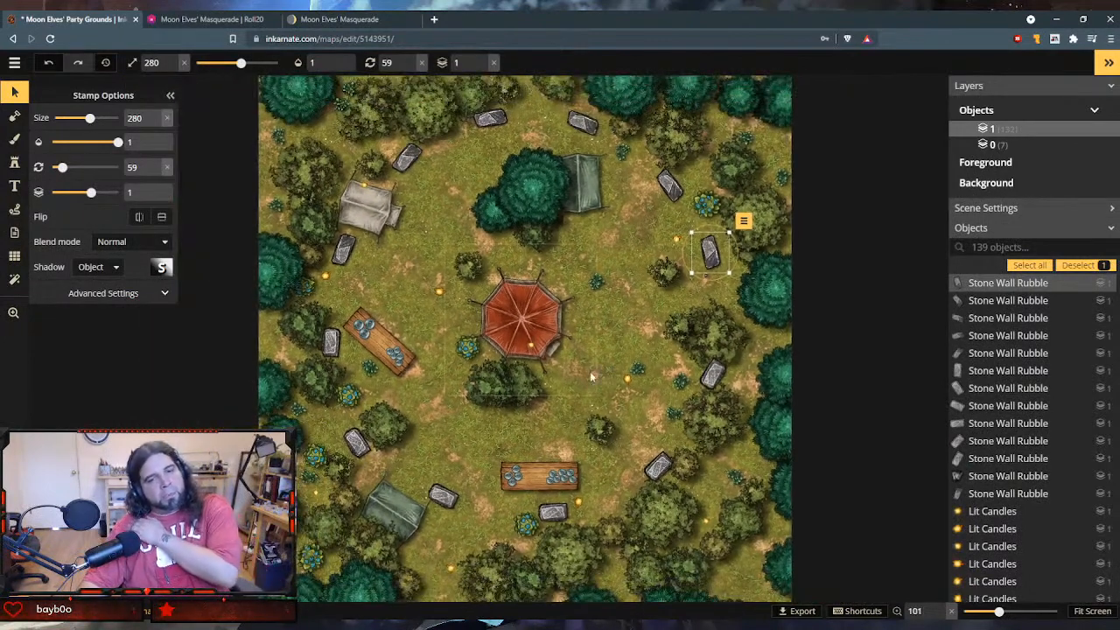
- Consult the Masquerade and Moon Masks text in Notion, and move Roll20's Masquerade handout below Introduction in the Moon Elves' Masquerade folder
click(332, 18)
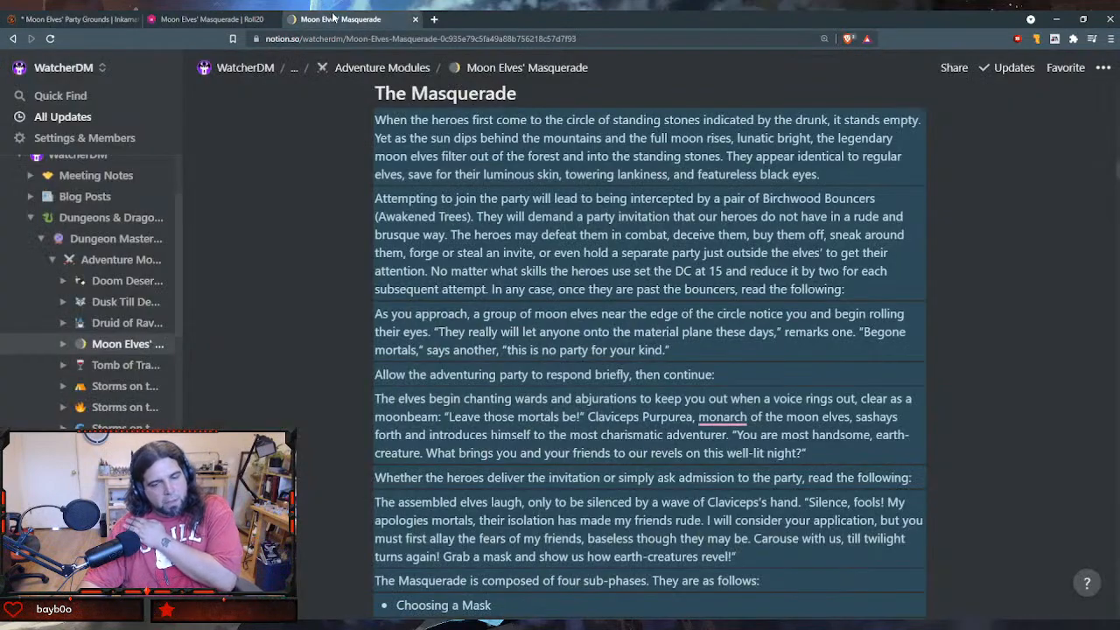
scroll(429, 167, down, 7)
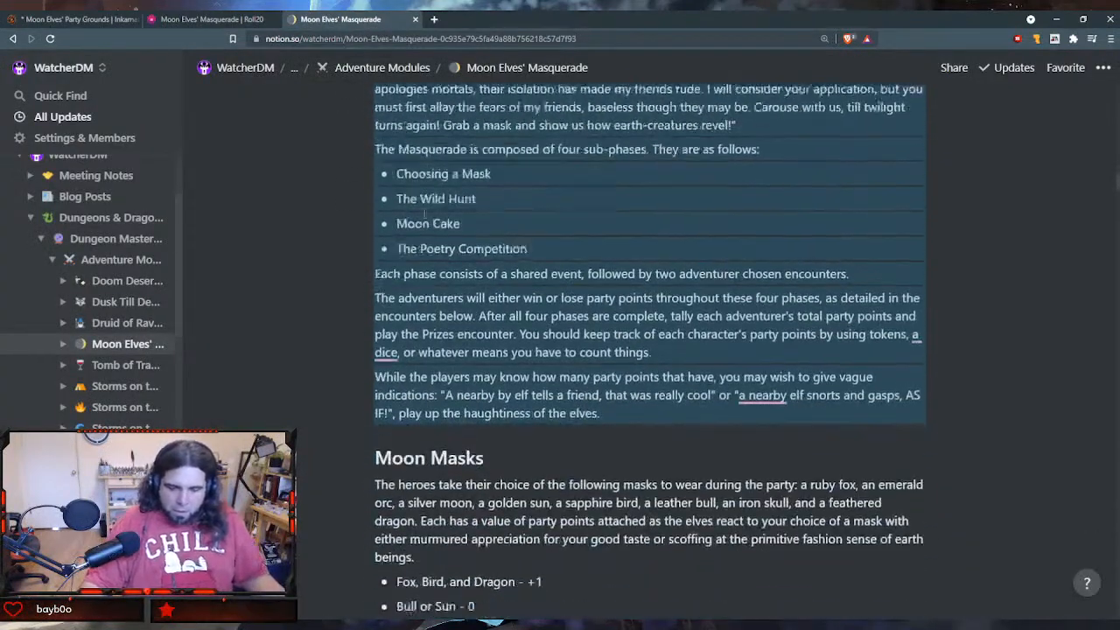
click(209, 18)
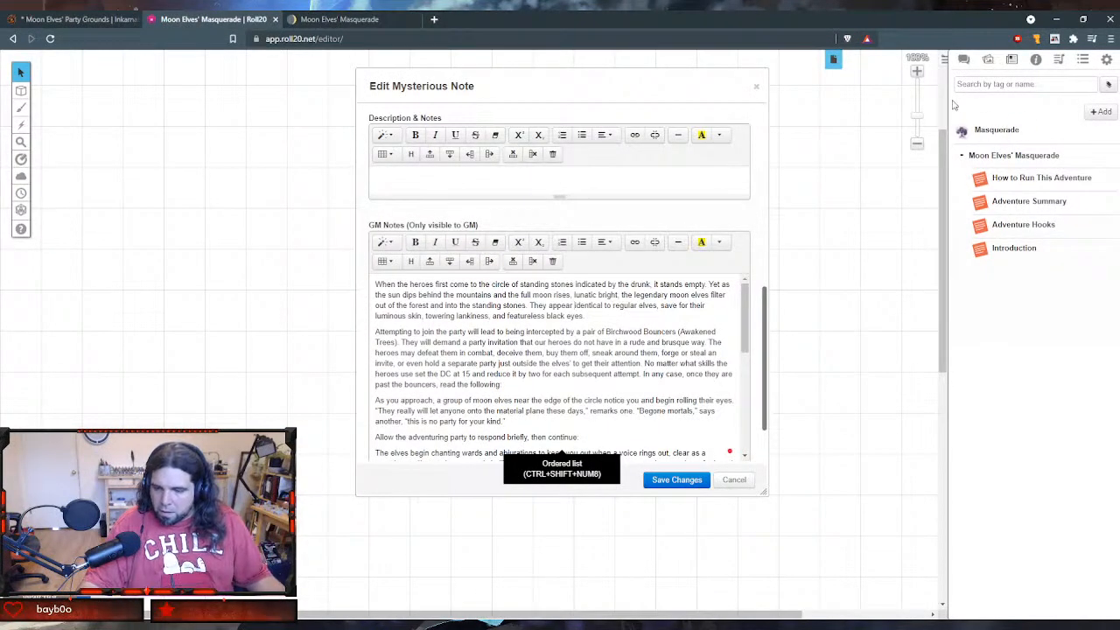
drag(963, 135, 973, 263)
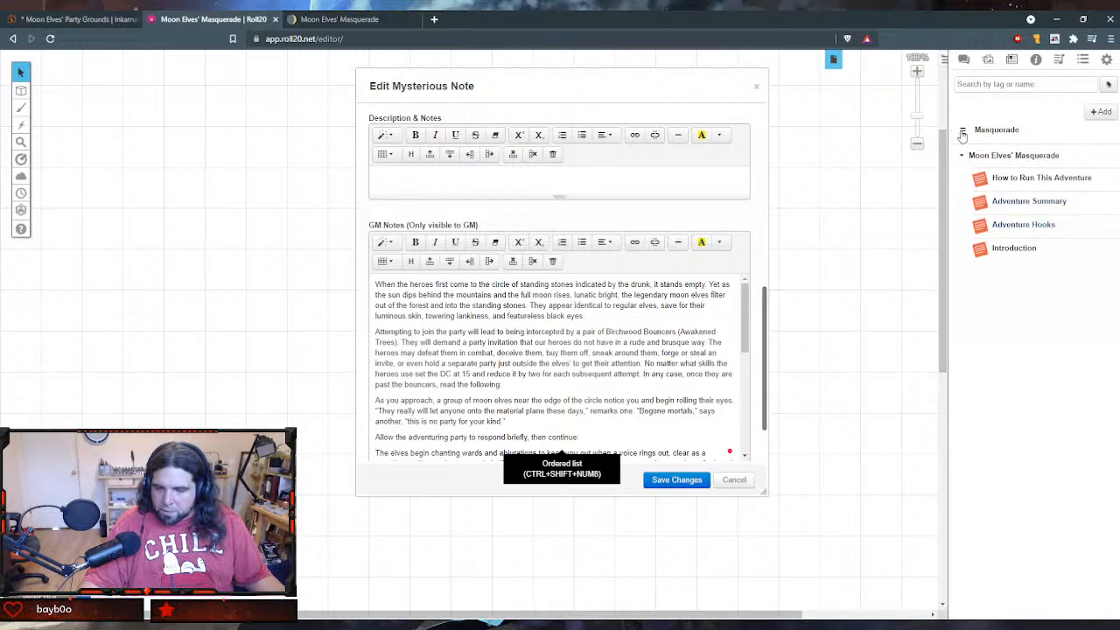
drag(962, 131, 1000, 256)
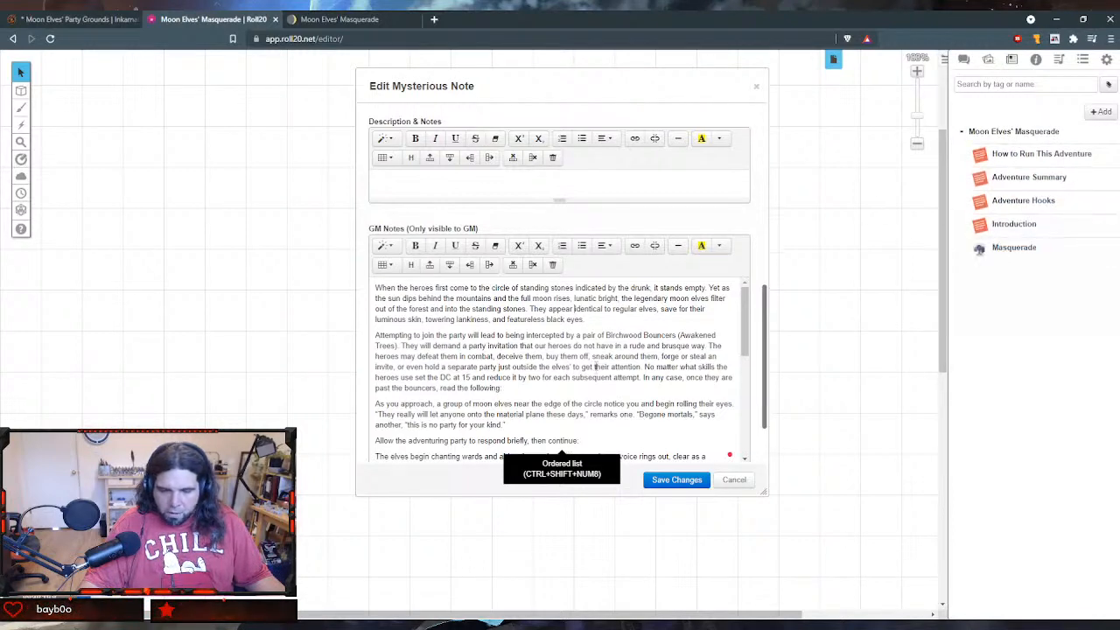
- Preview the Masquerade handout with its masked table illustration, close the preview, and save the handout's edited GM notes
scroll(616, 357, down, 2)
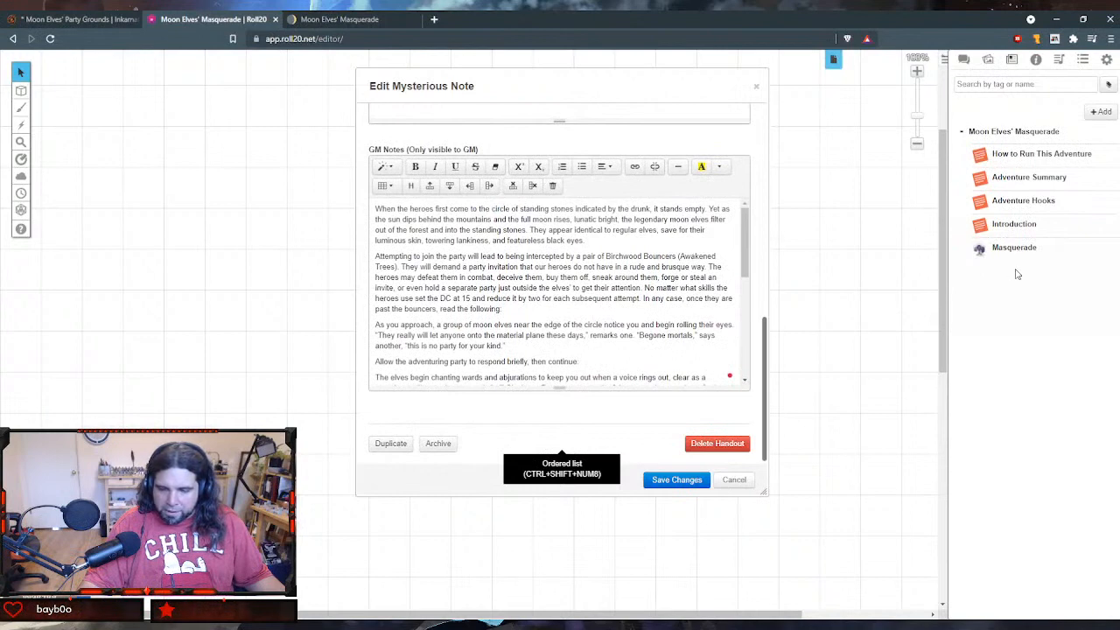
click(1008, 251)
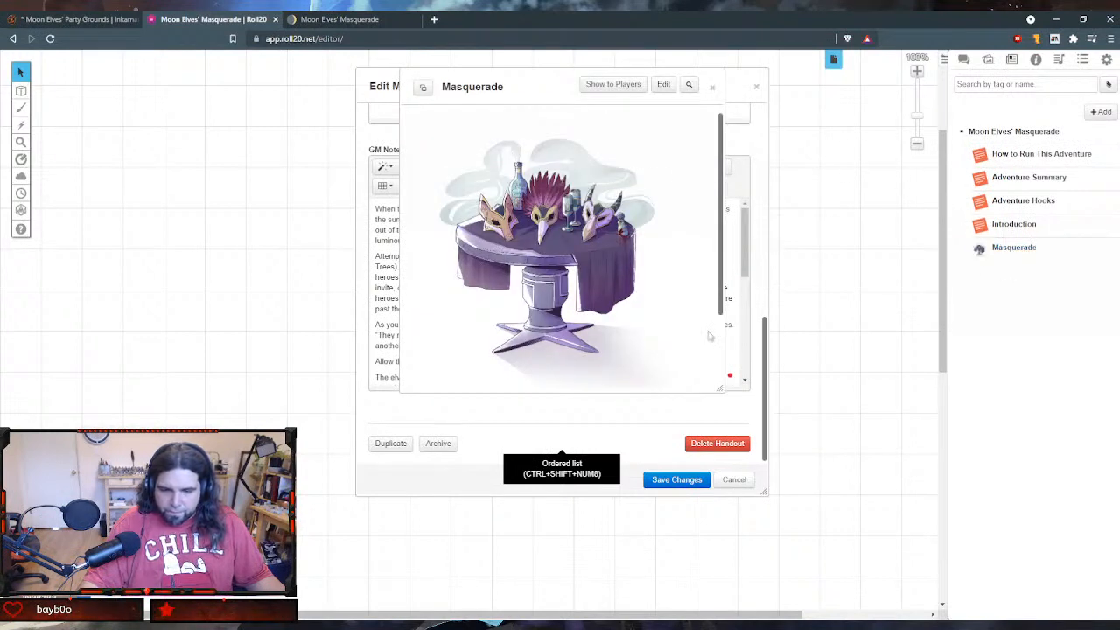
drag(721, 269, 726, 179)
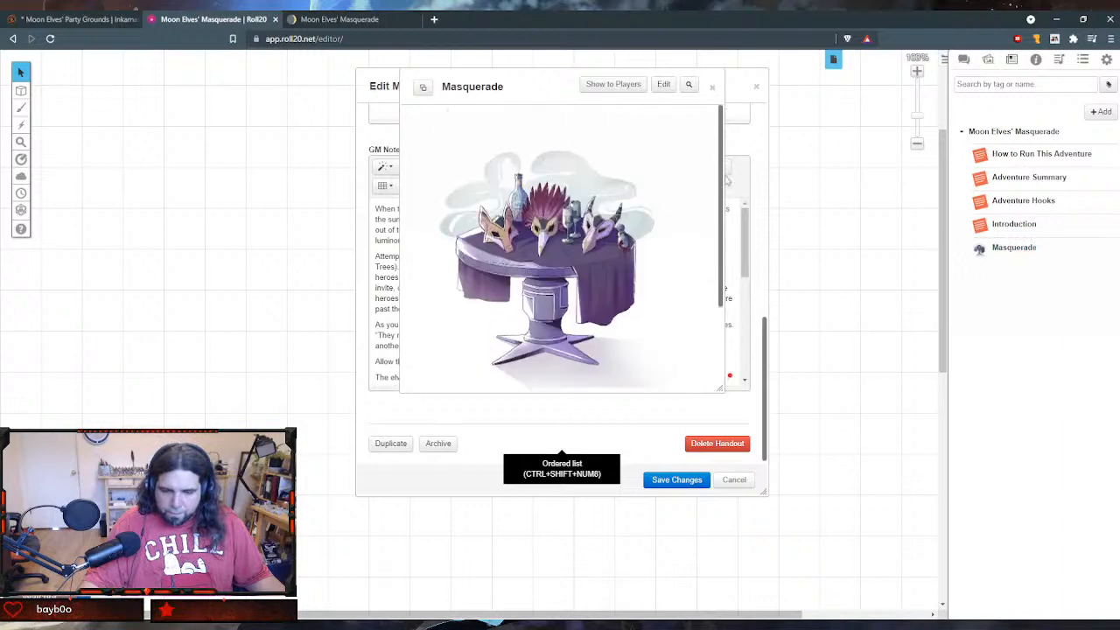
click(712, 86)
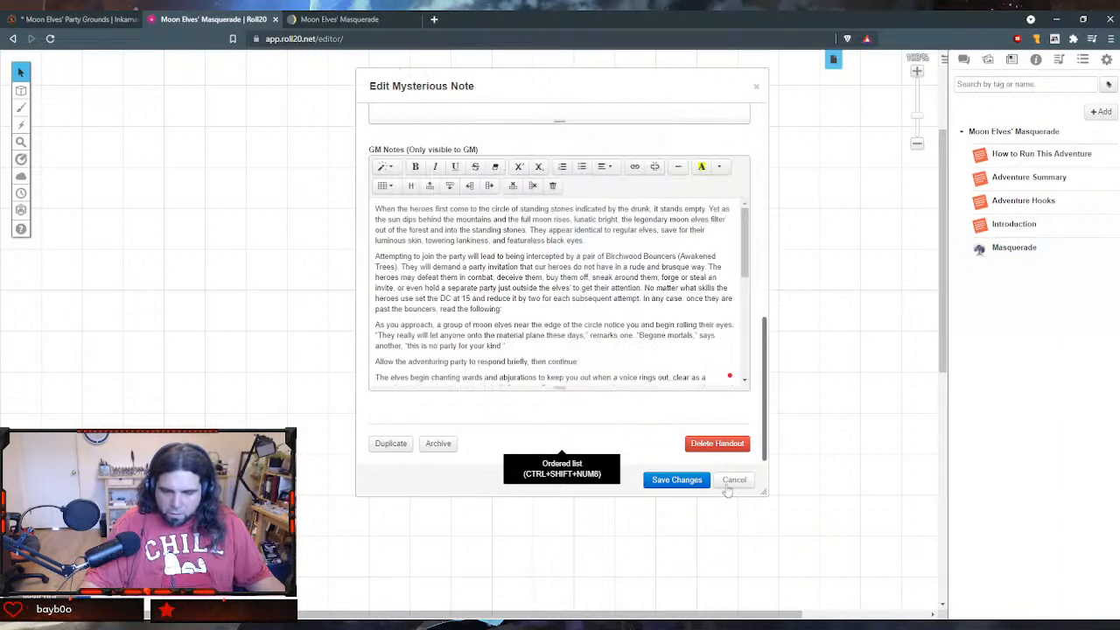
click(676, 480)
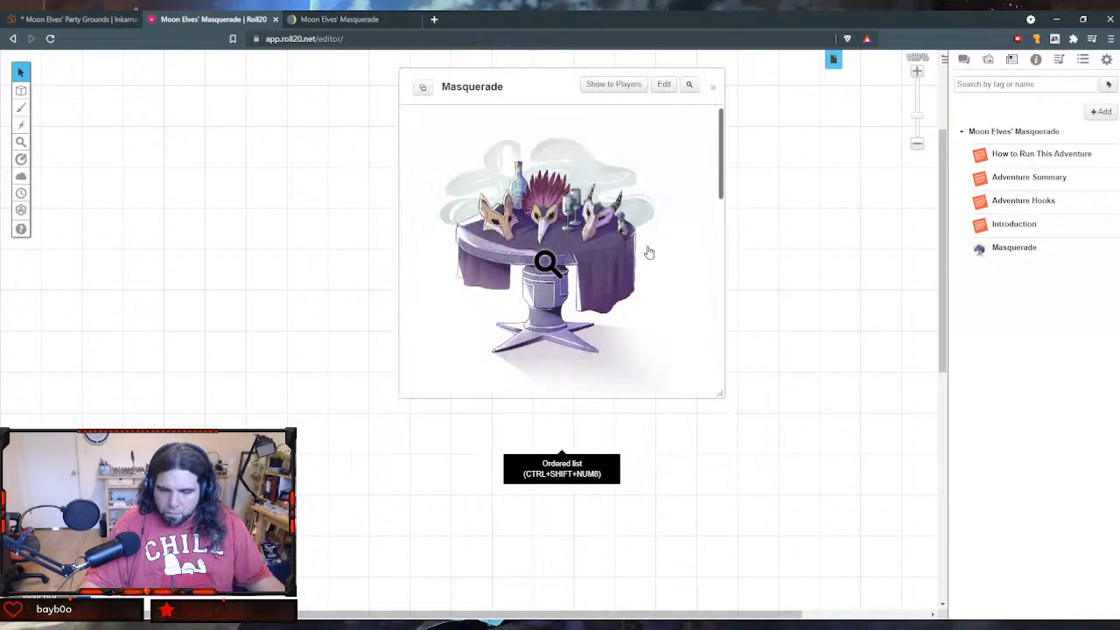
- Enlarge and reposition the saved Masquerade handout's window to review its GM Notes text
scroll(648, 253, down, 10)
drag(721, 391, 926, 584)
drag(736, 76, 478, 67)
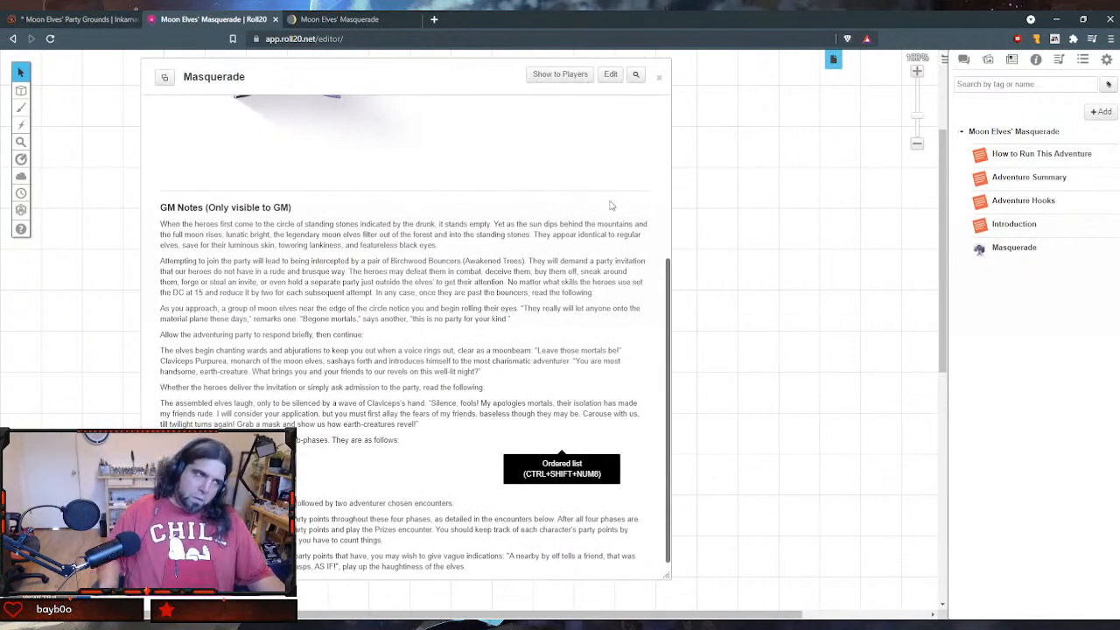
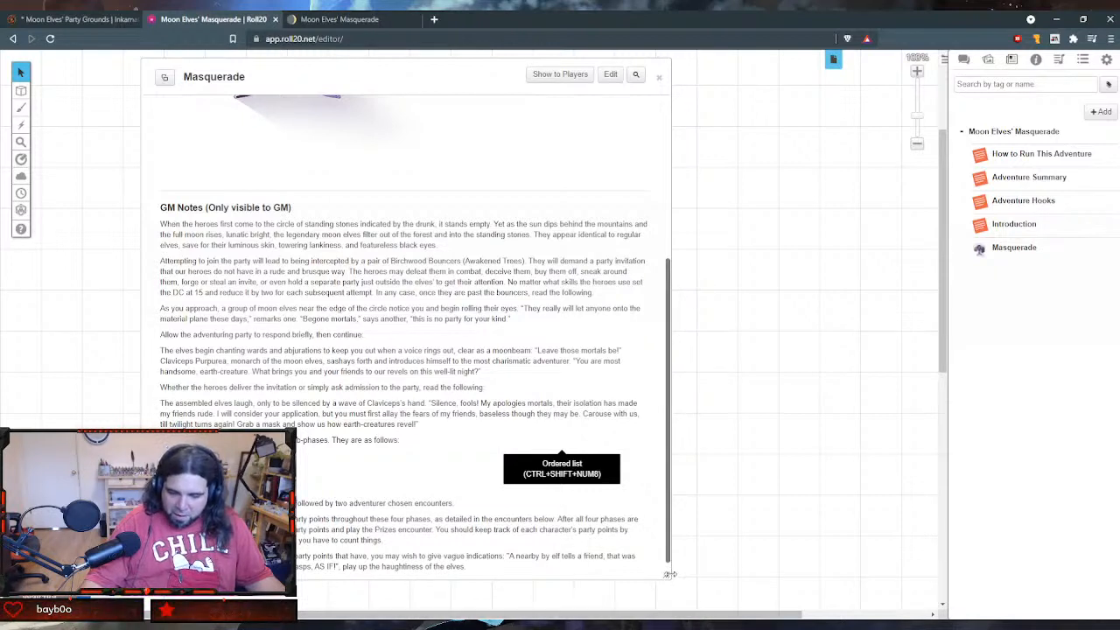
- Widen the Masquerade handout's window, review its masked table illustration above the GM notes, and close the handout
drag(670, 574, 733, 581)
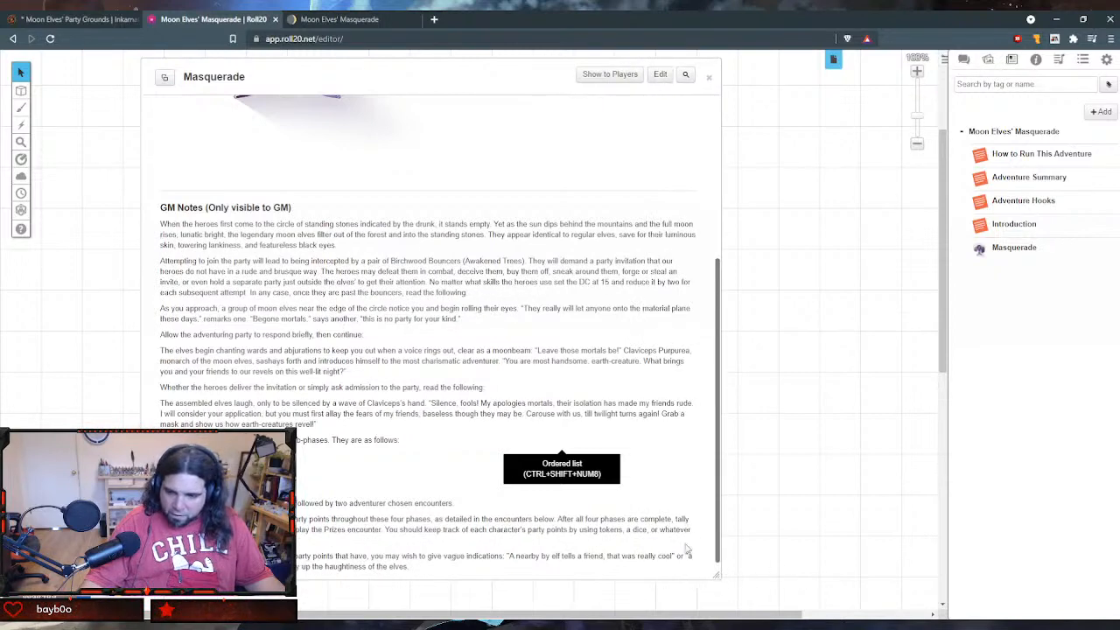
scroll(542, 369, up, 3)
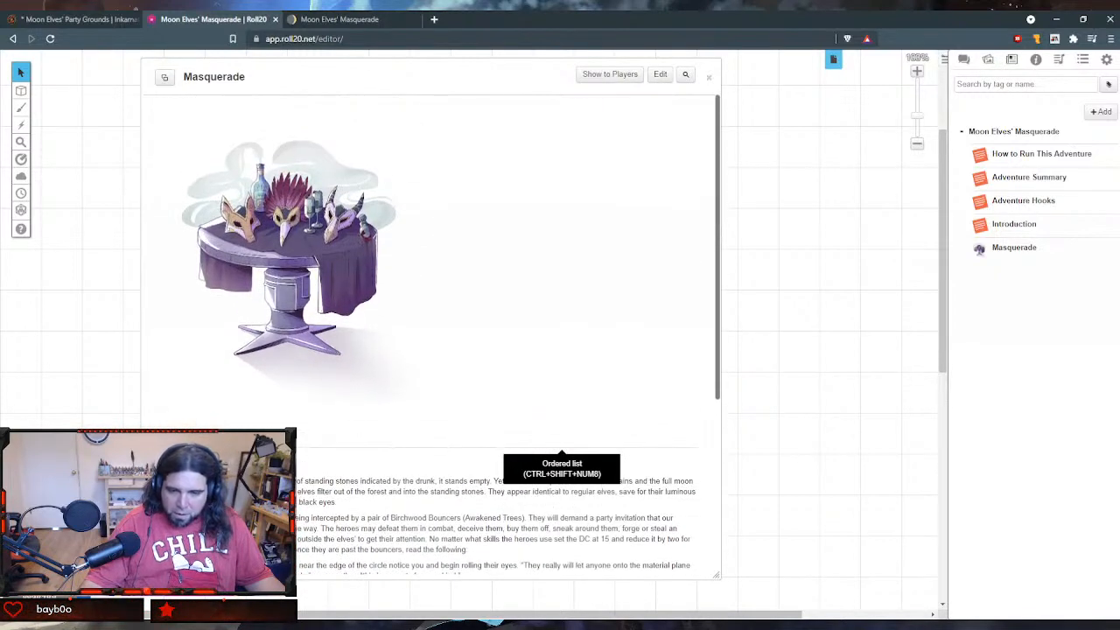
click(710, 79)
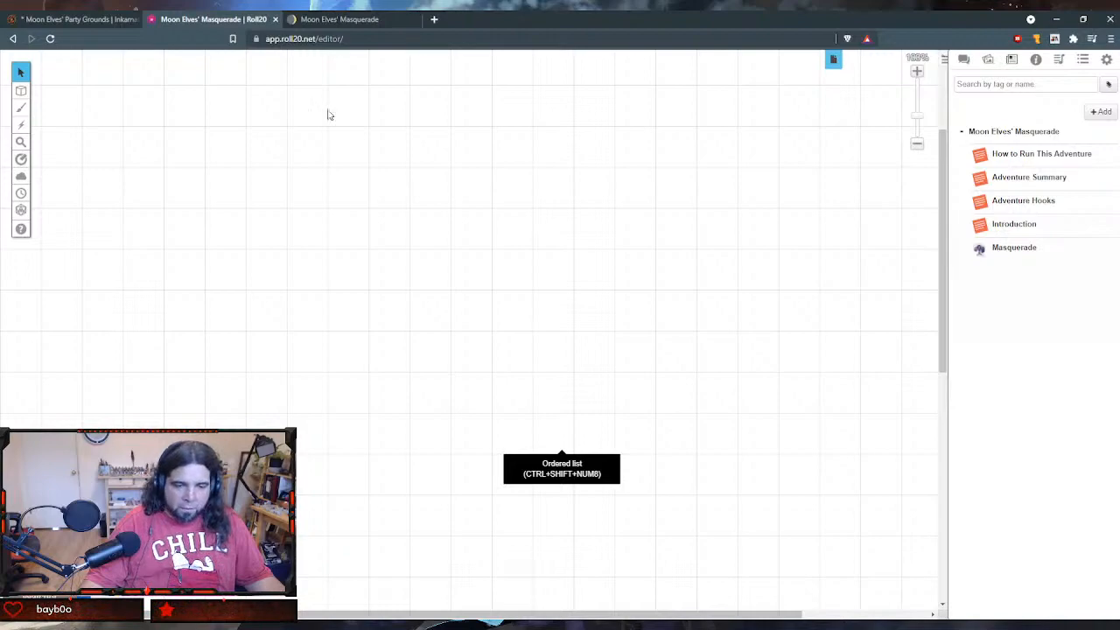
- Switch to Notion, expand the Moon Elves' Masquerade subpages, and open the untitled subpage holding the d6 winner table
click(343, 18)
scroll(461, 248, down, 2)
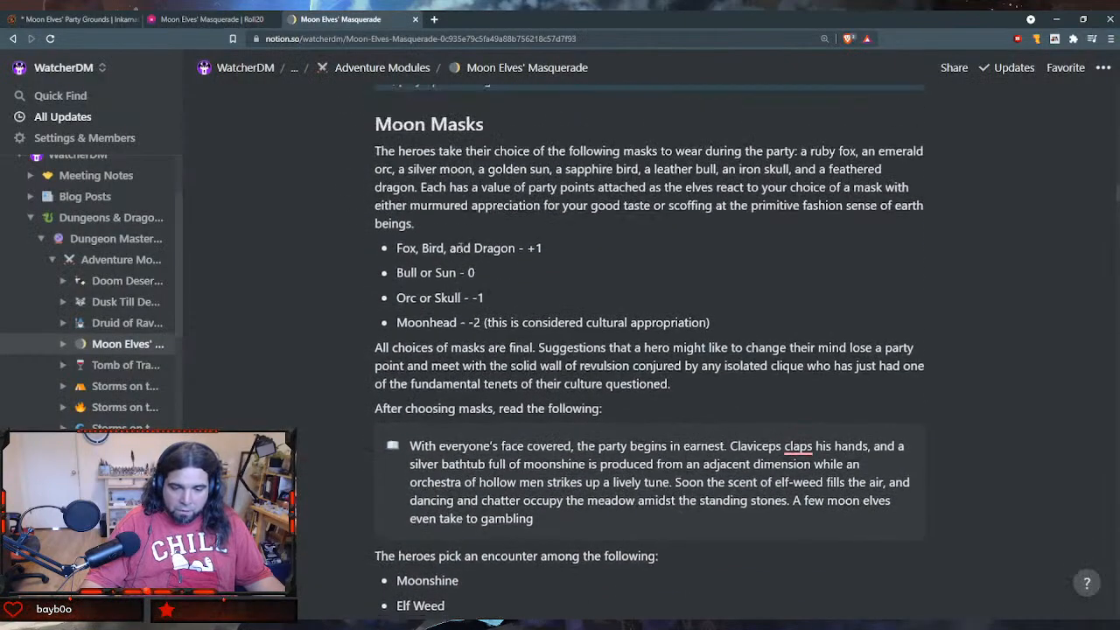
scroll(461, 248, up, 1)
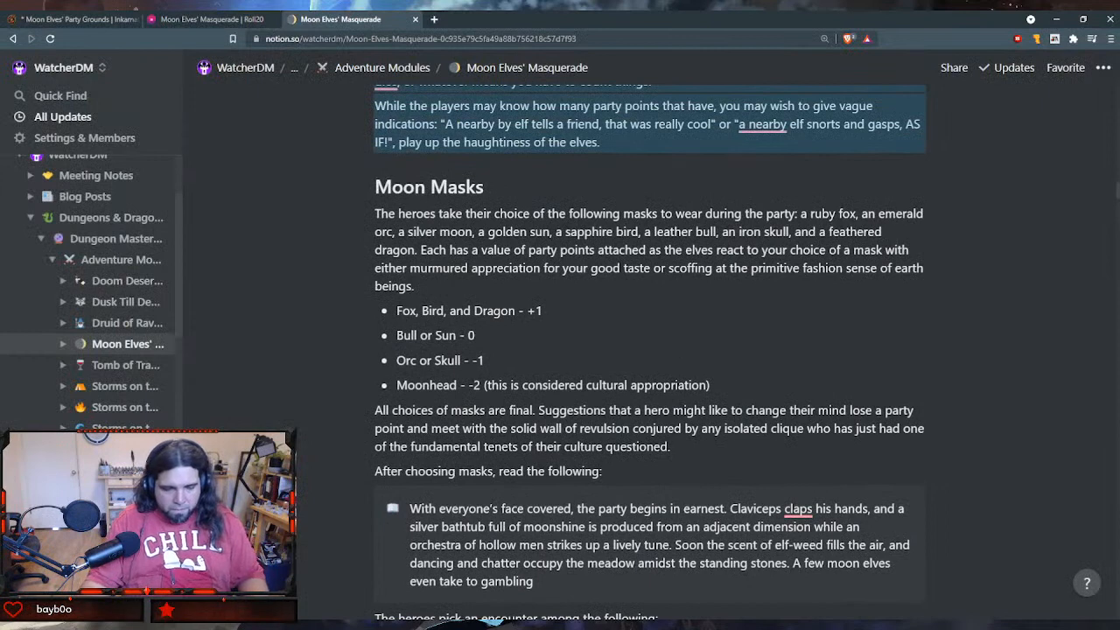
click(65, 345)
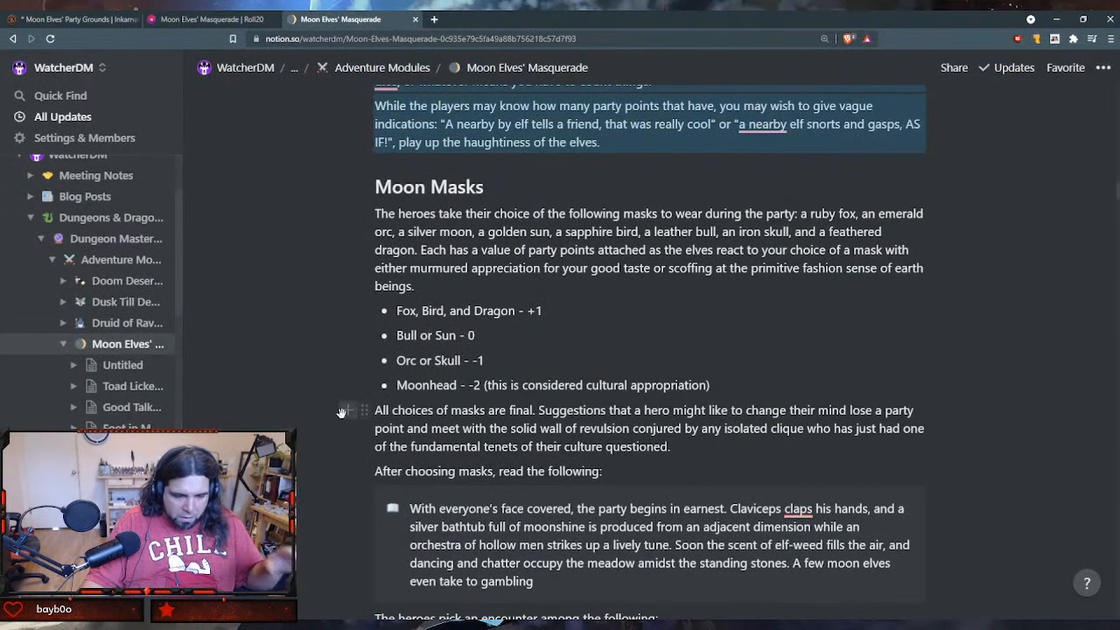
scroll(247, 350, up, 15)
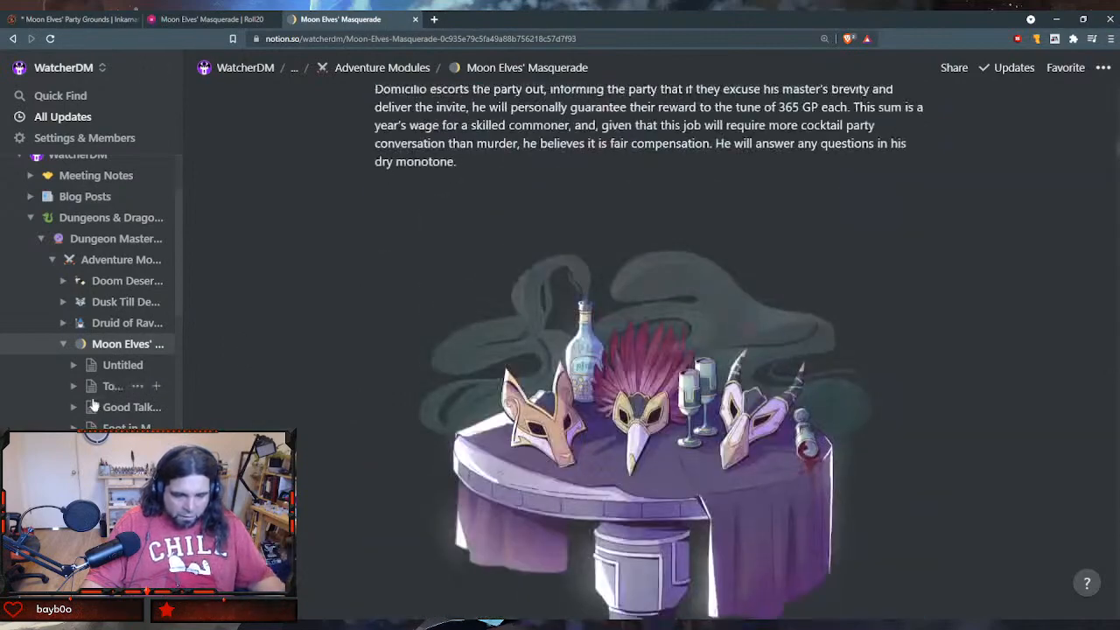
click(110, 366)
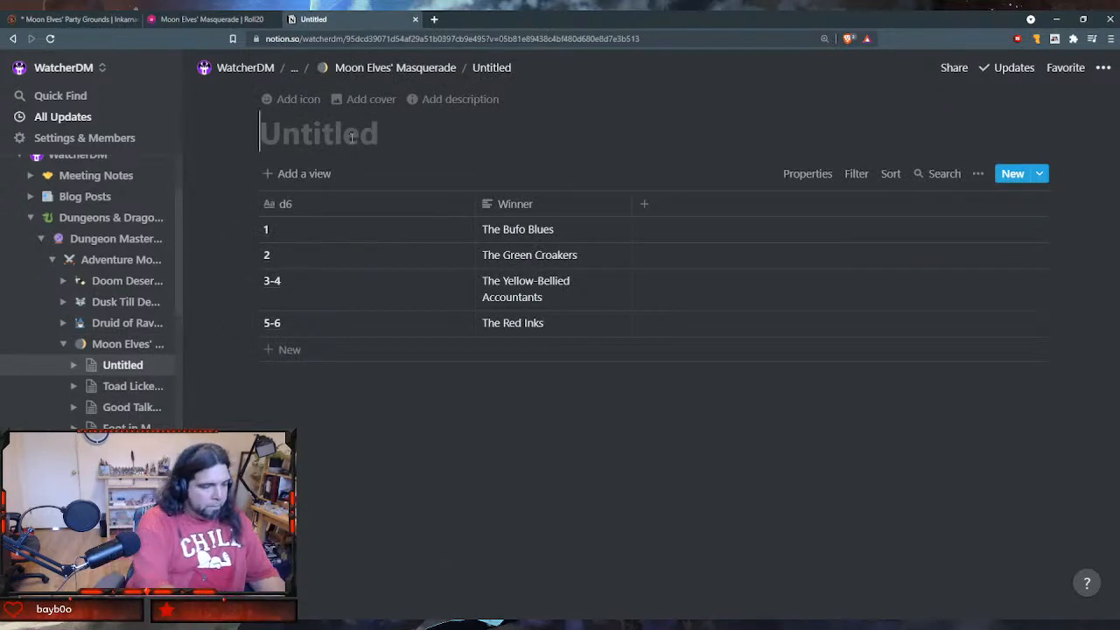
- Title the d6 winner table page "Civilized Toads Race"
text(C)
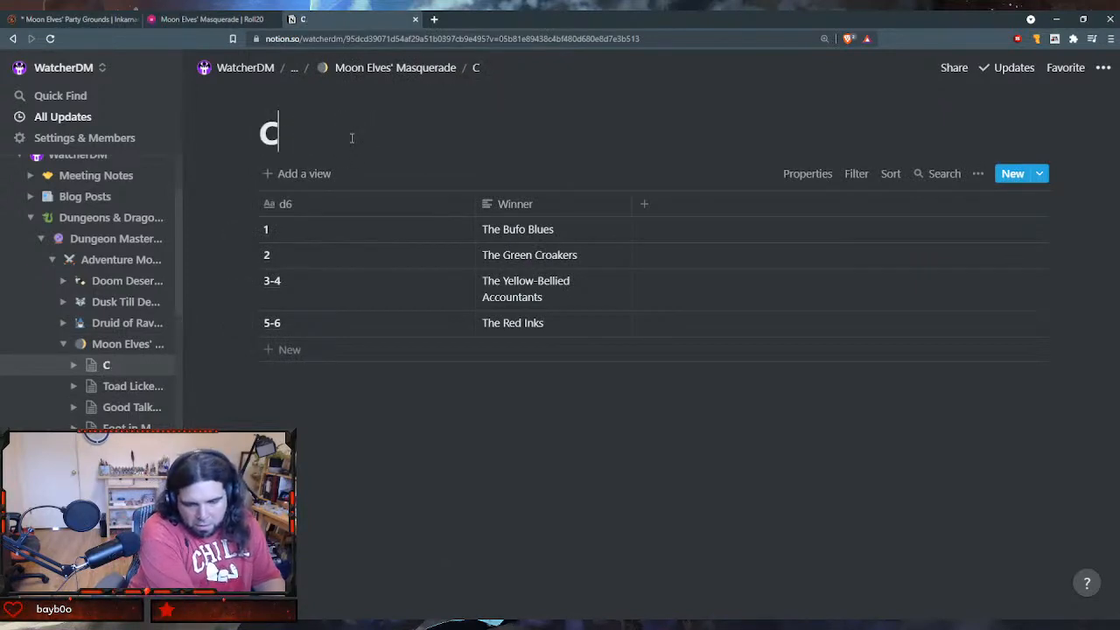
text(i)
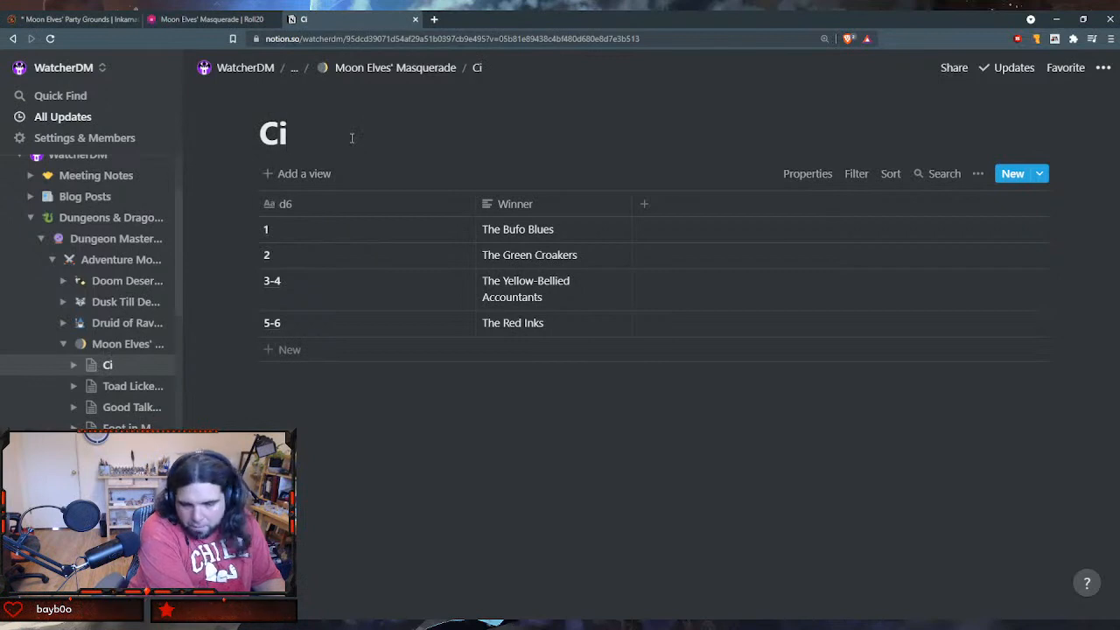
text(vilization)
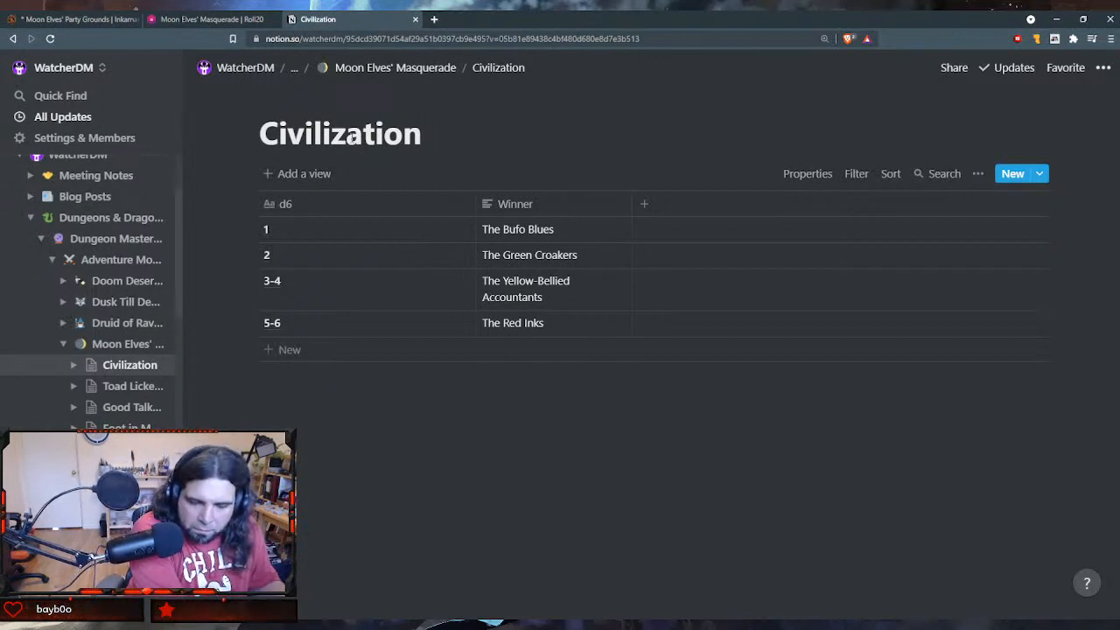
key(BackSpace)
key(BackSpace)
key(BackSpace)
text(ed)
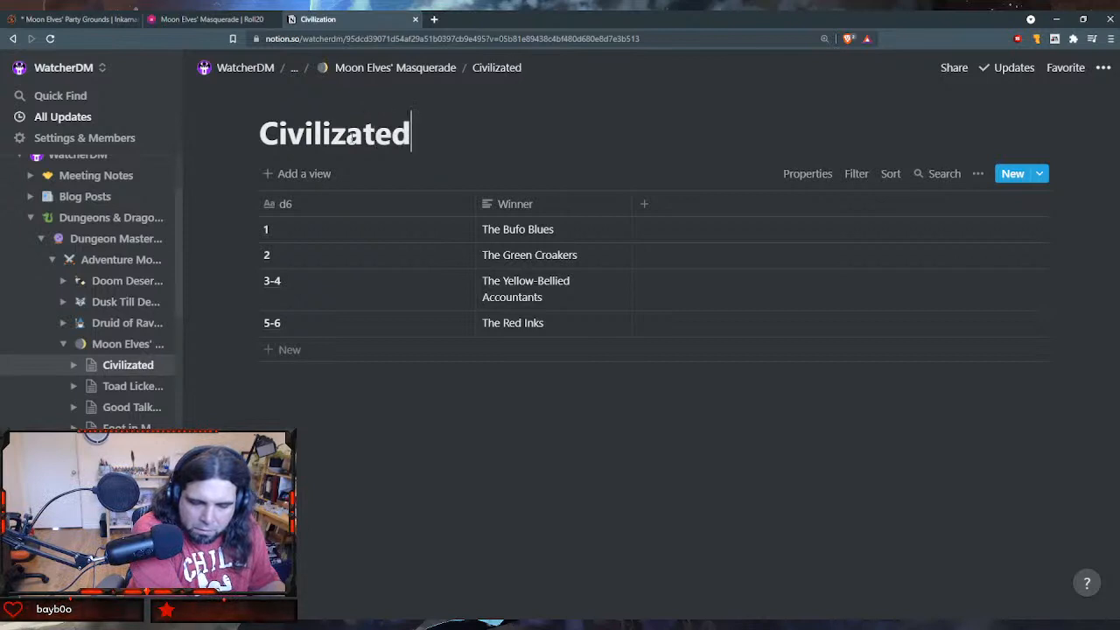
key(BackSpace)
key(BackSpace)
key(BackSpace)
key(BackSpace)
text(ed T)
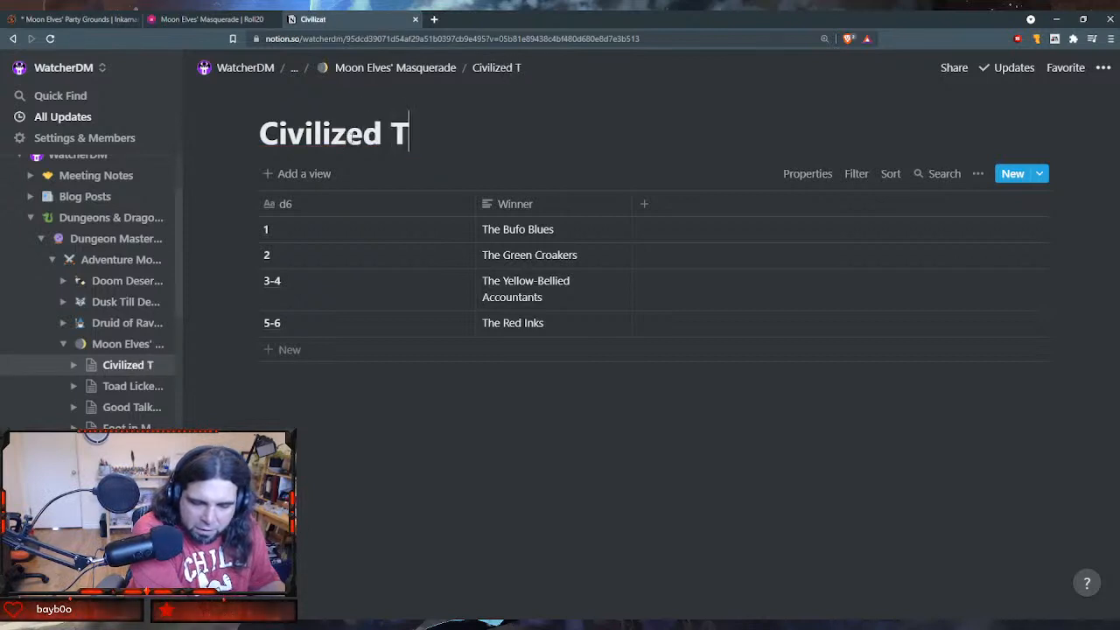
text(oads Race)
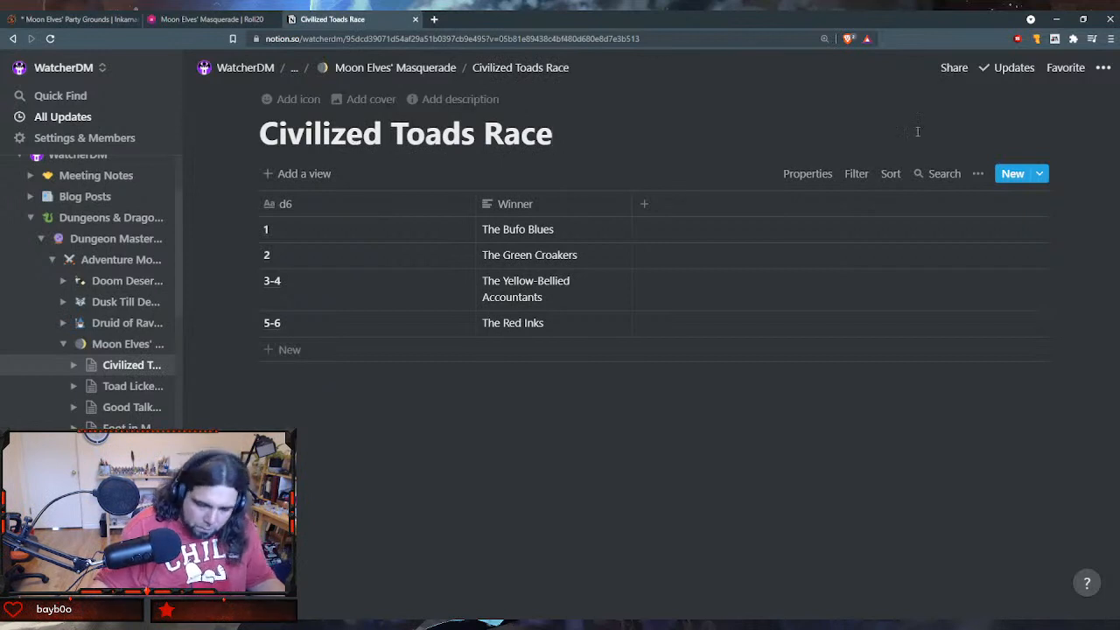
- Return to the Moon Elves' Masquerade page and read through its sections from Adventure Summary down to the Masquerade sub-phases and Moon Masks
click(411, 72)
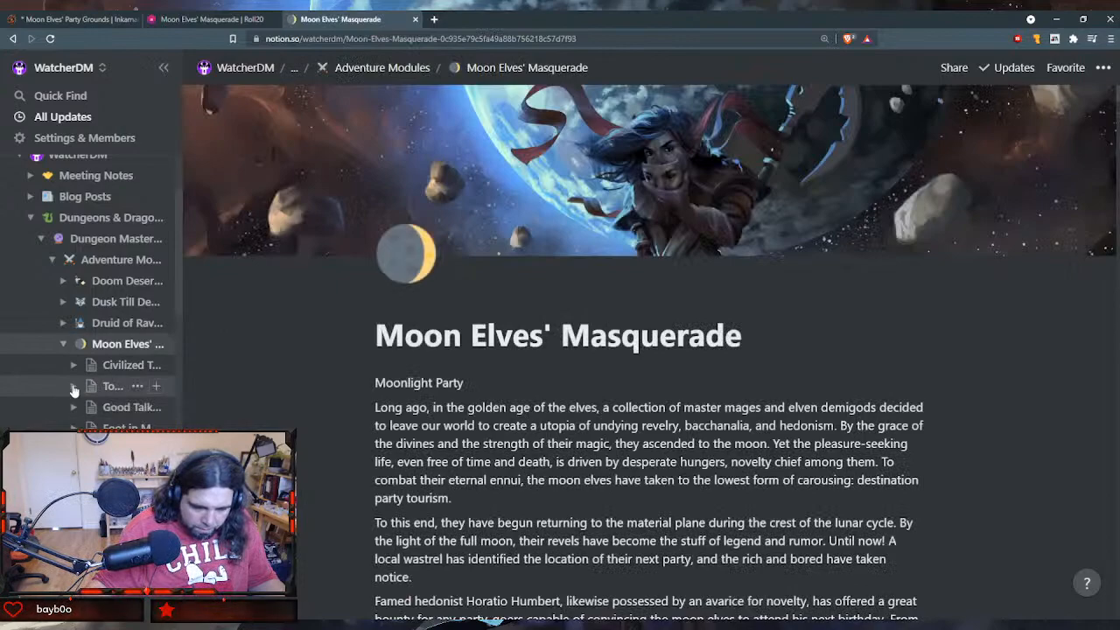
scroll(488, 398, down, 6)
scroll(488, 398, down, 1)
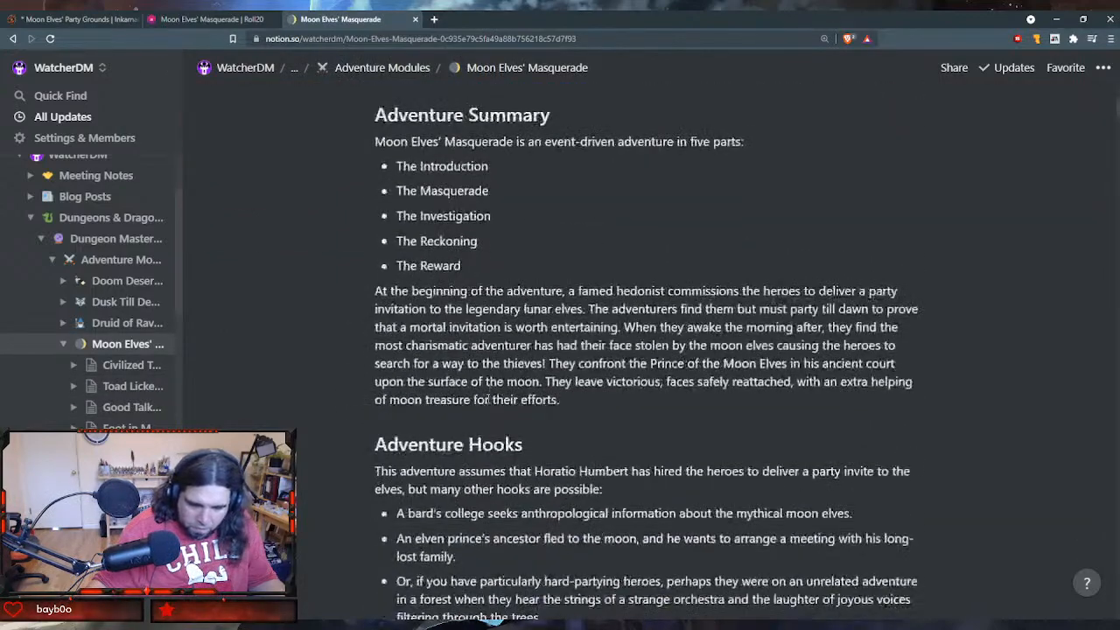
scroll(488, 399, down, 3)
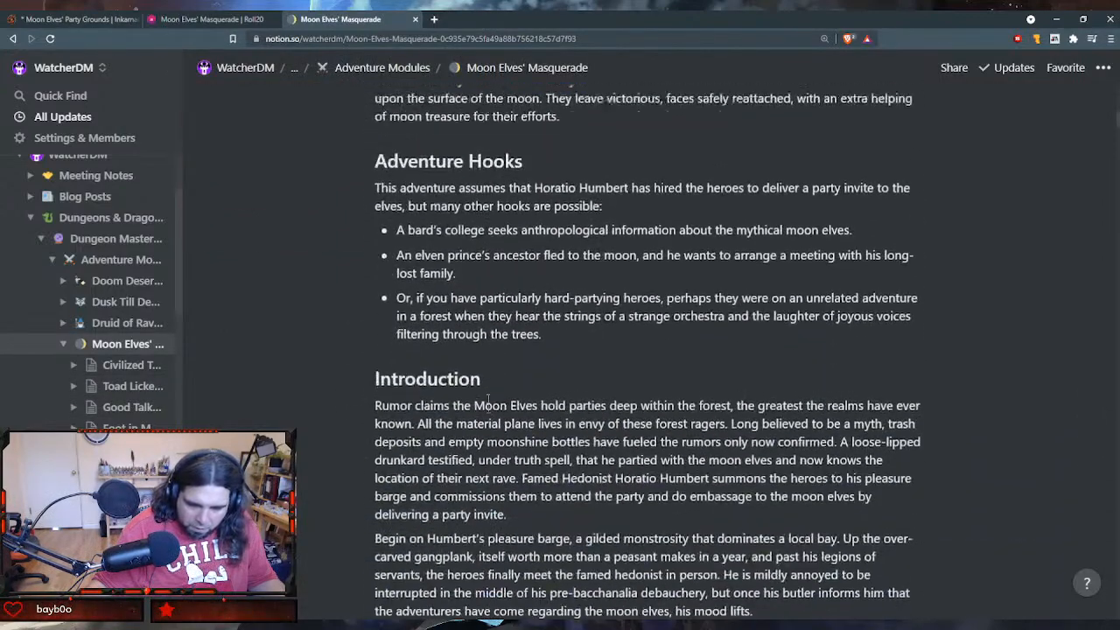
scroll(481, 376, up, 5)
scroll(478, 366, up, 4)
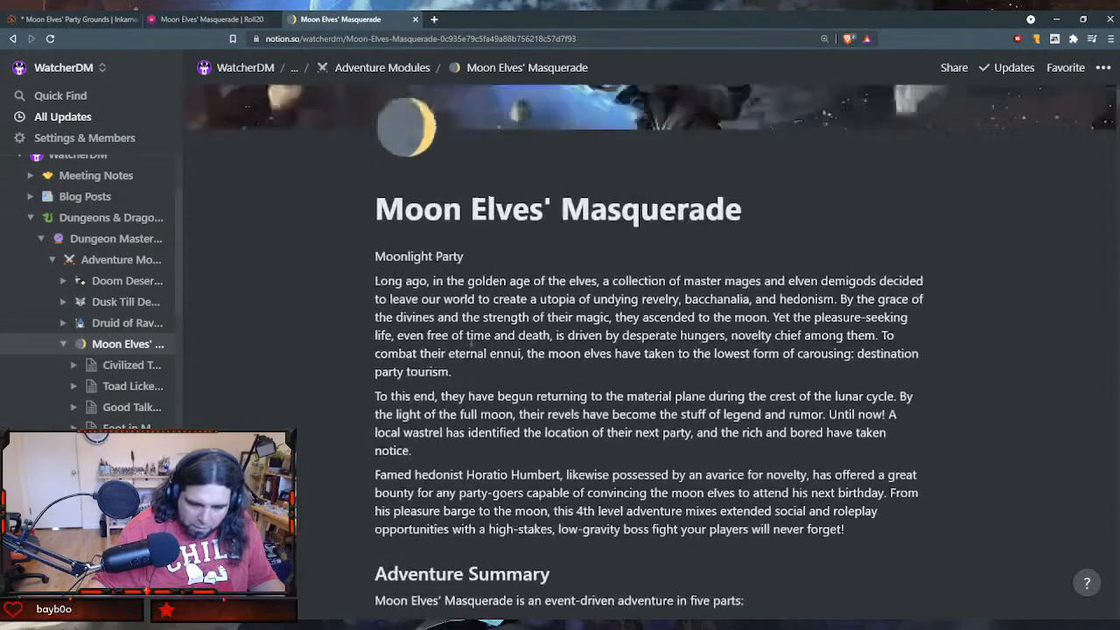
scroll(472, 345, down, 1)
scroll(481, 339, down, 8)
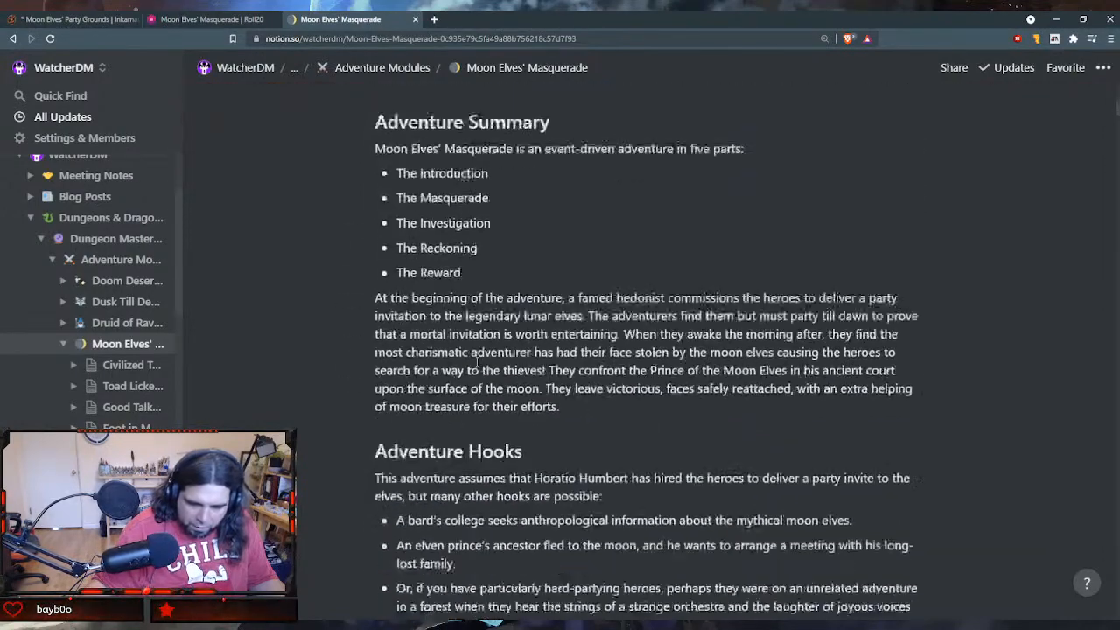
scroll(565, 468, down, 9)
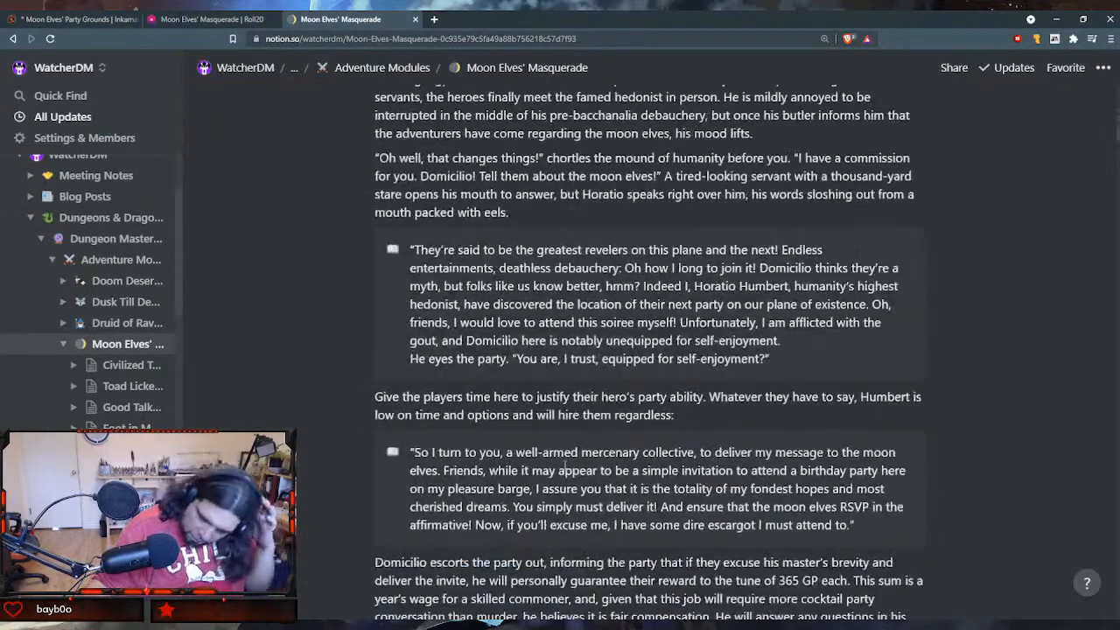
scroll(565, 471, down, 10)
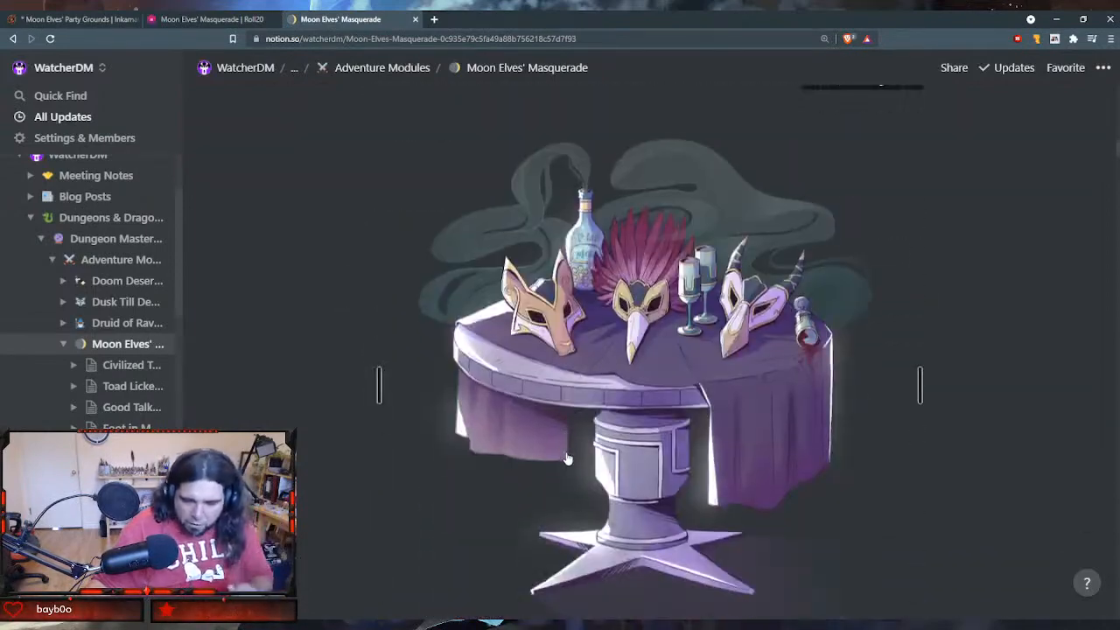
scroll(568, 451, down, 1)
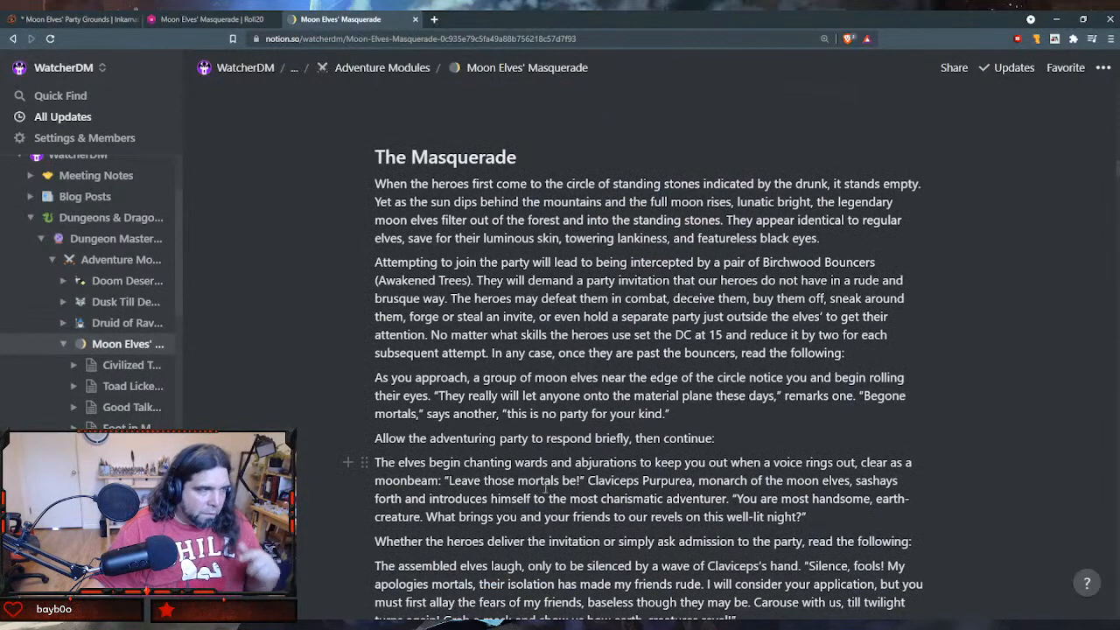
scroll(538, 497, down, 7)
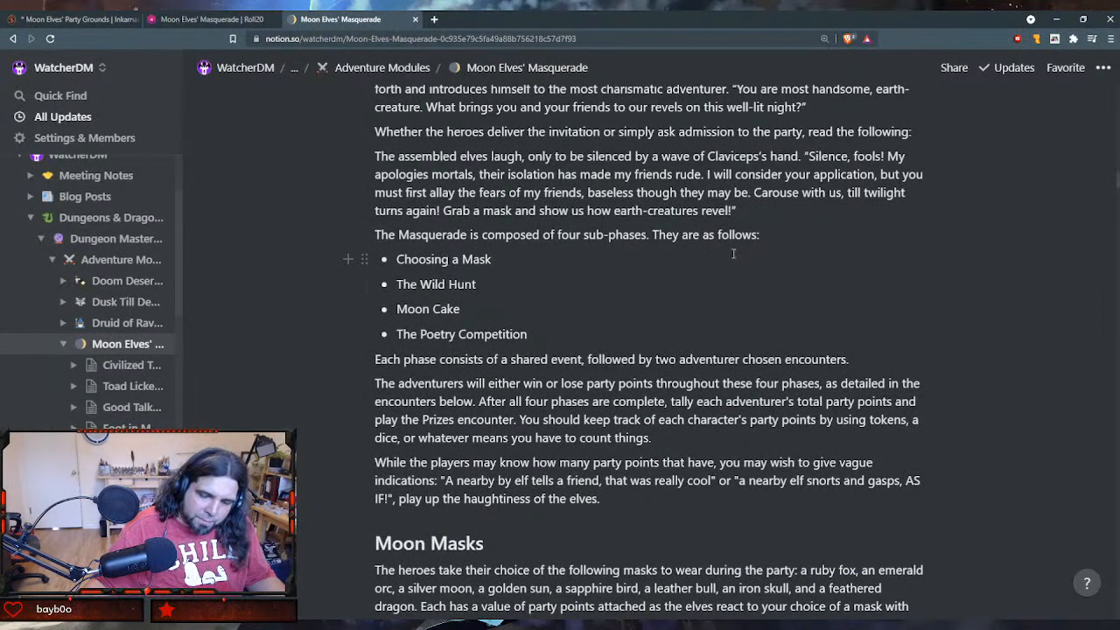
scroll(497, 266, down, 1)
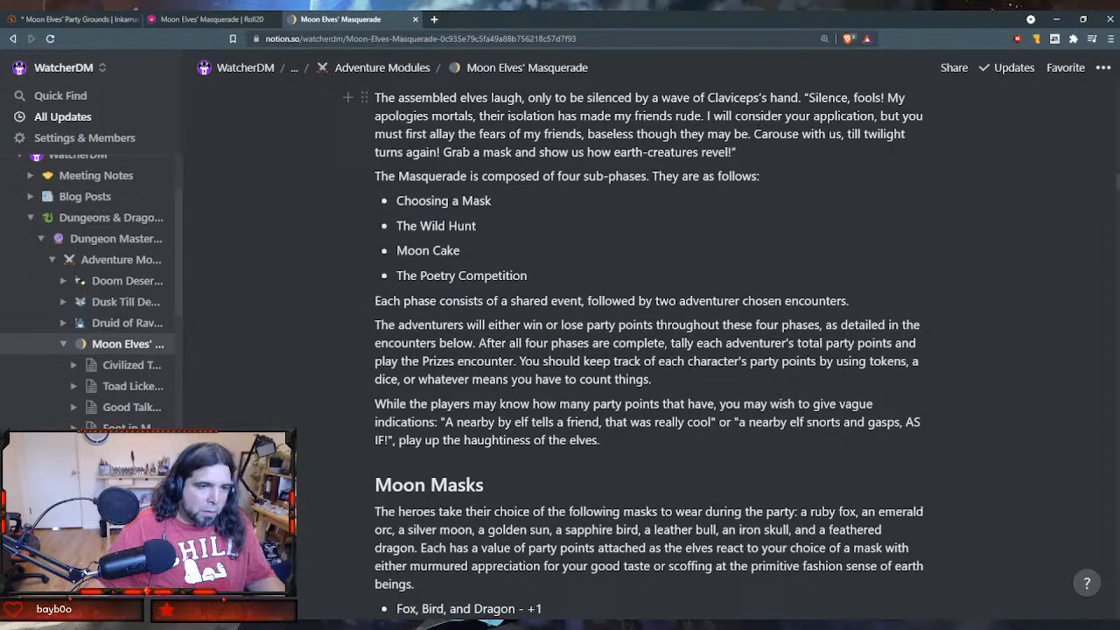
- Switch to Roll20, create a Masquerade folder, and nest it below Introduction in Moon Elves' Masquerade with the Masquerade handout inside
click(199, 18)
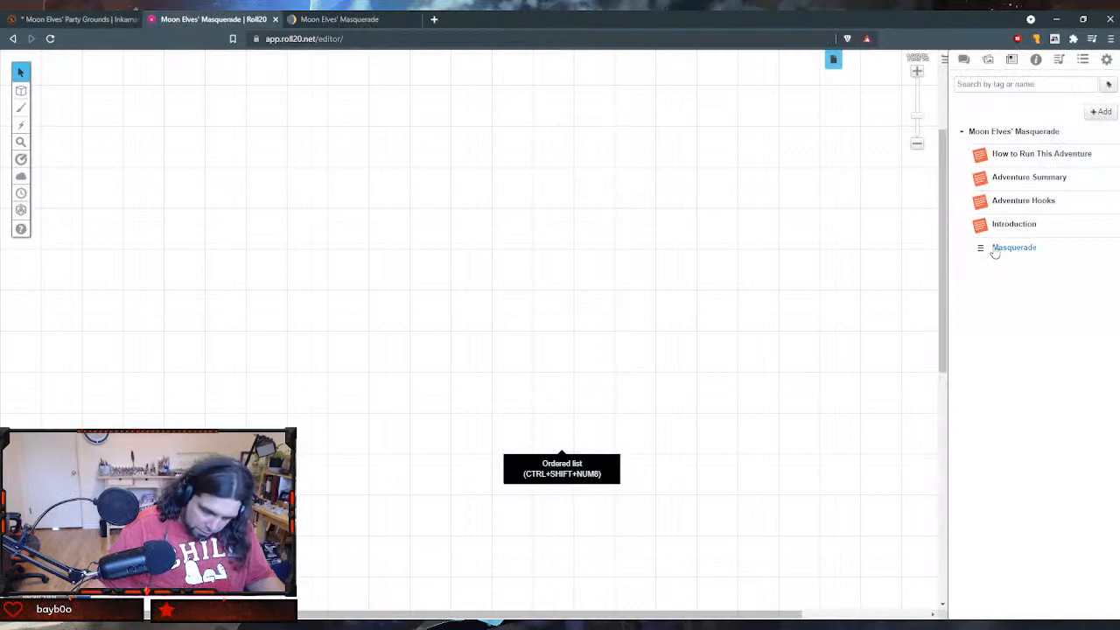
click(1101, 112)
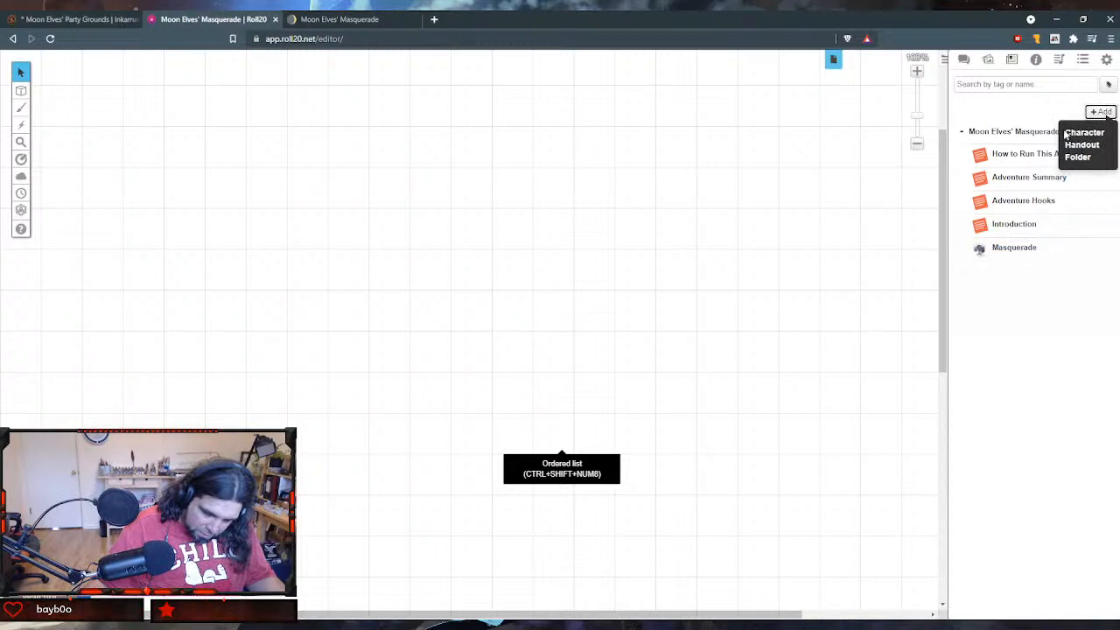
click(1077, 157)
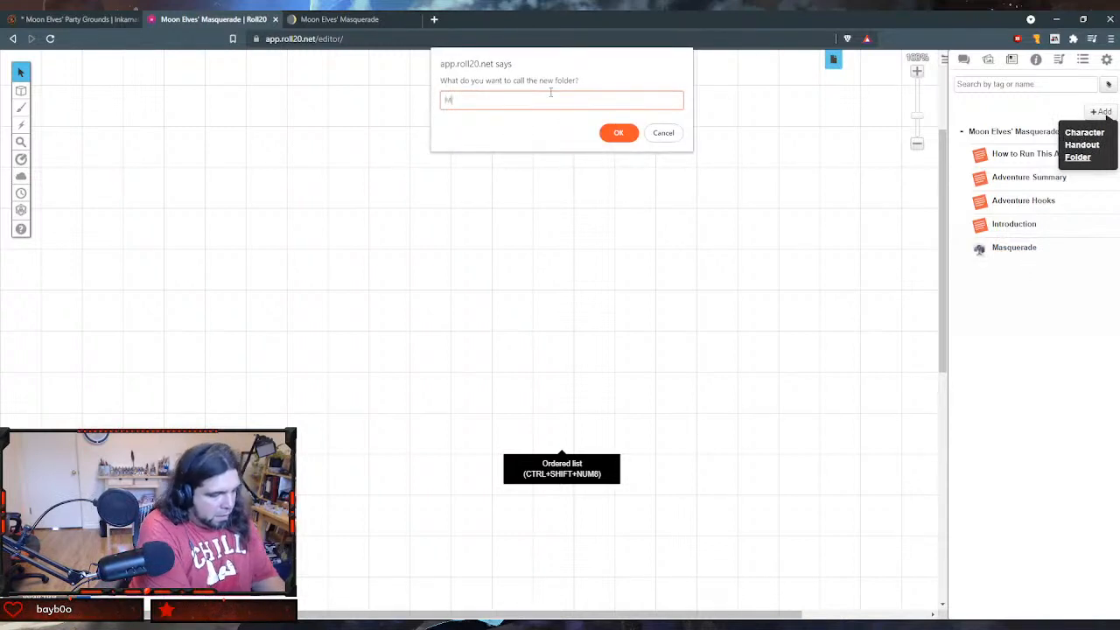
text(Masquerade)
key(Return)
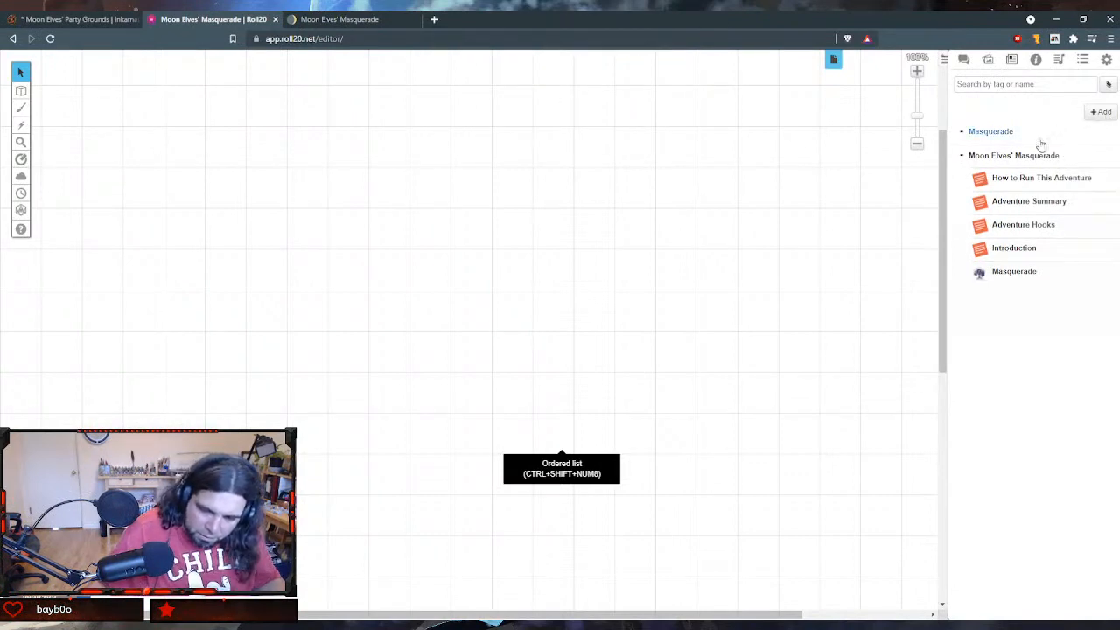
drag(963, 138, 1016, 272)
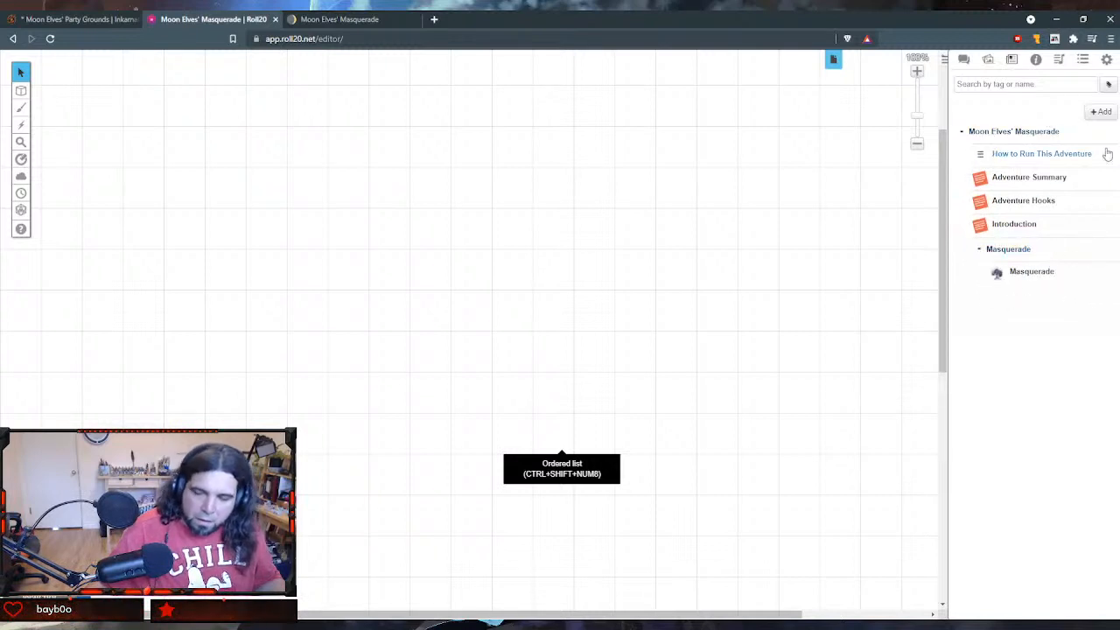
- Create a new handout in the journal and name it "Moon Masks"
click(1100, 113)
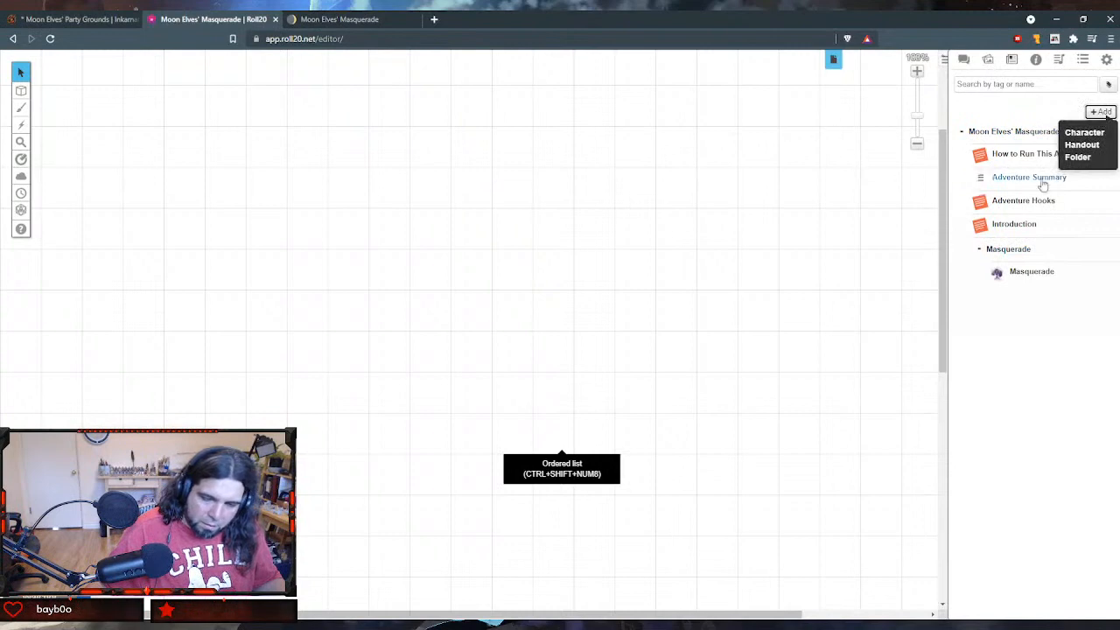
click(1081, 145)
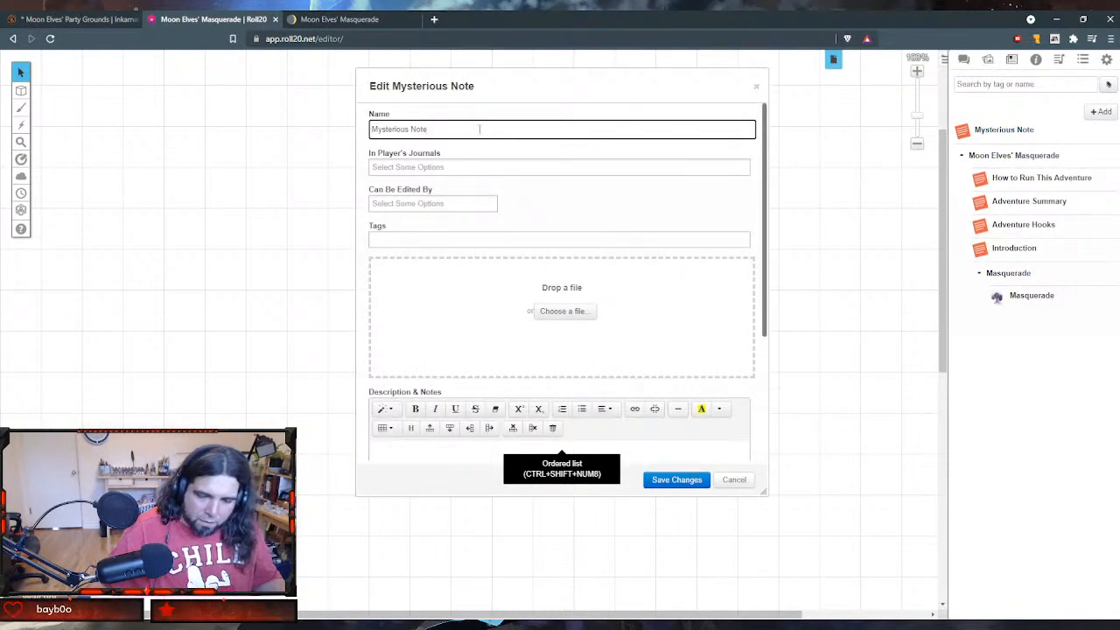
drag(479, 128, 295, 137)
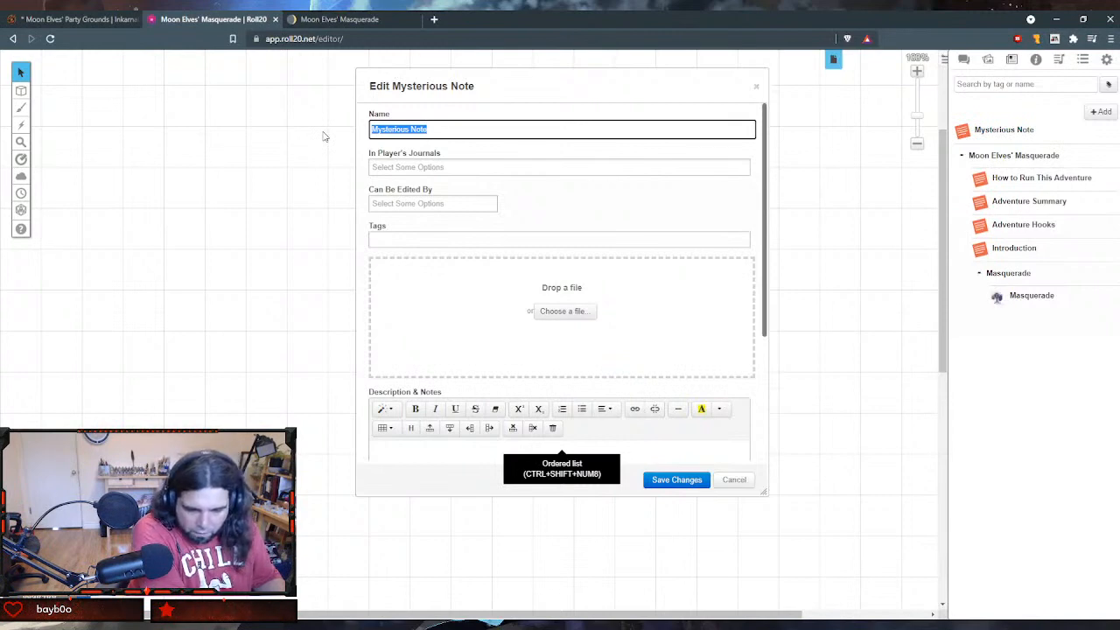
text(Moon Masks)
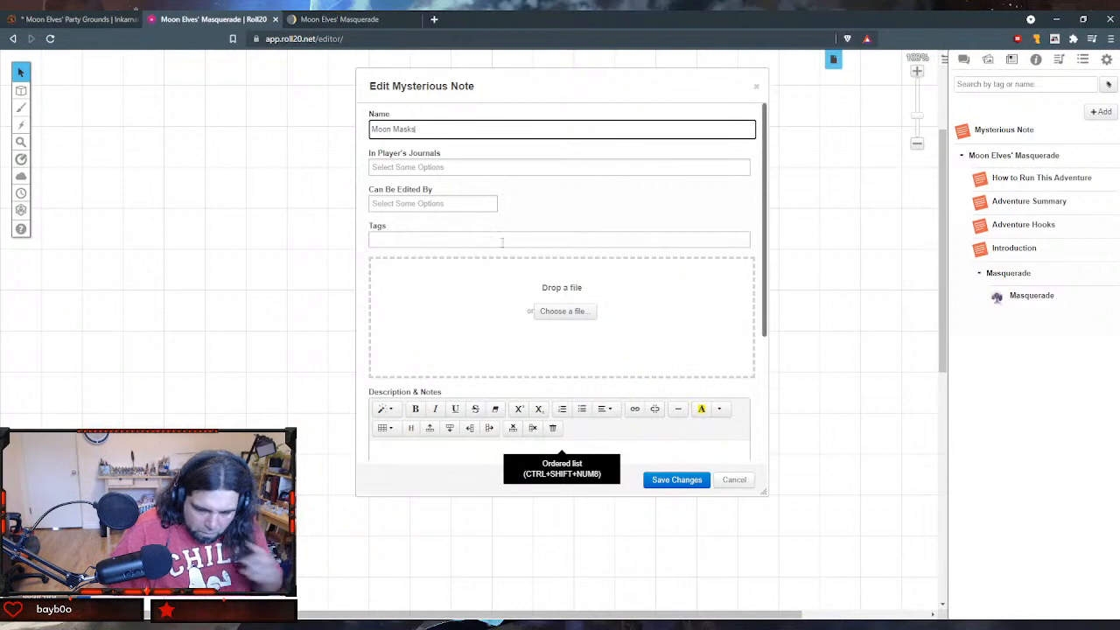
scroll(503, 243, down, 3)
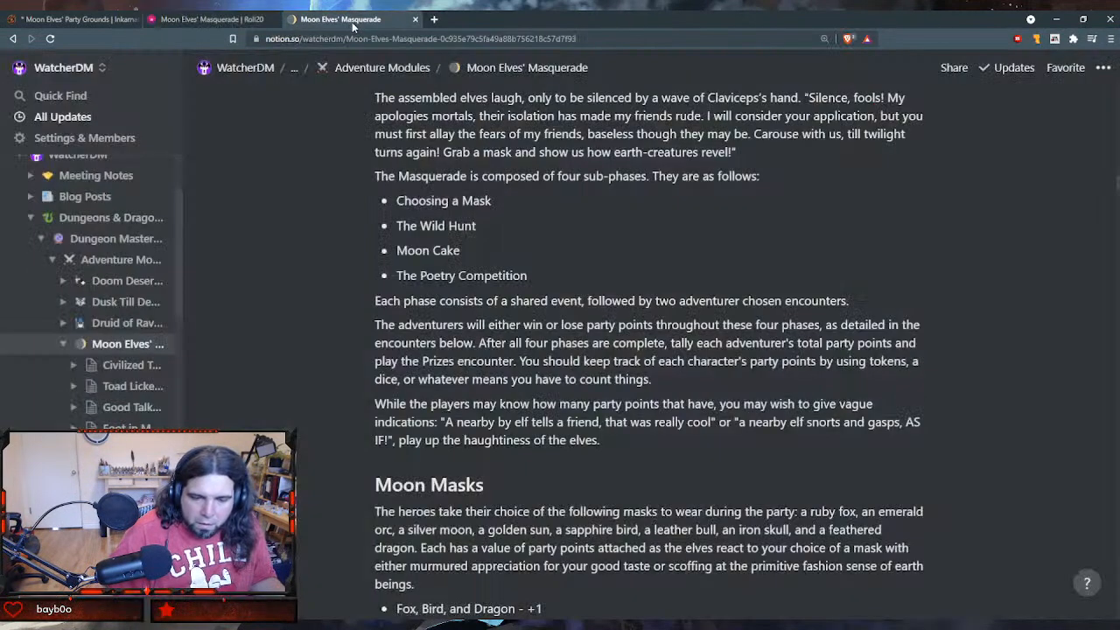
- Switch to Notion and copy the Moon Masks section body, from the mask choices through the line about moving on to the Wild Hunt
click(340, 19)
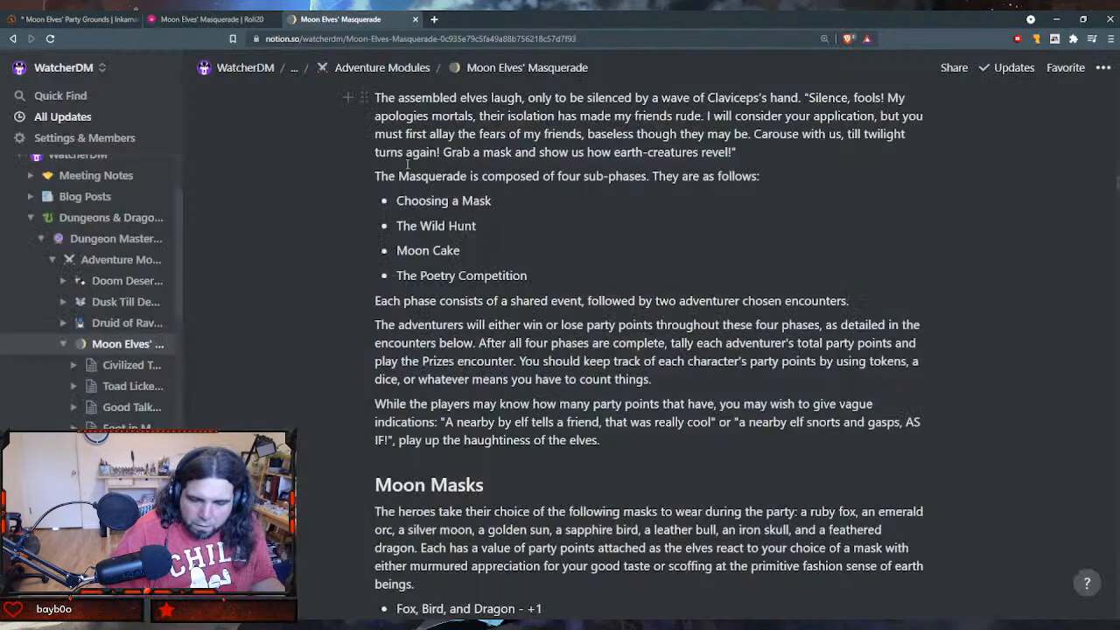
scroll(407, 164, down, 5)
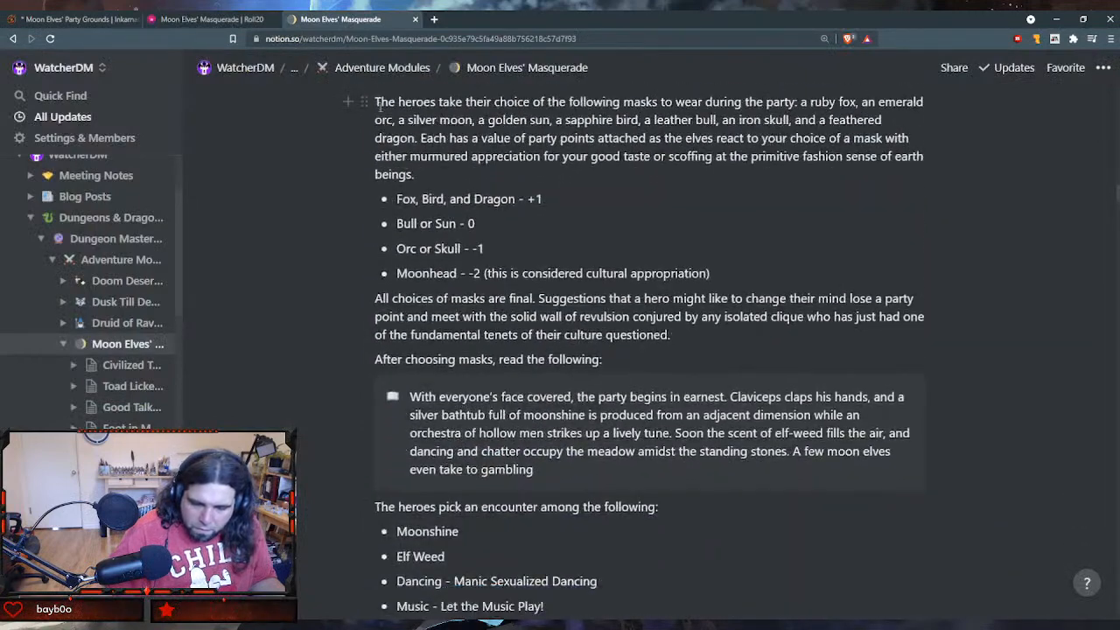
drag(372, 102, 540, 426)
drag(551, 510, 556, 542)
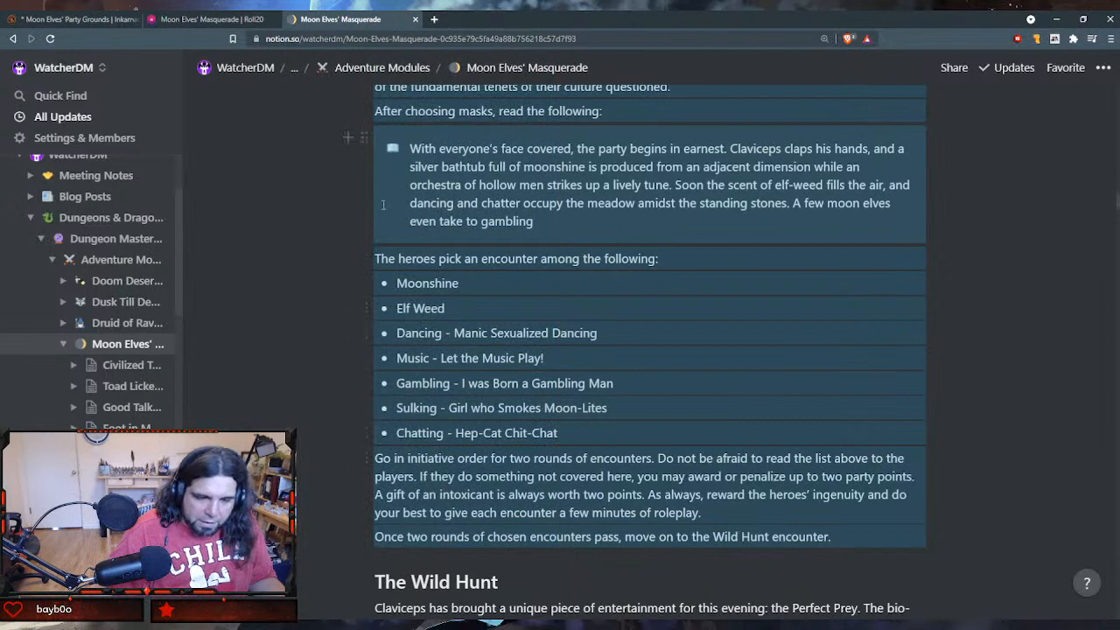
- Switch to Roll20, paste the copied section into the Moon Masks handout's GM Notes, and save the handout
key(ctrl+shift+Tab)
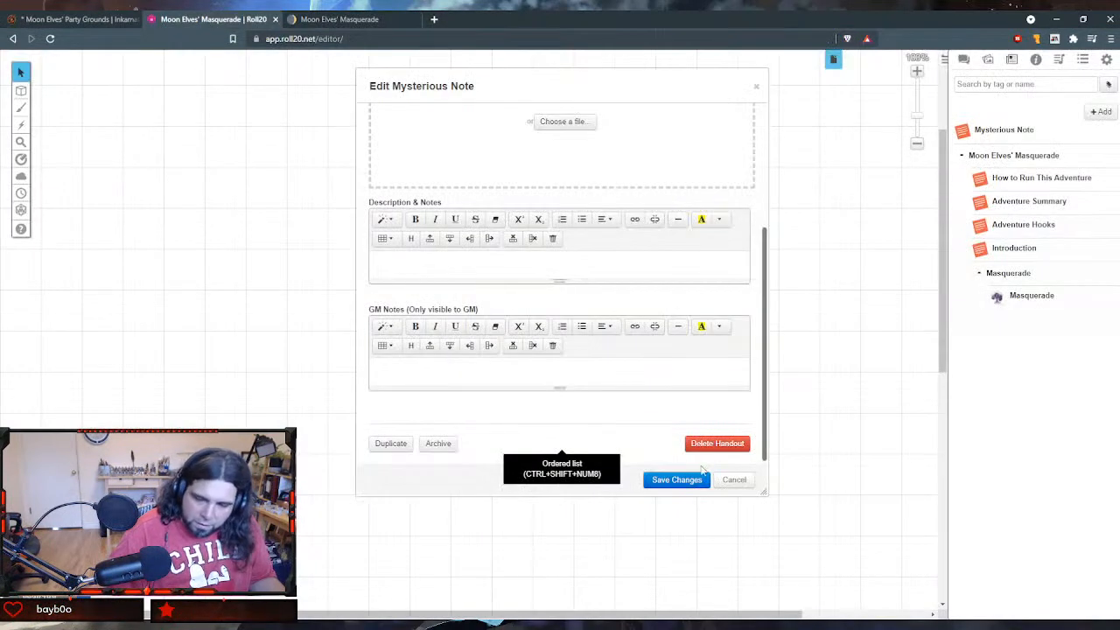
click(542, 373)
key(ctrl+v)
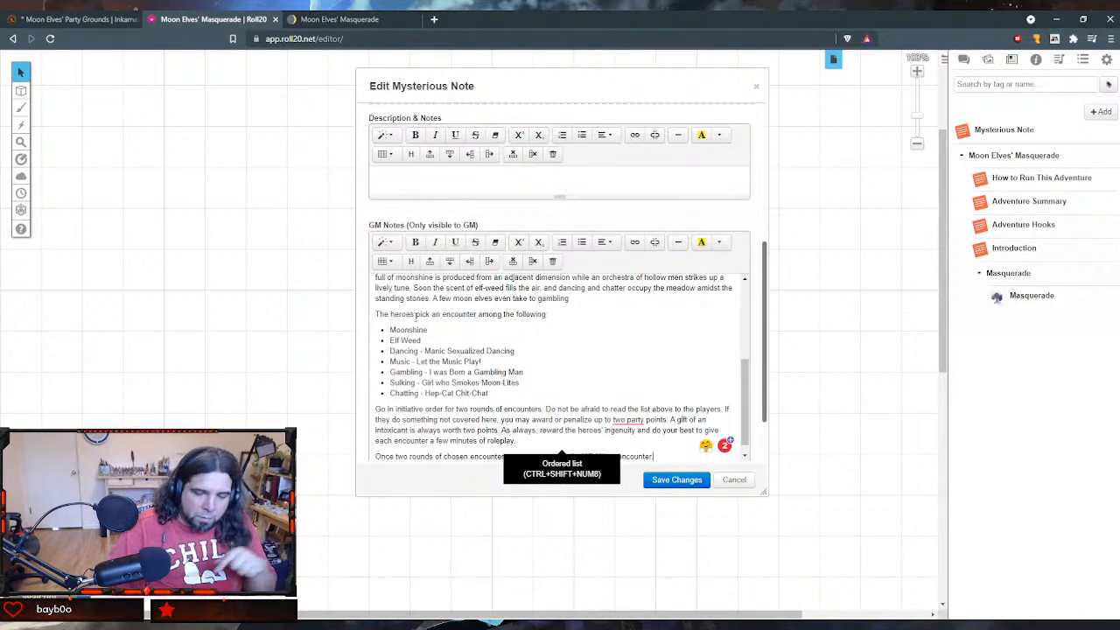
scroll(381, 366, down, 1)
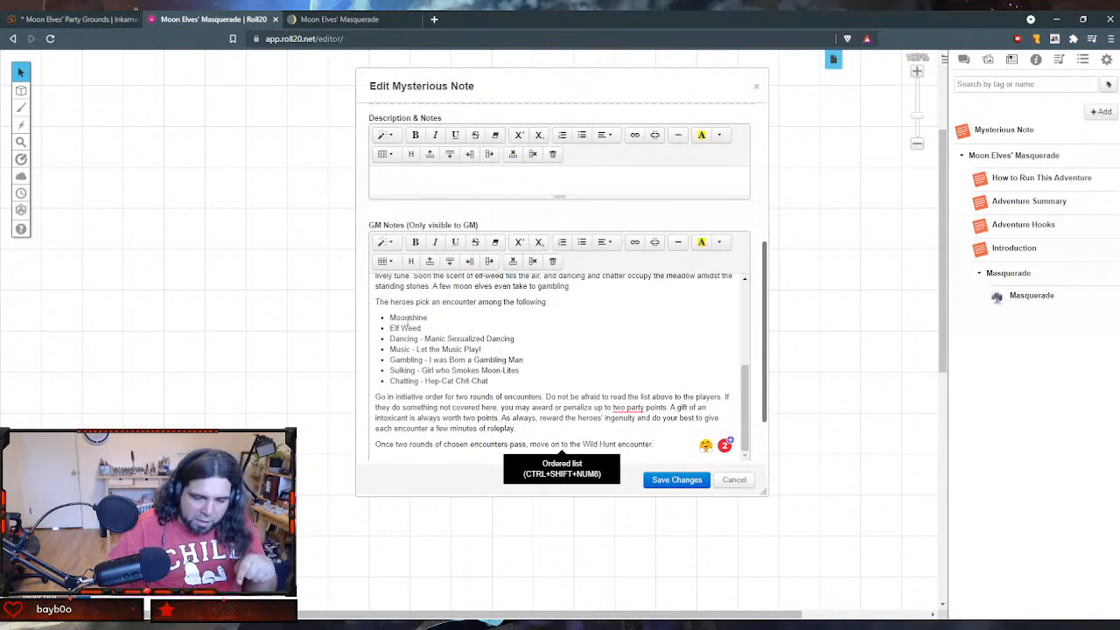
click(670, 480)
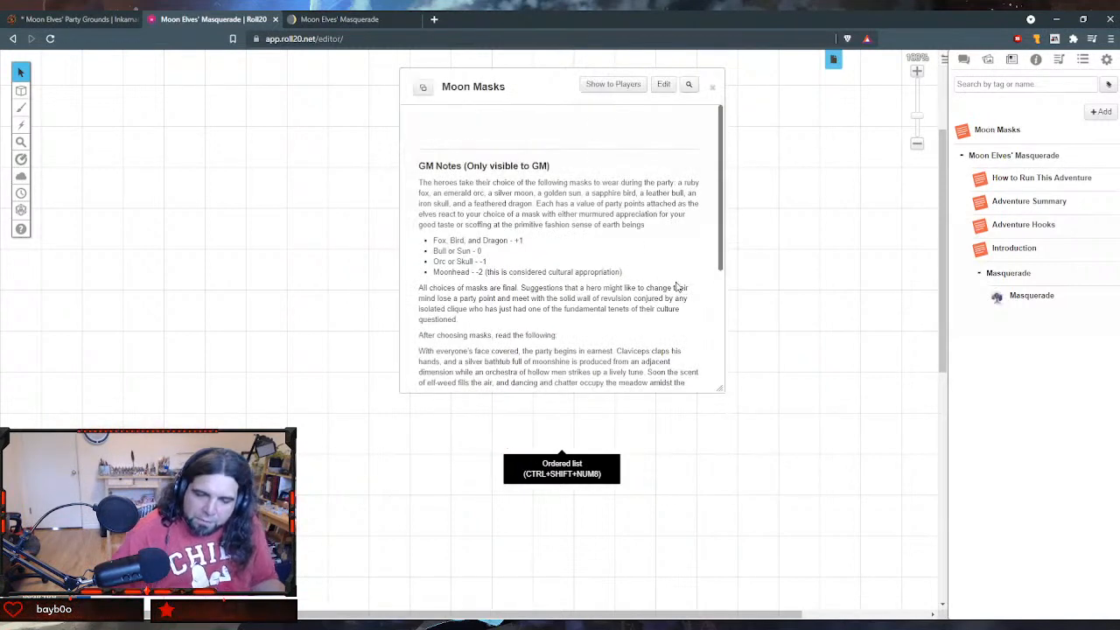
- Review the saved Moon Masks handout in an enlarged window, and file it below the Masquerade handout in the Masquerade folder
drag(718, 386, 906, 554)
drag(541, 80, 377, 97)
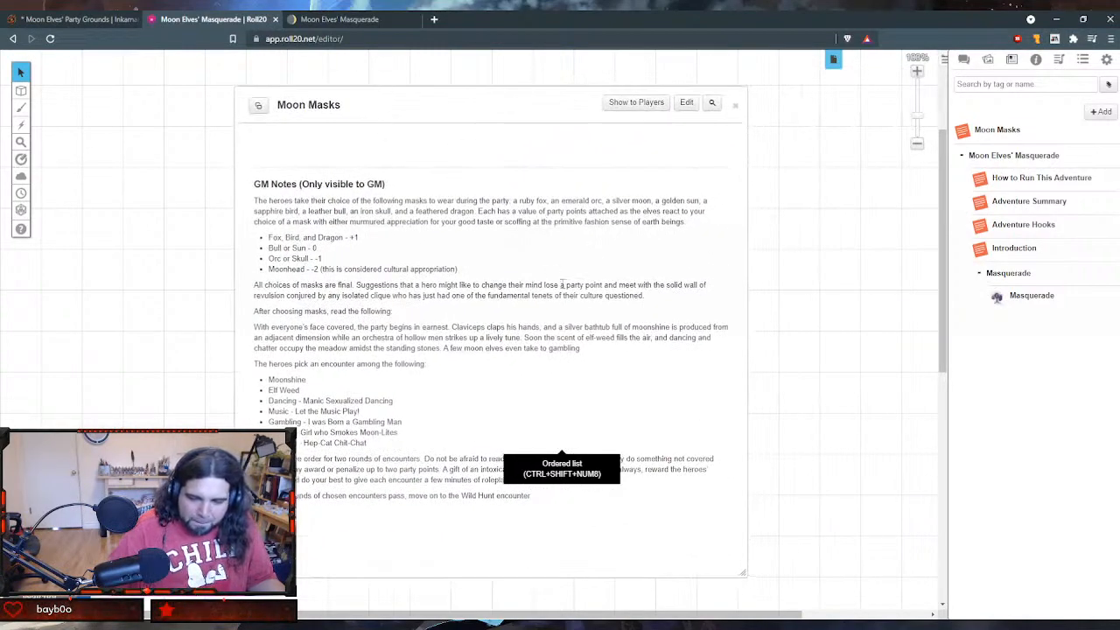
click(738, 105)
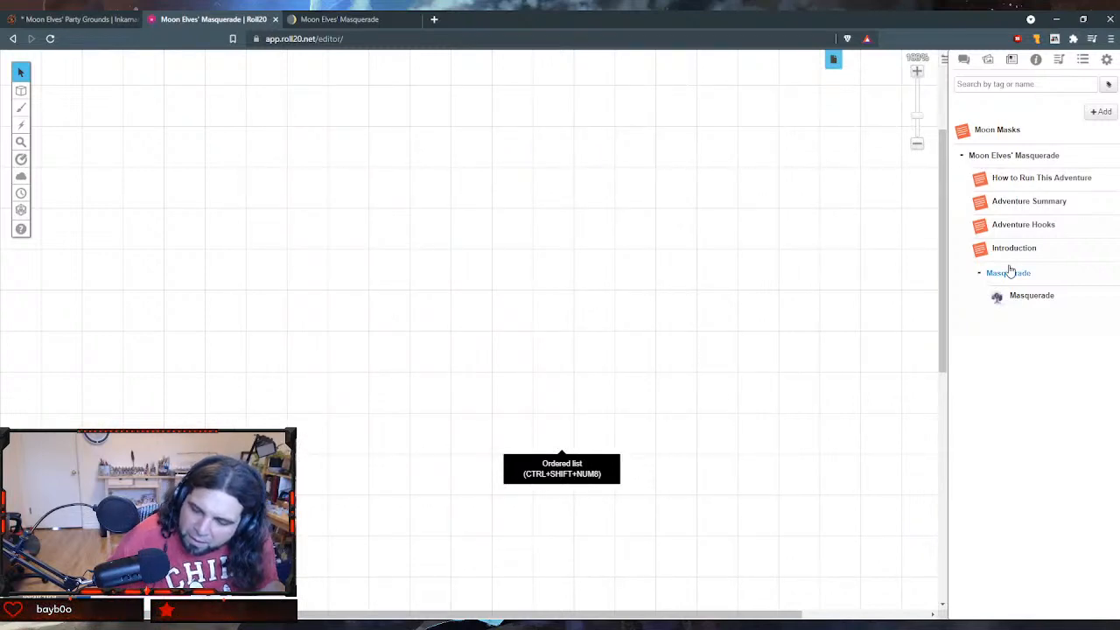
drag(962, 132, 1005, 313)
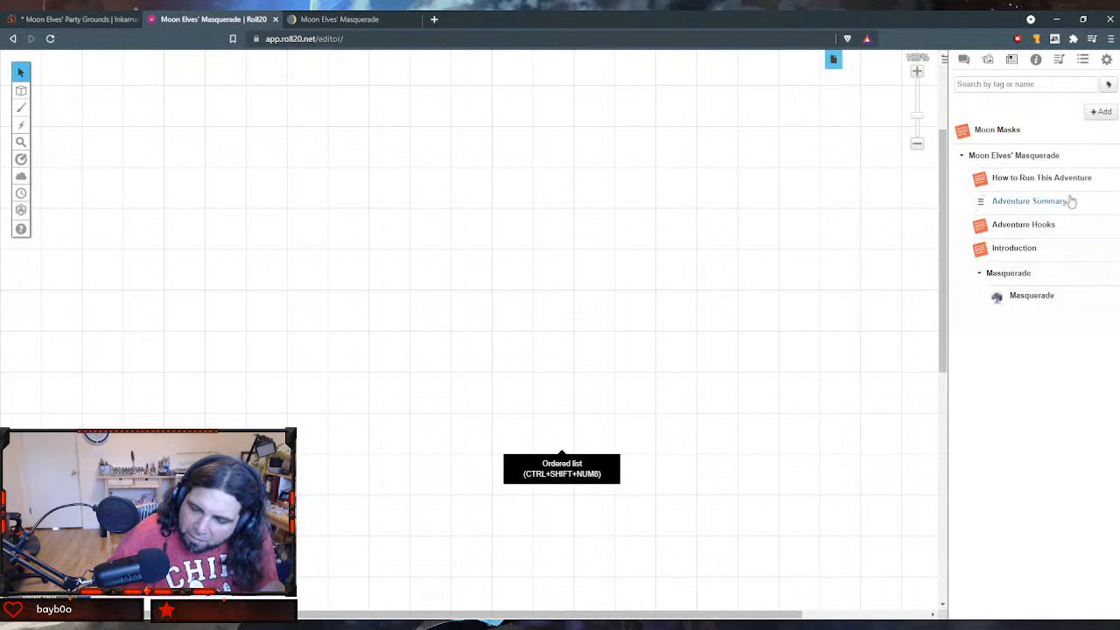
drag(963, 132, 1034, 305)
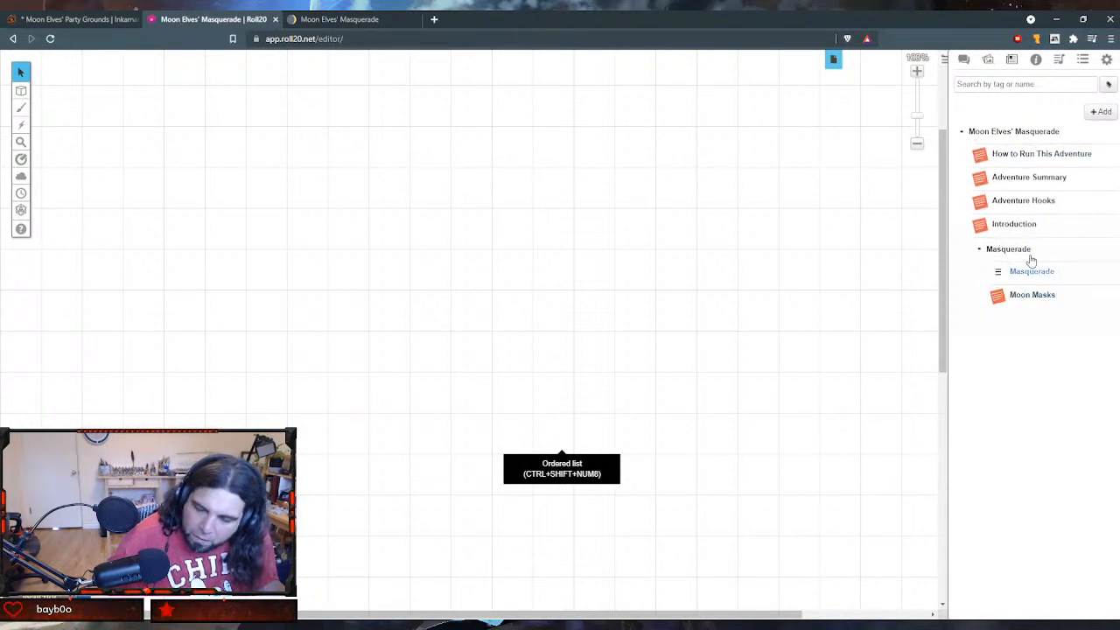
- Create a folder named "Encounters" and nest it inside the Masquerade folder, above the Masquerade handout
mouse_move(1101, 111)
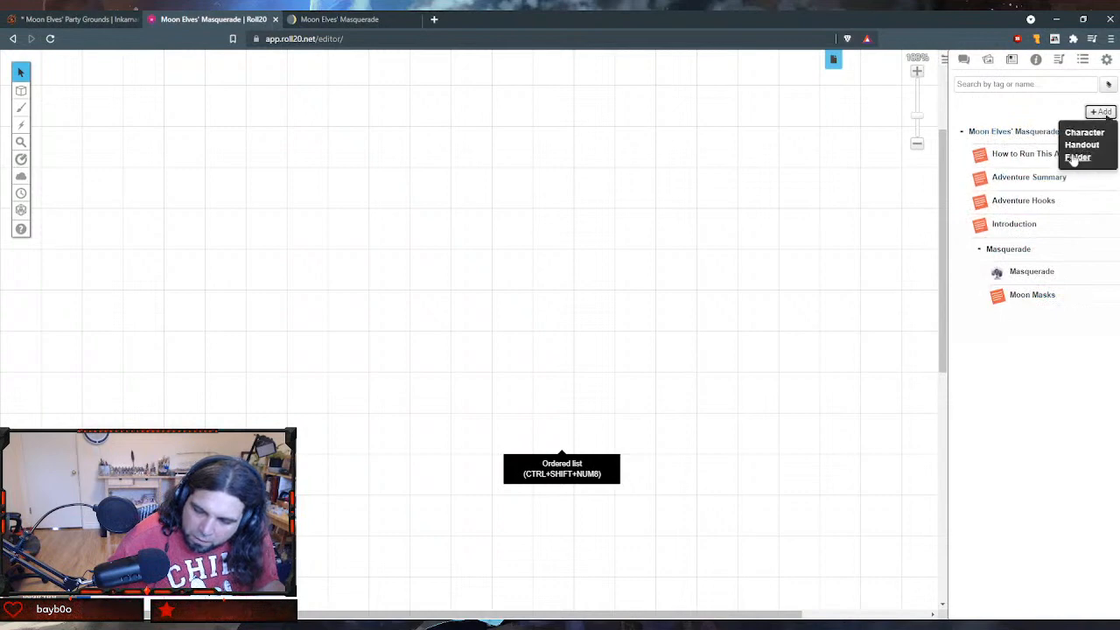
click(1073, 157)
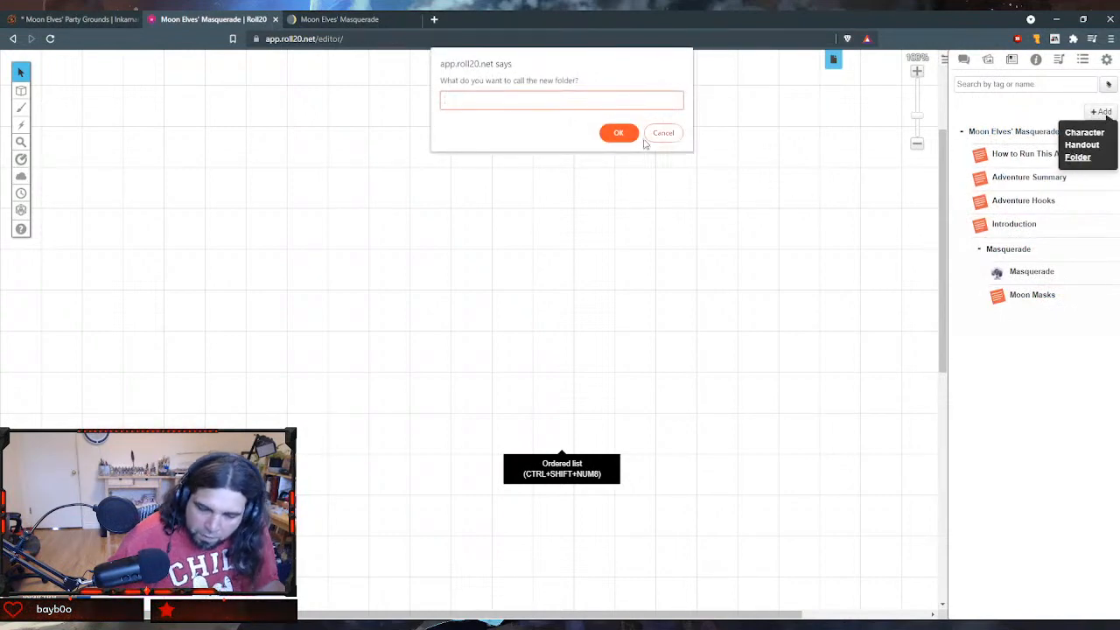
text(F)
text(nco)
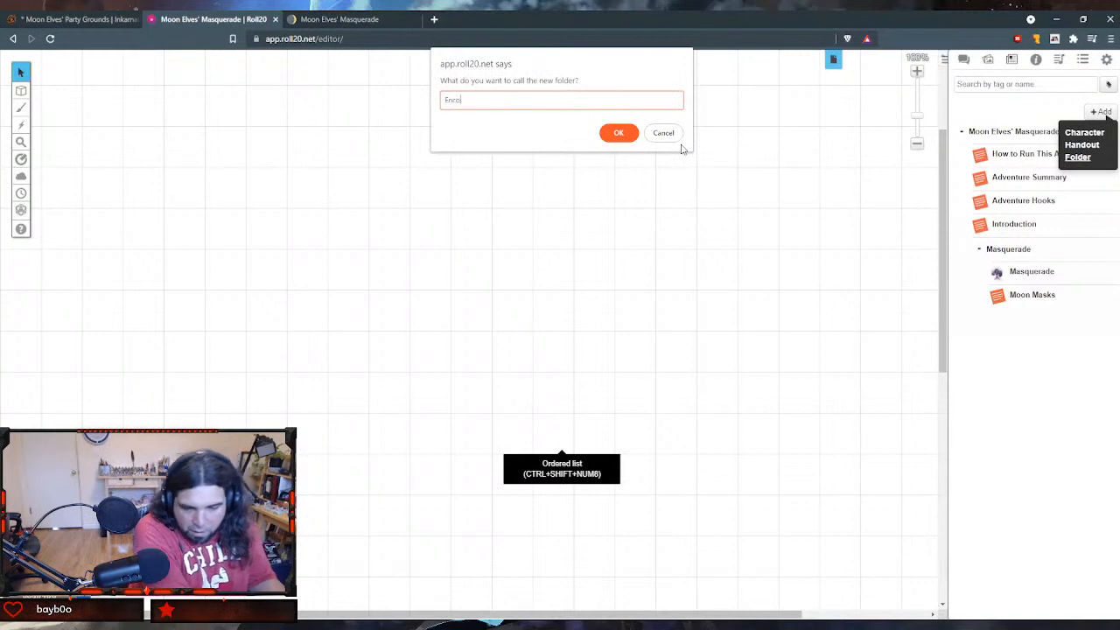
text(unters)
key(Return)
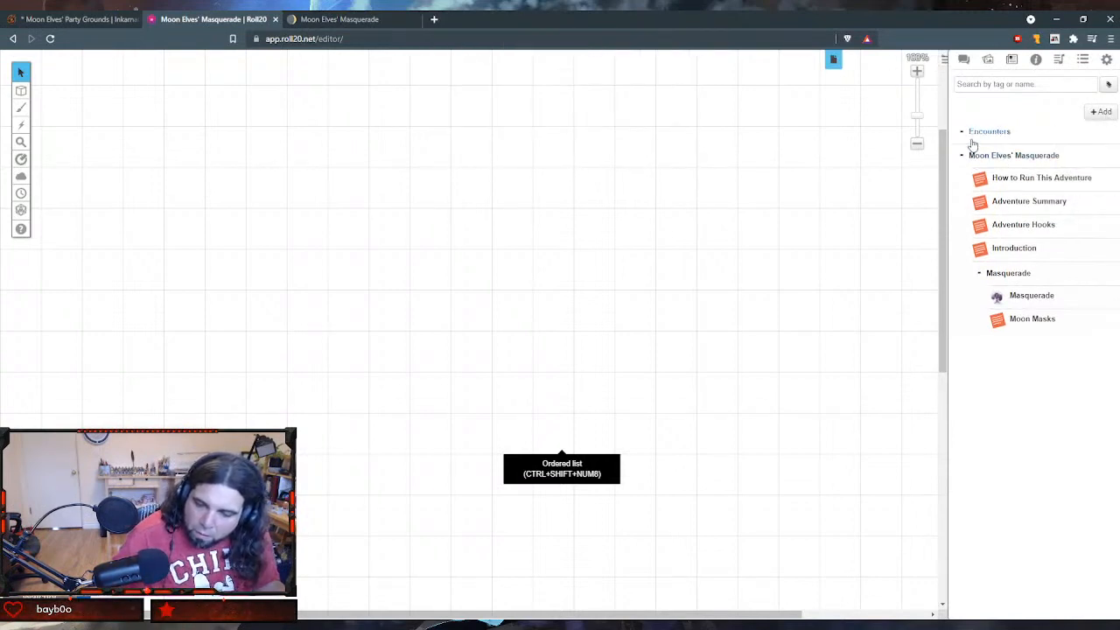
drag(965, 131, 1008, 273)
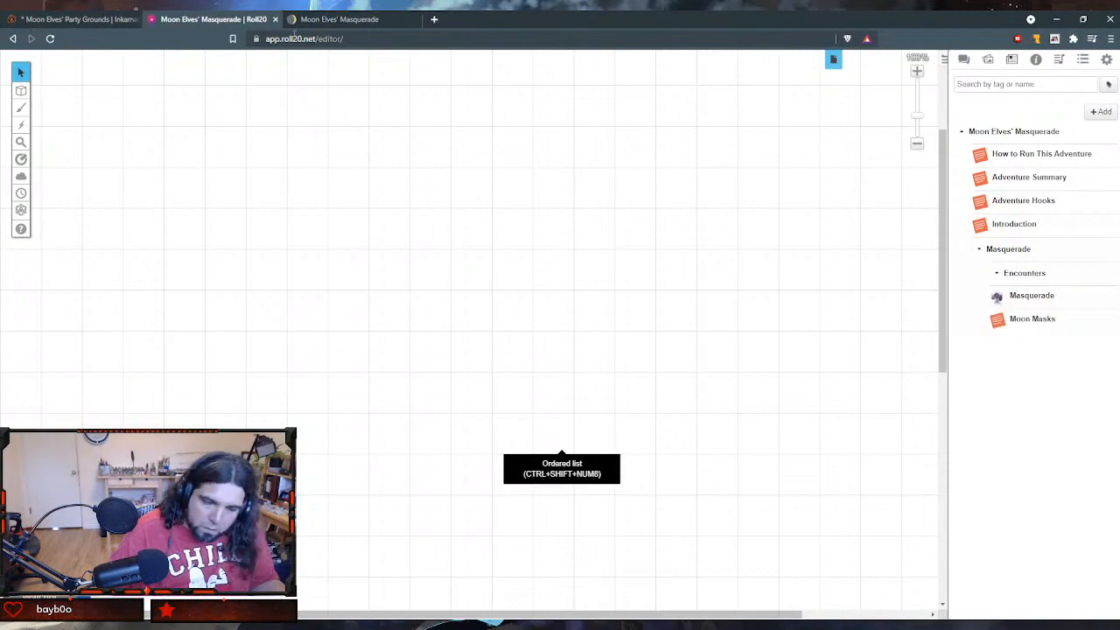
- Switch to Notion and copy the body of The Wild Hunt section through the line directing play to the Moon Cake phase
click(341, 20)
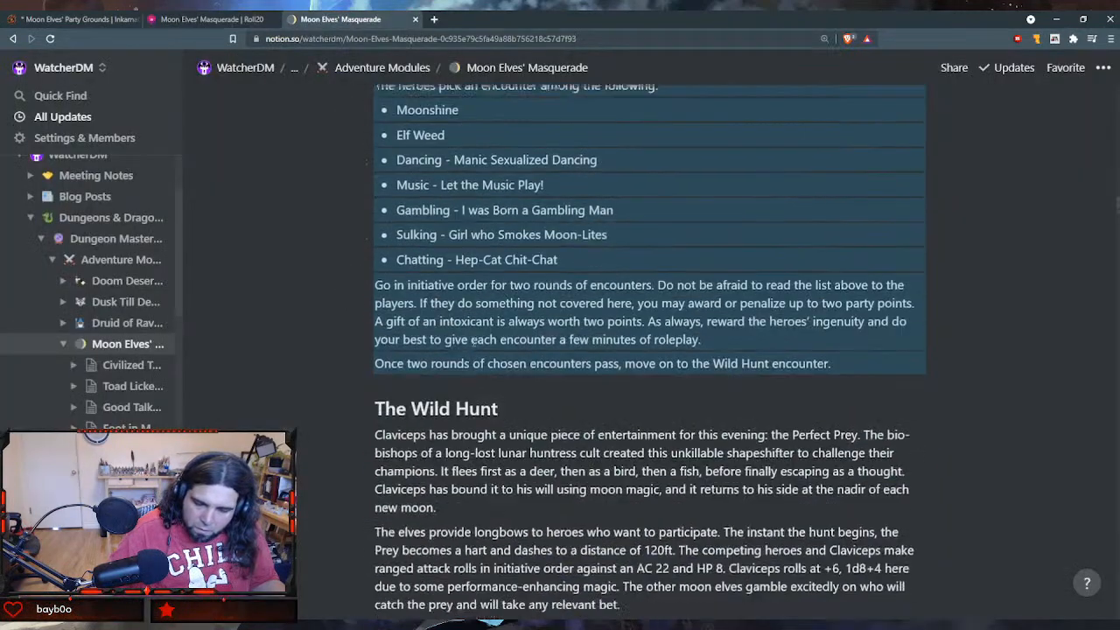
scroll(473, 342, down, 3)
click(377, 172)
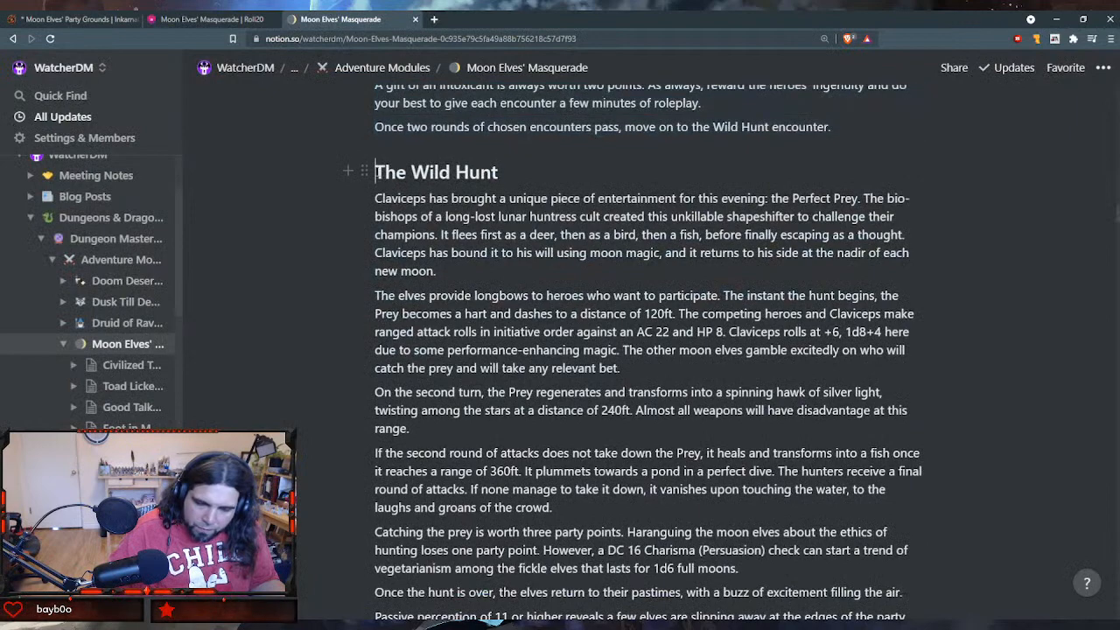
drag(378, 173, 531, 173)
click(376, 199)
scroll(495, 573, down, 6)
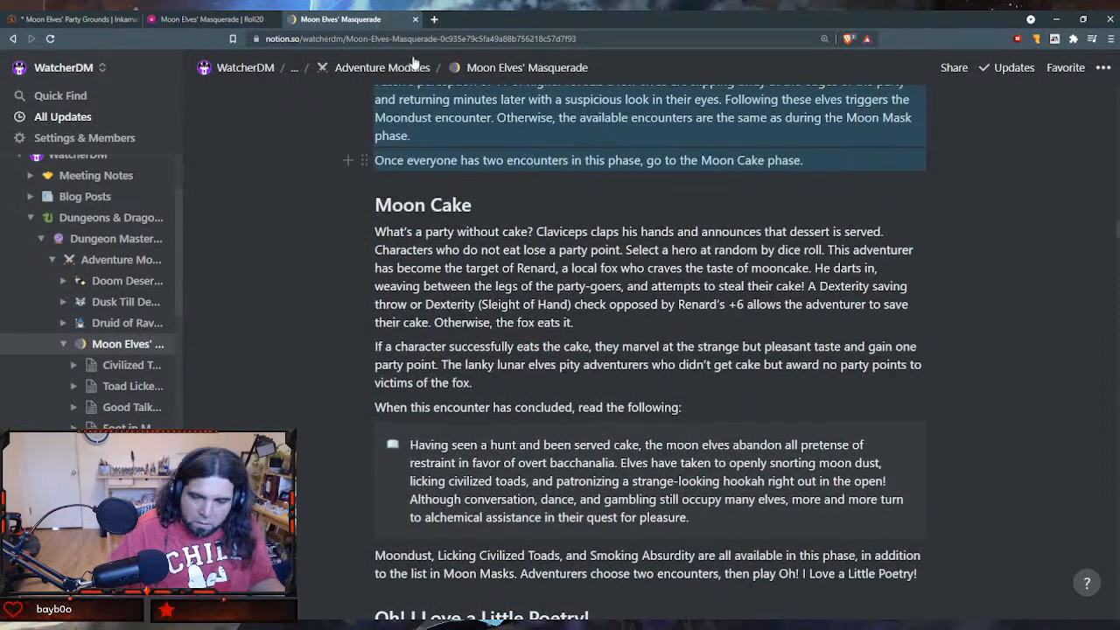
- Switch to Roll20, create another handout, and paste the copied Wild Hunt text into its GM Notes
click(219, 19)
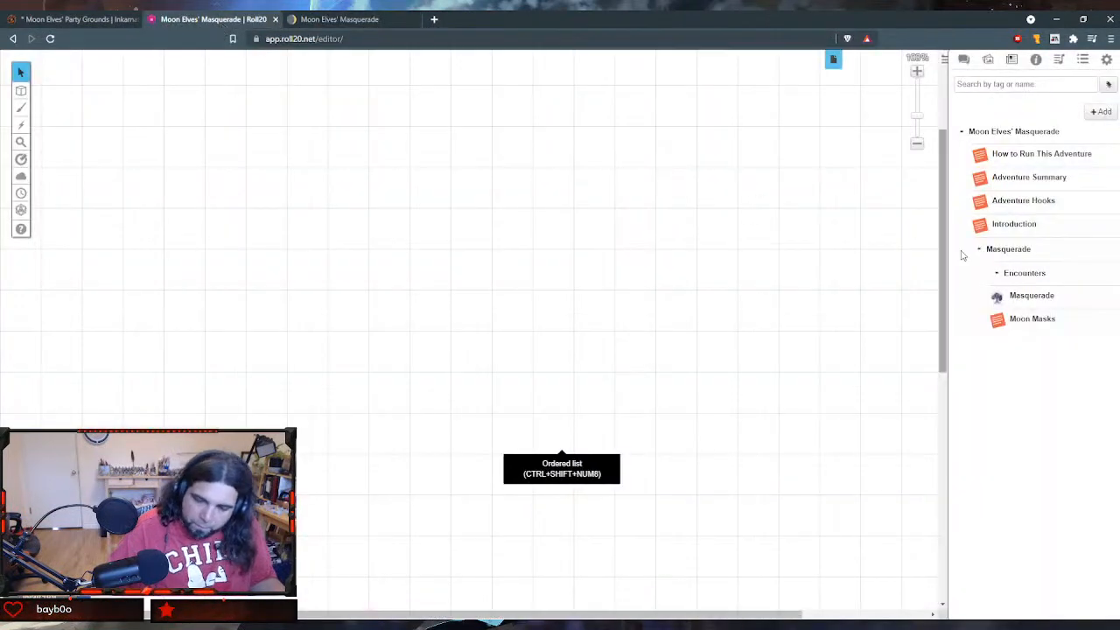
click(1103, 112)
click(1082, 145)
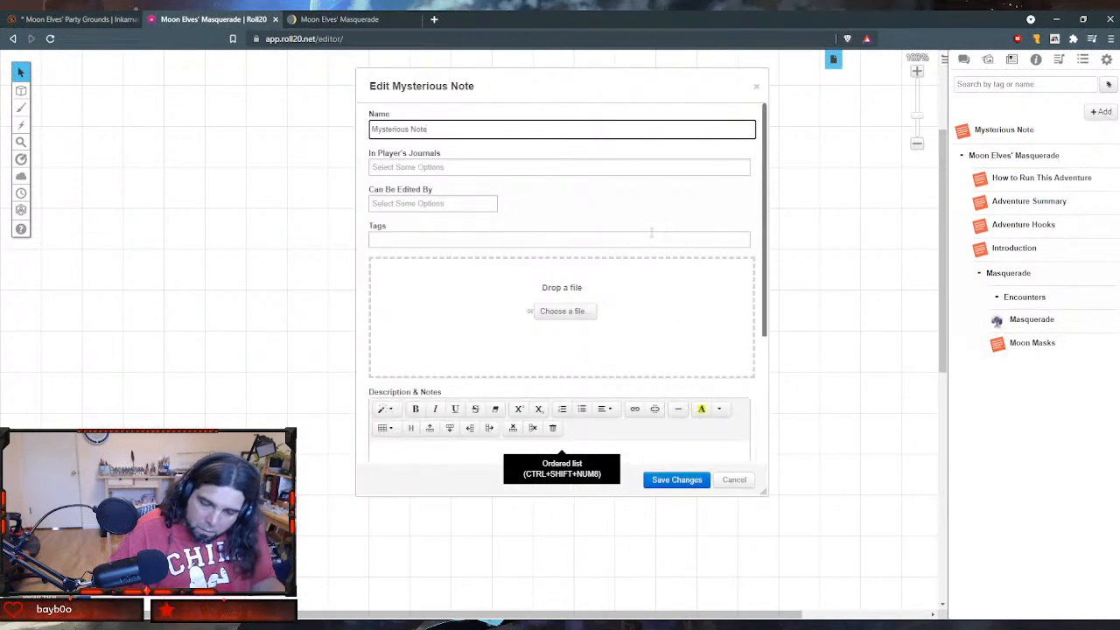
scroll(523, 313, down, 3)
click(483, 371)
key(ctrl+v)
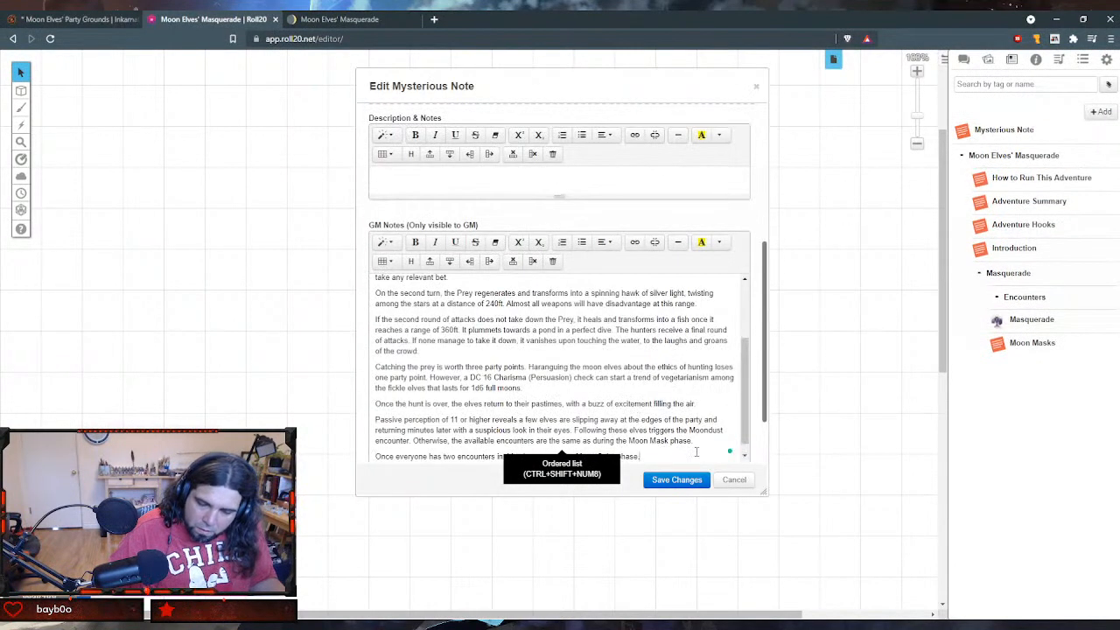
- Check the copied section's heading in Notion and name the new Roll20 handout "The Wild Hunt"
scroll(525, 264, up, 5)
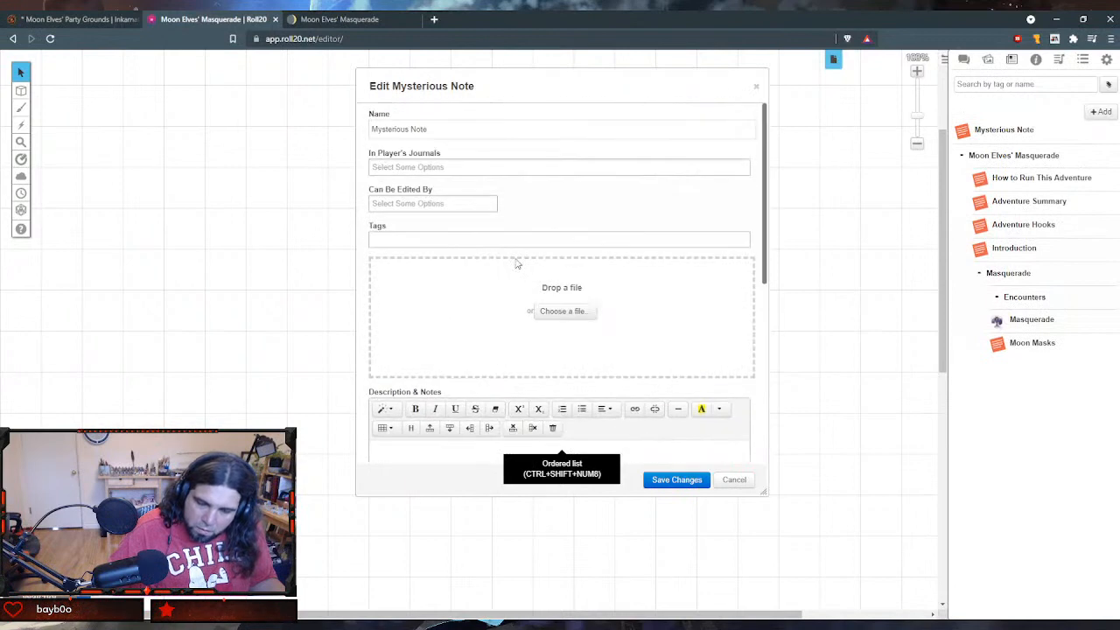
drag(443, 132, 155, 99)
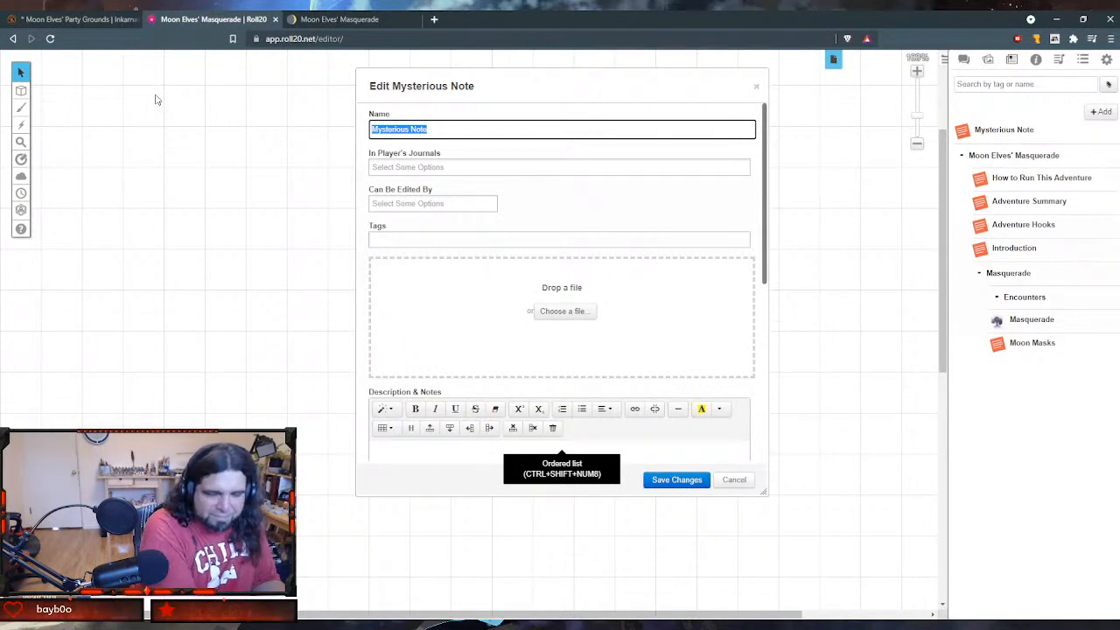
click(341, 19)
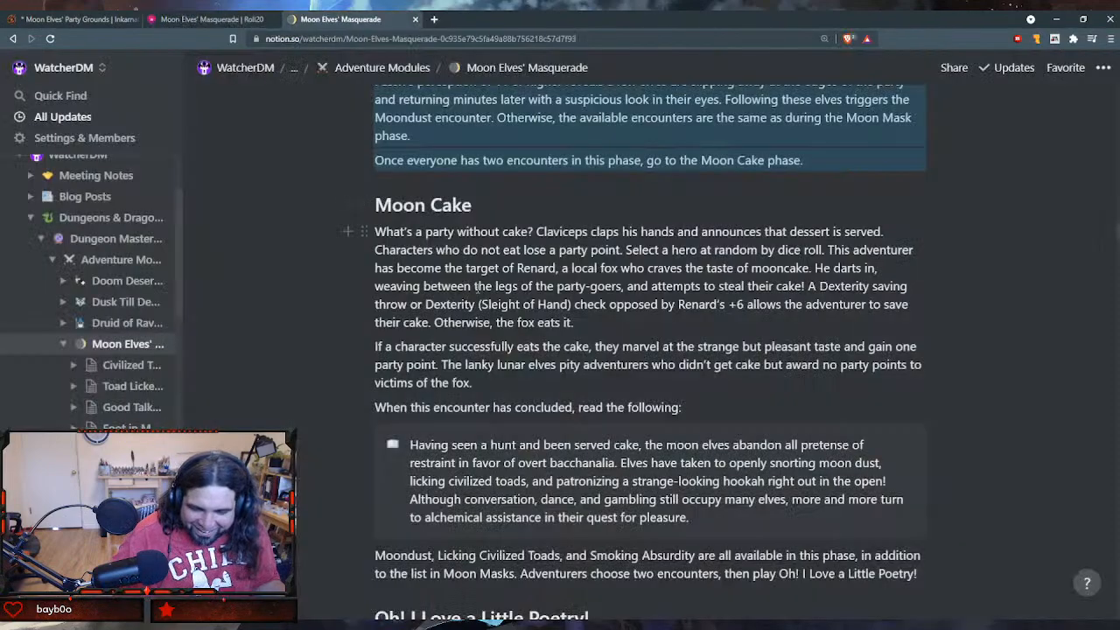
scroll(472, 262, up, 5)
scroll(468, 256, down, 4)
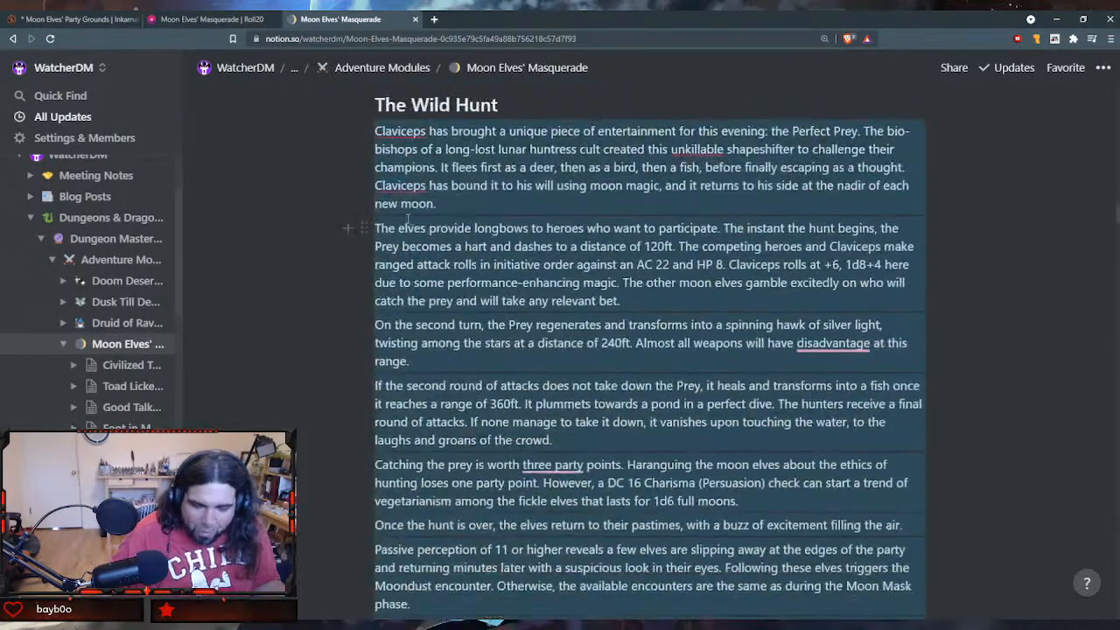
click(184, 16)
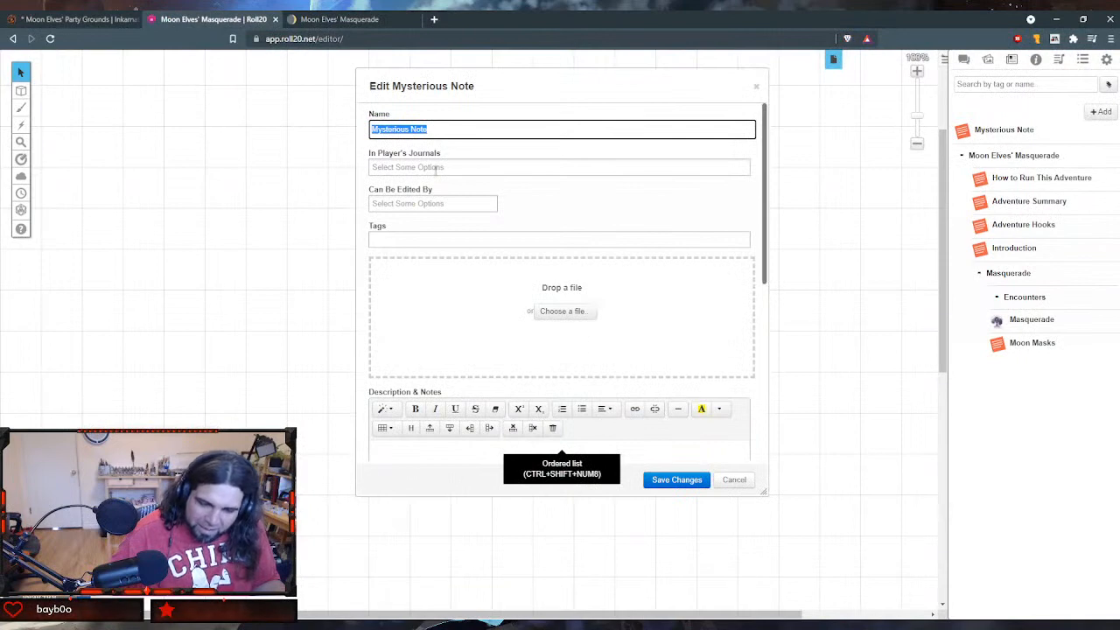
text(The )
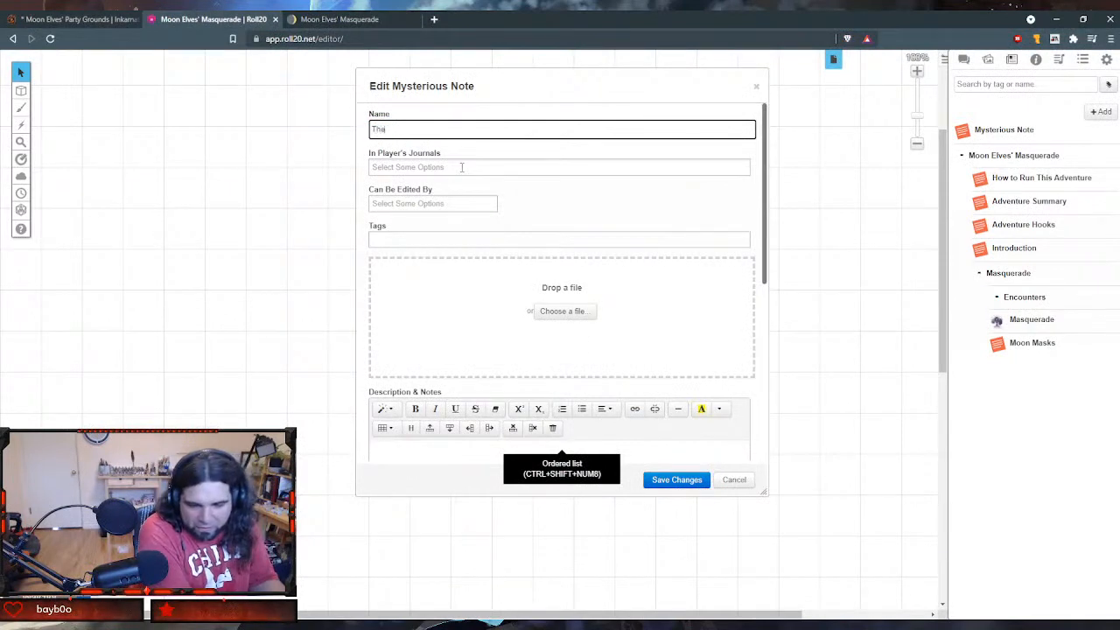
text(Wild Hunt)
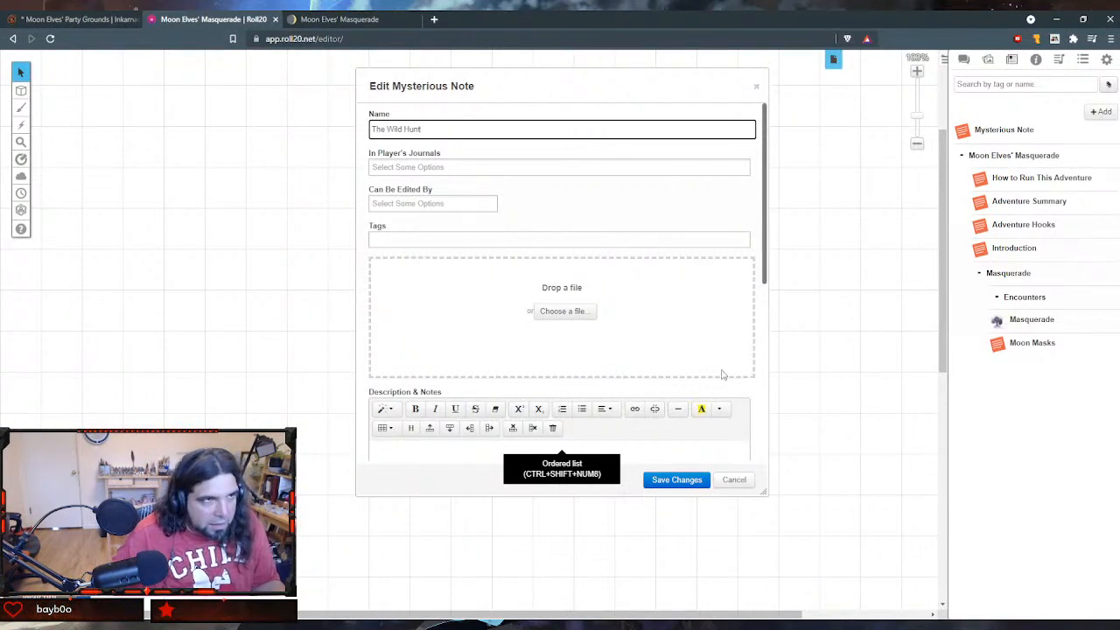
scroll(620, 288, down, 3)
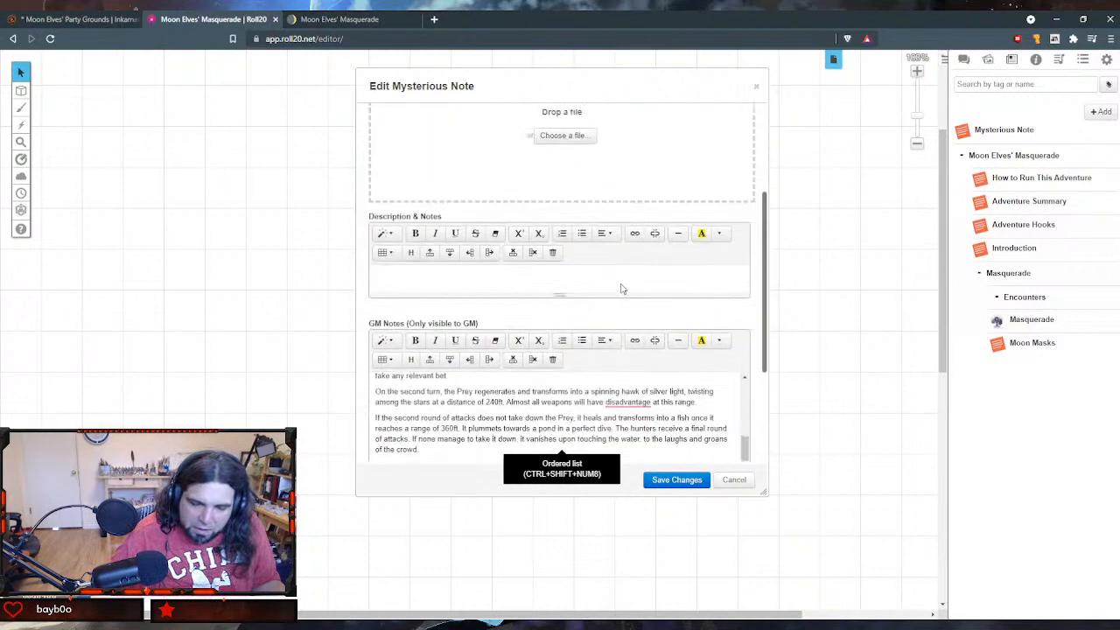
- Save and close The Wild Hunt handout, and move it into the Masquerade folder below Moon Masks
scroll(620, 288, up, 3)
click(661, 480)
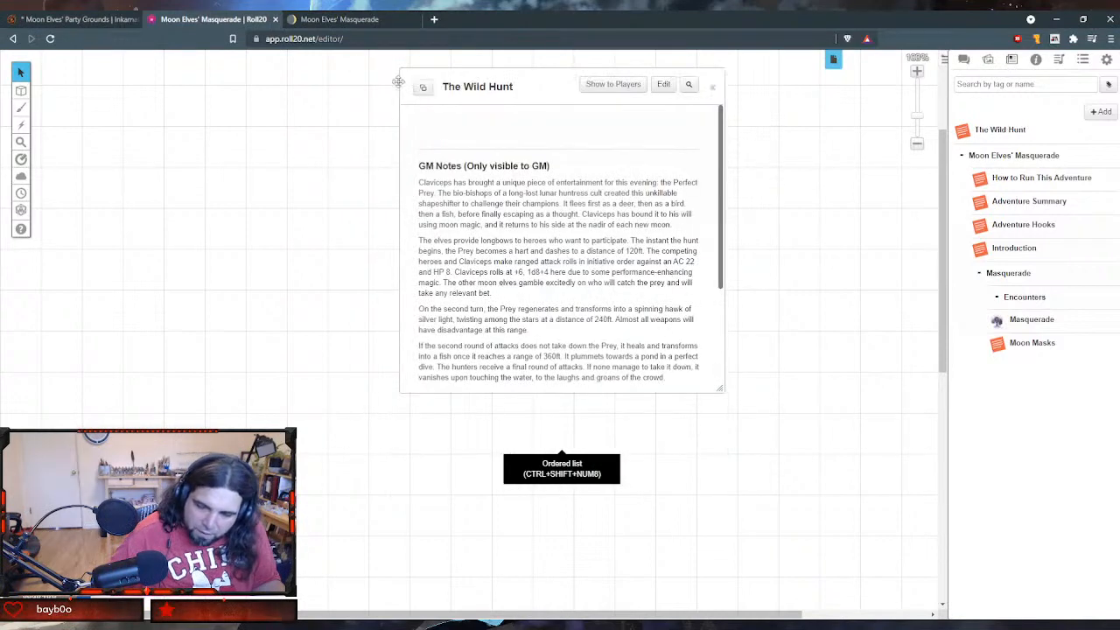
click(713, 87)
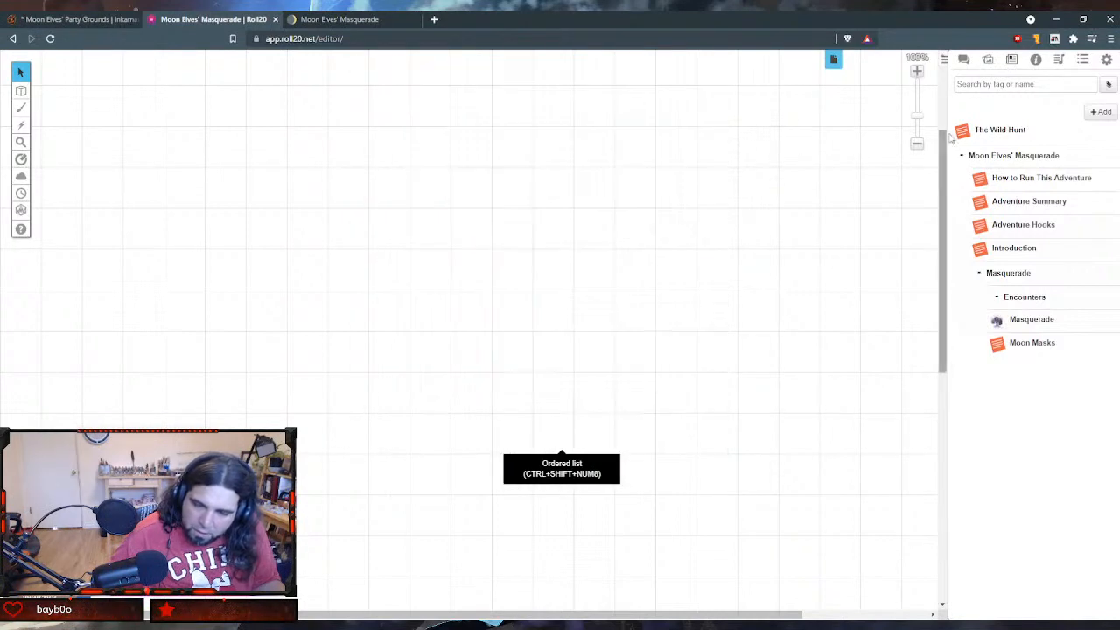
drag(962, 131, 992, 373)
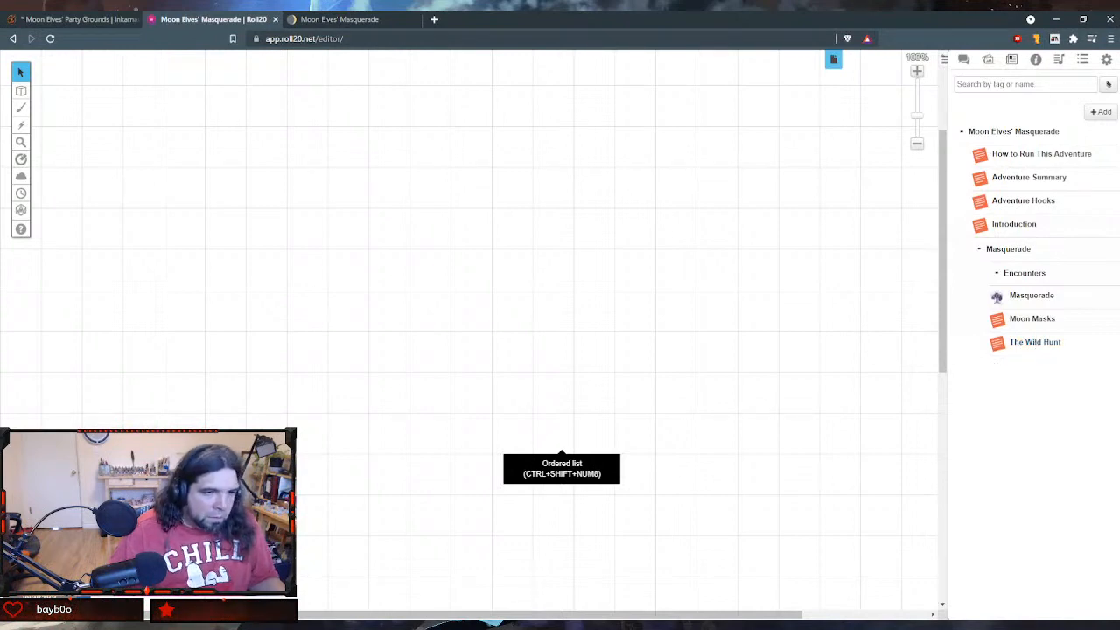
- Switch to Notion and copy the body of the Moon Cake section through the line leading to Oh! I Love a Little Poetry!
click(339, 18)
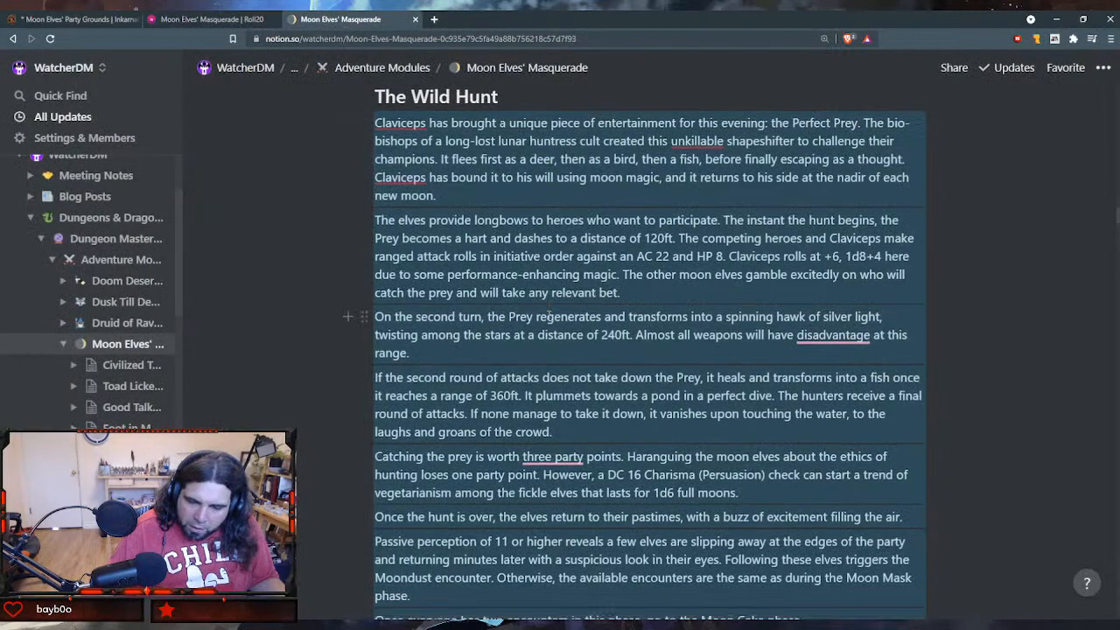
scroll(550, 317, down, 6)
scroll(549, 316, up, 1)
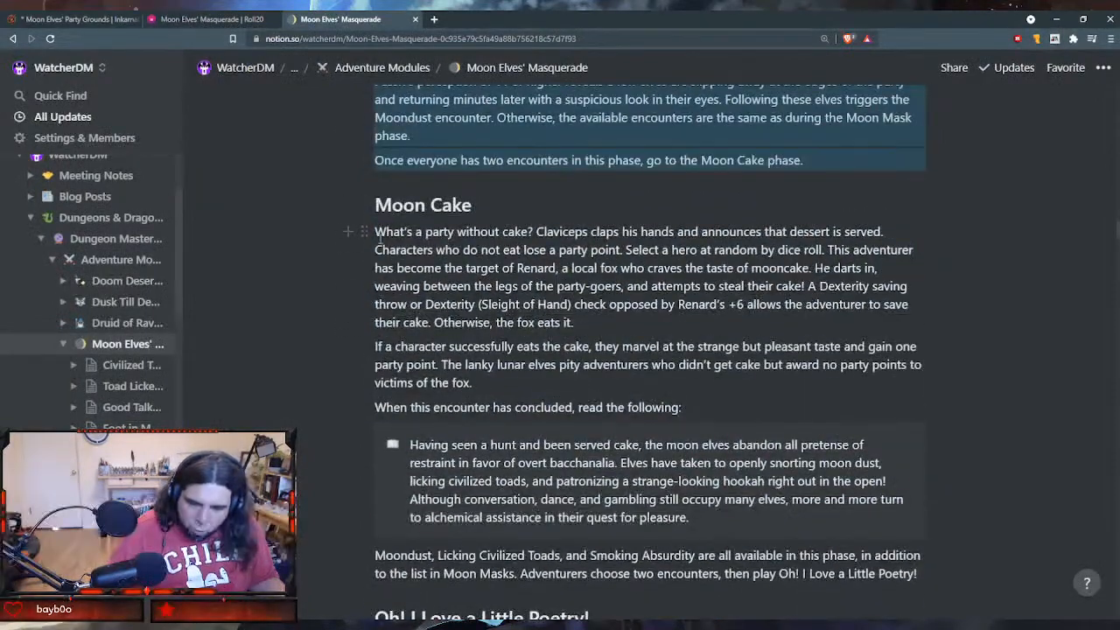
drag(378, 234, 595, 566)
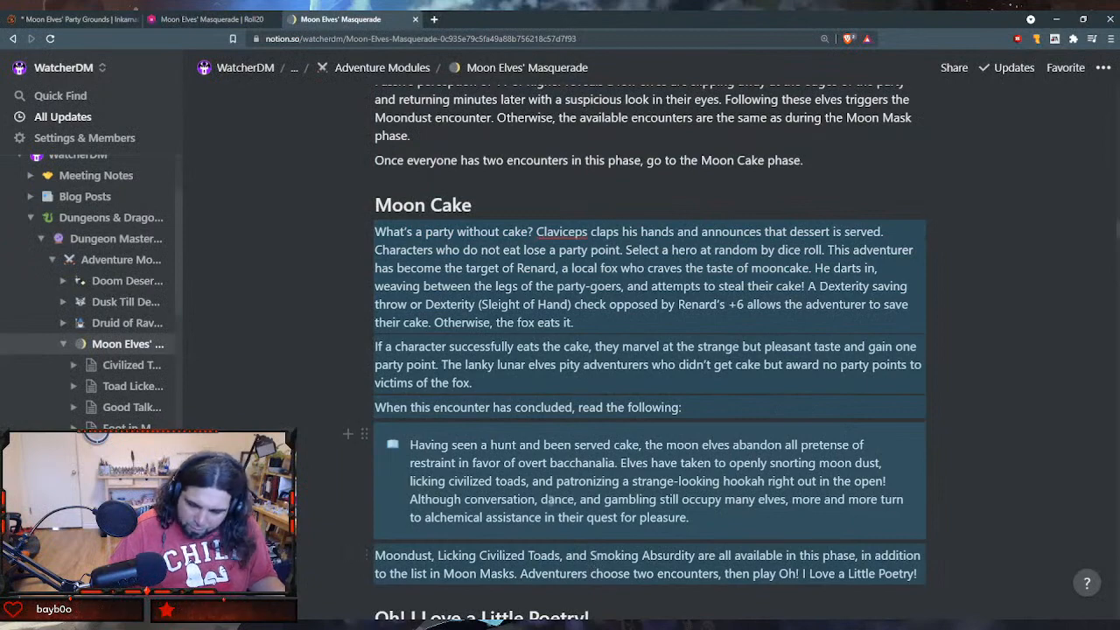
scroll(550, 499, down, 1)
scroll(551, 500, up, 2)
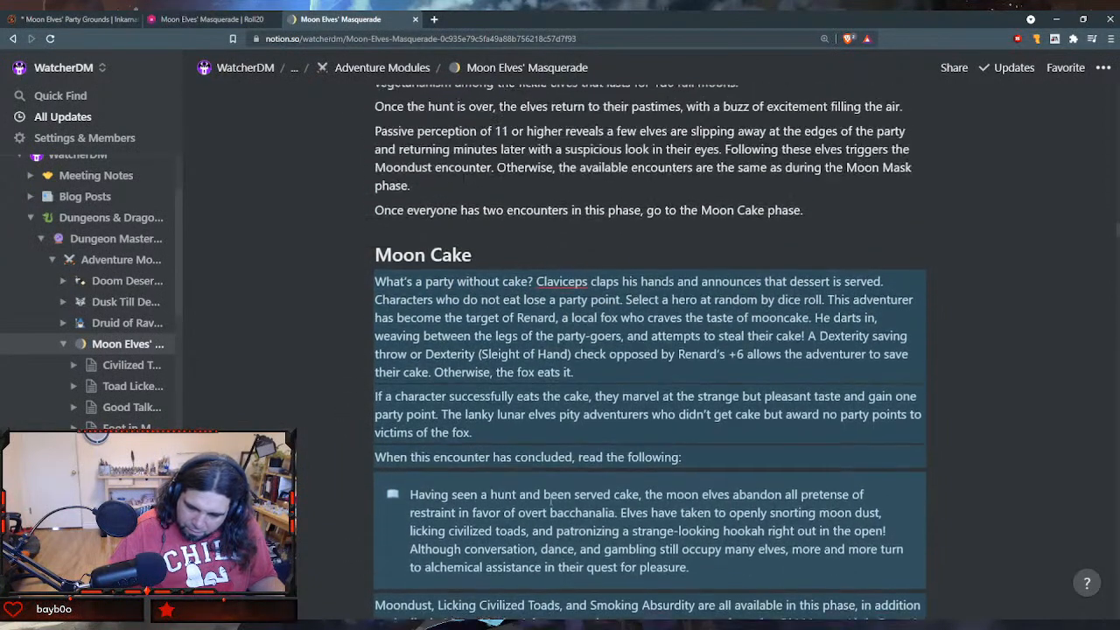
scroll(551, 500, down, 2)
- Switch to Roll20, create a new handout, and paste the copied Moon Cake text into its GM Notes
click(219, 19)
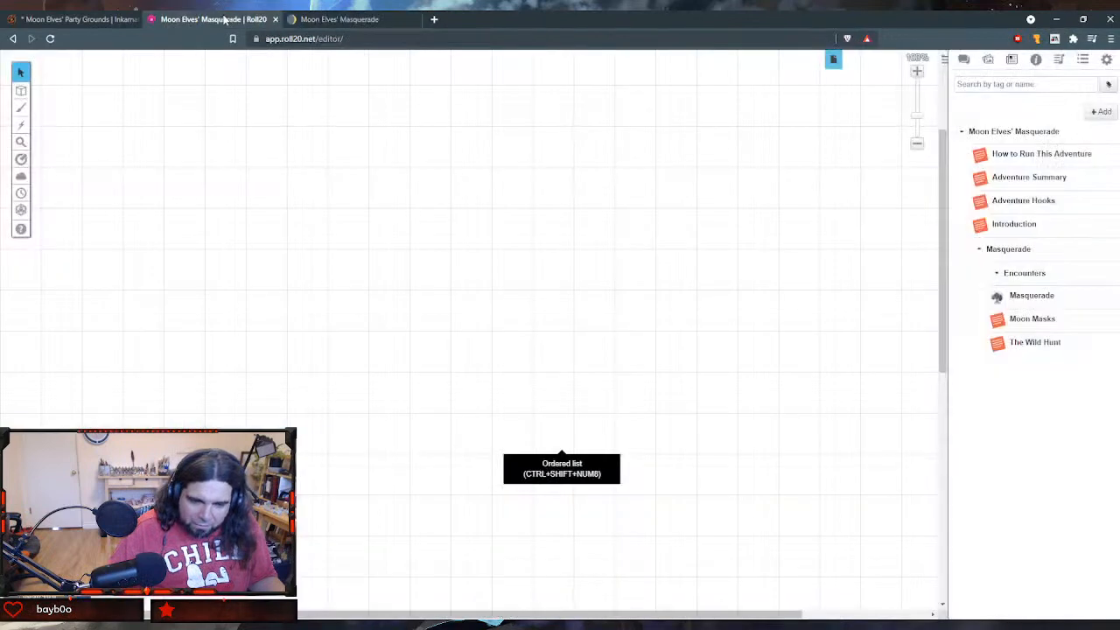
click(1100, 112)
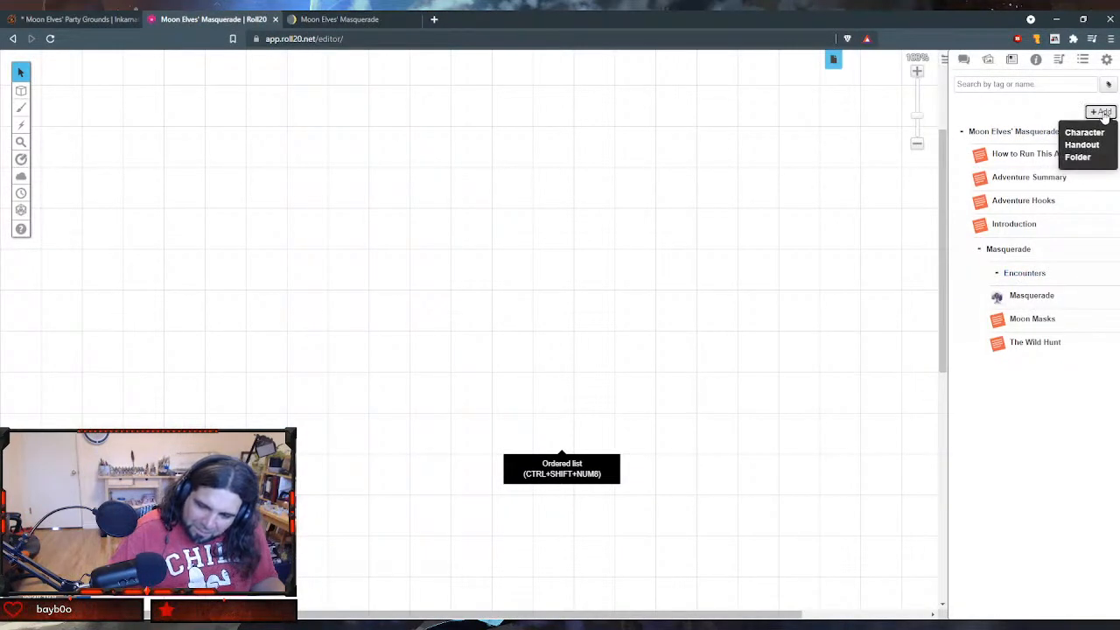
click(1098, 144)
scroll(464, 341, down, 2)
scroll(468, 350, down, 2)
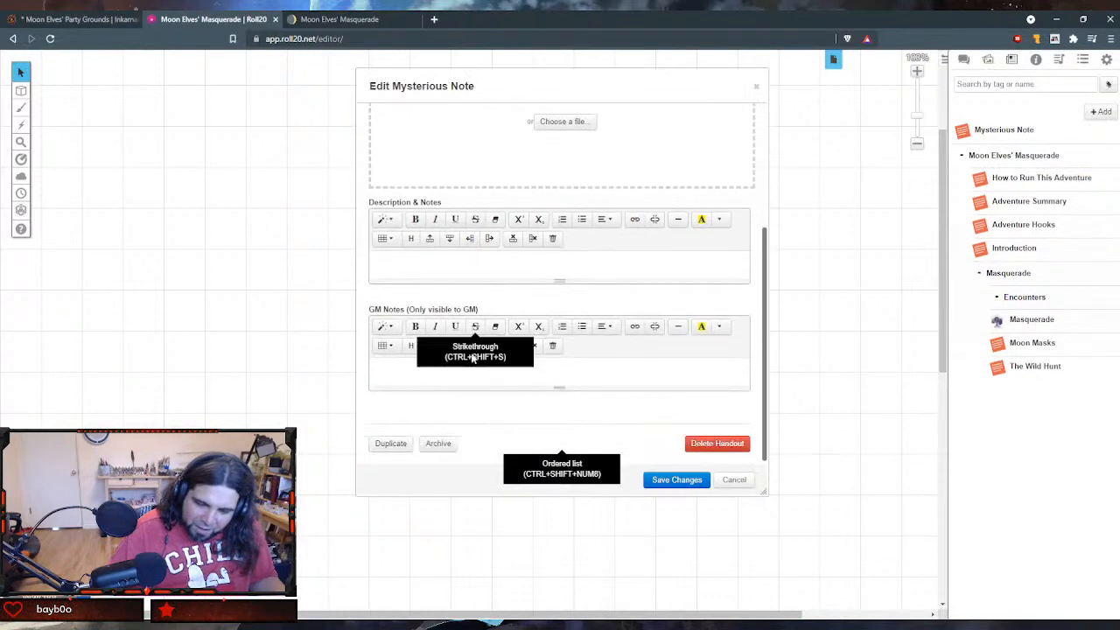
click(461, 379)
key(ctrl+v)
- Name the new handout "Moon Cake" and save it
scroll(587, 332, up, 3)
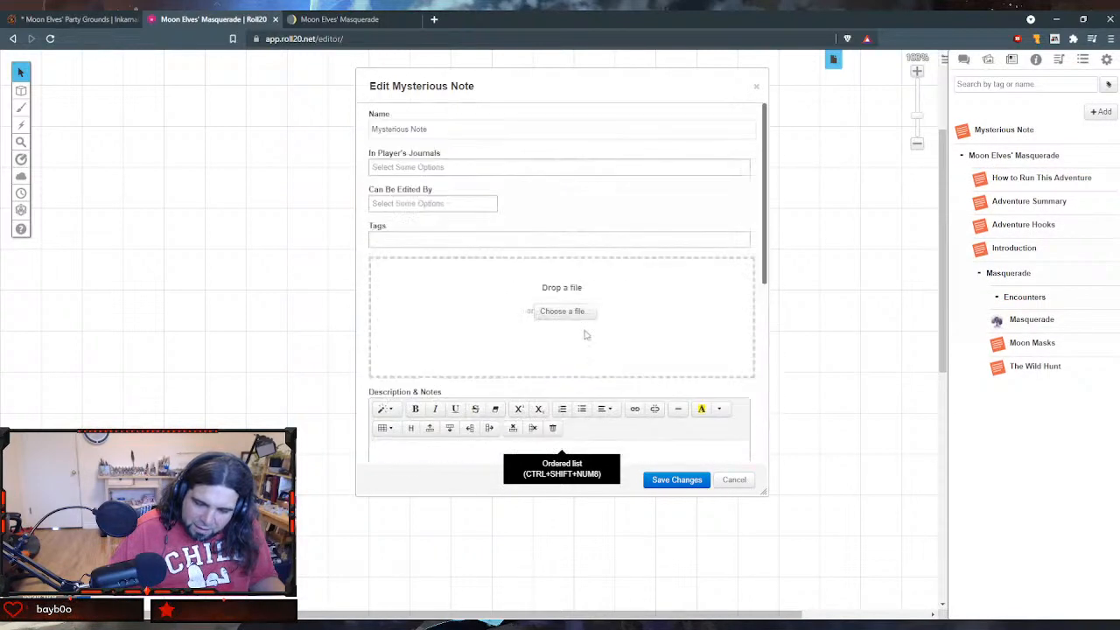
mouse_move(52, 68)
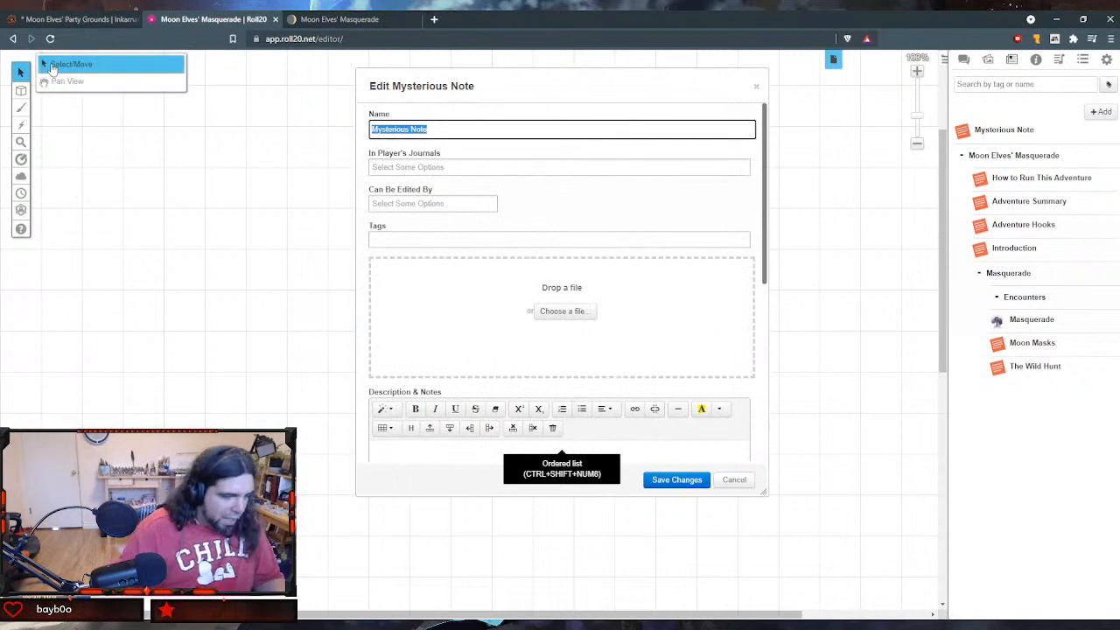
text(Moon Ca)
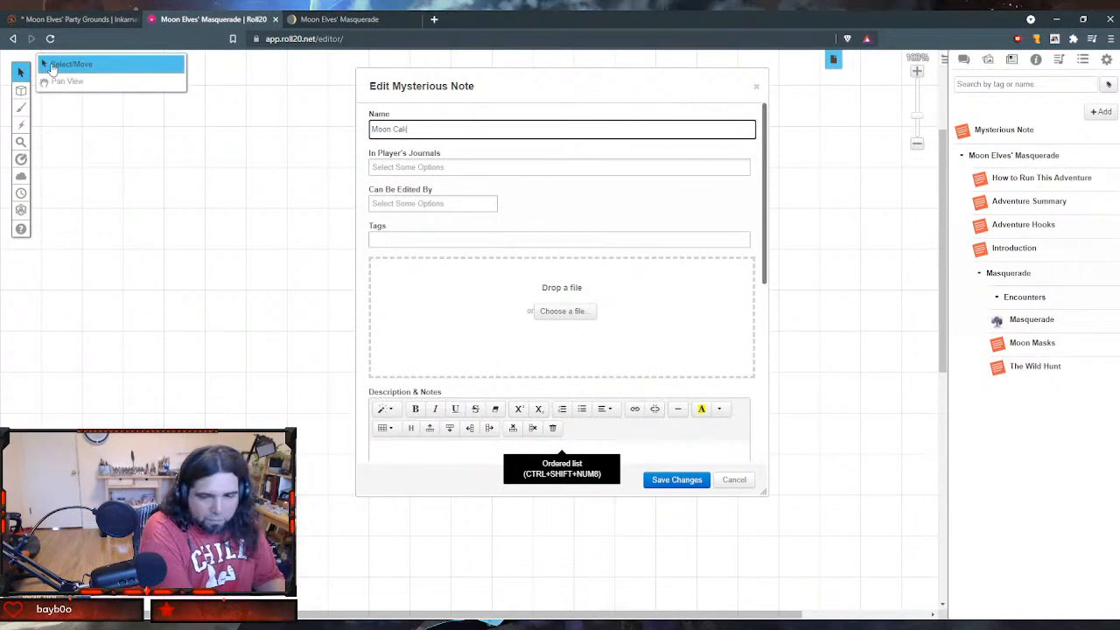
text(ke)
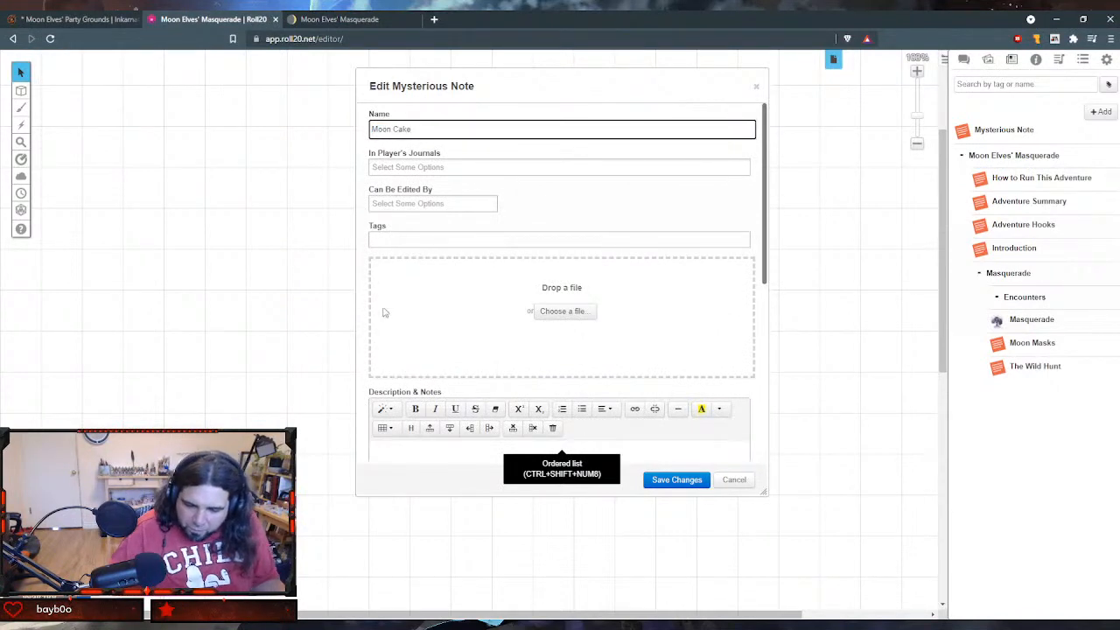
click(705, 479)
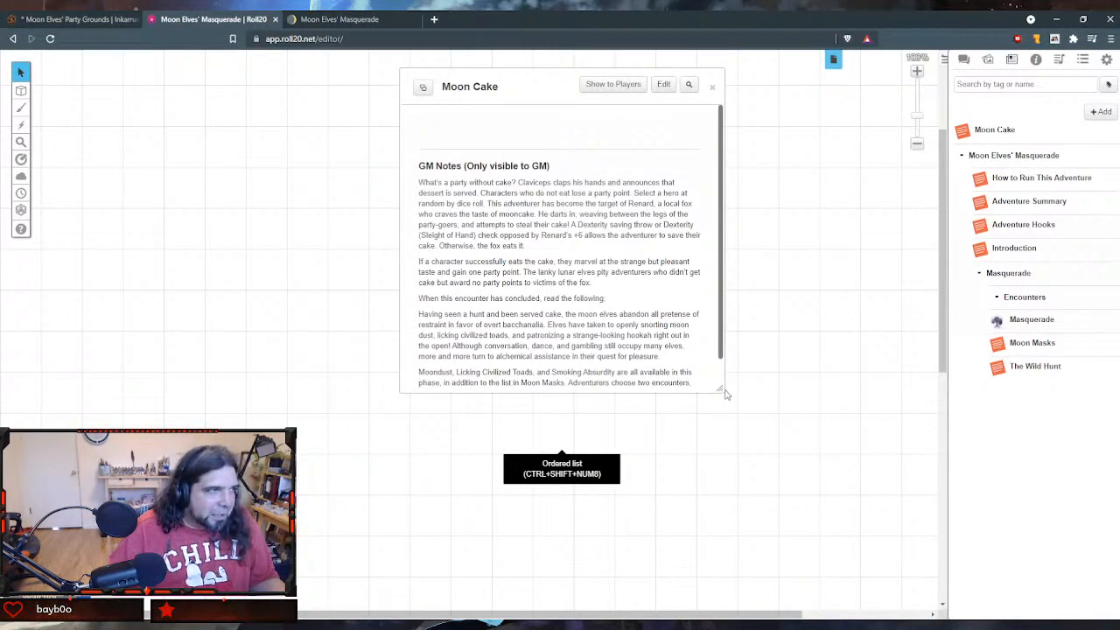
- Widen the Moon Cake handout to view its notes, close it, and move it into the Masquerade folder below The Wild Hunt
drag(720, 388, 893, 409)
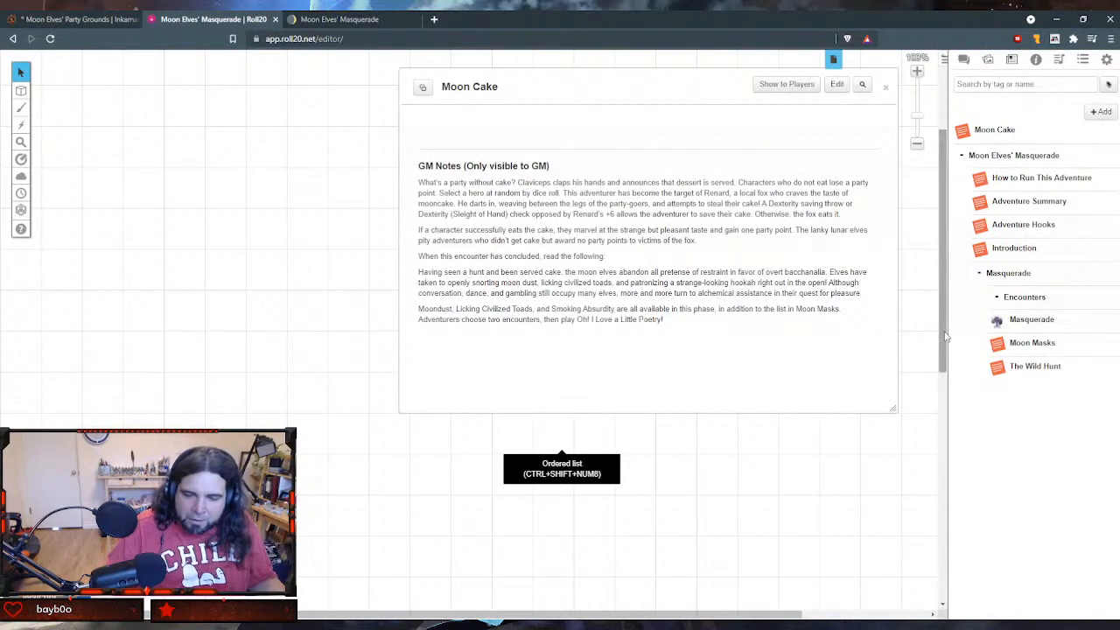
click(886, 87)
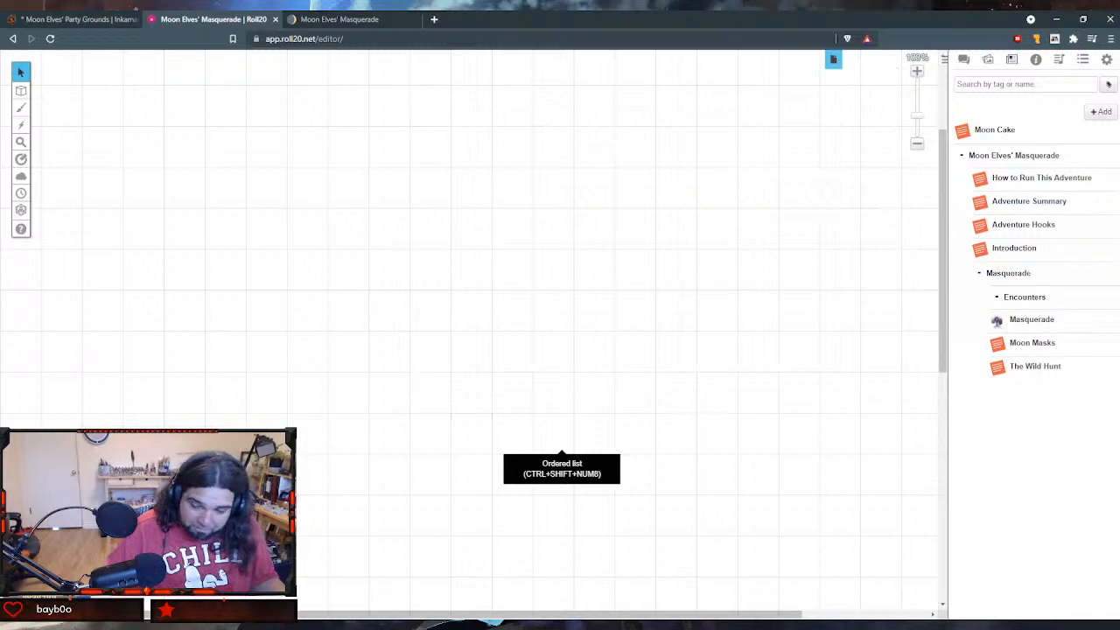
drag(962, 131, 1007, 396)
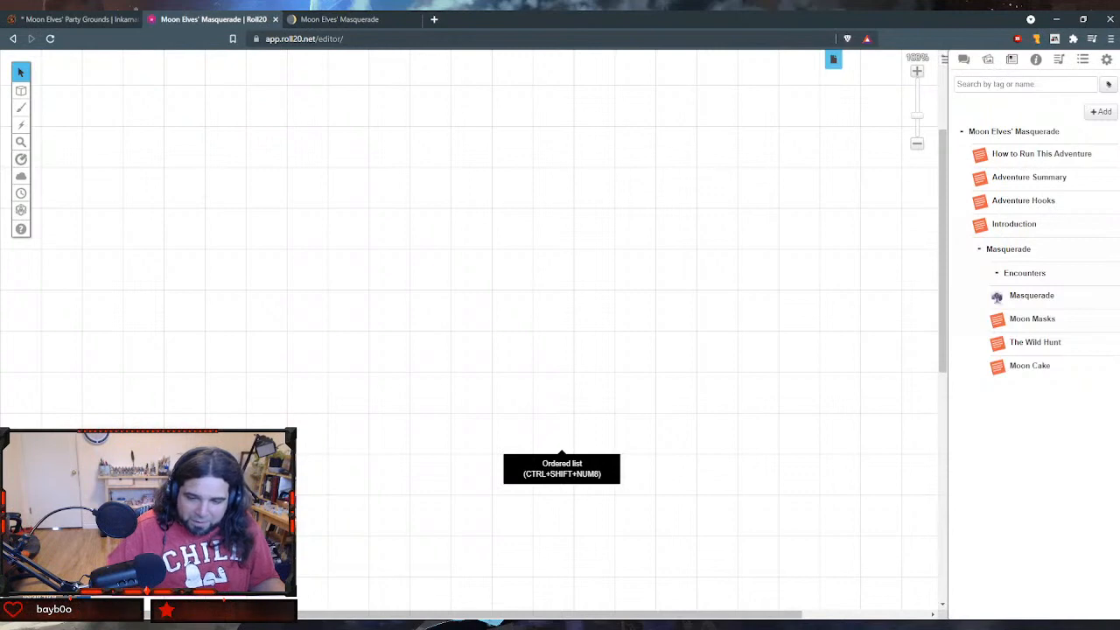
- Switch to Notion and copy the Oh! I Love a Little Poetry! section, including the Moon Elf Haiku, through the line directing play to Prizes
click(374, 24)
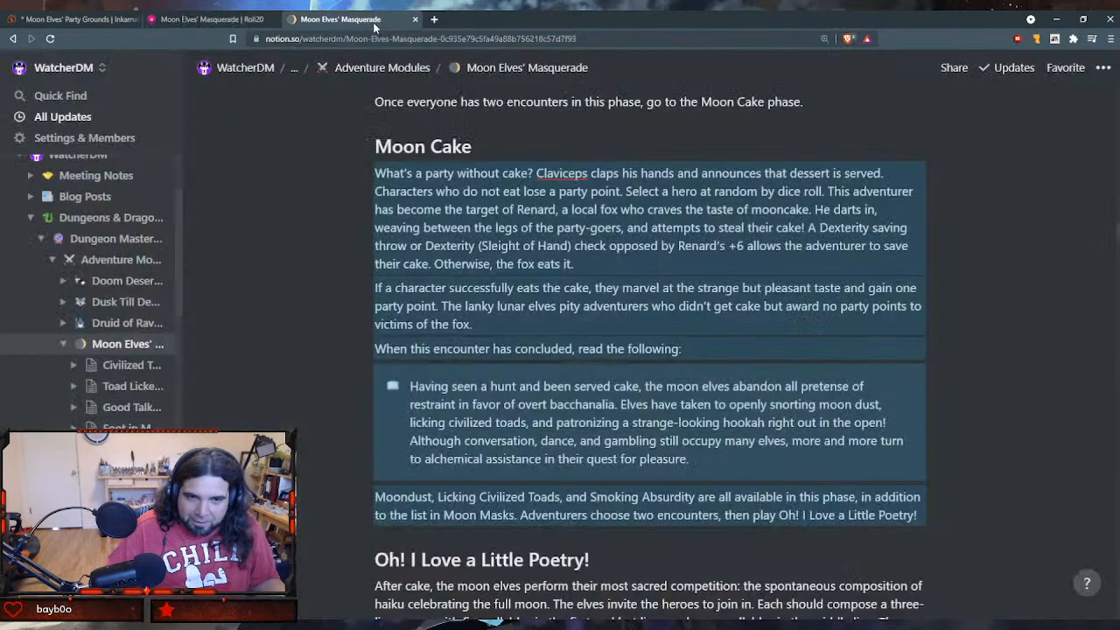
scroll(831, 554, down, 3)
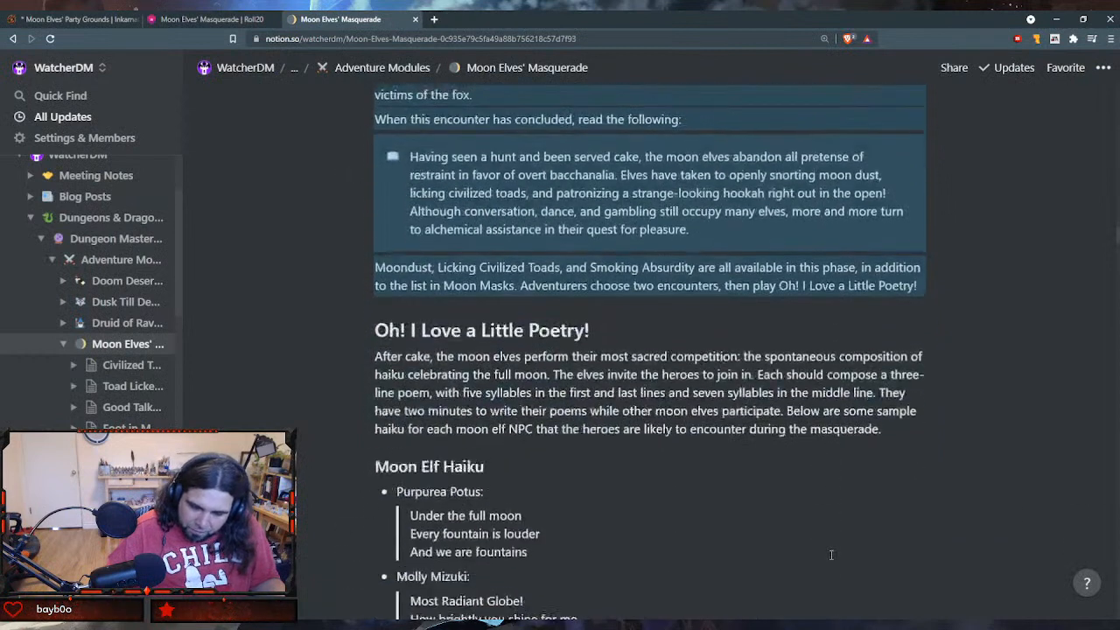
scroll(831, 554, down, 2)
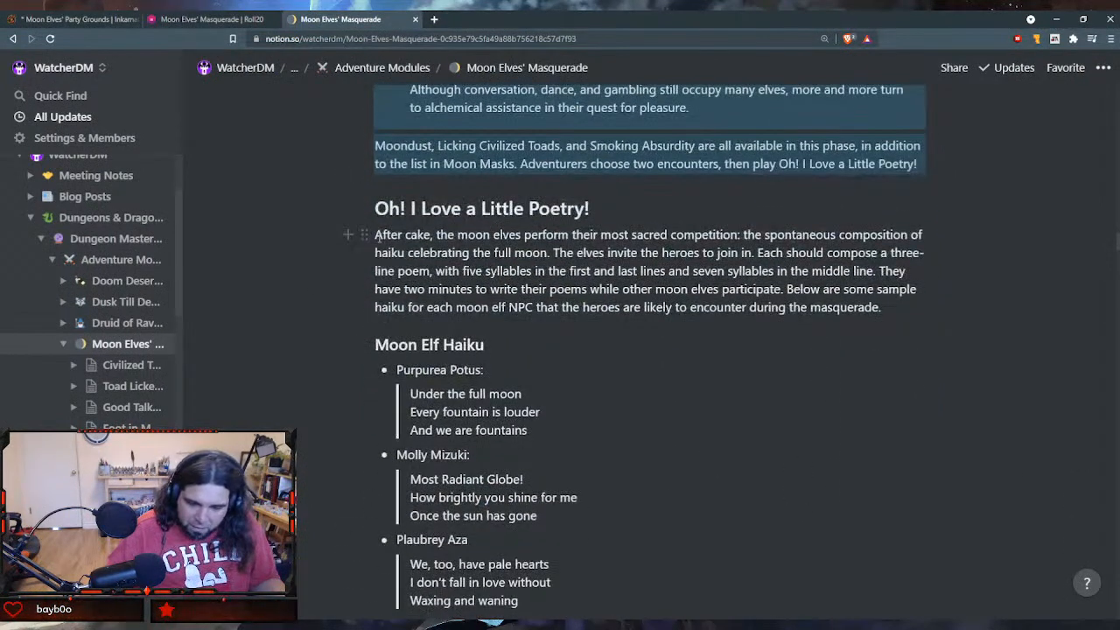
drag(377, 237, 709, 363)
scroll(578, 499, down, 5)
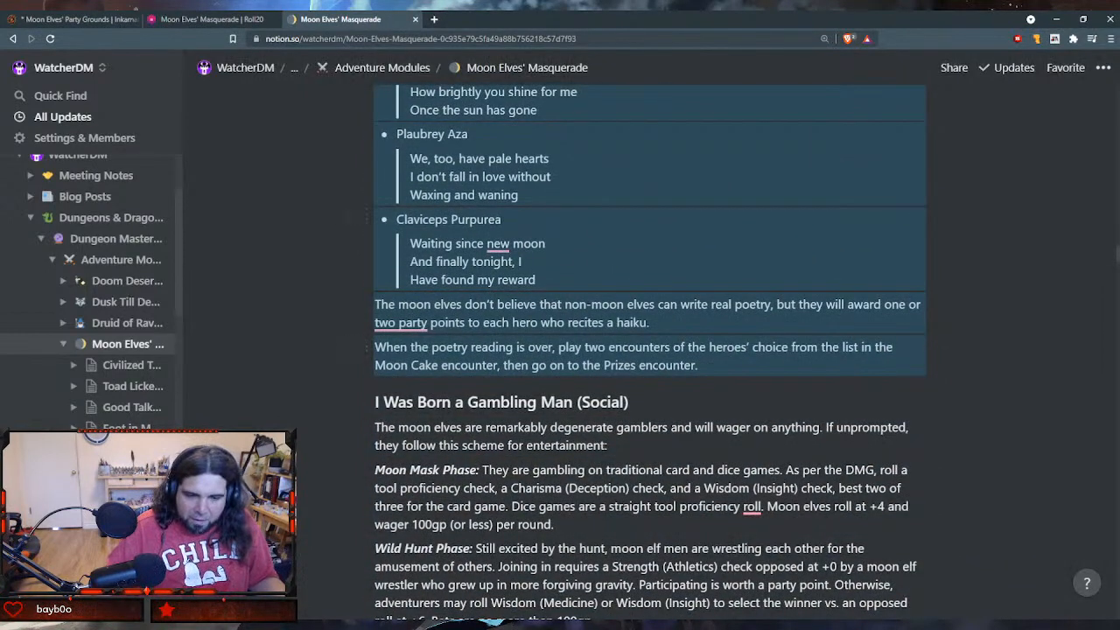
- Switch to Roll20, create another handout, and paste the copied poetry section into its GM Notes
click(210, 17)
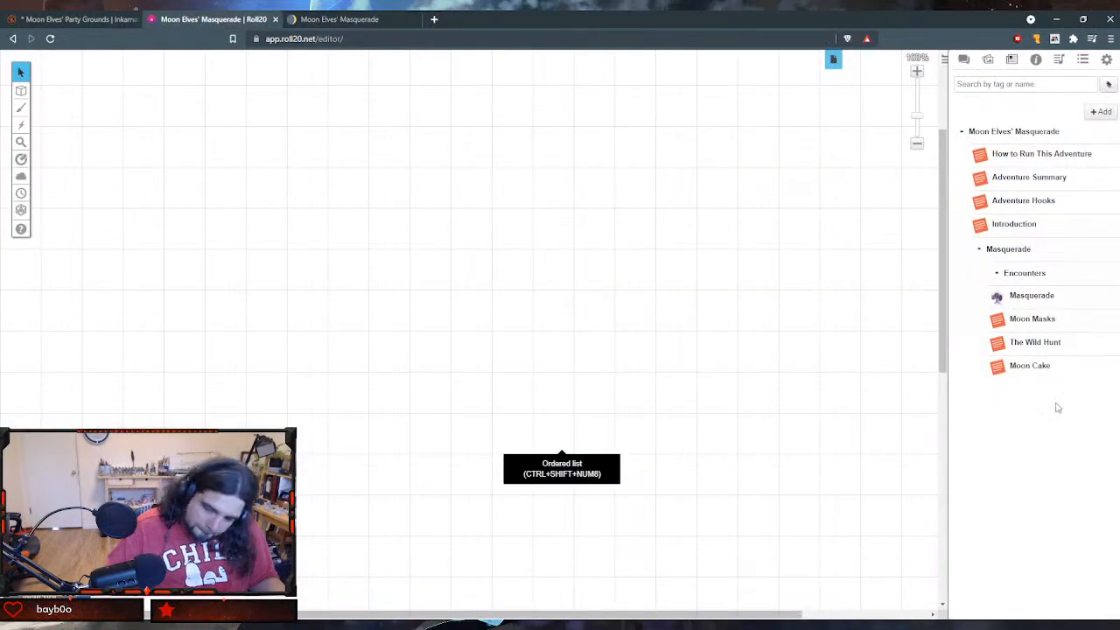
click(1101, 113)
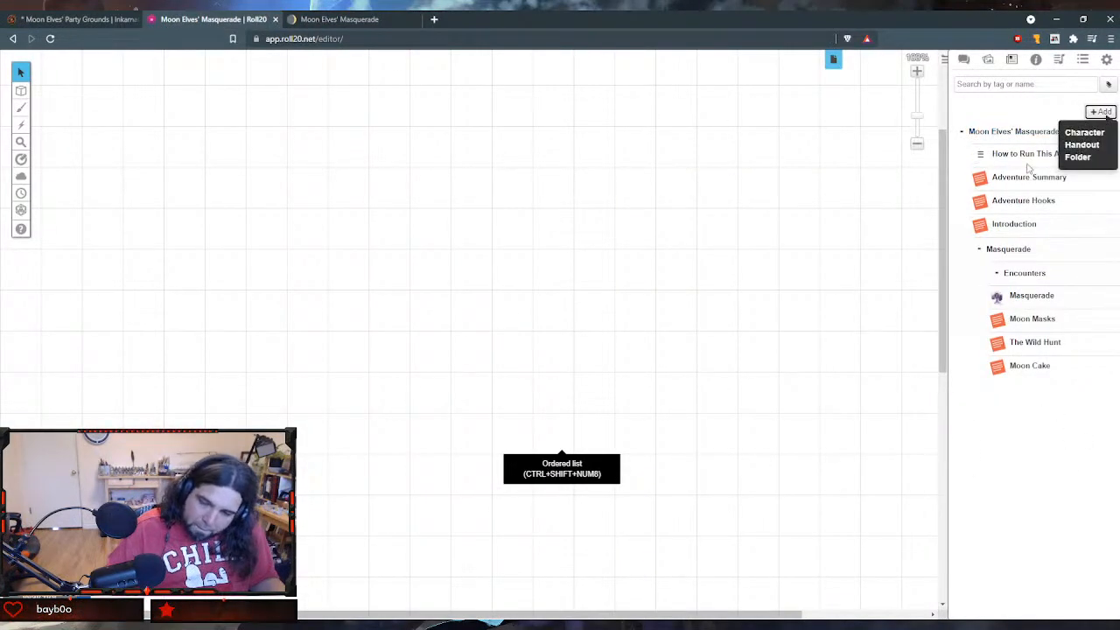
click(1095, 144)
scroll(452, 309, down, 3)
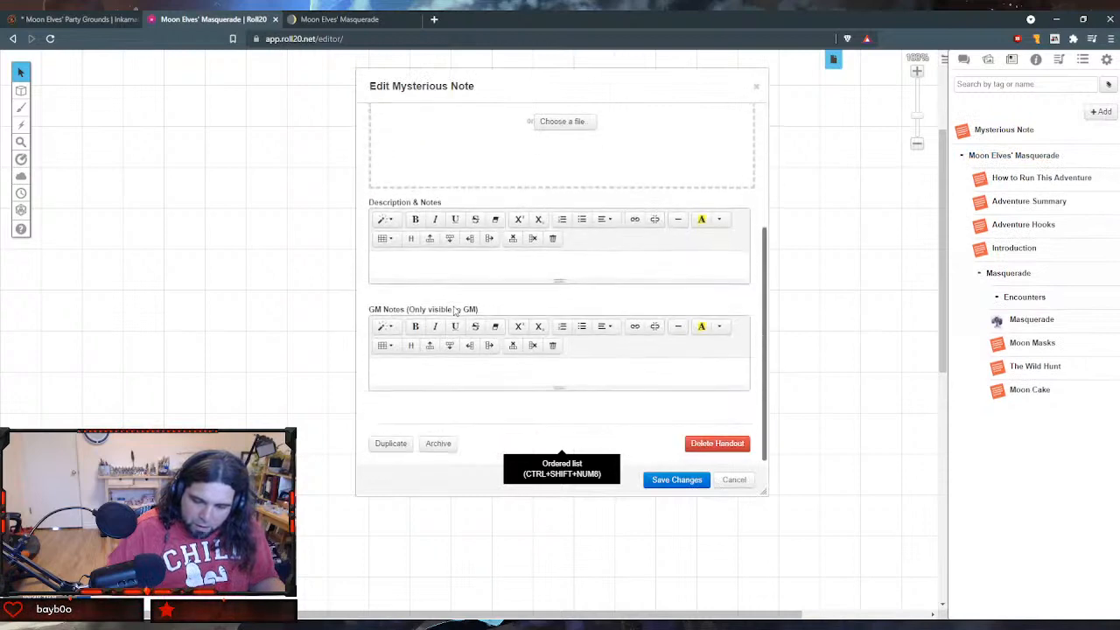
click(426, 370)
key(ctrl+v)
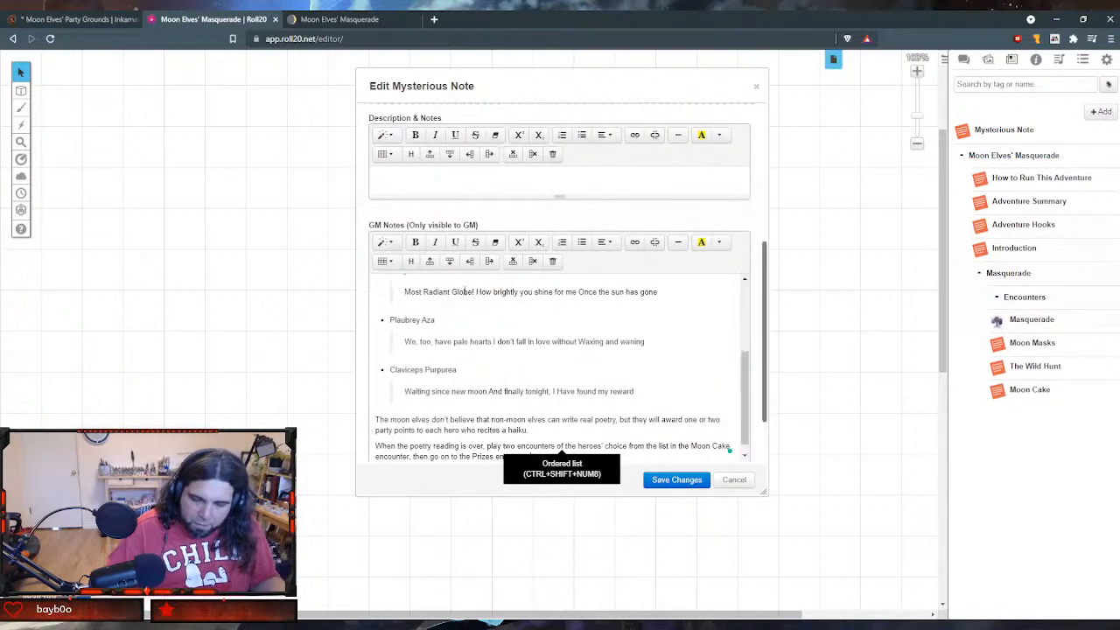
- Name the new handout "Oh, I Love a Little Poetry"
scroll(449, 242, up, 10)
drag(427, 129, 341, 98)
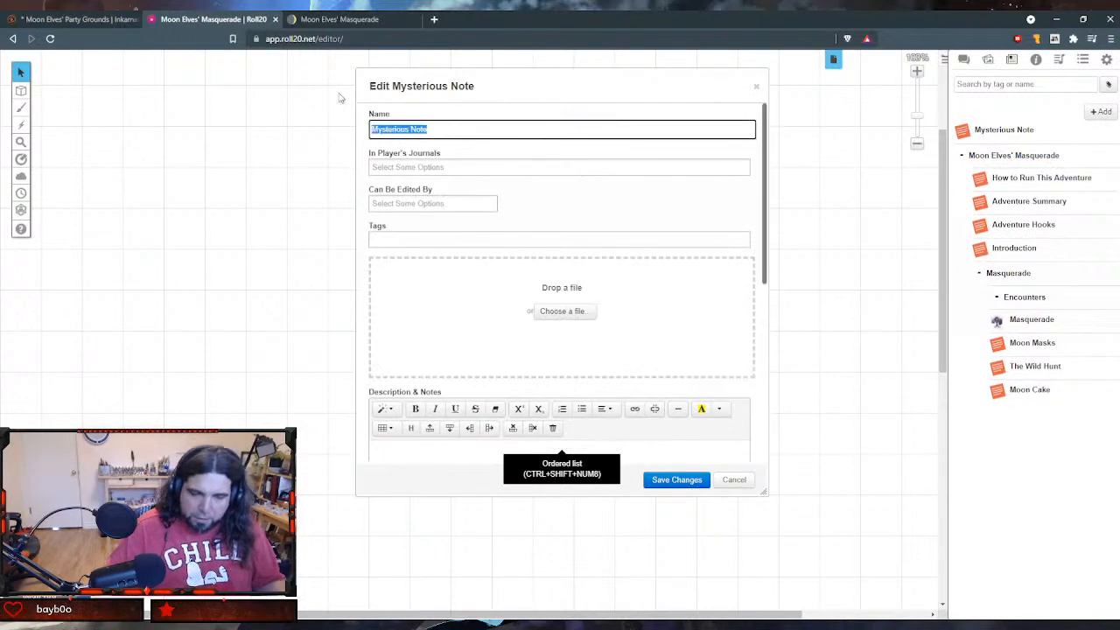
text(Oh, I)
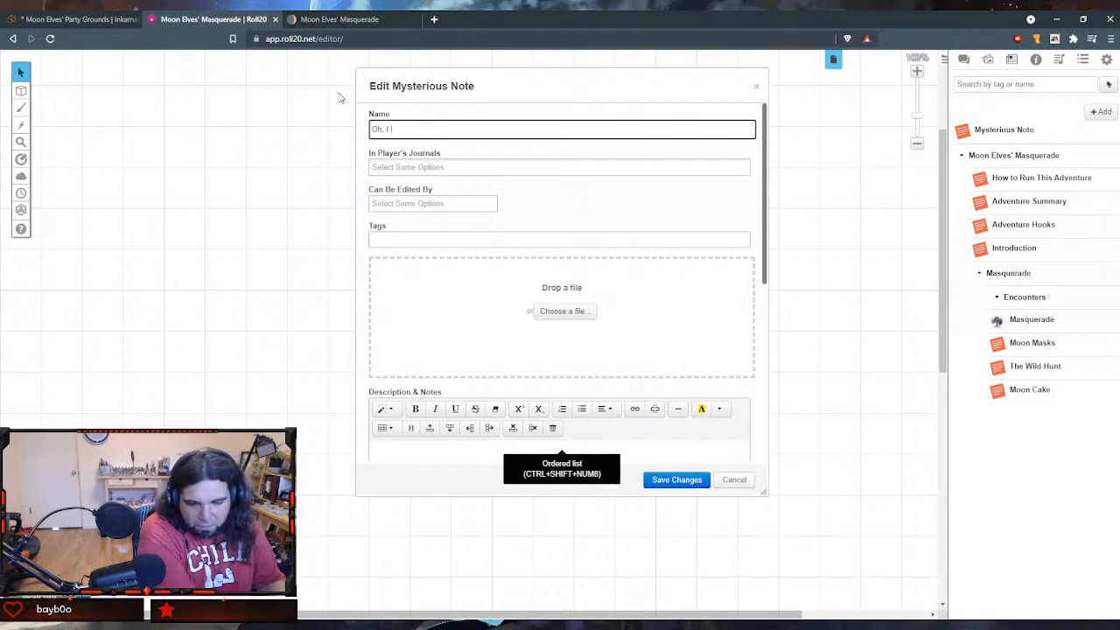
text( Love a Li)
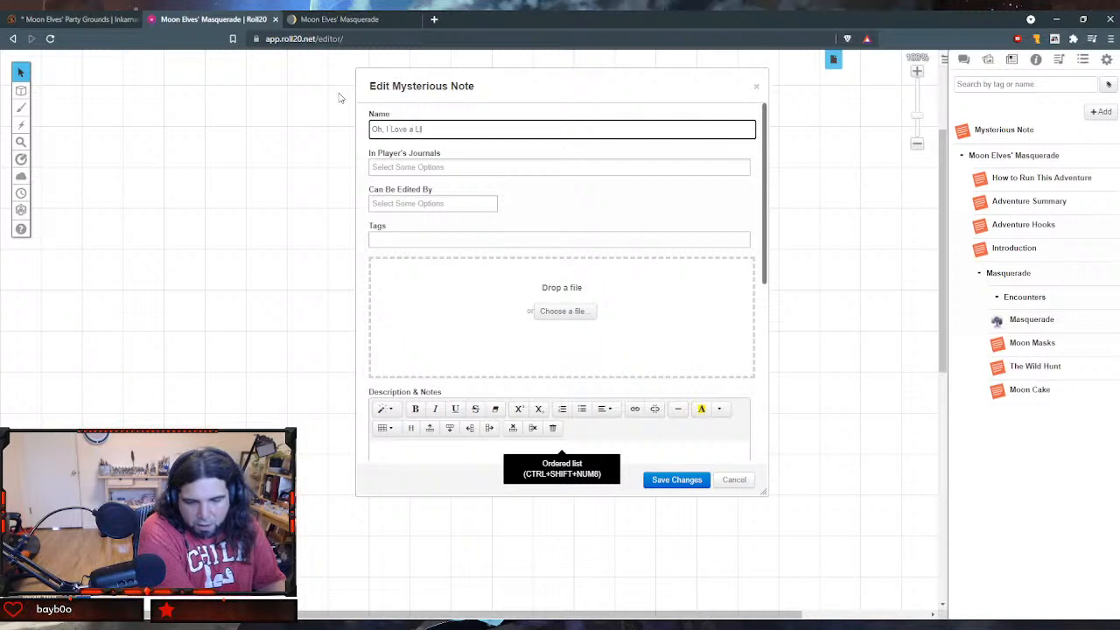
text(ttle Po)
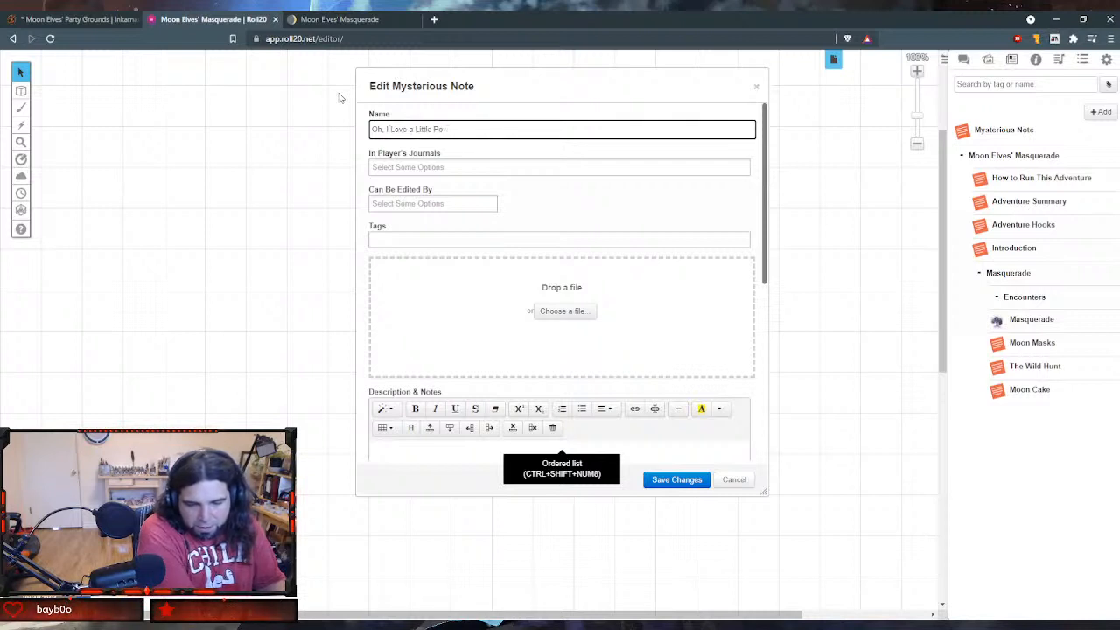
text(wtry)
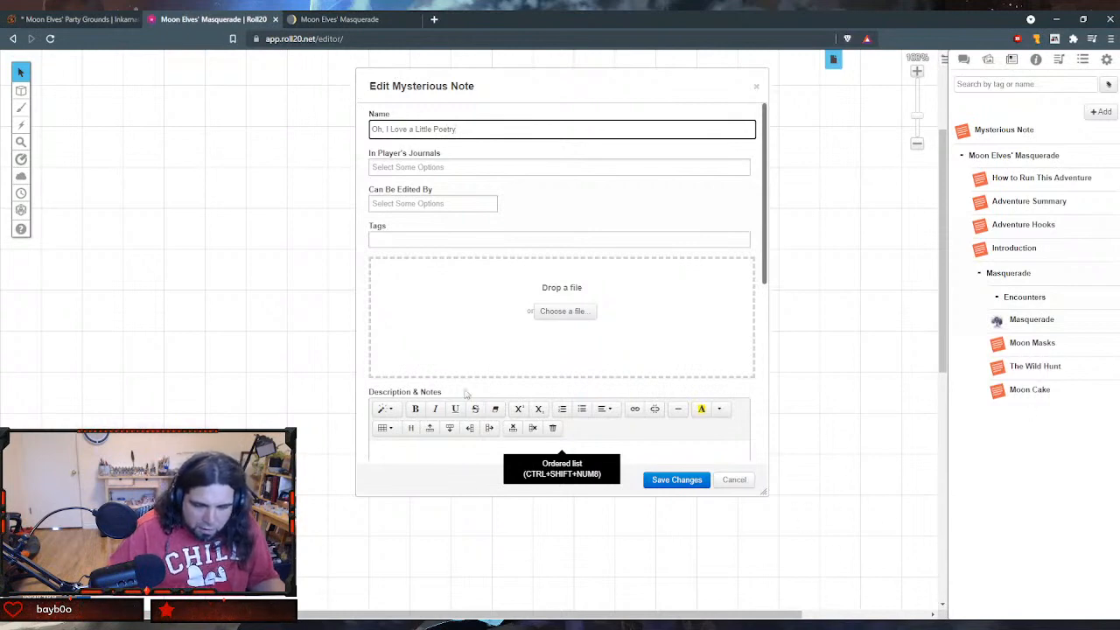
- Save the poetry handout and enlarge its window to show the full GM notes
scroll(560, 280, down, 10)
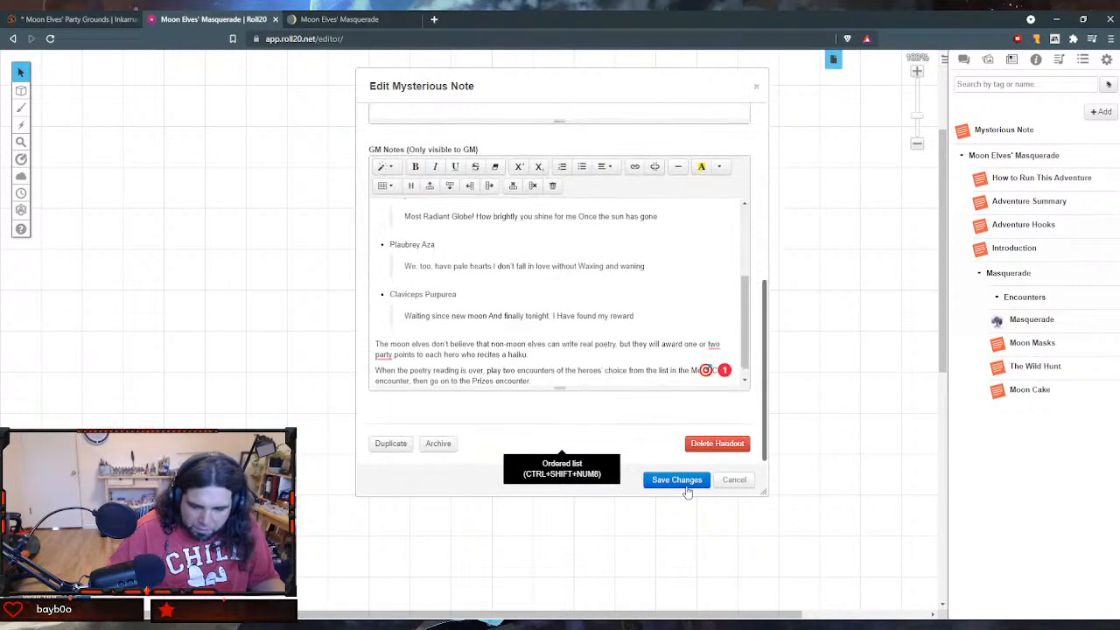
click(686, 488)
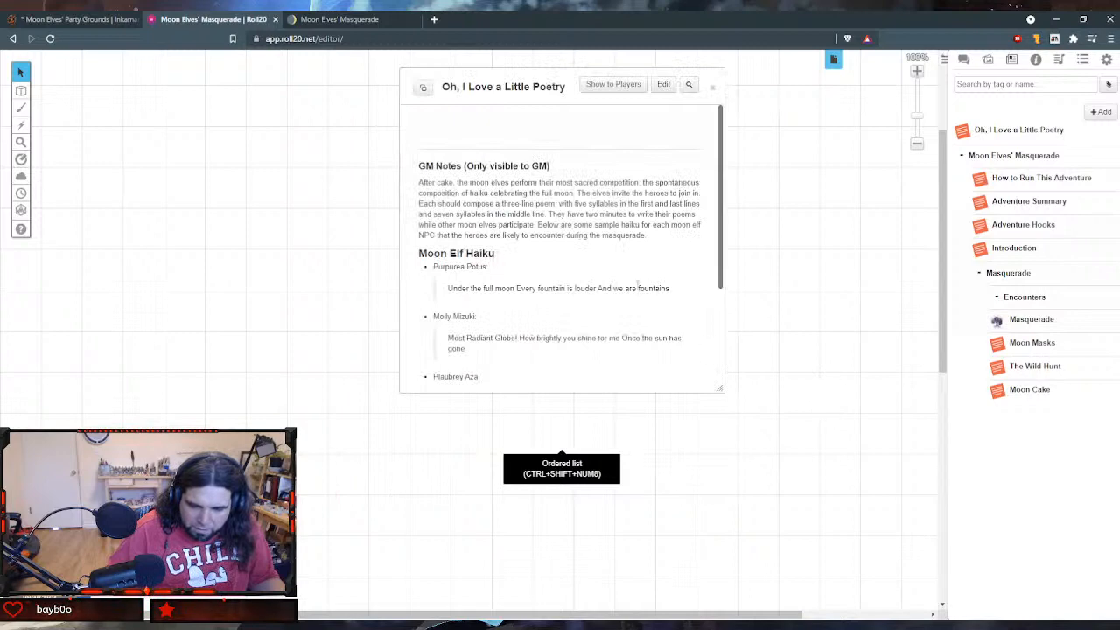
scroll(637, 286, down, 3)
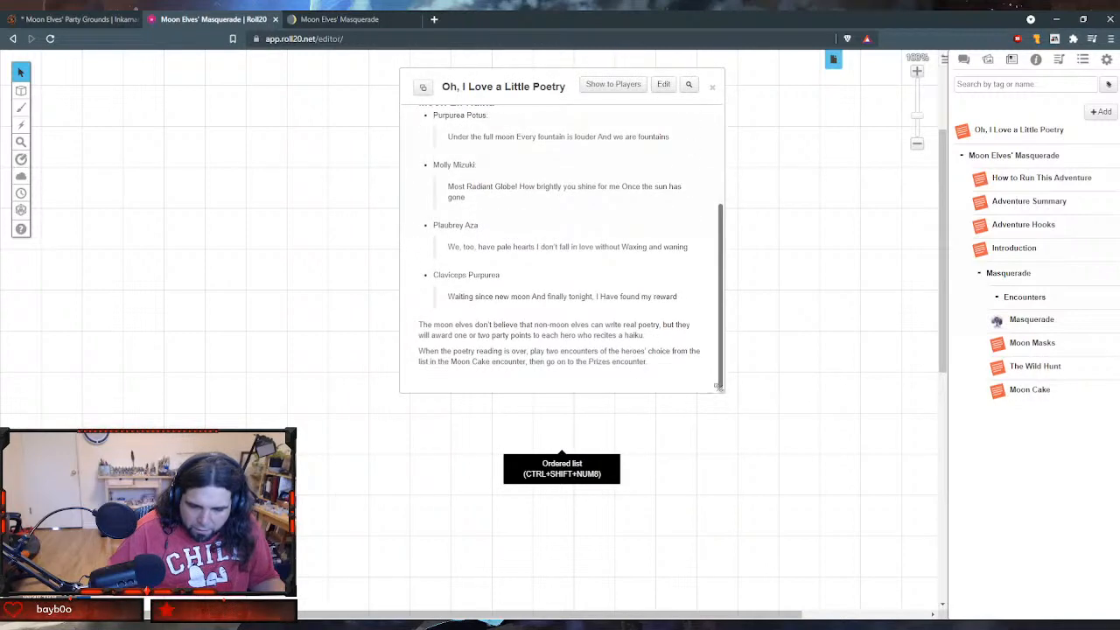
drag(718, 387, 844, 510)
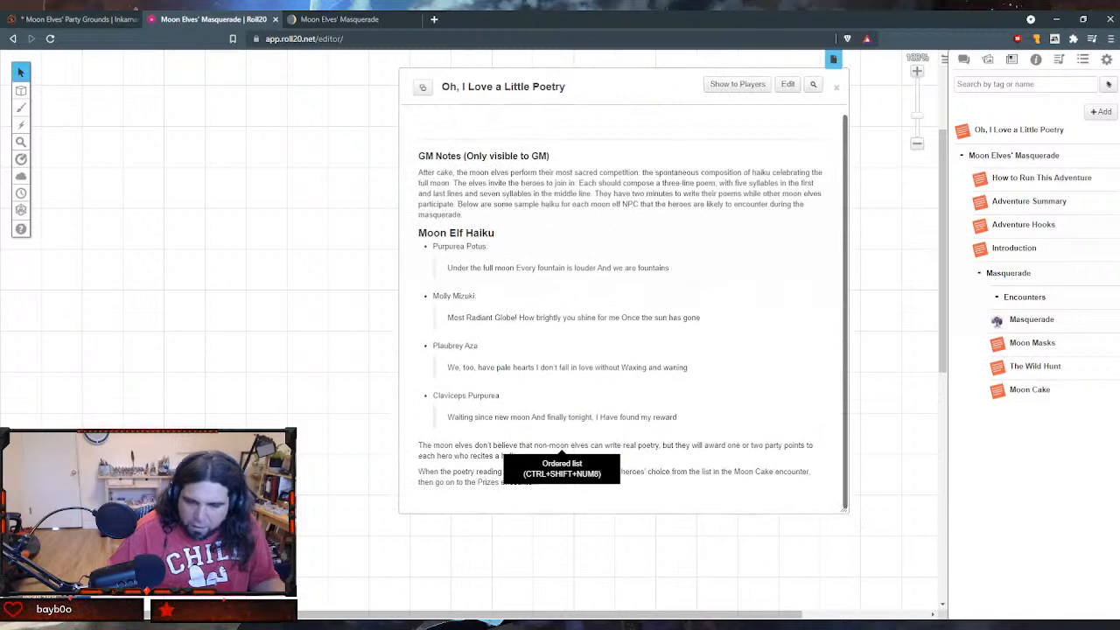
- Open the poetry handout for editing and split Purpurea Potus's haiku in the GM Notes into three lines
click(786, 86)
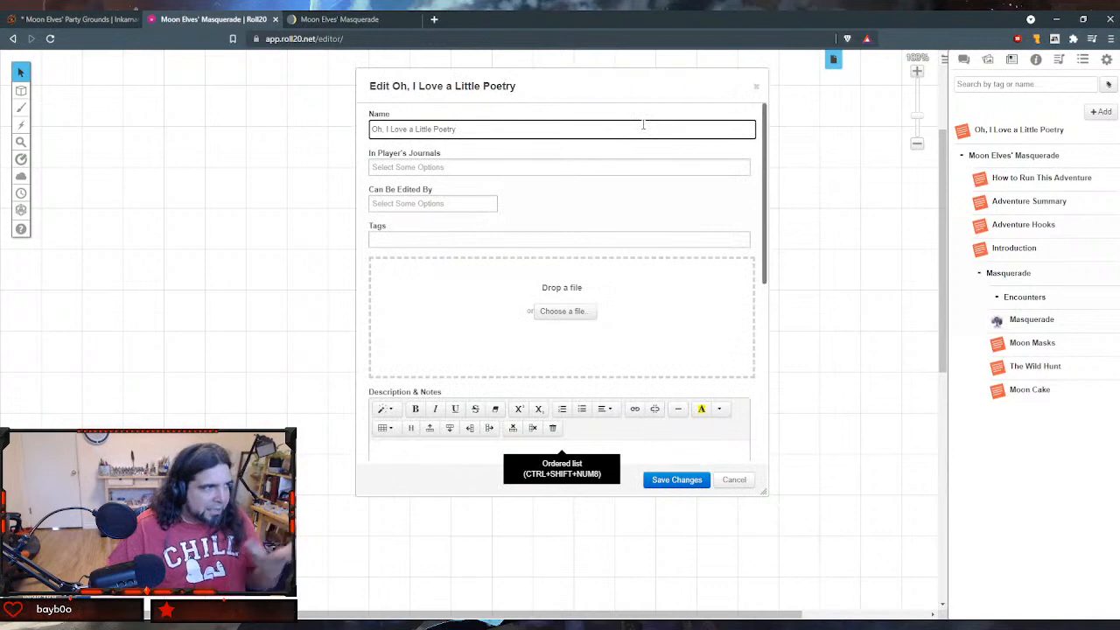
scroll(644, 129, down, 2)
scroll(644, 129, down, 2)
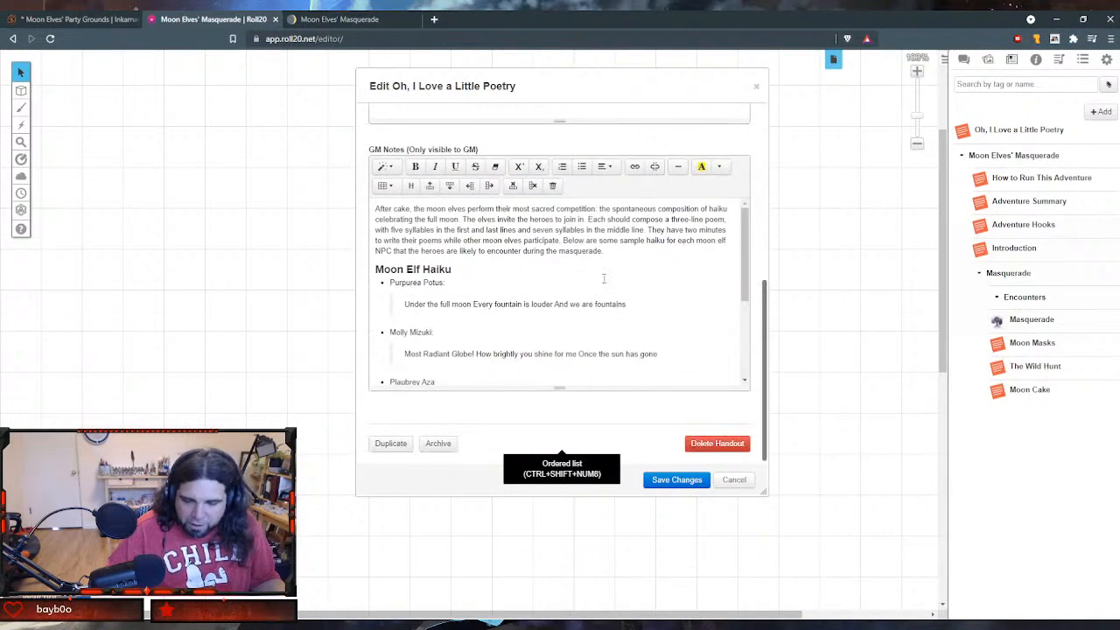
click(472, 304)
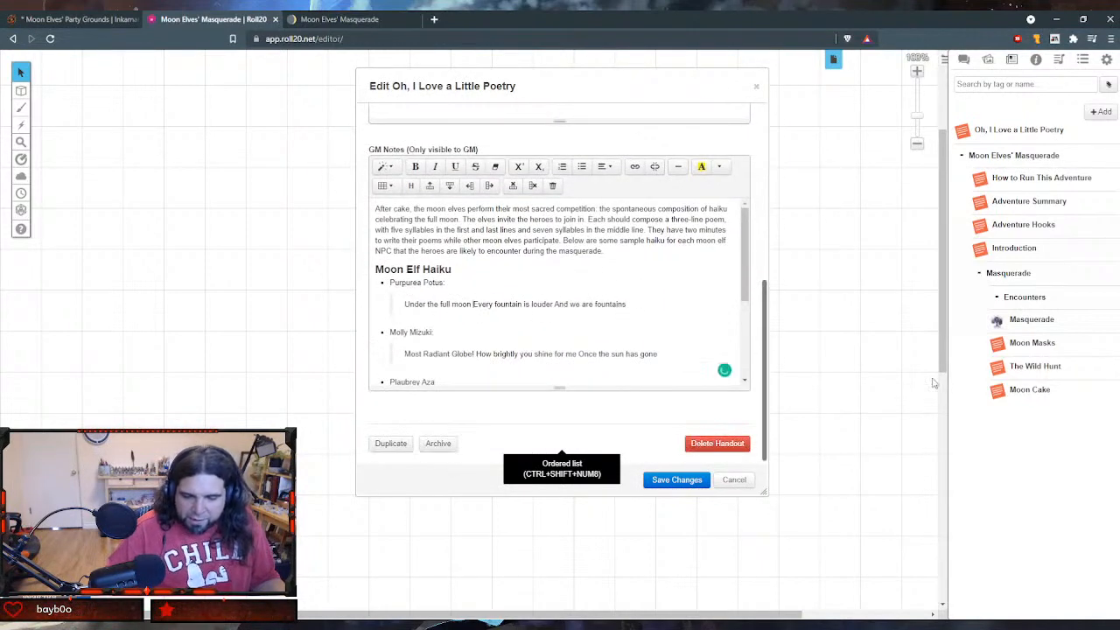
key(Return)
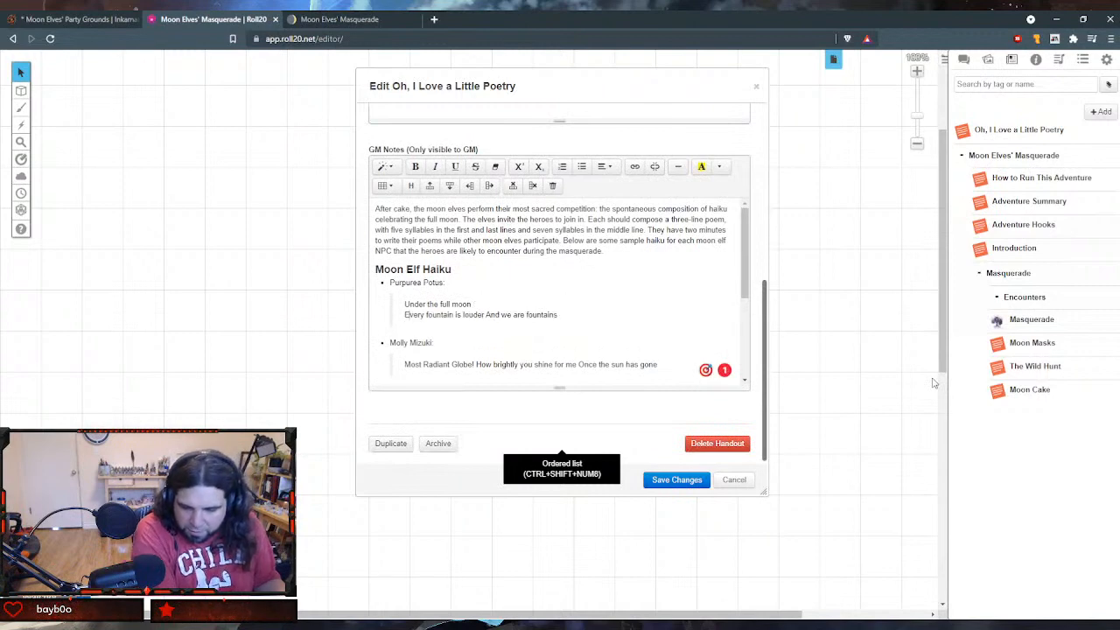
key(Return)
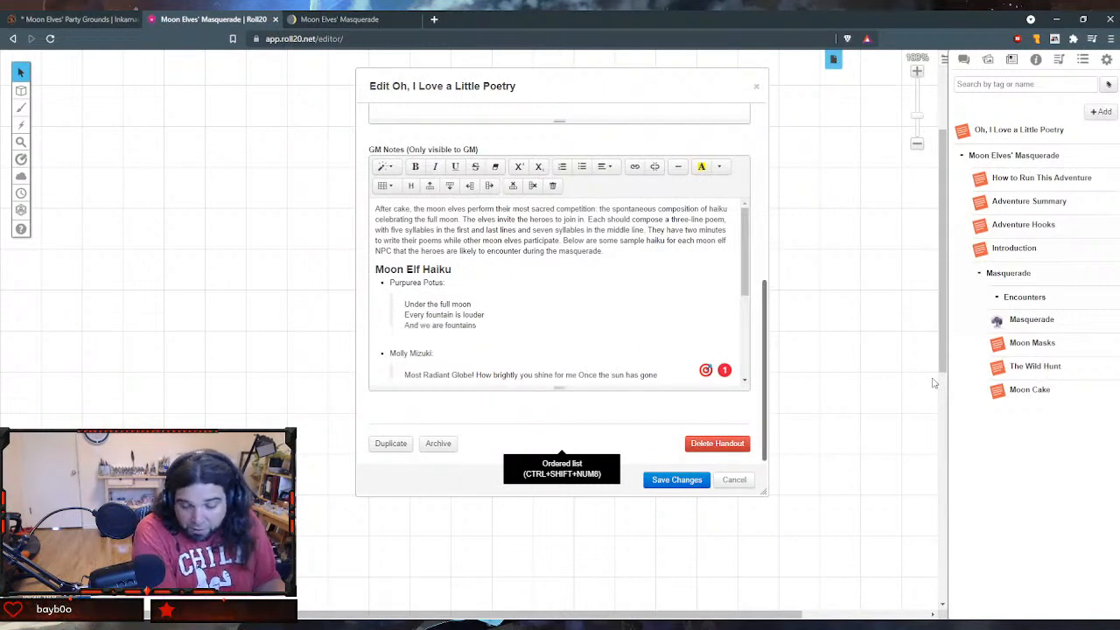
key(Down)
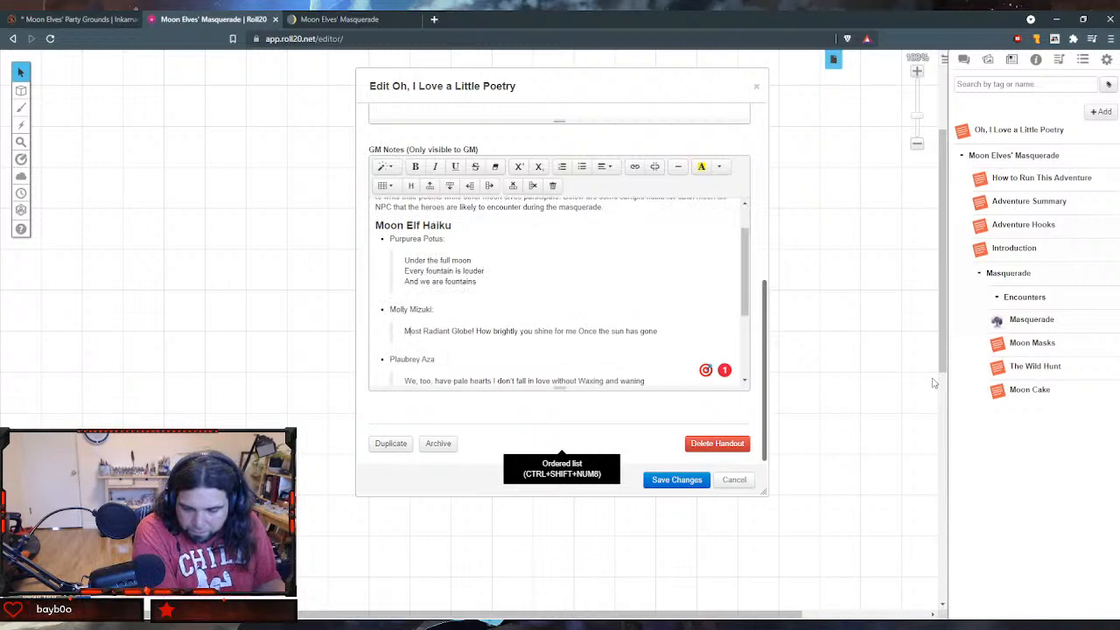
key(Right)
key(Right)
key(Right)
key(Right)
key(Right)
key(Right)
key(Right)
key(Right)
key(Right)
key(Right)
key(Right)
key(Right)
key(Right)
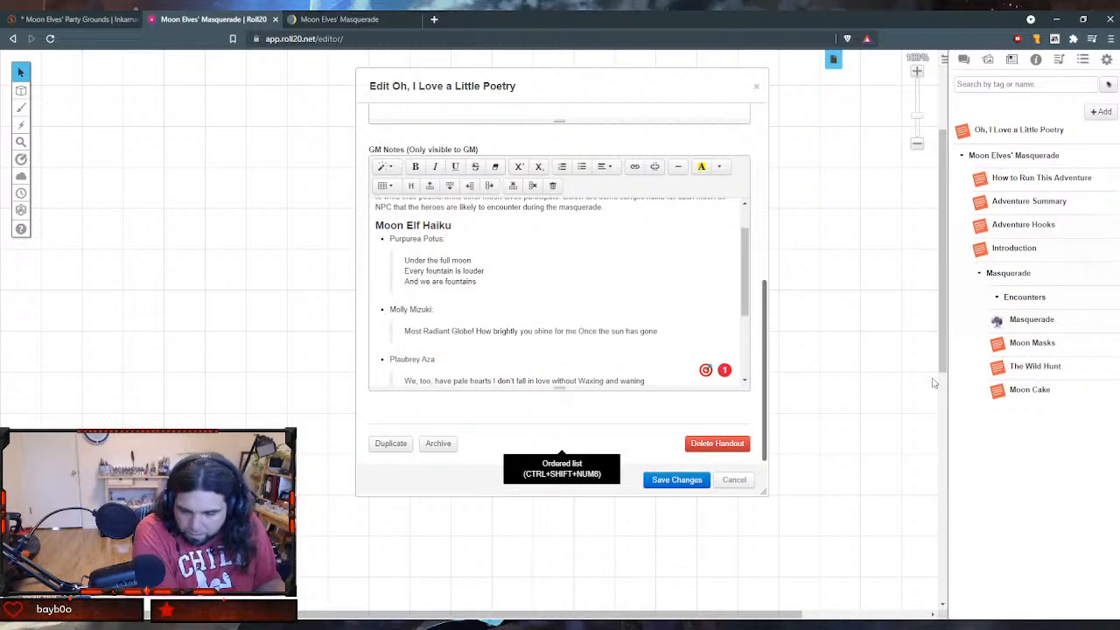
key(shift+Return)
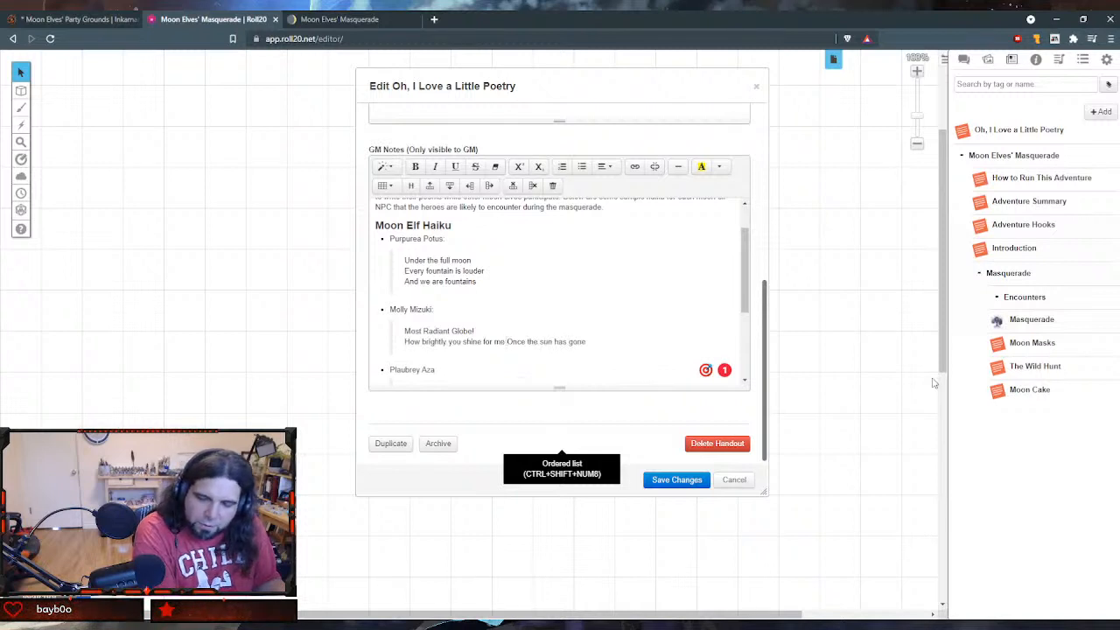
key(shift+Return)
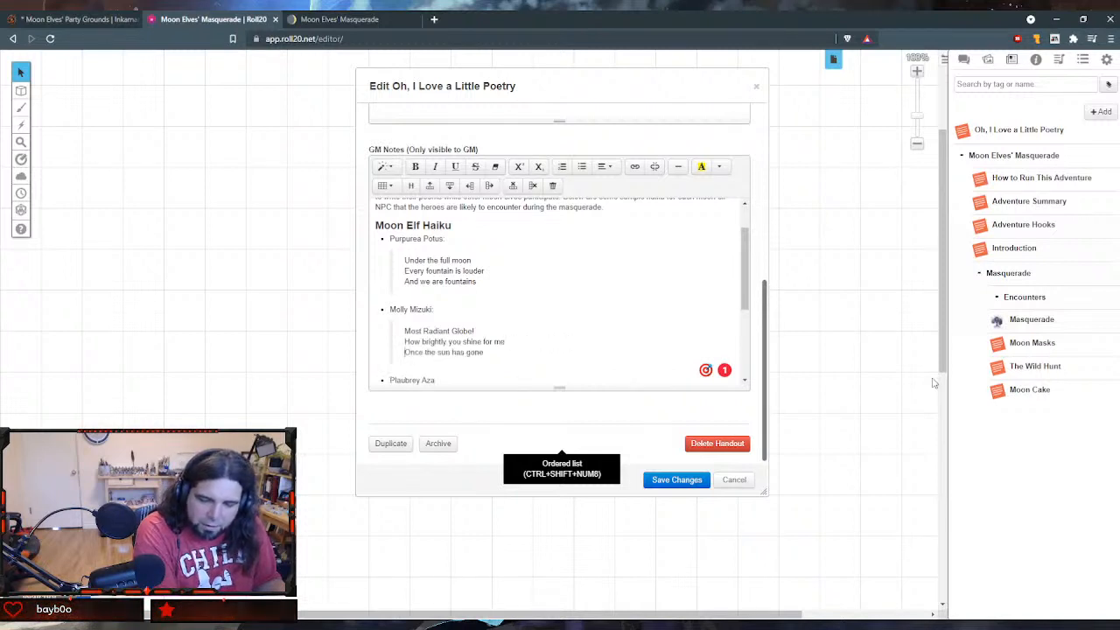
- Break Plaubrey Aza's haiku into three lines, starting new lines at "I don't fall" and "Waxing and waning"
key(Down)
key(Down)
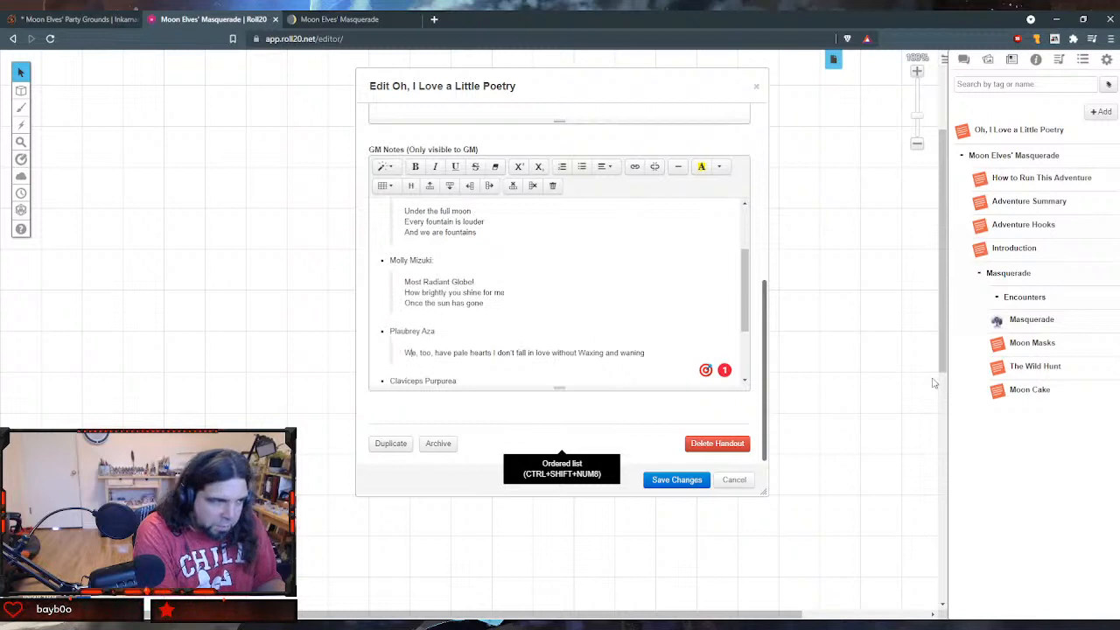
key(Right)
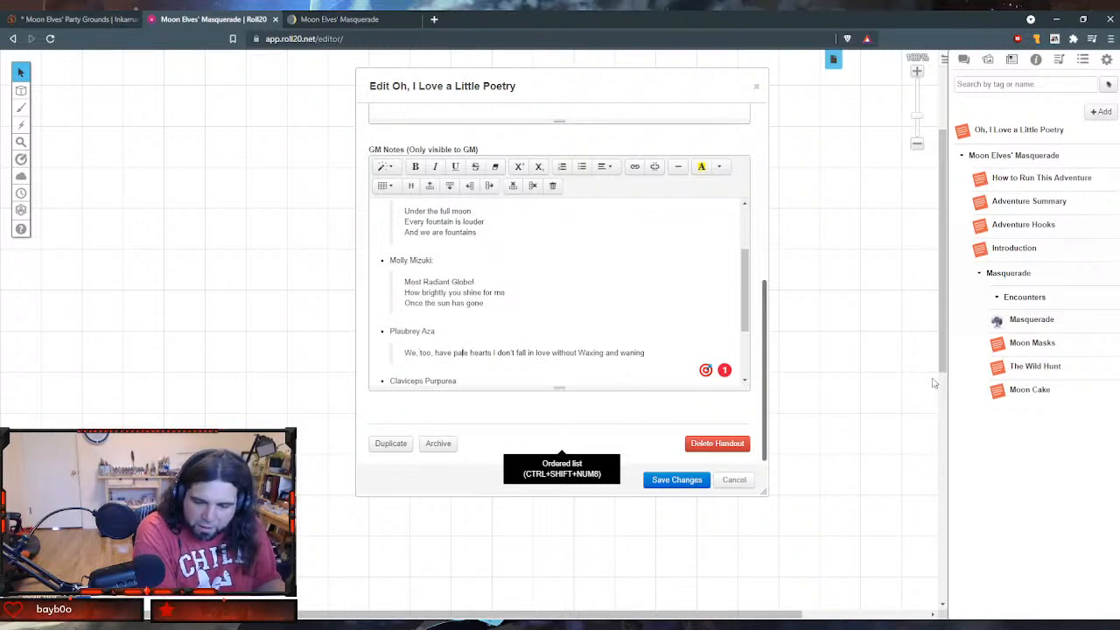
key(Right)
key(Right)
key(Right)
key(Right)
key(Right)
key(Right)
key(Right)
key(Right)
key(Right)
key(Right)
key(Right)
key(Return)
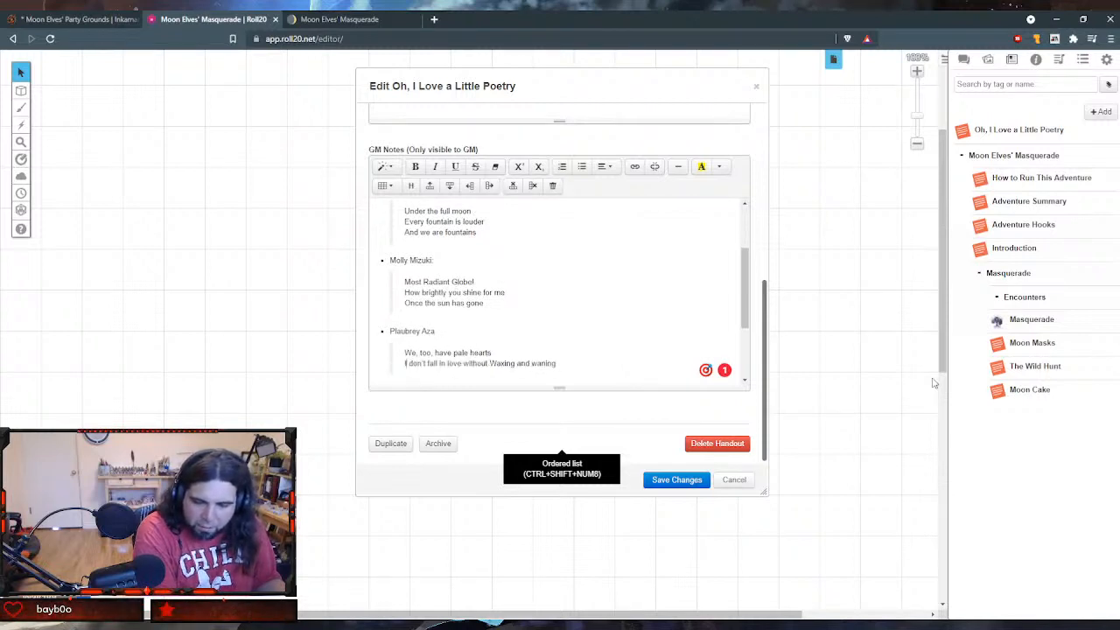
key(Right)
key(Right)
key(Right)
key(Right)
key(Right)
key(Right)
key(Right)
key(Right)
key(Right)
key(Right)
key(Right)
key(Right)
key(Right)
key(Right)
key(Right)
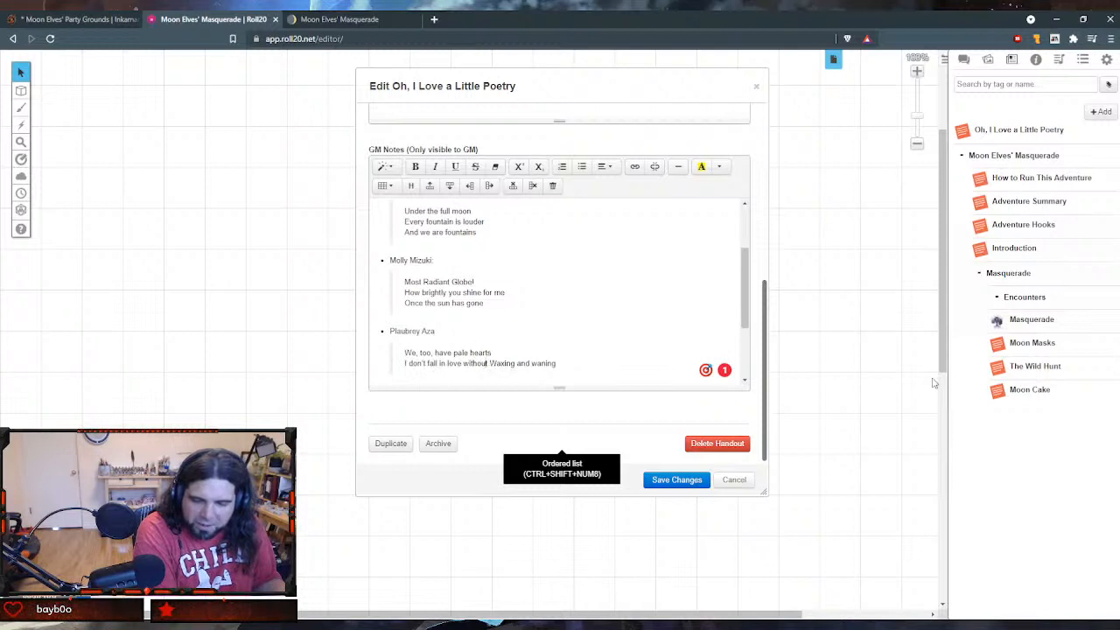
key(Return)
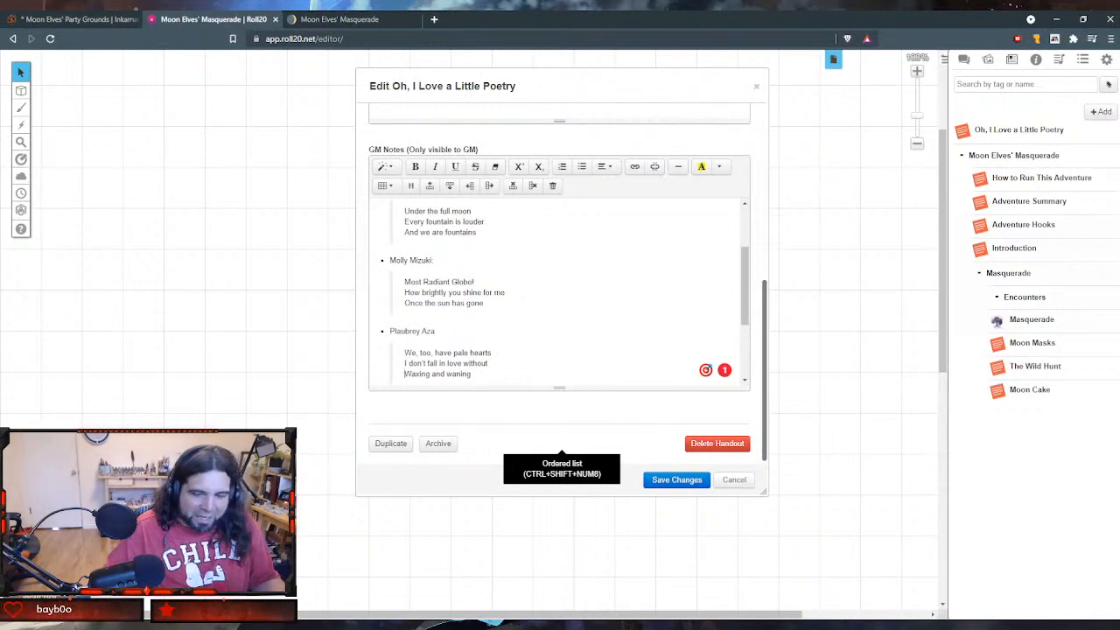
- Break Claviceps Purpurea's haiku into three single-spaced lines, ending the second with "tonight, I" and starting the third with "Have found my reward"
scroll(621, 354, down, 3)
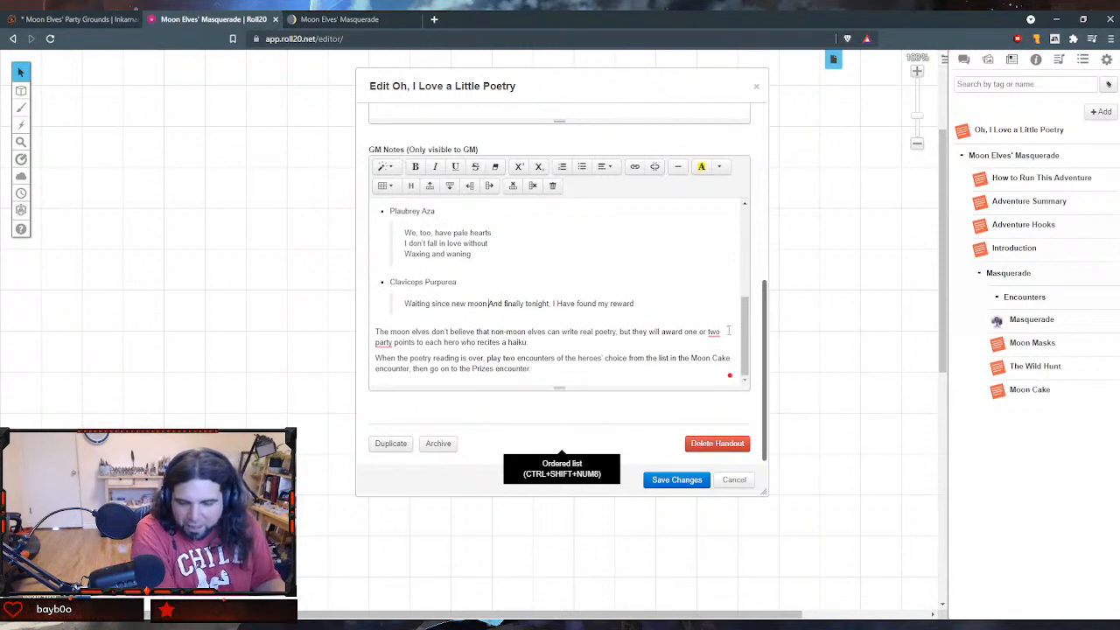
key(shift+Return)
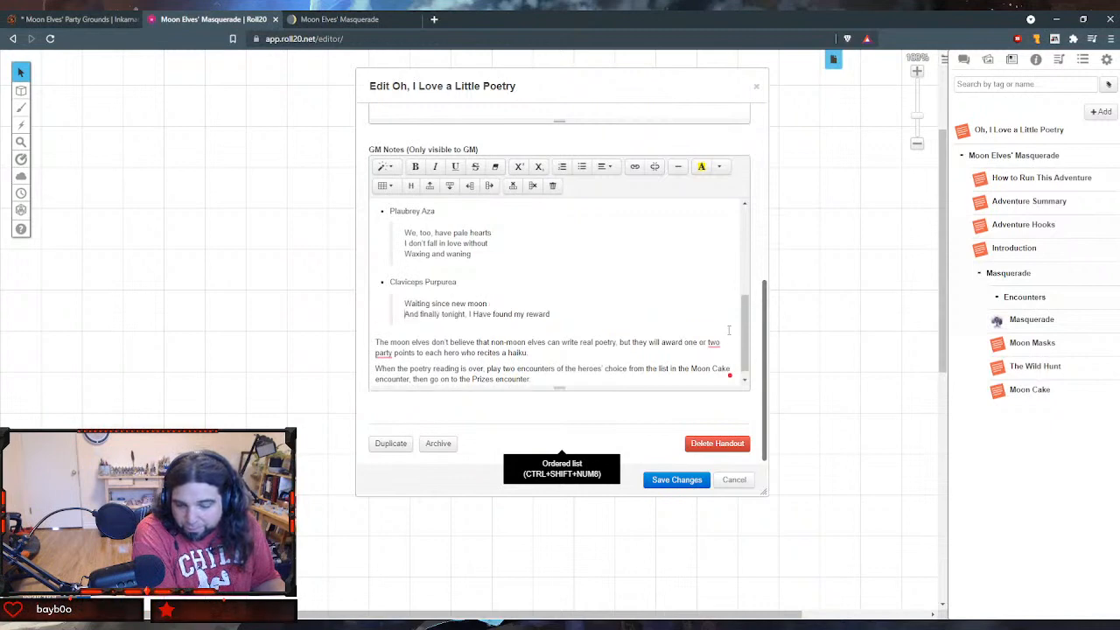
key(Right)
key(Right)
key(Right)
key(Right)
key(Right)
key(Right)
key(Right)
key(Right)
key(Right)
key(Right)
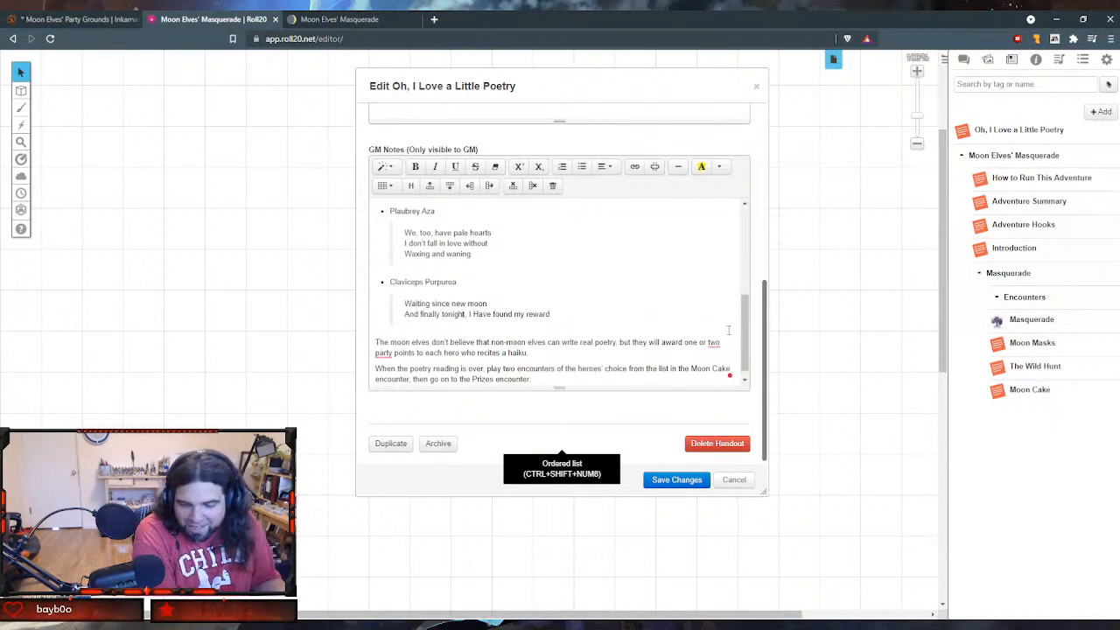
key(Return)
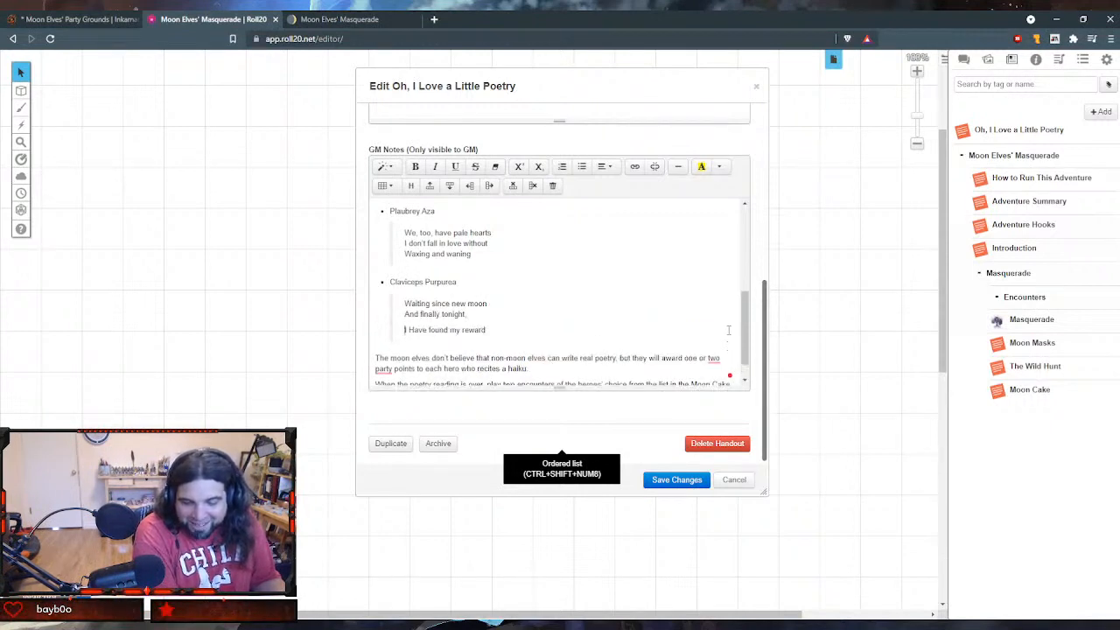
key(BackSpace)
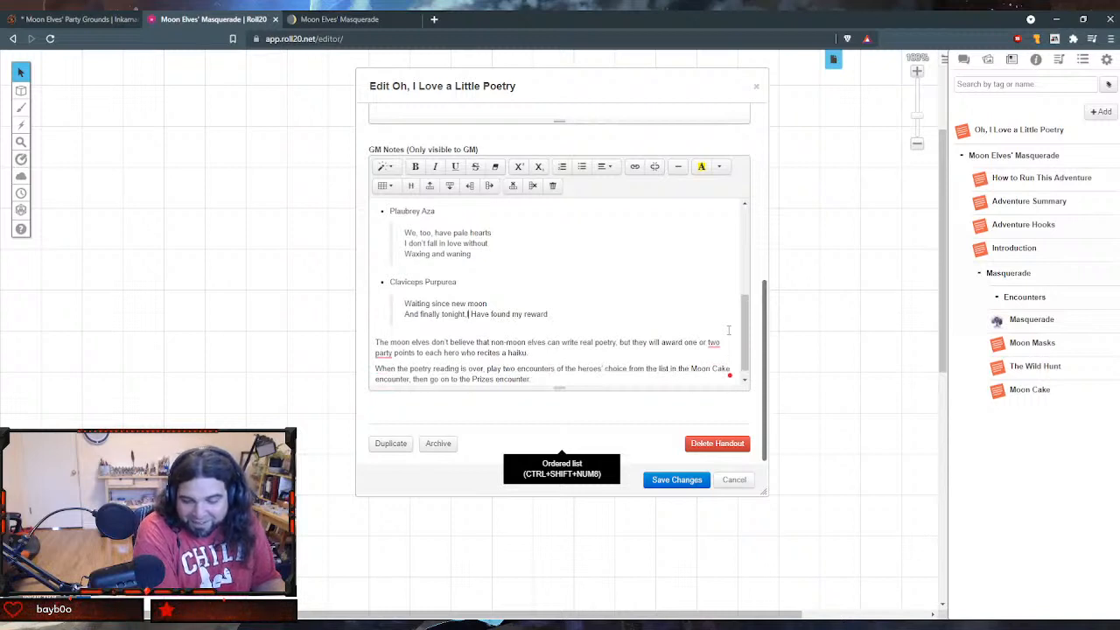
key(Return)
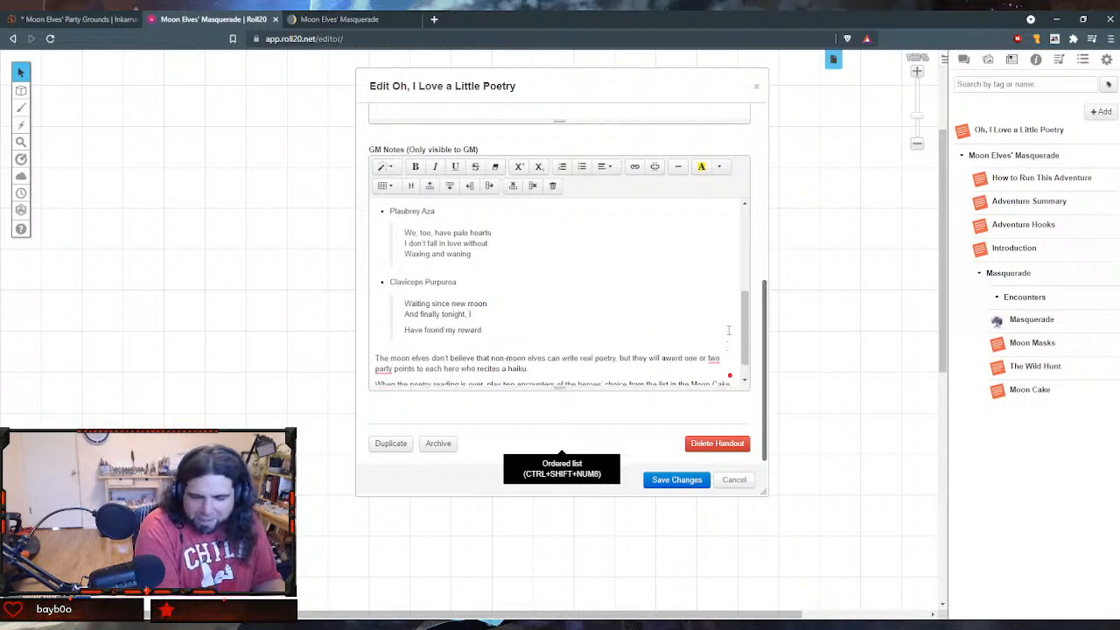
key(BackSpace)
key(shift+Return)
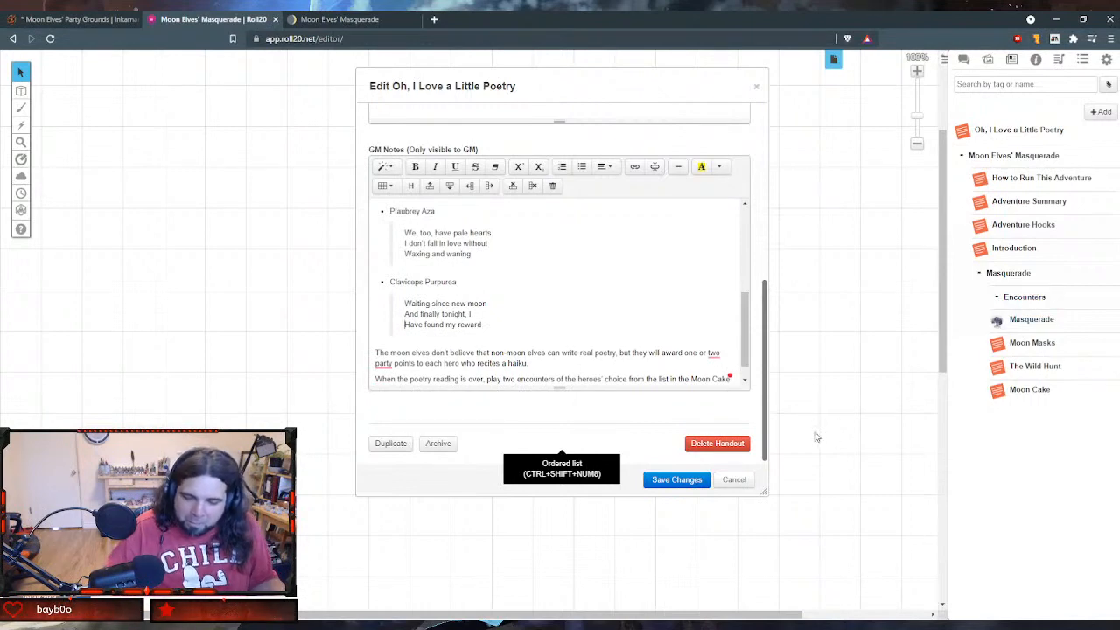
- Save and close the reformatted poetry handout, and file it below Moon Cake in the Masquerade folder
scroll(617, 320, down, 1)
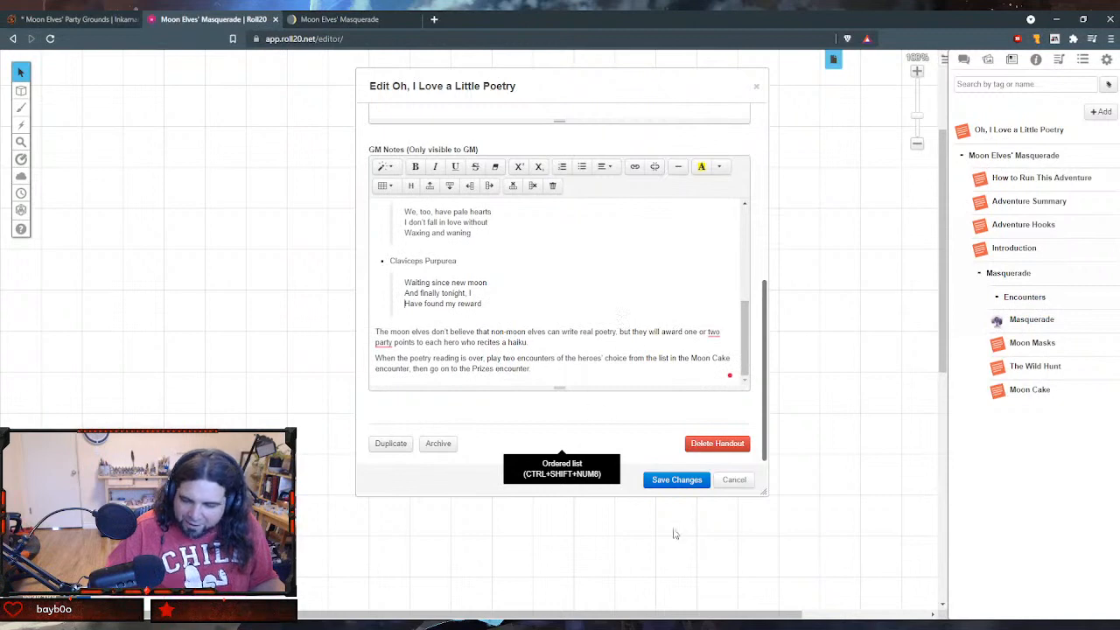
click(679, 481)
scroll(748, 394, down, 2)
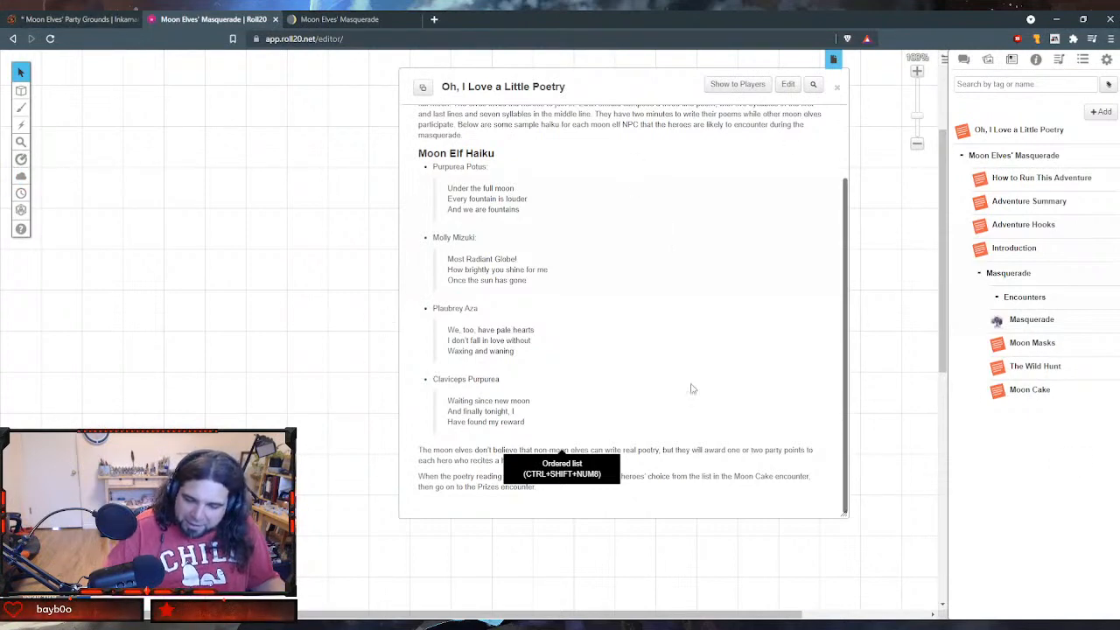
scroll(691, 388, up, 2)
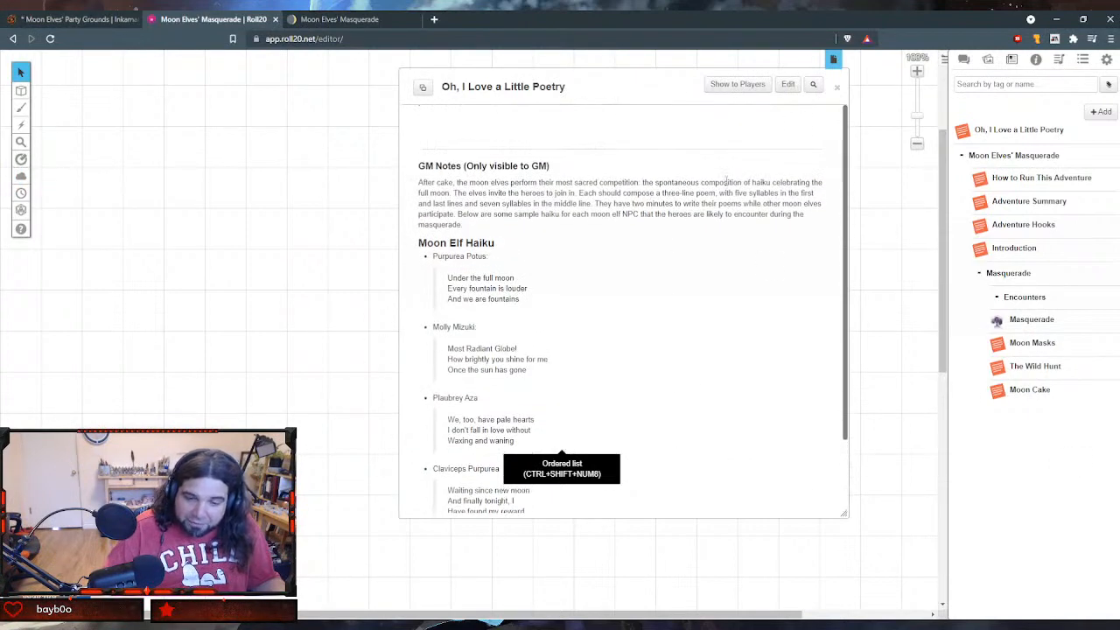
click(836, 88)
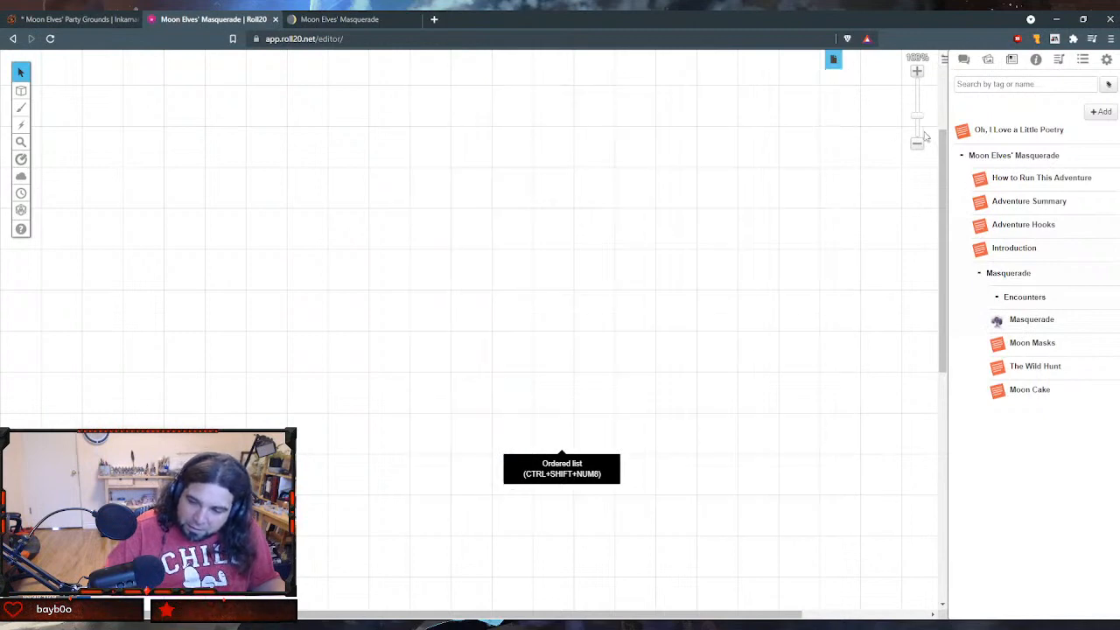
drag(966, 136, 1005, 411)
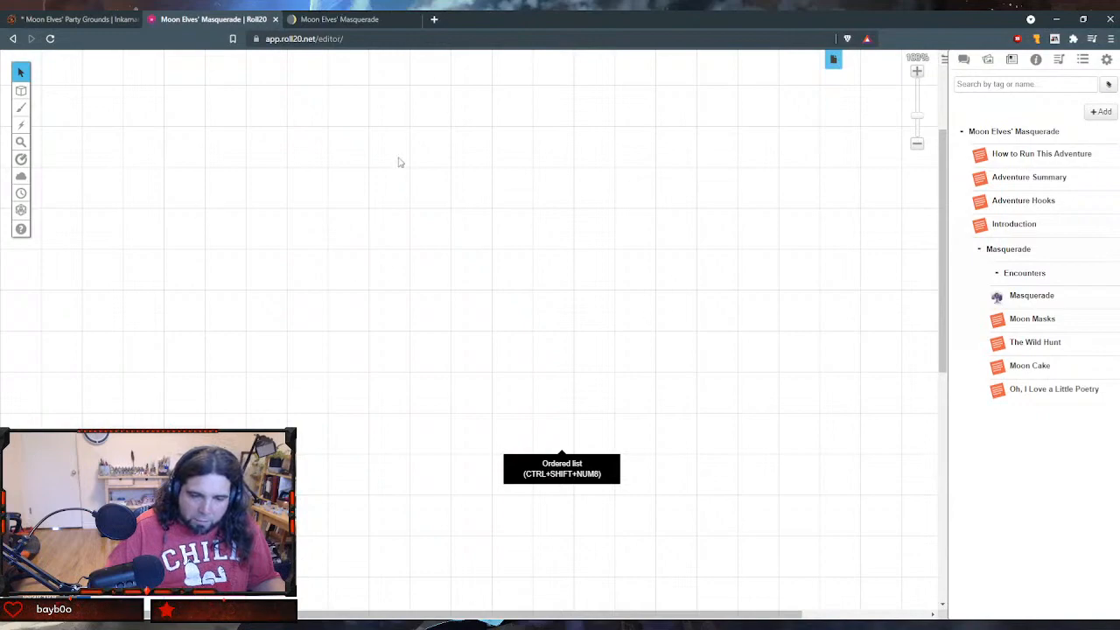
- Switch to Notion and look through the social encounter sections from I Was Born a Gambling Man to the Toad Lickers Remorse table
click(368, 19)
scroll(367, 244, down, 2)
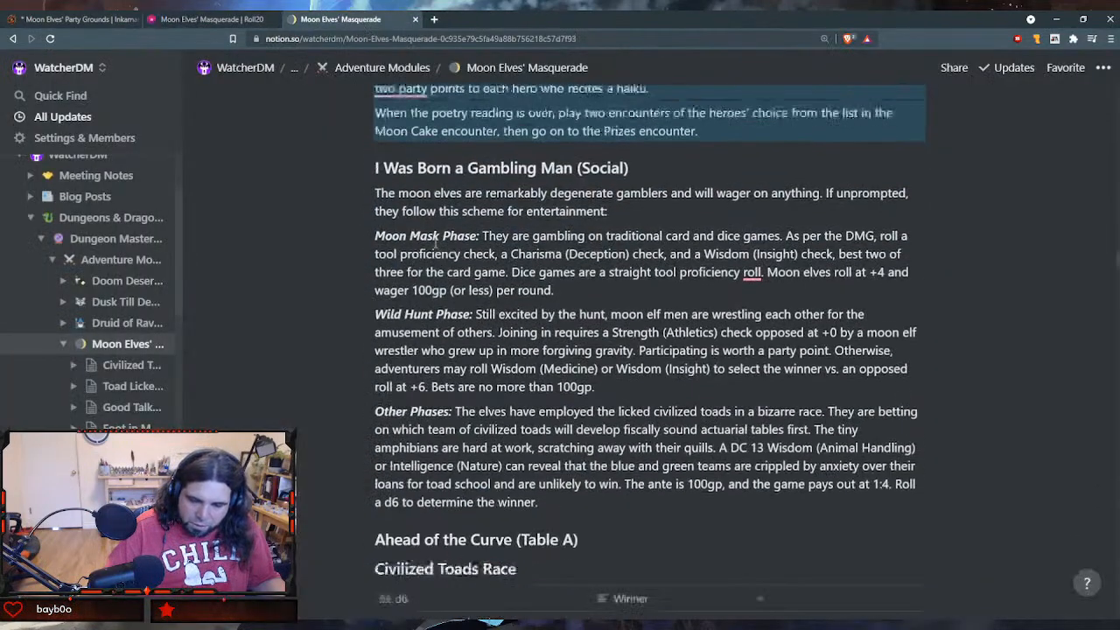
scroll(441, 242, down, 1)
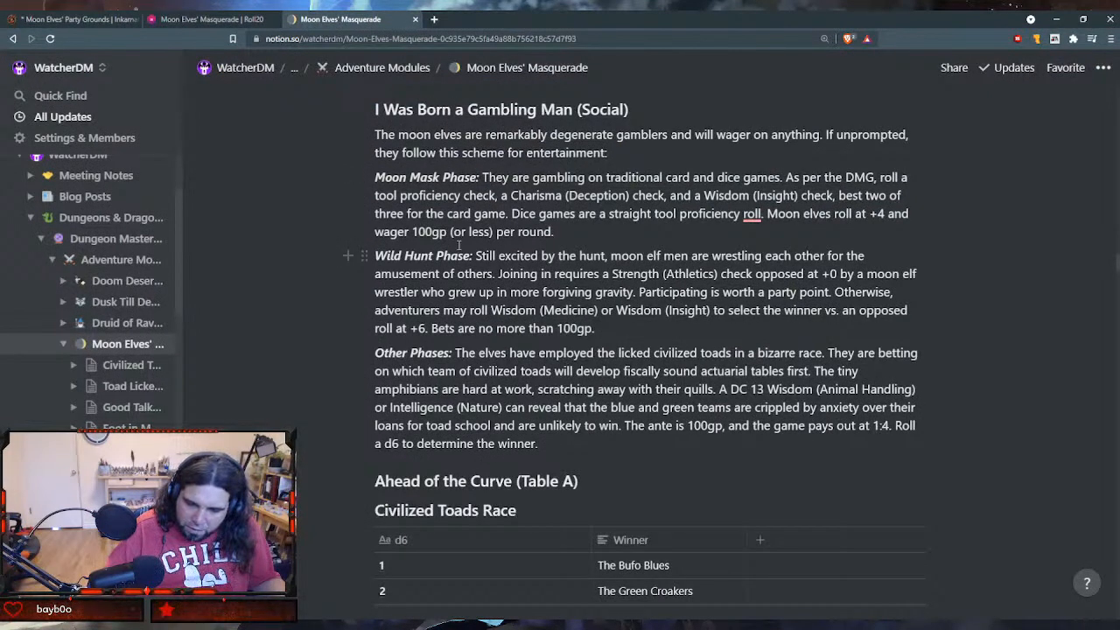
scroll(459, 246, down, 5)
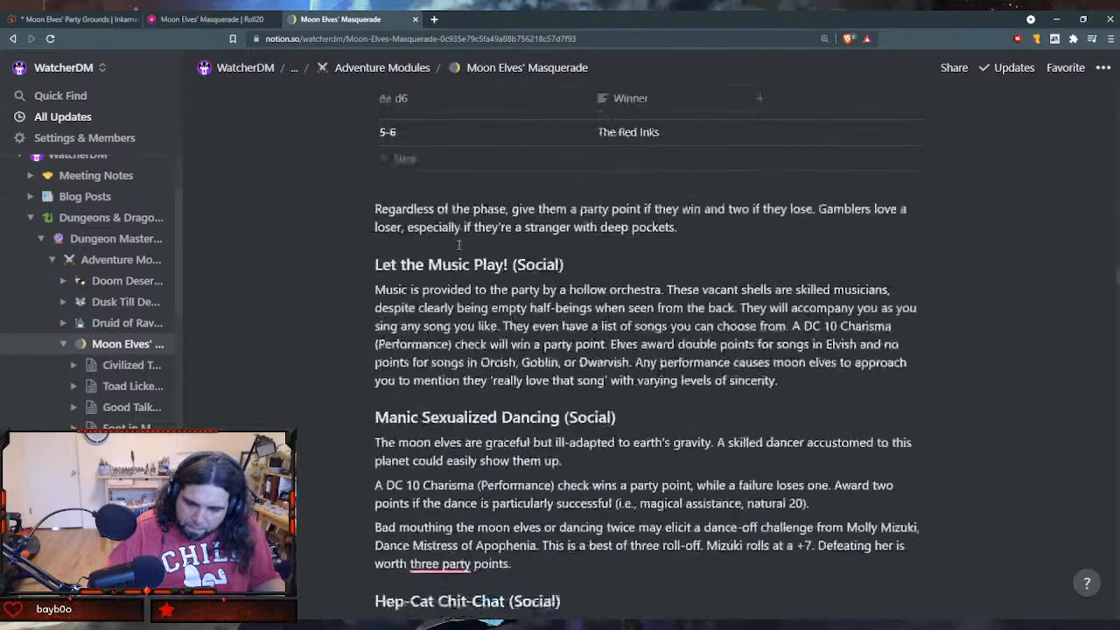
scroll(458, 246, down, 6)
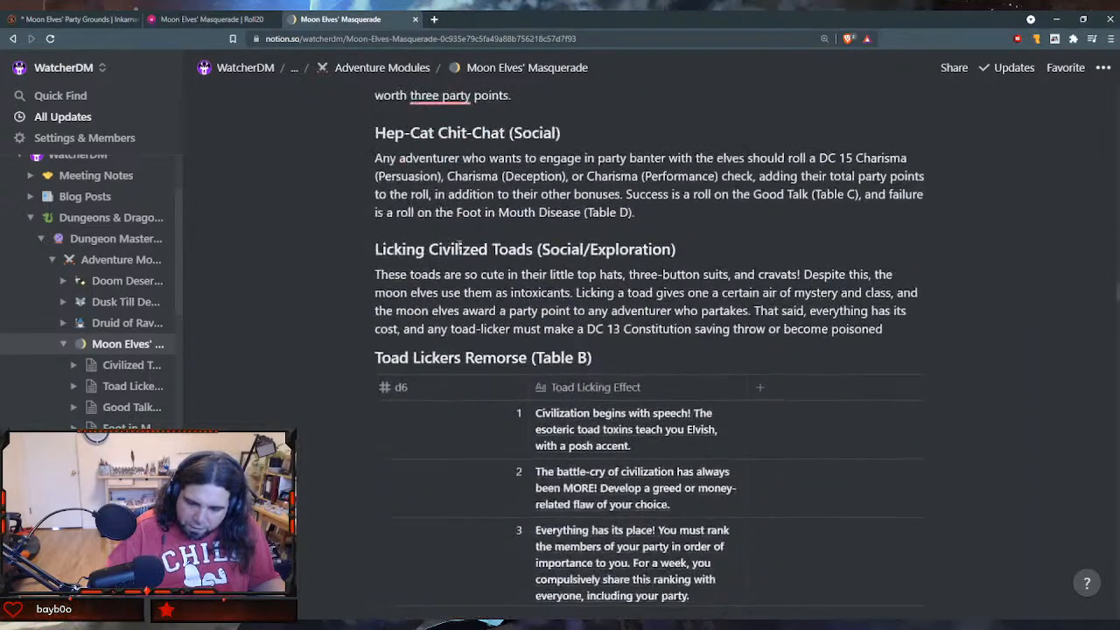
scroll(458, 251, down, 6)
scroll(454, 245, up, 14)
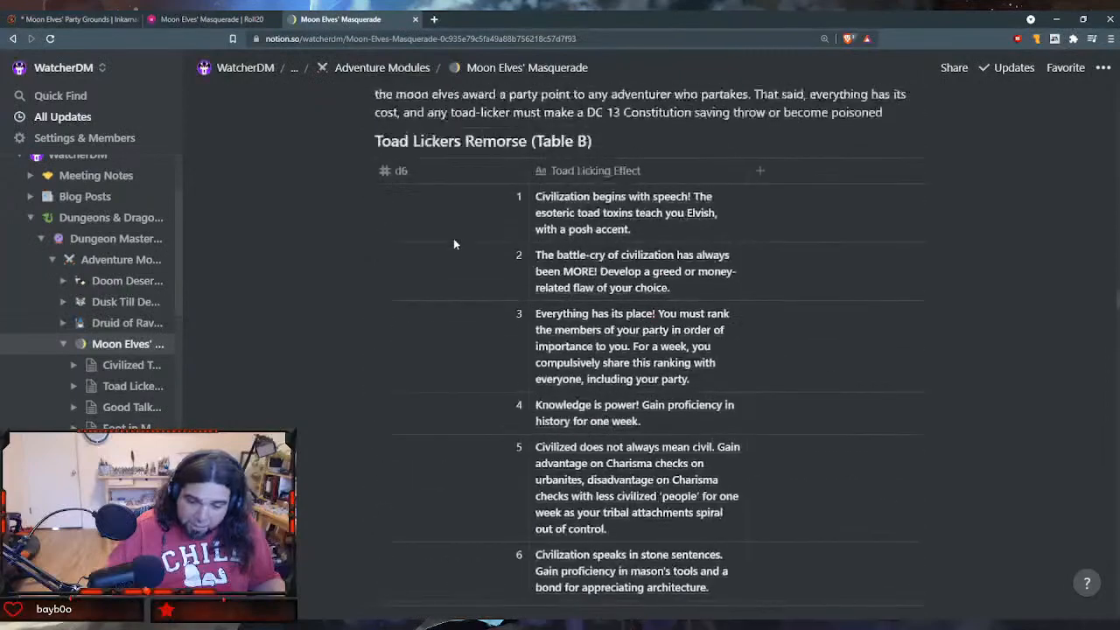
scroll(454, 245, up, 5)
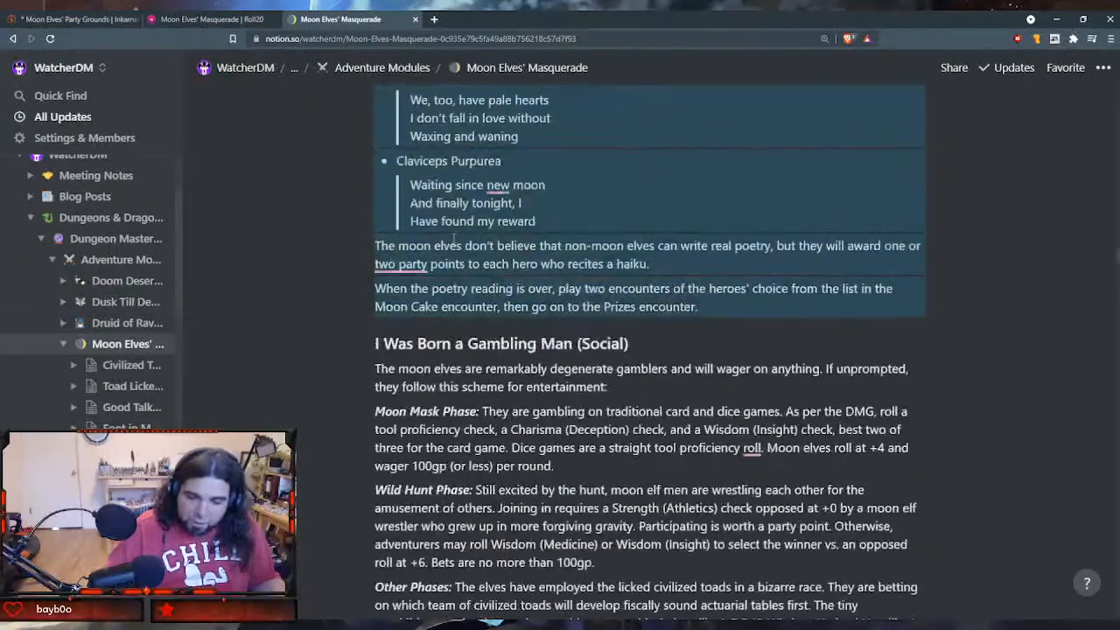
scroll(454, 245, down, 1)
- Switch to Roll20, widen the journal sidebar, and open the Moon Masks handout to check its encounter list
click(210, 19)
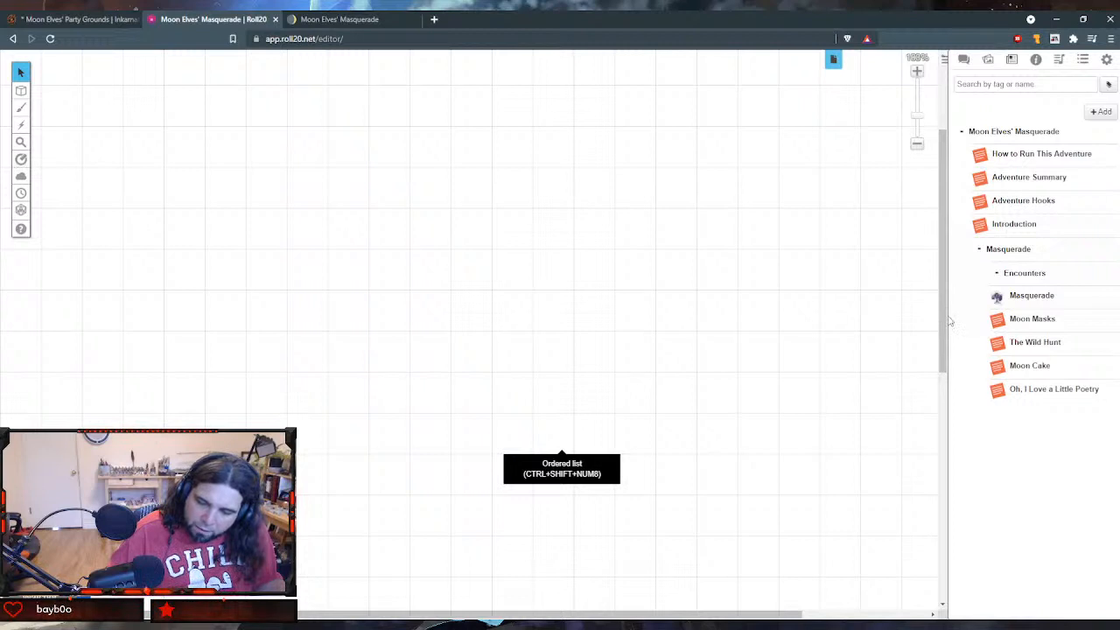
drag(949, 322, 657, 298)
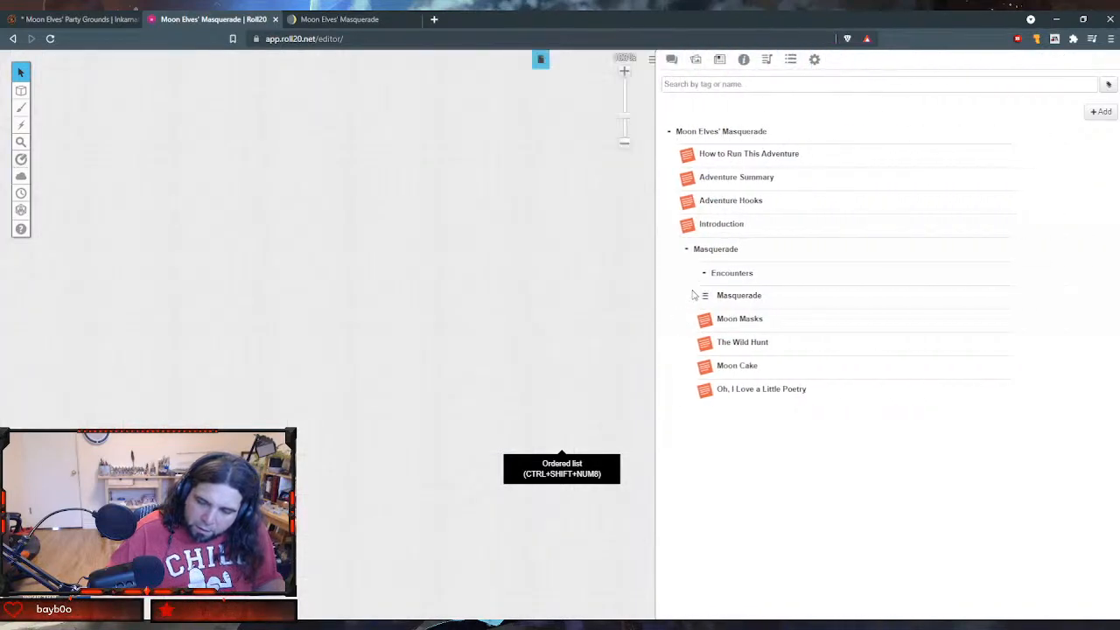
click(739, 318)
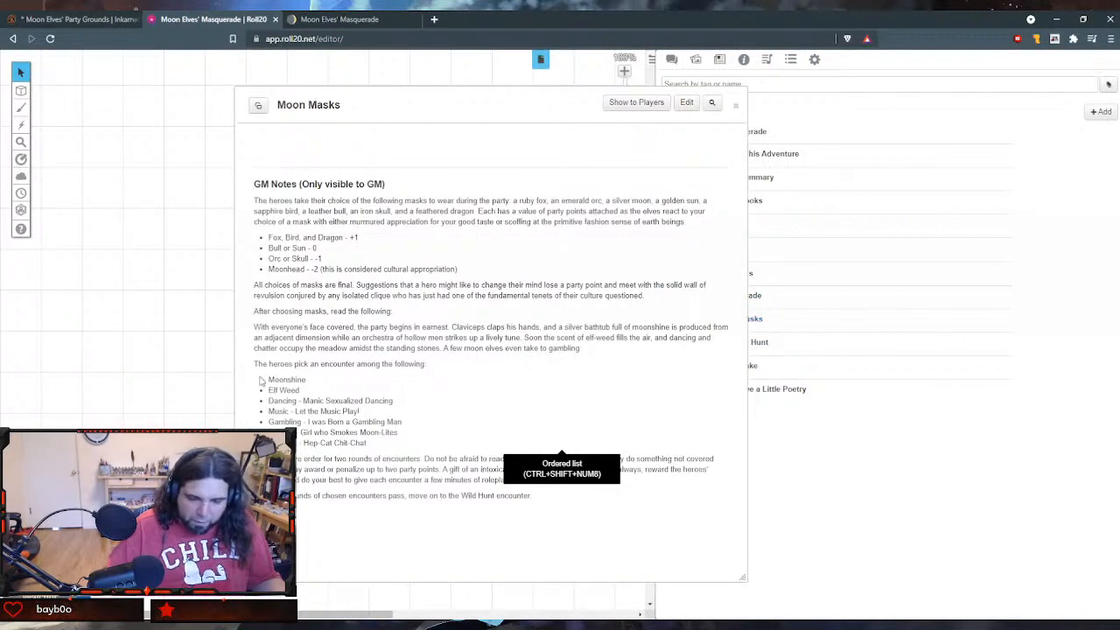
- Highlight the encounter list in Moon Masks, close that handout, and create a new handout
drag(270, 375, 404, 445)
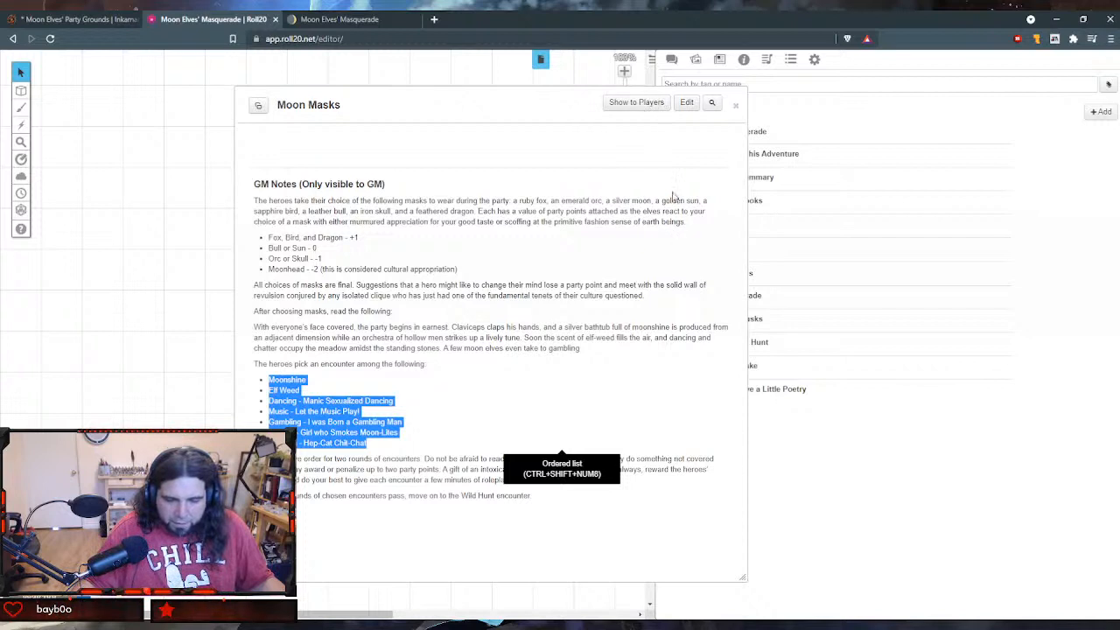
click(736, 105)
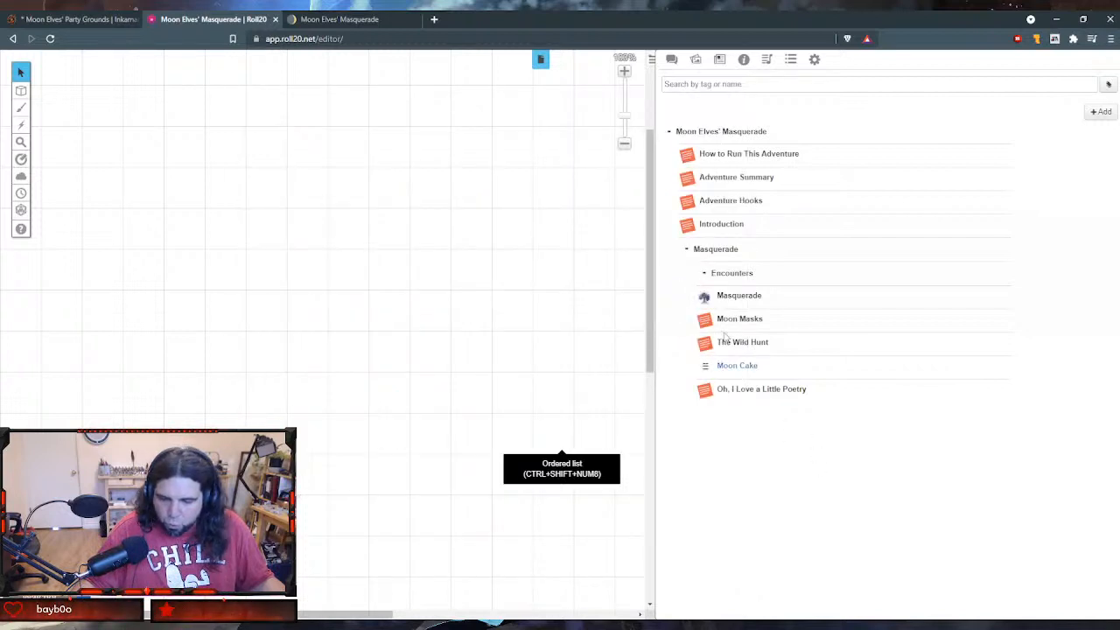
click(1100, 112)
click(1081, 152)
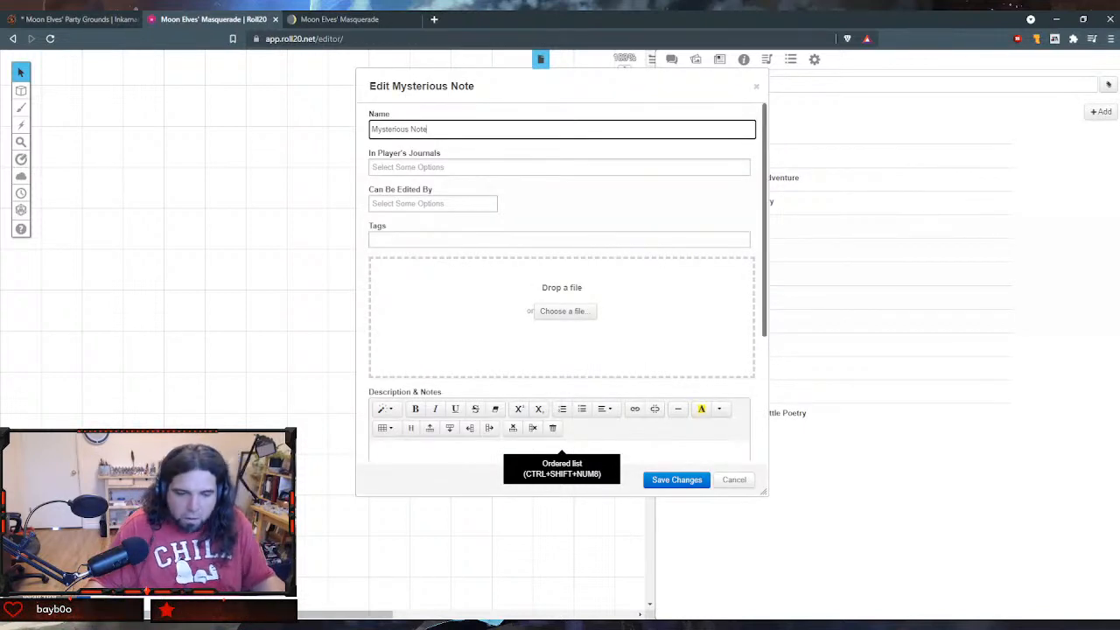
- Replace the new handout's default name with "I Was Born a Gambling Man"
key(BackSpace)
key(BackSpace)
key(BackSpace)
key(BackSpace)
key(BackSpace)
key(BackSpace)
key(BackSpace)
key(BackSpace)
key(BackSpace)
key(BackSpace)
key(BackSpace)
key(BackSpace)
key(BackSpace)
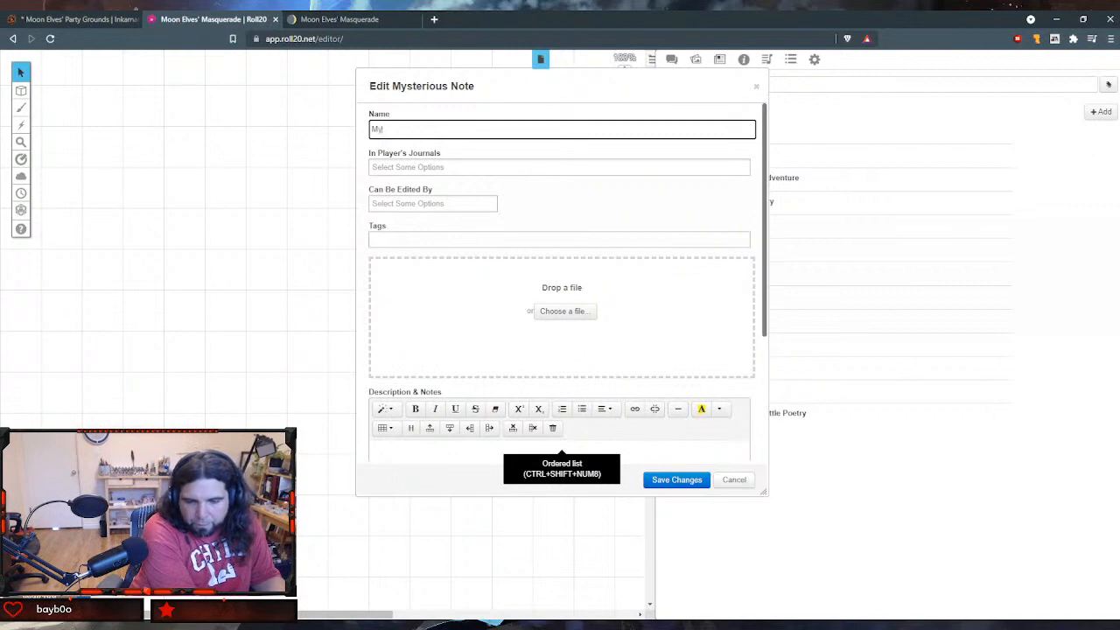
text(I was)
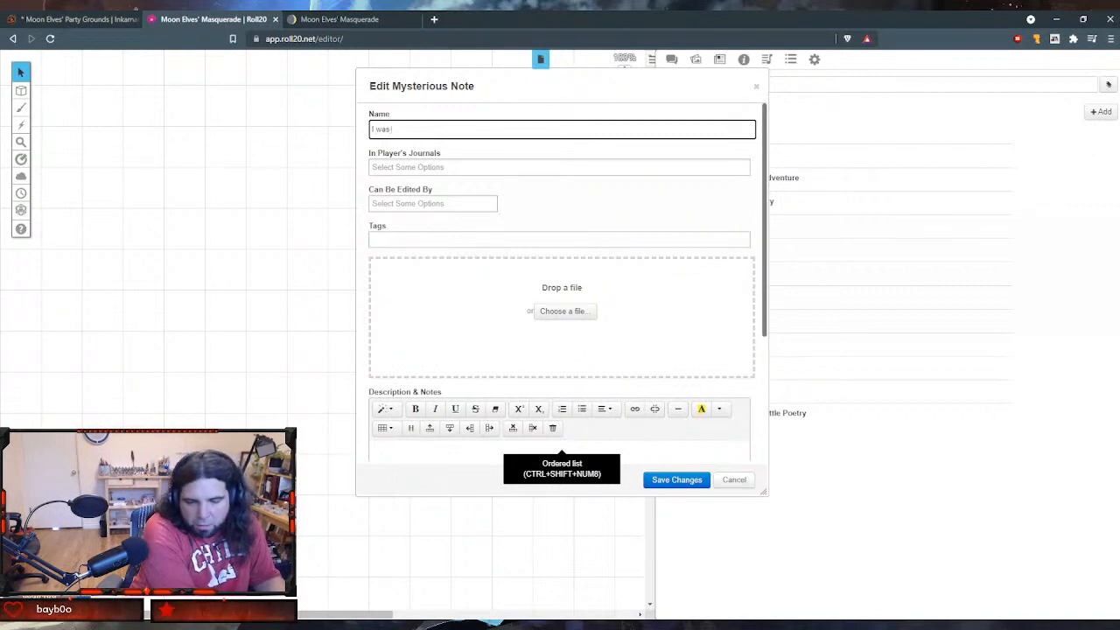
key(BackSpace)
key(BackSpace)
key(BackSpace)
key(BackSpace)
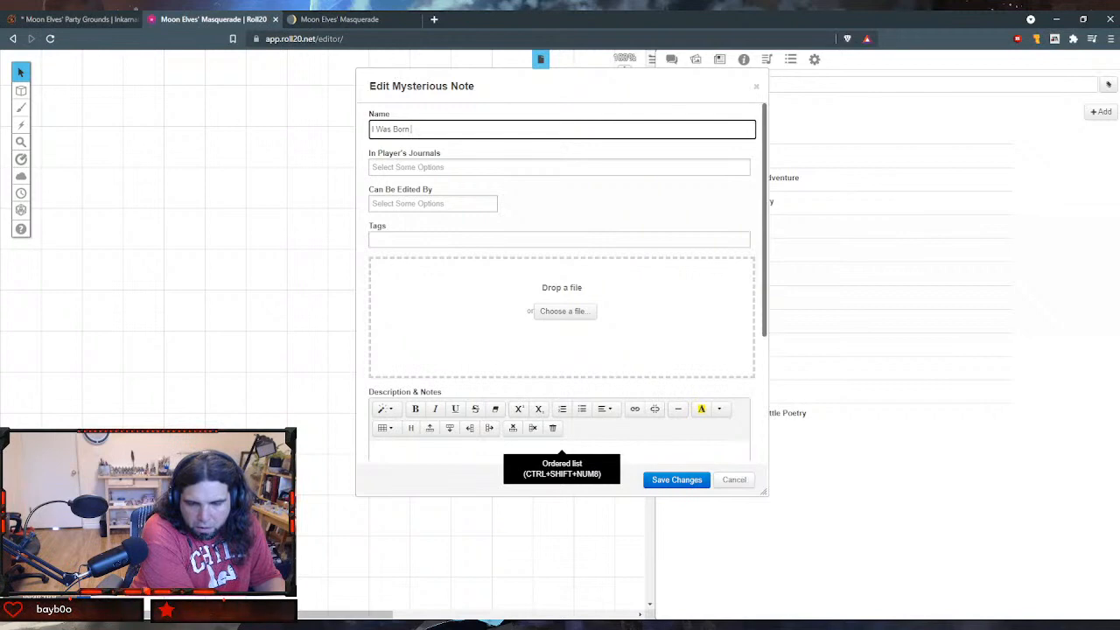
text(a Gambling Man)
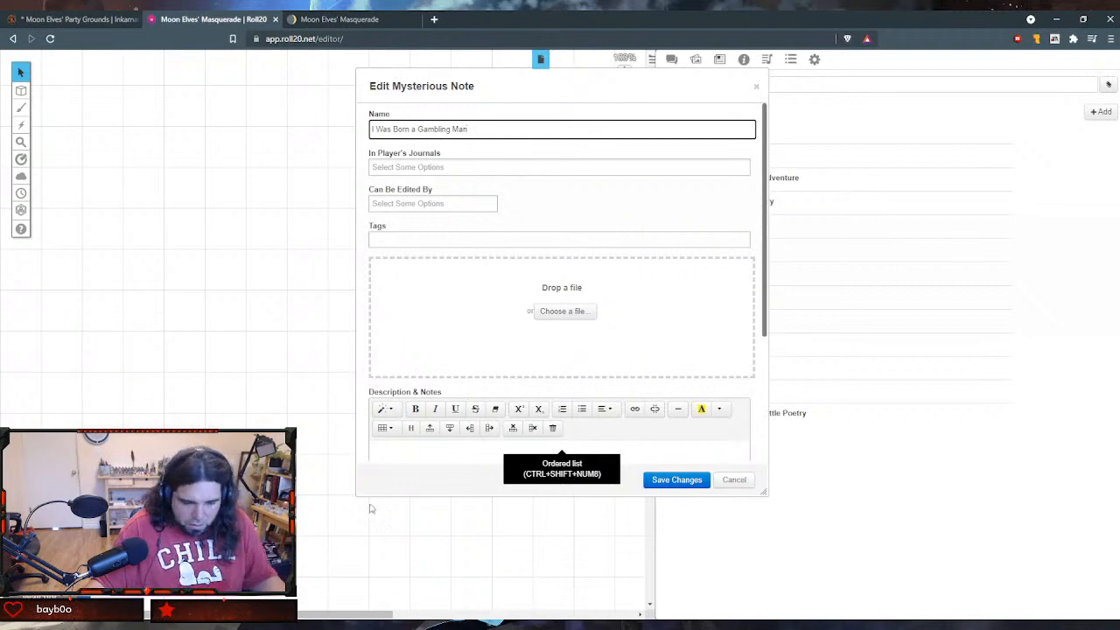
- Copy the I Was Born a Gambling Man text from Notion, through the "Regardless of the phase" paragraph, into the Roll20 handout's GM Notes
scroll(462, 355, down, 3)
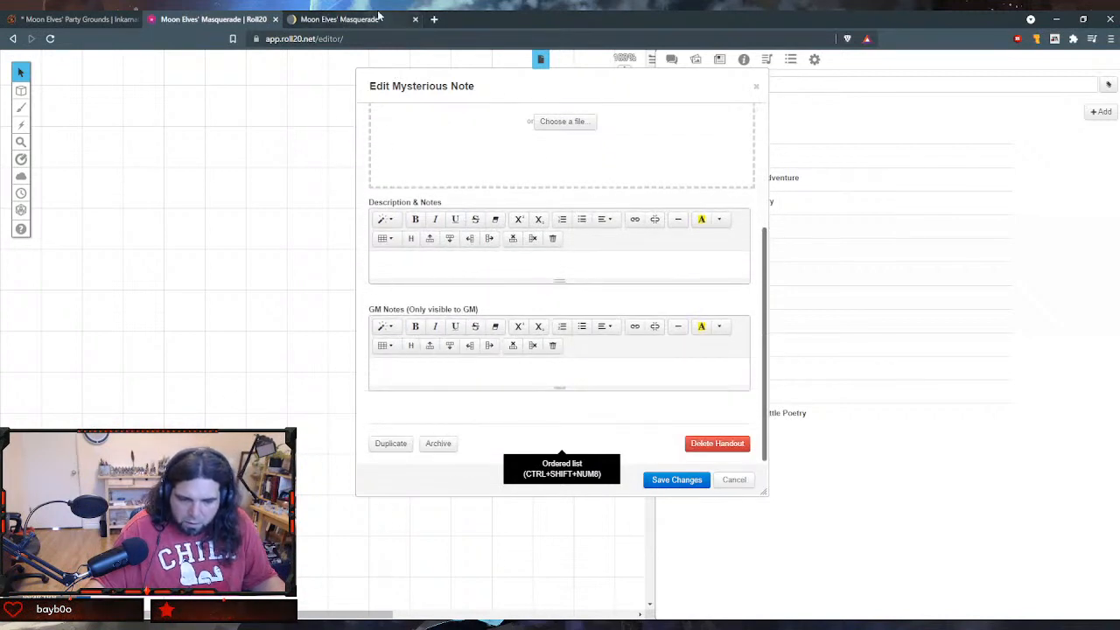
click(345, 18)
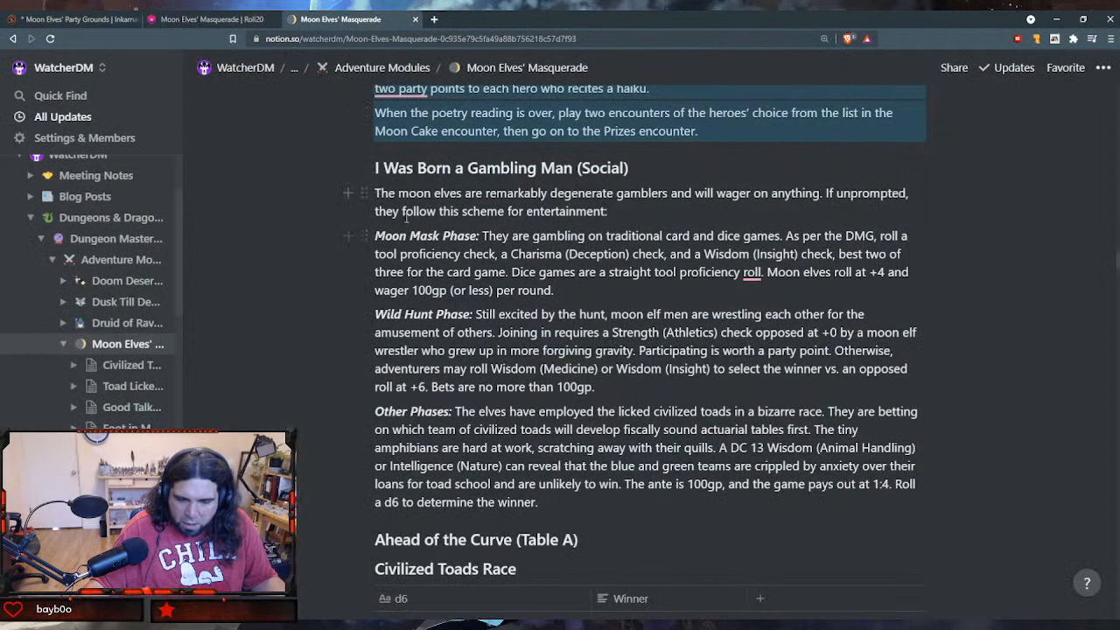
drag(374, 193, 577, 484)
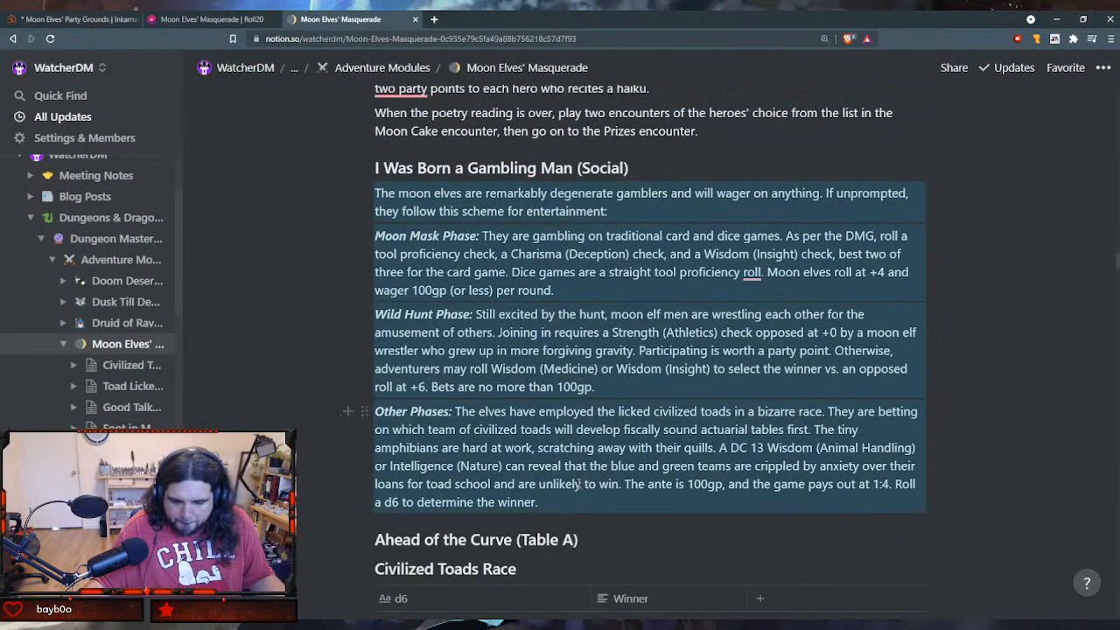
scroll(577, 482, down, 3)
scroll(578, 482, down, 2)
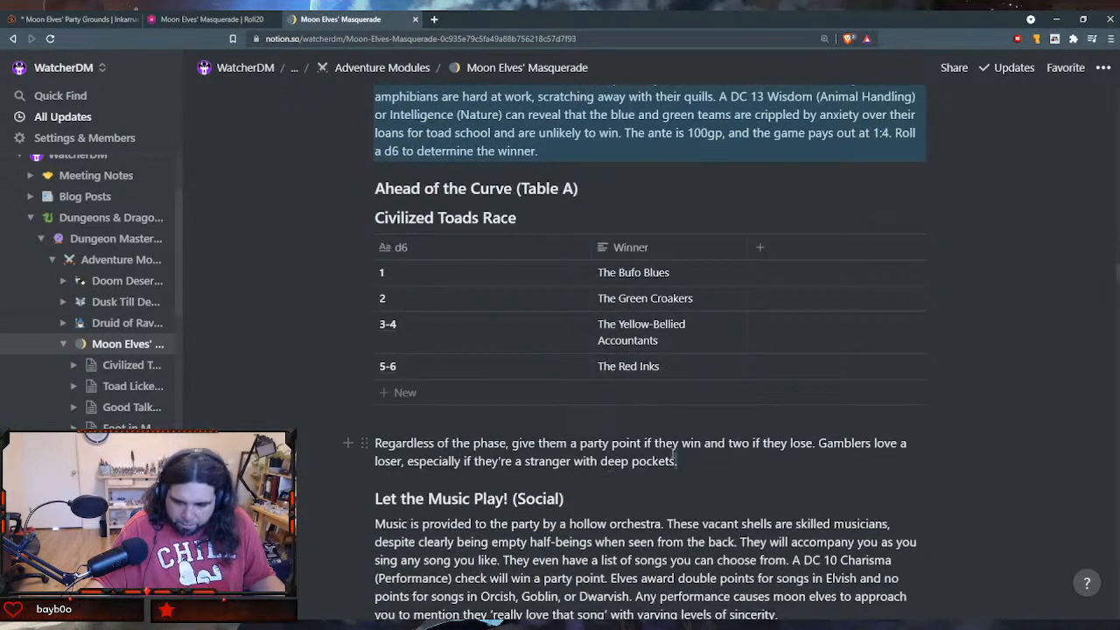
drag(674, 459, 389, 219)
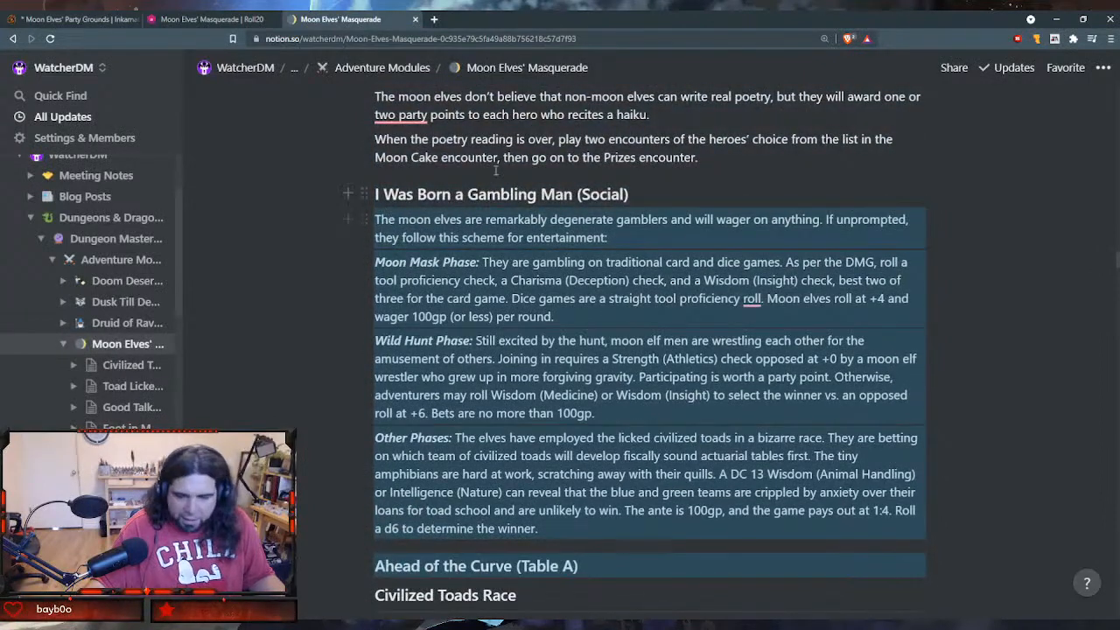
click(229, 19)
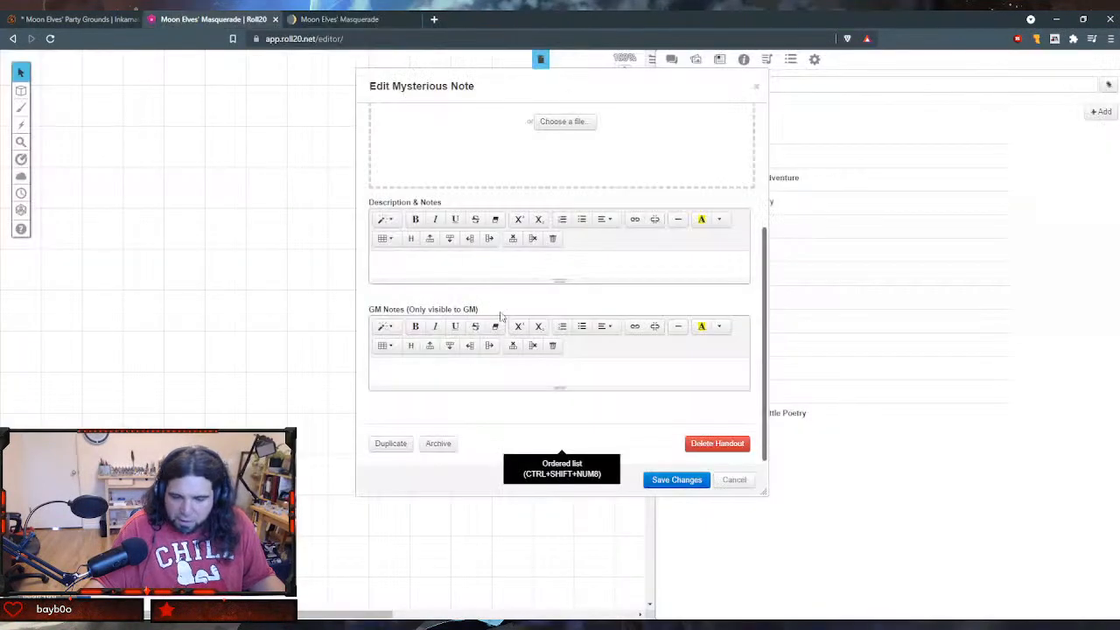
click(475, 371)
key(ctrl+v)
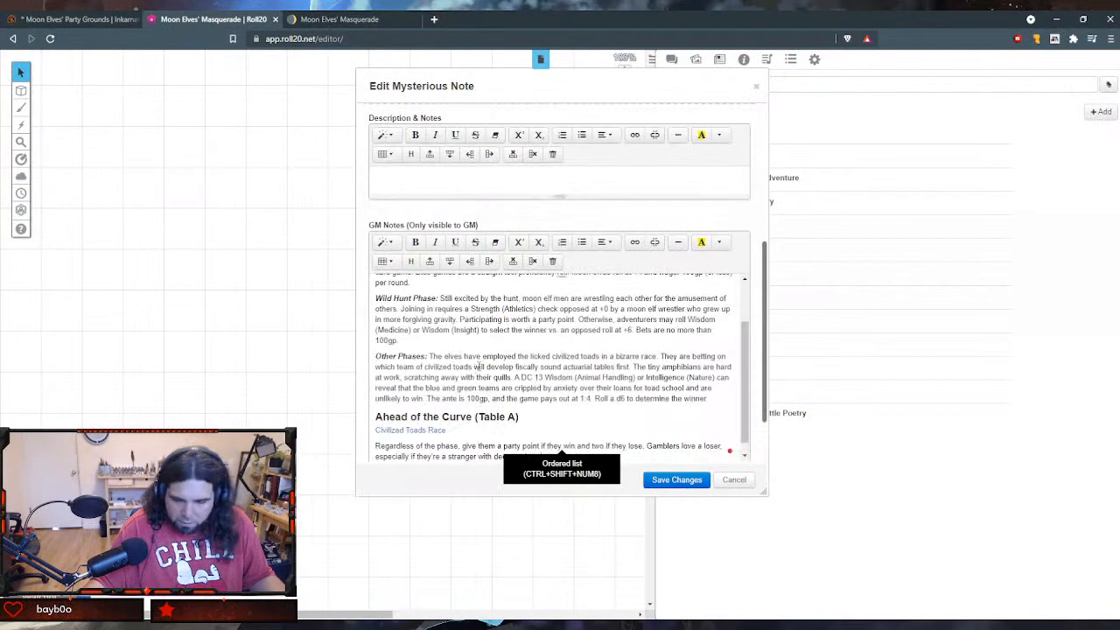
- Check the pasted Ahead of the Curve (Table A) section and enlarge the handout's editing window
click(464, 411)
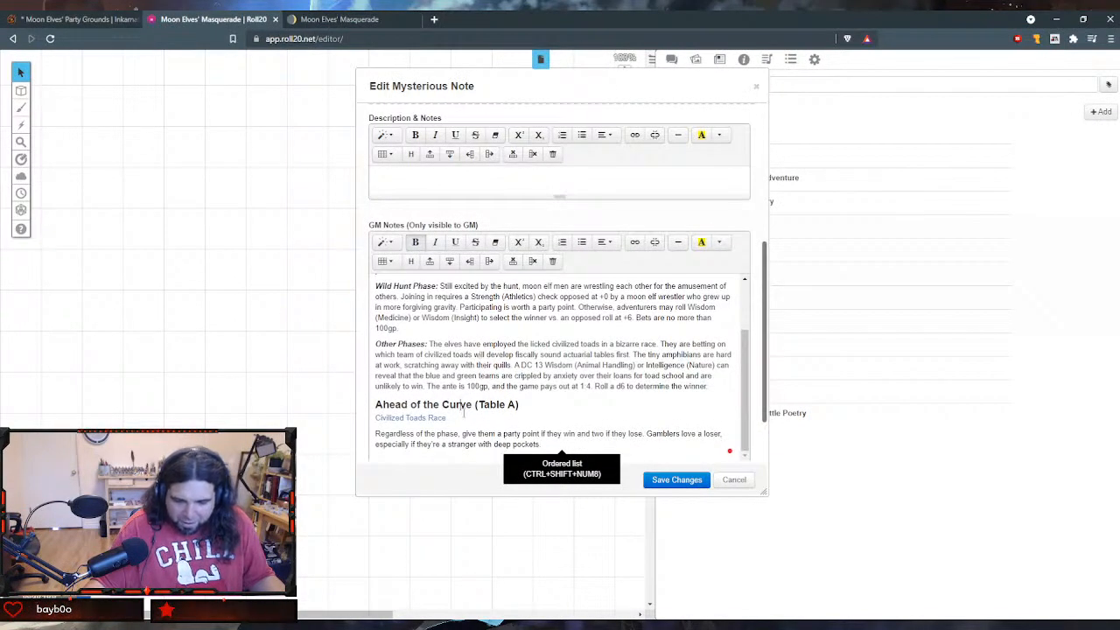
click(461, 414)
click(429, 415)
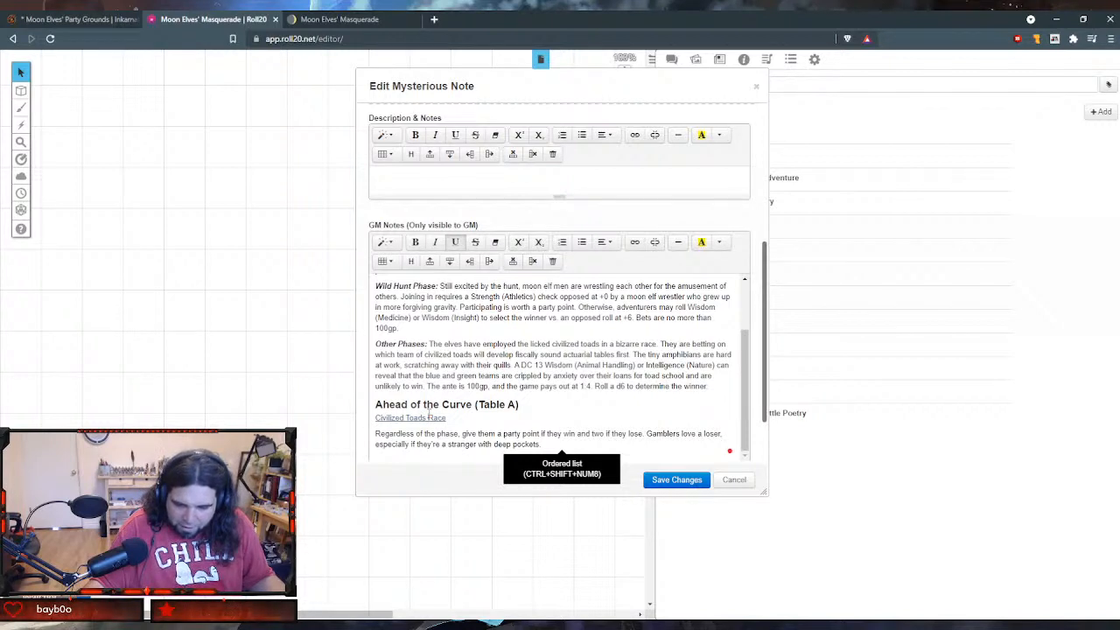
scroll(625, 387, down, 1)
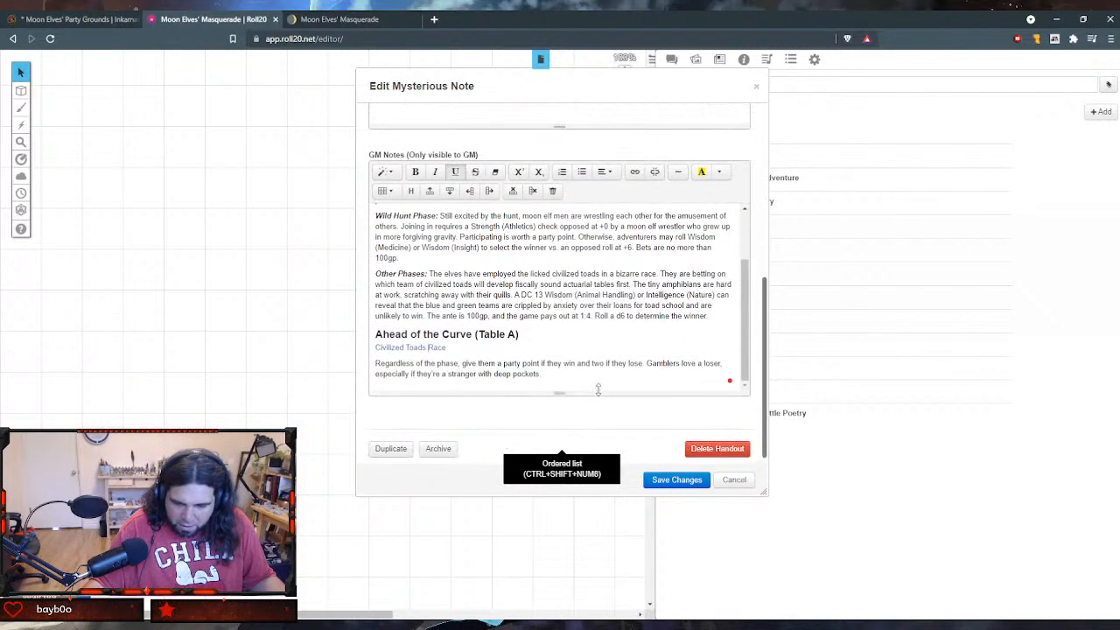
scroll(598, 390, up, 1)
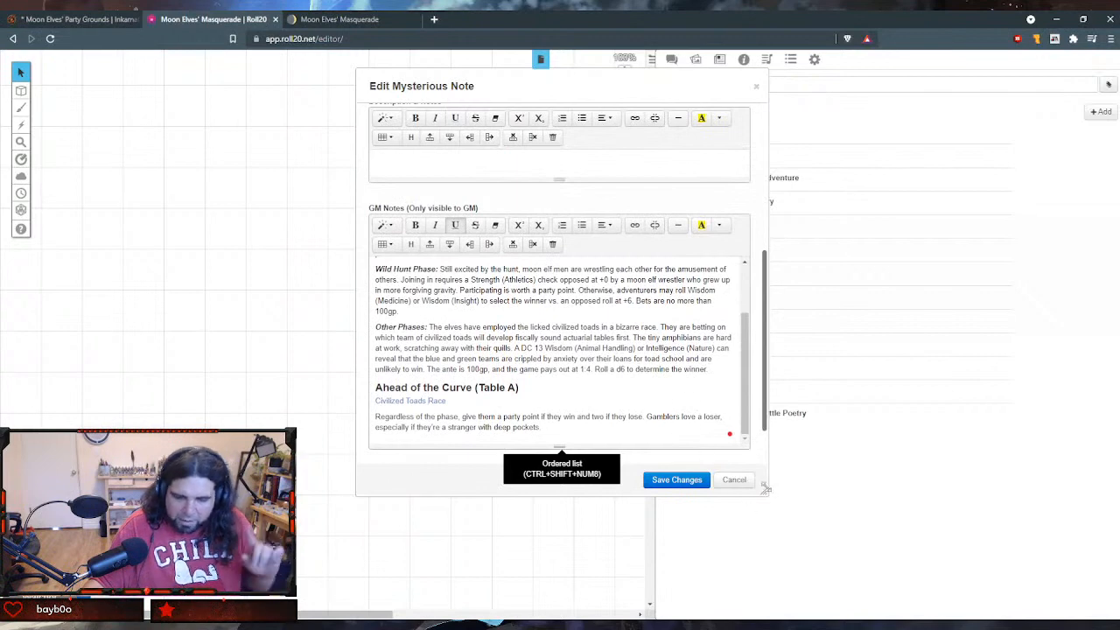
drag(763, 489, 862, 583)
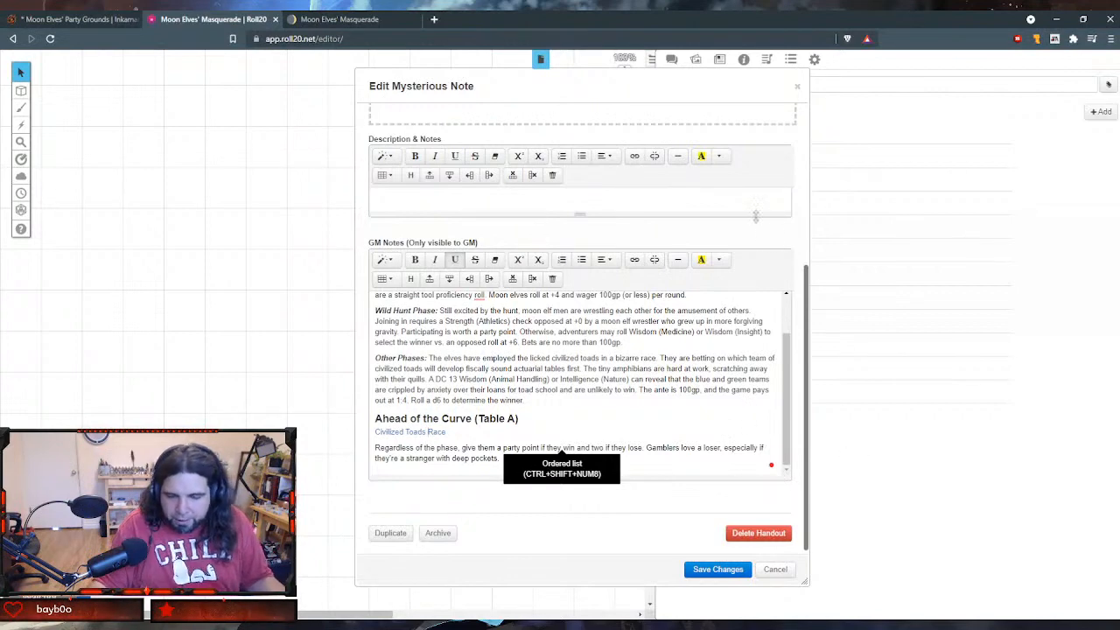
- Try to replace the Civilized Toads Race link with a 2 x 2 table placed in Description & Notes, and undo the attempt
click(497, 432)
triple_click(513, 431)
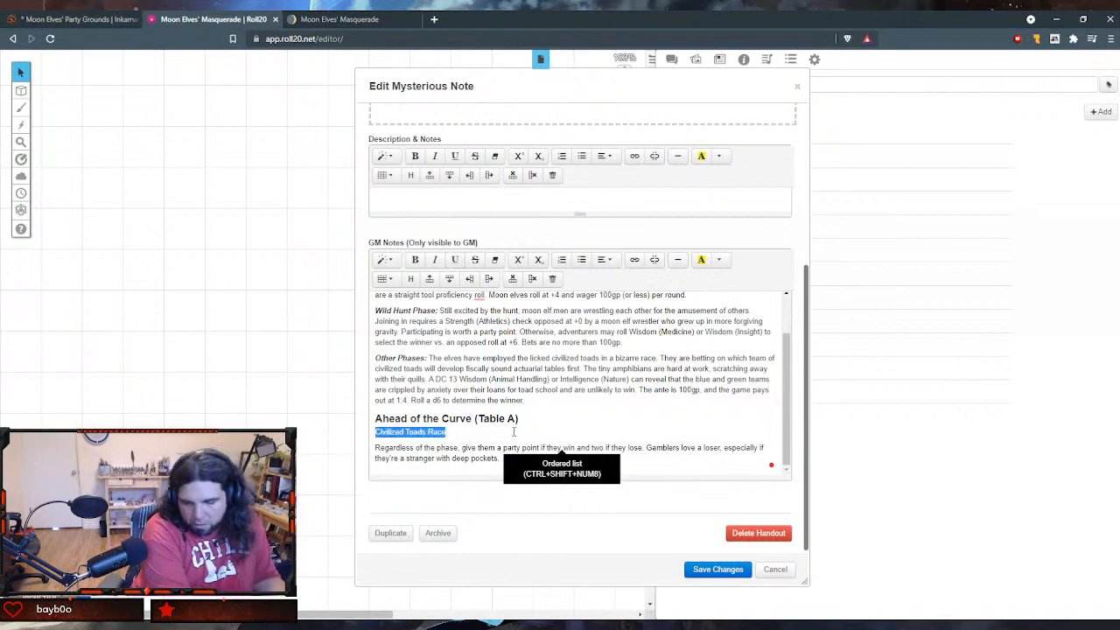
key(BackSpace)
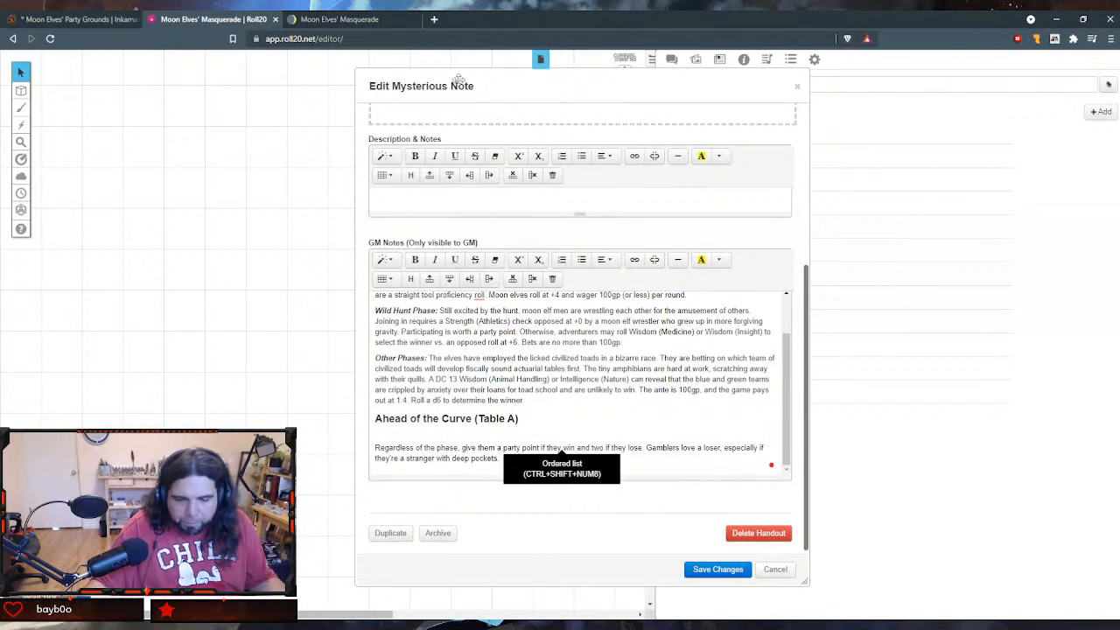
click(383, 177)
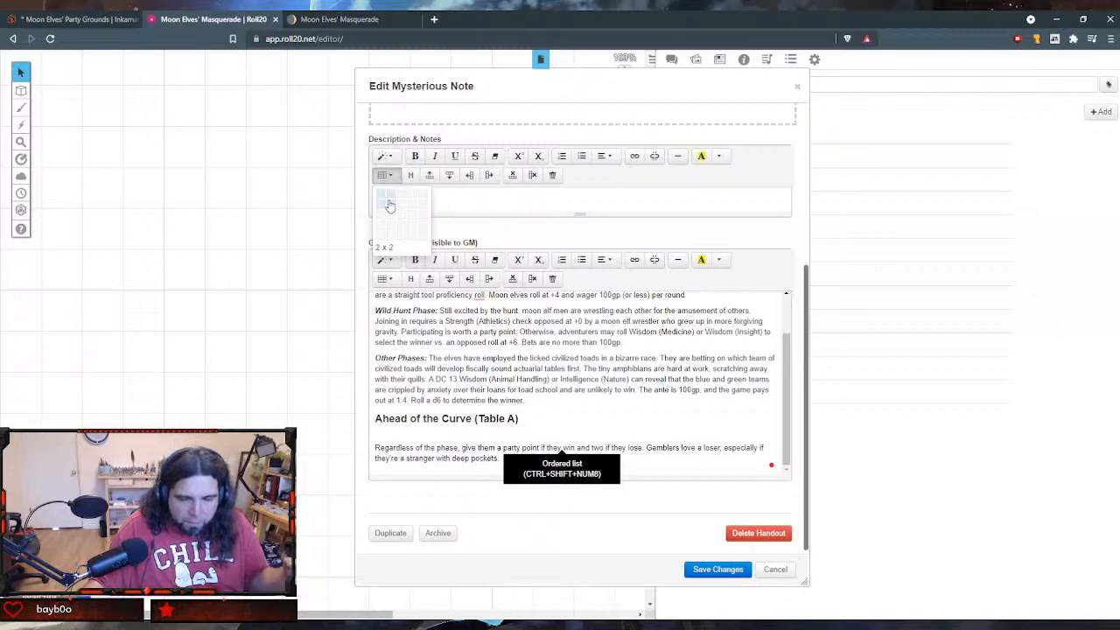
click(389, 205)
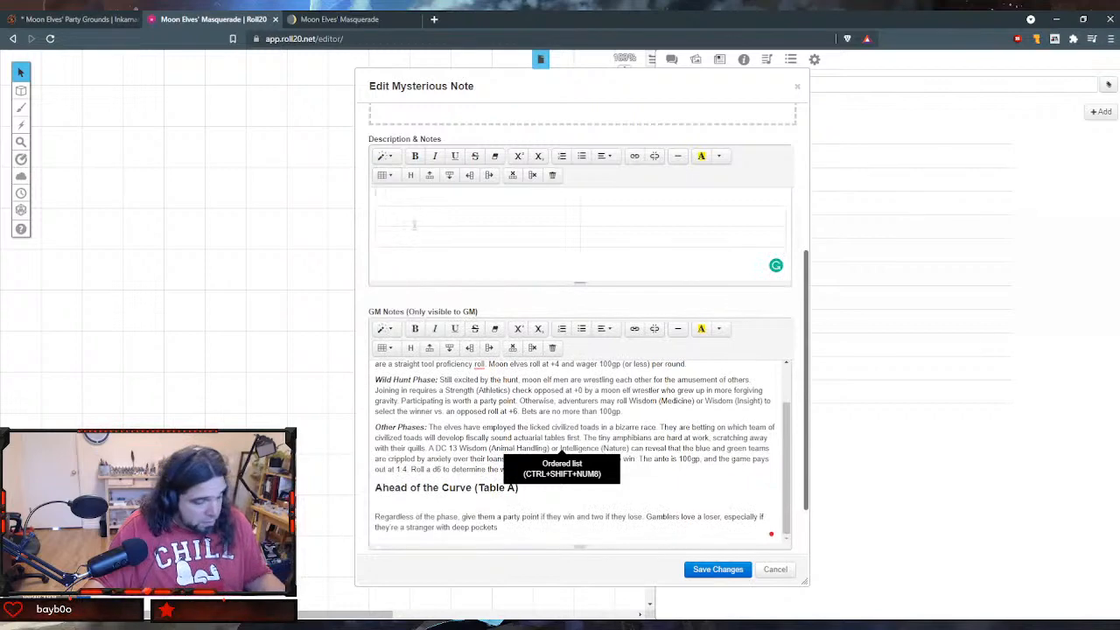
key(ctrl+z)
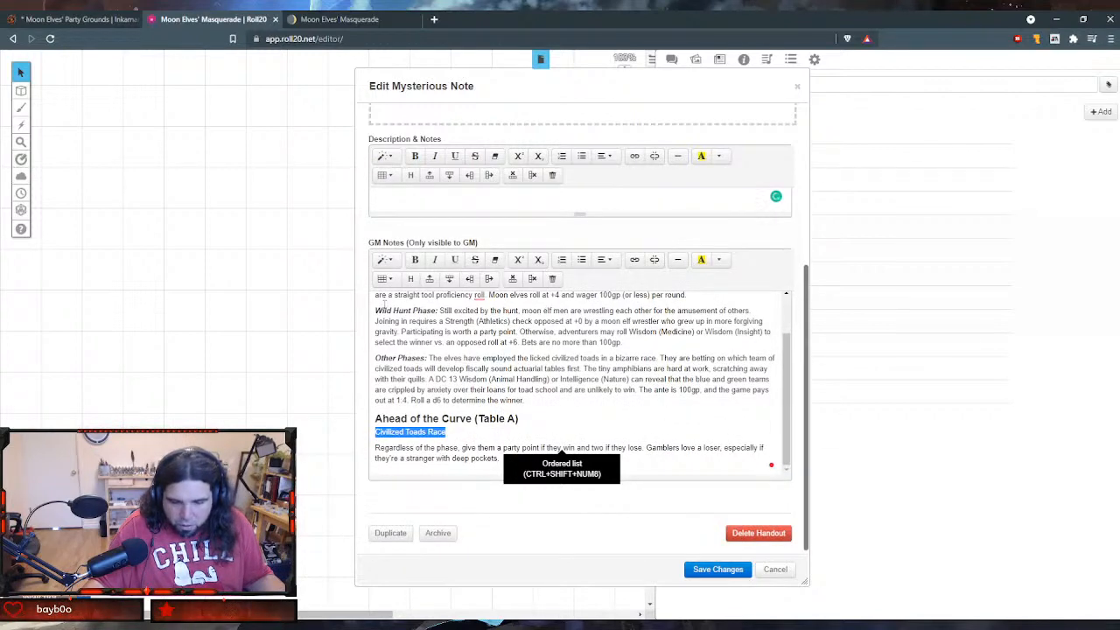
- Replace the Civilized Toads Race link in the GM Notes with a blank table of two columns and four rows
click(384, 279)
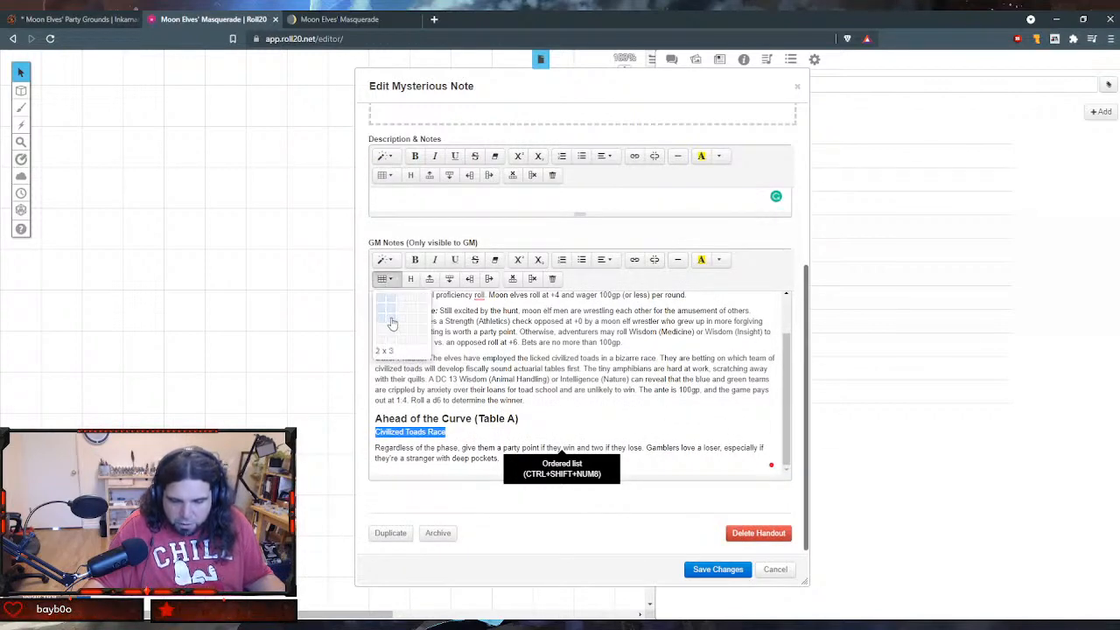
click(390, 335)
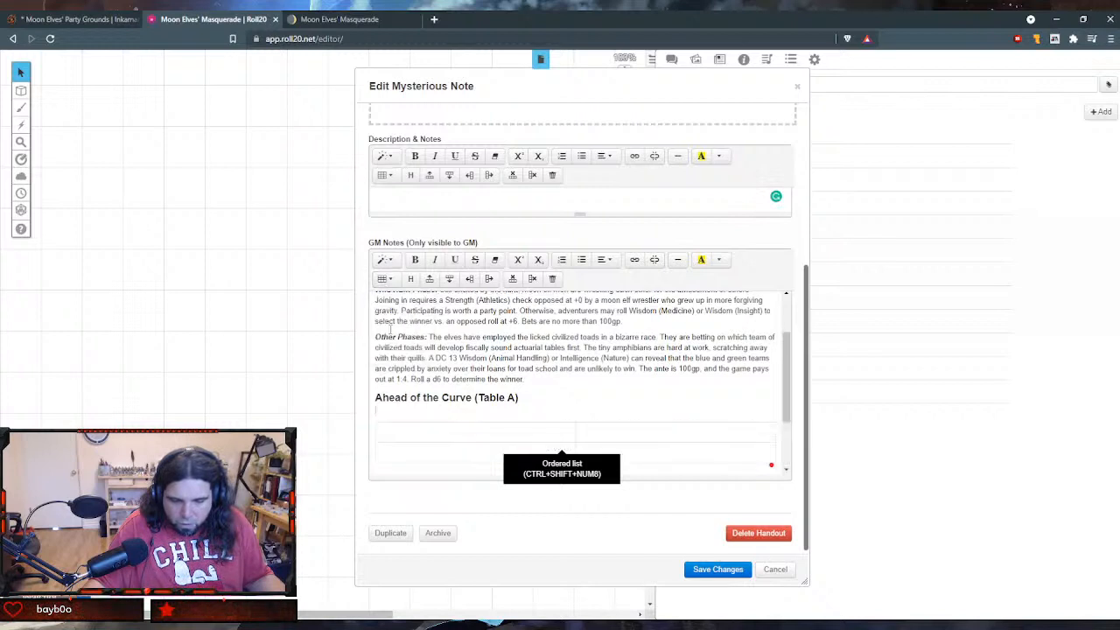
scroll(522, 410, down, 2)
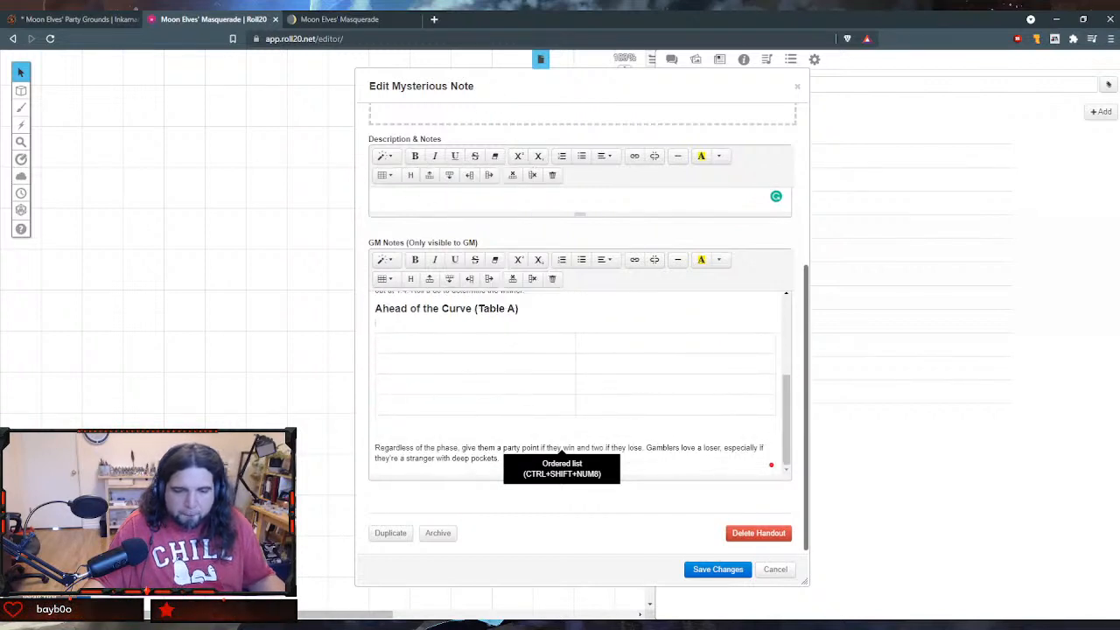
- Following the Civilized Toads Race table in Notion, fill the handout table's first column with 1, 2, 3-4 and 5-6
click(385, 21)
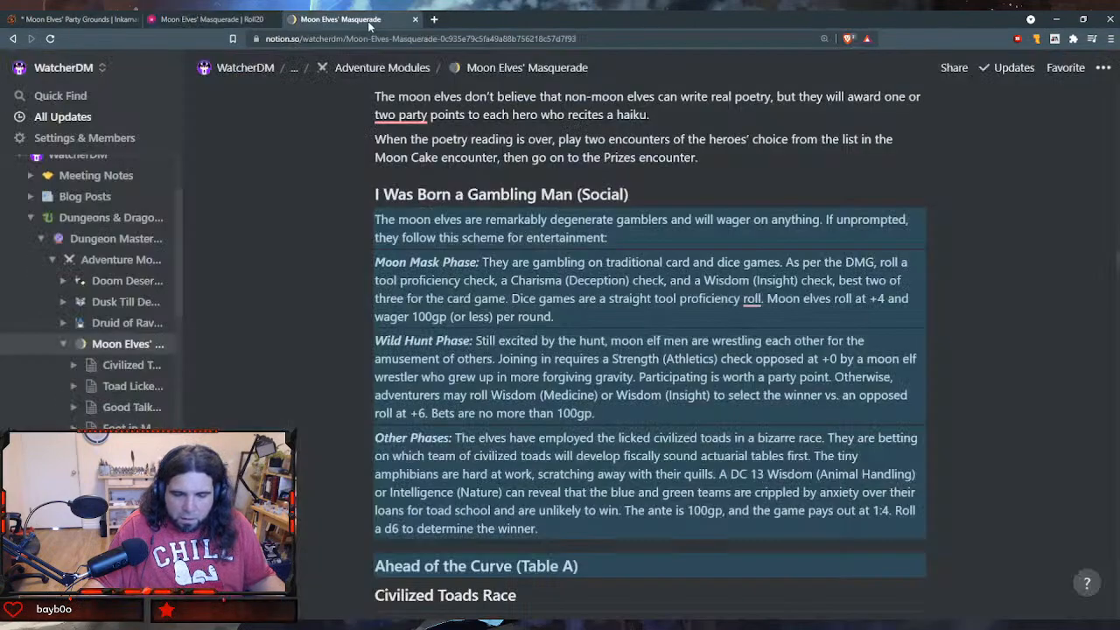
scroll(438, 203, down, 3)
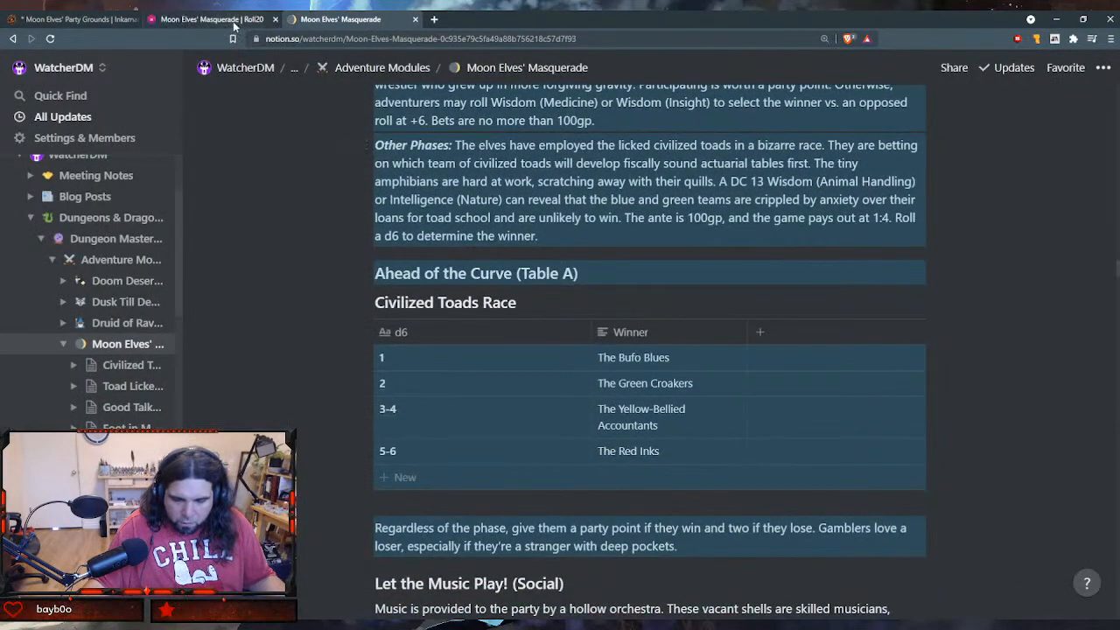
click(235, 24)
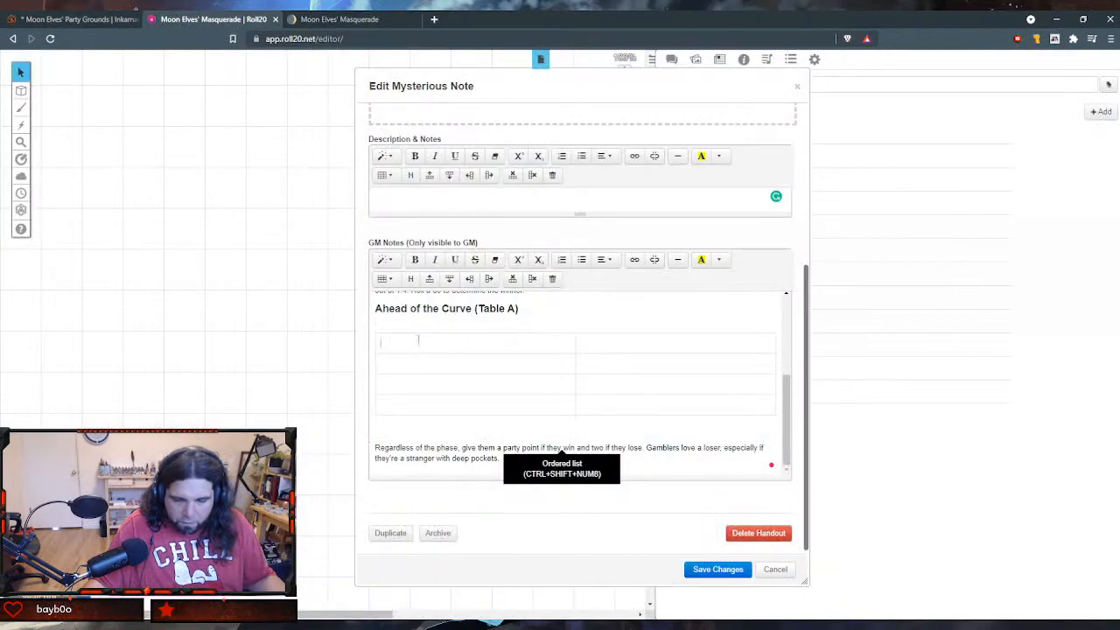
text(1)
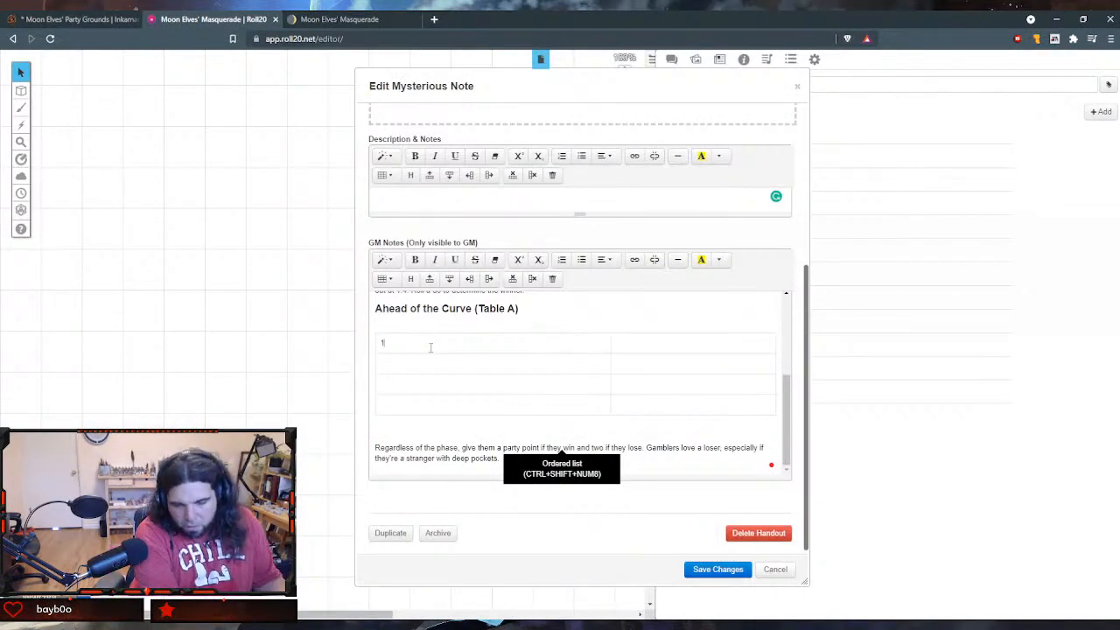
key(Tab)
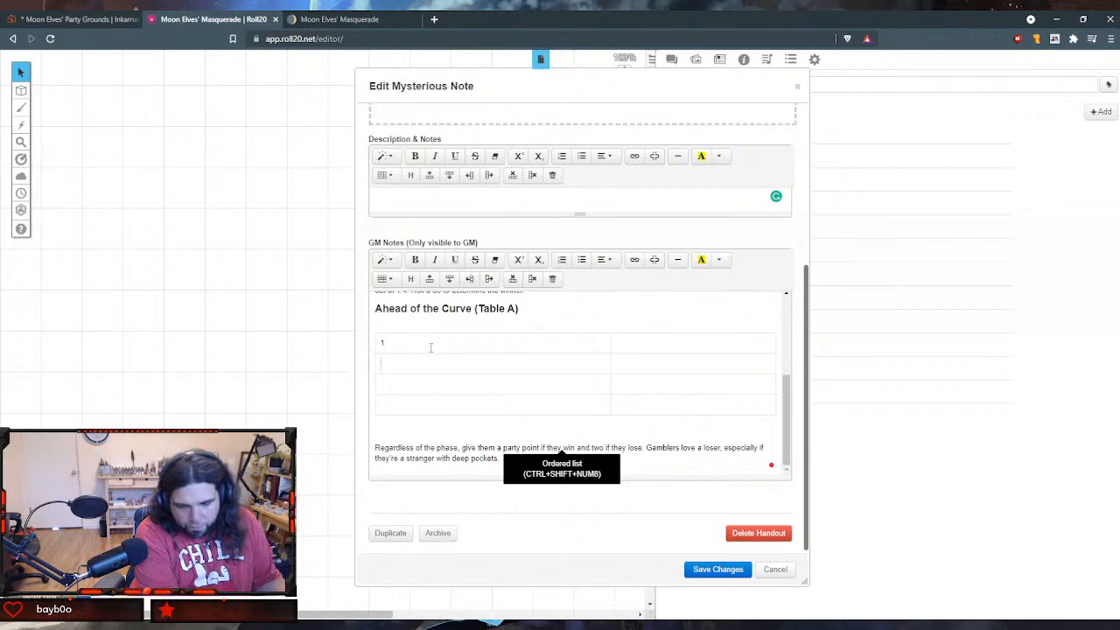
text(2)
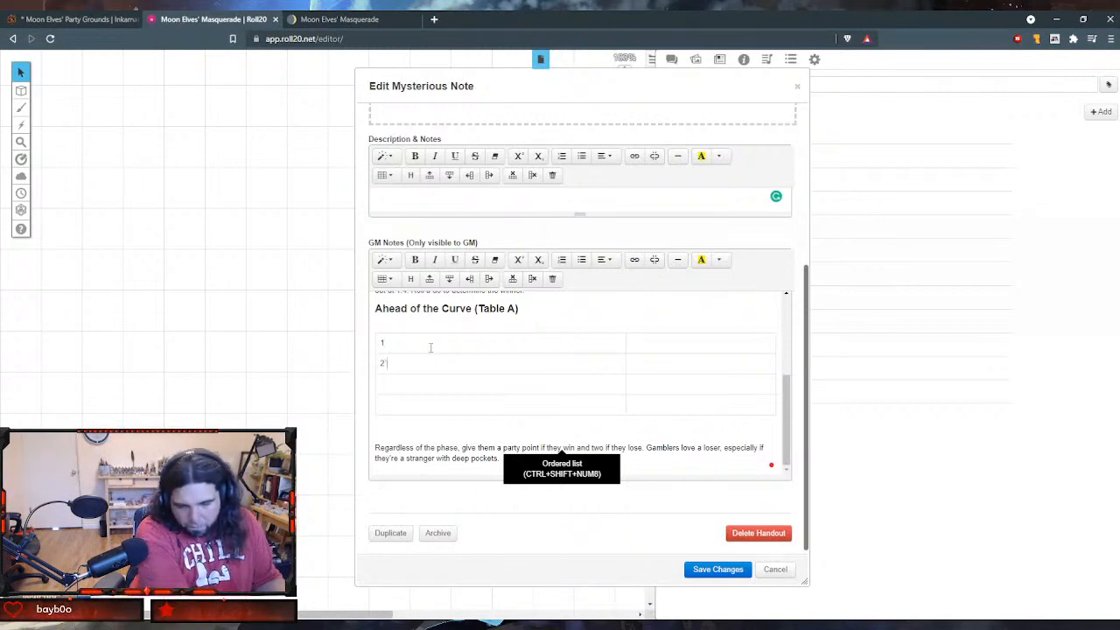
key(Tab)
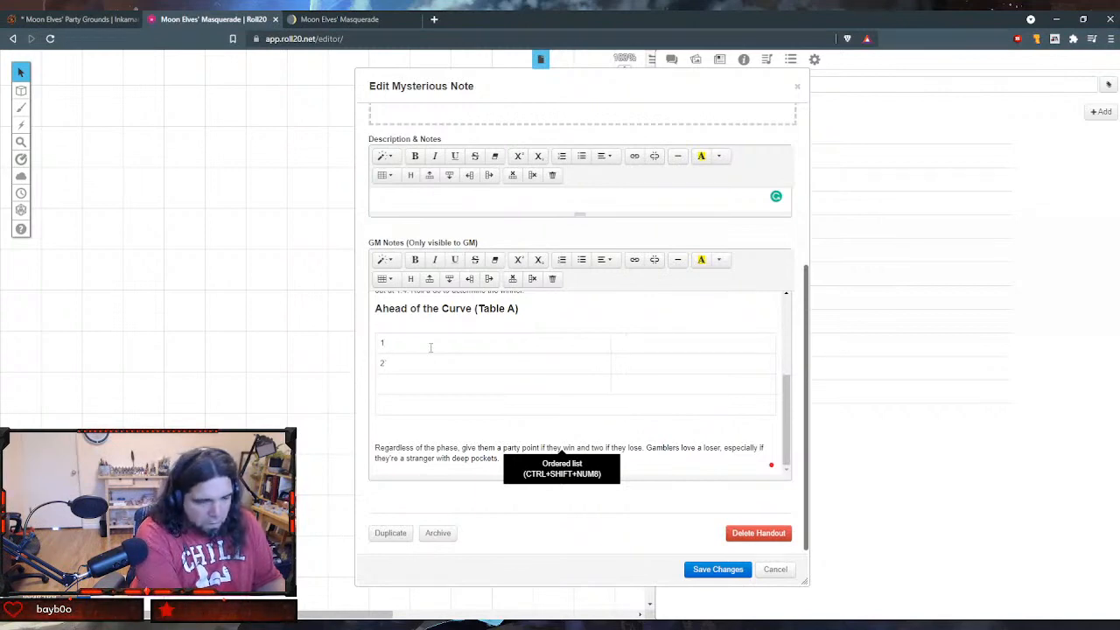
text(3-4)
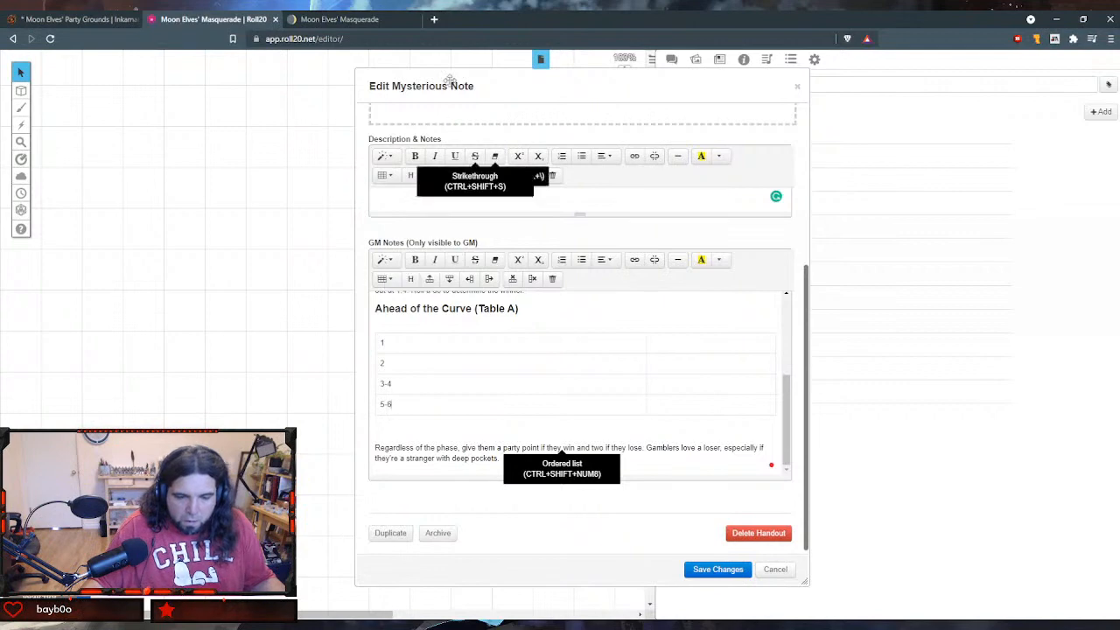
- Switch to Notion and copy the d6 and Winner cells of all four Civilized Toads Race rows
click(385, 26)
click(662, 460)
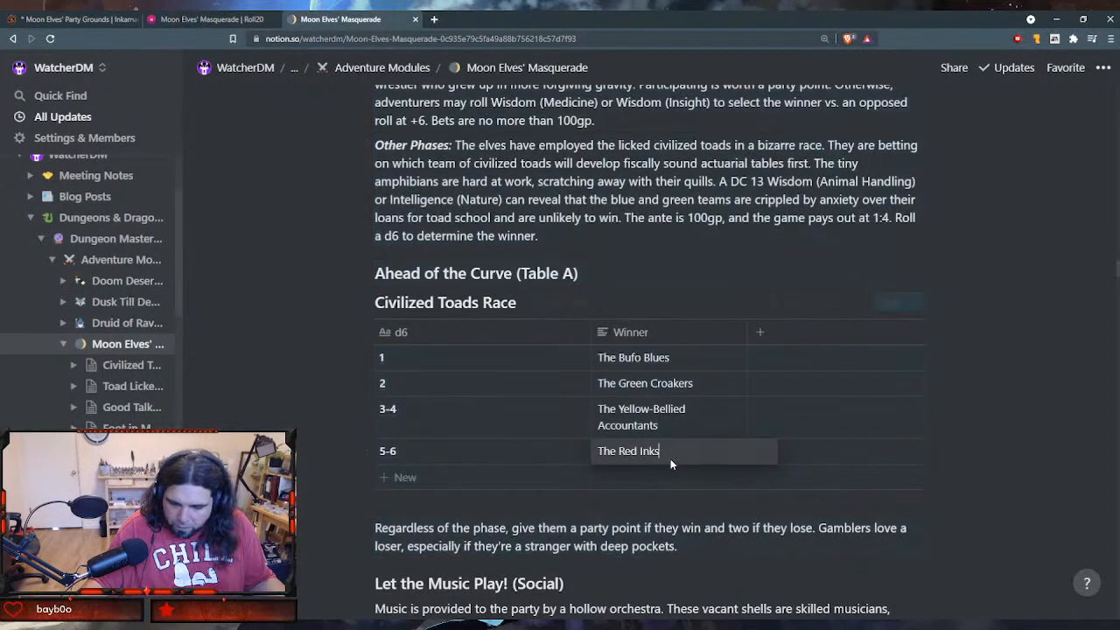
key(ctrl+a)
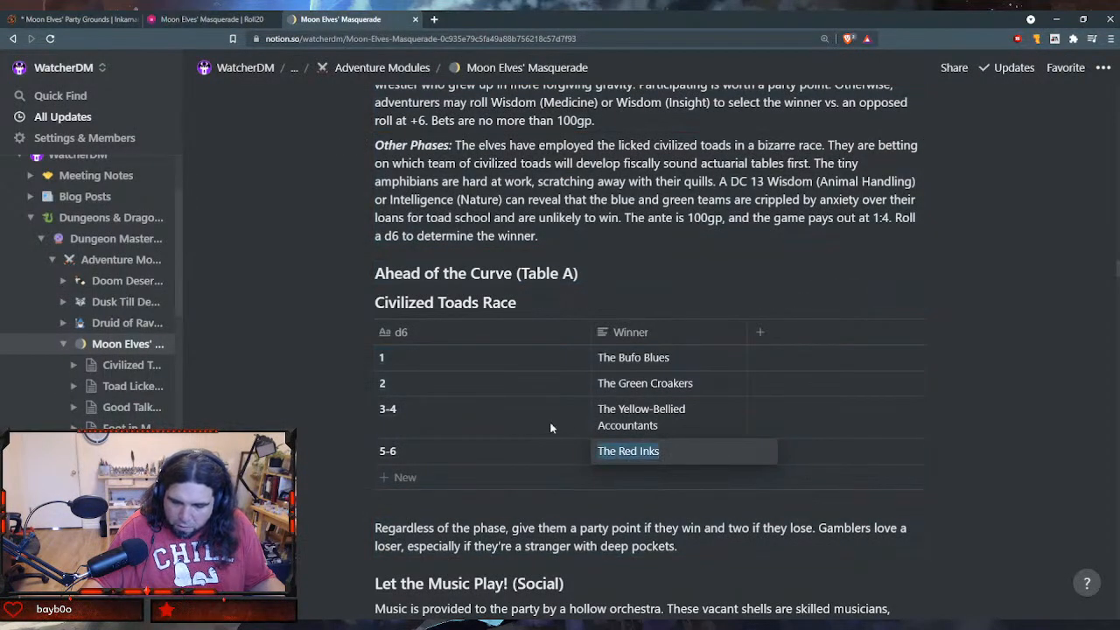
click(441, 359)
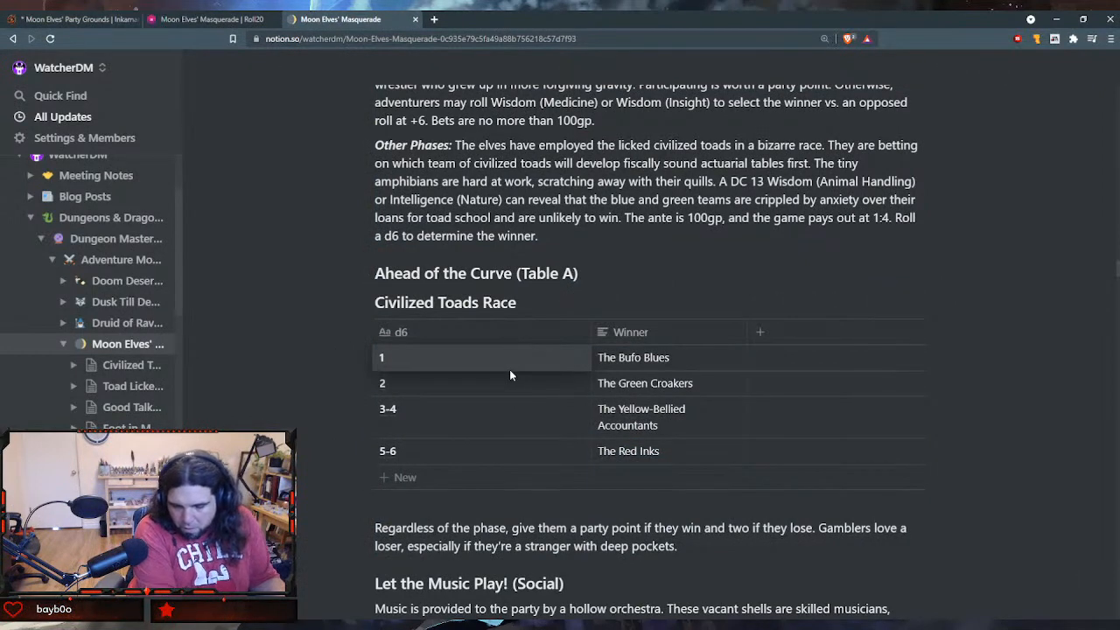
key(Escape)
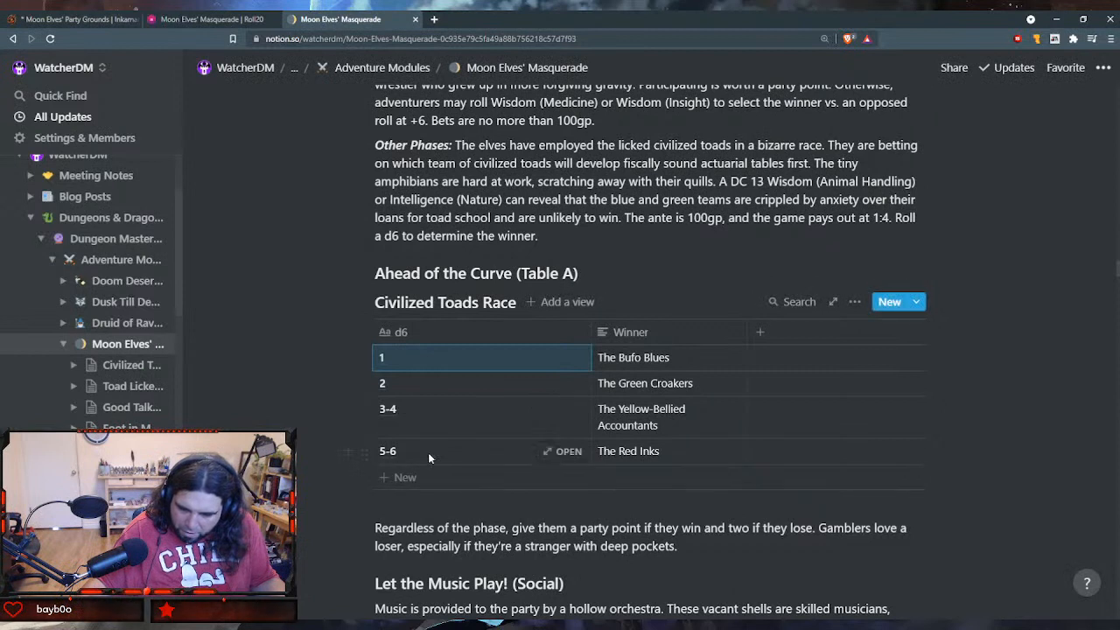
key(shift+Down)
key(shift+Down)
key(shift+Down)
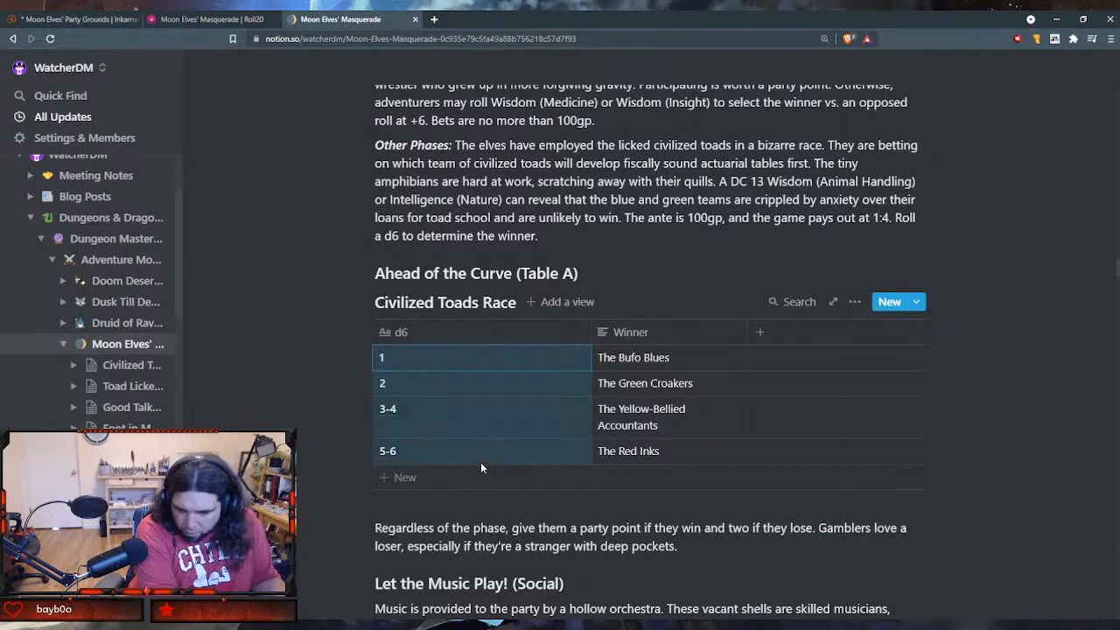
key(shift+Right)
key(ctrl+c)
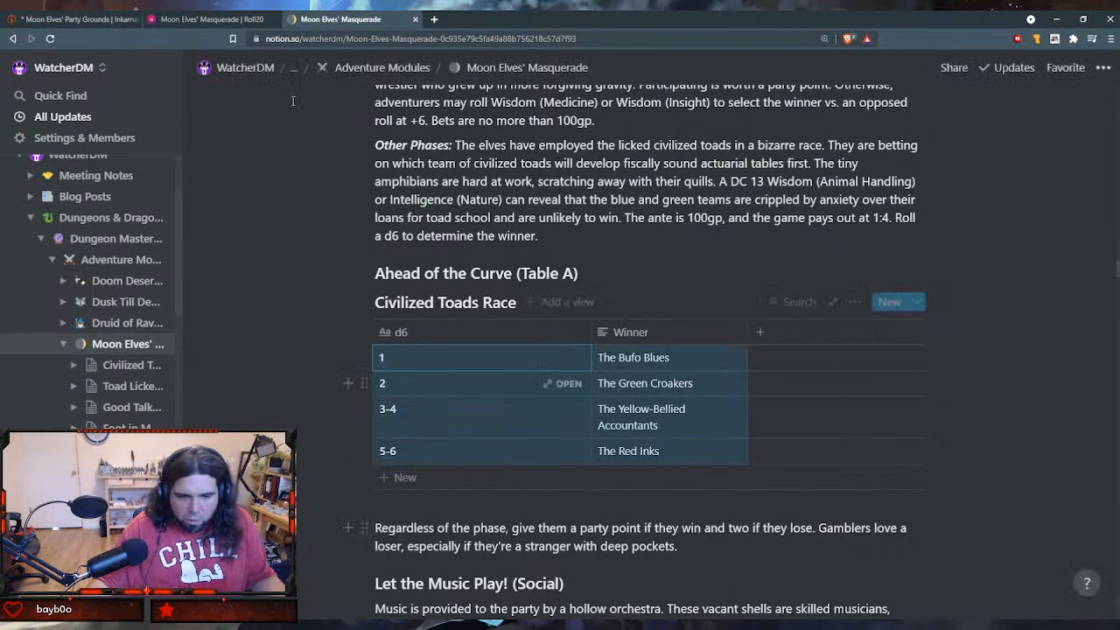
- In the Roll20 handout, try pasting the copied rows below the table and over its cells, undoing both attempts
click(206, 19)
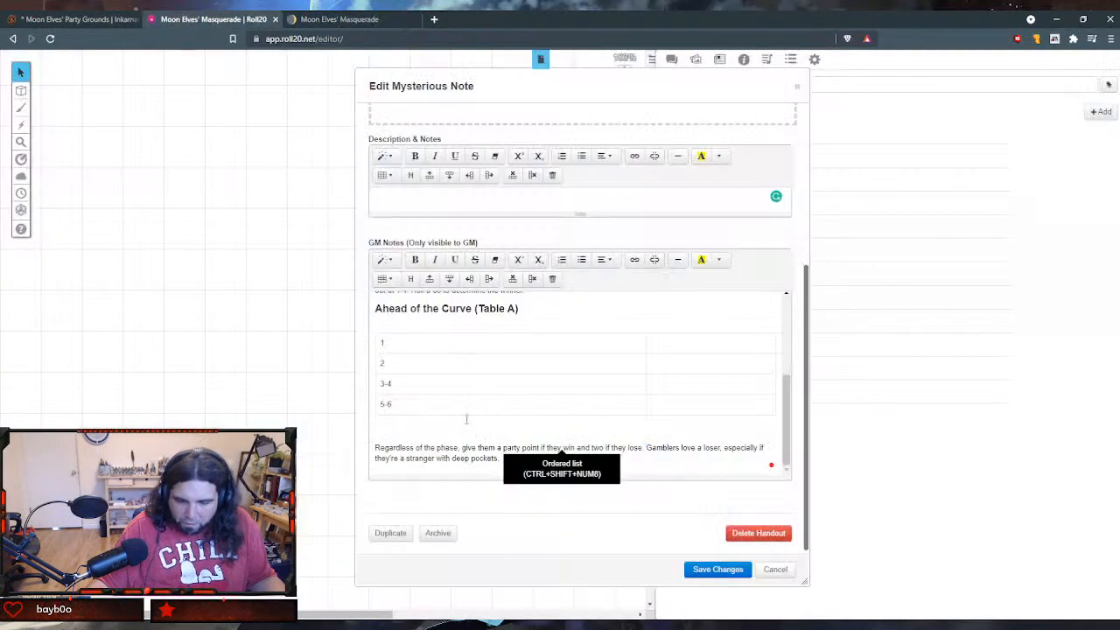
key(ctrl+v)
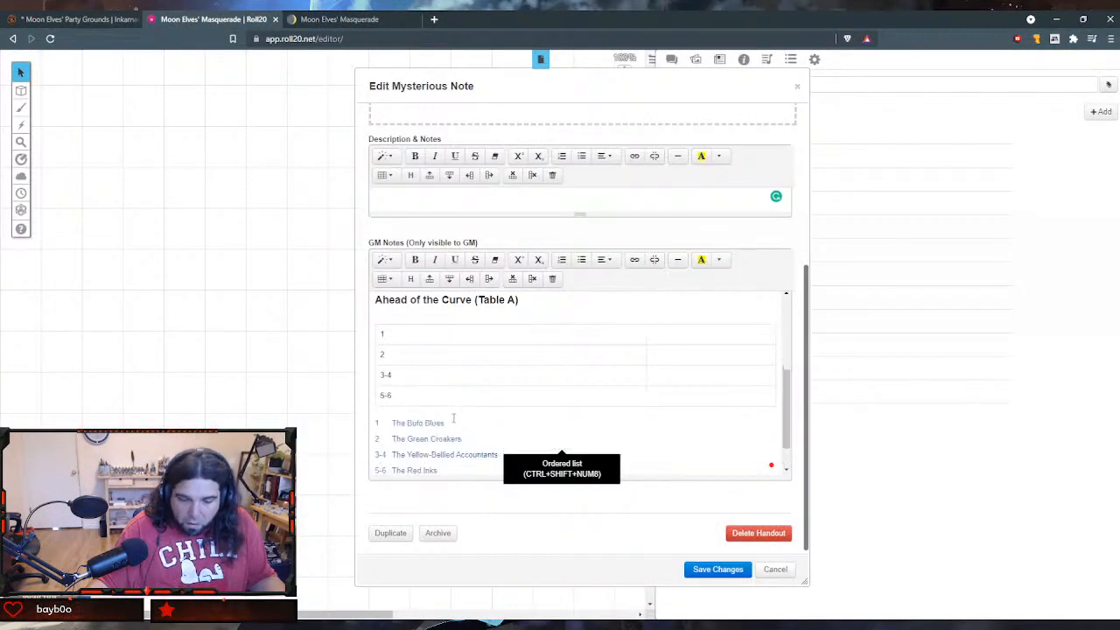
key(ctrl+z)
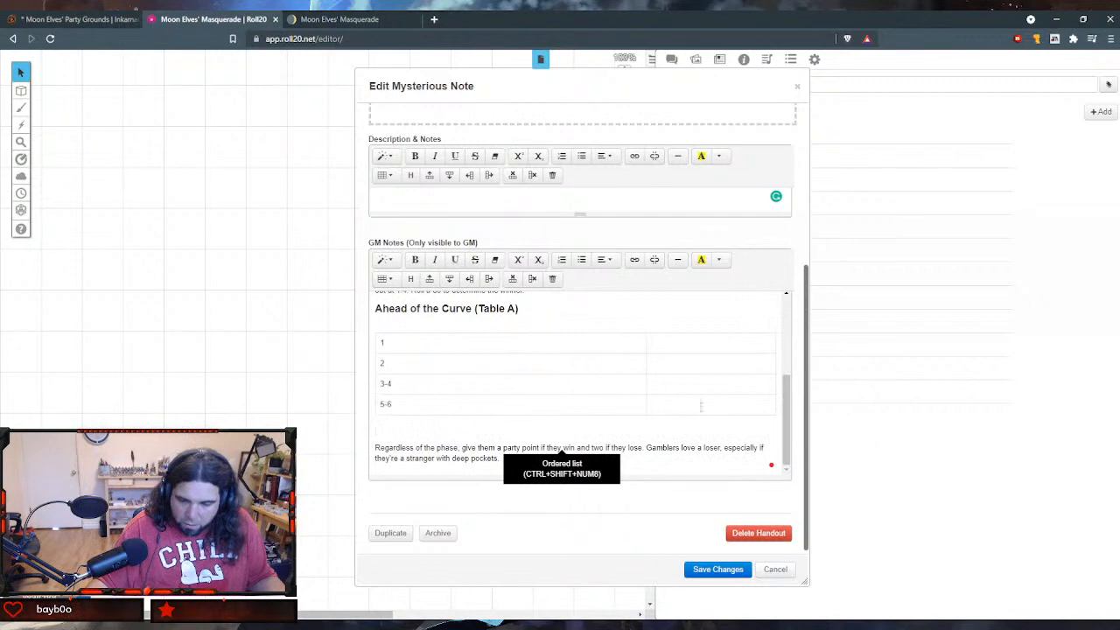
drag(702, 406, 378, 342)
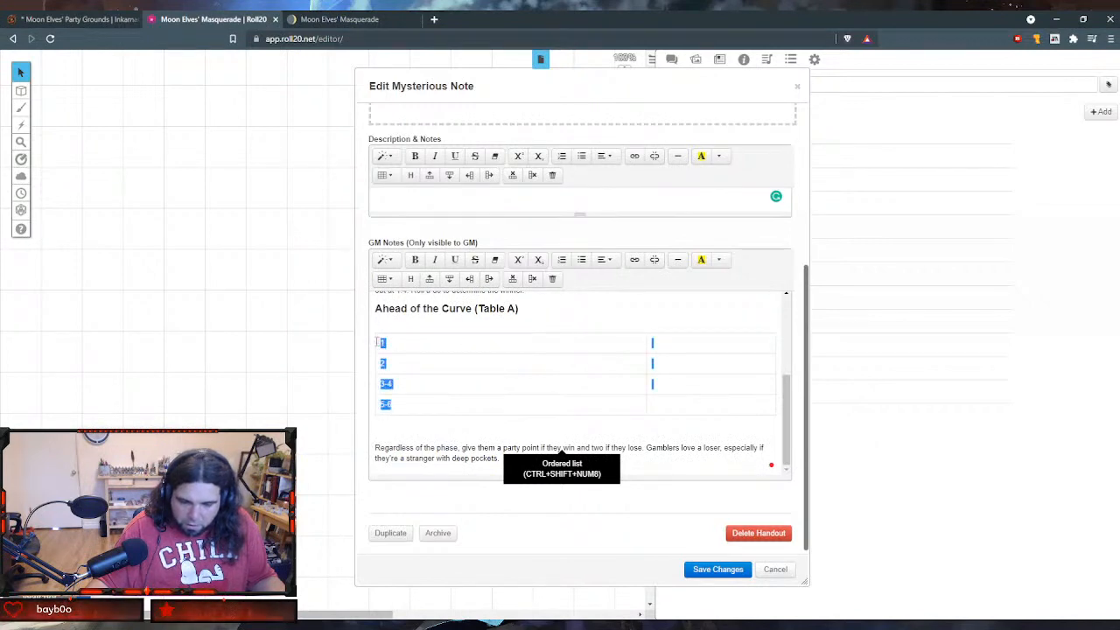
text(1	The Bufo Blues2	The Green Croakers3-4	The Yellow-Bellied Accountants5-6	The Red Inks)
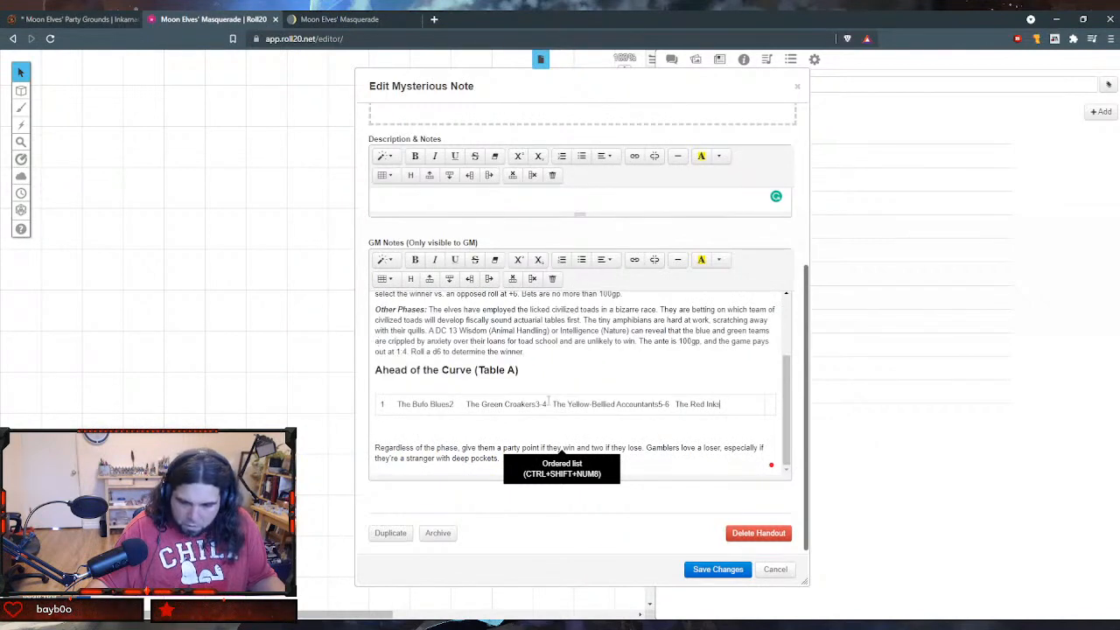
key(ctrl+z)
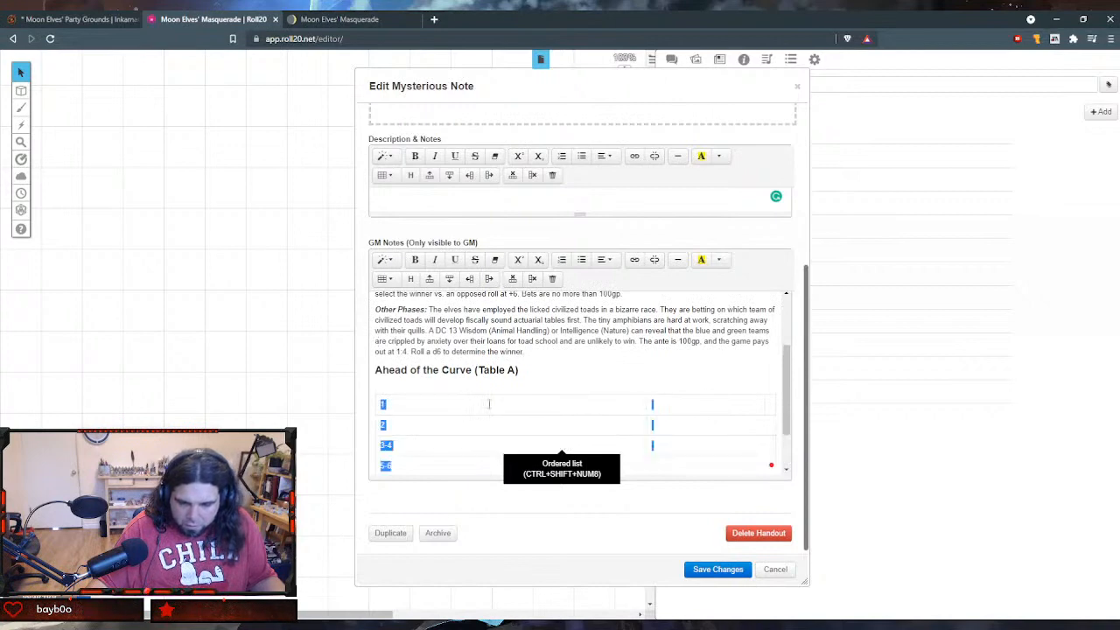
- Try pasting the copied Civilized Toads Race rows into the empty cell beside 1 in the handout table
scroll(674, 359, down, 1)
click(668, 349)
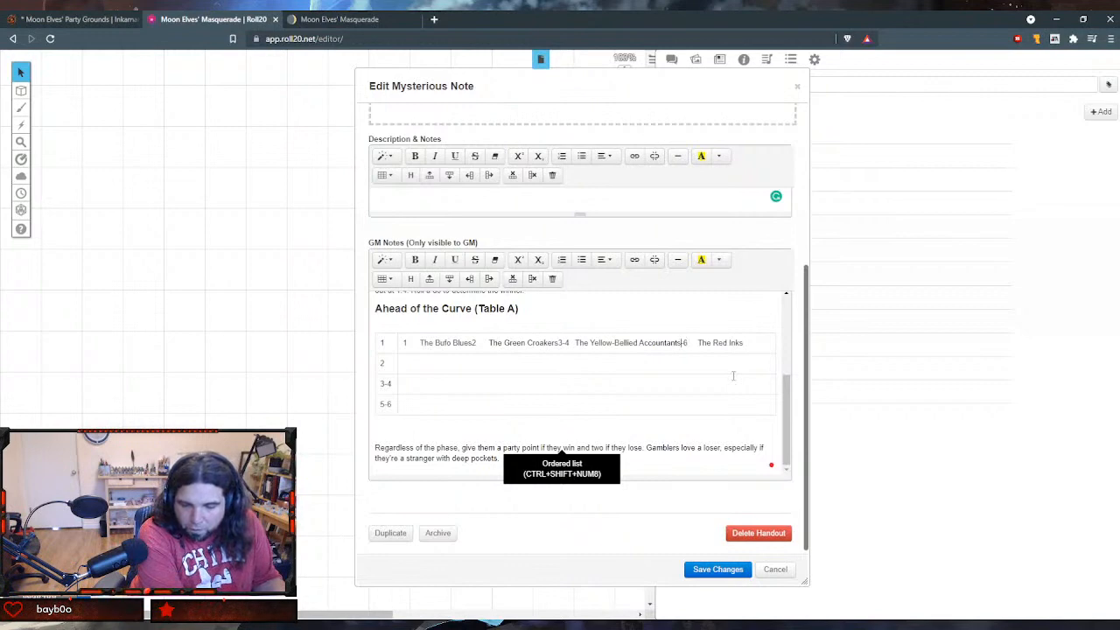
key(ctrl+z)
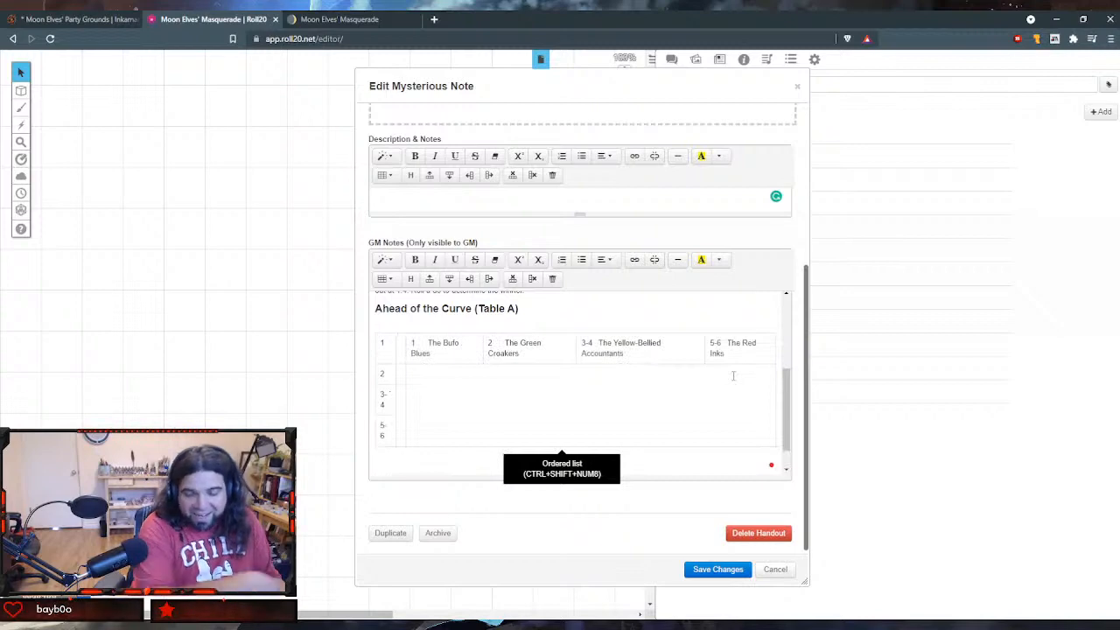
click(716, 309)
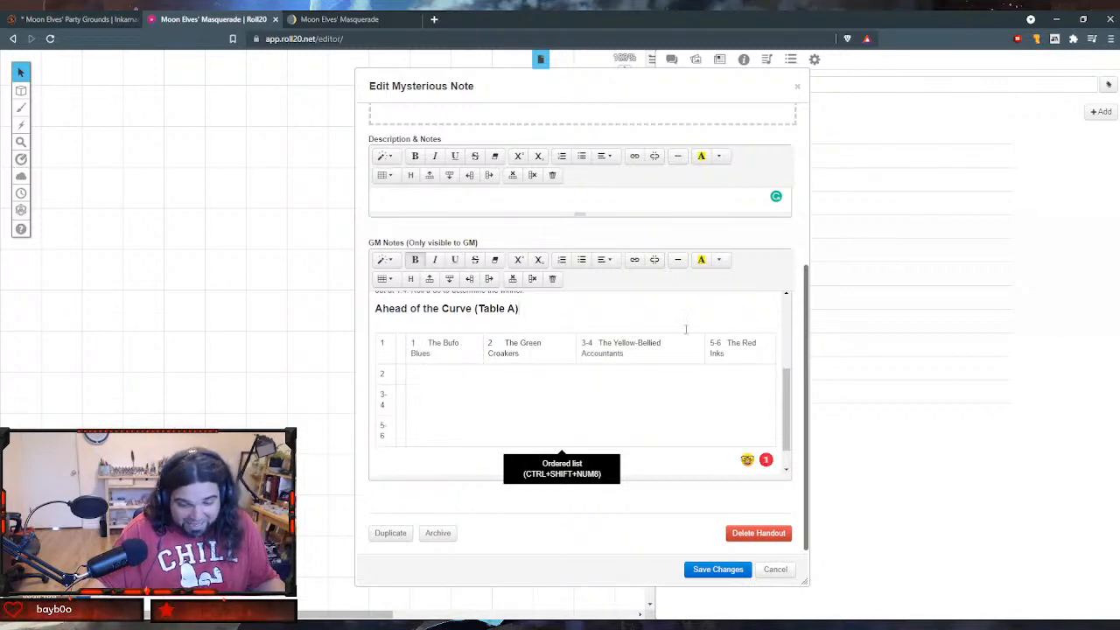
- Try to move the pasted Bufo Blues and Green Croakers entries into the second column of rows 1 and 2
drag(419, 350, 407, 345)
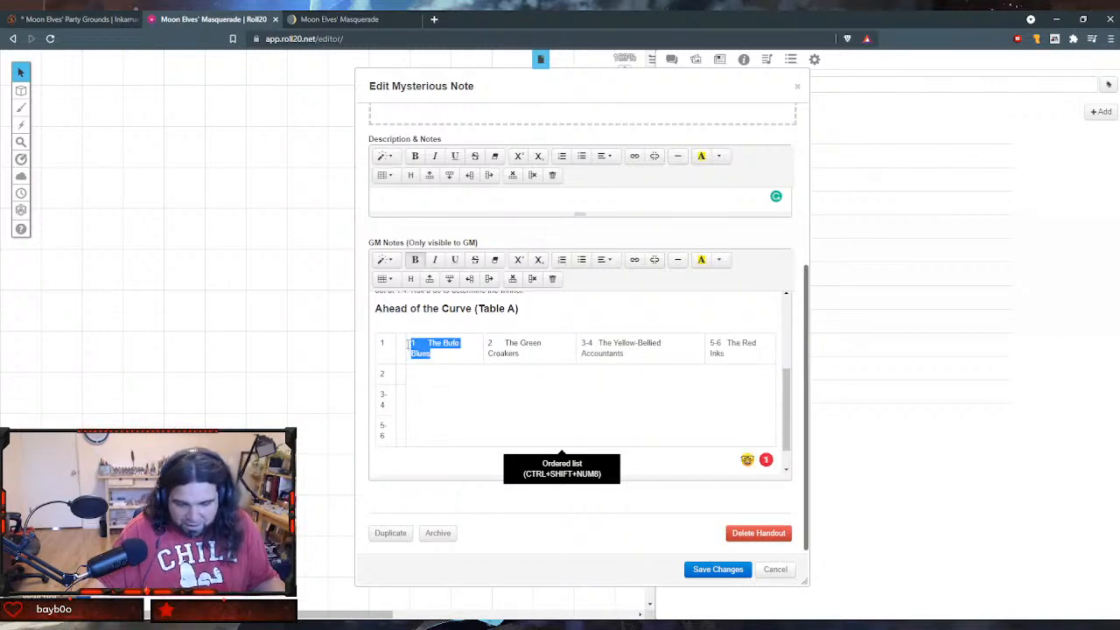
key(BackSpace)
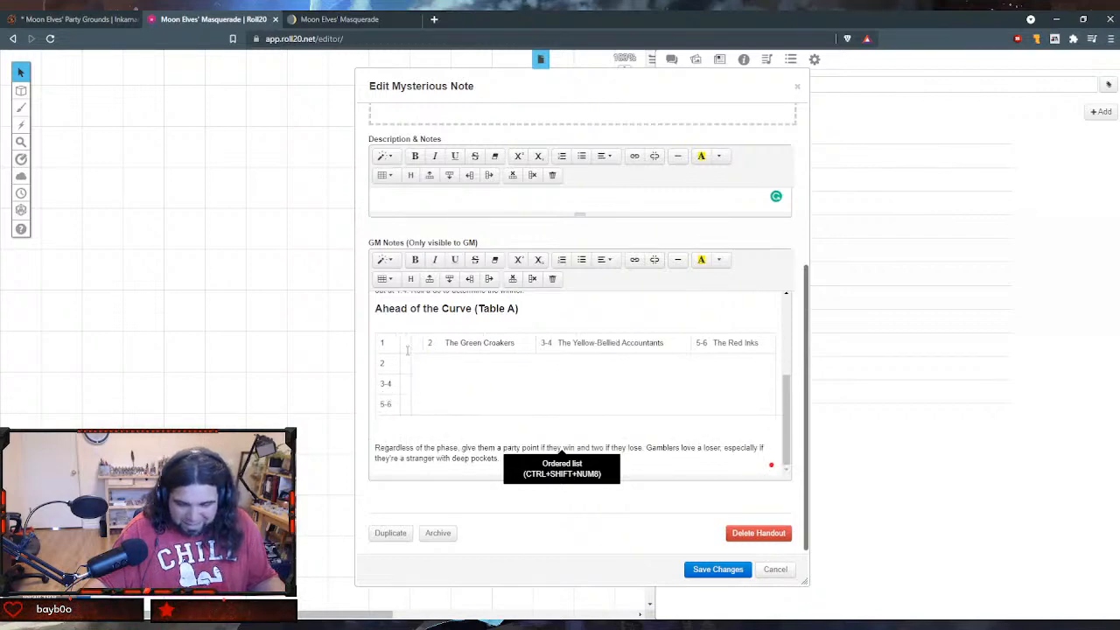
key(ctrl+z)
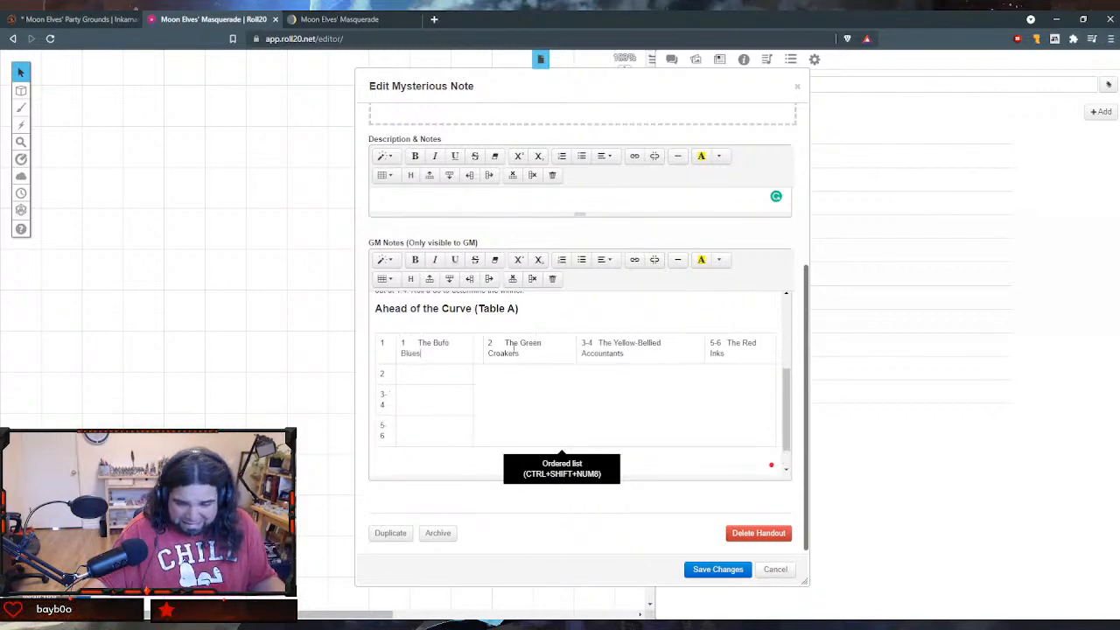
drag(527, 354, 478, 344)
key(ctrl+c)
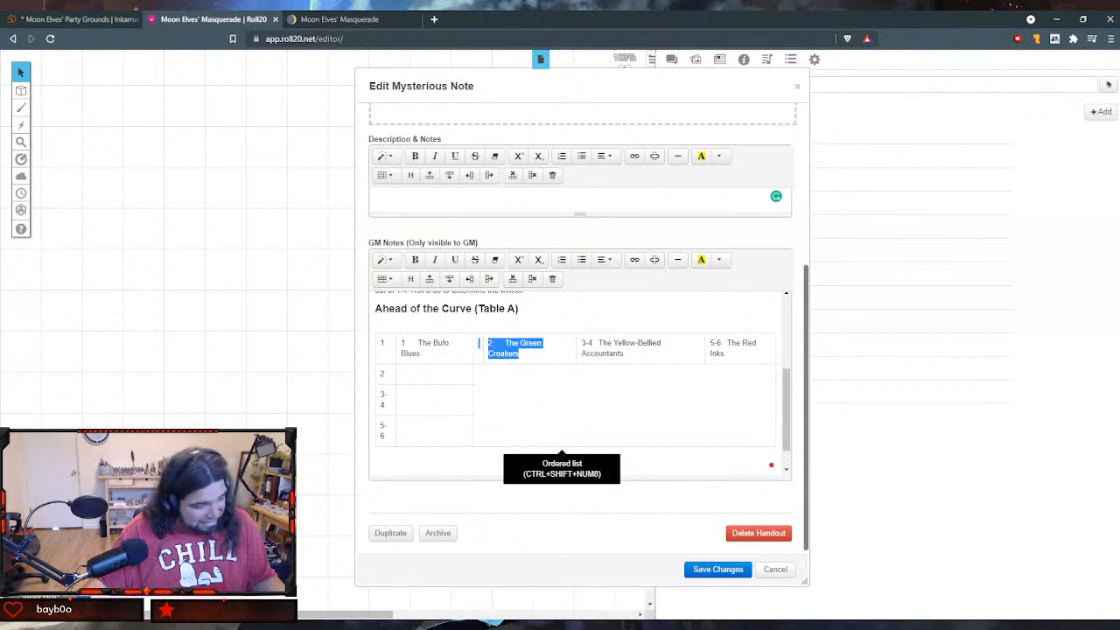
key(BackSpace)
key(ctrl+v)
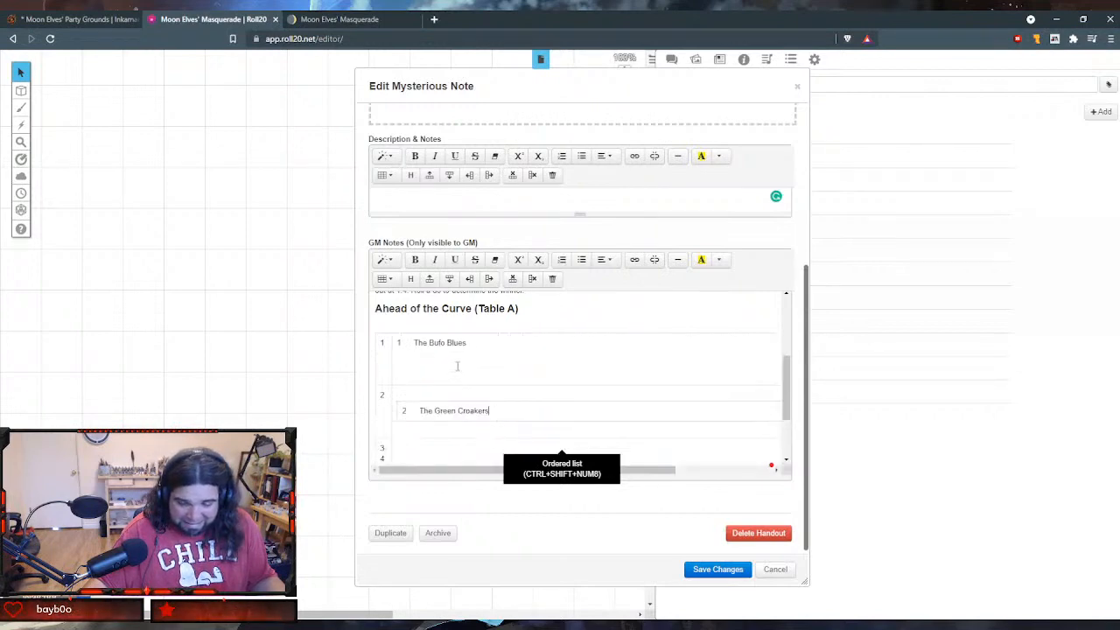
scroll(510, 390, down, 2)
scroll(481, 438, up, 1)
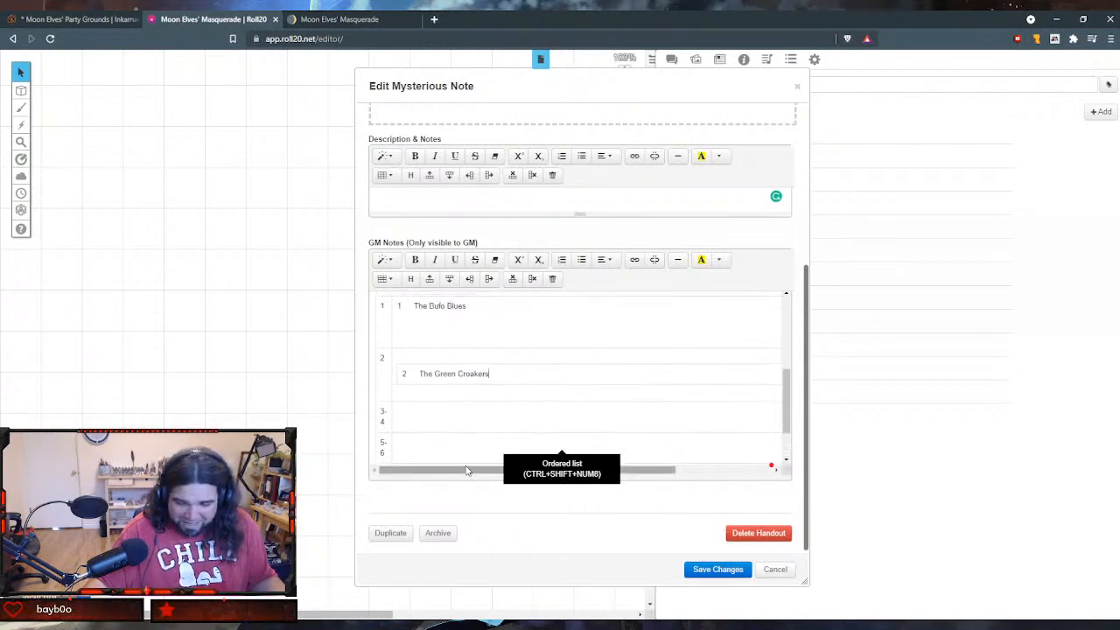
drag(467, 469, 564, 470)
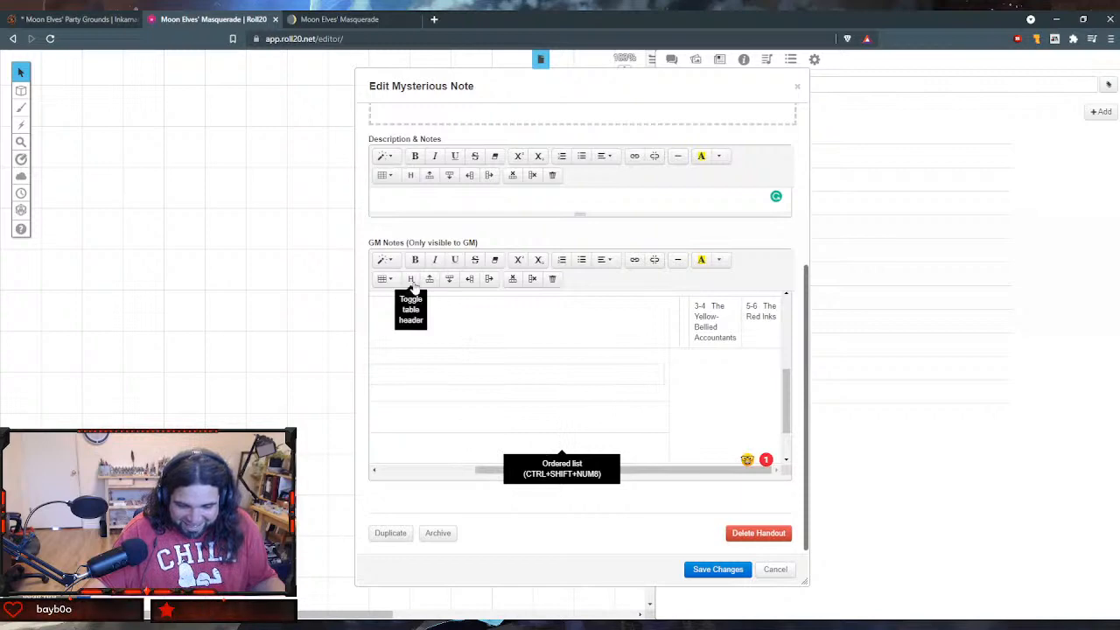
- Delete the garbled table under Ahead of the Curve (Table A) and insert a blank table of two columns and four rows
click(512, 280)
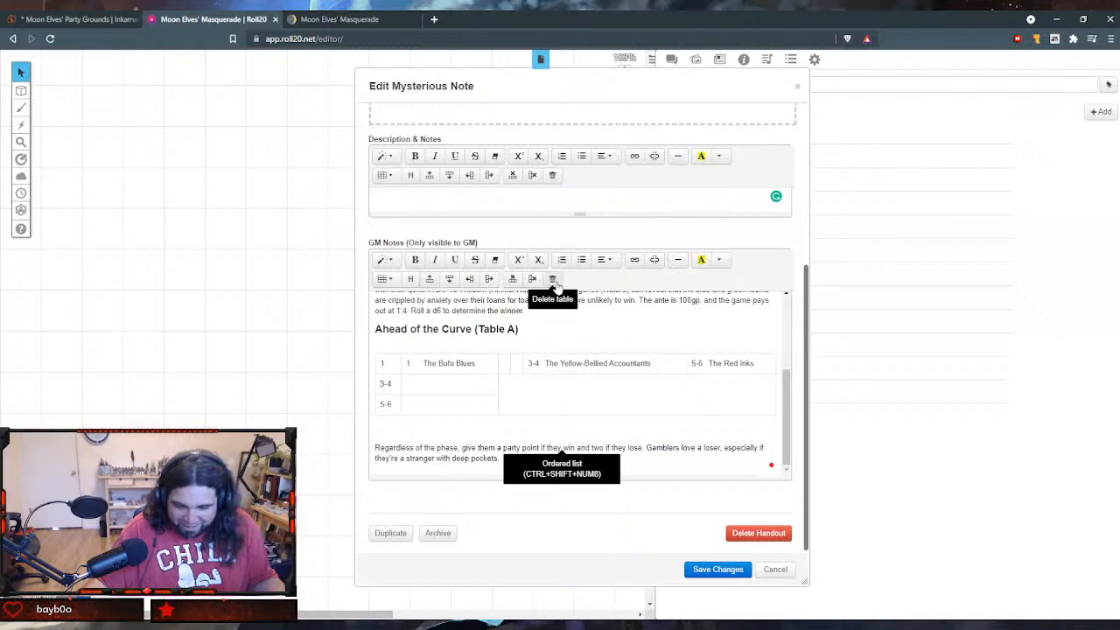
drag(483, 410, 394, 357)
click(390, 363)
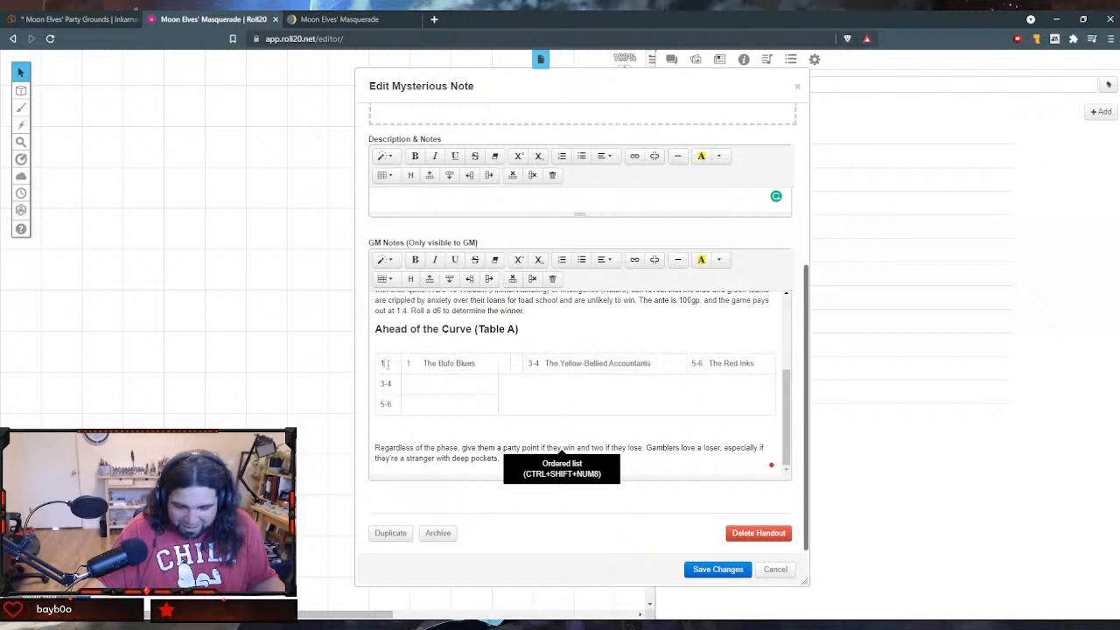
click(532, 278)
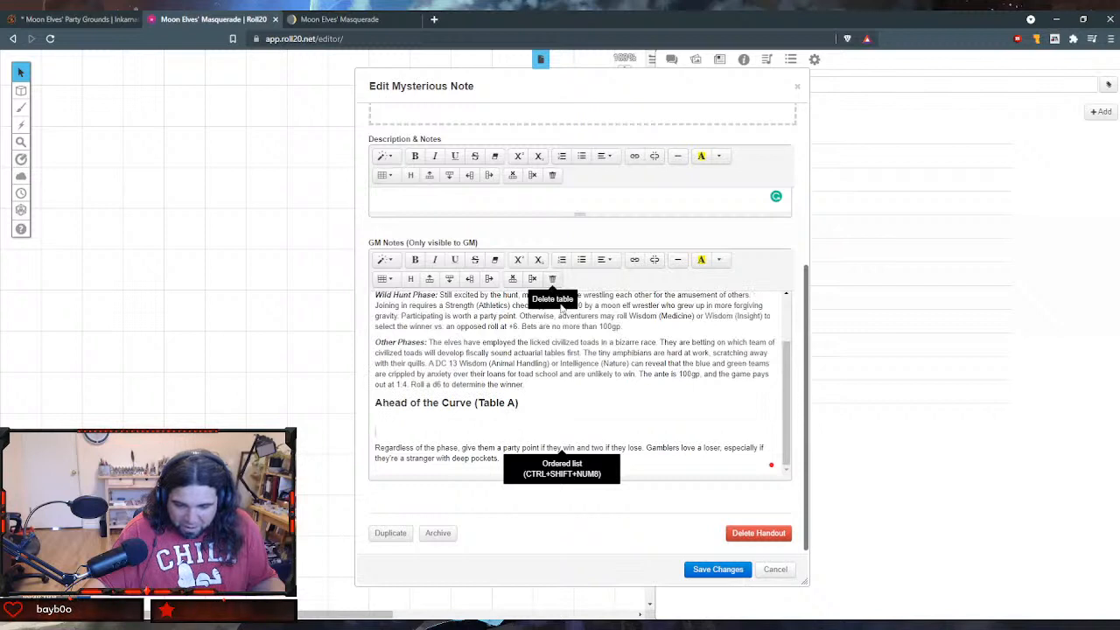
click(383, 278)
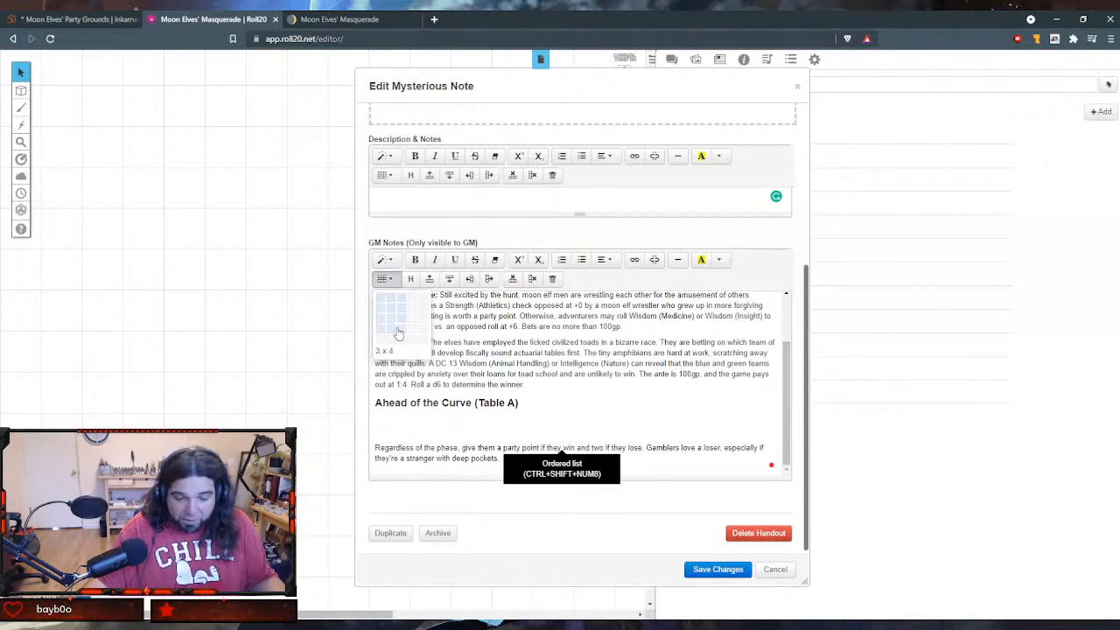
click(389, 333)
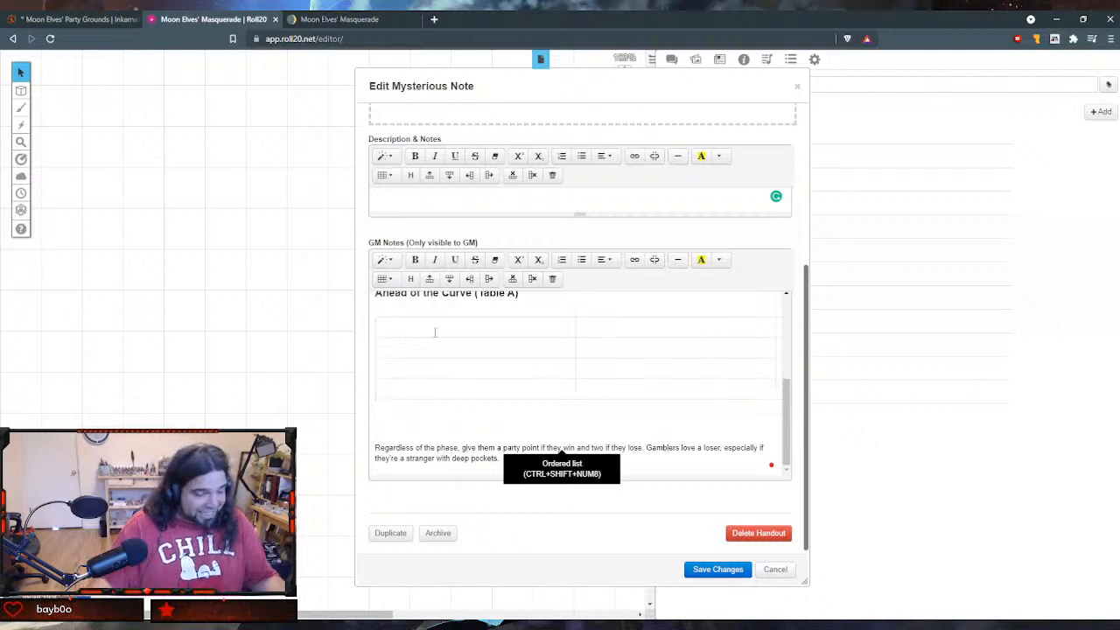
- Following the Civilized Toads Race table in Notion, fill the new table's first row with 1 and The Bufo Blues
text(1)
key(Return)
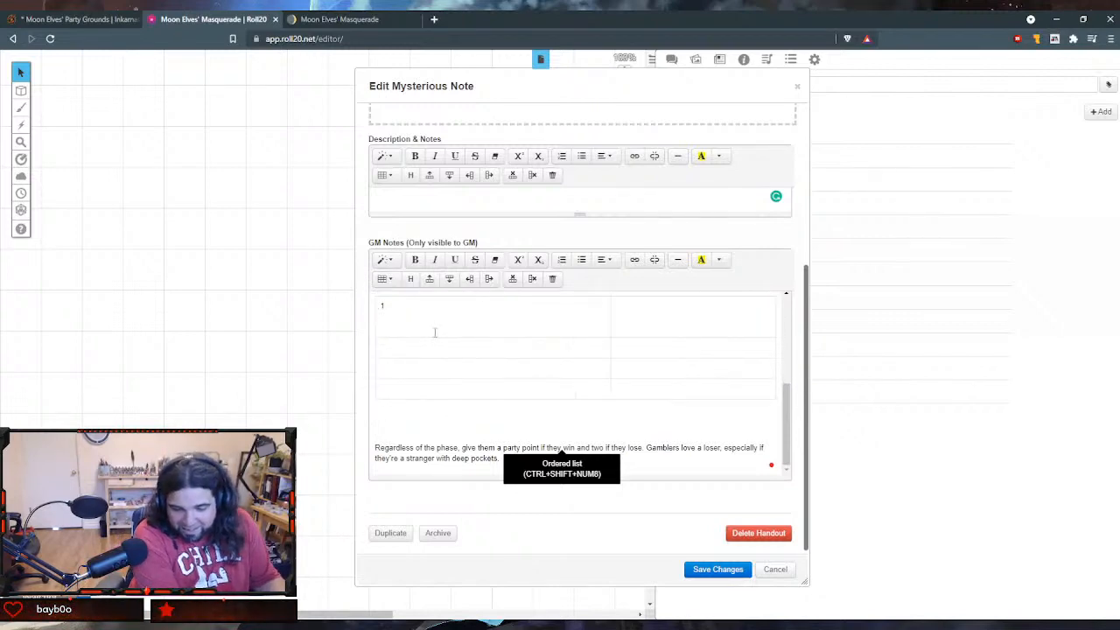
key(BackSpace)
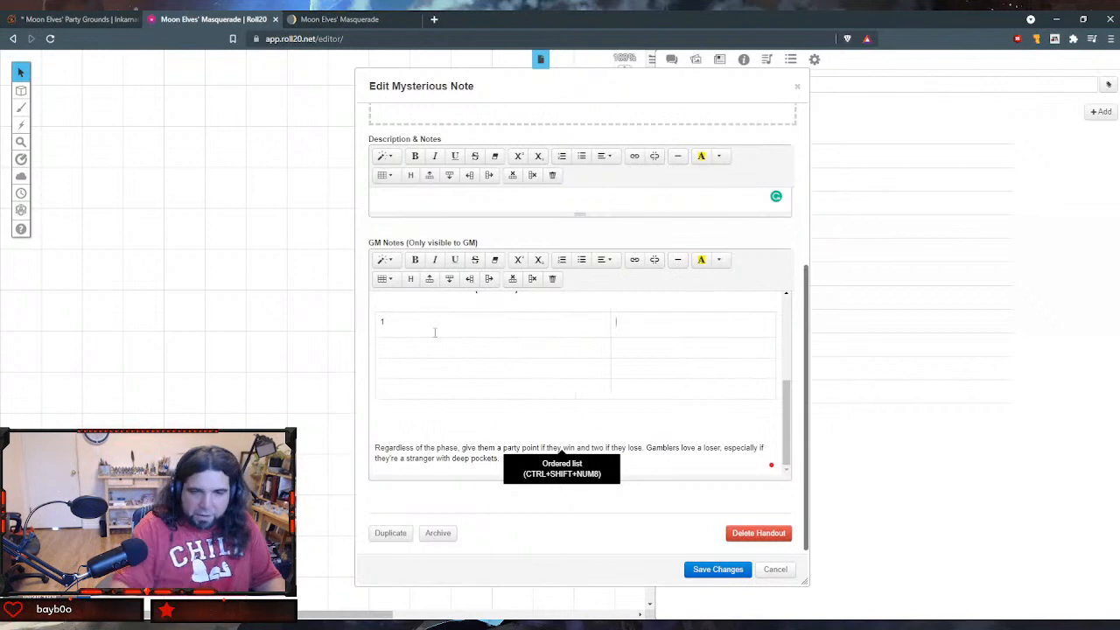
click(333, 18)
click(208, 18)
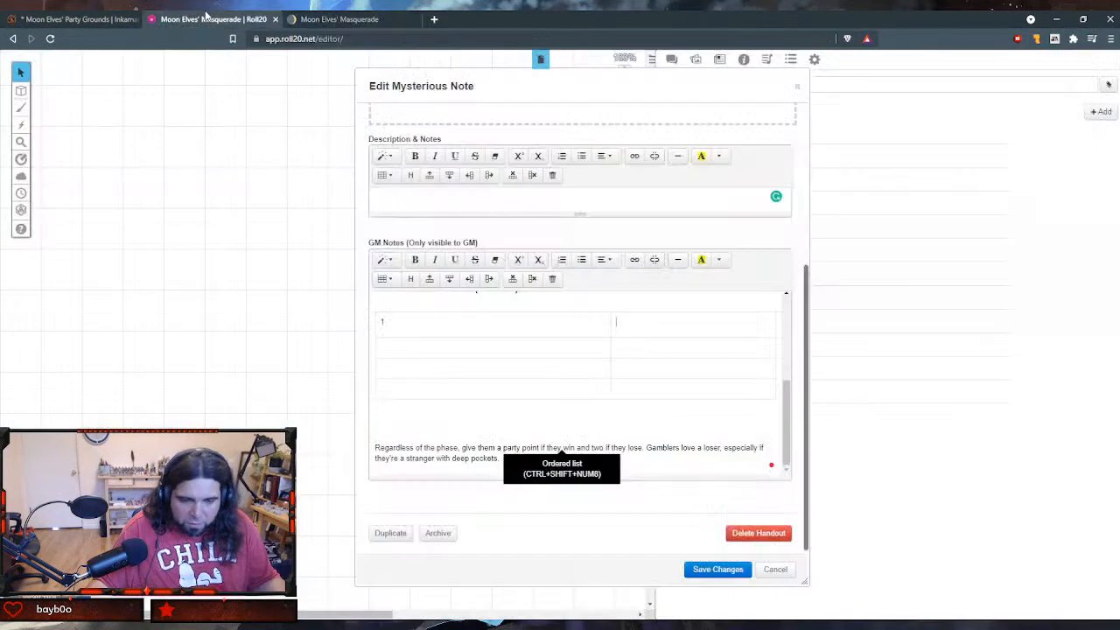
key(Tab)
text(The Bufo)
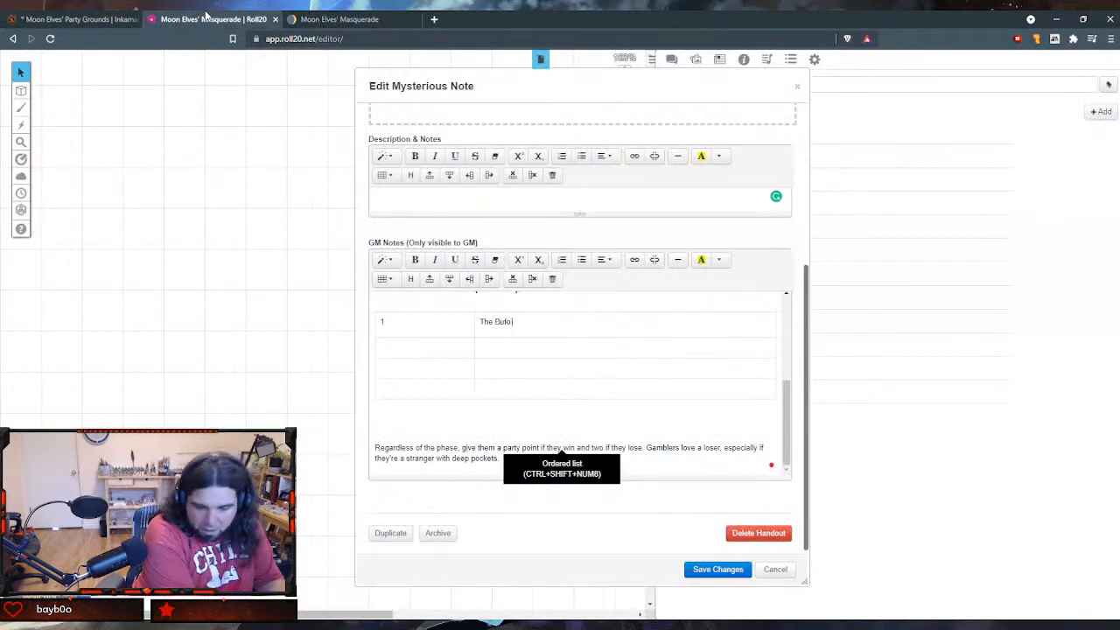
text( Blues)
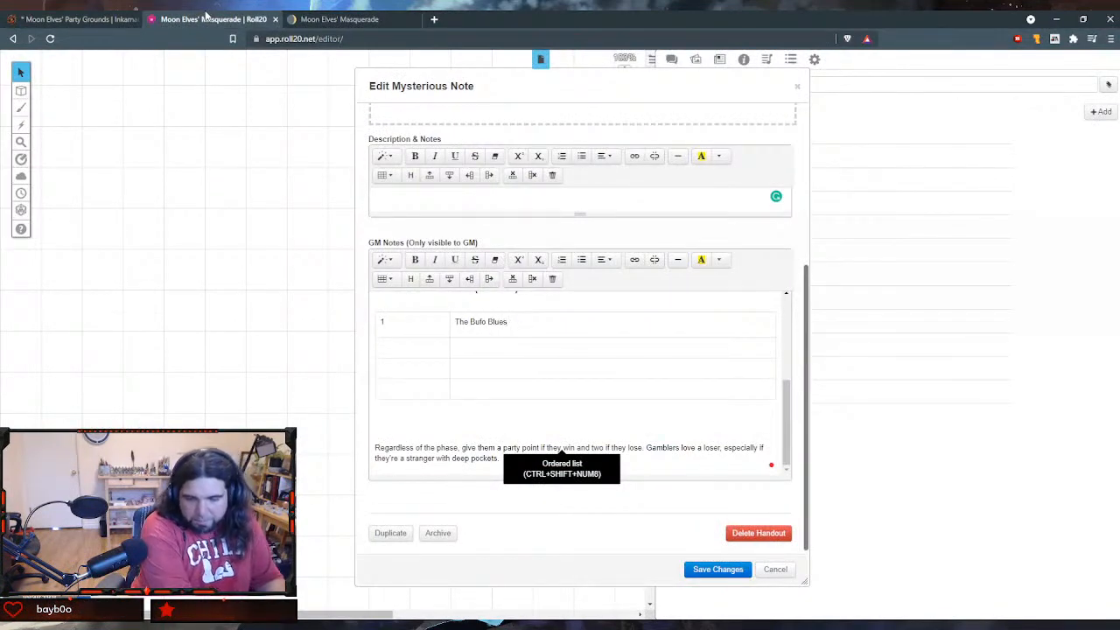
text(2)
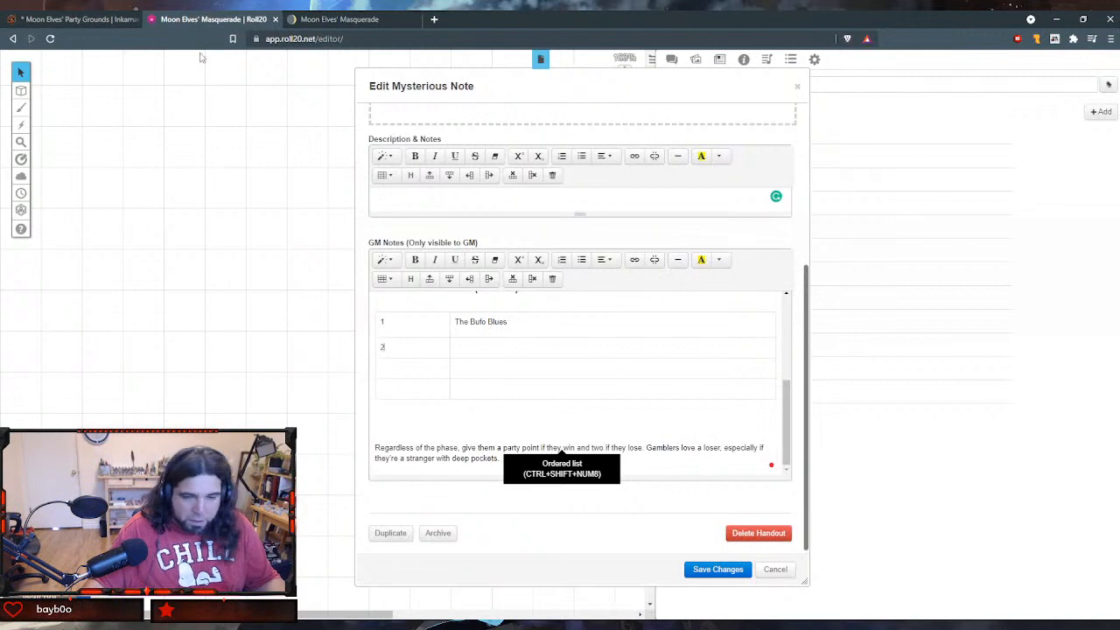
- Following the Civilized Toads Race table in Notion, fill the handout table's second row with 2 and The Green Croakers
key(Tab)
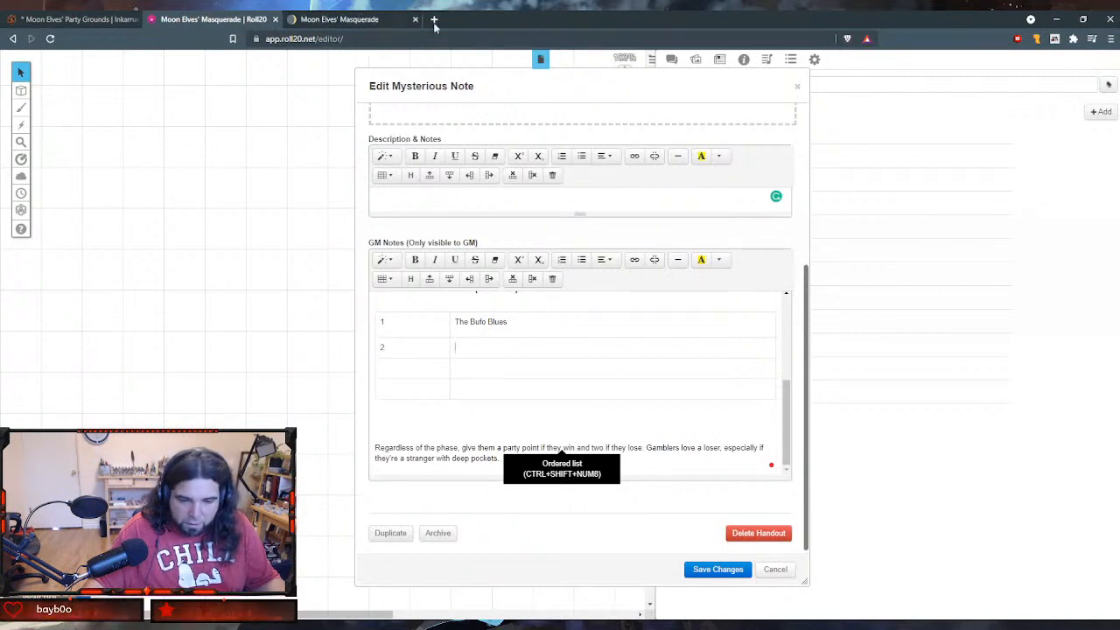
click(349, 20)
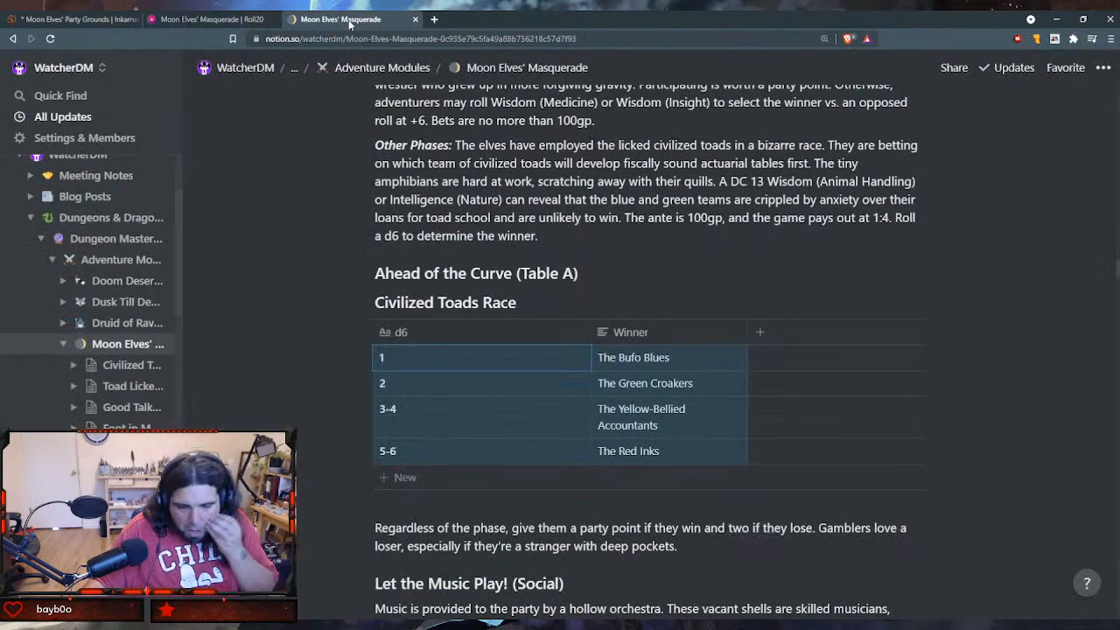
click(247, 26)
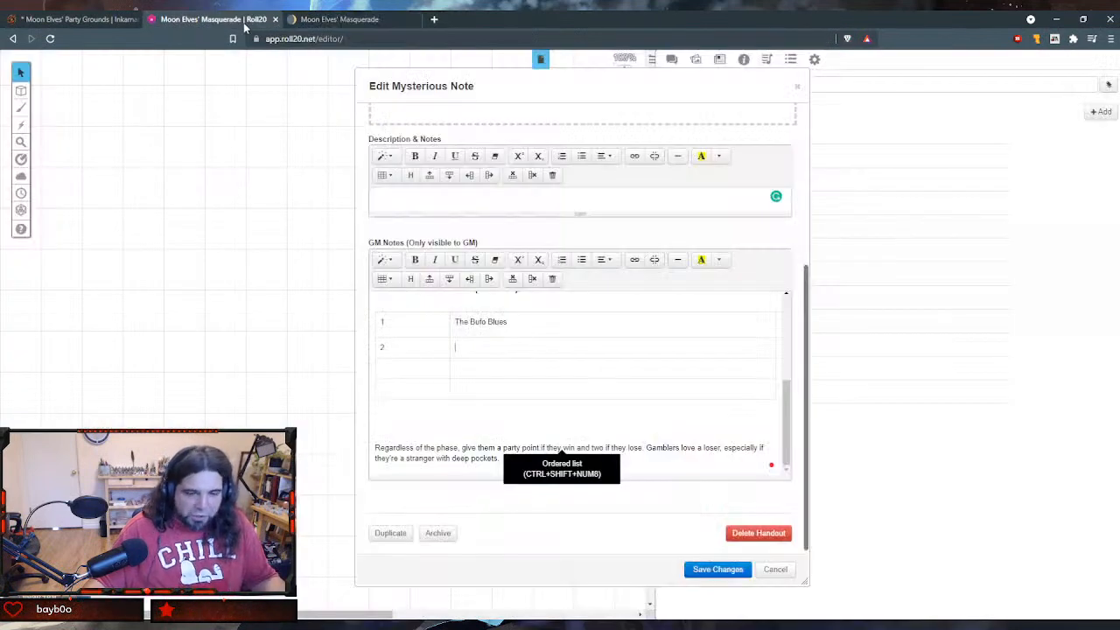
text(The G)
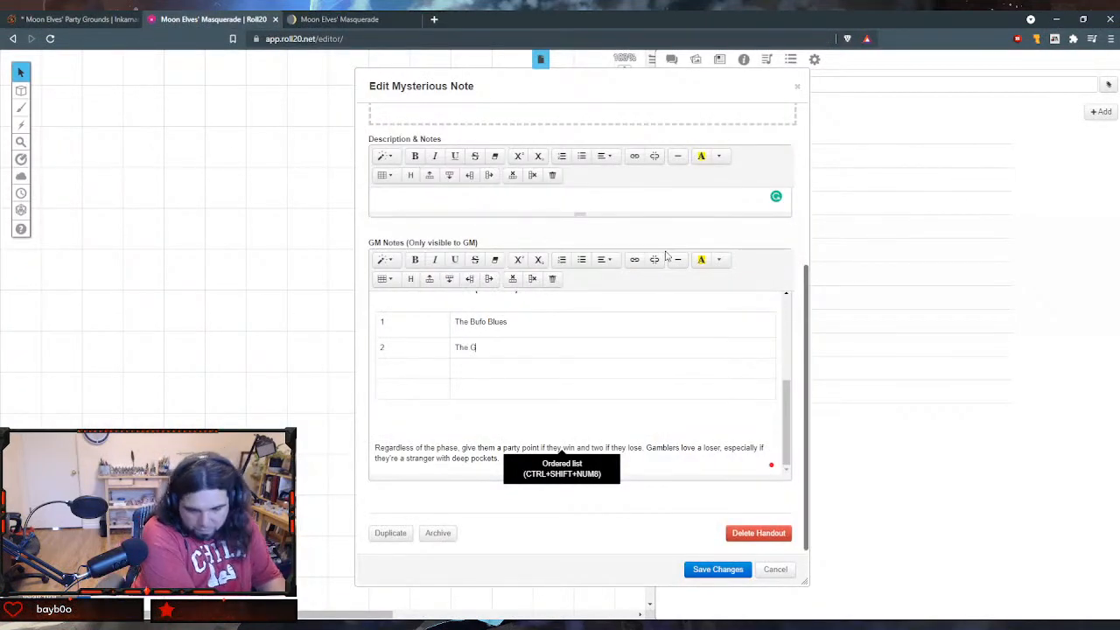
text(reen Croakers)
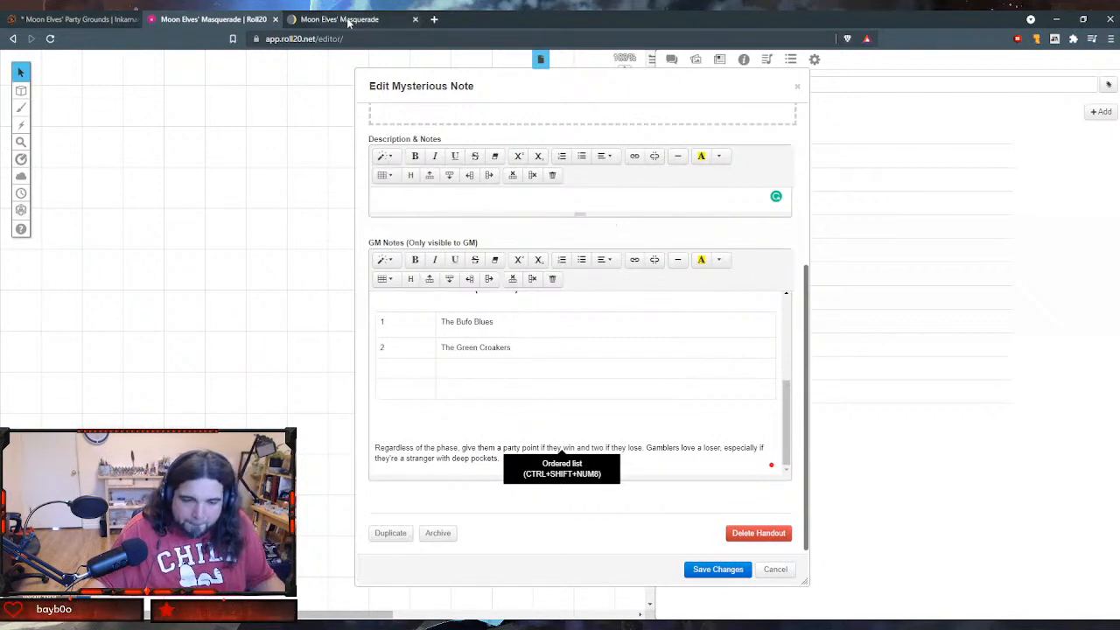
- Fill the handout table's third row with 3-4 and The Yellow-Bellied Accountants, copying the winner's name from Notion
key(ctrl+Tab)
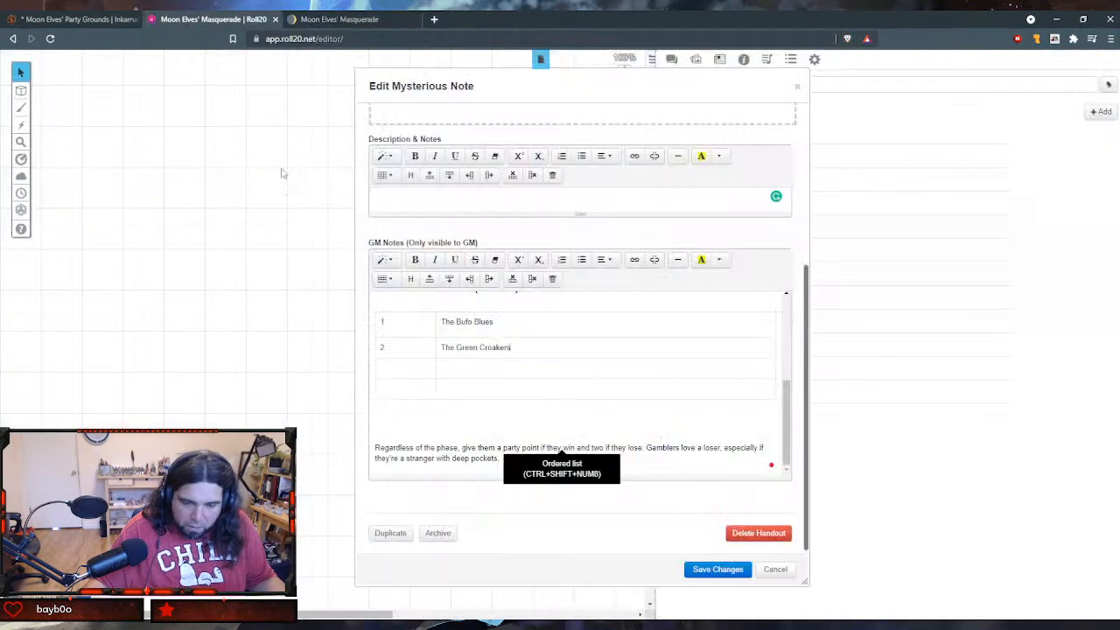
key(ctrl+shift+Tab)
text(3-74)
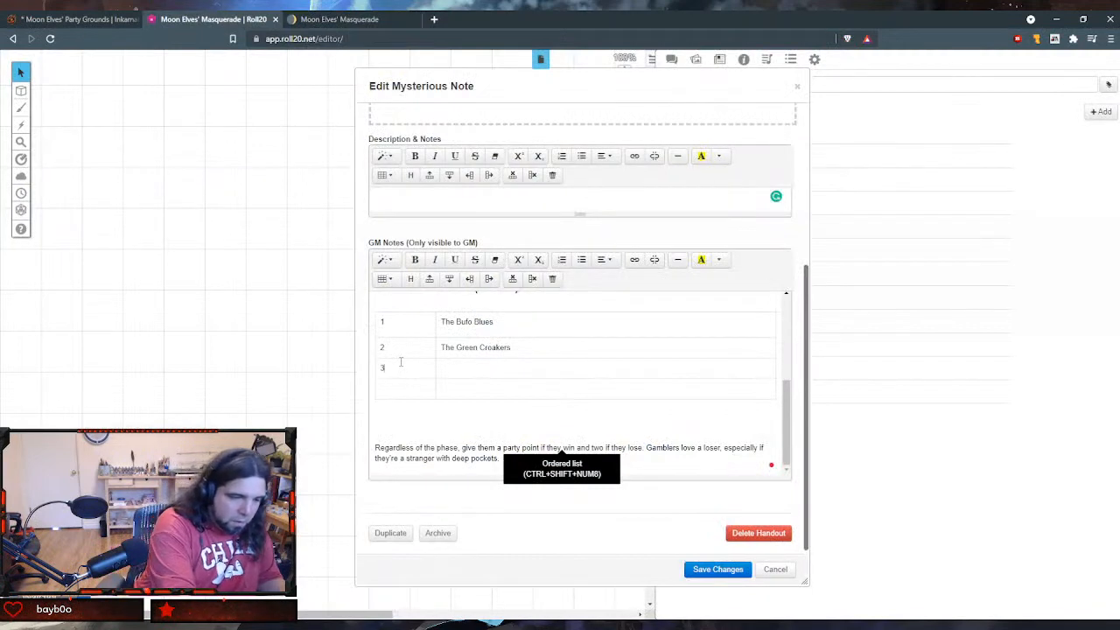
key(BackSpace)
key(BackSpace)
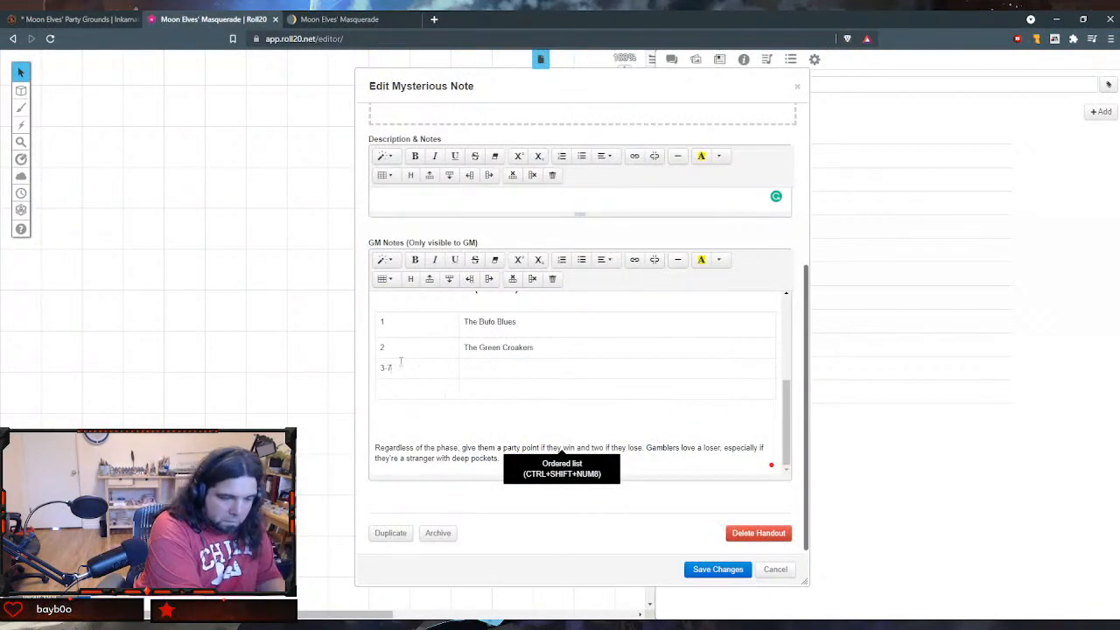
text(4)
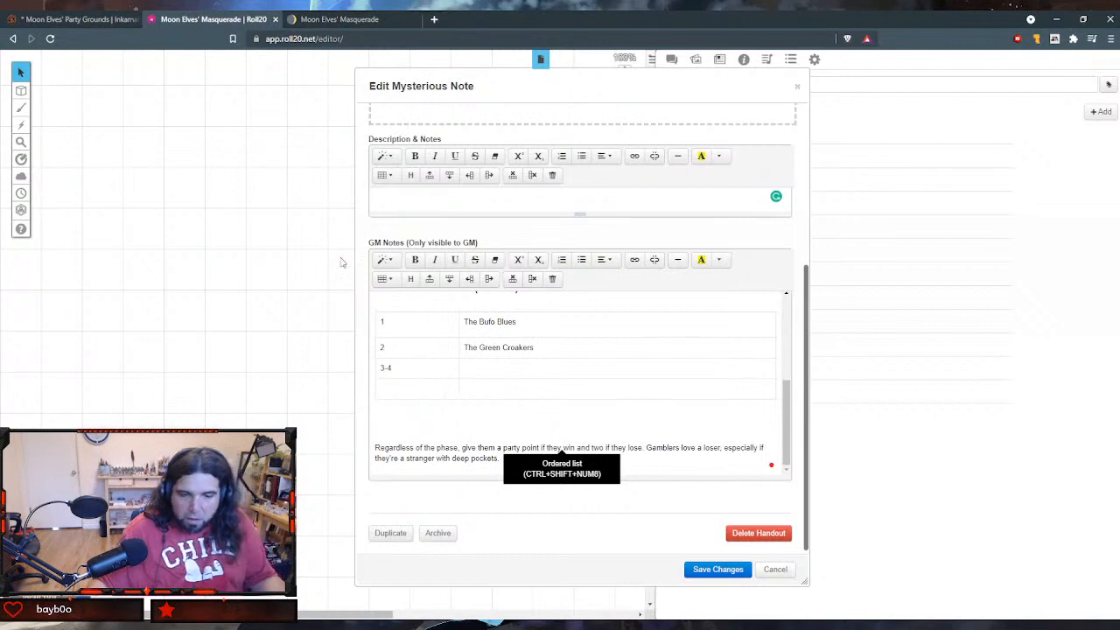
click(329, 19)
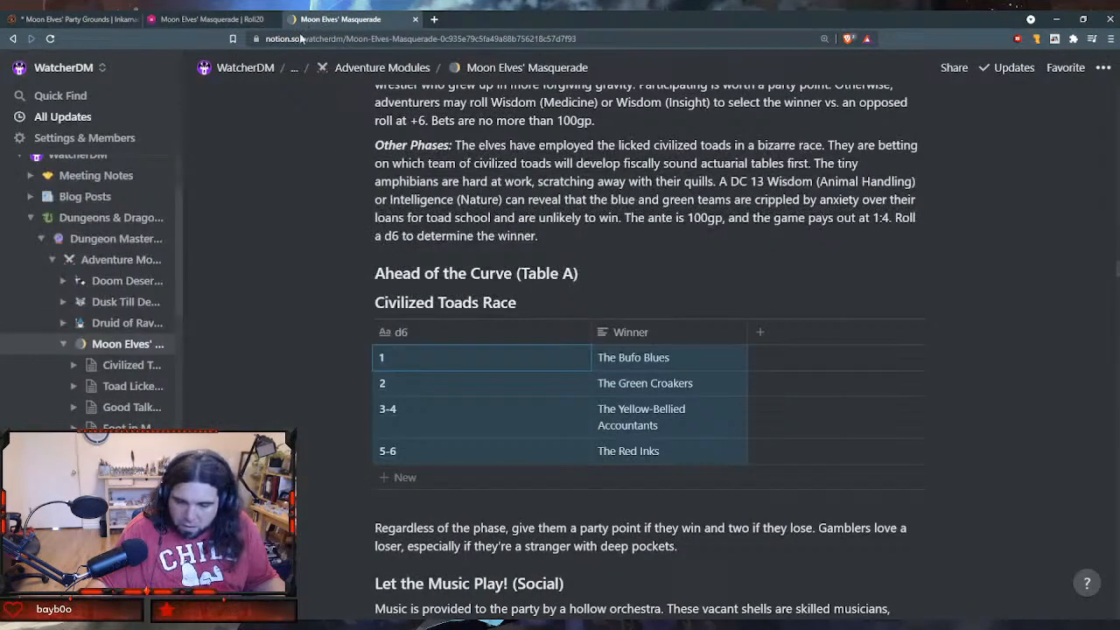
click(653, 418)
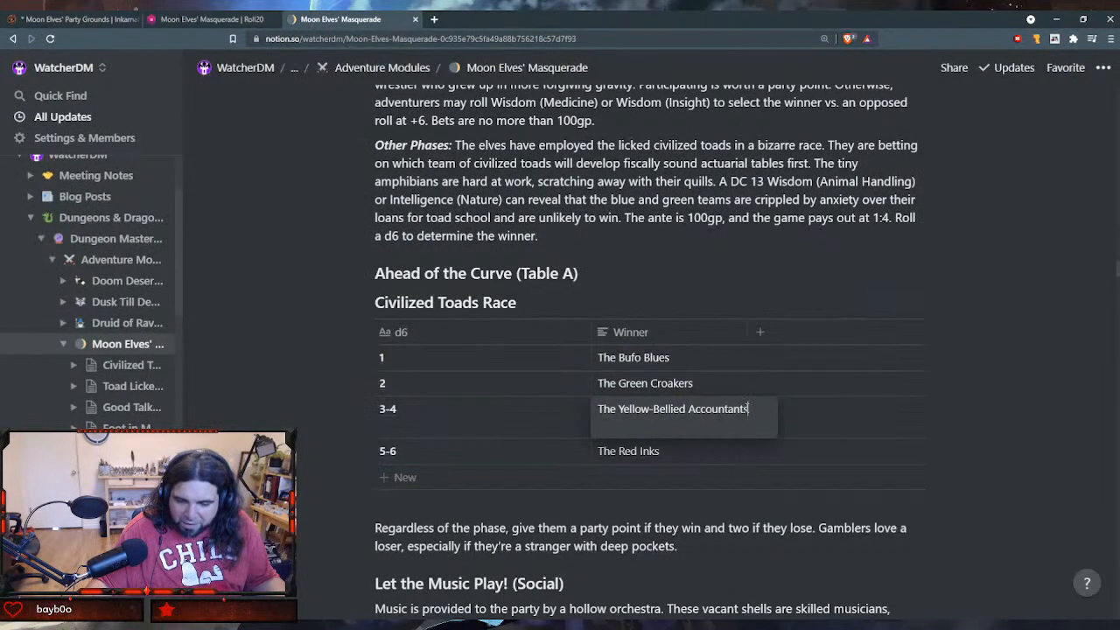
drag(749, 408, 575, 414)
key(ctrl+c)
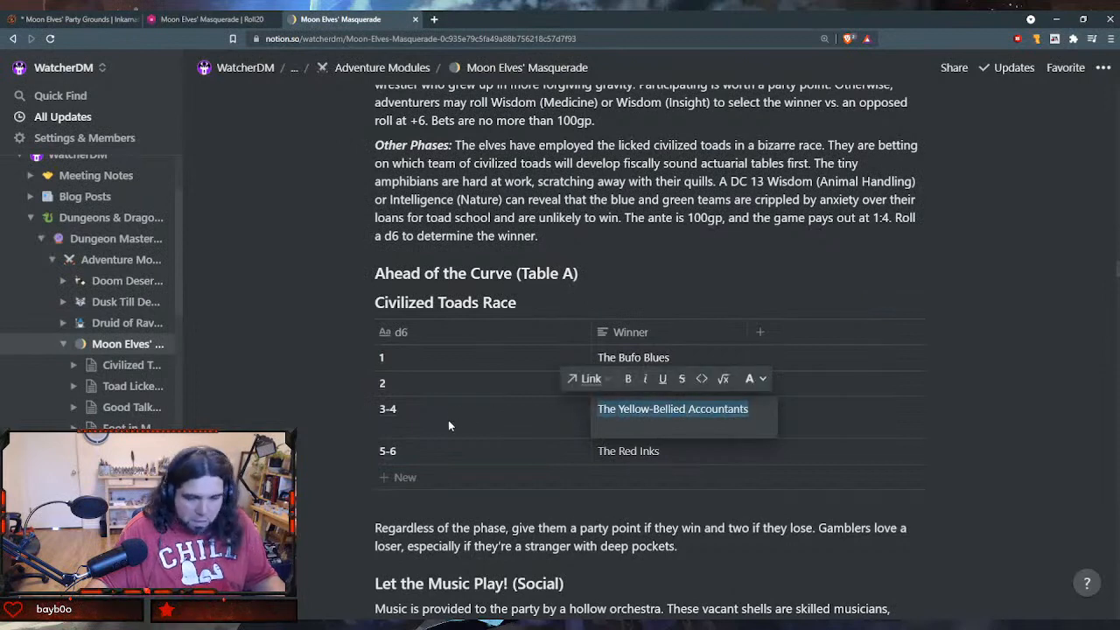
click(210, 20)
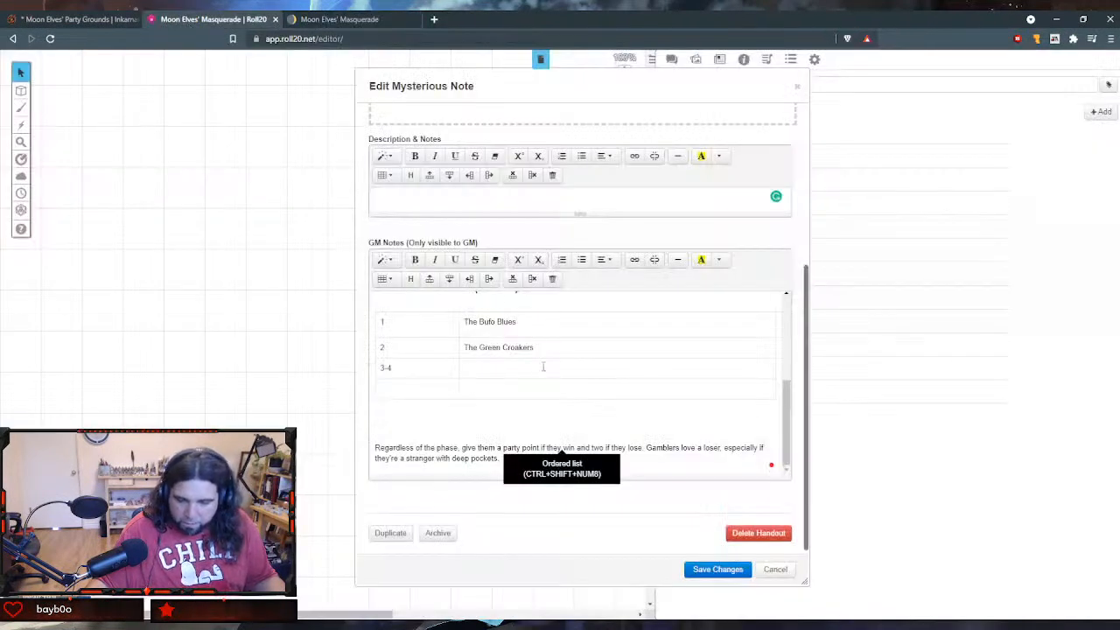
key(ctrl+v)
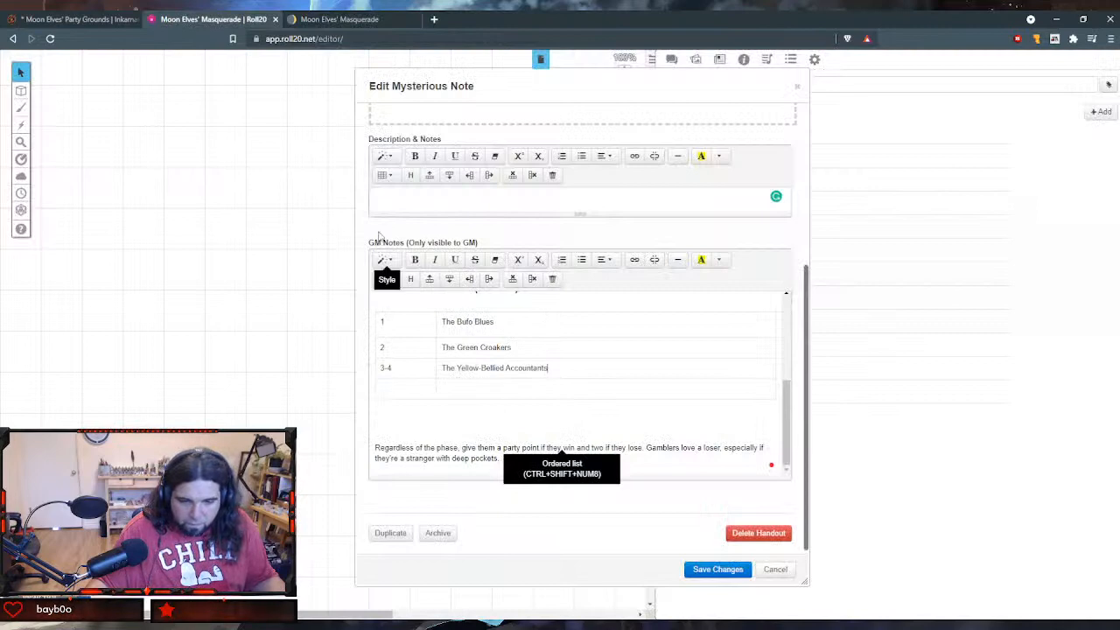
- Fill the handout table's last row with 5-6 and The Red Inks, copying the winner's name from Notion
click(400, 382)
text(5)
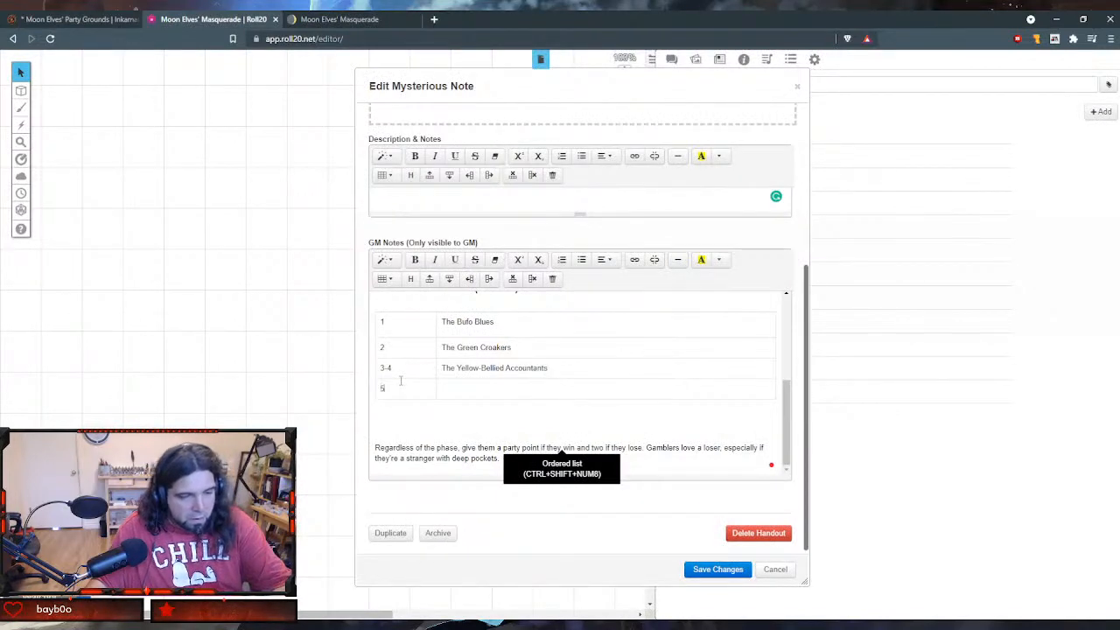
text(-6)
click(610, 392)
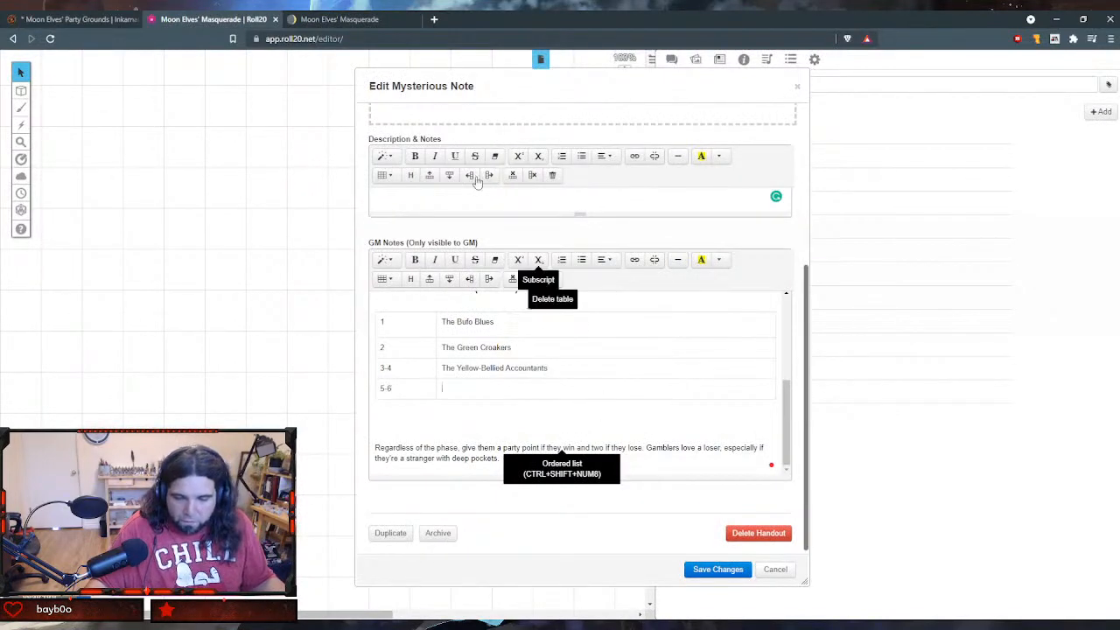
click(341, 19)
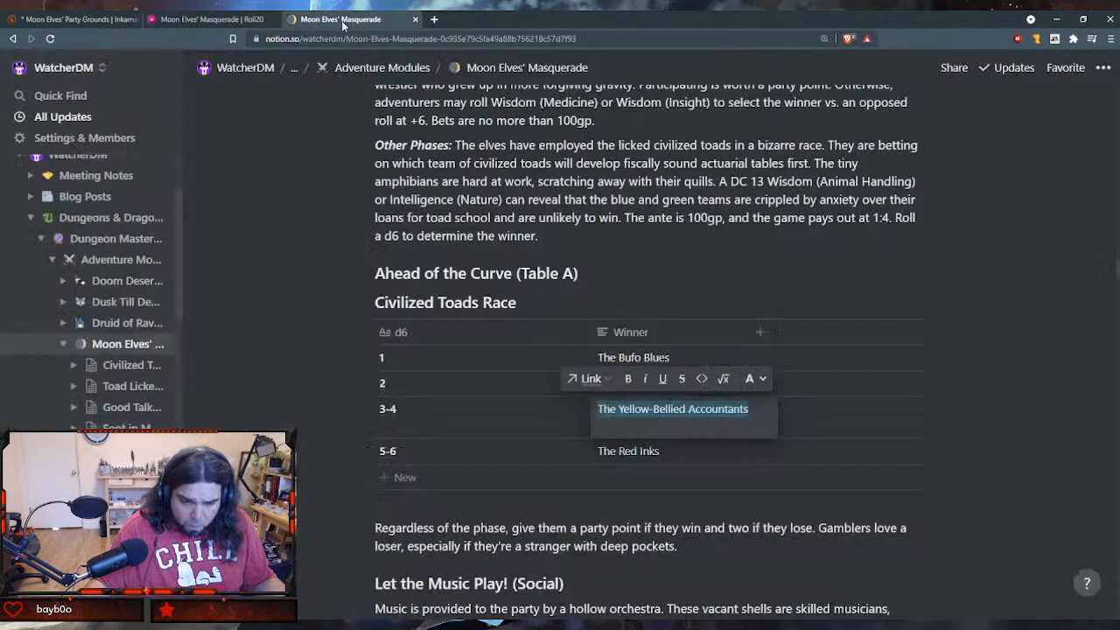
click(667, 452)
drag(667, 452, 569, 440)
key(ctrl+c)
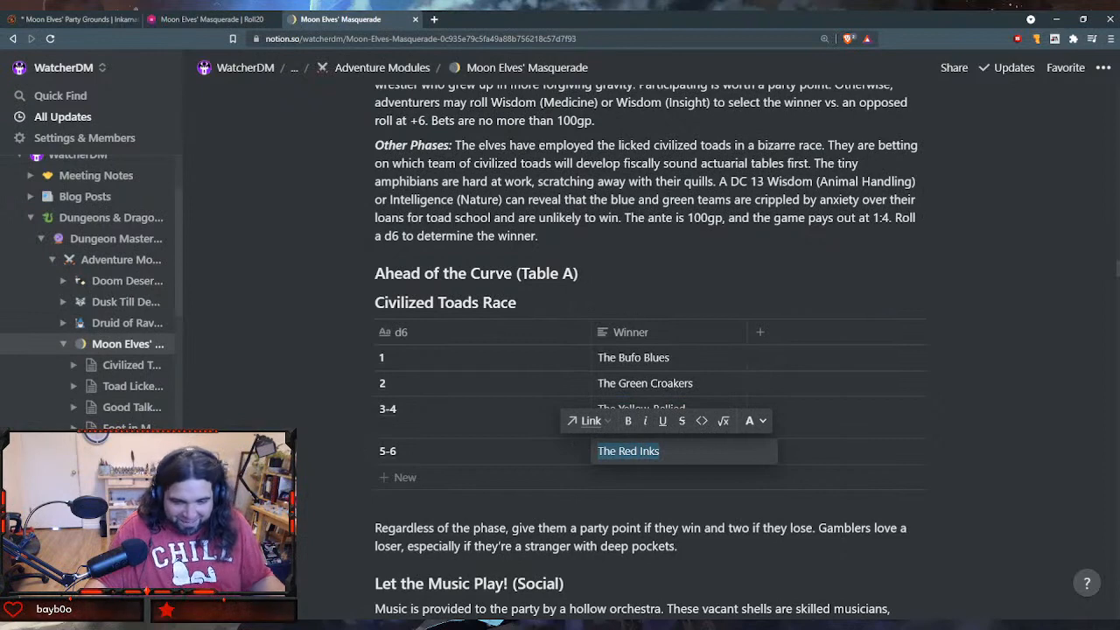
click(210, 20)
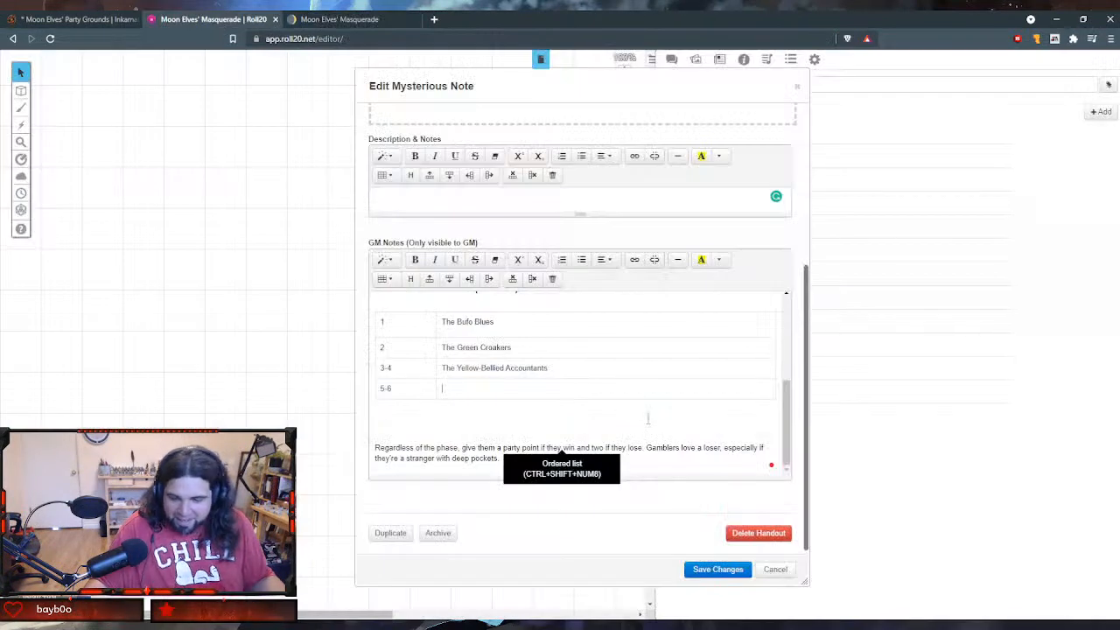
key(ctrl+v)
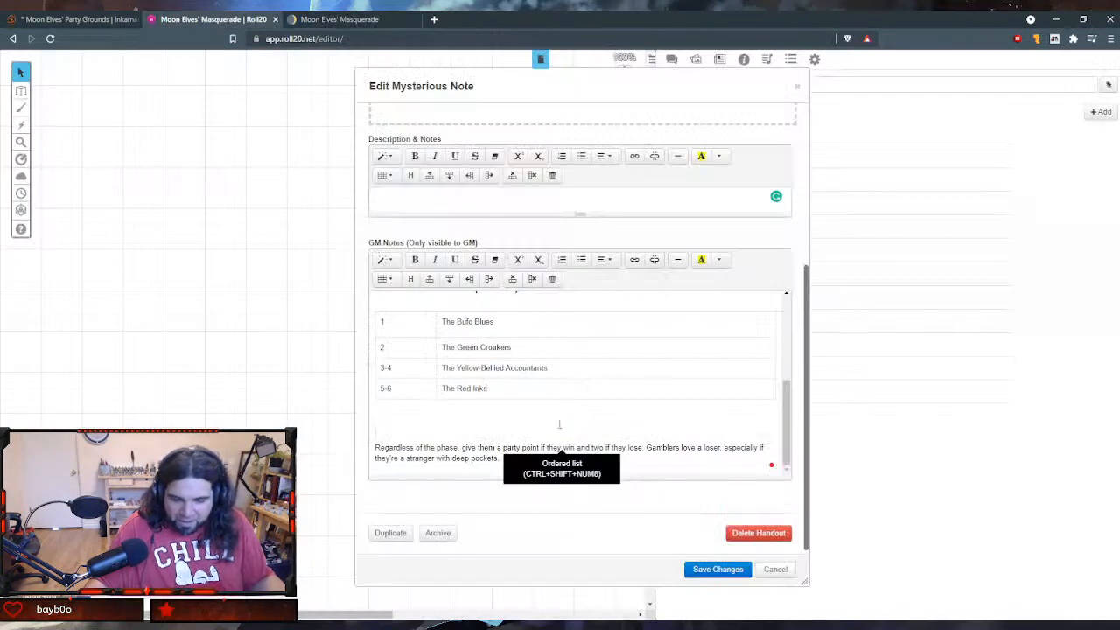
- Remove the blank lines around the table under Ahead of the Curve (Table A) and review the gambling encounter's GM notes
scroll(559, 423, up, 2)
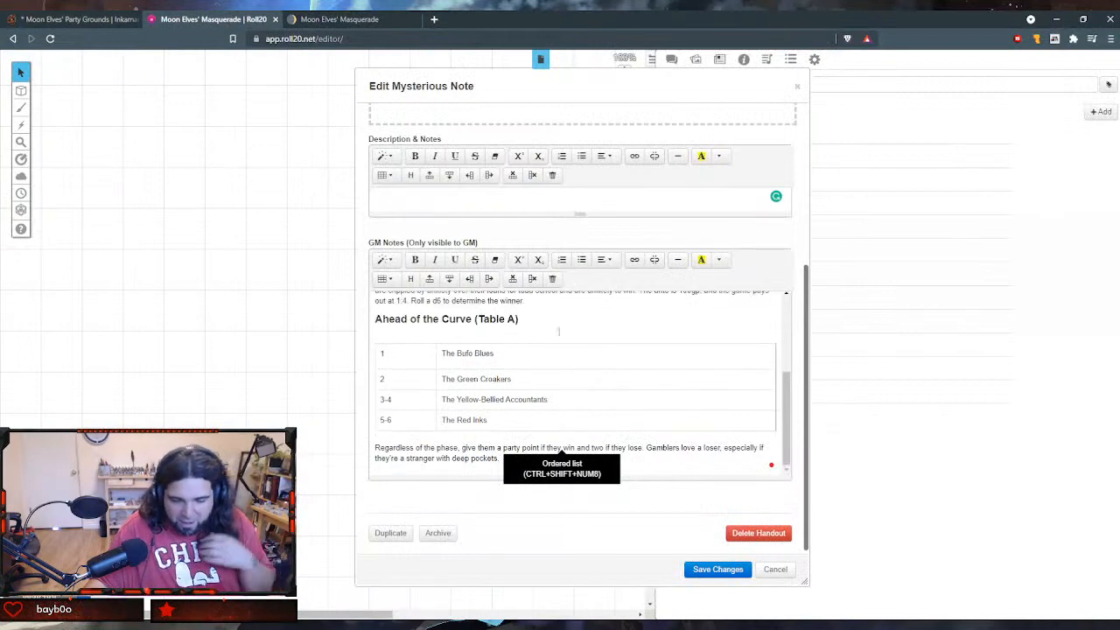
click(545, 331)
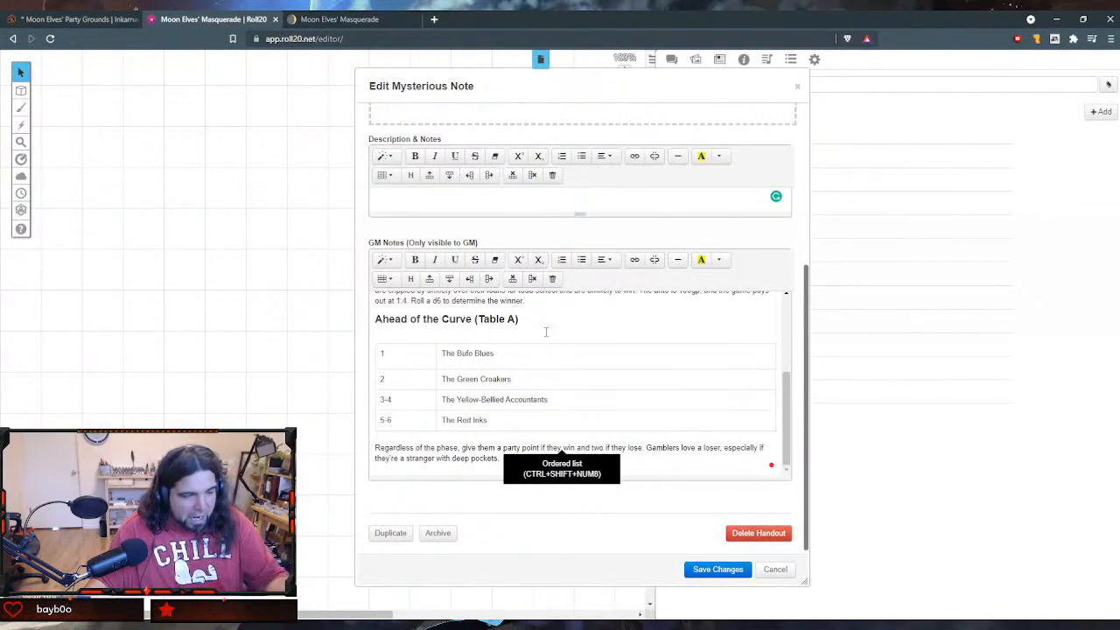
key(BackSpace)
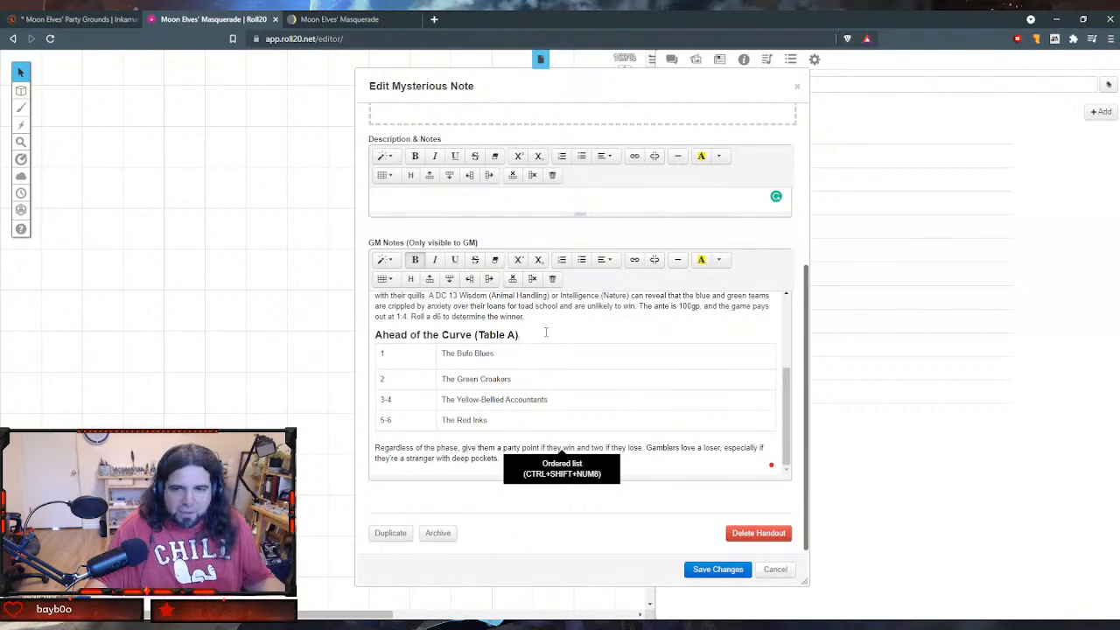
scroll(570, 346, up, 2)
scroll(570, 346, down, 1)
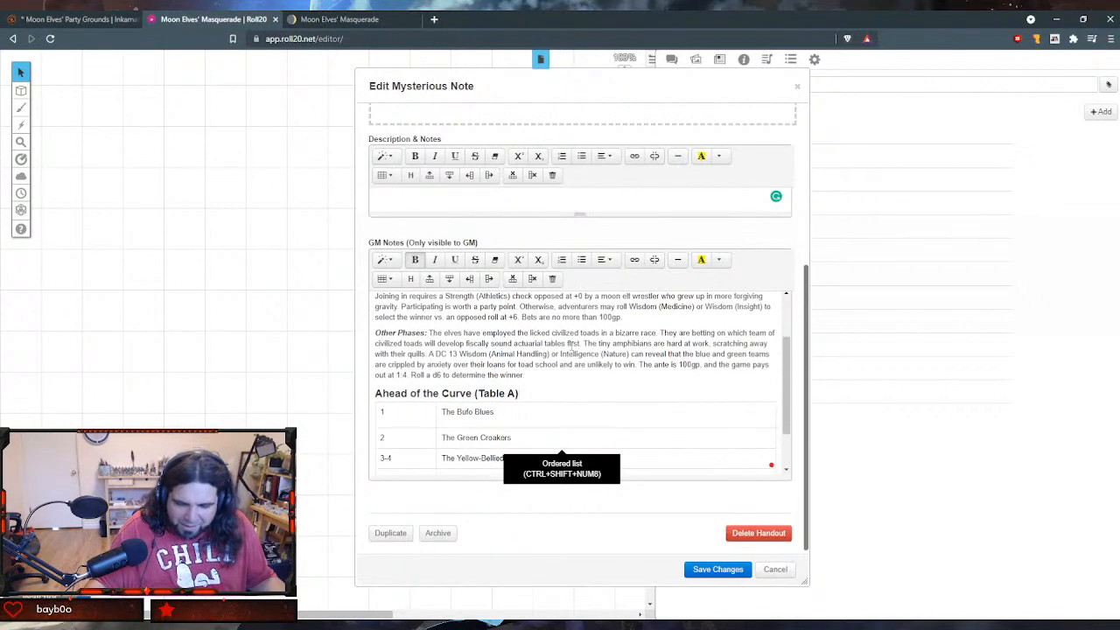
scroll(569, 347, down, 1)
scroll(644, 388, up, 2)
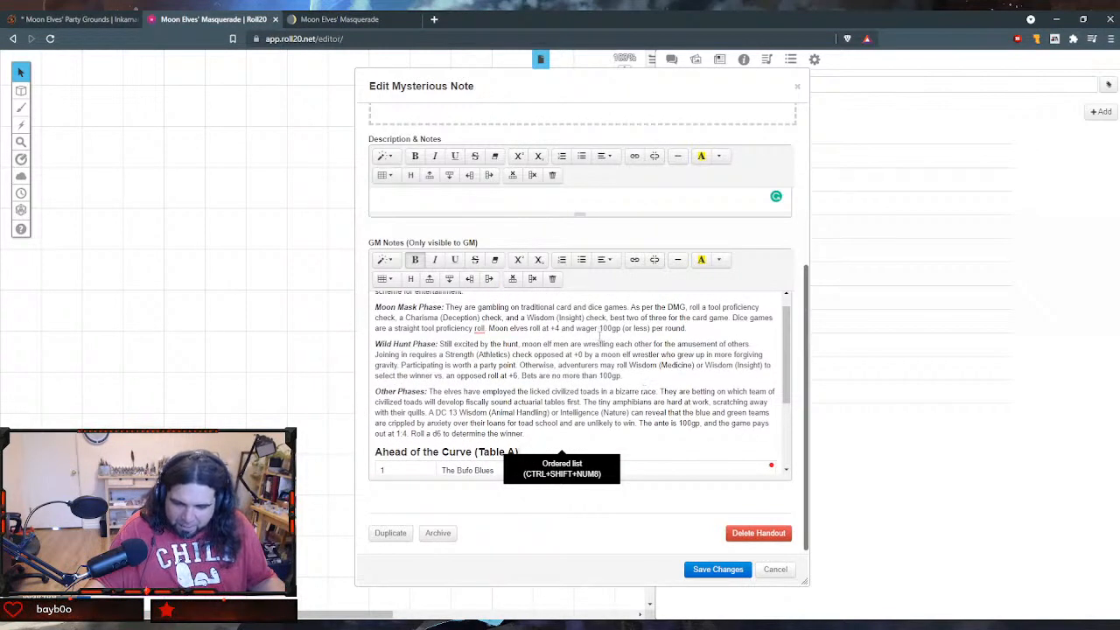
scroll(600, 338, up, 3)
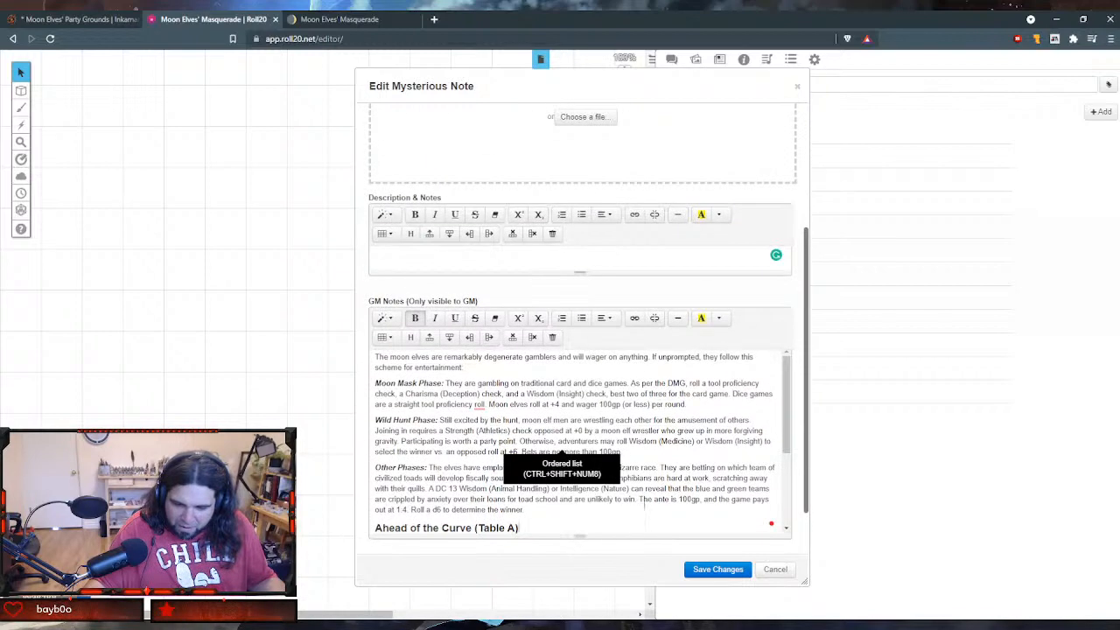
scroll(646, 500, down, 1)
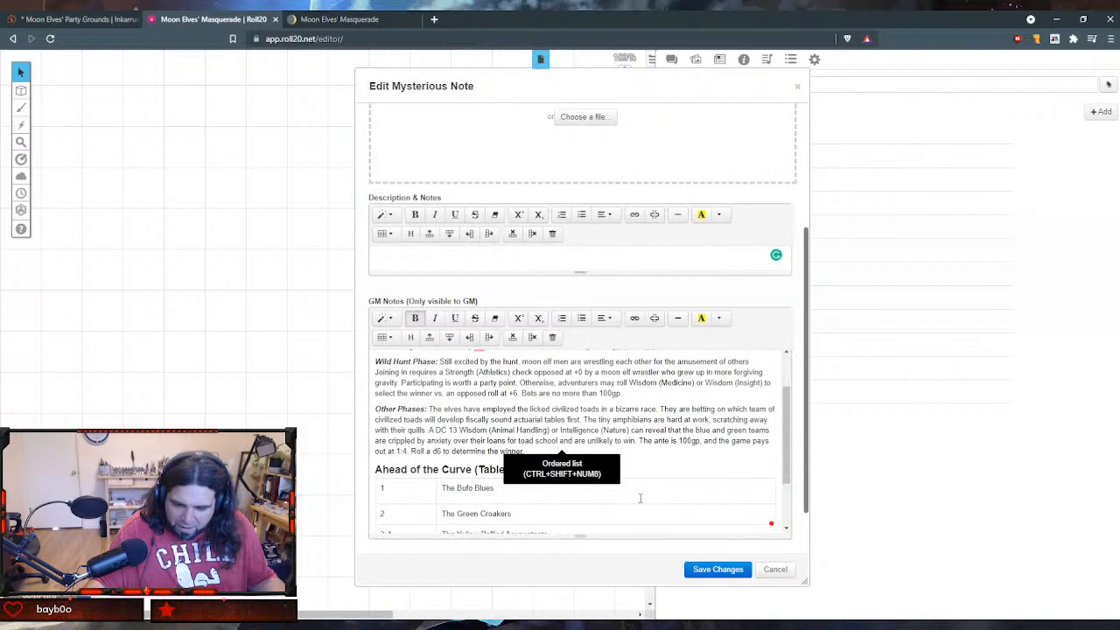
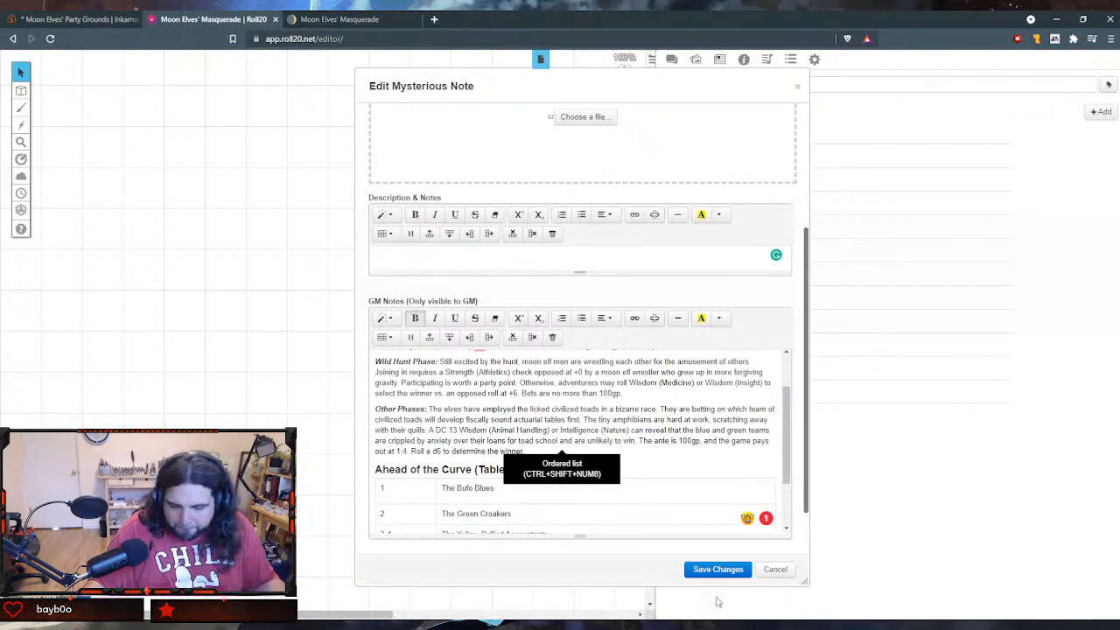
- Review the gambling encounter's GM notes, append (Social) to the handout's name so it reads I Was Born a Gambling Man (Social), and save
scroll(476, 400, down, 1)
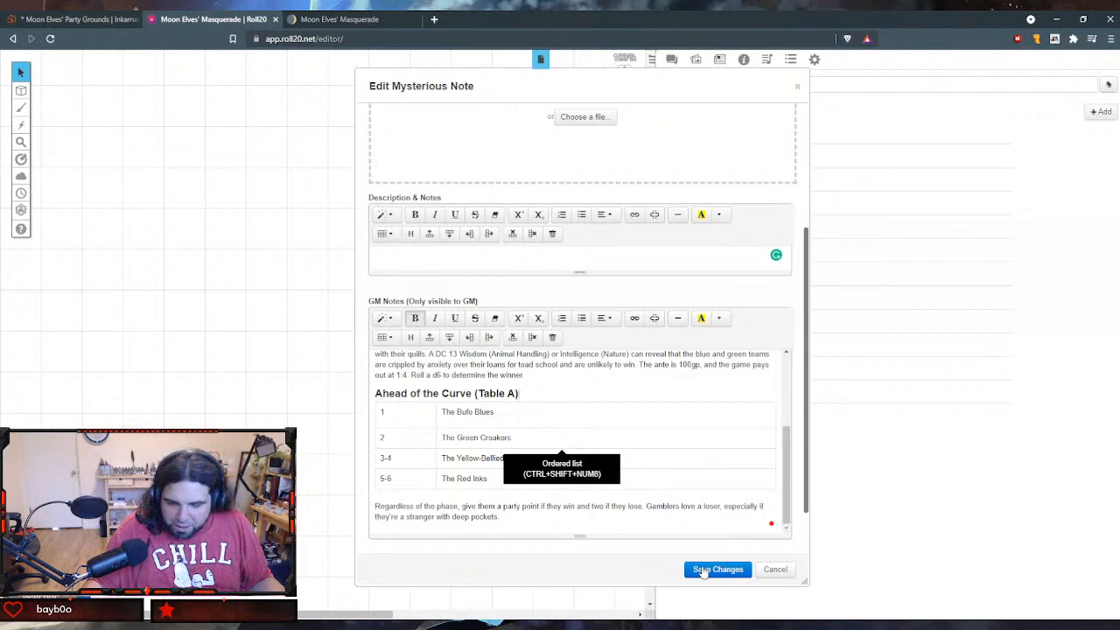
scroll(580, 404, up, 1)
scroll(580, 403, up, 3)
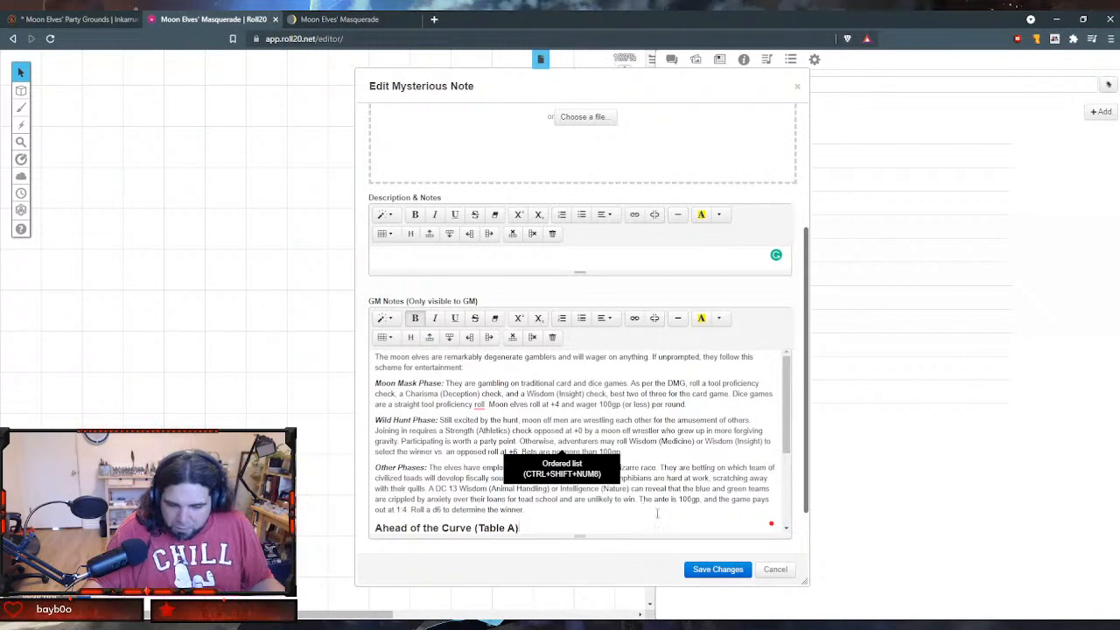
scroll(602, 280, up, 5)
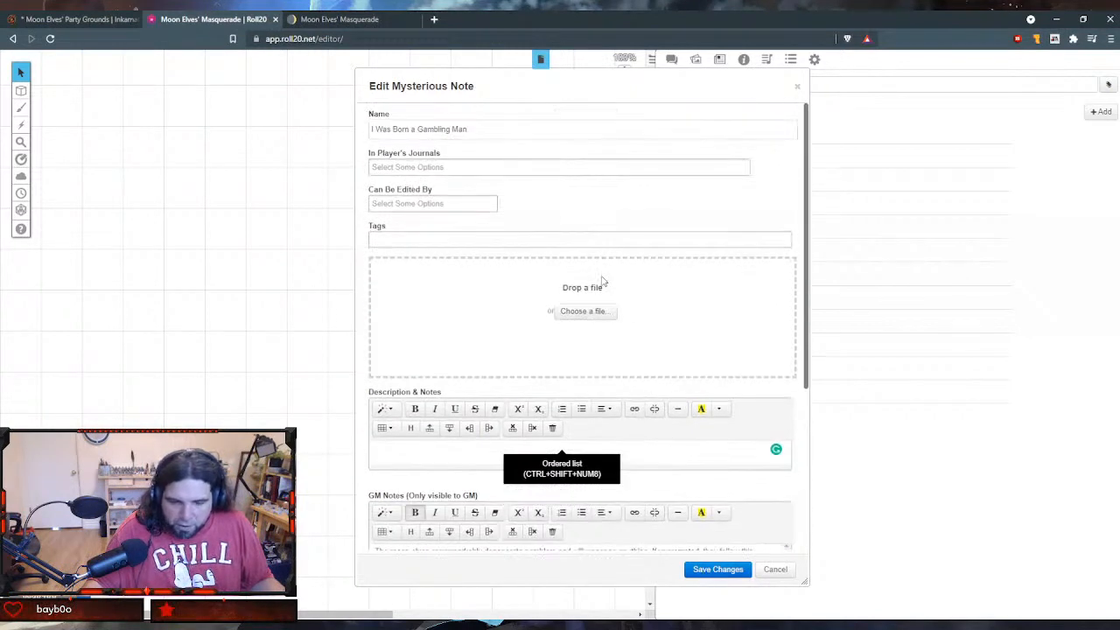
click(524, 131)
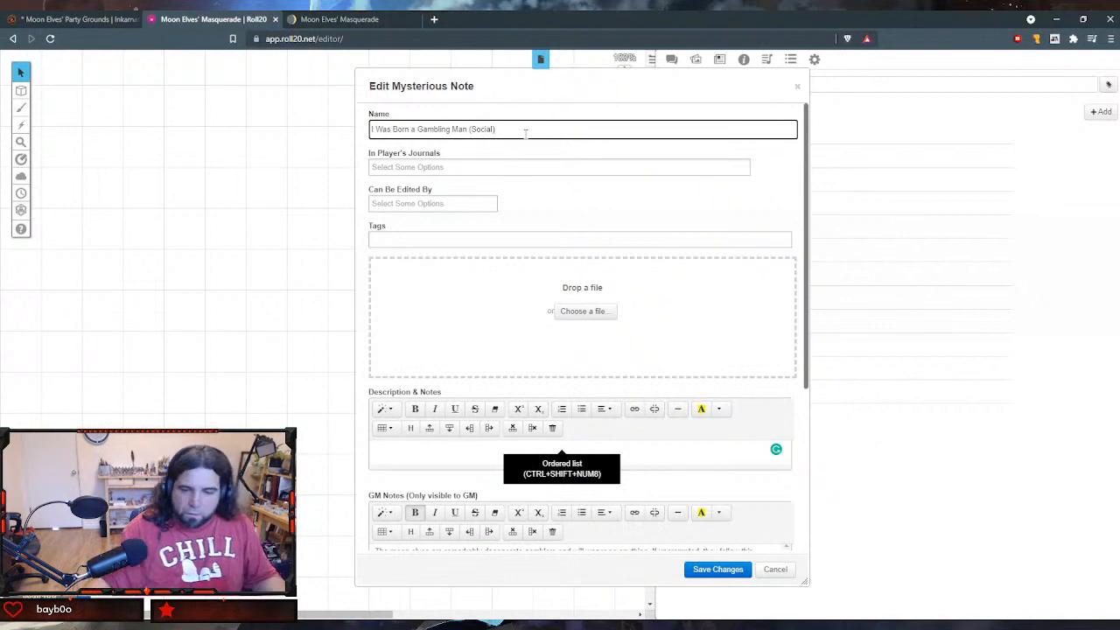
click(710, 570)
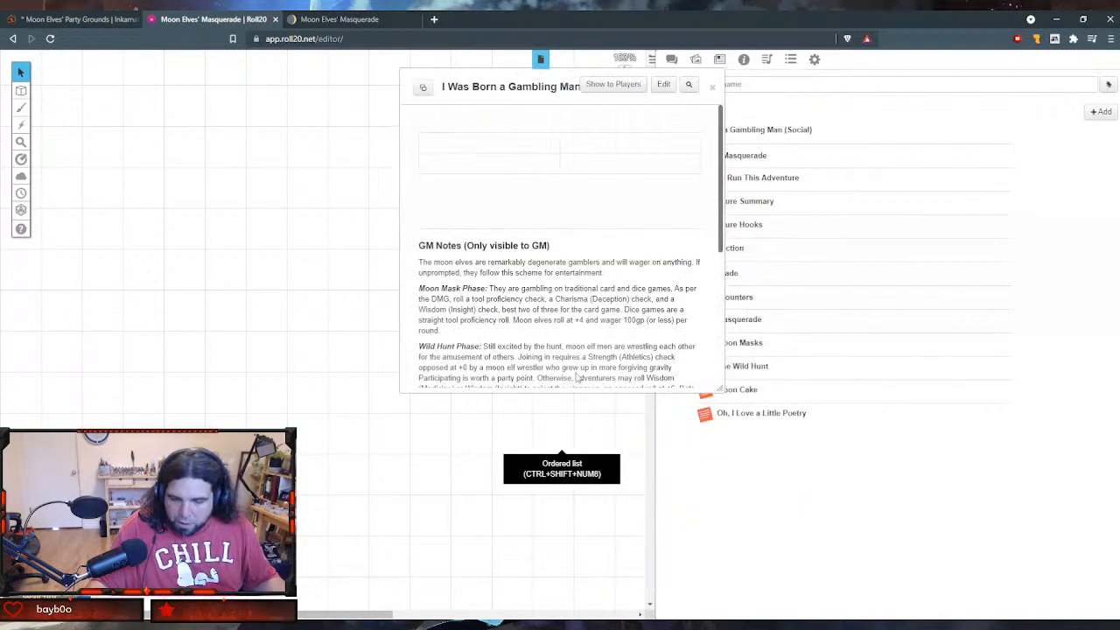
- Clear the stray empty table from the gambling handout's Description & Notes, save it, and enlarge the handout window to show the full notes
drag(488, 88, 228, 280)
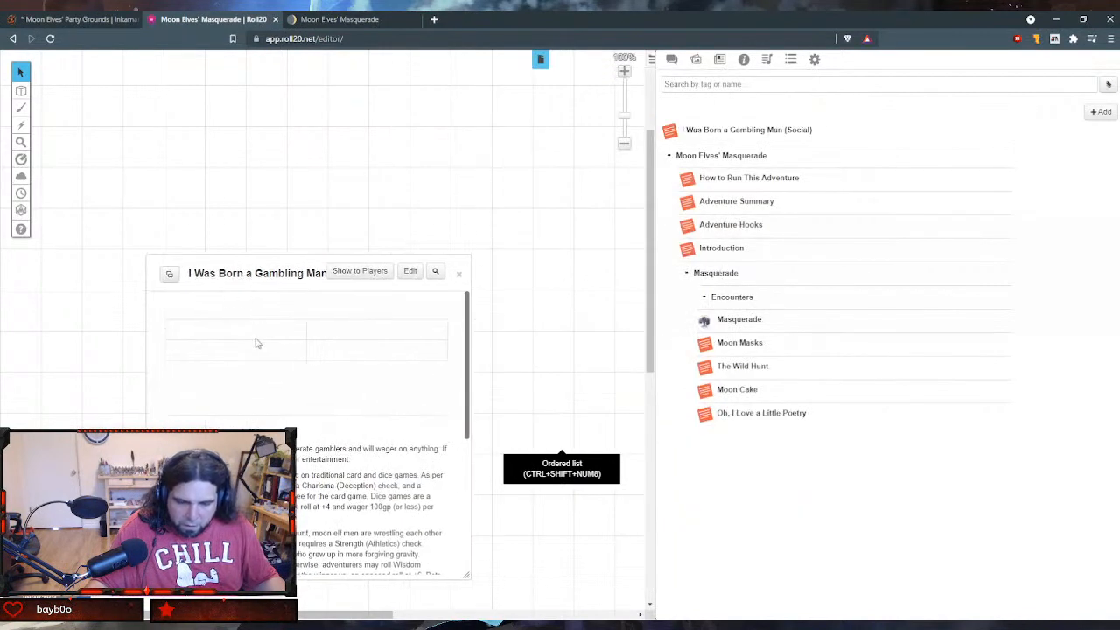
click(410, 274)
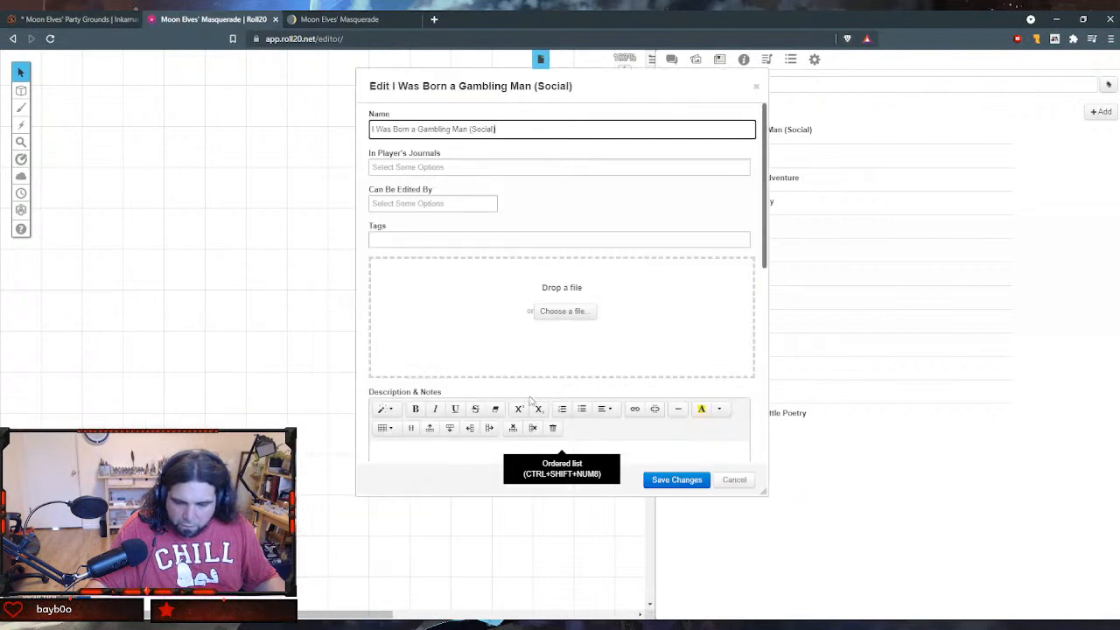
scroll(513, 302, down, 2)
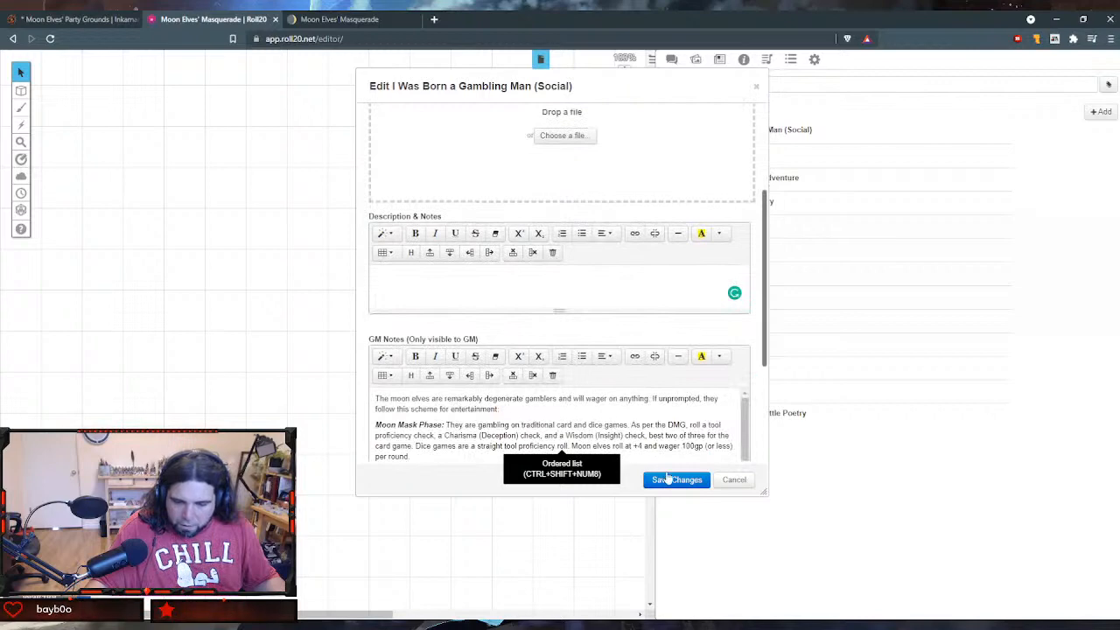
click(669, 479)
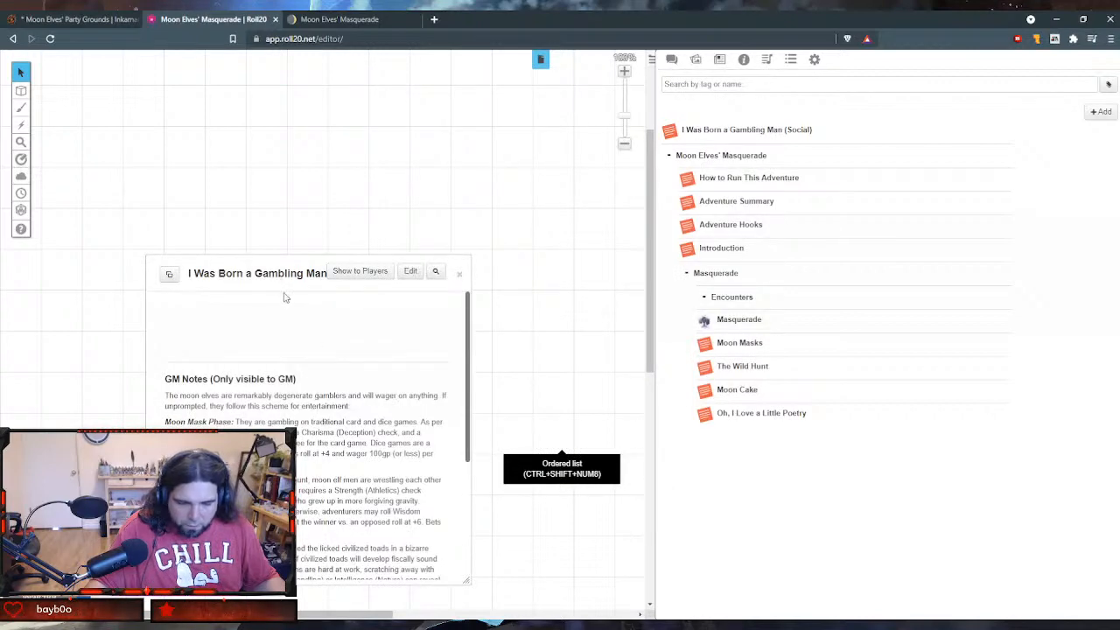
drag(274, 276, 205, 88)
drag(394, 394, 528, 533)
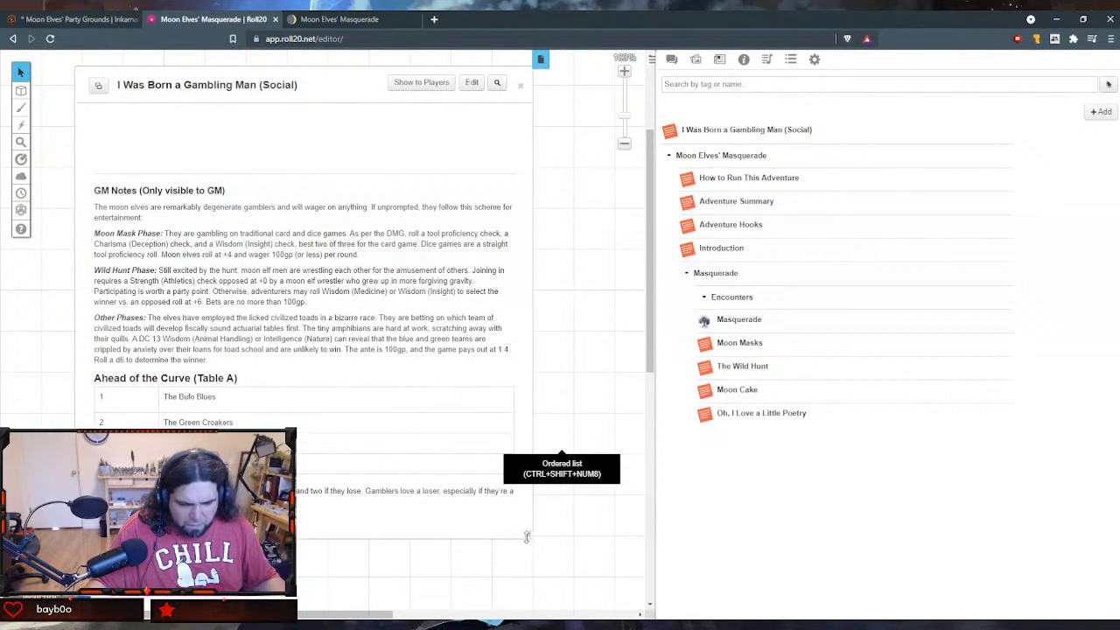
- Add the illustration of the toad in a shirt and bow tie to the gambling handout and save the changes
click(472, 83)
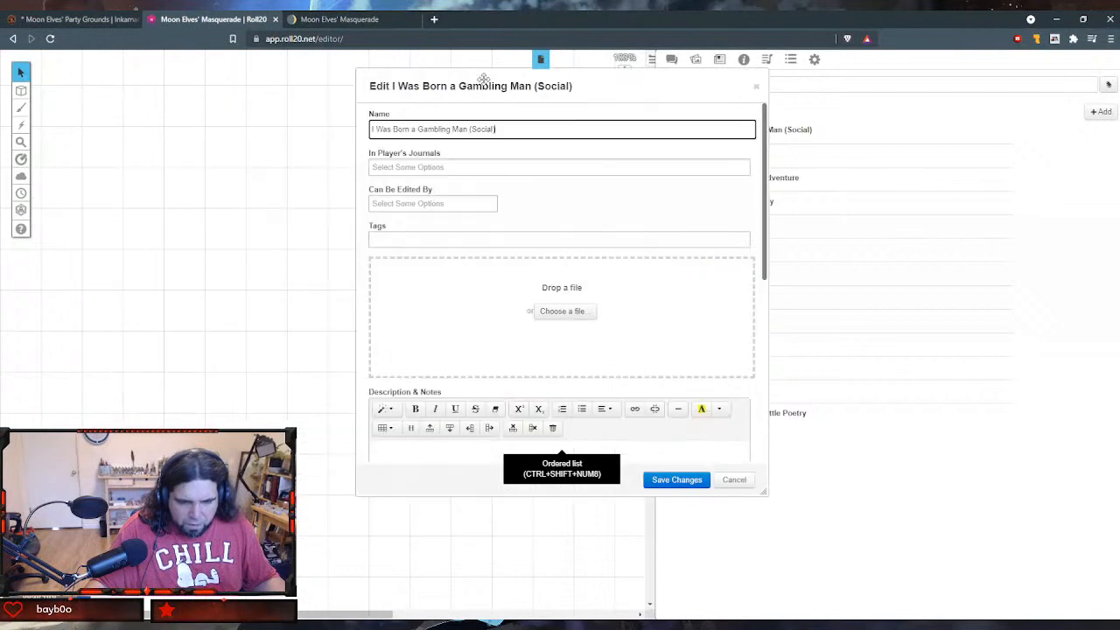
click(569, 308)
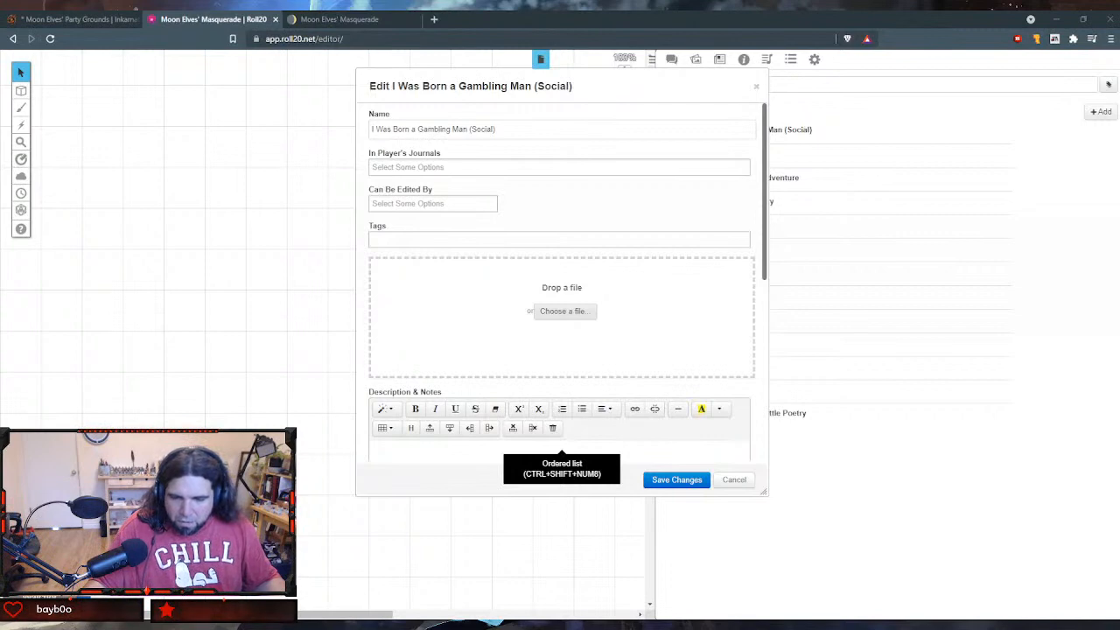
double_click(625, 126)
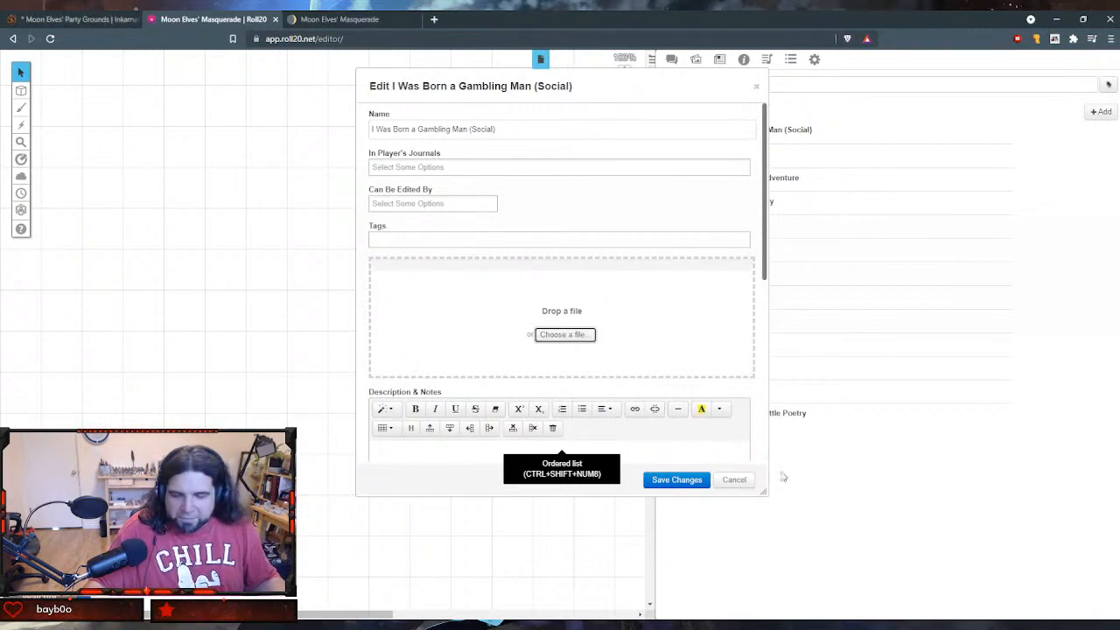
drag(763, 491, 938, 575)
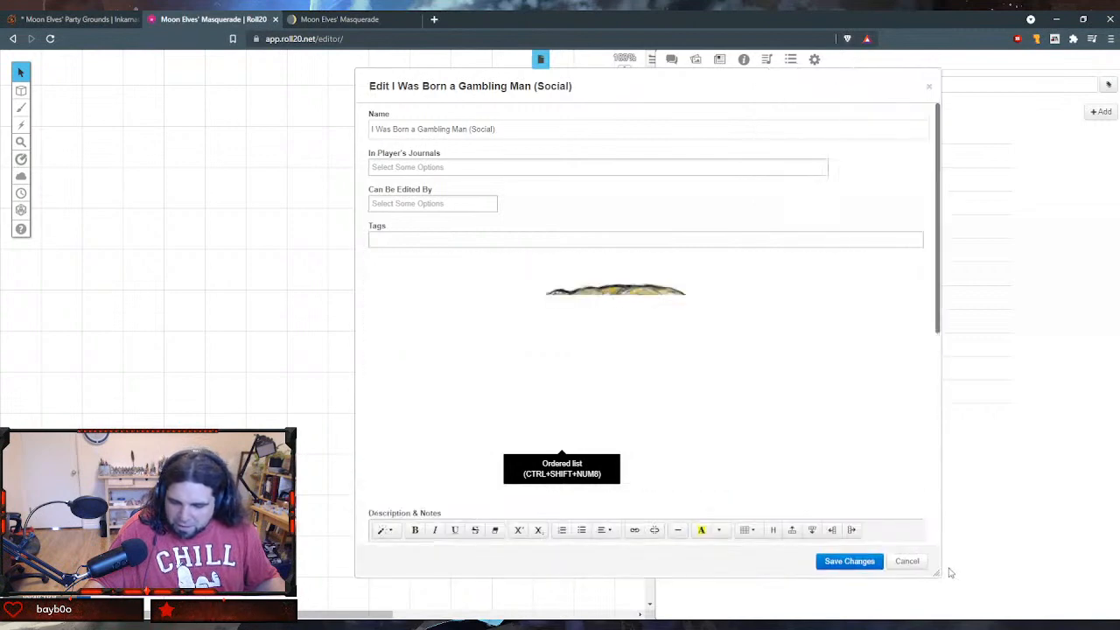
scroll(782, 470, down, 3)
scroll(781, 470, down, 2)
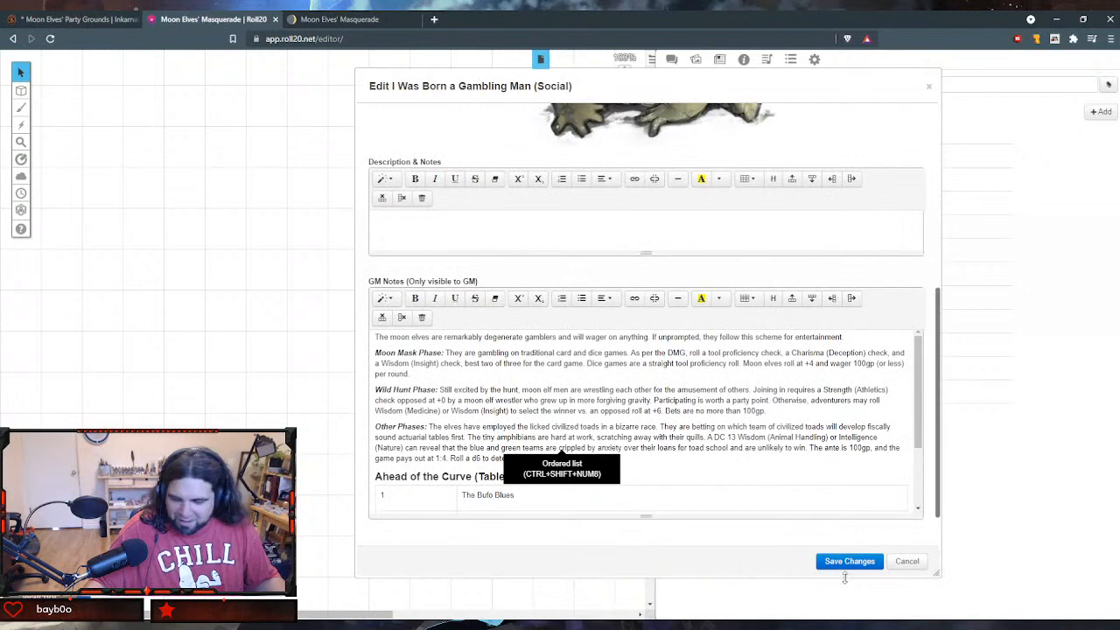
click(848, 562)
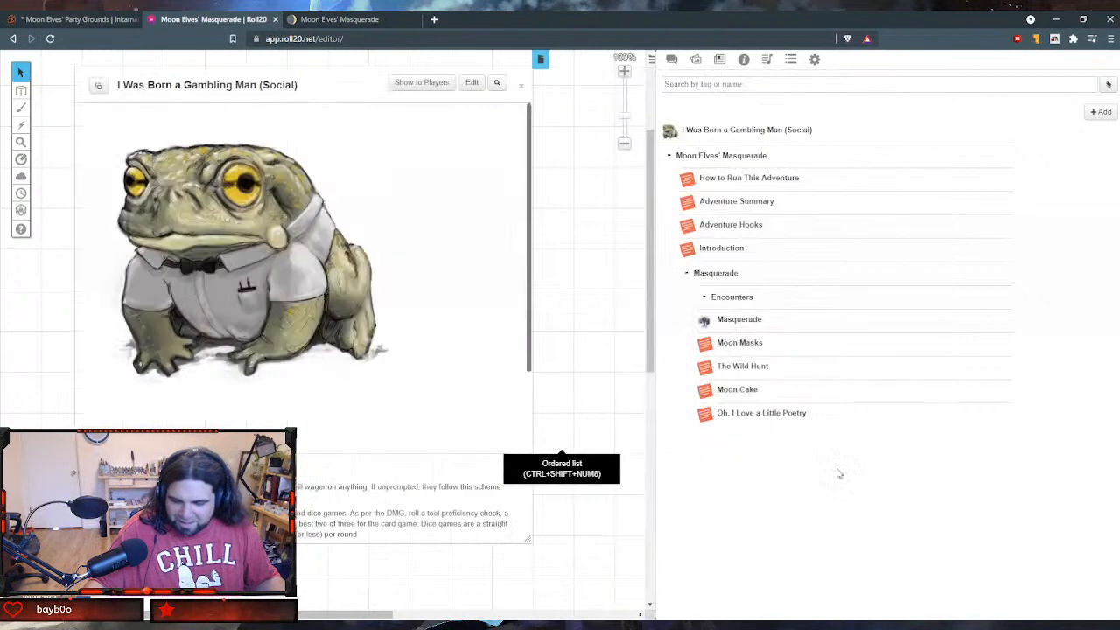
- Close the gambling handout, file it in the Encounters folder, and take the Notion page out of this browser window
click(520, 88)
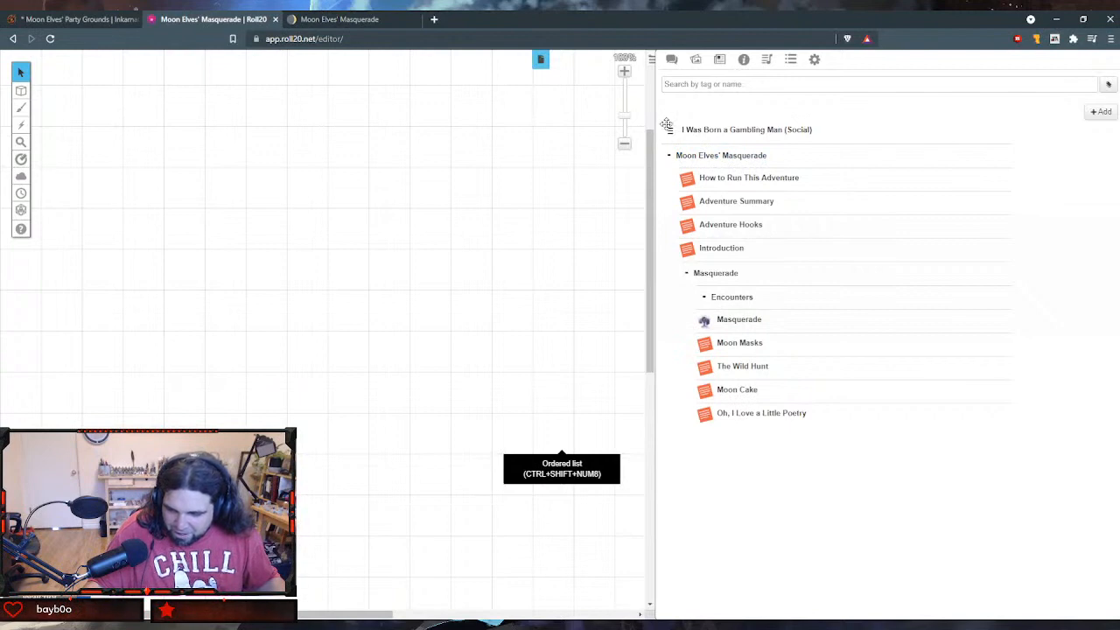
drag(670, 131, 787, 296)
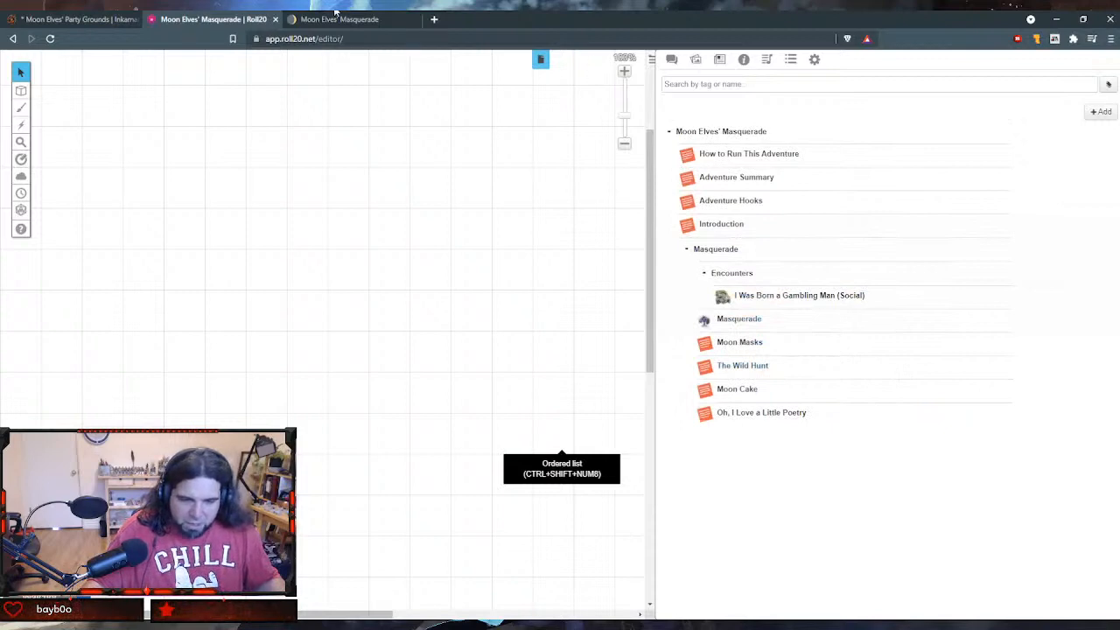
click(378, 29)
key(ctrl+w)
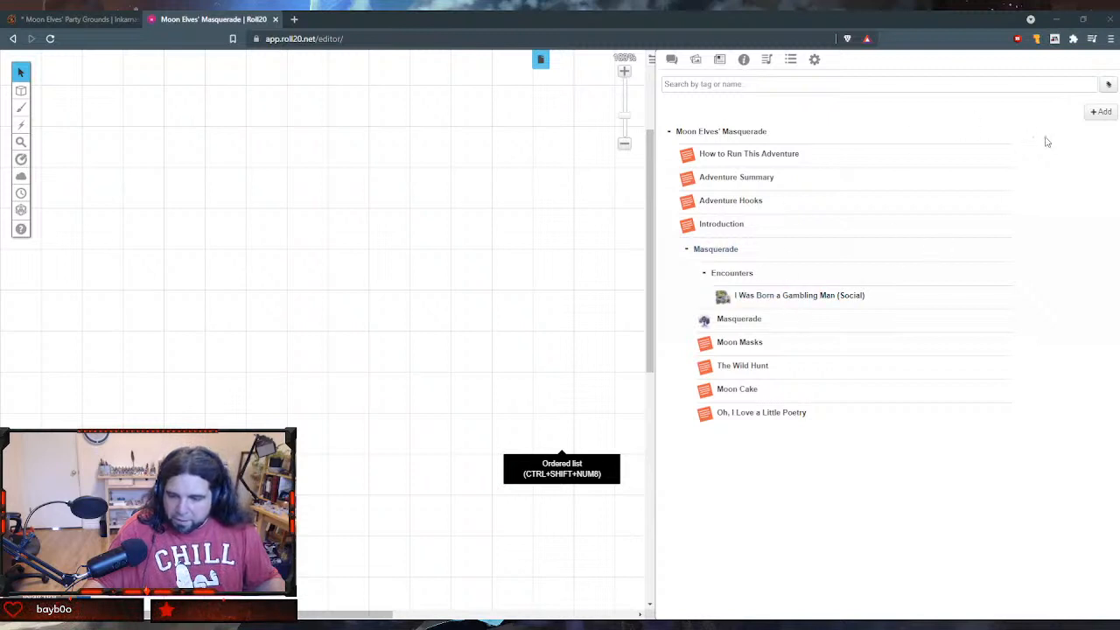
- Create a new handout and name it Let the Music Play! (Social)
mouse_move(1097, 119)
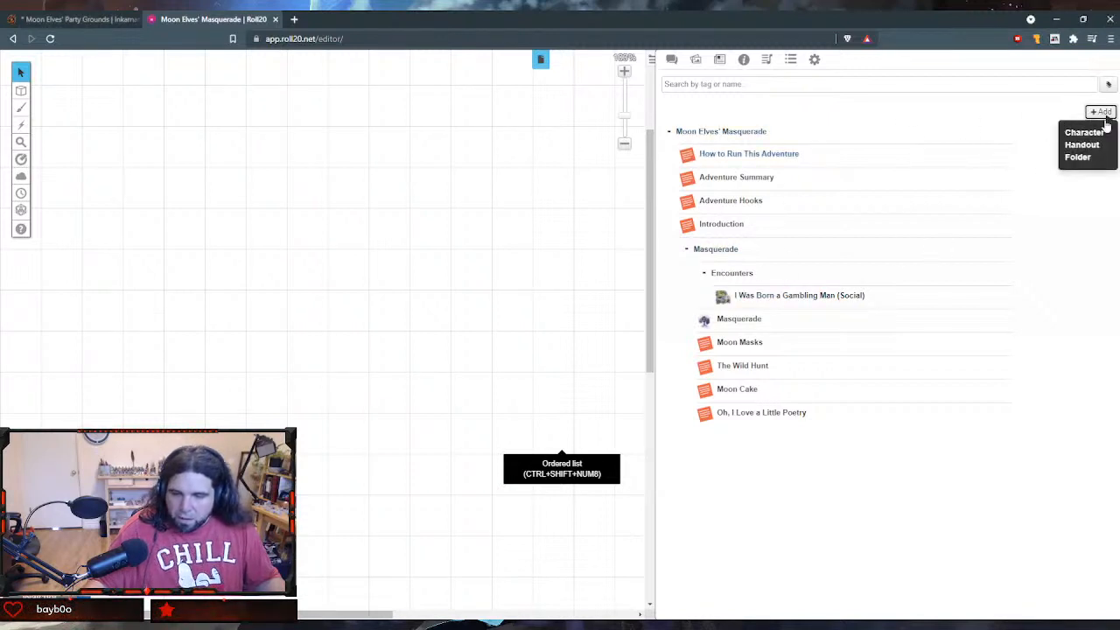
click(1085, 149)
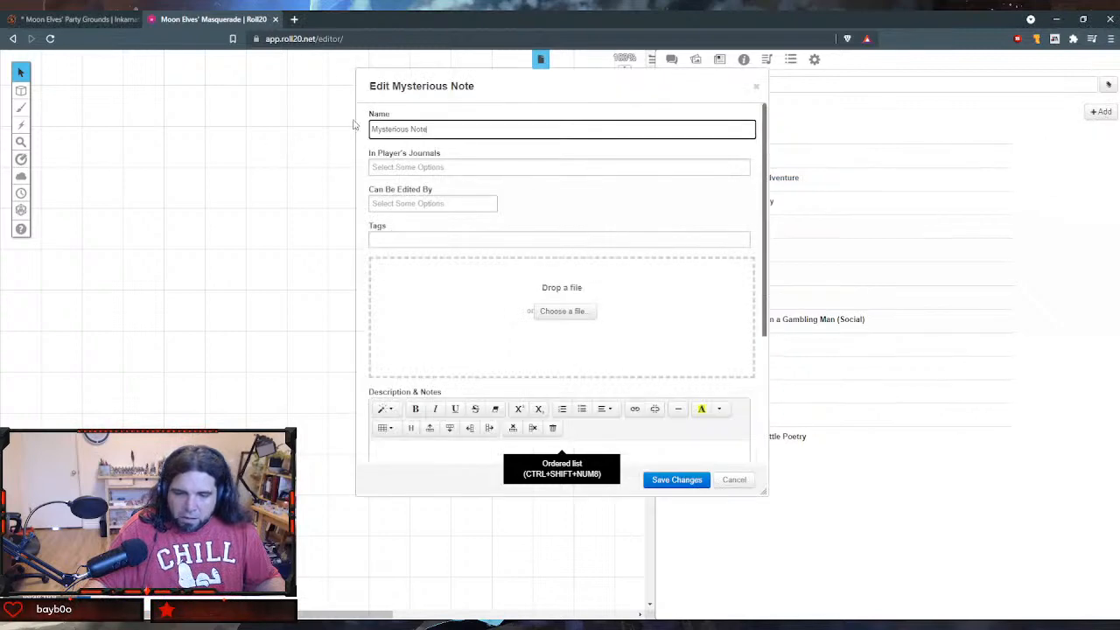
click(442, 129)
drag(443, 130, 196, 129)
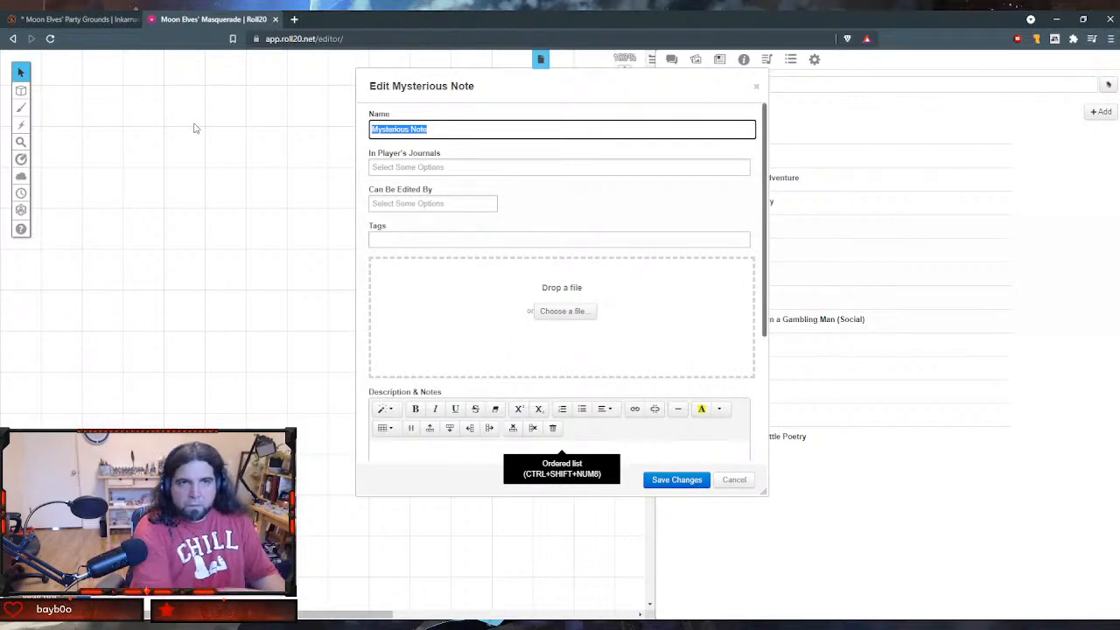
text(Lat thja)
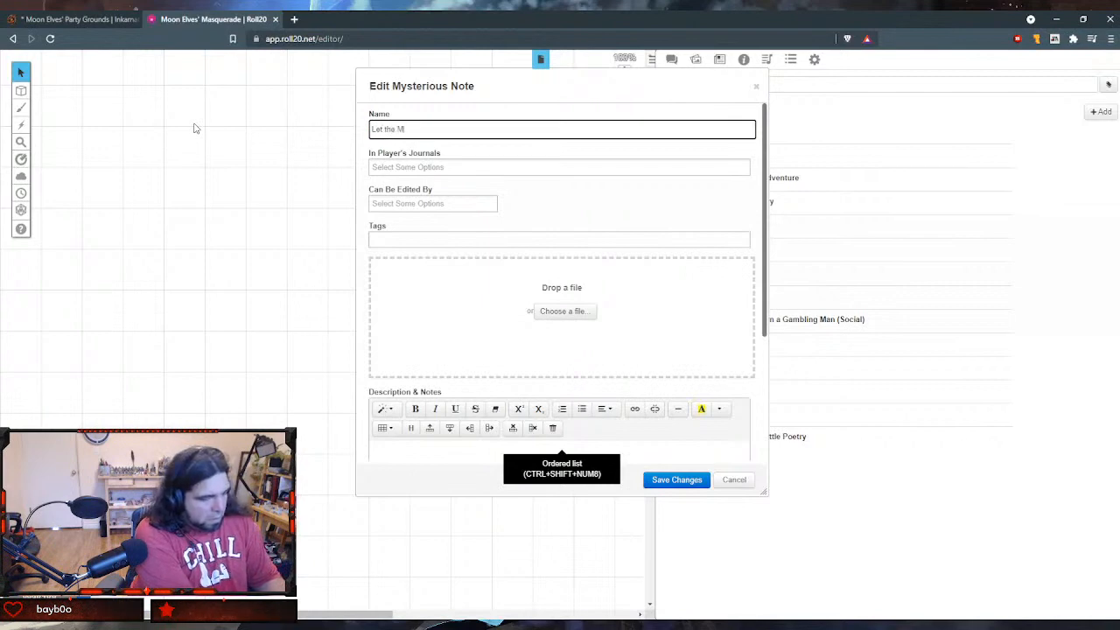
text(ic Play! ()
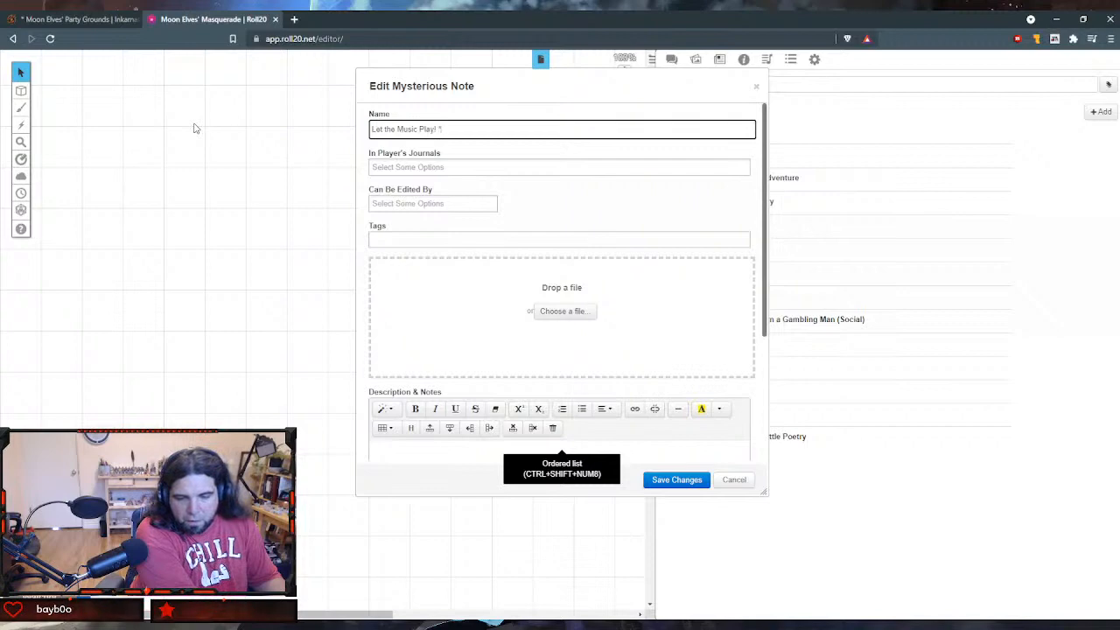
text(Social)
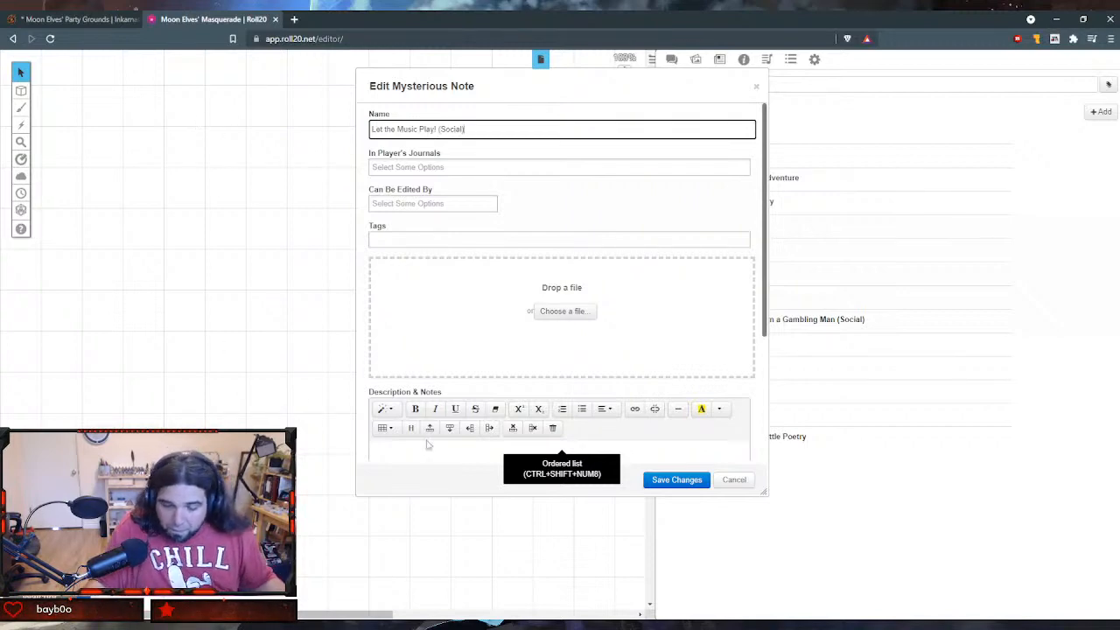
- Paste the hollow orchestra encounter text from Notion into the music handout's GM notes, then save and close the handout
scroll(604, 402, down, 3)
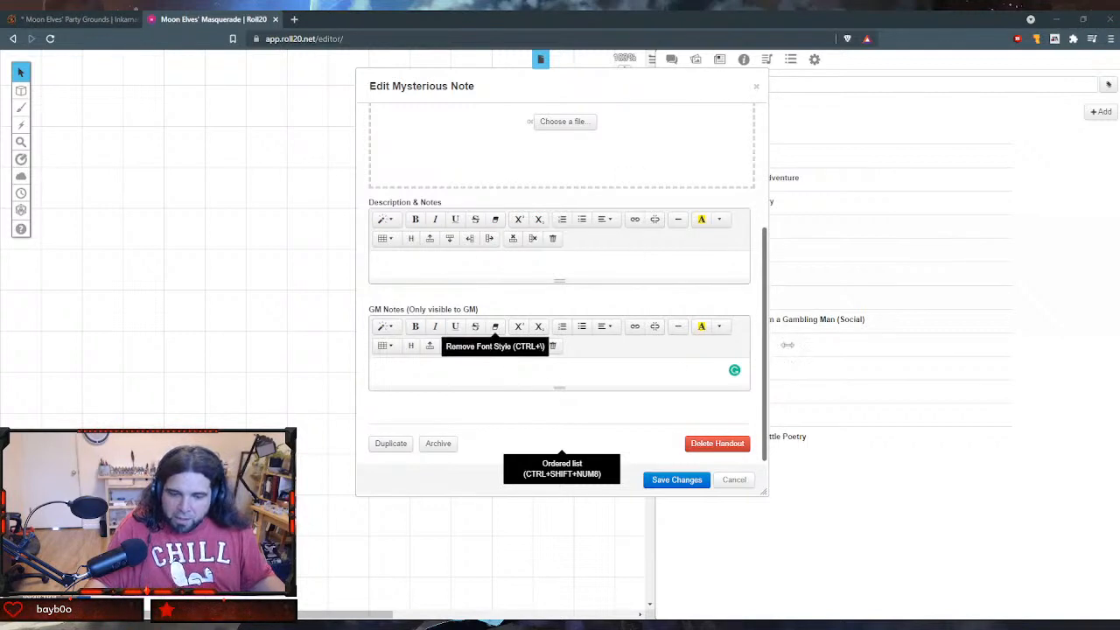
text(Music is provided to the party by a hollow orchestra. These vacant shells are skilled musicians, despite clearly being empty half-beings when seen from the back. They will accompany you as you sing any song you like. They even have a list of songs you can choose from. A DC 10 Charisma (Performance) check will win a party point. Elves award double points for songs in Elvish and no points for songs in Orcish, Goblin, or Dwarvish. Any performance causes moon elves to approach you to mention they 'really love that song' with varying levels of sincerity.)
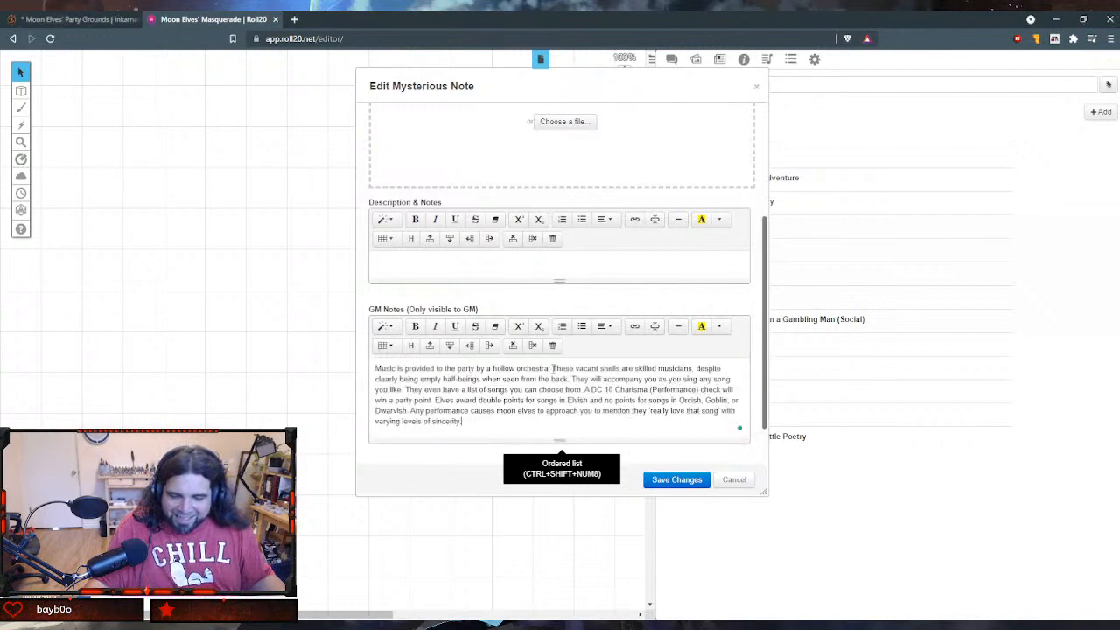
click(676, 480)
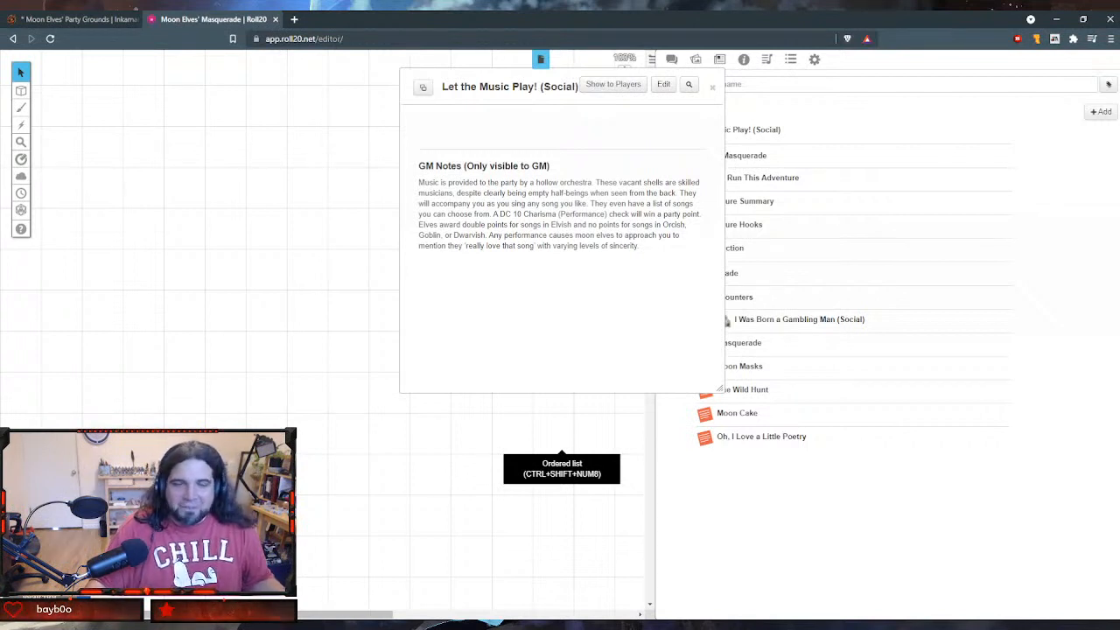
click(712, 89)
- Upload the Moon Elves' masquerade music file to the jukebox's My Audio library
click(766, 60)
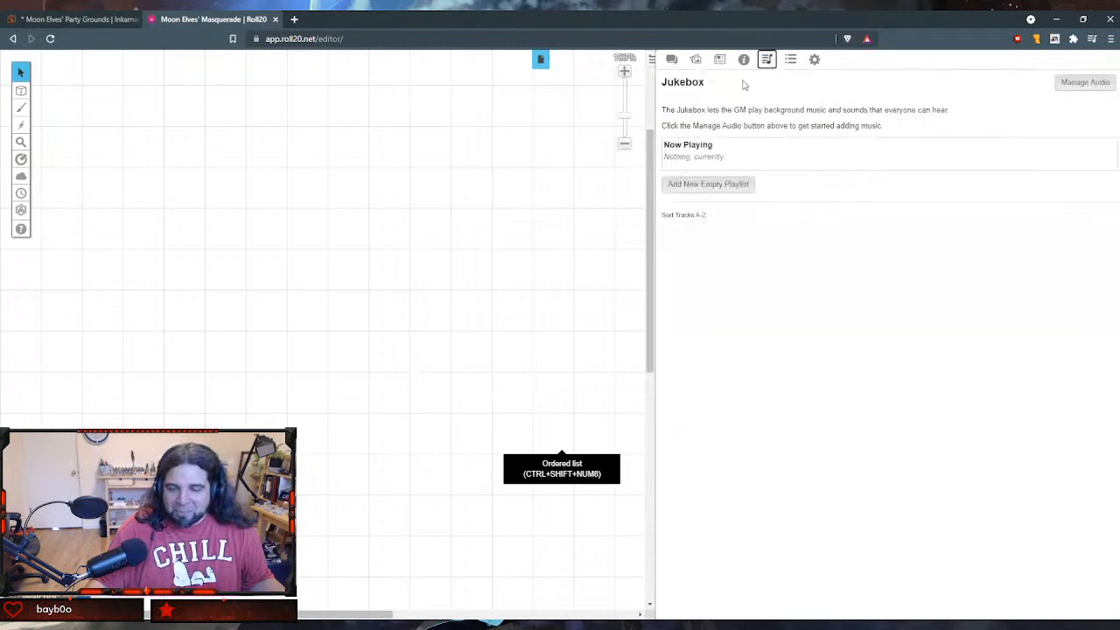
click(1080, 89)
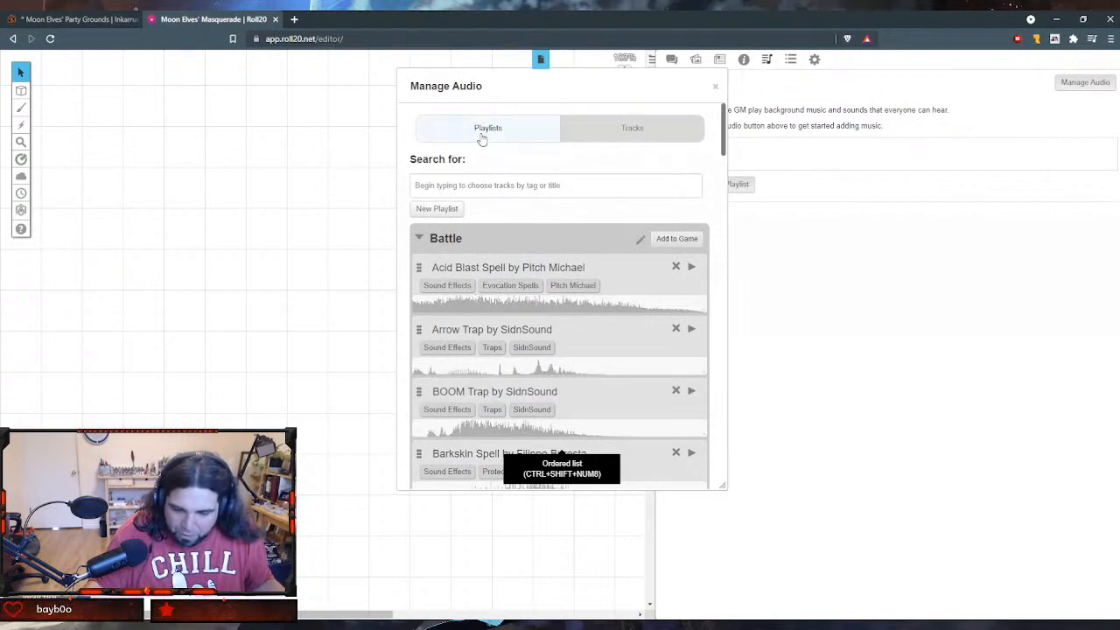
click(598, 141)
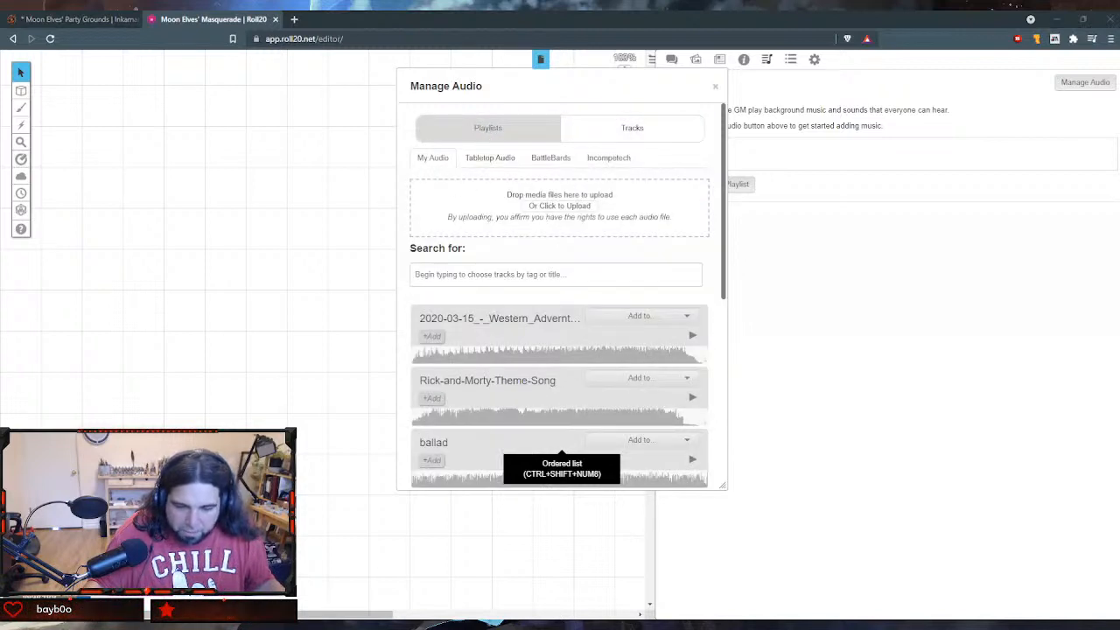
double_click(271, 119)
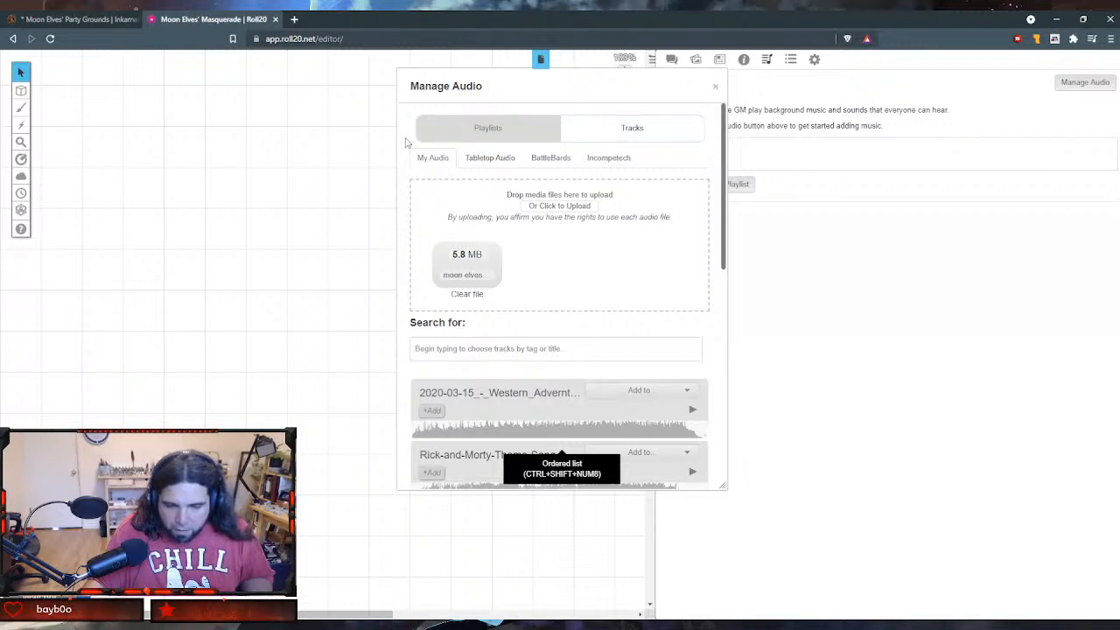
- Find the uploaded masquerade track in the My Audio library and rename it moon elves masqaraude, removing the mp3 ending
click(473, 137)
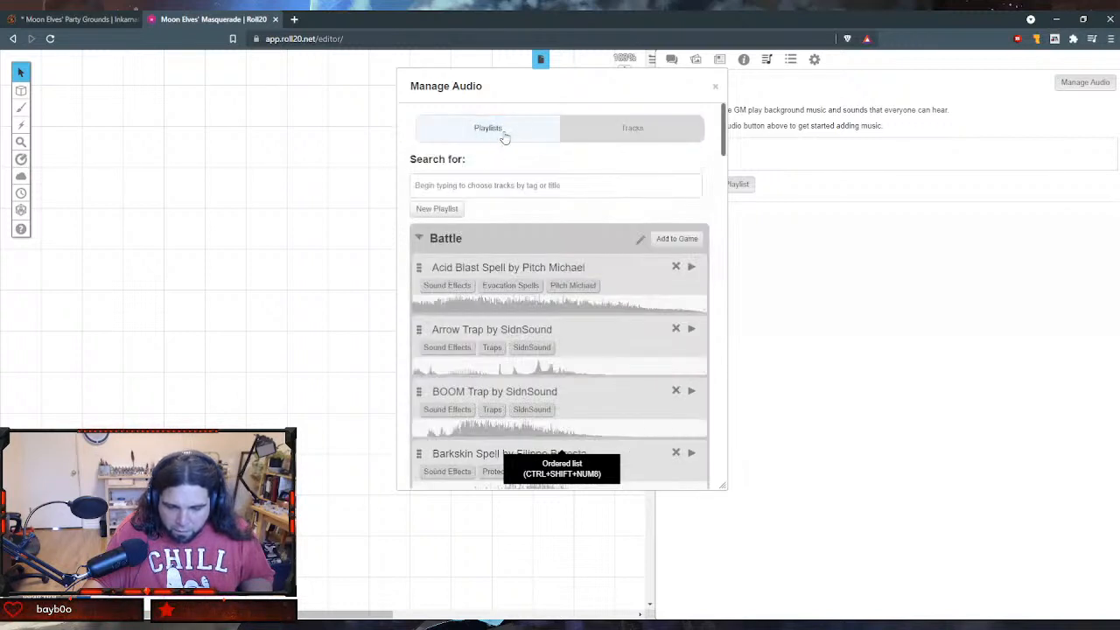
click(578, 130)
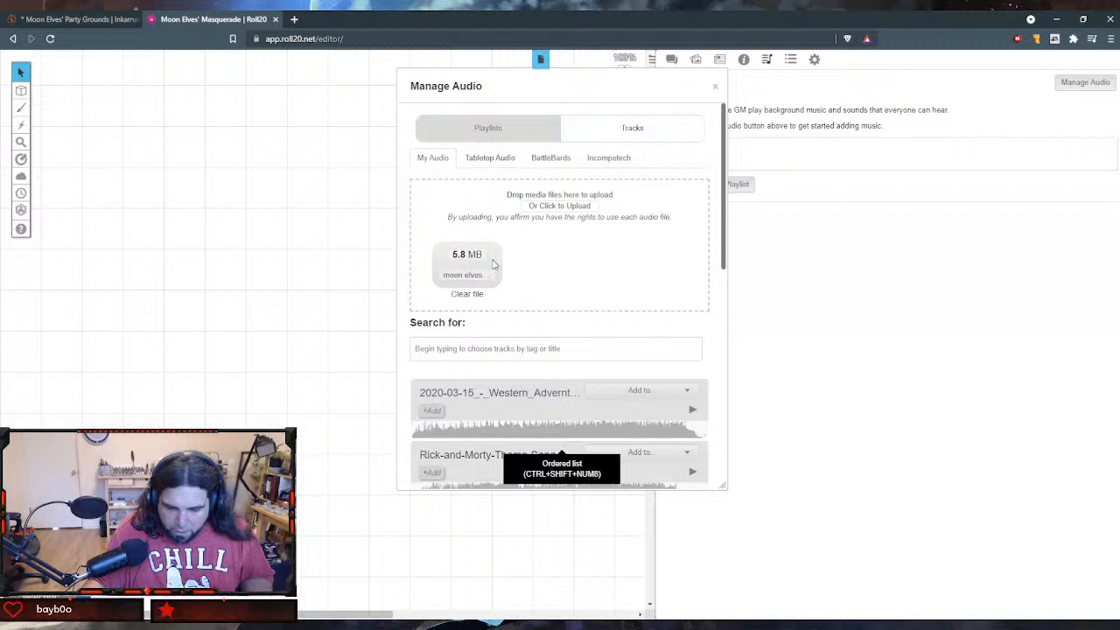
scroll(497, 367, down, 10)
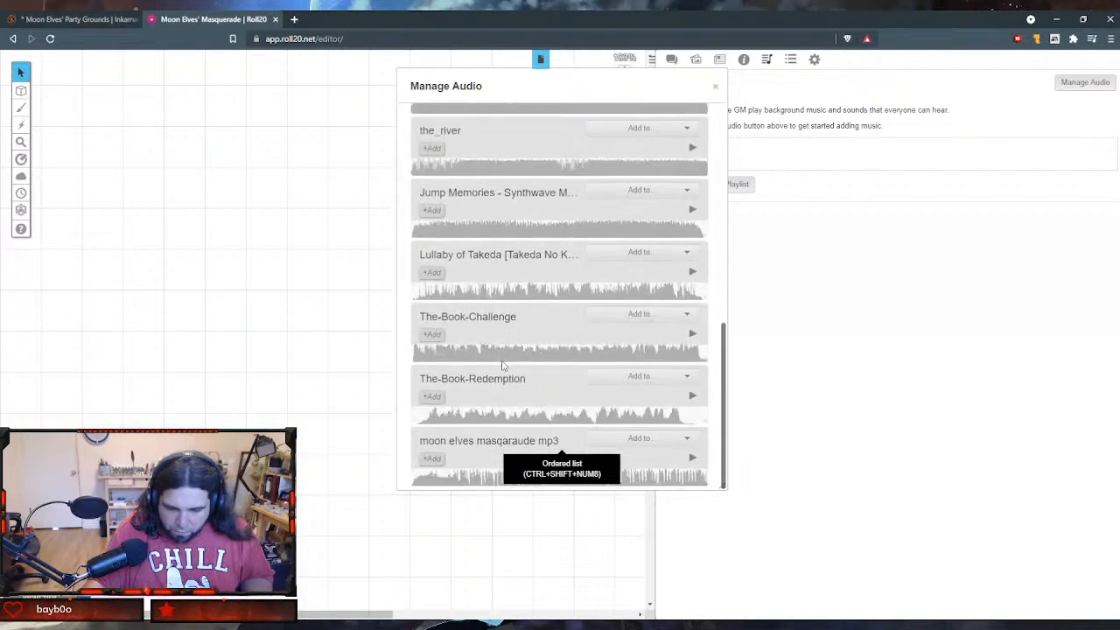
click(431, 460)
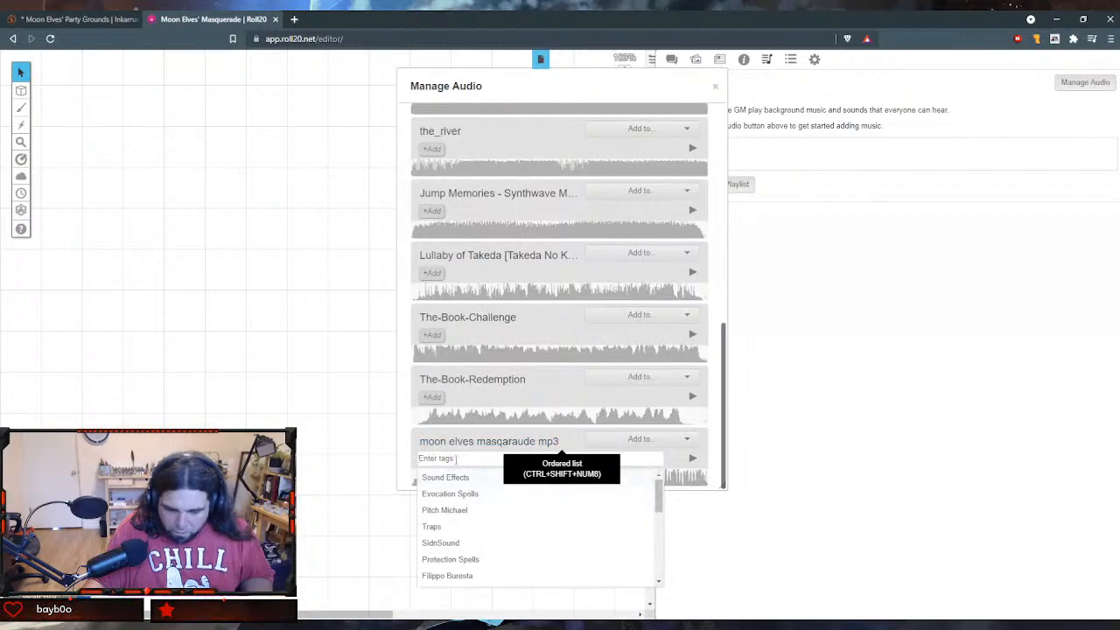
click(459, 441)
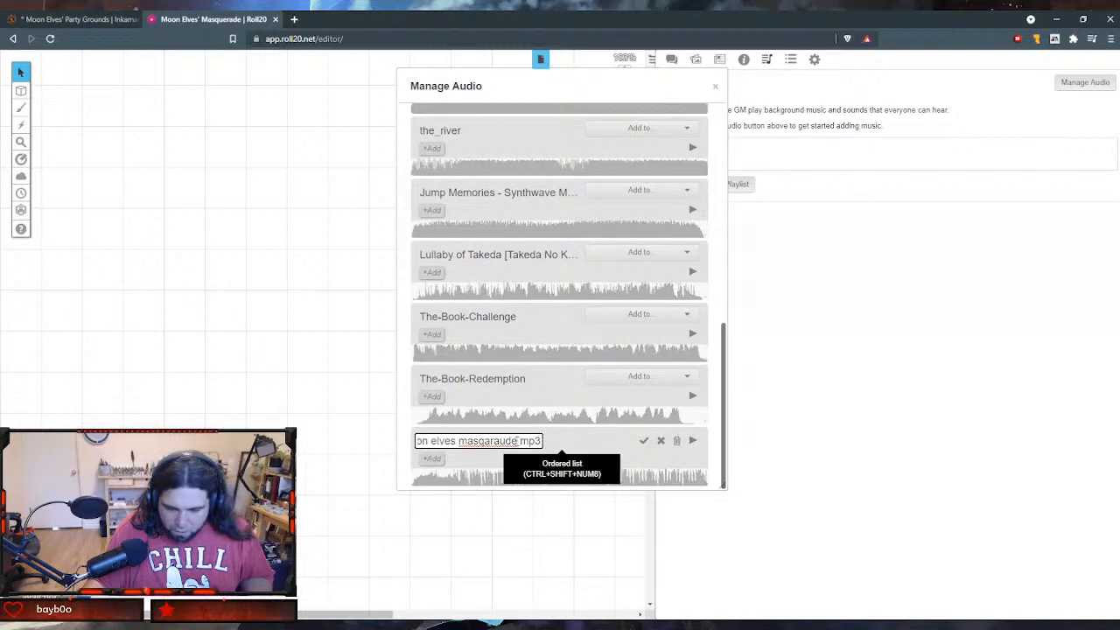
double_click(528, 441)
key(BackSpace)
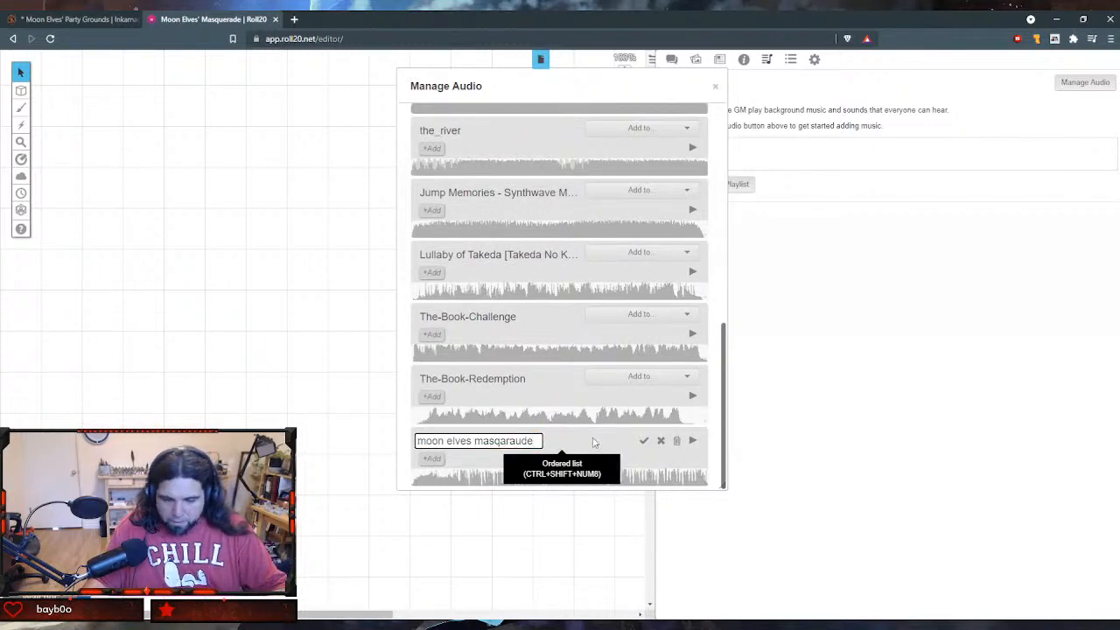
click(643, 440)
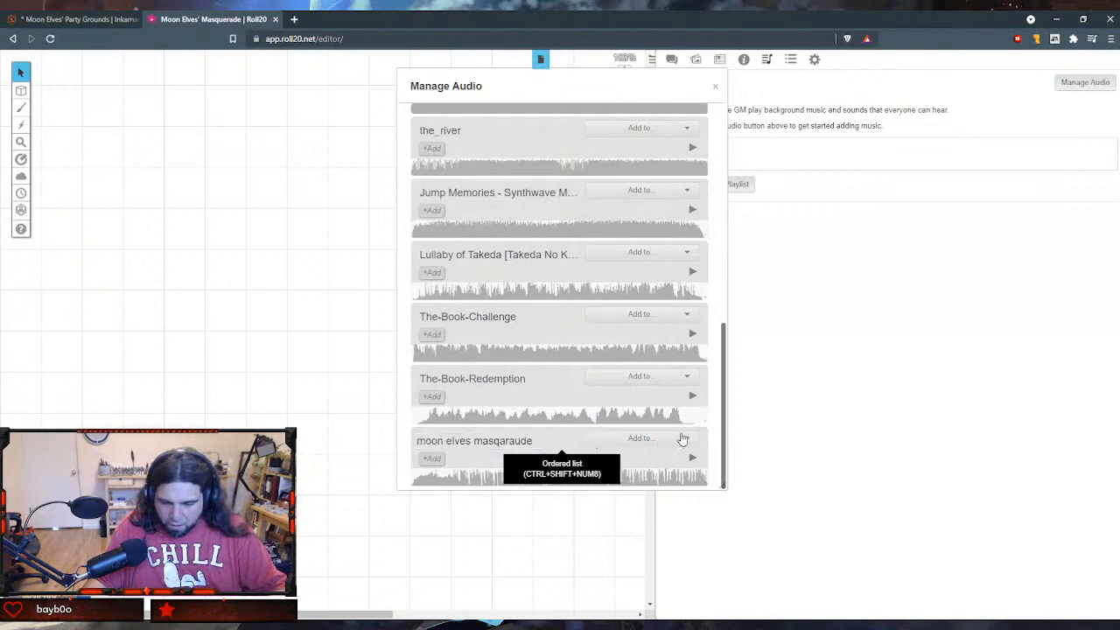
- Add the moon elves masqaraude track to the game's jukebox and close the audio manager
click(682, 438)
click(636, 461)
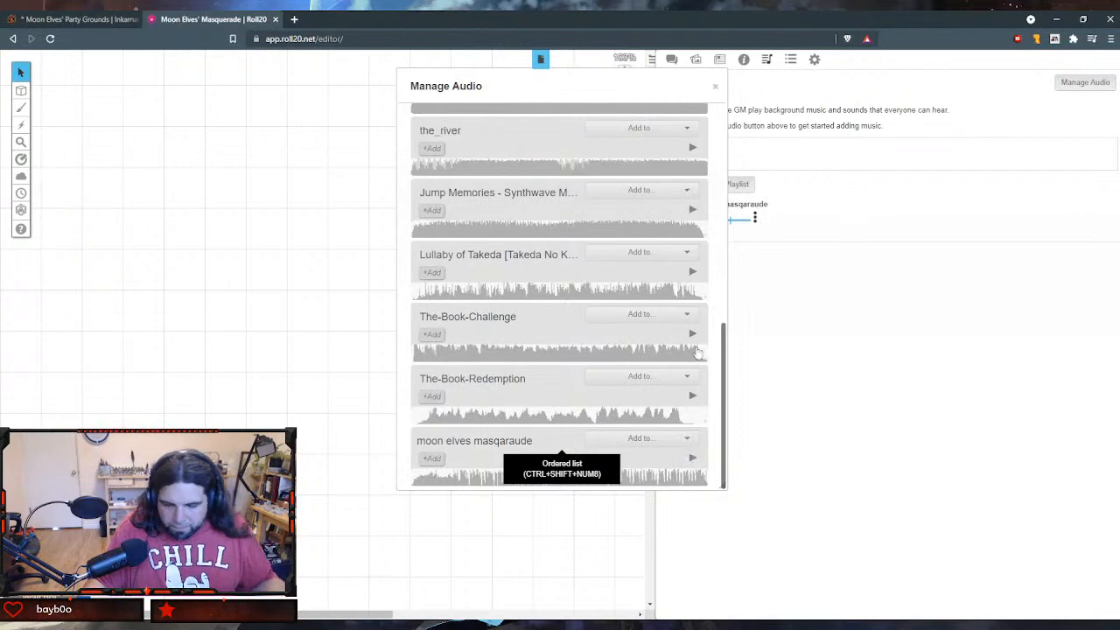
click(715, 87)
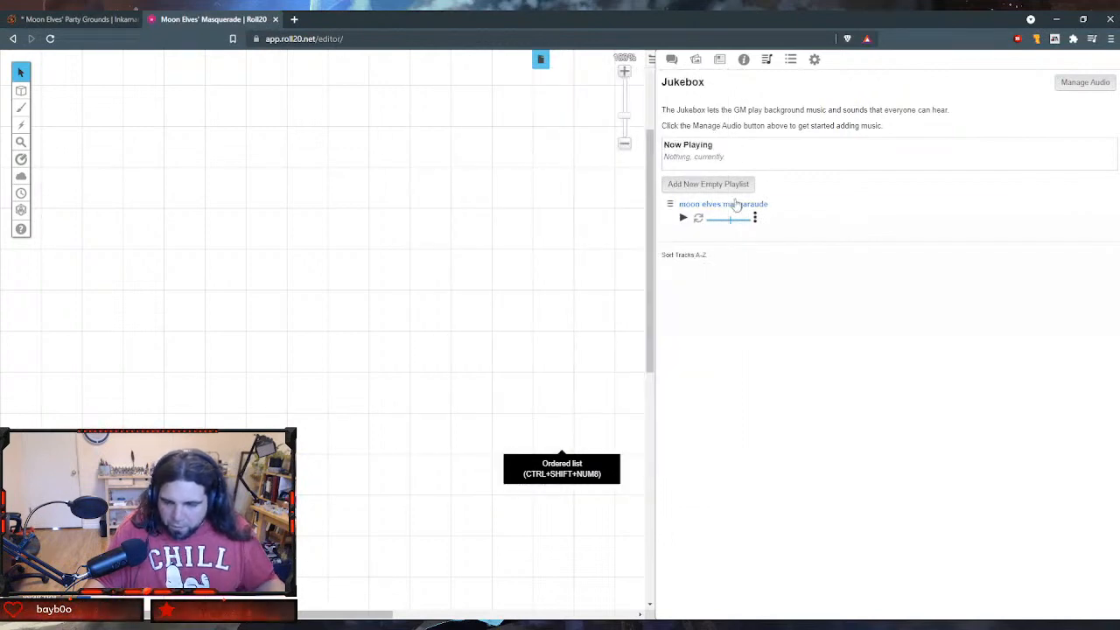
- Test the moon elves masqaraude track in the jukebox, restart its playback and adjust its volume
click(683, 217)
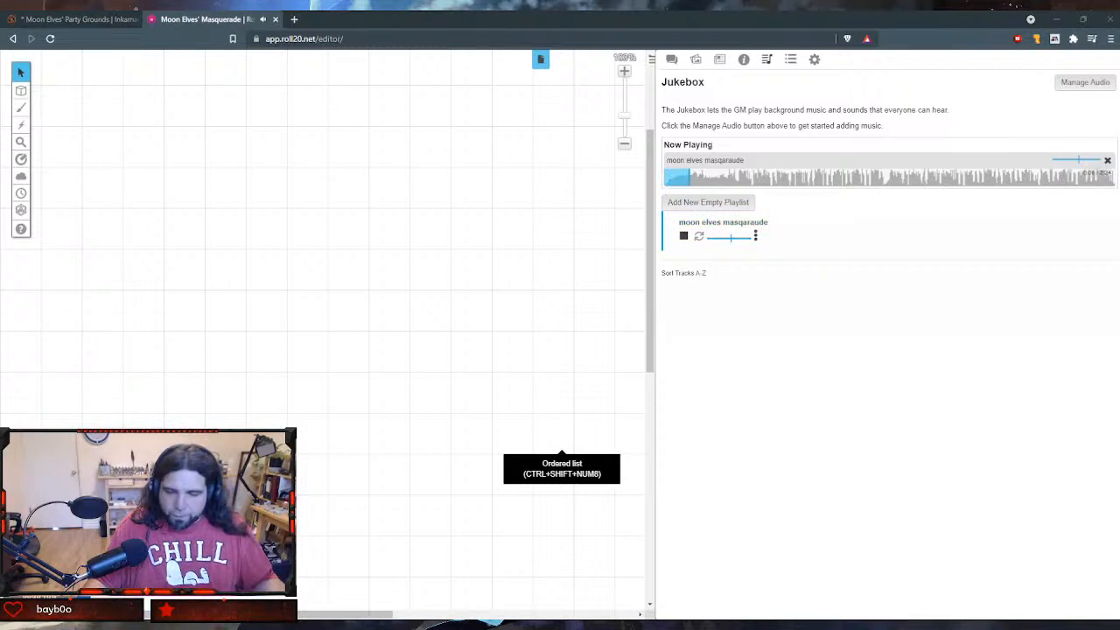
click(684, 235)
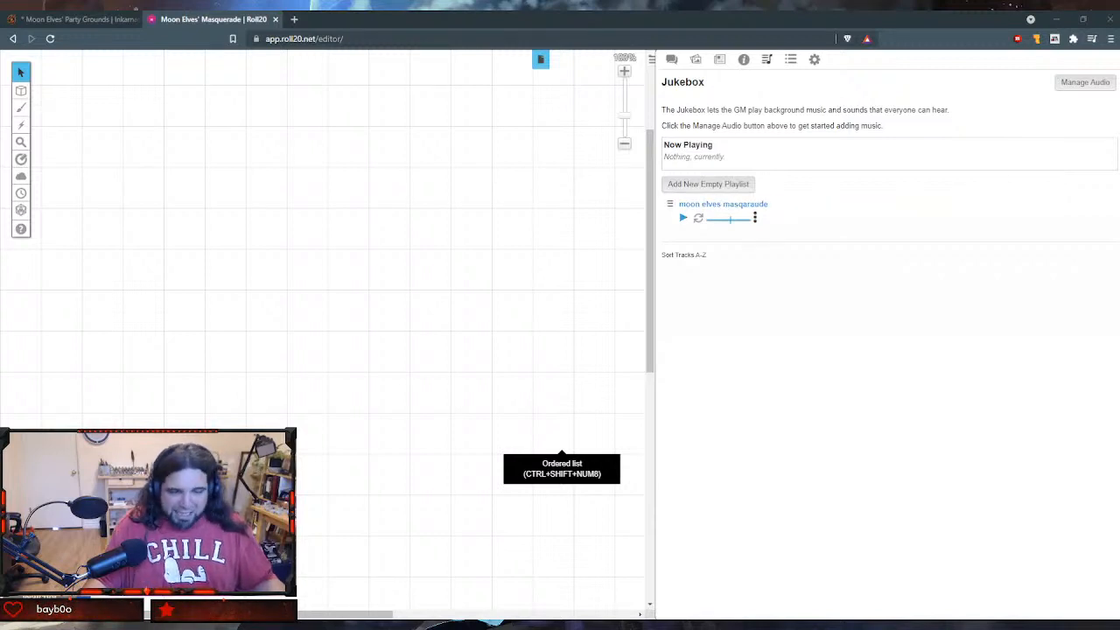
click(683, 218)
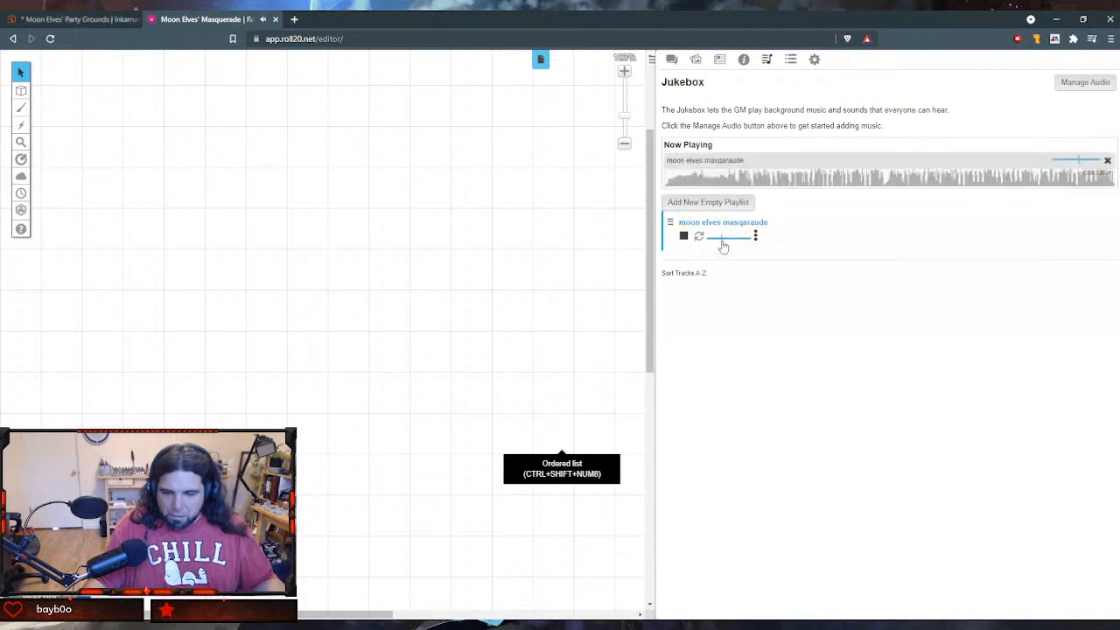
click(718, 241)
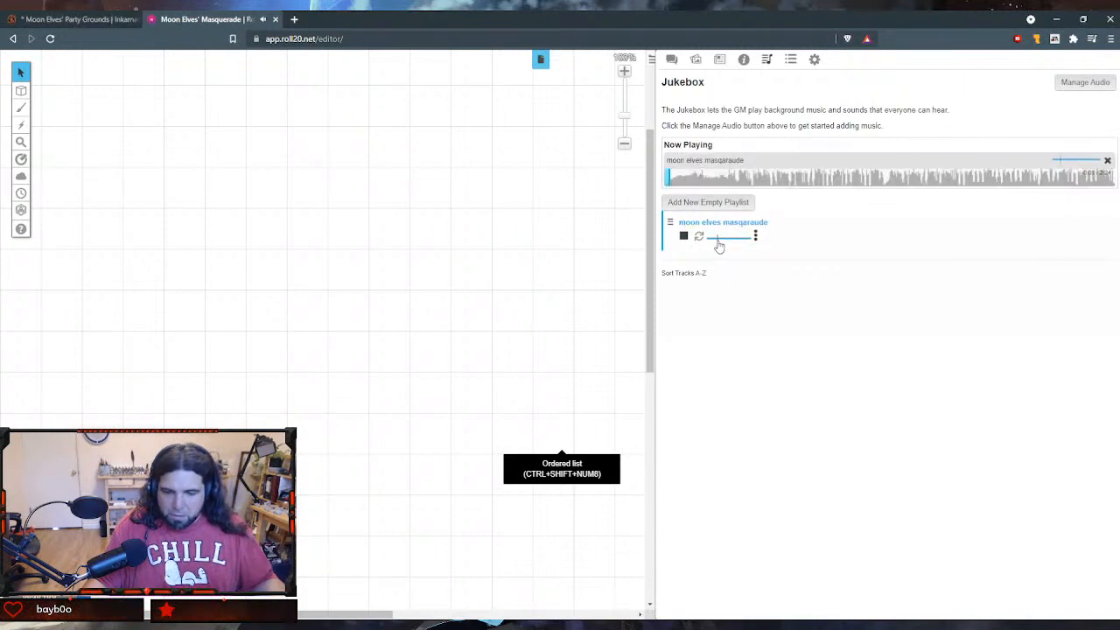
mouse_move(718, 244)
mouse_down()
mouse_move(742, 242)
mouse_move(724, 241)
mouse_up()
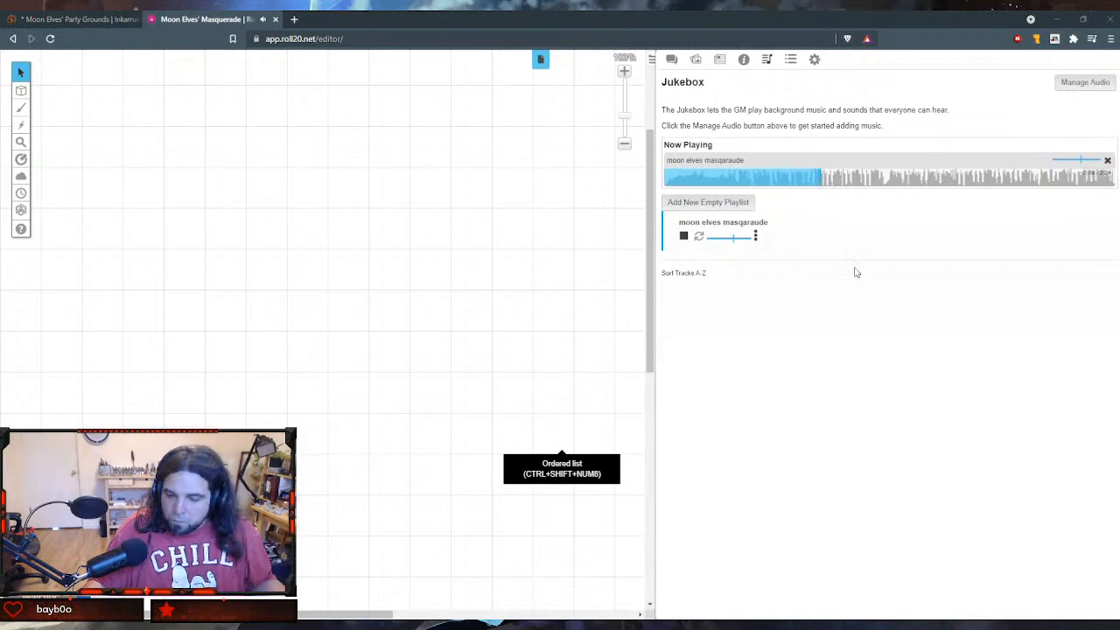
- File the Let the Music Play! (Social) handout in the Encounters folder and create a new handout
click(719, 59)
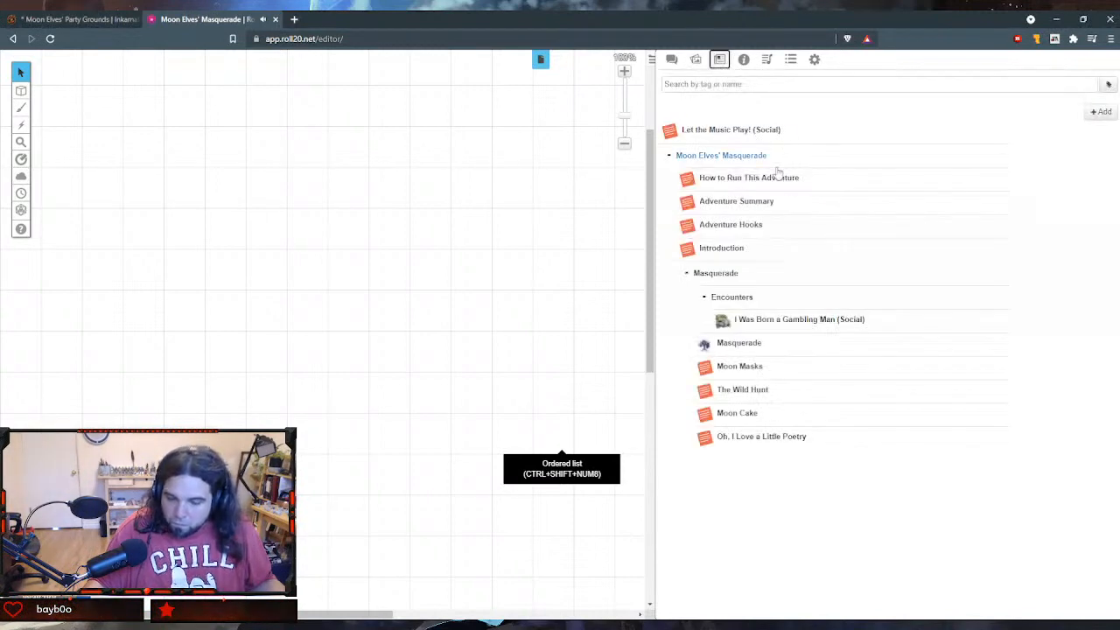
drag(671, 132, 764, 324)
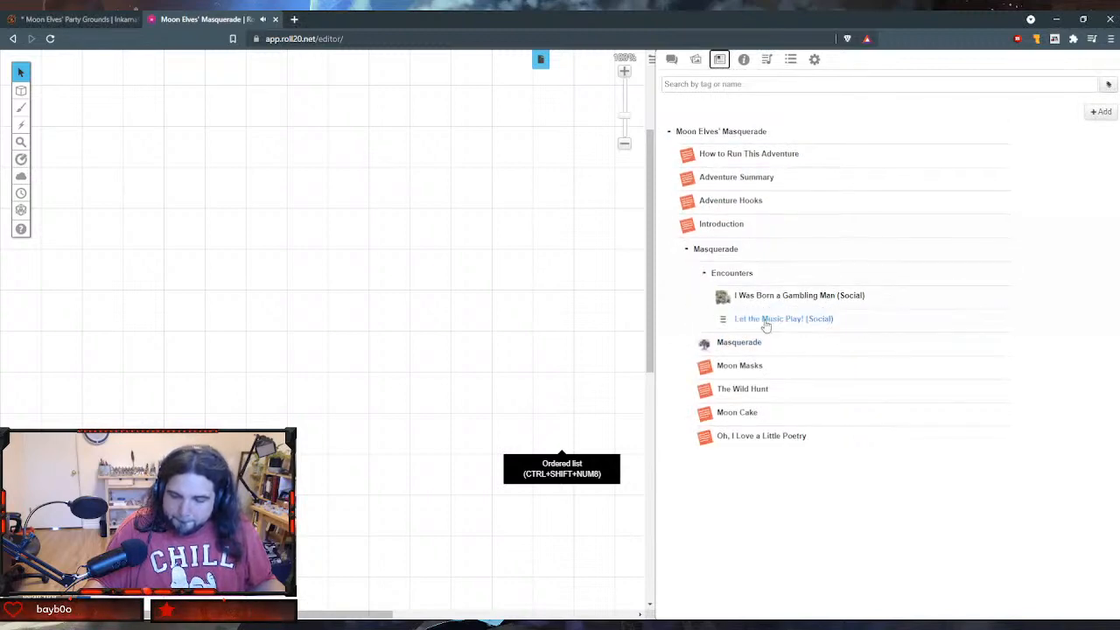
click(1099, 112)
click(1081, 144)
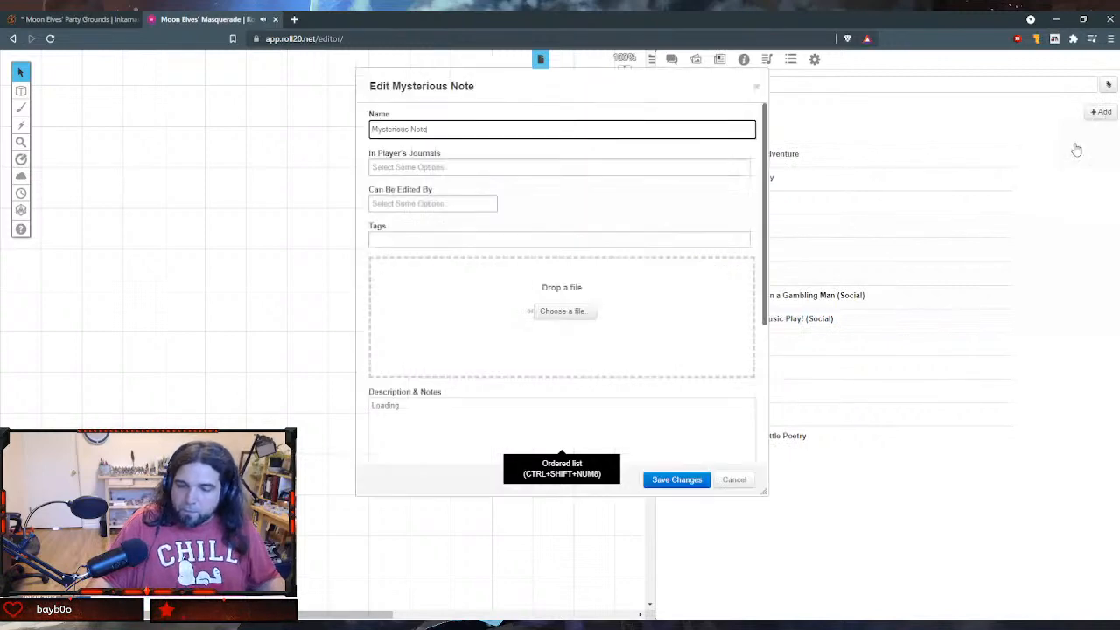
- Name the new handout Manic Sexualized Dancing (Social)
drag(499, 93, 377, 89)
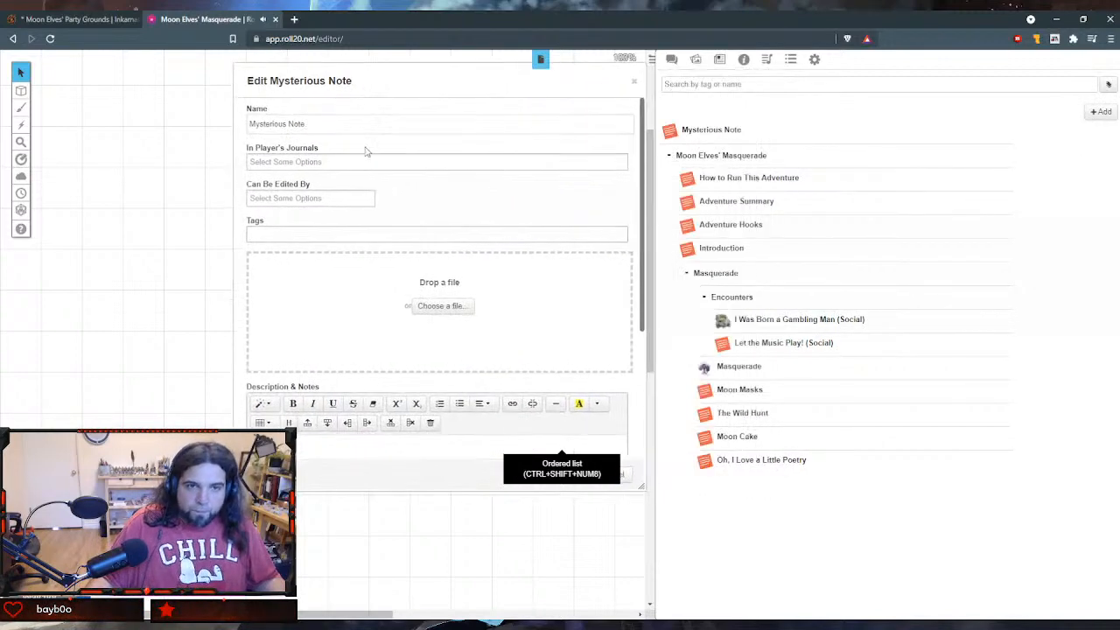
double_click(298, 123)
key(ctrl+a)
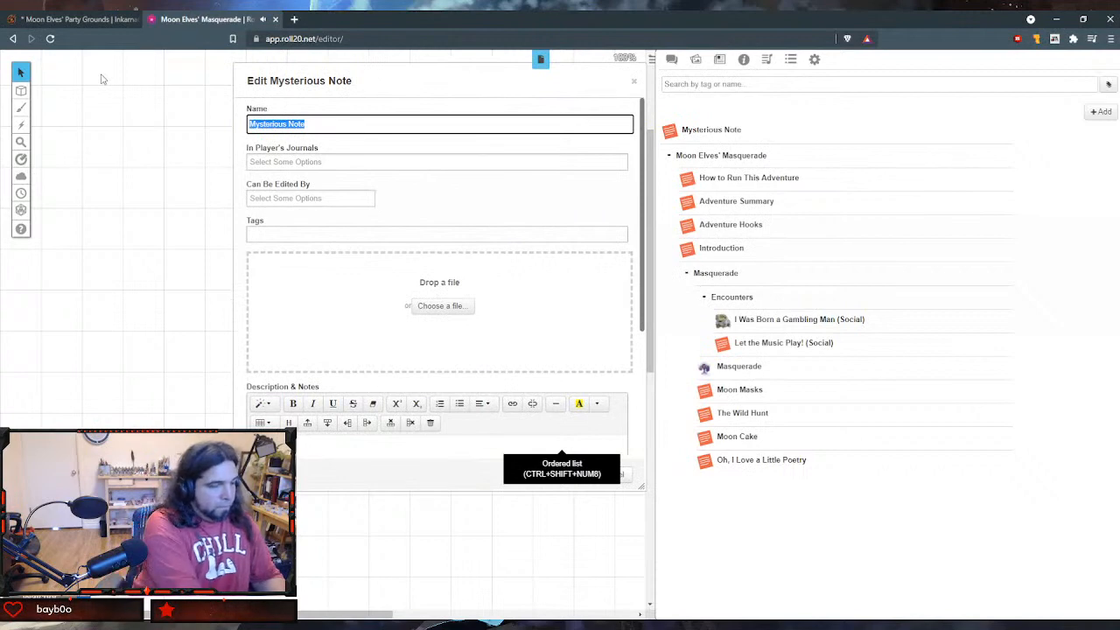
text(Manic Sexu)
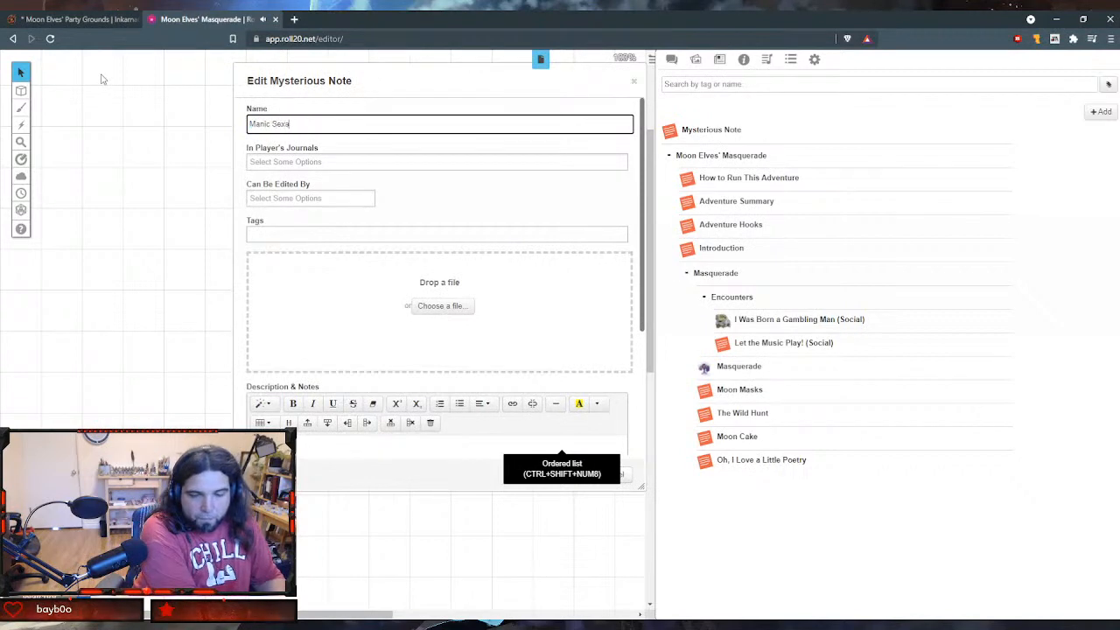
text(alized D)
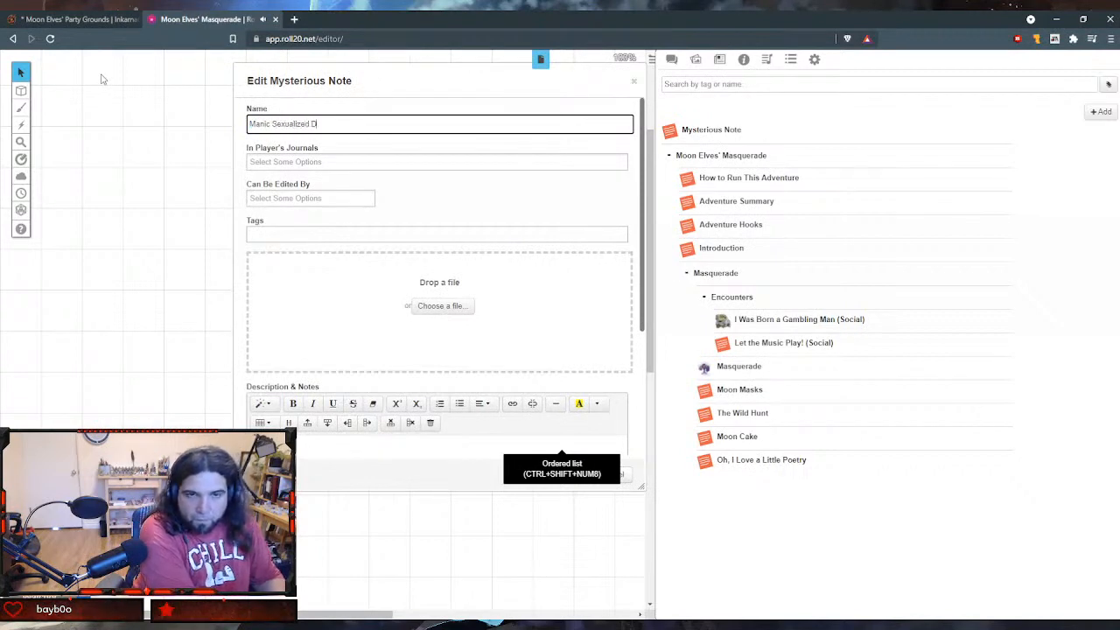
text(an)
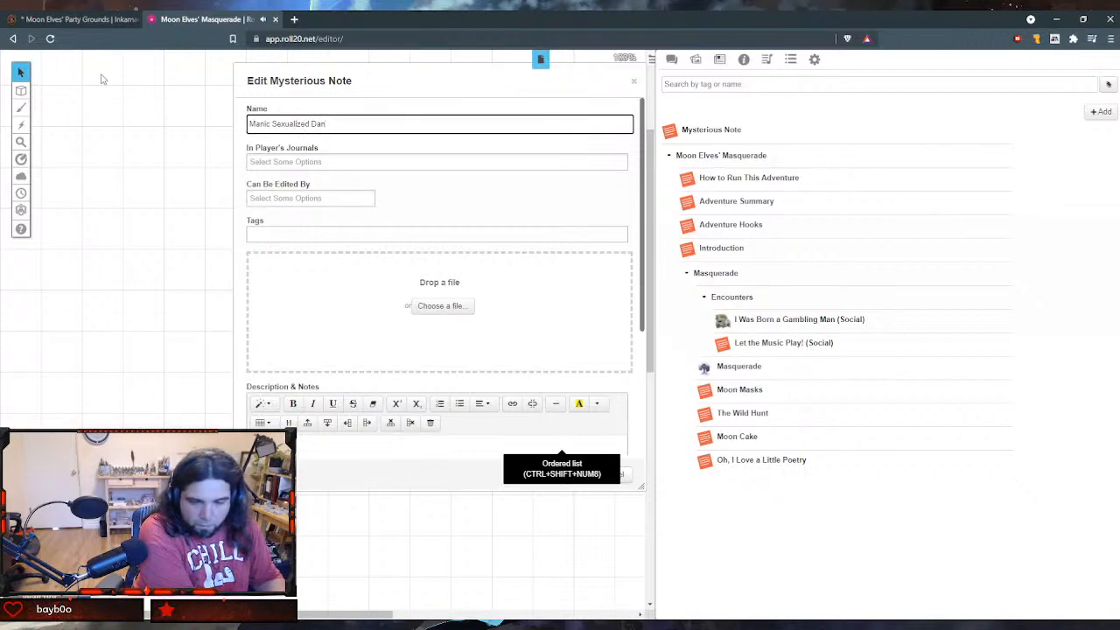
text(cing (Soc)
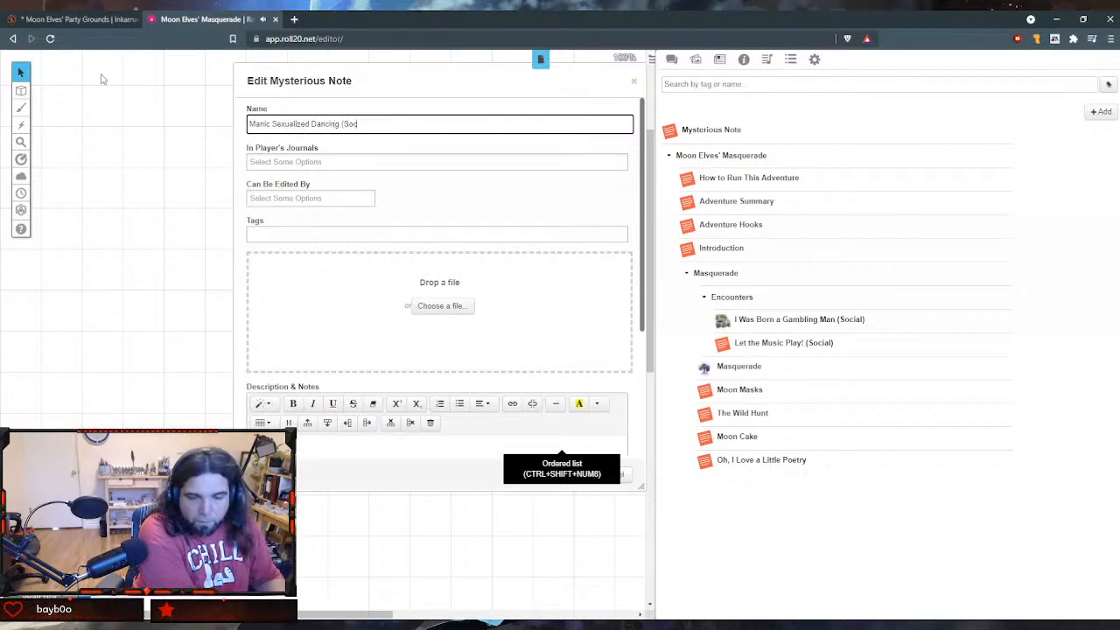
key(Tab)
key(Tab)
key(Tab)
key(Tab)
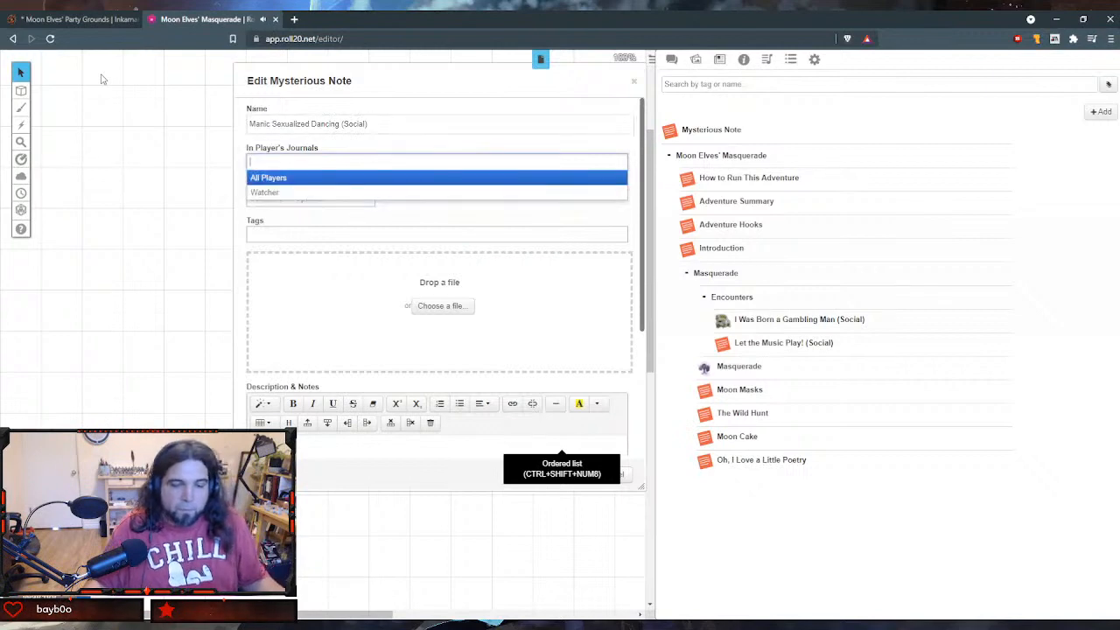
- Paste the moon elves' dancing encounter text into the new handout's GM notes and close the editor
scroll(420, 215, down, 3)
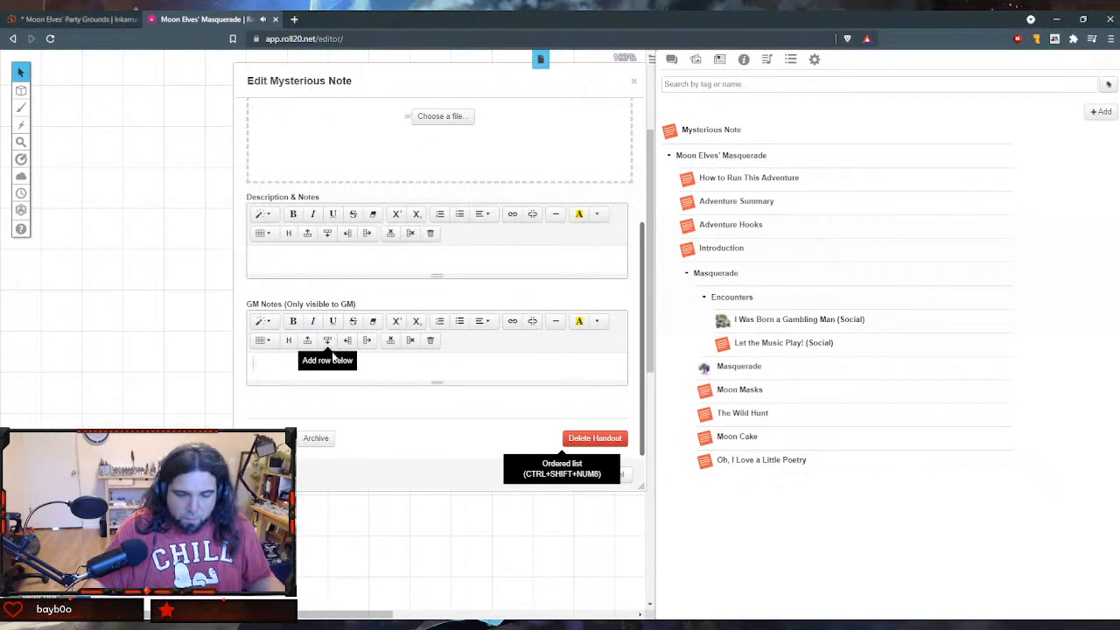
click(333, 357)
text(The moon elves are graceful but ill-adapted to earth's gravity. A skilled dancer accustomed to this planet could easily show them up. A DC 10 Charisma (Performance) check wins a party point, while a failure loses one. Award two points if the dance is particularly successful (i.e., magical assistance, natural 20). Bad mouthing the moon elves or dancing twice may elicit a dance-off challenge from Molly Mizuki, Dance Mistress of Apophenia. This is a best of three roll-off. Mizuki rolls at a +7. Defeating her is worth three party points.)
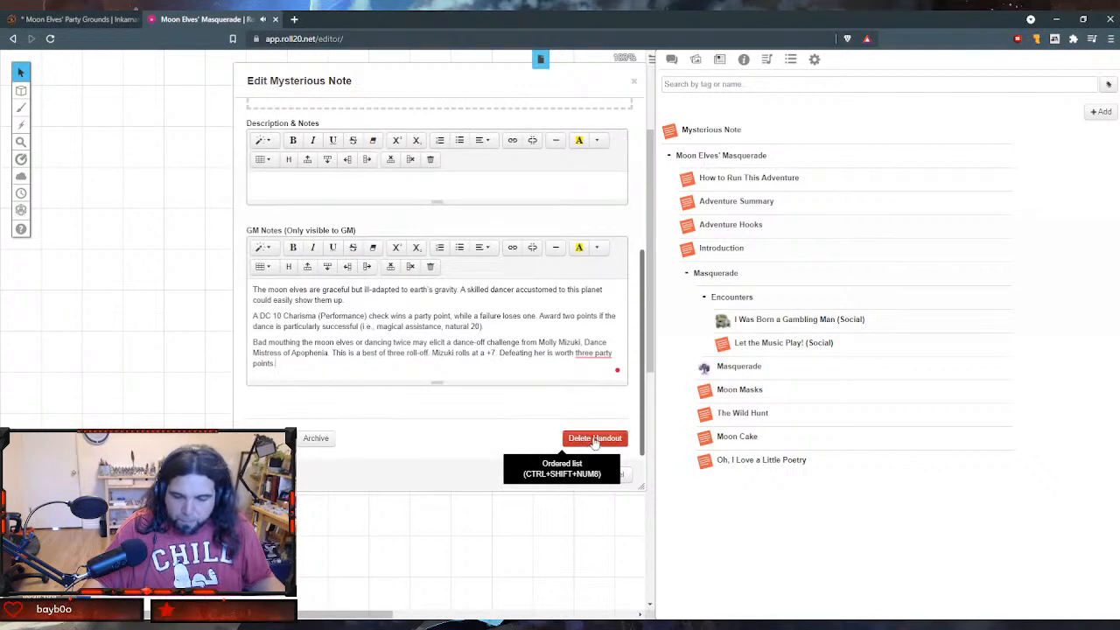
click(570, 476)
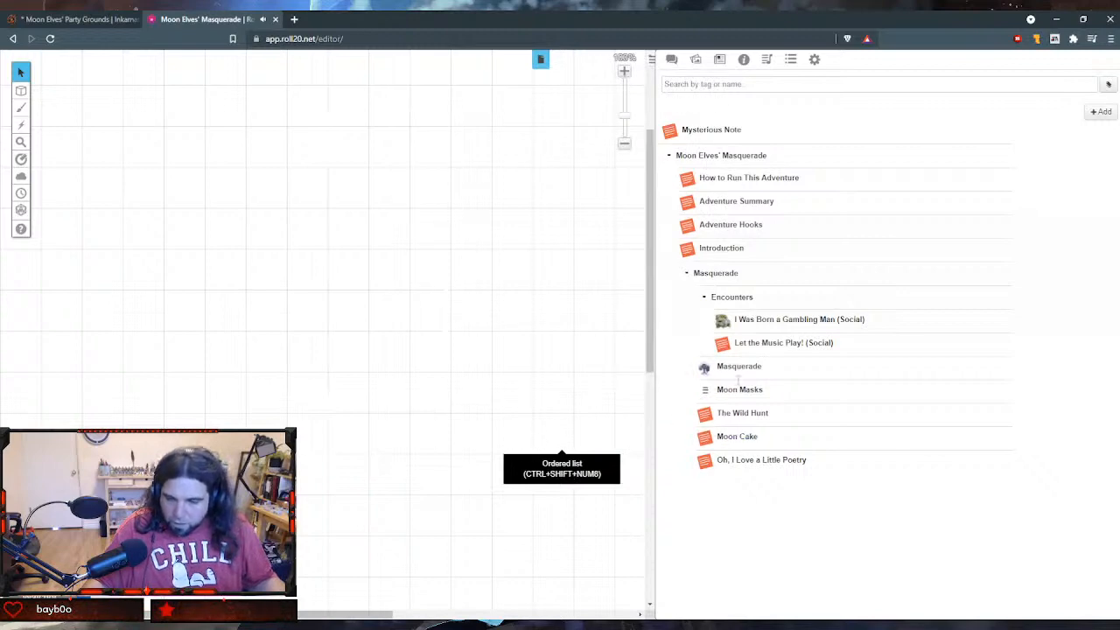
- Reopen the Mysterious Note handout for editing and change its name to Manic Sexualized Dancing
click(722, 130)
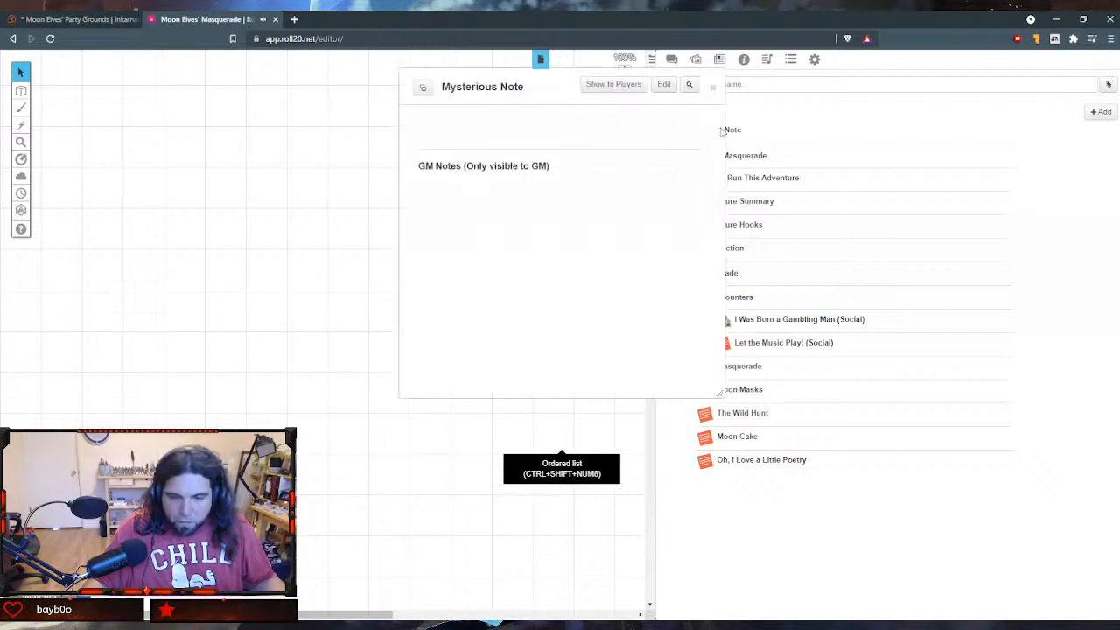
click(665, 93)
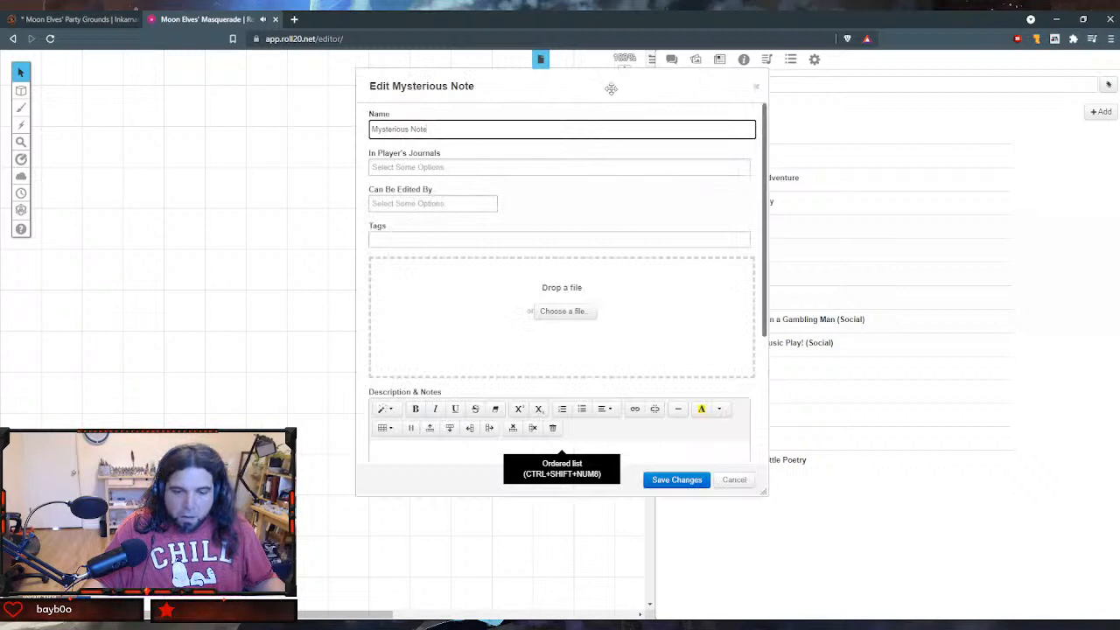
drag(613, 87, 342, 113)
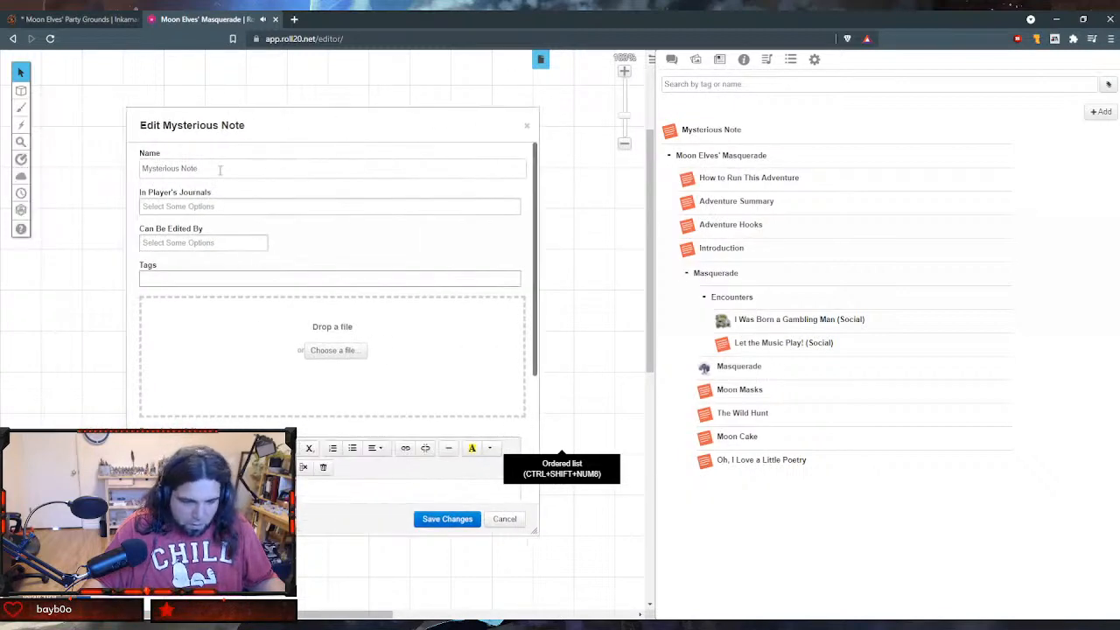
drag(220, 170, 71, 156)
text(M)
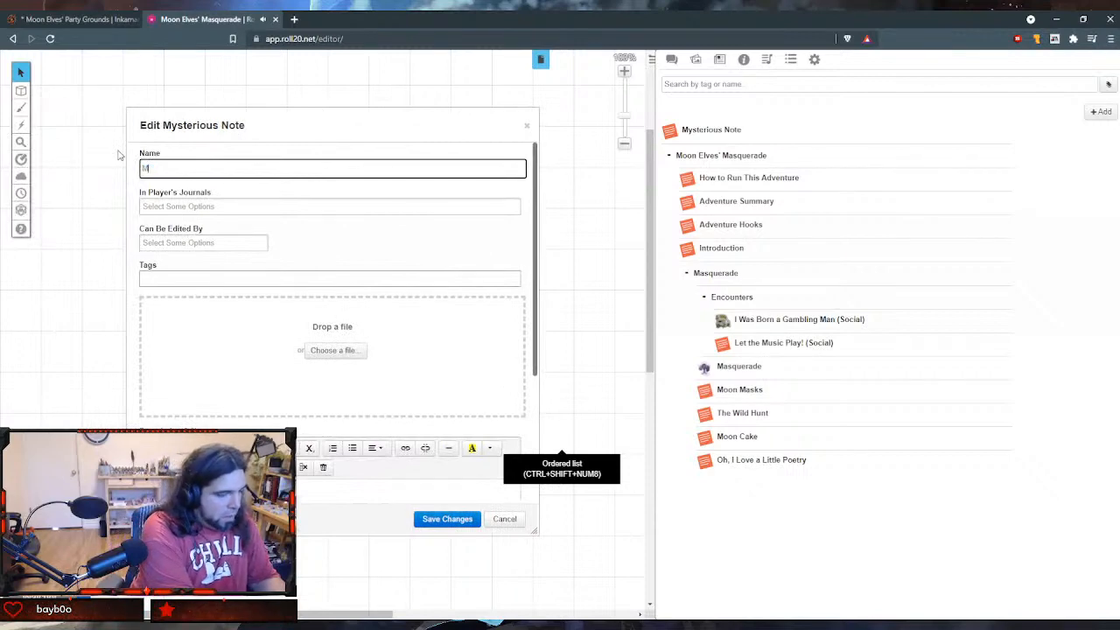
text(anic Sexual)
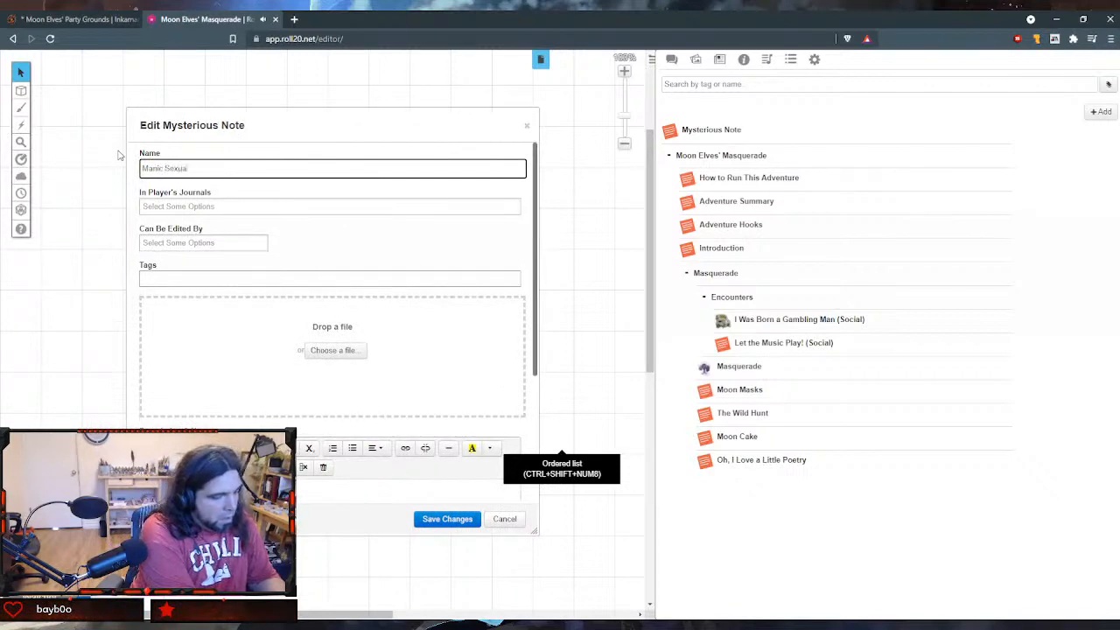
text(ized Dancing)
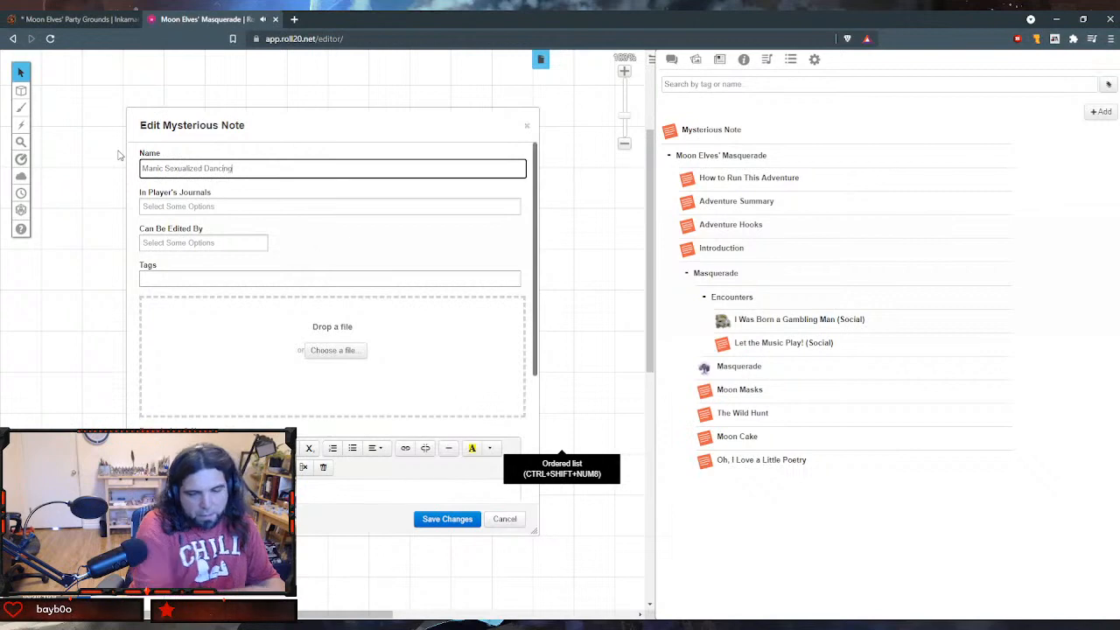
key(Tab)
key(Tab)
key(Tab)
- Paste the moon elves' dancing encounter text into the Manic Sexualized Dancing handout's GM notes, save it and close the handout
scroll(336, 352, down, 3)
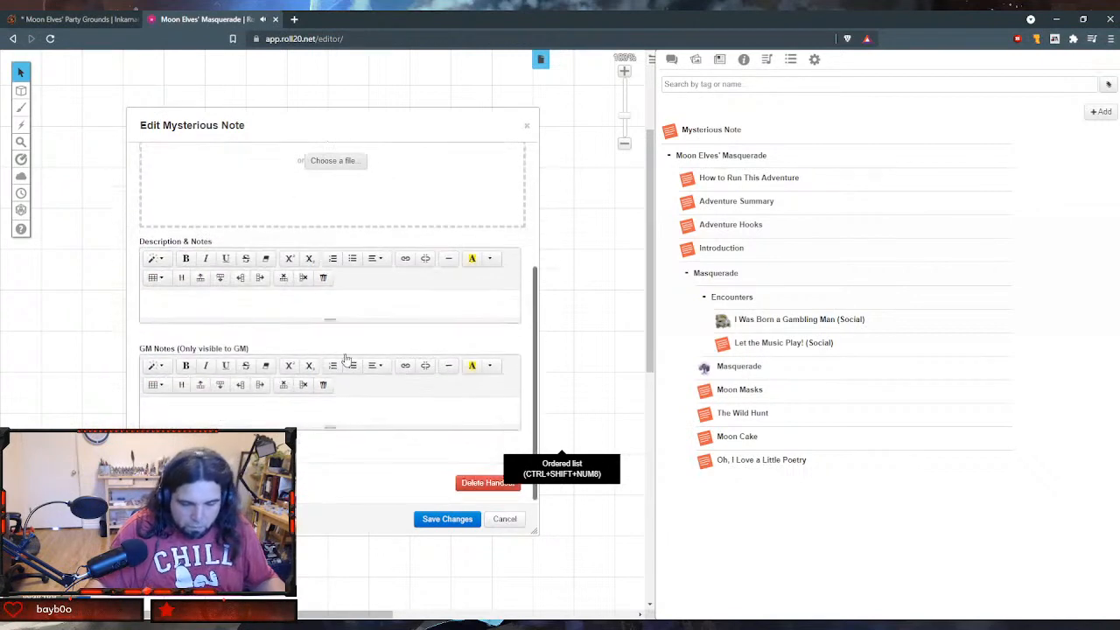
click(369, 419)
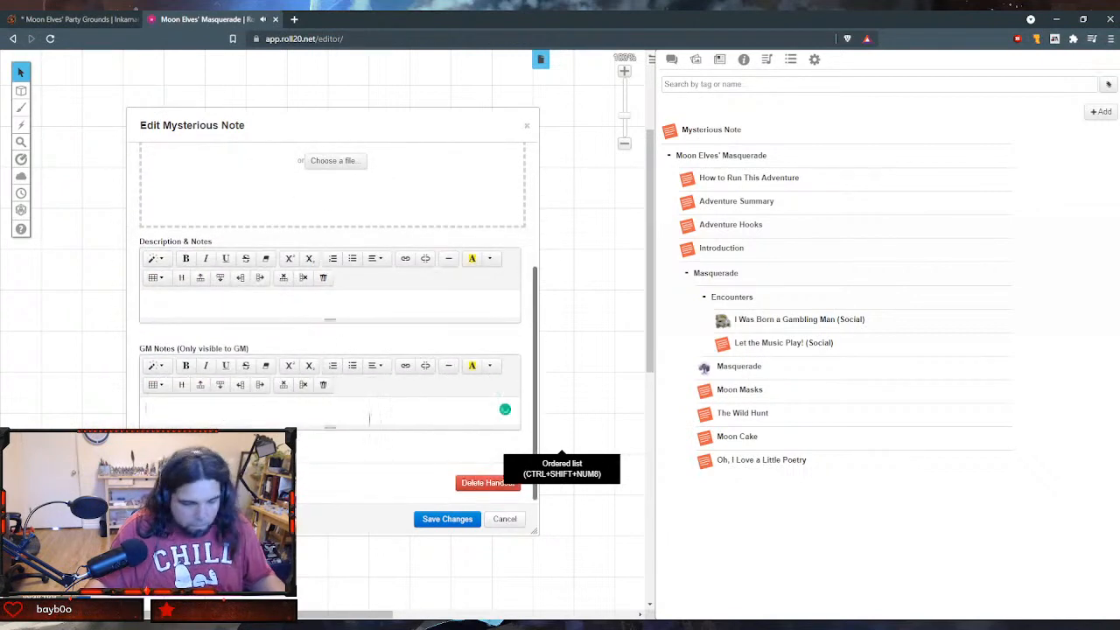
text(The moon elves are graceful but ill-adapted to earth's gravity. A skilled dancer accustomed to this planet could easily show them up. A DC 10 Charisma (Performance) check wins a party point, while a failure loses one. Award two points if the dance is particularly successful (i.e., magical assistance, natural 20) Bad mouthing the moon elves or dancing twice may elicit a dance-off challenge from Molly Mizuki, Dance Mistress of Apophenia. This is a best of three roll-off. Mizuki rolls at a +7. Defeating her is worth three party points.)
scroll(385, 420, down, 1)
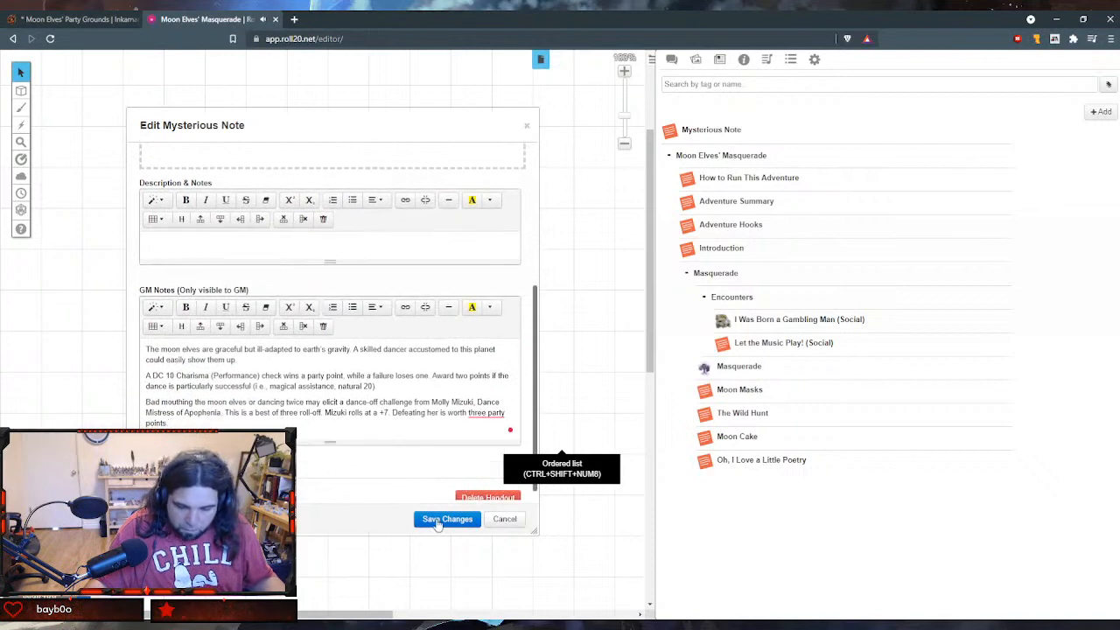
click(445, 519)
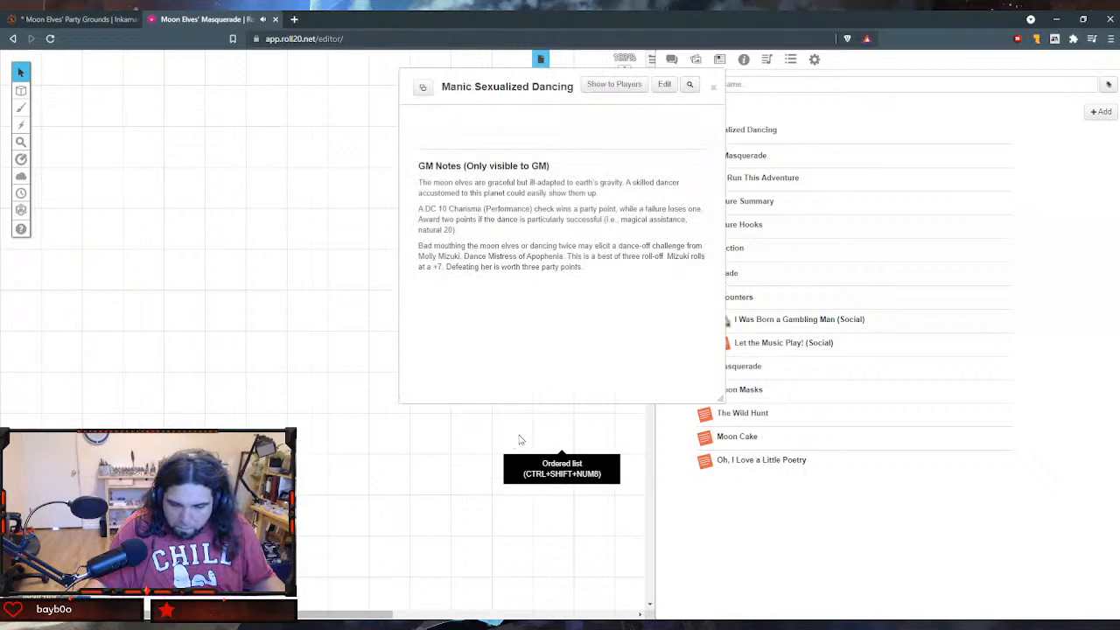
click(715, 87)
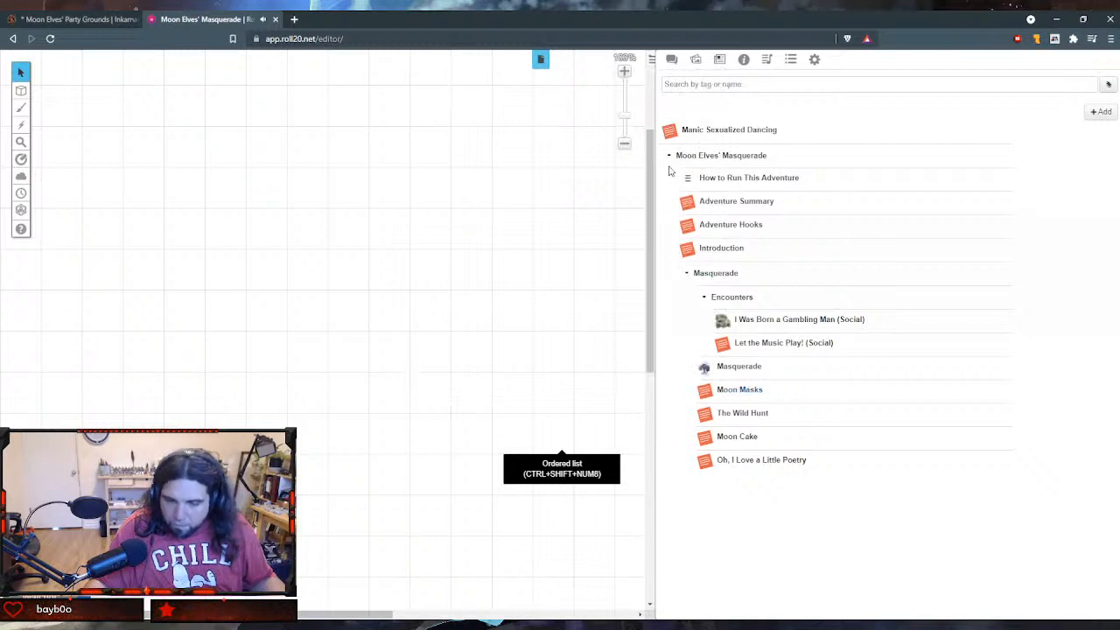
- File the Manic Sexualized Dancing handout in the Encounters folder below Let the Music Play! (Social) and create a new handout
drag(670, 131, 739, 346)
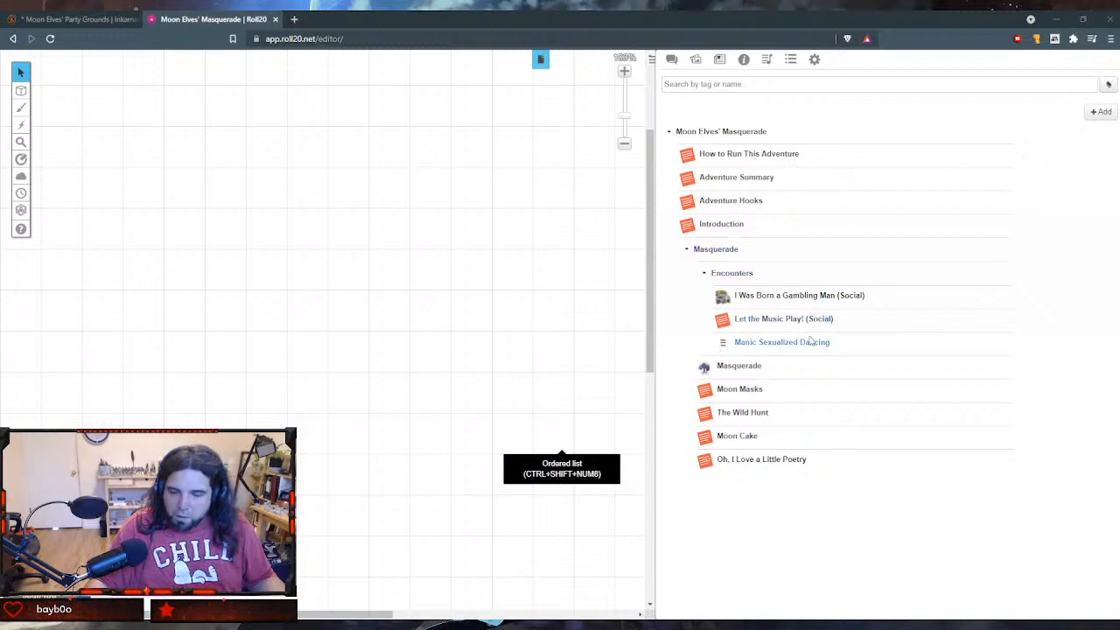
mouse_move(1100, 112)
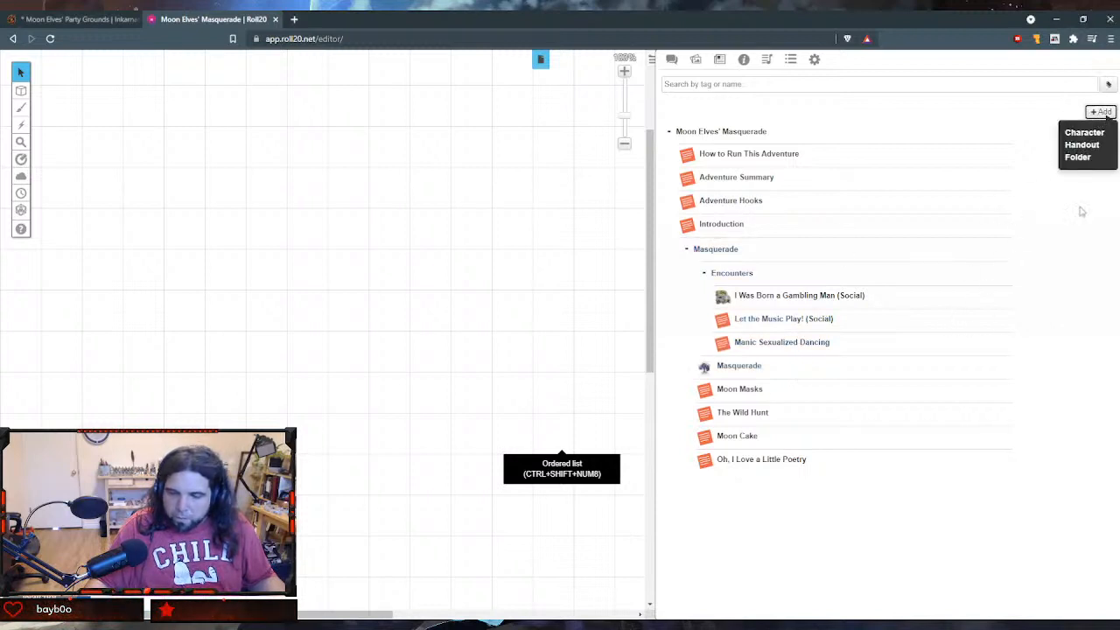
click(1079, 146)
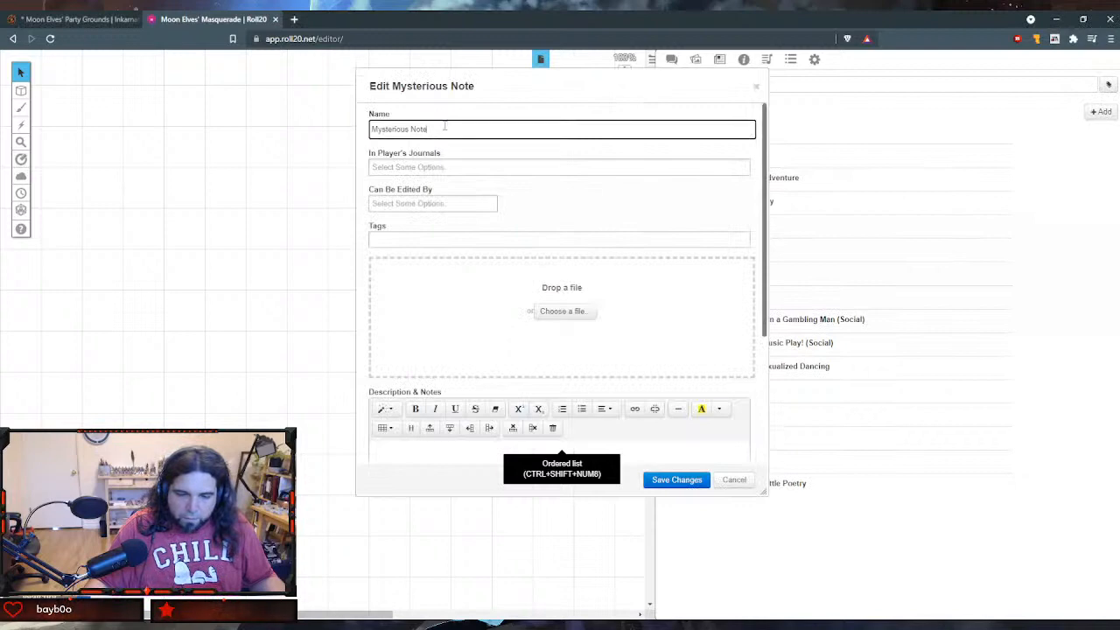
- Name the new handout Hep-cat Chit-chat
drag(445, 132, 56, 123)
text(Hep-Cat)
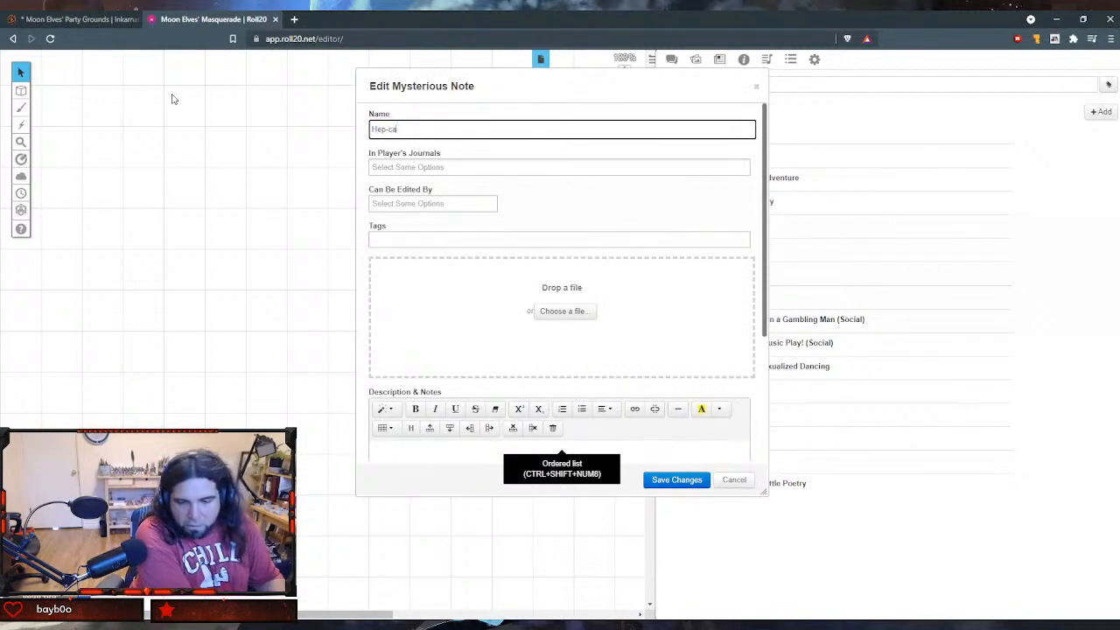
text(t Chil)
text(-)
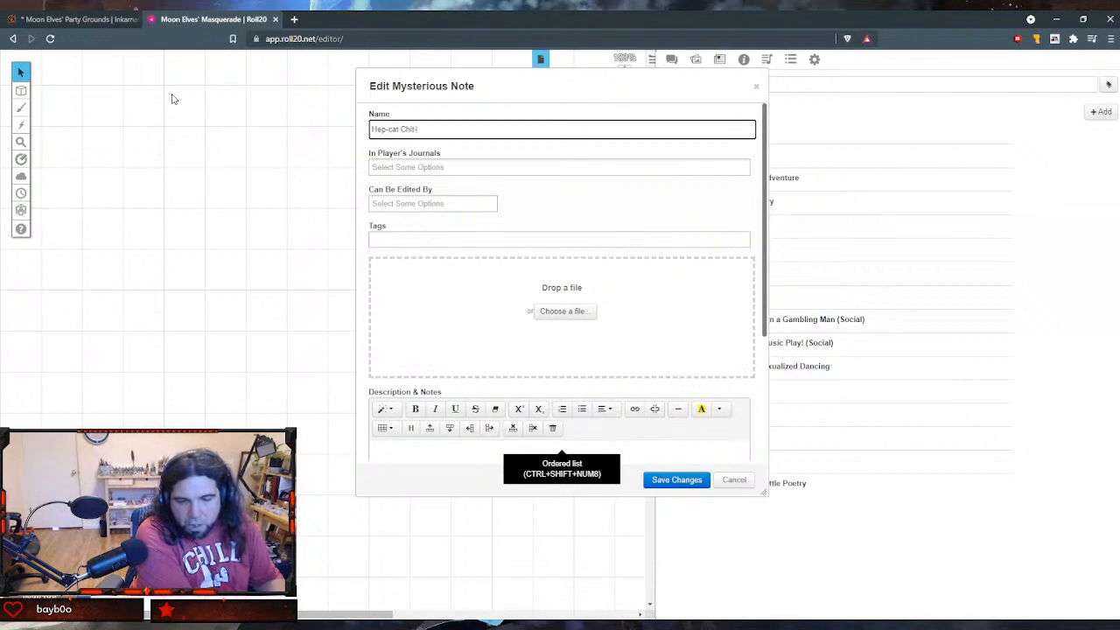
text(chi)
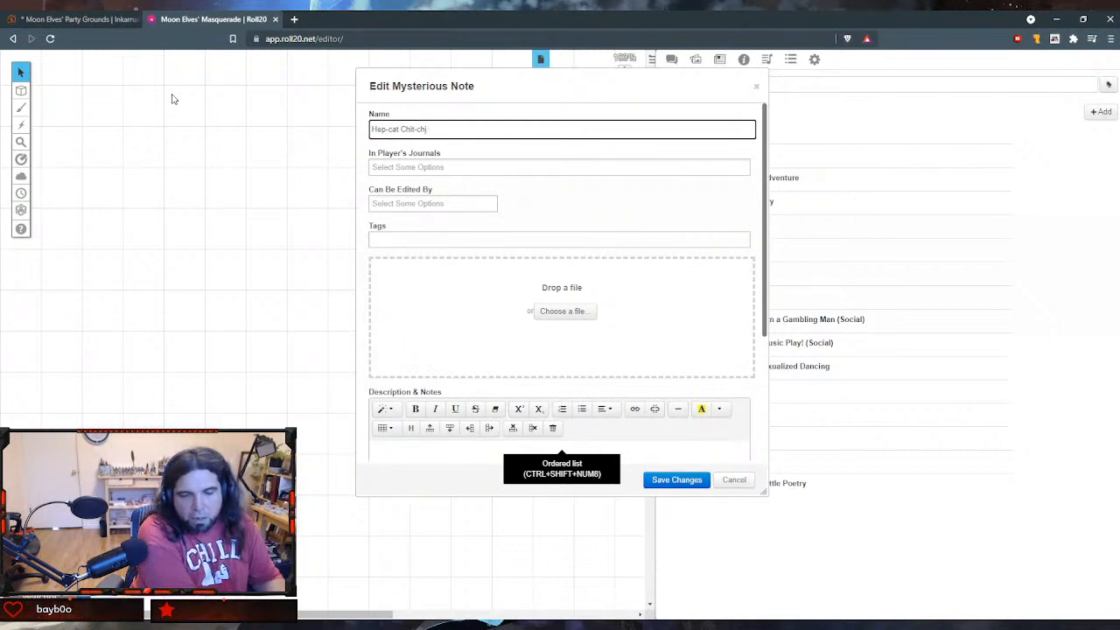
key(Tab)
key(shift+Tab)
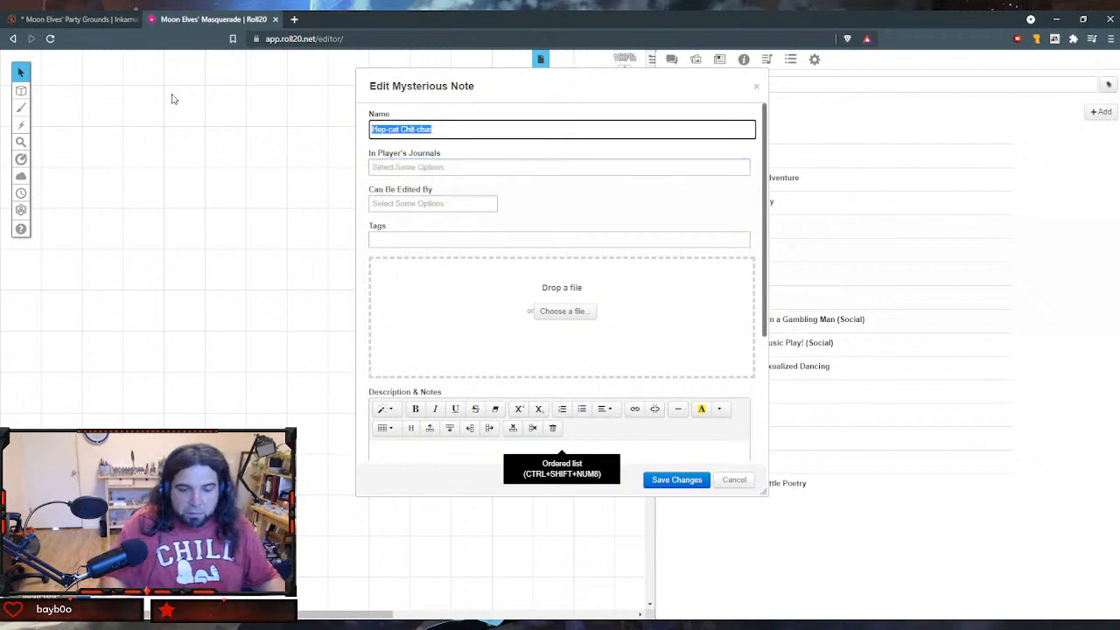
key(End)
text(t)
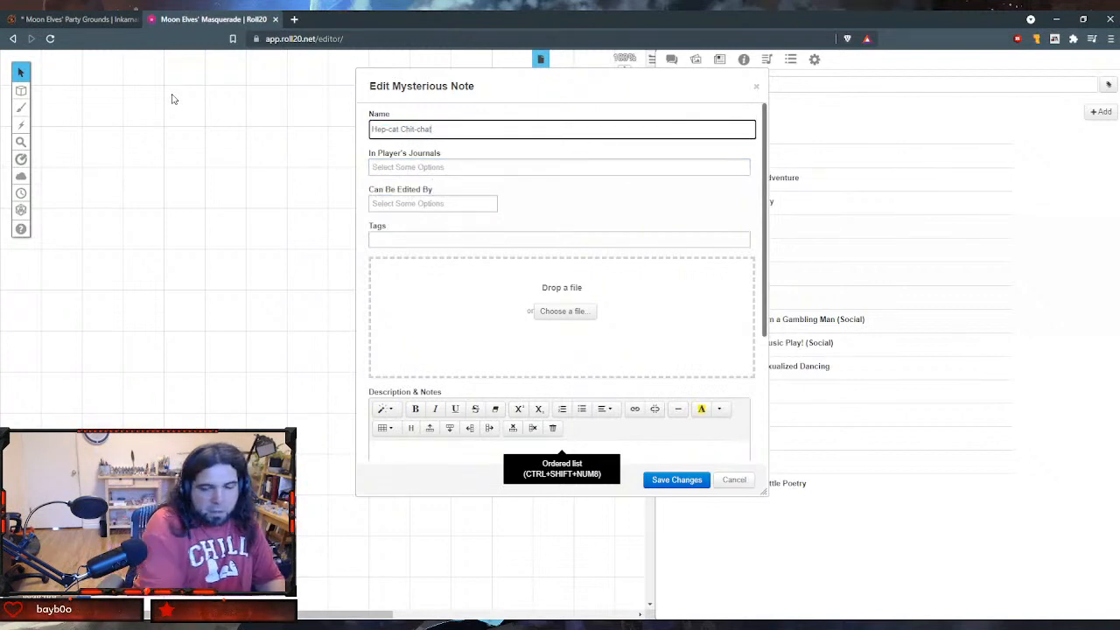
key(Tab)
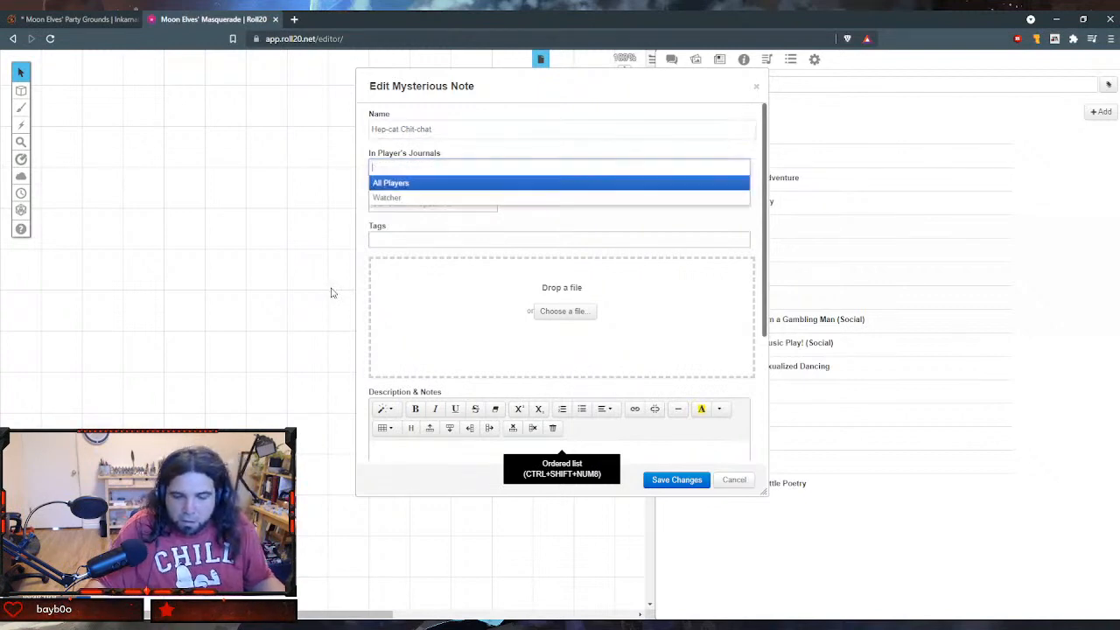
key(Tab)
key(Tab)
key(Tab)
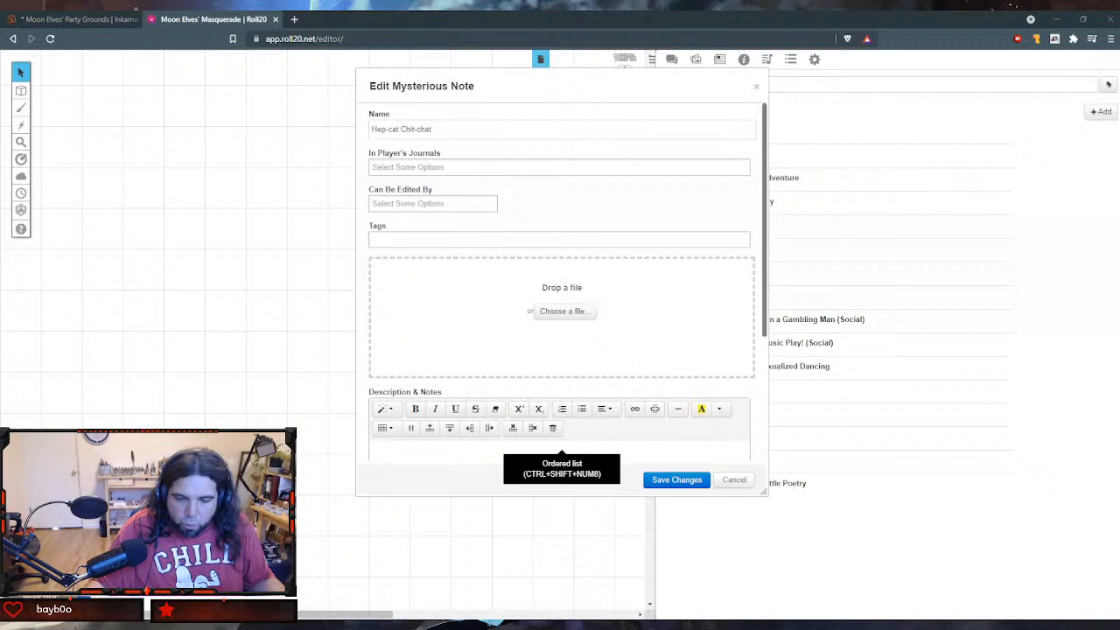
- Paste the paragraph about engaging in party banter with the elves into the new handout's GM notes
scroll(559, 280, down, 3)
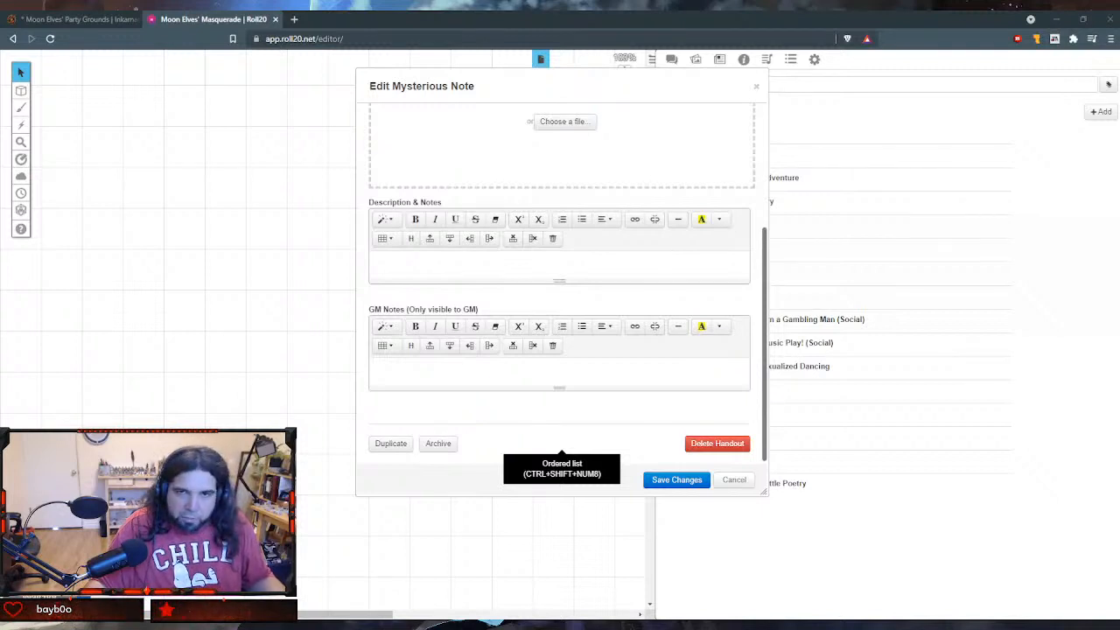
click(522, 370)
text(Any adventurer who wants to engage in party banter with the elves should roll a DC 15 Charisma (Persuasion), Charisma (Deception), or Charisma (Performance) check, adding their total party points to the roll, in addition to their other bonuses. Success is a roll on the Good Talk (Table C), and failure is a roll on the Foot in Mouth Disease (Table D).)
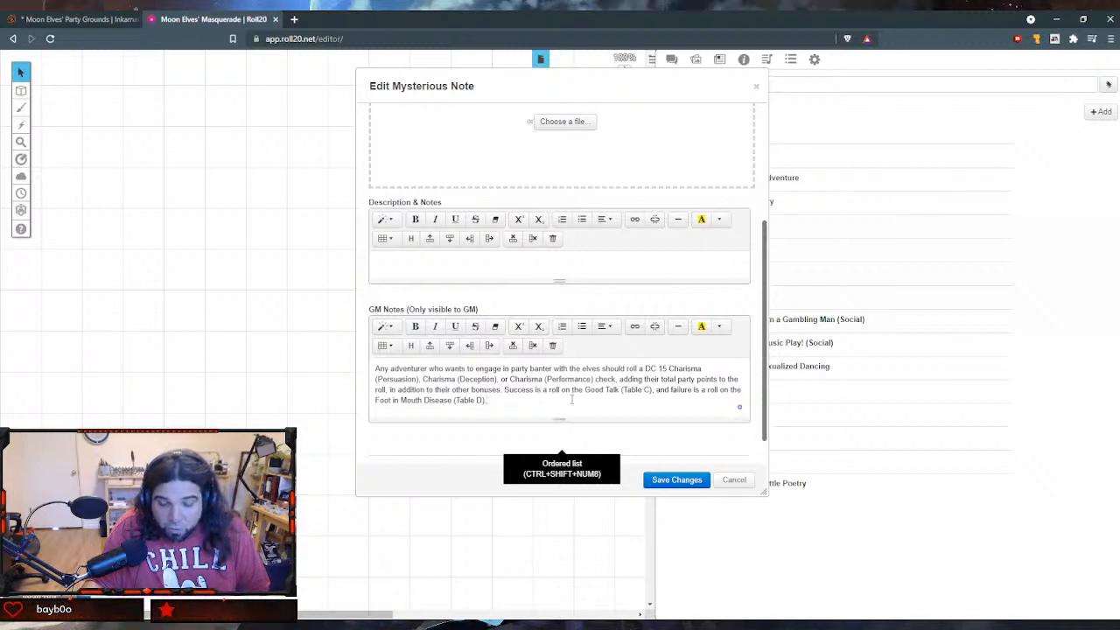
scroll(570, 401, down, 1)
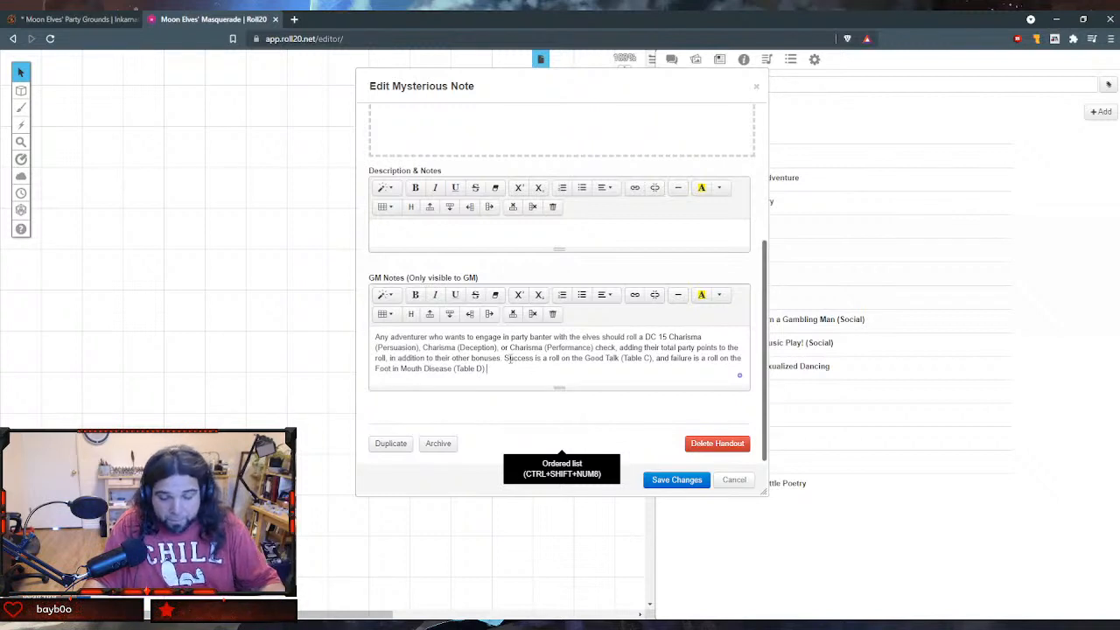
- Paste the numbered banter results on a new line below the party banter paragraph in the GM notes
key(Return)
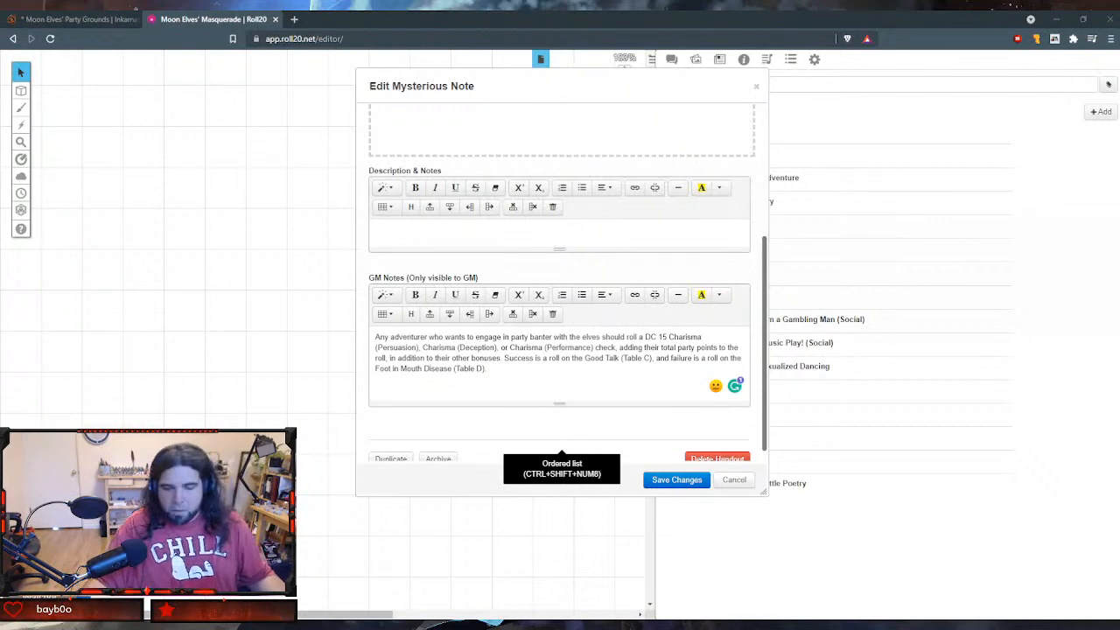
click(487, 395)
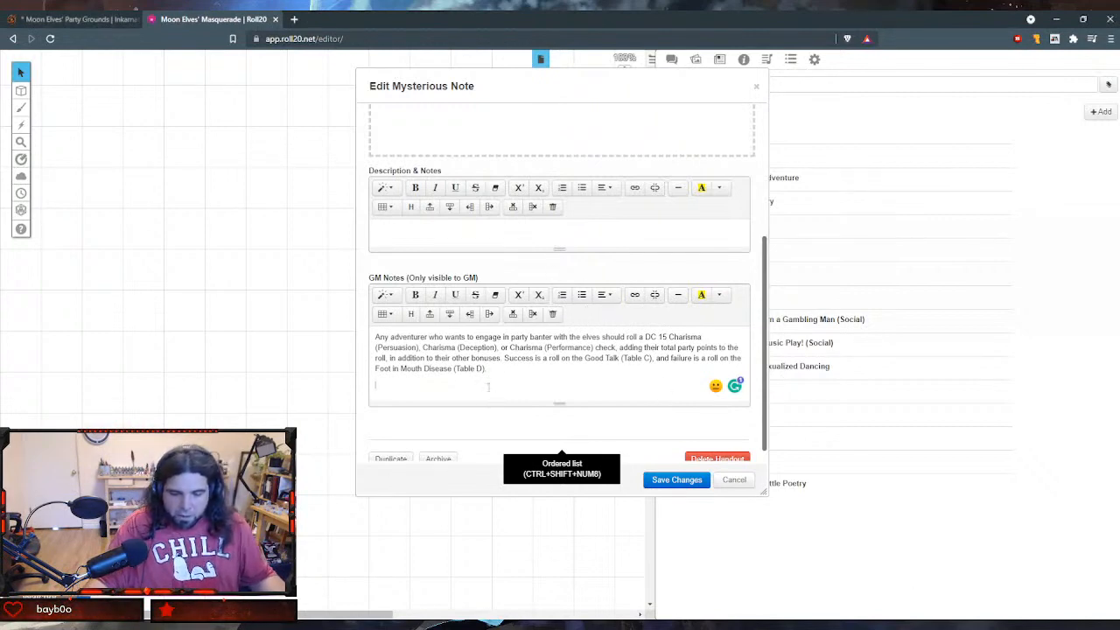
key(ctrl+v)
scroll(490, 385, up, 2)
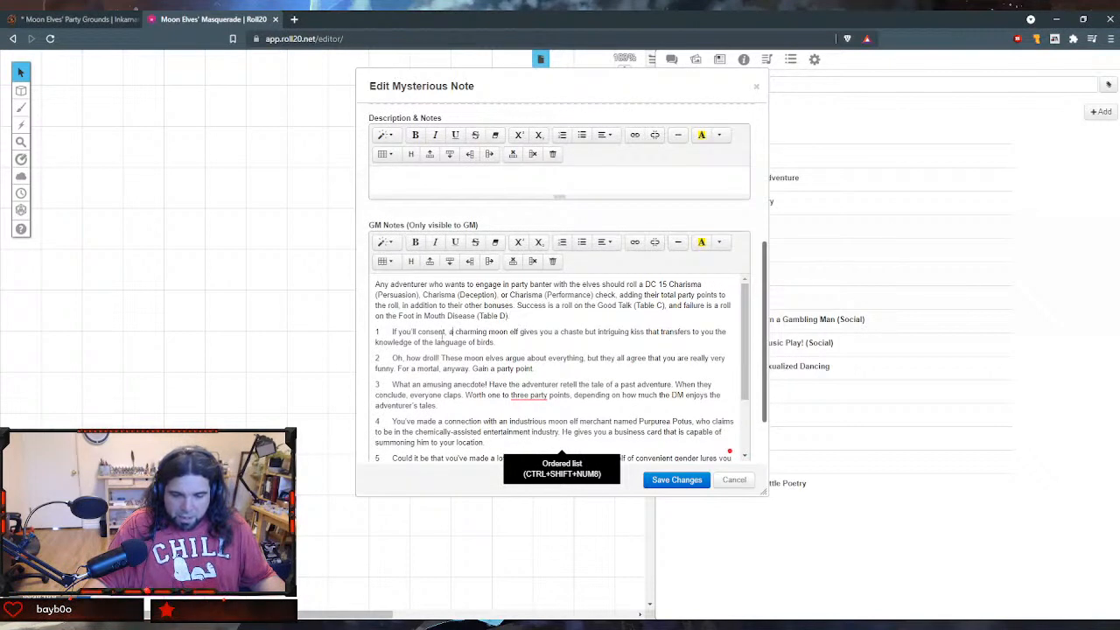
click(392, 331)
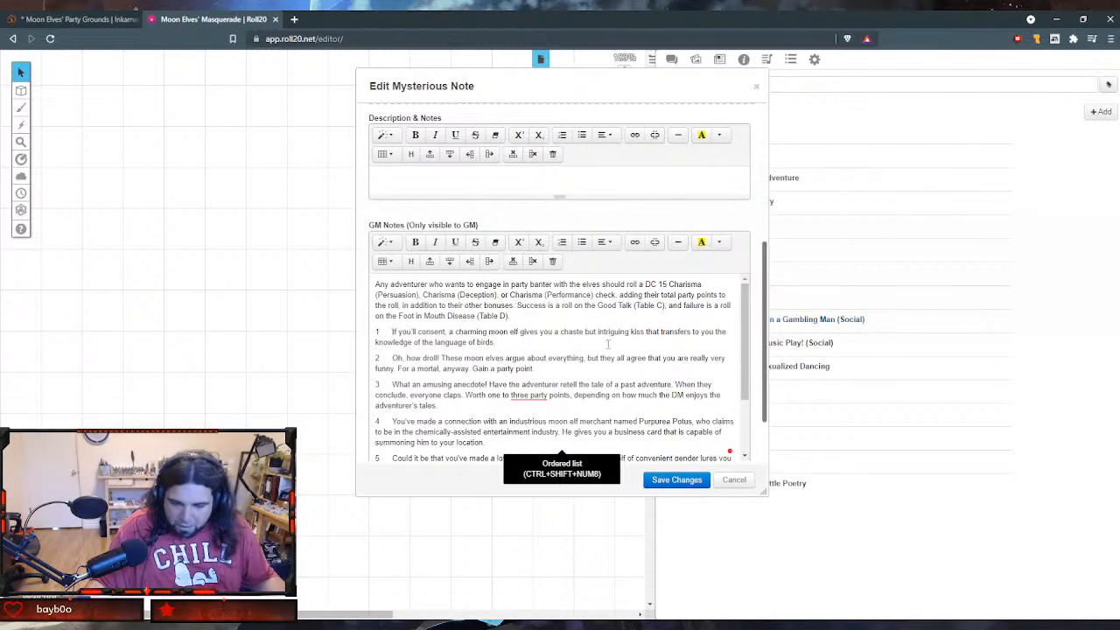
key(BackSpace)
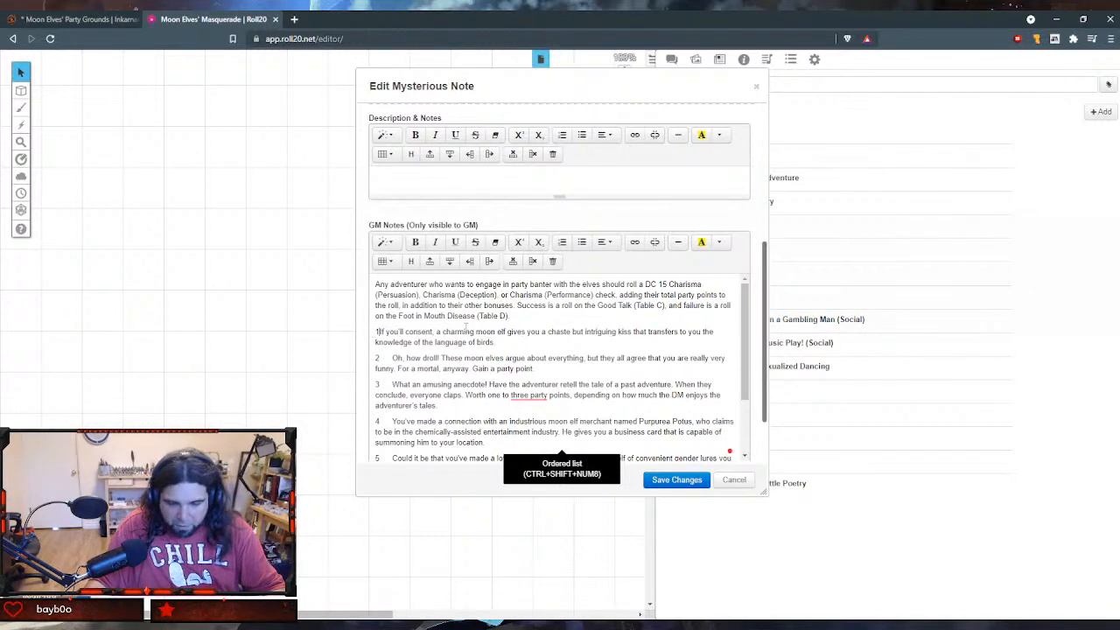
key(ctrl+z)
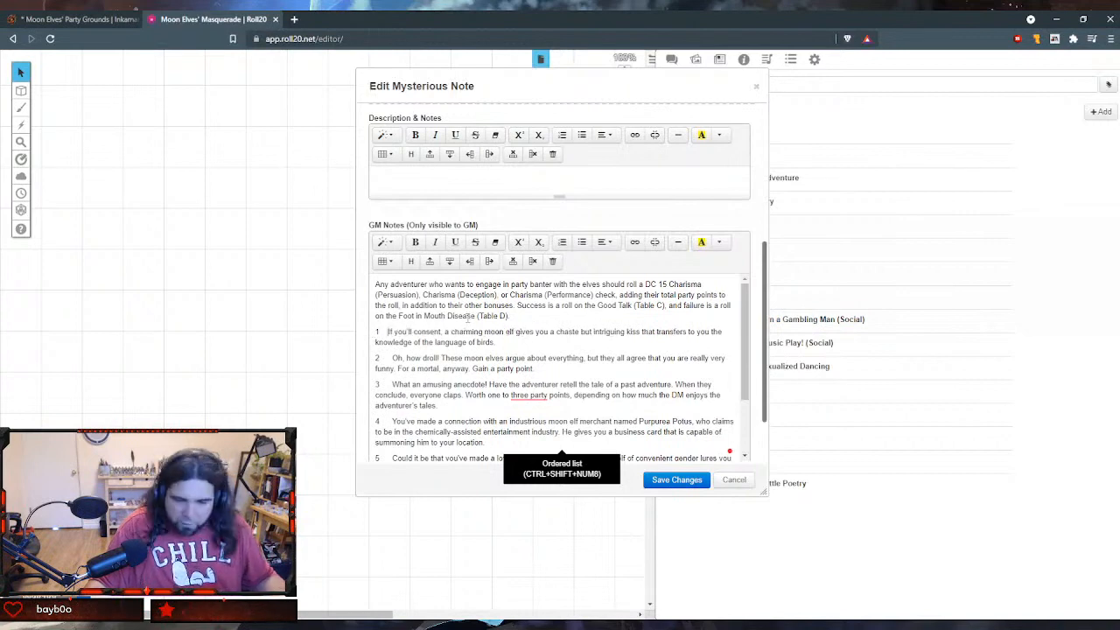
- Insert a two-column table between the party banter paragraph and the numbered results in the GM notes
click(532, 320)
key(Return)
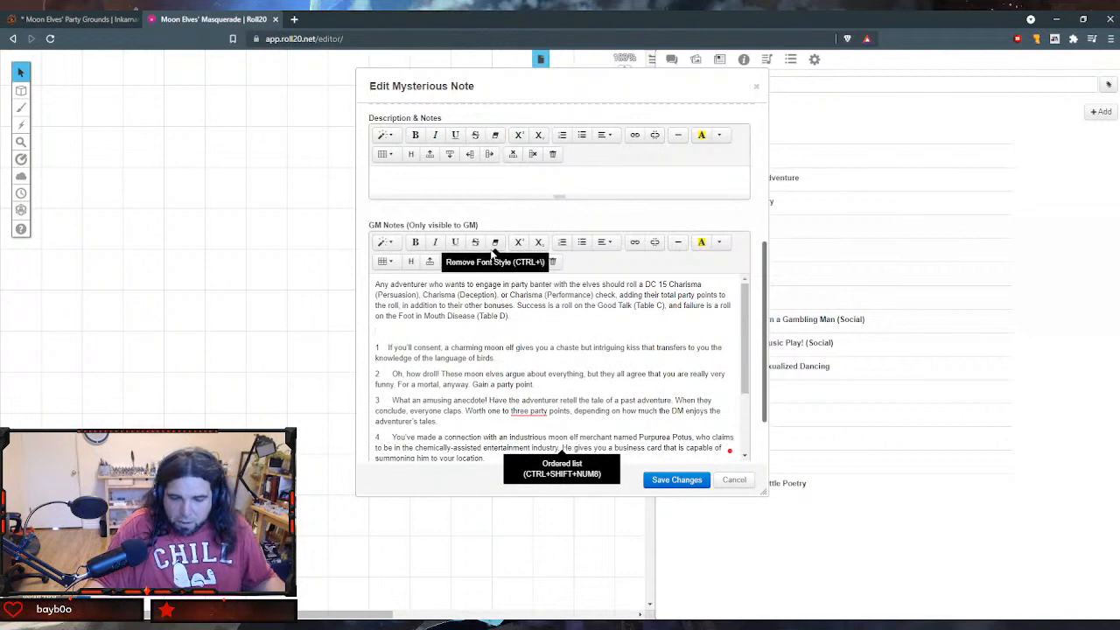
click(385, 266)
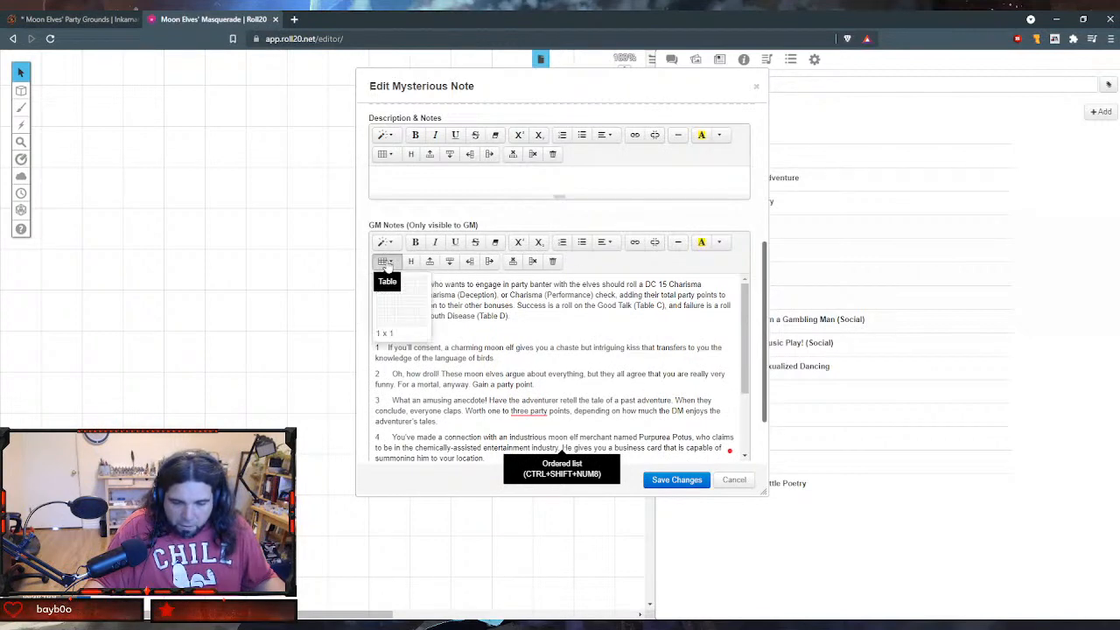
click(394, 337)
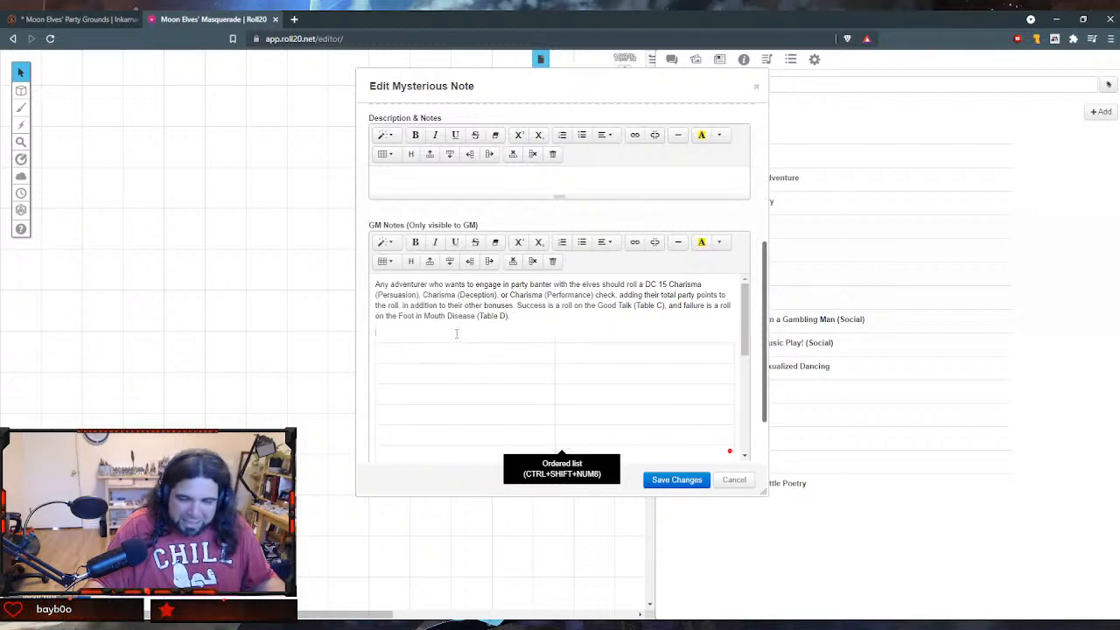
- Enter d6 and Result as the column headings in the table's first row
scroll(450, 337, up, 2)
scroll(451, 337, down, 3)
click(434, 272)
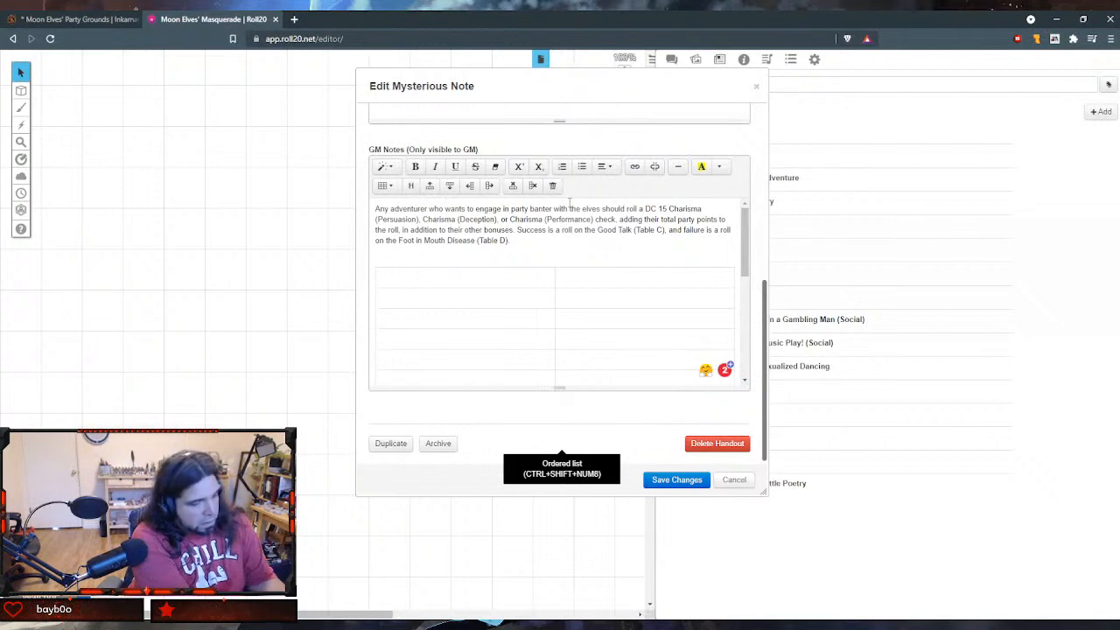
text(ds)
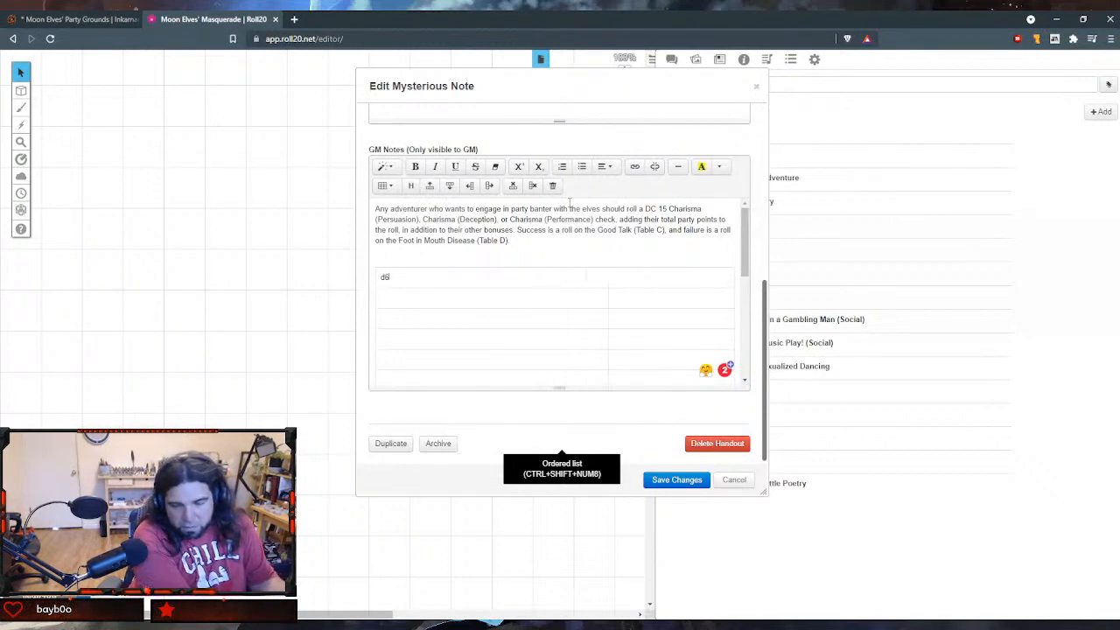
key(BackSpace)
text(6)
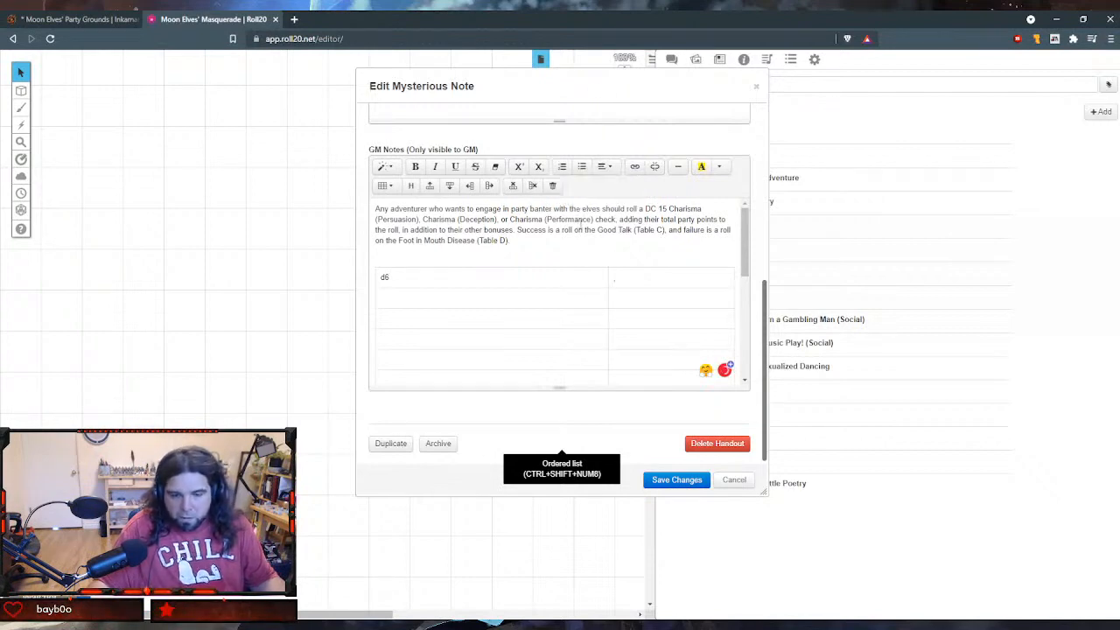
text(Resultr)
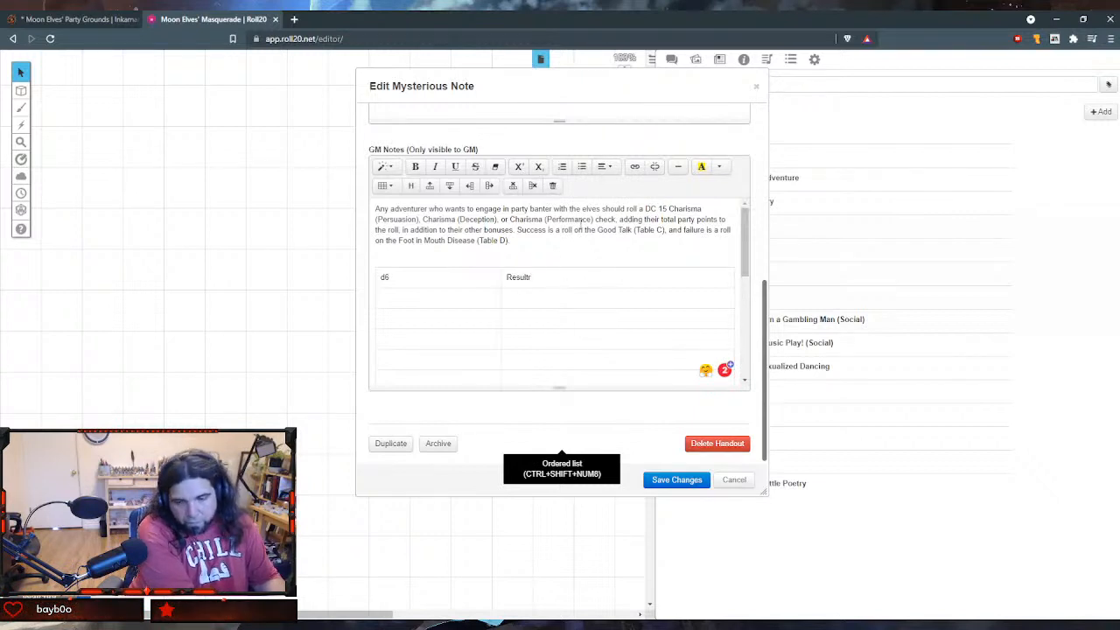
key(BackSpace)
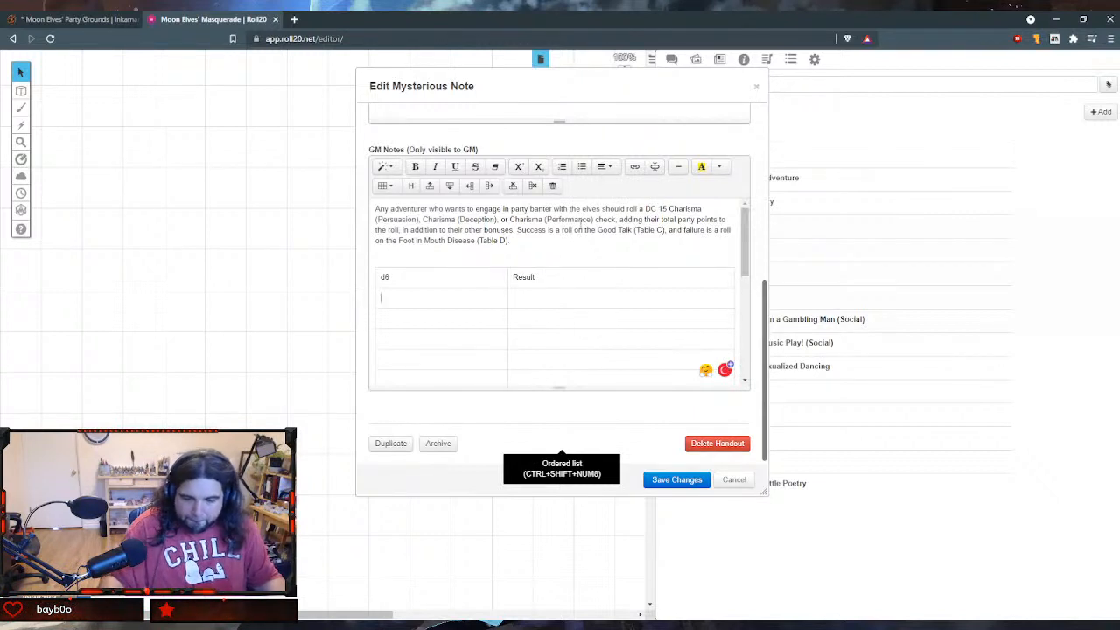
- Number the rows under the d6 heading from 1 to 6 in the first column of the table
text(1)
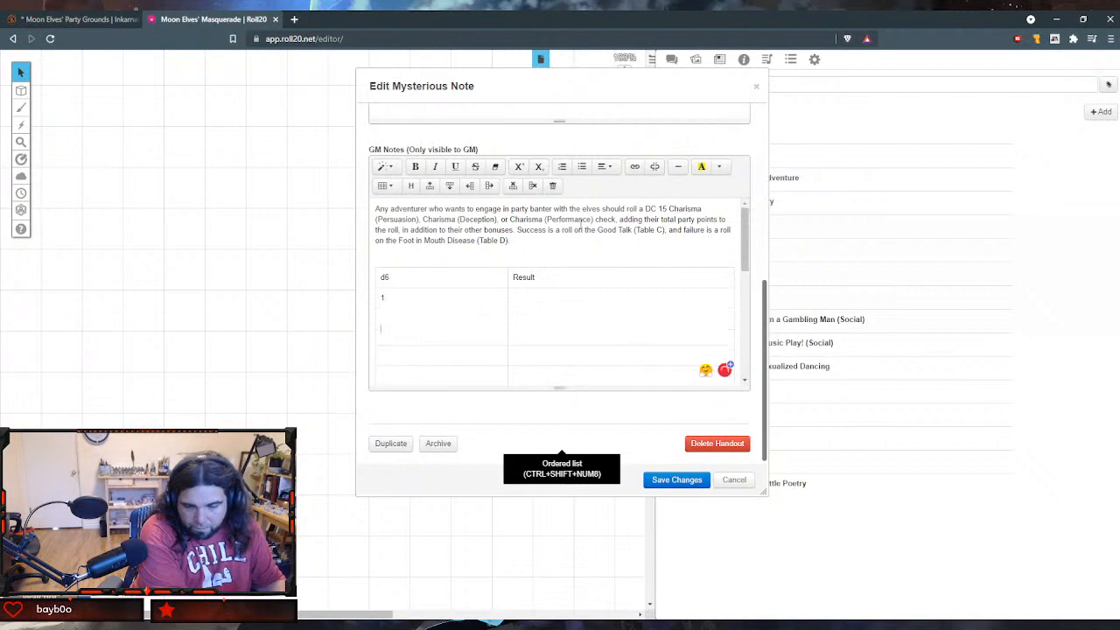
key(Tab)
text(2)
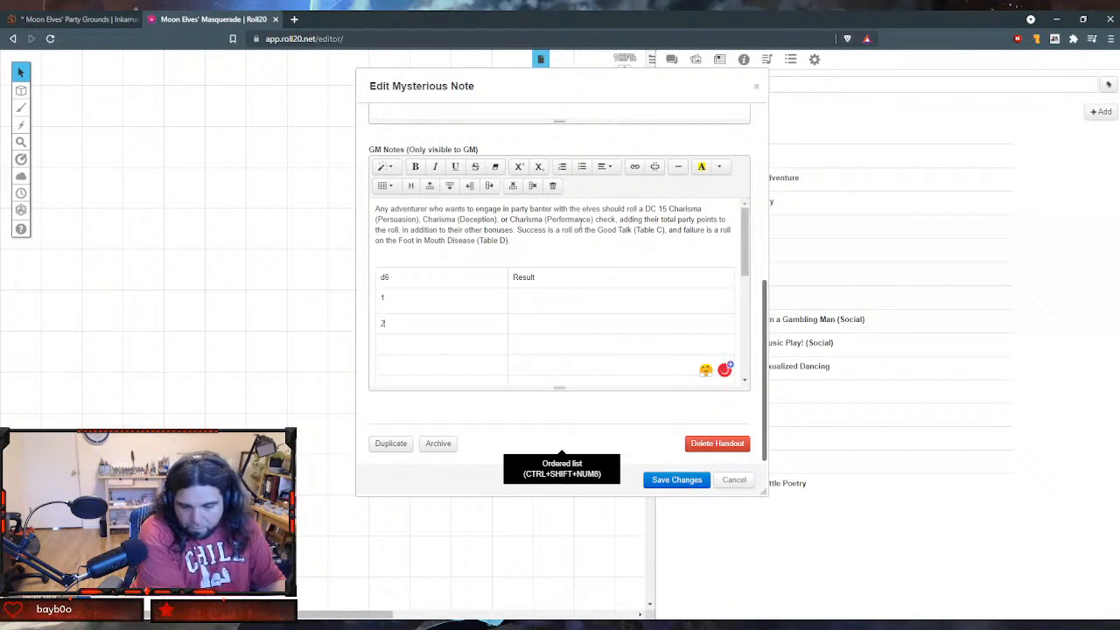
key(Tab)
key(Tab)
text(3)
key(Tab)
text(4)
key(Tab)
key(Tab)
text(5)
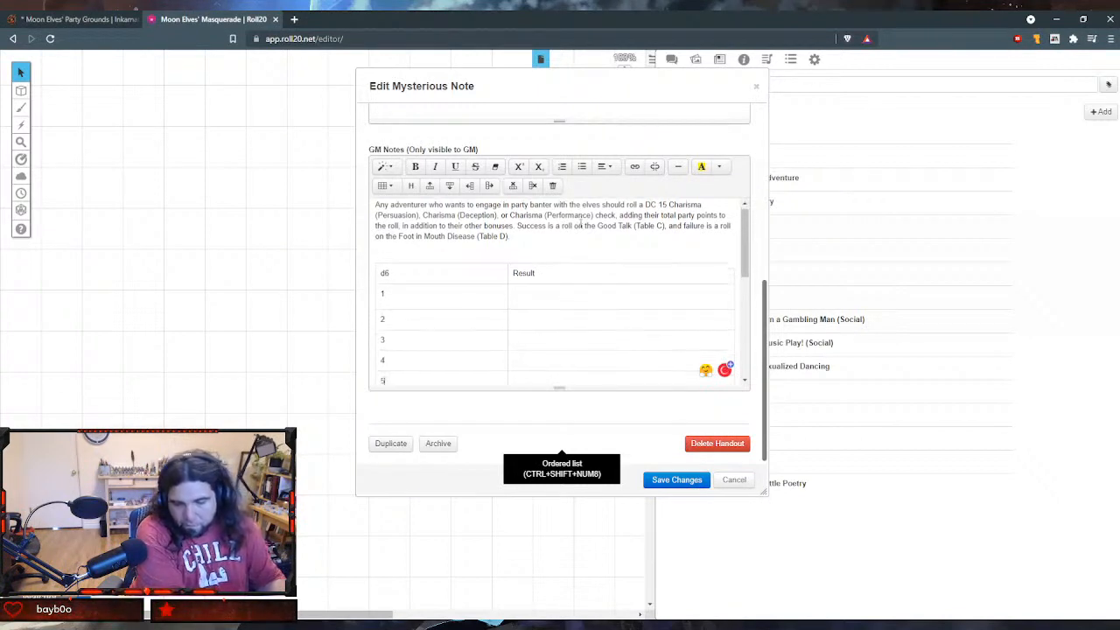
key(Tab)
key(Tab)
text(6)
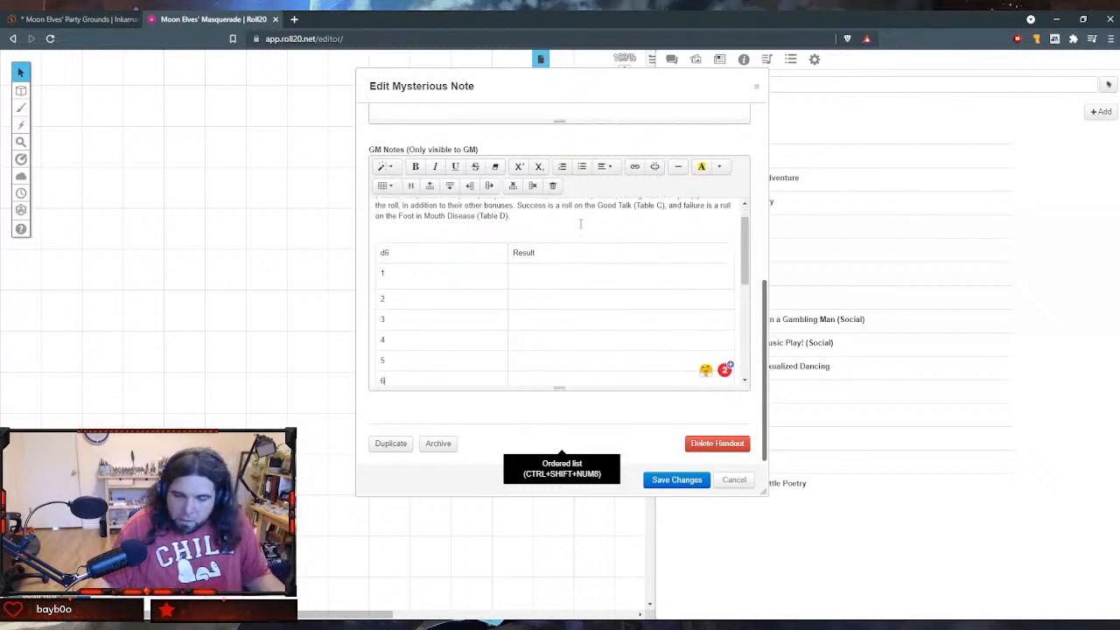
- Move the result about the charming moon elf's kiss from below the table into the Result cell of row 1
scroll(612, 268, down, 3)
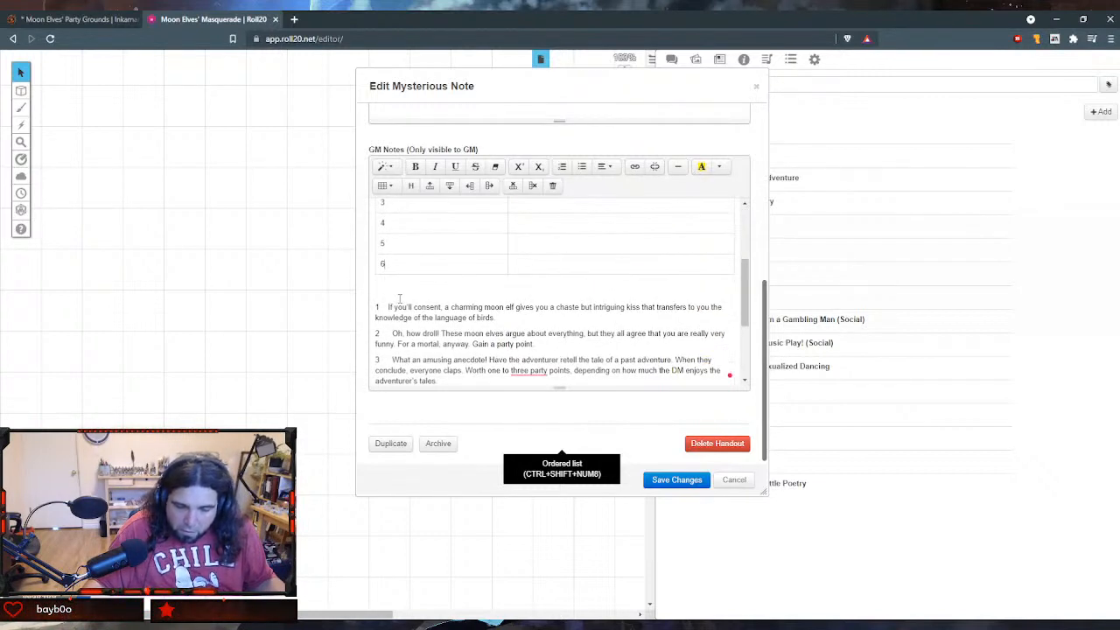
click(386, 307)
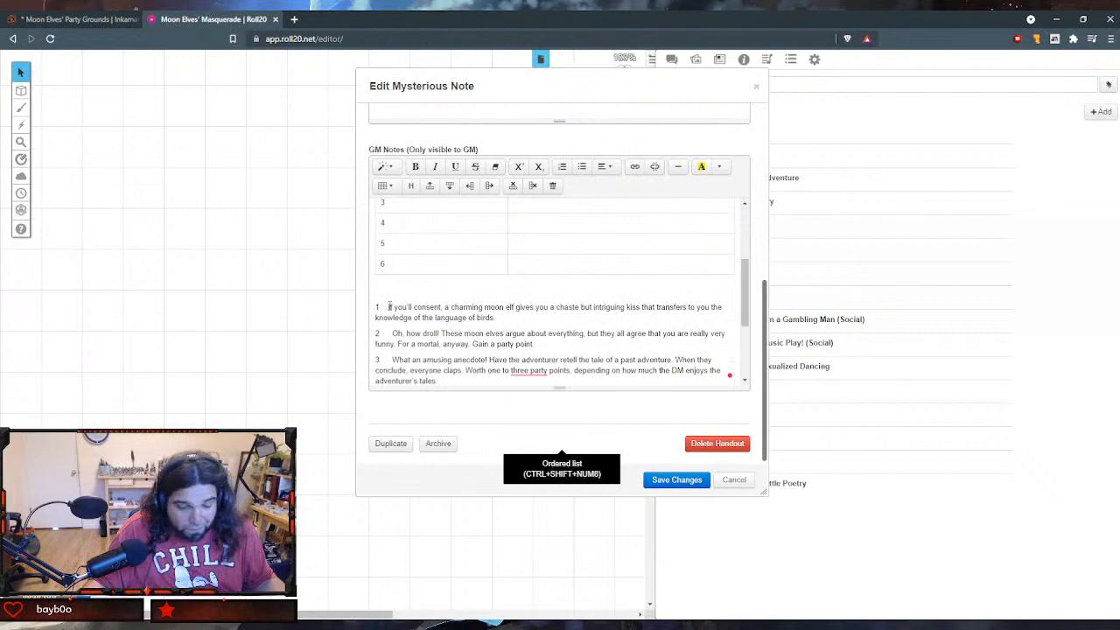
drag(386, 306, 500, 318)
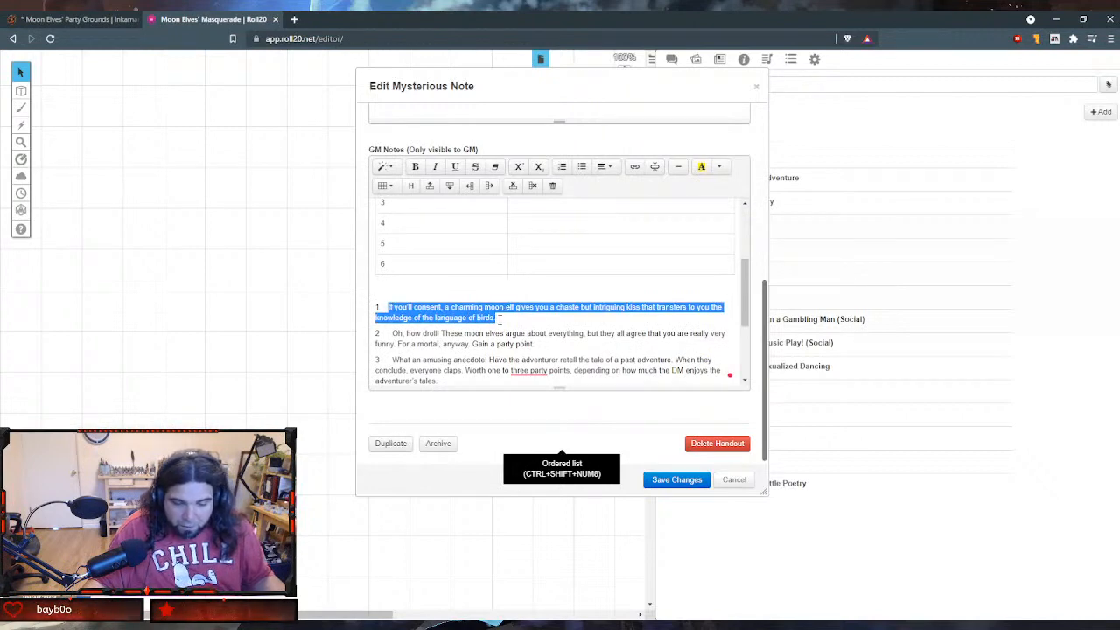
key(ctrl+x)
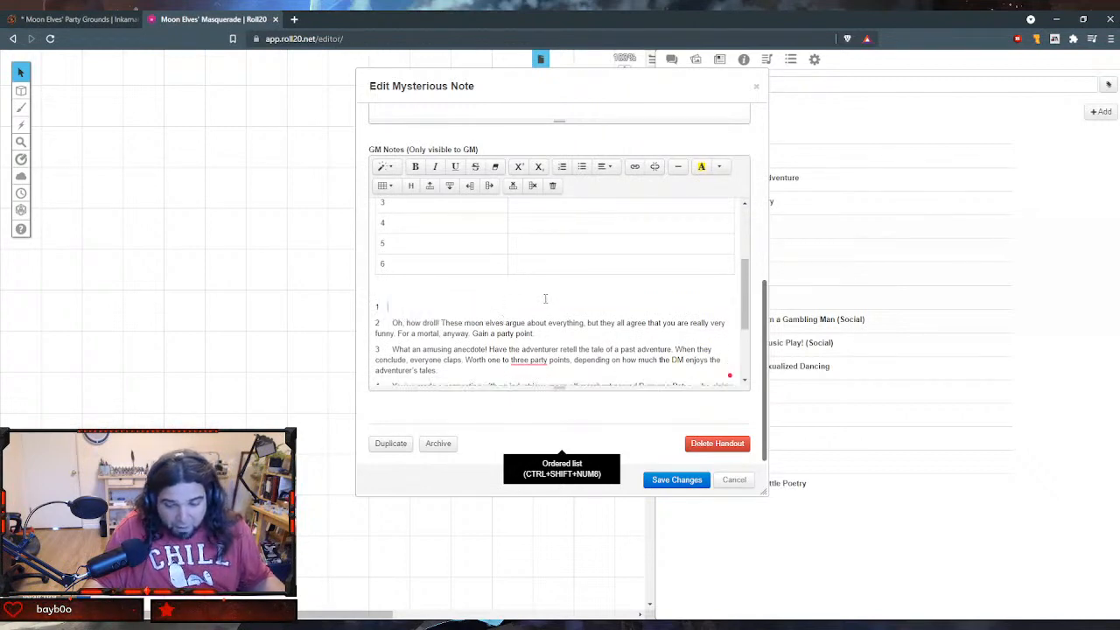
scroll(551, 297, up, 3)
key(ctrl+v)
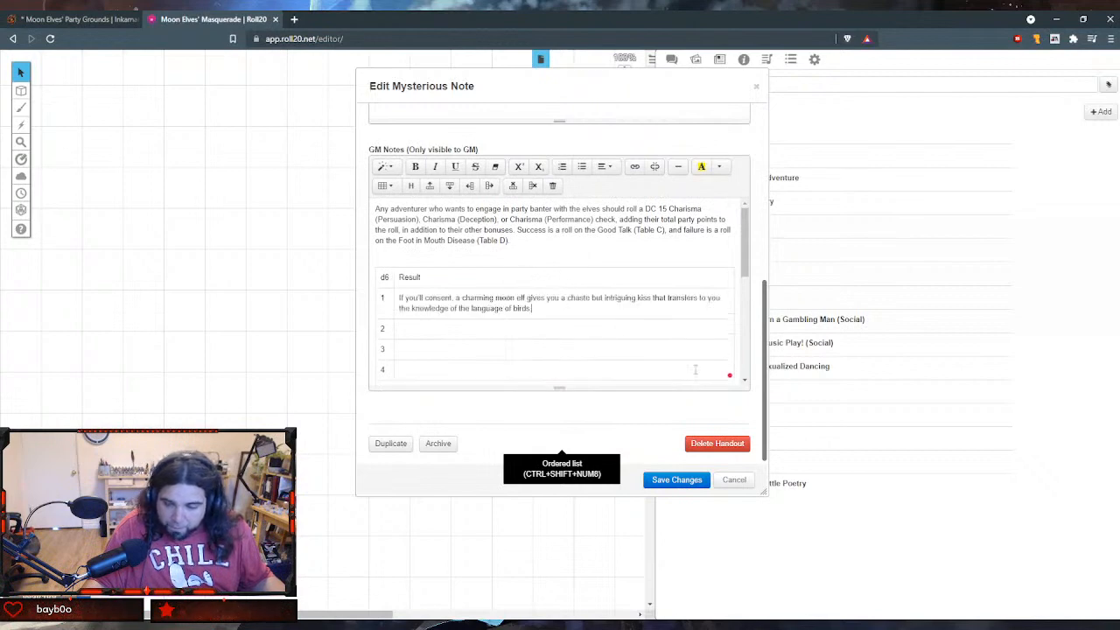
- Delete the leftover number 1 and its empty line between the table and the remaining results
scroll(664, 348, down, 3)
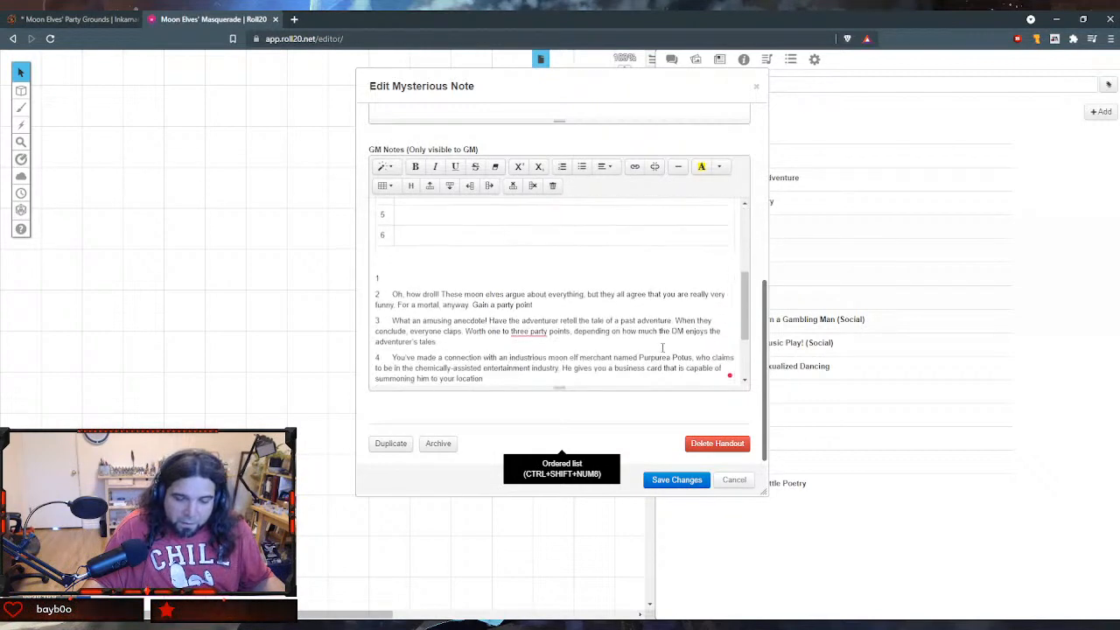
click(392, 281)
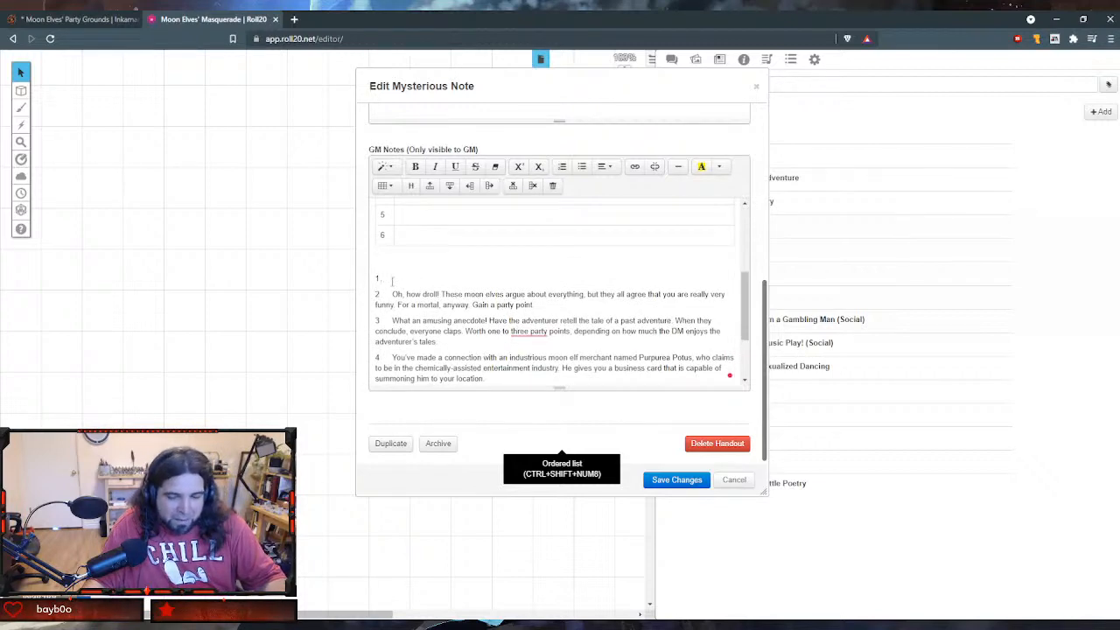
key(BackSpace)
scroll(392, 279, up, 1)
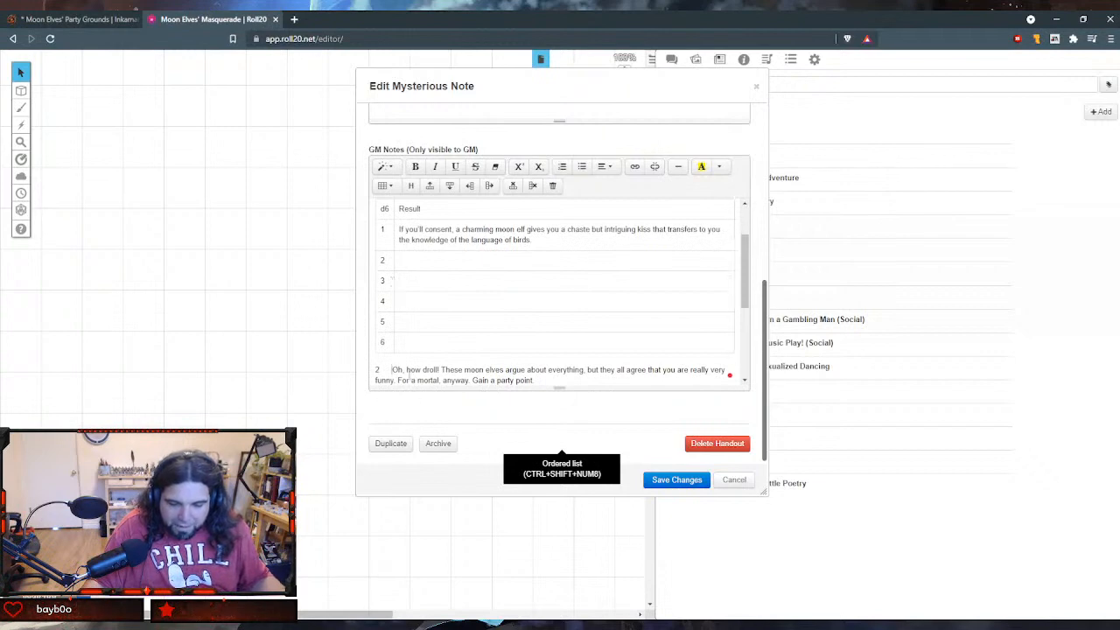
- Strip the number from the "Oh, how droll!" result and move its text into the Result cell of row 2
key(BackSpace)
key(BackSpace)
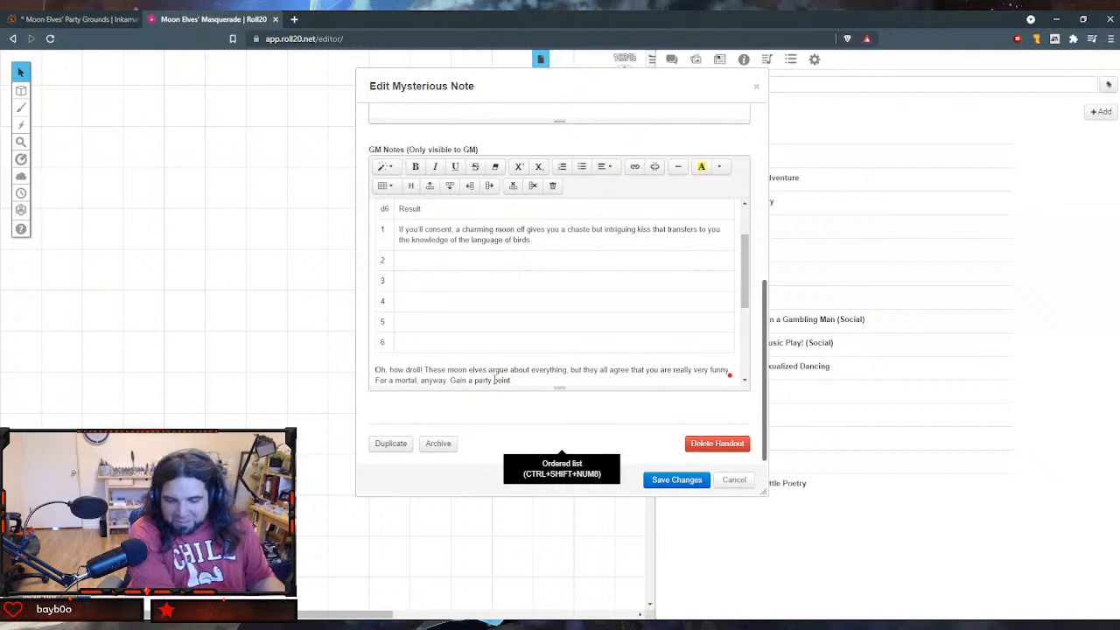
key(shift+End)
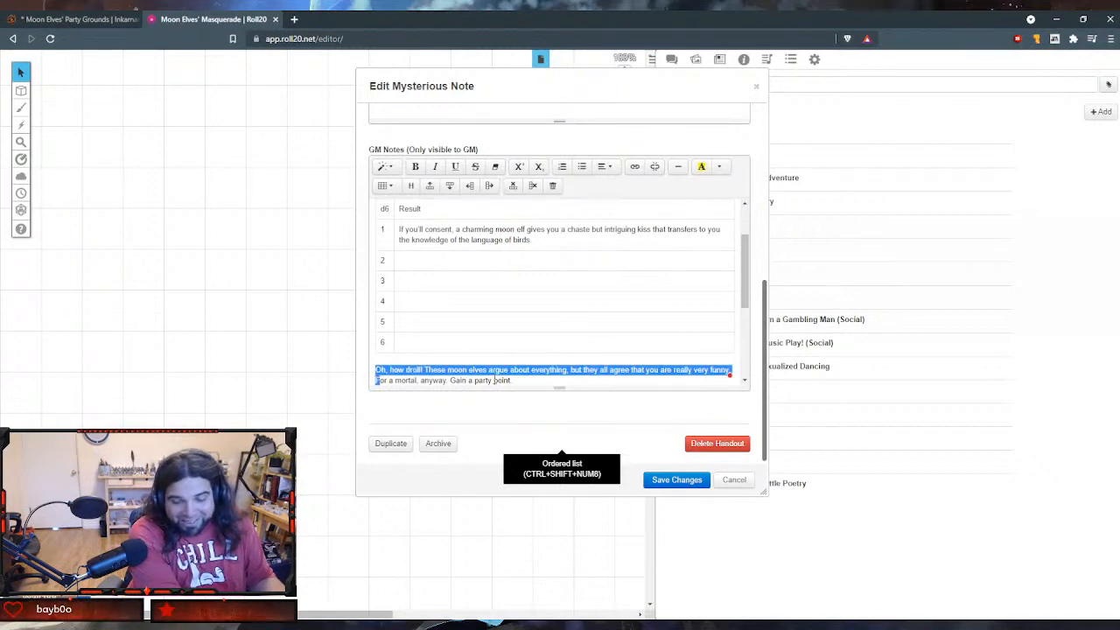
key(shift+Down)
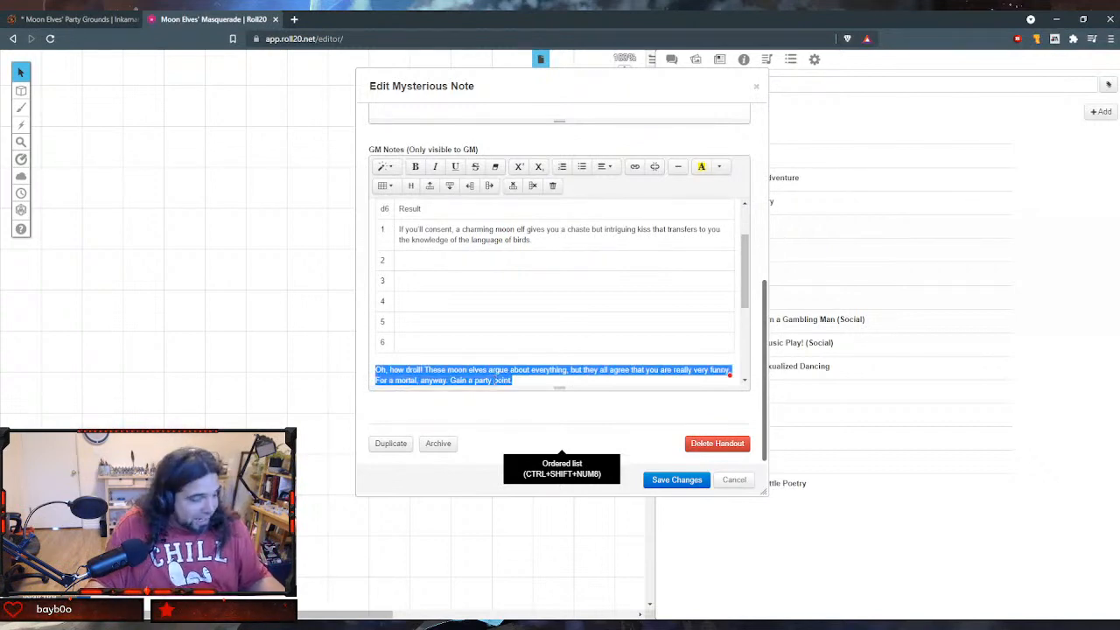
key(ctrl+x)
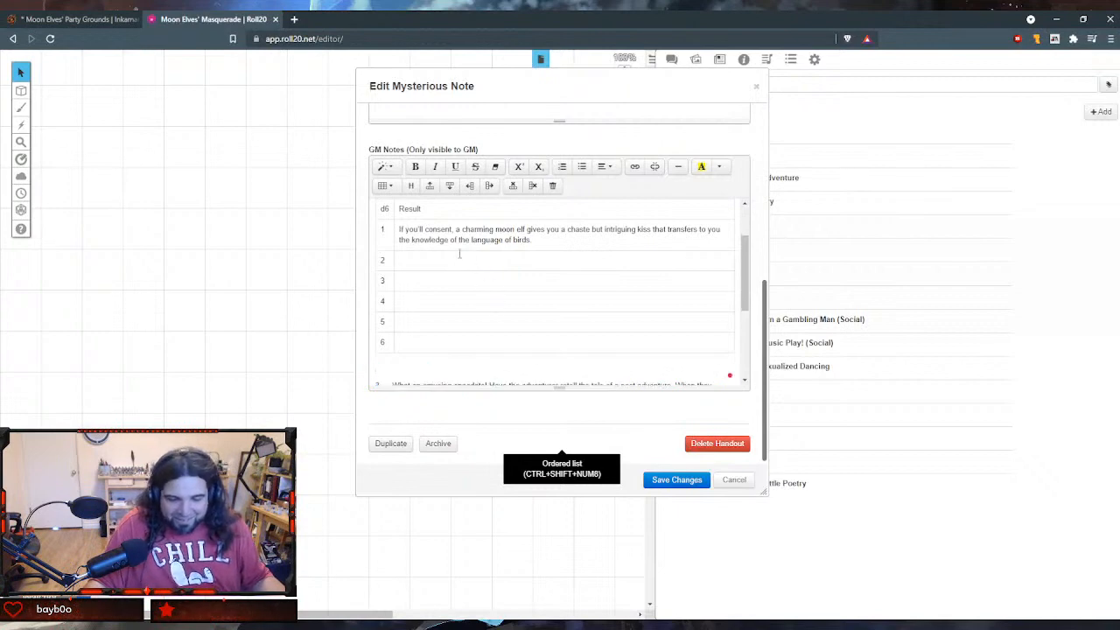
key(ctrl+v)
- Strip the number from the "What an amusing anecdote!" result and move its text into the Result cell of row 3
scroll(450, 315, down, 3)
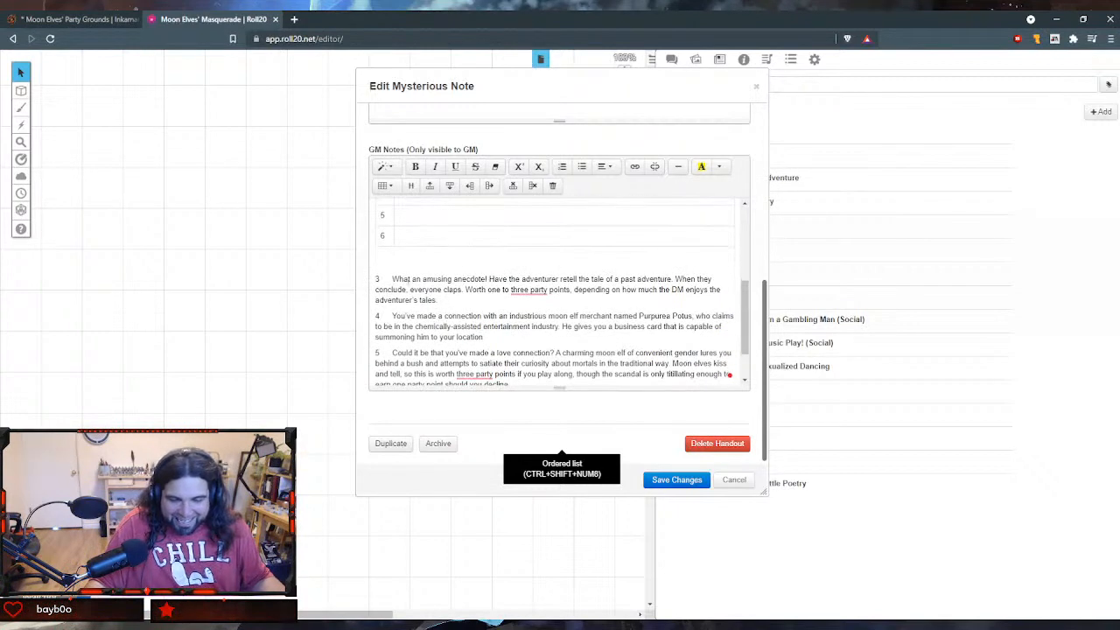
click(393, 276)
key(BackSpace)
key(BackSpace)
key(BackSpace)
key(BackSpace)
key(BackSpace)
key(BackSpace)
key(BackSpace)
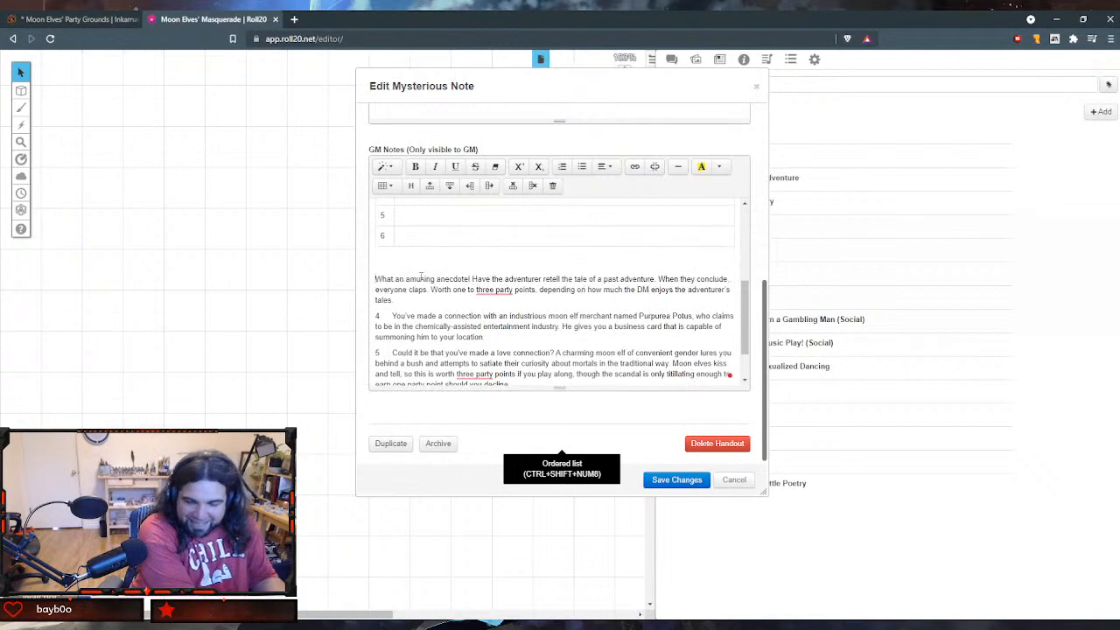
key(shift+Down)
key(shift+Down)
key(shift+End)
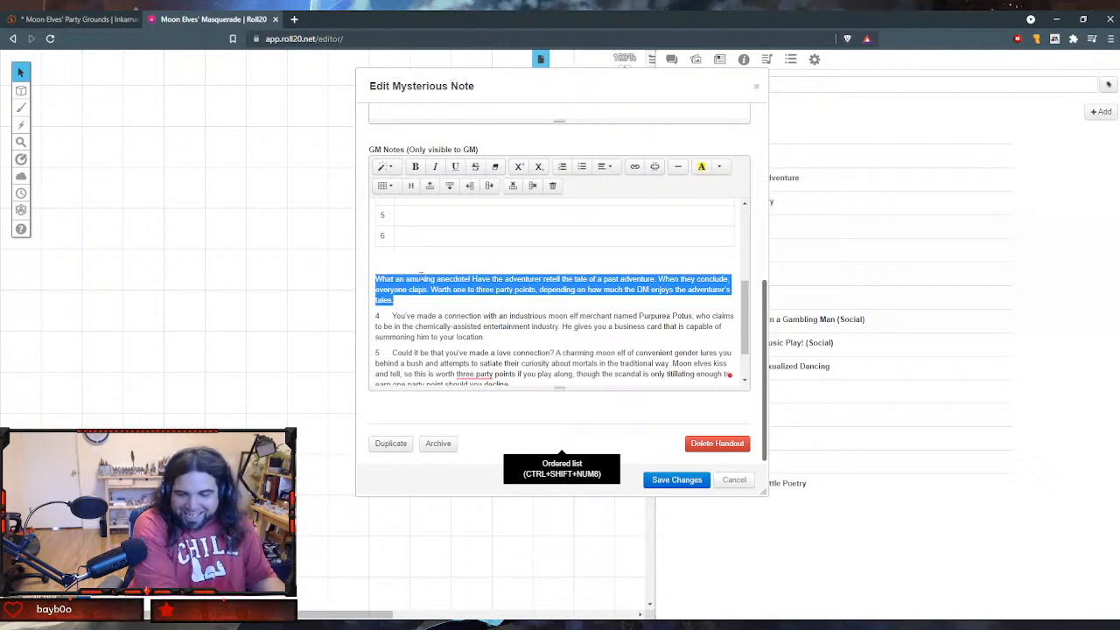
key(ctrl+x)
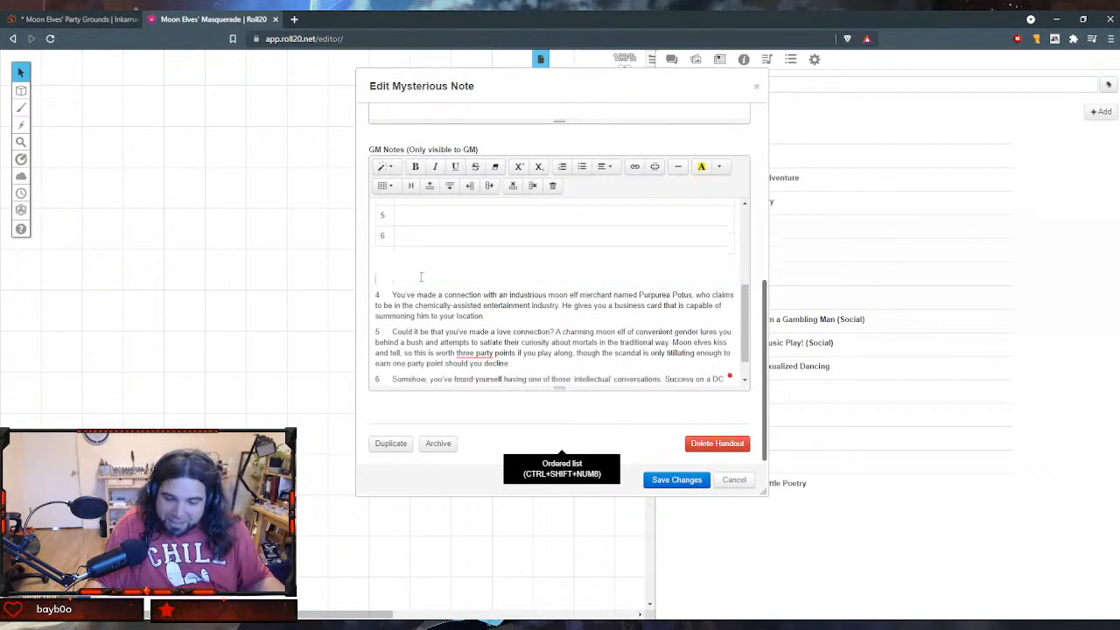
scroll(429, 306, up, 3)
key(ctrl+v)
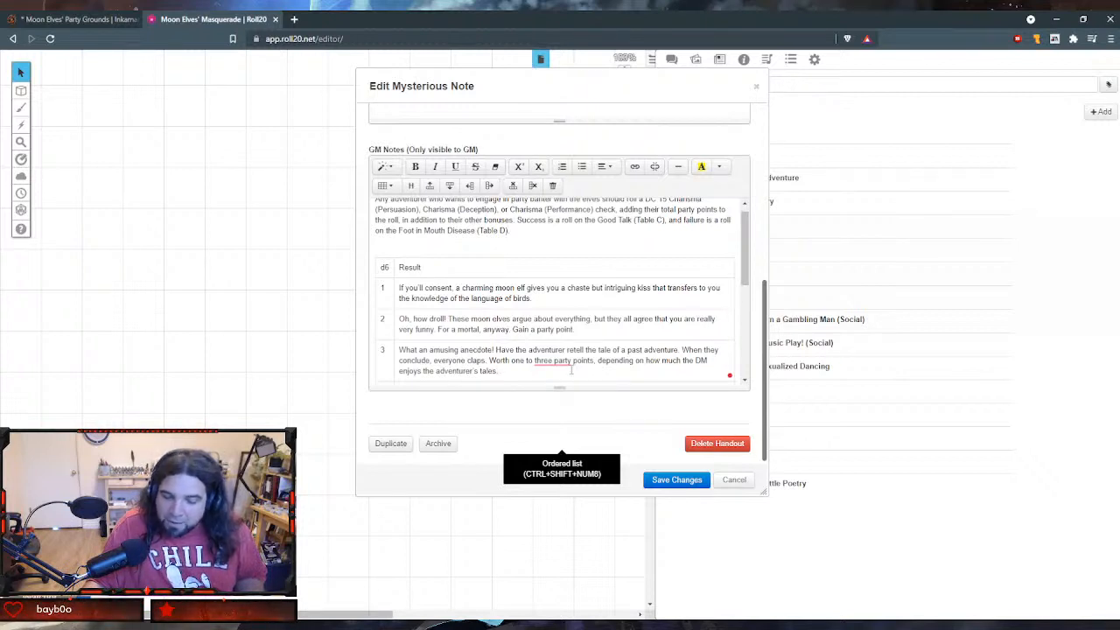
- Delete the empty lines between the table and the remaining numbered results
scroll(571, 370, down, 3)
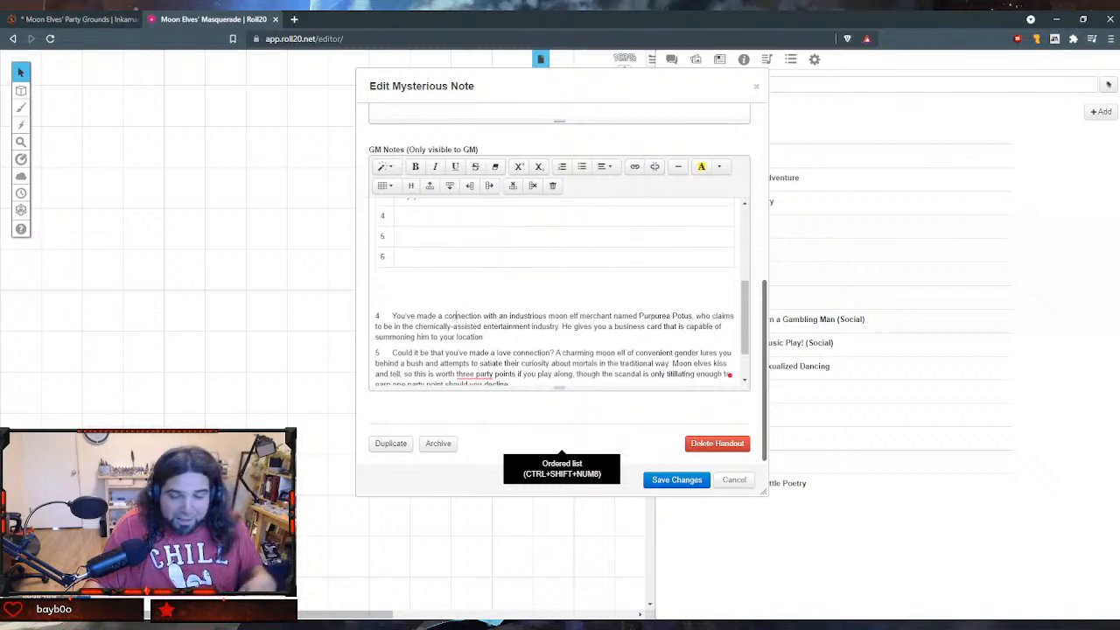
key(BackSpace)
key(BackSpace)
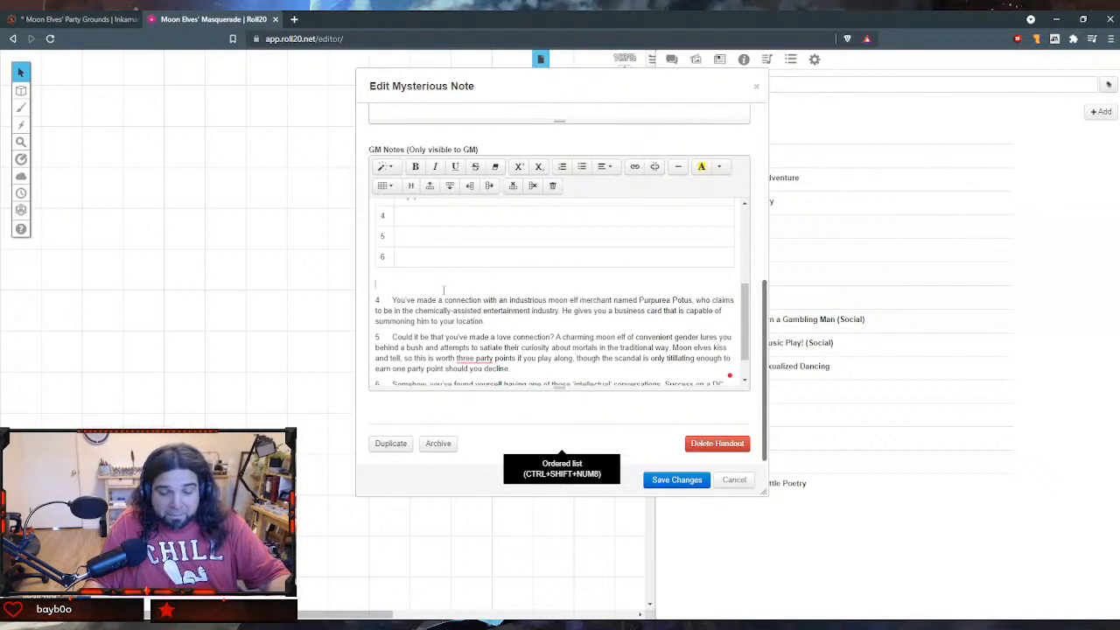
- Move the result about the industrious moon elf merchant from below the table into the Result cell of row 4
scroll(421, 347, down, 2)
click(391, 274)
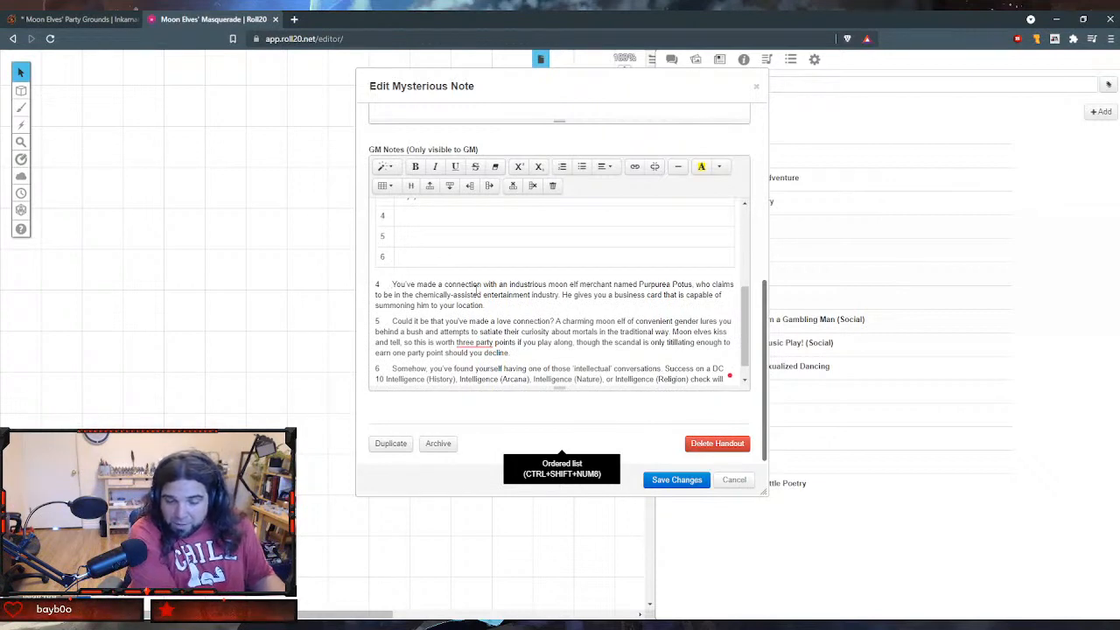
key(shift+Down)
key(shift+Down)
key(shift+End)
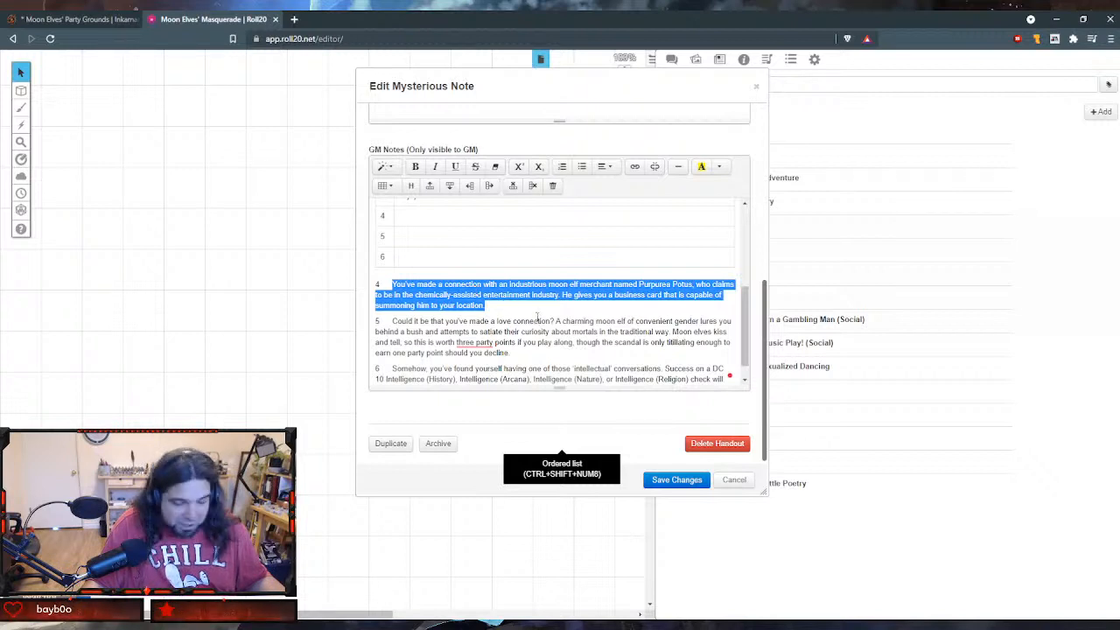
key(ctrl+x)
scroll(525, 324, up, 5)
click(467, 336)
key(ctrl+v)
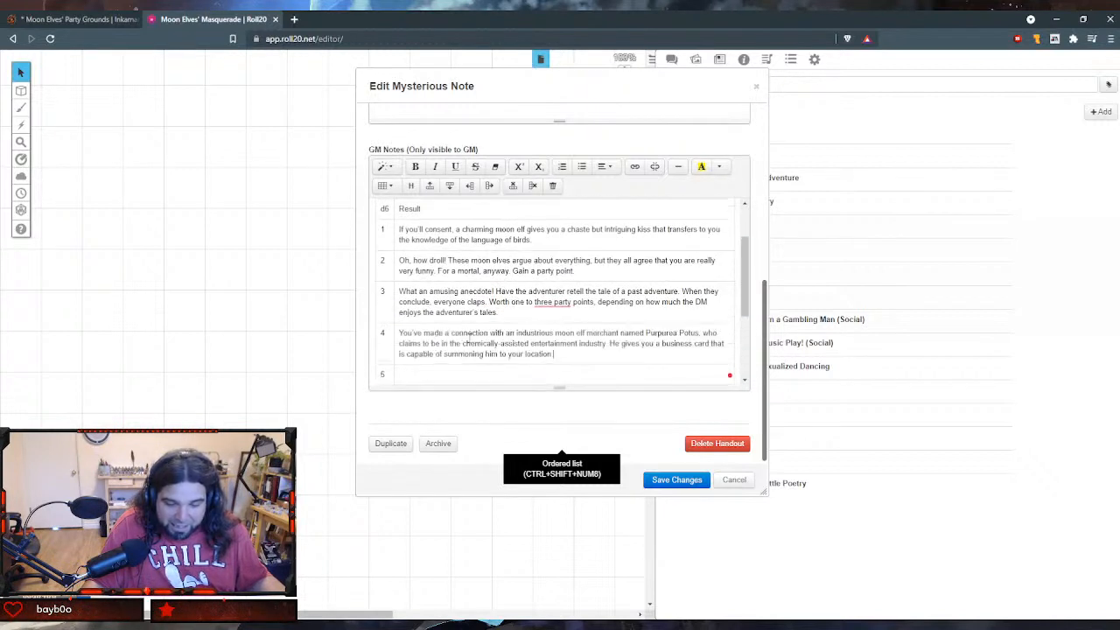
- Remove the leftover line of result 4 and move the love connection result into the Result cell of row 5
scroll(467, 337, down, 3)
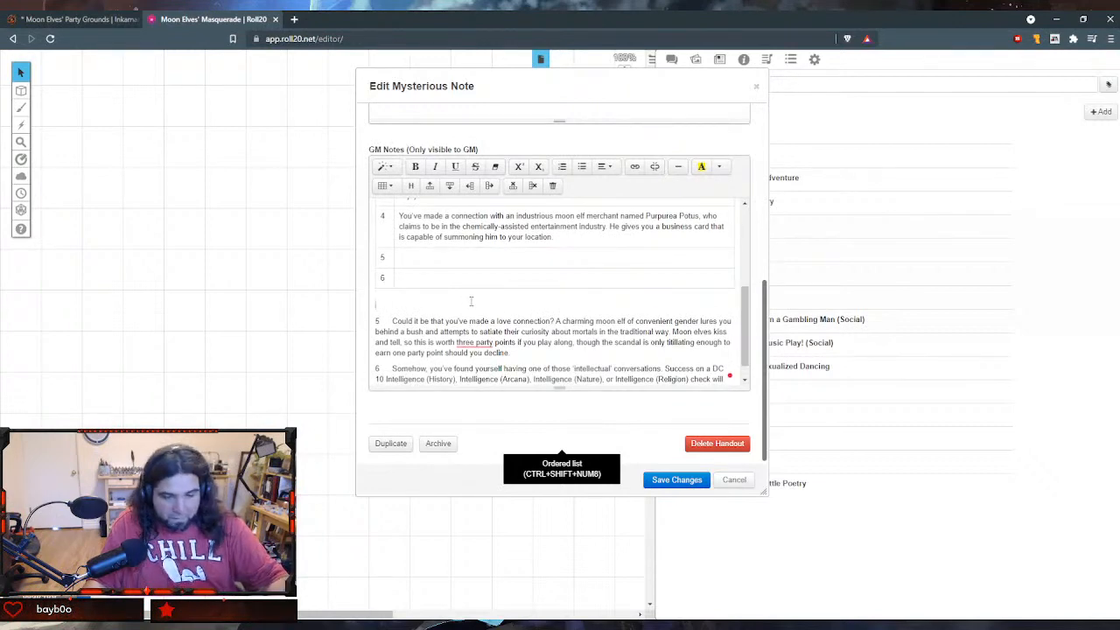
key(BackSpace)
scroll(472, 301, down, 2)
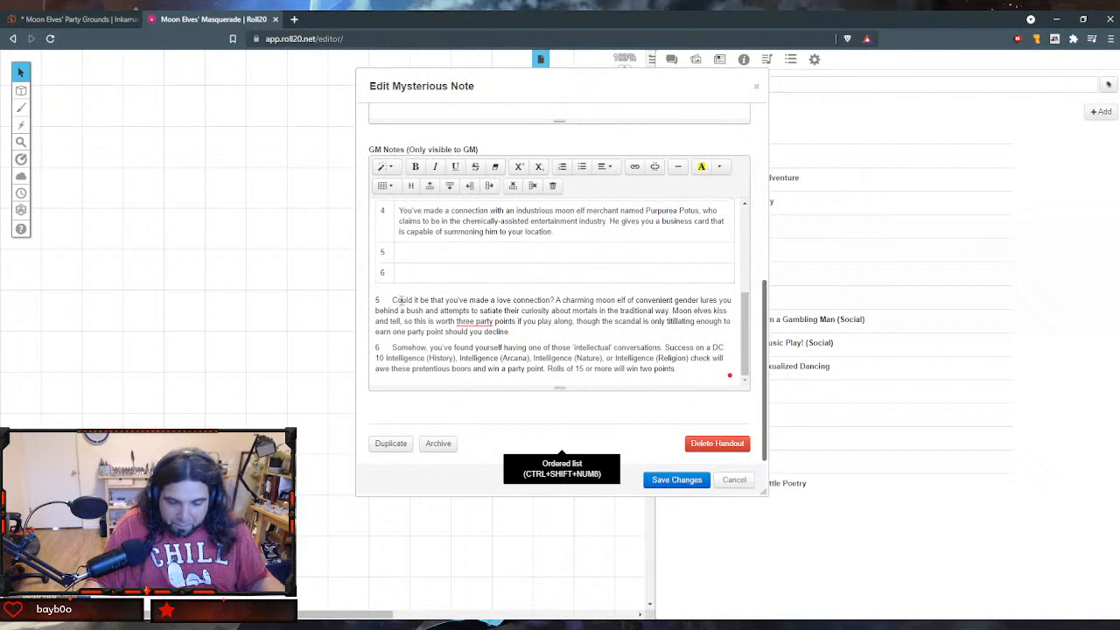
drag(392, 300, 510, 333)
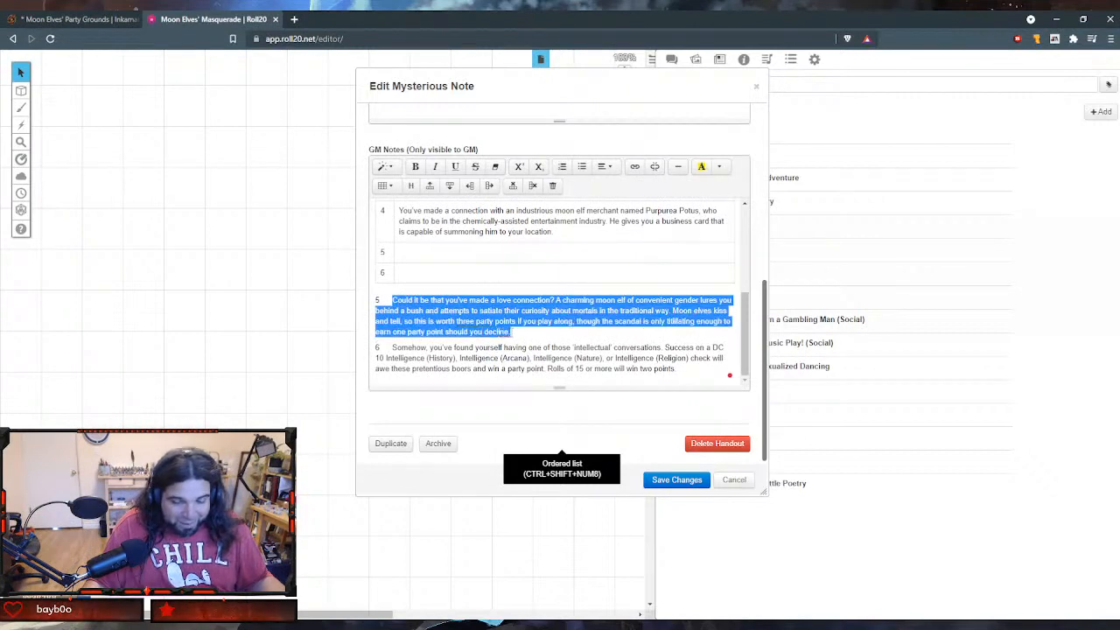
key(BackSpace)
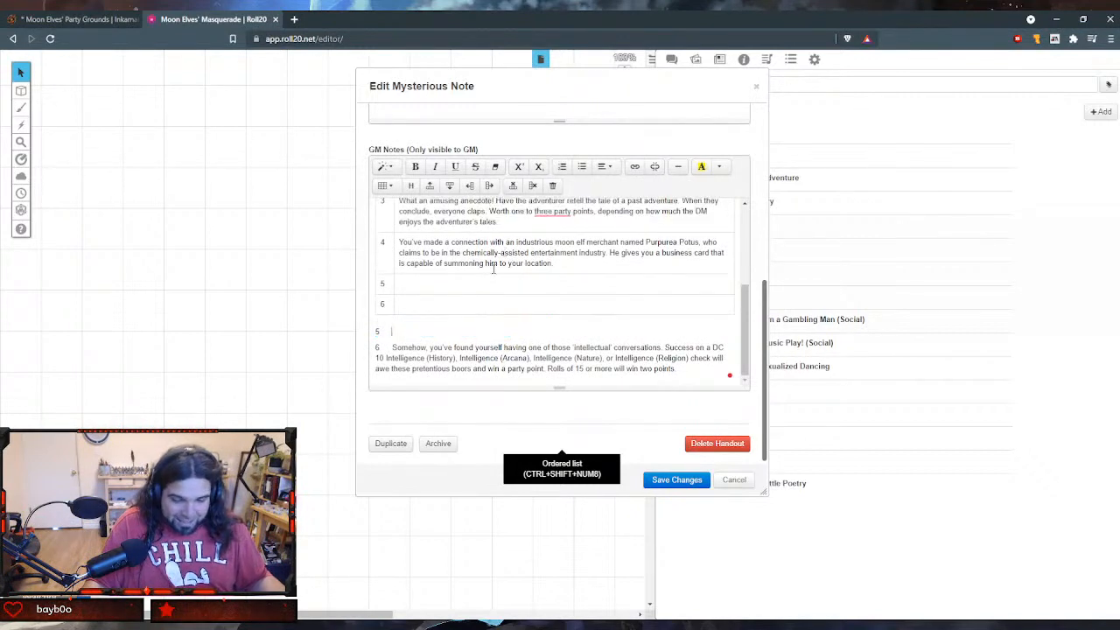
key(ctrl+v)
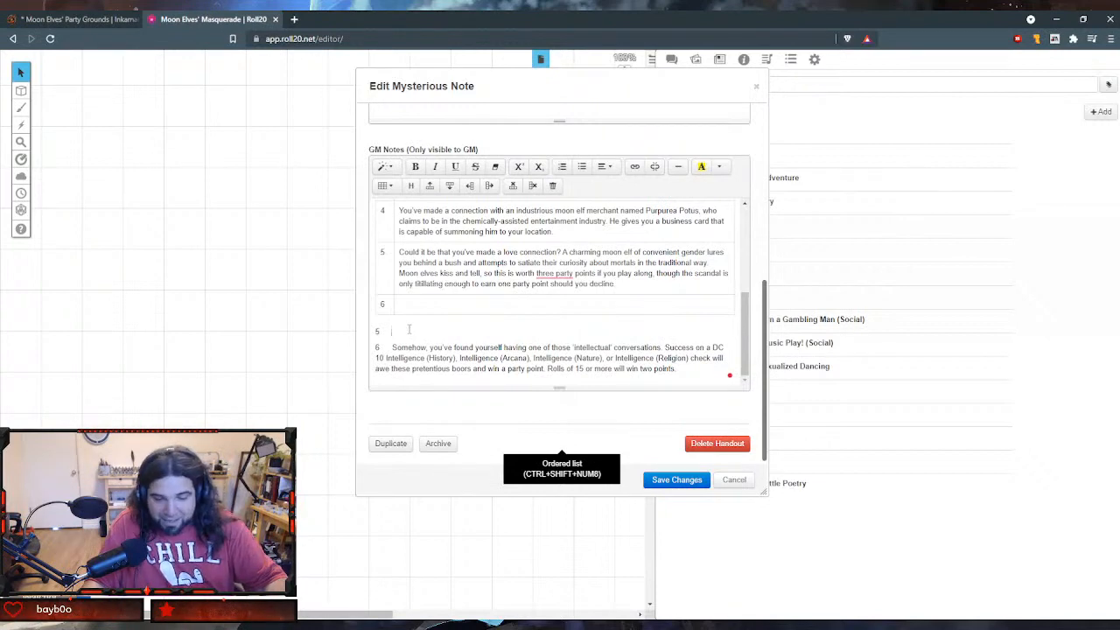
- Delete the leftover number 5 line and move the 'intellectual' conversations result into the Result cell of row 6
key(BackSpace)
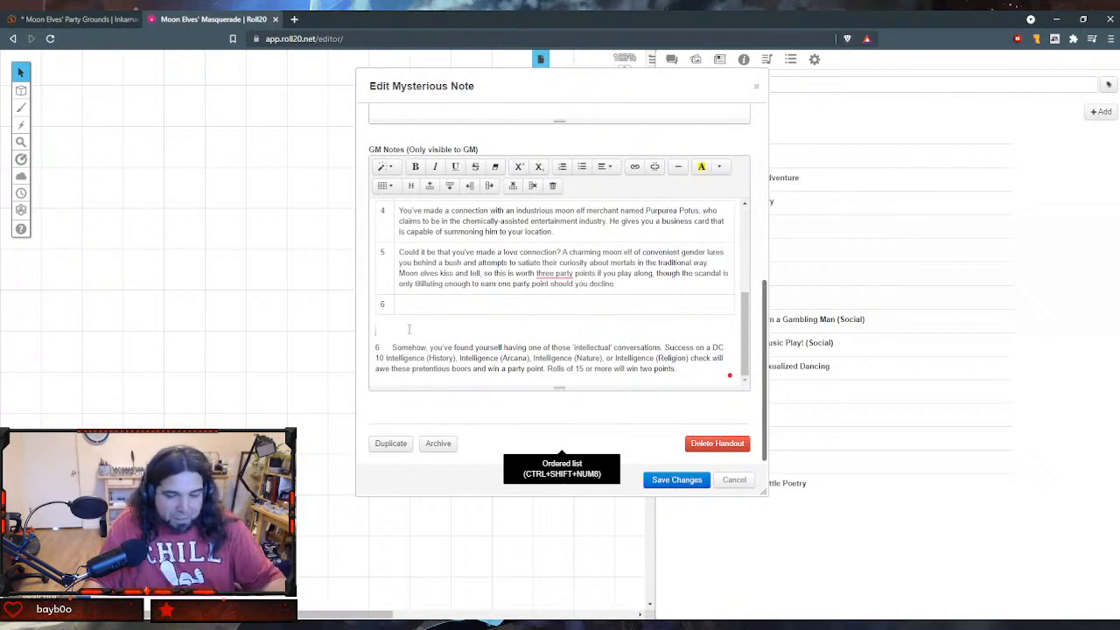
key(BackSpace)
scroll(408, 328, down, 3)
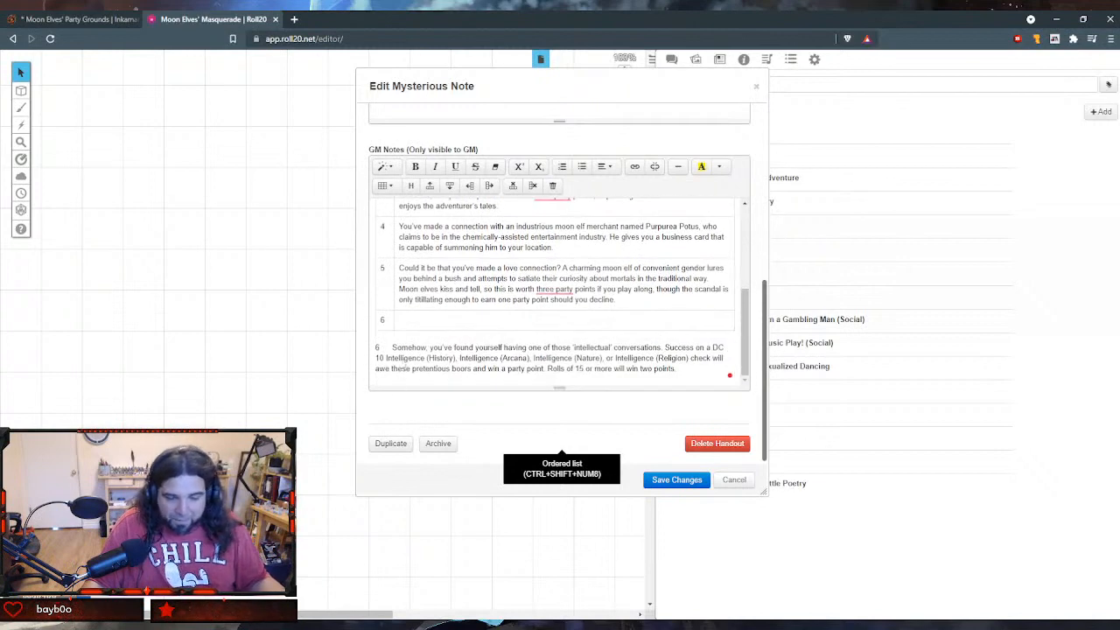
drag(391, 348, 679, 370)
key(ctrl+x)
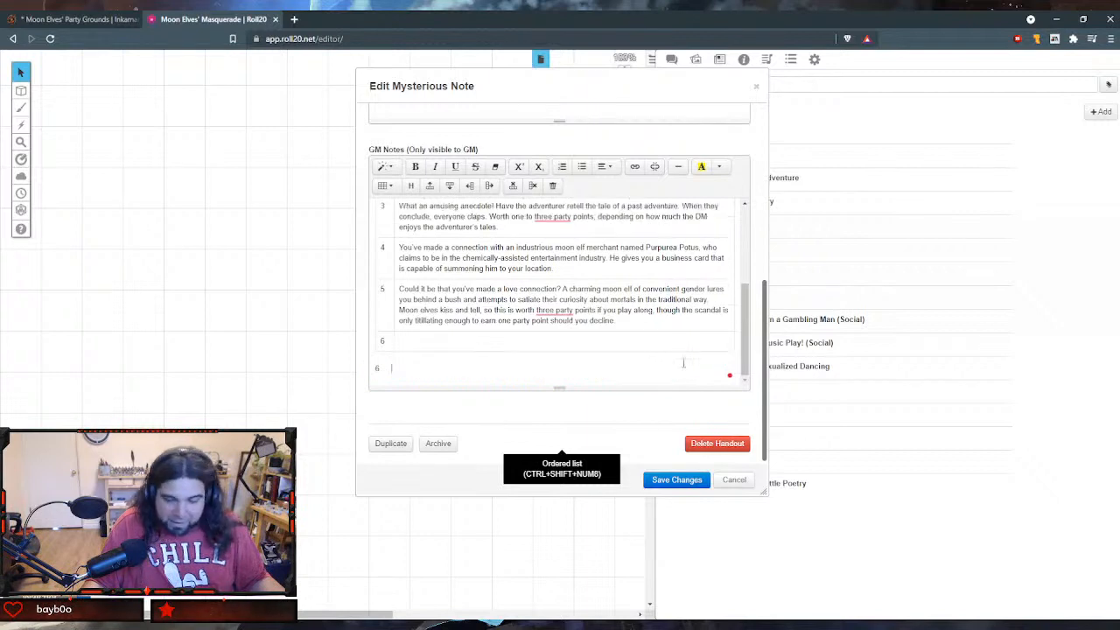
click(523, 336)
key(ctrl+v)
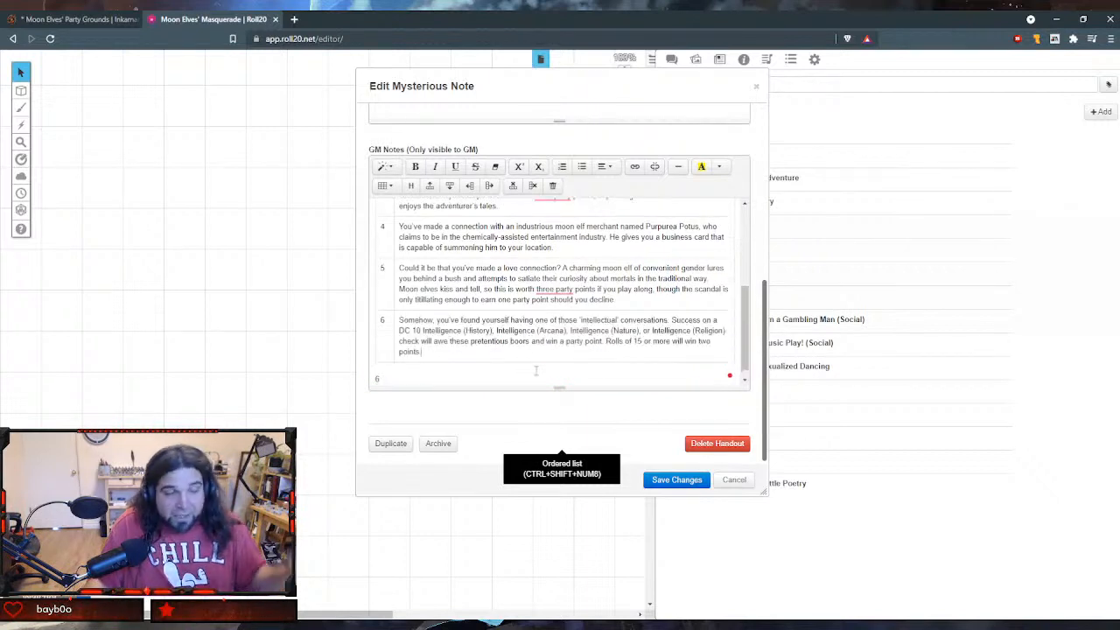
- End the row 6 result with a period and delete the leftover number 6 line below the table
text(.)
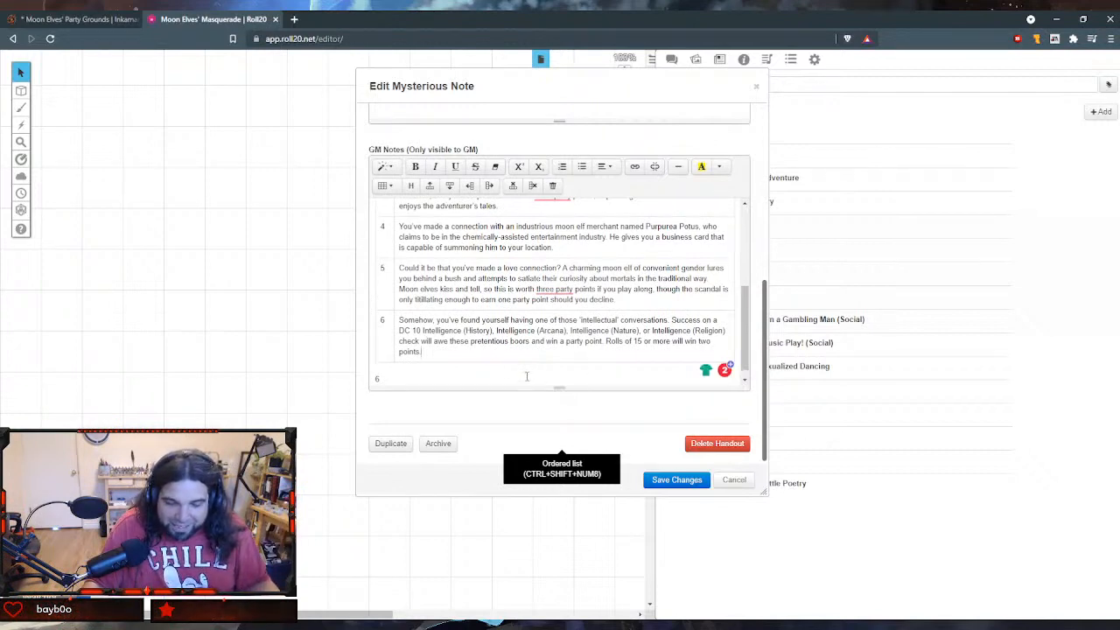
key(BackSpace)
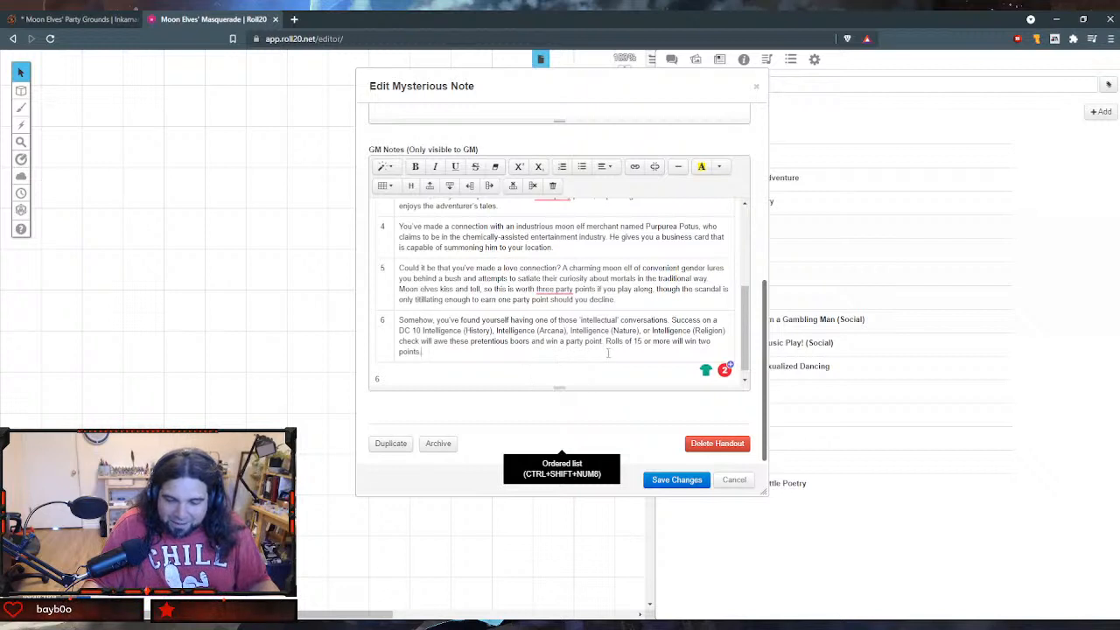
click(600, 320)
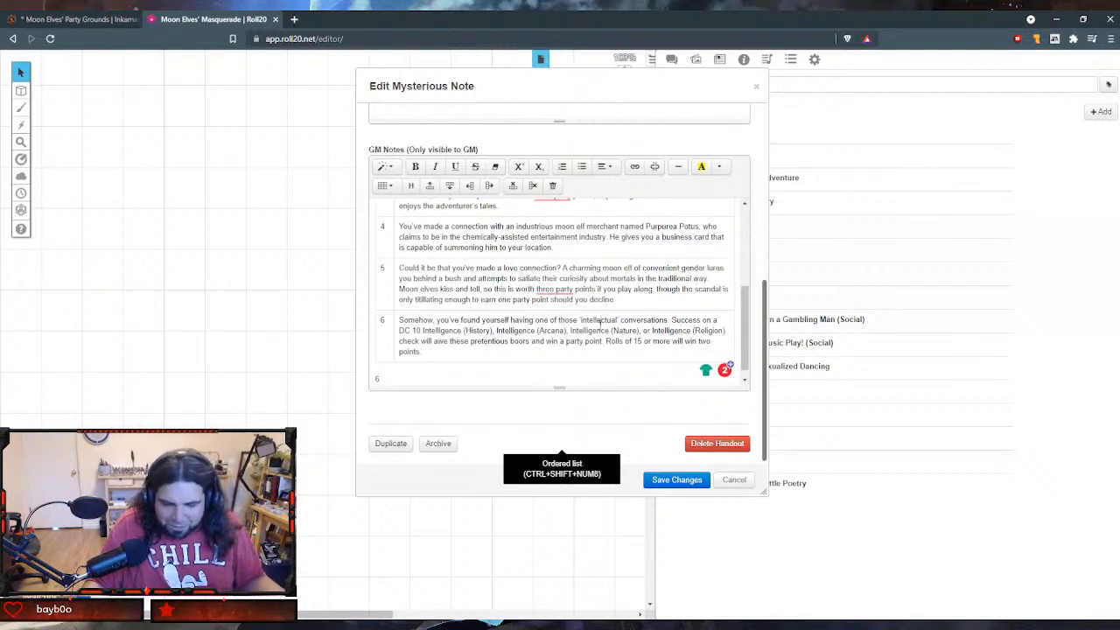
double_click(599, 320)
double_click(591, 331)
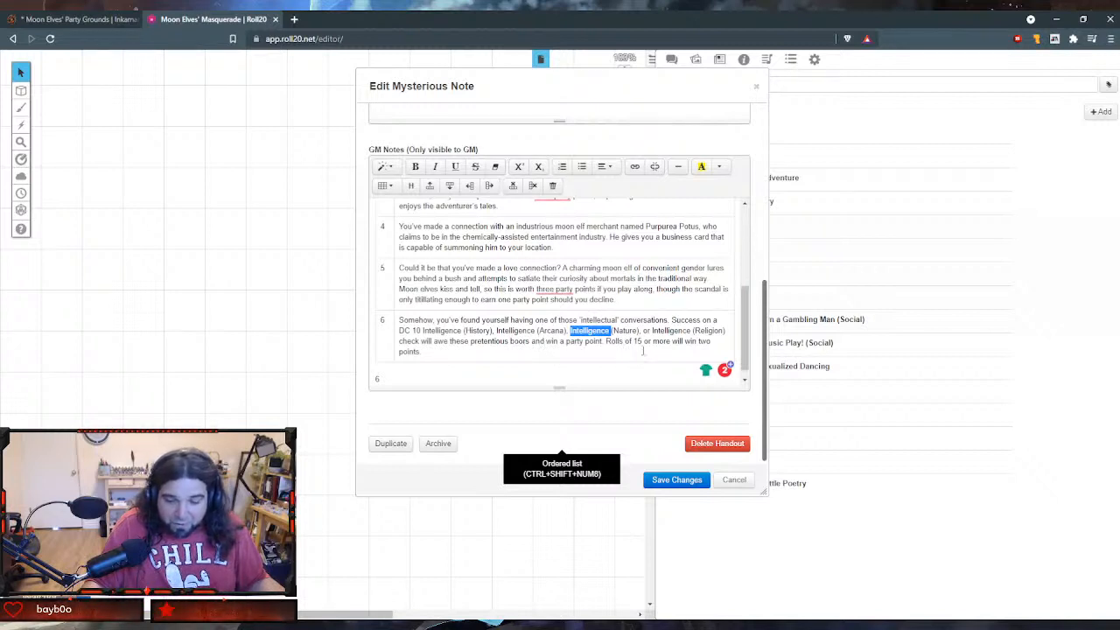
scroll(643, 350, down, 1)
click(502, 368)
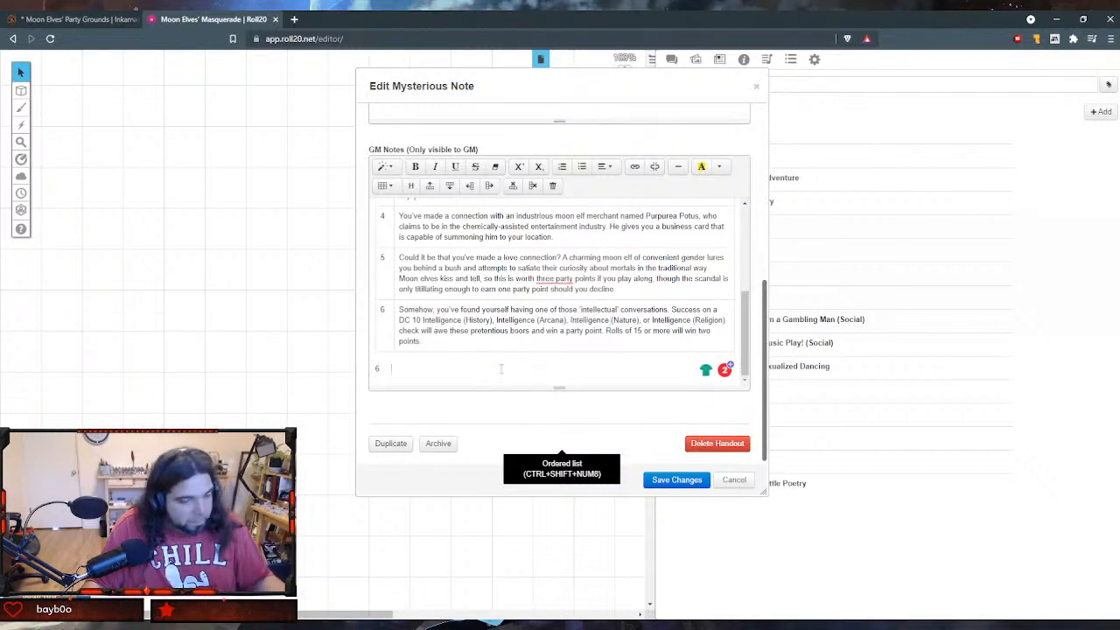
key(BackSpace)
- Add the title "Good Talk (C)" above the d6 result table and format it as a heading
scroll(501, 369, up, 5)
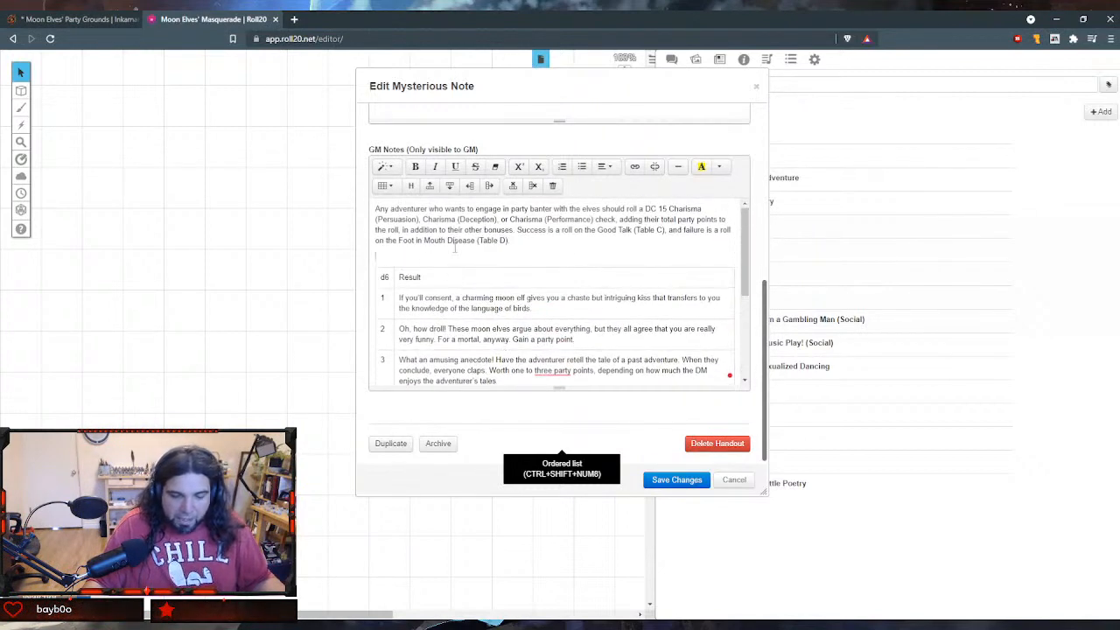
text(Good Ta)
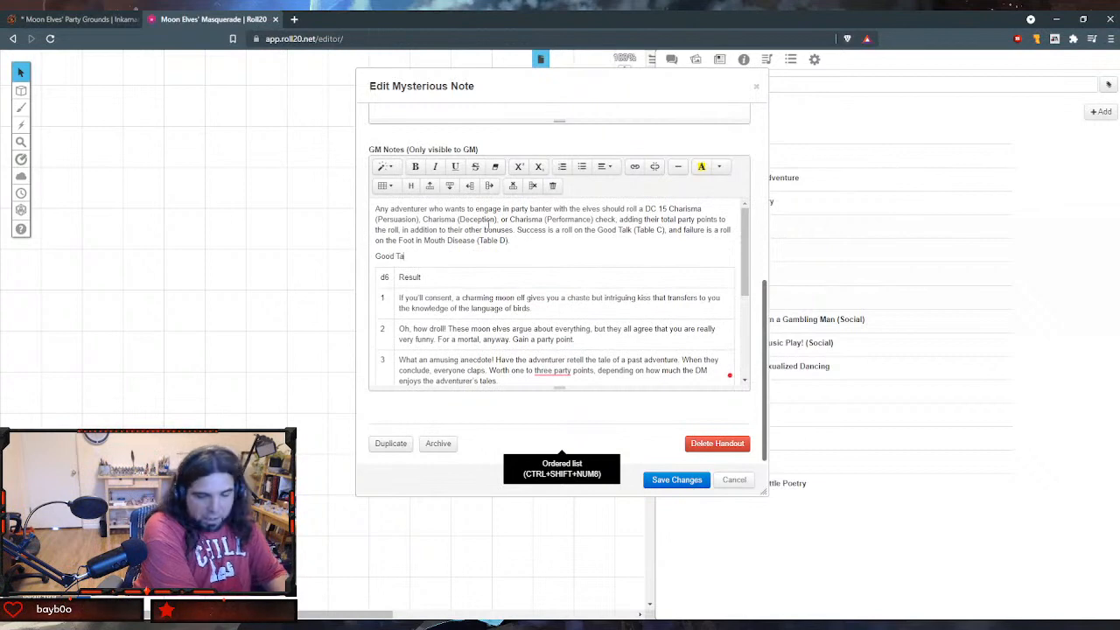
text(lk (C)
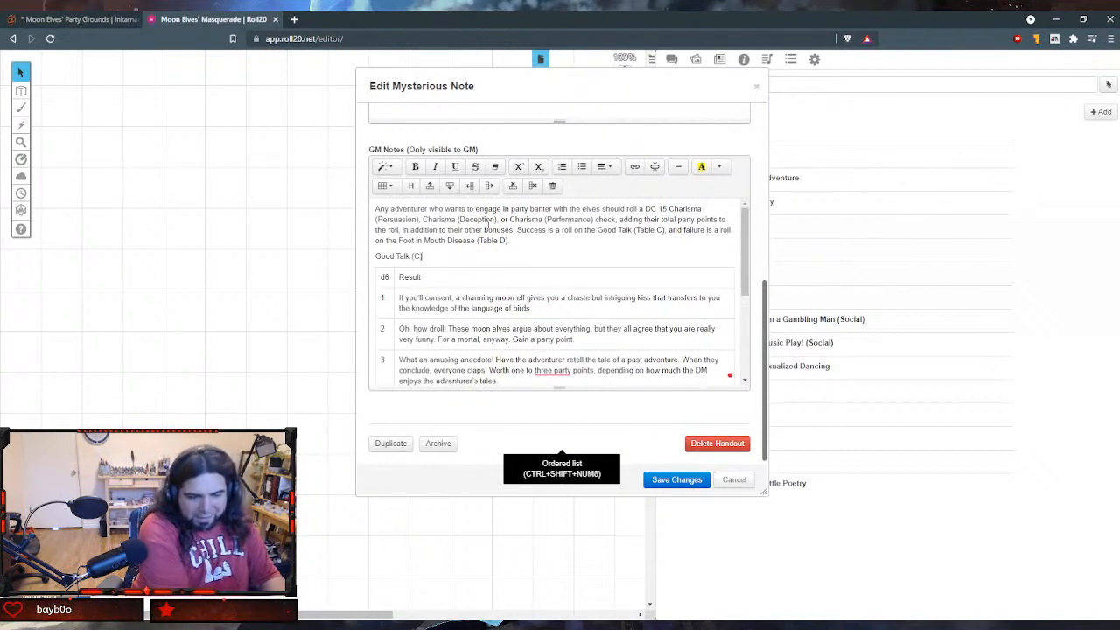
key(shift+Home)
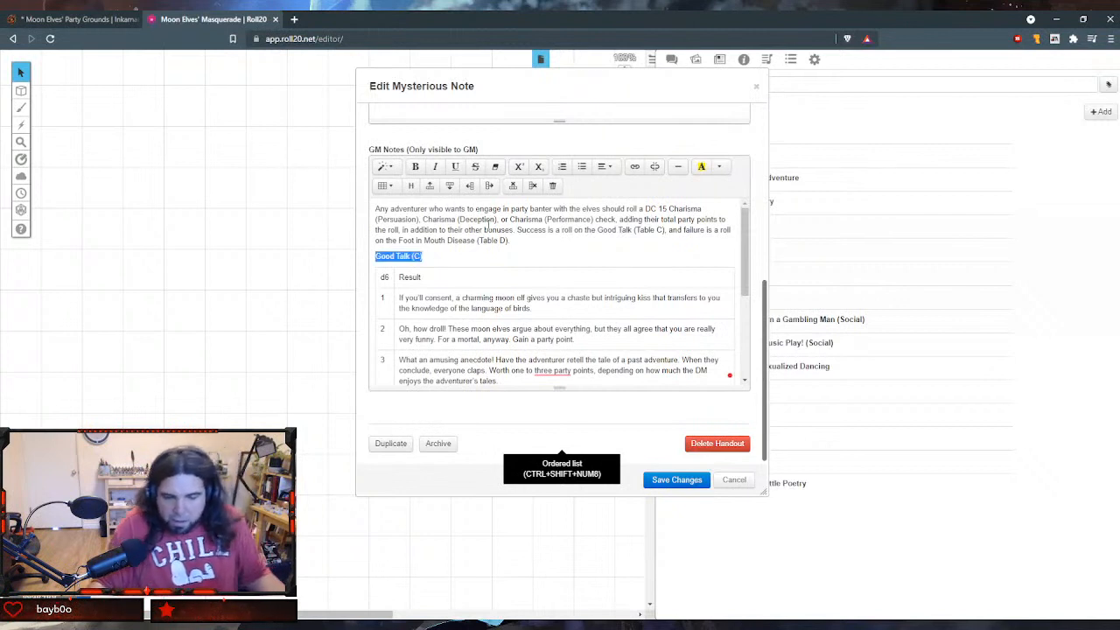
click(390, 168)
click(435, 297)
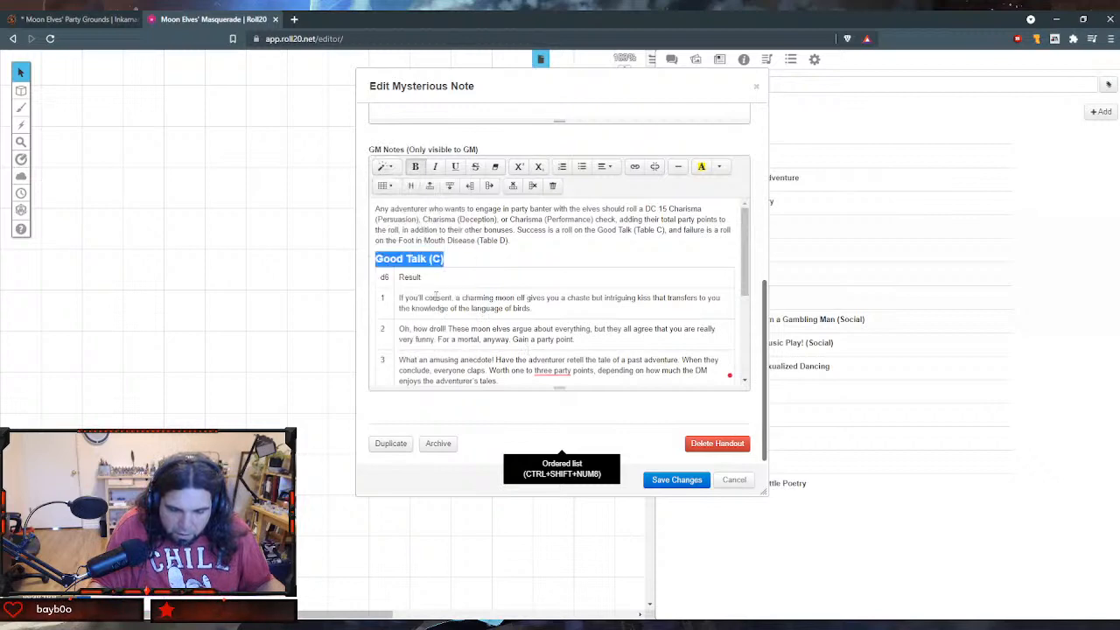
scroll(524, 232, up, 3)
scroll(520, 254, down, 4)
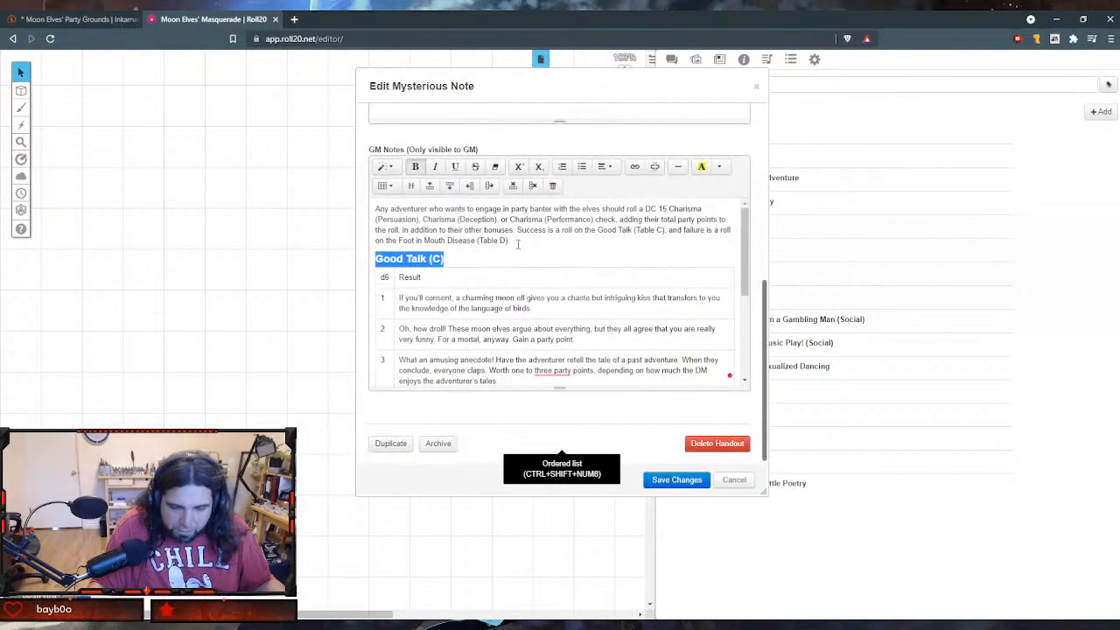
- Try to add a new empty line below the Good Talk table
scroll(518, 268, down, 4)
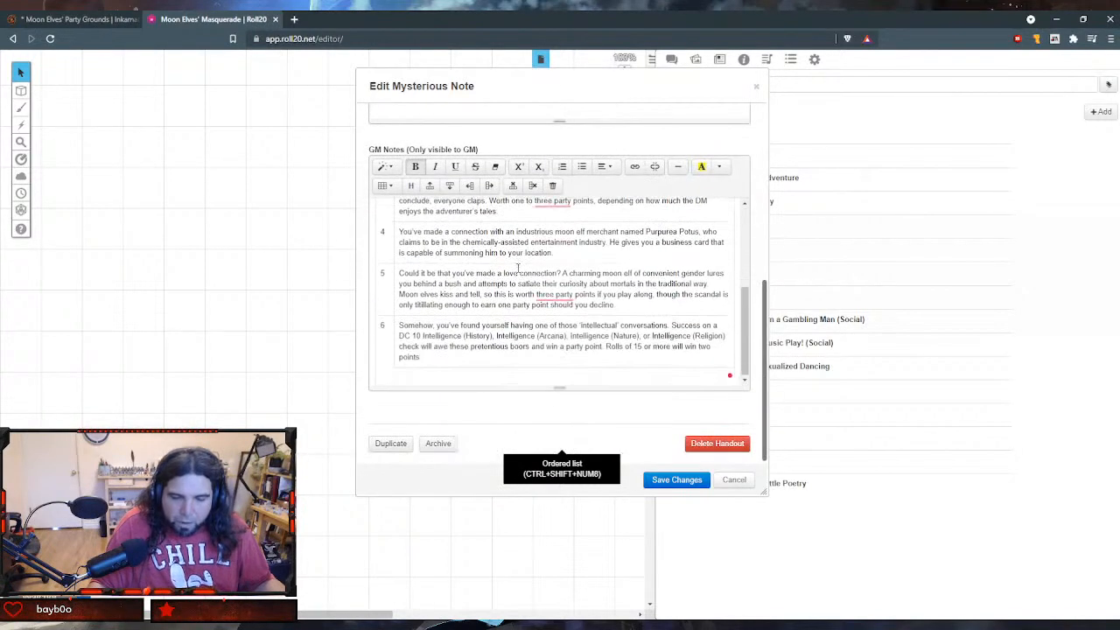
click(435, 371)
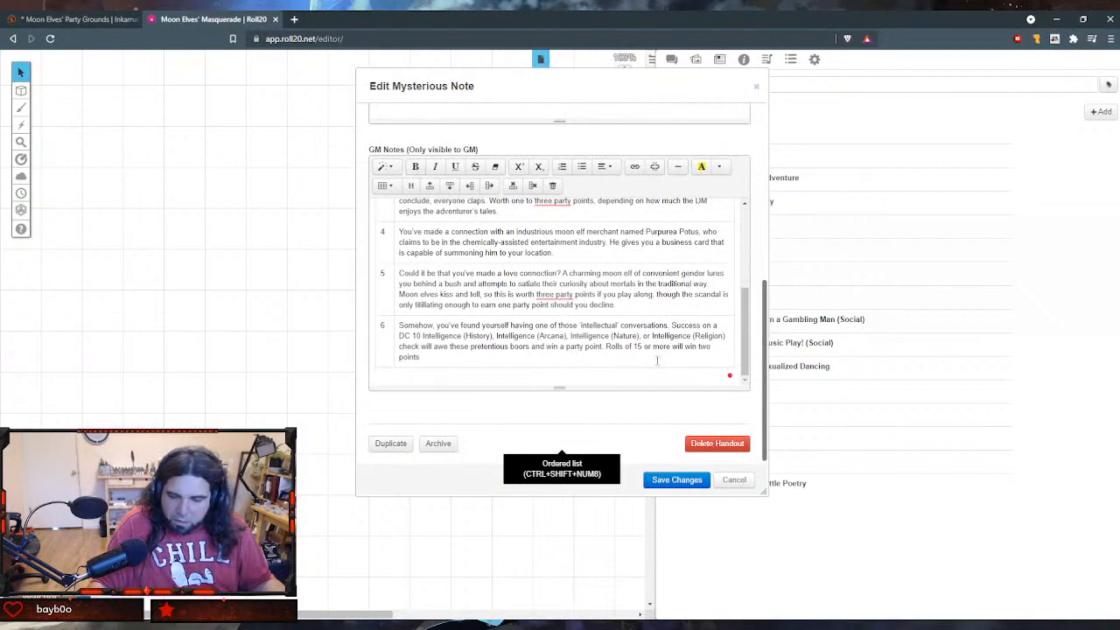
key(Return)
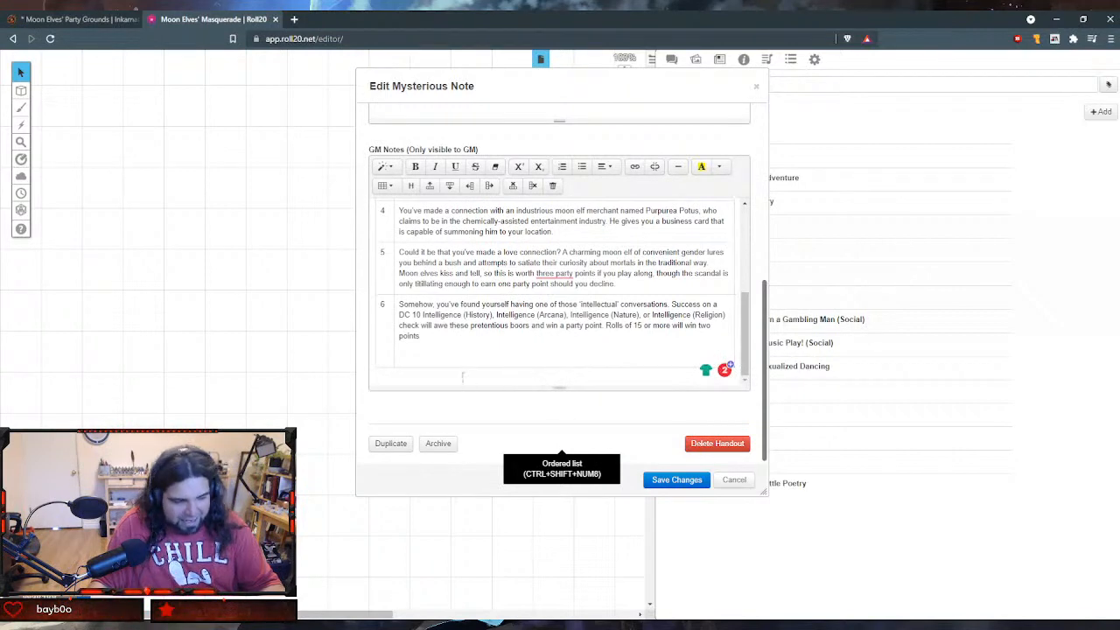
scroll(462, 376, up, 2)
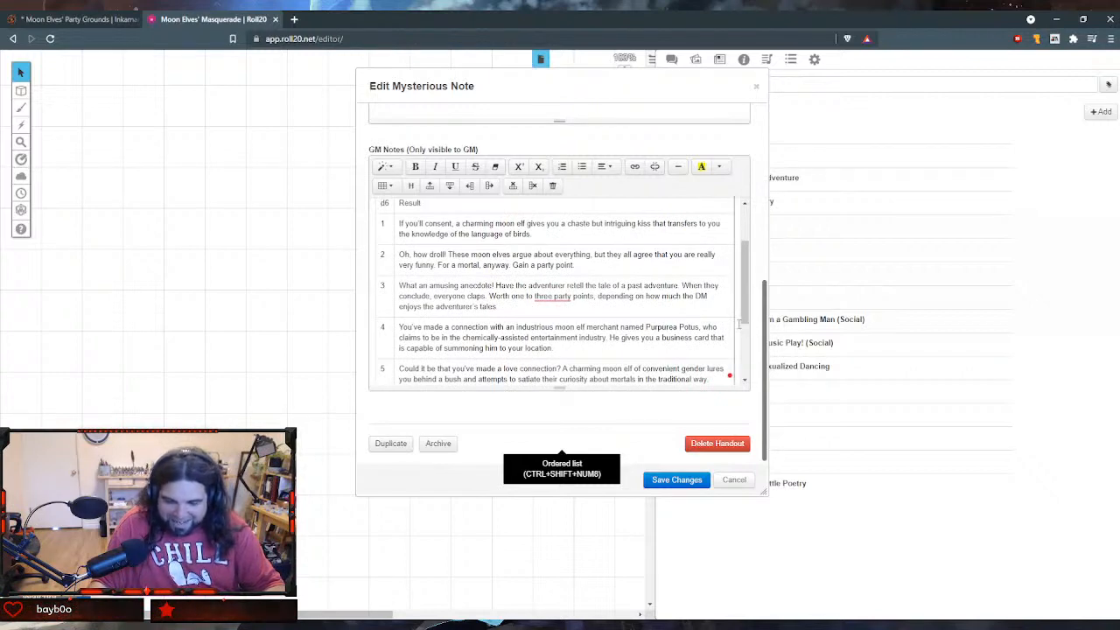
scroll(738, 324, down, 3)
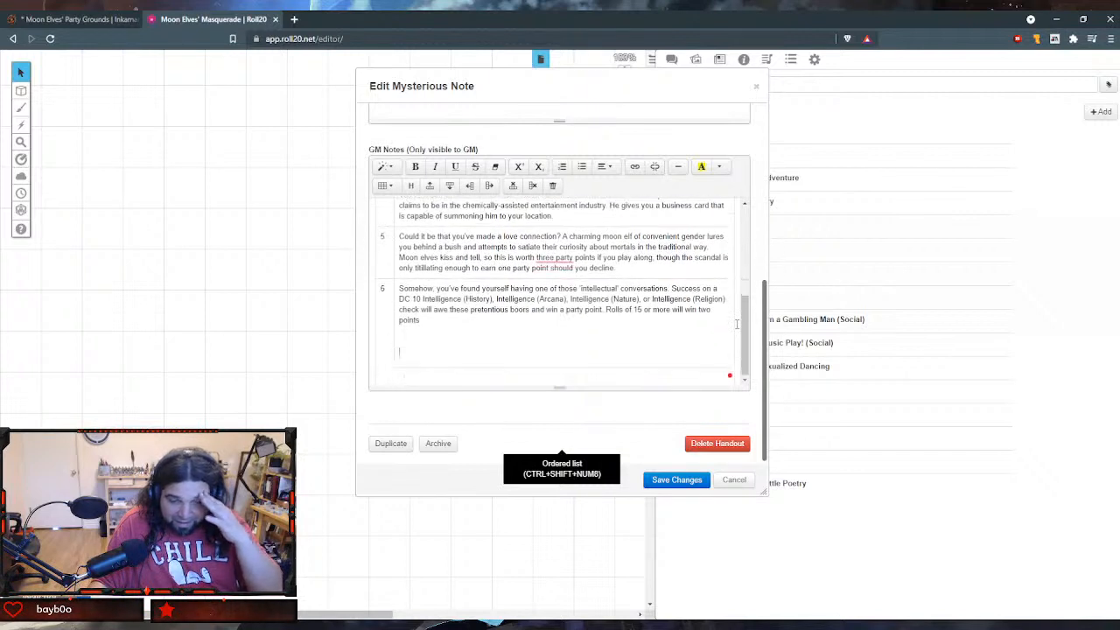
text(.)
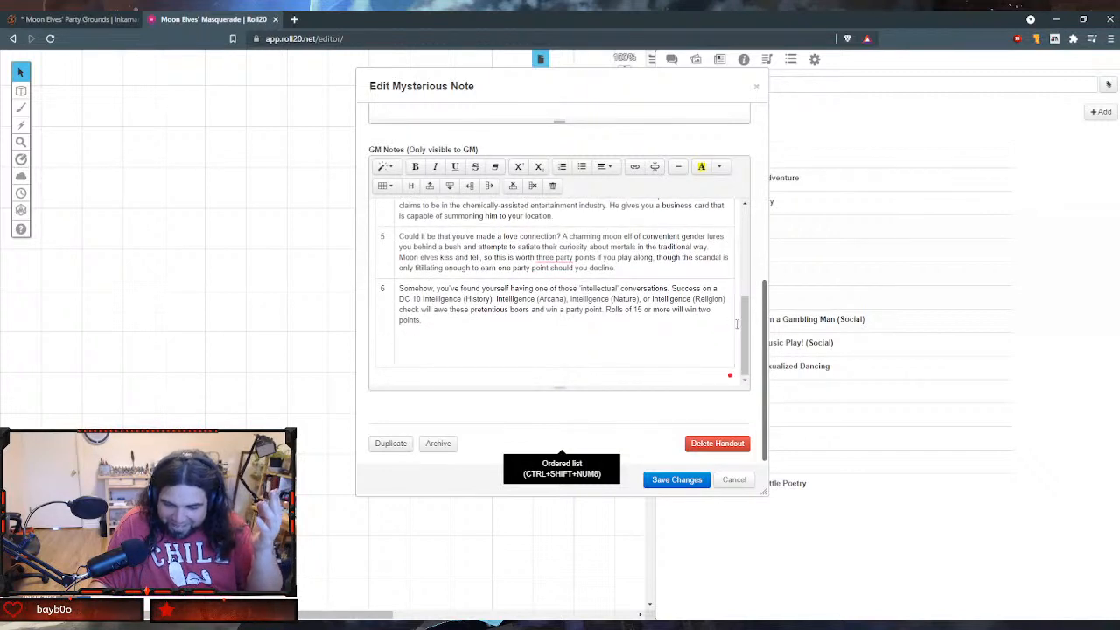
key(Return)
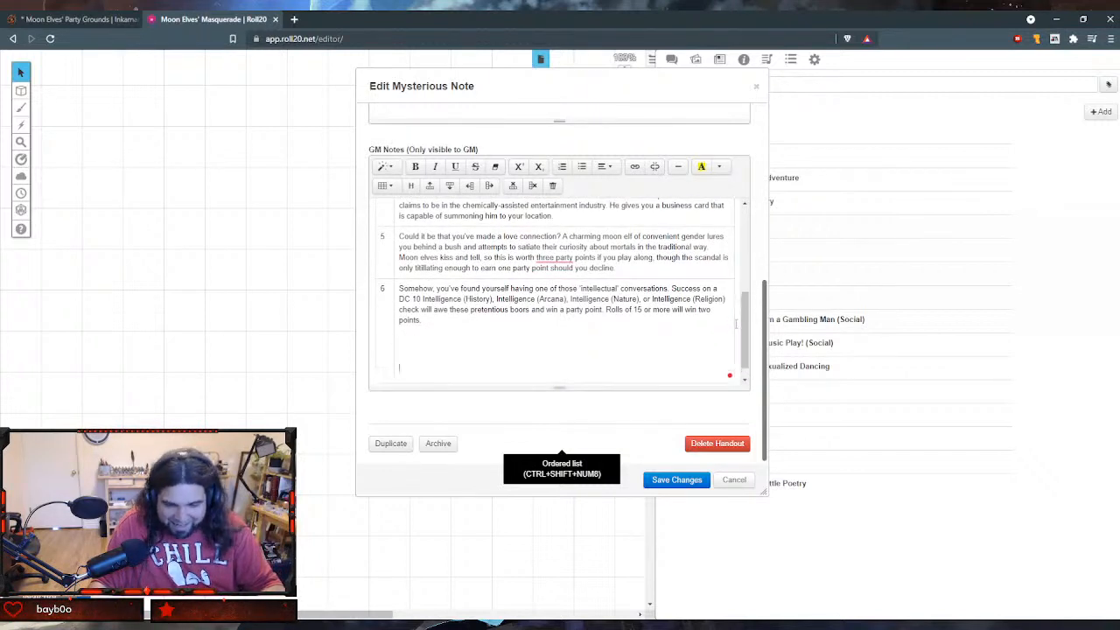
key(BackSpace)
key(BackSpace)
key(BackSpace)
key(BackSpace)
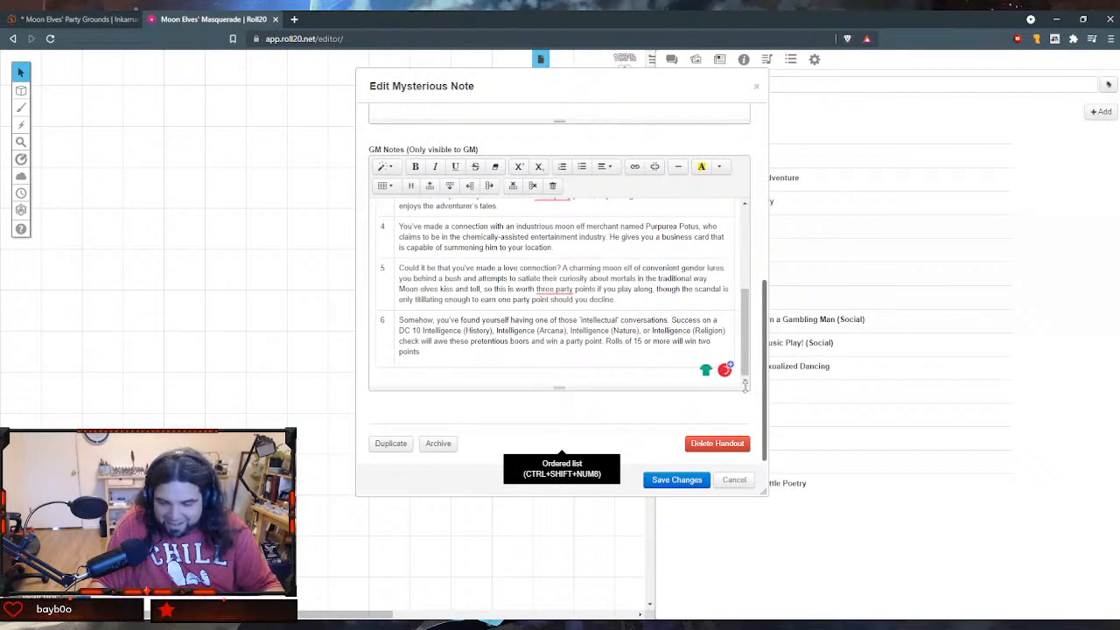
- Enlarge the handout's edit dialog in width and height, and save the changes to the handout
drag(763, 492, 1080, 619)
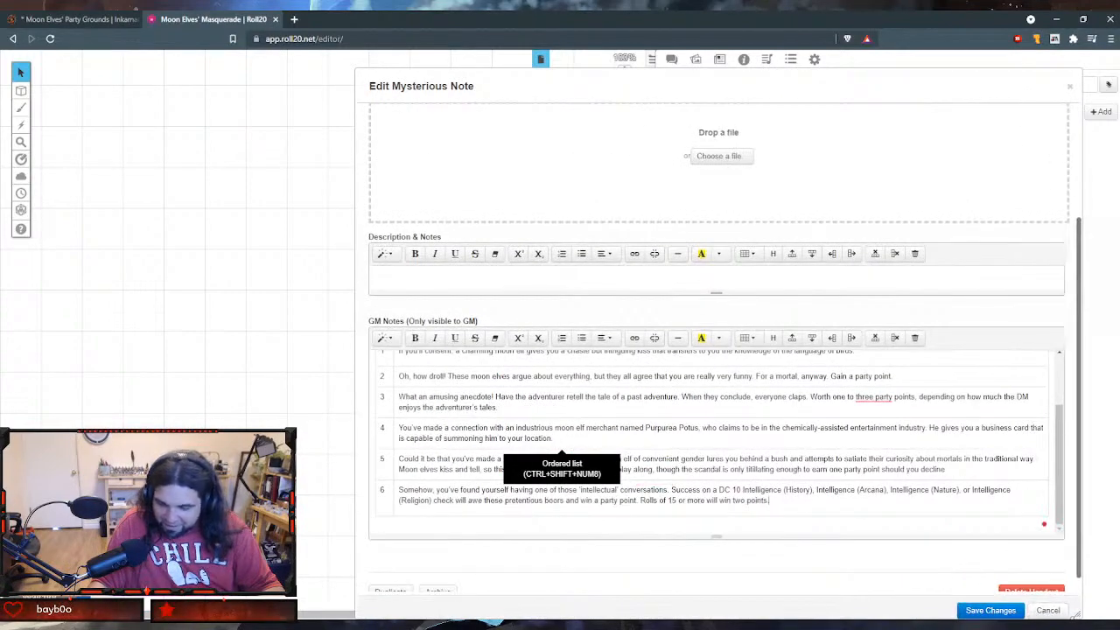
scroll(955, 490, down, 1)
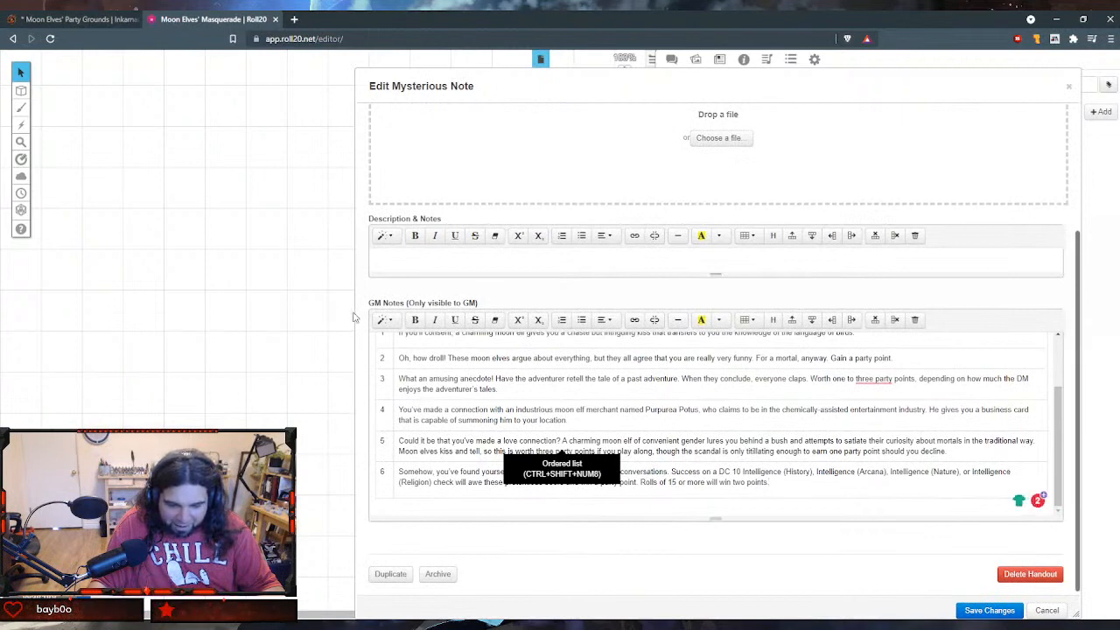
drag(357, 317, 49, 335)
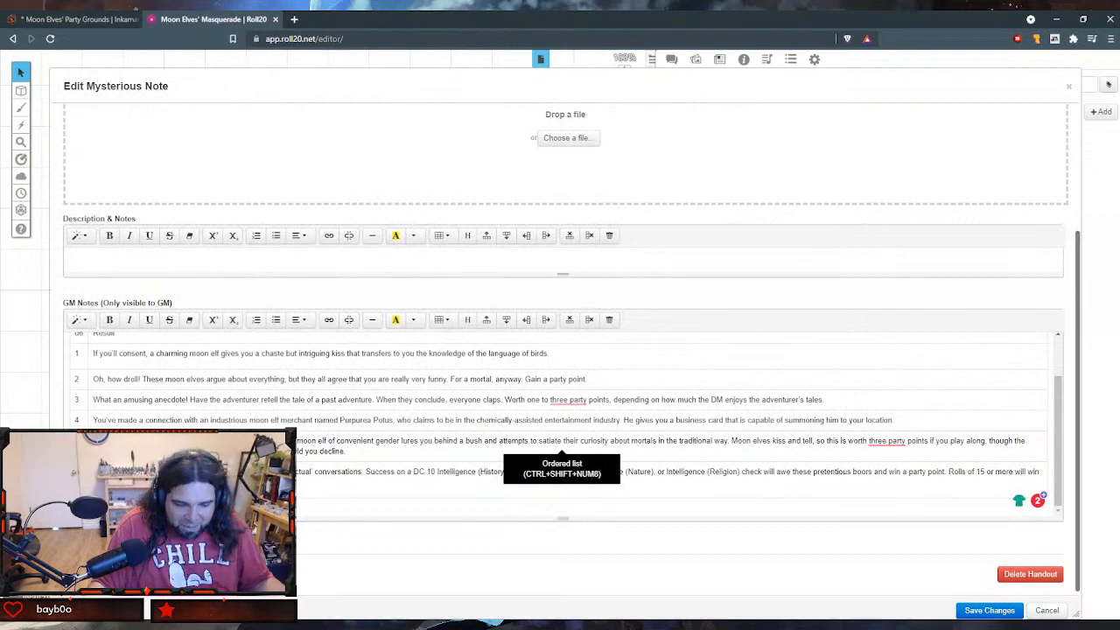
click(990, 610)
- Move the Hep-cat Chit-chat handout window away from the journal list and enlarge it
scroll(556, 297, down, 3)
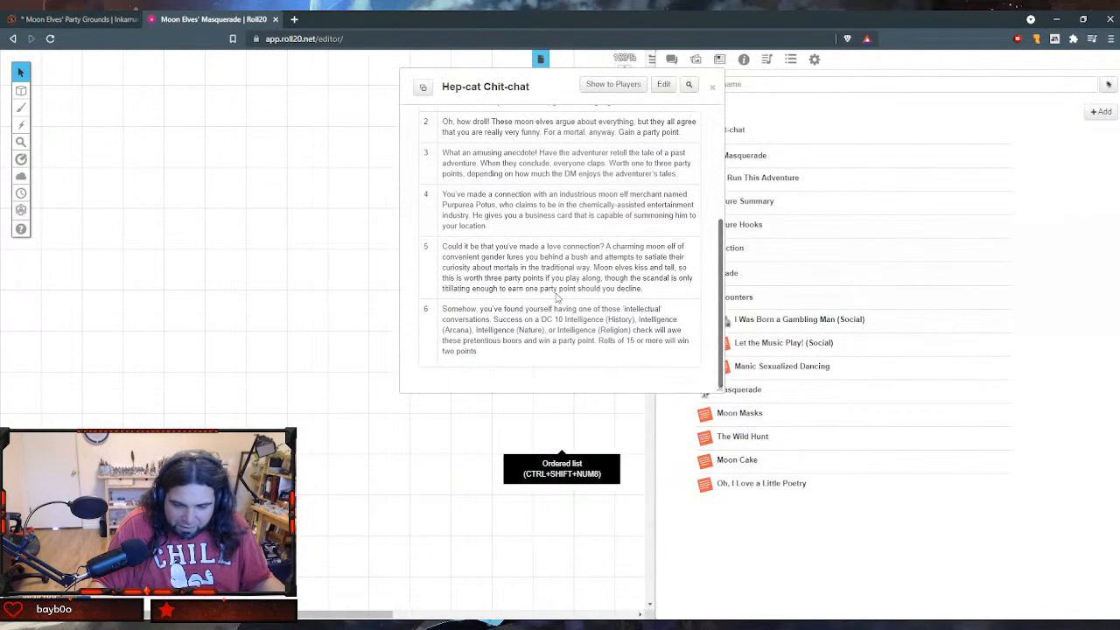
drag(500, 87, 145, 74)
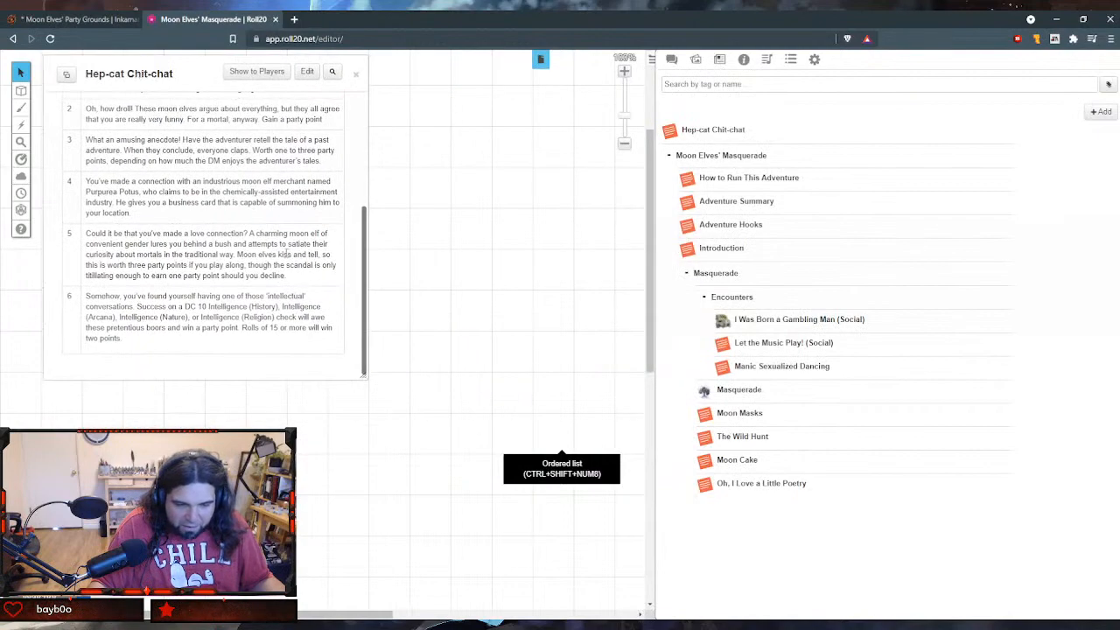
drag(362, 375, 643, 567)
- Reopen the Hep-cat Chit-chat handout for editing and delete the trailing empty line in row 6 of the table
click(585, 70)
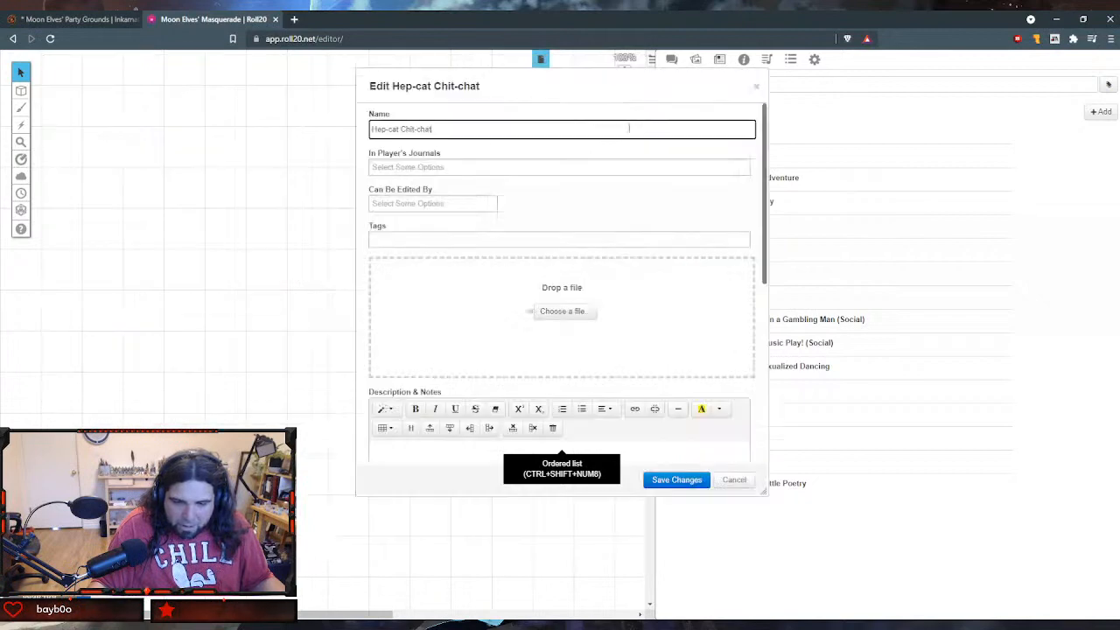
scroll(490, 227, down, 8)
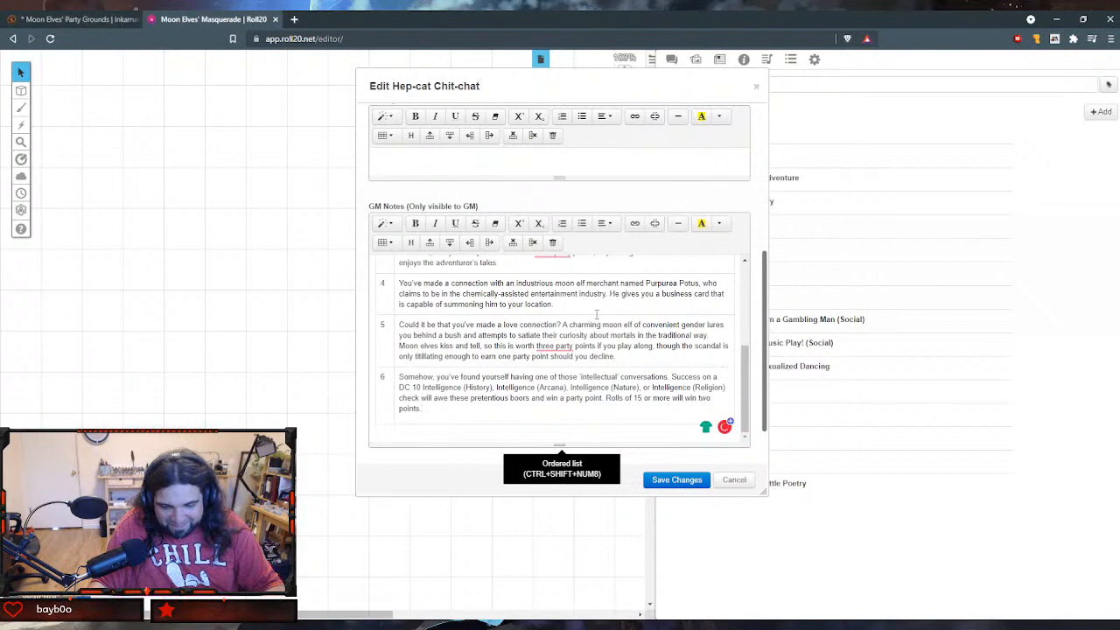
key(BackSpace)
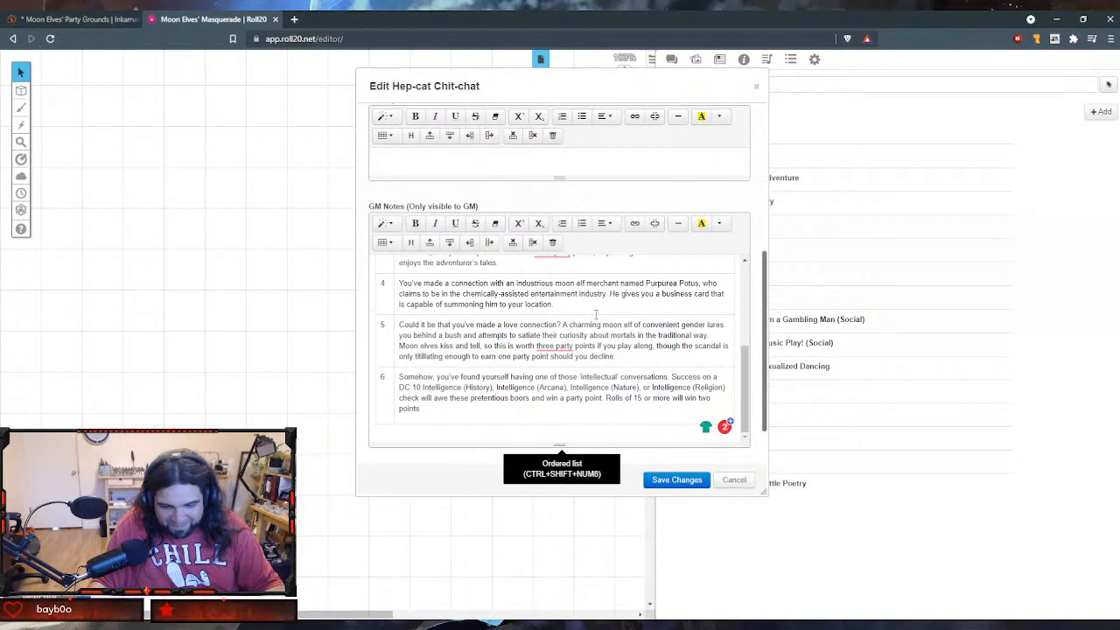
- Add a "test" line between the introductory paragraph and the Good Talk (C) heading, and try to move it below the table
scroll(596, 313, up, 5)
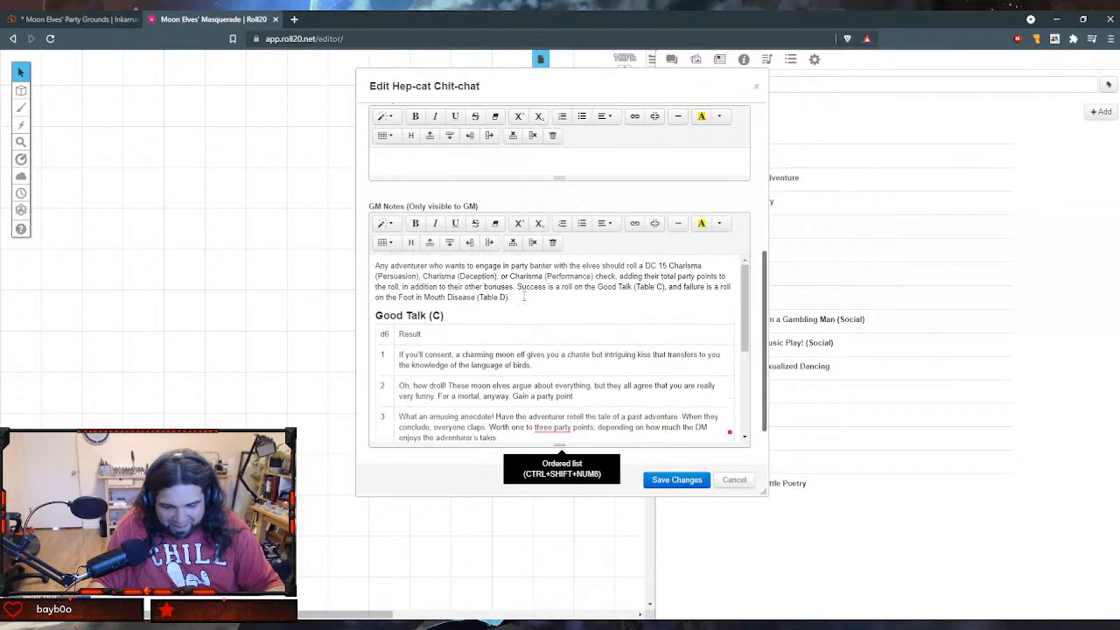
click(524, 297)
key(Return)
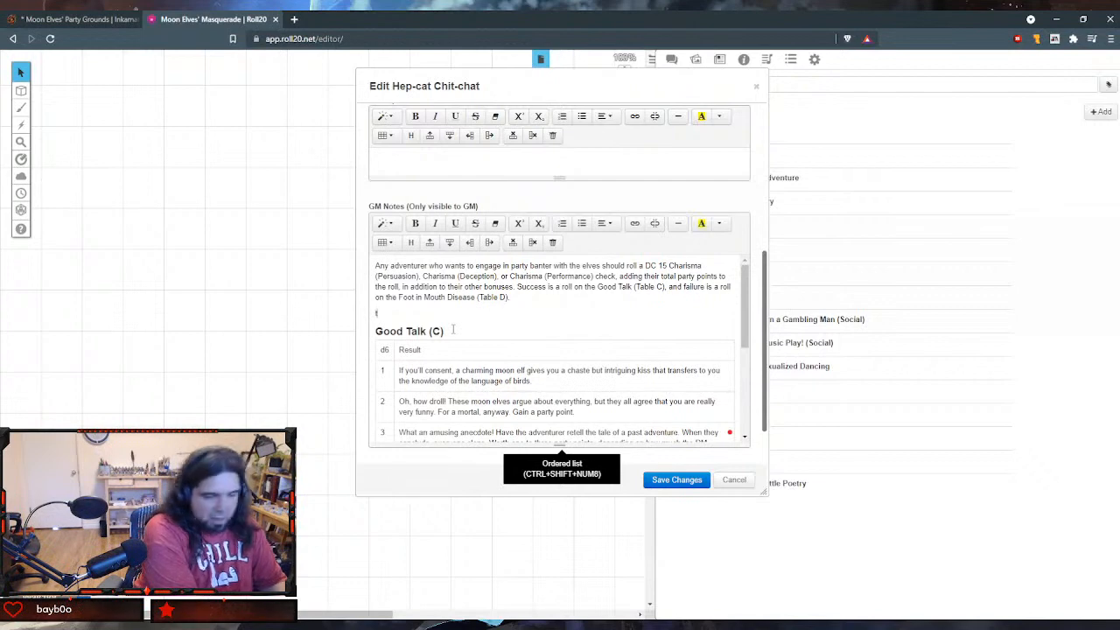
text(test)
key(shift+Home)
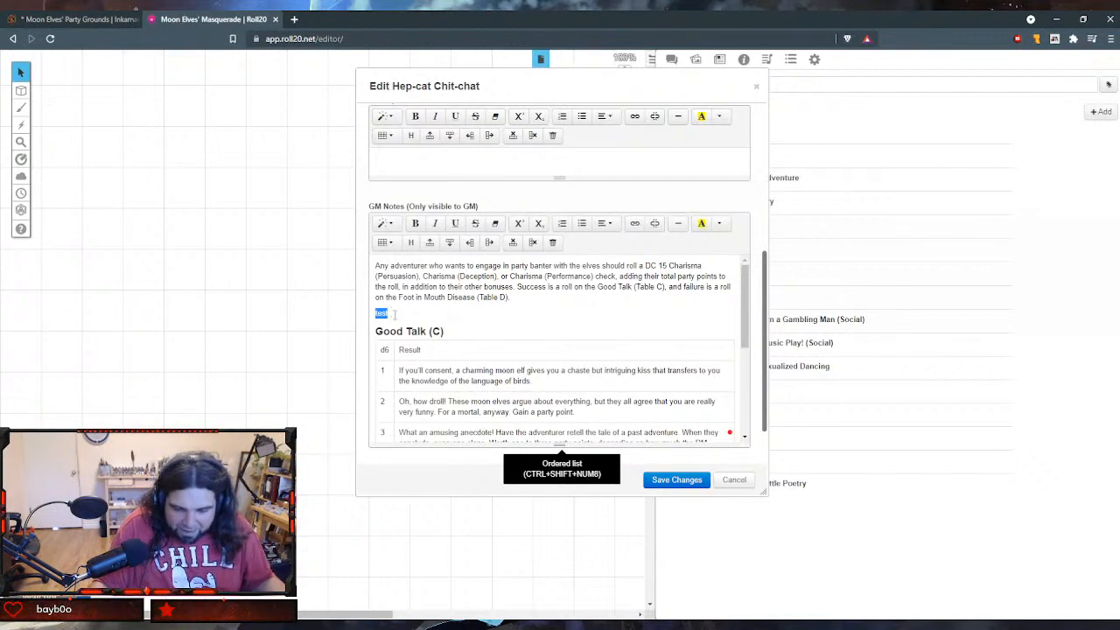
drag(382, 312, 711, 378)
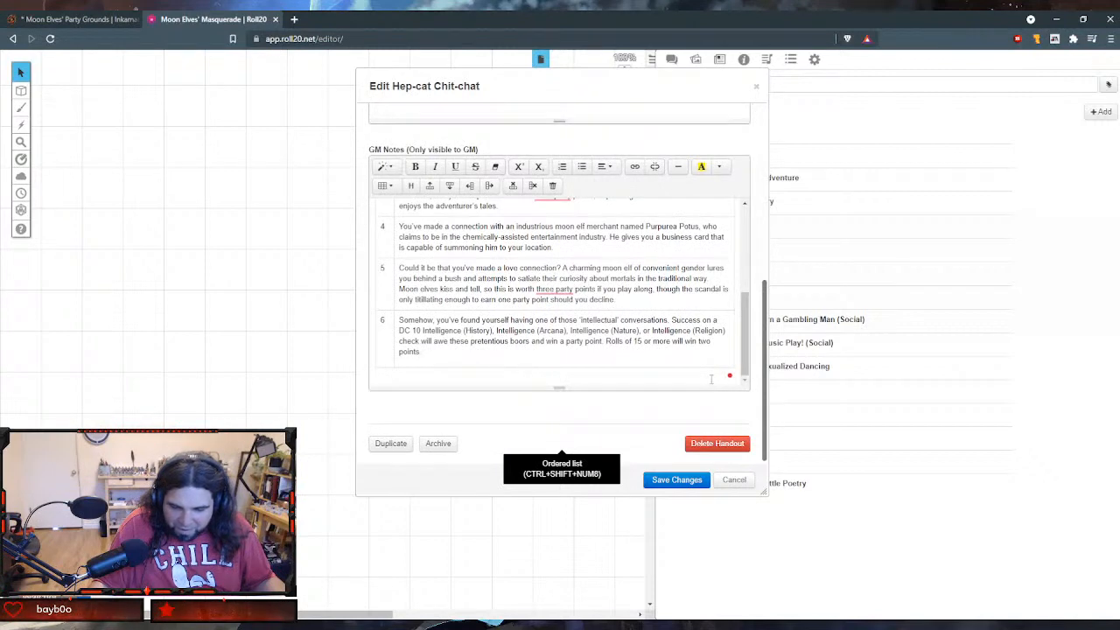
scroll(699, 362, up, 3)
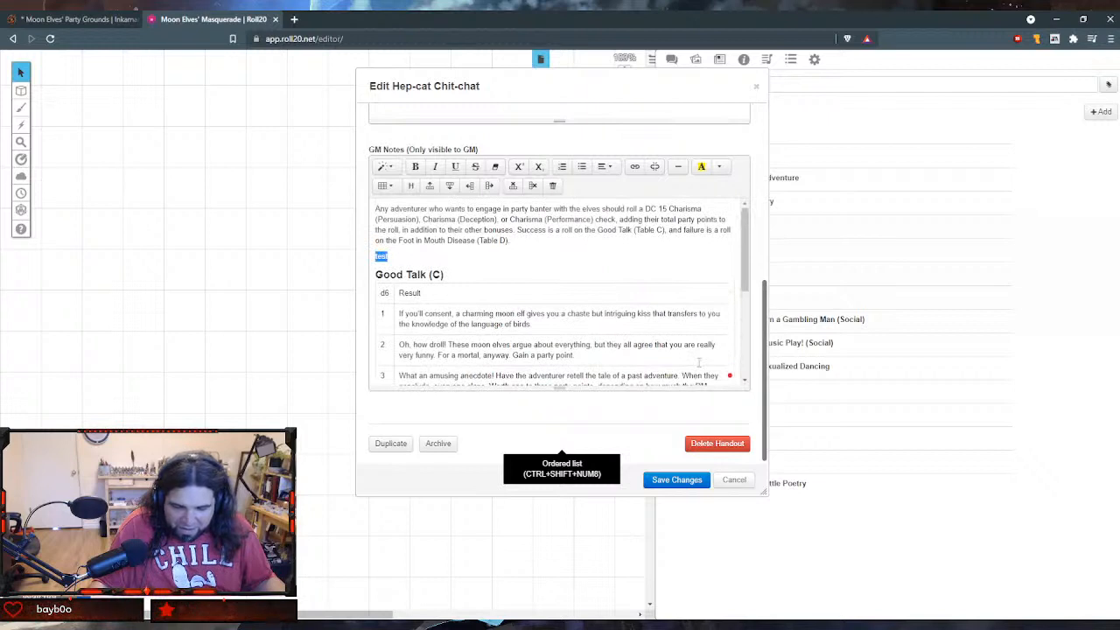
- Insert a horizontal rule at the end of the Result cell in row 6
scroll(699, 362, down, 1)
scroll(699, 362, up, 1)
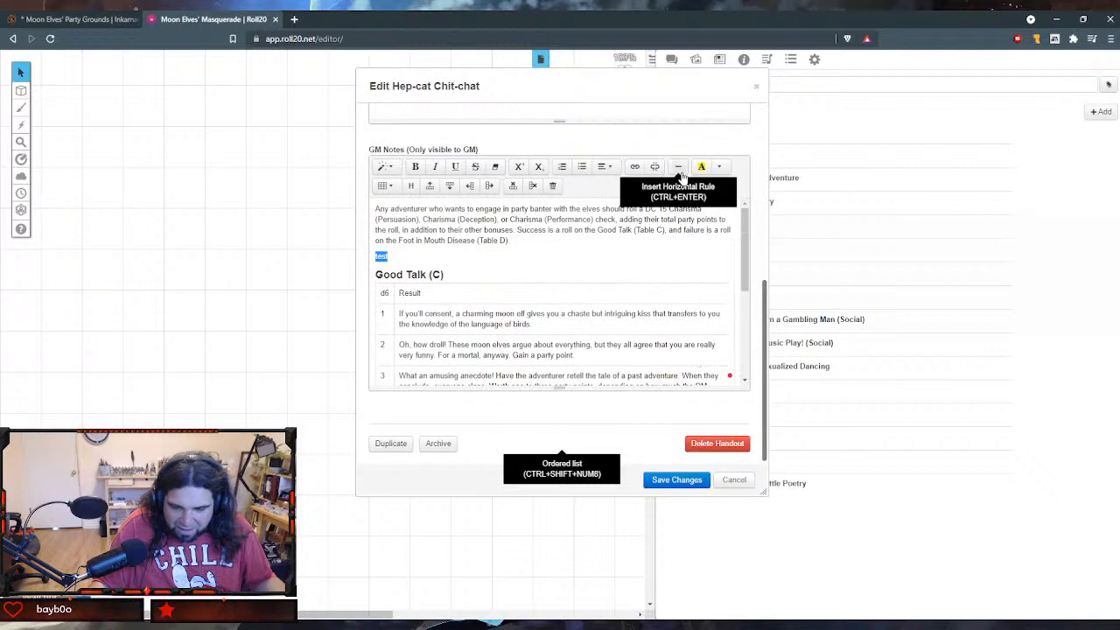
scroll(706, 240, down, 3)
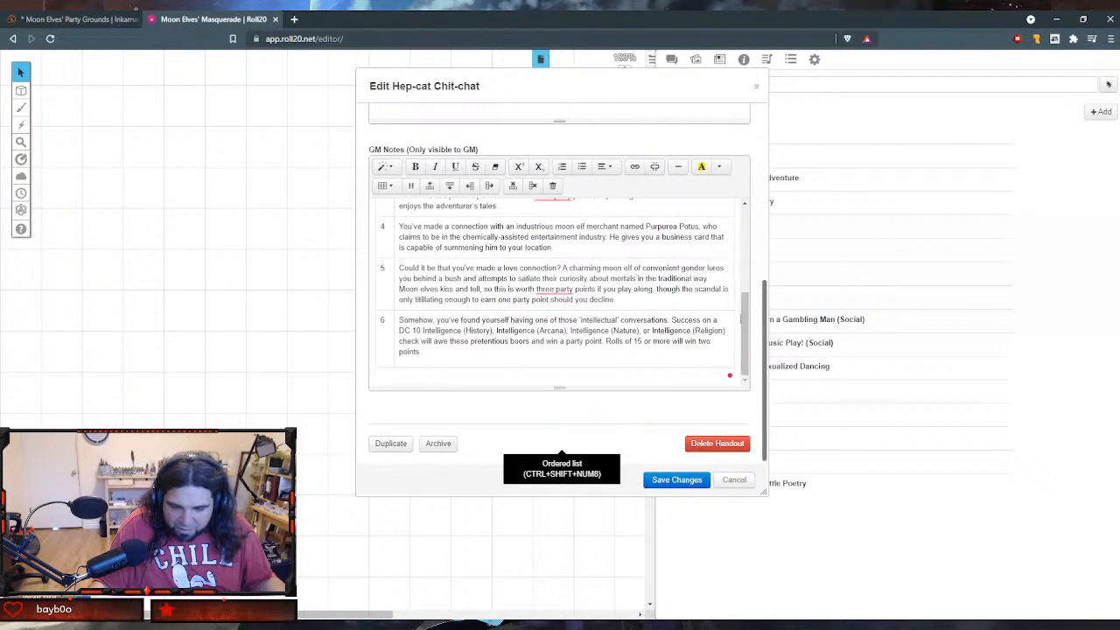
click(676, 166)
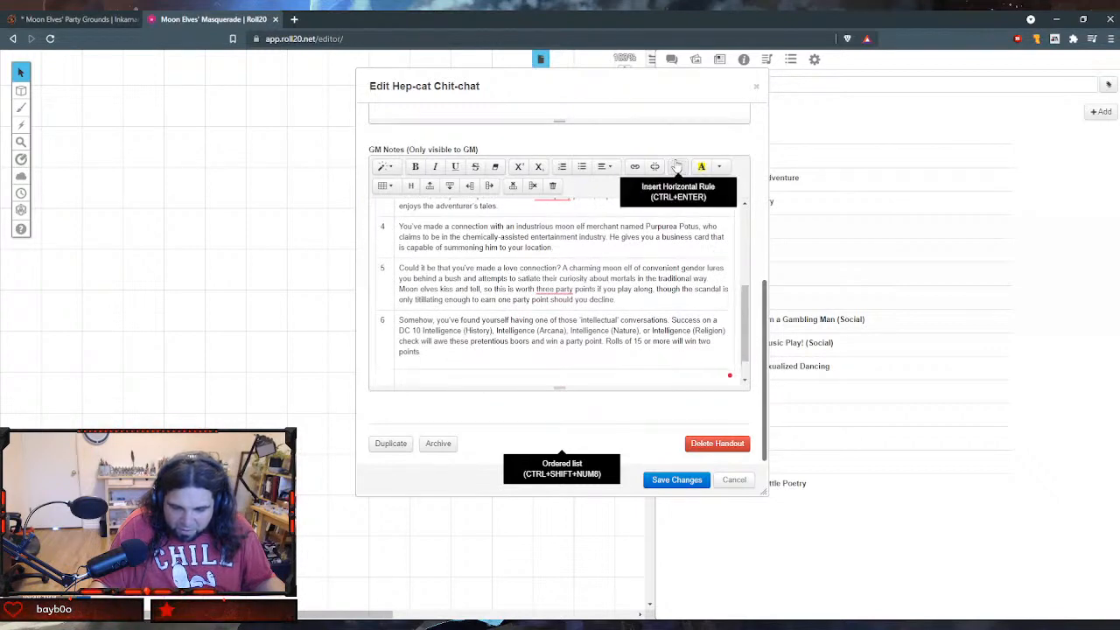
- Remove the horizontal rule and the leftover empty line from the end of row 6's Result cell
scroll(698, 280, down, 1)
key(BackSpace)
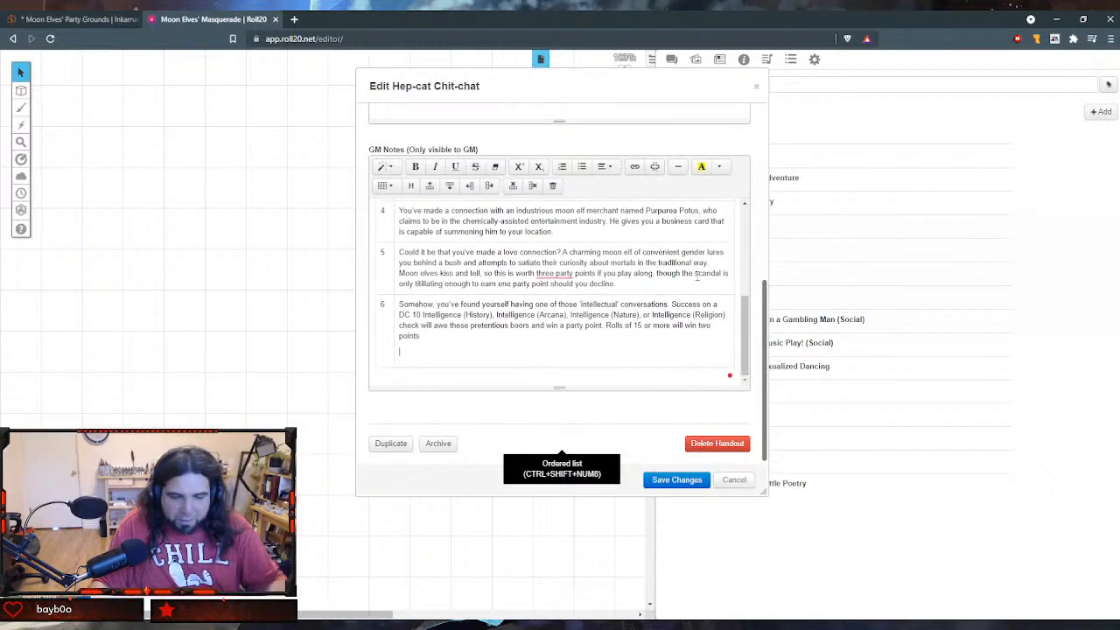
key(BackSpace)
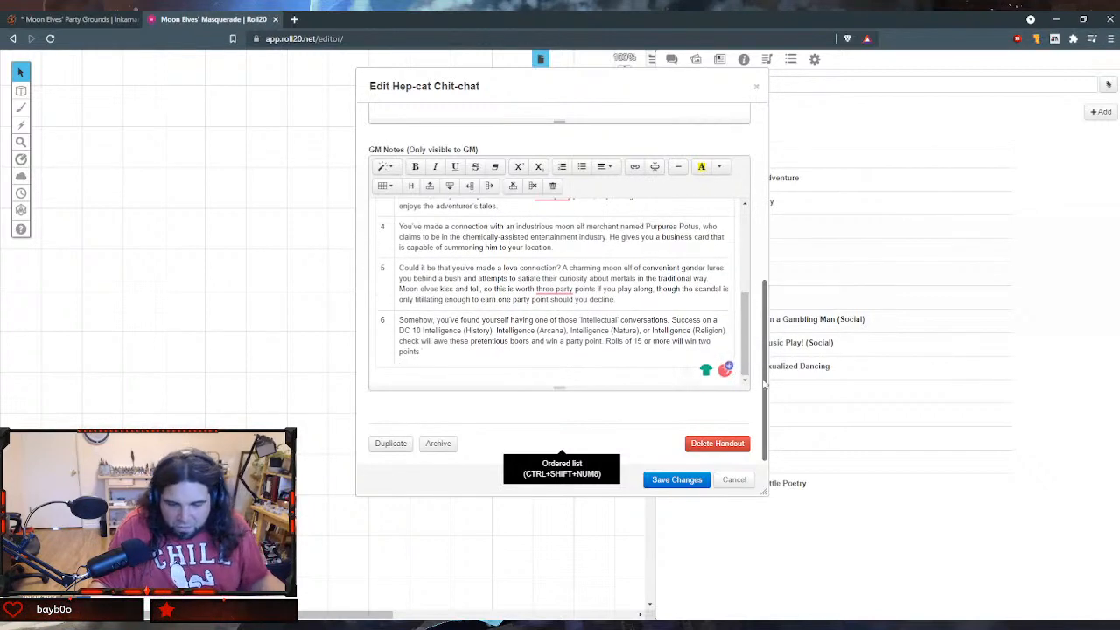
- Delete the "test" text above the Good Talk (C) heading in the GM notes
scroll(675, 345, up, 5)
scroll(688, 327, down, 2)
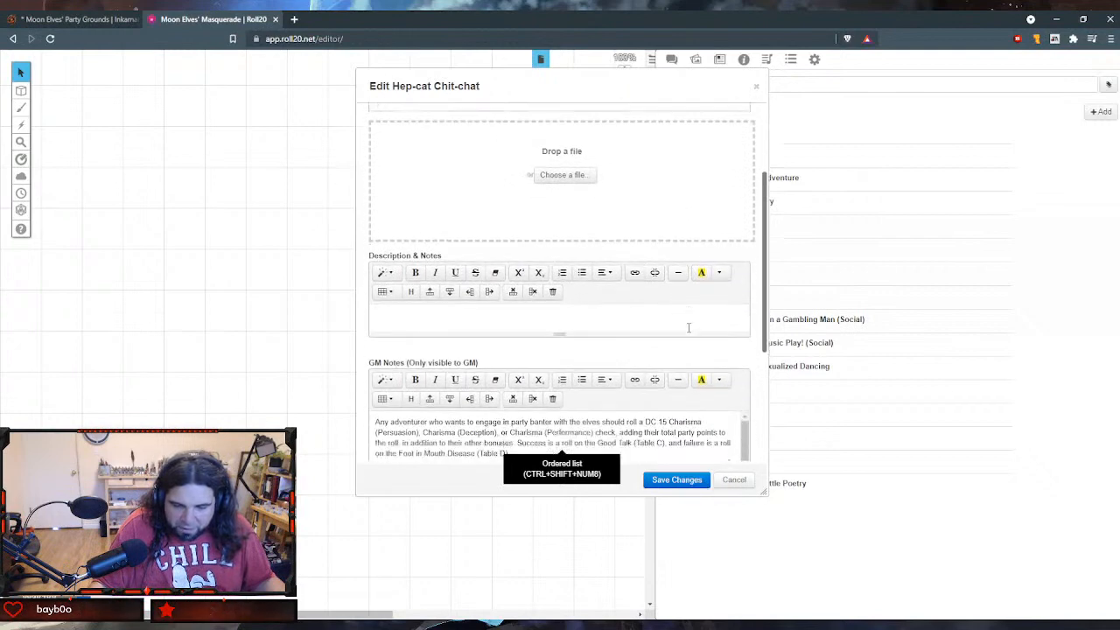
scroll(689, 328, down, 3)
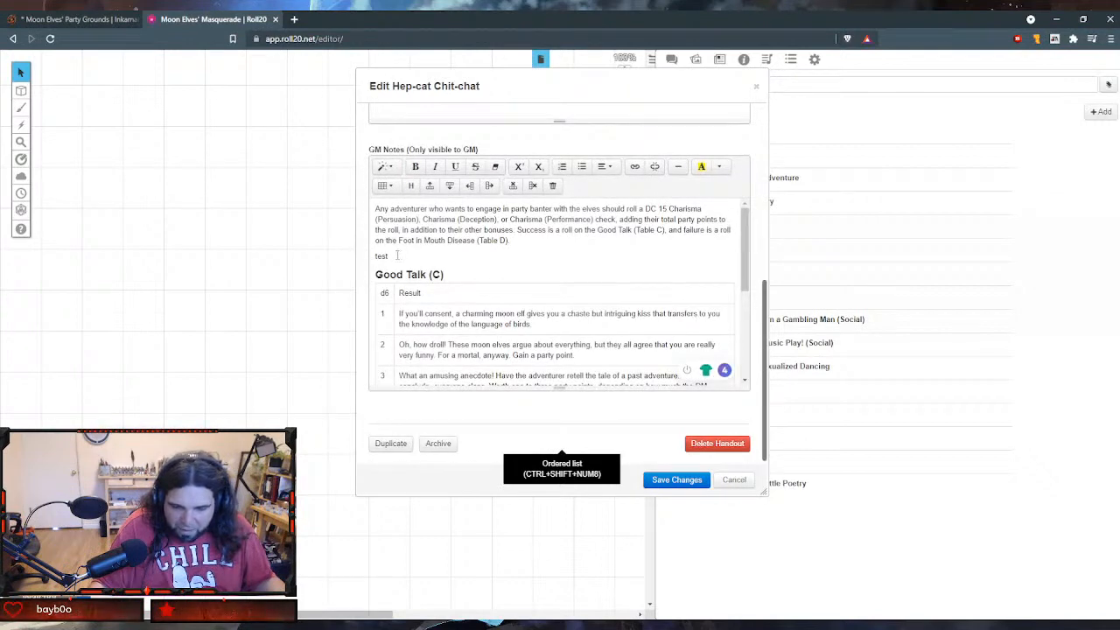
drag(390, 256, 344, 253)
key(Delete)
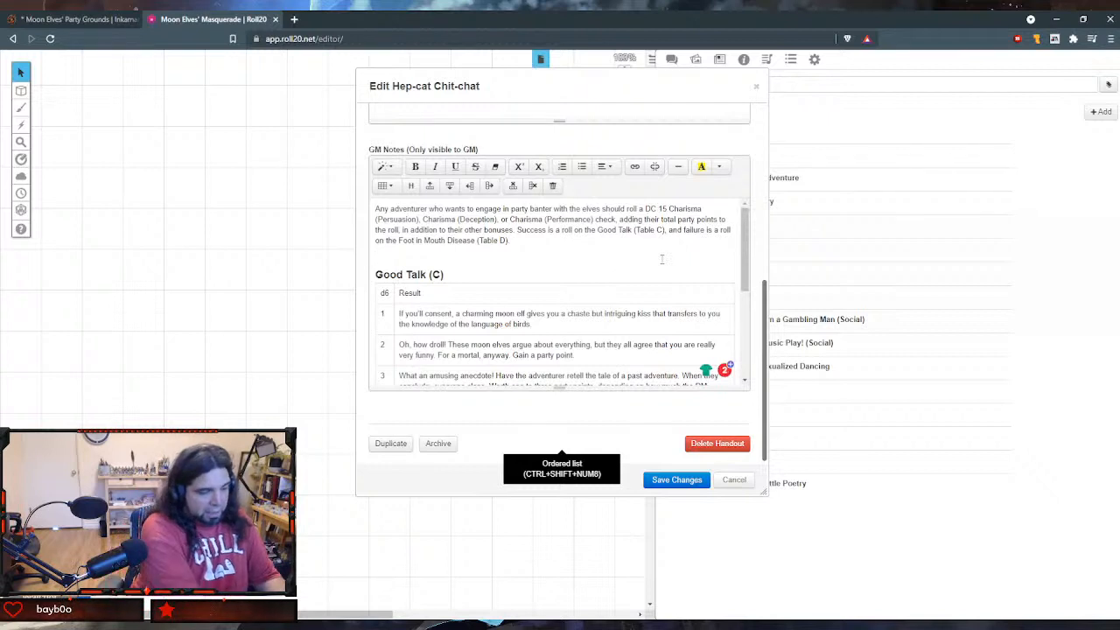
- Add "Foot in Mouth Disease (D)" above the Good Talk (C) heading, formatted as Header 3, with an empty line below it
text(Foot)
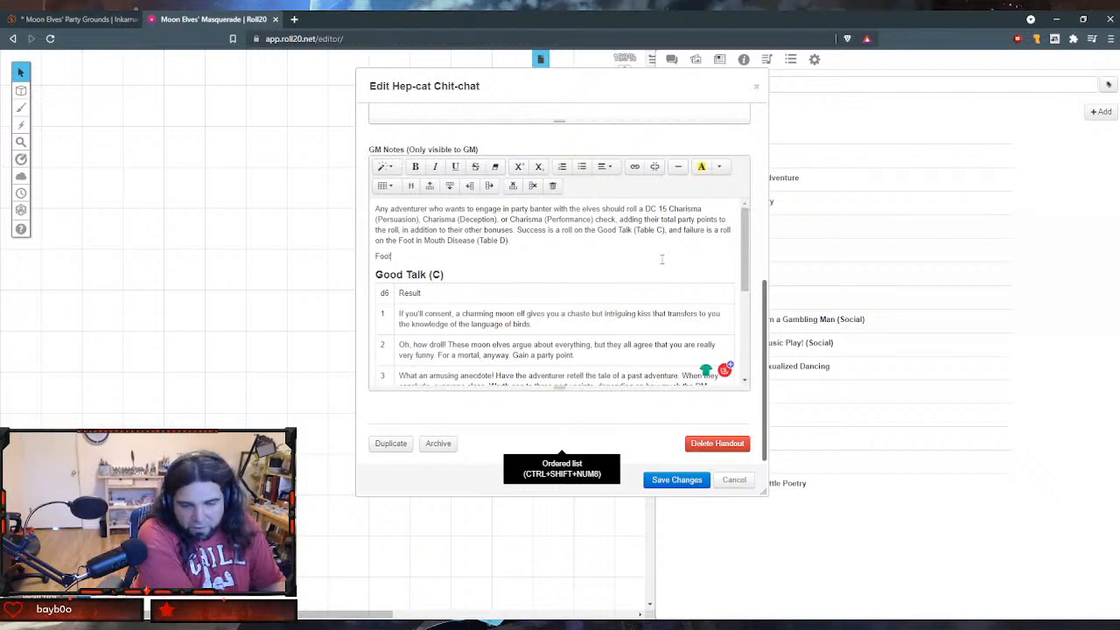
text( in Mouth Disease)
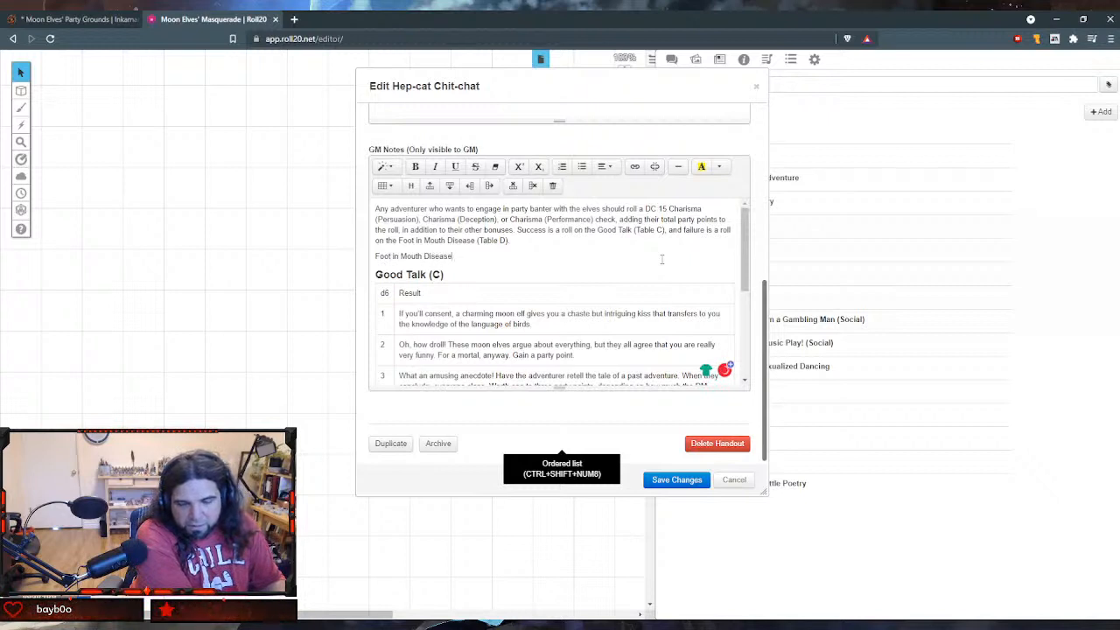
text( (D))
key(Return)
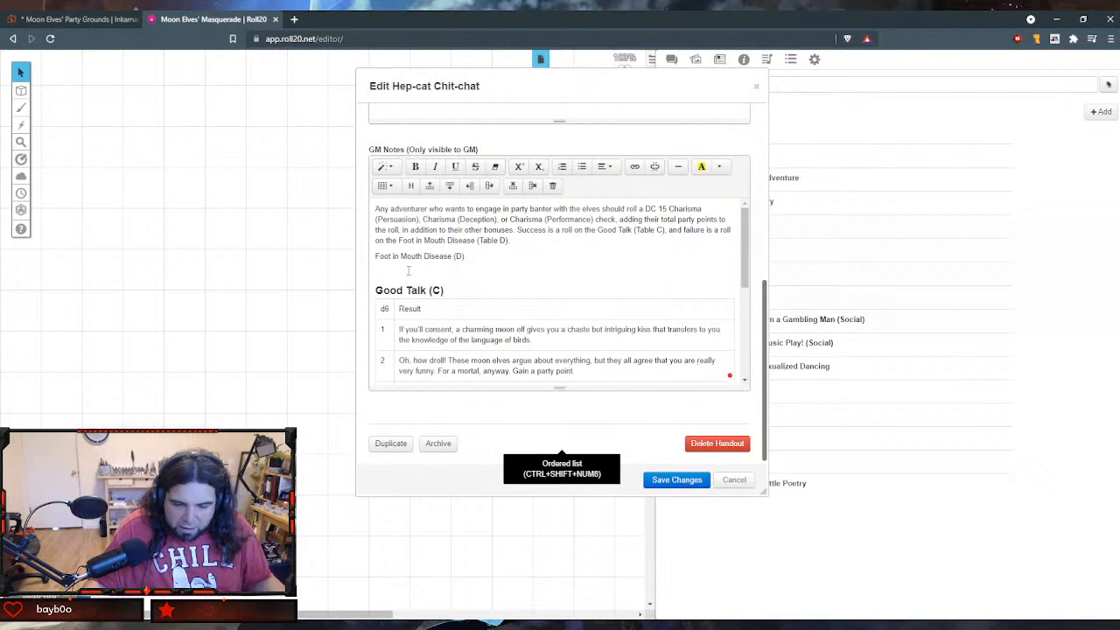
drag(462, 257, 363, 263)
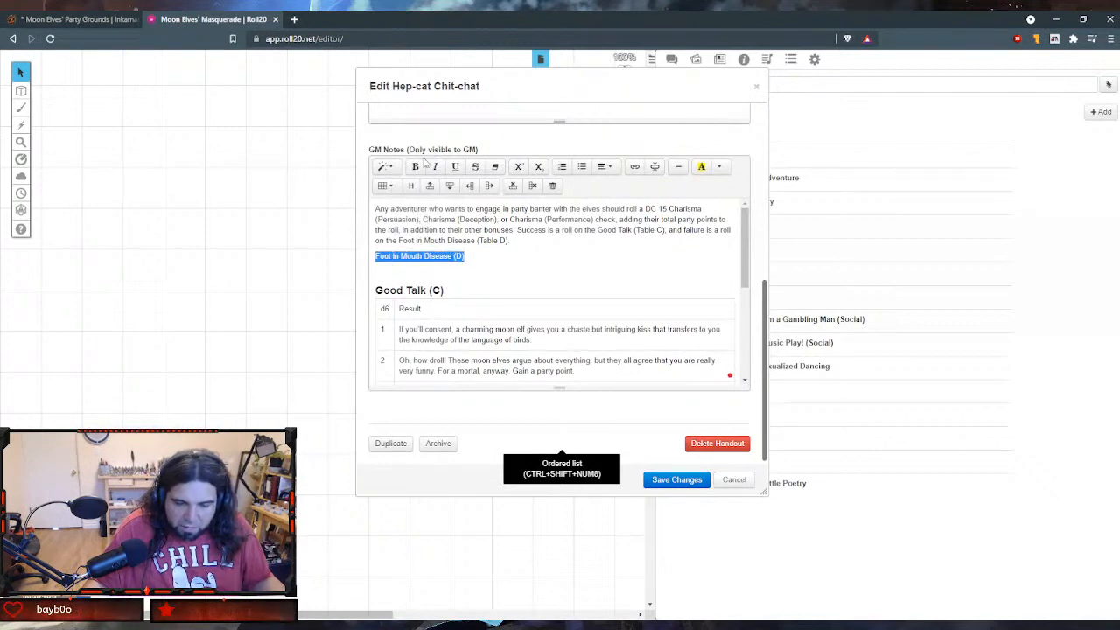
click(385, 167)
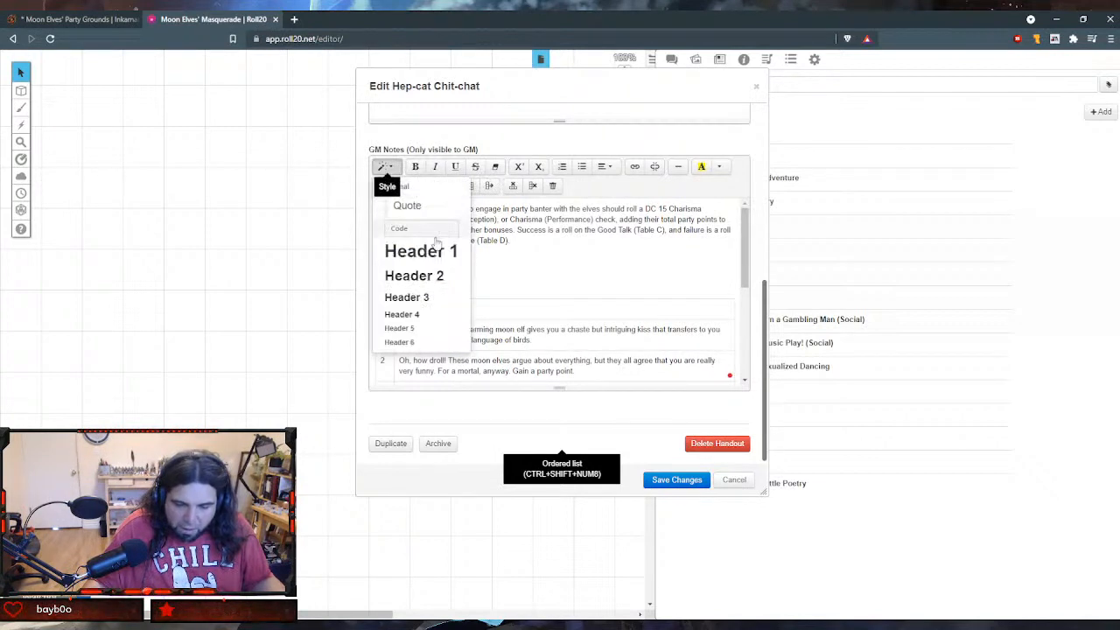
click(430, 297)
click(445, 276)
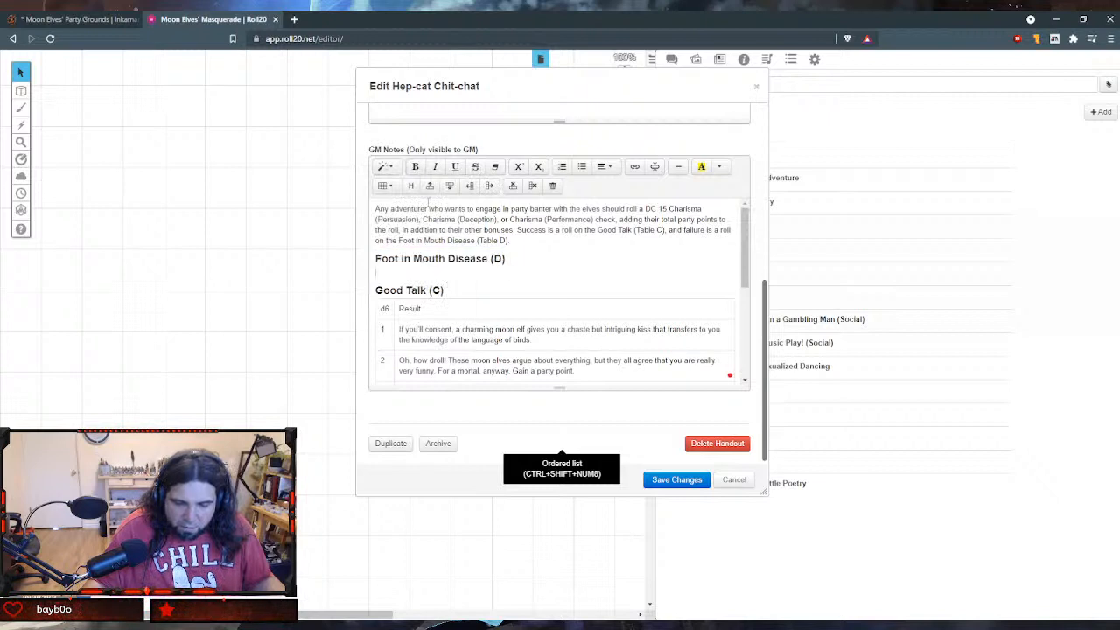
- Insert a table of 2 columns and 7 rows under the Foot in Mouth Disease (D) heading and remove the blank line above it
click(384, 182)
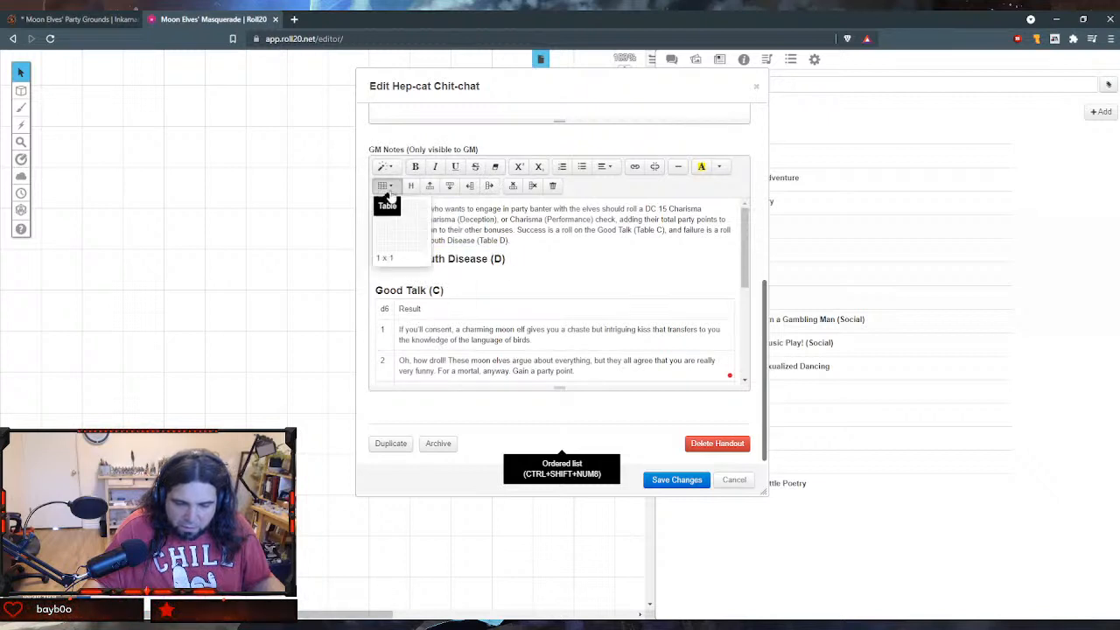
click(390, 268)
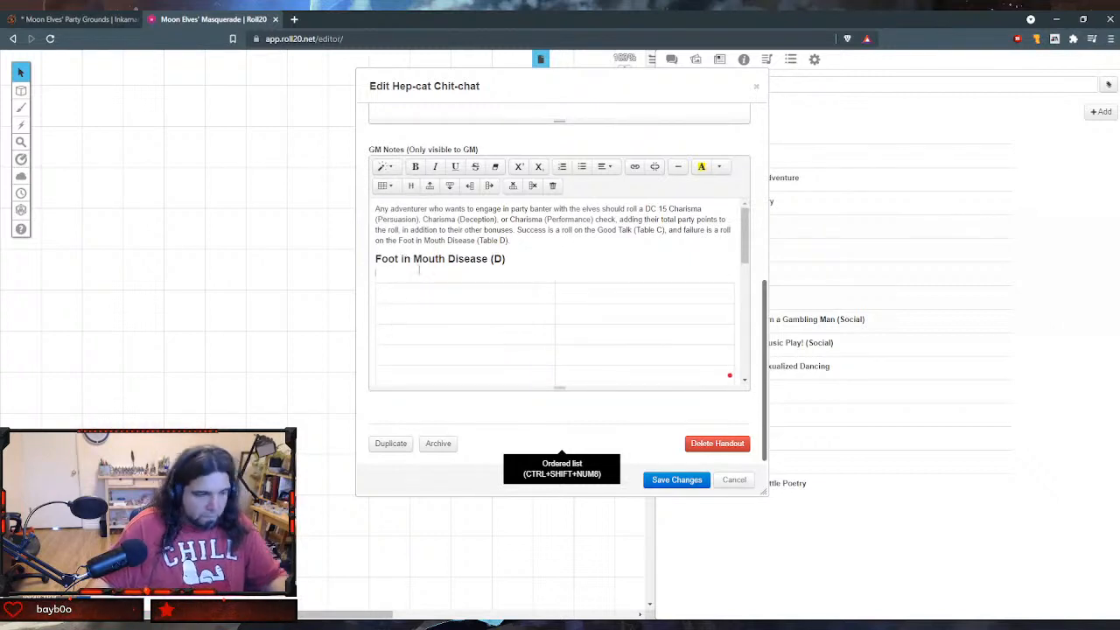
click(421, 275)
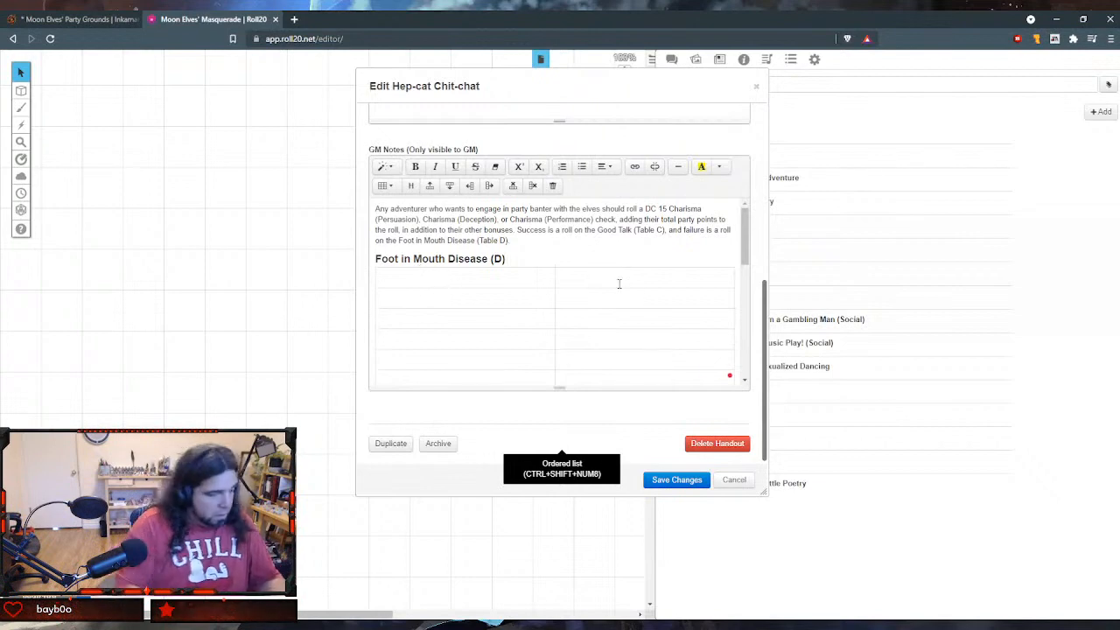
- Label the new table's columns "d6" and "Result" and number its first result row 1
text(d6 )
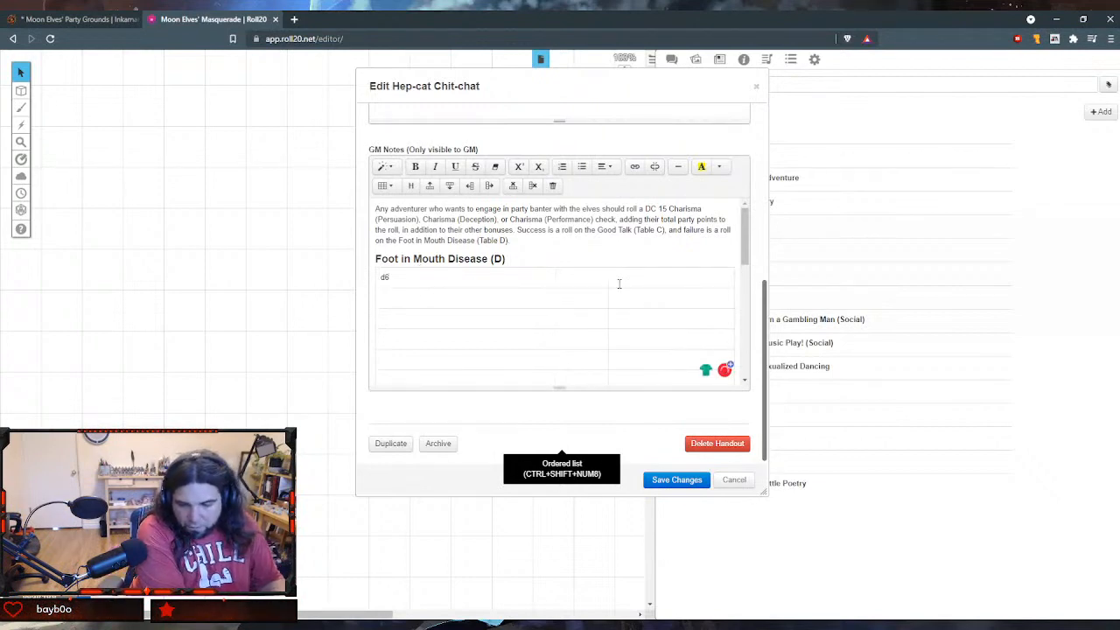
text(Result)
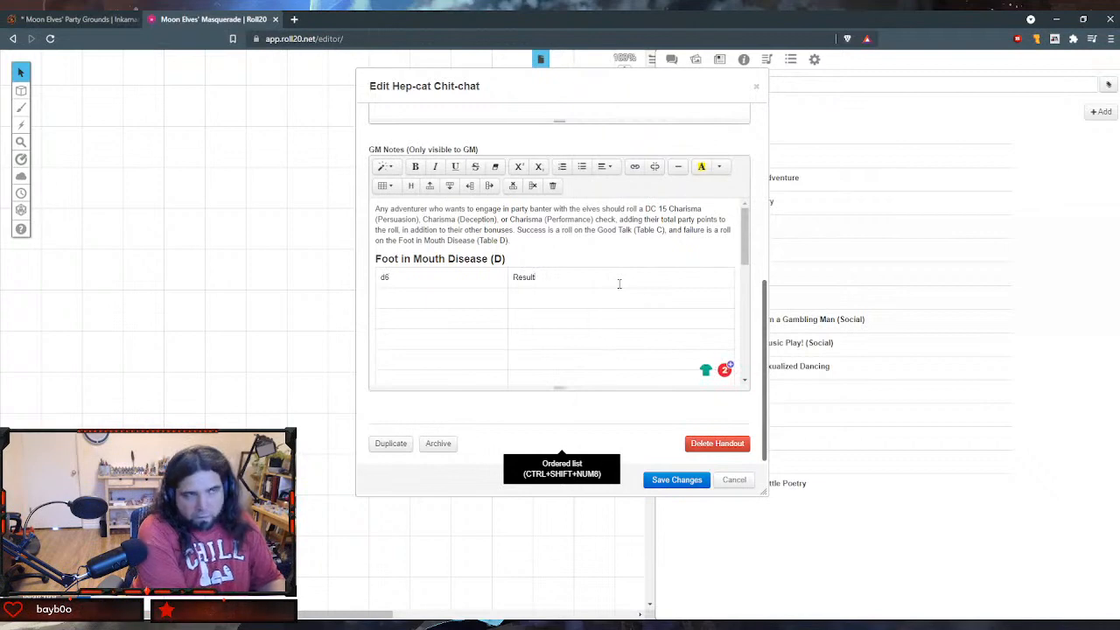
key(Tab)
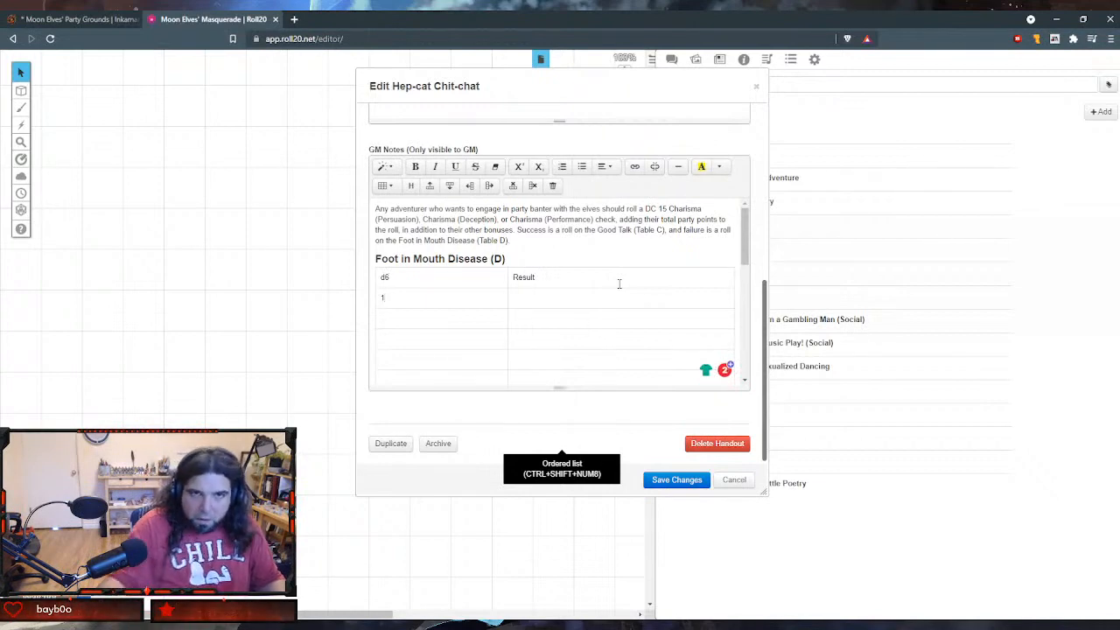
key(Tab)
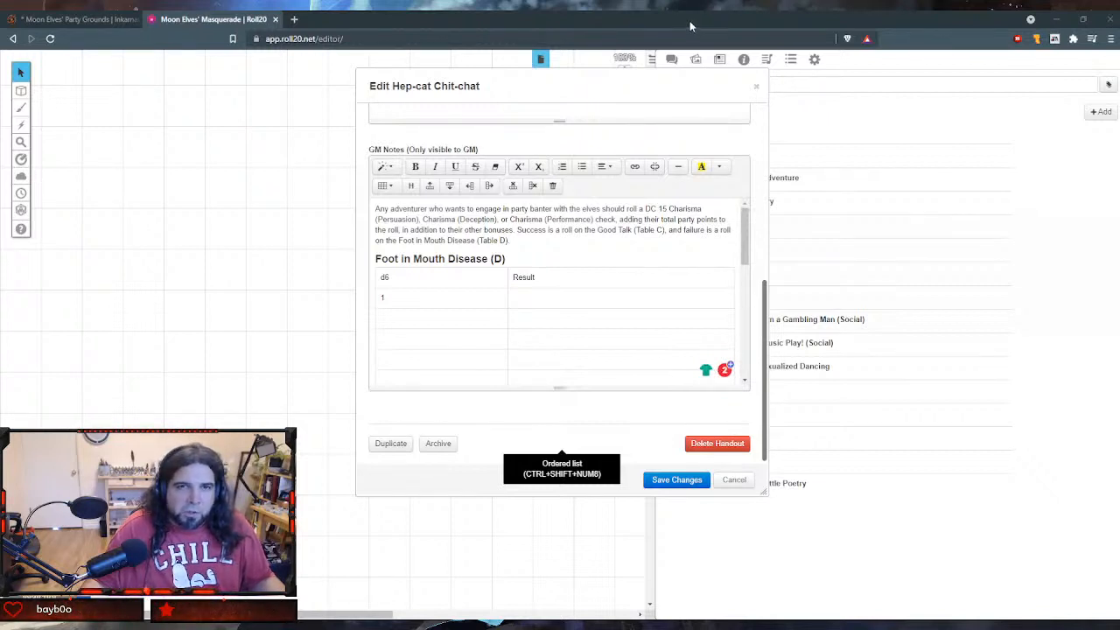
- Paste the long-winded anecdote result into row 1 and the duel challenge into the following row, numbering that row 2
click(532, 300)
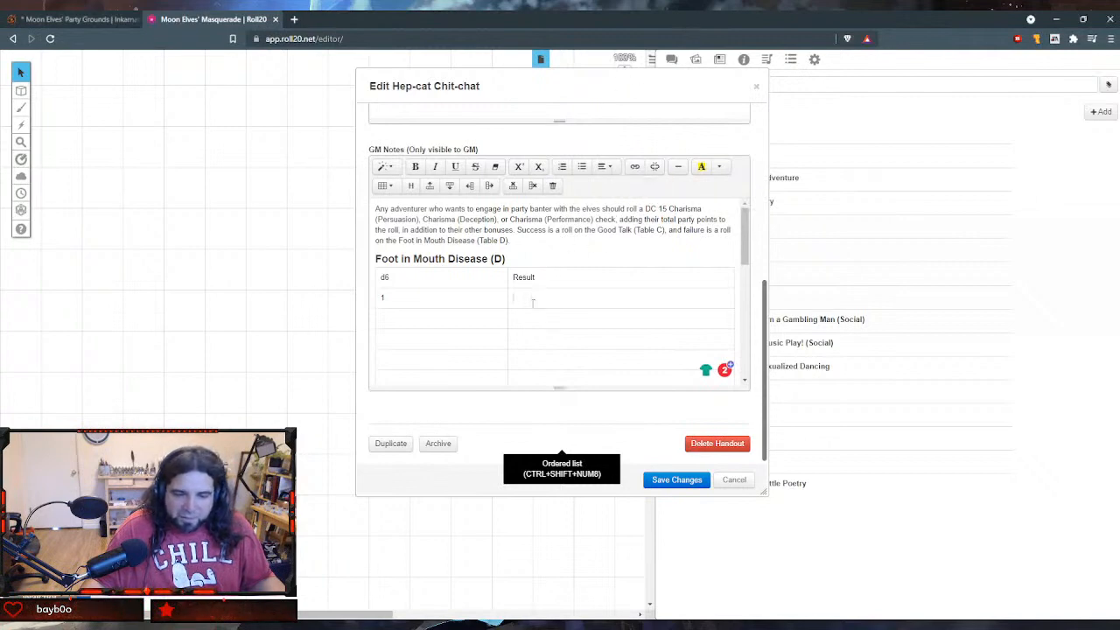
text(You tell a long-winded anecdote about your early life, only to realize three-fourths of the way in that the person you've cornered doesn't know about your home country or speak your language. Lose two party points.)
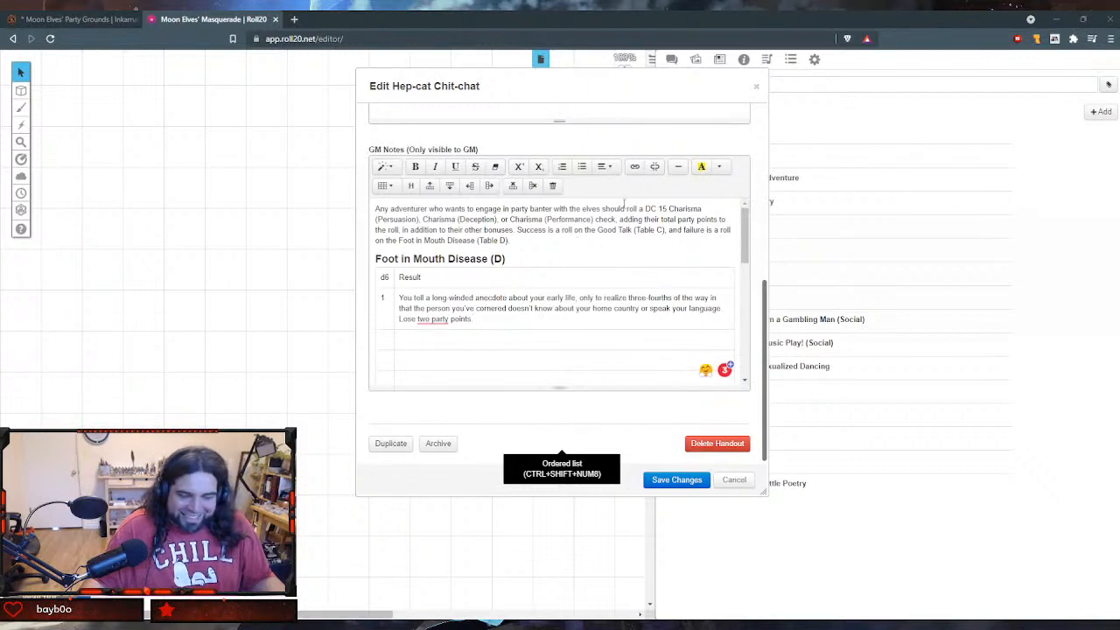
text(Challenged to a duel! Personal combat! The young woman you've offended fights as a Scout with 27hp. If you win, gain a party point; if you lose, you lose two party points. The moon elves intercept any hero that tries to interfere. Interfering heroes also lose two party points.)
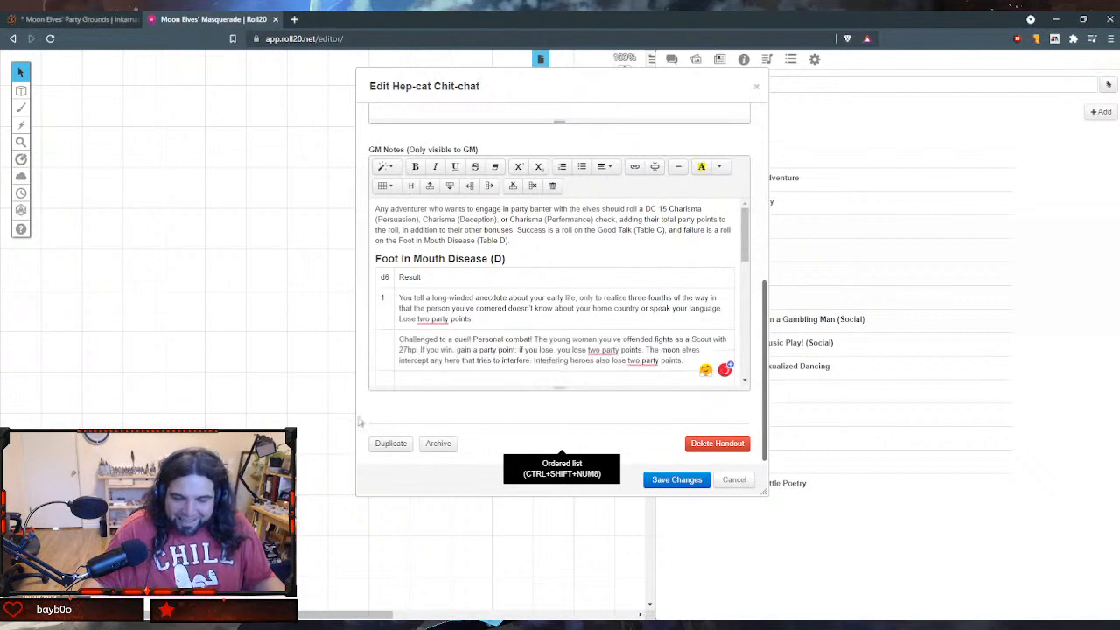
click(384, 354)
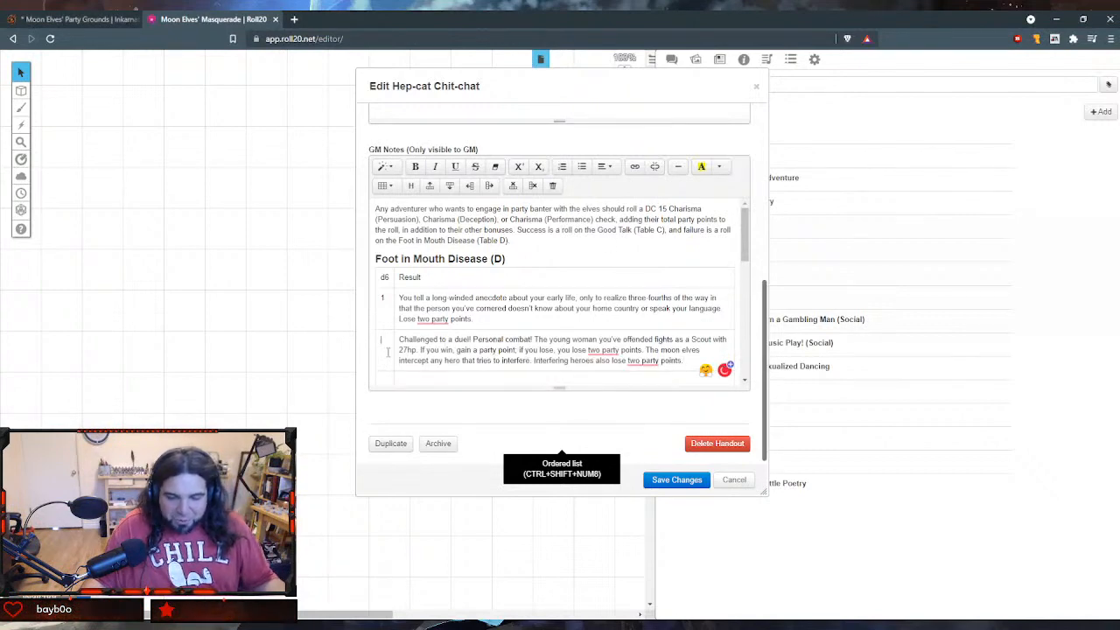
text(2)
- Fill in row 3 with the "You embarrass yourself and a friend" result and row 4 with the "Asked to leave!" result
scroll(484, 359, down, 3)
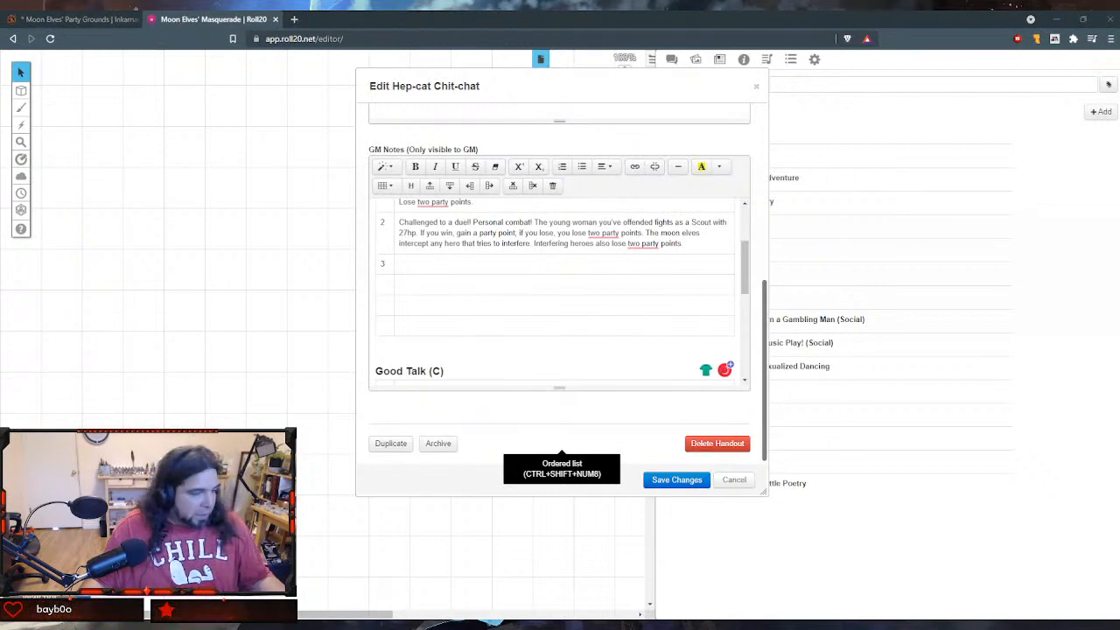
click(452, 261)
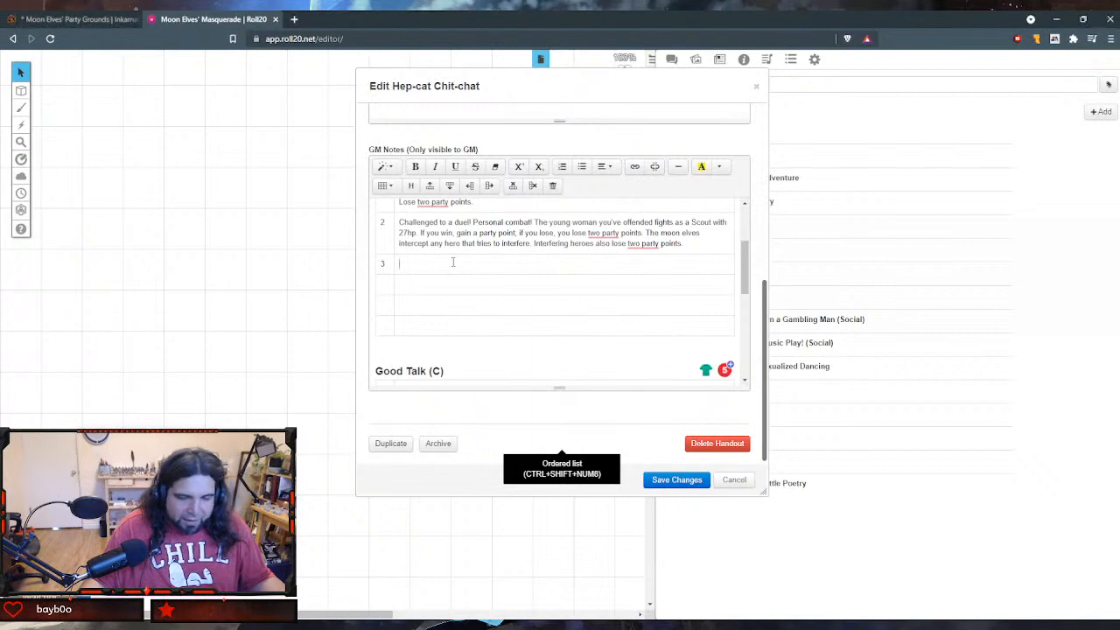
text(You embarrass yourself and a friend. You and another adventurer of your choice lose a party point! Who brought this guy?)
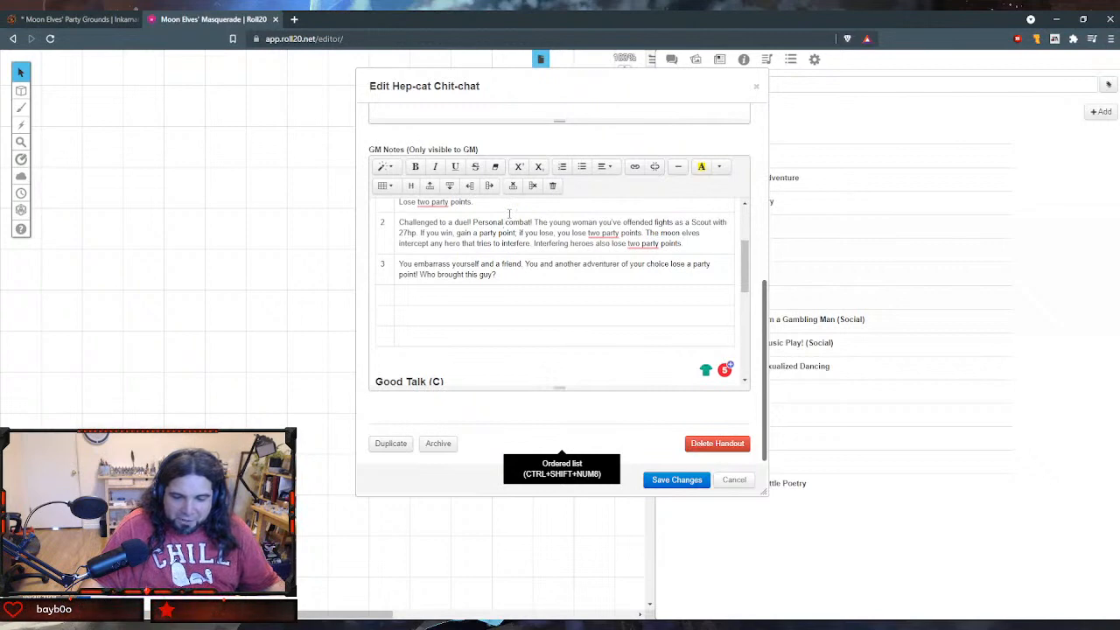
text(4)
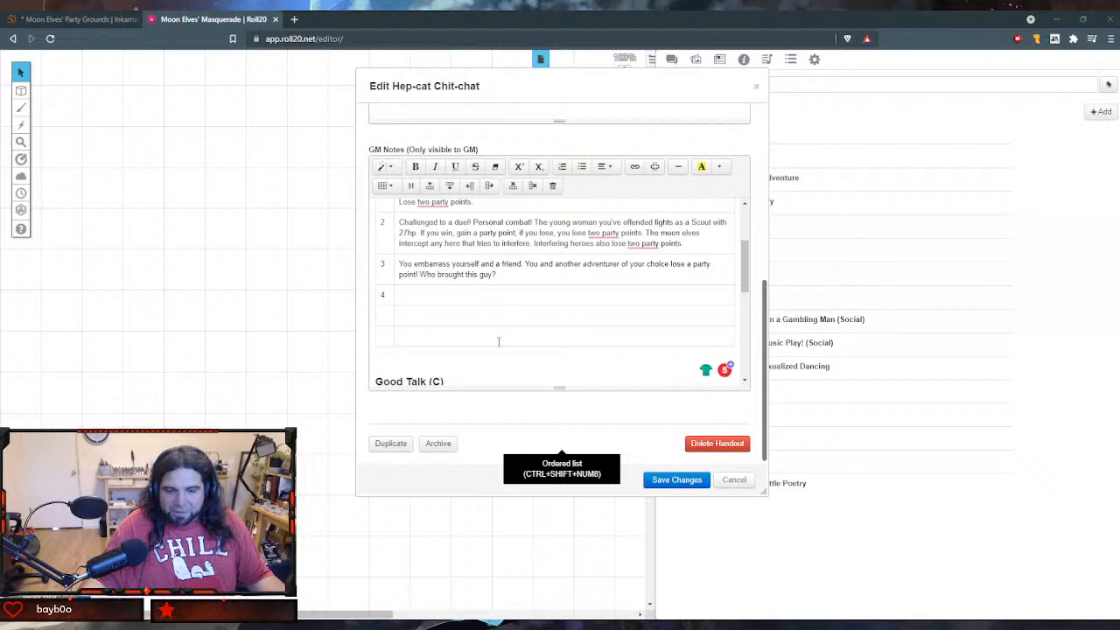
text(Asked to leave! Succeed on a DC 12 Charisma (Persuasion) or Charisma (Deception) check to apologize and stay. Alternatively, pay five party points, but if you fail or lack the points to pay, you're sitting the rest of this party out!)
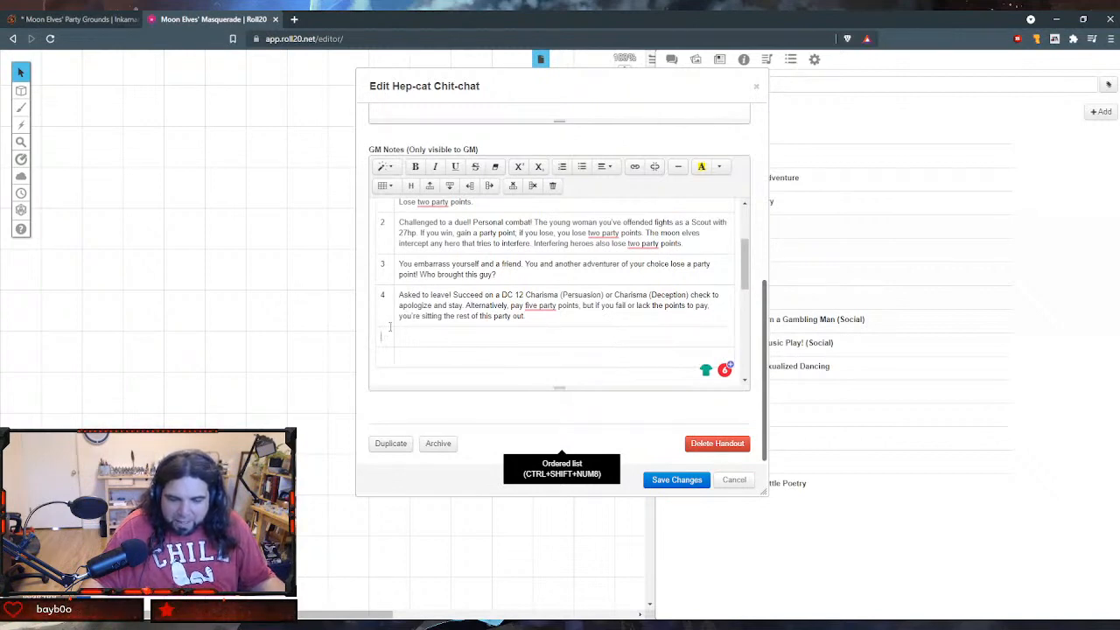
- Fill in row 5 with the "Stood awkwardly" result and row 6 with the "butt of the joke" result
key(Tab)
text(5)
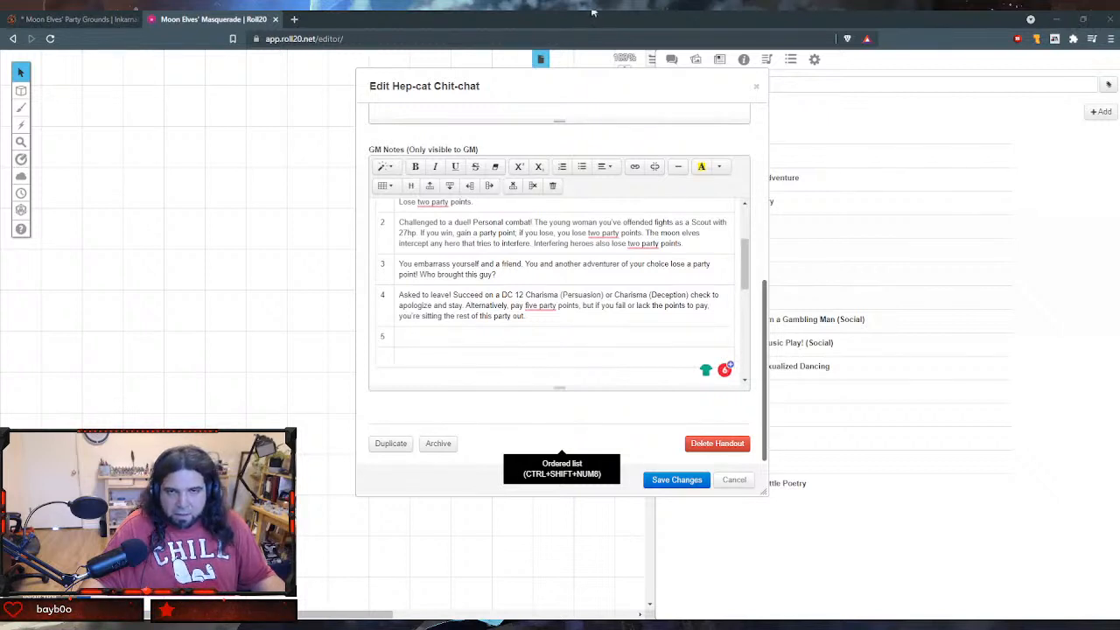
text(Stood awkwardly at the edge of a group, unable to get a word in edgewise. You suspect no one likes you. Lose one party point)
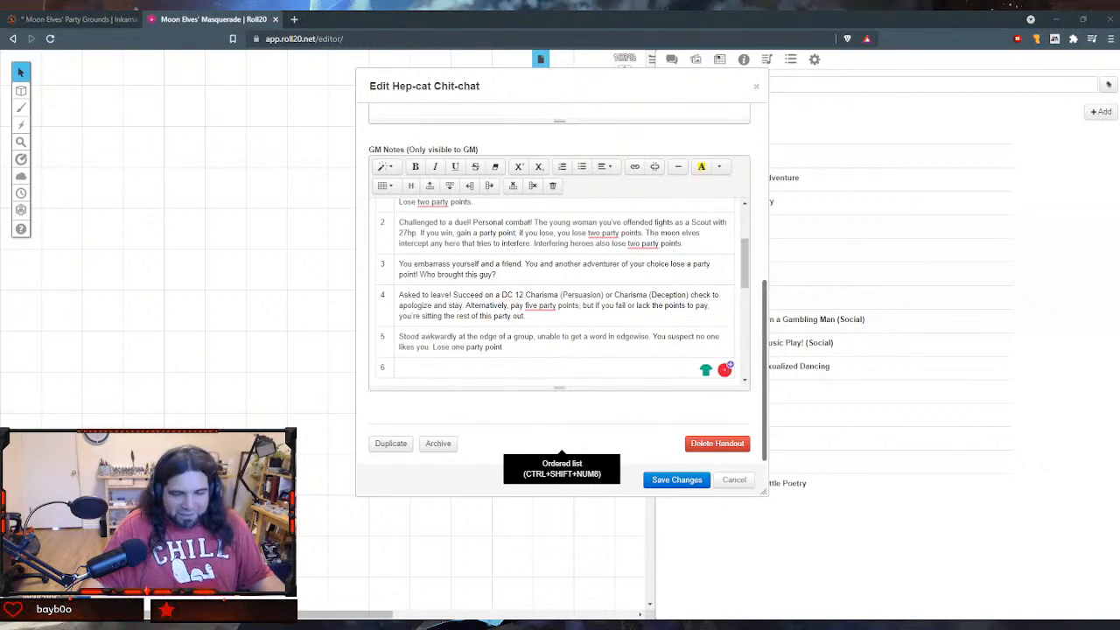
text(Stood awkwardly at the edge of a group, unable to get a word in edgewise. You suspect no one likes you. Lose one party point.)
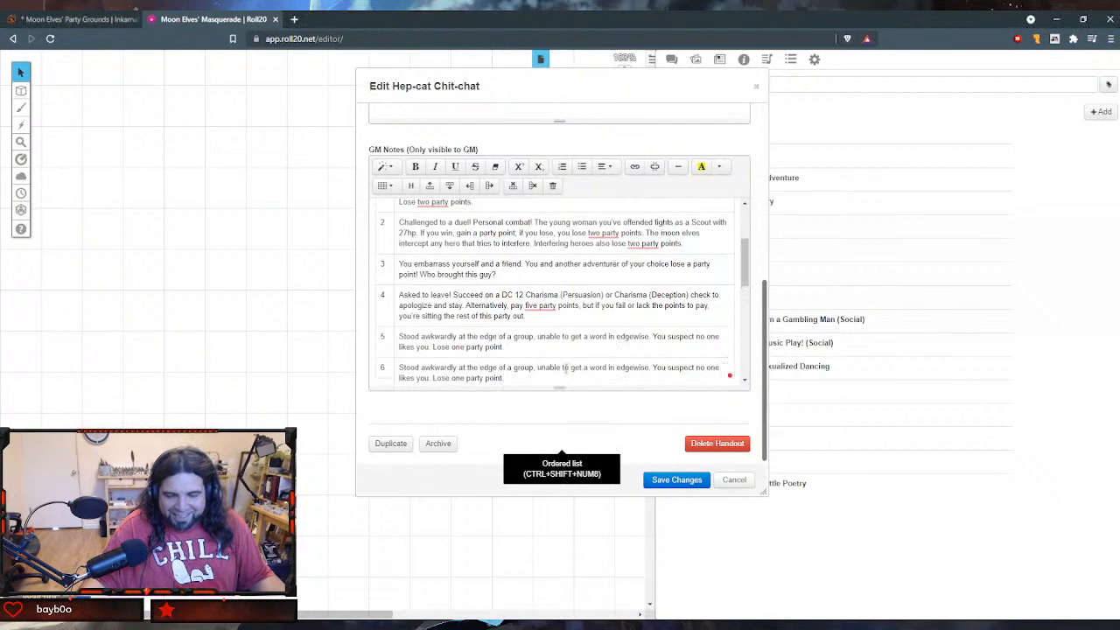
key(ctrl+z)
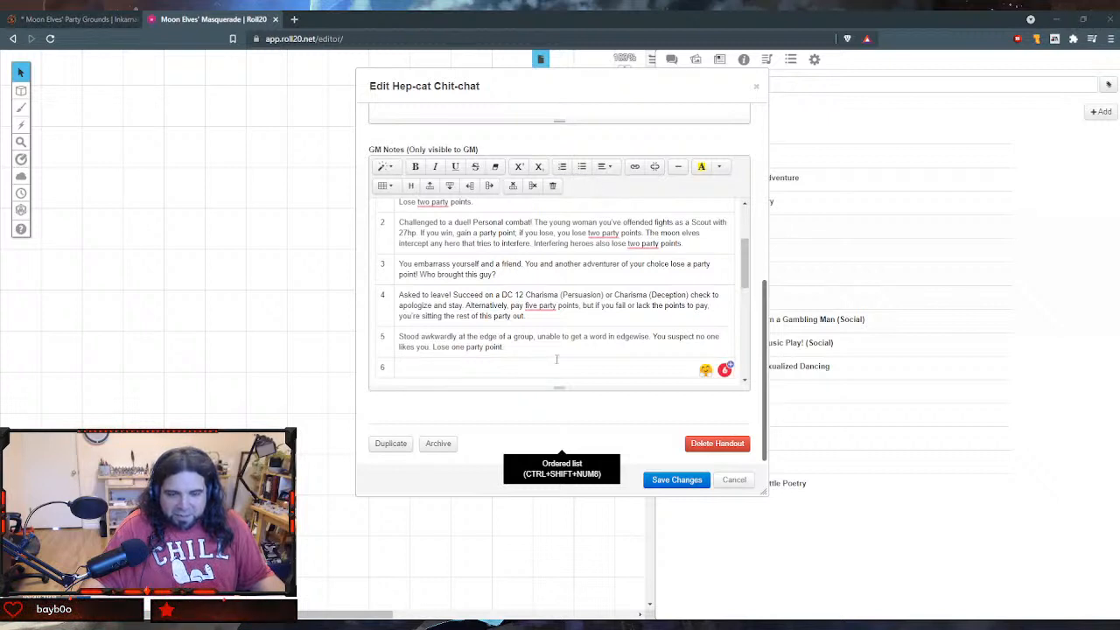
text(It takes you way too long to realize you're the butt of the joke. Lose one party point.)
- Check both roll tables in the GM notes and save the changes to the Hep-cat Chit-chat handout
scroll(547, 367, down, 1)
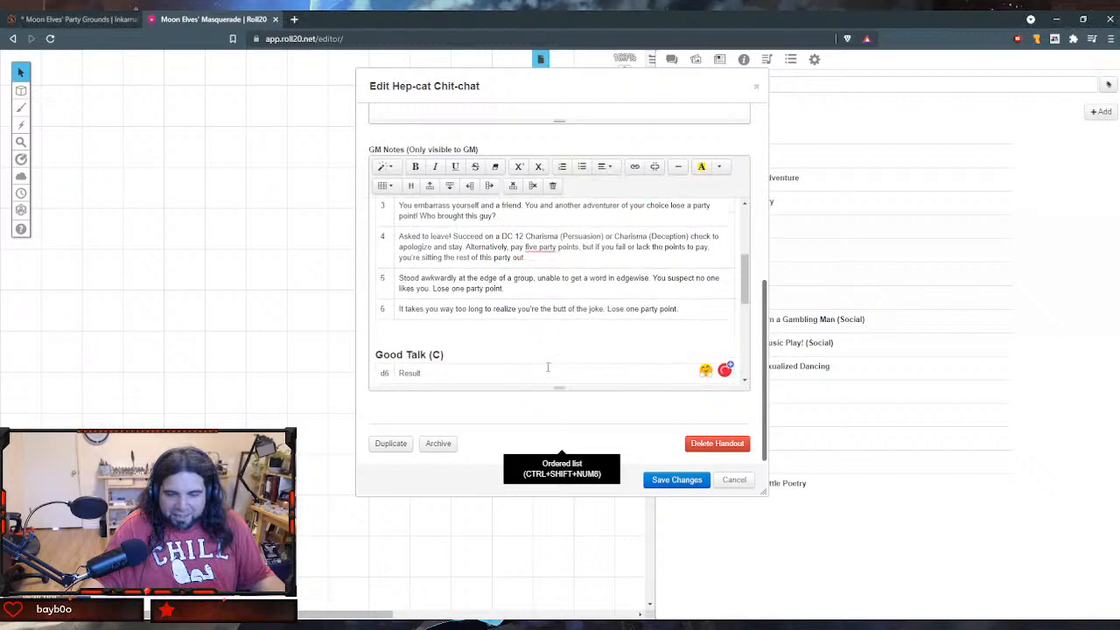
scroll(548, 367, down, 1)
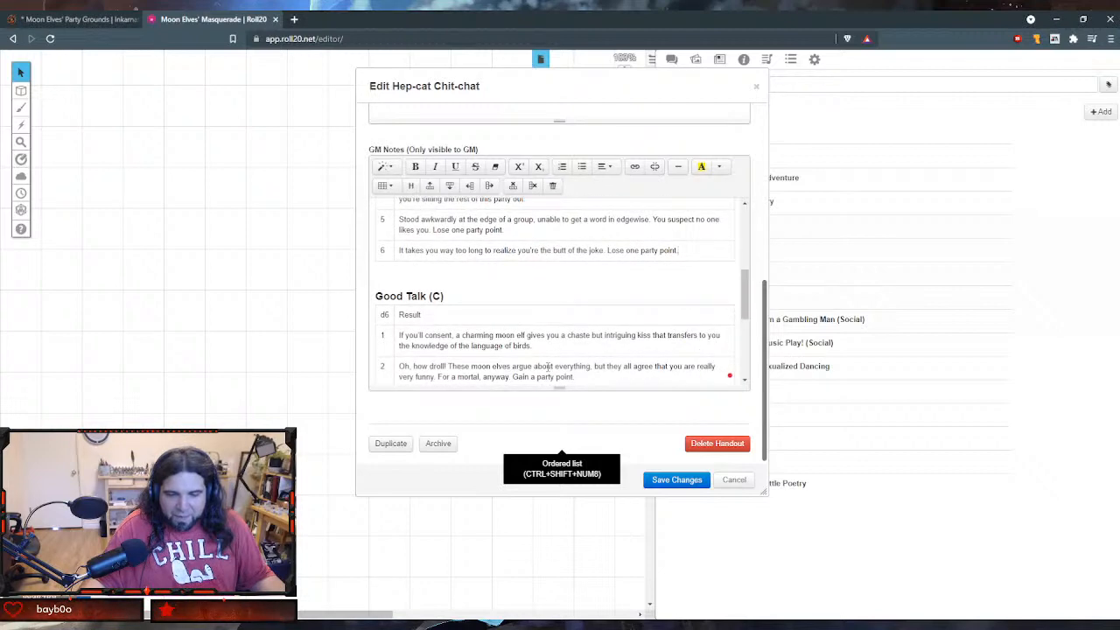
scroll(548, 367, down, 1)
scroll(548, 368, up, 3)
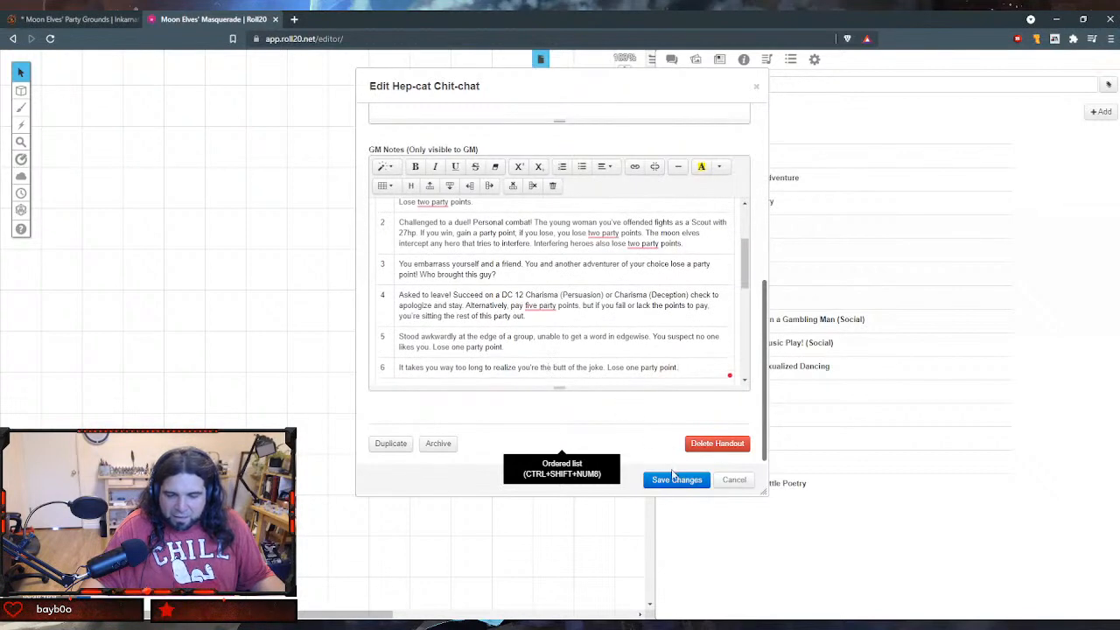
click(673, 480)
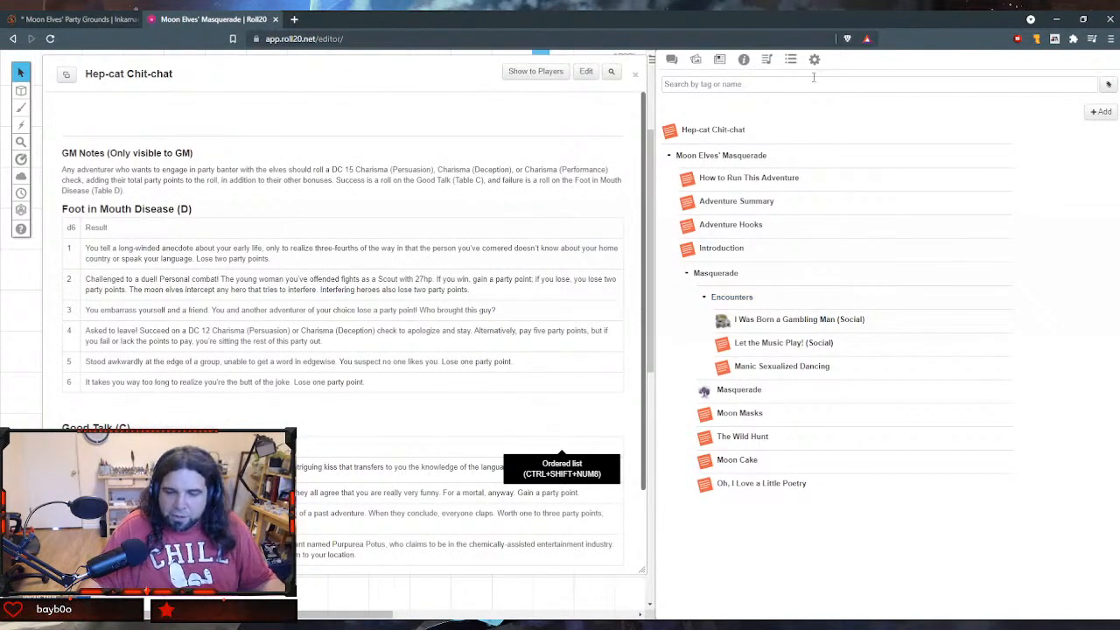
- Move the Hep-cat Chit-chat handout into the Encounters folder, rename it "Hep-cat Chit-chat (Social/Combat)" and save the changes
drag(704, 129, 711, 376)
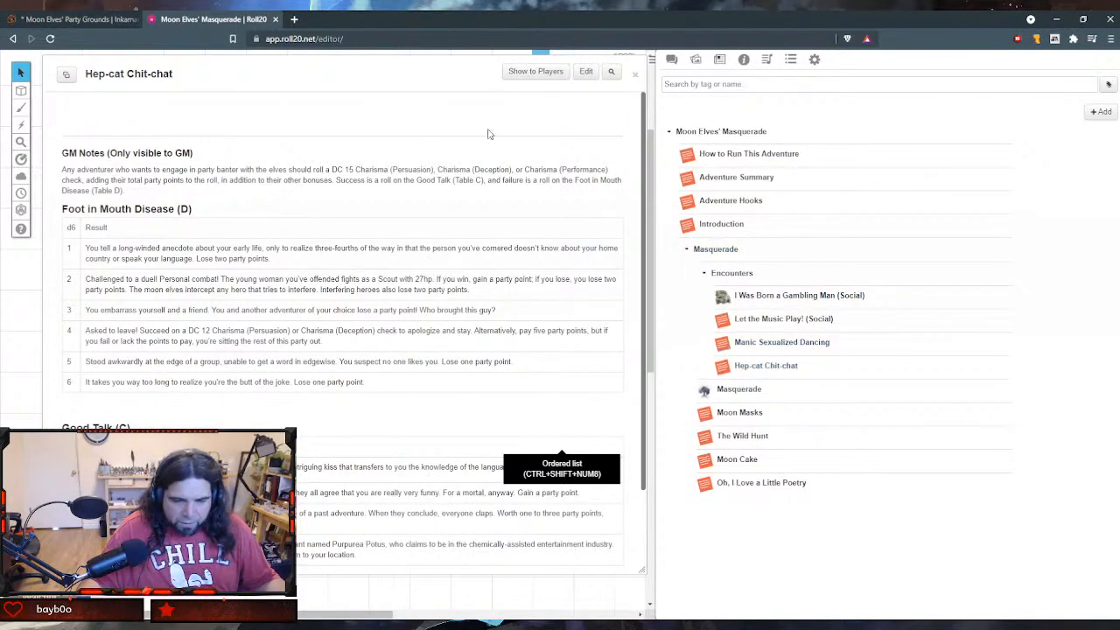
click(585, 71)
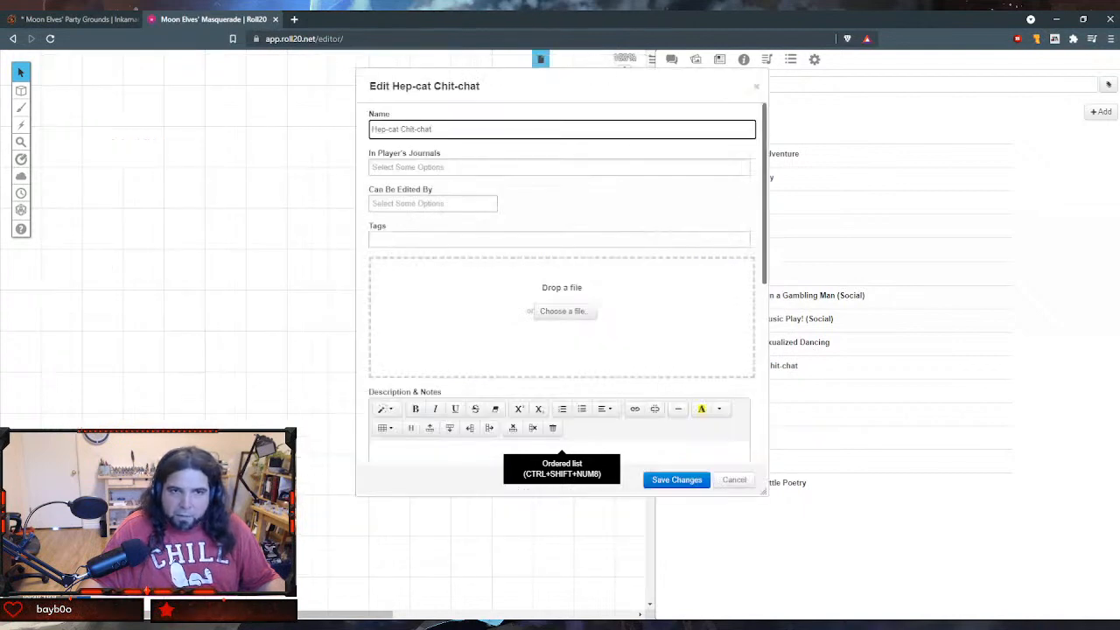
key(alt+Tab)
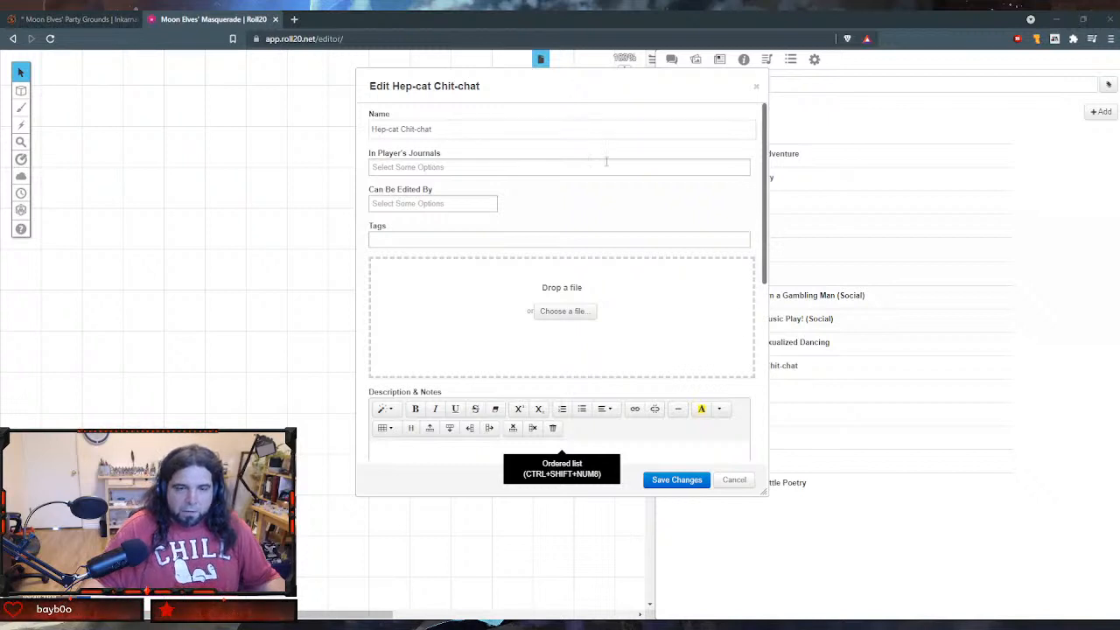
click(479, 128)
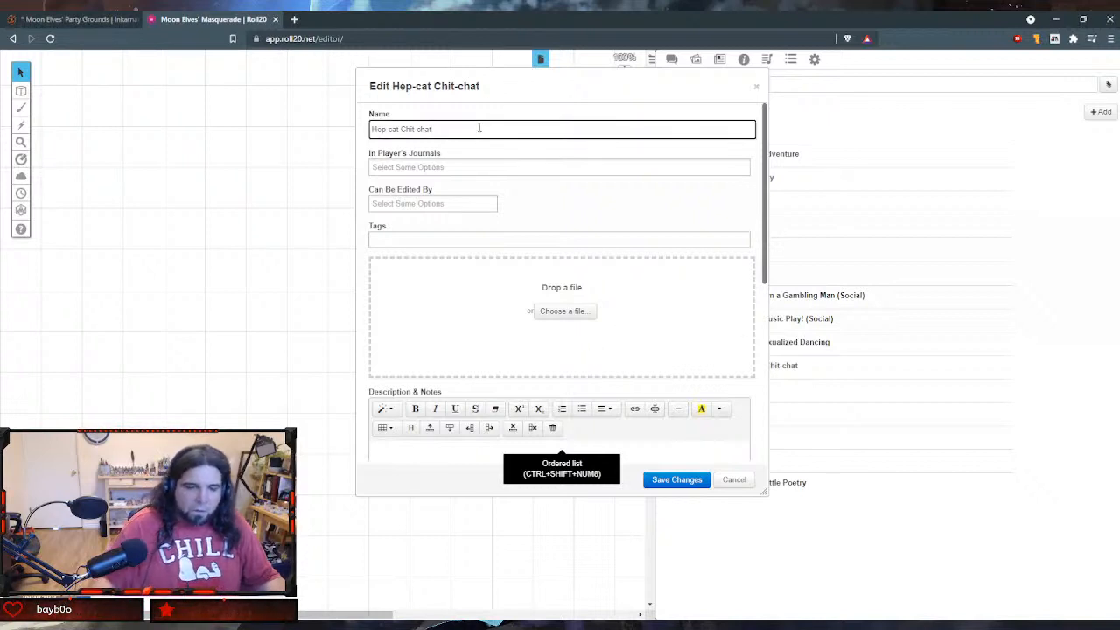
text((social)
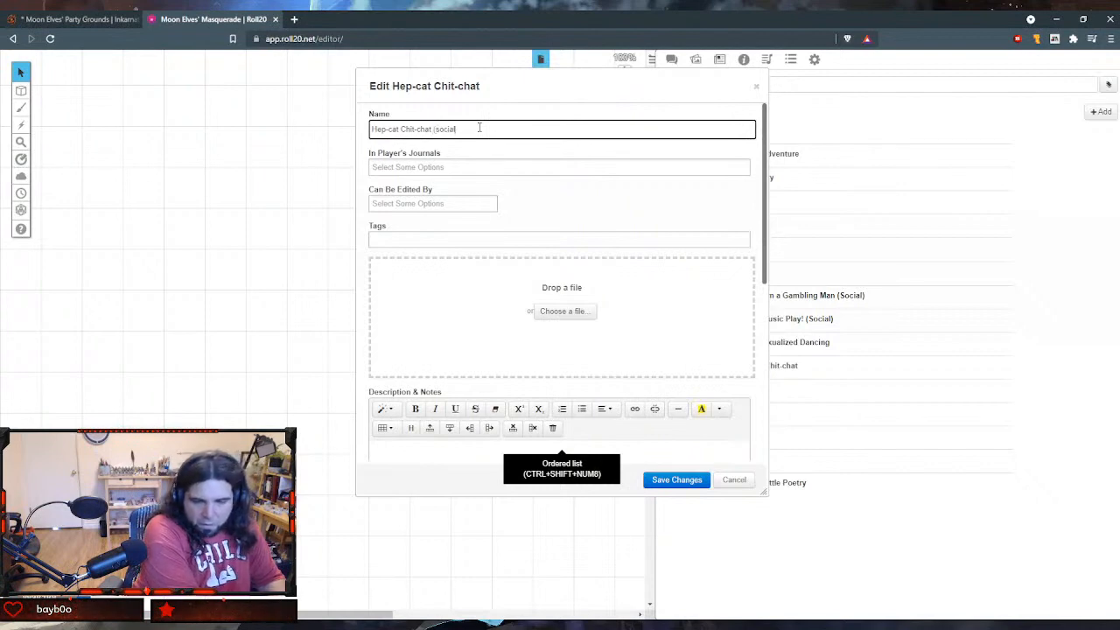
key(BackSpace)
key(BackSpace)
text(S)
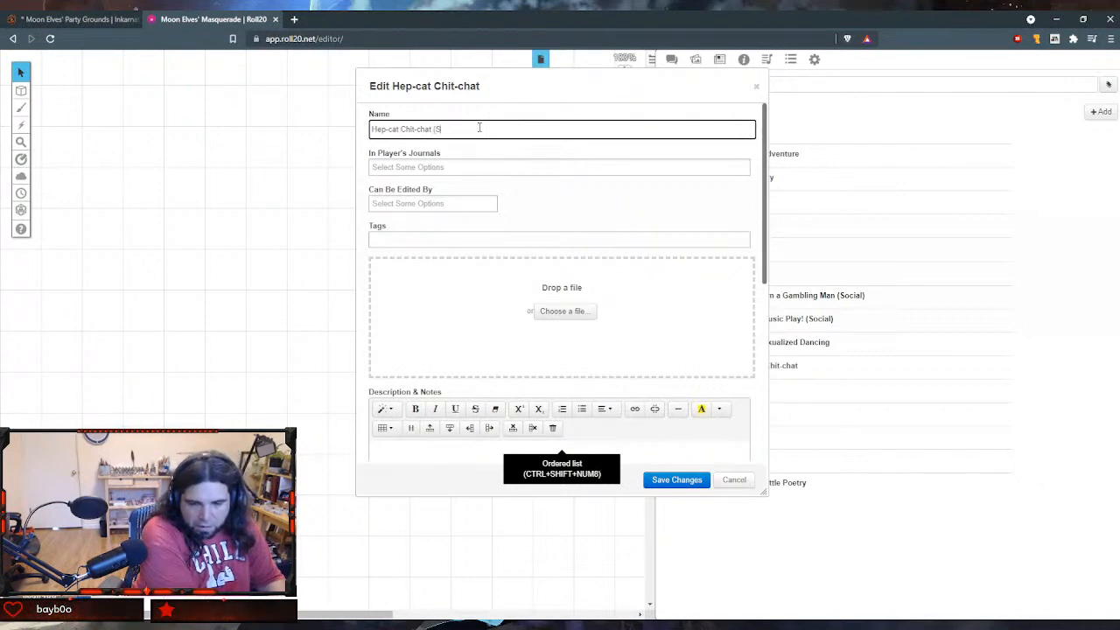
text(ocia)
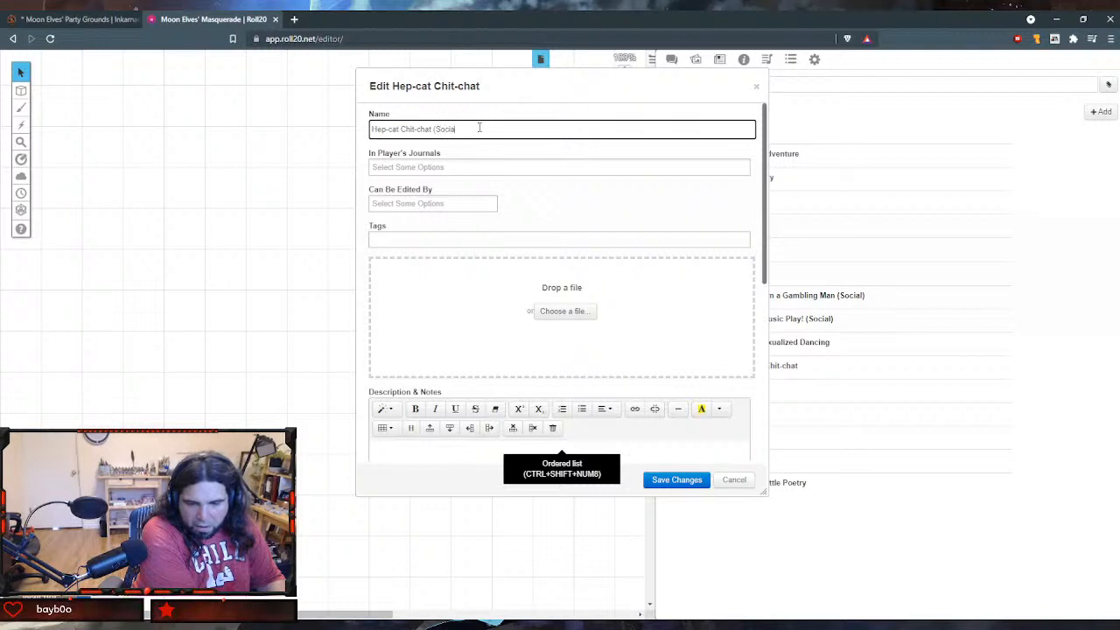
text(l/Com)
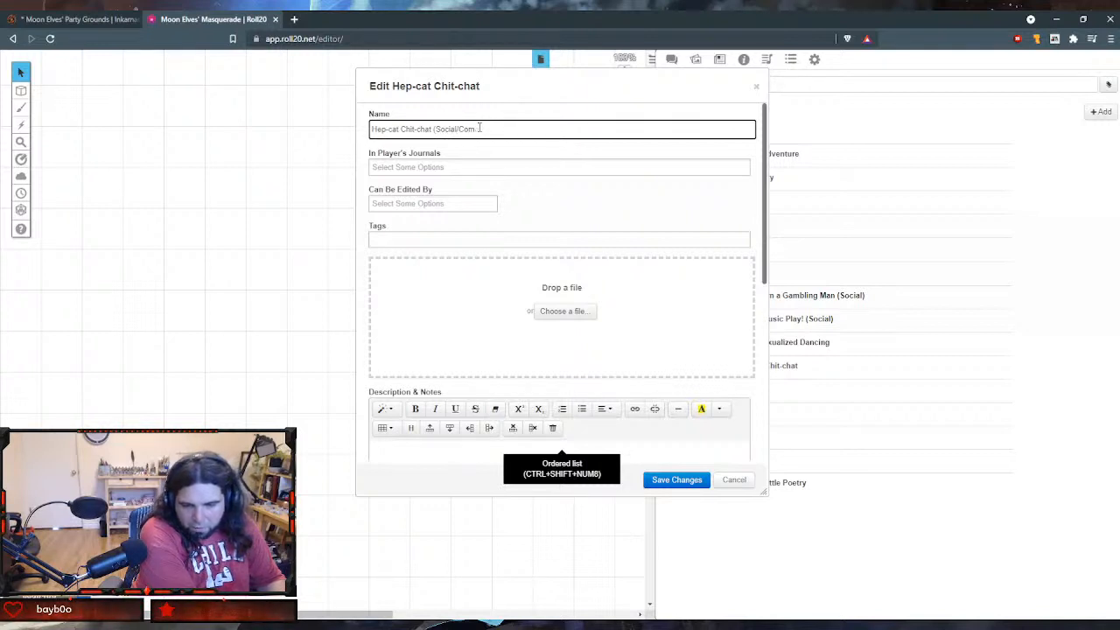
text(abb)
key(BackSpace)
text(at)
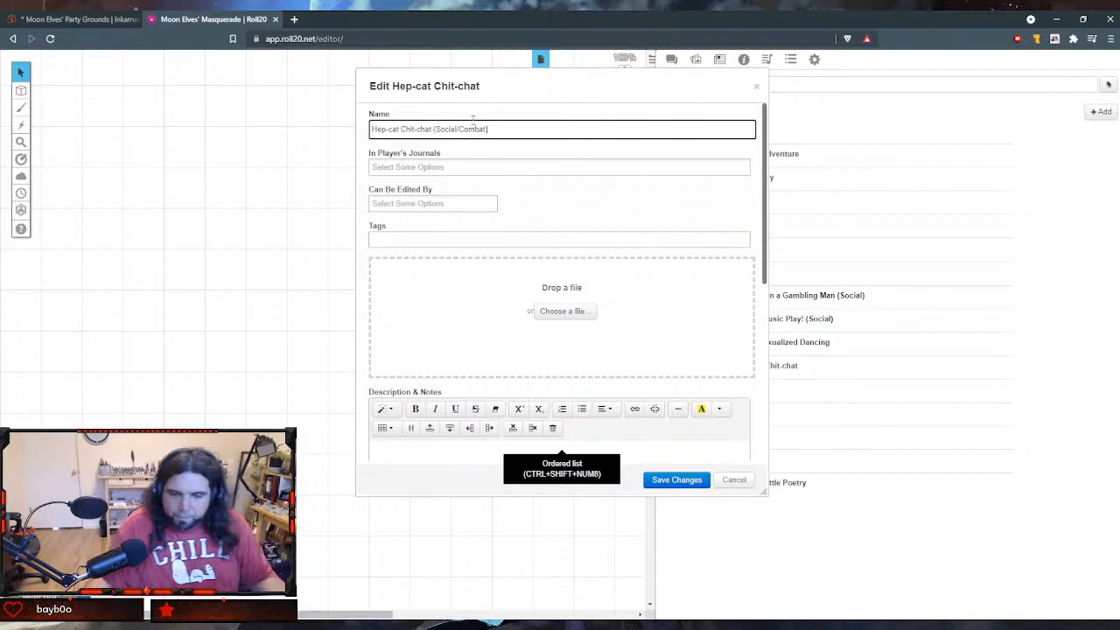
click(676, 480)
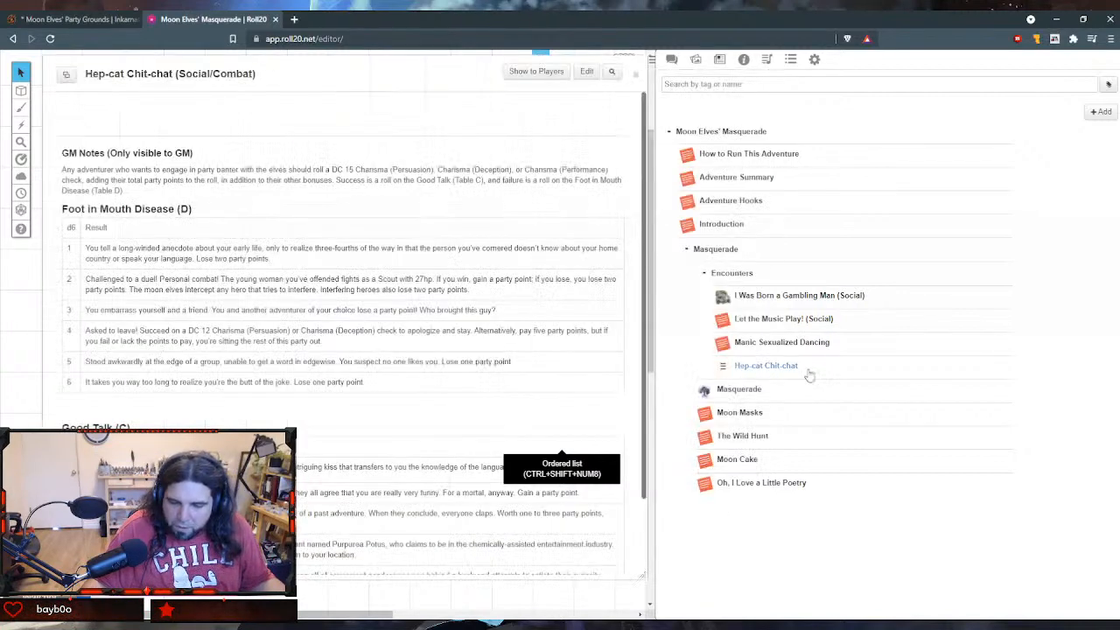
- Find the decks and rollable tables, show the Safety Deck on the tabletop and narrow the sidebar to reveal more of the canvas
scroll(464, 278, down, 2)
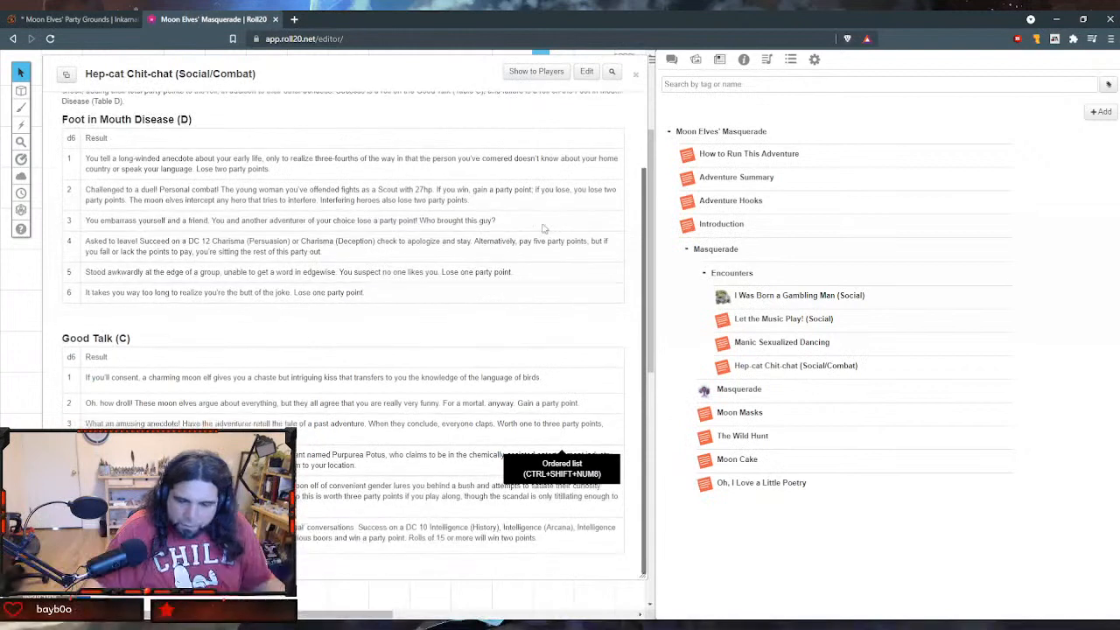
click(814, 58)
scroll(860, 369, down, 3)
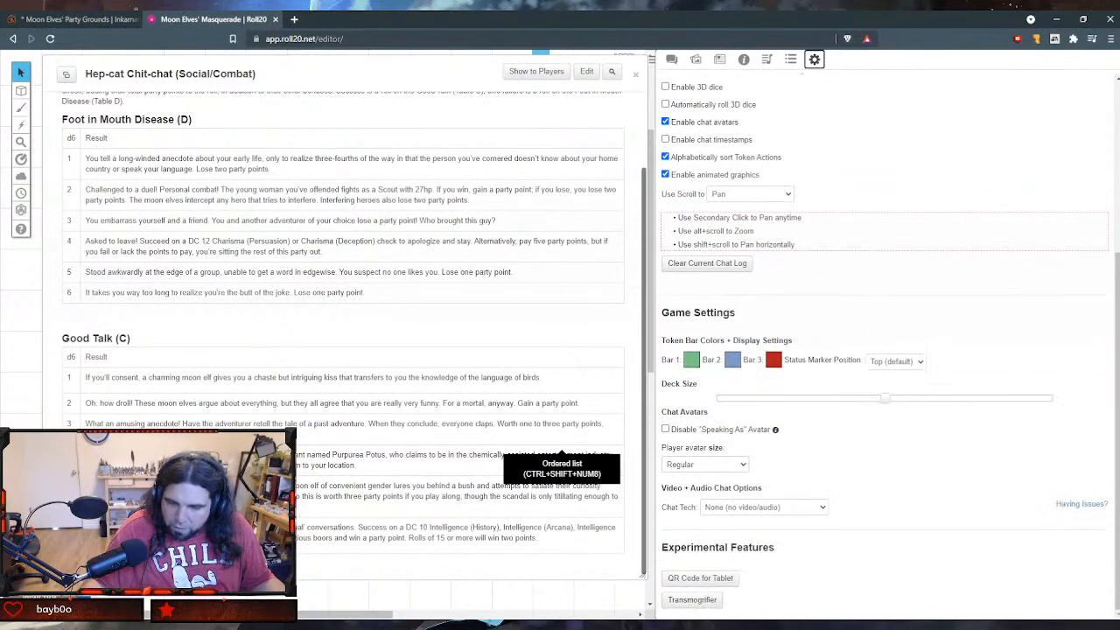
click(790, 62)
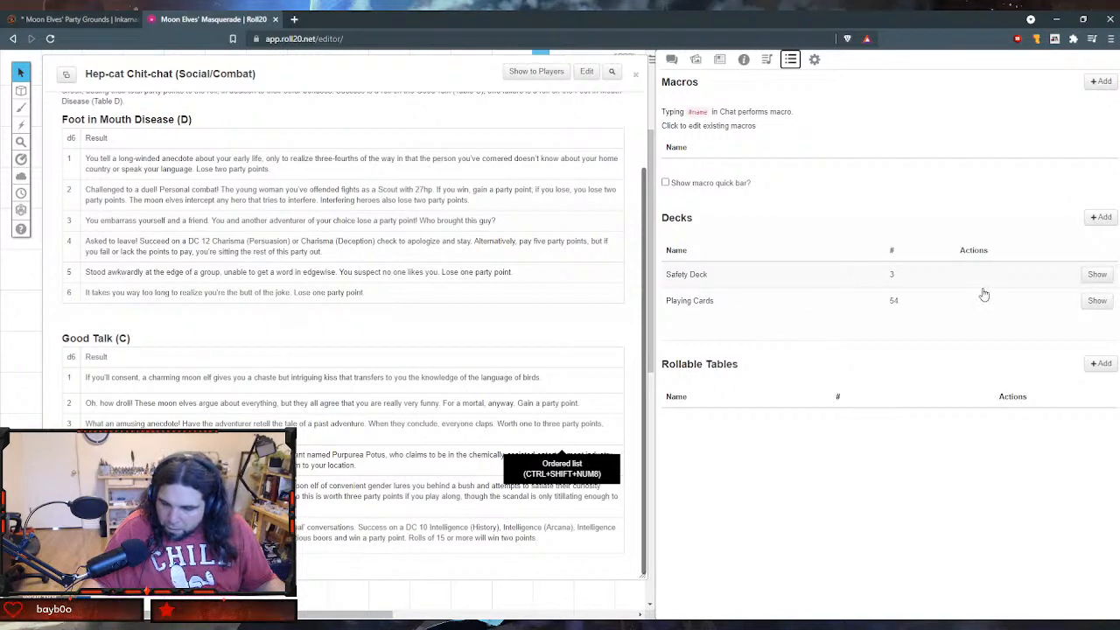
click(1098, 276)
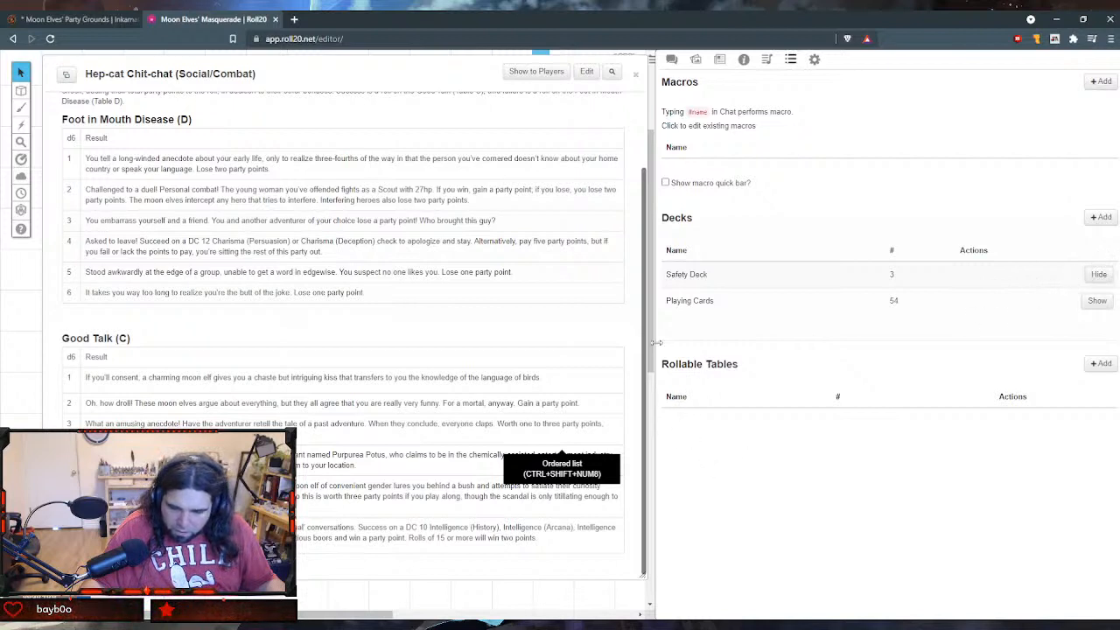
drag(655, 342, 915, 297)
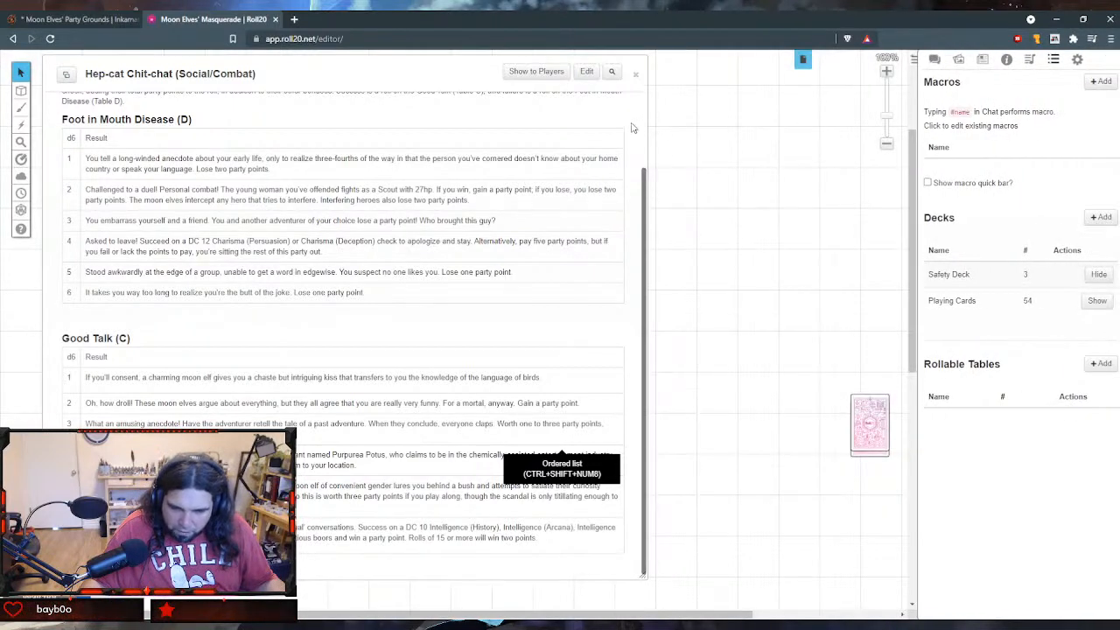
- Flip through the cards of the Safety Deck and check its list of removed cards
mouse_move(868, 424)
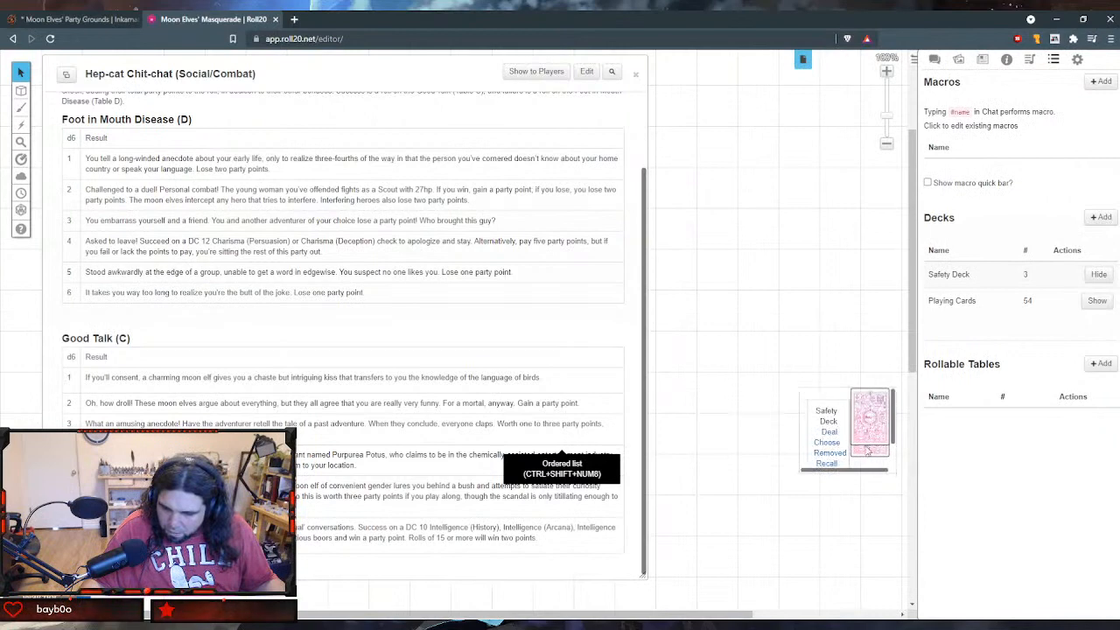
click(870, 421)
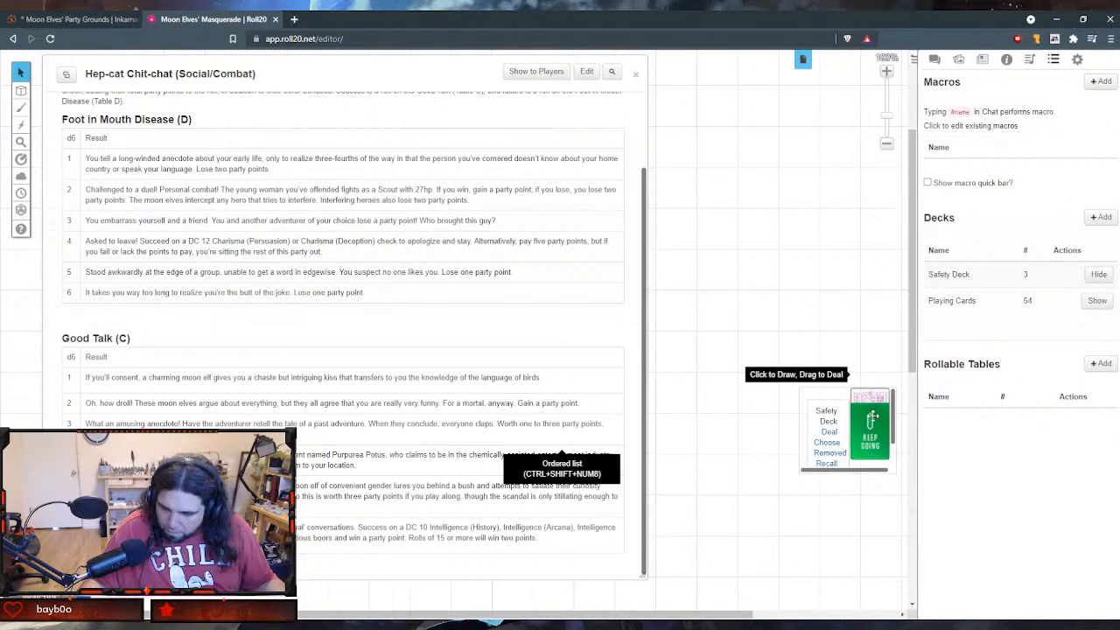
click(867, 410)
click(864, 404)
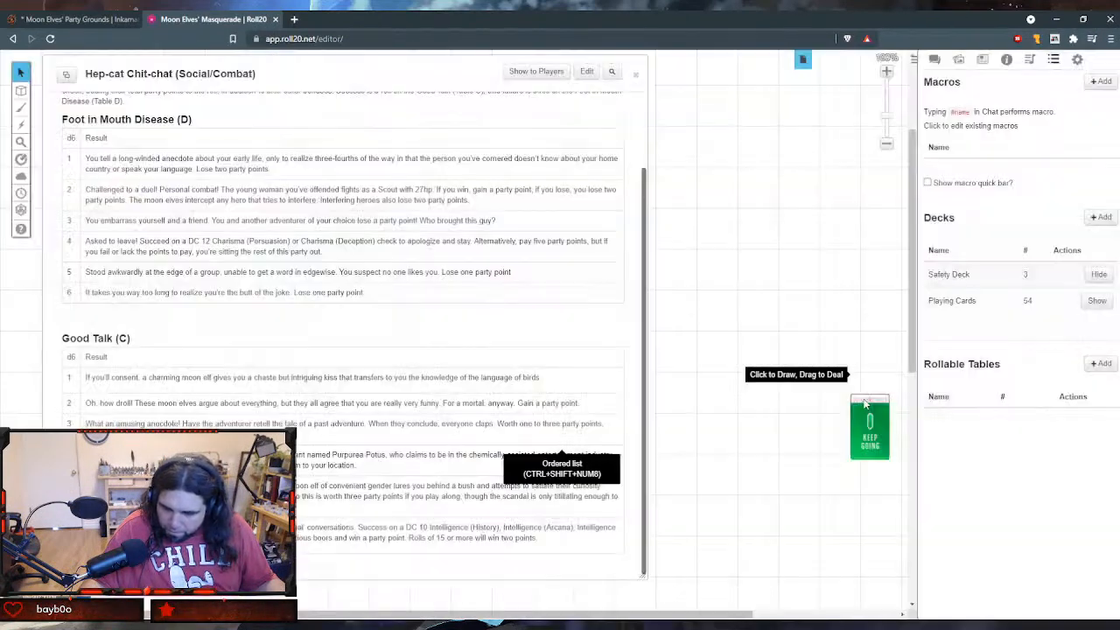
click(868, 413)
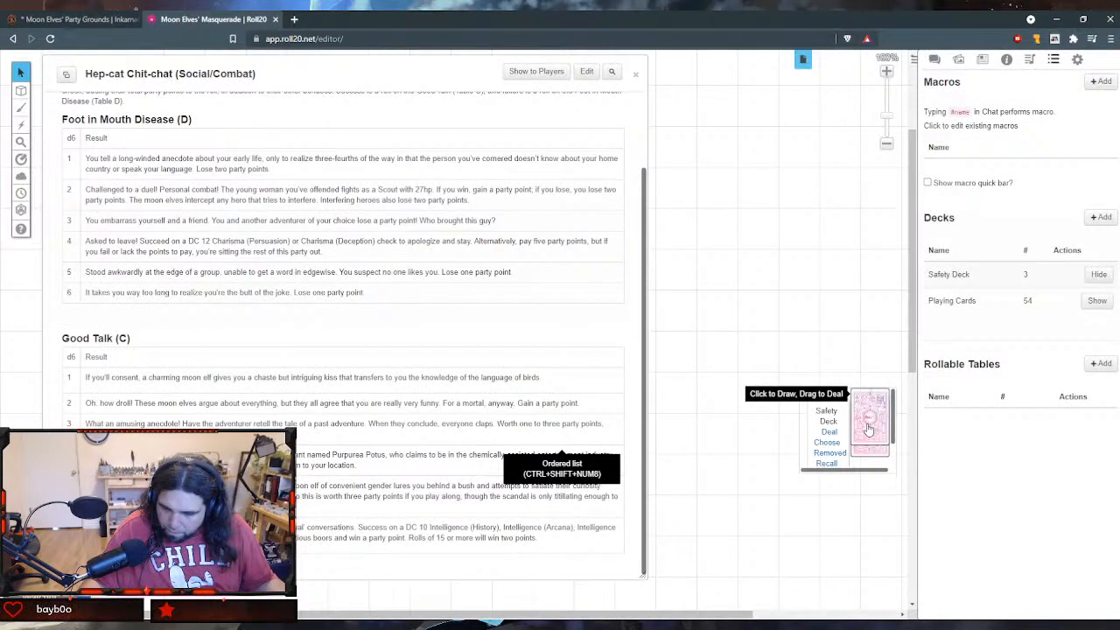
click(867, 429)
click(781, 366)
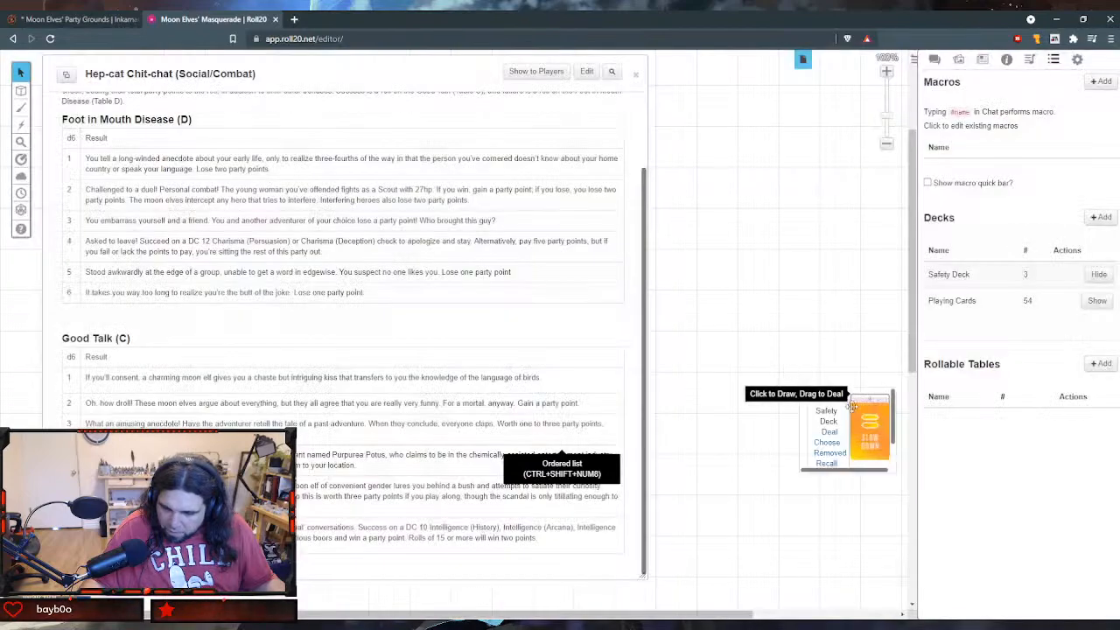
click(866, 424)
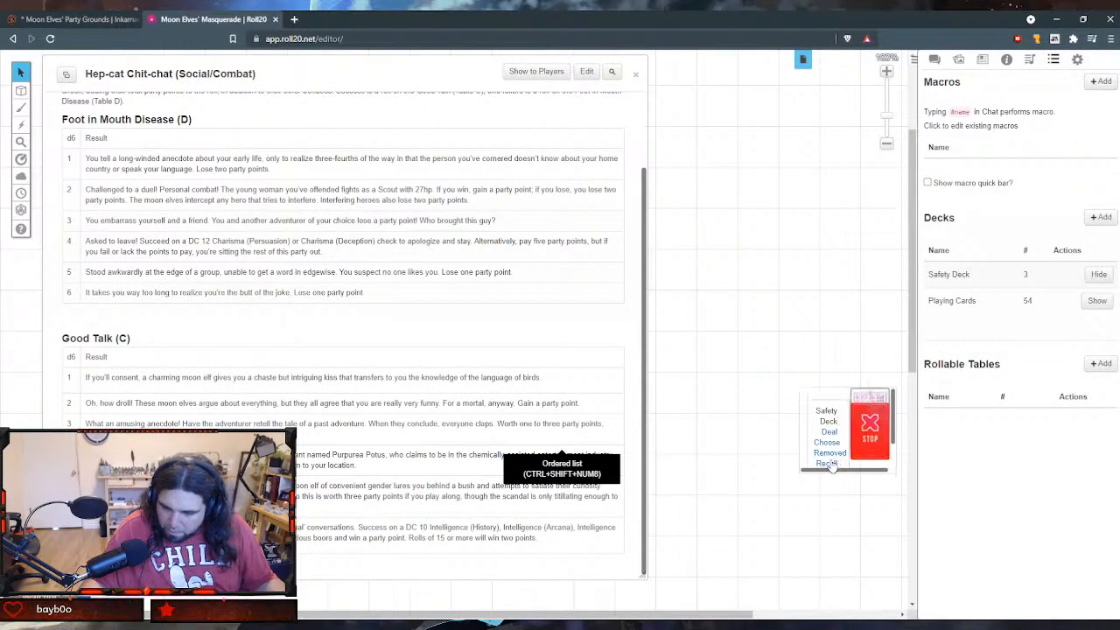
click(829, 453)
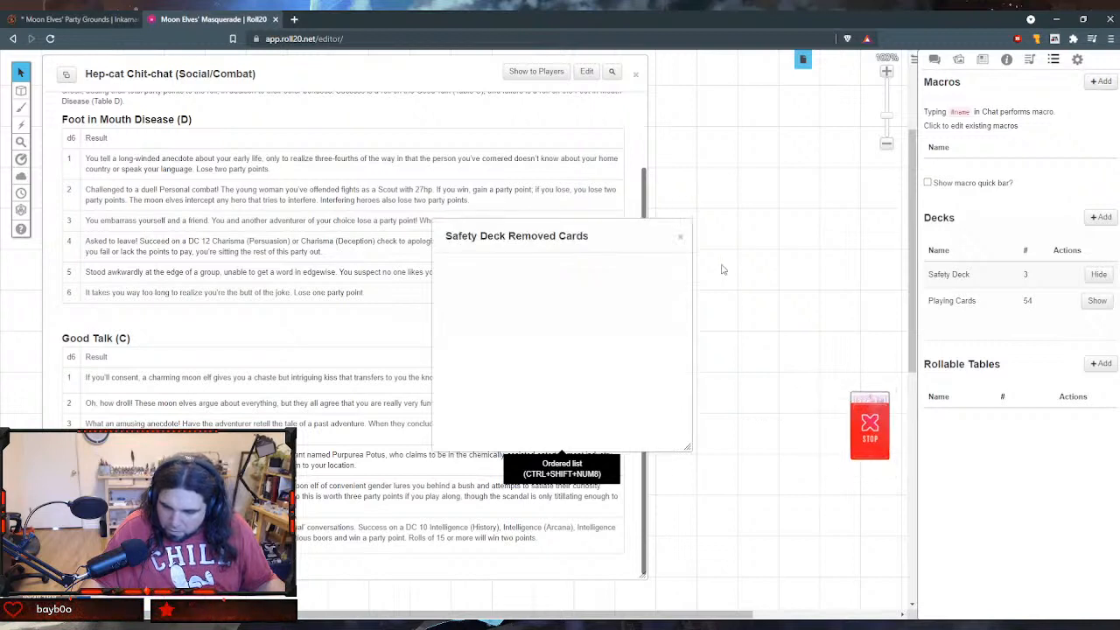
click(680, 236)
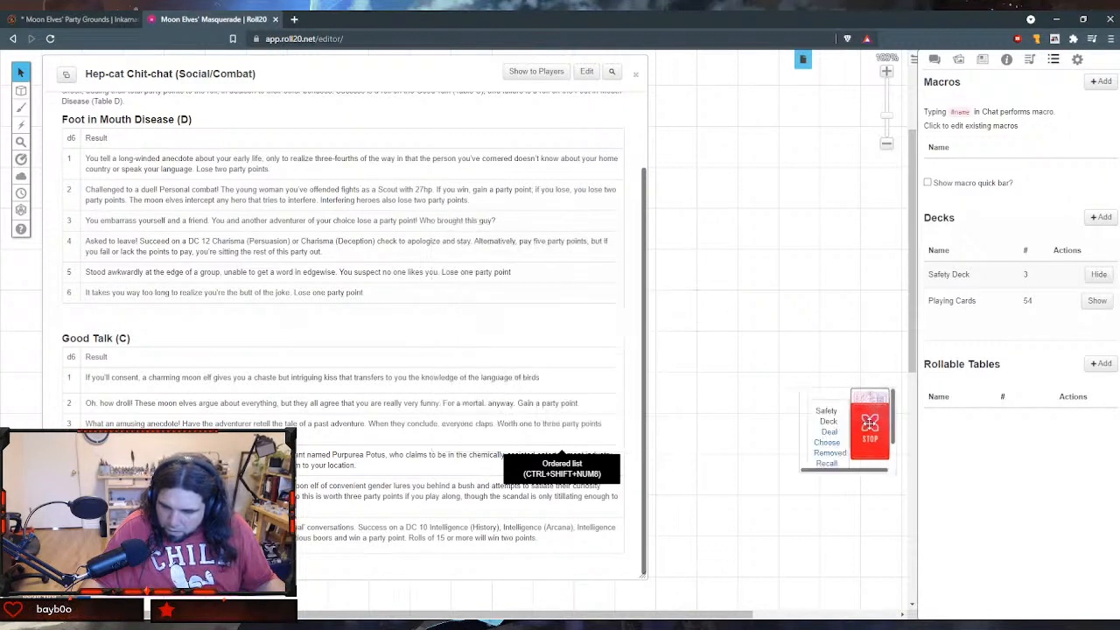
- Deal the STOP card onto the tabletop, delete it, and recall all cards to the Safety Deck
drag(864, 419, 699, 333)
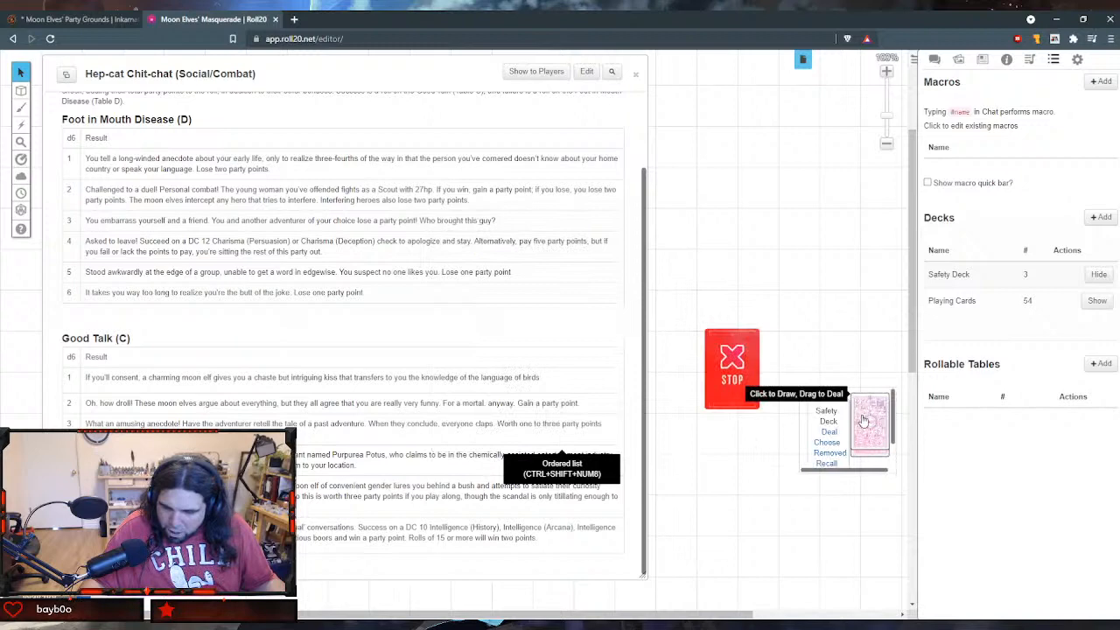
click(732, 360)
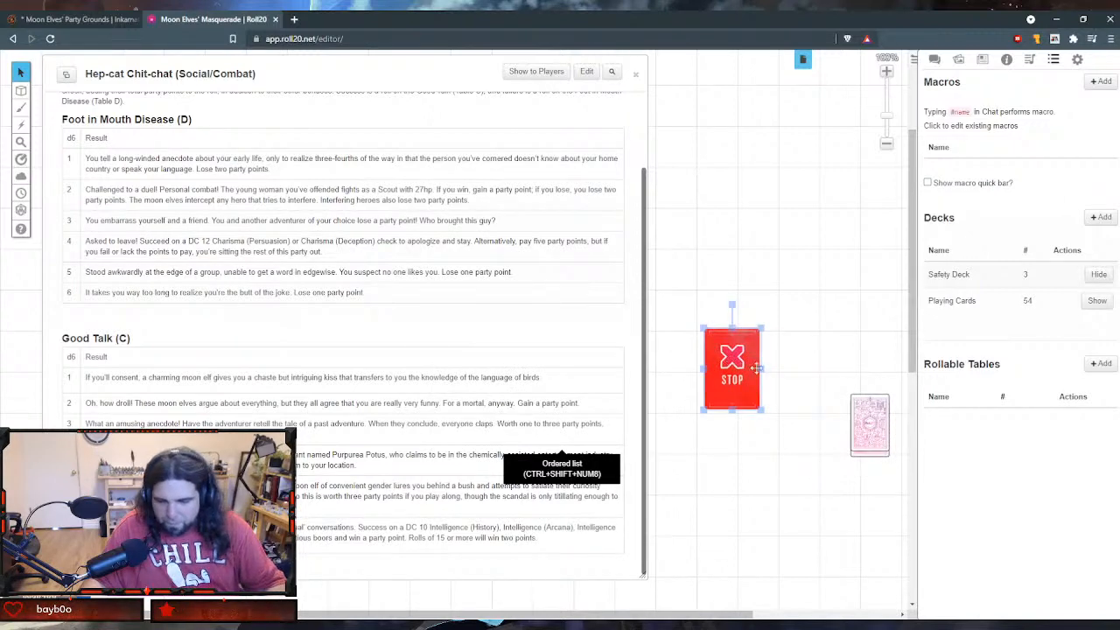
key(Delete)
click(857, 433)
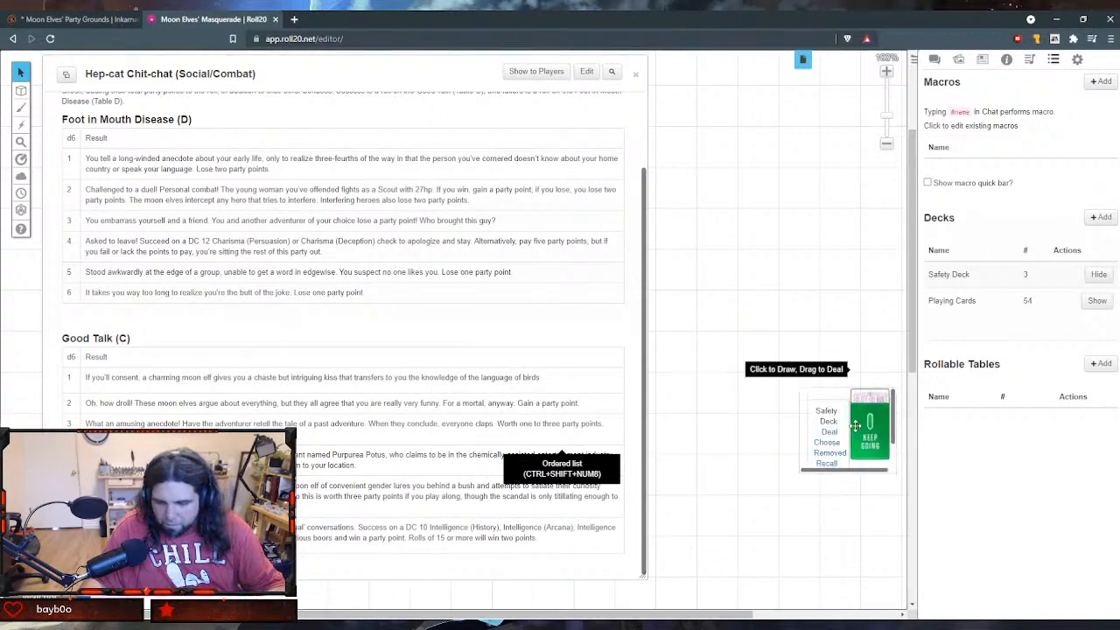
click(823, 463)
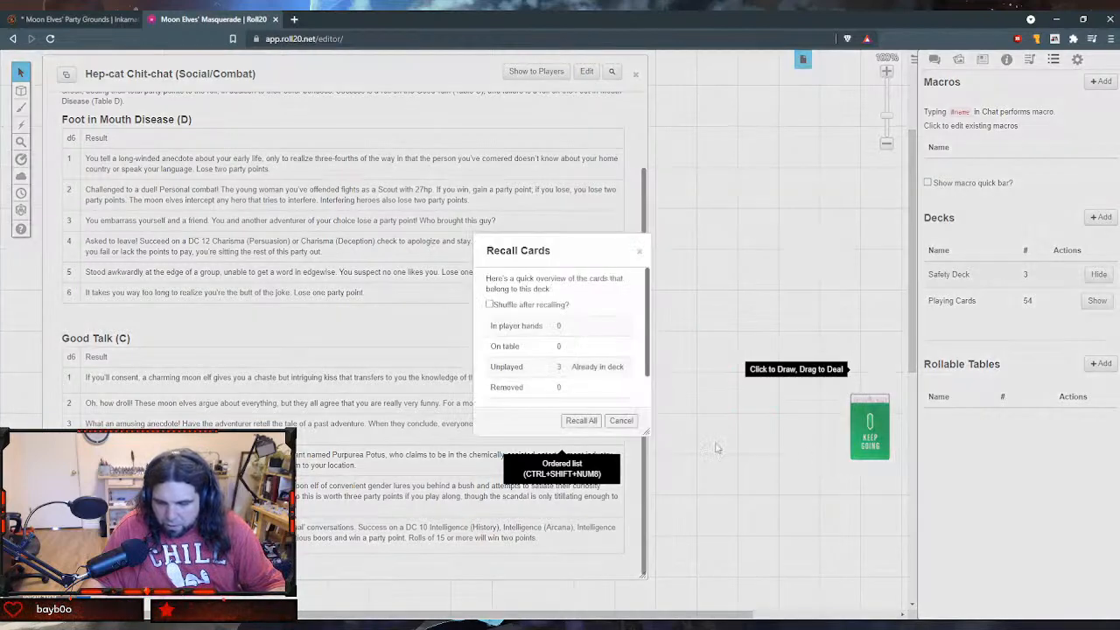
click(581, 421)
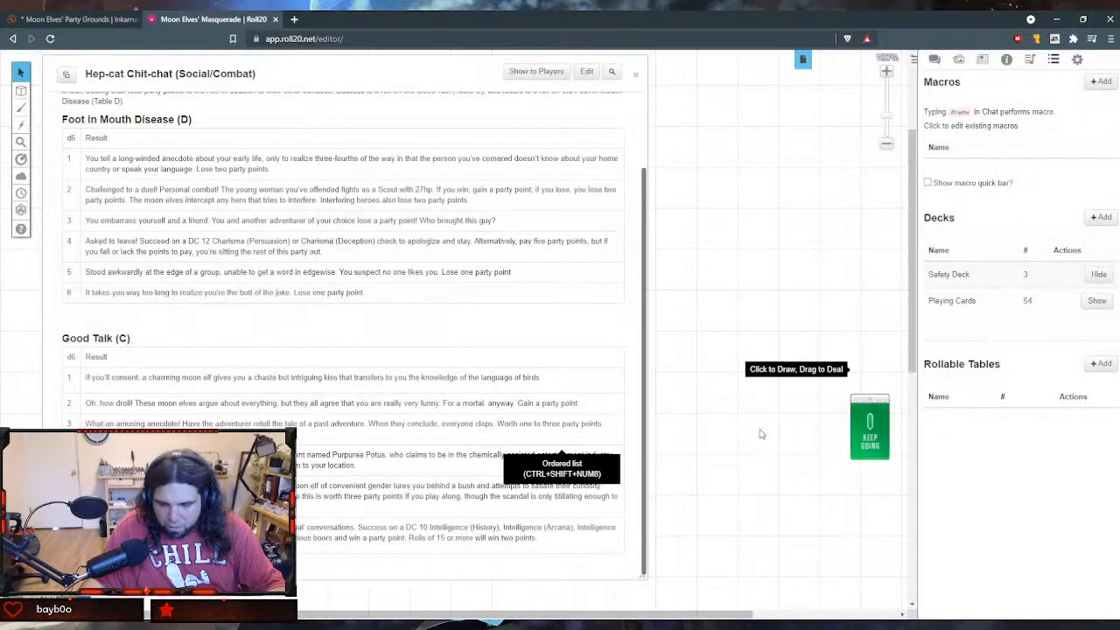
- Shuffle the Safety Deck and hide it from the tabletop
mouse_move(831, 442)
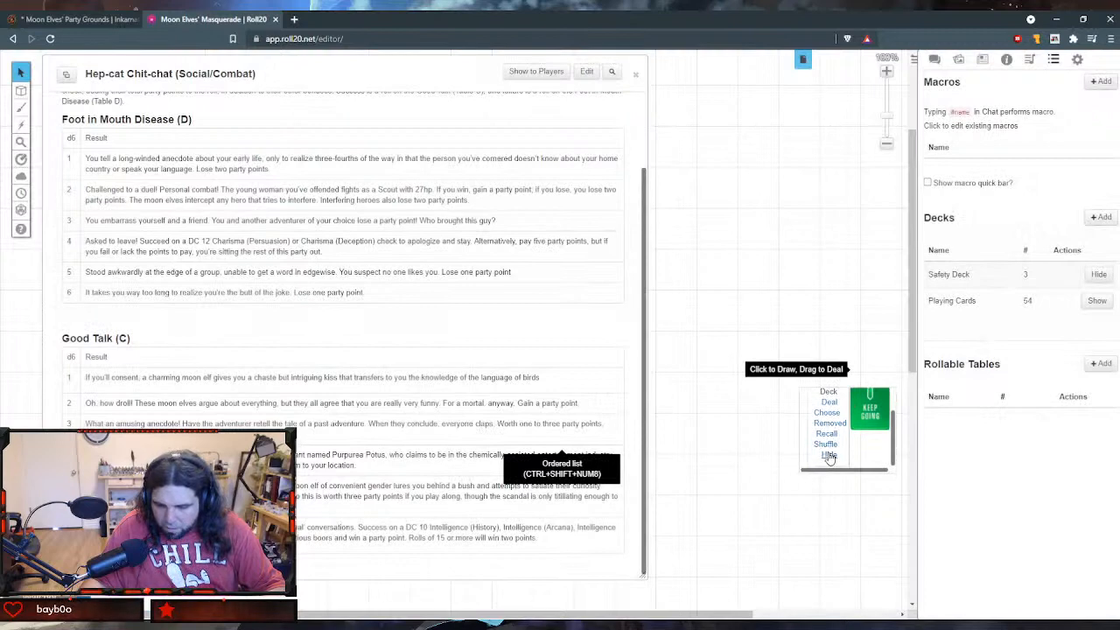
click(826, 444)
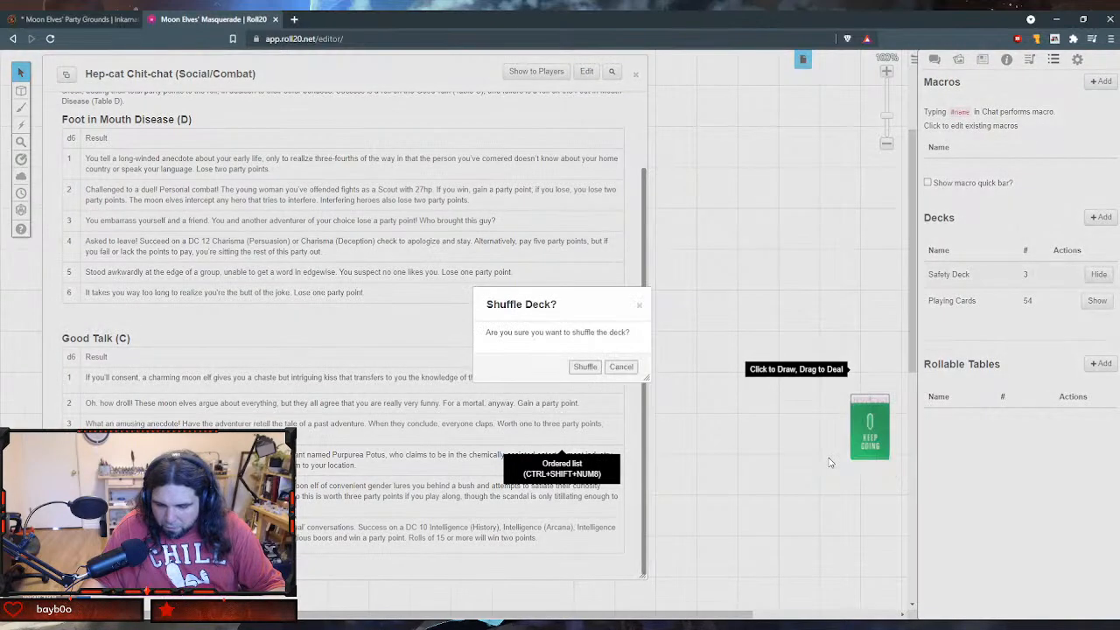
click(584, 371)
mouse_move(832, 457)
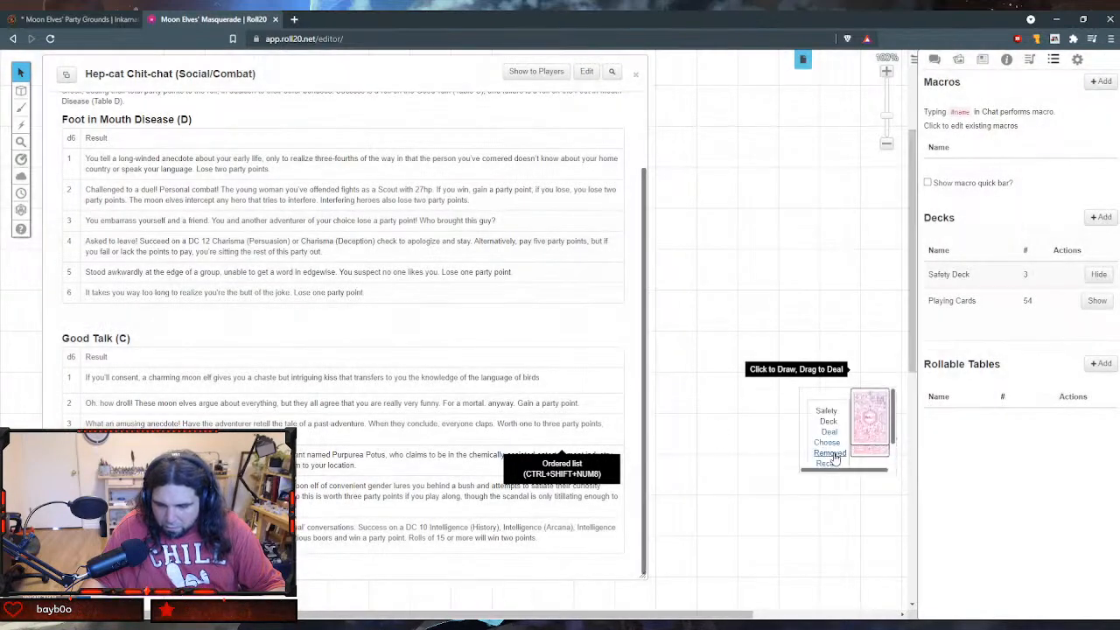
scroll(832, 459, down, 1)
click(830, 455)
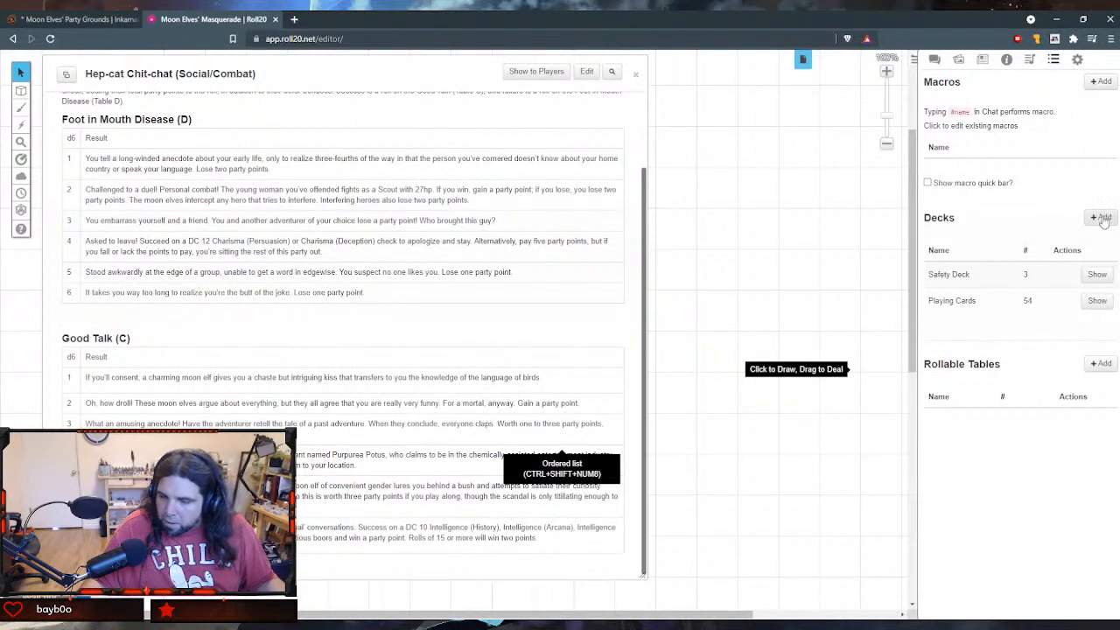
- Add a new rollable table and name it ahead-of-the-curve
click(1099, 364)
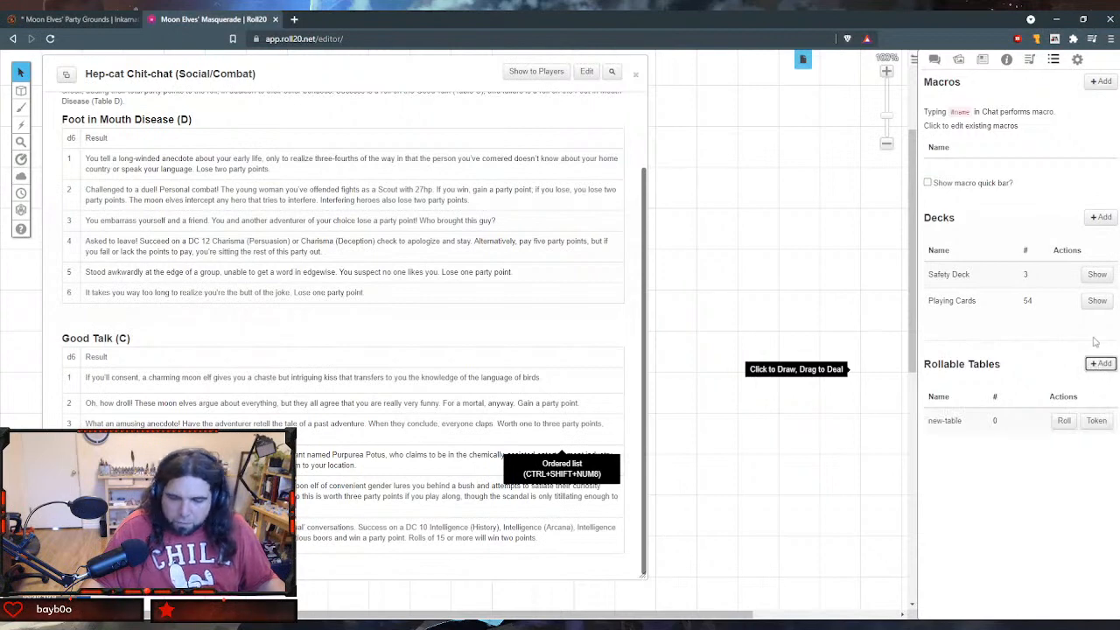
click(946, 422)
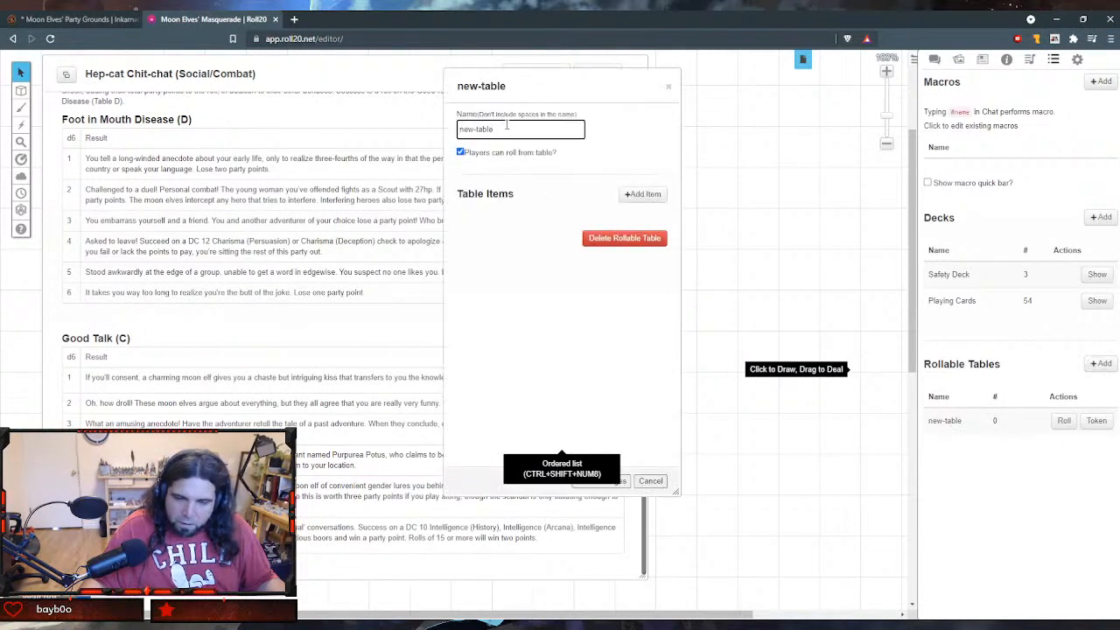
scroll(237, 145, up, 2)
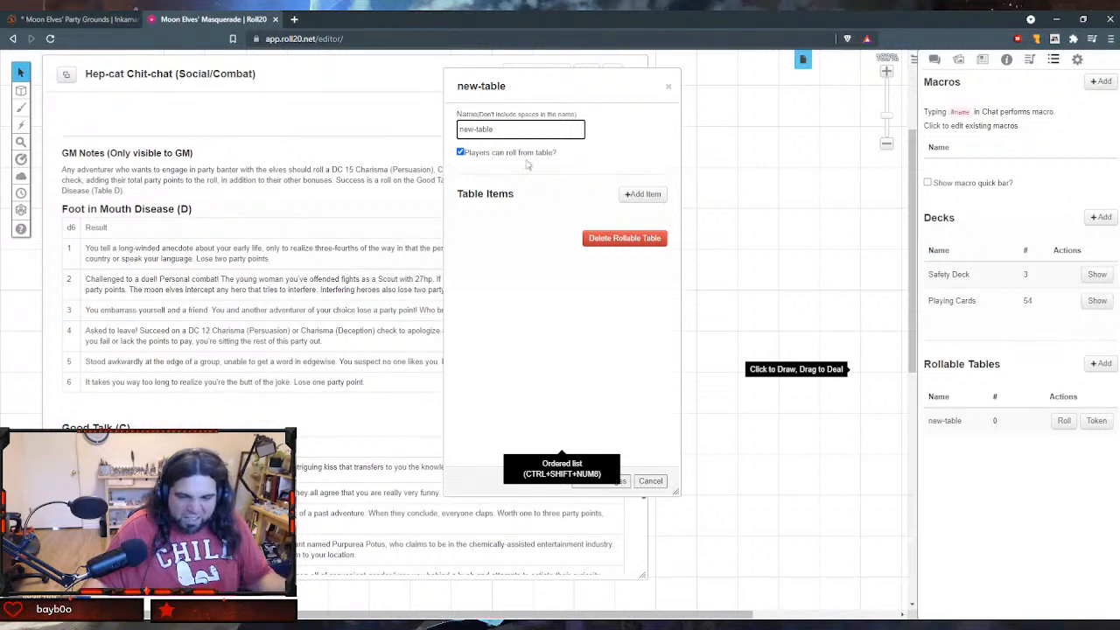
drag(524, 129, 428, 129)
text(Ahead-of-the-Curve)
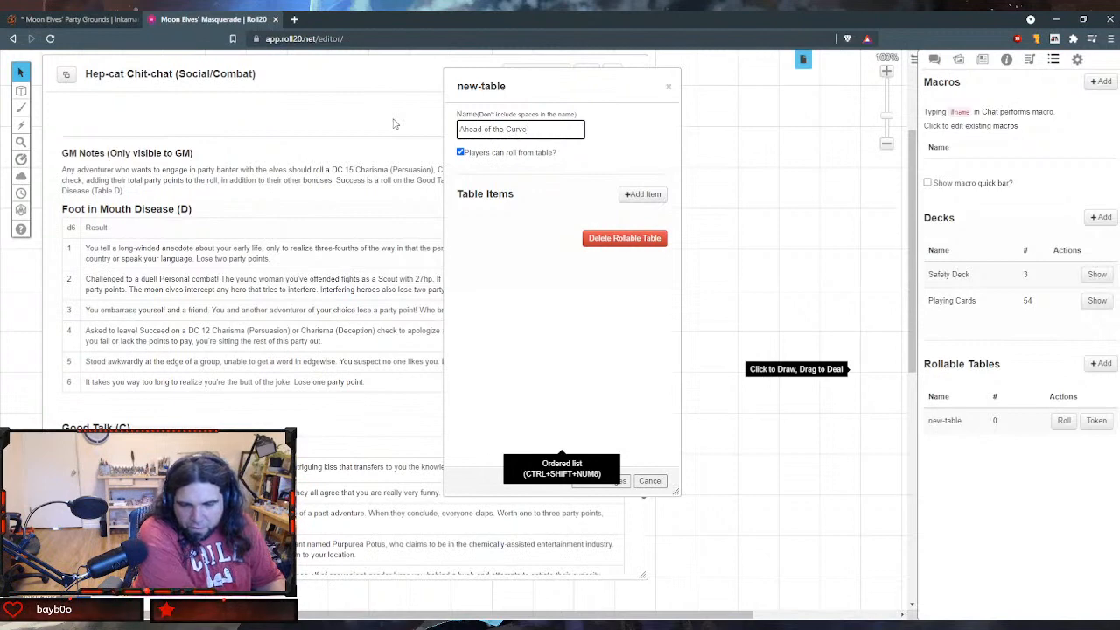
key(ctrl+a)
text(ahead)
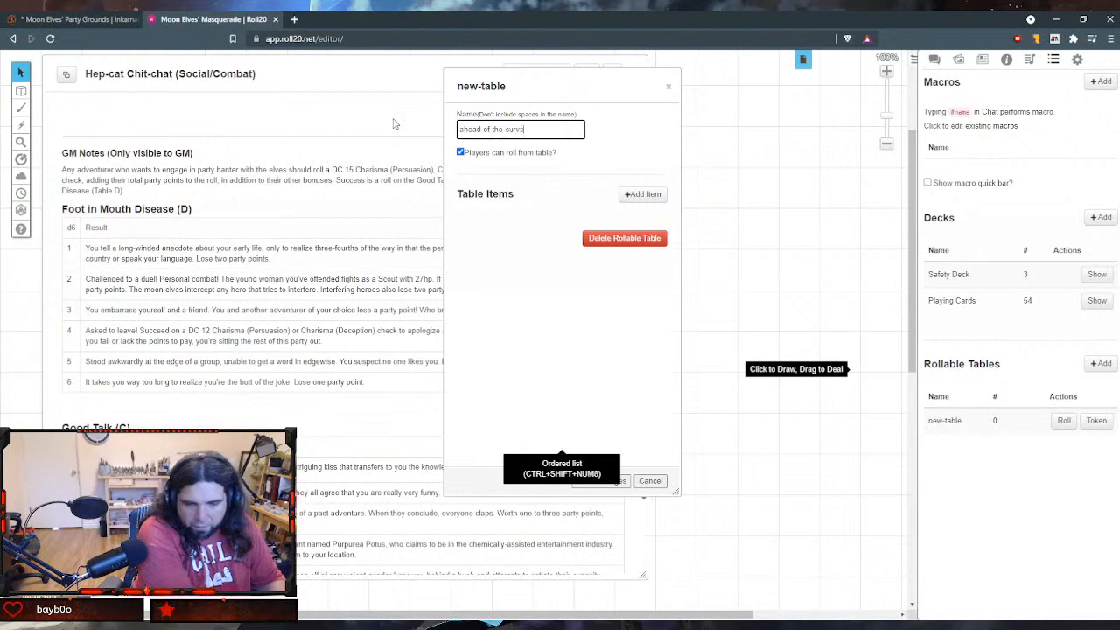
text(-of-the-curve)
click(394, 123)
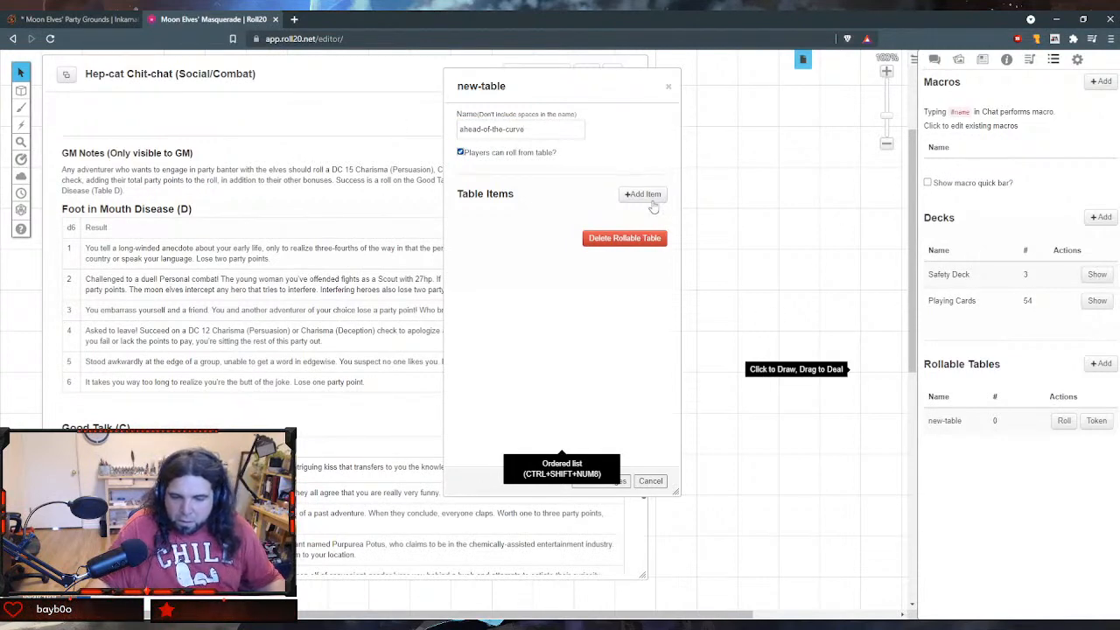
- Add the item "The Bufo Blues" to the ahead-of-the-curve table, keeping its weight at 1, and save it
click(643, 196)
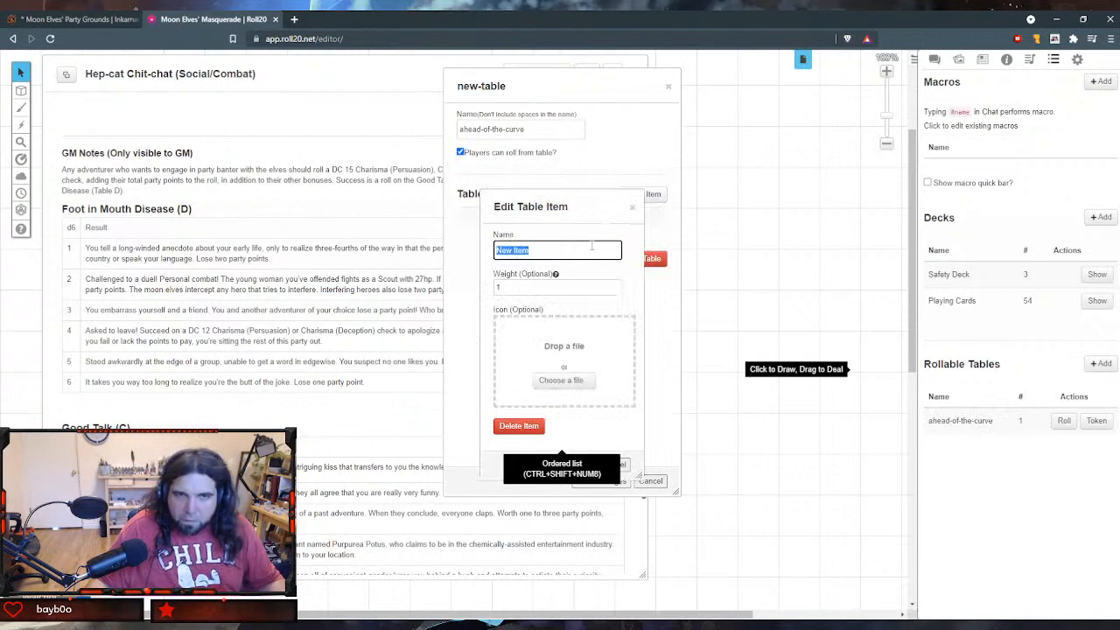
text(The B)
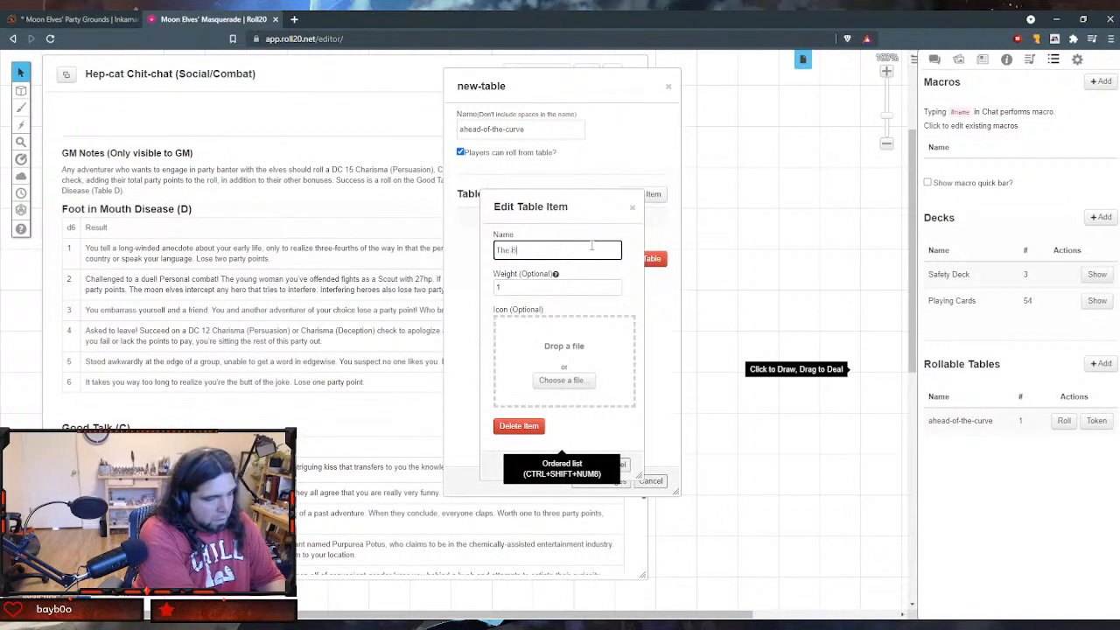
text(ufo Blues)
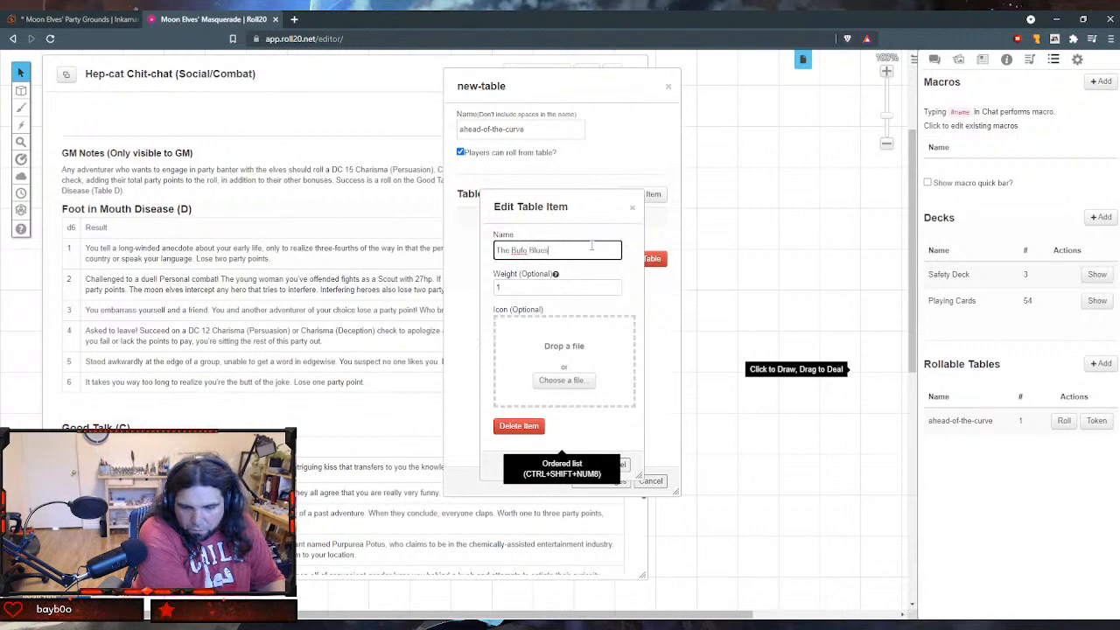
key(Tab)
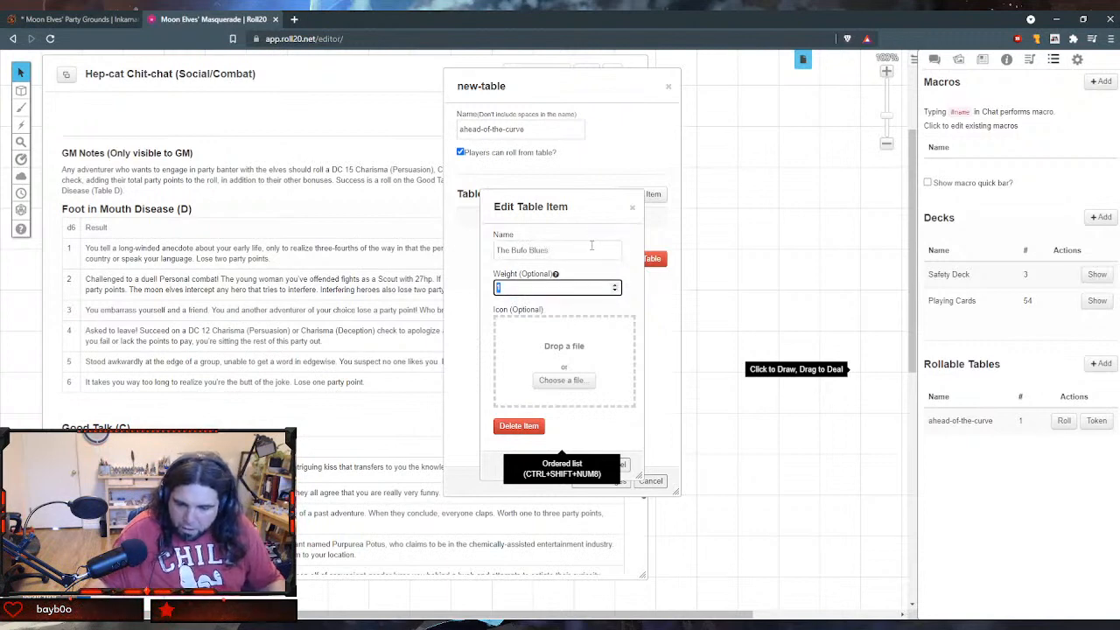
mouse_move(555, 274)
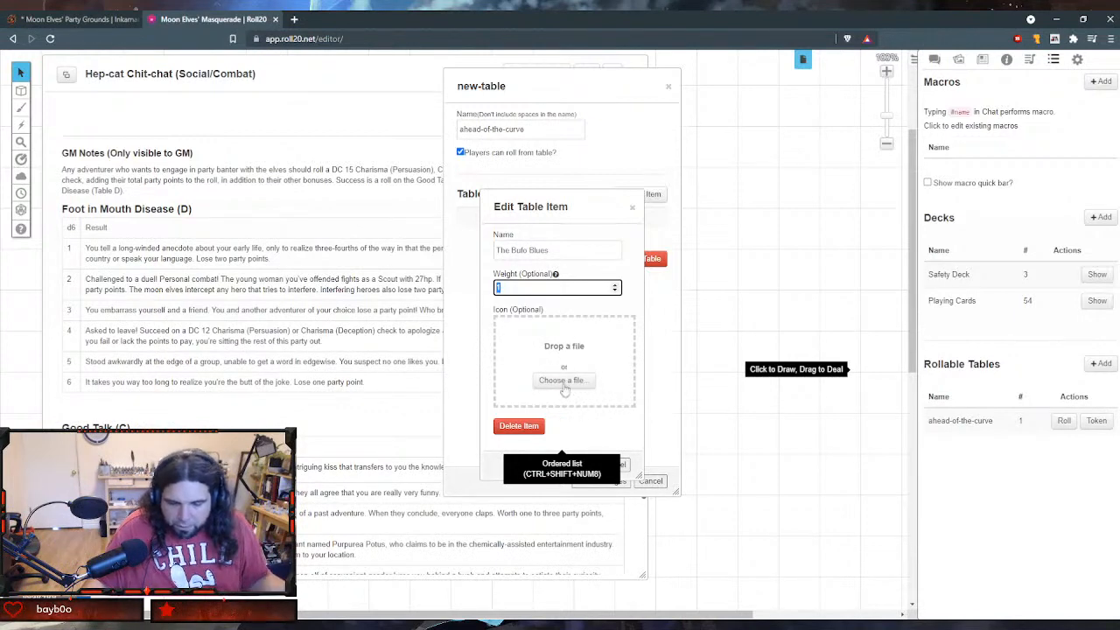
click(585, 431)
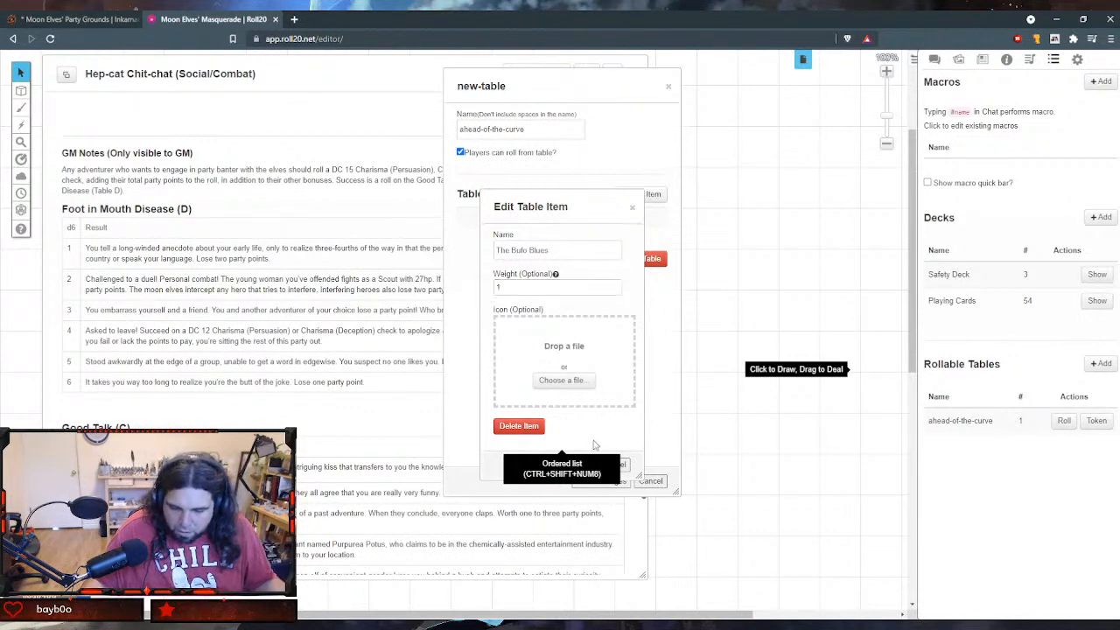
drag(584, 204, 301, 135)
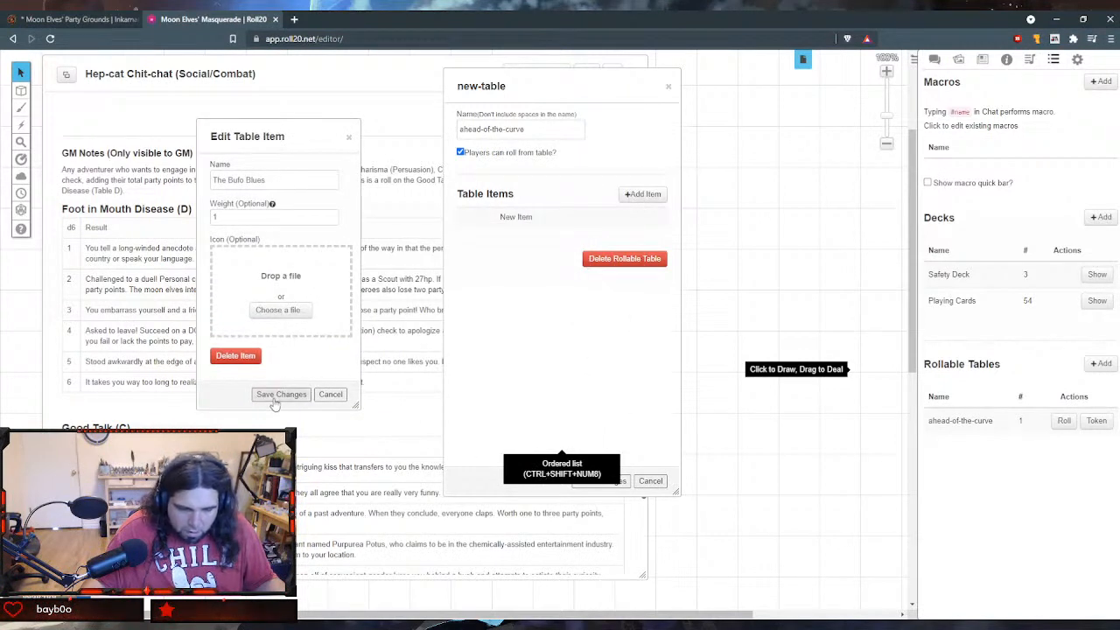
click(275, 396)
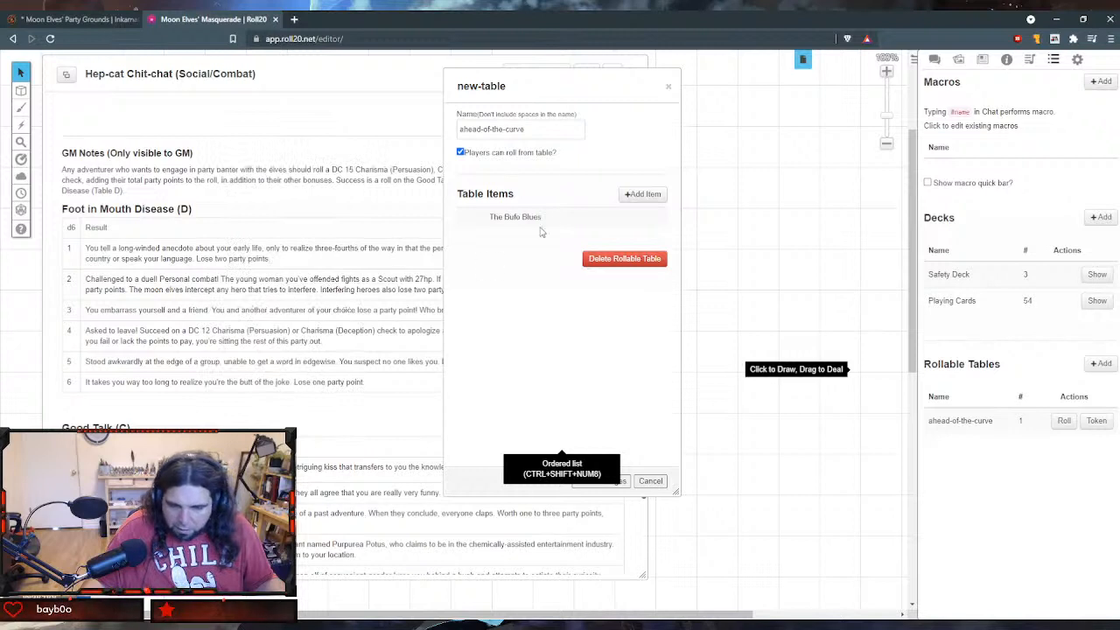
- Add a second table item named "The Green Croakers" with weight 1 and save it
click(637, 194)
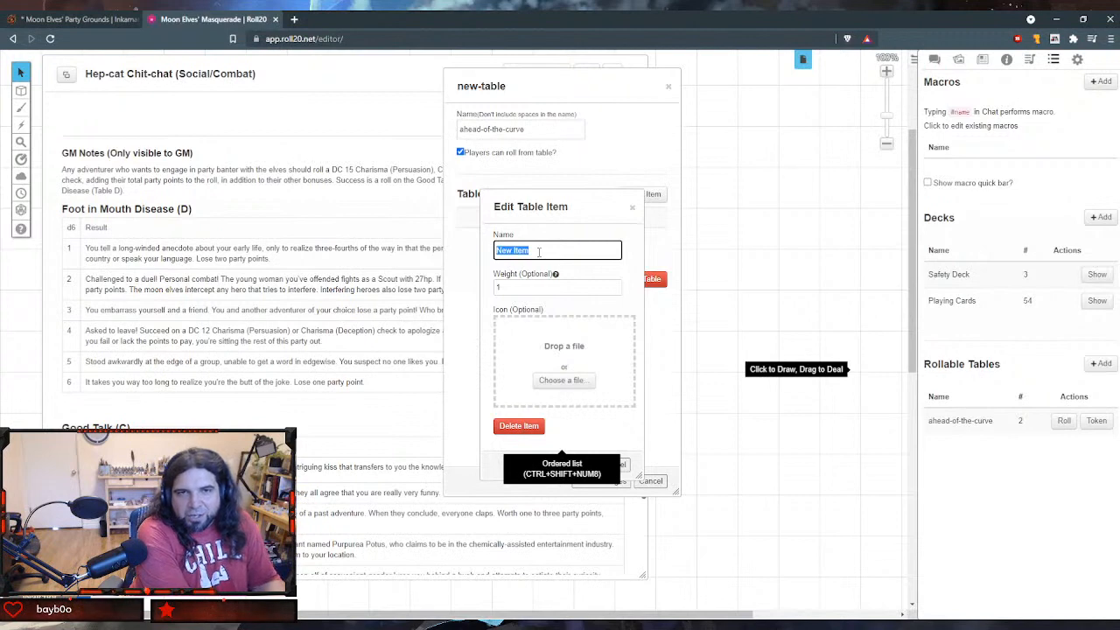
text(The)
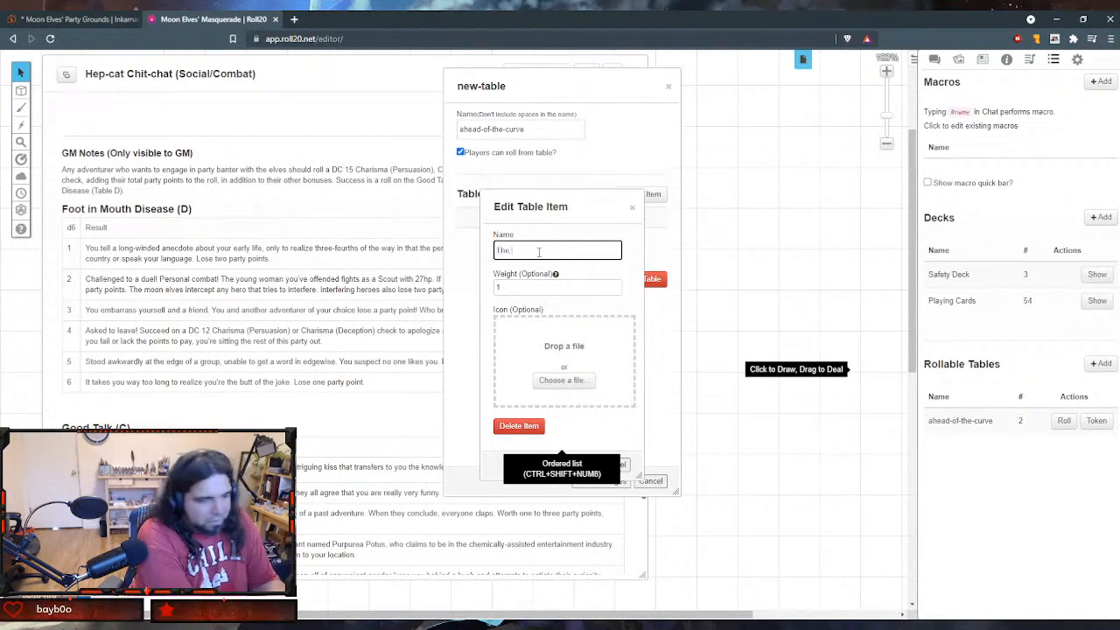
text( Cloakers)
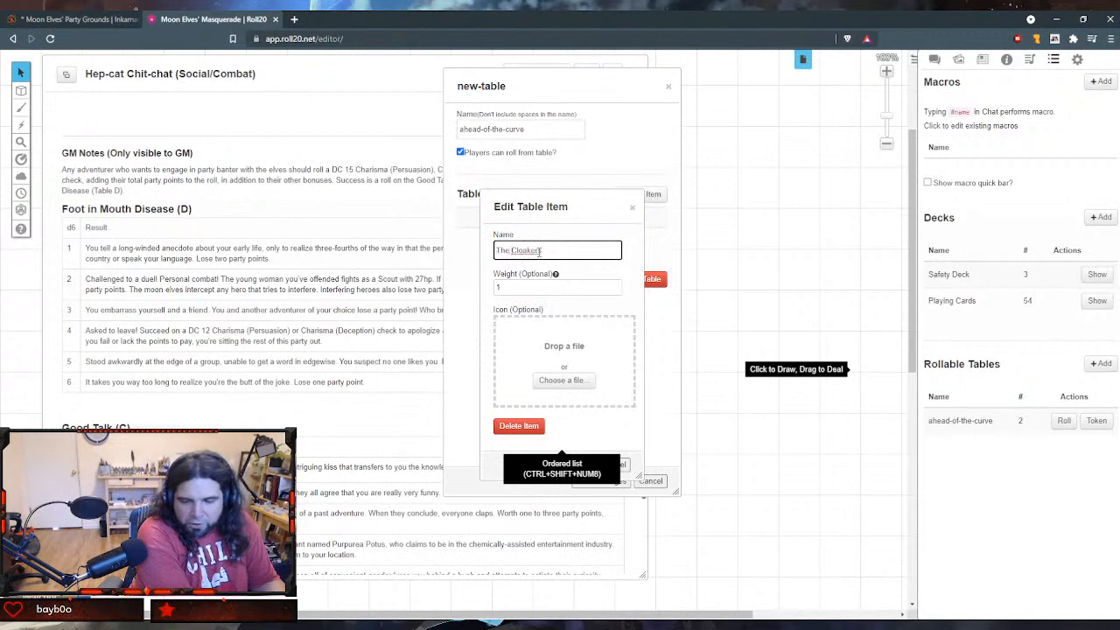
text(Green)
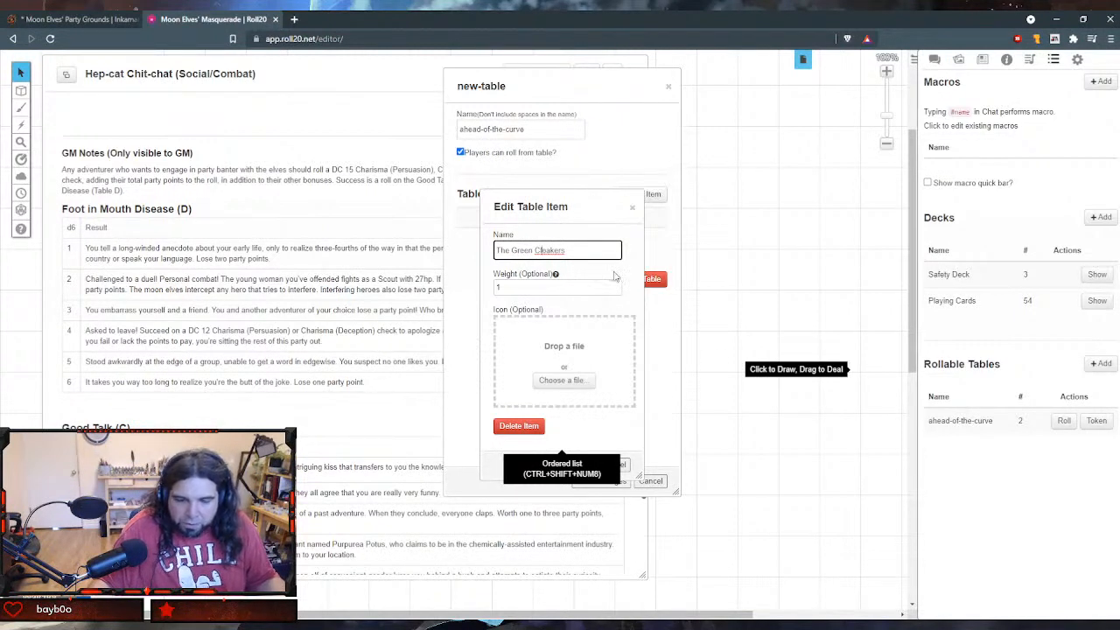
key(BackSpace)
text(r)
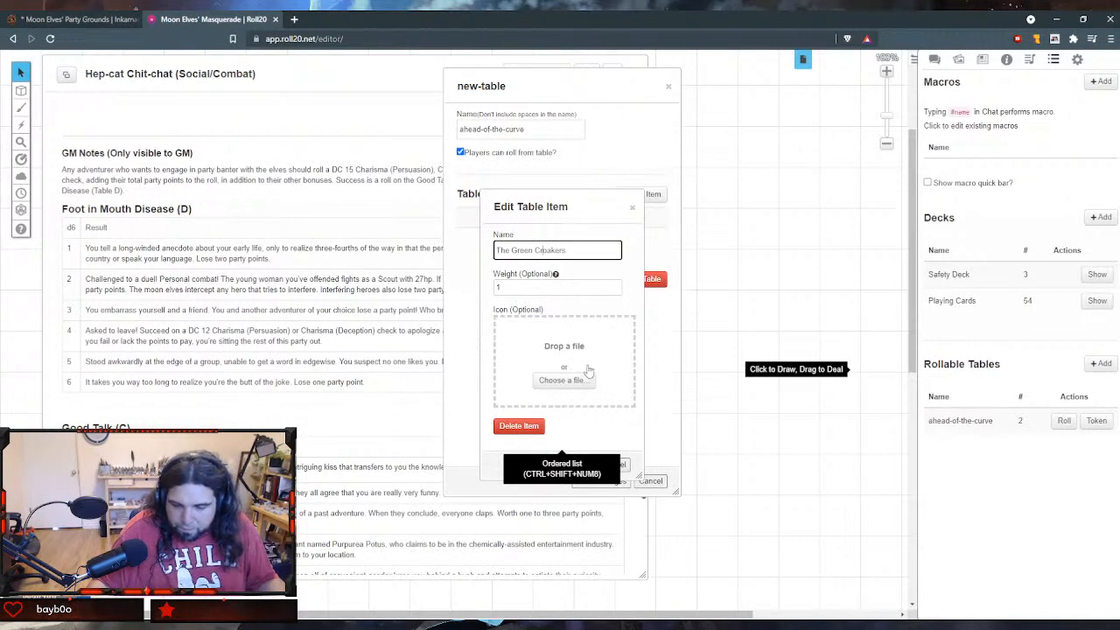
drag(580, 214, 375, 210)
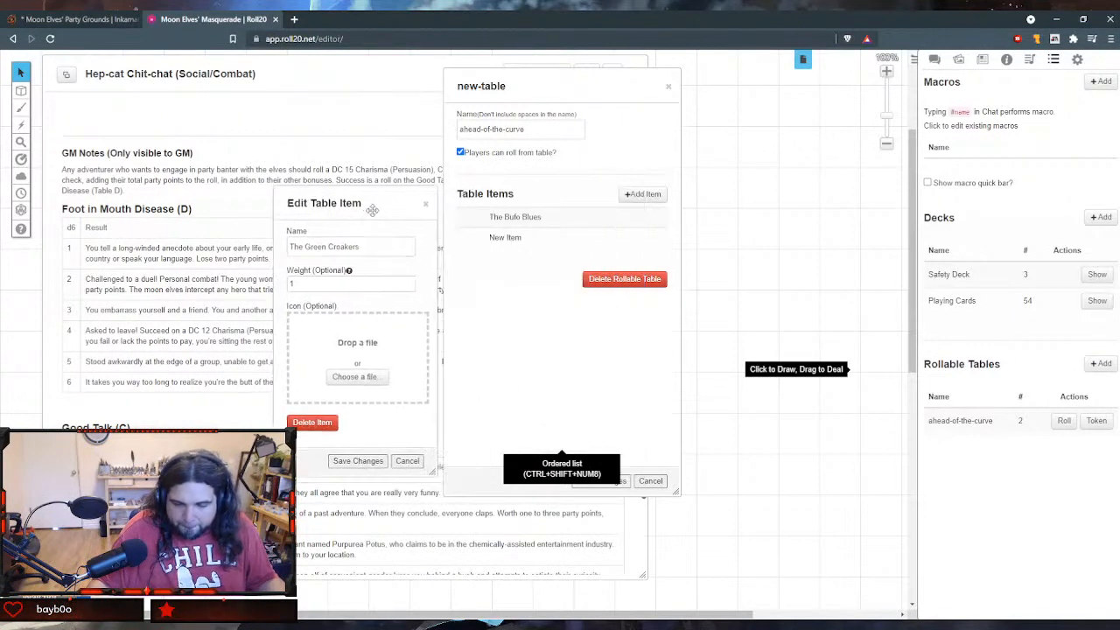
click(368, 462)
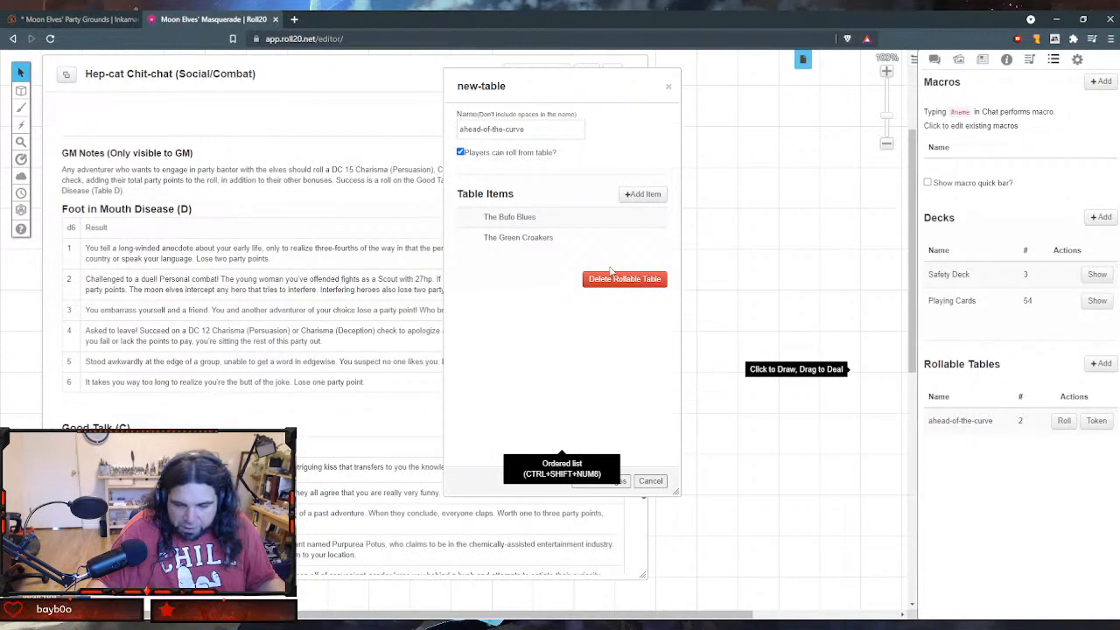
- Add a third table item named "The Yellow-Bellied Accountants" with a weight of 2 and save it
click(642, 194)
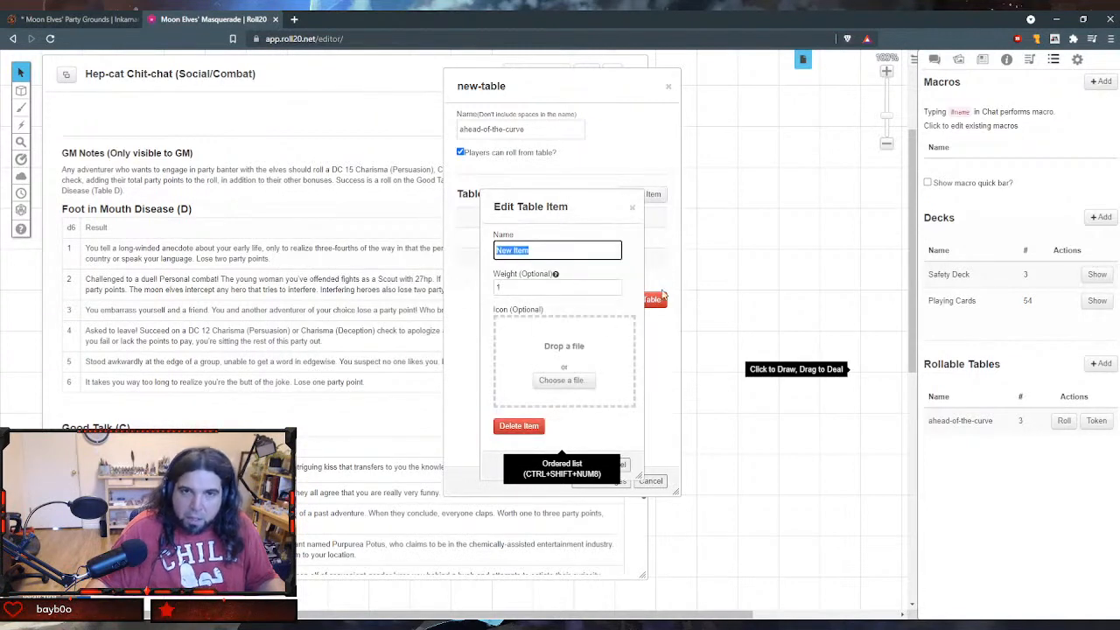
text(The)
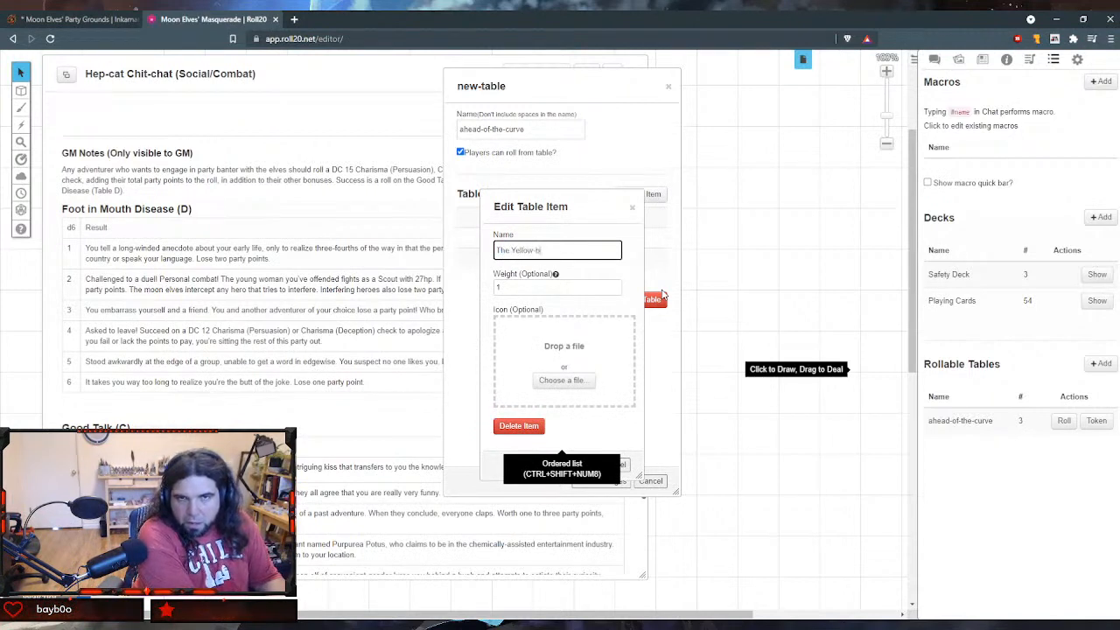
text( Yellow)
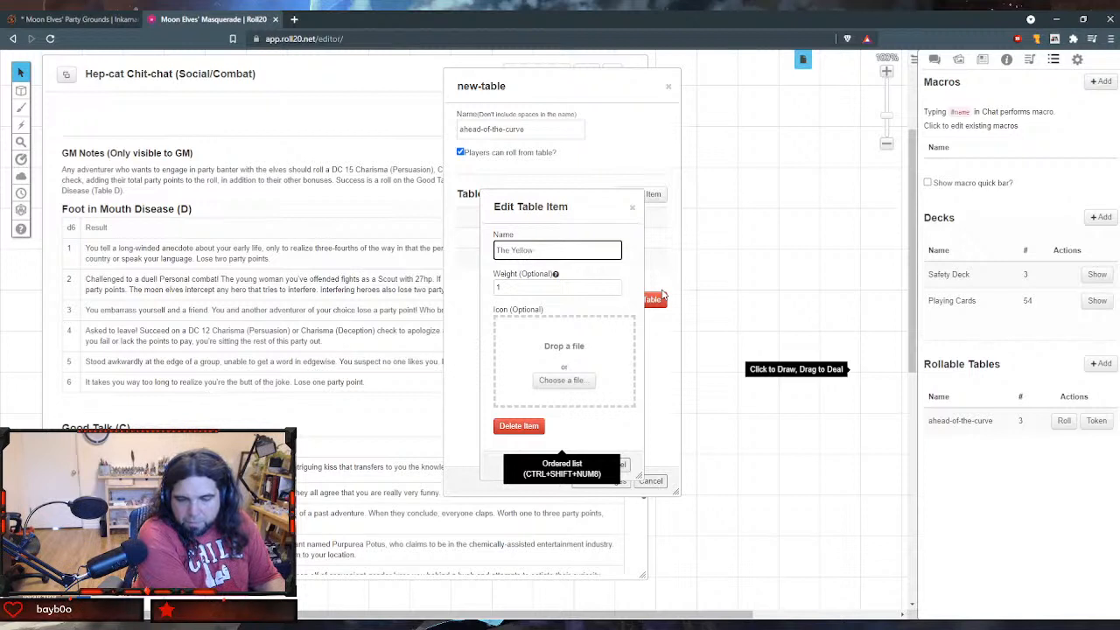
text(-Bellied Accou)
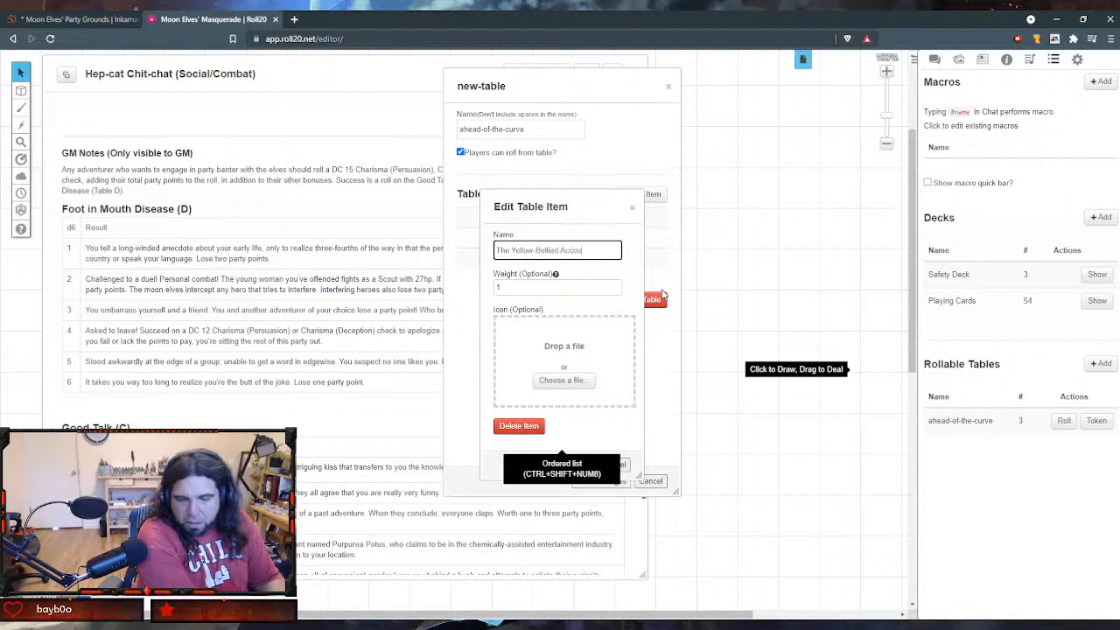
text(ntants)
key(Tab)
text(2)
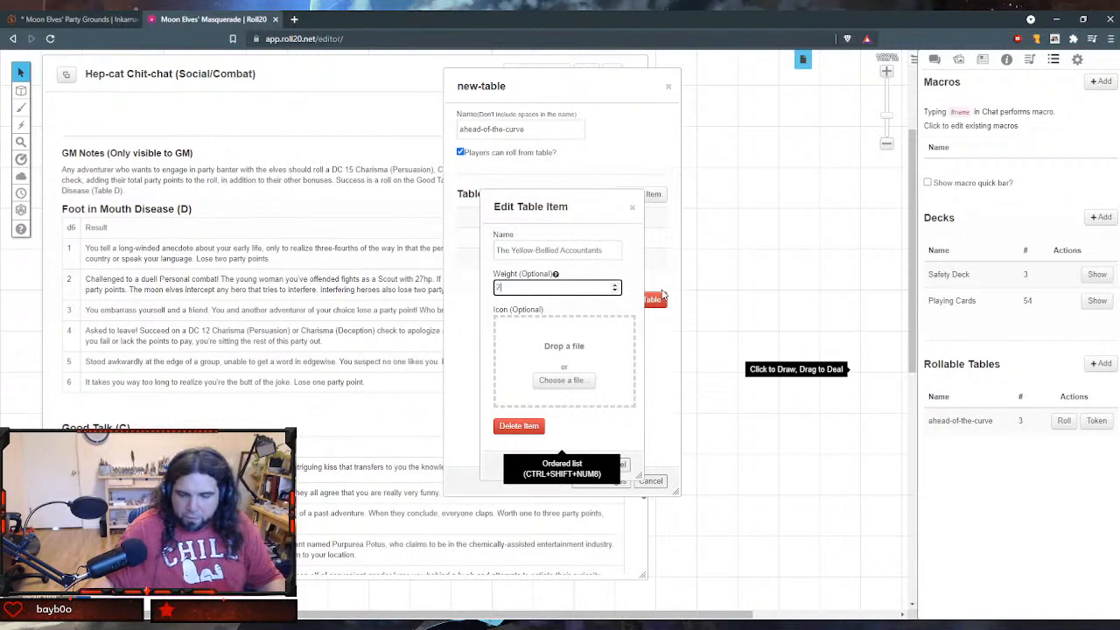
key(Tab)
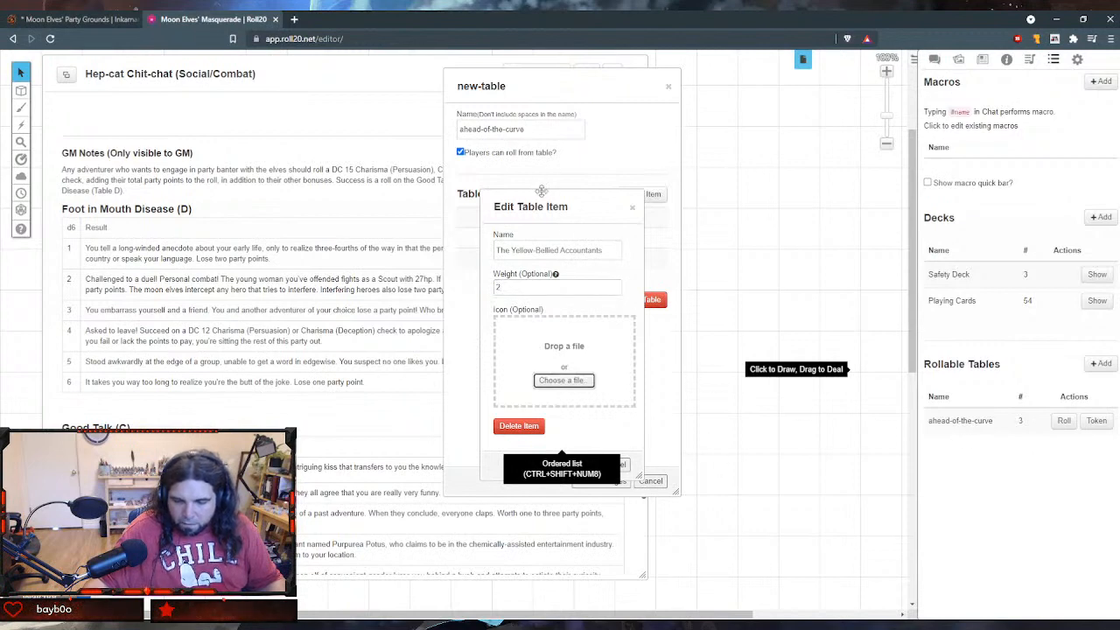
drag(543, 206, 398, 166)
click(415, 424)
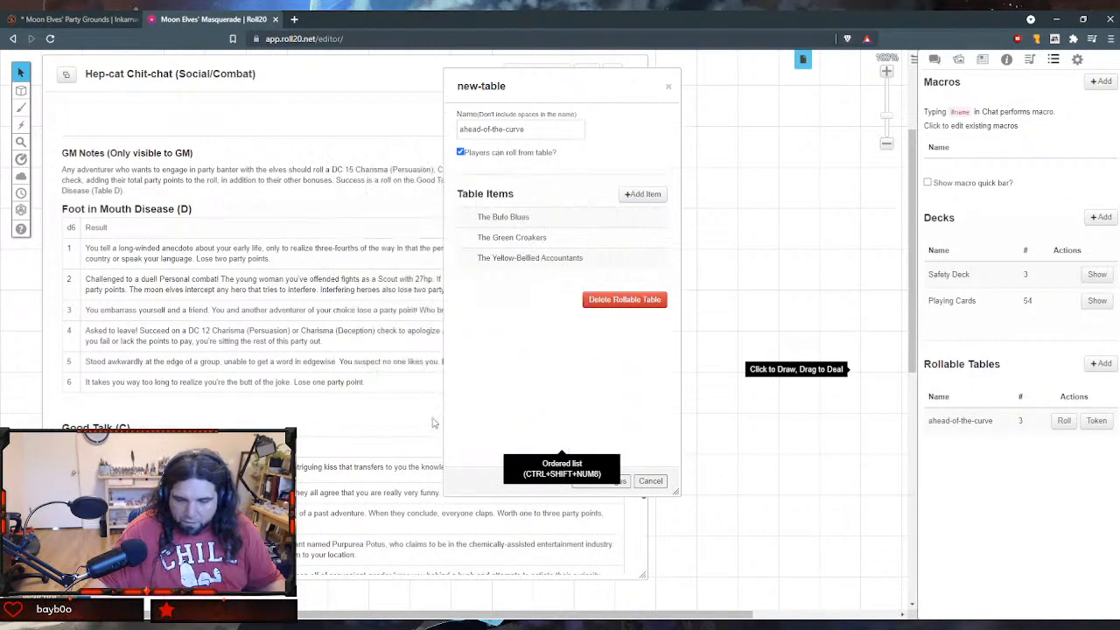
- Add a fourth table item named "The Red Inks" with weight 1, and save both the item and the ahead-of-the-curve table
click(643, 193)
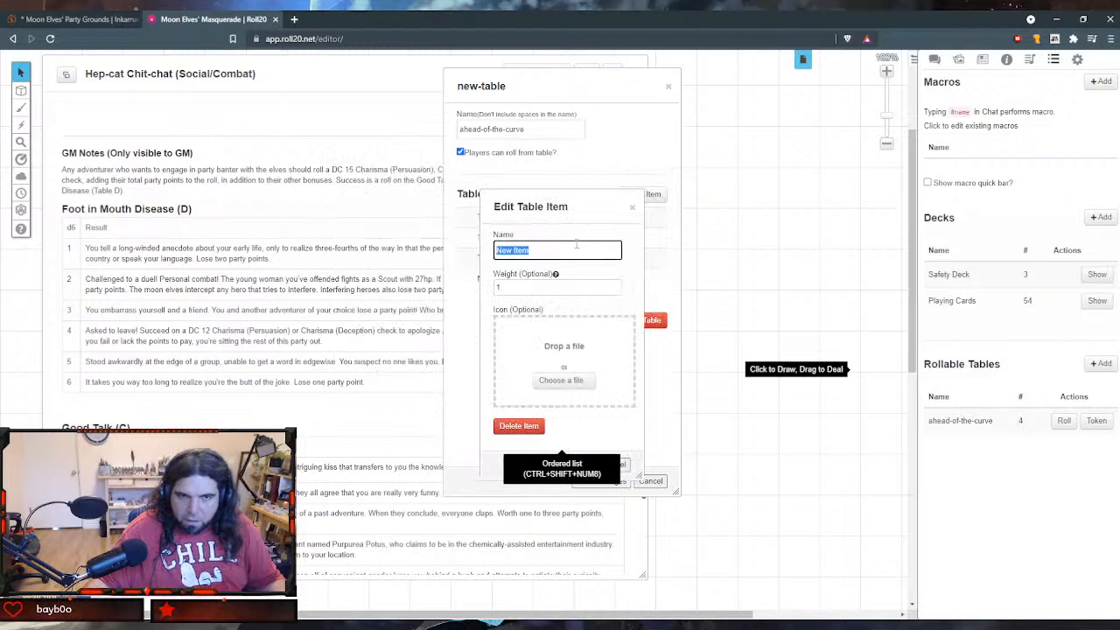
text(The Red I)
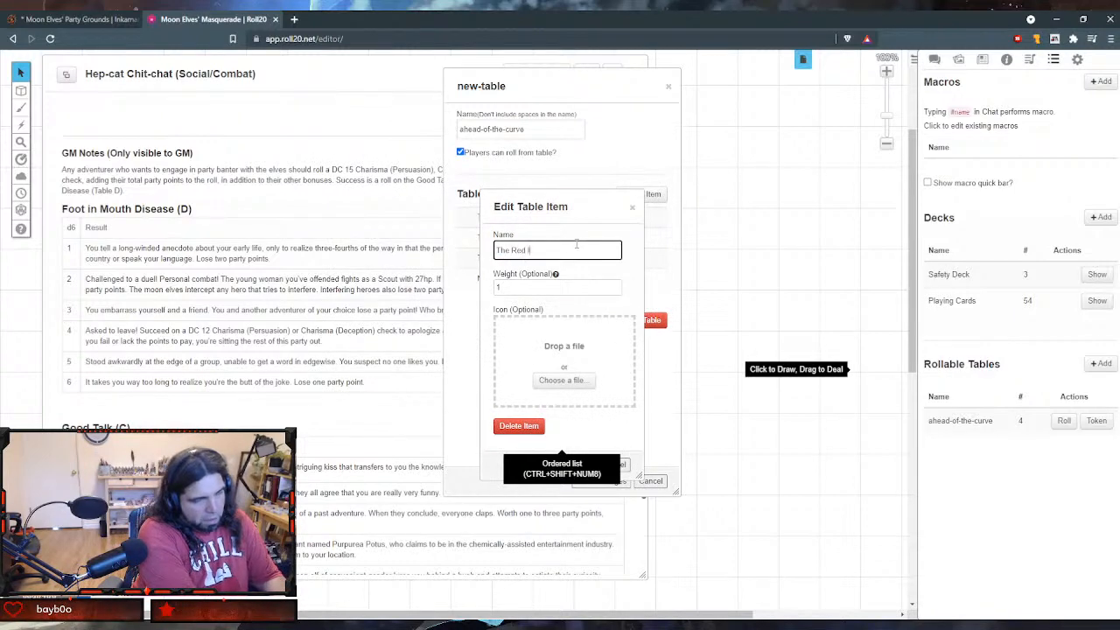
text(nks)
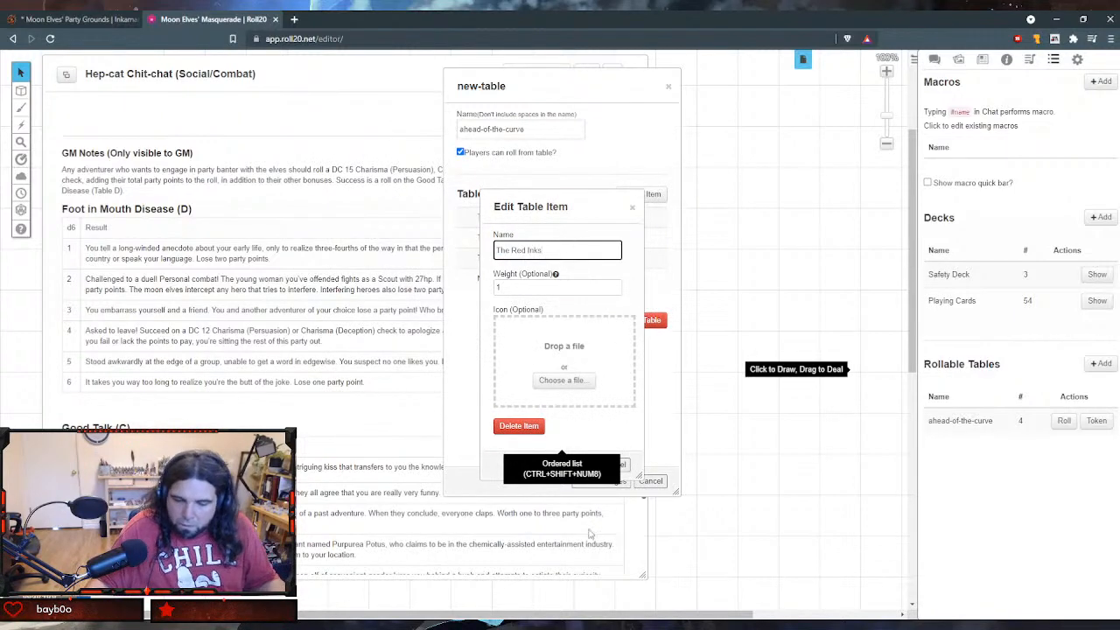
drag(572, 214, 431, 156)
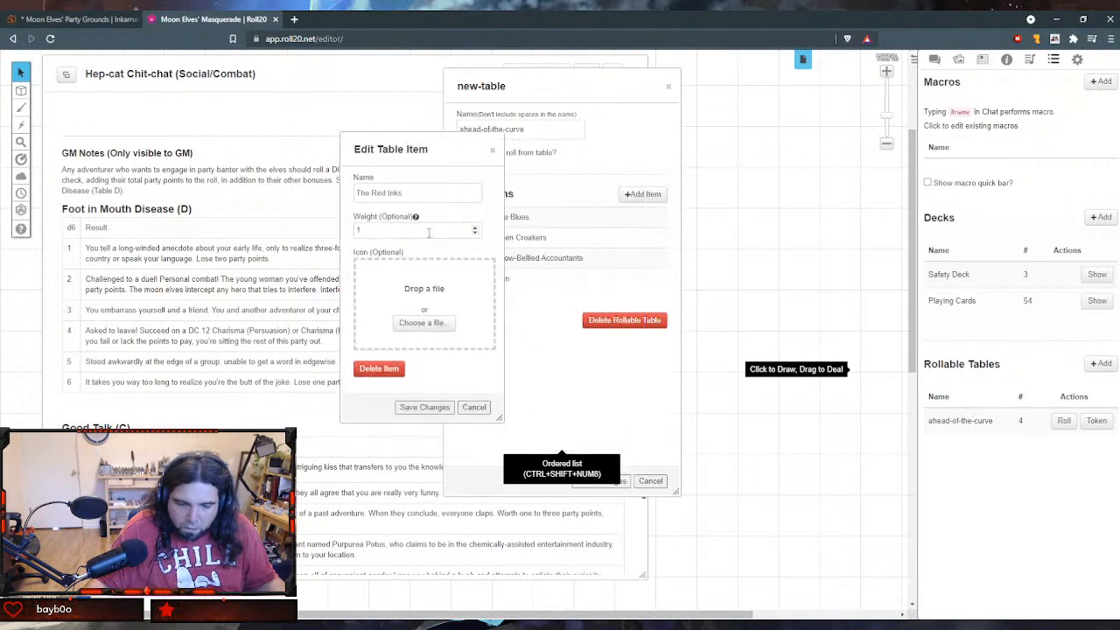
click(429, 232)
click(424, 406)
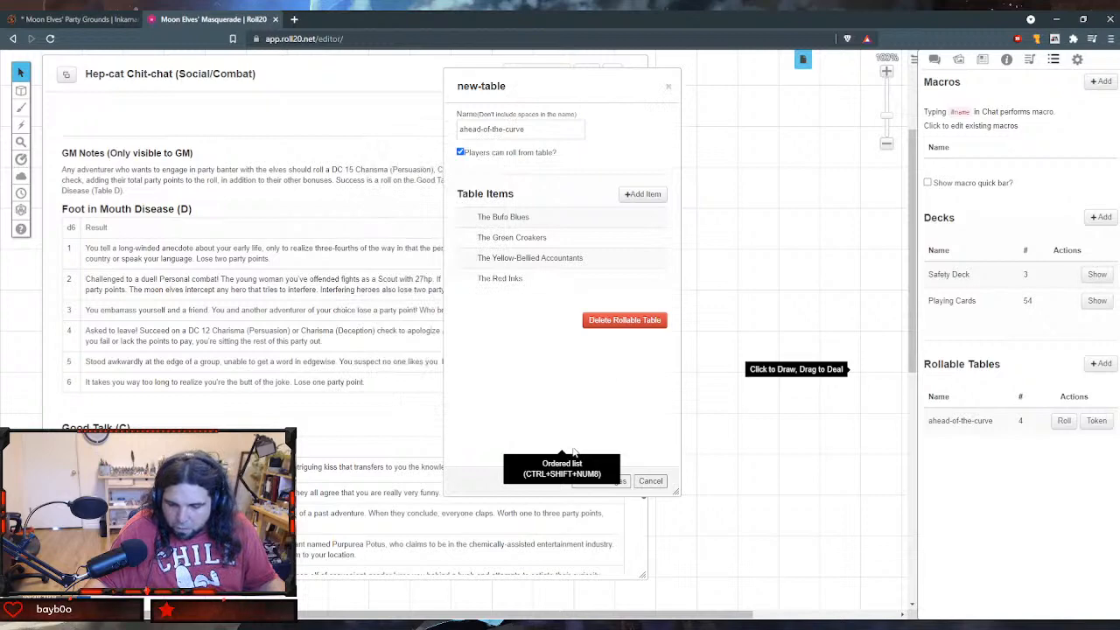
drag(560, 88, 320, 70)
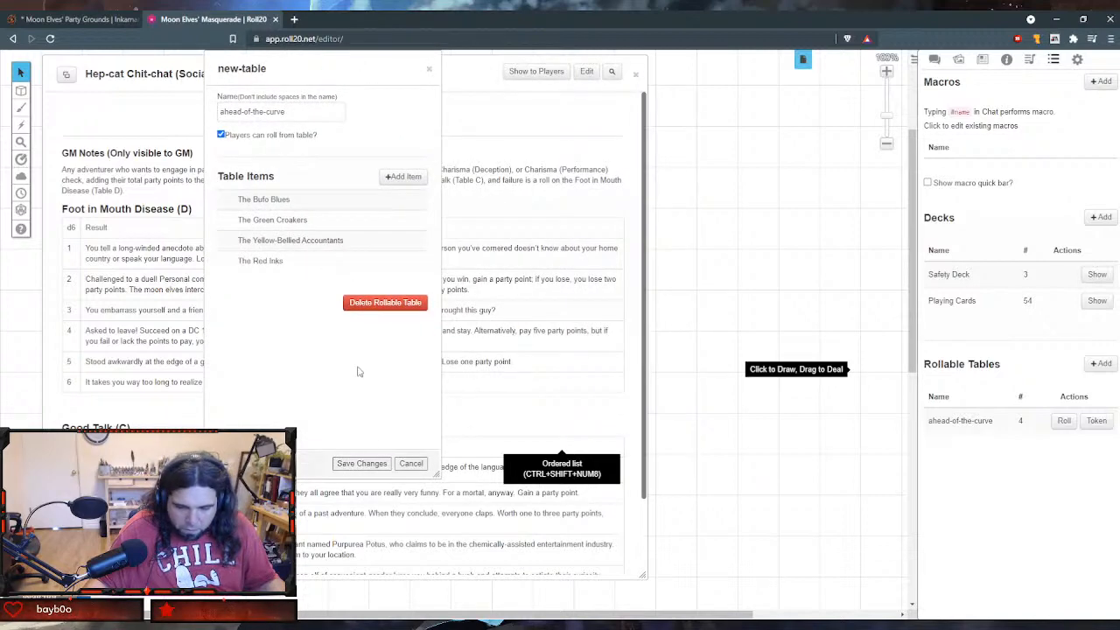
click(378, 466)
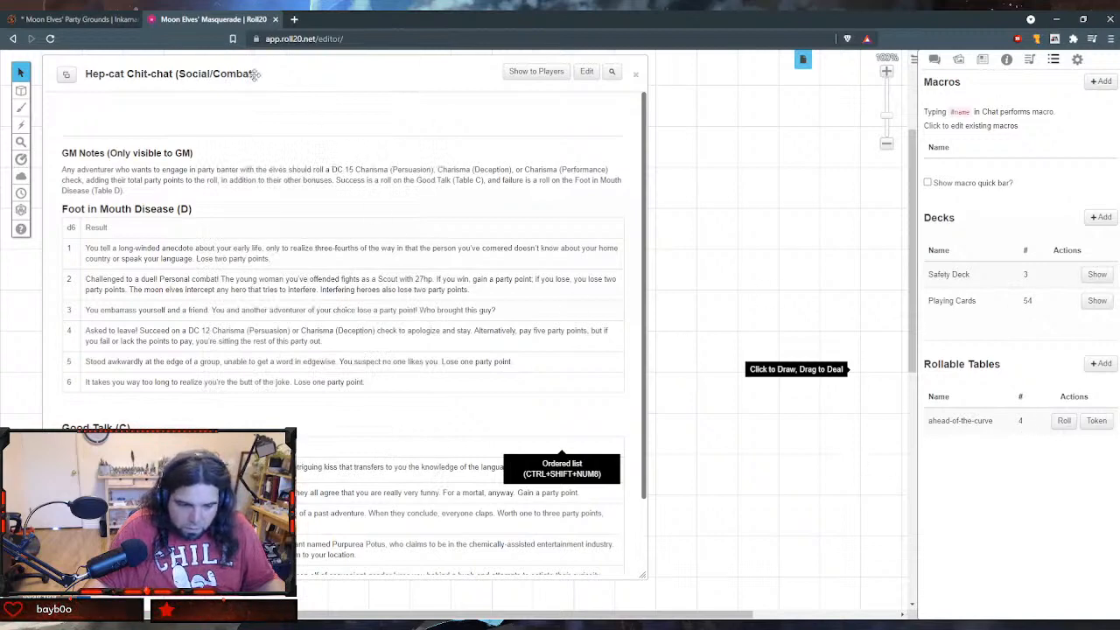
click(586, 71)
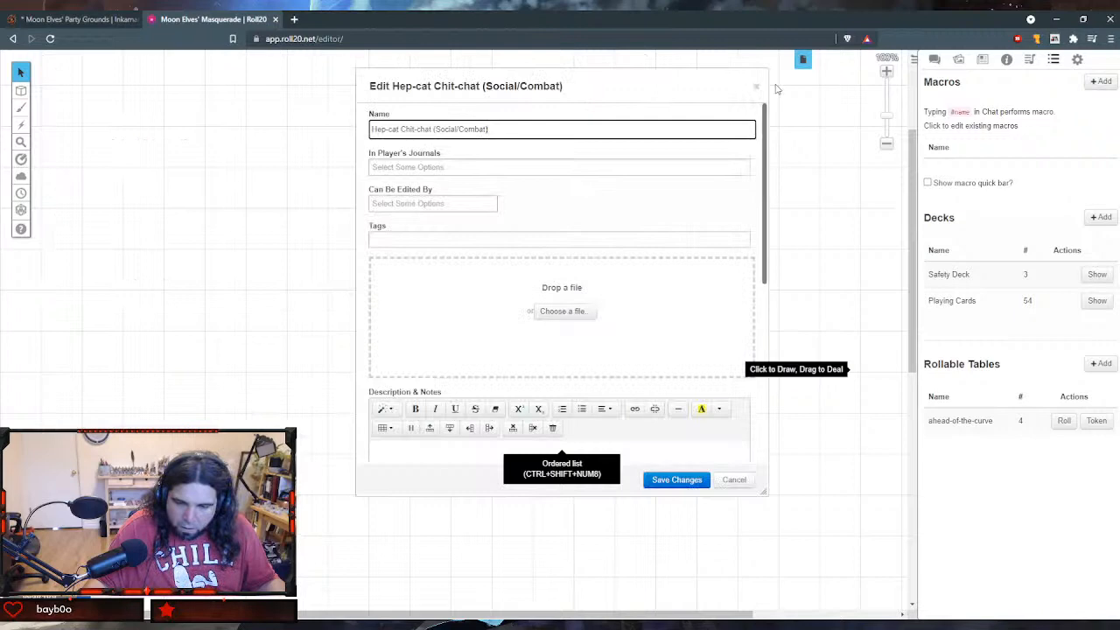
click(690, 483)
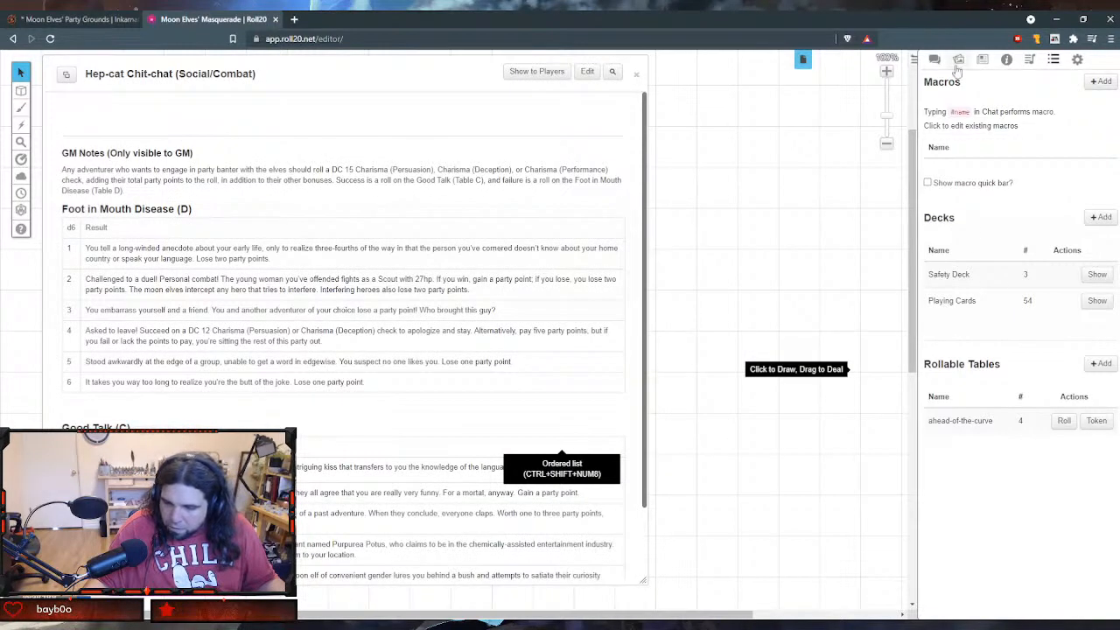
- In the GM notes of "I Was Born a Gambling Man (Social)", add a header row reading "d6" and "Winning Team" atop the Ahead of the Curve table
click(981, 59)
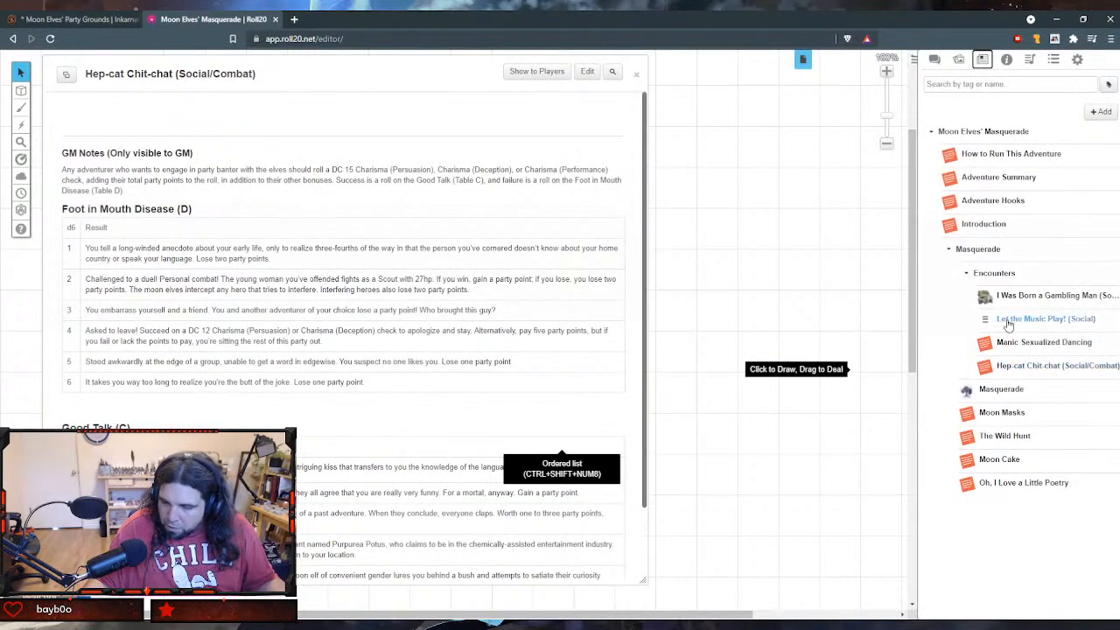
click(1015, 296)
scroll(352, 353, down, 5)
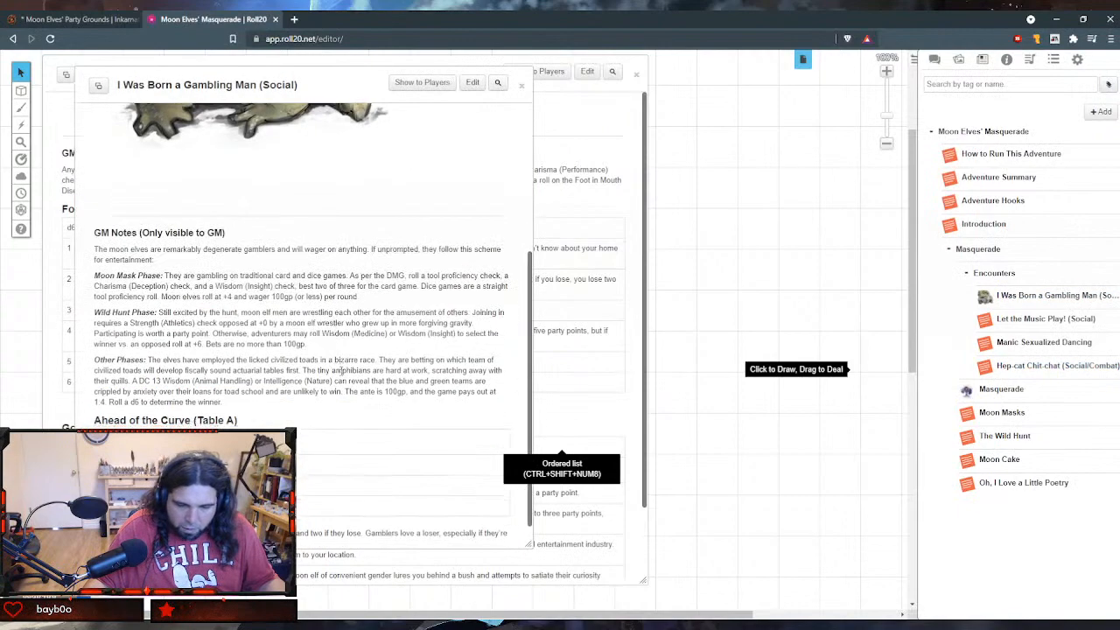
click(473, 82)
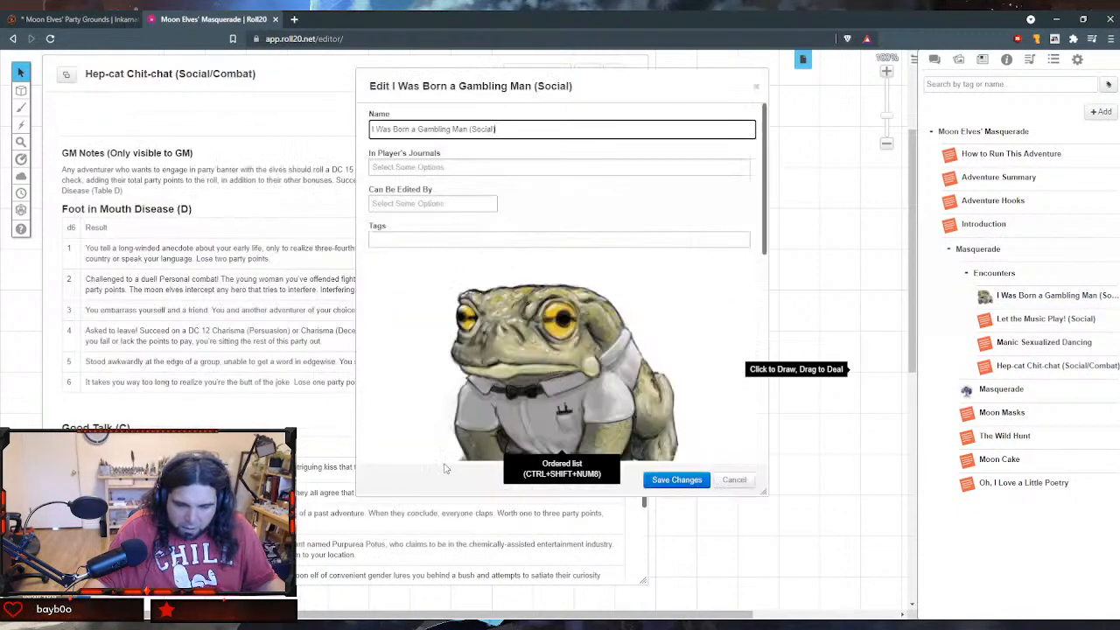
scroll(464, 398, down, 5)
scroll(465, 395, up, 1)
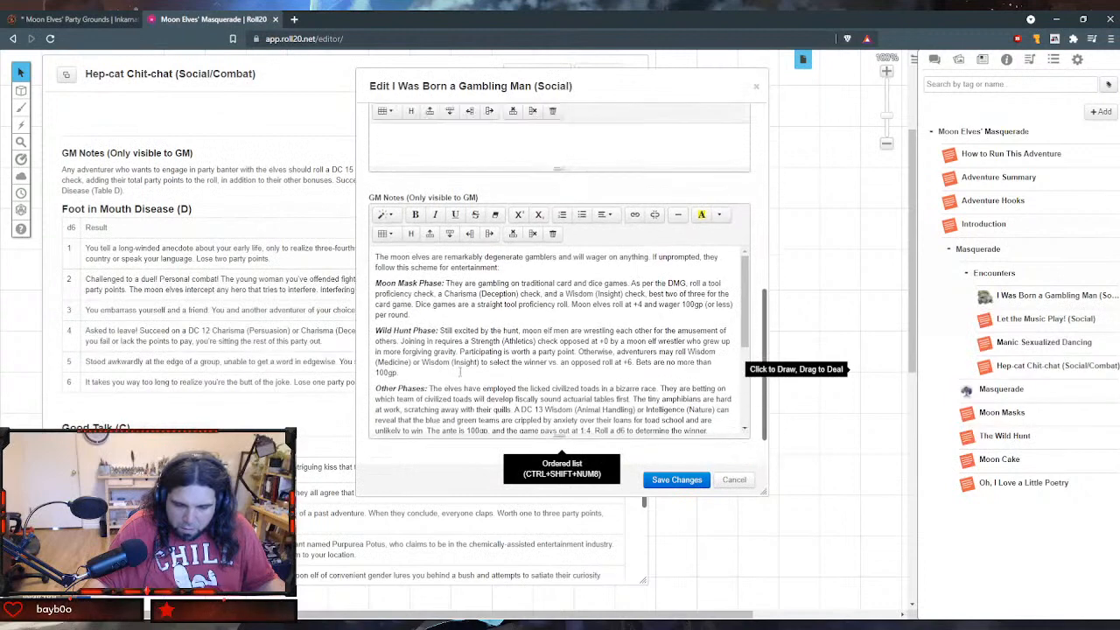
scroll(464, 390, down, 1)
scroll(460, 360, up, 1)
scroll(462, 357, down, 1)
scroll(478, 330, down, 3)
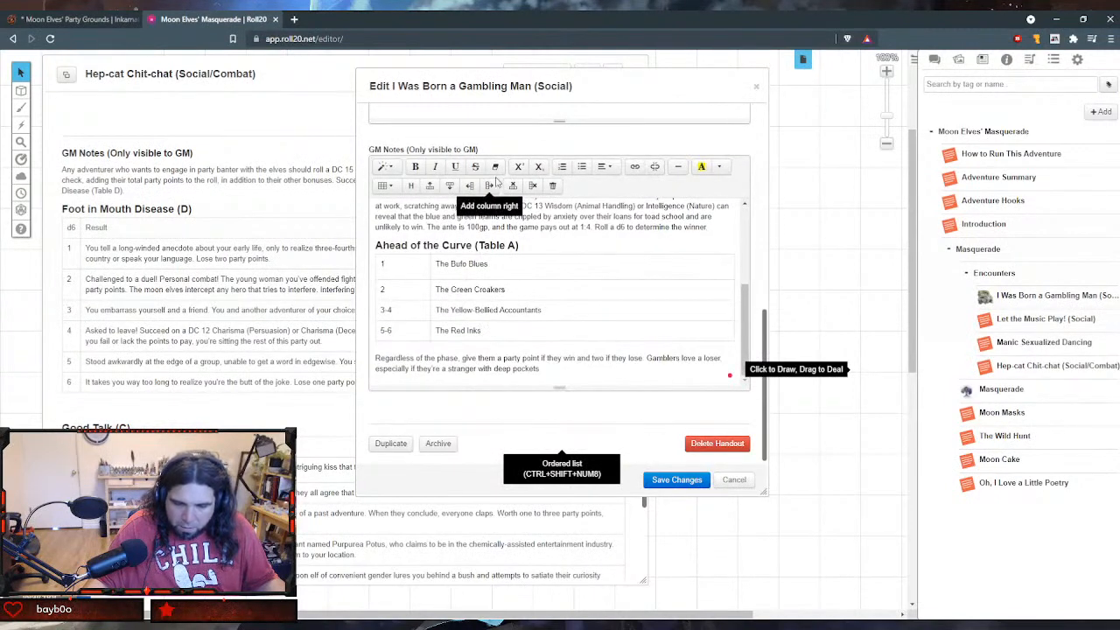
click(430, 185)
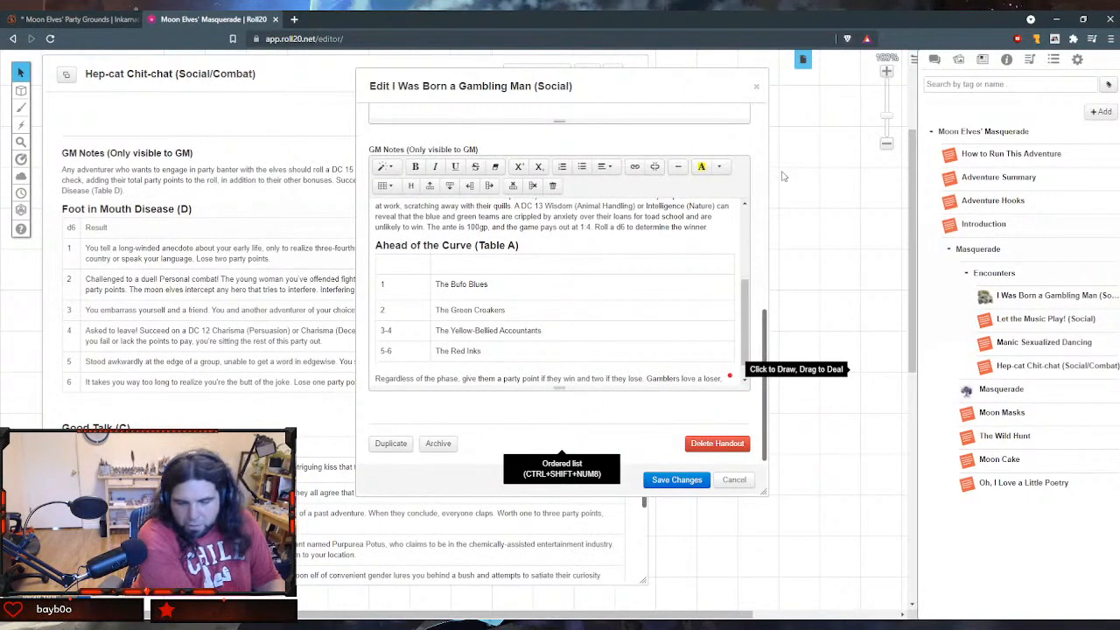
key(BackSpace)
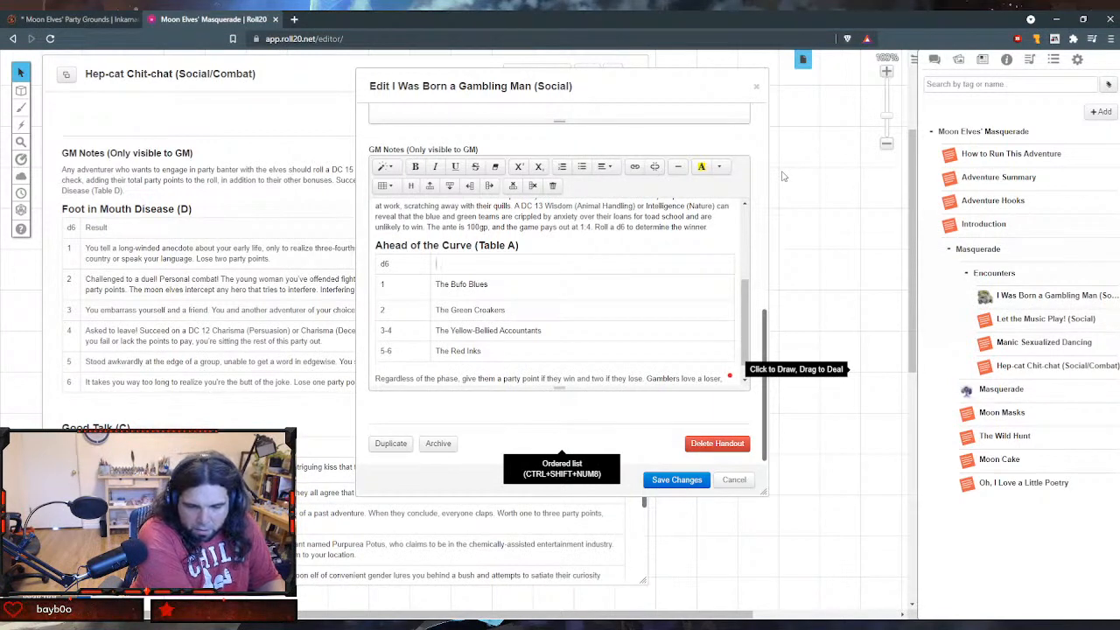
text(Winning Team)
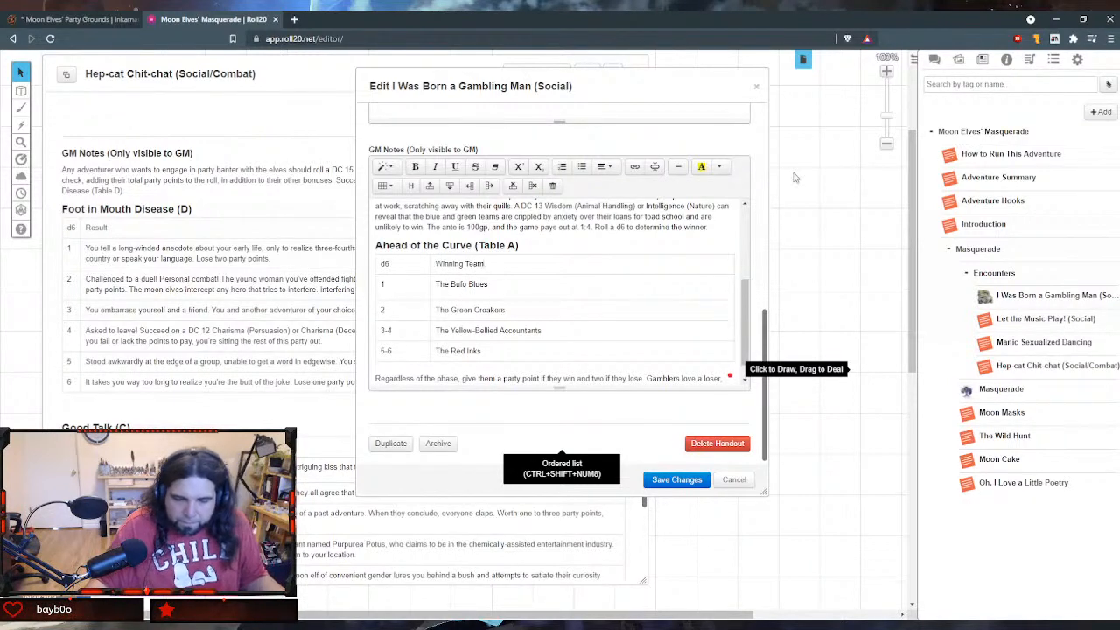
- Create a link on the "d6" header text of the Ahead of the Curve table, replacing its URL with a roll expression starting with "[["
drag(400, 261, 377, 262)
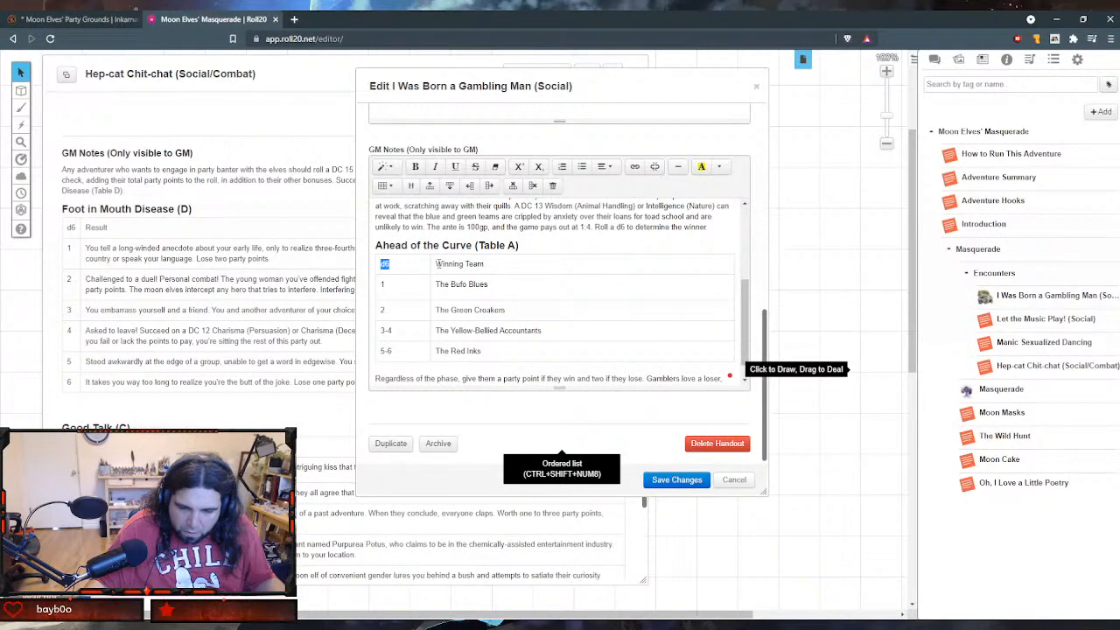
key(Left)
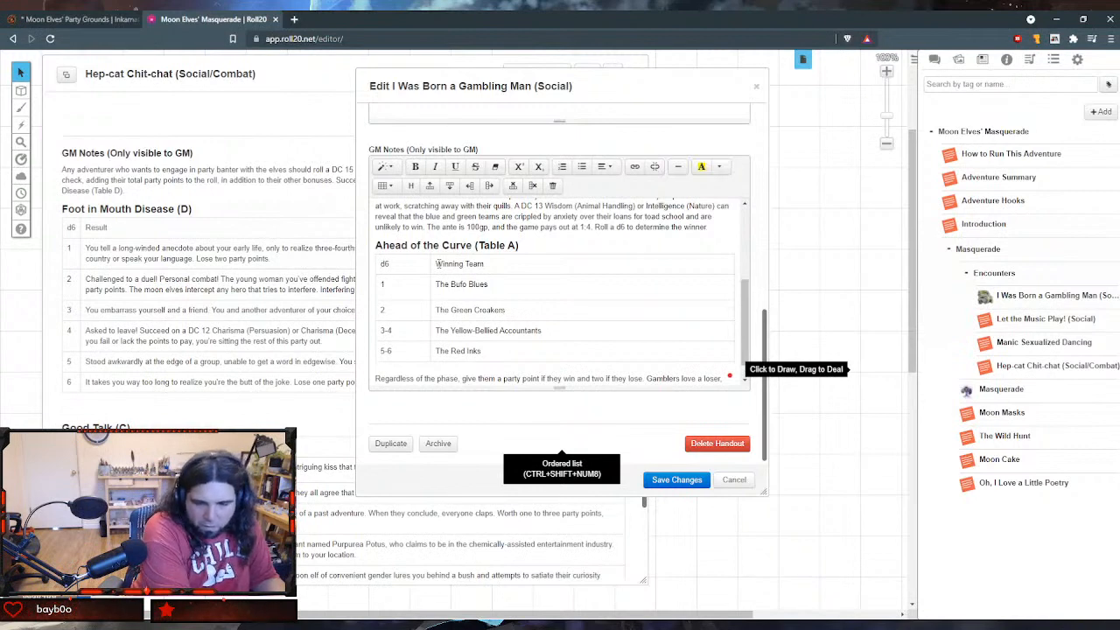
key(shift+Right)
key(shift+Right)
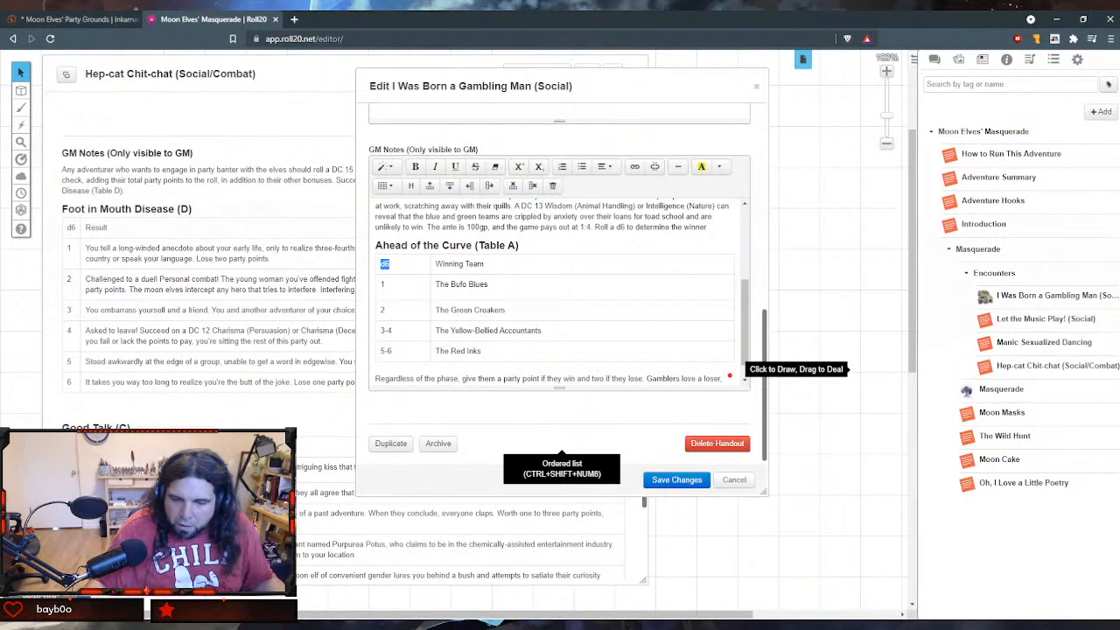
click(634, 166)
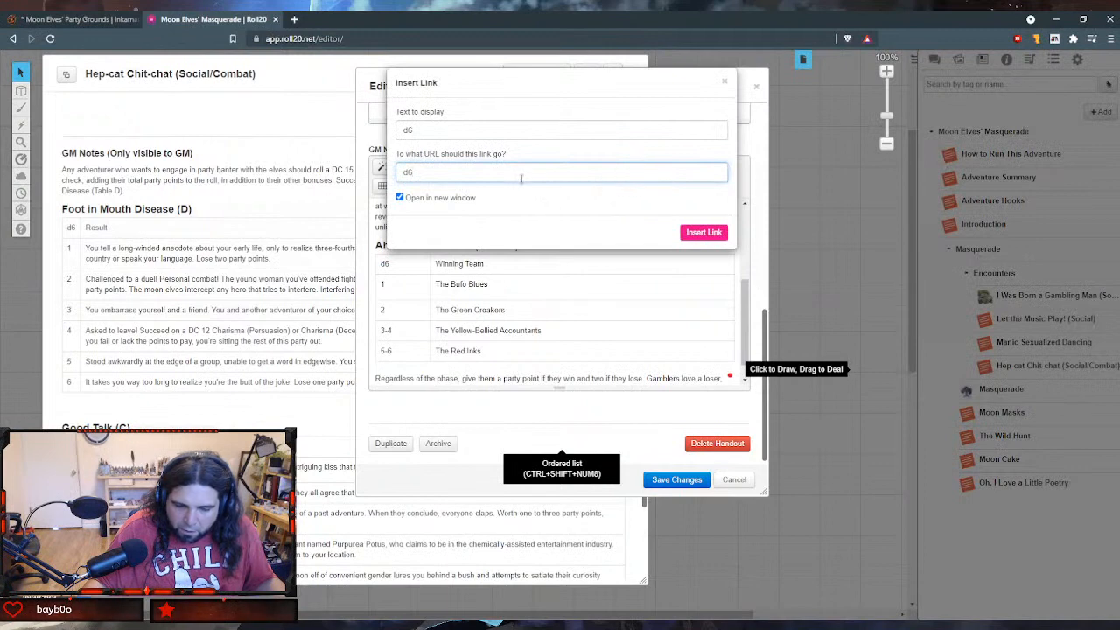
drag(511, 178, 383, 172)
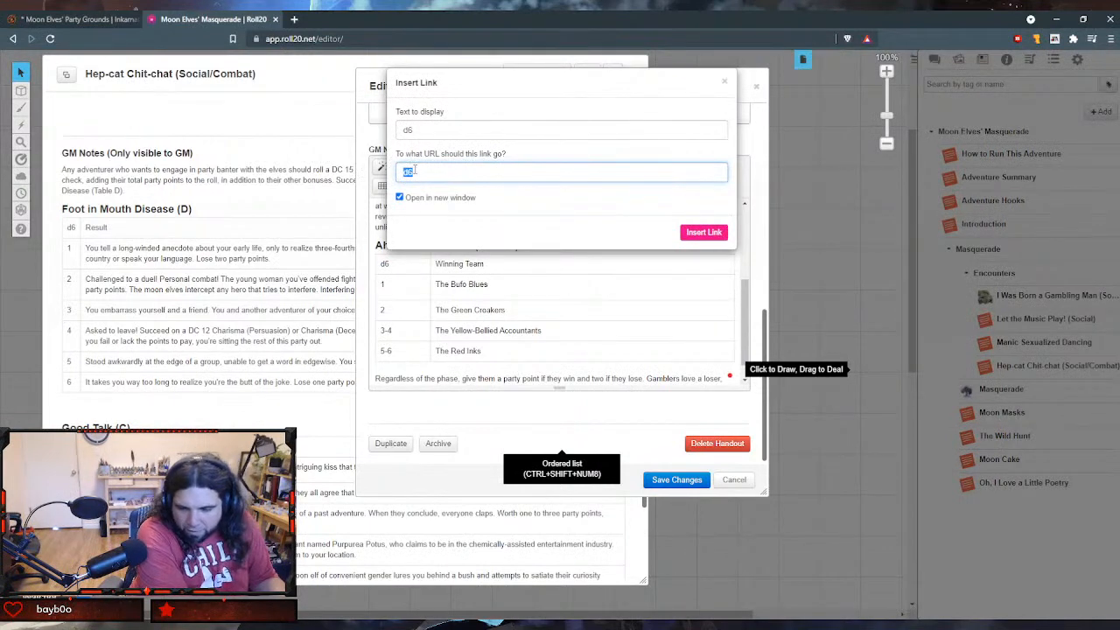
text(`[[)
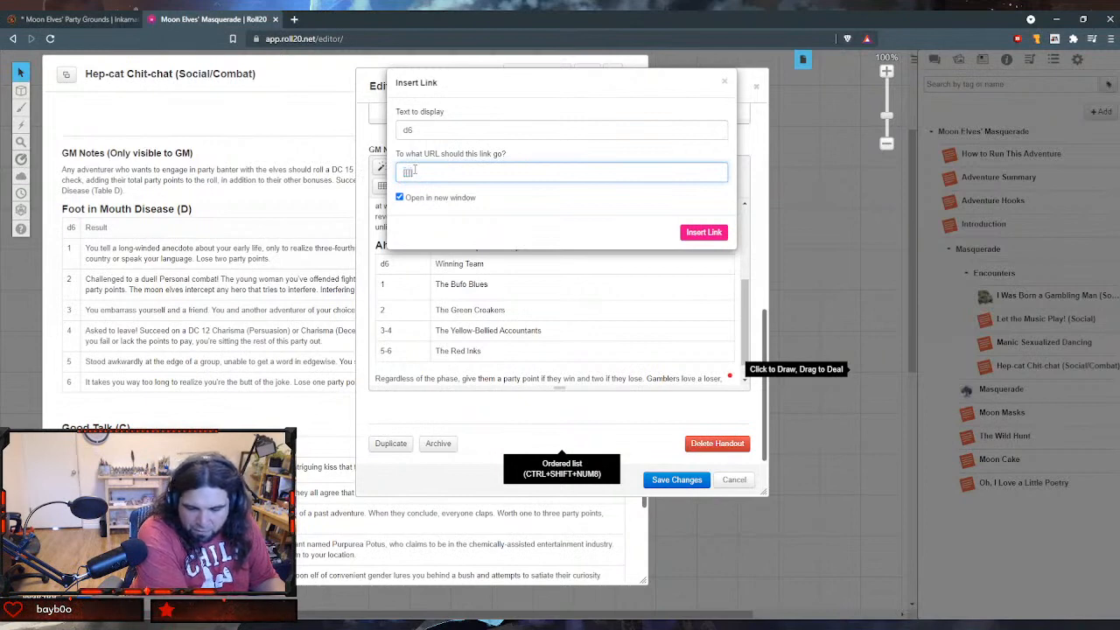
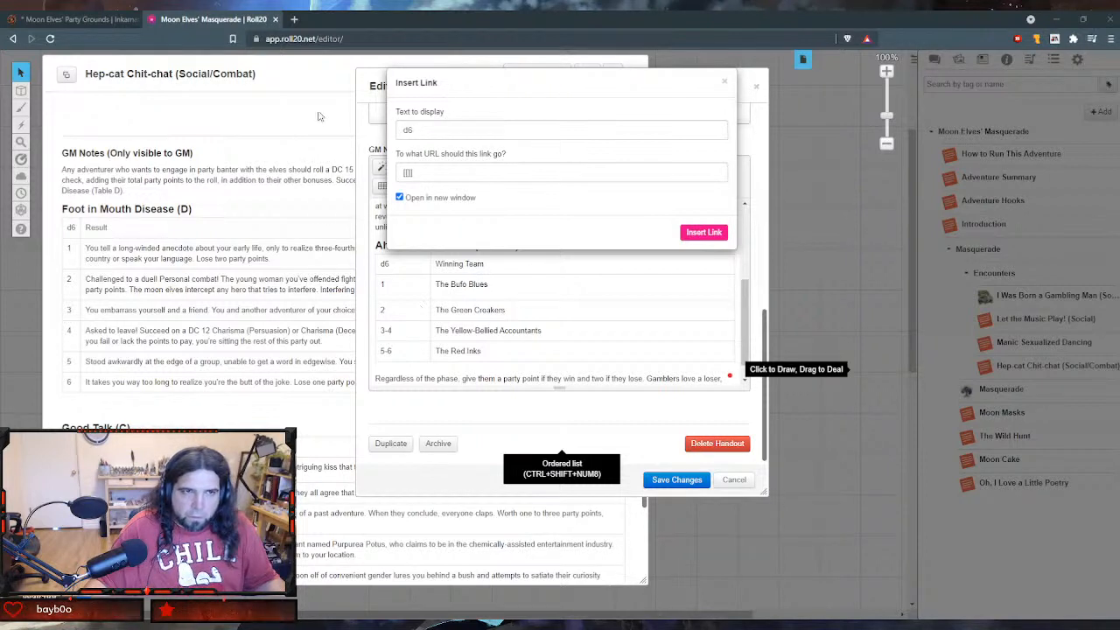
- Try linking the "d6" header of the Ahead of the Curve table to "[[1t[ahead-of-the-curve]]]", insert the link and save the handout
click(422, 172)
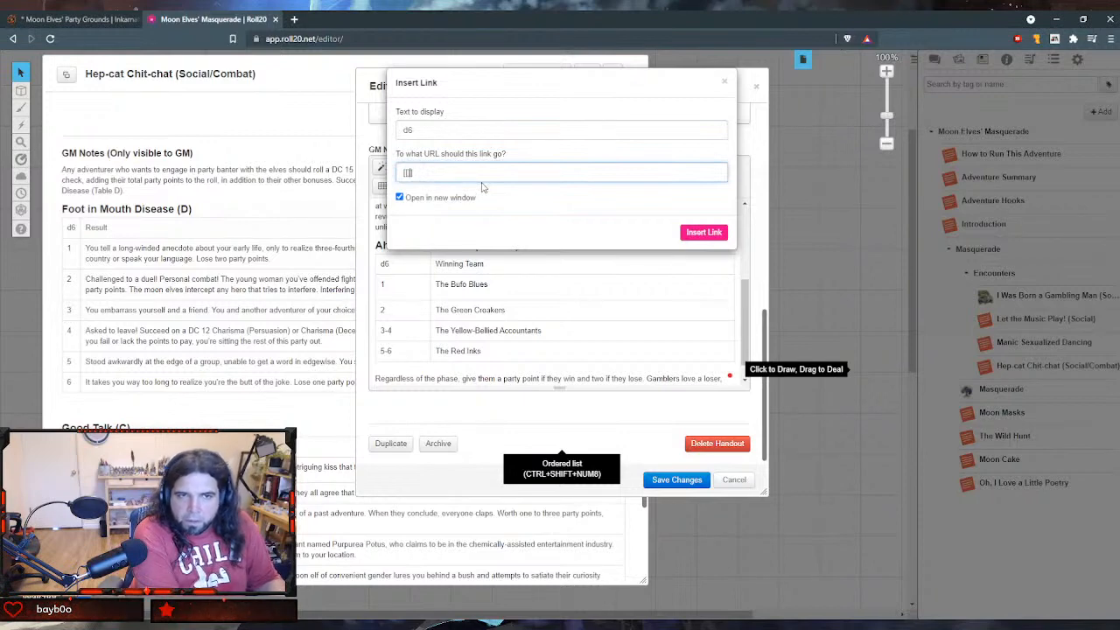
text([[1d)
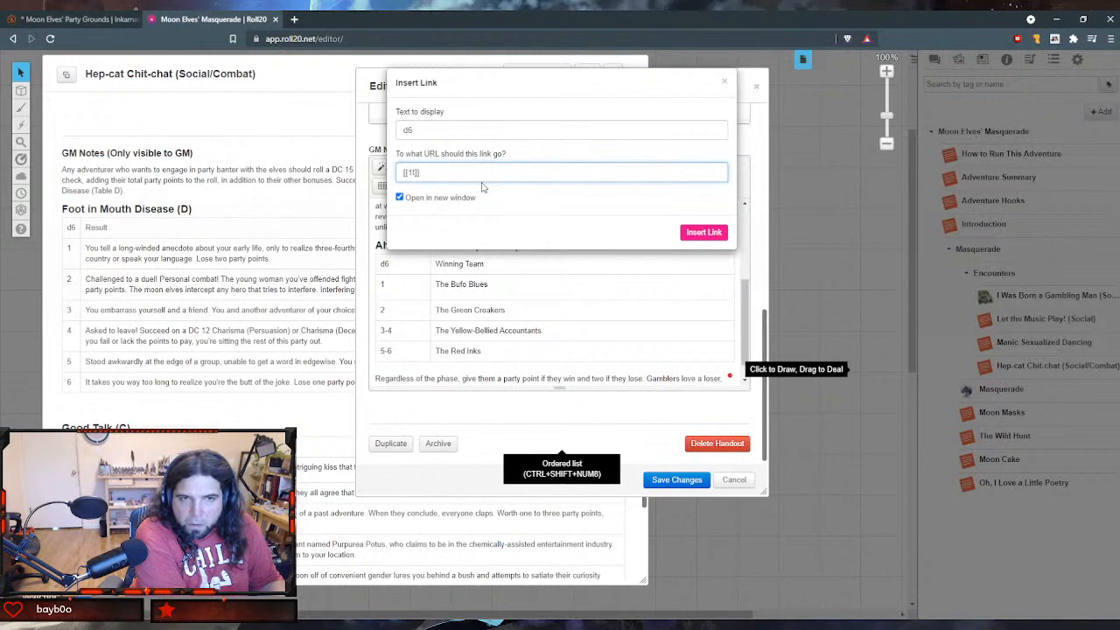
text(6)
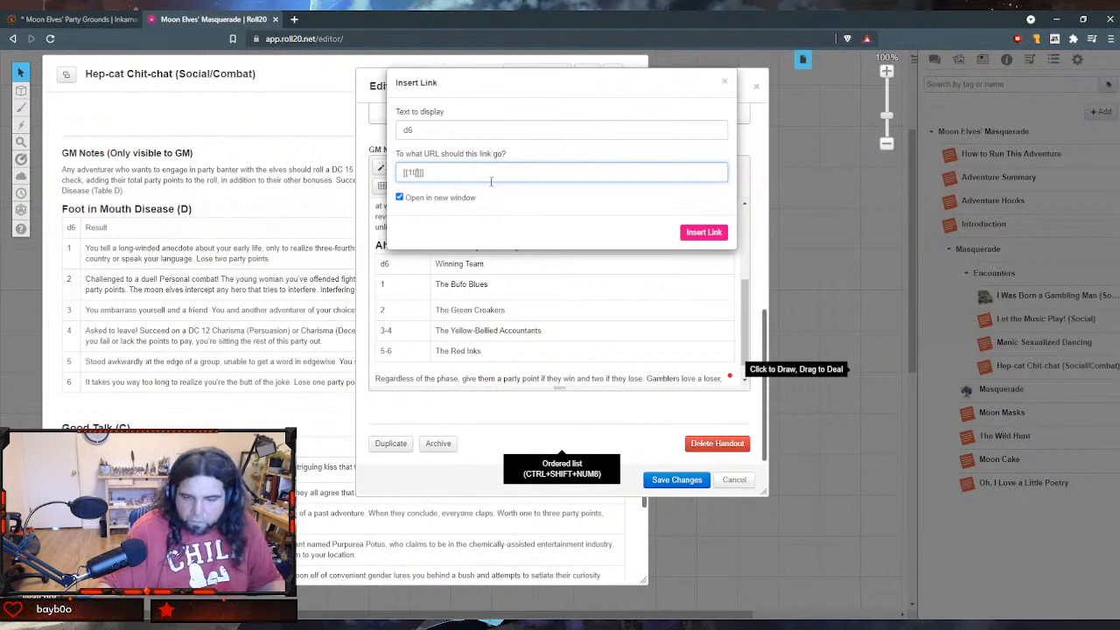
click(587, 108)
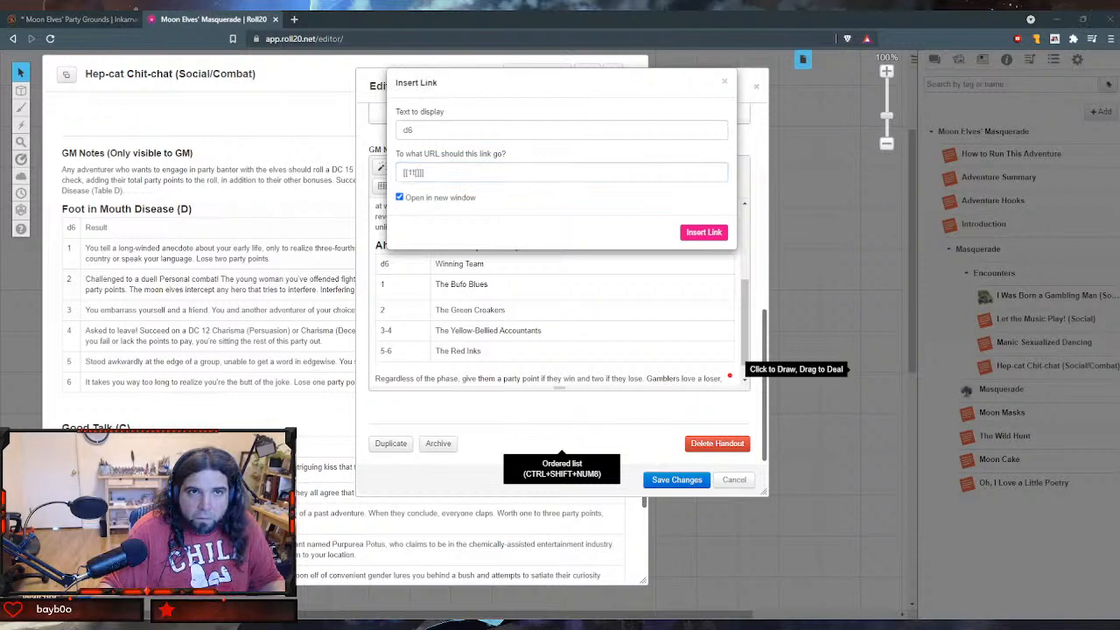
click(418, 173)
text(ahead-d)
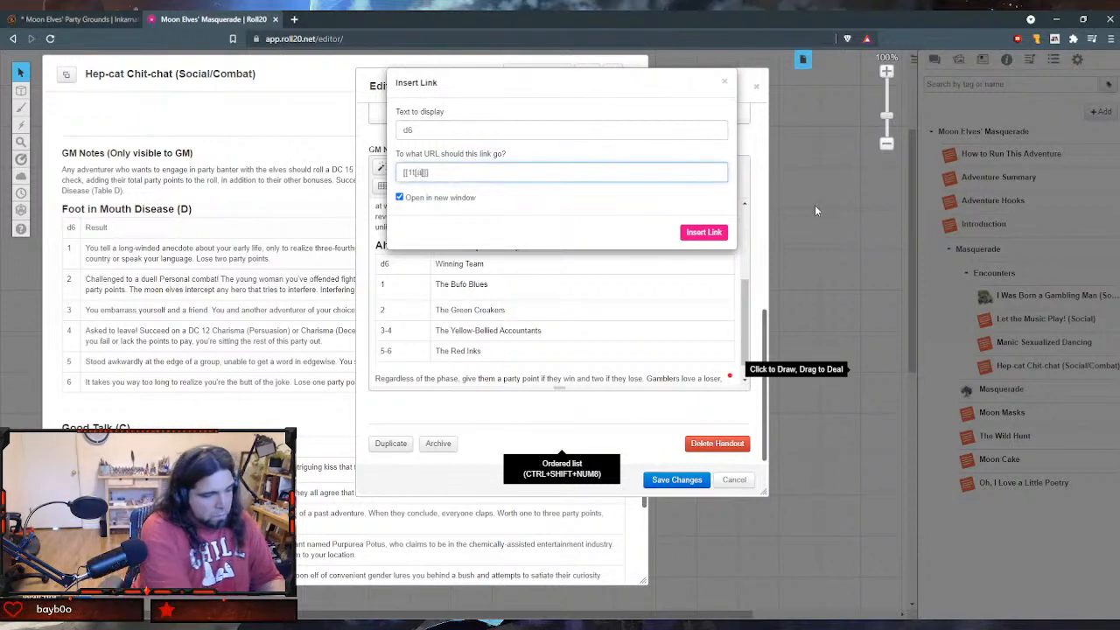
key(BackSpace)
text(of-the-curse)
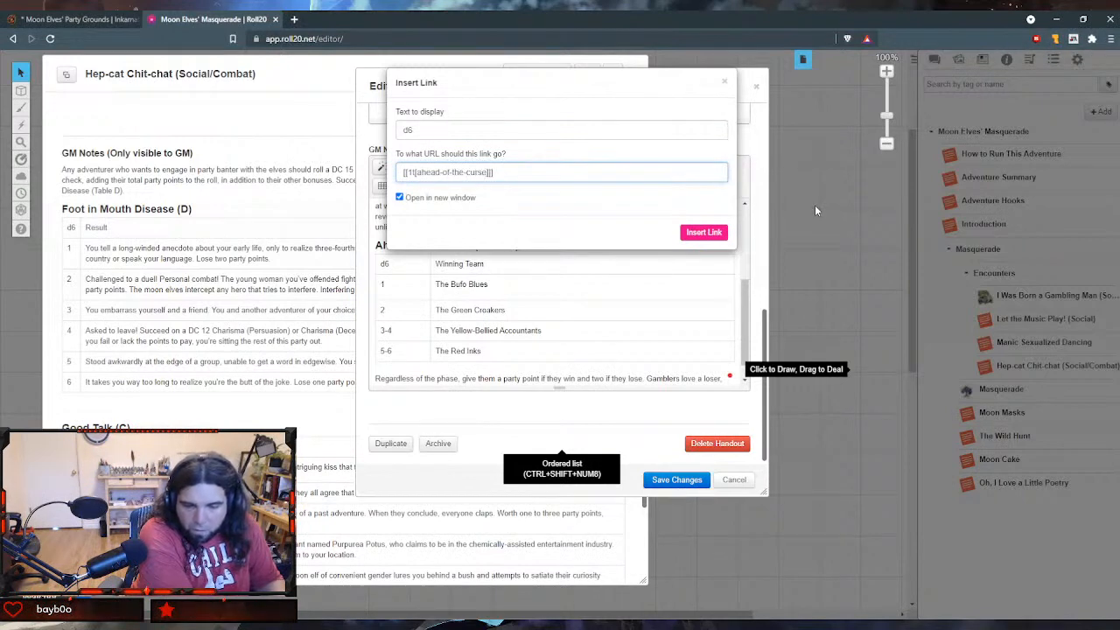
key(BackSpace)
key(BackSpace)
text(ve)
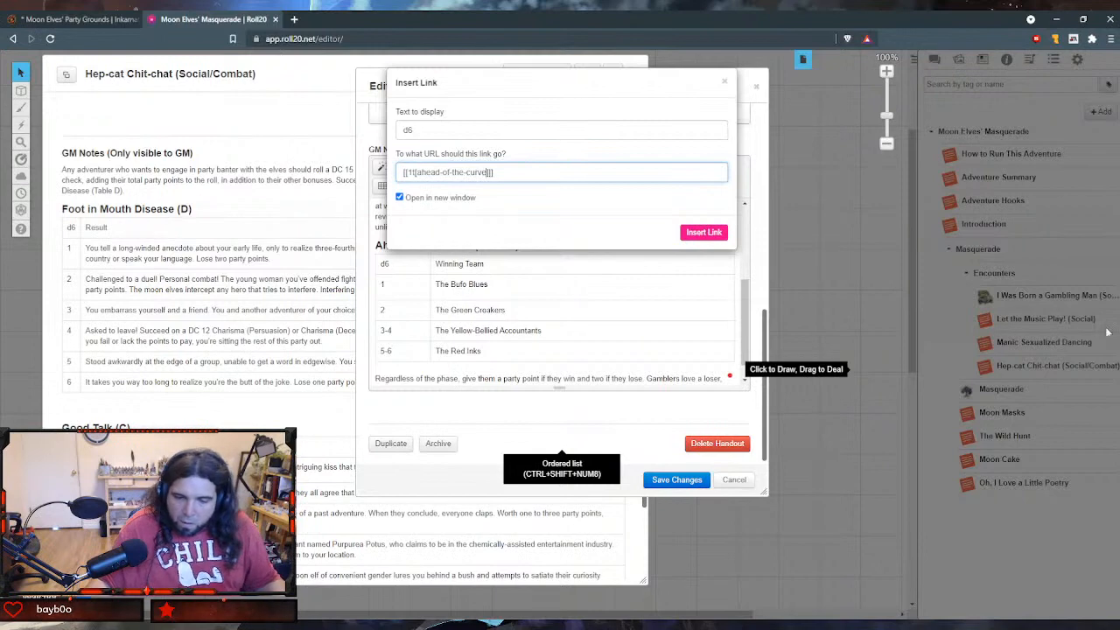
click(703, 233)
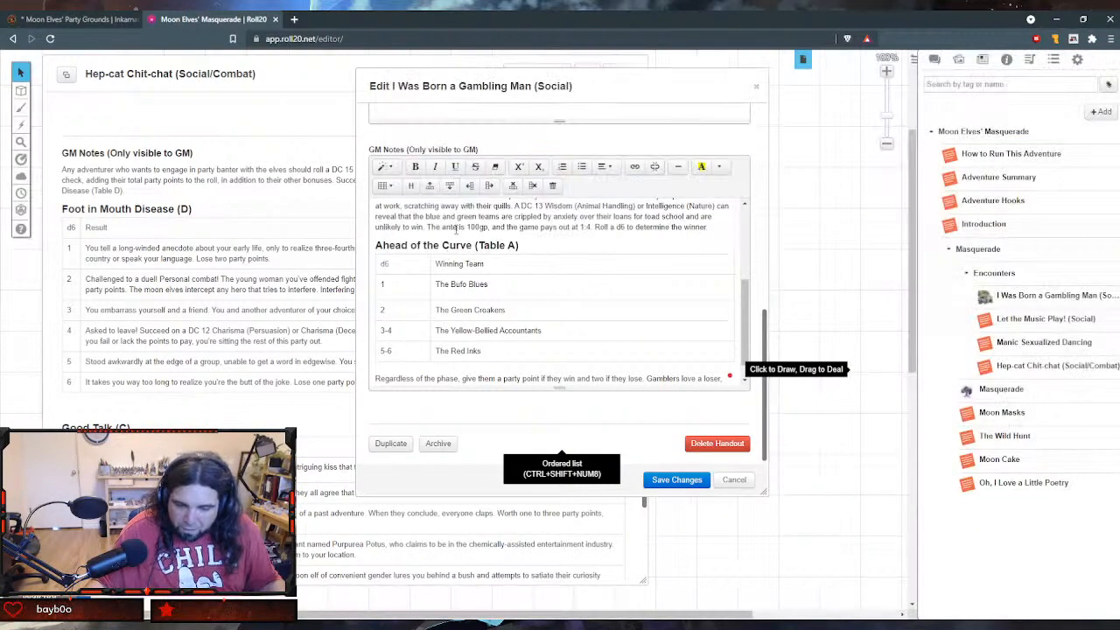
click(674, 478)
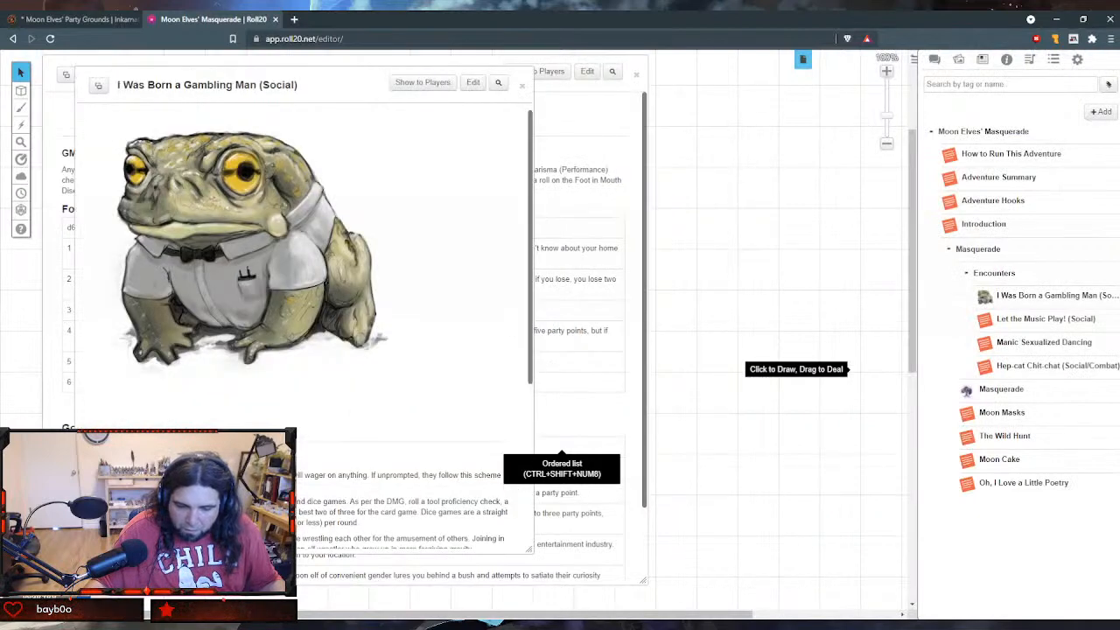
- Test the "d6" link in the saved handout's Ahead of the Curve table, then return to the game editor
scroll(350, 412, down, 3)
click(104, 399)
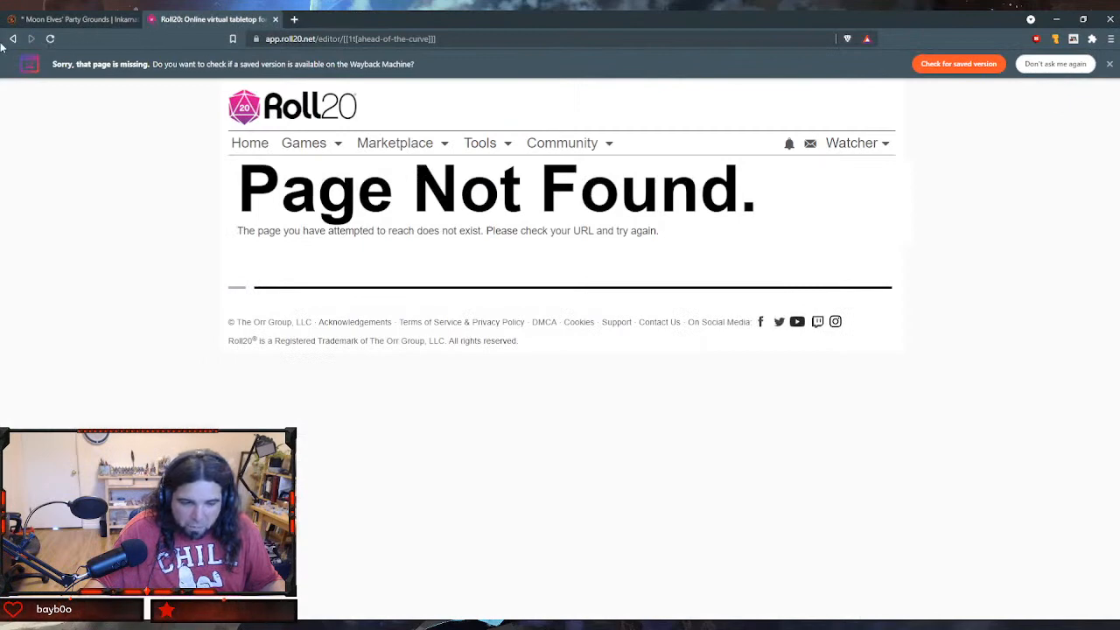
click(13, 38)
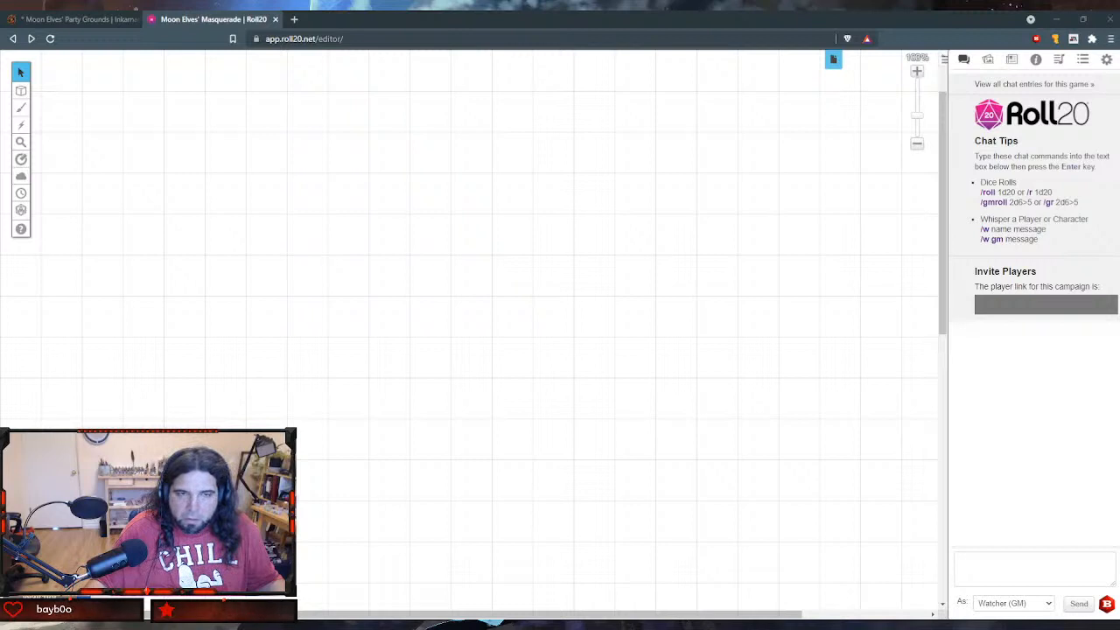
- Reopen "I Was Born a Gambling Man (Social)" for editing at the Ahead of the Curve table, in a wider edit window
click(1009, 62)
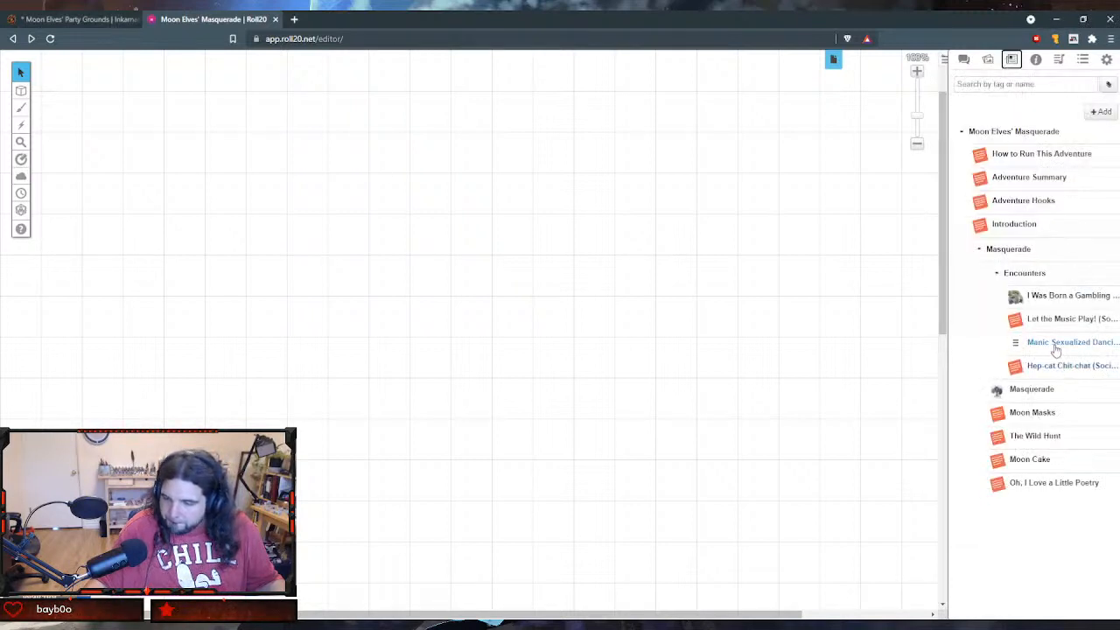
click(1019, 297)
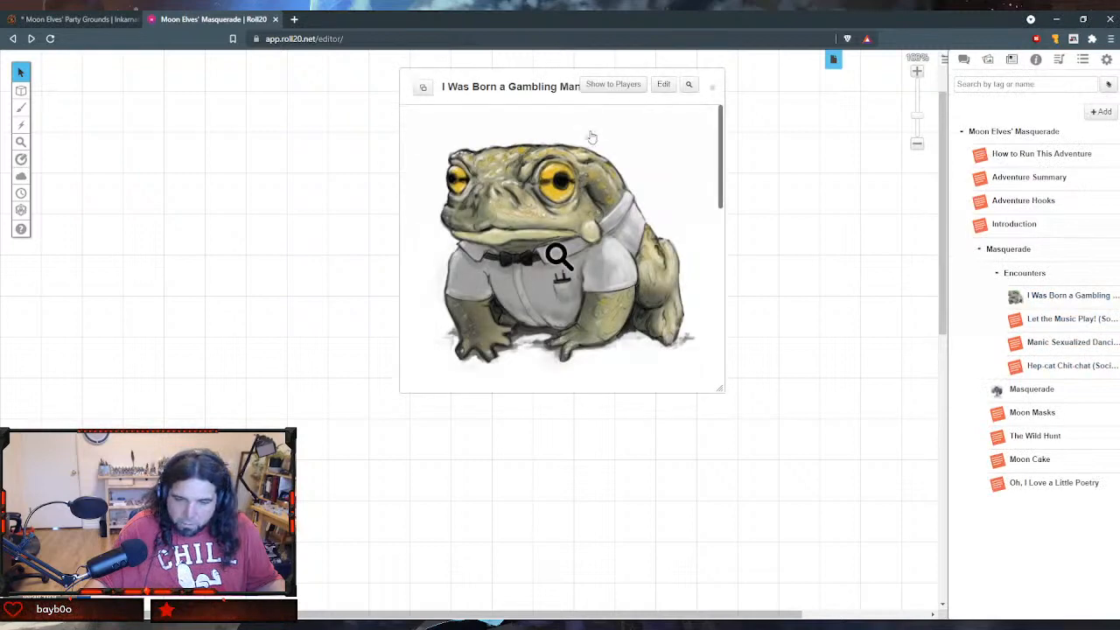
click(663, 84)
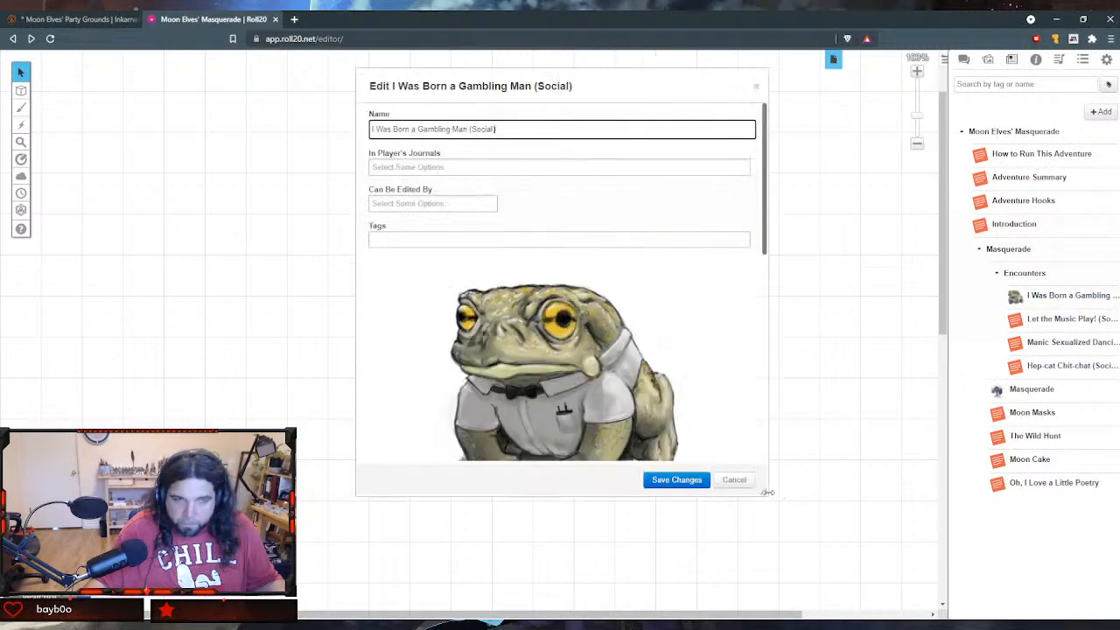
drag(766, 492, 913, 492)
scroll(624, 262, down, 5)
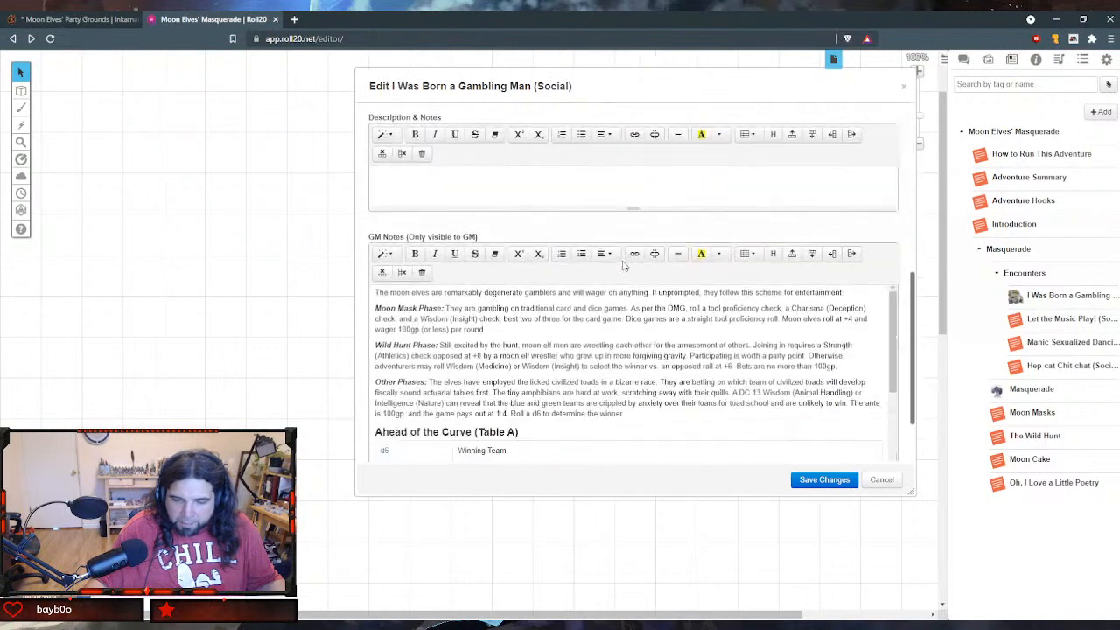
scroll(624, 265, down, 1)
scroll(490, 283, down, 3)
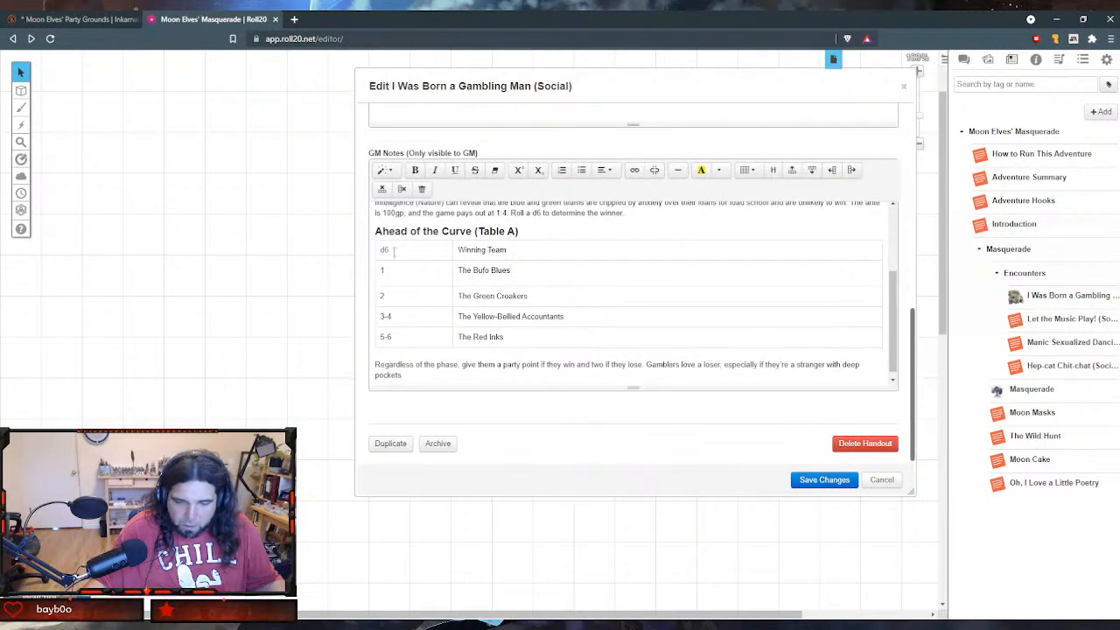
- Try prefixing the "d6" link's URL with "/em", making it "/em [[1t[ahead-of-the-curve]]]", and save the handout
double_click(386, 250)
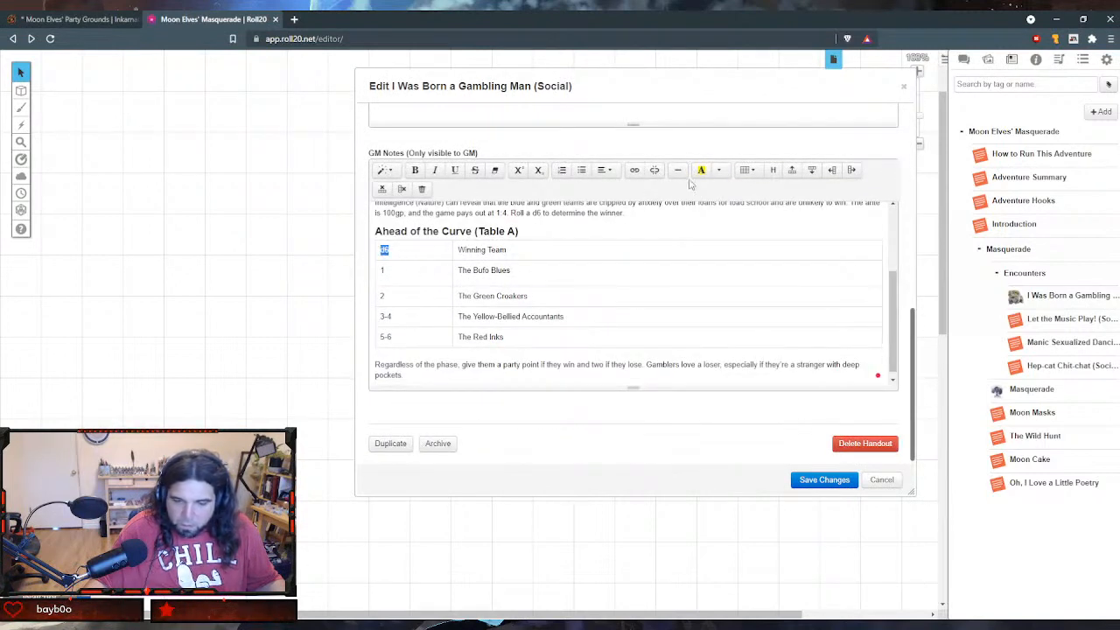
click(634, 171)
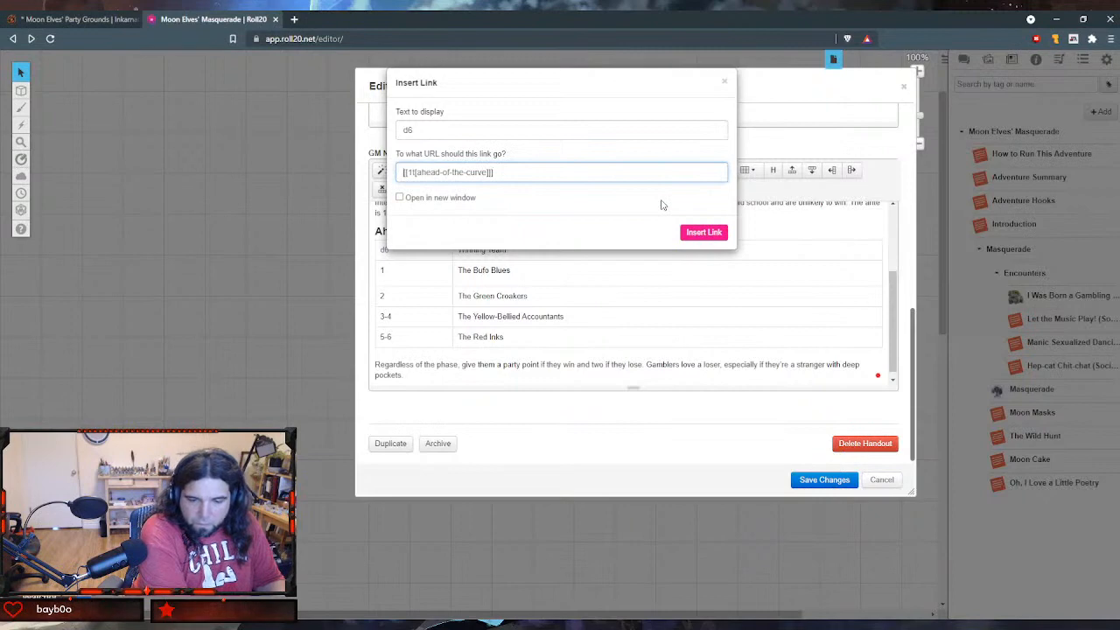
key(Home)
text(/em)
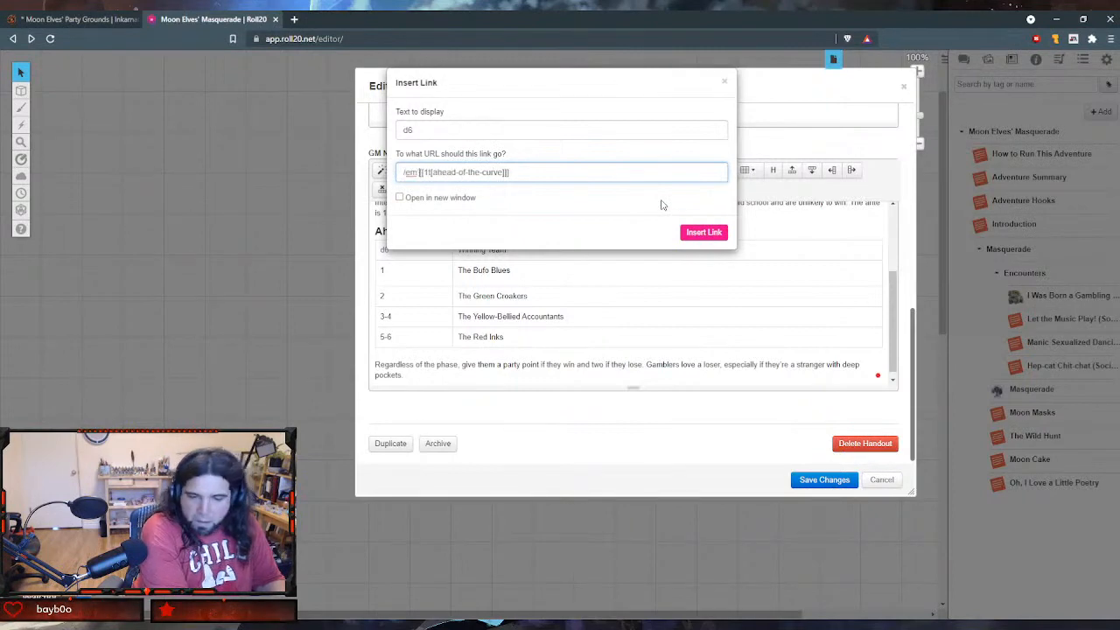
click(704, 232)
click(824, 479)
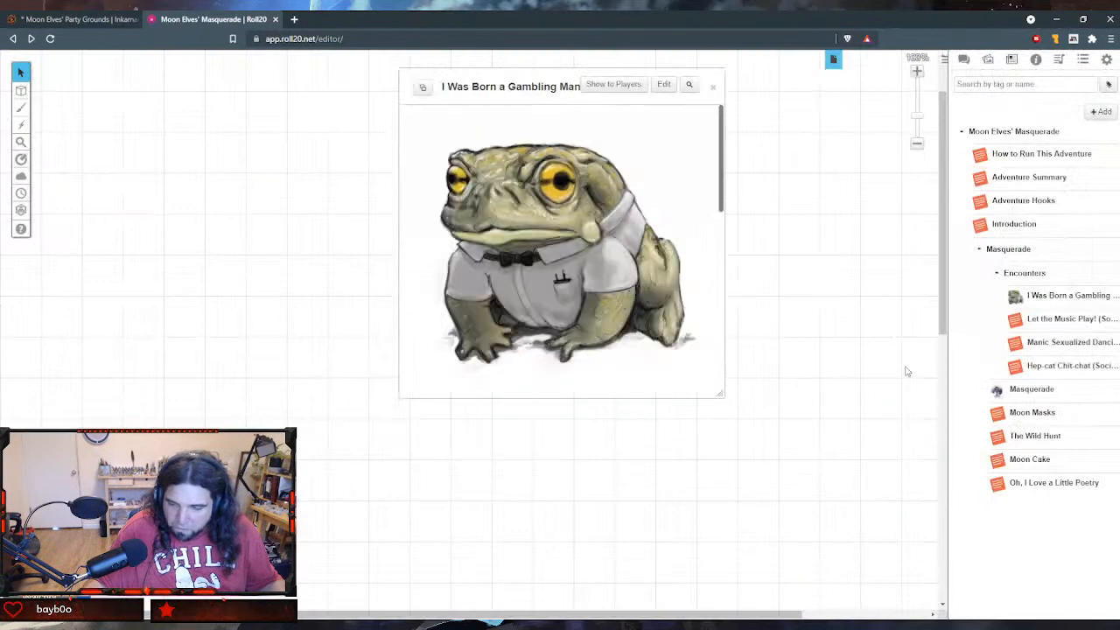
- Display the chat, test the "/em" version of the "d6" link in the handout, and return to the game editor
click(964, 60)
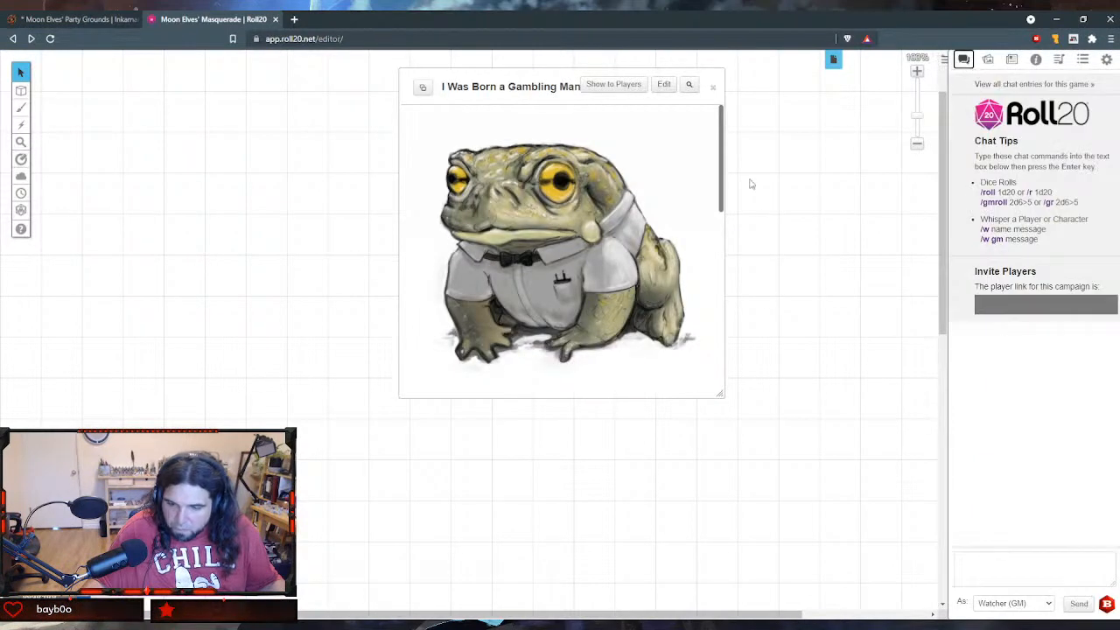
scroll(557, 252, down, 10)
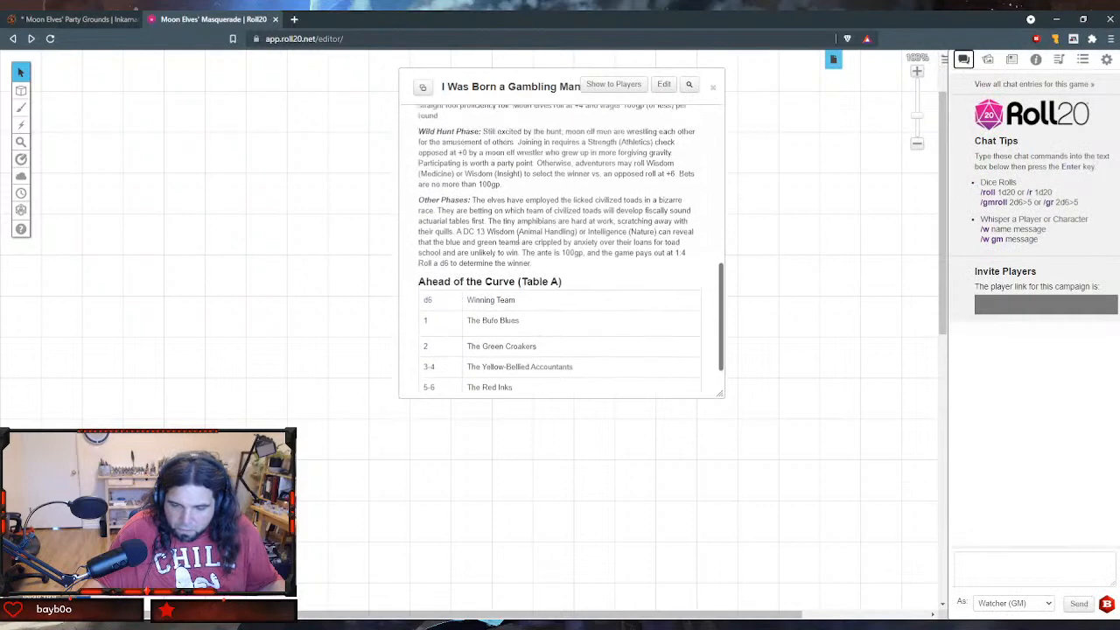
click(428, 301)
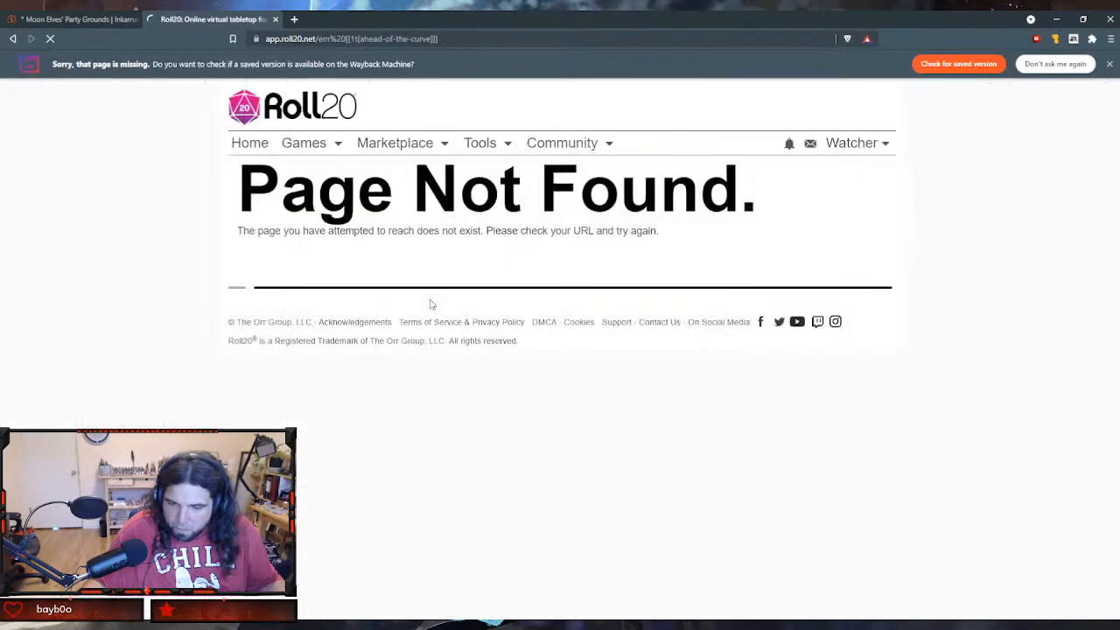
click(13, 38)
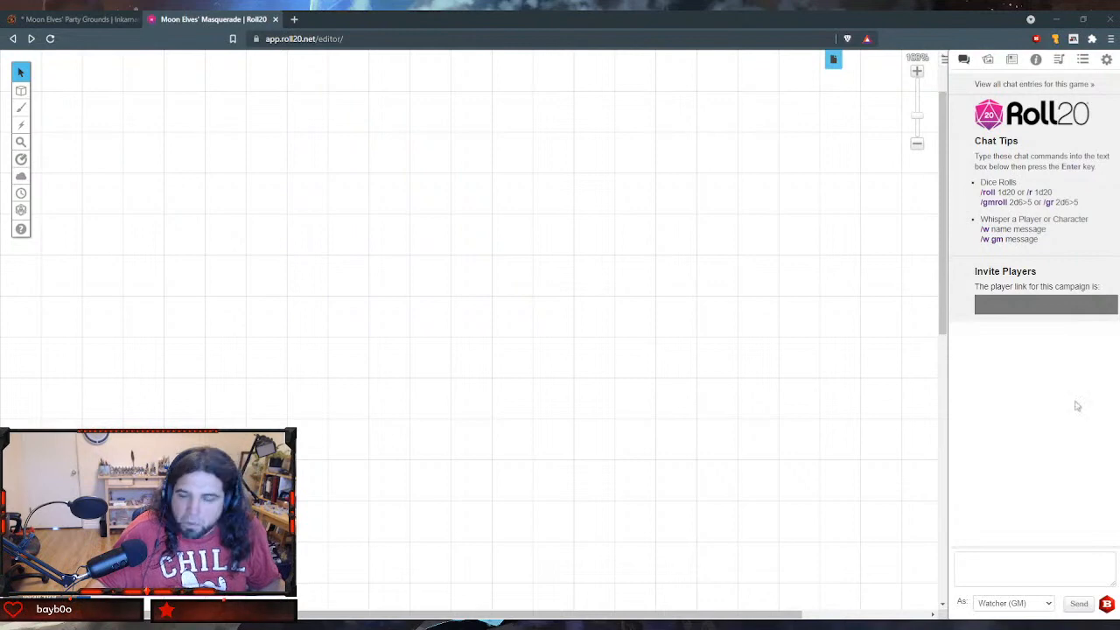
- Open the "I Was Born a Gambling Man (Social)" handout from the Encounters folder for editing at its GM notes
click(1012, 60)
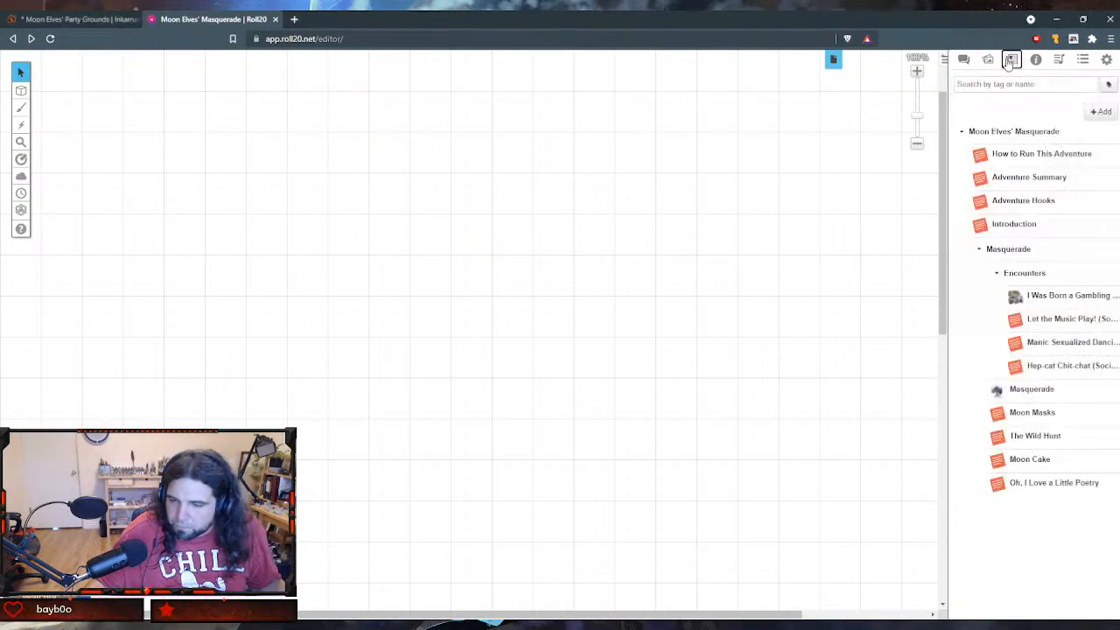
click(1046, 277)
click(1038, 277)
click(1048, 300)
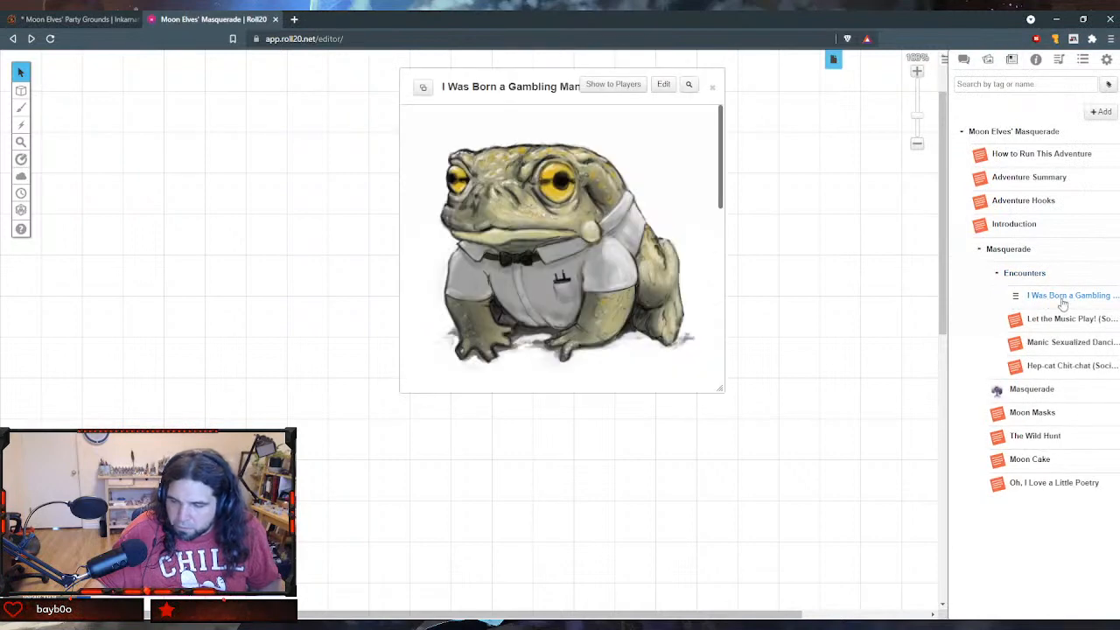
click(660, 86)
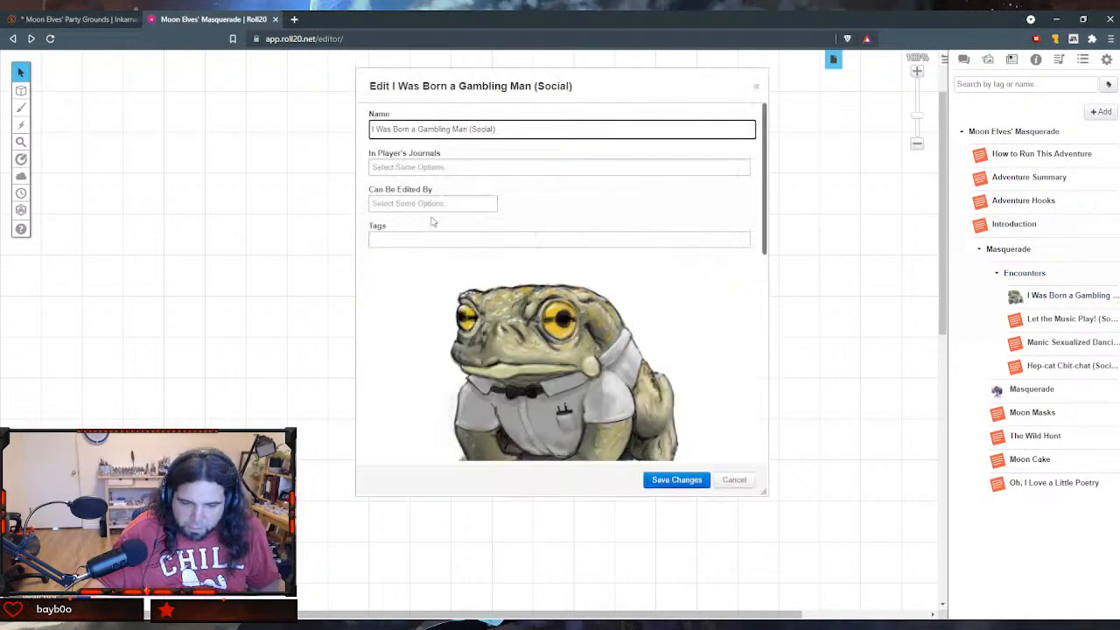
scroll(442, 220, down, 10)
scroll(437, 228, down, 6)
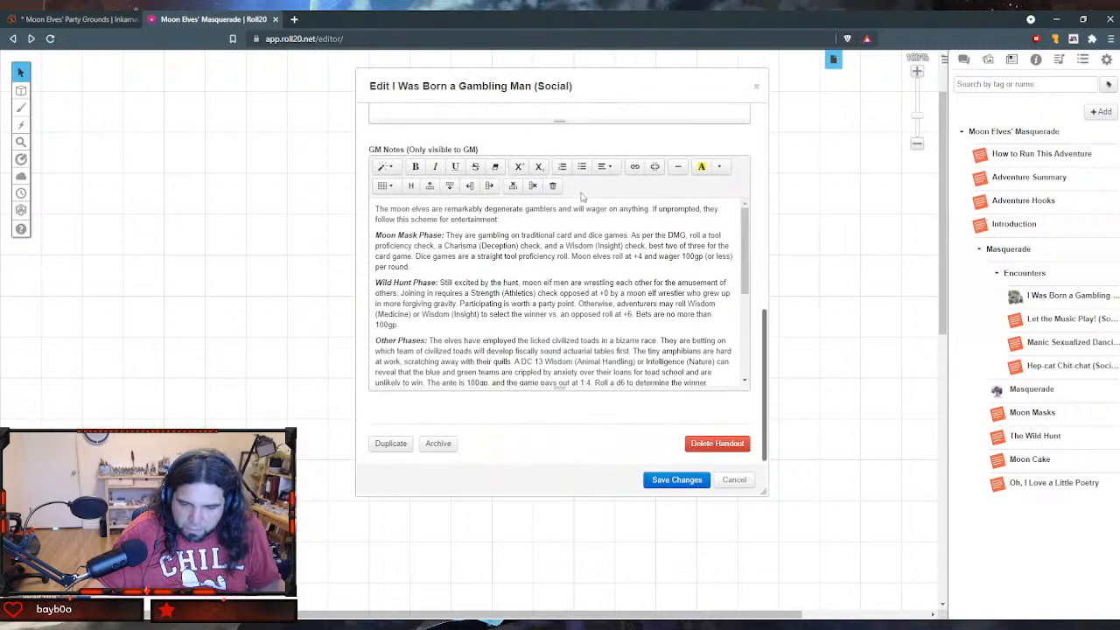
- Reopen the "d6" link in the Ahead of the Curve table header and clear its URL
double_click(385, 242)
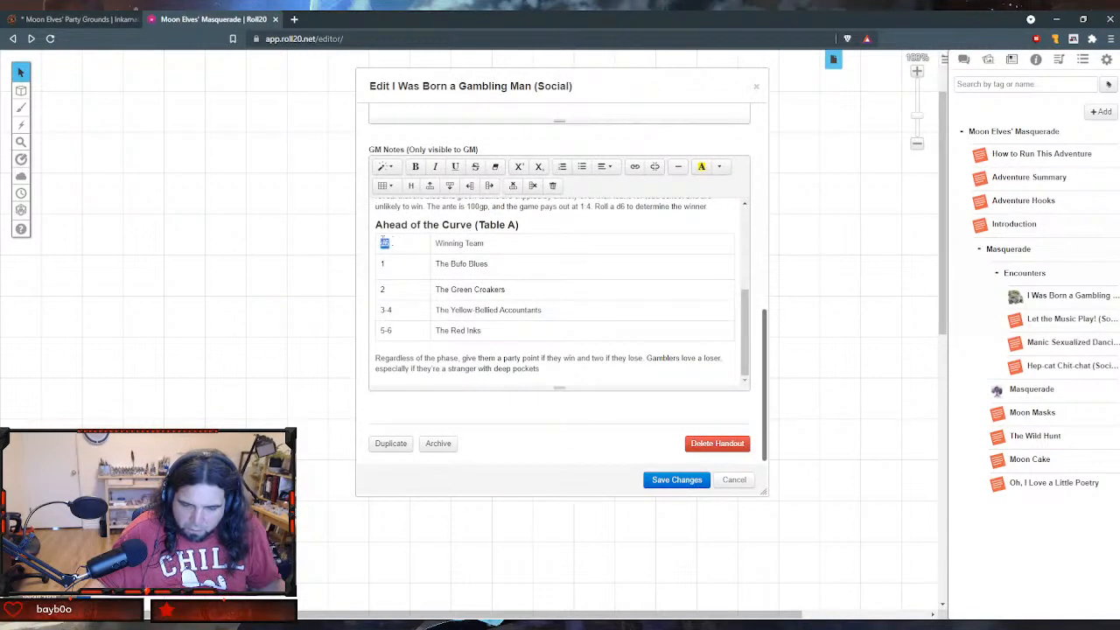
click(635, 166)
text(/em [[1t[ahead-of-the-curve]]])
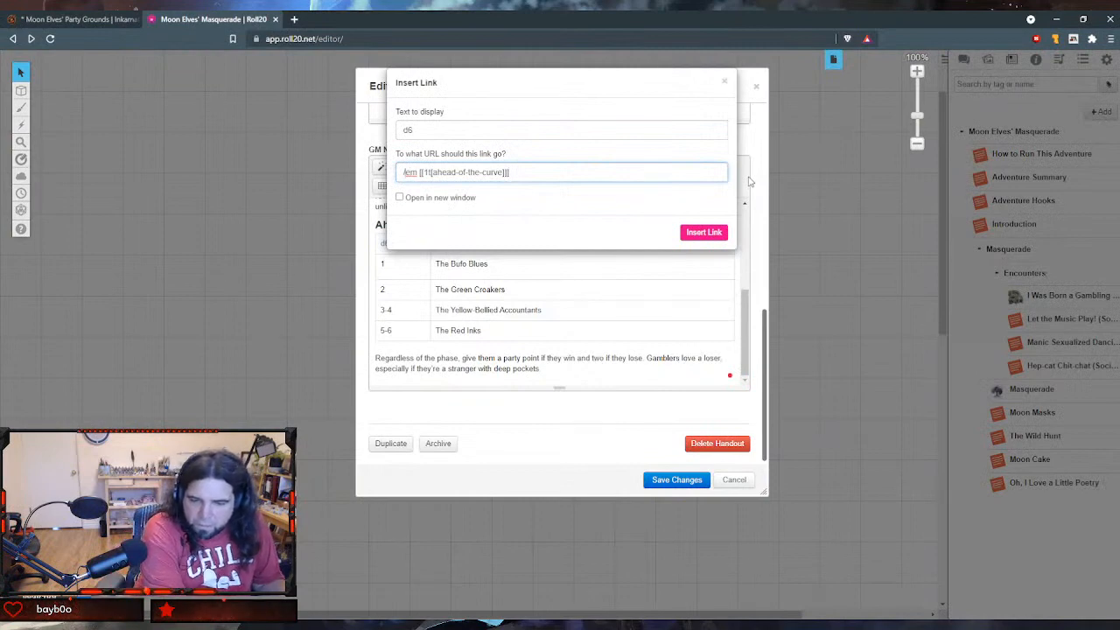
key(ctrl+a)
key(BackSpace)
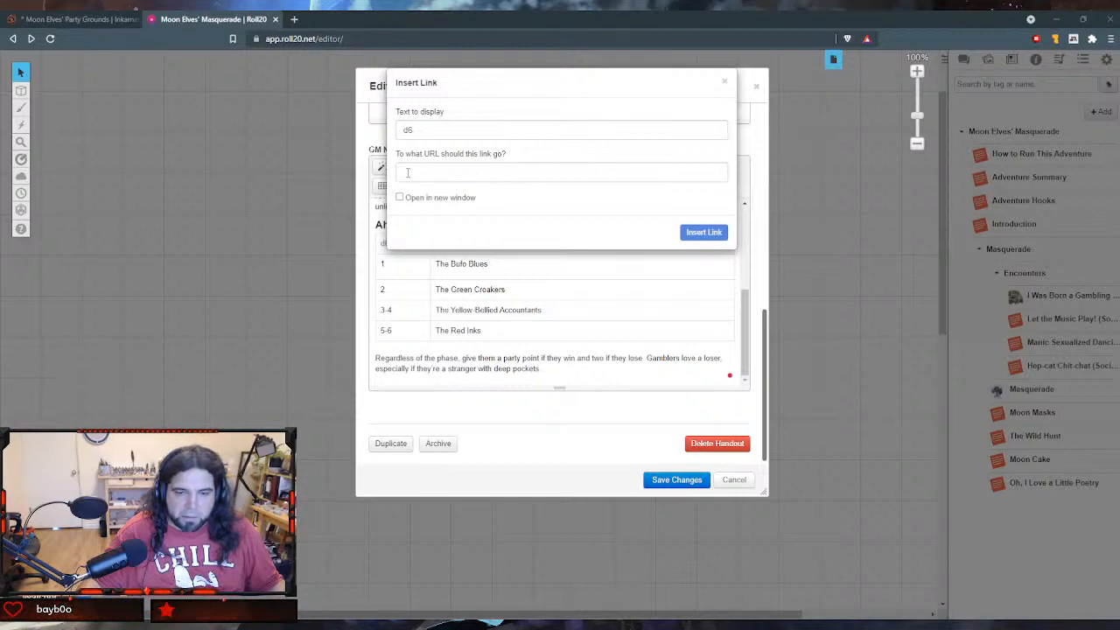
- Enter "`/gmroll 1t[ahead-of-the-curve]" as the "d6" link's URL and apply the link
click(407, 173)
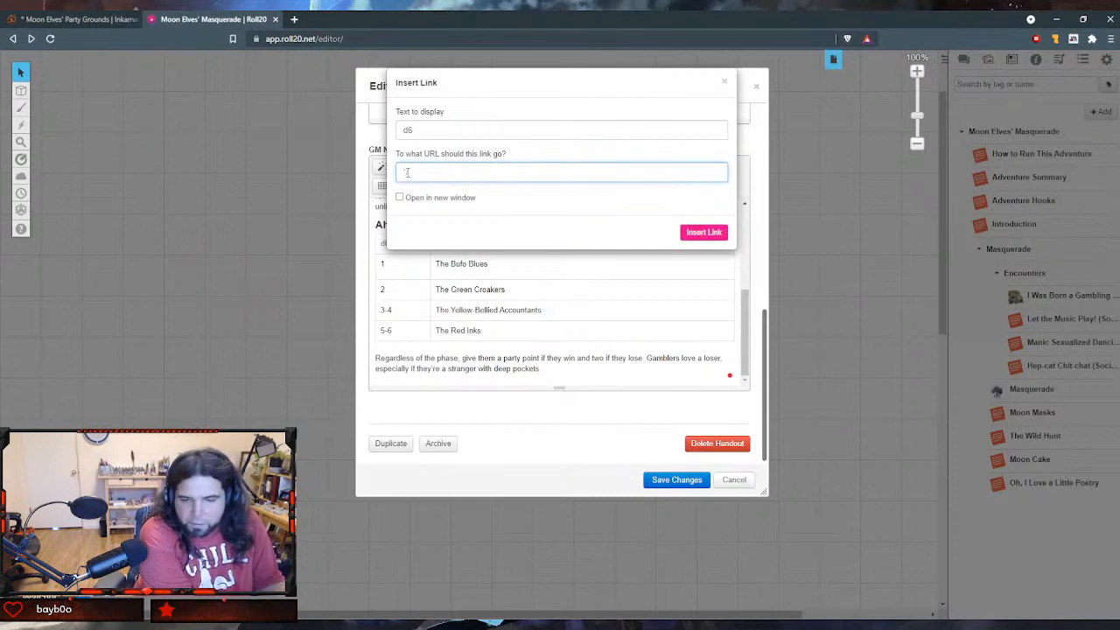
text(/gm)
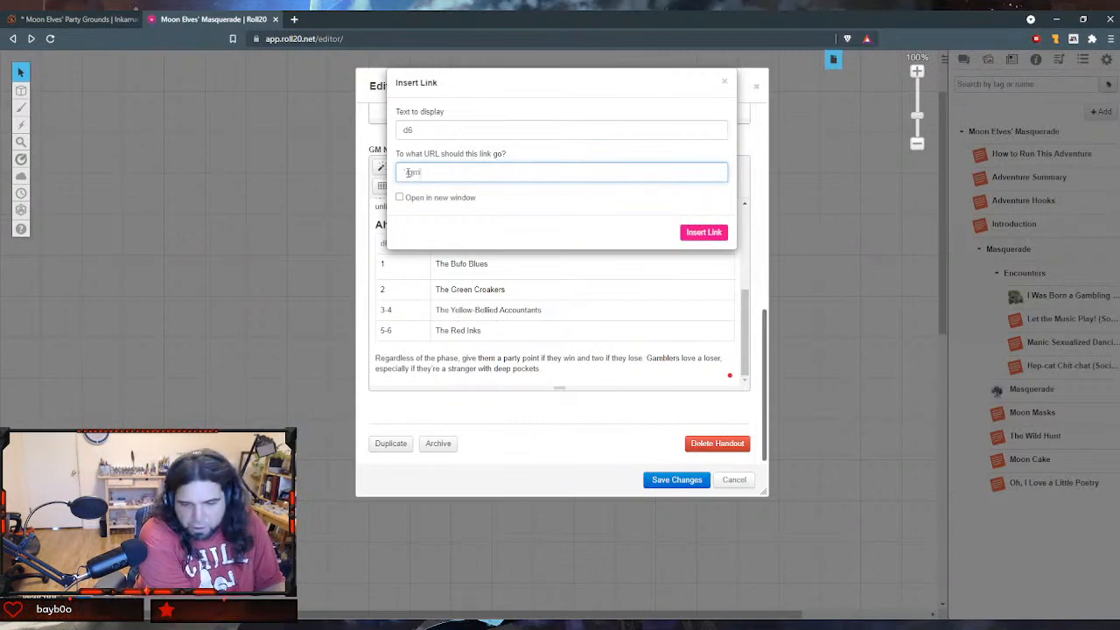
text(roll)
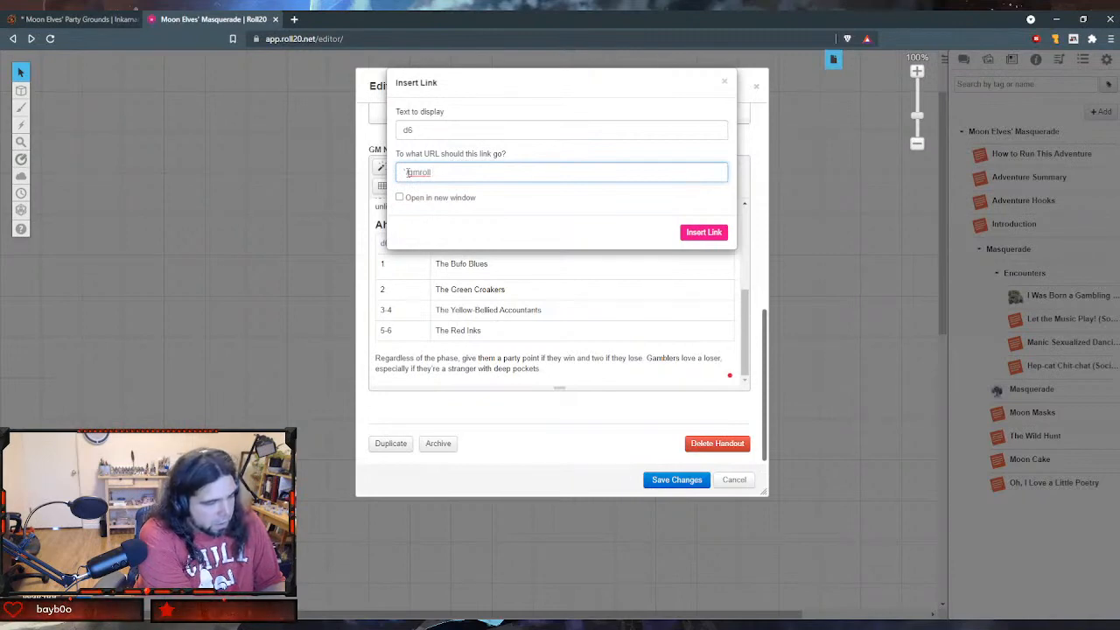
text( 1t)
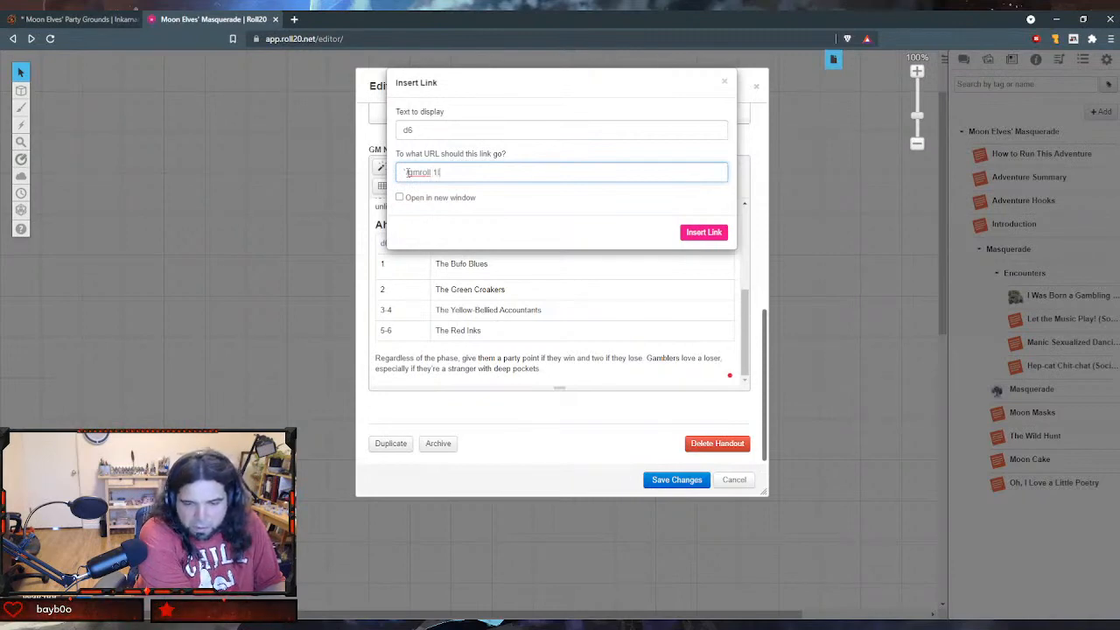
text(d6)
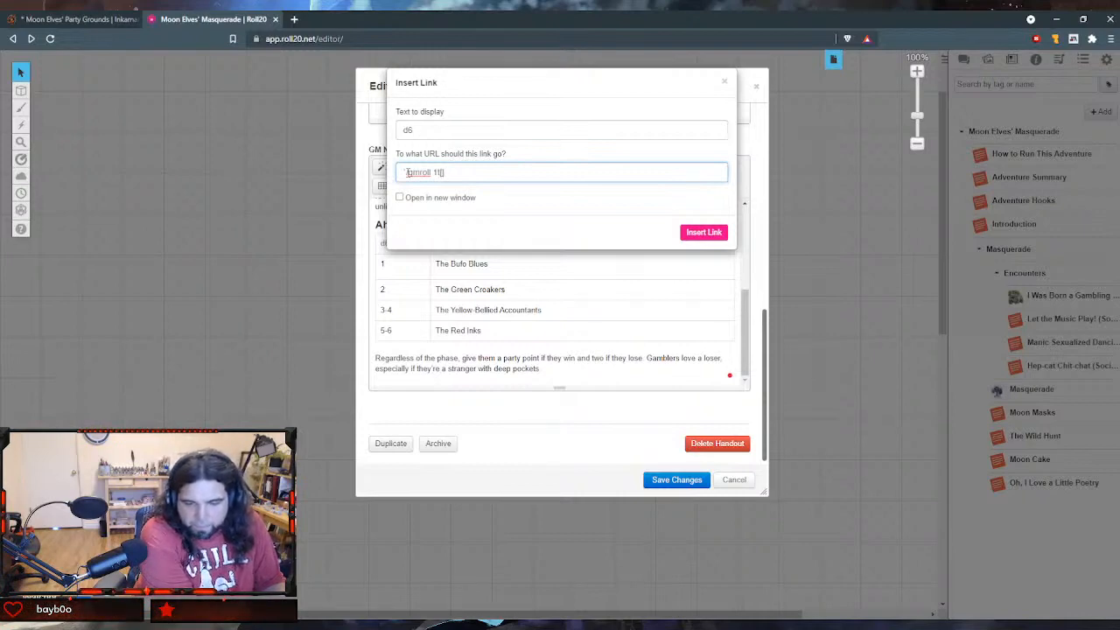
text(ahead-of-)
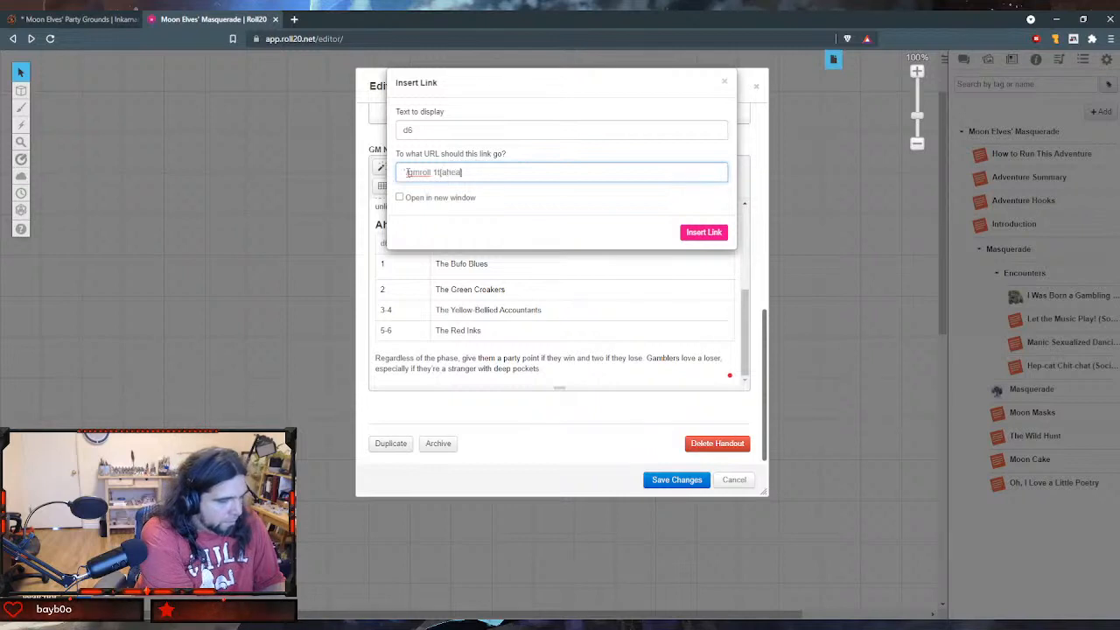
text(the-curve])
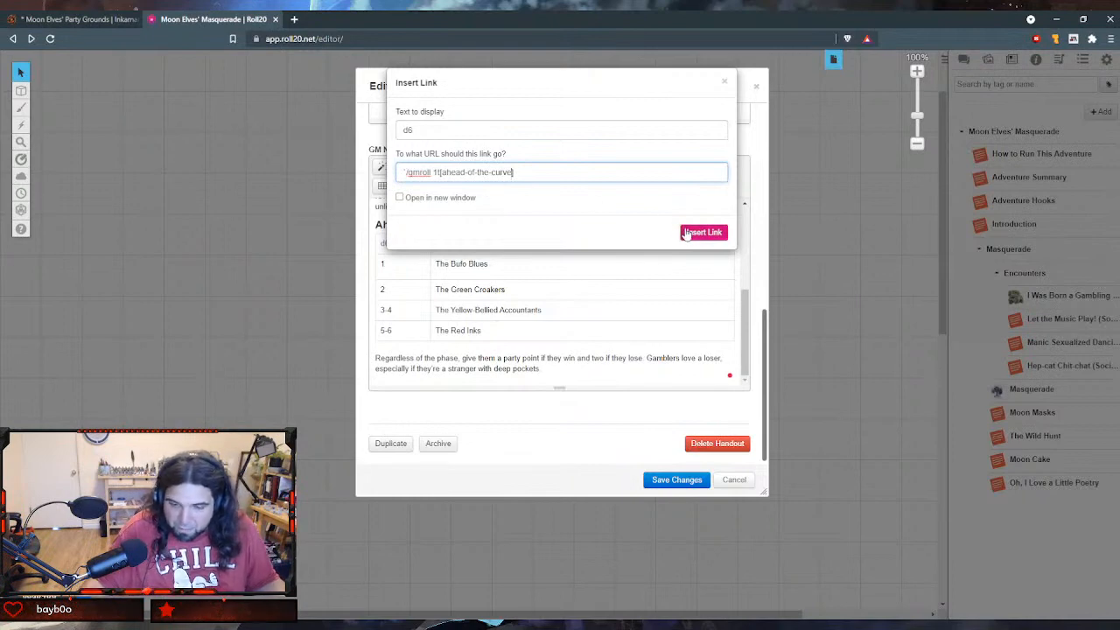
click(686, 234)
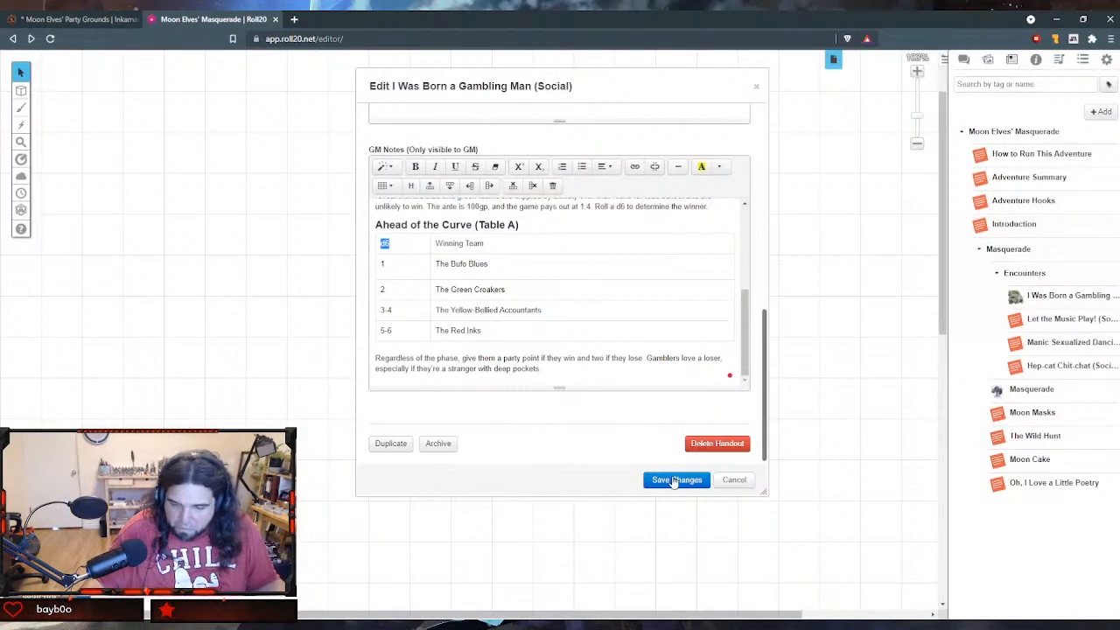
- Save the handout and test its "d6" link with the chat displayed
click(674, 480)
scroll(442, 254, down, 10)
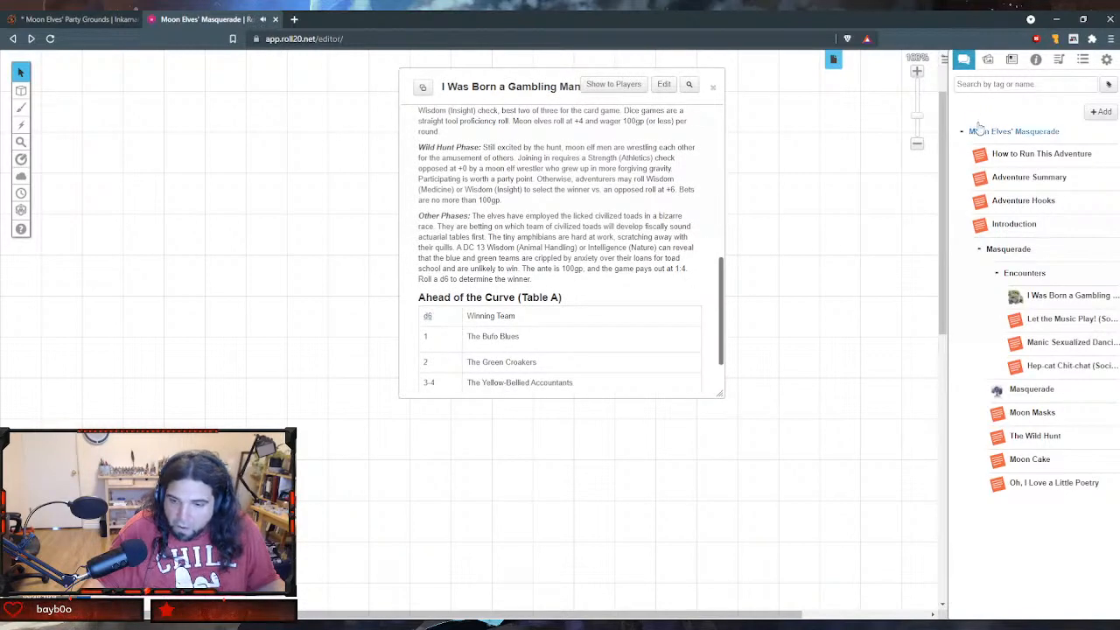
click(963, 59)
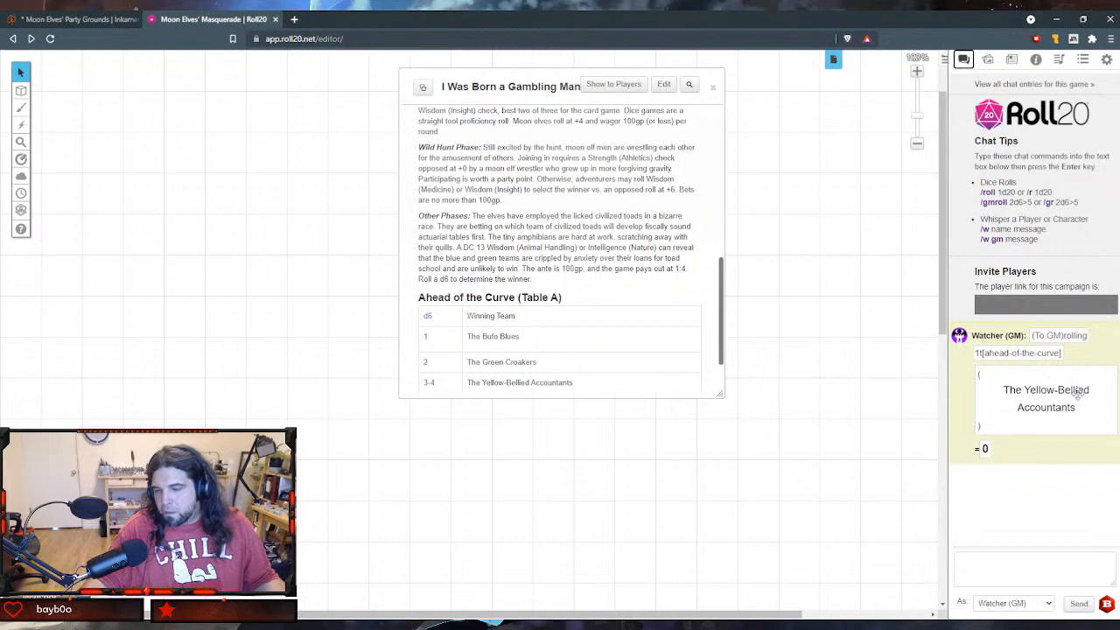
- Reopen the handout's "d6" link for editing and wrap its roll in double brackets, making the URL "`/gmroll [[1t[ahead-of-the-curve]]]"
click(662, 88)
scroll(425, 233, down, 10)
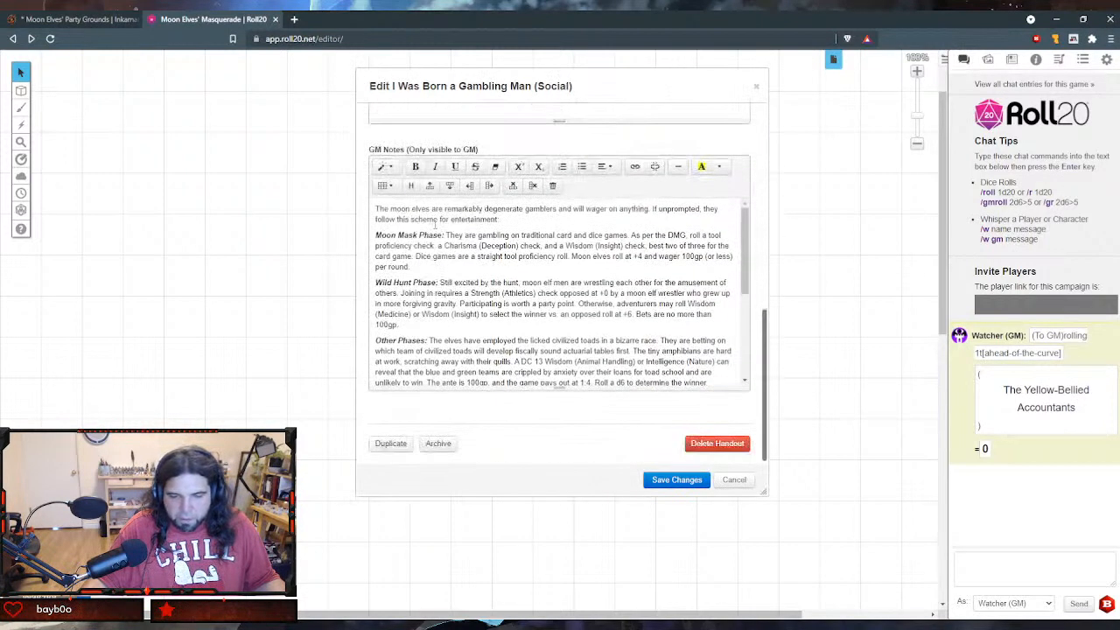
scroll(429, 285, down, 1)
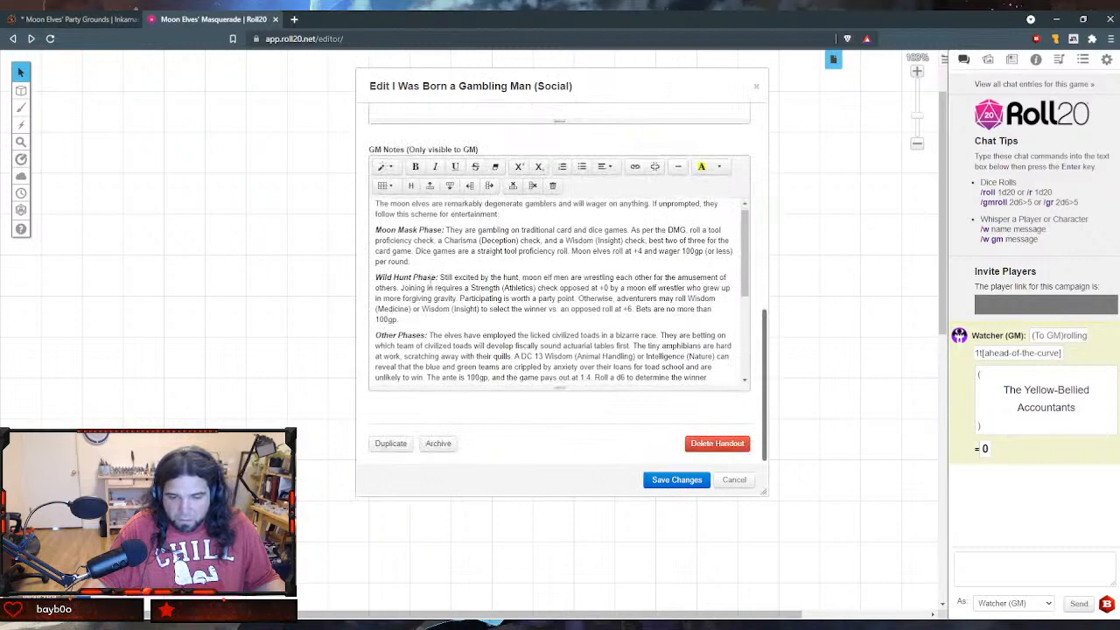
scroll(429, 285, down, 3)
double_click(385, 244)
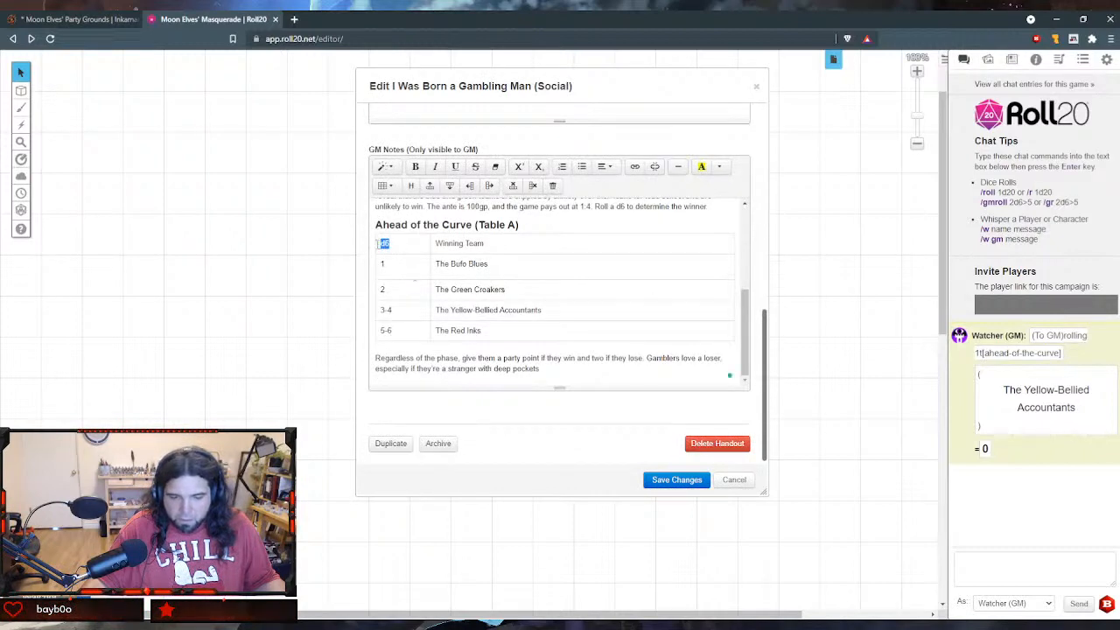
click(634, 166)
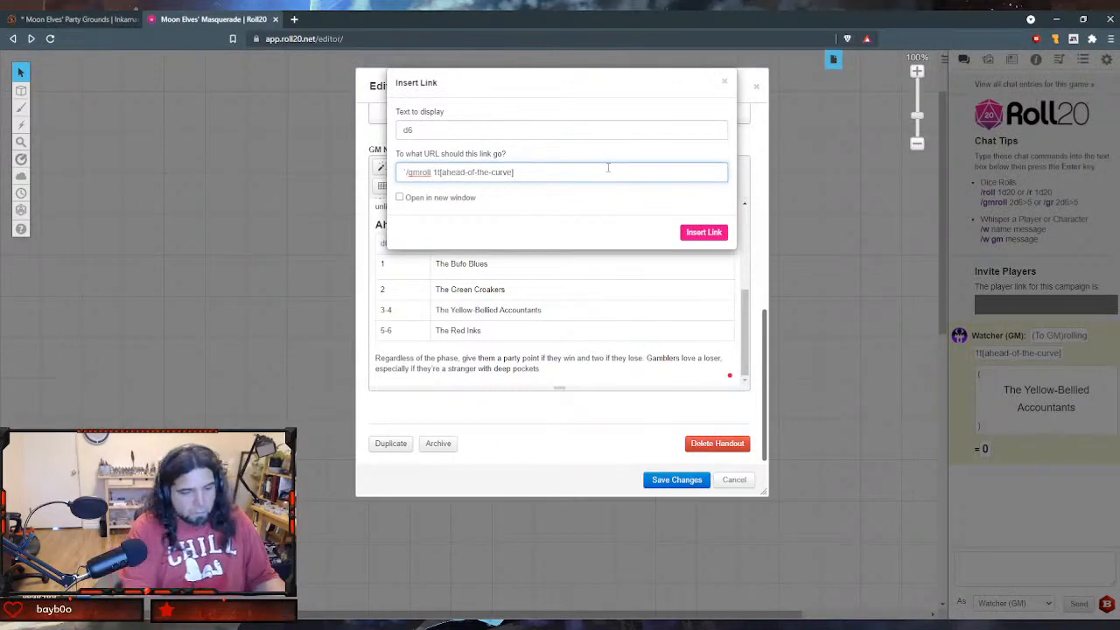
text([[)
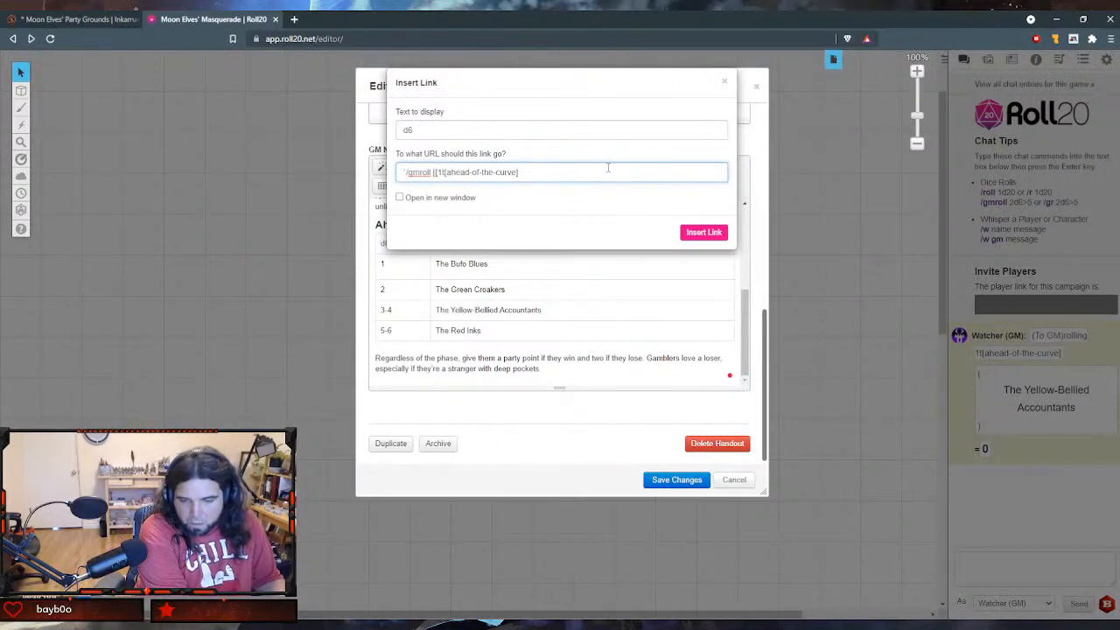
text(]])
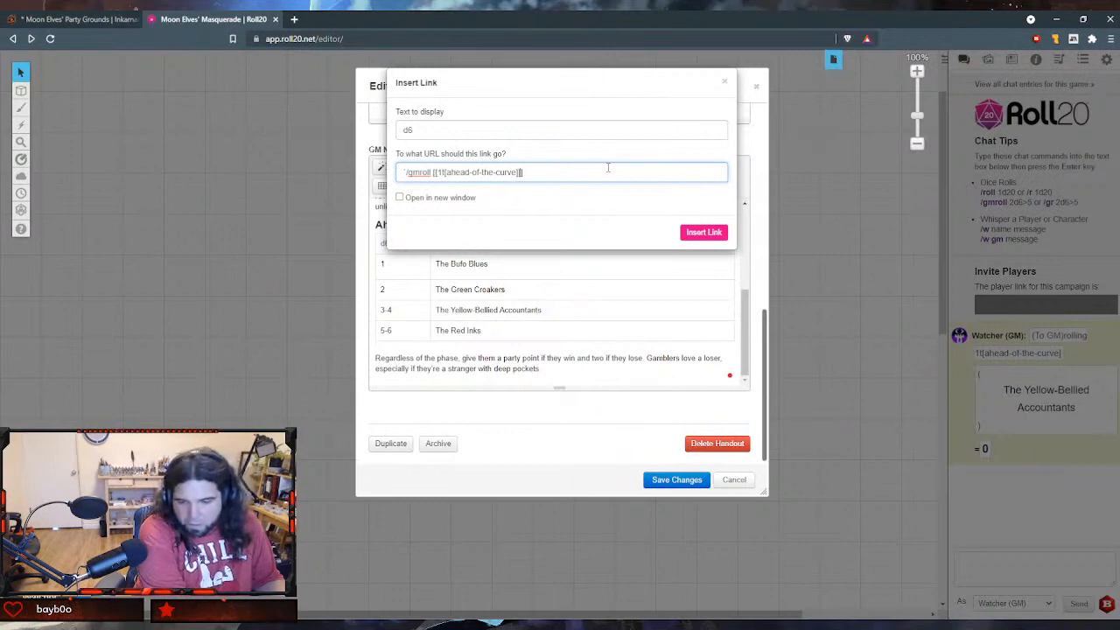
- Try replacing the "d6" link's command with "/gm", making the URL "`/gm [[1t[ahead-of-the-curve]]]", and save the handout
key(BackSpace)
key(BackSpace)
key(BackSpace)
key(BackSpace)
key(BackSpace)
key(BackSpace)
key(BackSpace)
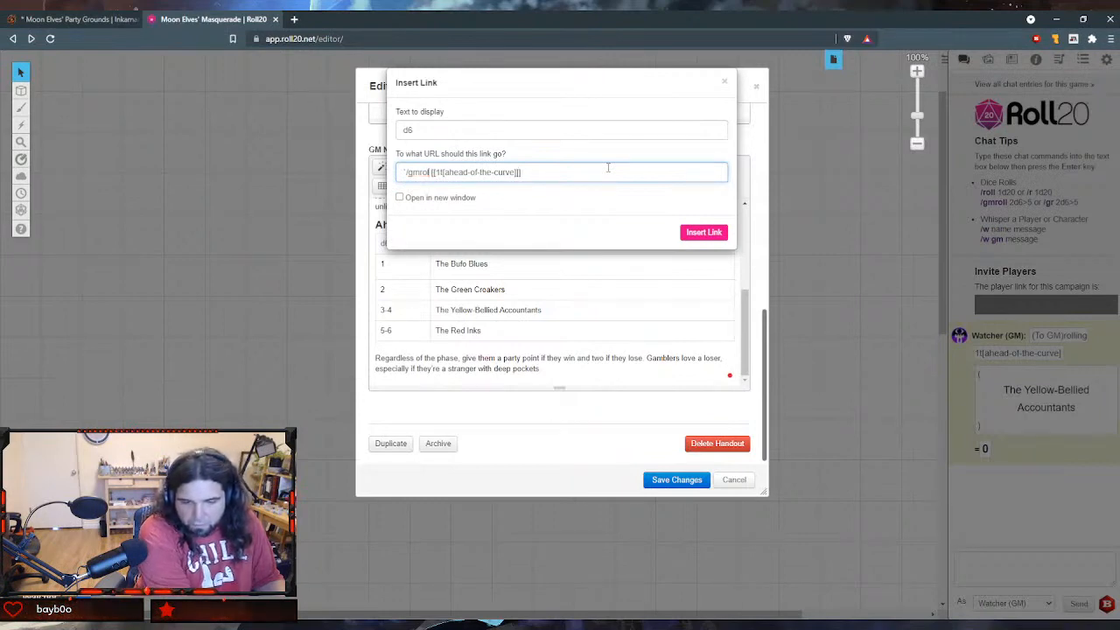
text(w)
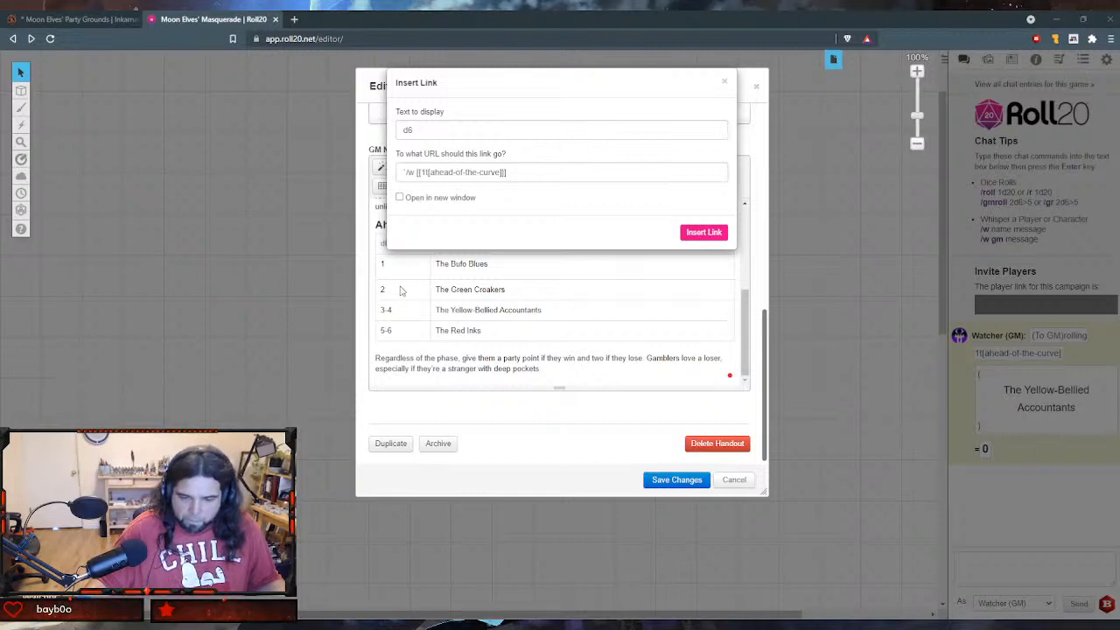
click(415, 175)
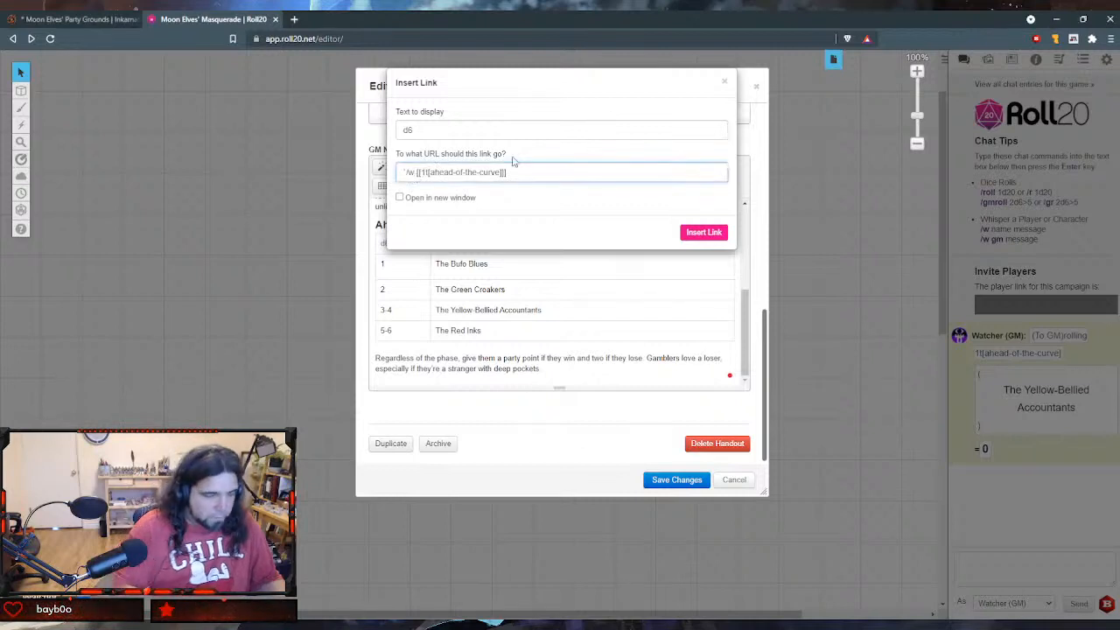
key(BackSpace)
key(BackSpace)
text(gm)
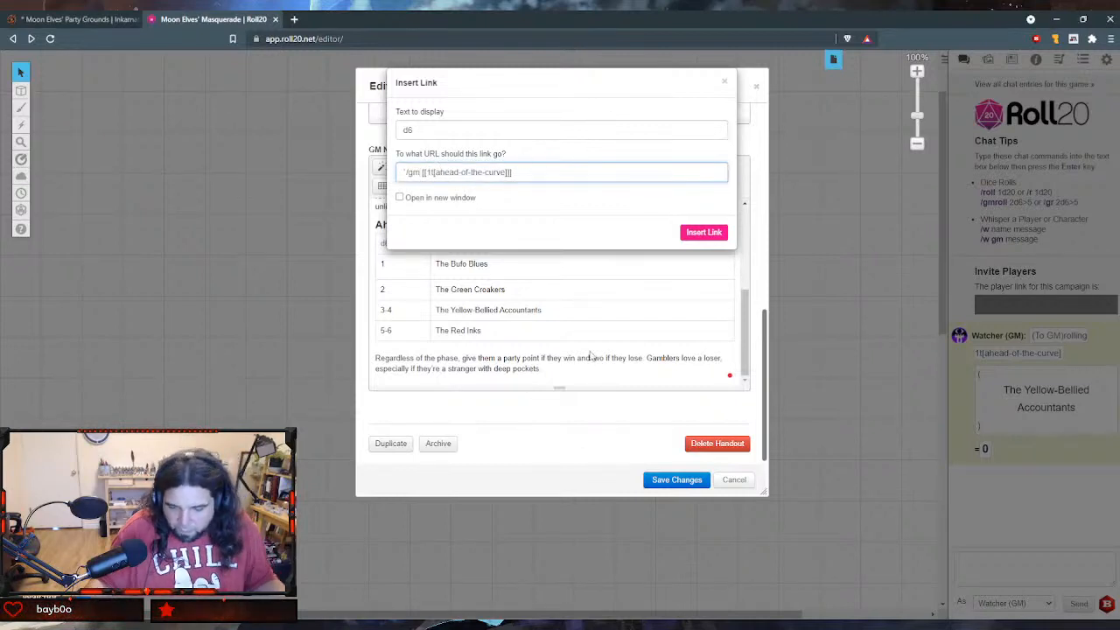
click(705, 232)
click(677, 480)
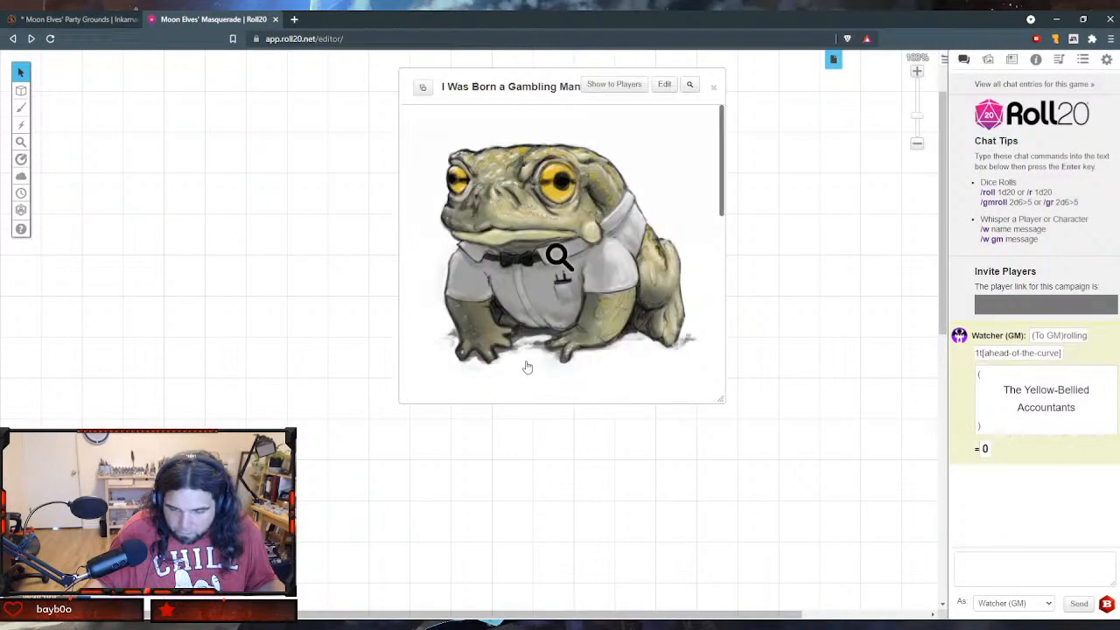
- Test the "/gm" version of the "d6" link in the saved handout's Ahead of the Curve table
scroll(543, 296, down, 5)
scroll(543, 294, down, 3)
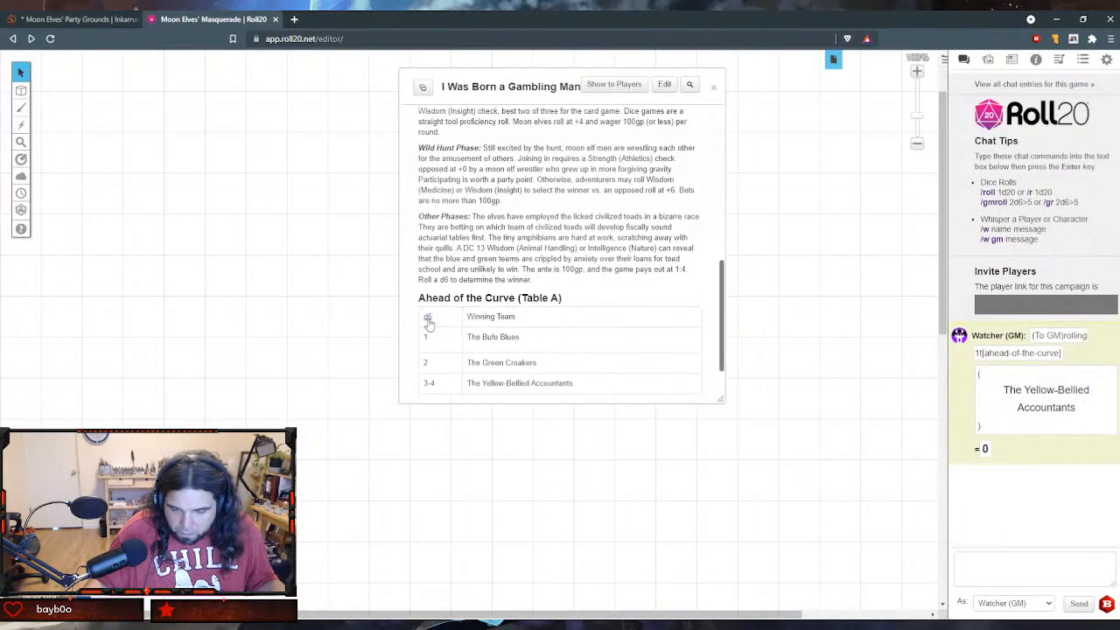
click(429, 319)
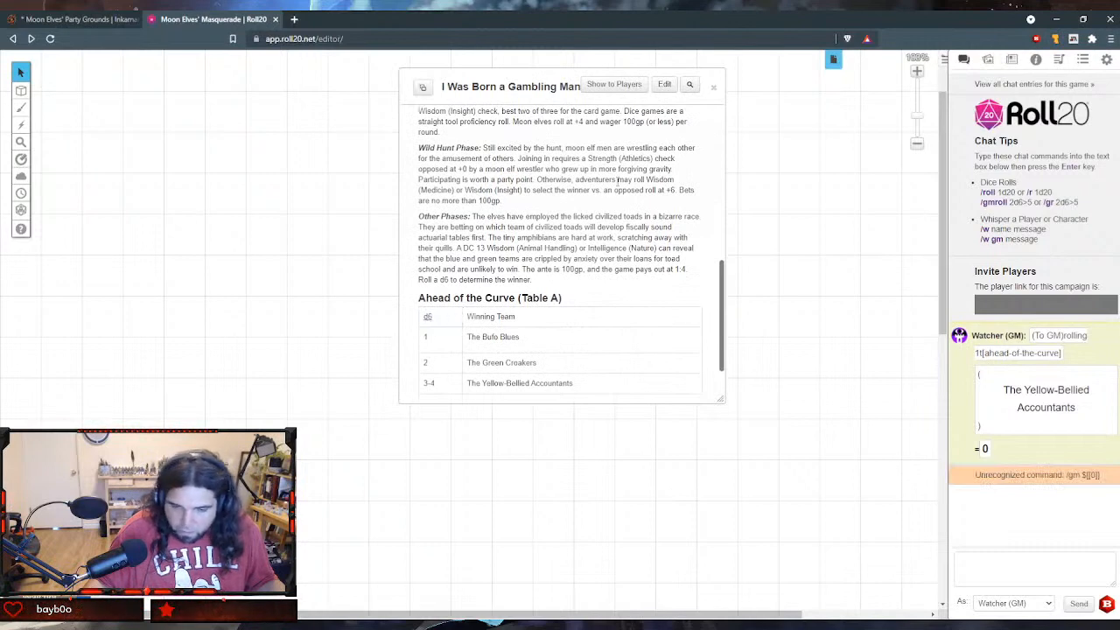
- Reopen "I Was Born a Gambling Man (Social)" for editing at the Ahead of the Curve table in the GM notes
click(668, 86)
scroll(555, 219, down, 10)
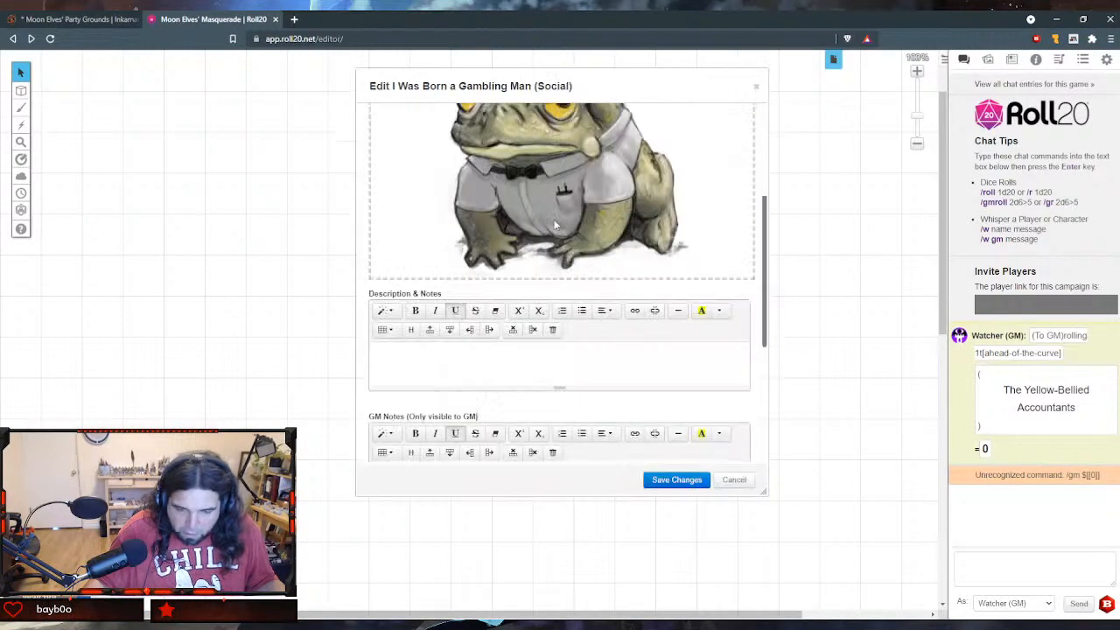
scroll(546, 221, down, 4)
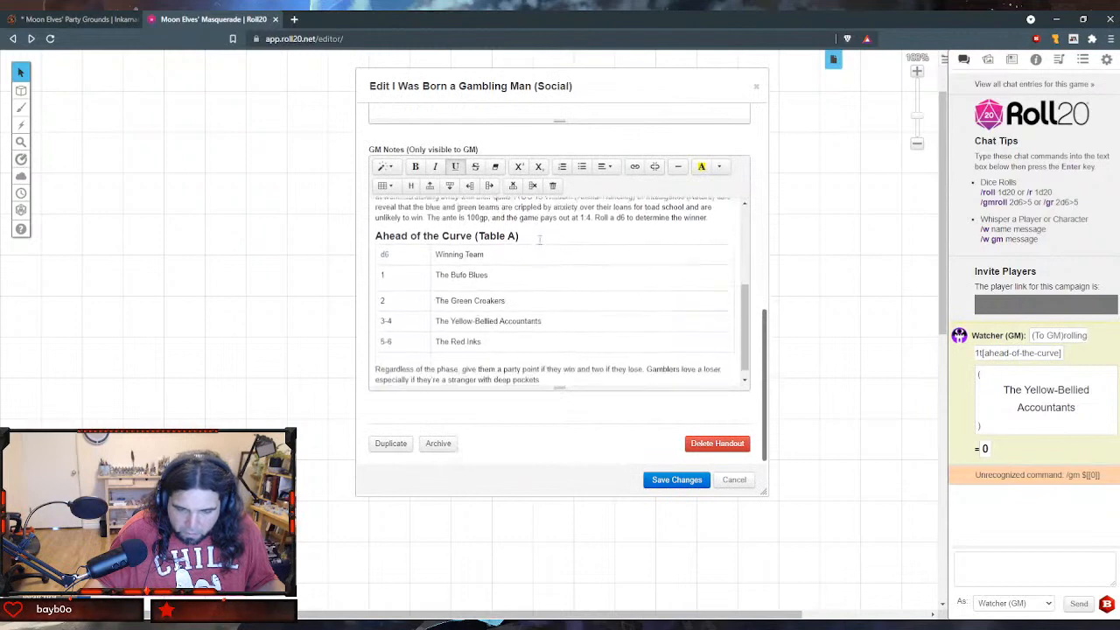
- Change the "d6" link's command to "/gmroll", making the URL "`/gmroll [[1t[ahead-of-the-curve]]]", and save the handout
double_click(383, 245)
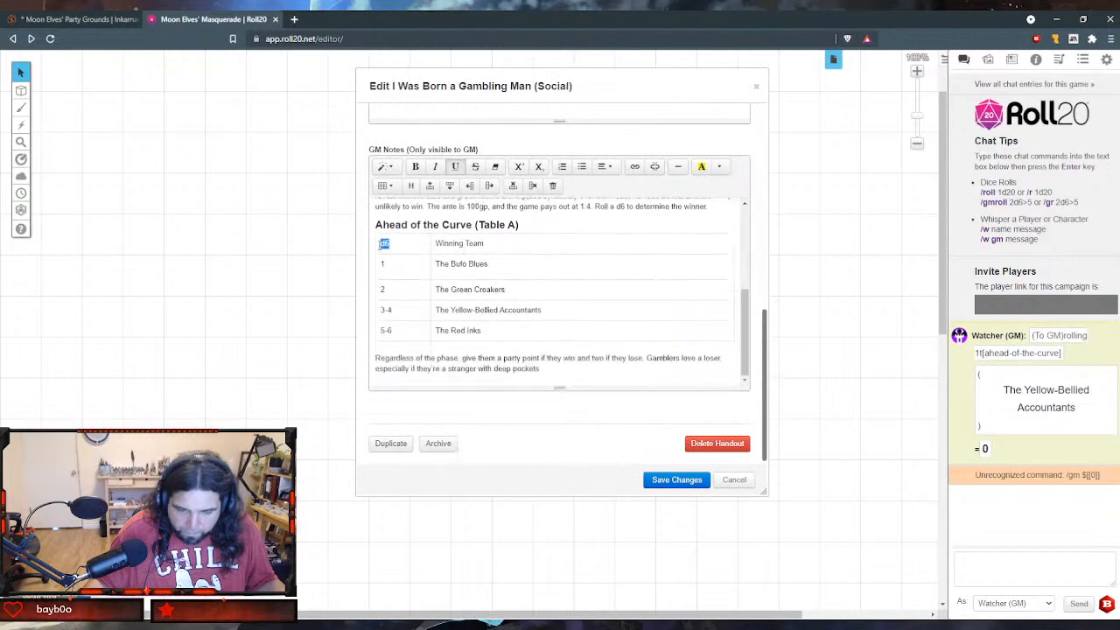
click(634, 166)
text(/gm [[1t[ahead-of-the-curve]]])
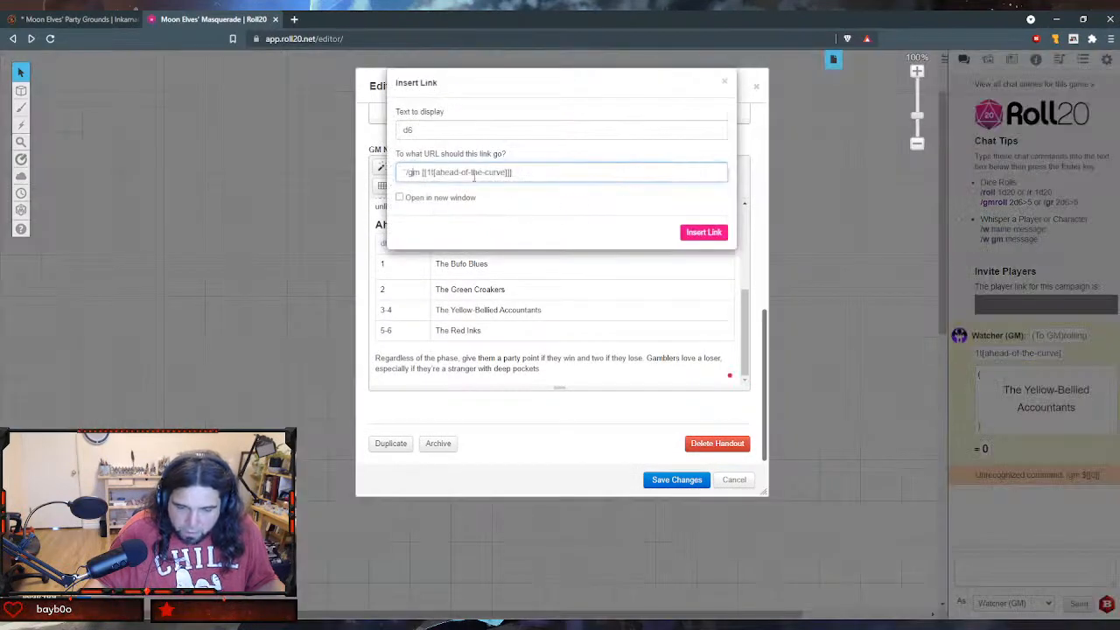
key(Home)
key(Delete)
key(Delete)
key(Delete)
key(Delete)
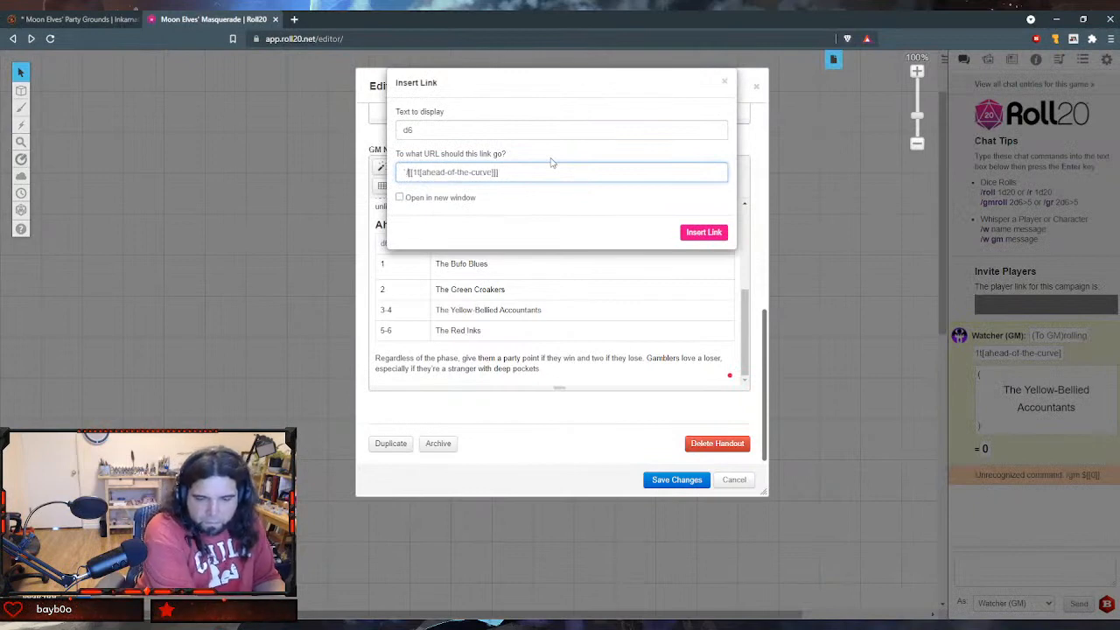
text(/gmroll)
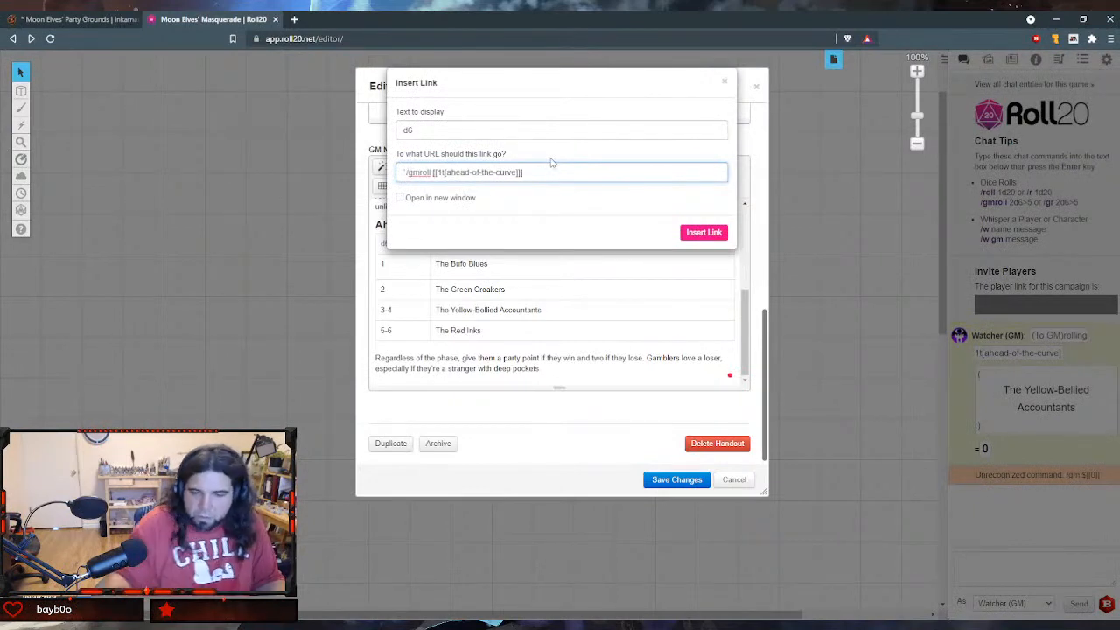
click(689, 233)
click(677, 479)
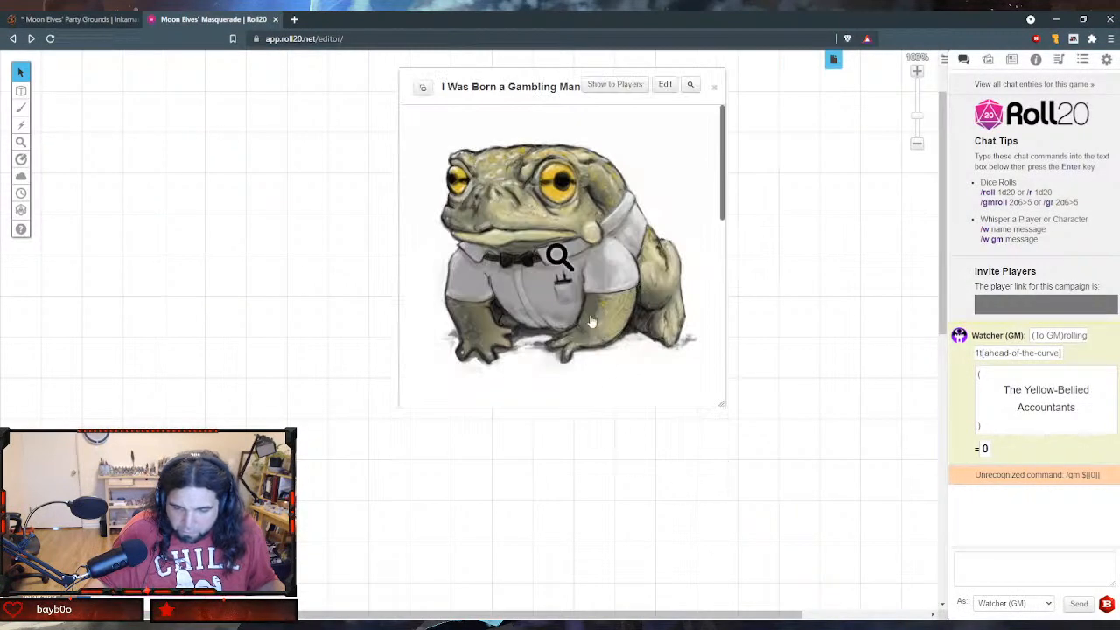
- Test the double-bracketed "/gmroll" version of the "d6" link in the Ahead of the Curve table
scroll(585, 313, down, 5)
scroll(584, 314, down, 3)
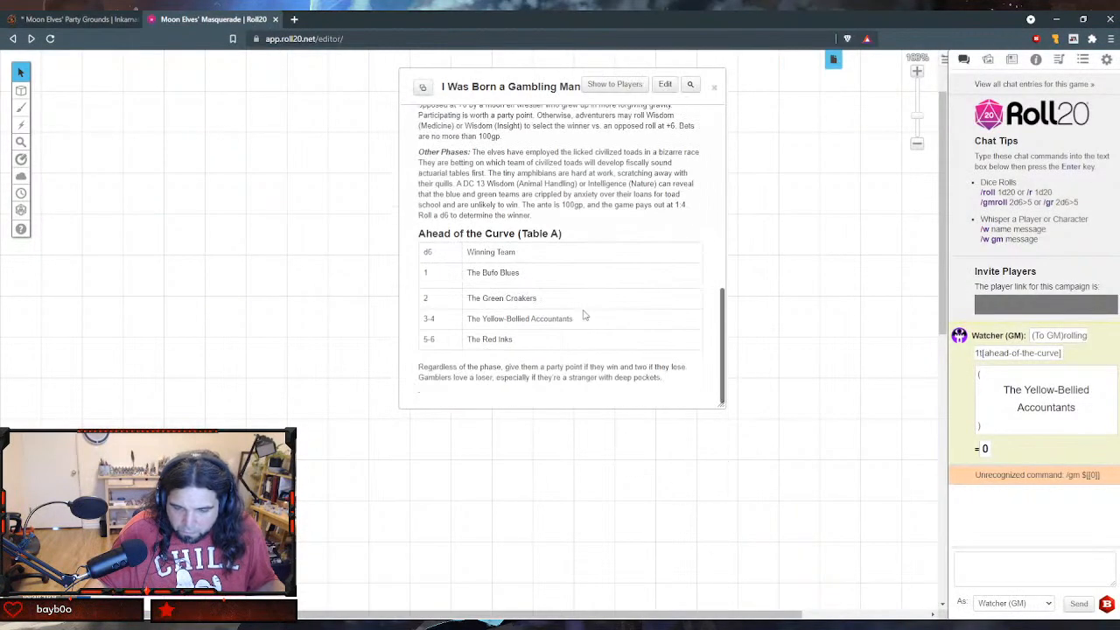
click(429, 254)
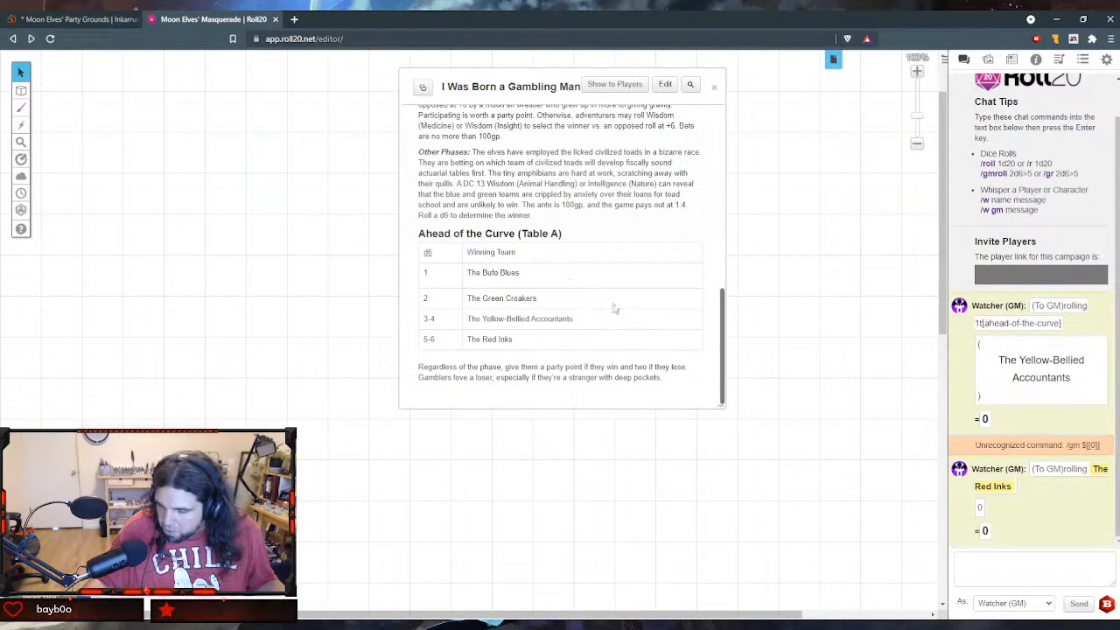
- Reopen "I Was Born a Gambling Man (Social)" for editing at the Ahead of the Curve table in the GM notes
mouse_move(992, 494)
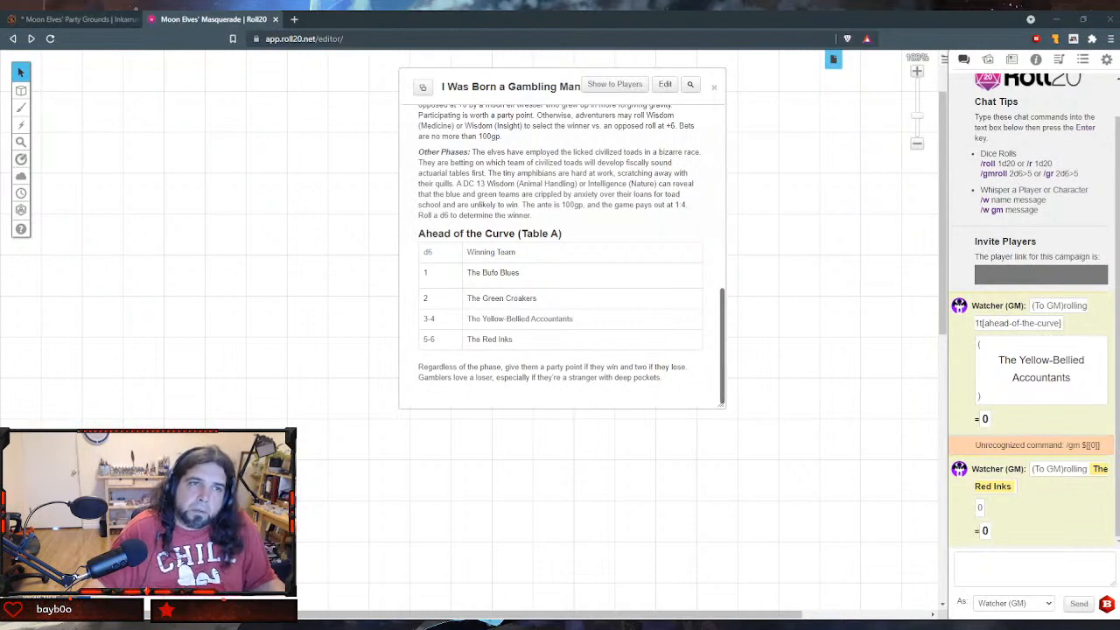
click(665, 84)
scroll(419, 308, down, 5)
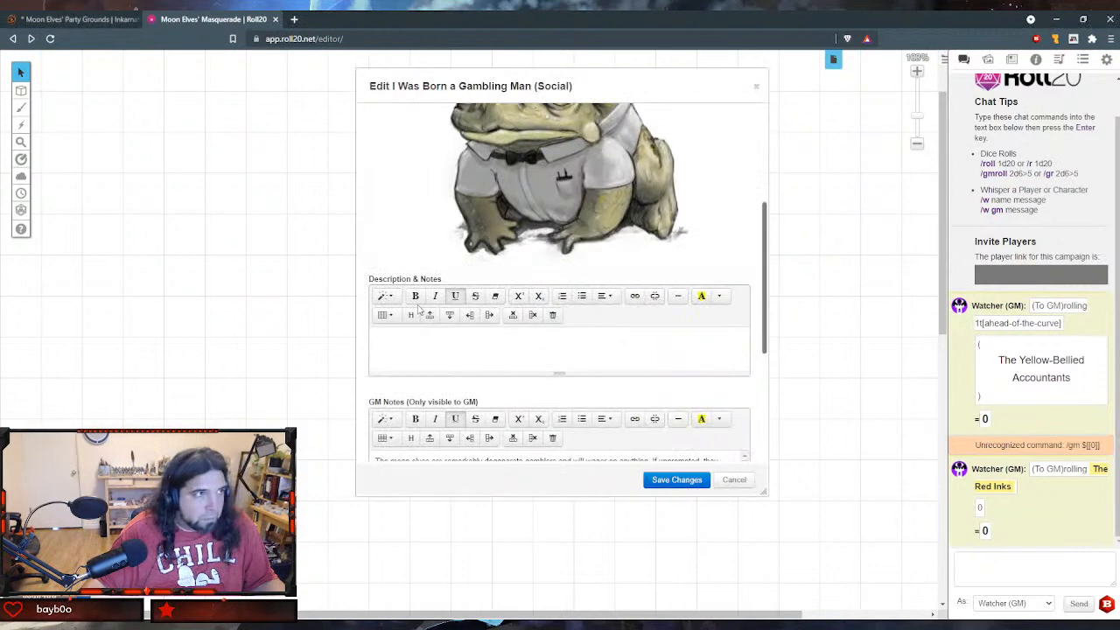
scroll(418, 308, down, 10)
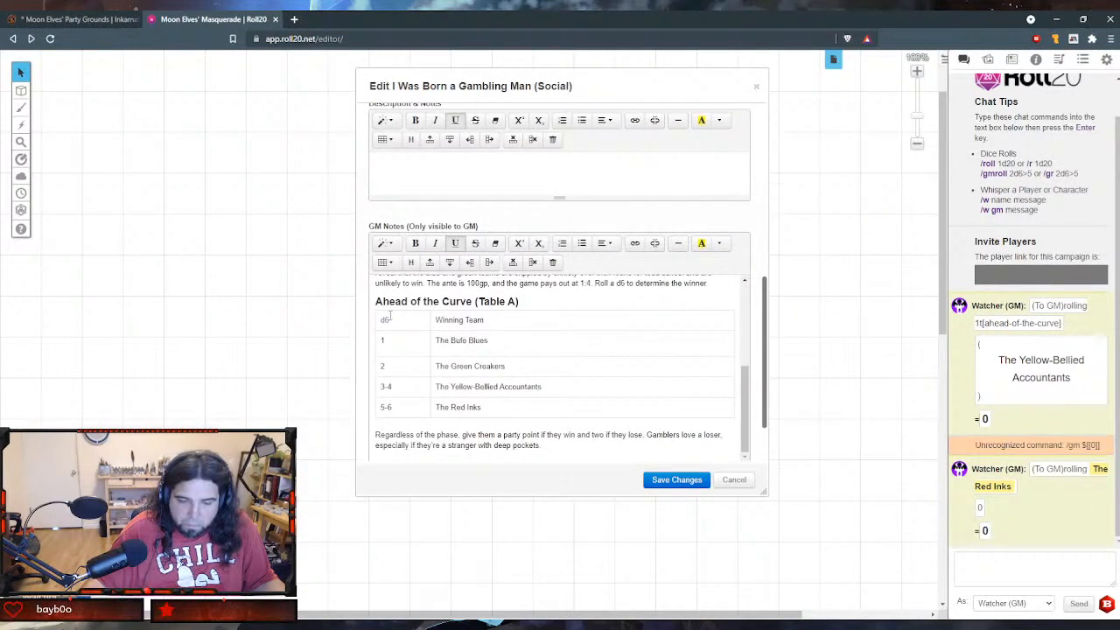
double_click(384, 321)
click(636, 121)
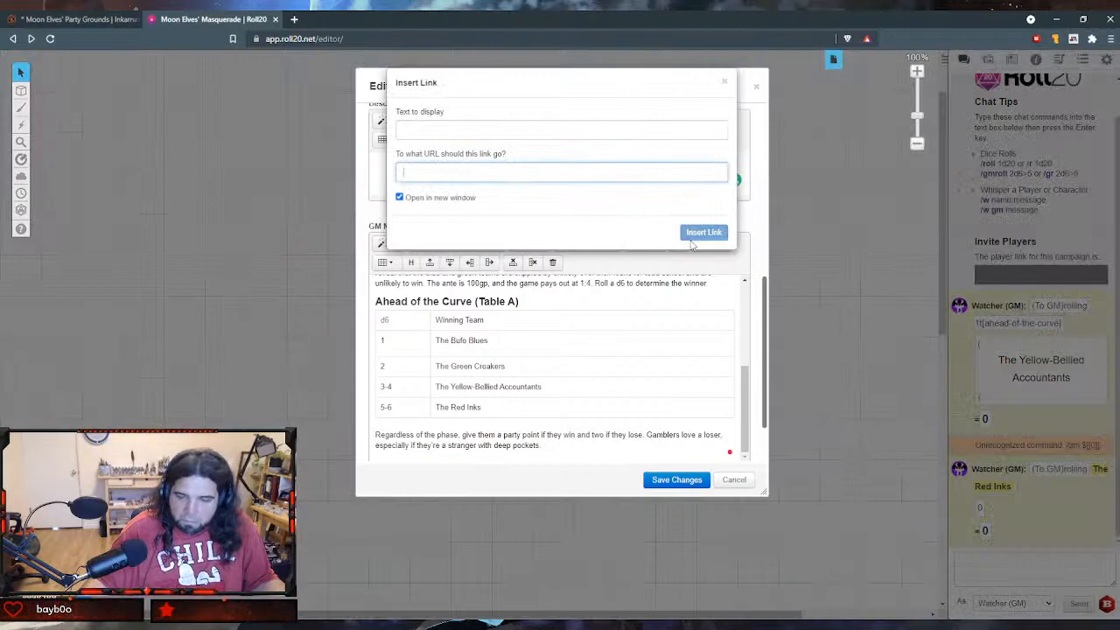
click(621, 248)
click(510, 285)
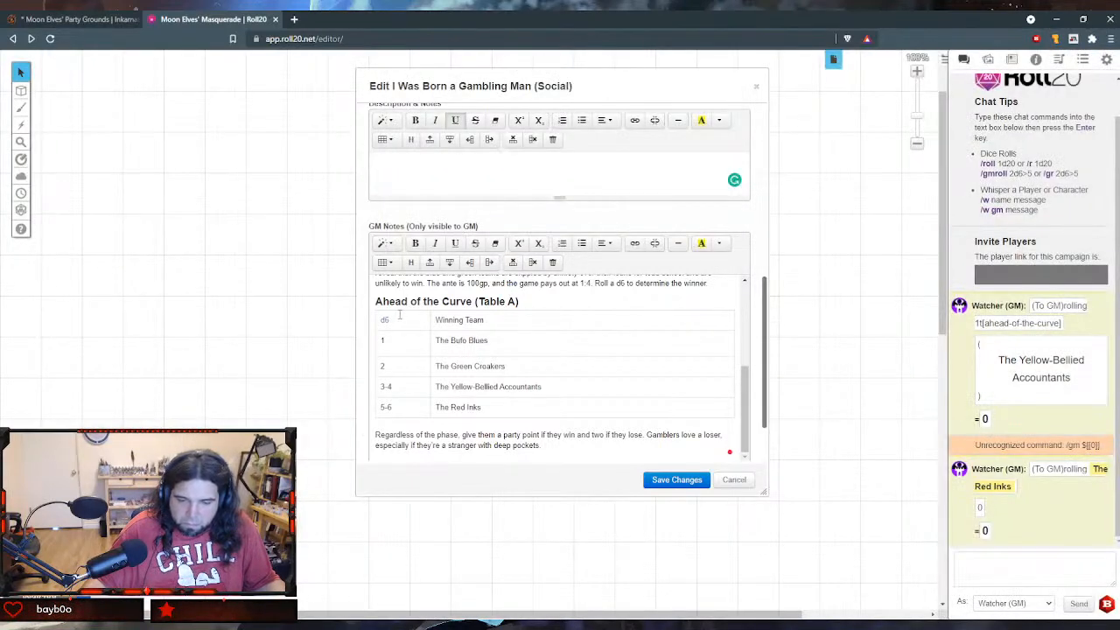
- Change the "d6" link's command to whisper the GM, making the URL "`/w gm [[1t[ahead-of-the-curve]]]", and save the handout
drag(399, 315, 377, 315)
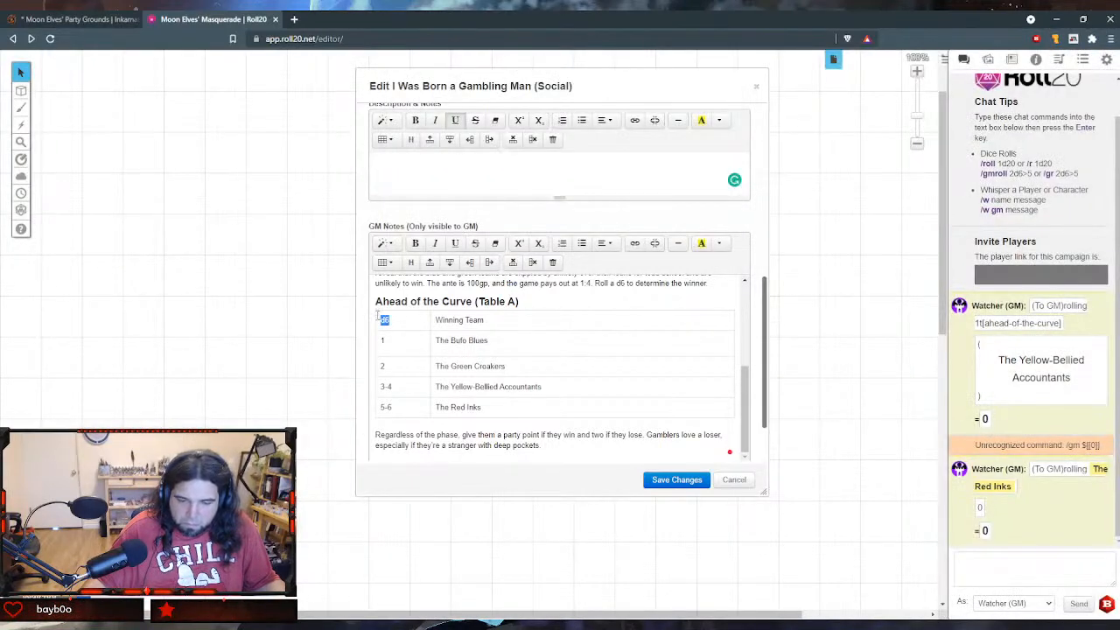
click(635, 243)
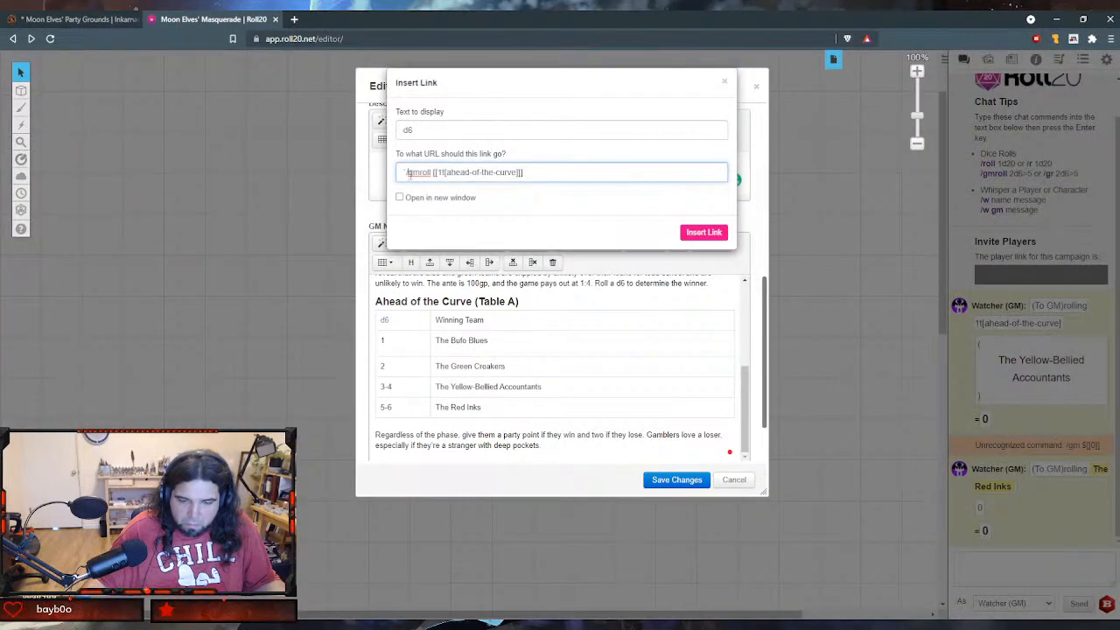
text(w)
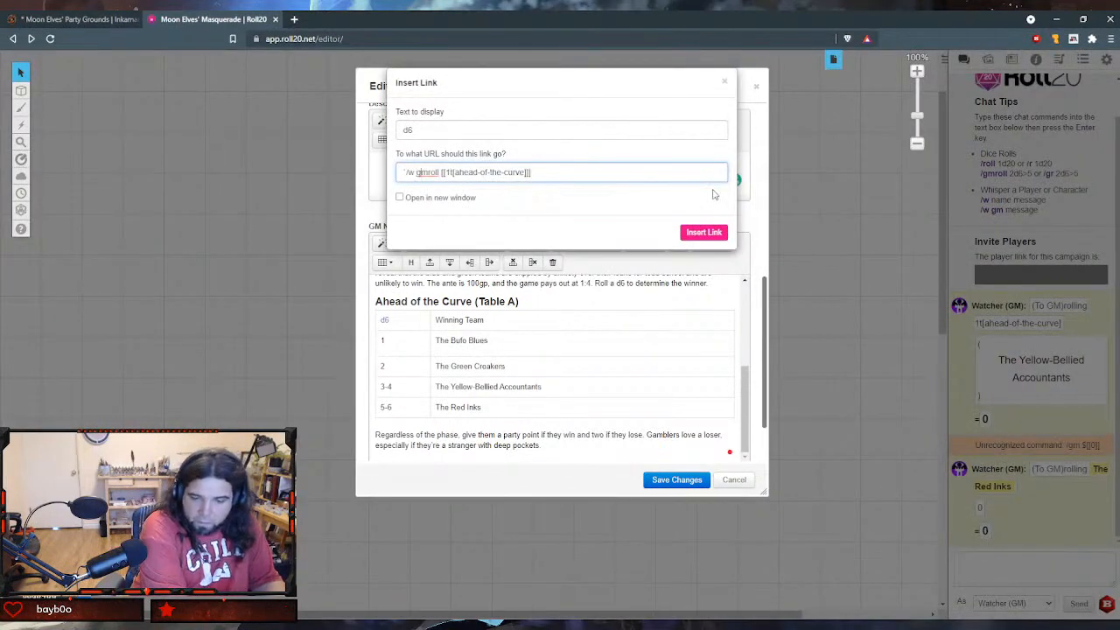
key(Delete)
key(Delete)
key(Delete)
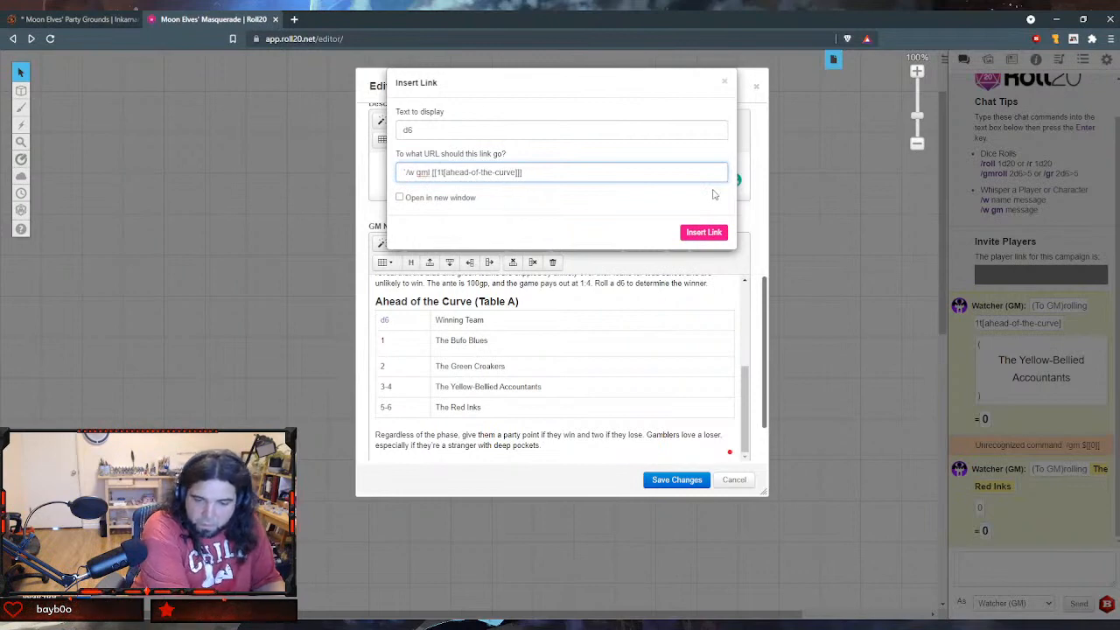
key(Delete)
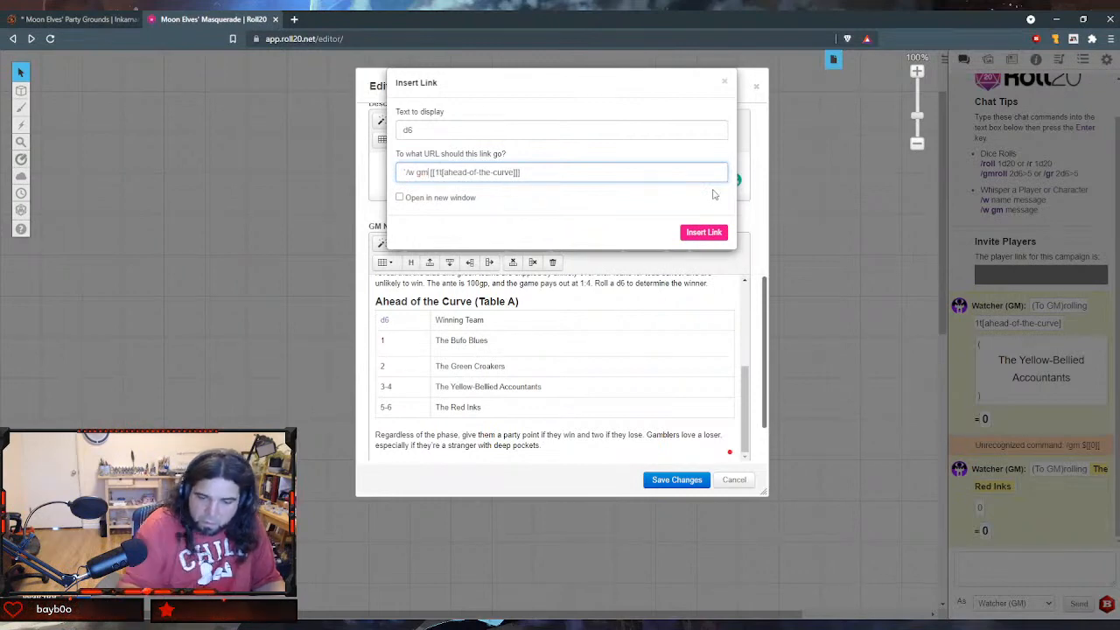
click(715, 234)
click(656, 484)
- Test the "/w gm" version of the "d6" link in the Ahead of the Curve table and close the handout
scroll(529, 383, down, 10)
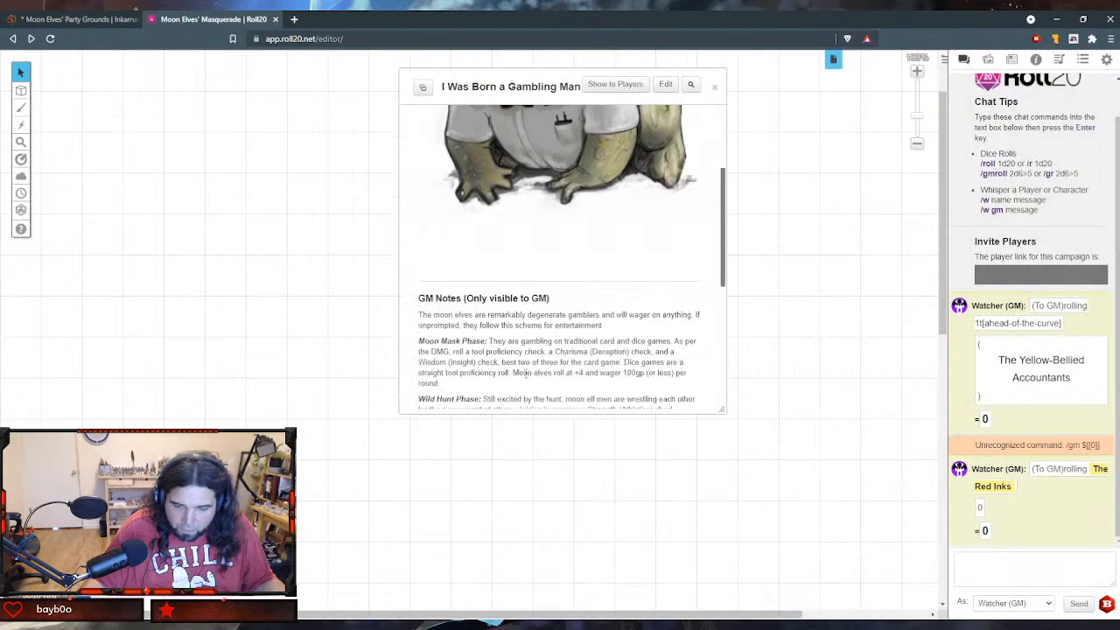
click(428, 262)
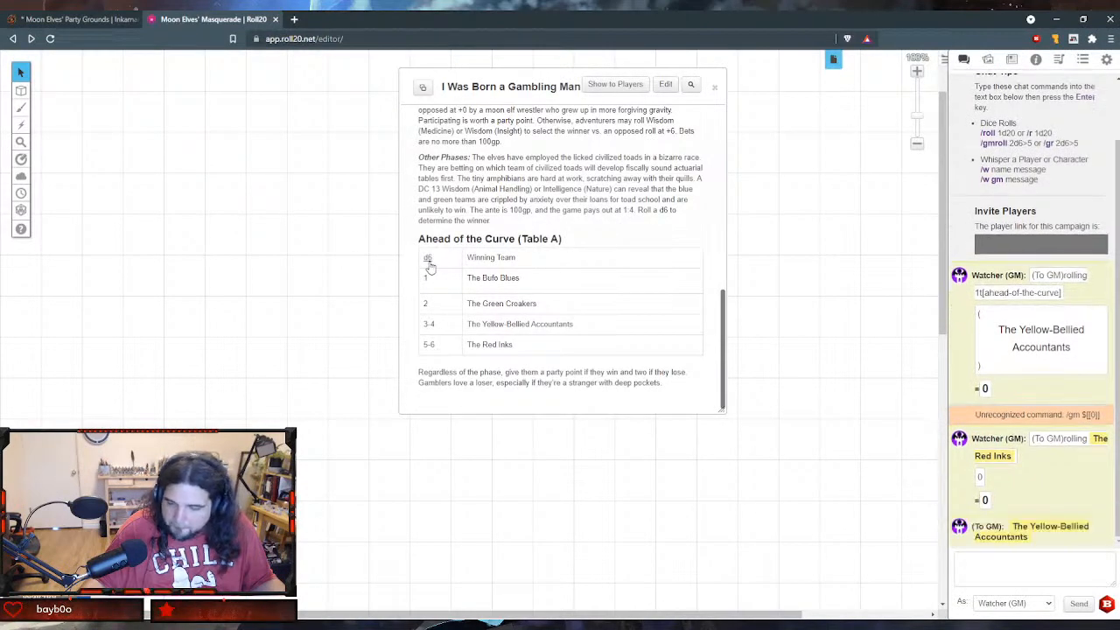
click(716, 88)
scroll(984, 259, up, 2)
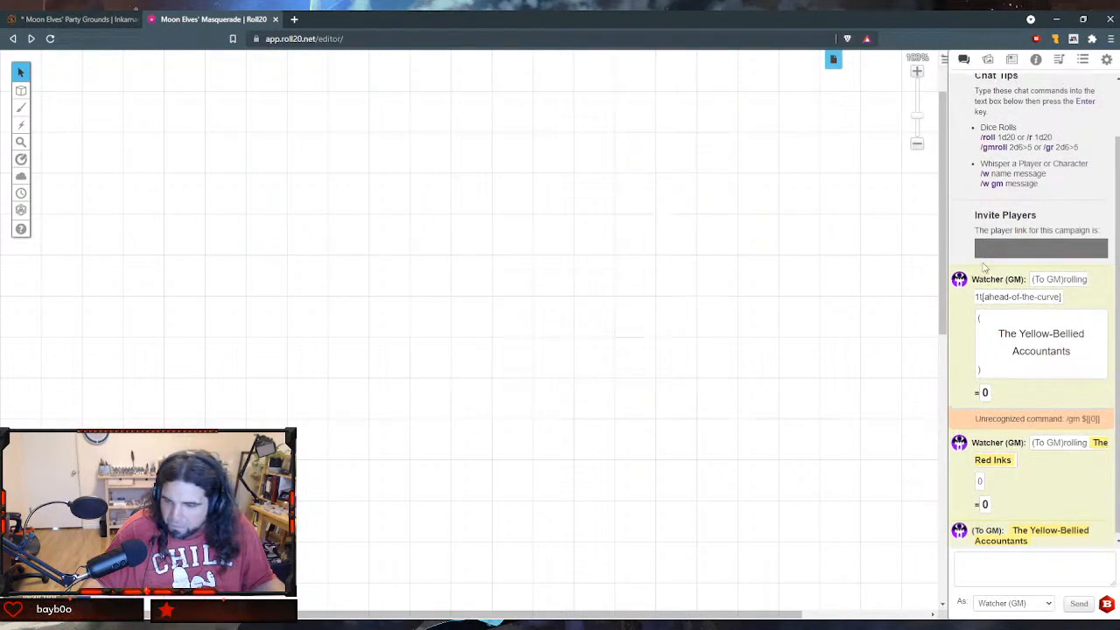
- Look over the GM notes and Foot in Mouth Disease table in the Hep-cat Chit-chat handout, and close it
click(1012, 58)
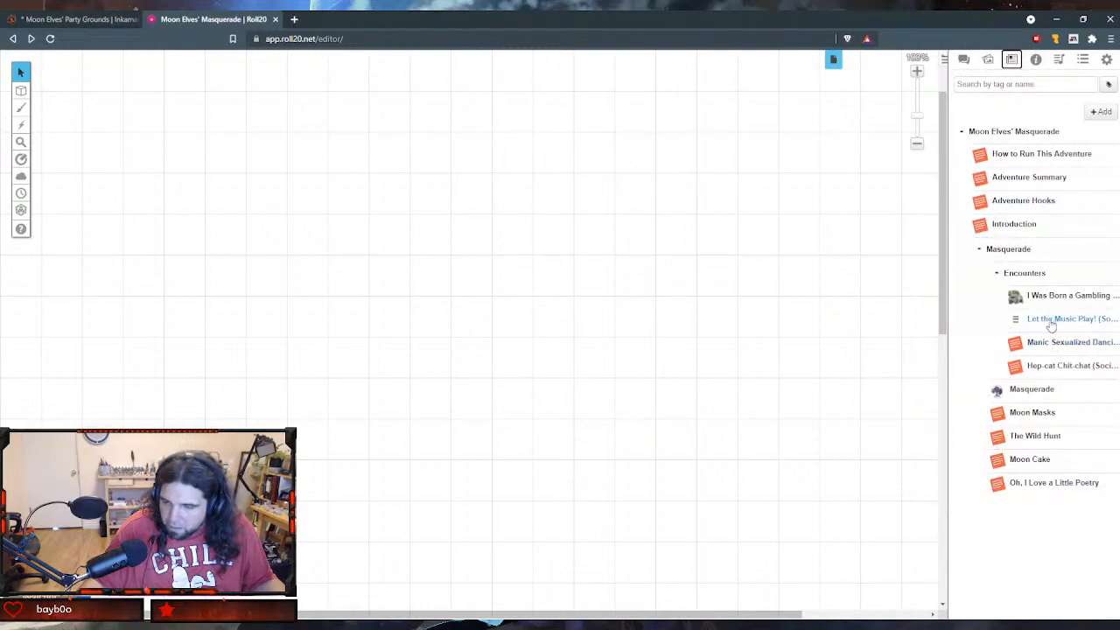
click(1048, 366)
scroll(560, 249, down, 3)
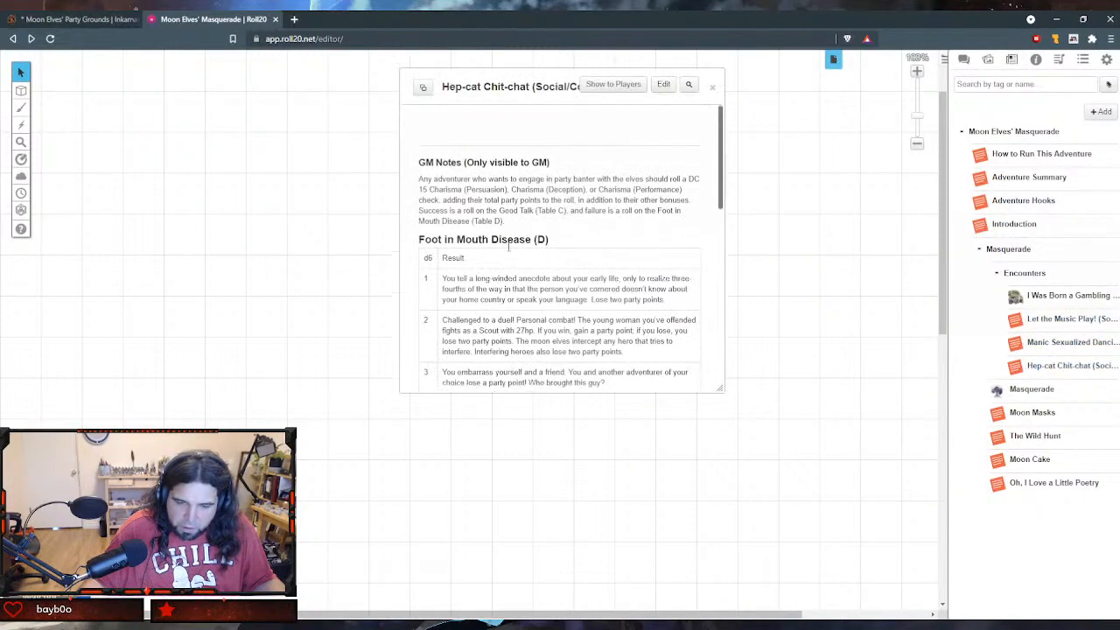
scroll(506, 245, up, 1)
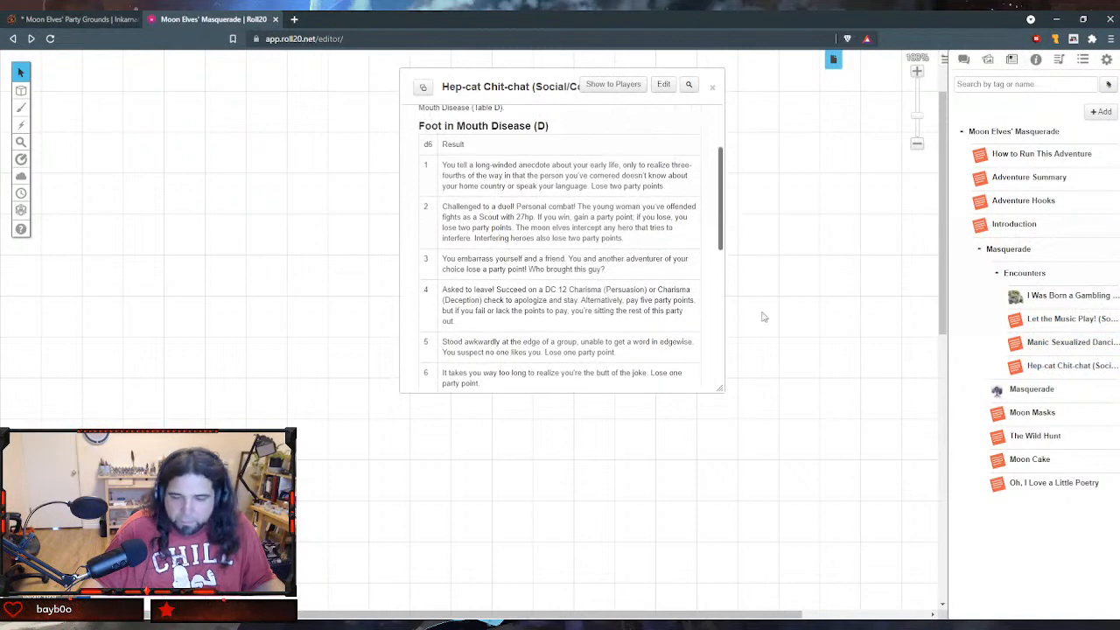
click(712, 87)
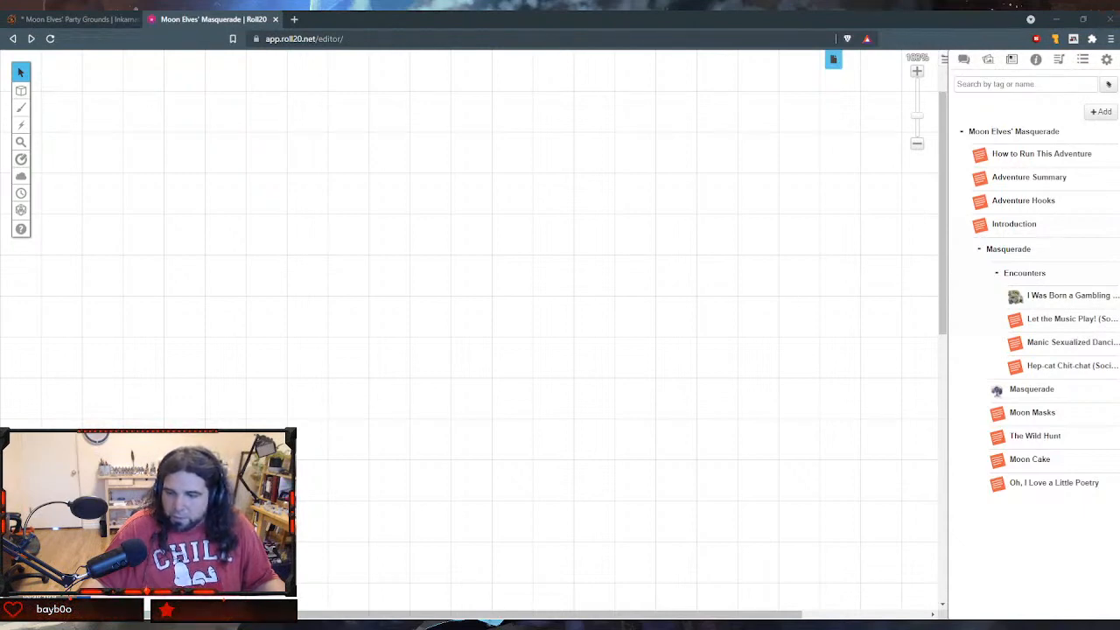
- Create a new handout in the journal named "Licking Civilized Toads"
click(1098, 114)
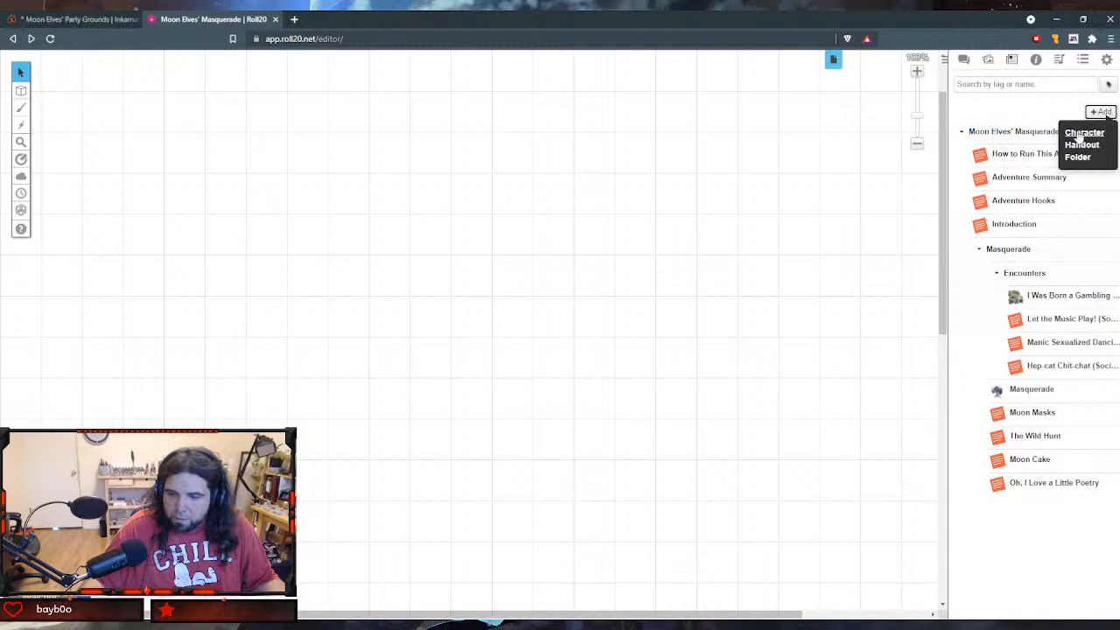
click(1081, 147)
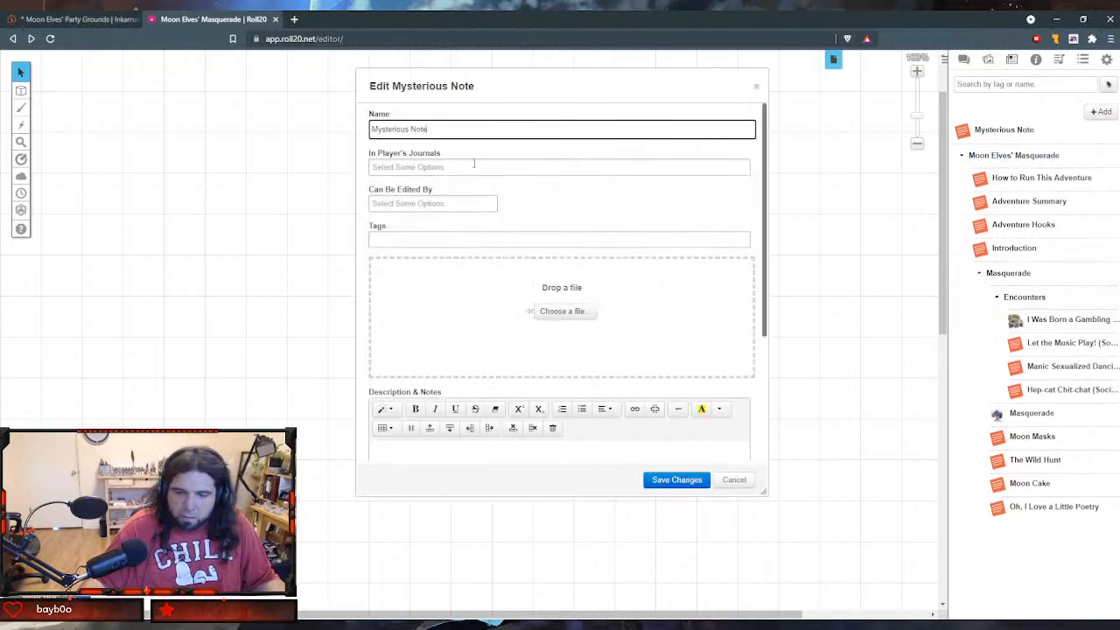
triple_click(547, 131)
text(Li)
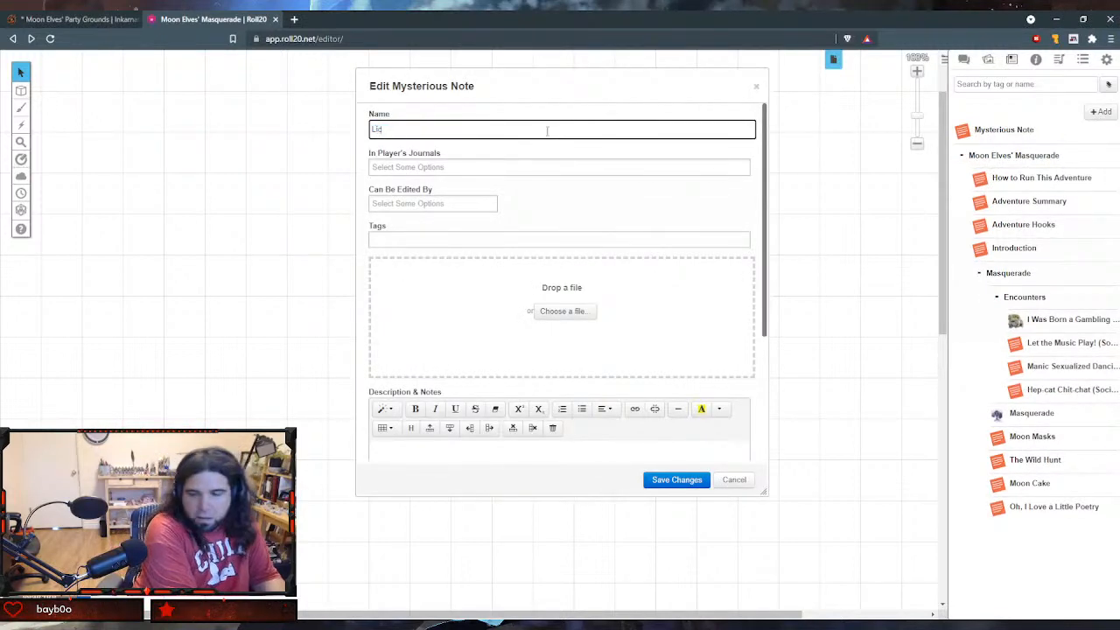
text(cking Cla)
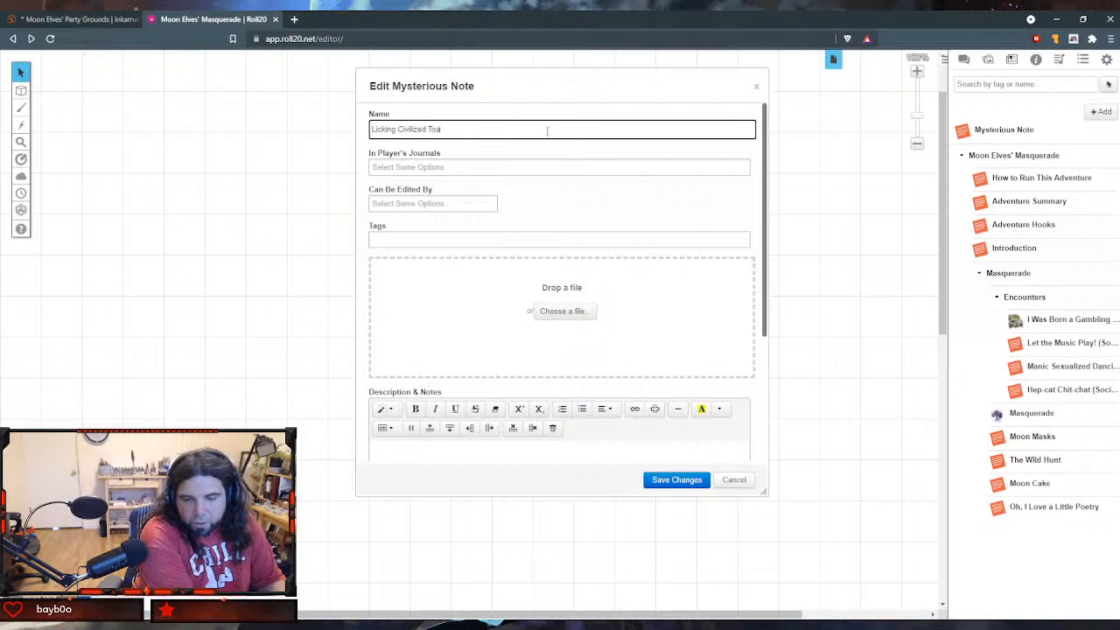
key(Tab)
key(Tab)
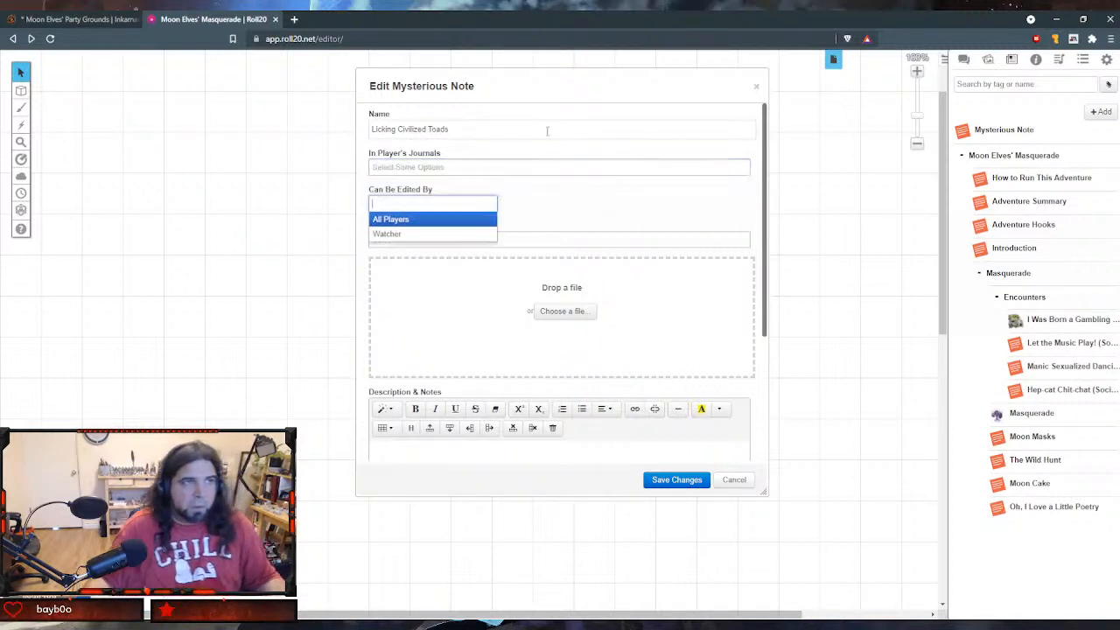
key(Tab)
- Paste the toad-licking description with the DC 13 Constitution saving throw into the new handout's GM notes
scroll(664, 251, down, 2)
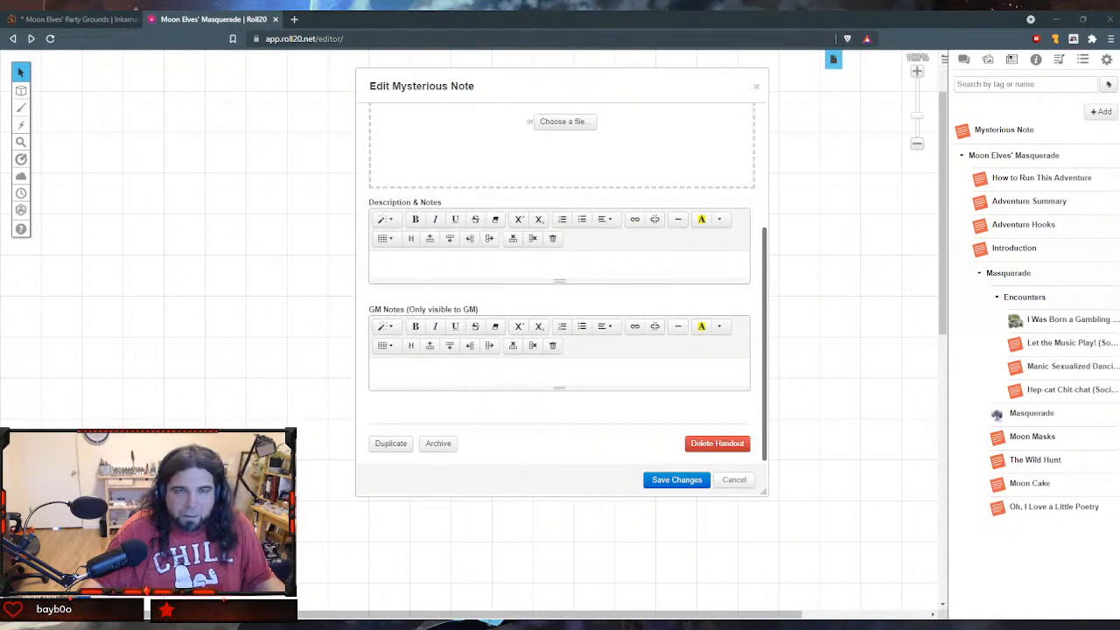
click(563, 370)
text(These toads are so cute in their little top hats, three-button suits, and cravats! Despite this, the moon elves use them as intoxicants. Licking a toad gives one a certain air of mystery and class, and the moon elves award a party point to any adventurer who partakes. That said, everything has its cost, and any toad-licker must make a DC 13 Constitution saving throw or become poisoned.)
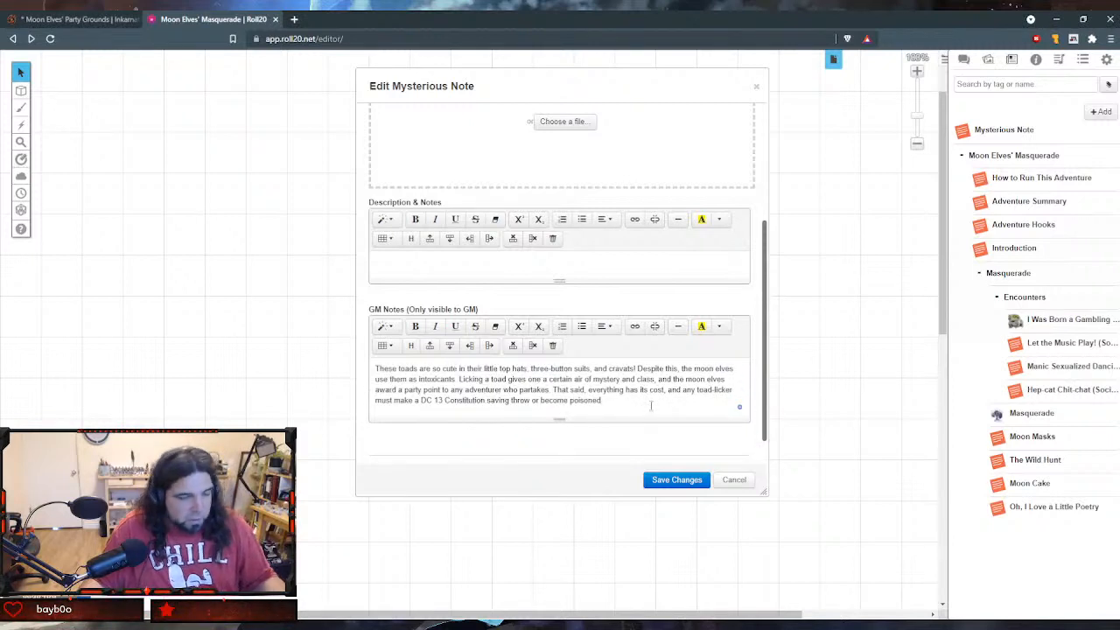
- Insert a 2 x 6 table below the GM notes text and title it "Toad Lickers Remorse (B)"
key(Return)
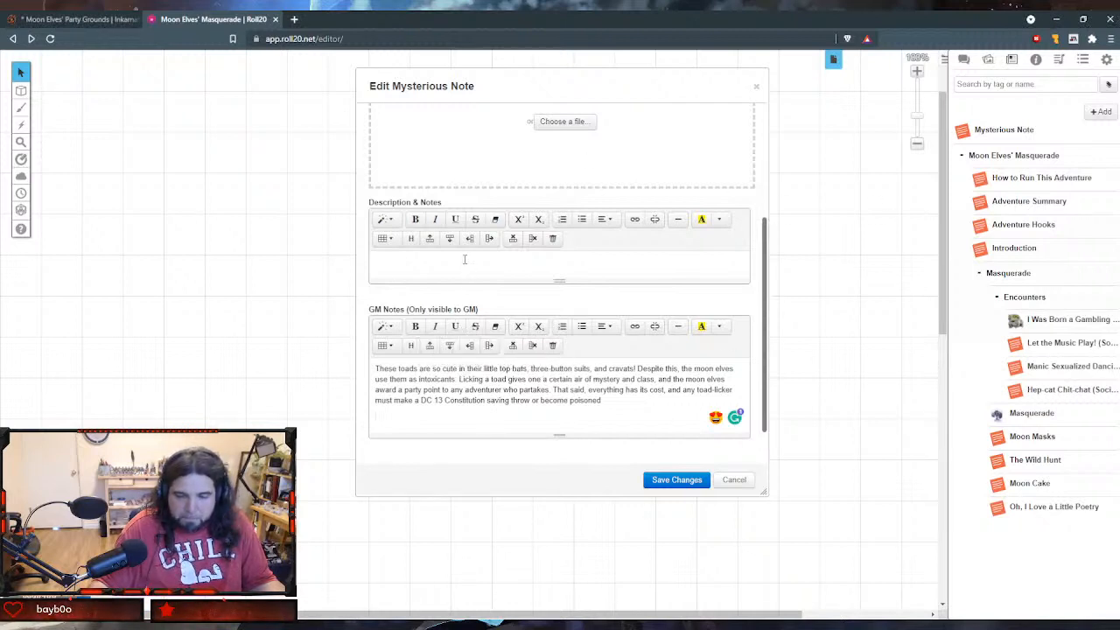
click(385, 346)
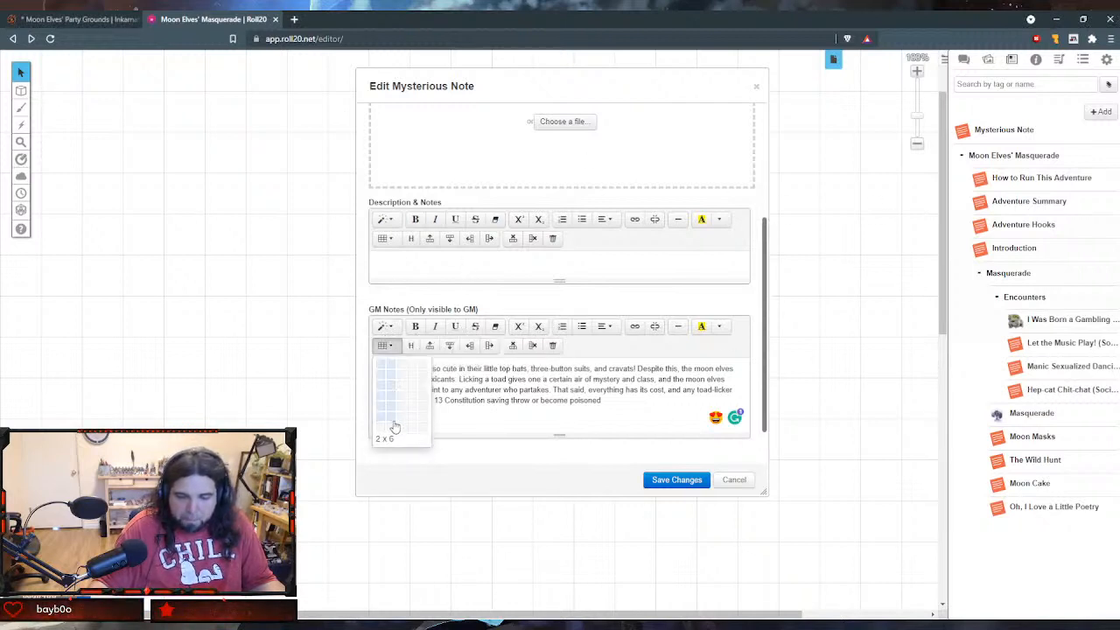
click(392, 426)
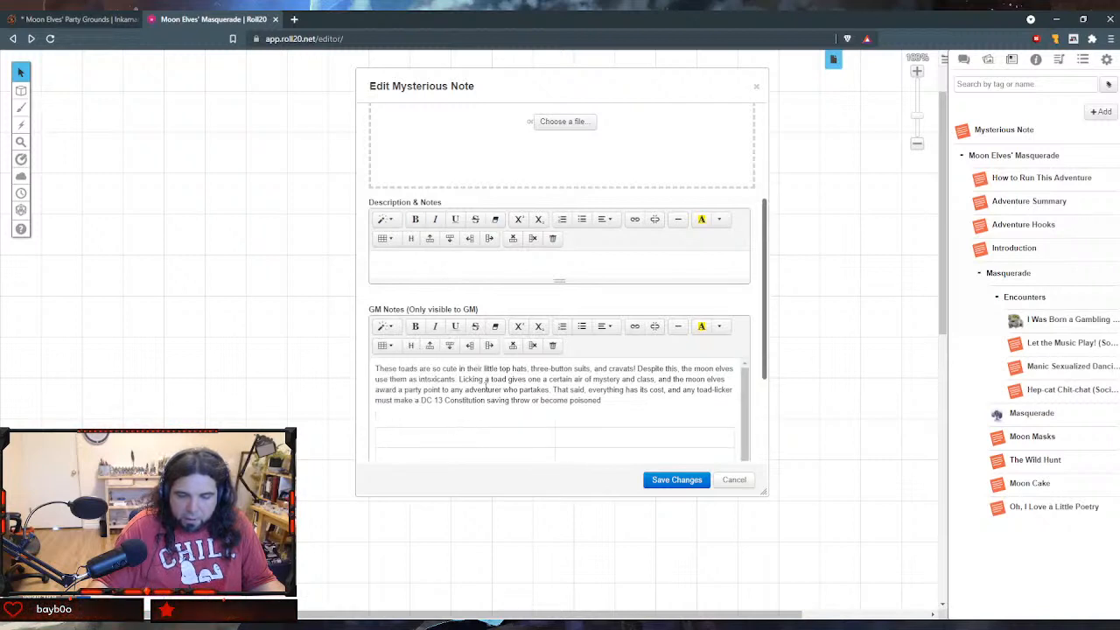
text(Toad Lick)
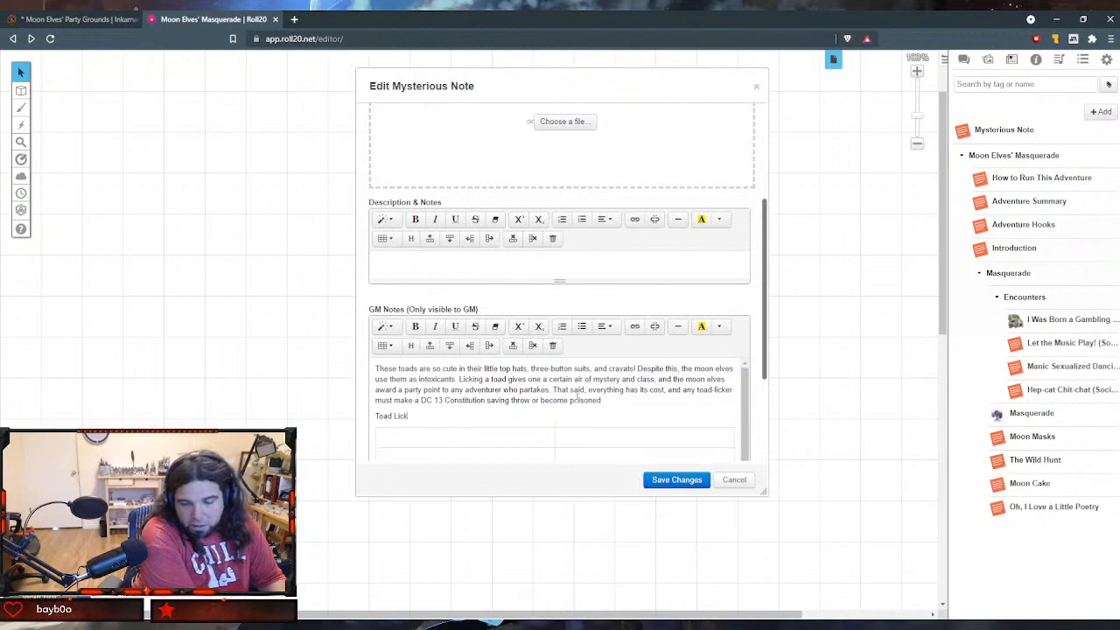
text(ers)
text( Rem,d)
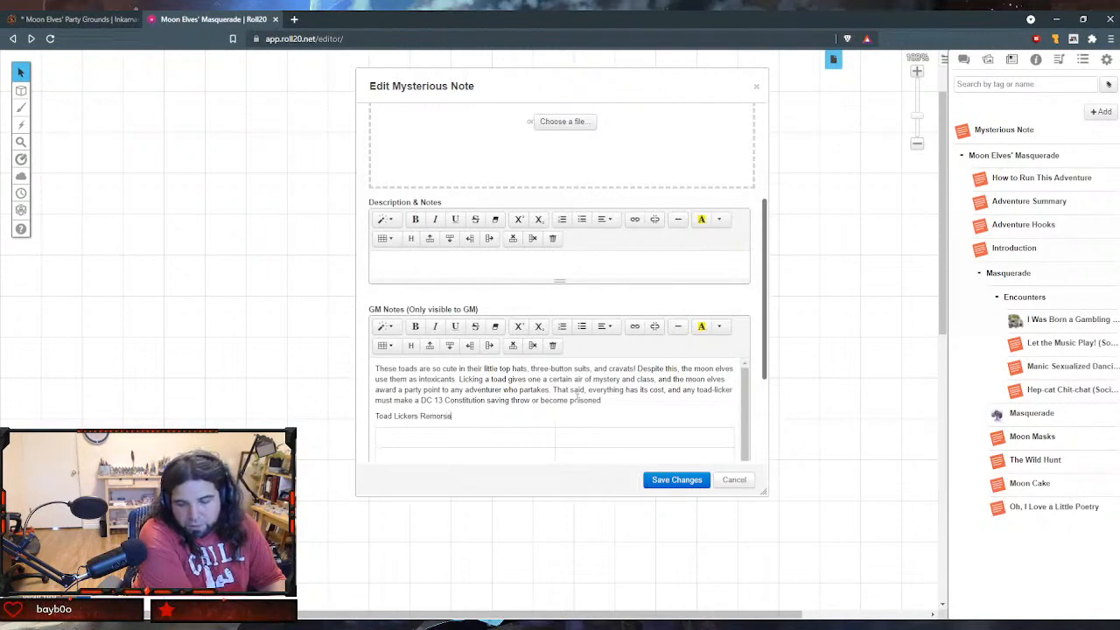
text(B))
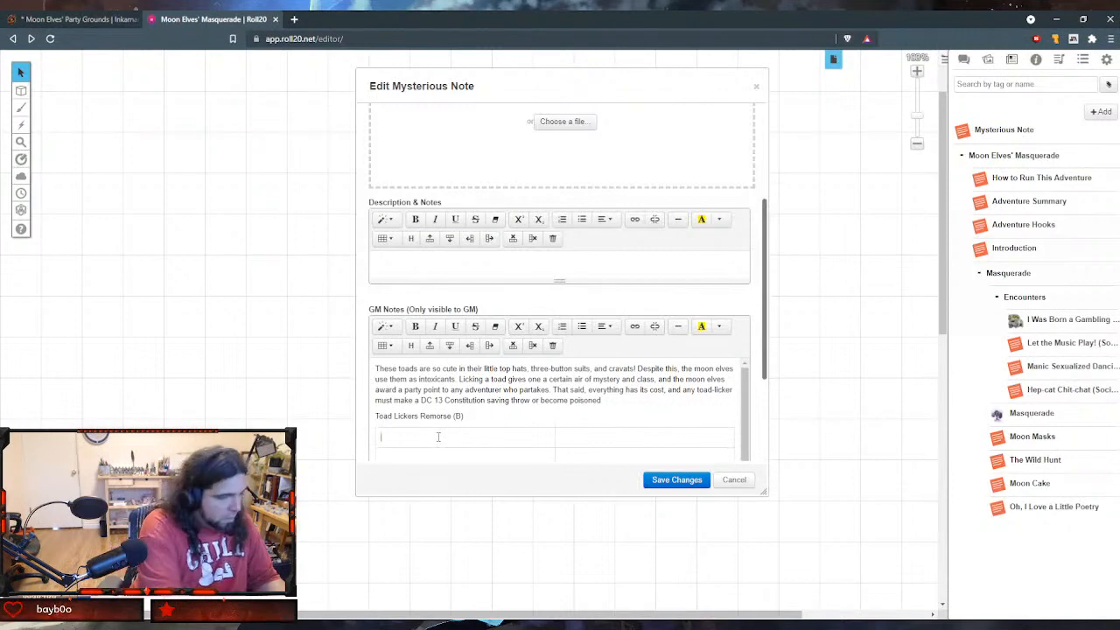
- Fill the table's header row with "d6" and "Toad Licking Effect"
text(d6)
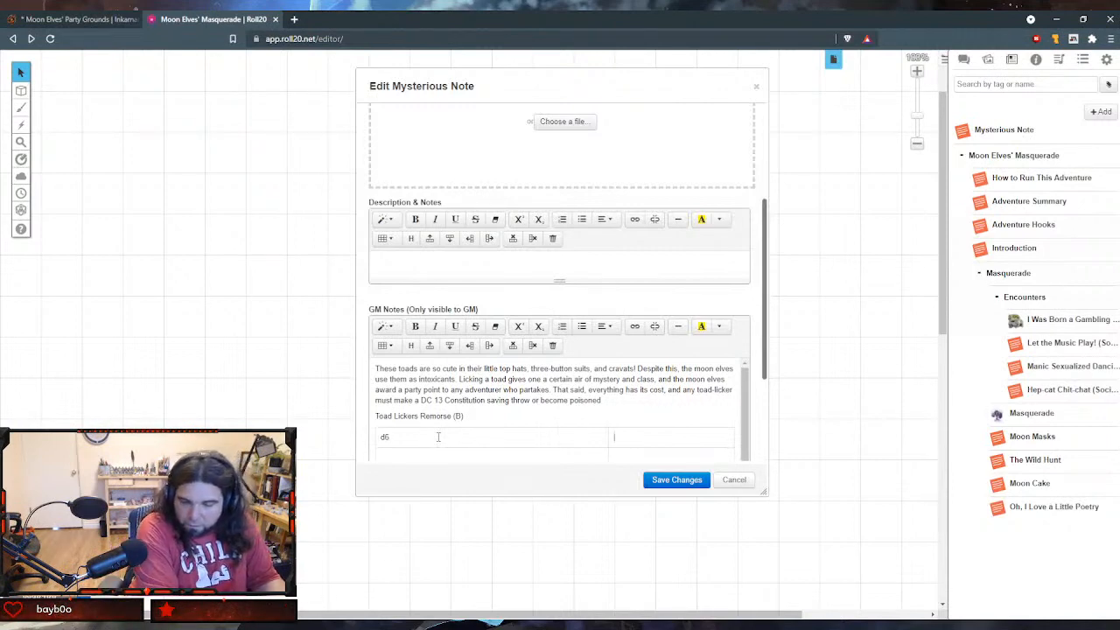
text(To)
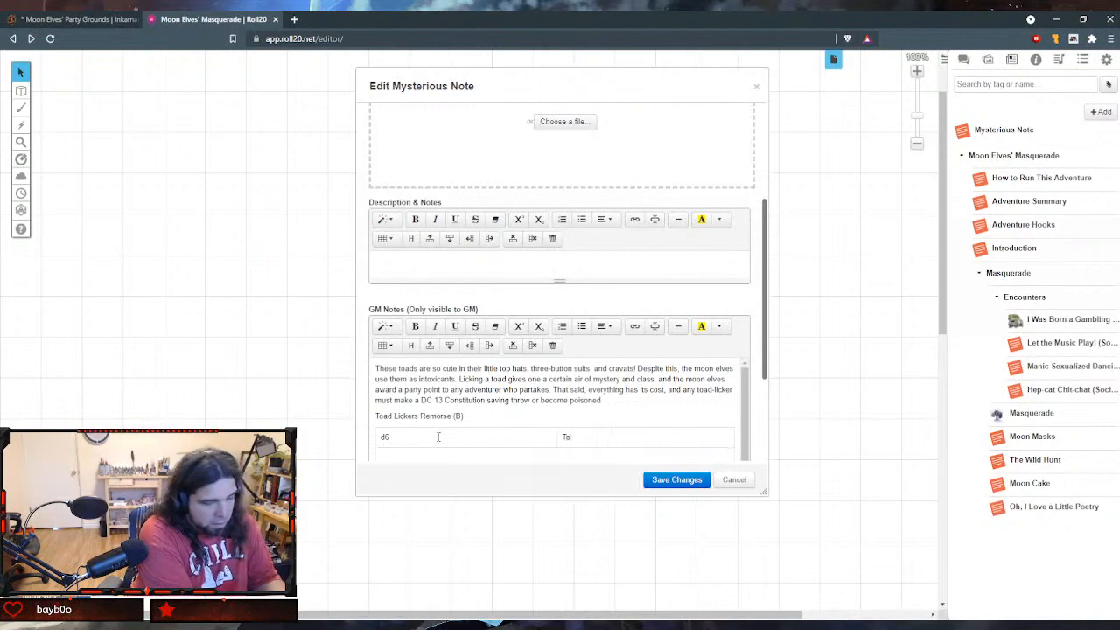
text(ad Licking E)
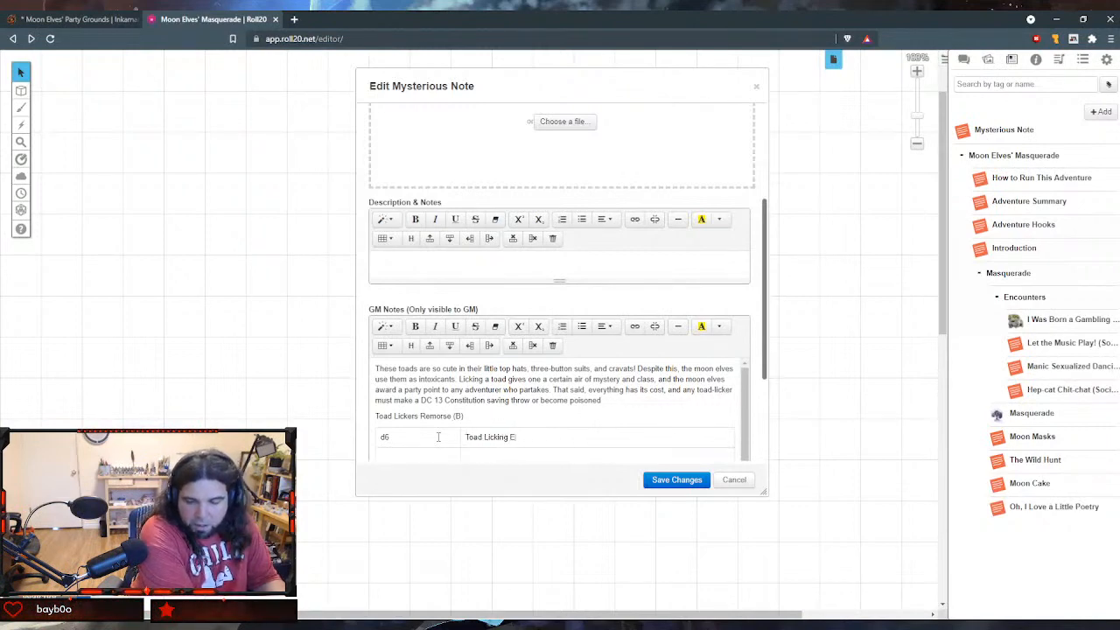
text(ffect)
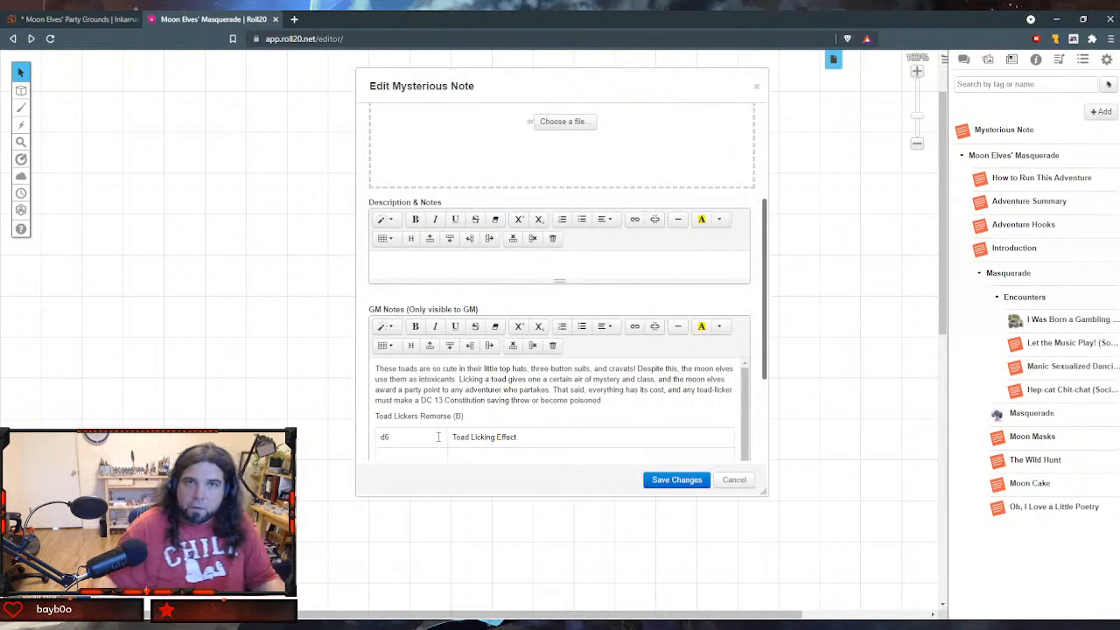
- Number table rows 1 and 2 and paste in the "Civilization begins with speech!" and "The battle-cry of civilization" effects
key(Tab)
text(1)
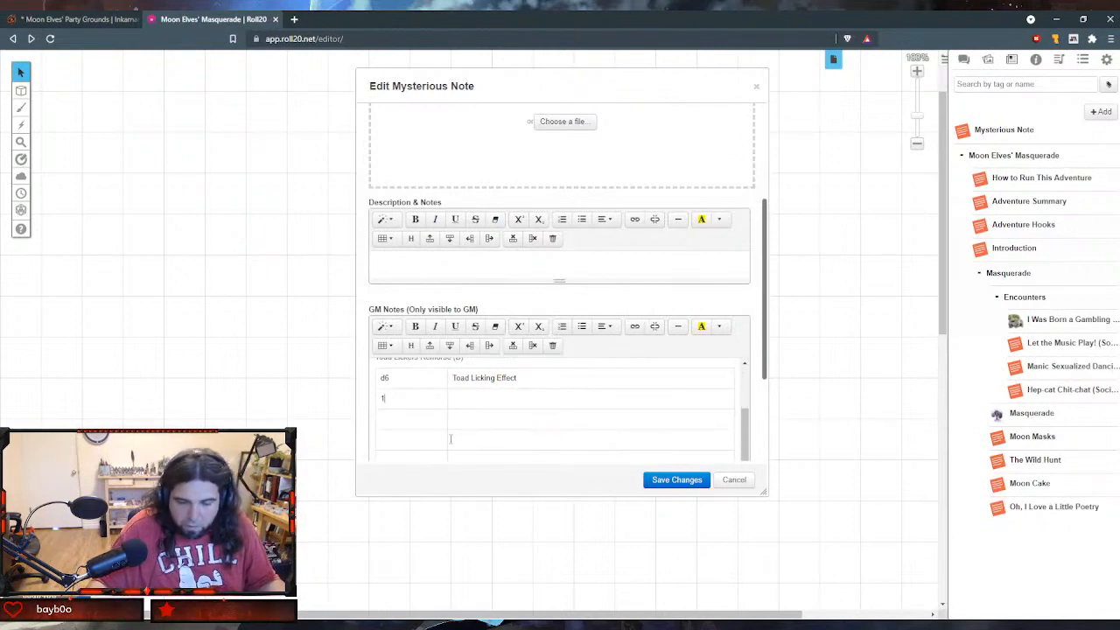
key(Tab)
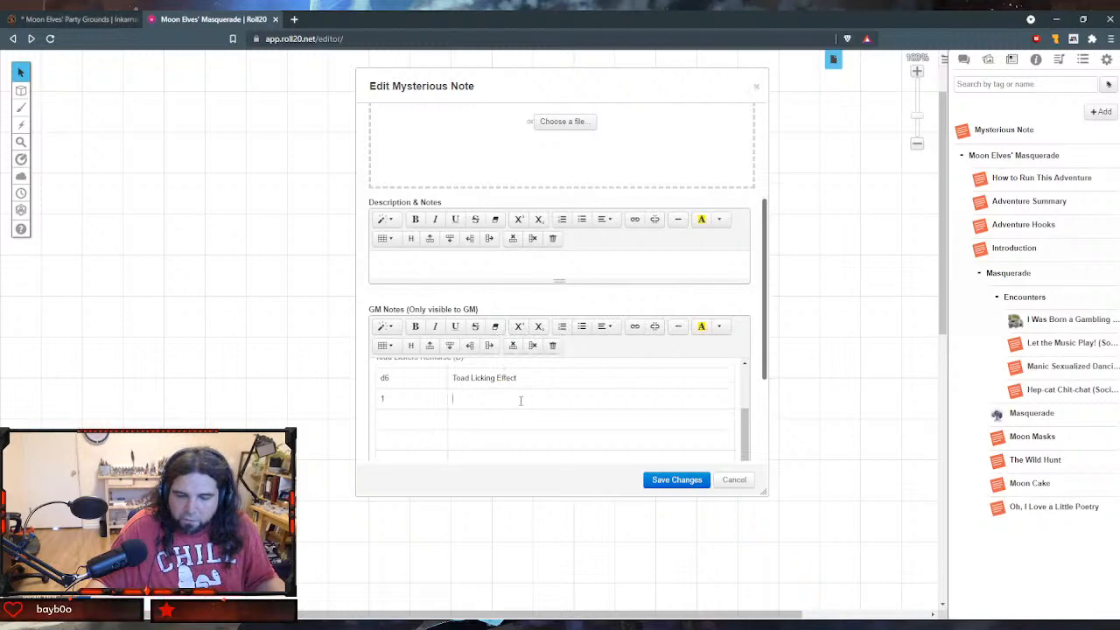
text(Civilization begins with speech! The esoteric toad toxins teach you Elvish, with a posh accent!)
click(377, 419)
text(2)
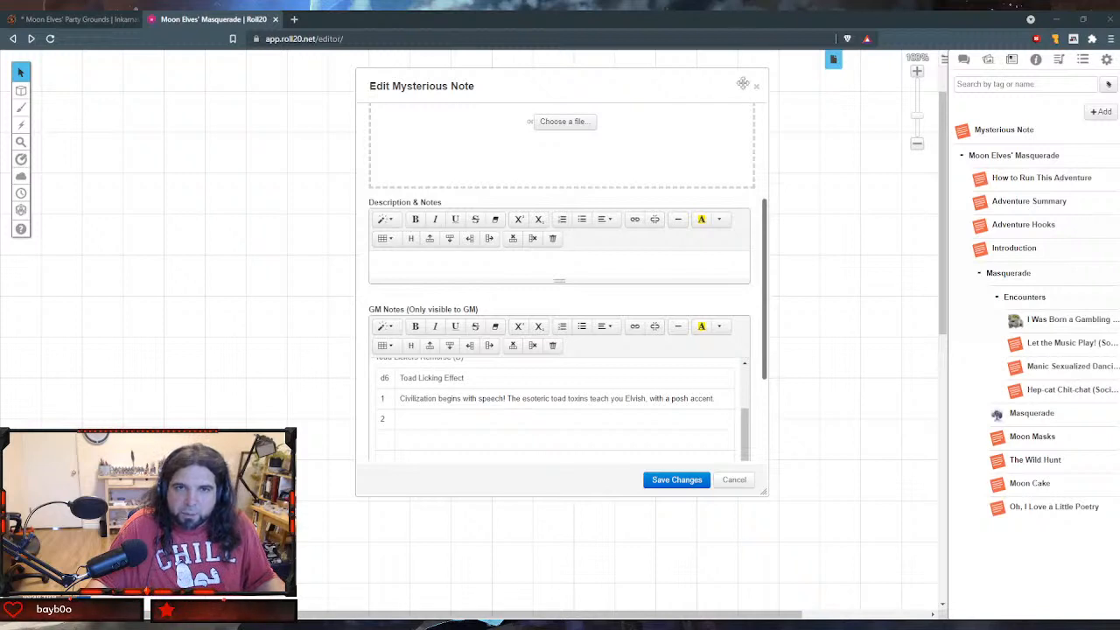
click(473, 418)
text(The battle-cry of civilization has always been MORE! Develop a greed or money-related flaw of your choice.)
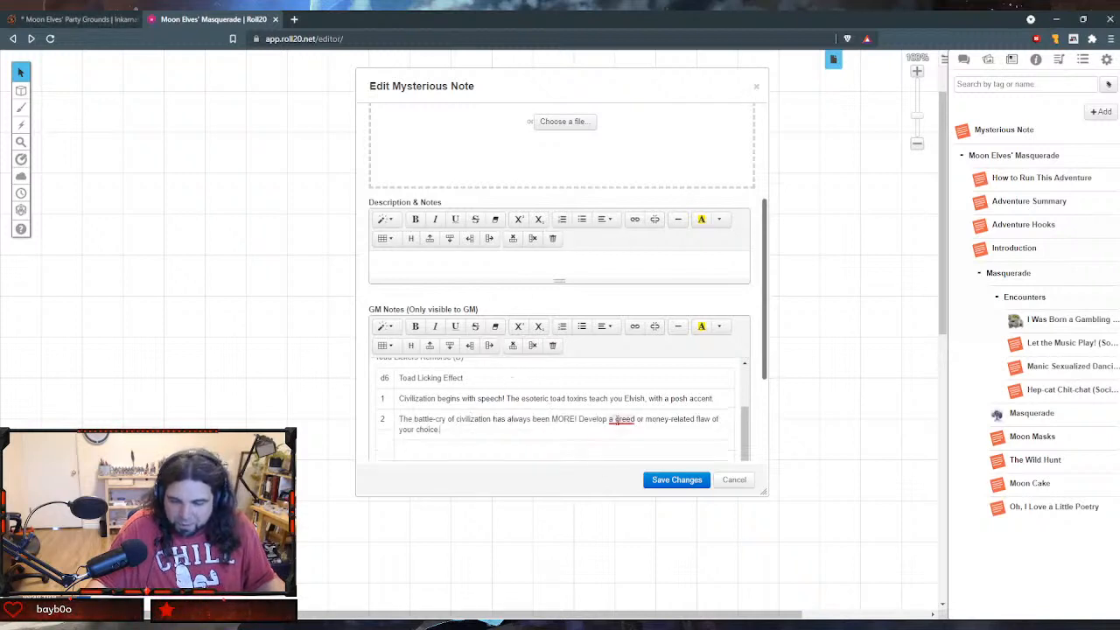
mouse_move(616, 420)
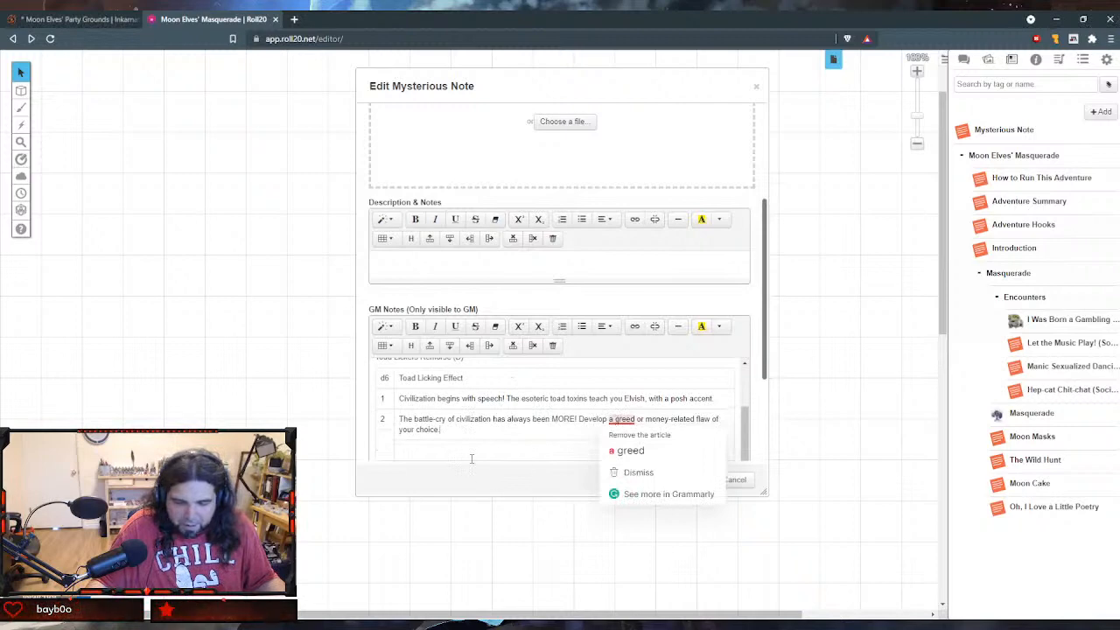
- Number table rows 3 and 4 and paste in the "Everything has its place!" and "Knowledge is power!" effects
click(383, 448)
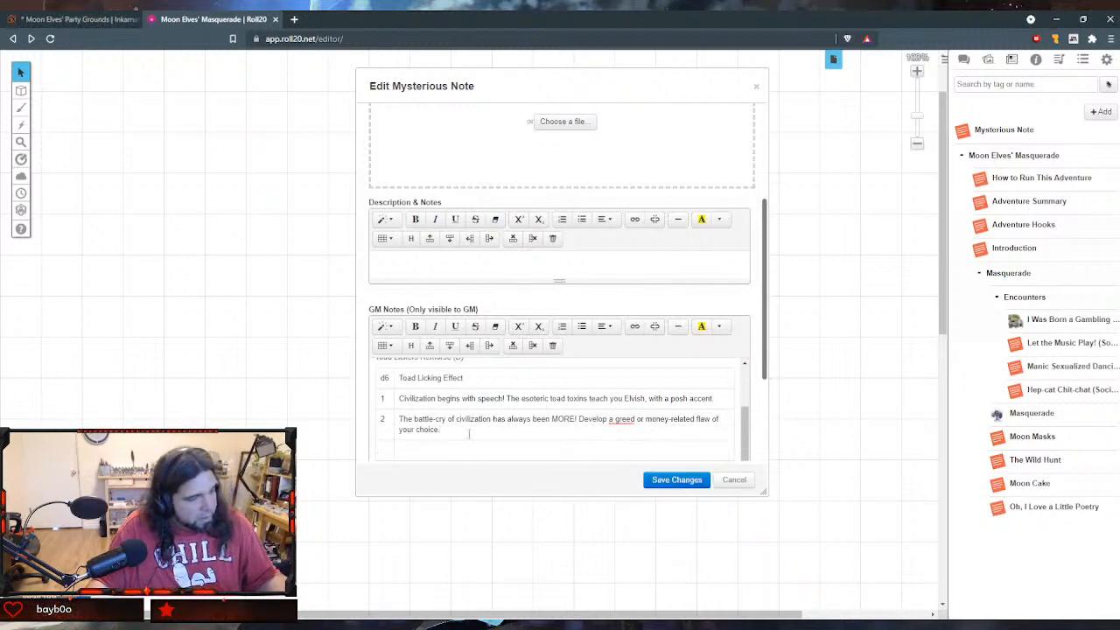
text(3)
key(Tab)
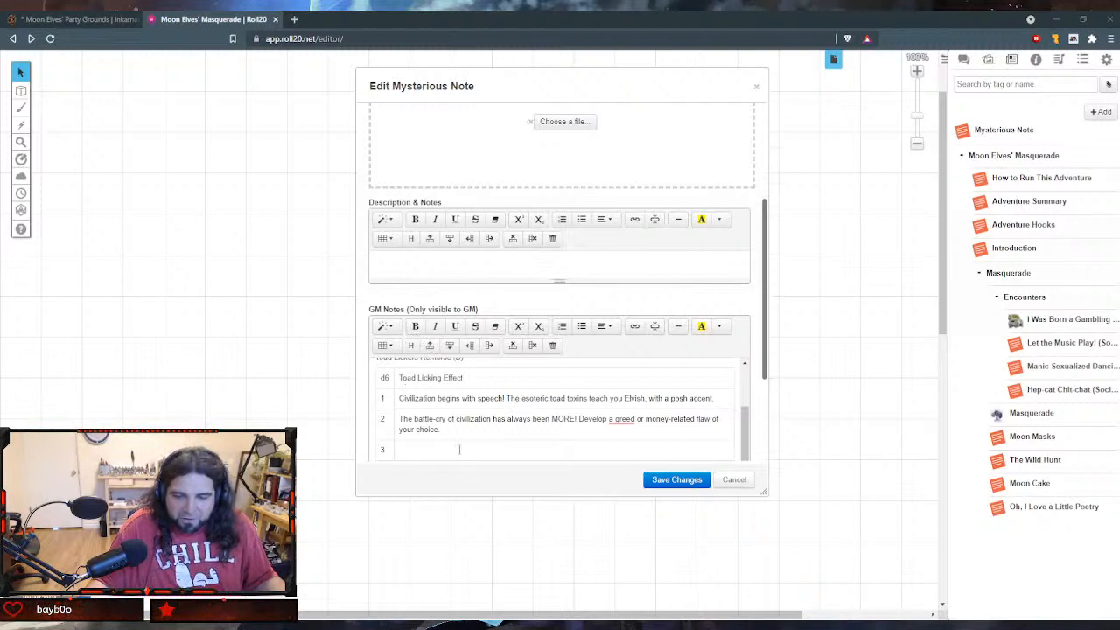
click(455, 449)
text(Everything has its place! You must rank the members of your party in order of importance to you. For a week, you compulsively share this ranking with everyone, including your party.)
scroll(522, 447, down, 2)
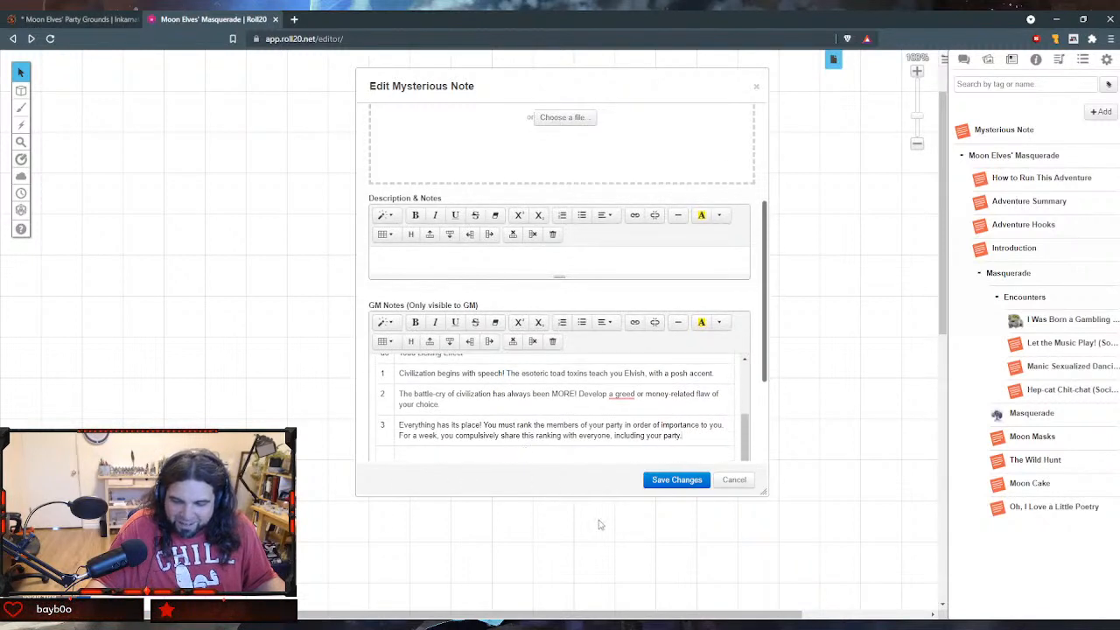
scroll(564, 447, down, 2)
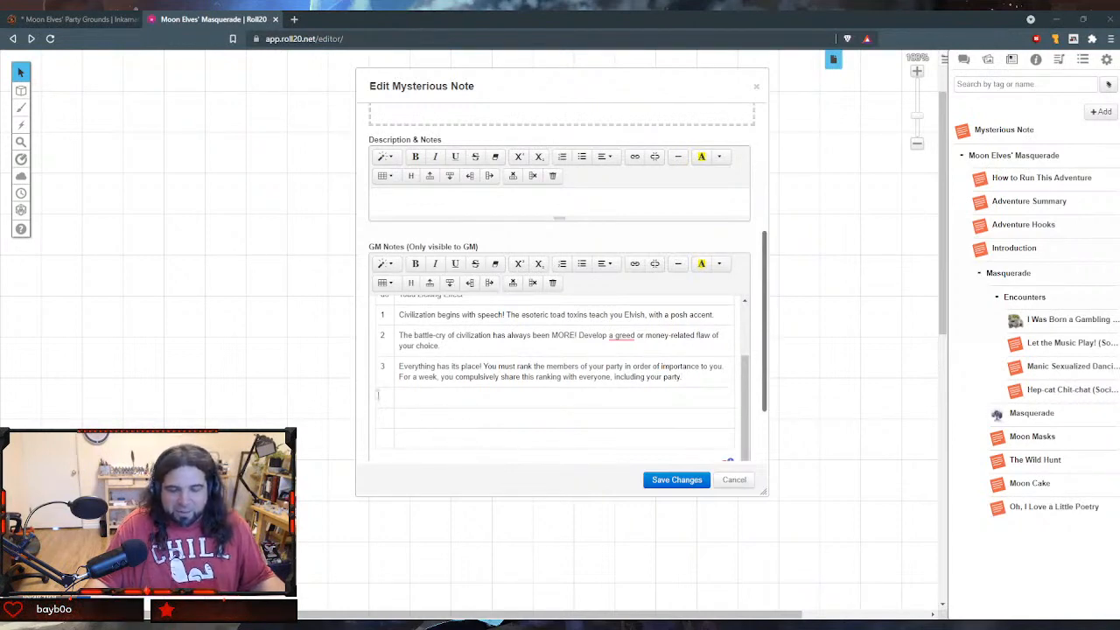
click(378, 395)
text(4)
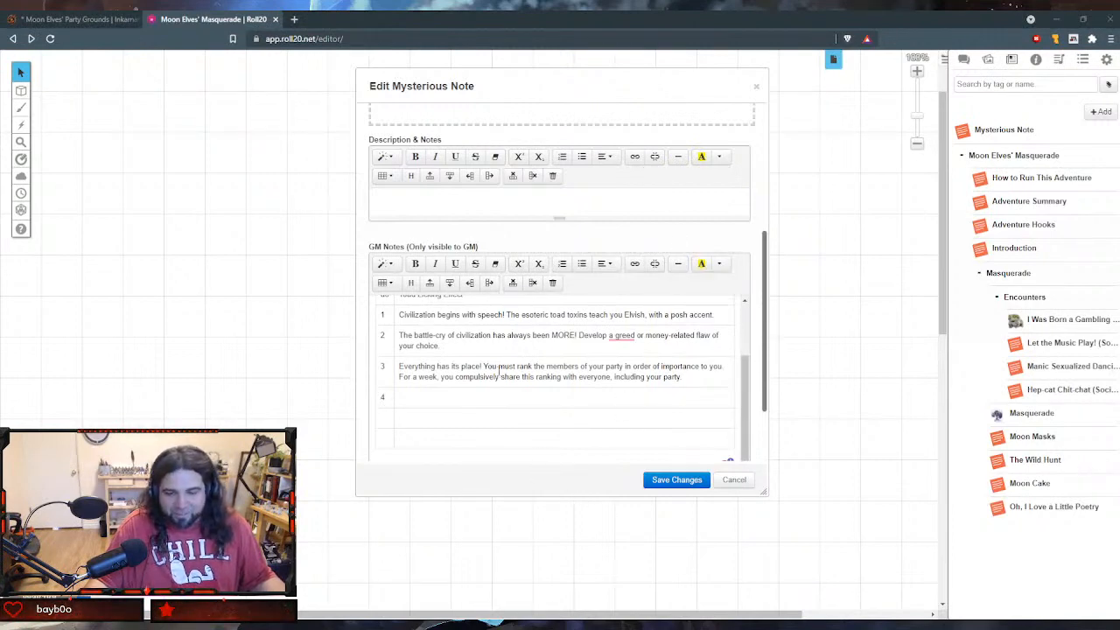
click(509, 403)
text(Knowledge is power! Gain proficiency in history for one week)
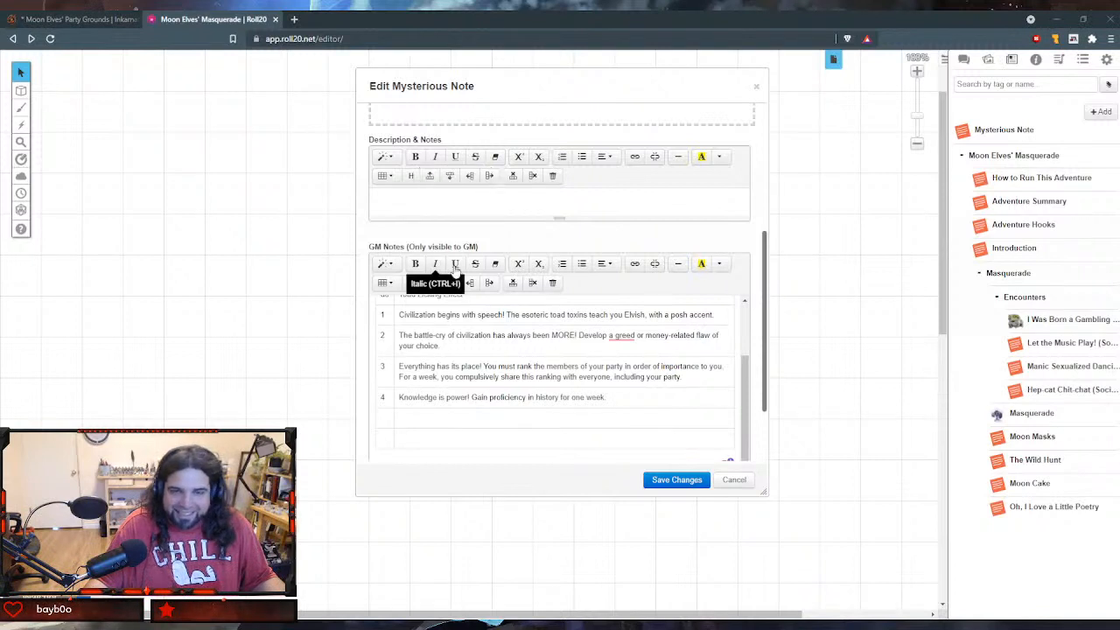
- Number table rows 5 and 6 and paste in the "Civilized does not always mean civil" and "Civilization speaks in stone sentences" effects
click(390, 417)
text(5)
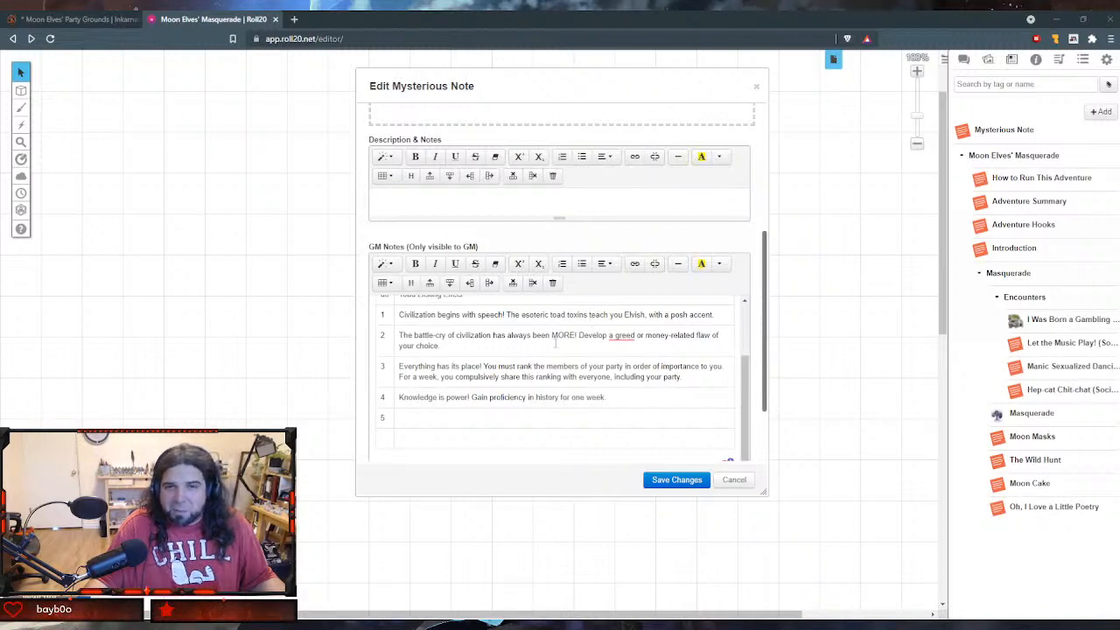
click(428, 414)
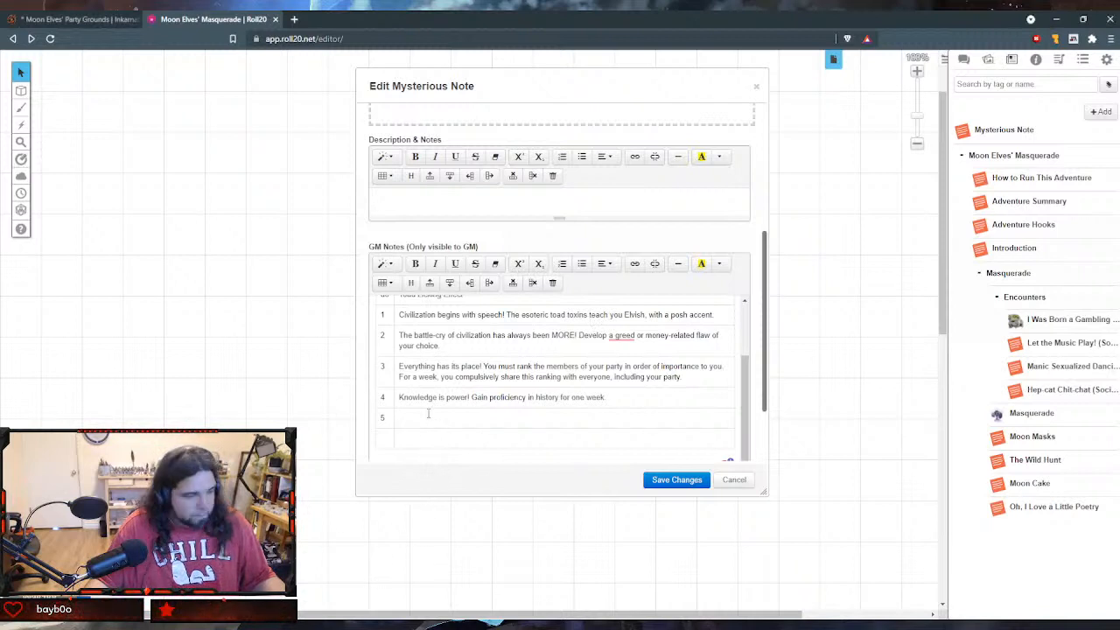
text(Civilized does not always mean civil. Gain advantage on Charisma checks on urbanites, disadvantage on Charisma checks with less civilized 'people' for one week as your tribal attachments spiral out of control,)
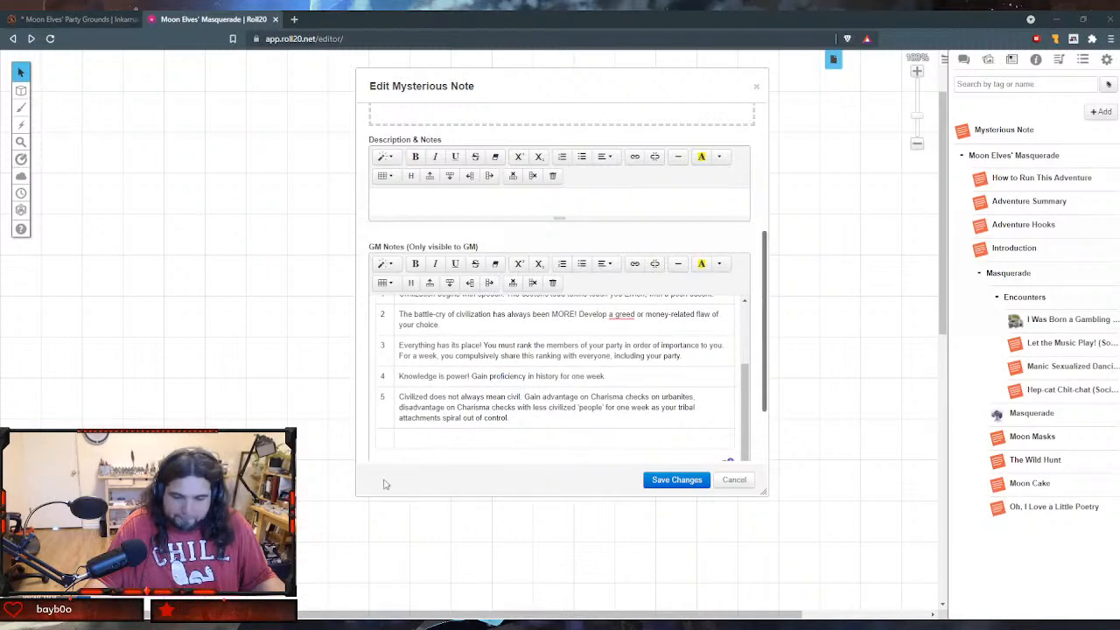
click(389, 440)
text(6)
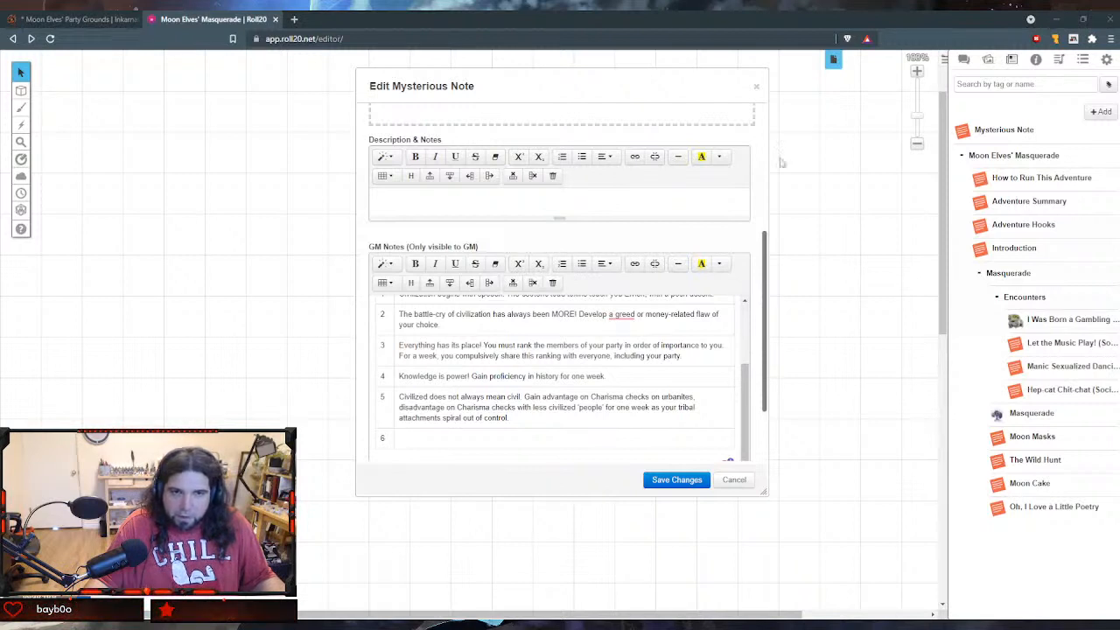
click(483, 438)
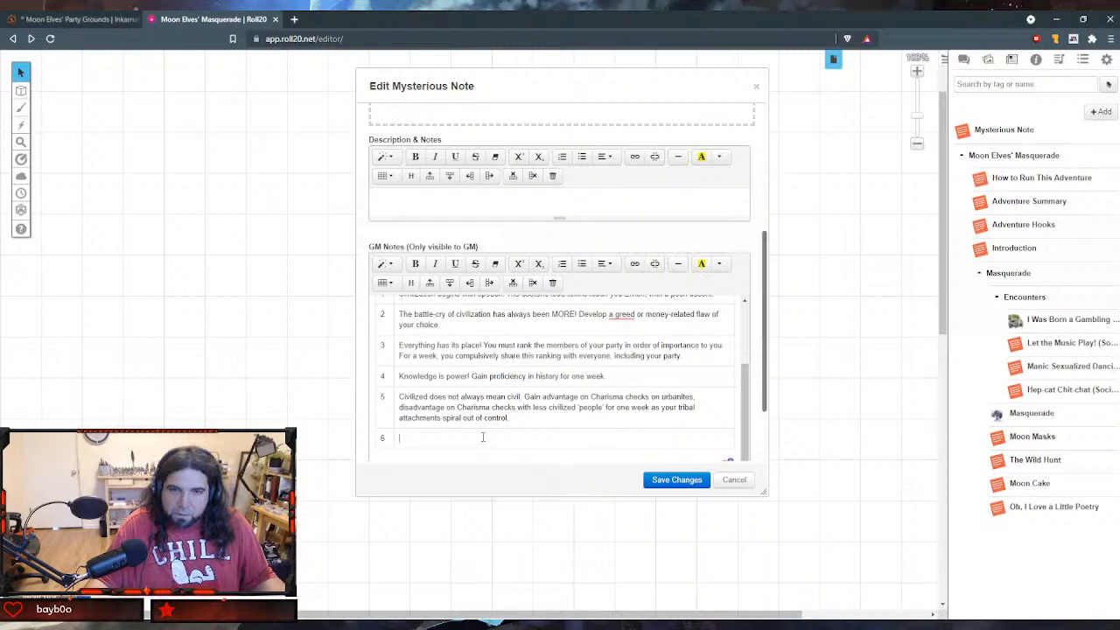
text(Civilization speaks in stone sentences. Gain proficiency in mason's tools and a bond for appreciating architecture.)
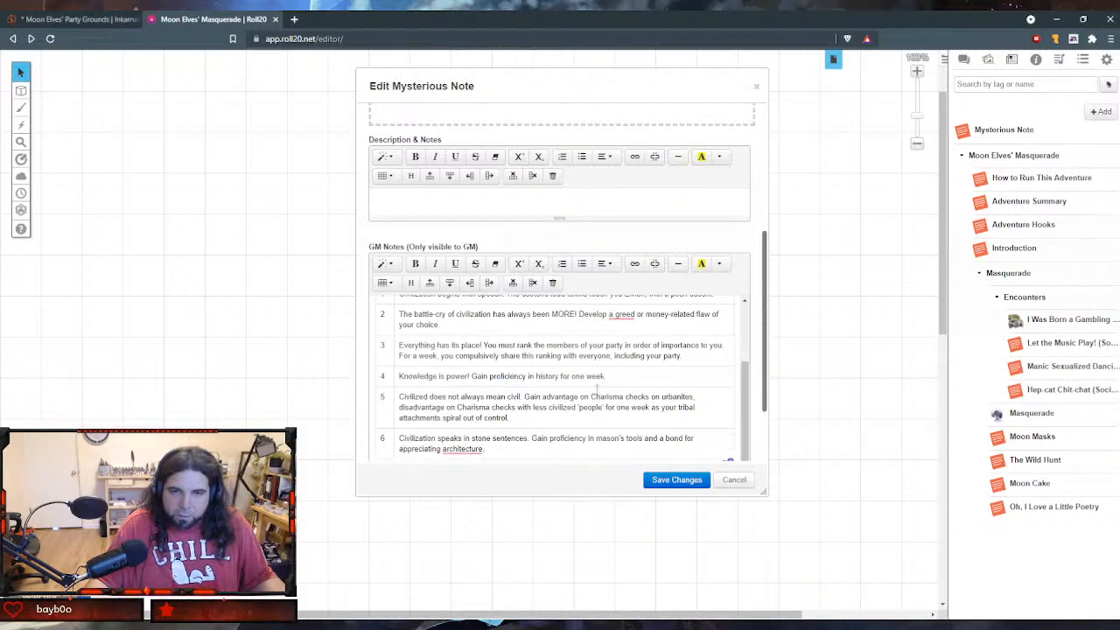
- Save and close the Licking Civilized Toads handout, and file it in the Encounters folder below Hep-cat Chit-chat
scroll(600, 403, down, 1)
scroll(624, 397, up, 3)
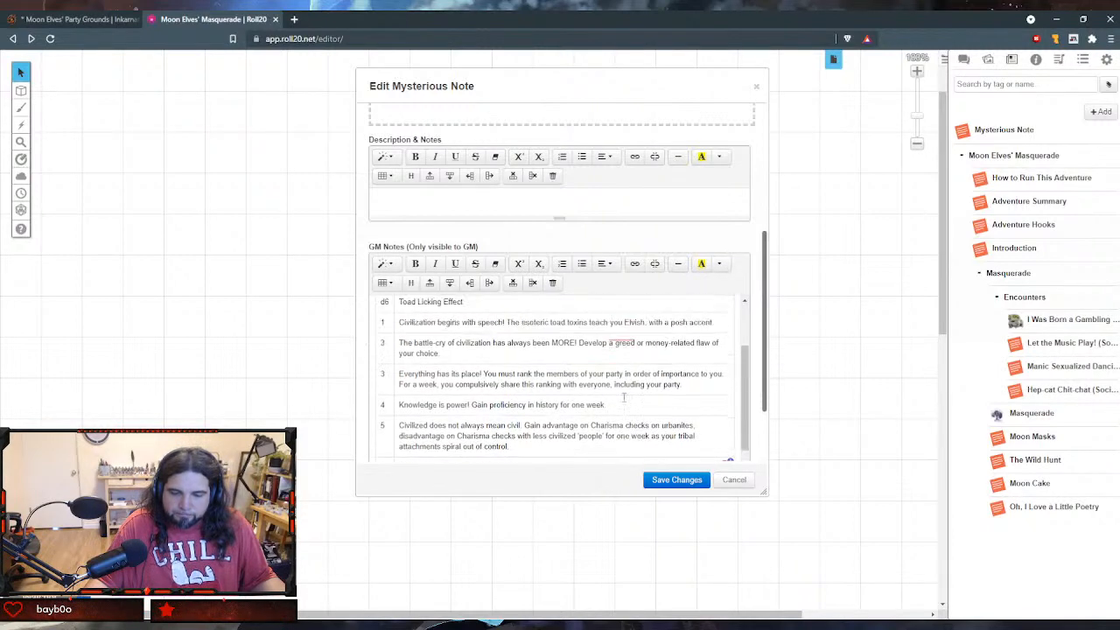
scroll(624, 397, down, 3)
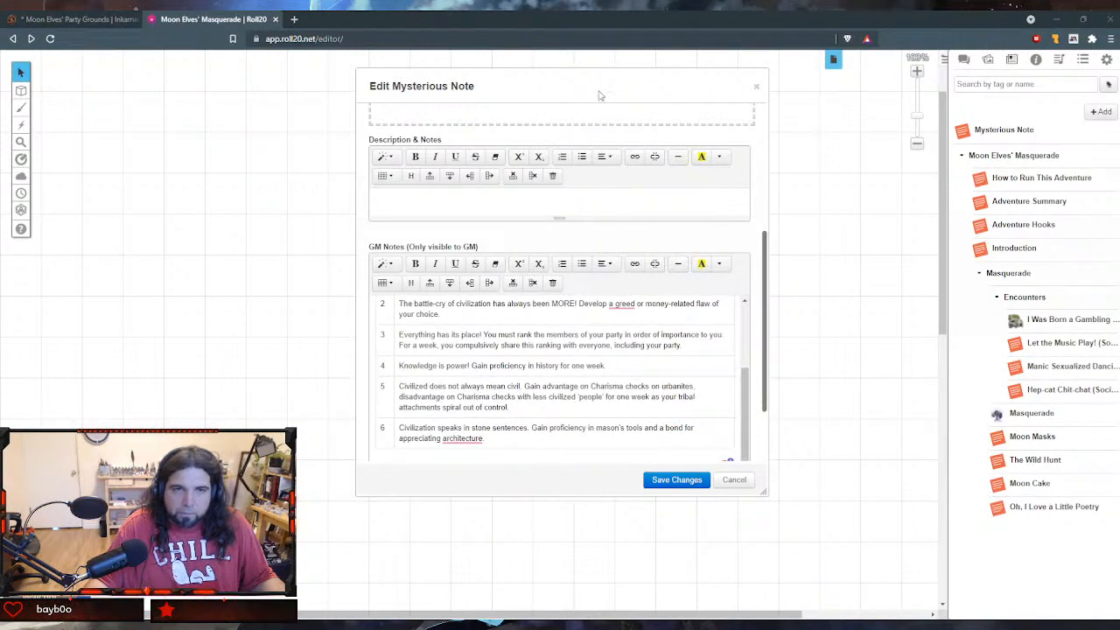
click(674, 481)
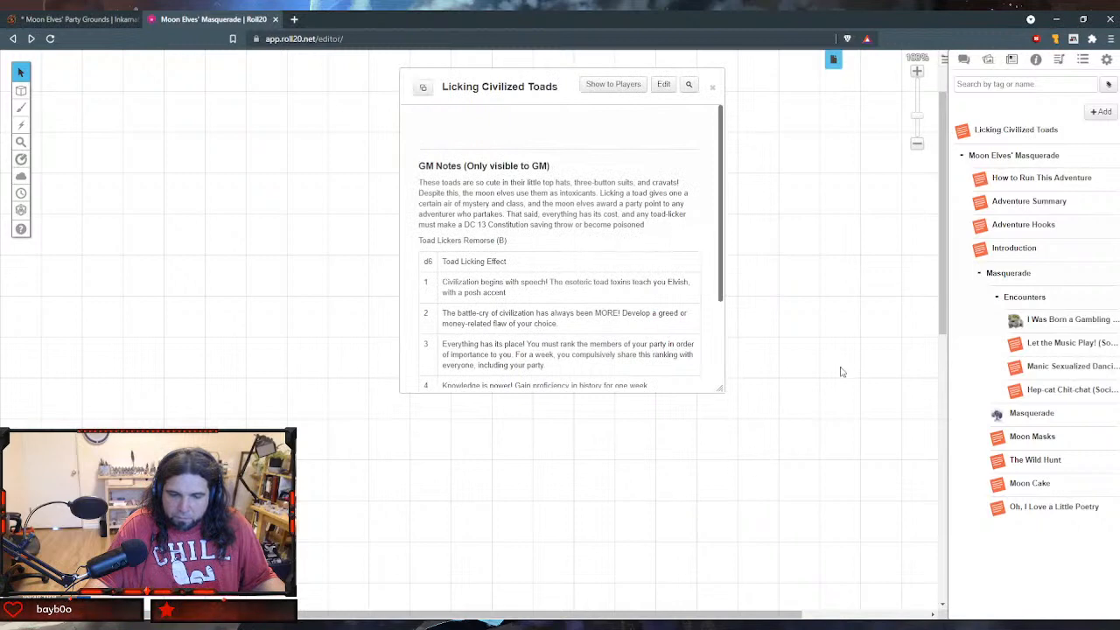
scroll(626, 174, down, 2)
scroll(626, 175, up, 2)
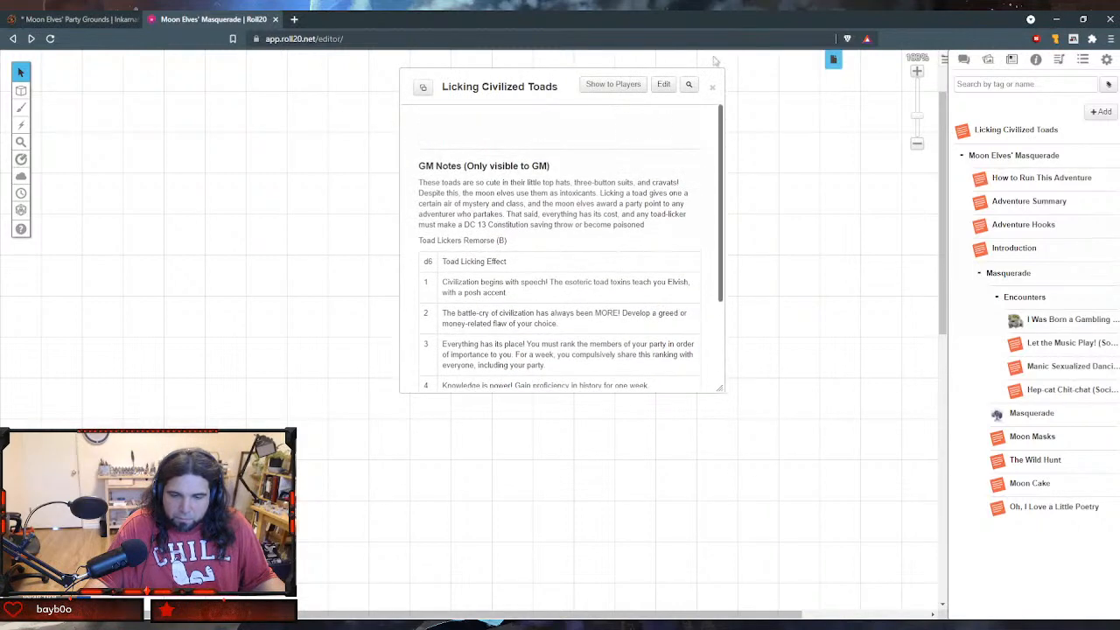
click(712, 87)
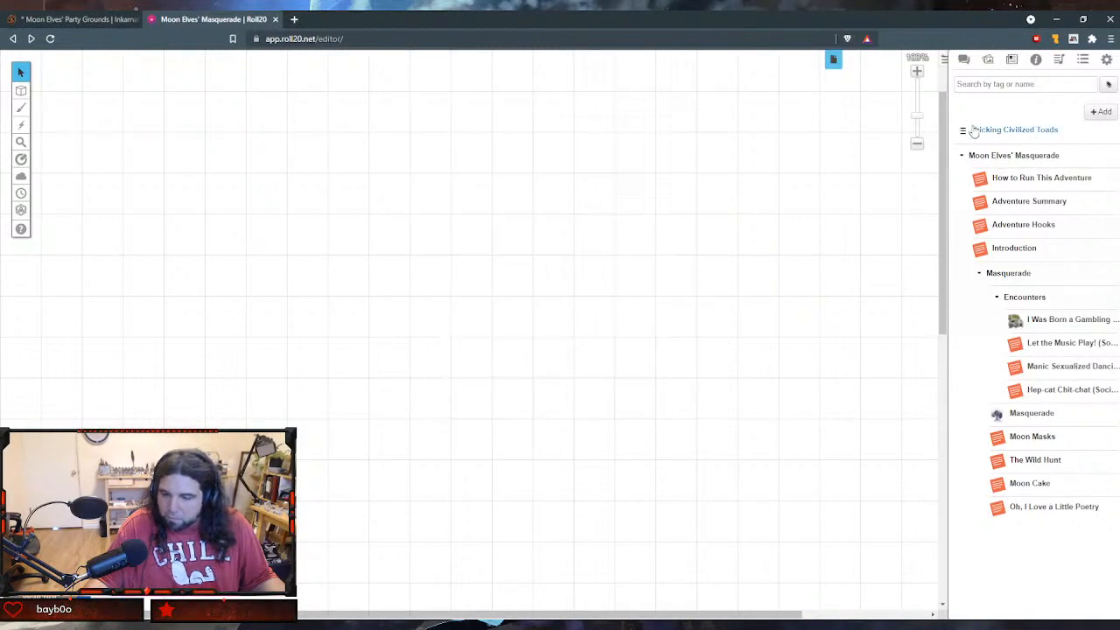
drag(965, 131, 1013, 399)
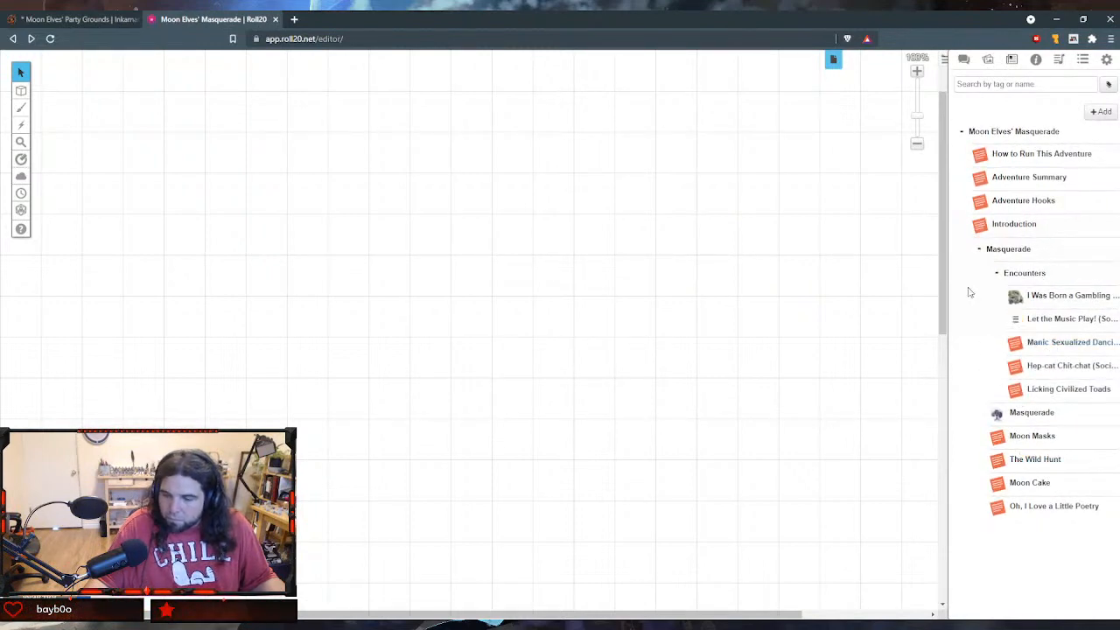
- Add a new handout and name it "The Girl Who Smokes Moon Lites (Social)"
click(1101, 111)
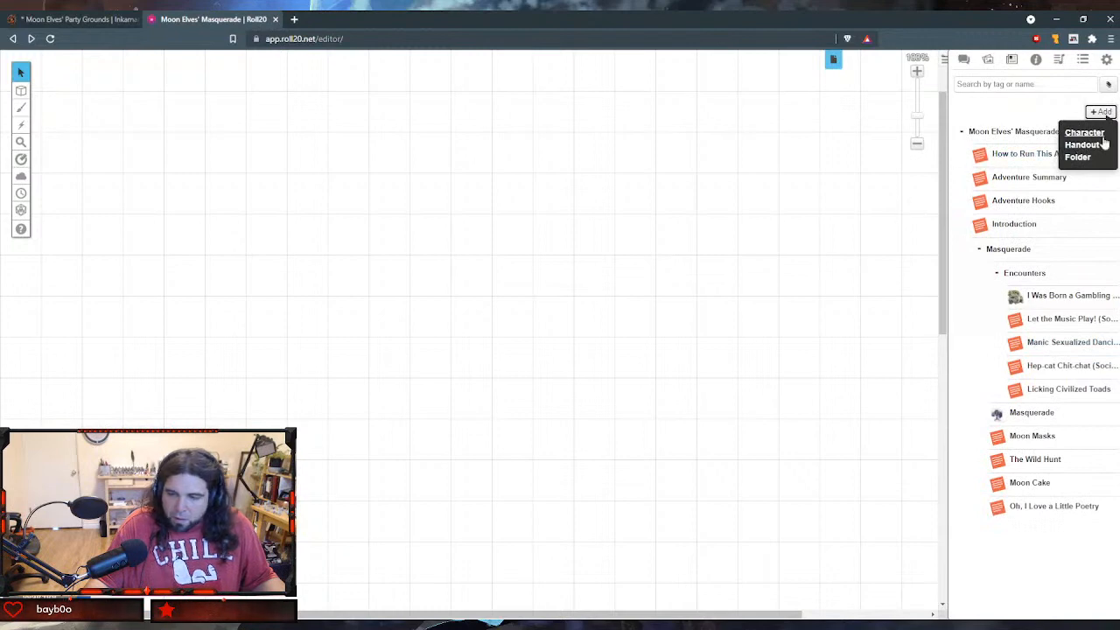
click(1089, 146)
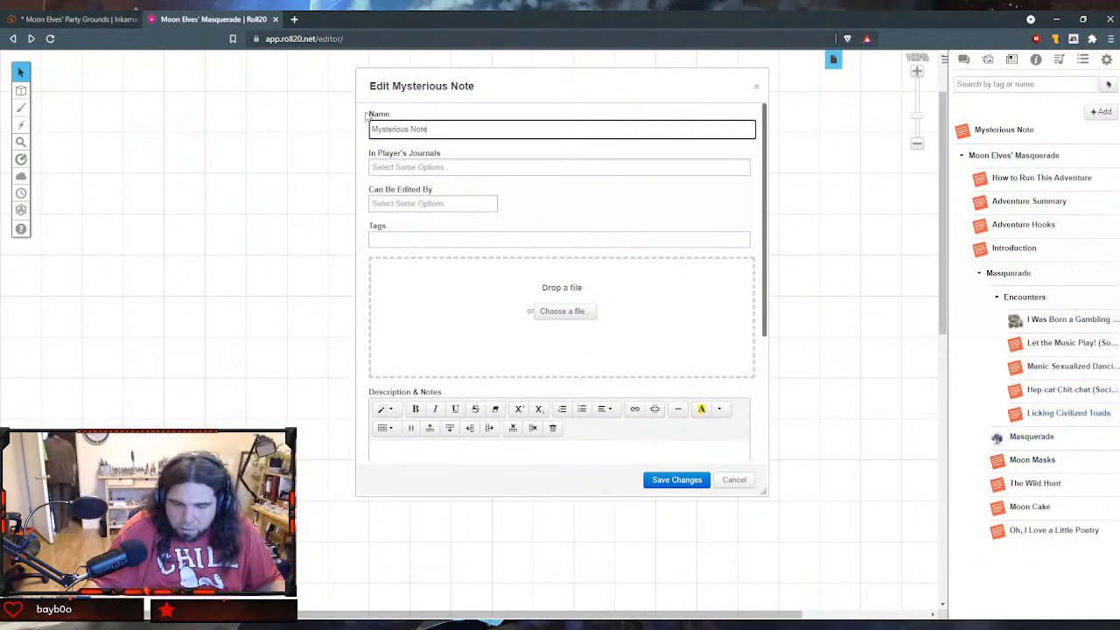
drag(443, 128, 299, 111)
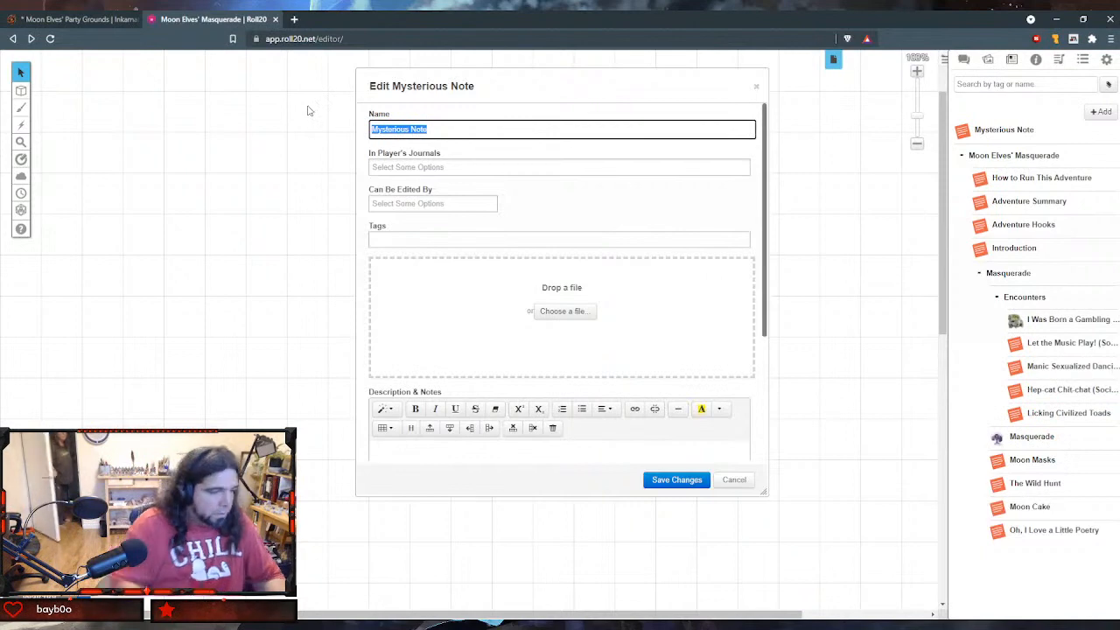
text(The Girl)
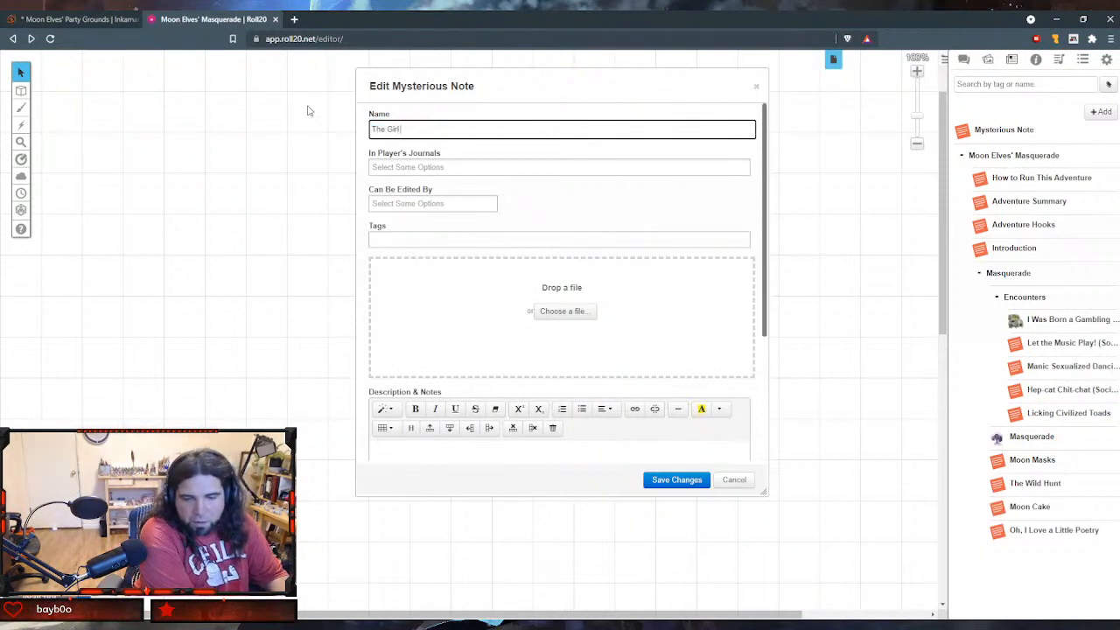
text( w)
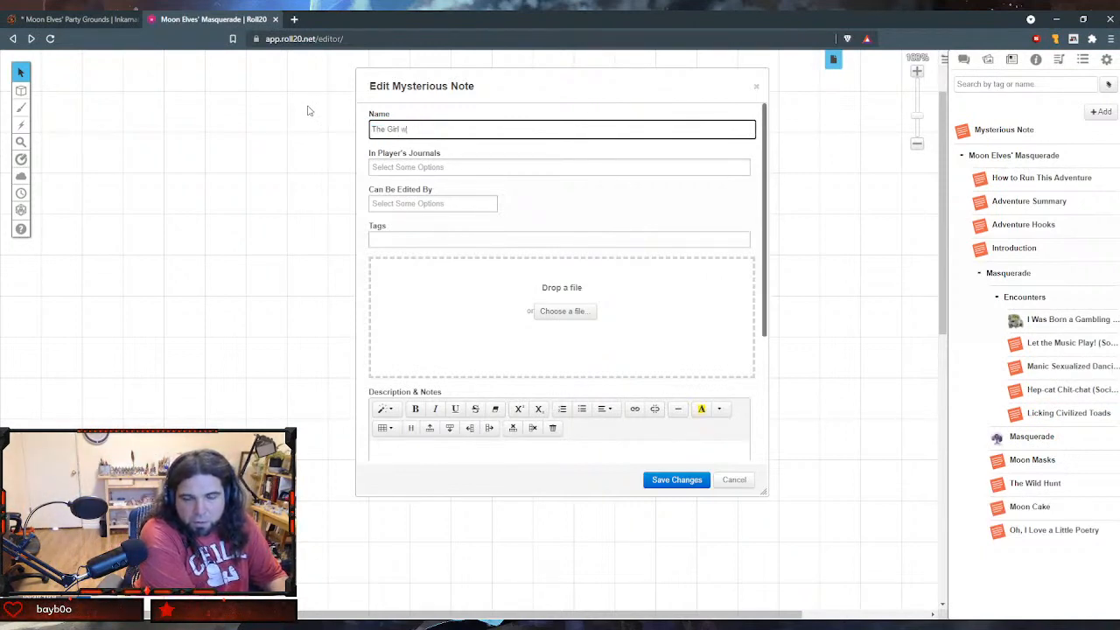
text(ho)
text(hose Smok)
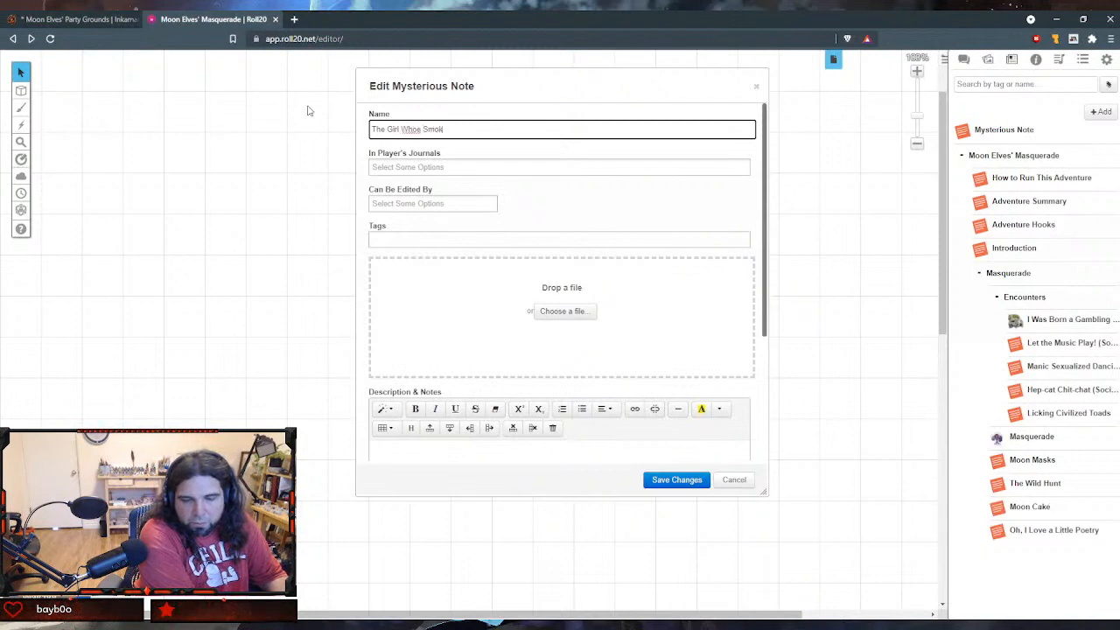
key(BackSpace)
key(BackSpace)
key(BackSpace)
text(Smokes)
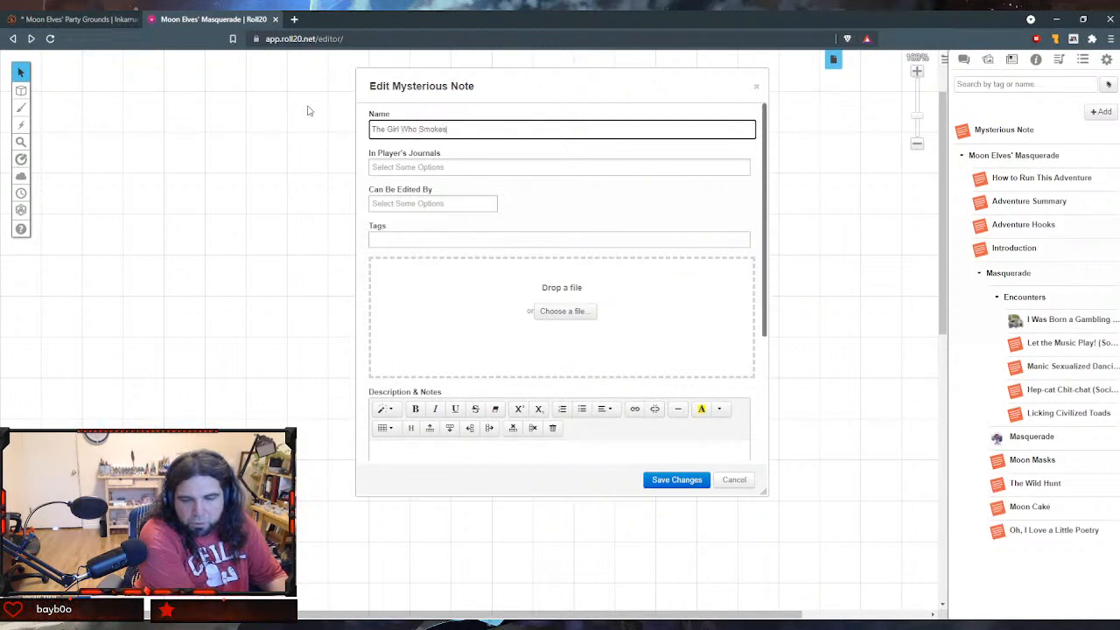
text( Moon Li)
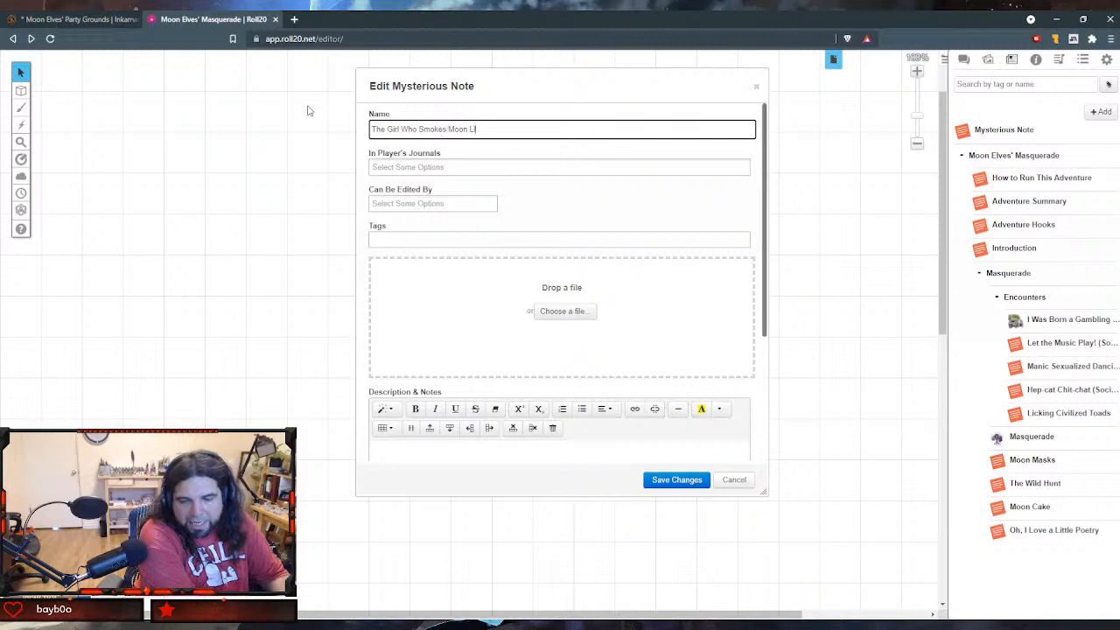
text(tas (Social)
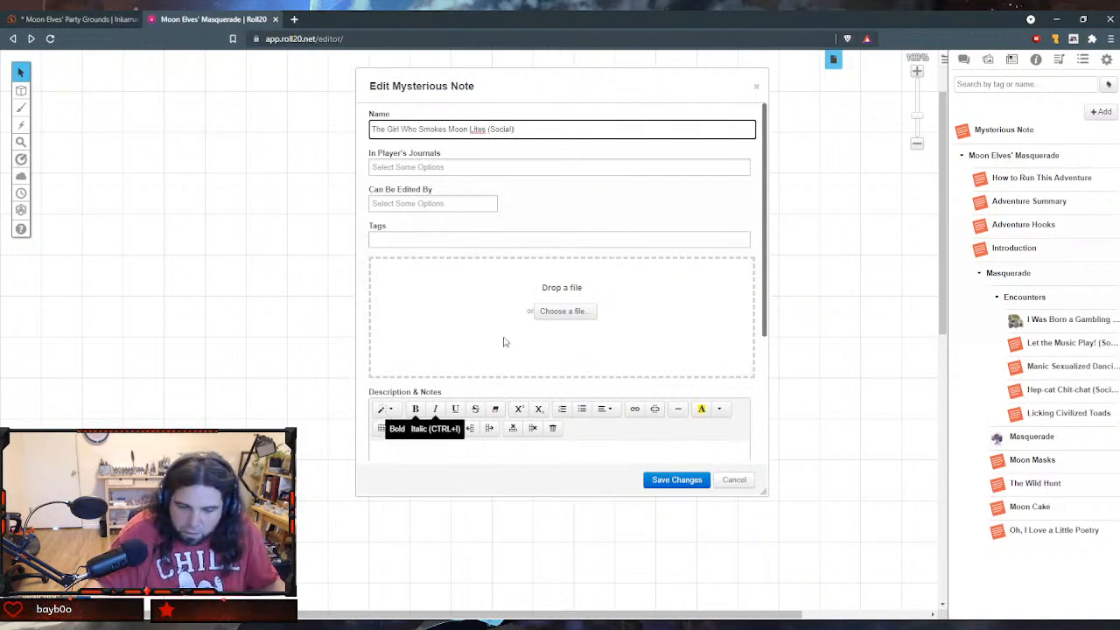
- Paste the two-paragraph emo moon elf girl encounter text into the handout's GM Notes
scroll(503, 341, down, 2)
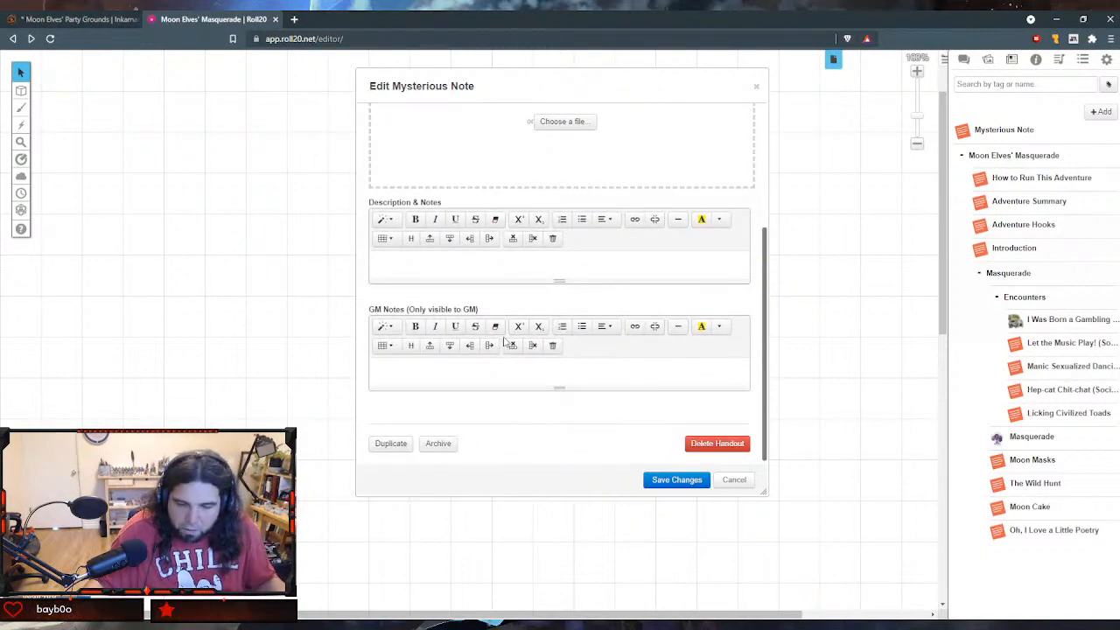
click(481, 381)
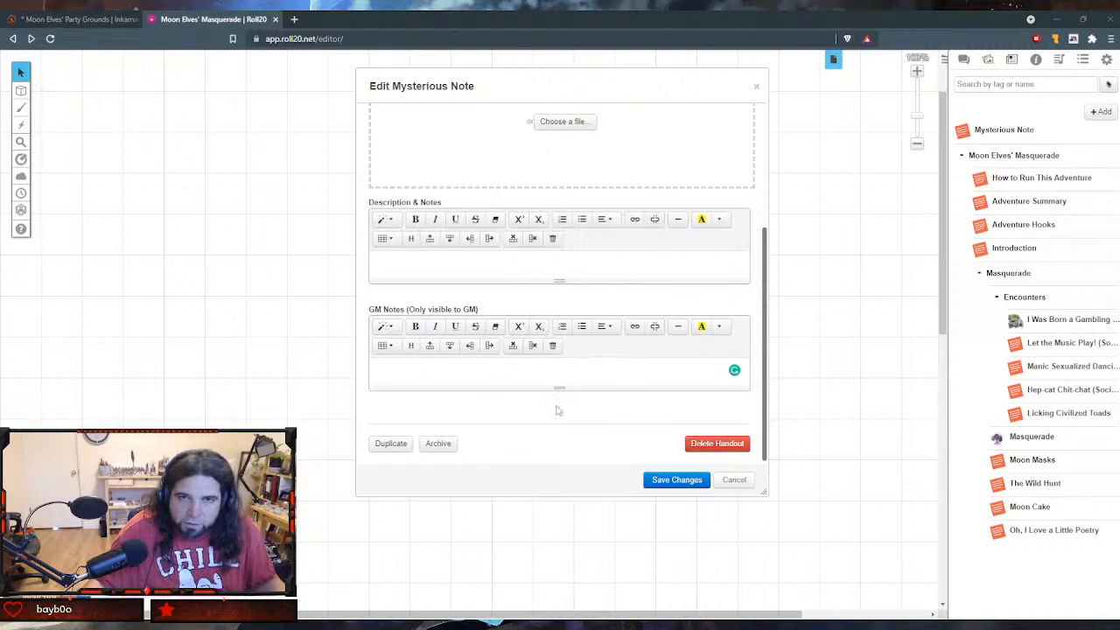
text(An emo moon elf girl joins heroes who try to avoid the party by sulking/brooding. Her name is Plaubrey Aza, and she smokes mithril-colored Moon-Lites. She thinks parties are mostly crap and is only here cause her 'dumb dad' (Claviceps Purpurea) made her come. She attempts to sleep with anyone who confirms her opinion that parties suck. Afterward, she will invite them back to the party, arriving next phase and offering advantage on their next charisma check. If rebuffed, she will say "yeah, me neither" before scuttling off Either way, towards the end of the party, she tucks a quick note into the relevant hero's clothes. It explains that she is staying at the moon-manor of Claviceps Purpurea, and you can reach her by circling any willow tree counter-clockwise while chanting his name.)
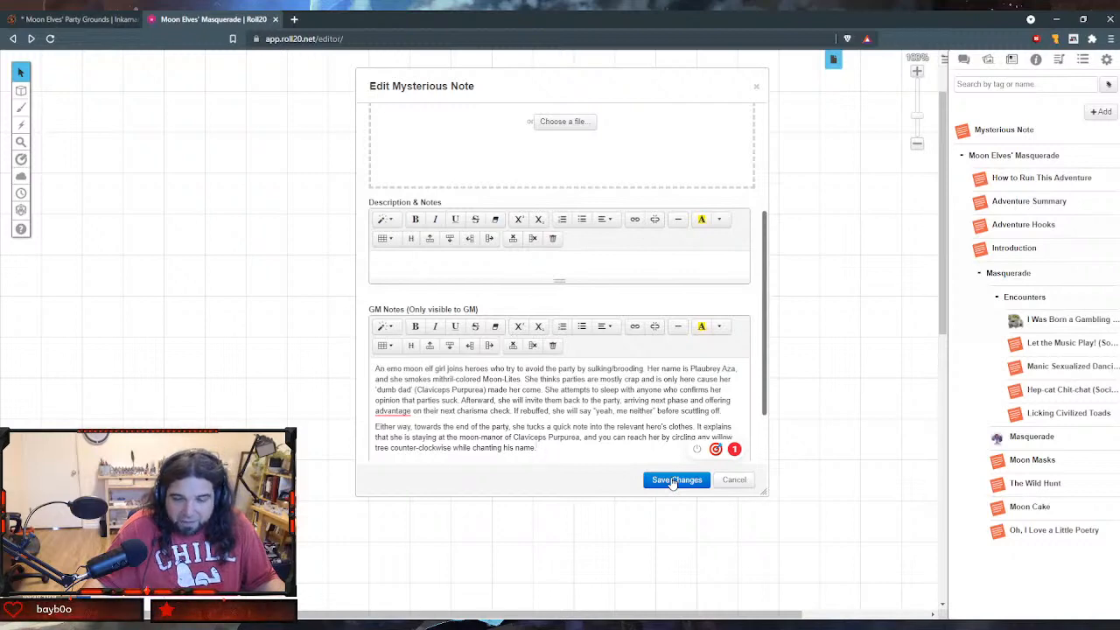
scroll(467, 284, up, 3)
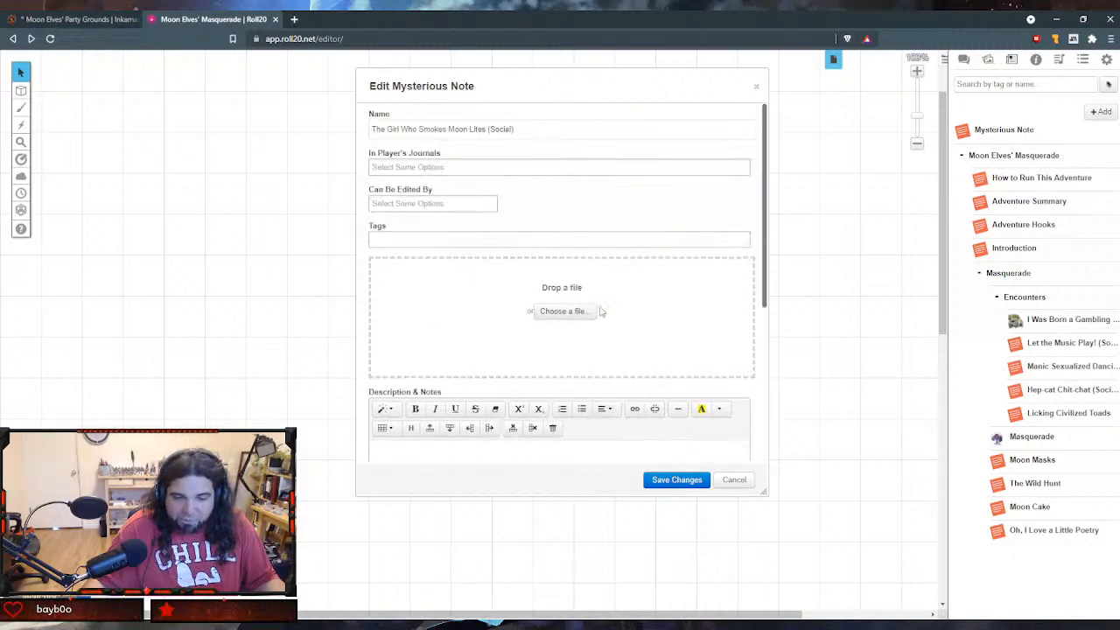
scroll(624, 350, down, 5)
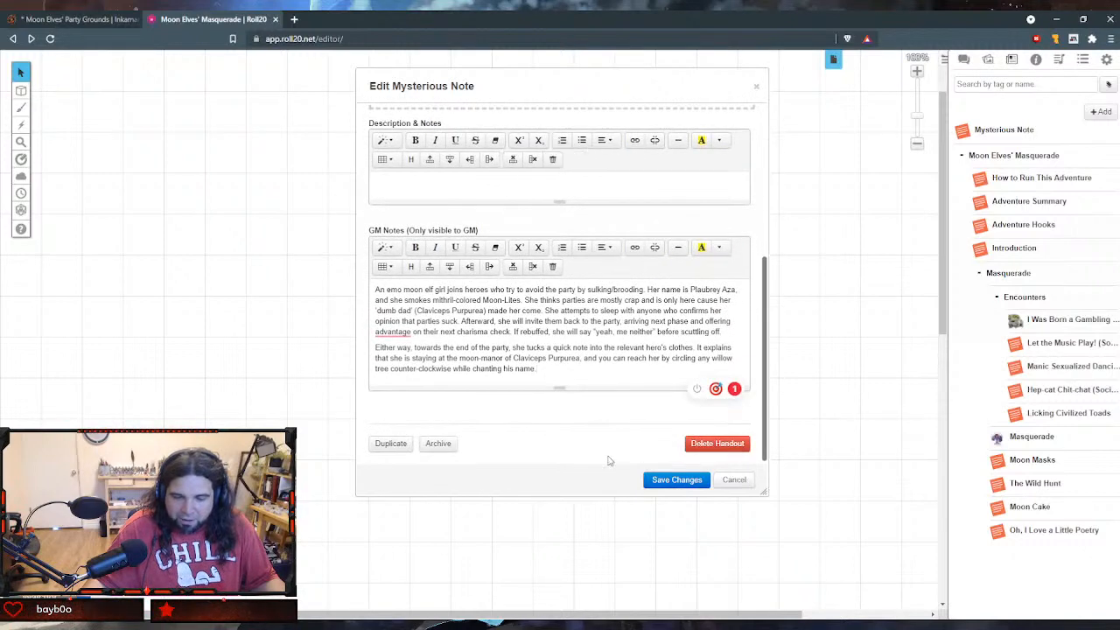
- Save, widen and close The Girl Who Smokes Moon Lites handout, and file it in the Encounters folder below Licking Civilized Toads
click(676, 480)
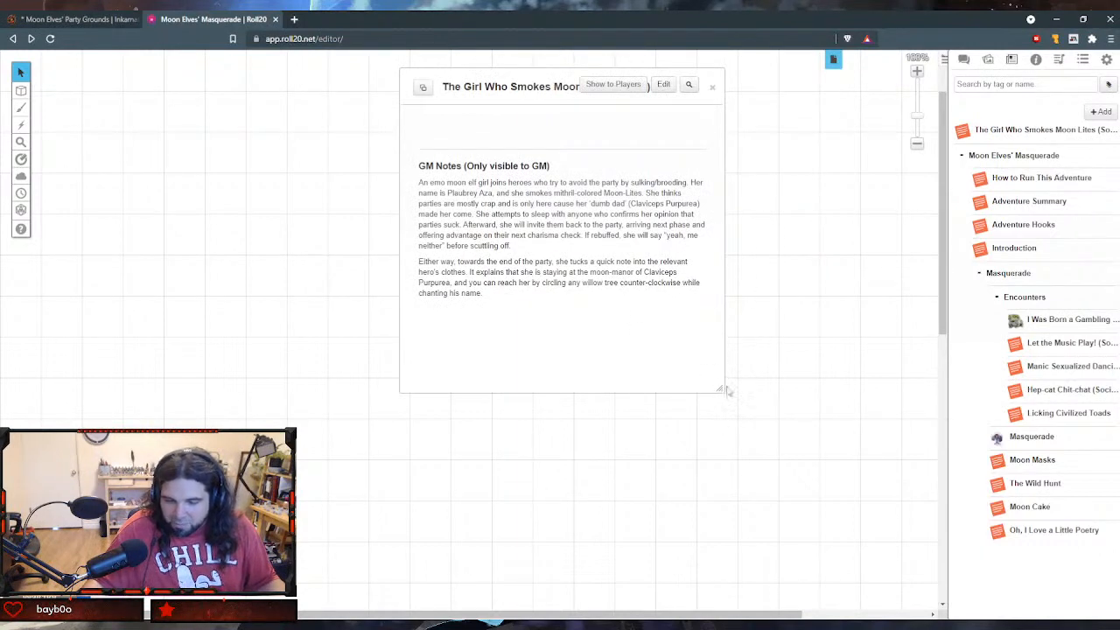
drag(727, 395, 826, 301)
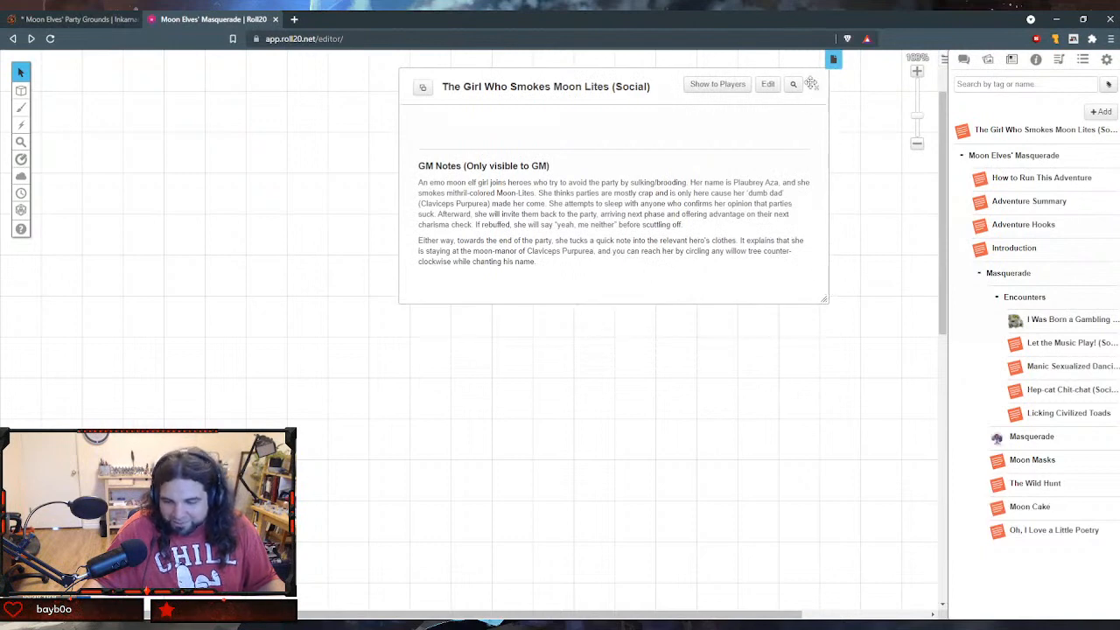
click(816, 87)
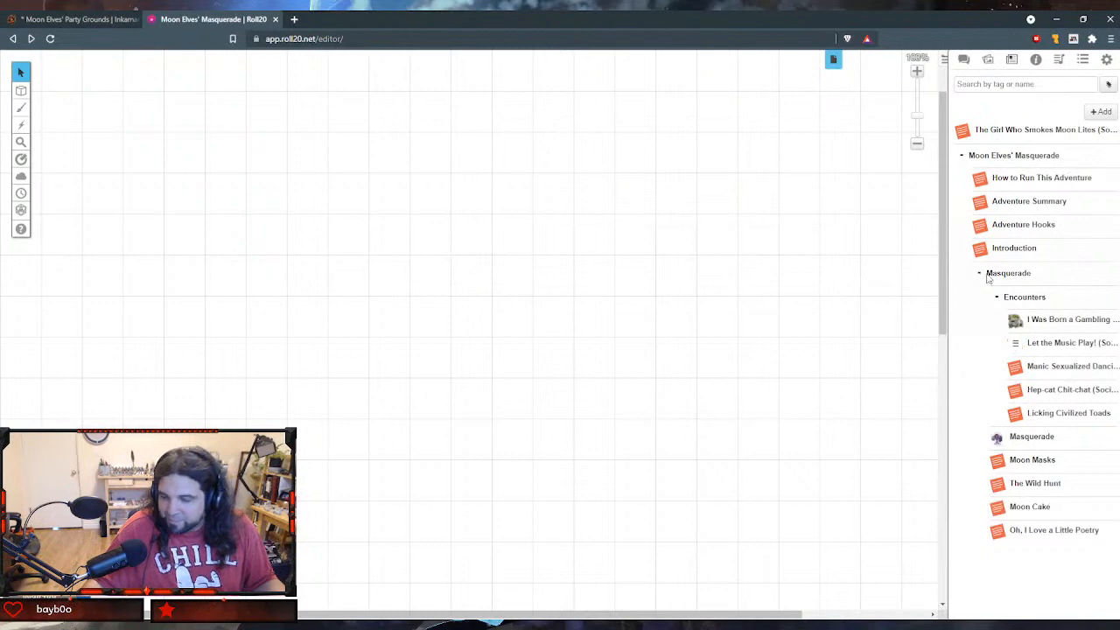
drag(963, 137, 1033, 417)
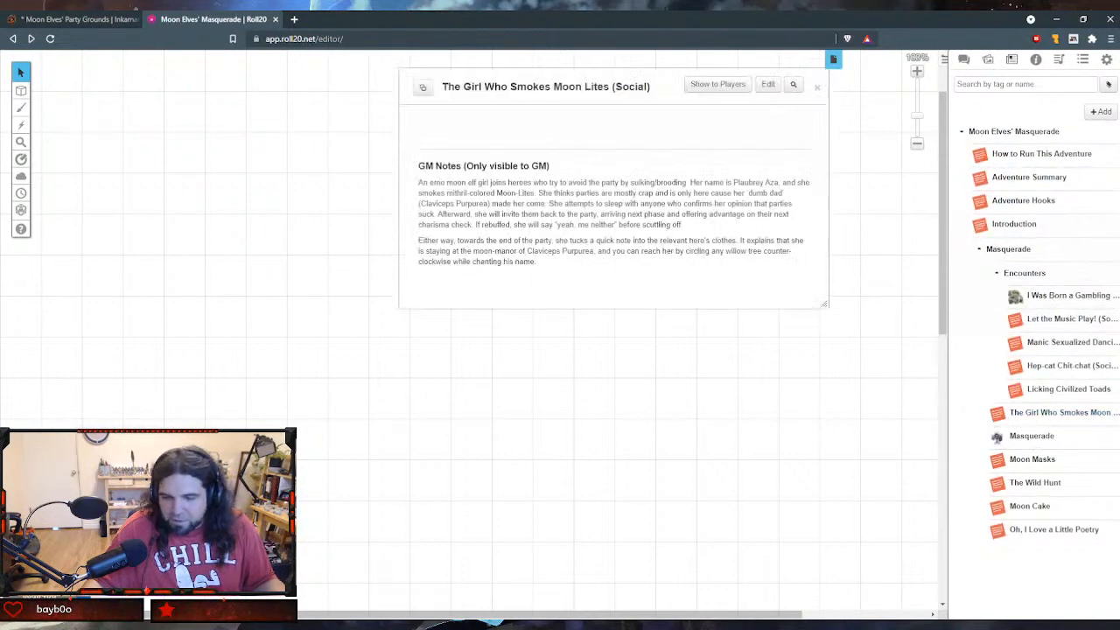
click(819, 86)
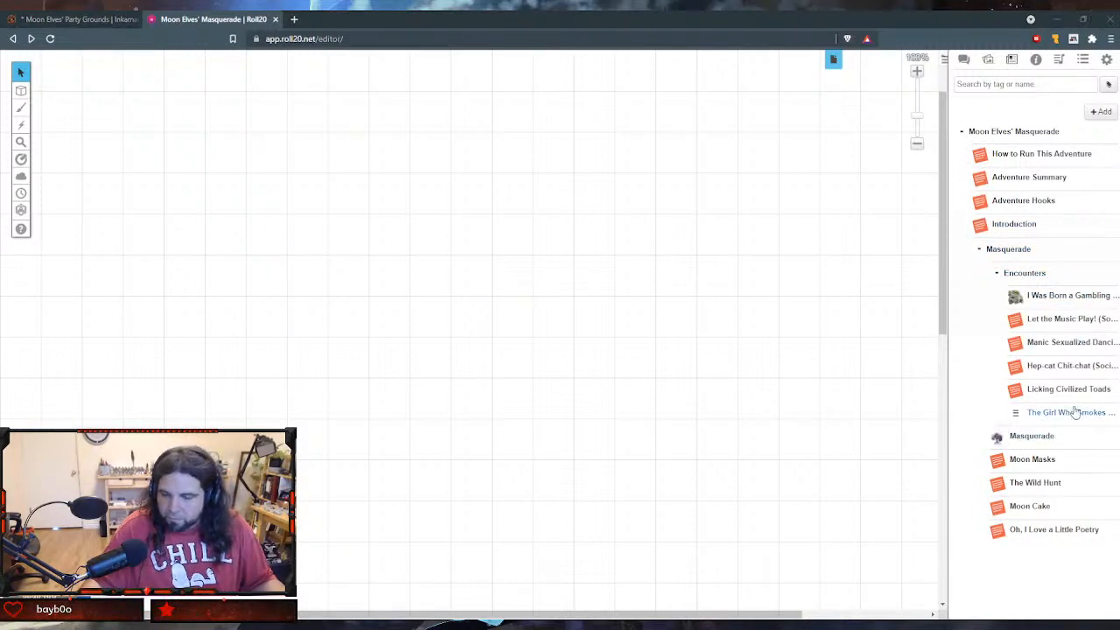
- Add another new handout and name it "Moonshine (Social/Exploration)"
click(1100, 111)
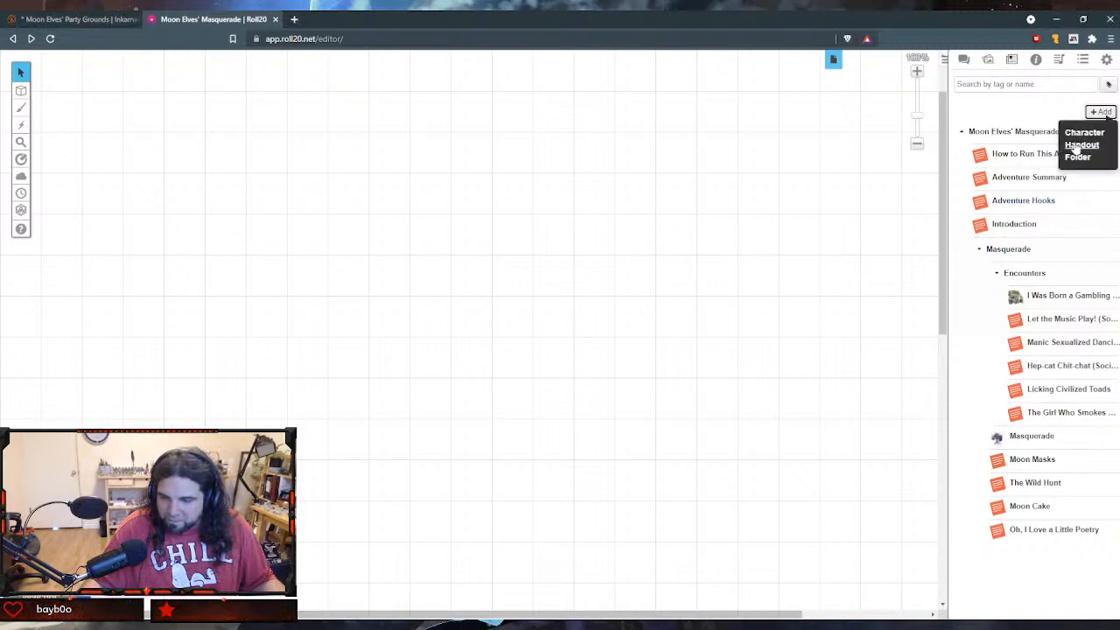
click(1089, 143)
key(ctrl+a)
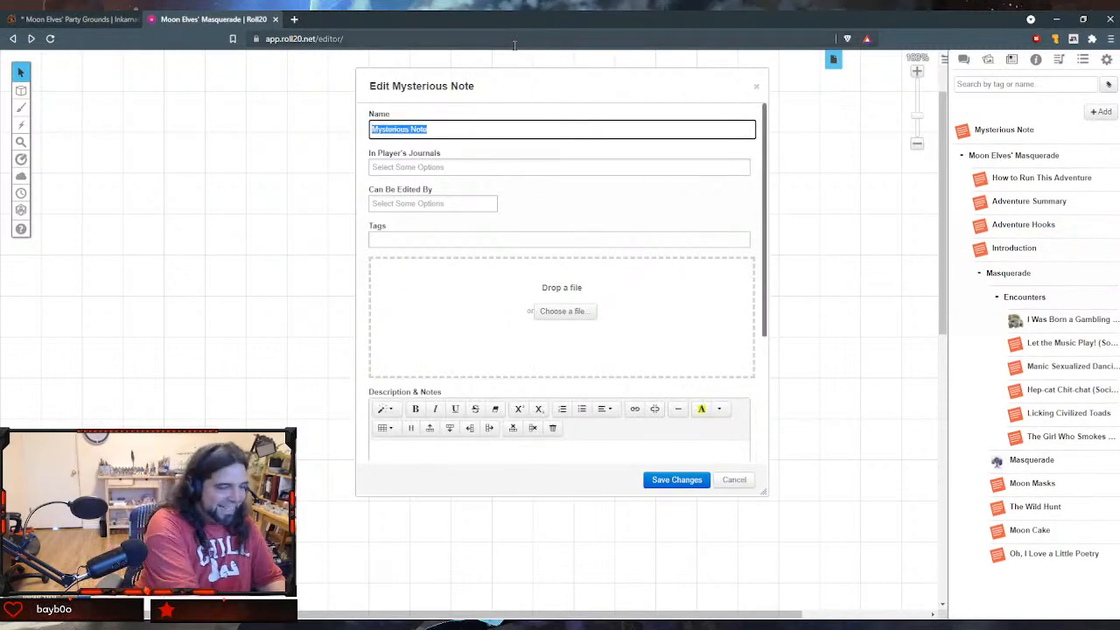
text(Moonshoi)
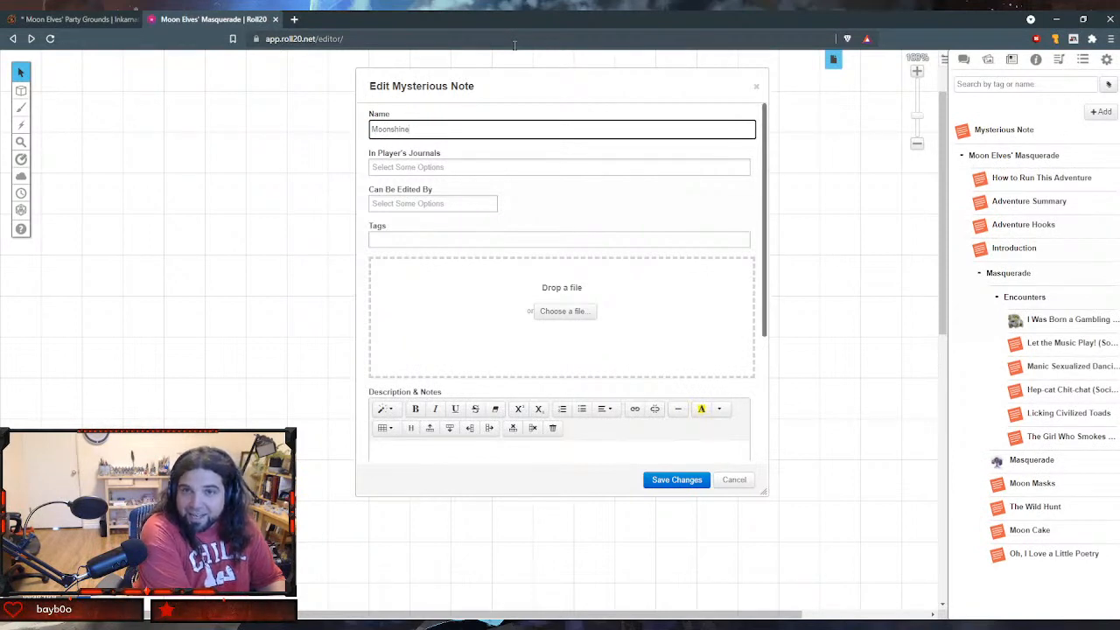
text( ()
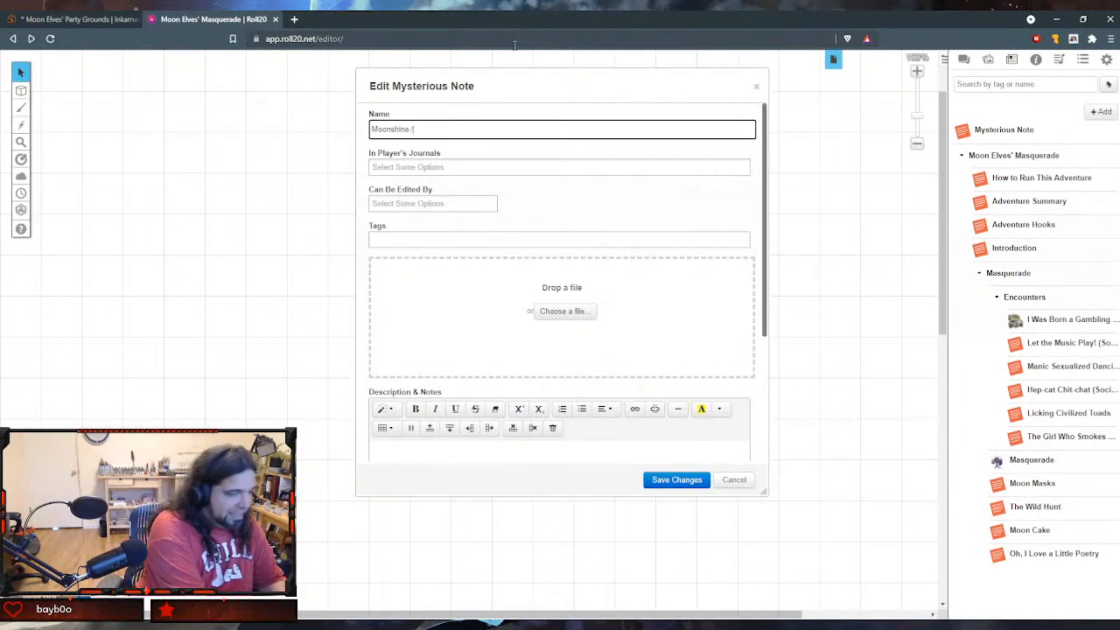
text(So)
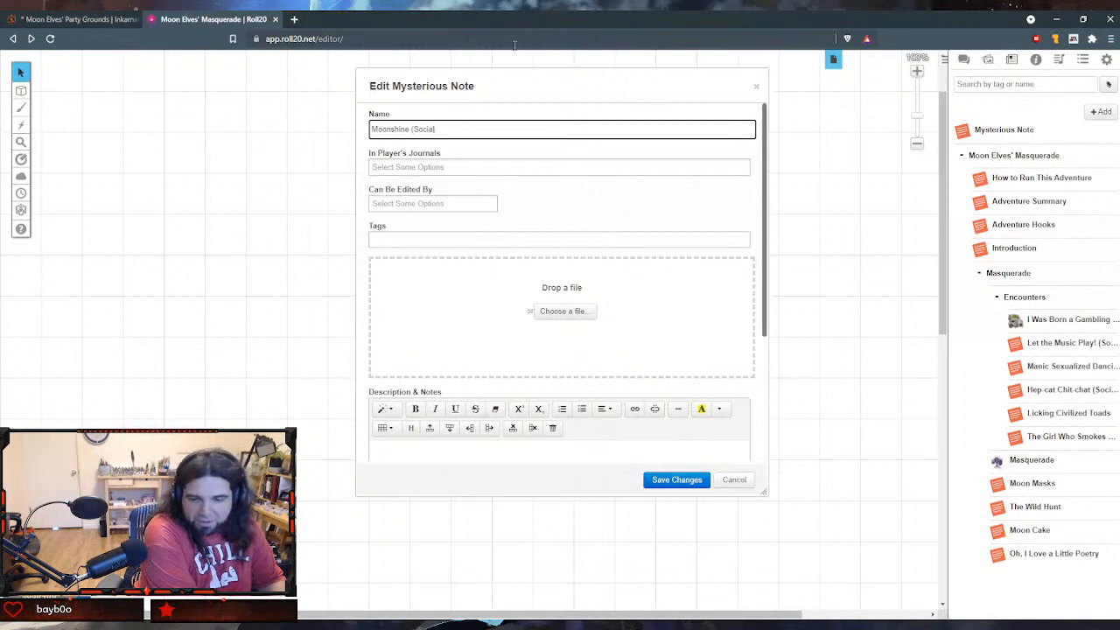
text(cial/Exploration)
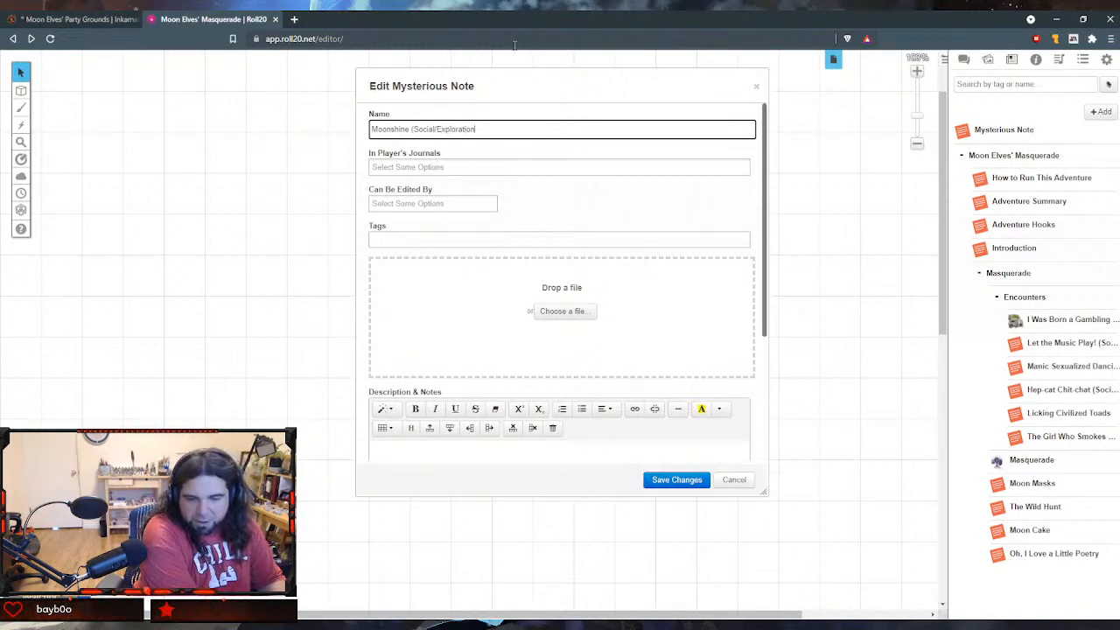
text())
key(Tab)
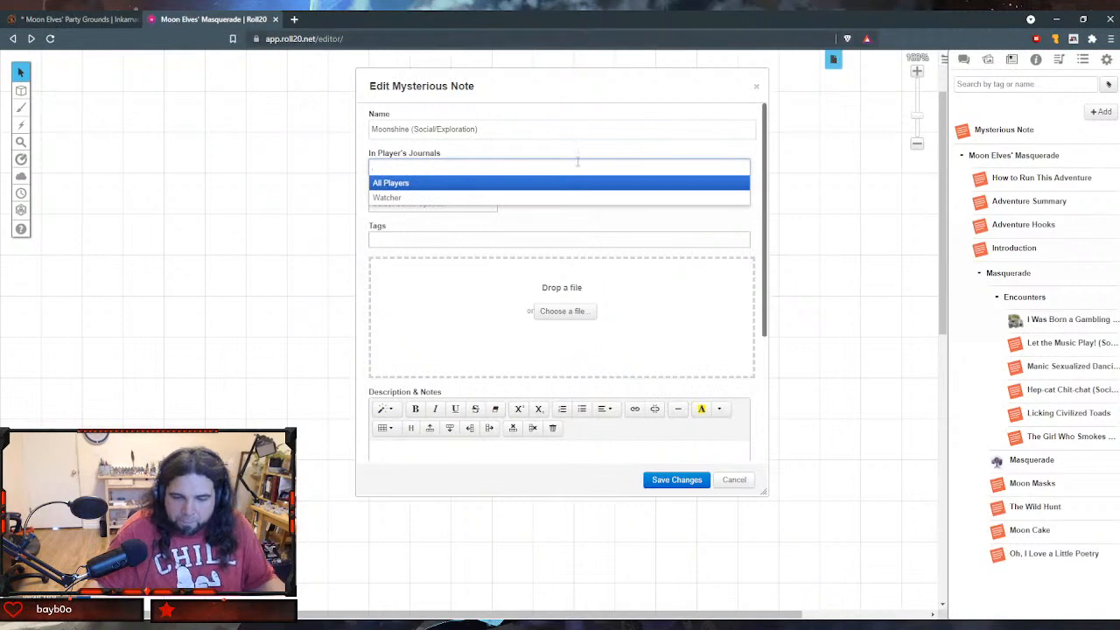
- Paste the drinkers' DC 13 Constitution saving throw text into the Moonshine handout's GM Notes
scroll(577, 161, down, 2)
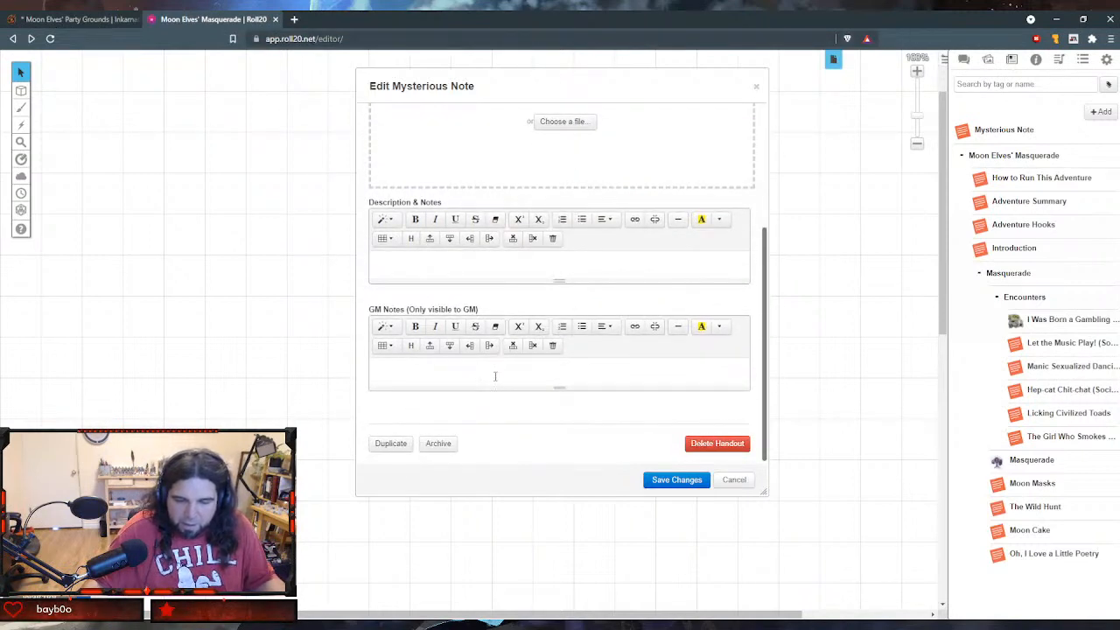
click(461, 376)
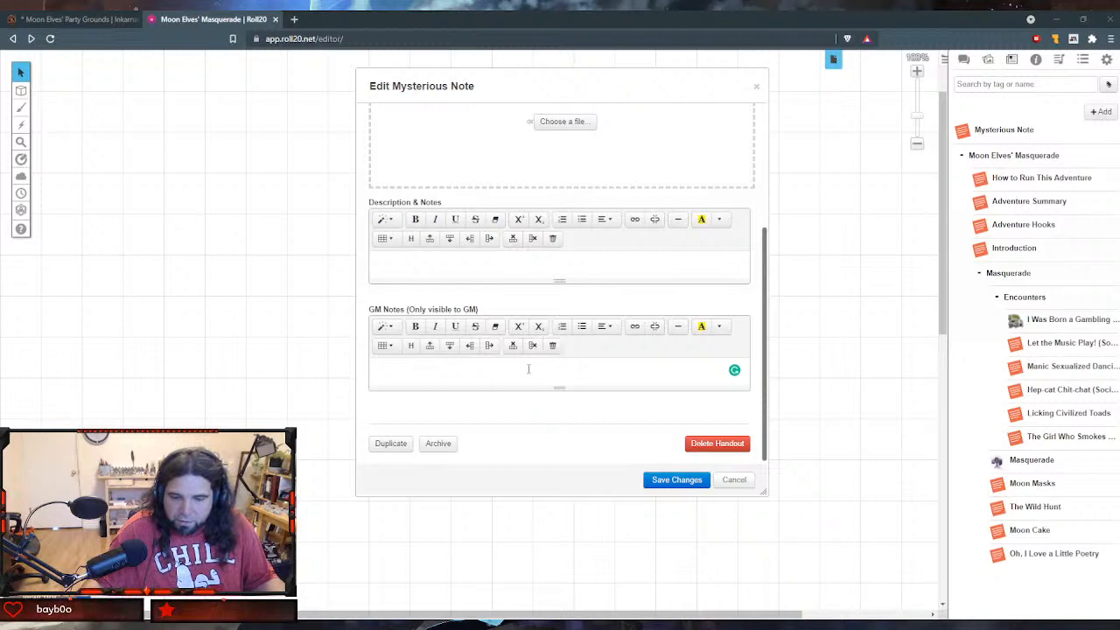
text(Drinkers make a DC 13 Constitution saving throw. Success brings advantage on Charisma checks at this party. Failure causes disadvantage on Wisdom saves until the hero can long rest. Alcoholism loves company, and the elves give a party point to any drinkers.)
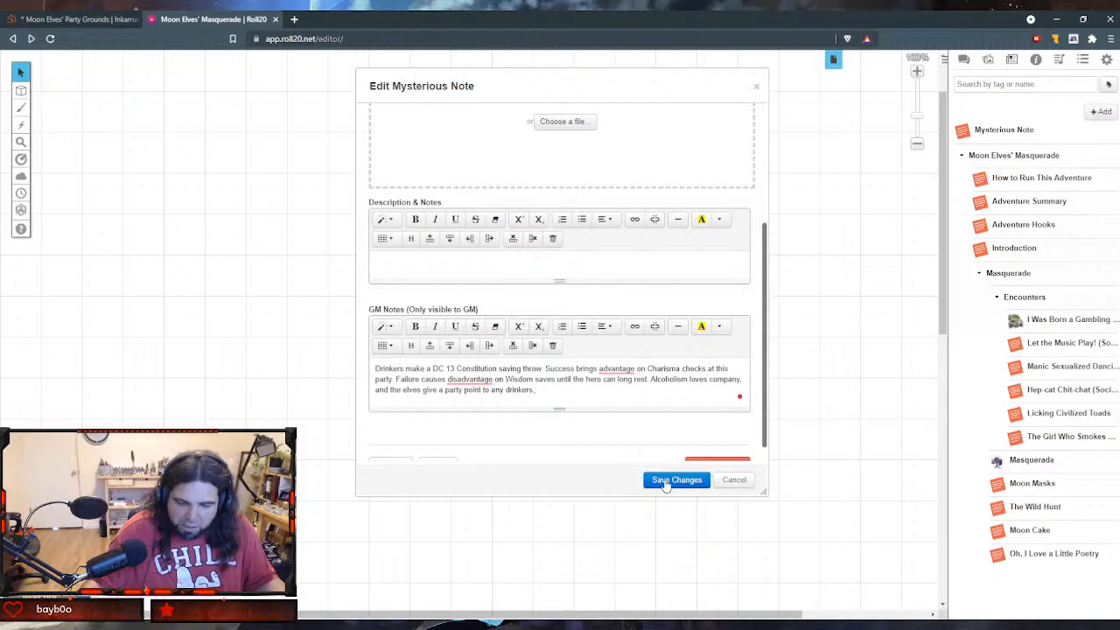
- Save and close the Moonshine handout, and file it in the Encounters folder below The Girl Who Smokes Moon Lites
click(665, 481)
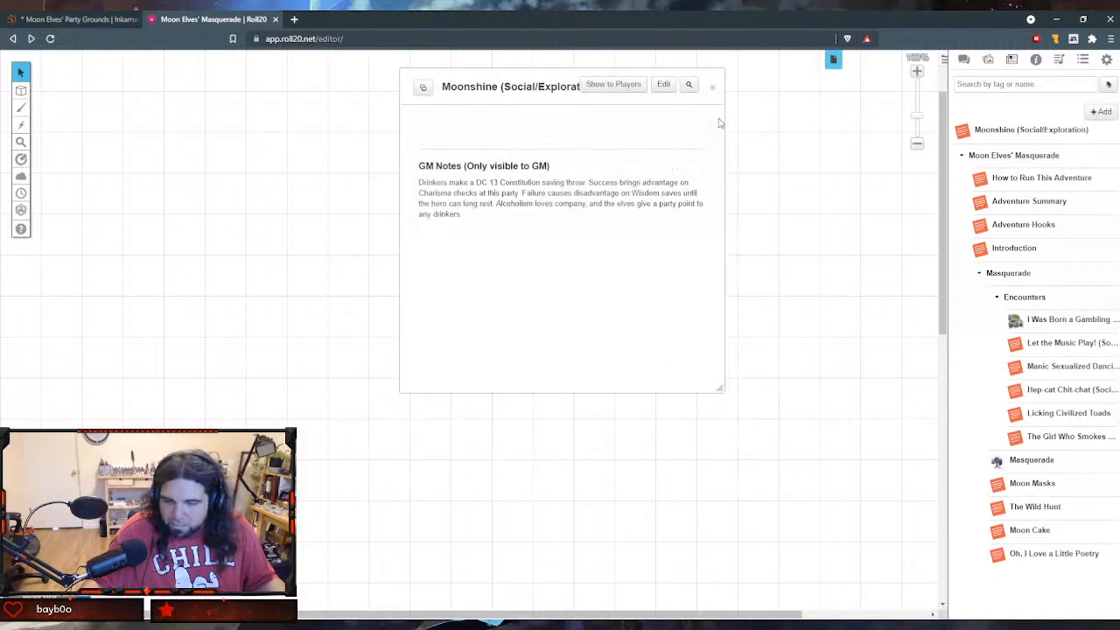
click(713, 87)
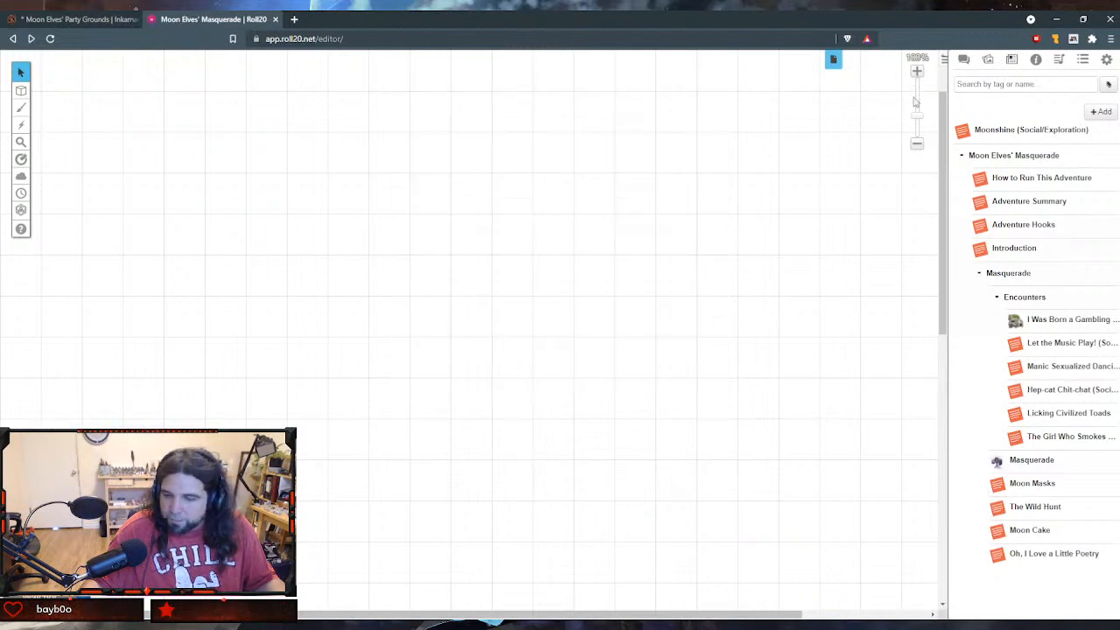
drag(962, 131, 999, 444)
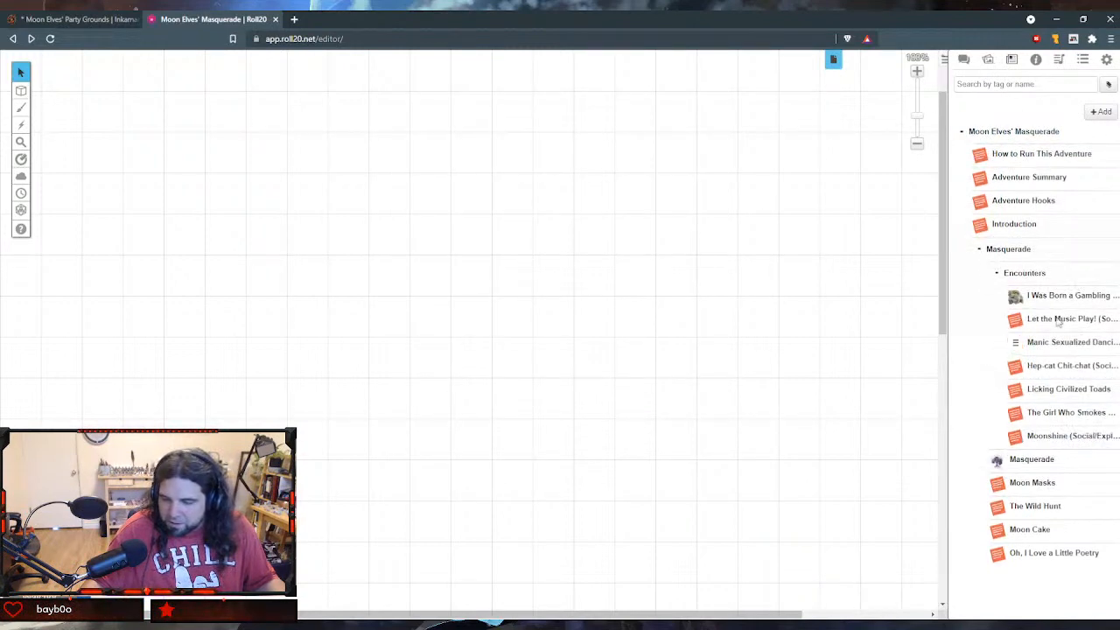
- Add a new handout and name it "Snorting Moondust (Social/Exploration)"
click(1100, 114)
click(1083, 142)
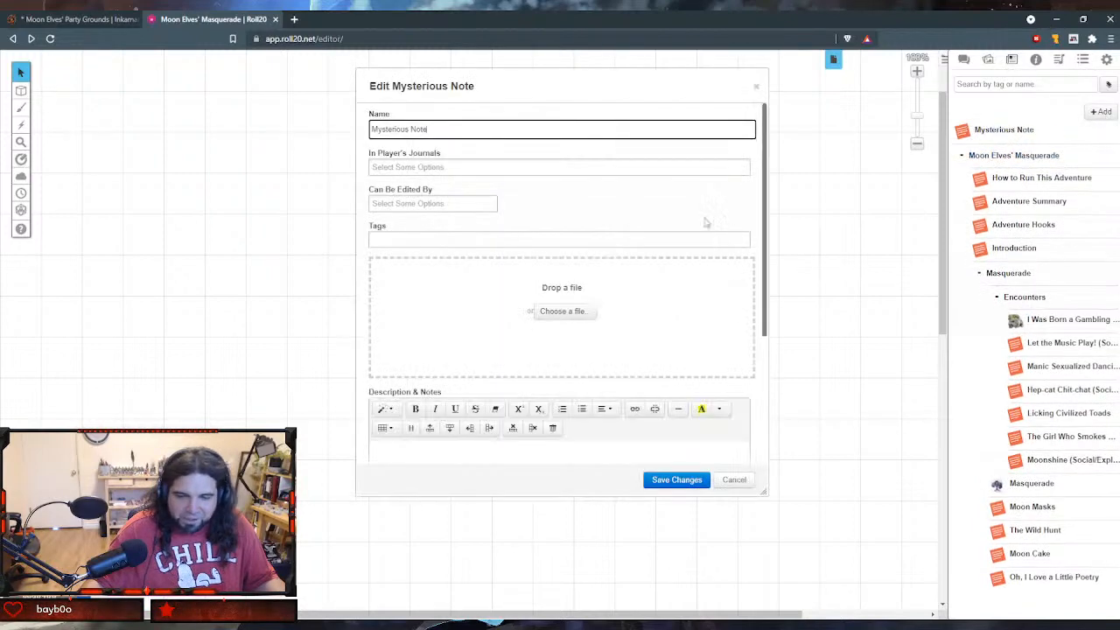
drag(517, 125, 307, 115)
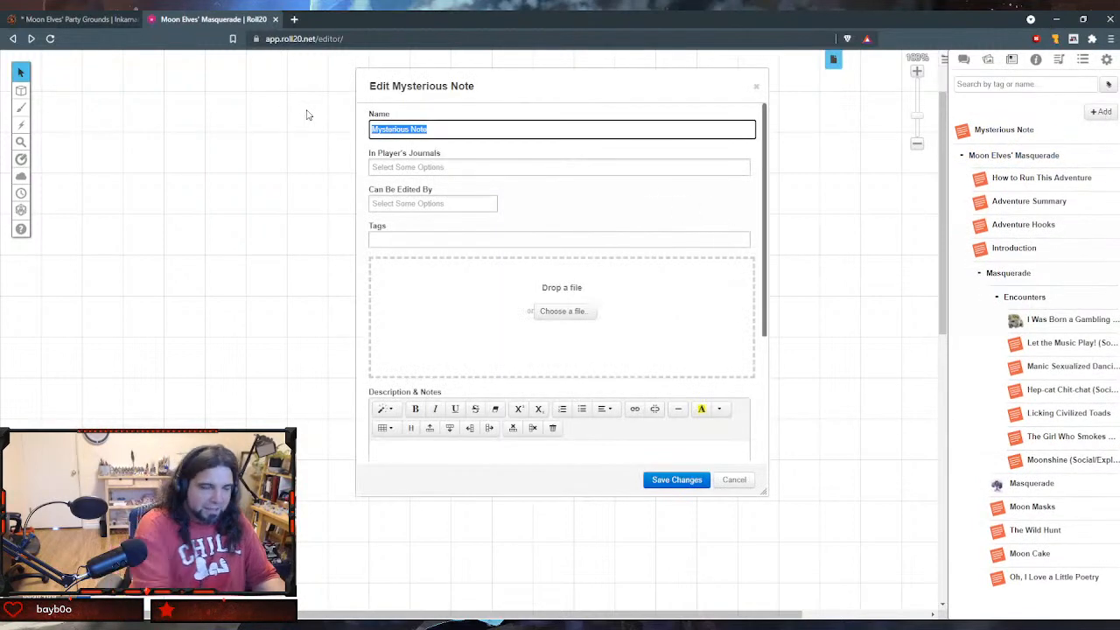
text(Snorting m)
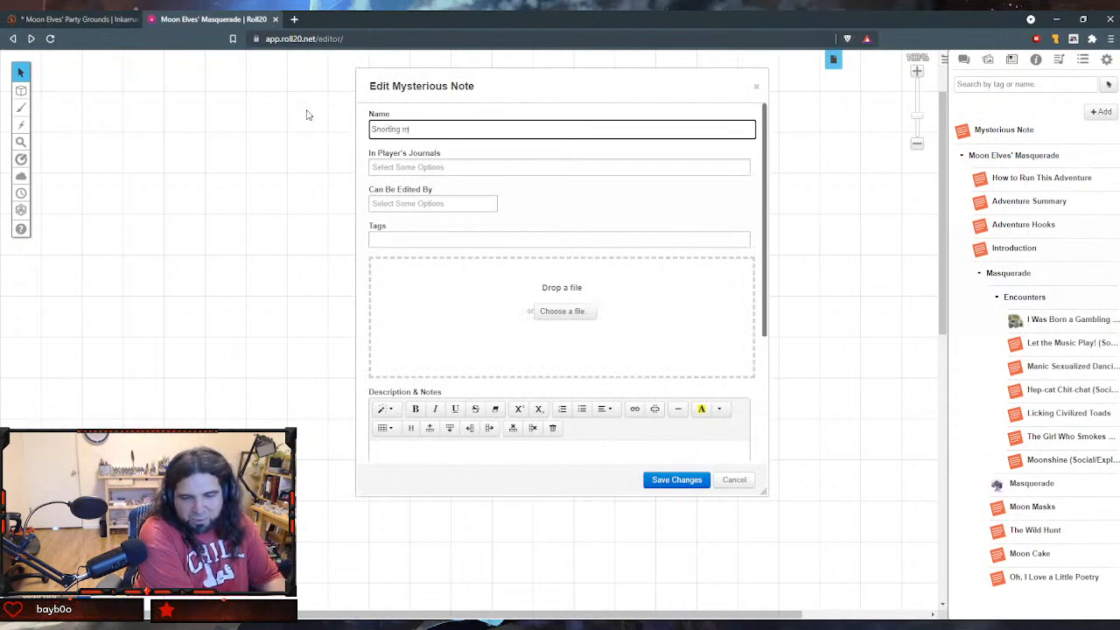
text(oon)
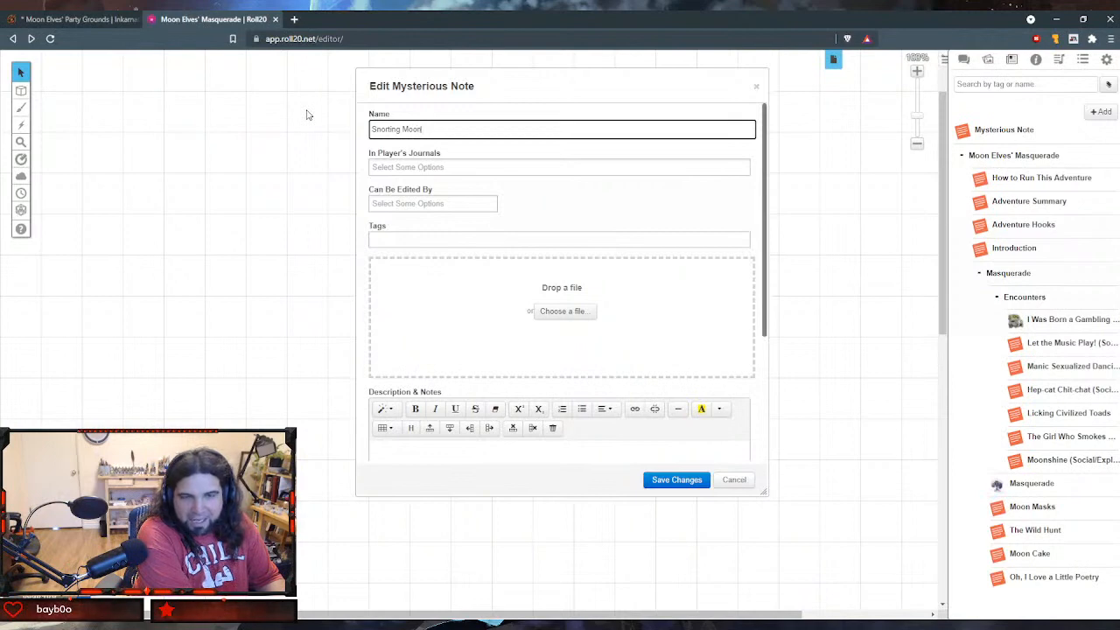
text(dust)
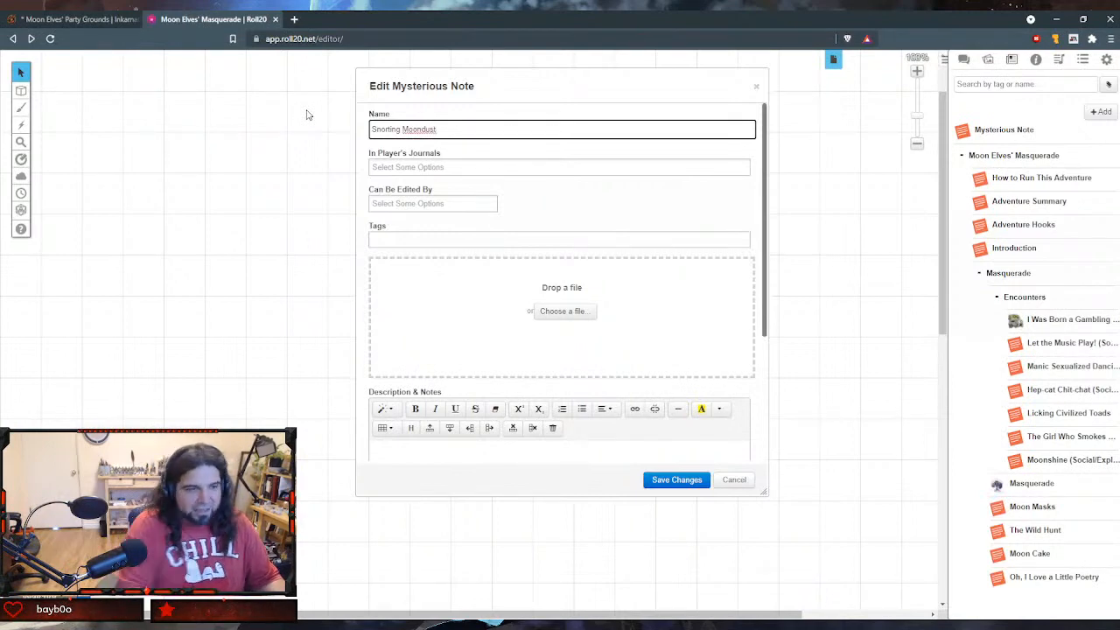
text( (Soc)
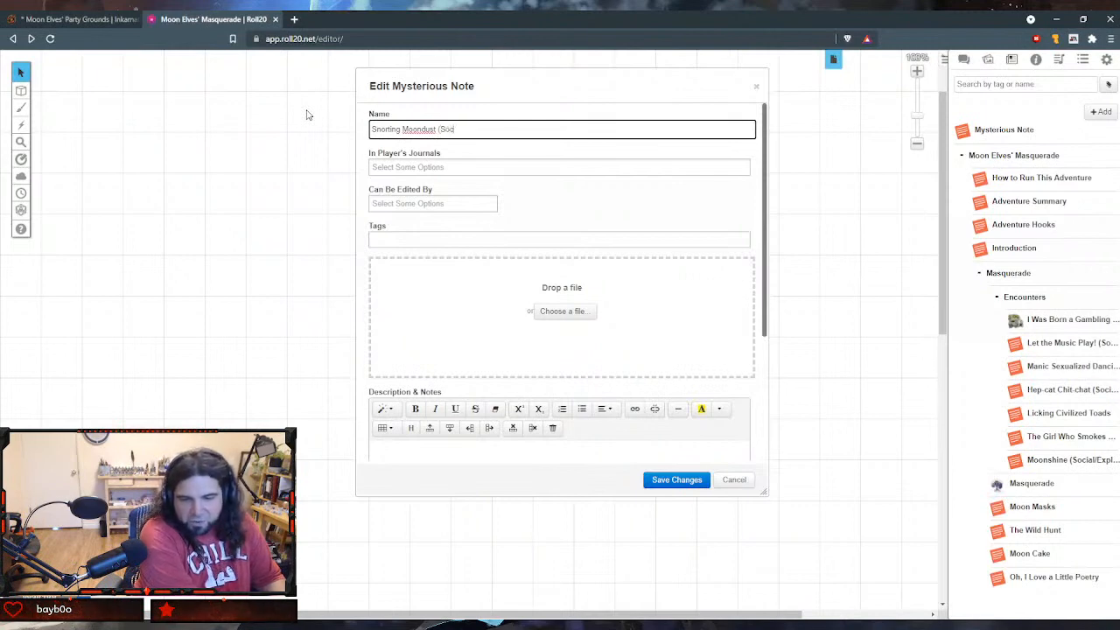
text(ial)
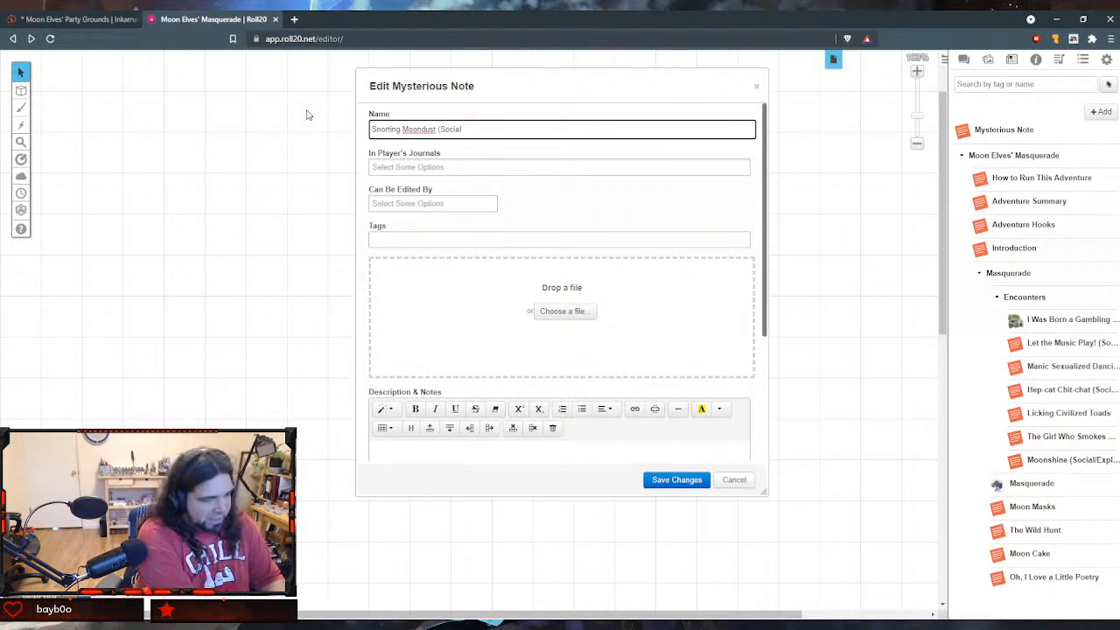
text(/Explo)
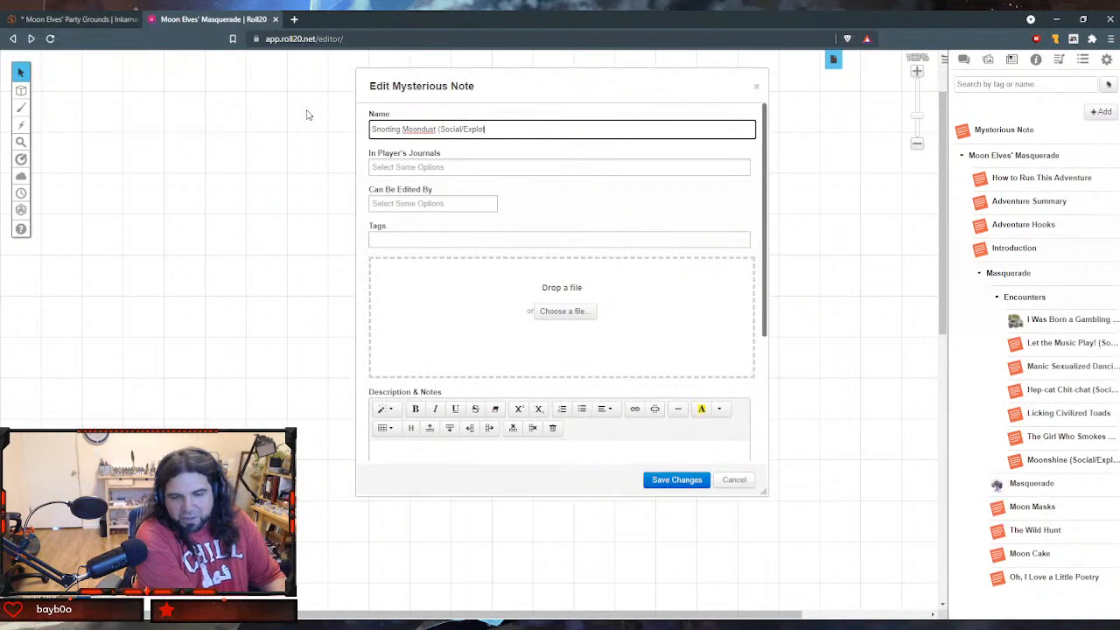
text(ration))
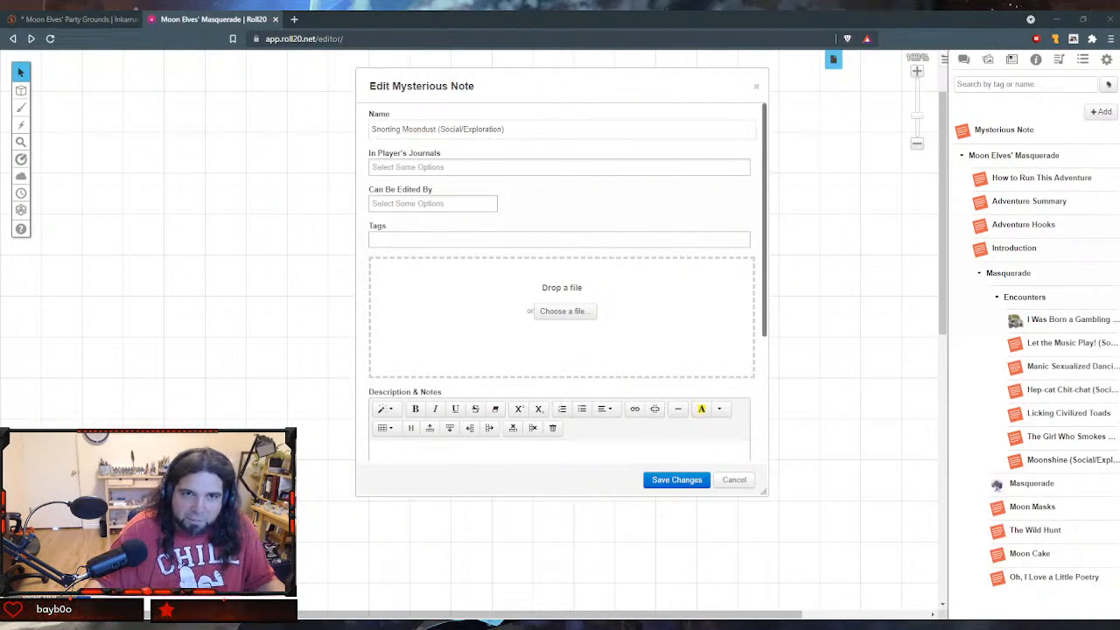
- Paste the text about the coven of agitated elves inhaling crushed moondust into the Snorting Moondust handout's GM Notes
scroll(557, 344, down, 1)
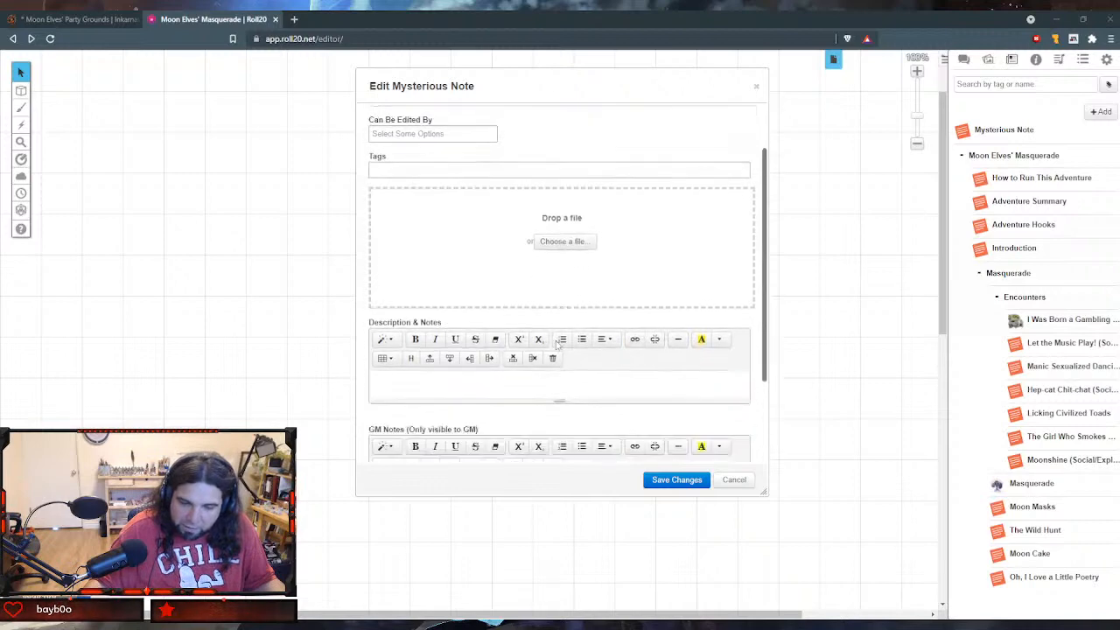
scroll(556, 344, down, 2)
click(470, 382)
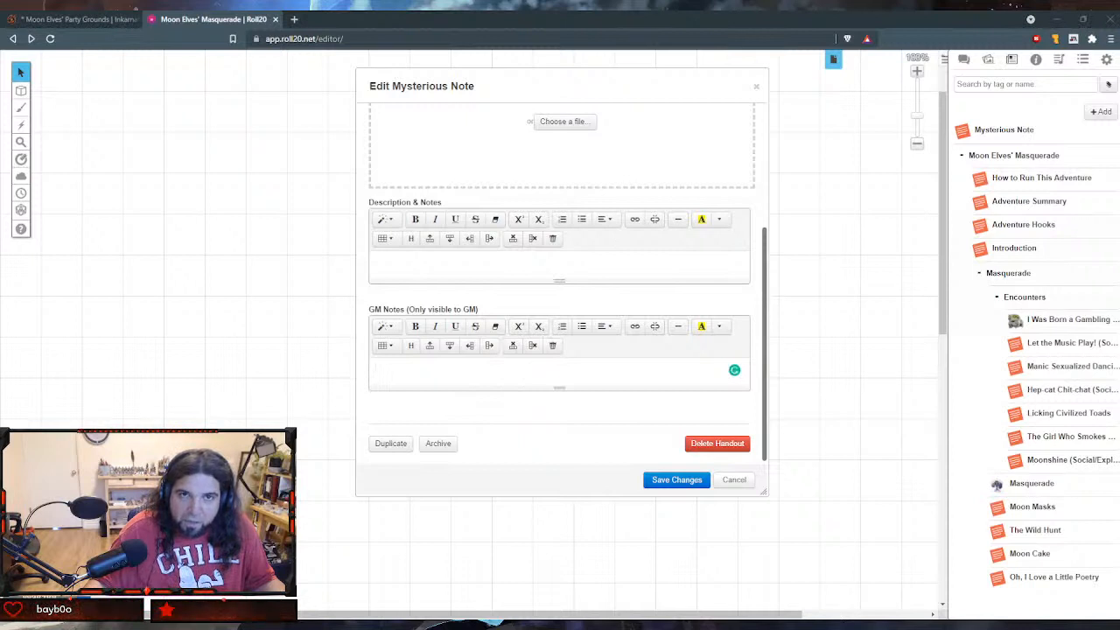
click(482, 368)
text(Trailing the partiers into the forest leads you to a coven of agitated elves hunched over a mirror, inhaling lines of crushed moondust. They nervously ask if you're a narc. Saying yes causes them to pelt you with tiny rocks and cry, "Get lost, square!" Lose a party point. Giving in to peer pressure awards a party point and requires a roll on this table:)
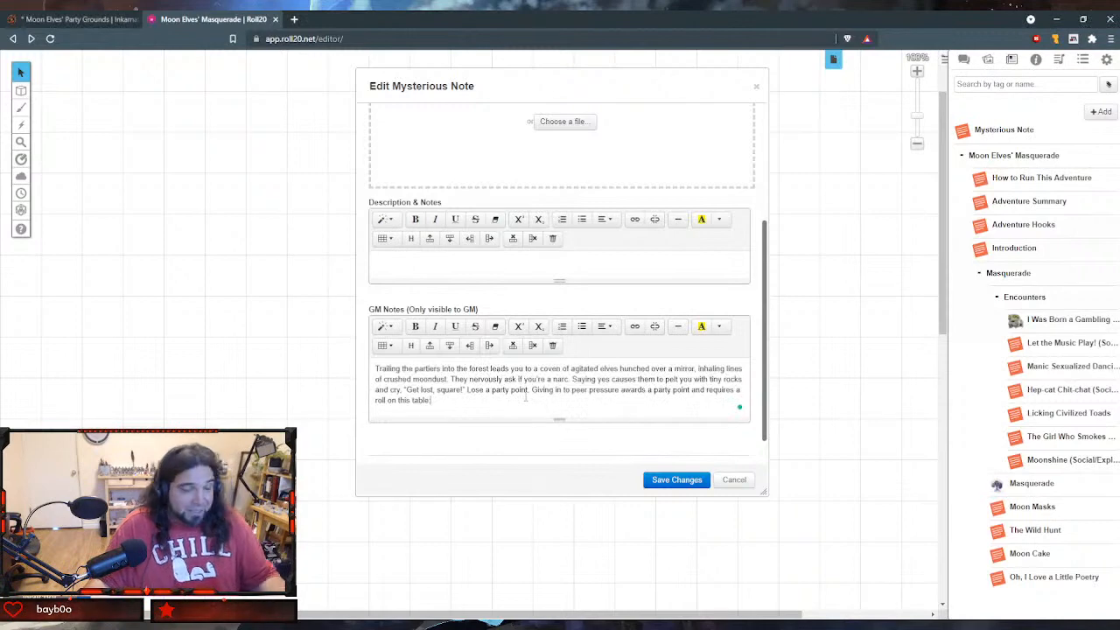
- Insert a two-column table on a new line below the pasted moondust text in the GM Notes
key(Return)
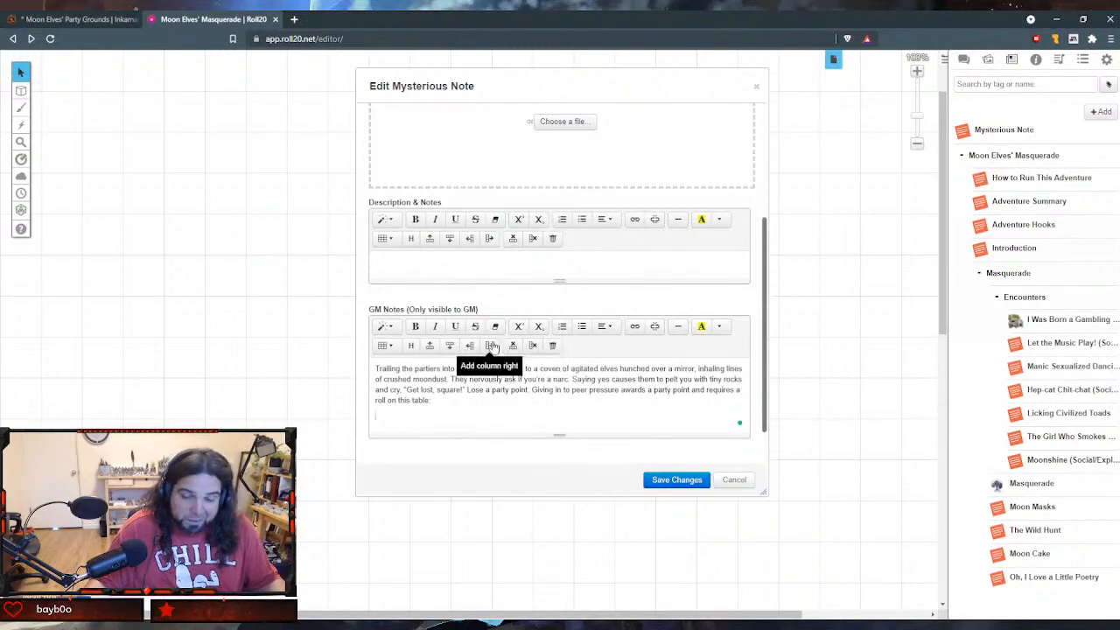
click(383, 348)
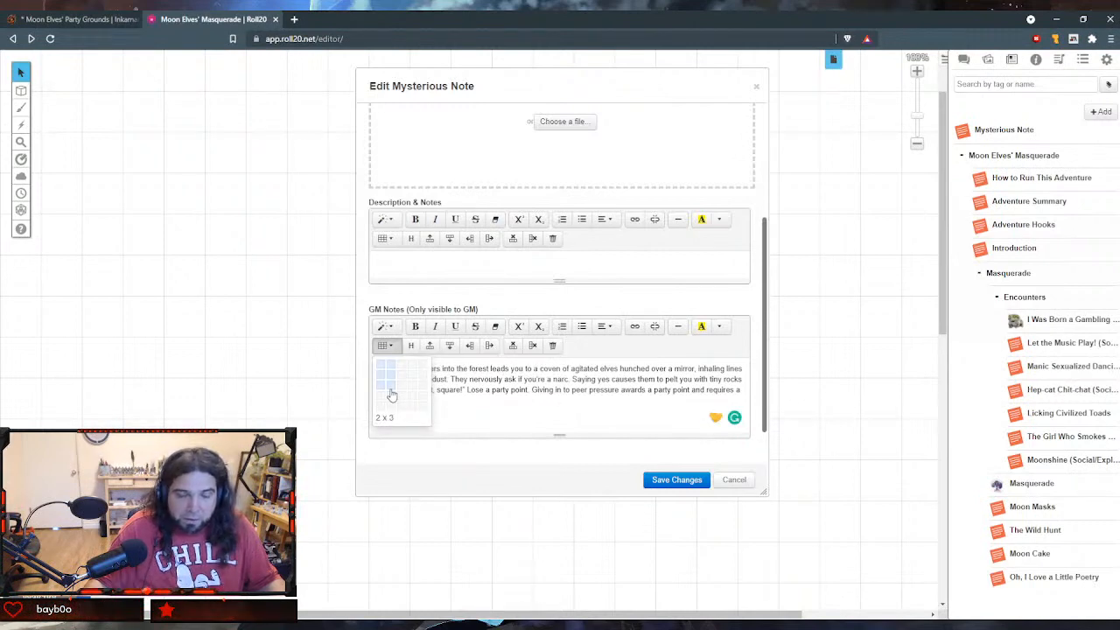
click(391, 405)
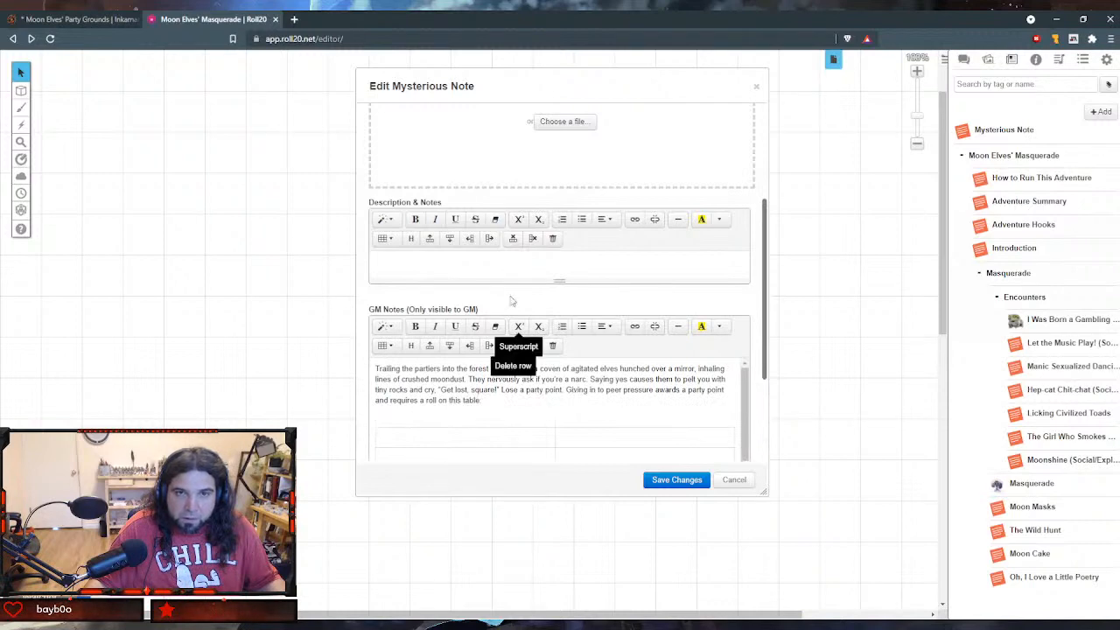
scroll(445, 422, down, 1)
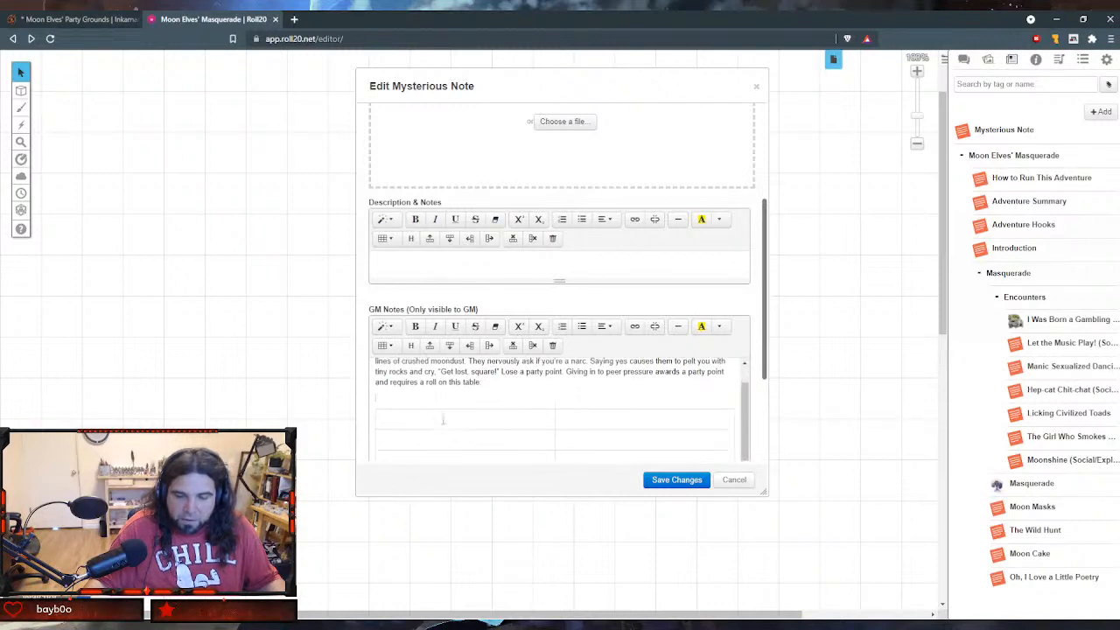
- Add the title "Unhealthy Choices (E)" directly above the table and format it as a heading
key(BackSpace)
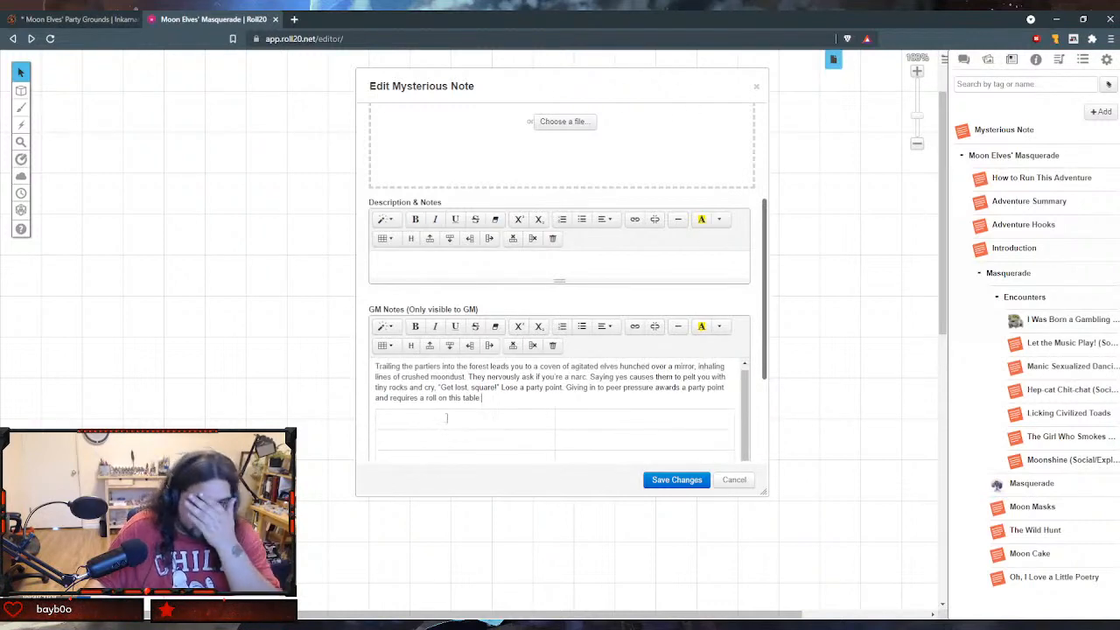
key(Return)
text(U)
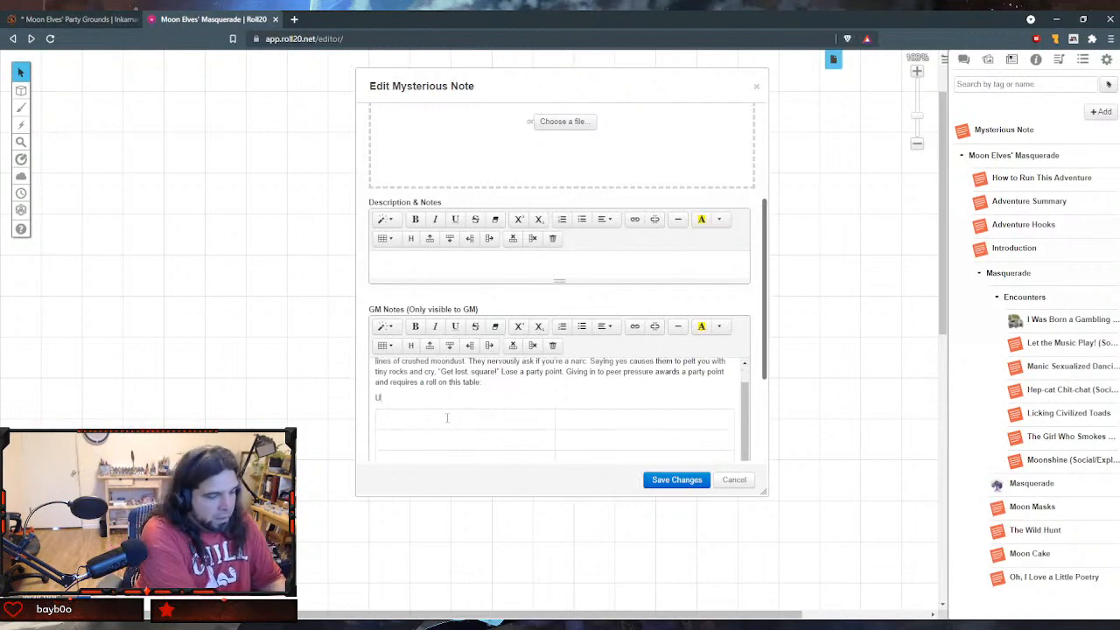
text(nhealth)
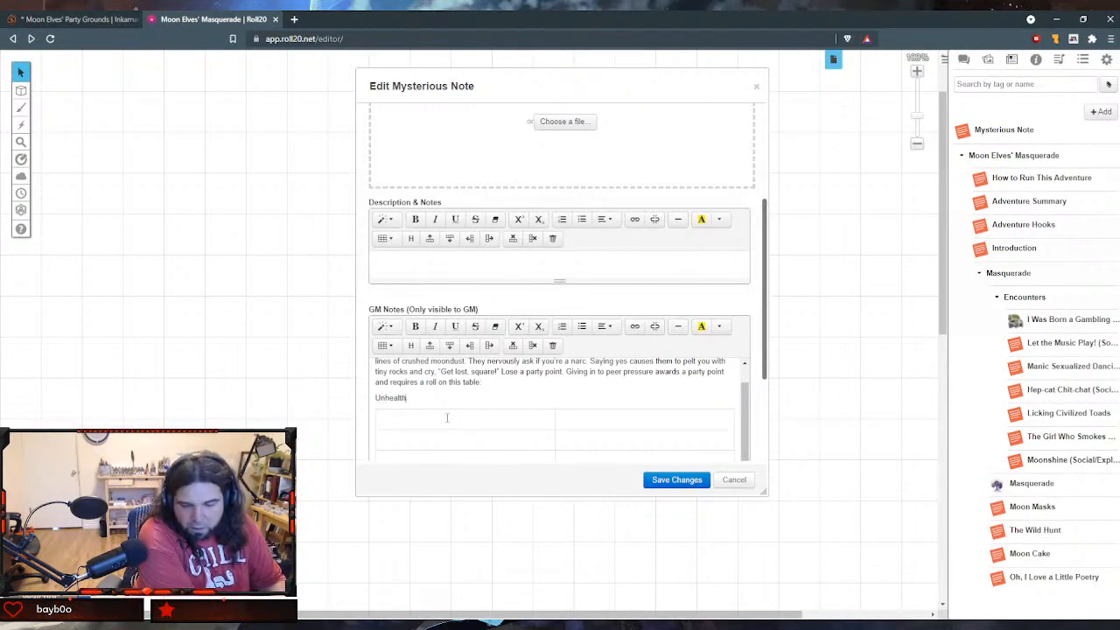
text(y Ch)
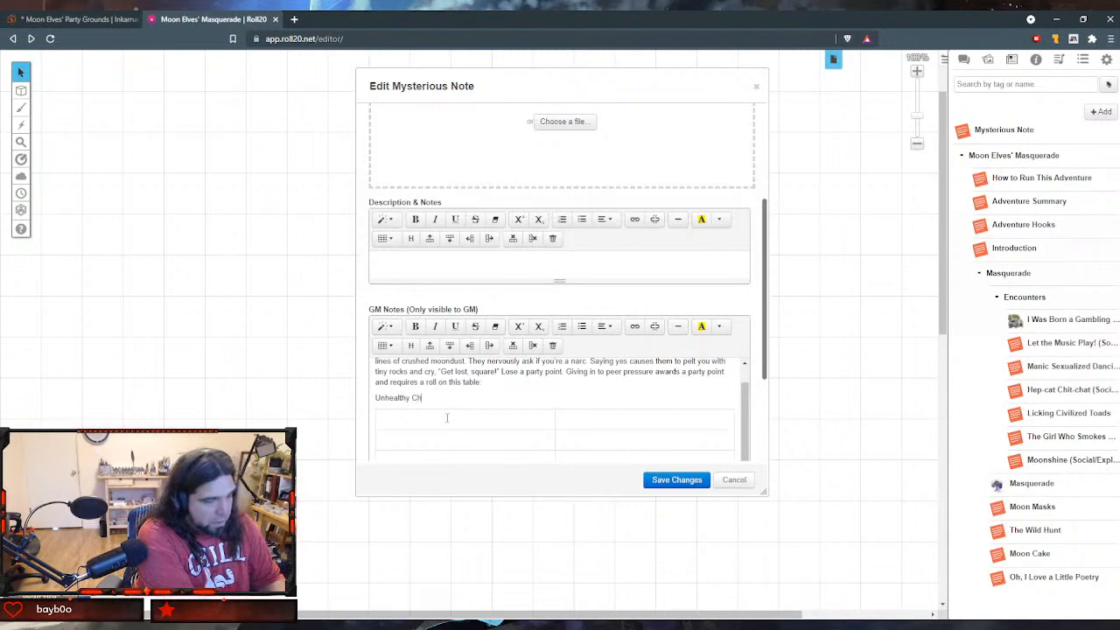
text(oices ()
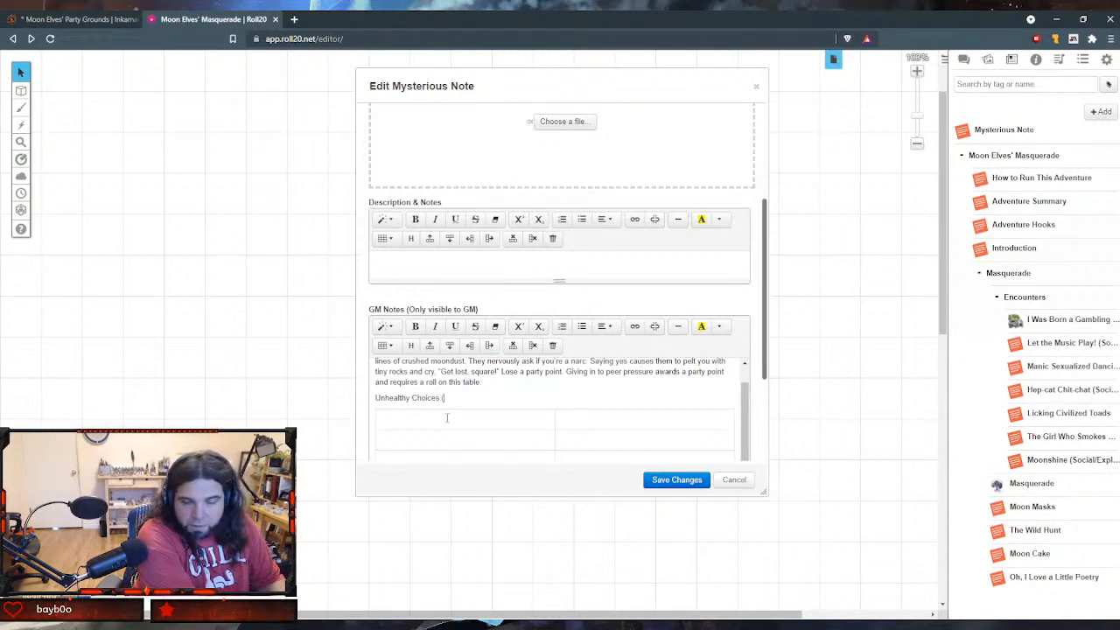
text(E))
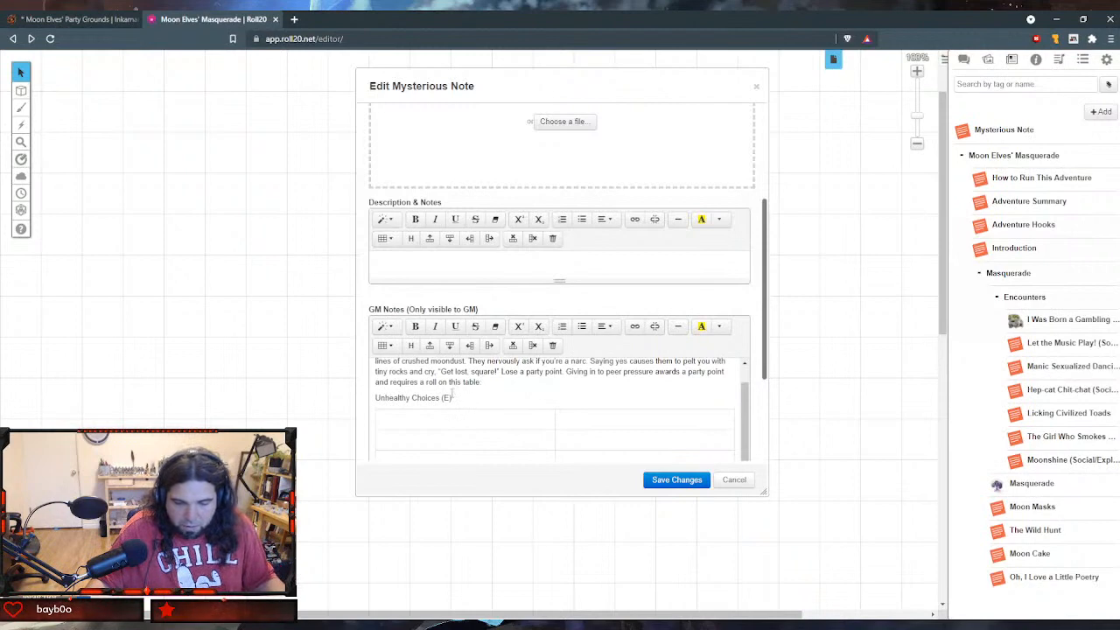
drag(452, 398, 375, 398)
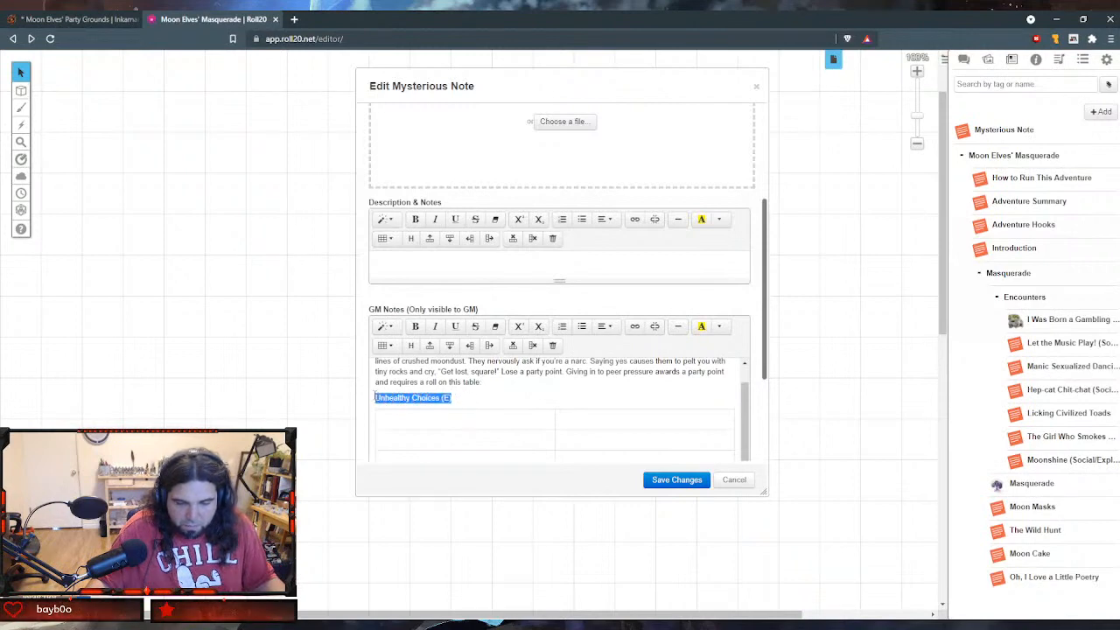
click(385, 325)
click(418, 456)
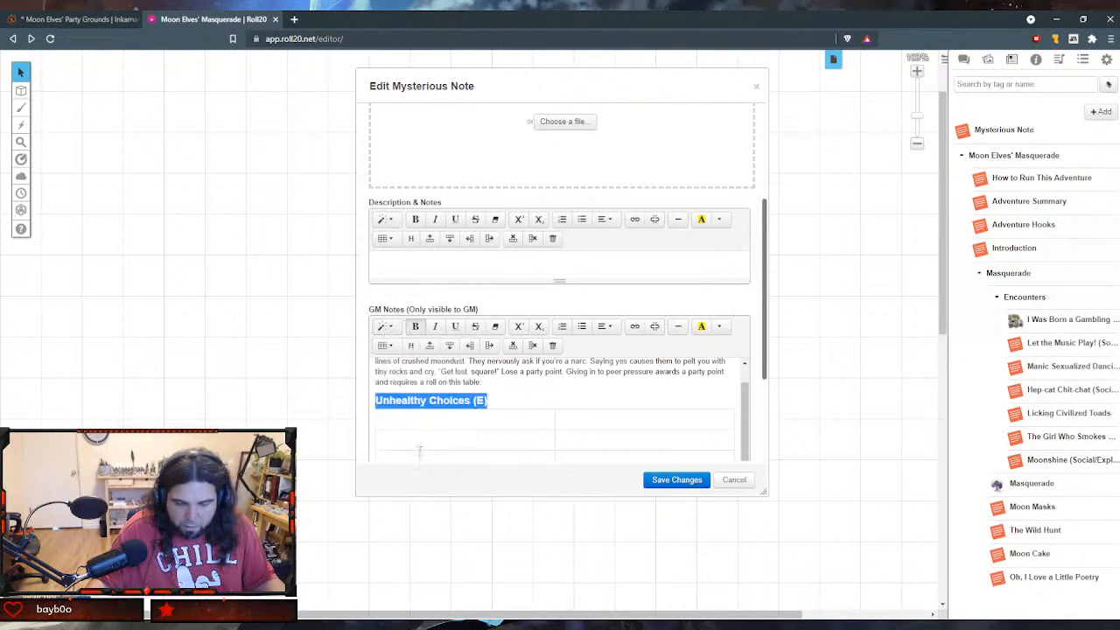
- Number the first column of the Unhealthy Choices table from 1 to 4
click(433, 425)
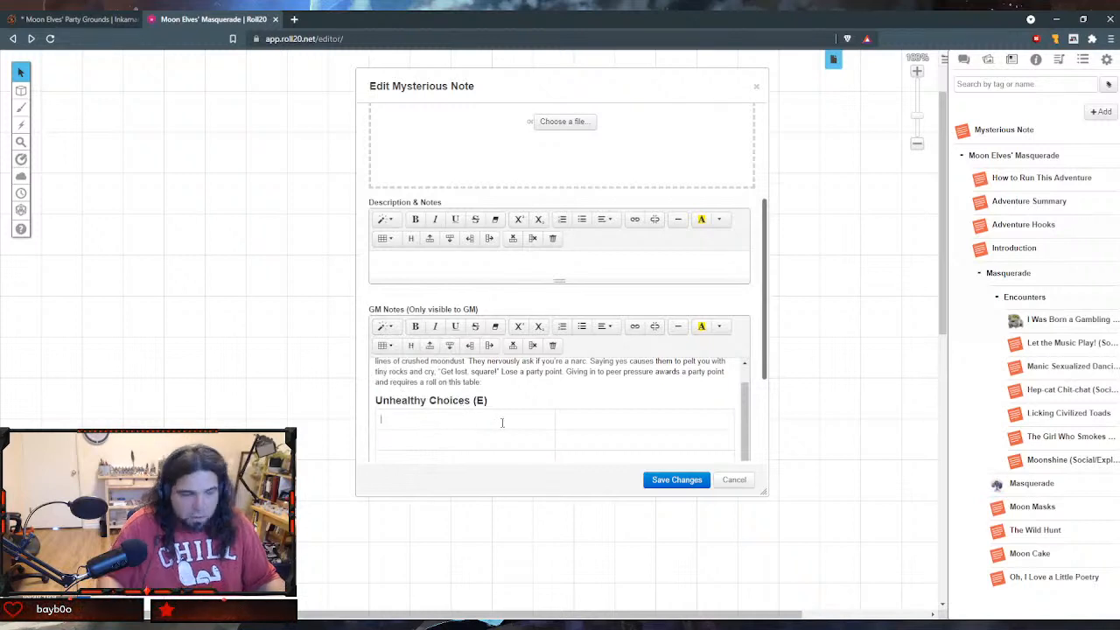
text(1)
key(Tab)
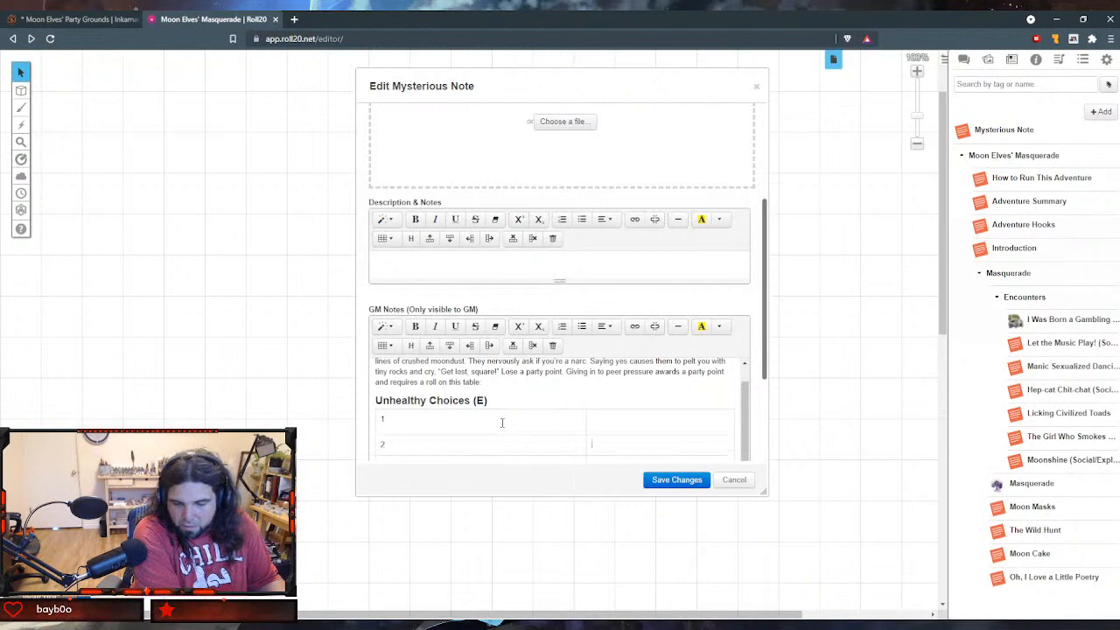
text(2)
key(Tab)
text(3)
key(Tab)
text(4)
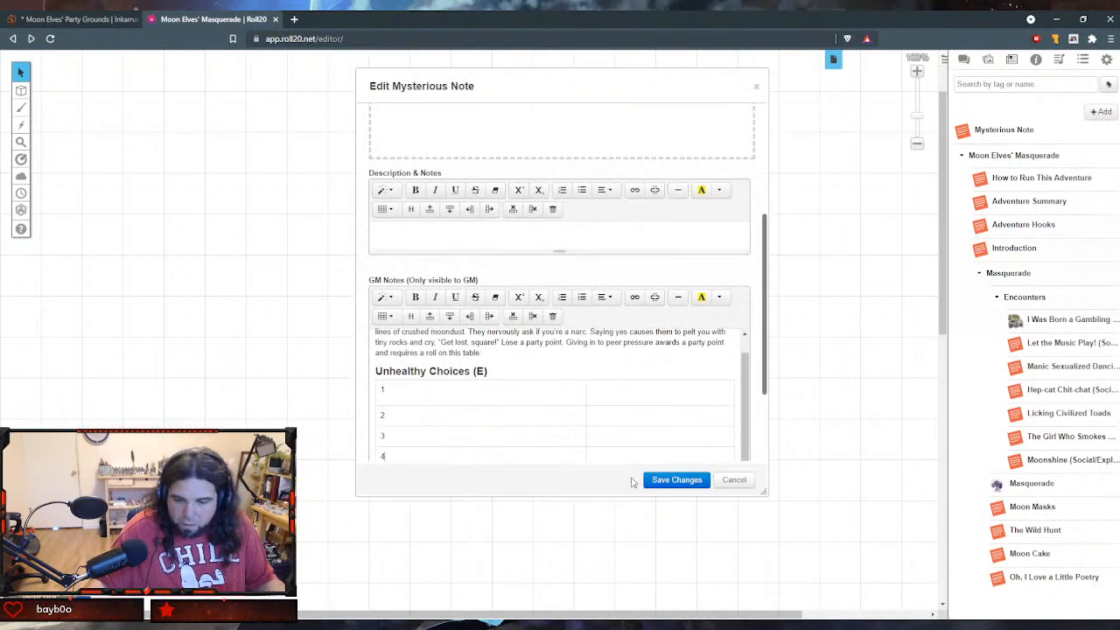
- Fill the second column of rows 1 to 3 with "Reaganomics", "Skub" and "The High Cost of Bad Decisions"
click(646, 398)
text(Reagan)
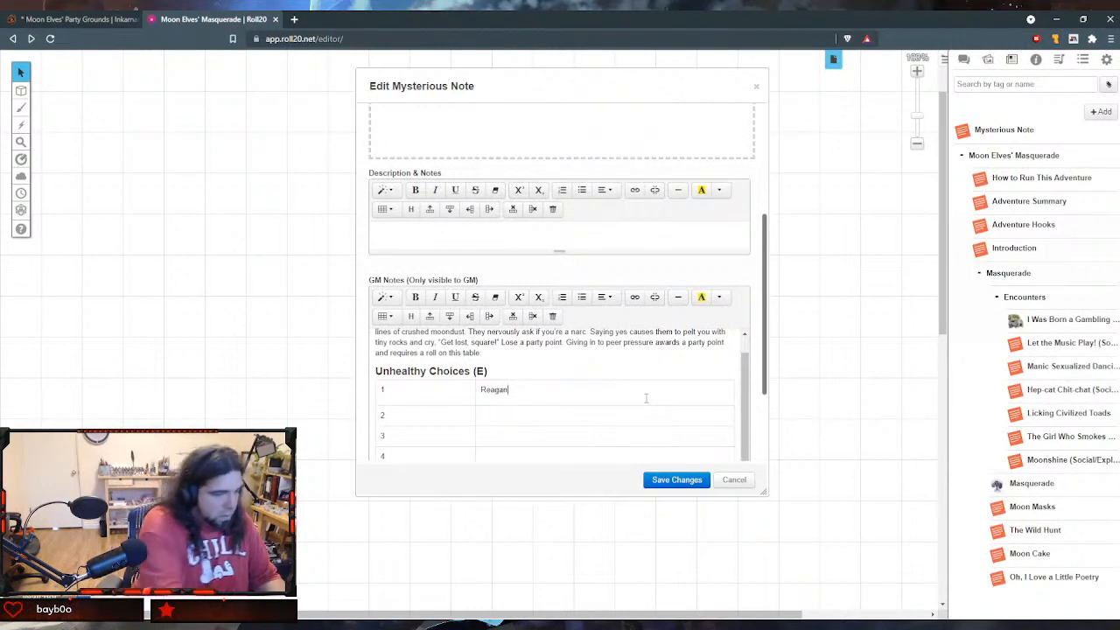
text(omics)
key(Tab)
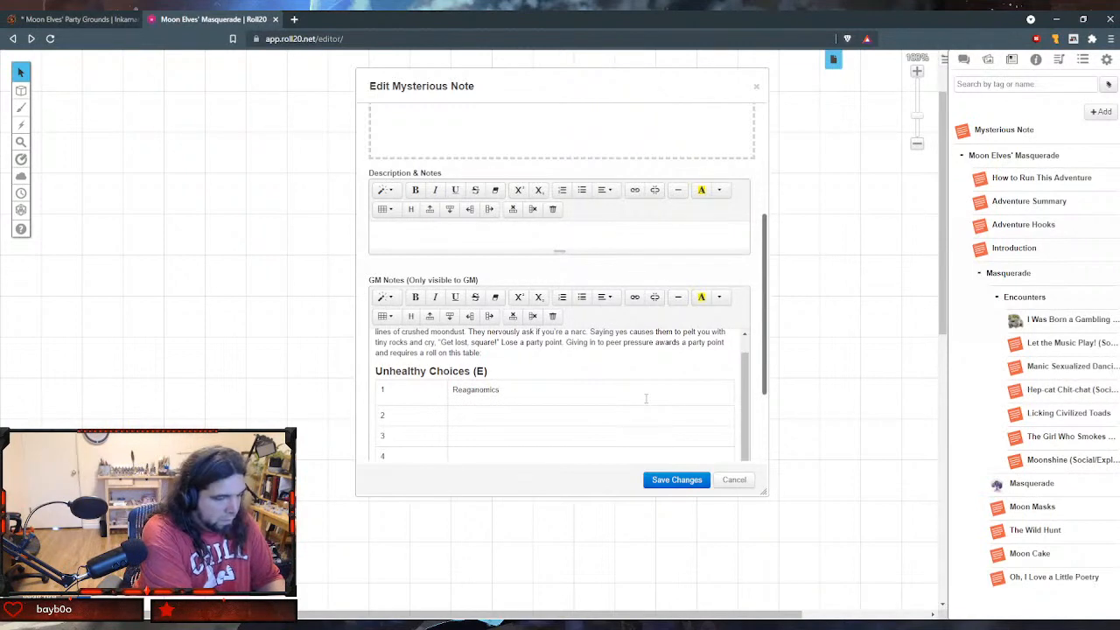
text(Skub)
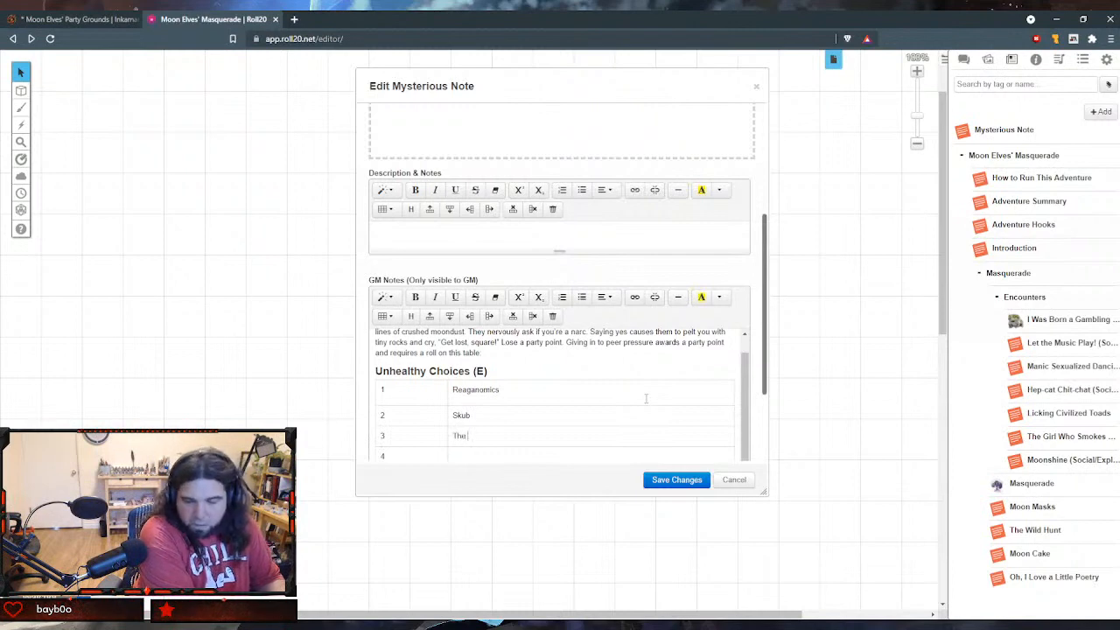
text(The High Cos)
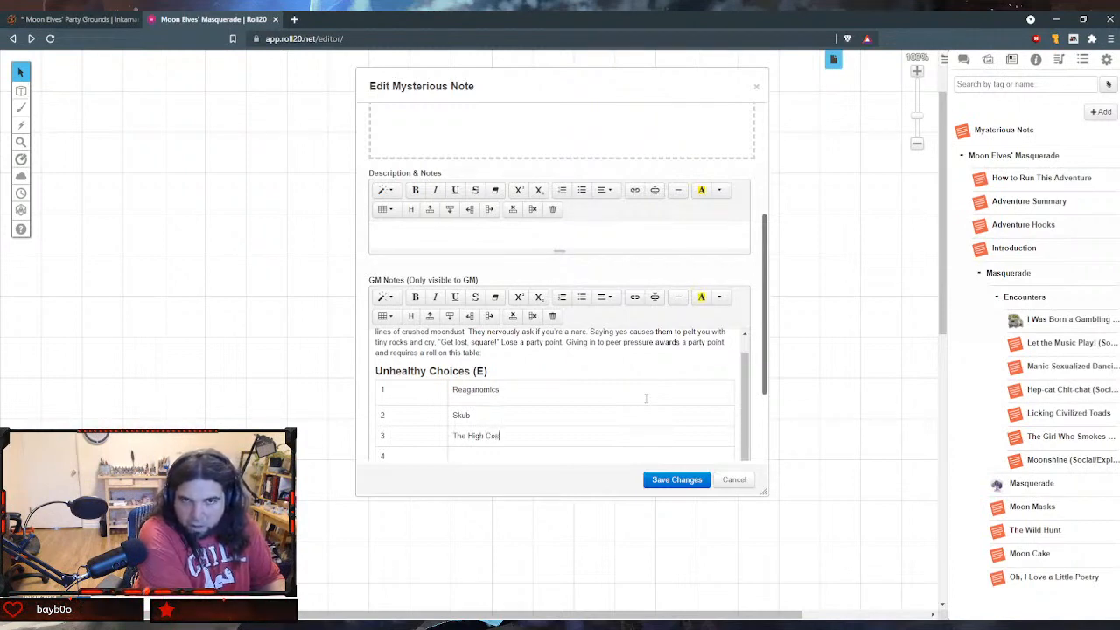
text(t of Bad)
text(Decisions)
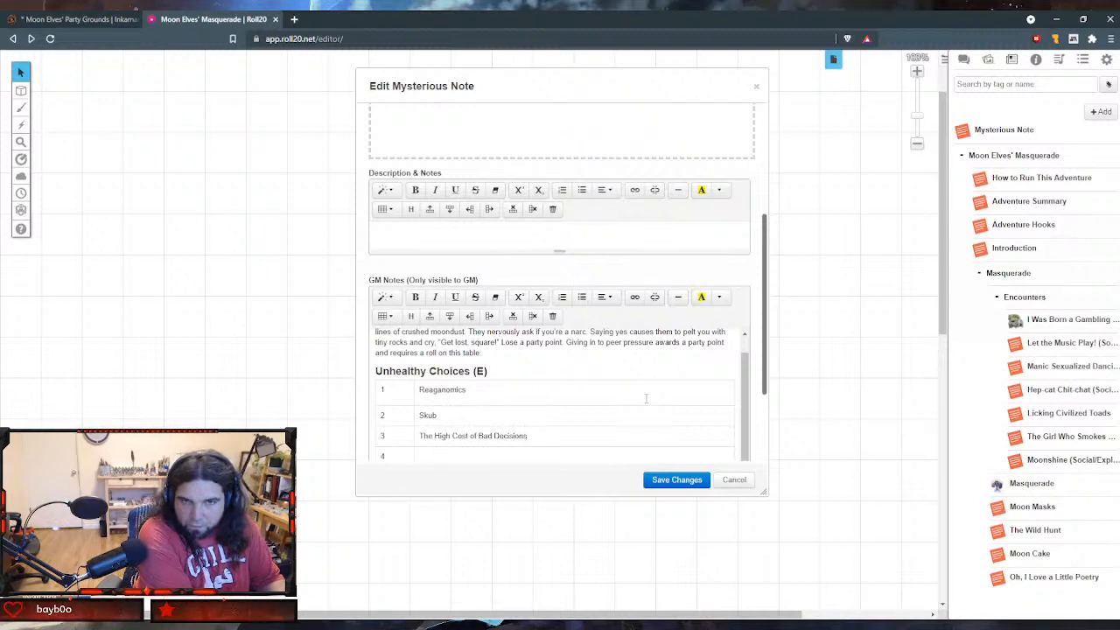
- Fill the second column of row 4 with "Bang! Zoom! Straight to the Moon!" and save the handout
key(Down)
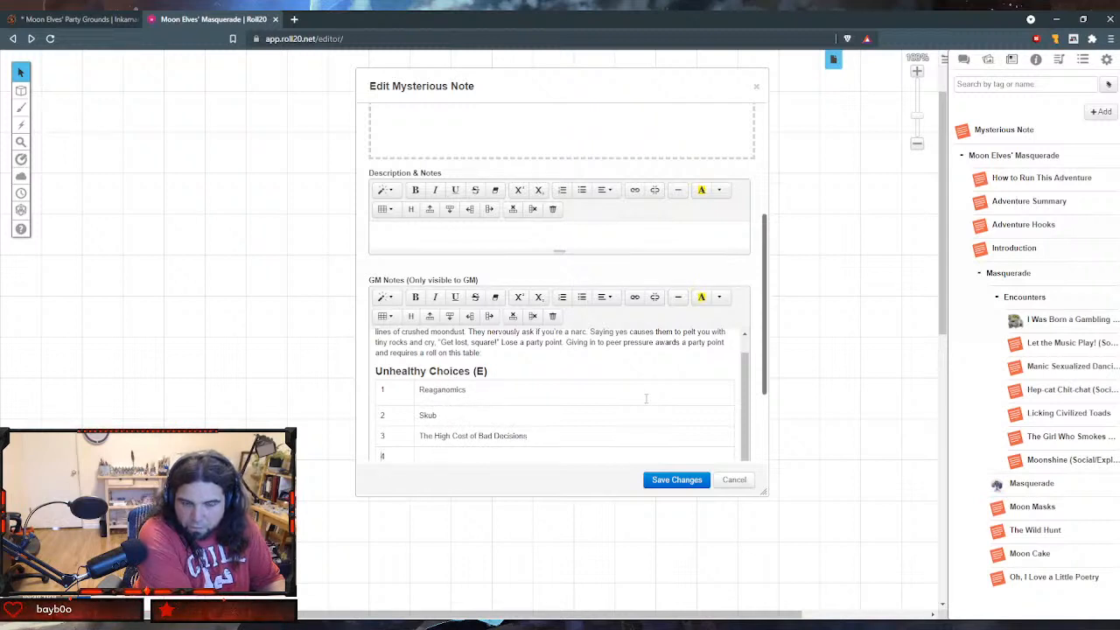
text(Bang! Zoo)
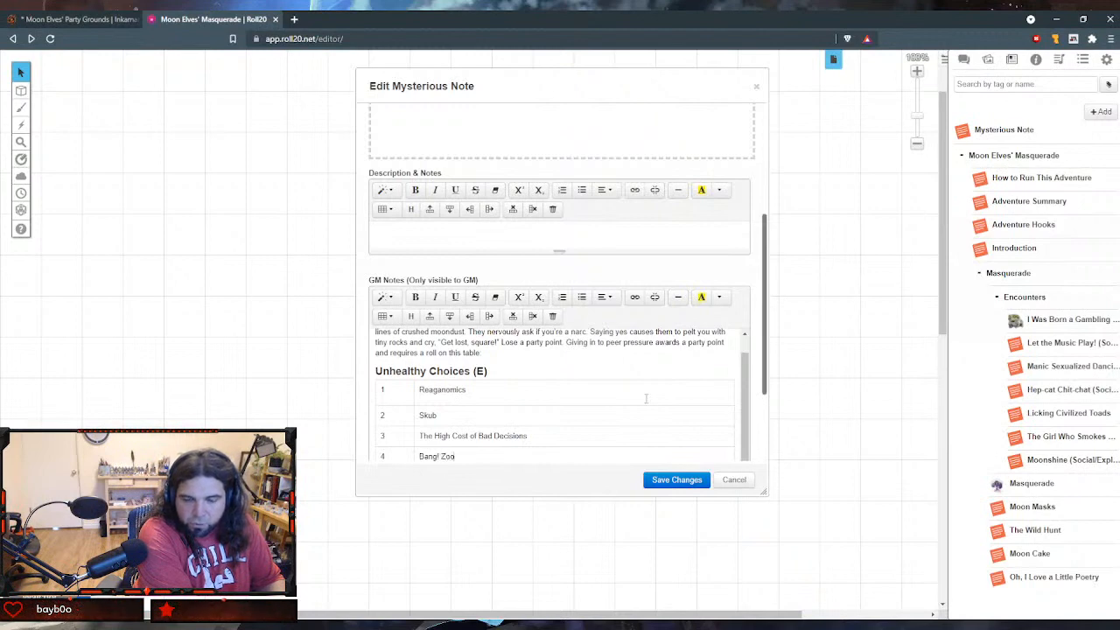
text(m! Straig)
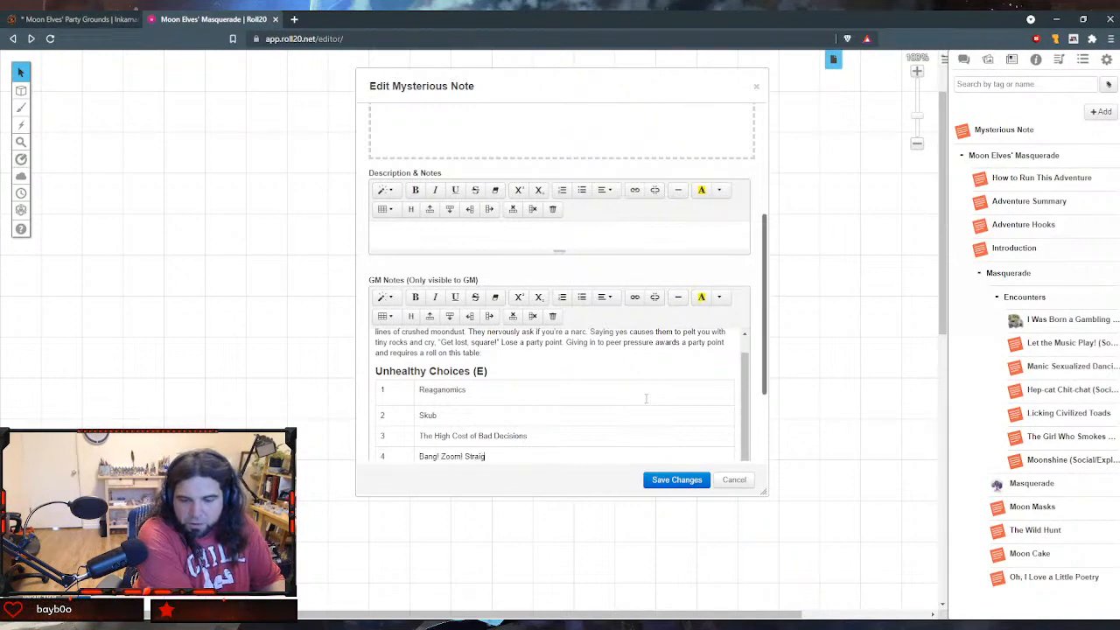
text(ht to the Moon!)
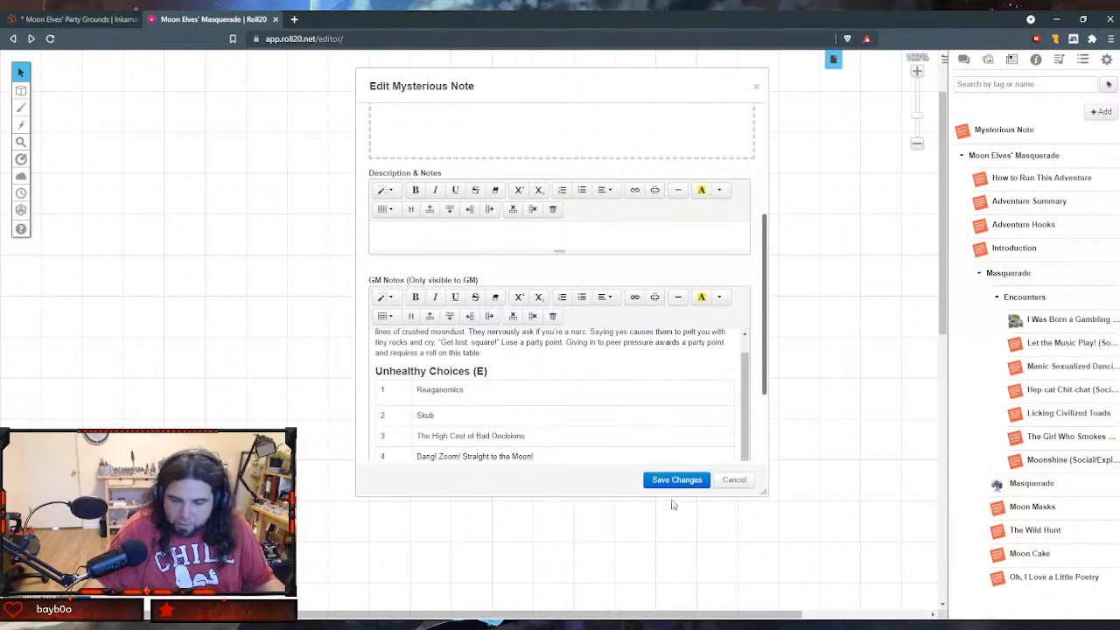
scroll(686, 453, down, 1)
scroll(613, 326, down, 3)
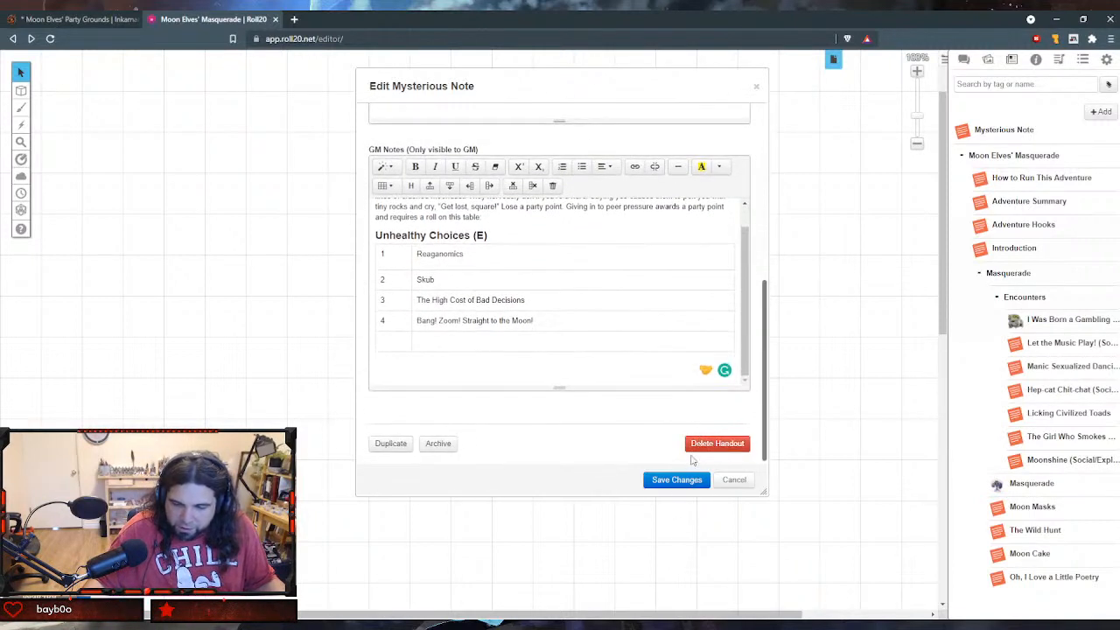
click(676, 479)
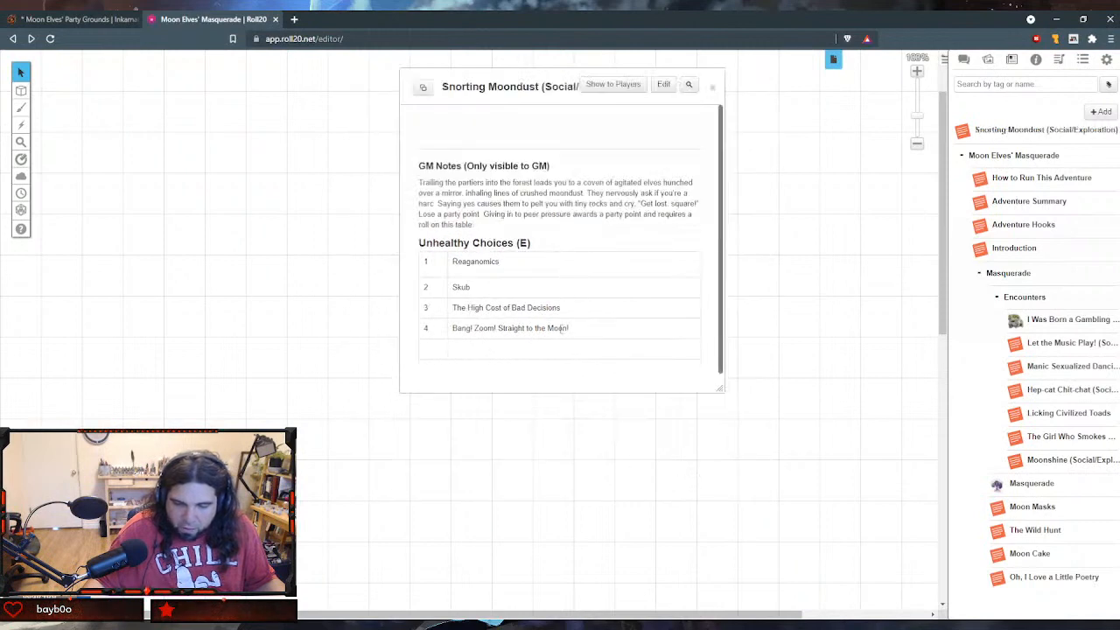
- Reopen the Snorting Moondust handout for editing and delete the empty last row of the Unhealthy Choices table
click(663, 84)
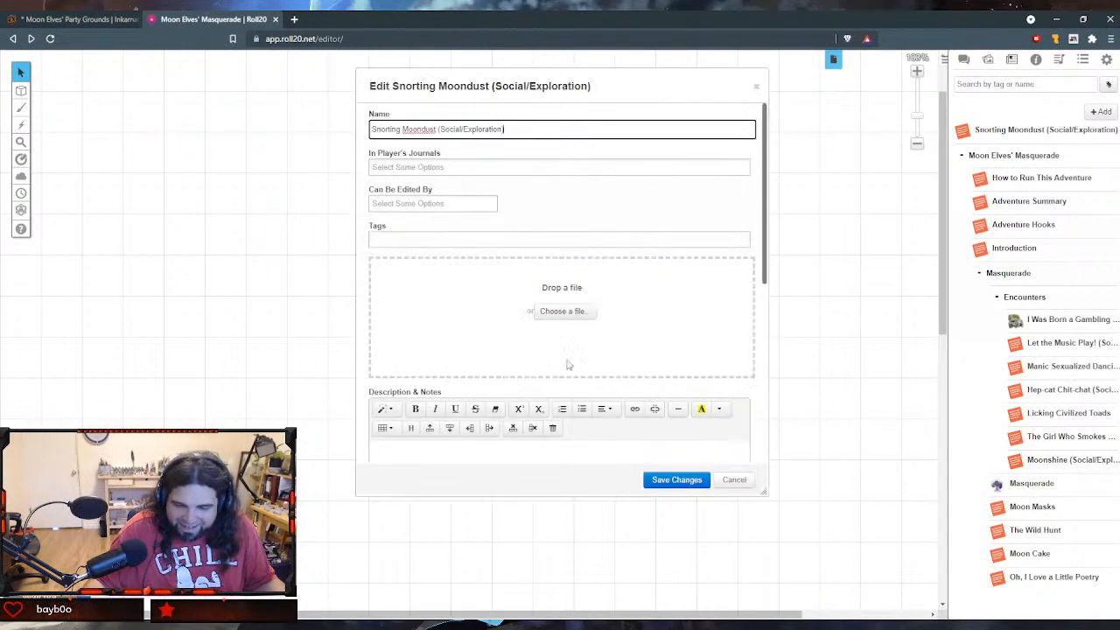
scroll(564, 368, down, 3)
scroll(558, 376, down, 1)
click(529, 366)
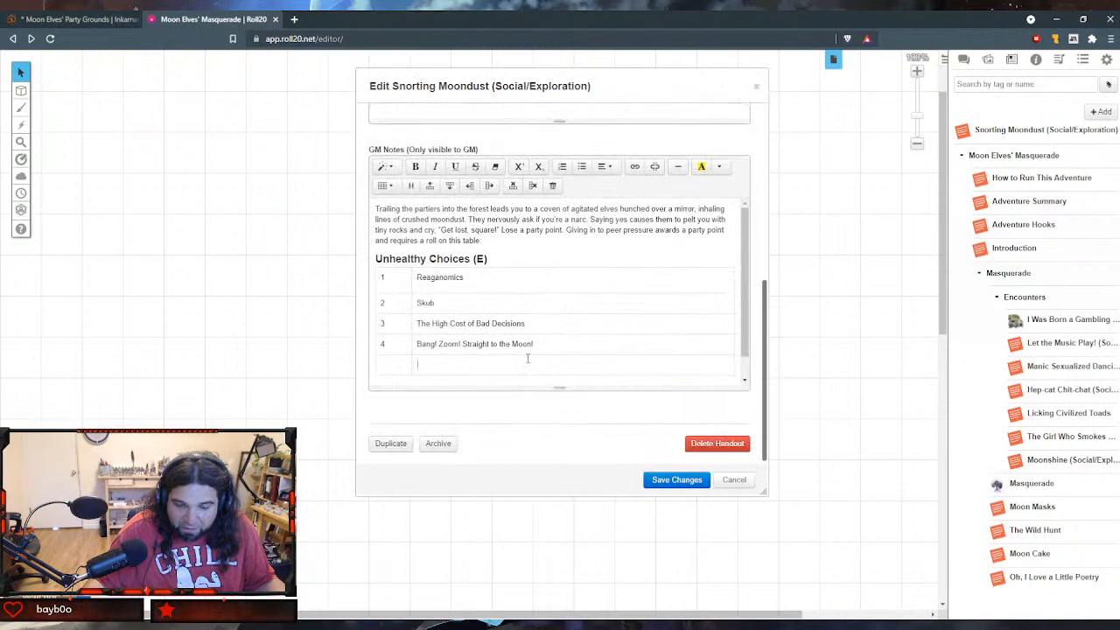
click(511, 189)
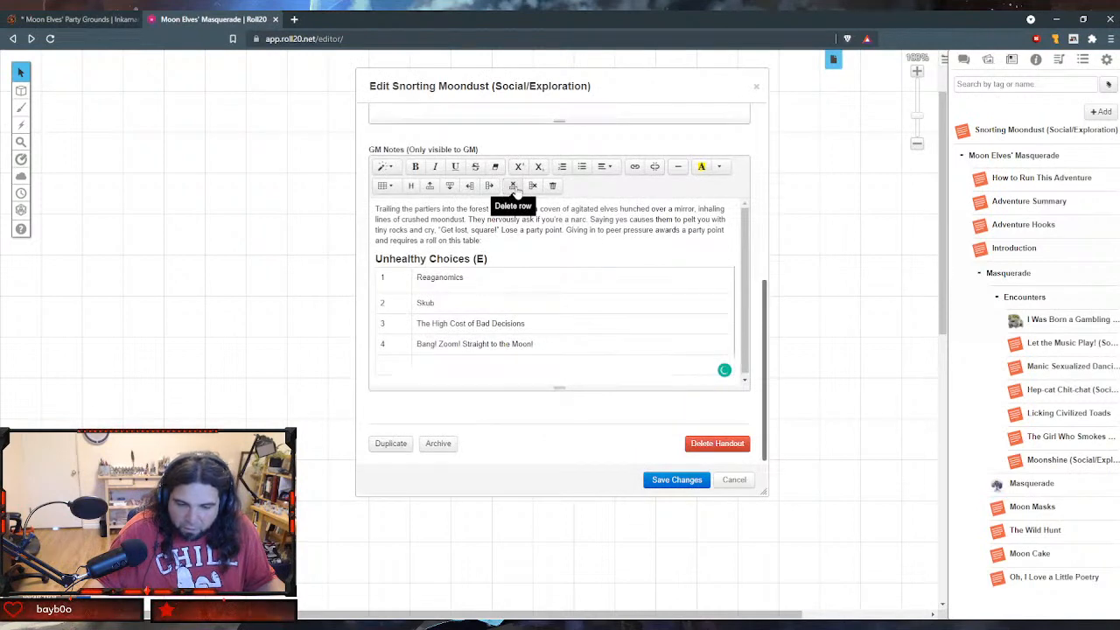
- Add a header row reading "d4" and "Outcome" above the first row of the Unhealthy Choices table and save the handout
click(497, 281)
click(429, 185)
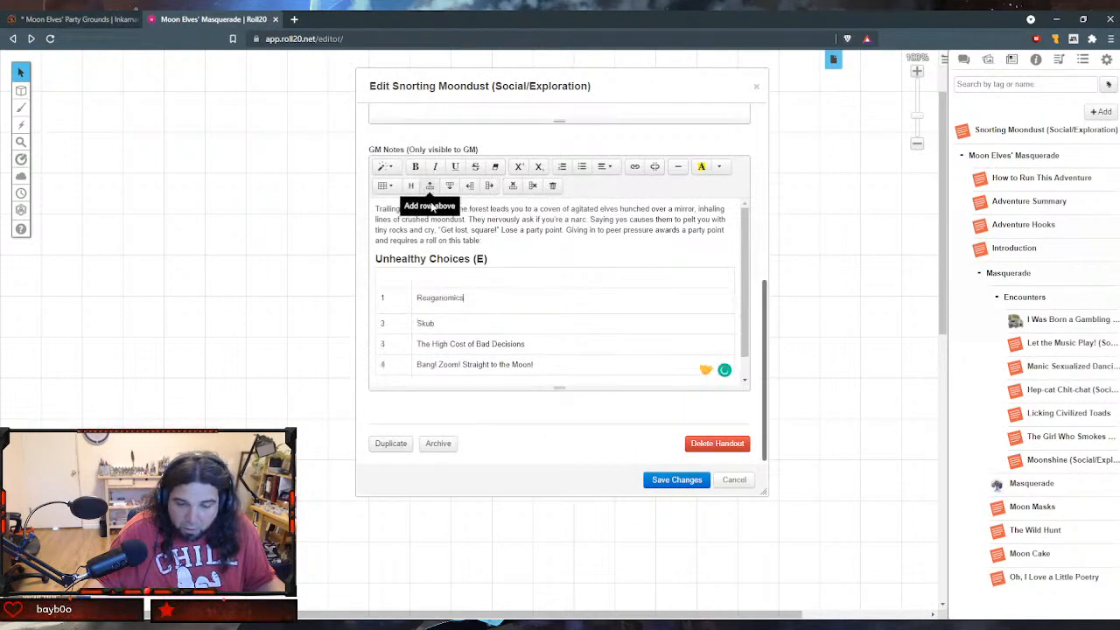
click(404, 273)
text(d4)
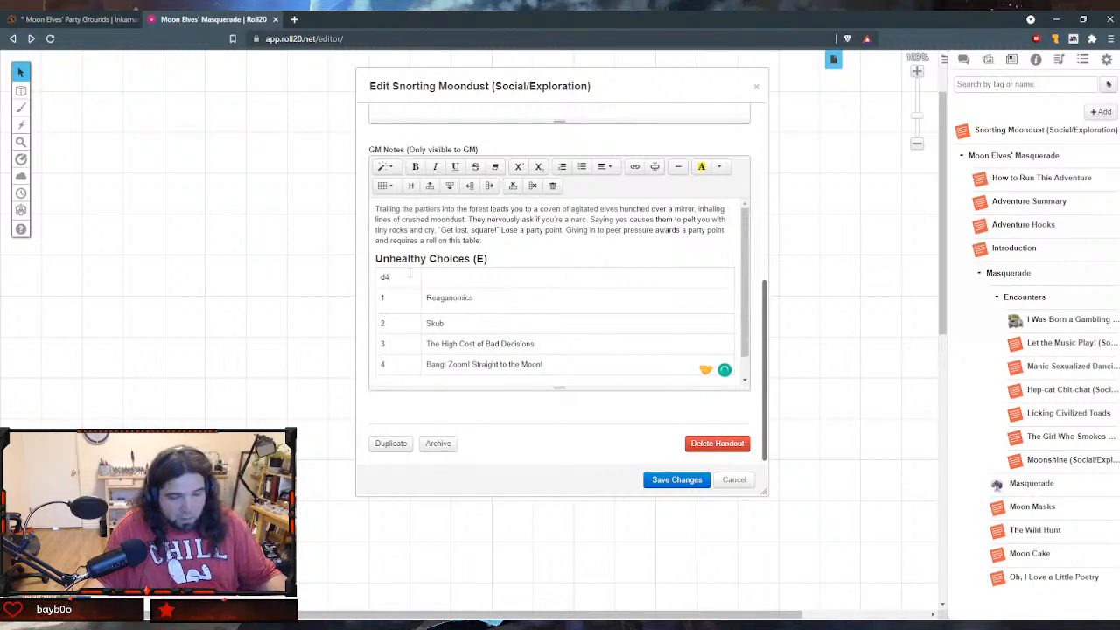
click(492, 280)
text(Outcvom)
key(BackSpace)
key(BackSpace)
key(BackSpace)
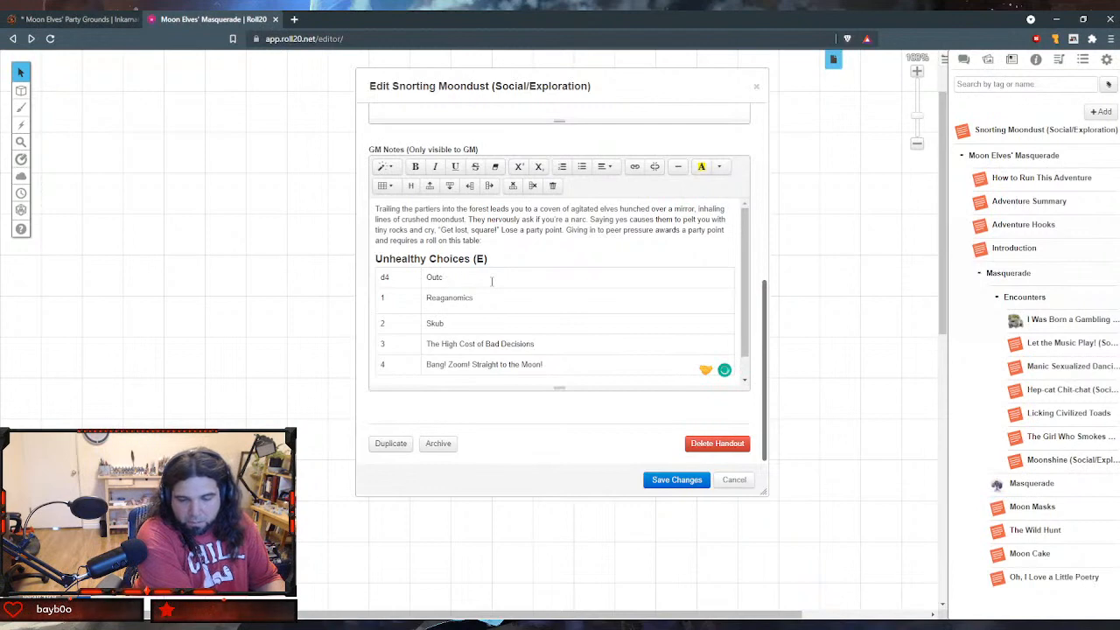
text(ome)
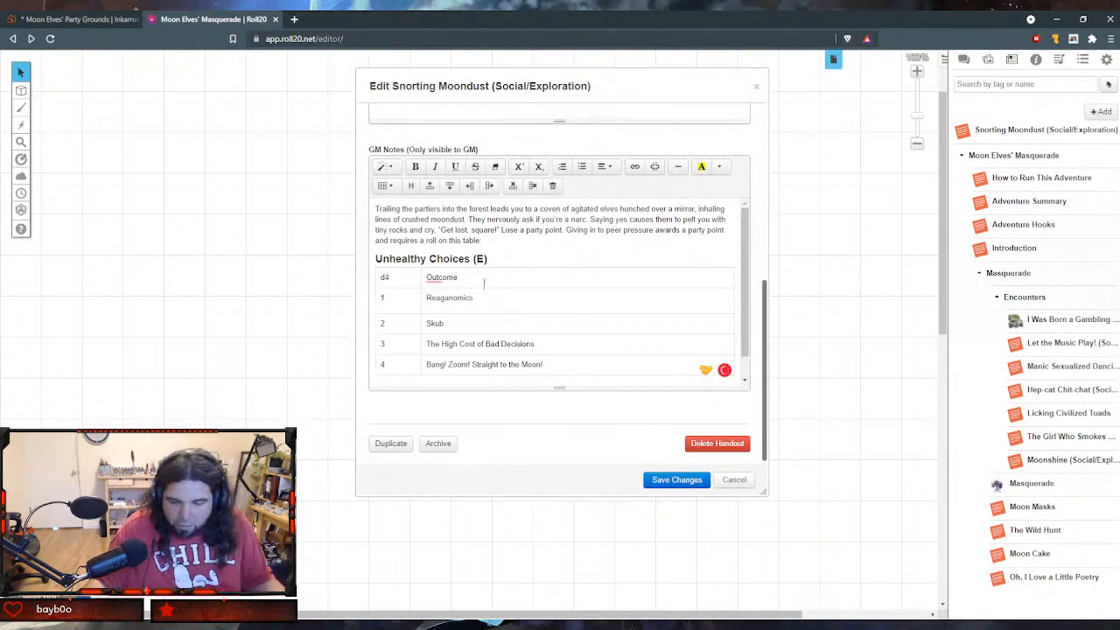
click(666, 479)
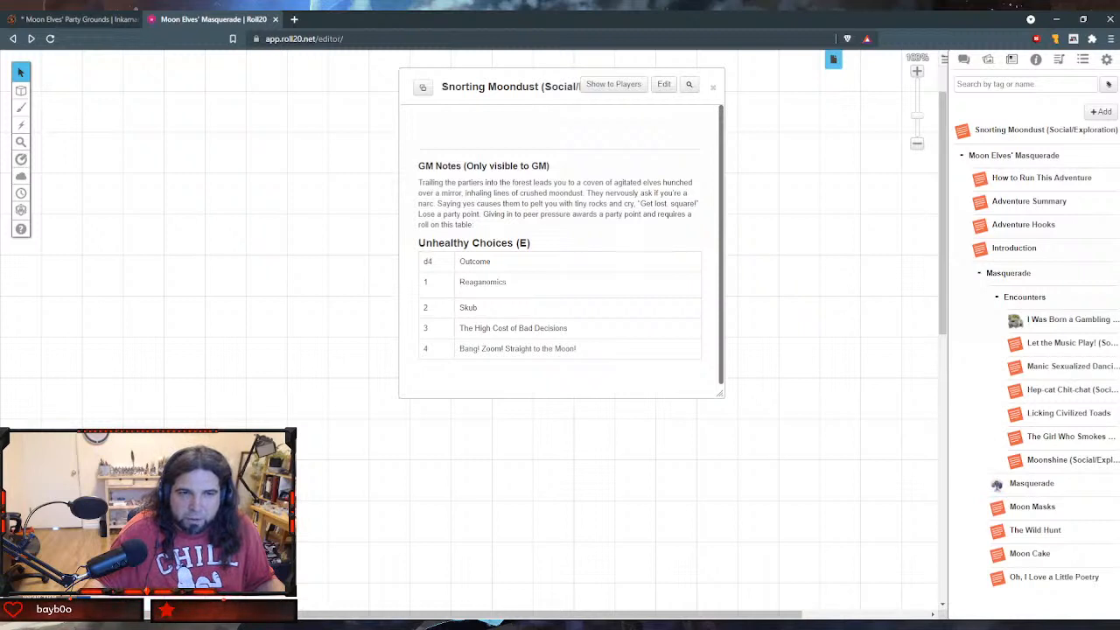
scroll(462, 326, down, 1)
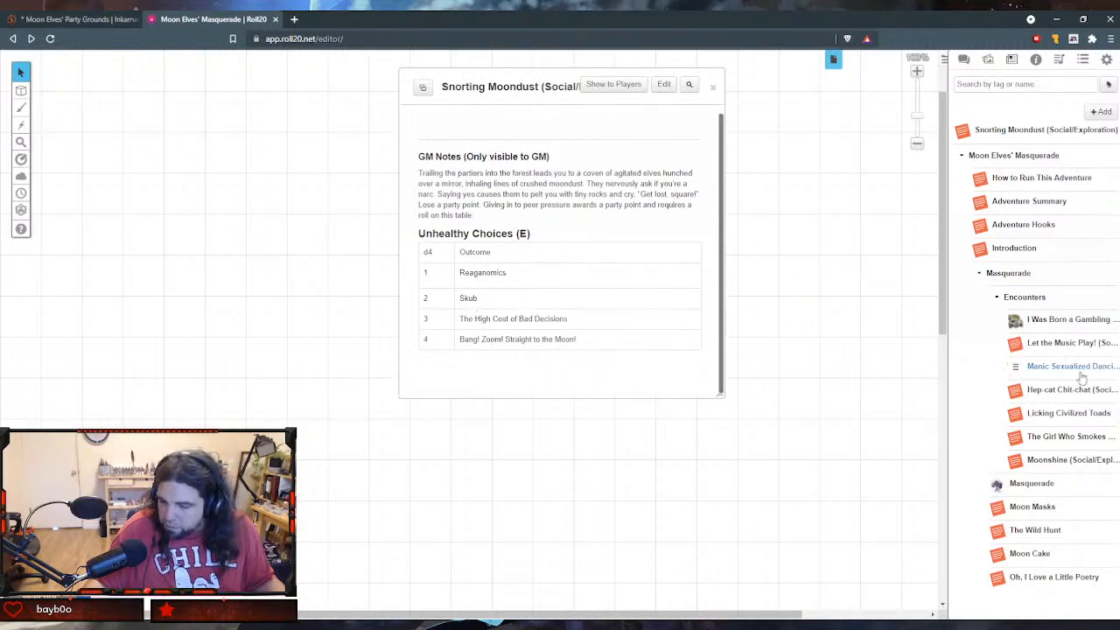
- Move the Snorting Moondust handout to the end of the Encounters folder and close its window
drag(962, 132, 1028, 462)
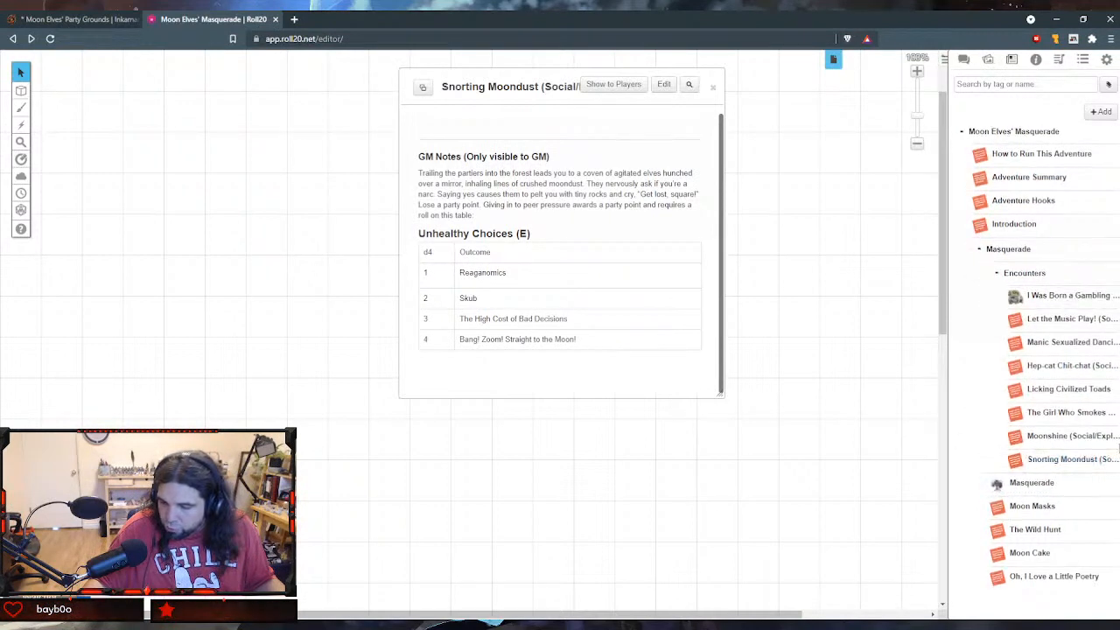
click(997, 275)
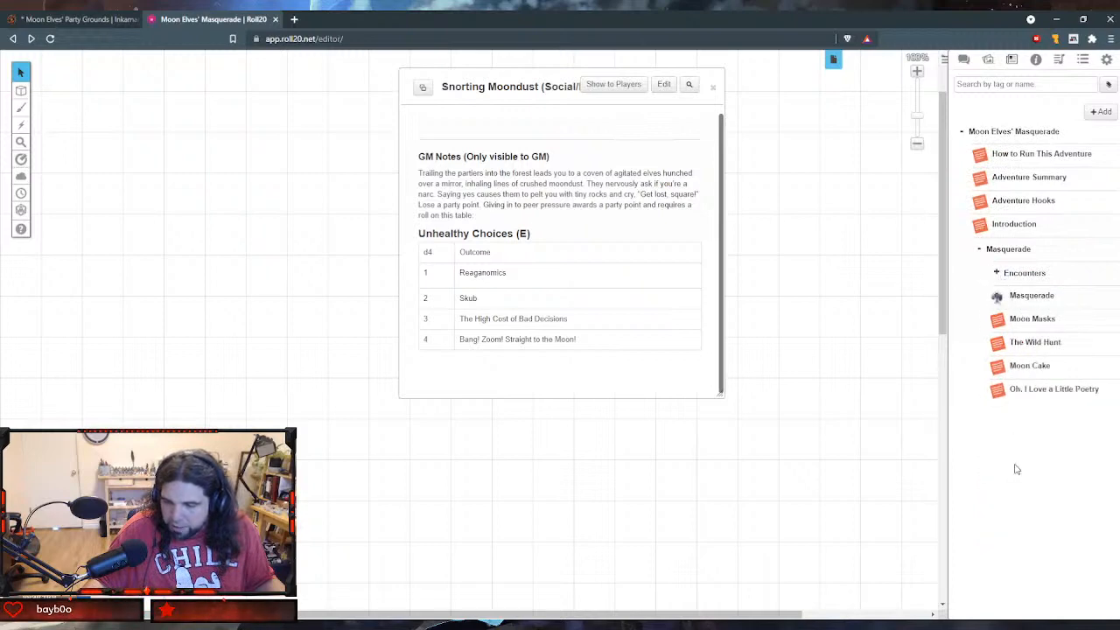
click(998, 275)
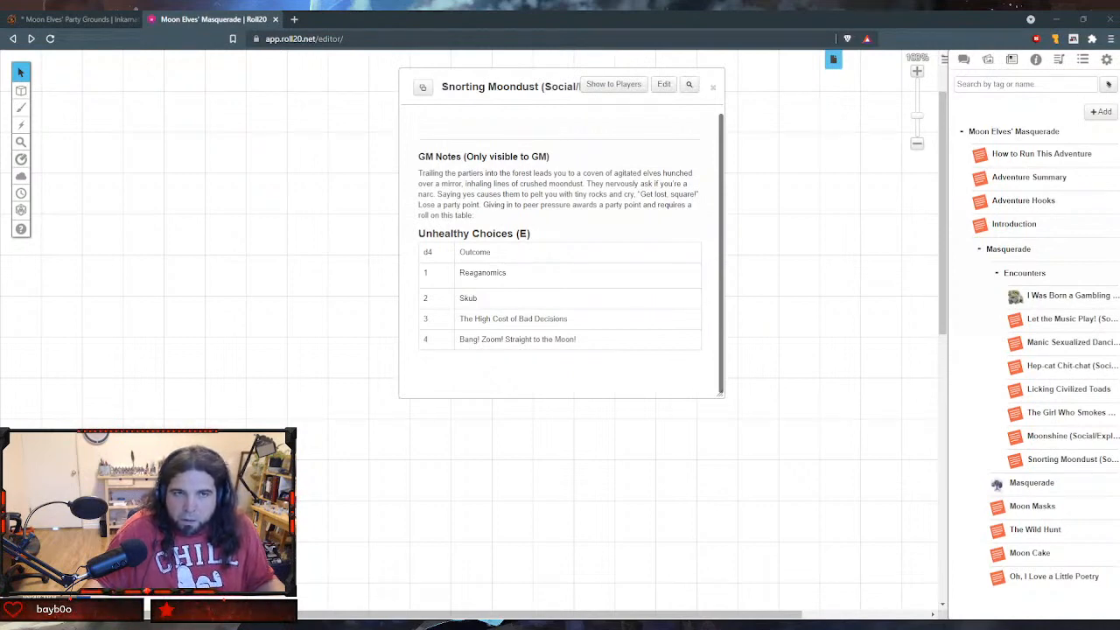
click(713, 87)
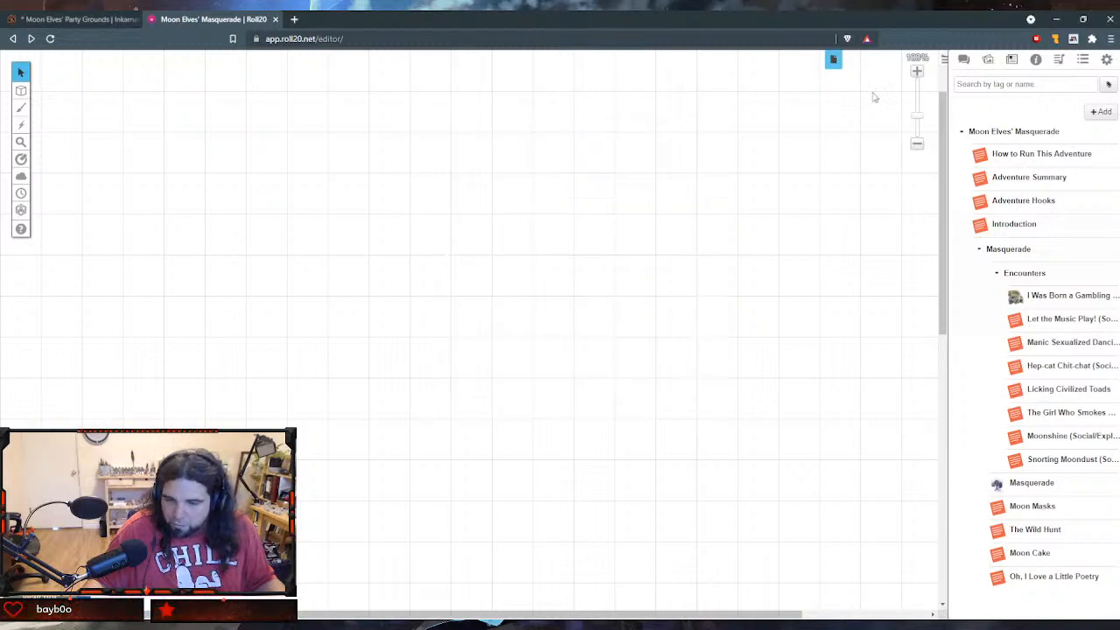
- Create a new handout named "Elf Weed (Social/Exploration)"
click(1100, 111)
click(1078, 147)
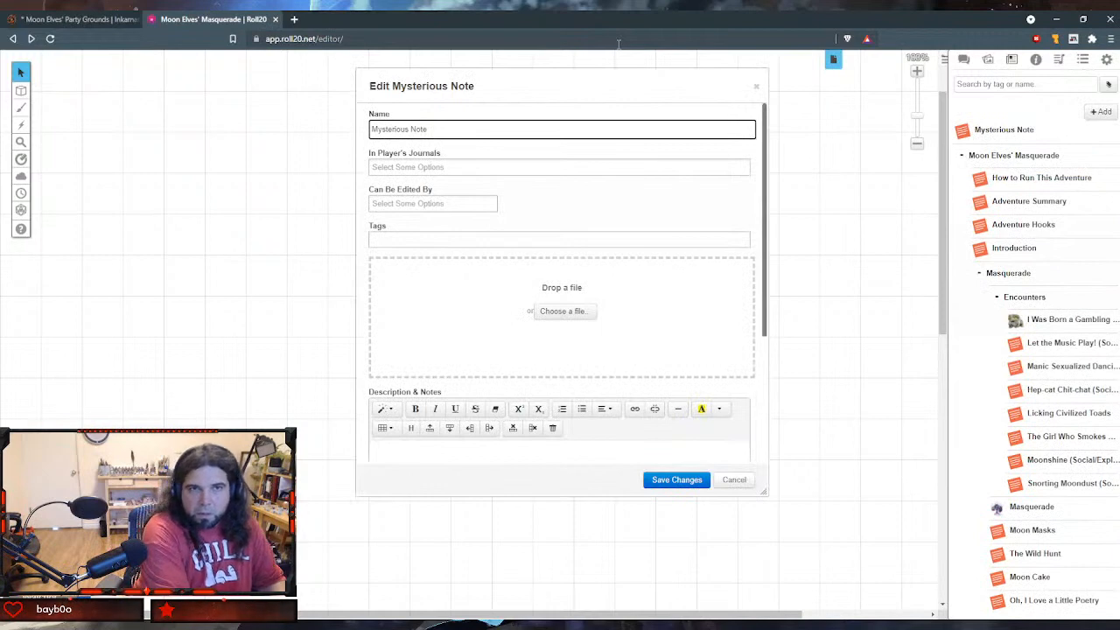
key(ctrl+a)
text(Elf)
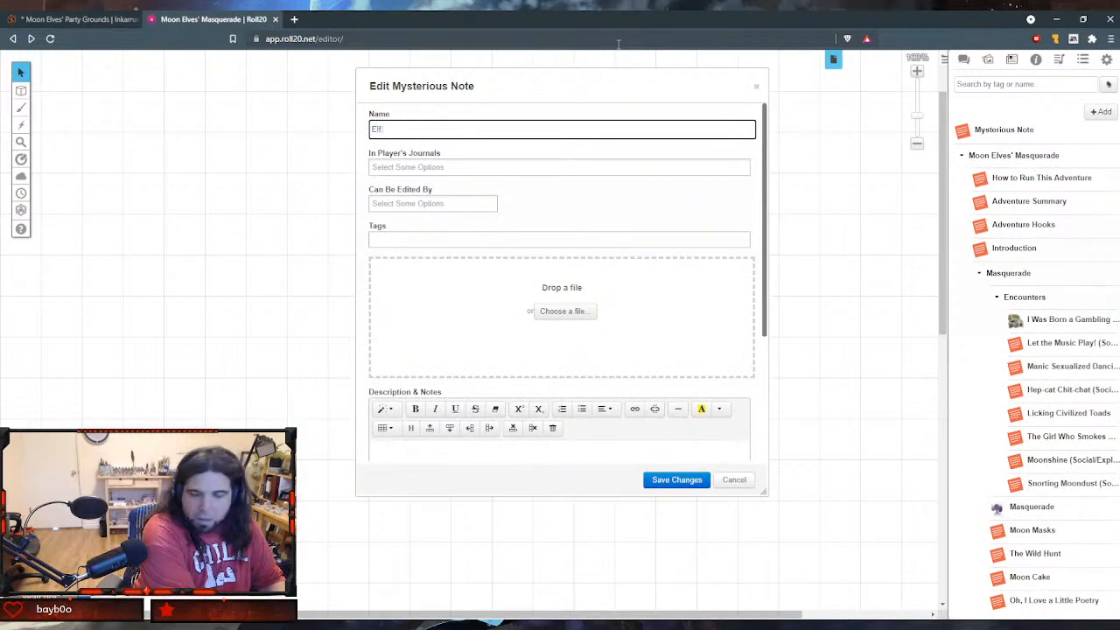
text( Weed (Social)
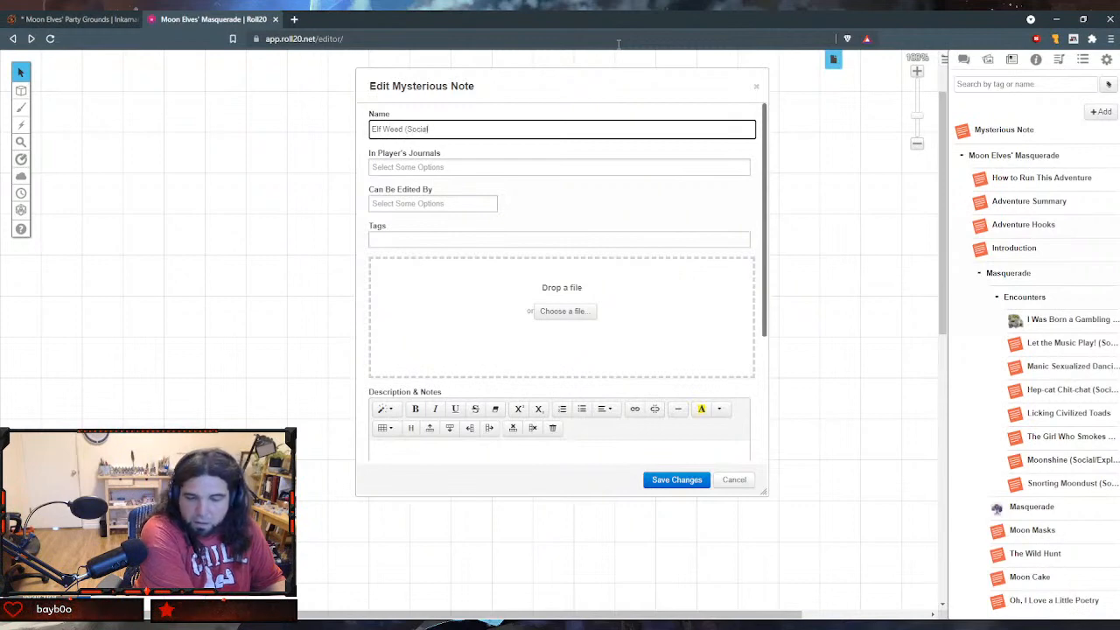
text(/Expl)
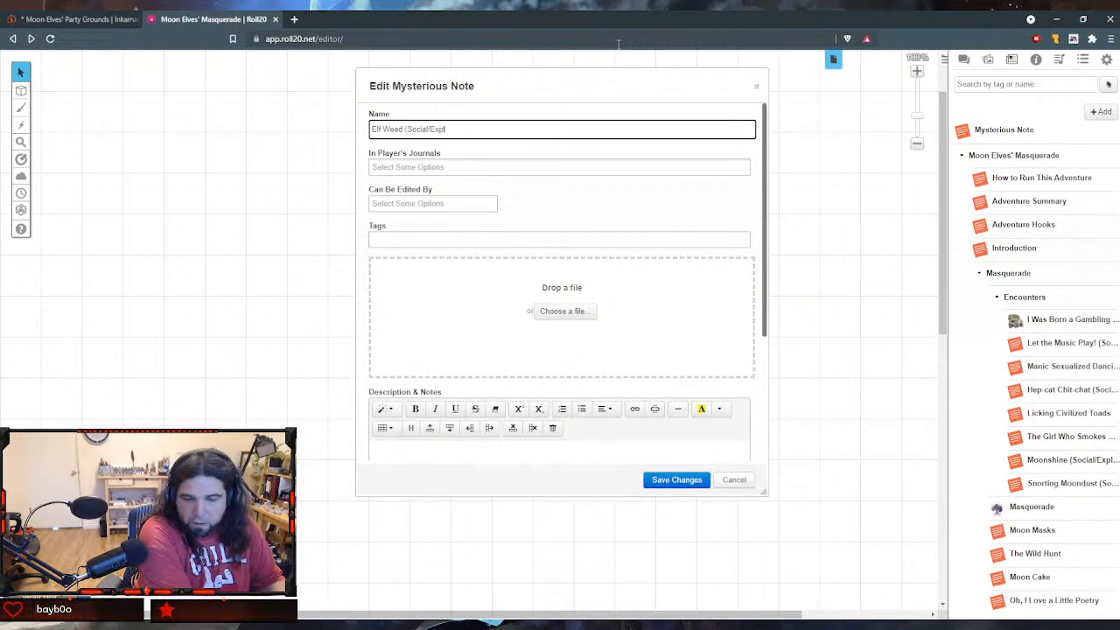
text(oration))
- Paste the copied elf weed encounter text into the handout's GM Notes and save the handout
key(Tab)
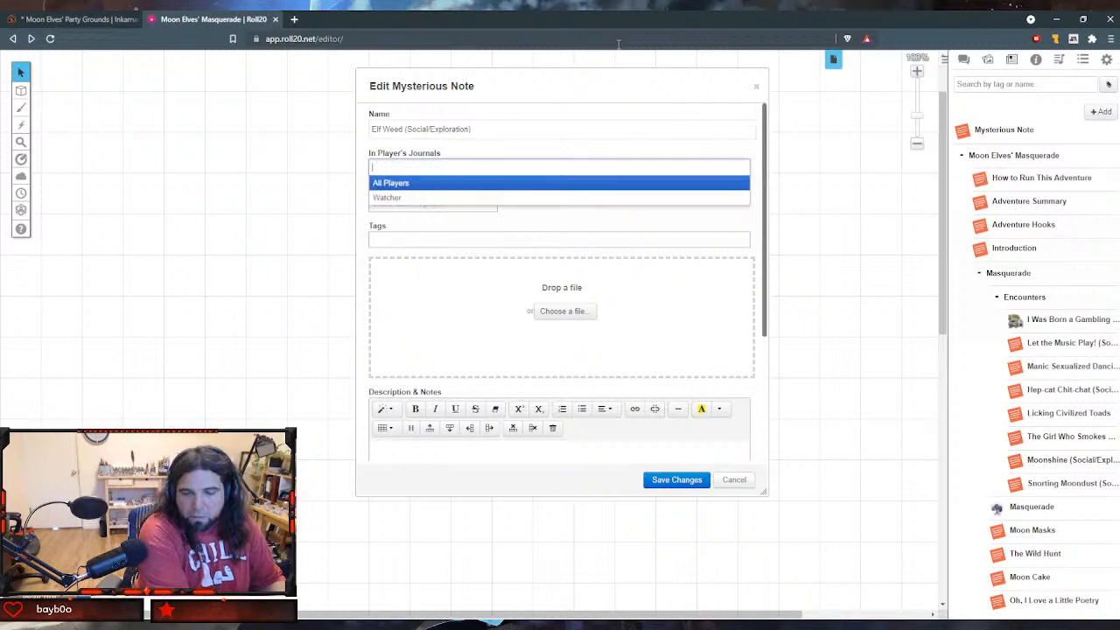
key(Tab)
key(Tab)
key(Tab)
scroll(593, 342, down, 4)
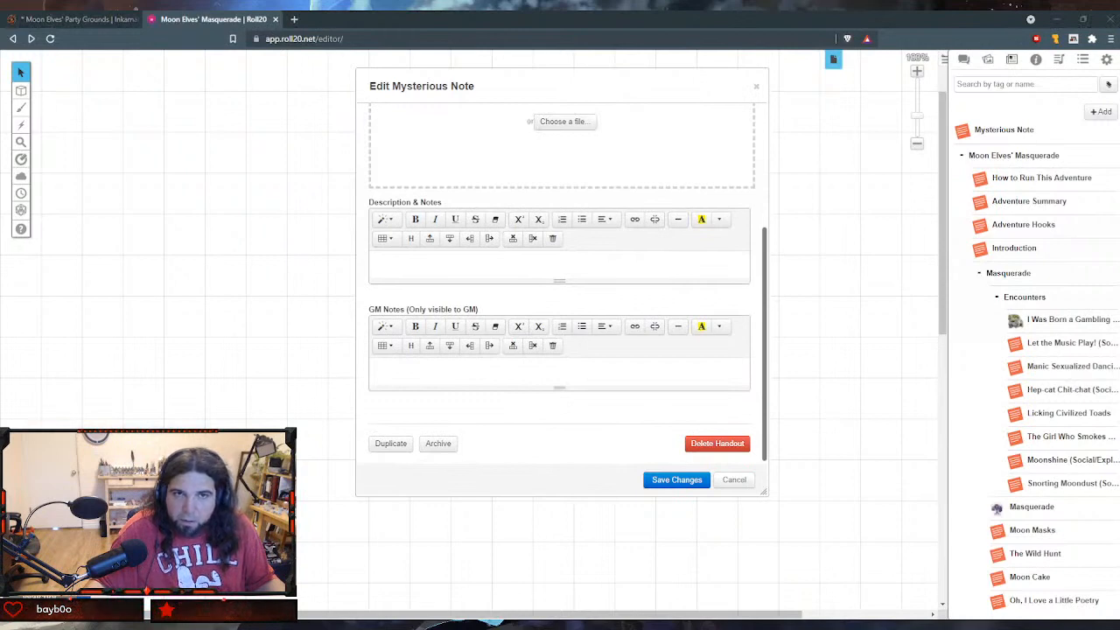
click(449, 385)
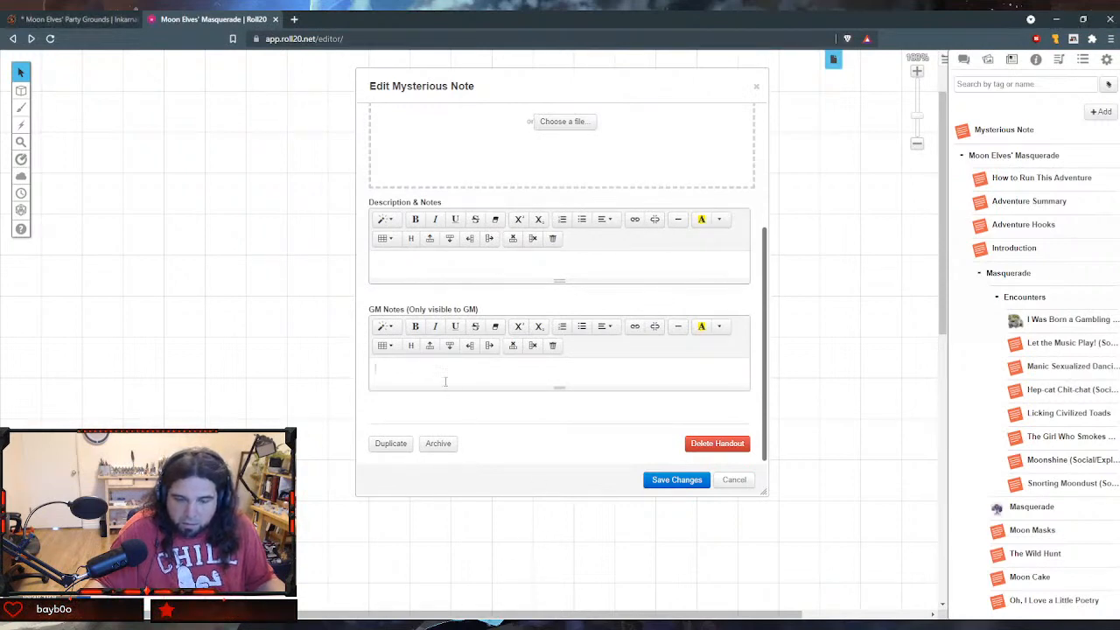
text(The strange-scented smoke of elf weed is omnipresent. Following your nose will lead you to a moon elf willing to share. Make a DC 10 Constitution save. Succeed for two party points. Fail for disadvantage on charisma rolls for the following two phases and no party points.)
scroll(638, 429, down, 1)
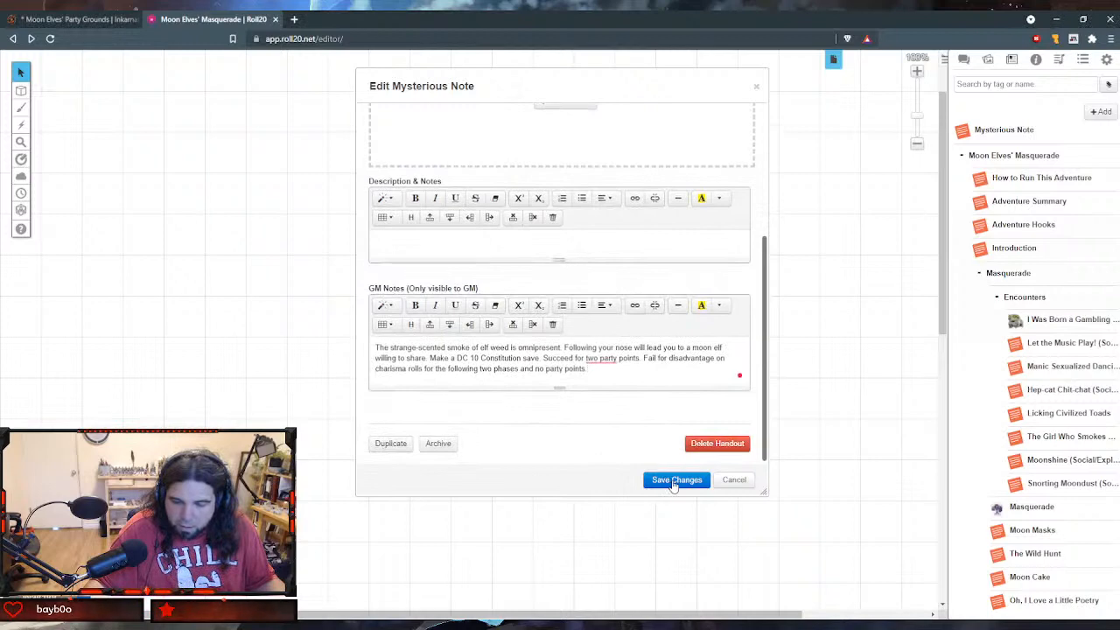
click(674, 480)
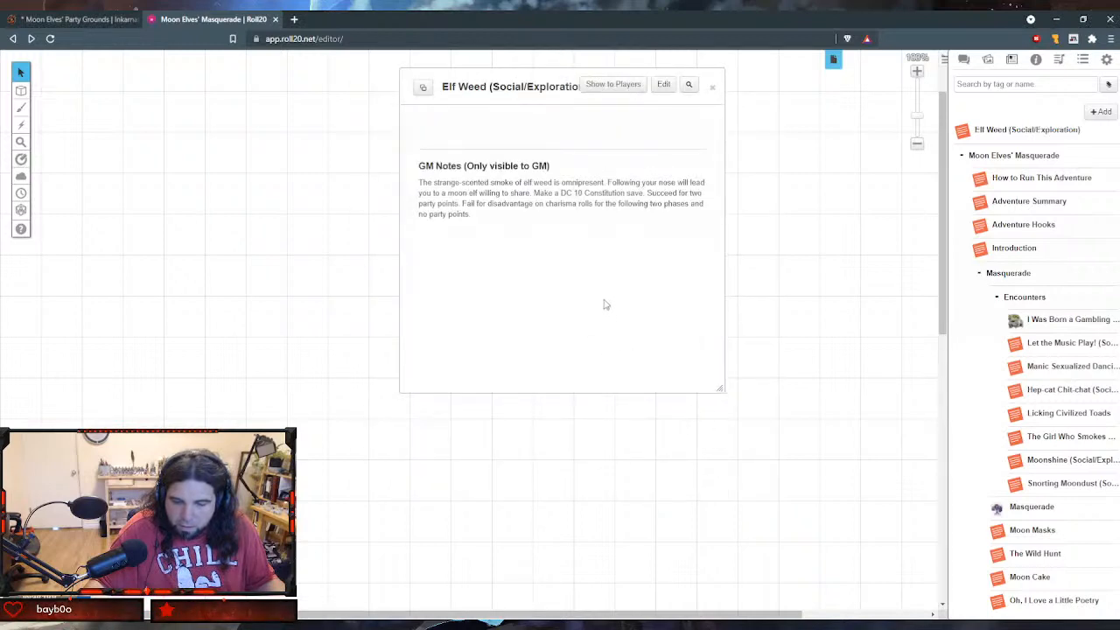
- Close the Elf Weed handout, move it to the end of the Encounters folder, and widen the sidebar to show full handout names
click(713, 88)
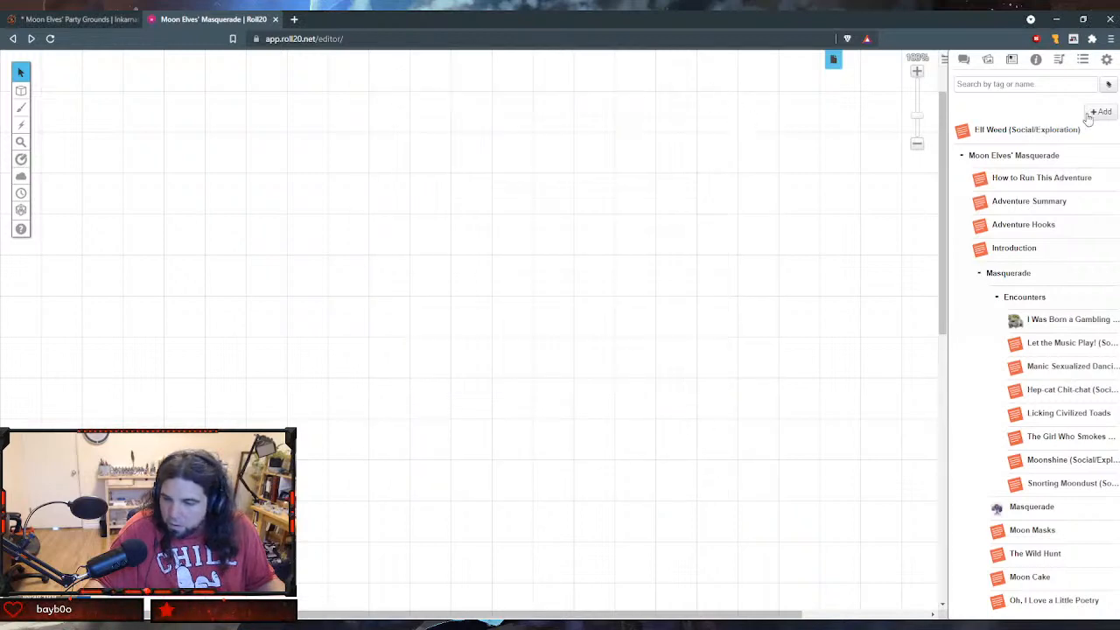
drag(967, 131, 1011, 494)
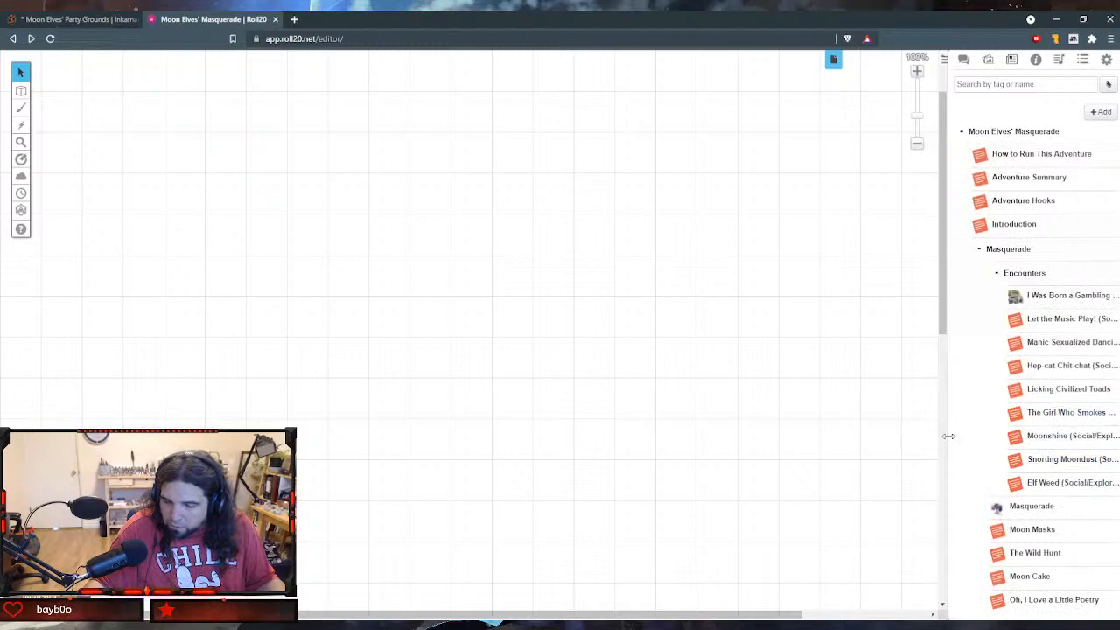
drag(948, 440, 744, 437)
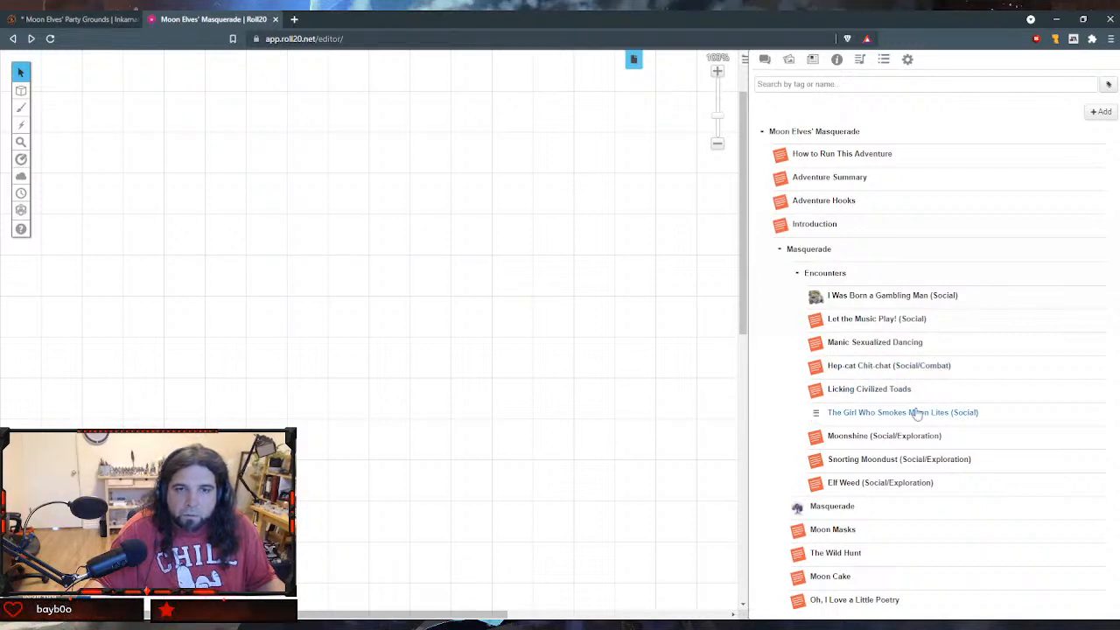
- Rename the Licking Civilized Toads handout as "Licking Civilized Toads (Social/Exploration)" and save it
click(887, 390)
click(664, 84)
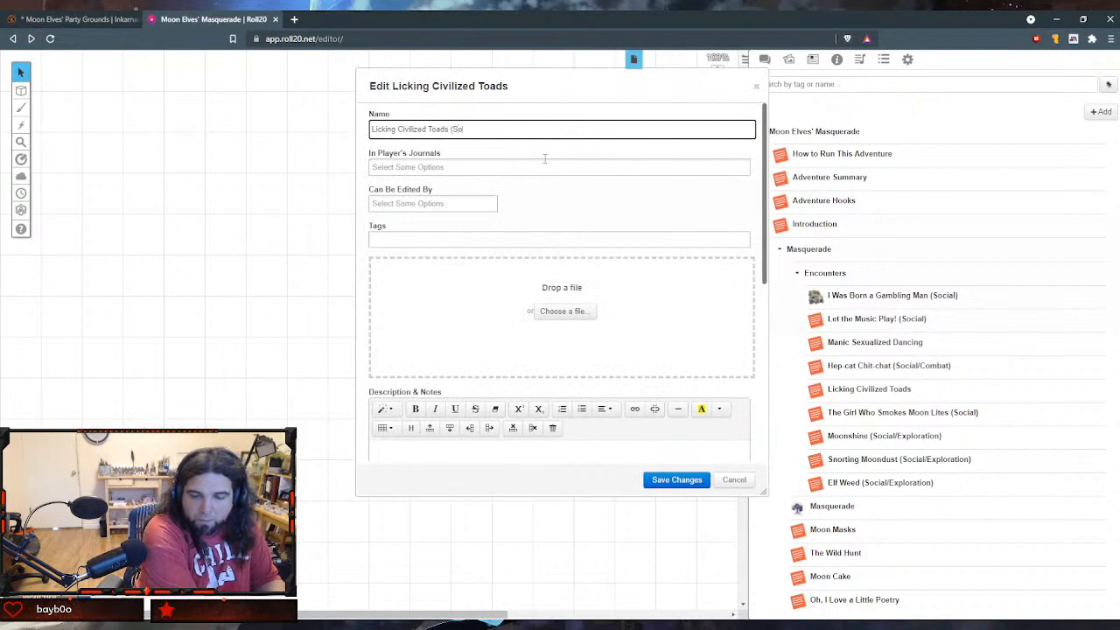
text((Social)
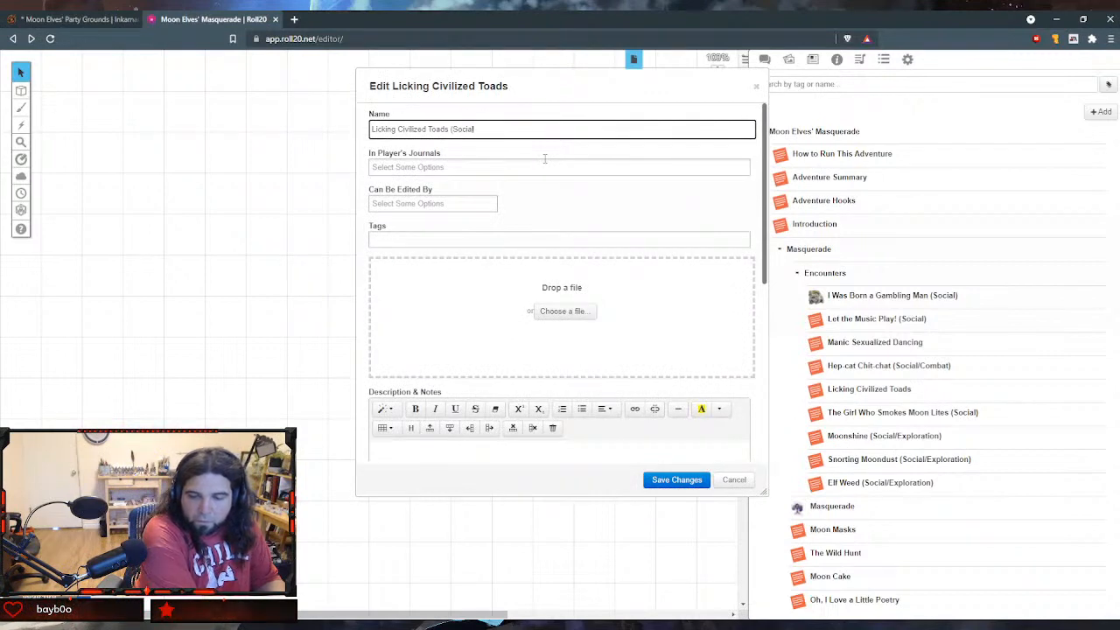
text(/Exploration))
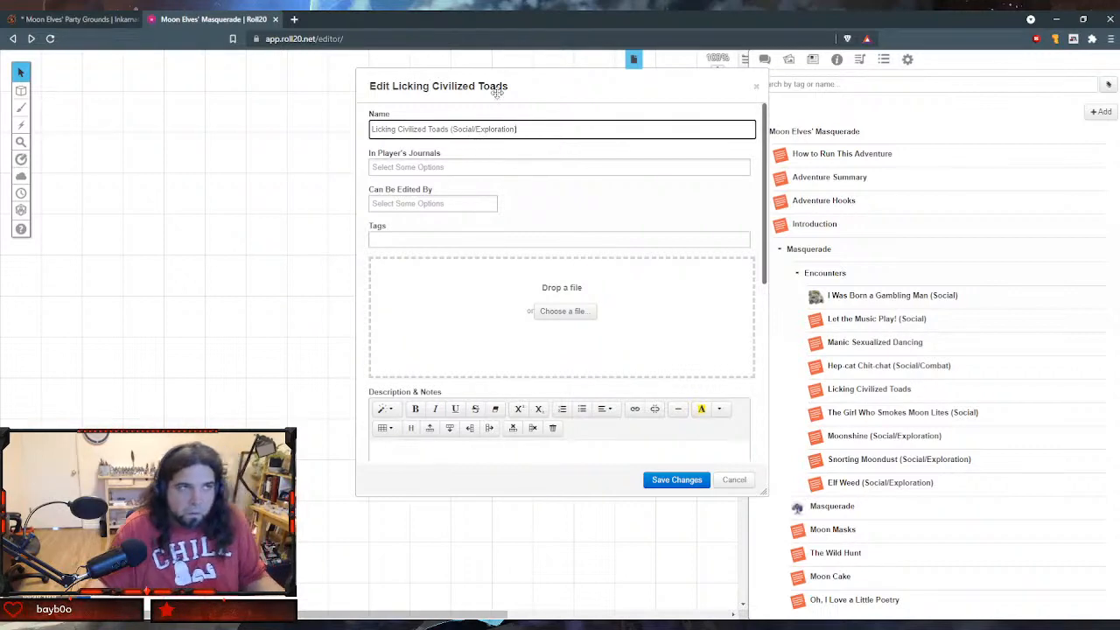
click(658, 479)
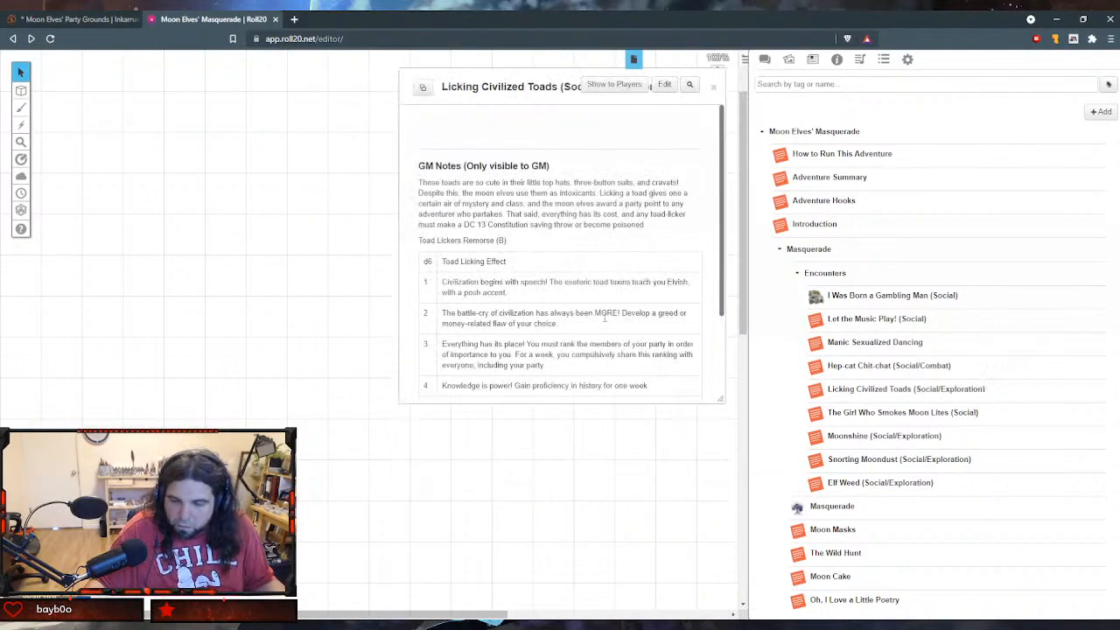
- Close the Licking Civilized Toads handout, rename the Manic Sexualized Dancing handout as "Manic Sexualized Dancing (Social)", save it, and close it
click(714, 89)
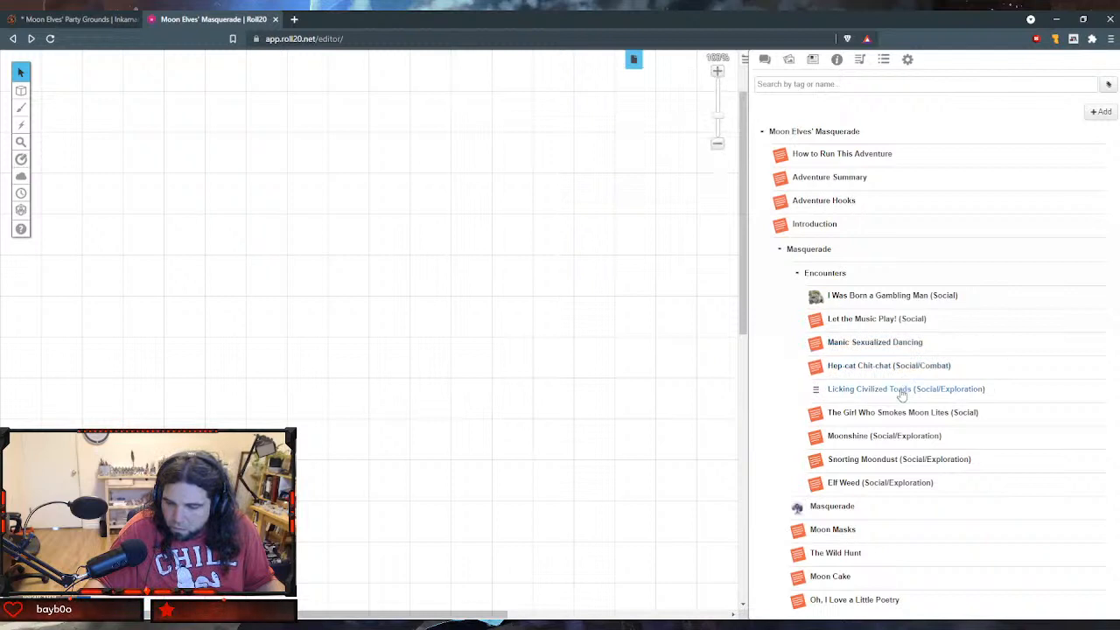
click(853, 345)
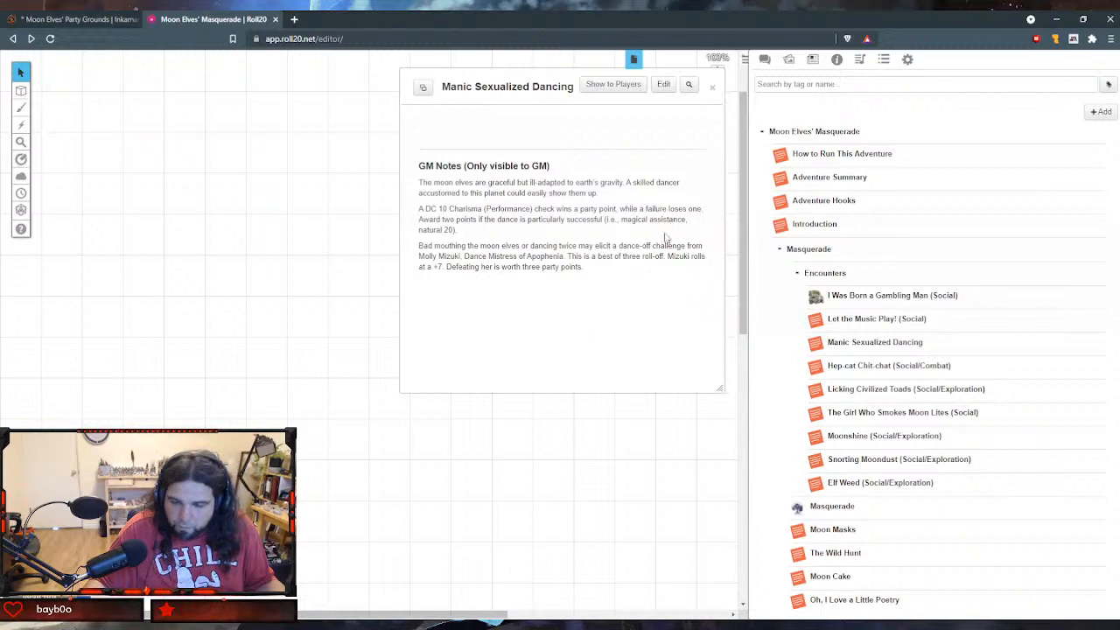
click(663, 84)
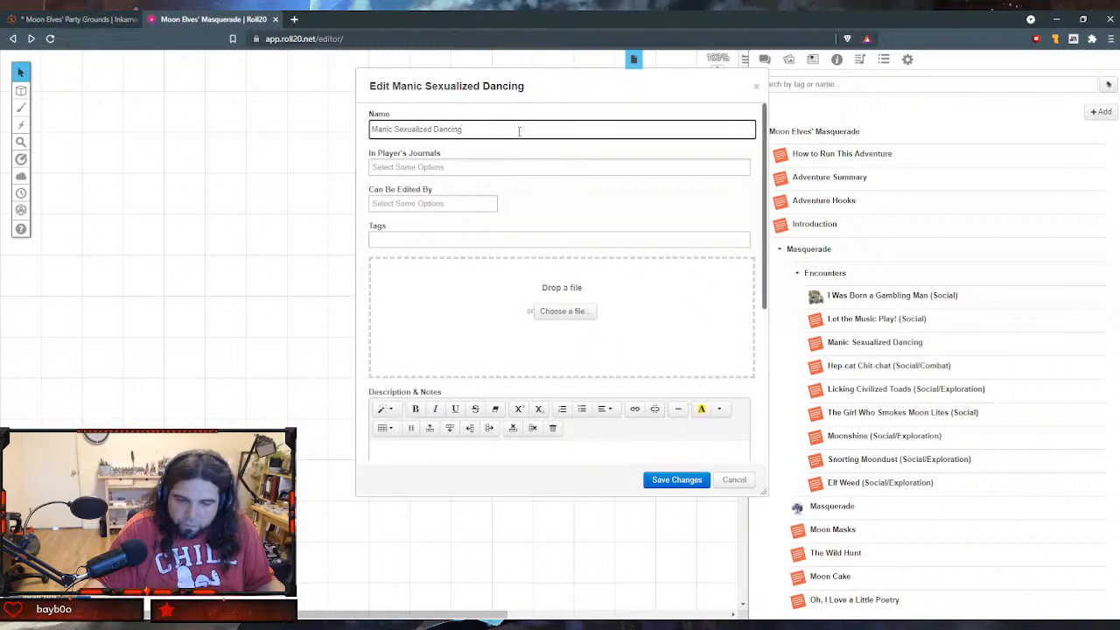
text((Social)
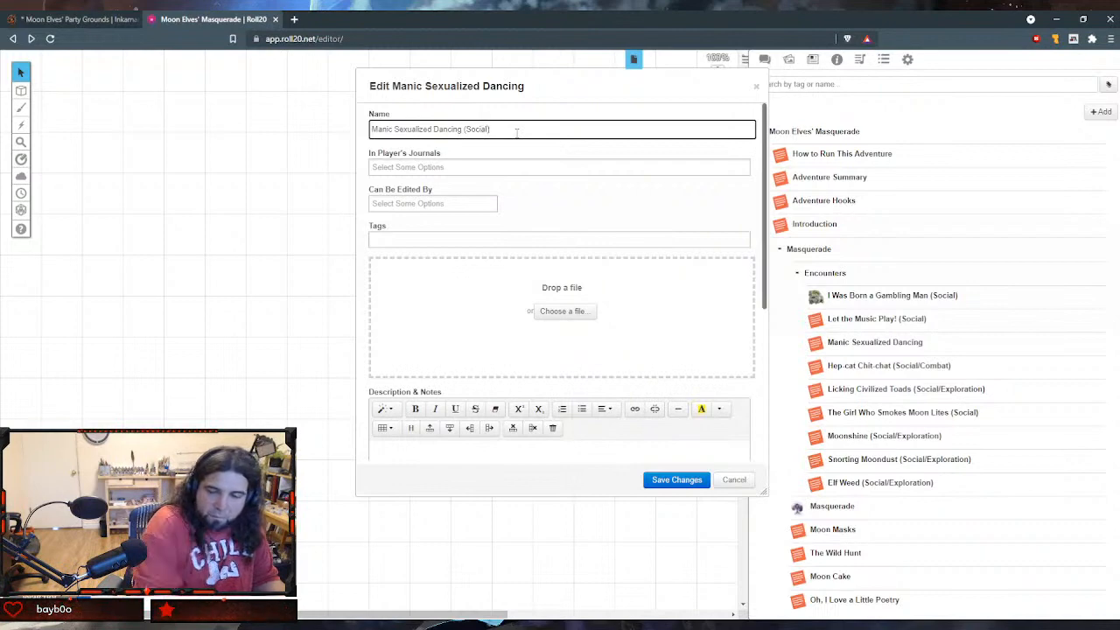
click(688, 480)
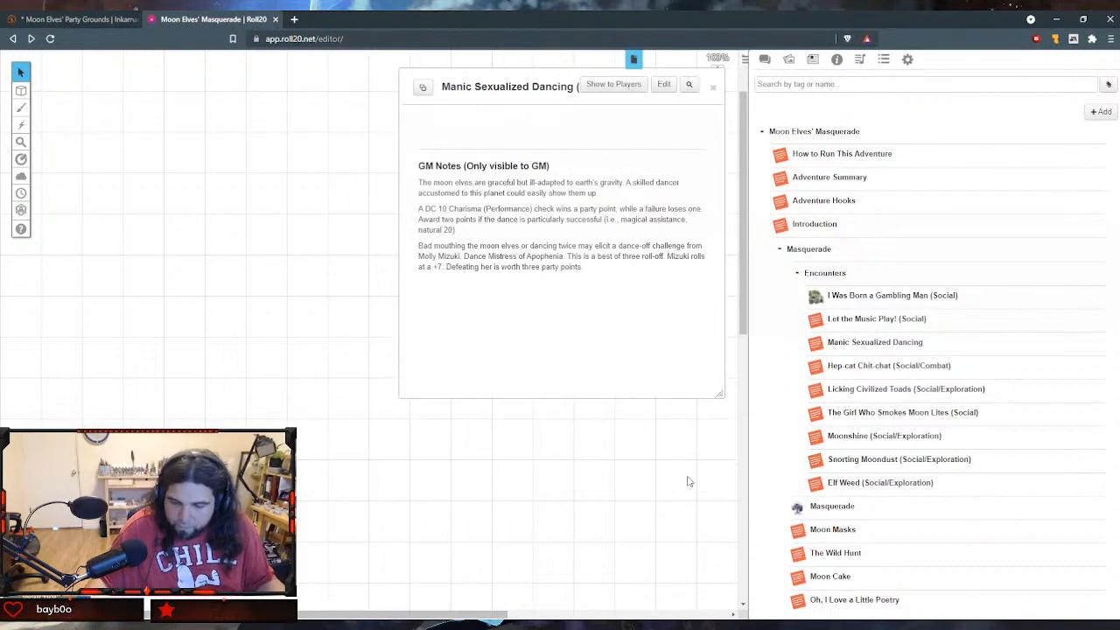
click(712, 88)
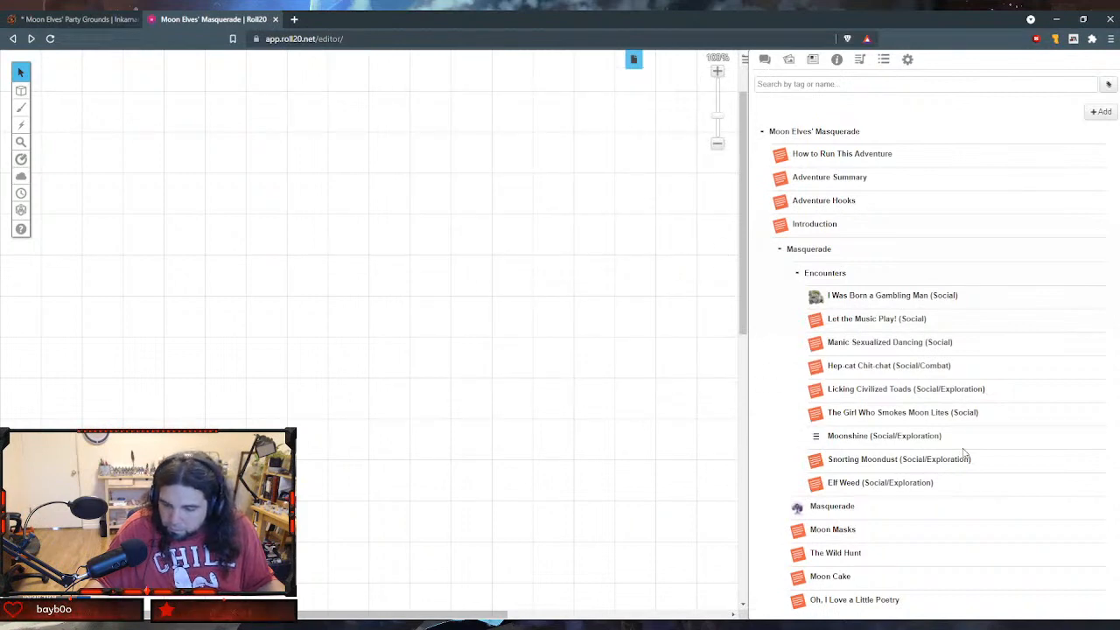
- Review the GM Notes of the Moonshine (Social/Exploration) handout and close it
click(925, 437)
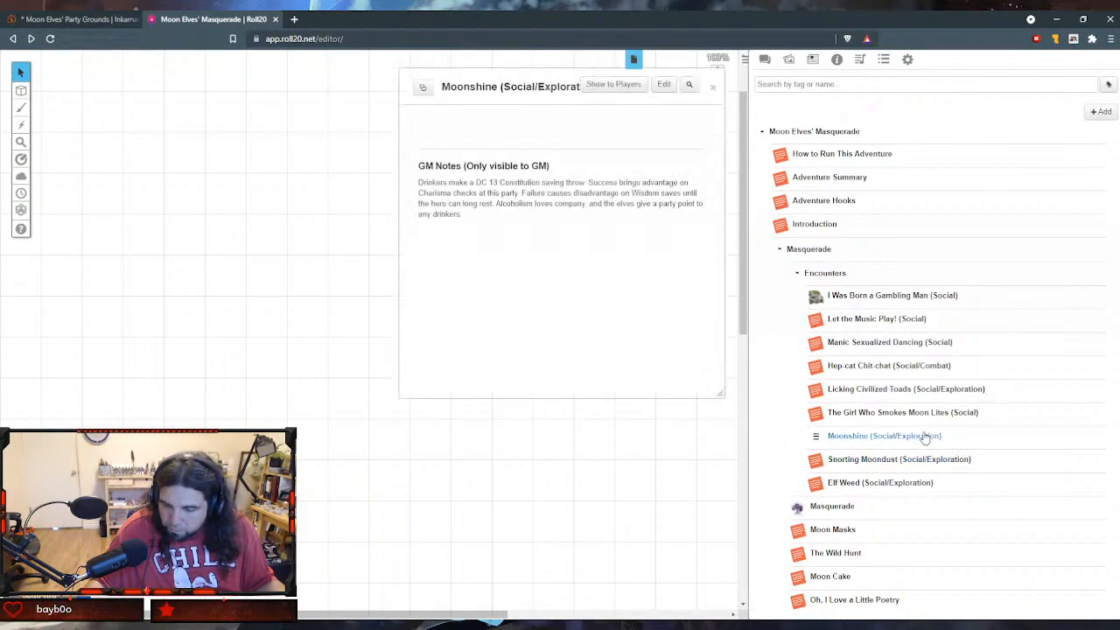
click(712, 89)
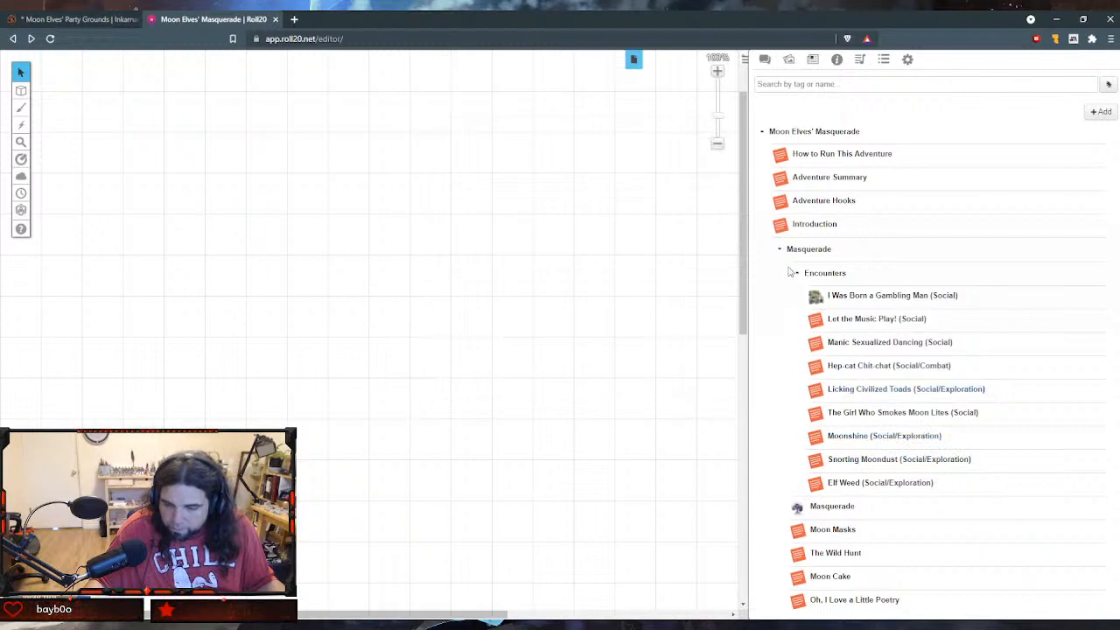
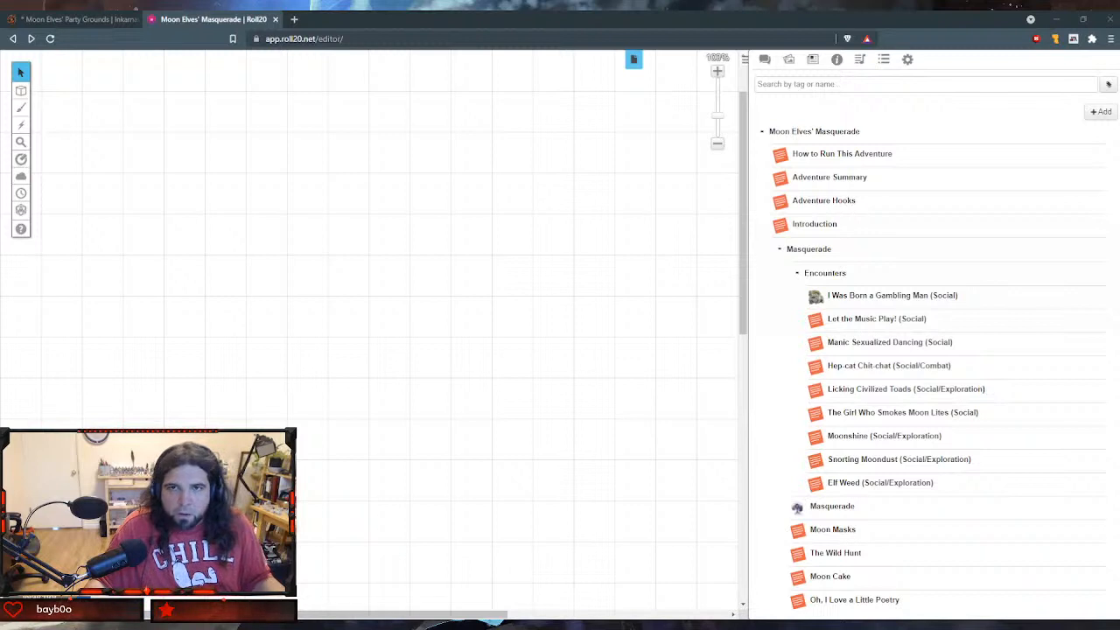
- Create a new handout in the journal and replace its default name with the copied title
click(1101, 114)
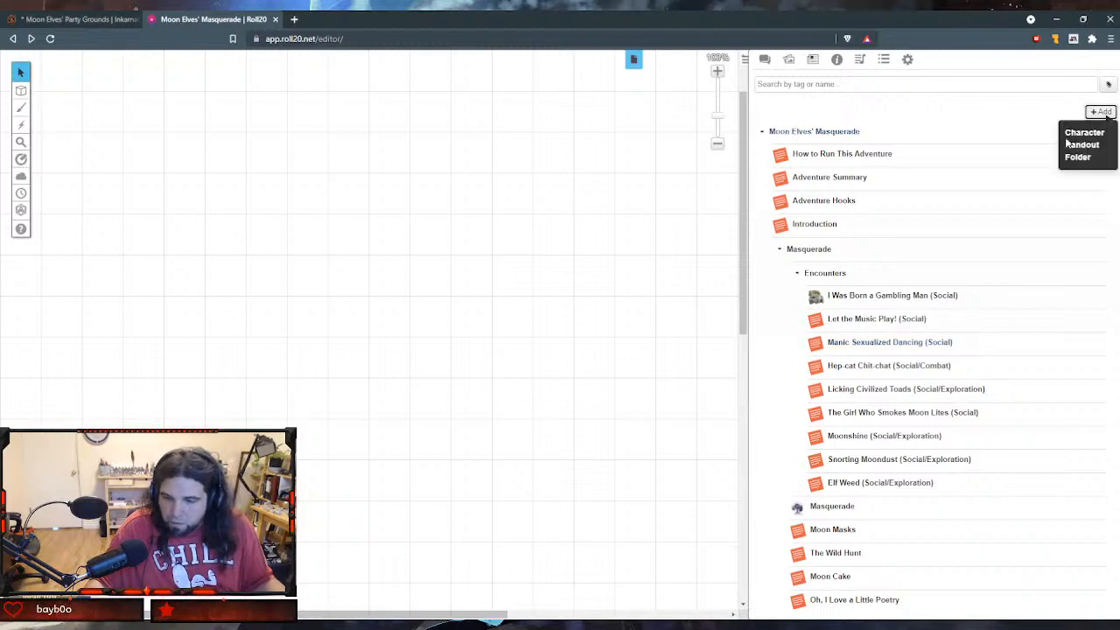
click(1082, 144)
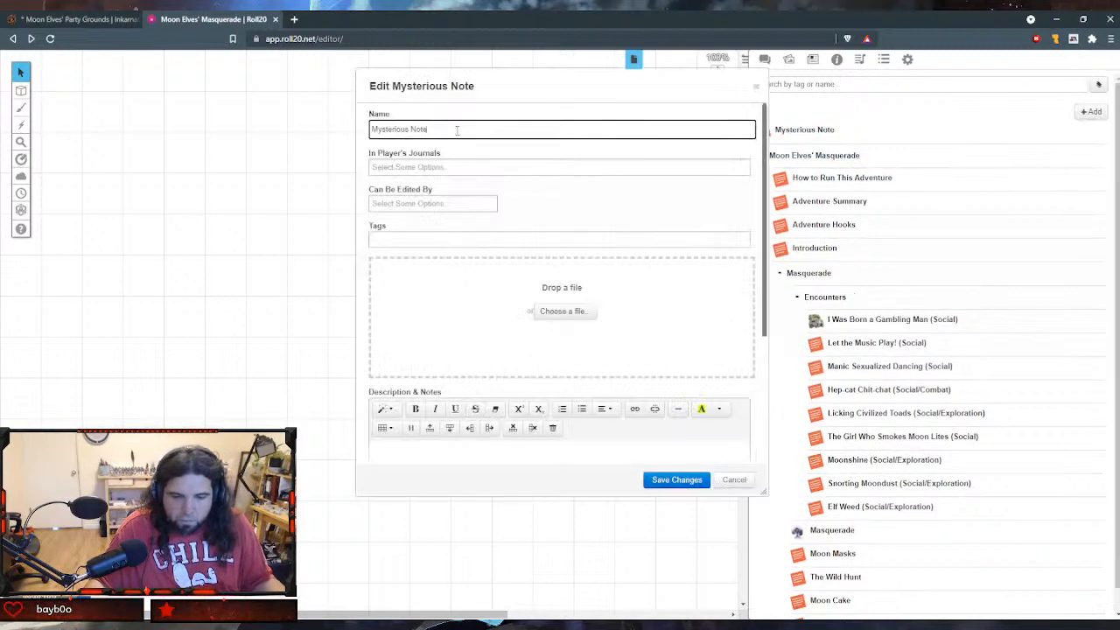
key(ctrl+a)
text(Sniffing the Unmagical Concept of Mortality (Social/Exploration))
scroll(632, 329, down, 3)
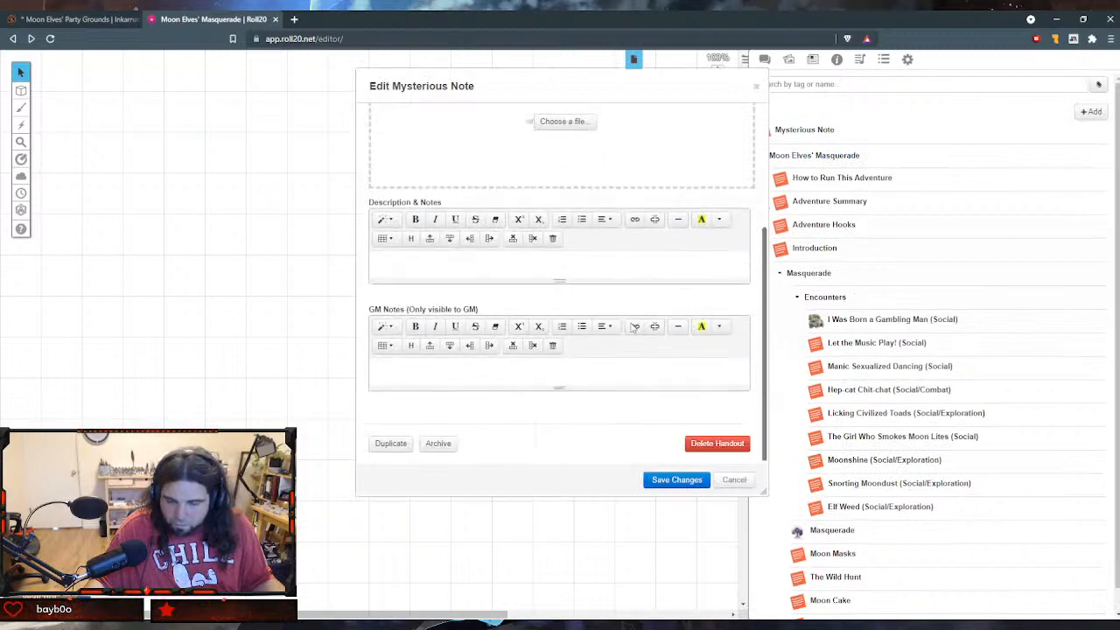
- Paste the smoker's confederacy encounter text into the handout's GM notes and start a new line below it
click(558, 371)
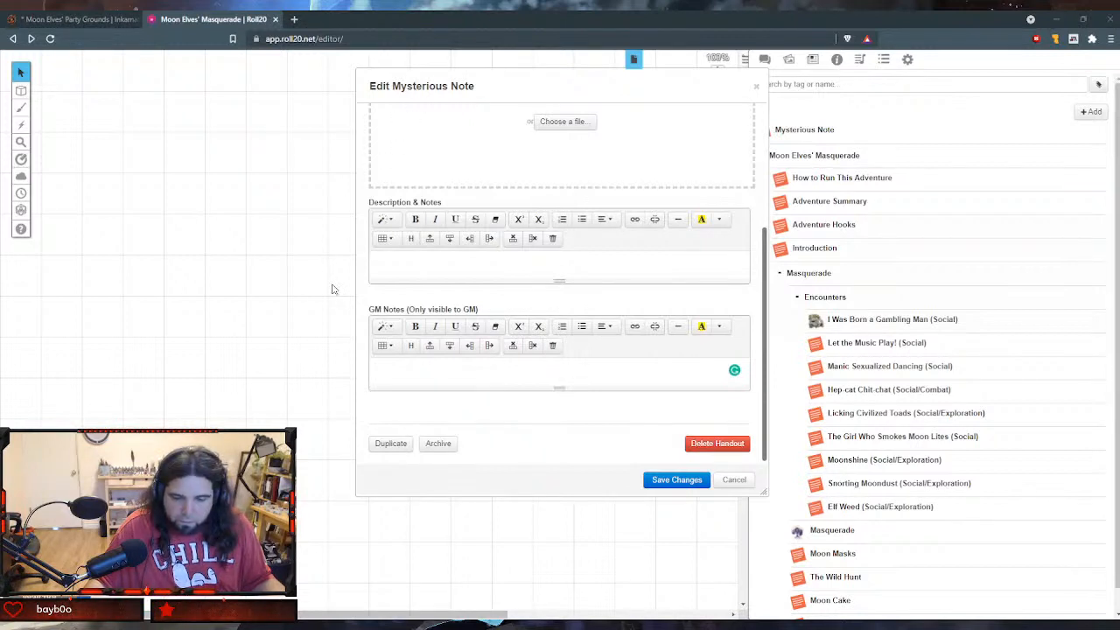
text(A smoker's confederacy of elves has assembled around an ornate hookah. They are smoking fossilized absurdity, recovered from the sediment of the plane of platonic ontology. They are only too happy to share. They will award two party points to any party-goer who partakes. If multiple adventurers do this and roll a matched set, they trade characters until the end of the session in addition to the other effects)
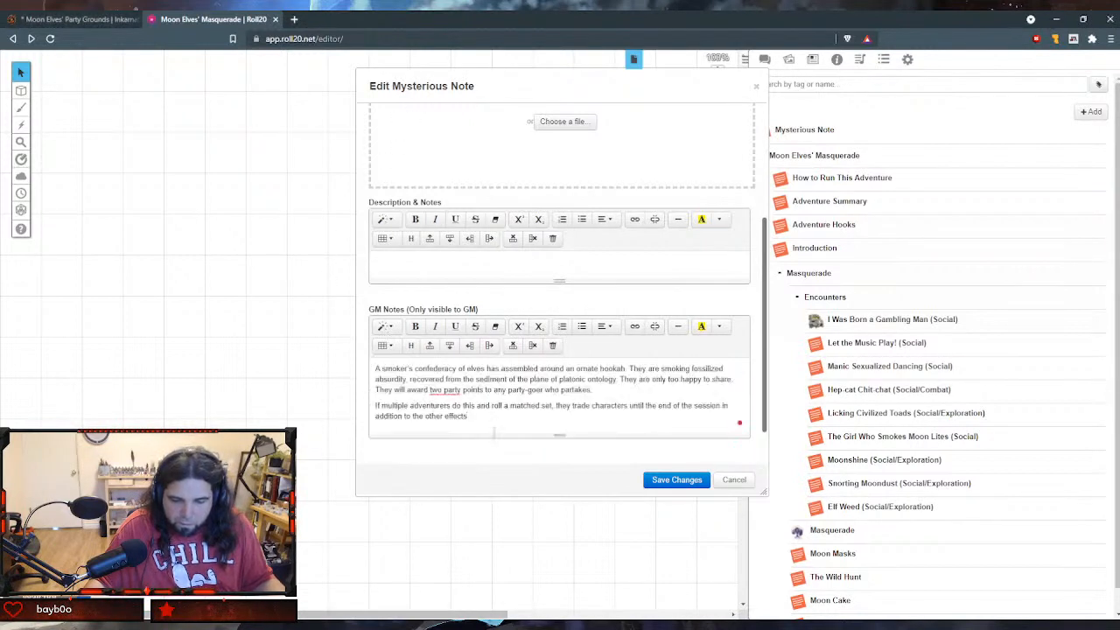
key(Return)
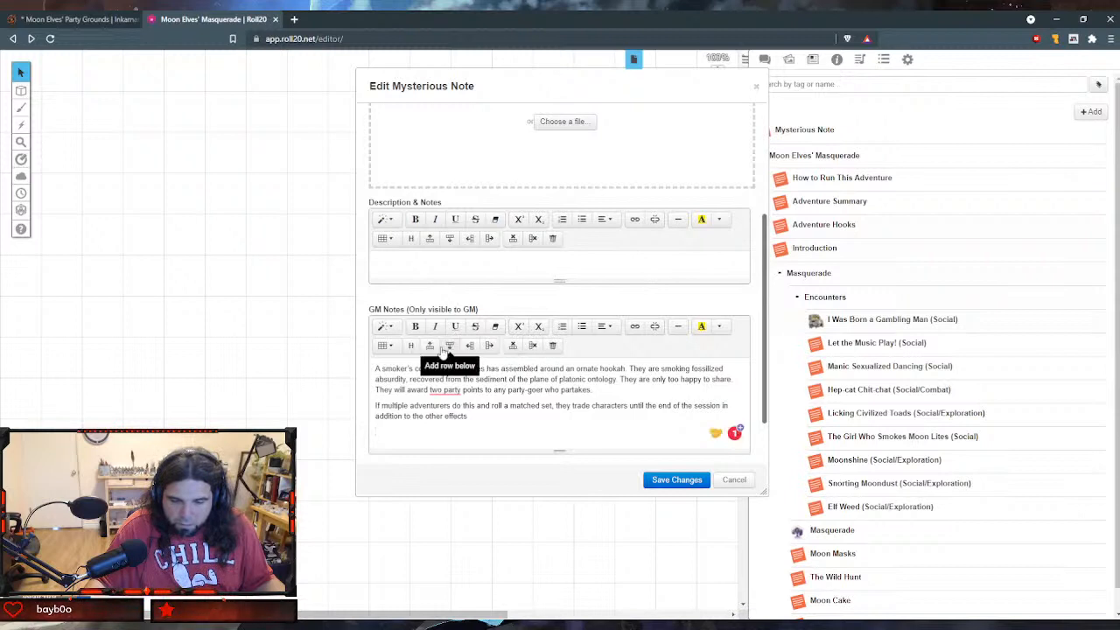
- Insert a 2 x 10 table below the GM notes text and add one extra row near its end
click(384, 347)
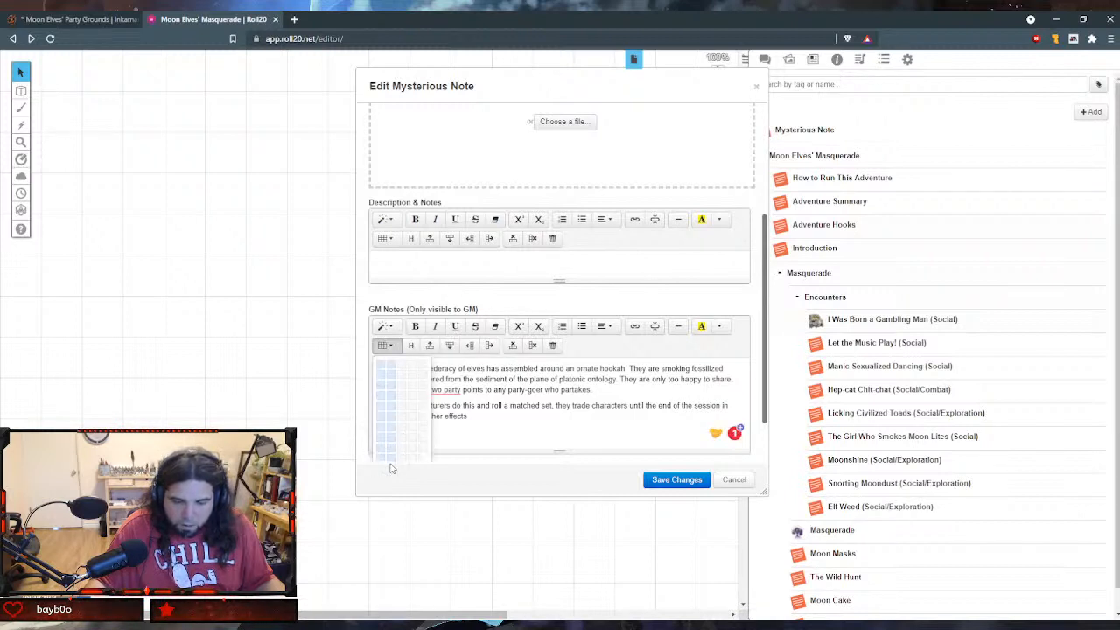
scroll(392, 448, down, 1)
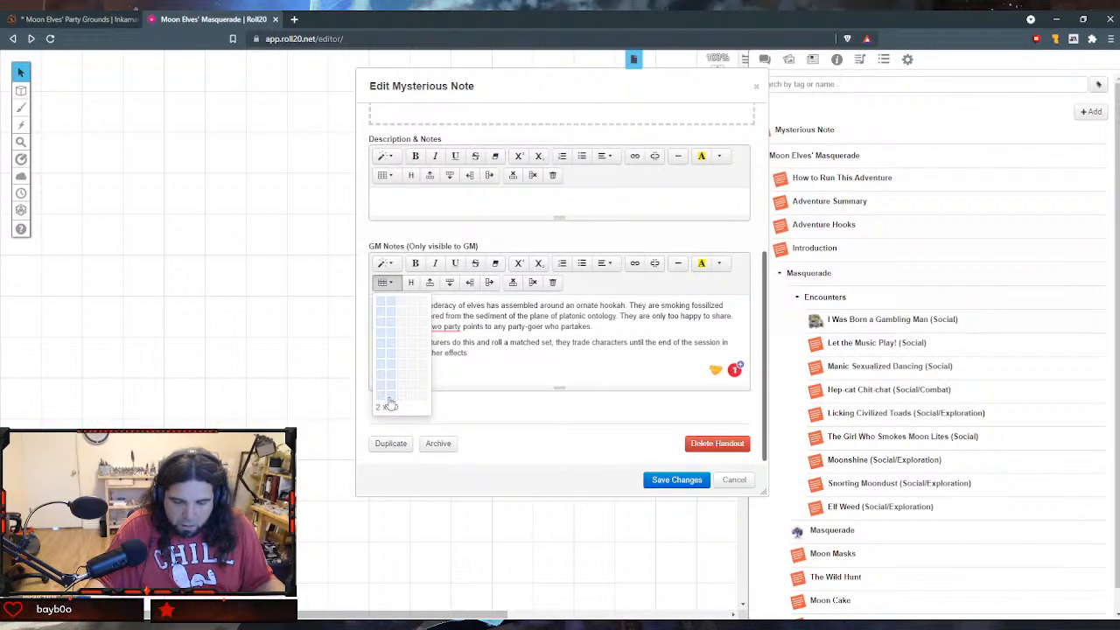
click(391, 401)
scroll(457, 382, down, 3)
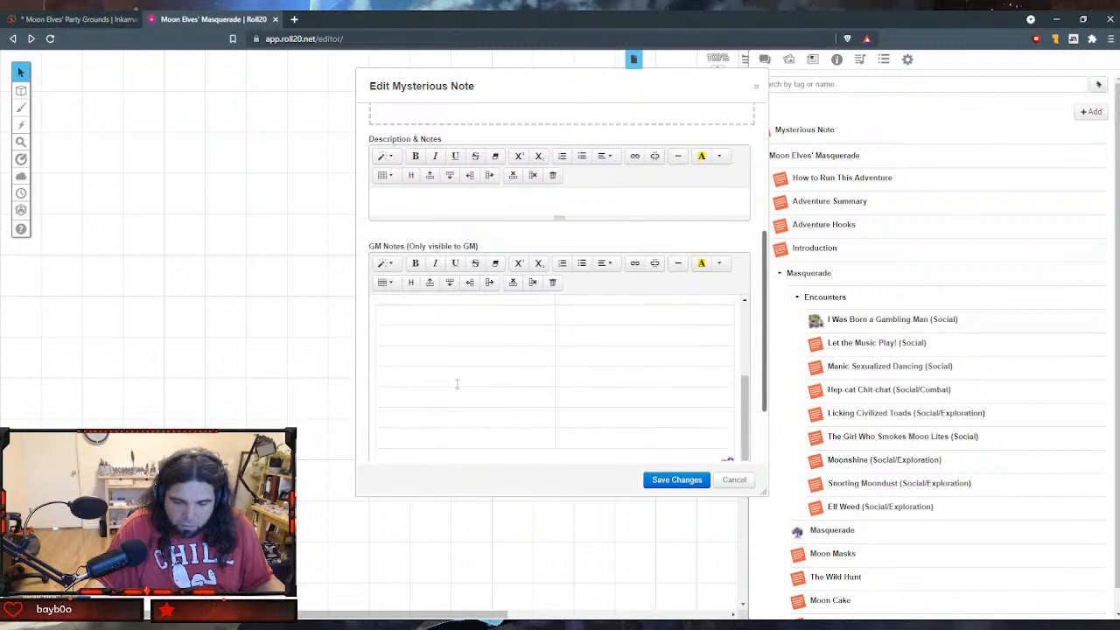
click(467, 438)
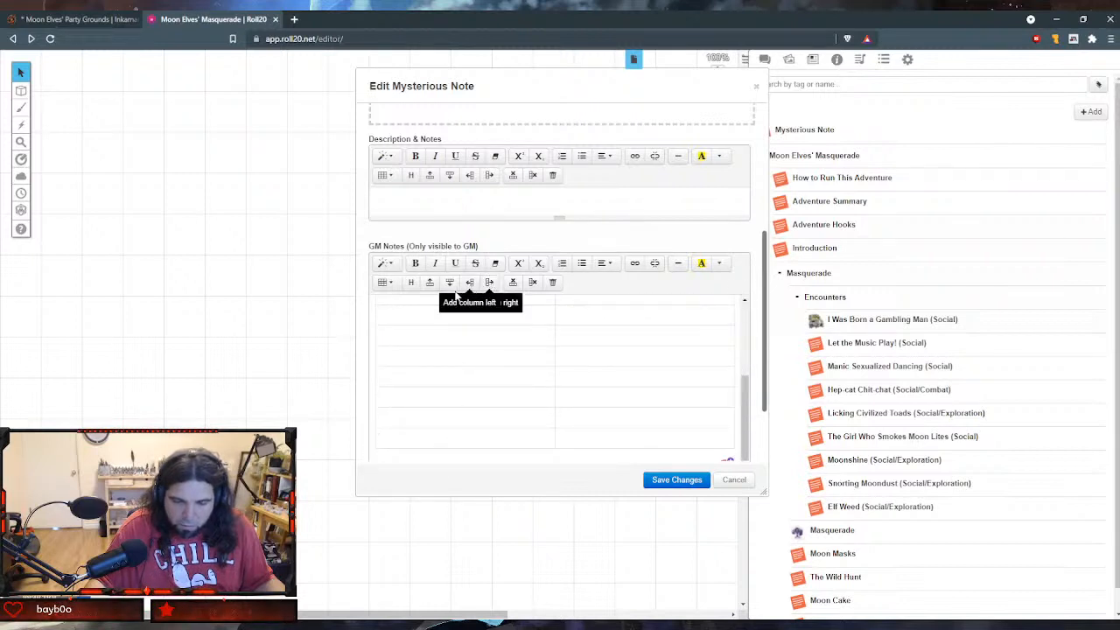
click(449, 285)
scroll(455, 336, up, 5)
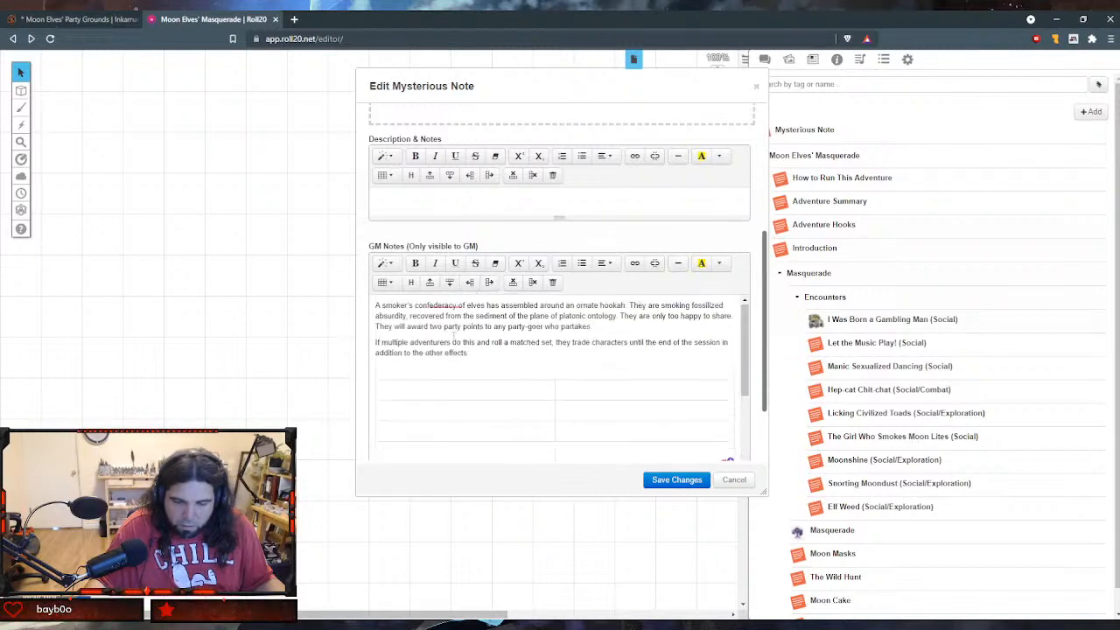
- Enter "d10" in the table's first header cell and add the title "Inhaling Fossilized Absurdity (F)" above the table
click(457, 384)
text(d10)
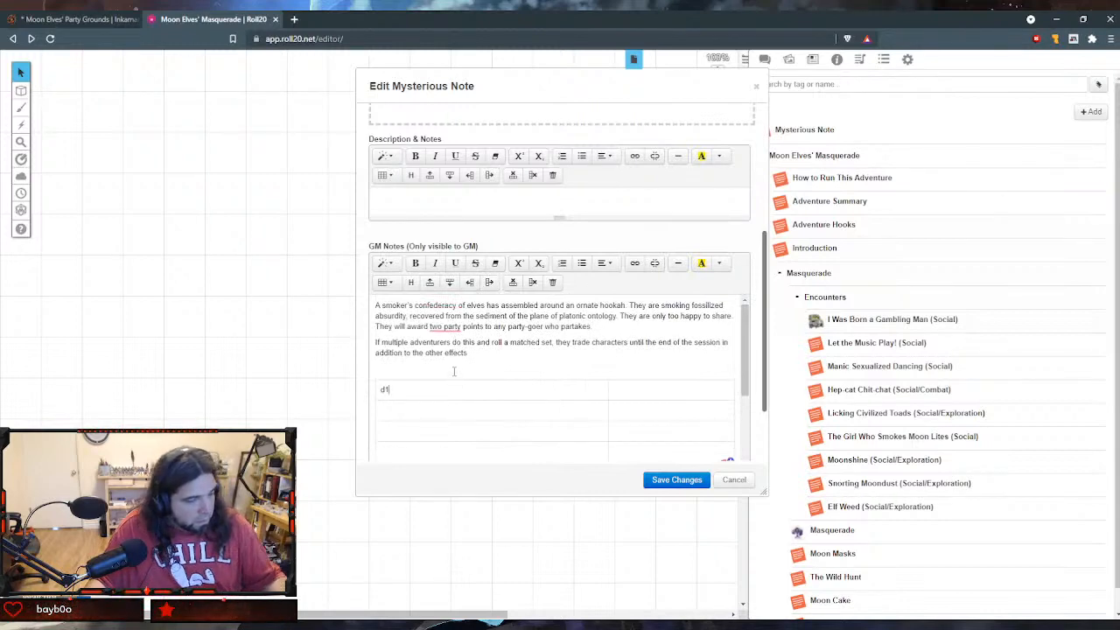
click(481, 362)
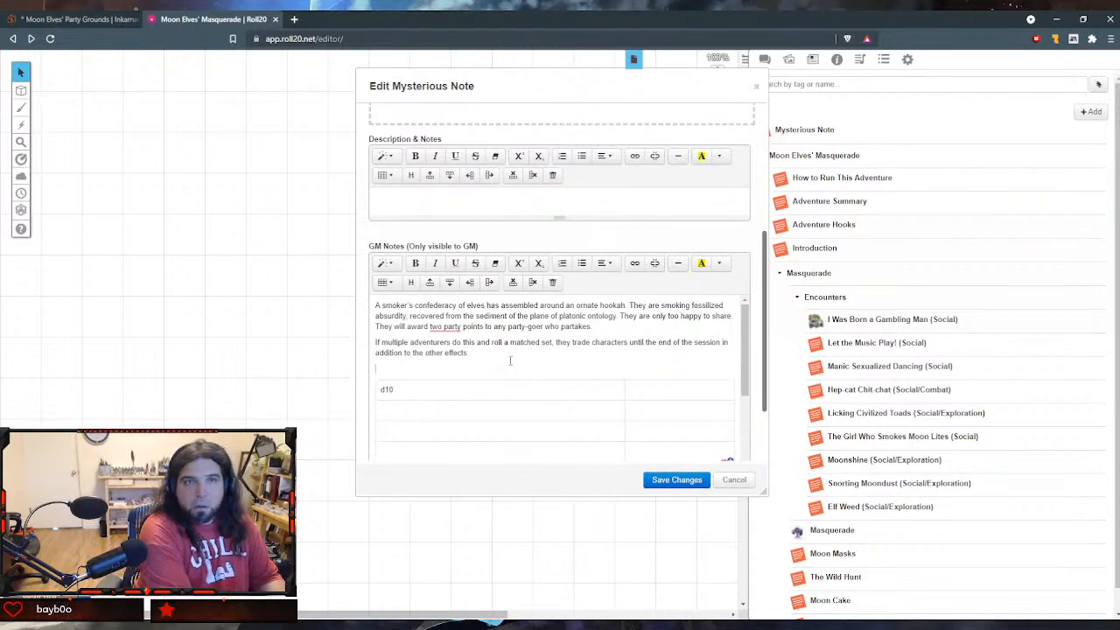
text(Inhaling)
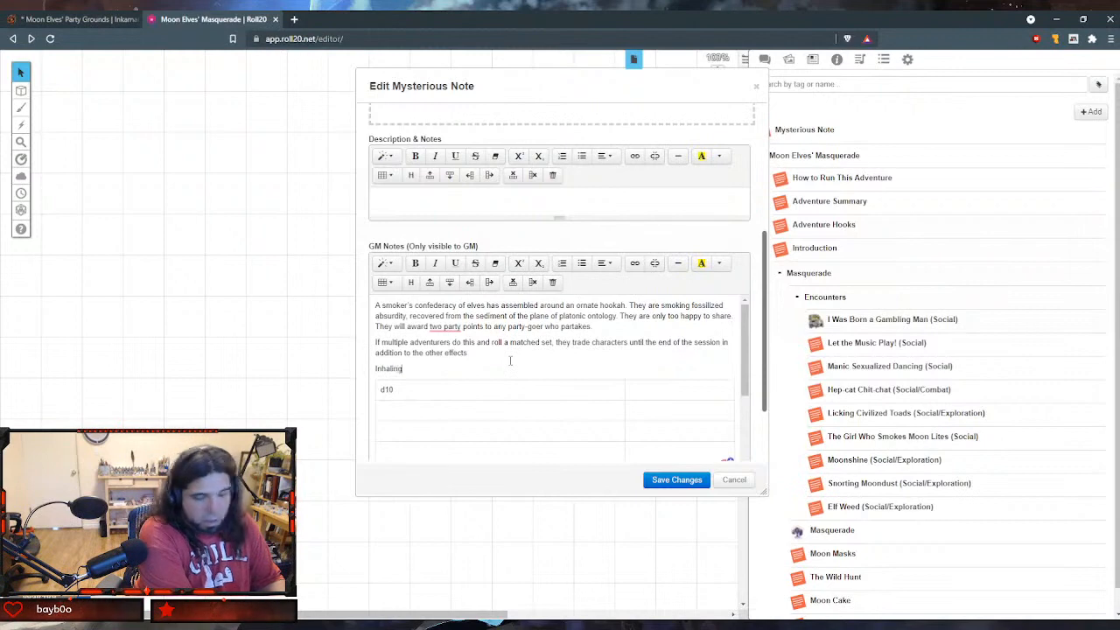
text( Fos)
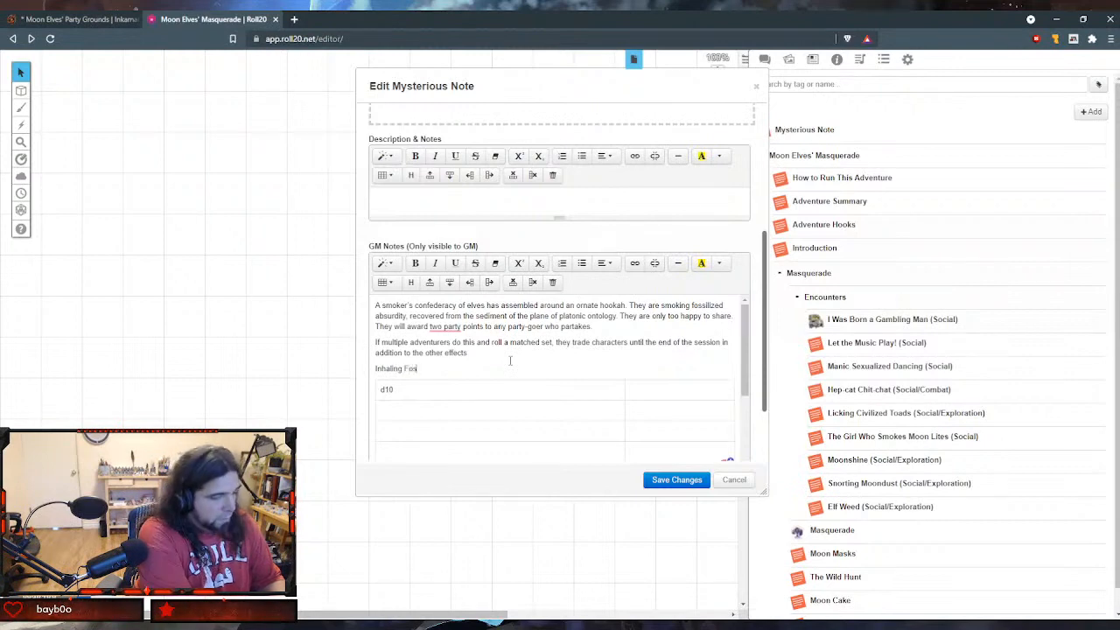
text(silized Ab)
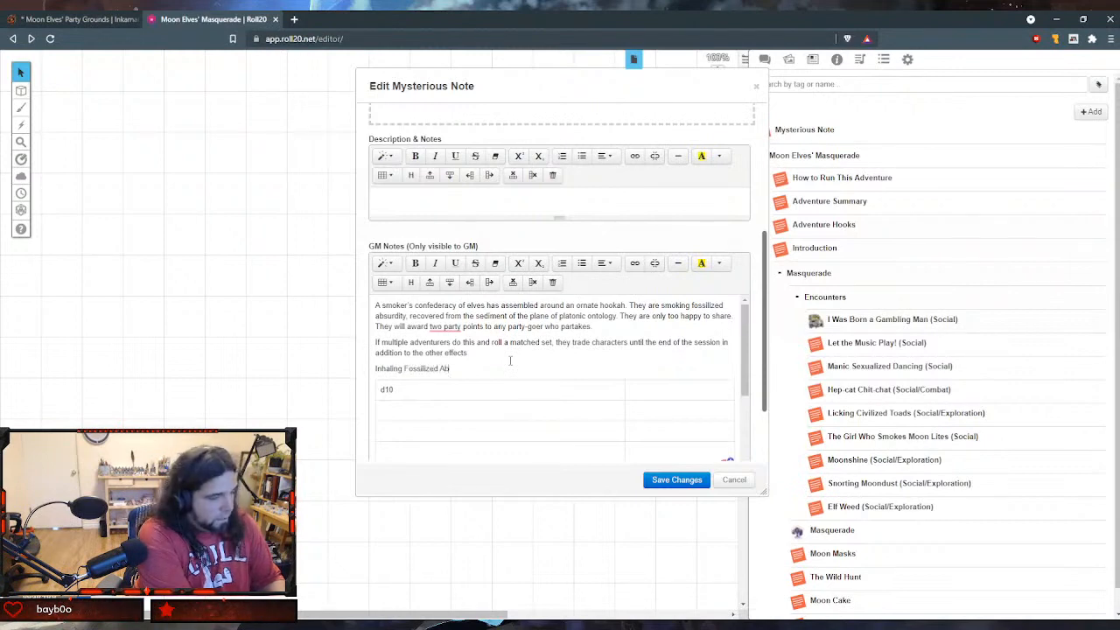
text(surdity )
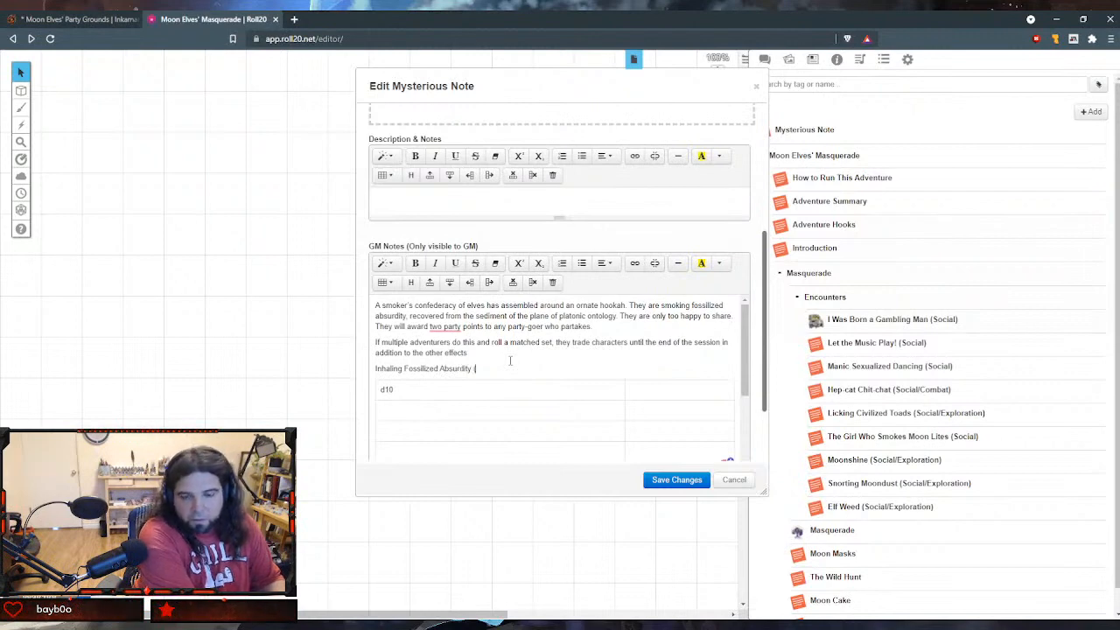
text((F)
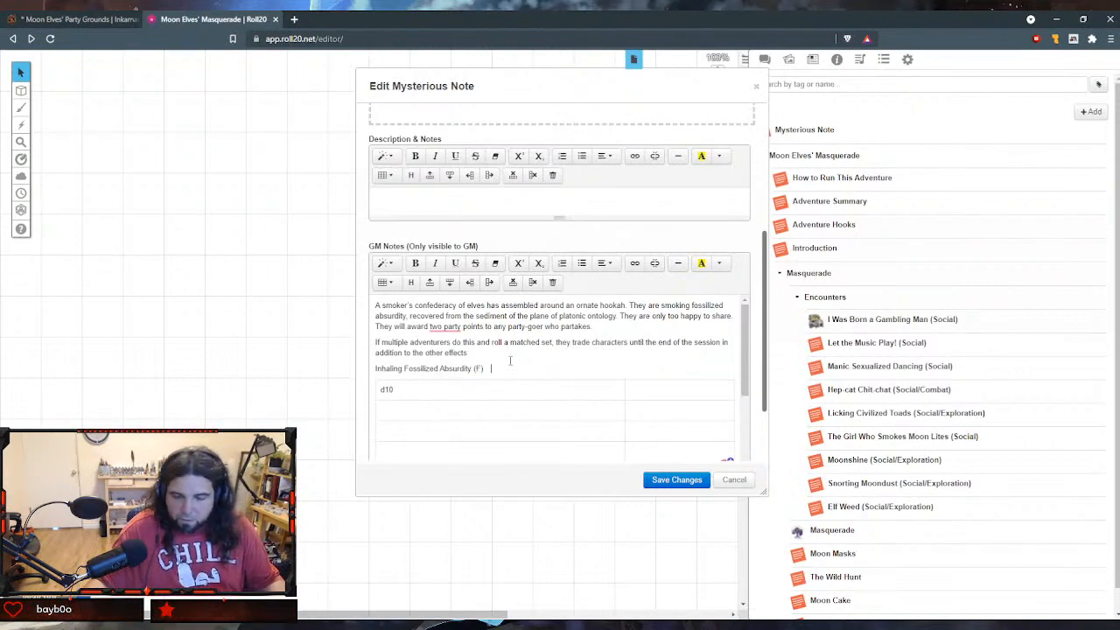
text())
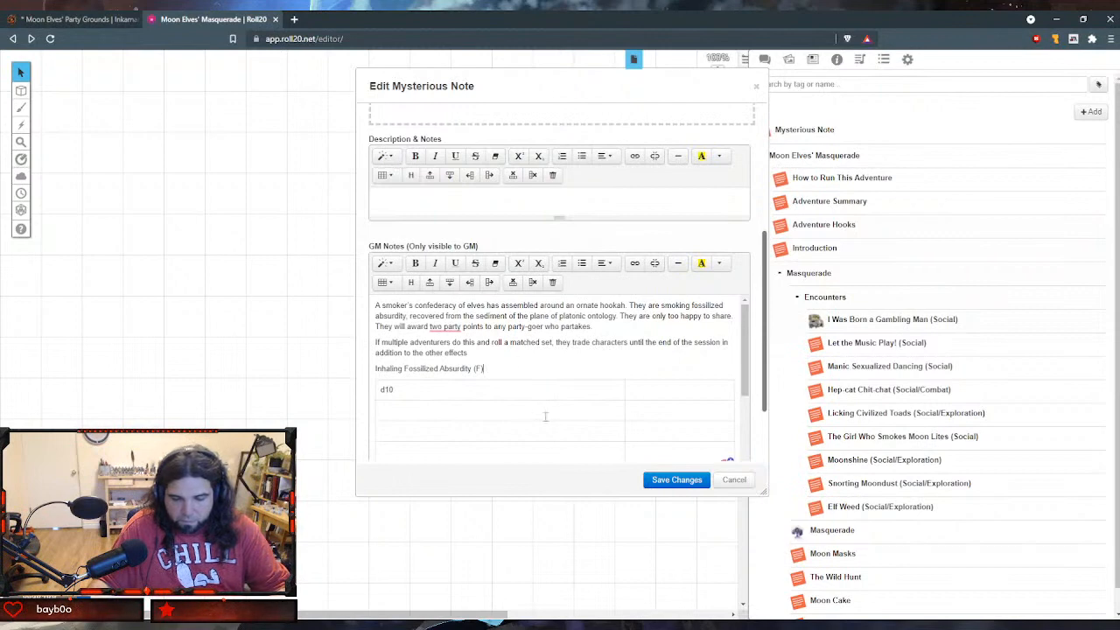
- Enter "Absurb Effect" as the header of the table's second column
click(652, 387)
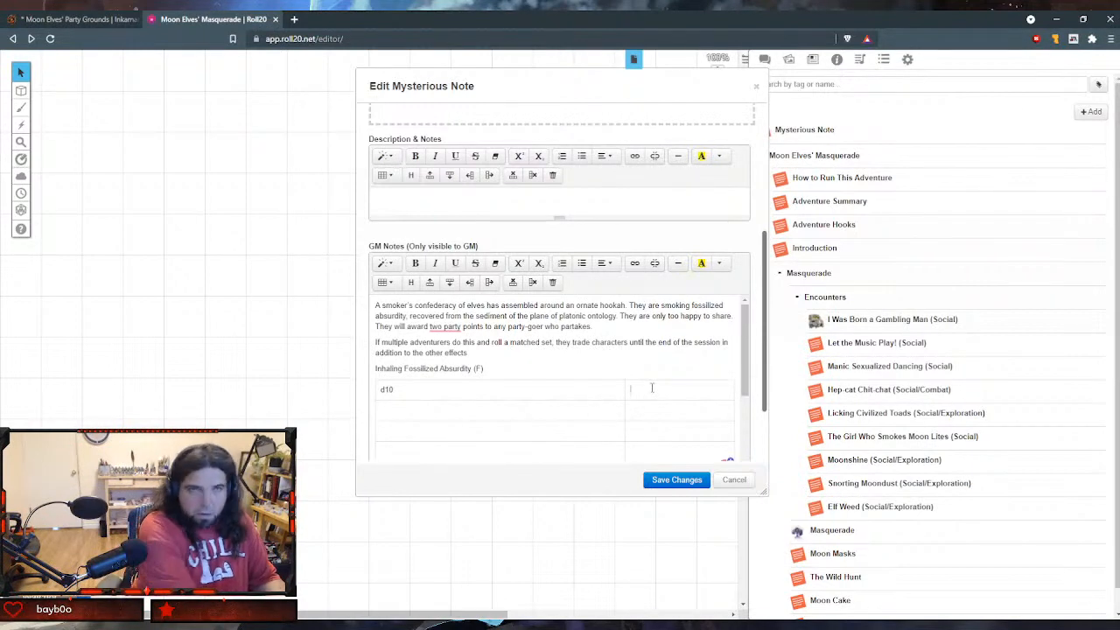
text(Absurd)
text( Effect)
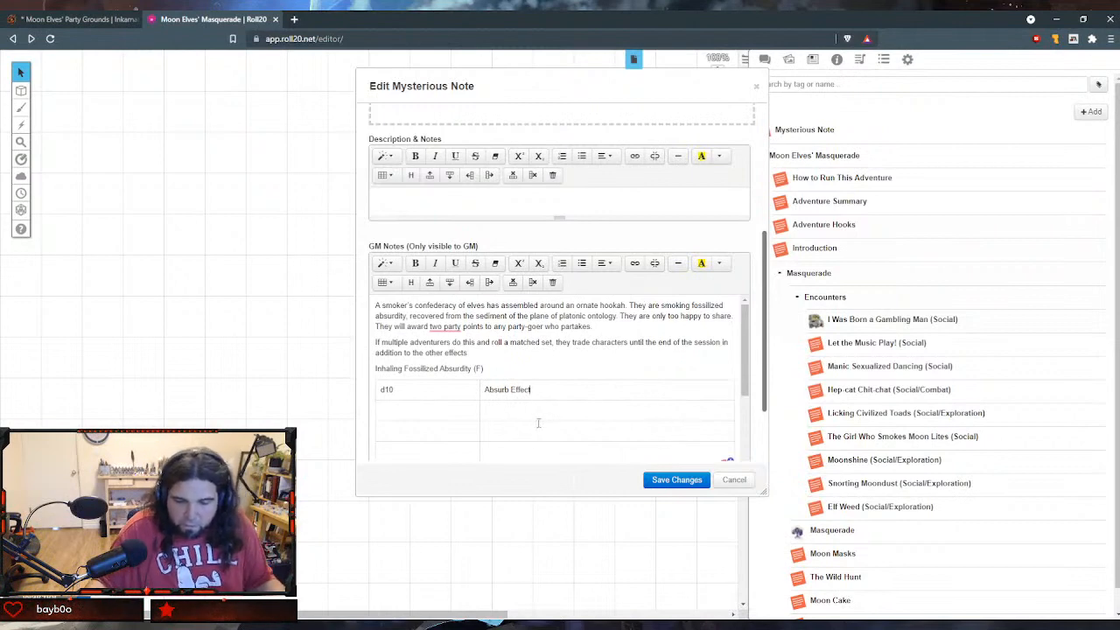
- Fill the first row under the header with "1" and "The Voyage Home"
click(476, 408)
text(1)
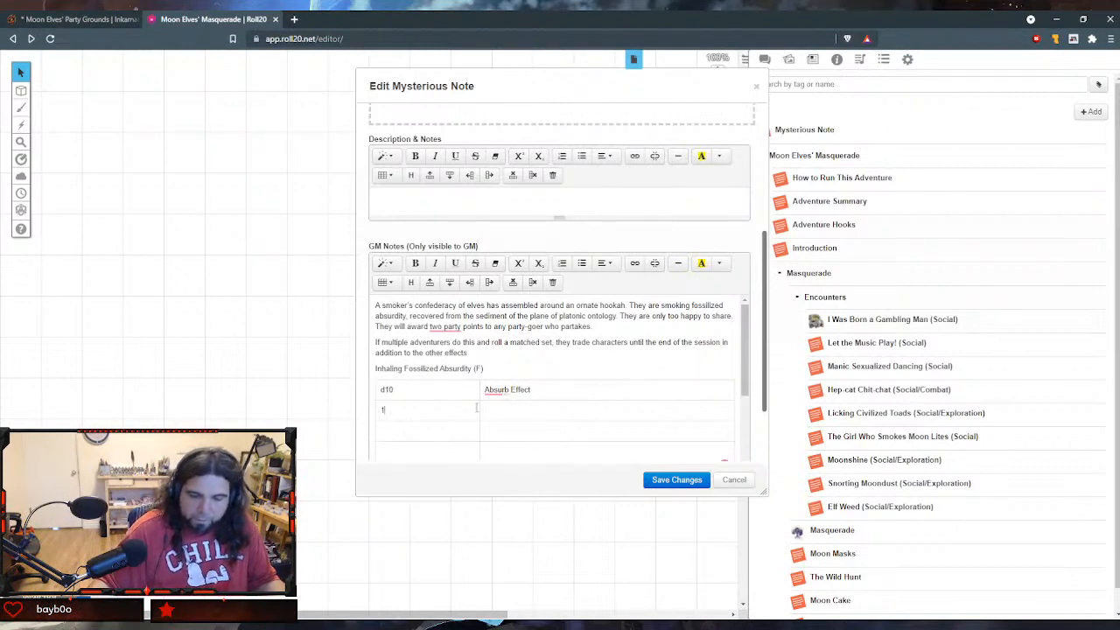
click(485, 409)
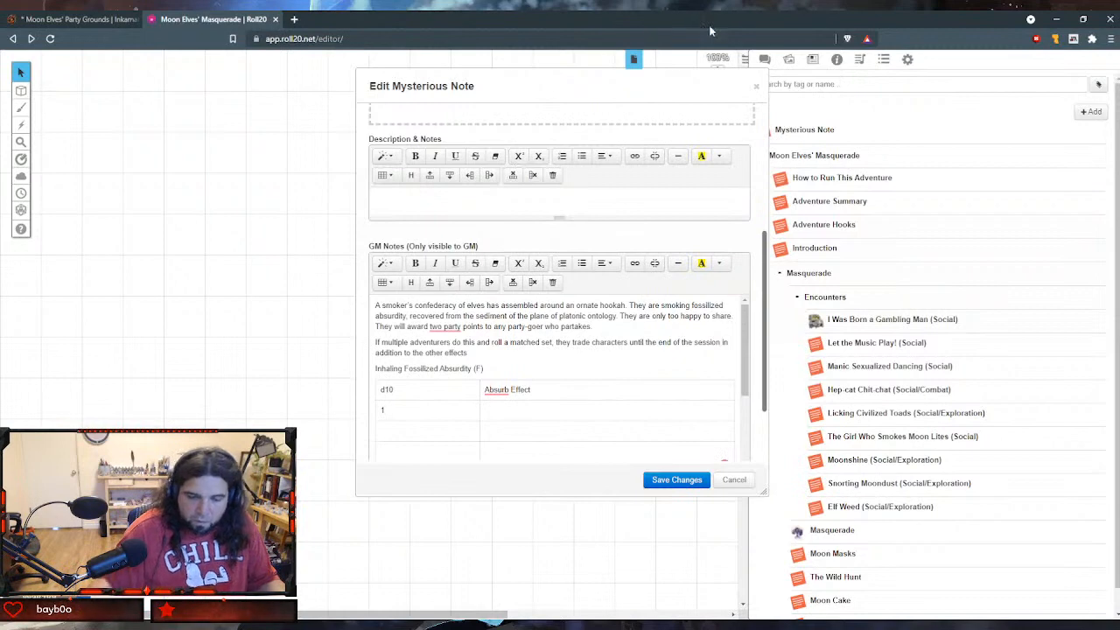
text(The Voyage Home)
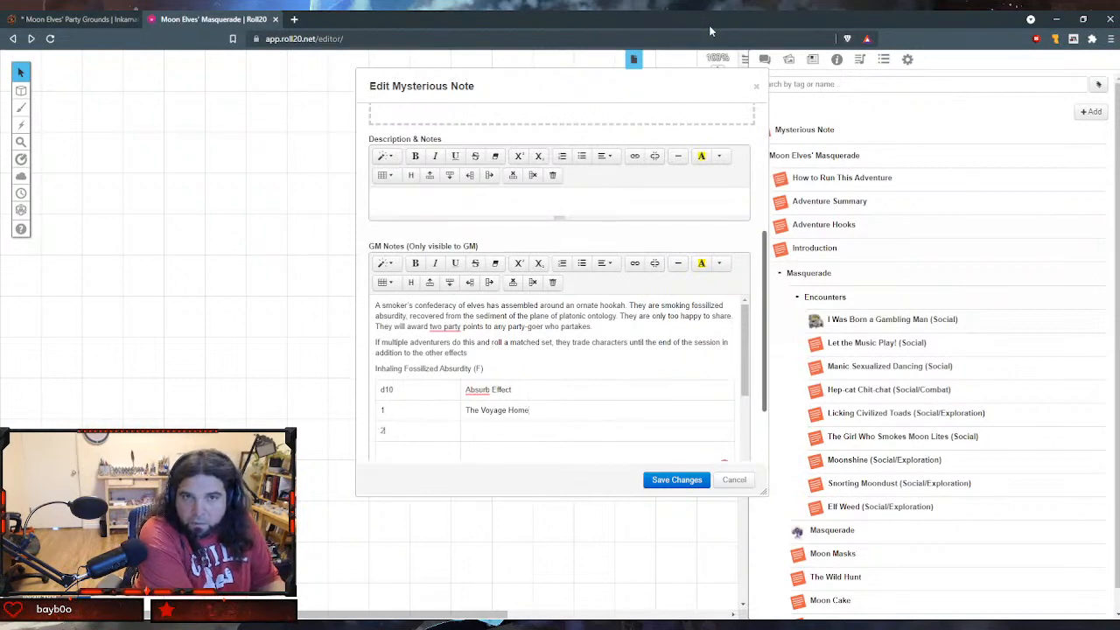
text(It cou)
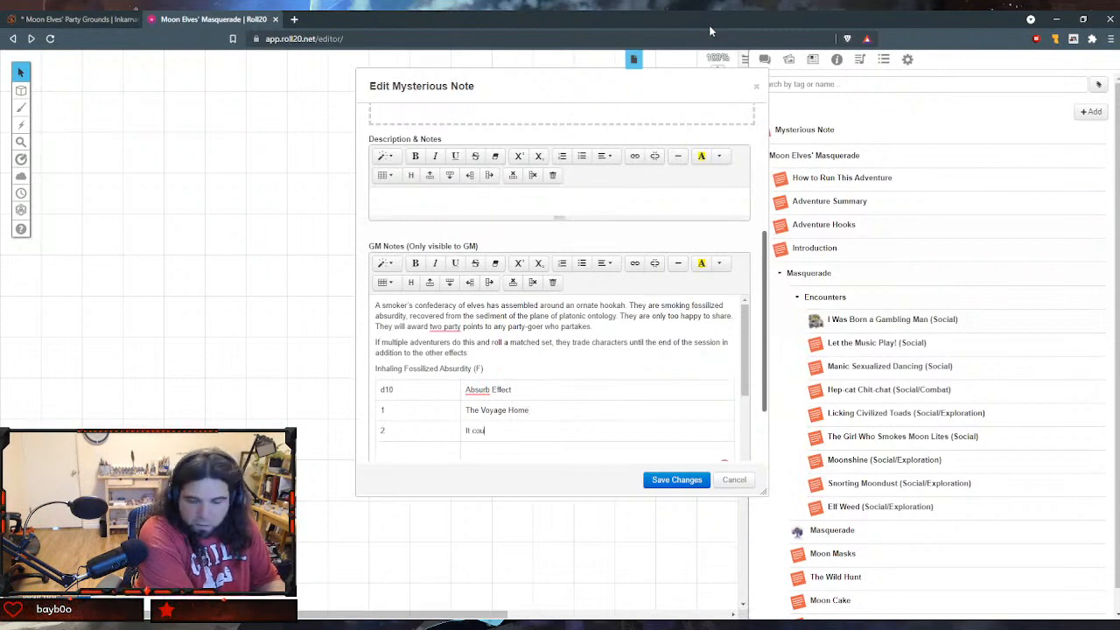
text(ould Hap)
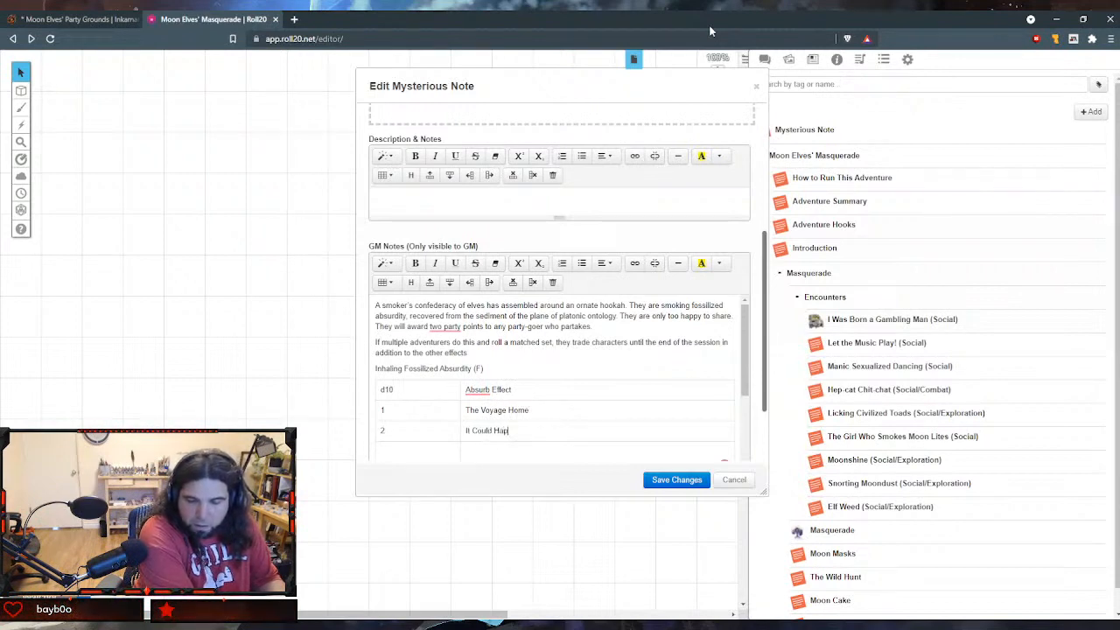
text(pen to You!)
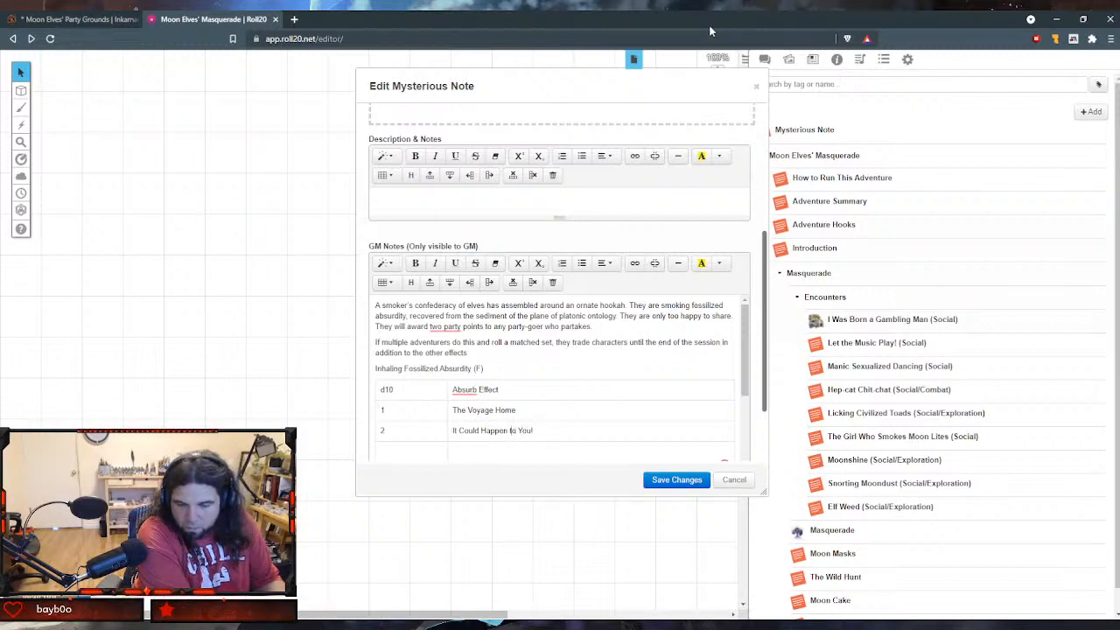
- Fill the following table row with "2" and "It Could Happen To You!", and number the row below it "3"
key(BackSpace)
text(T)
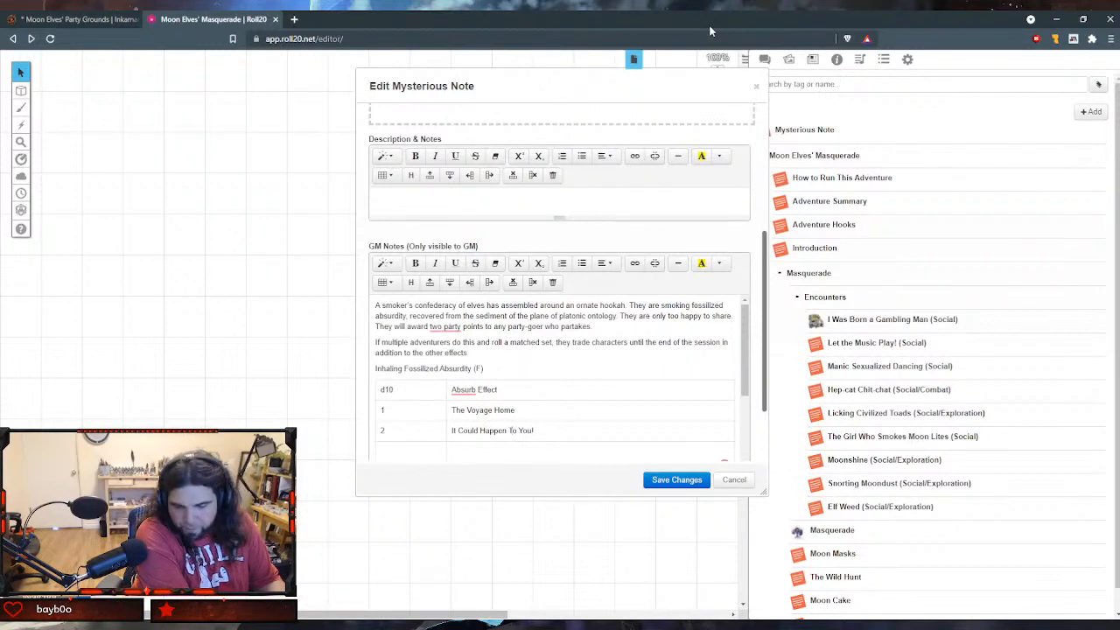
key(Tab)
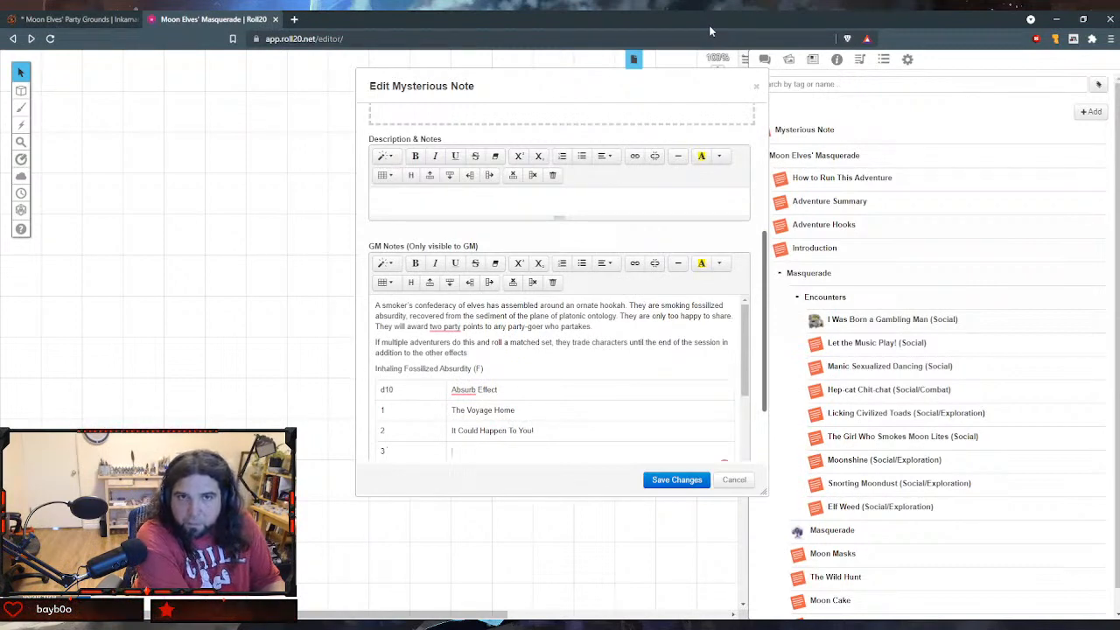
text(Dad Trip)
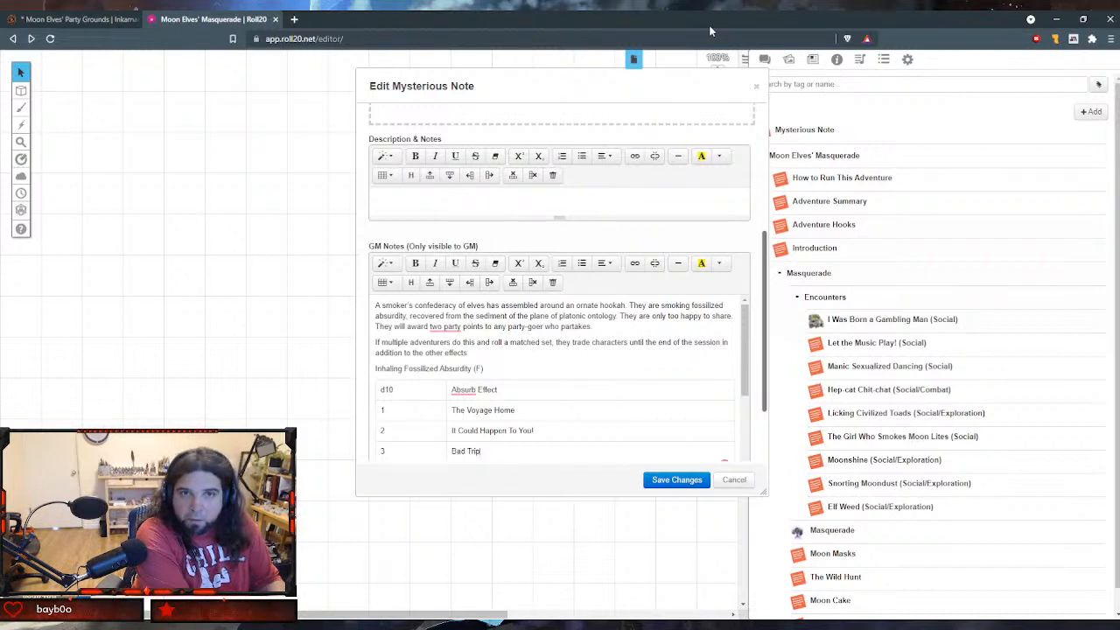
key(BackSpace)
key(BackSpace)
key(BackSpace)
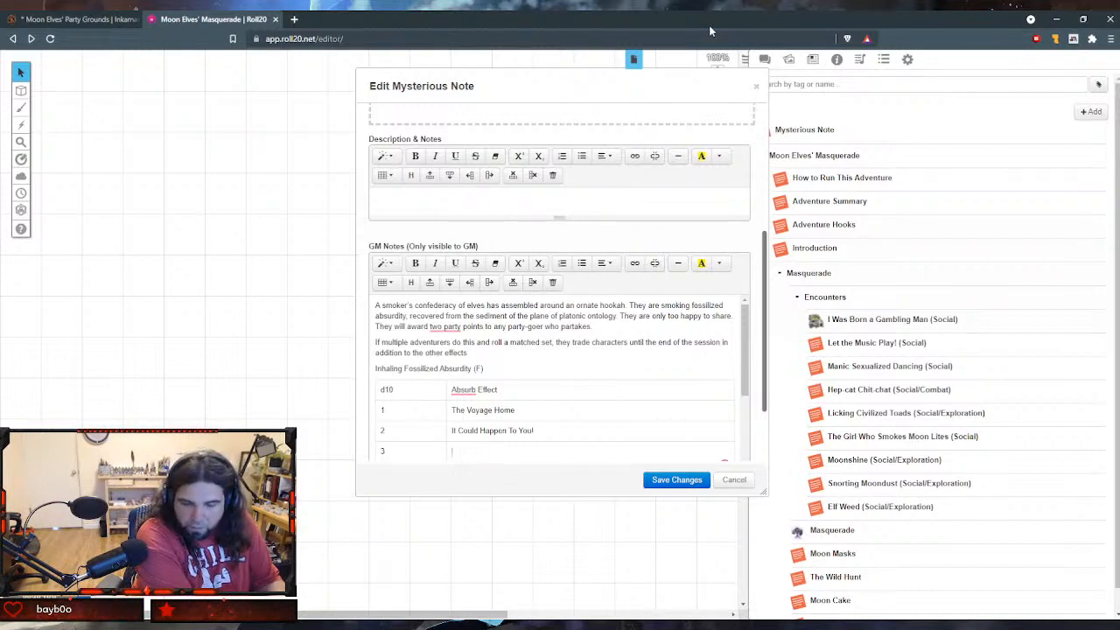
- Enter "Opening the Third Eye" as the effect for table row 3
text(Openin)
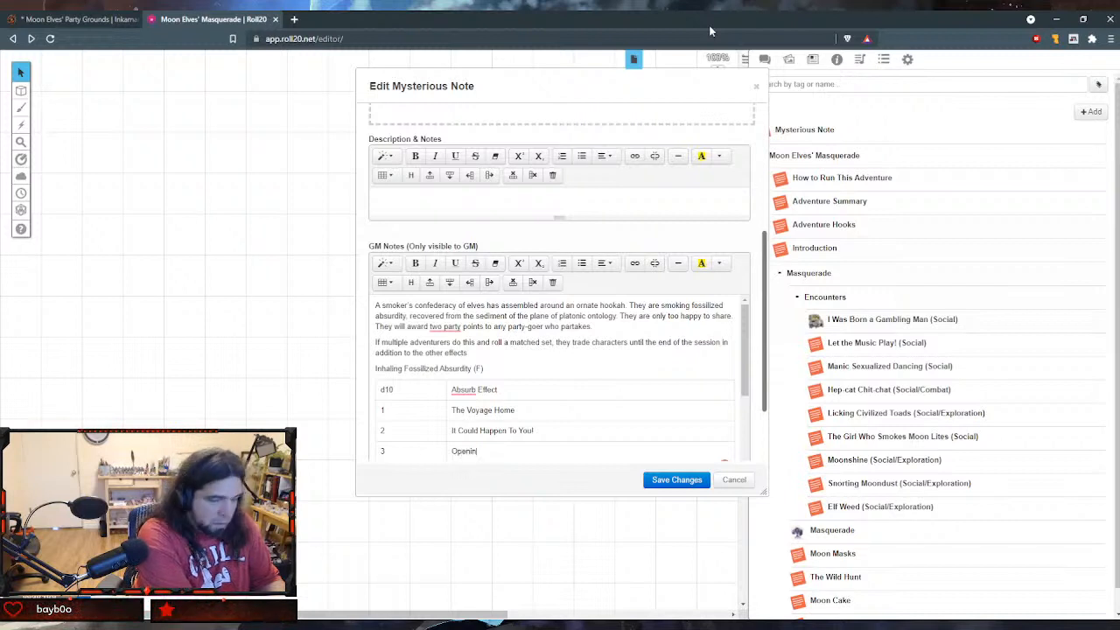
text(g the T)
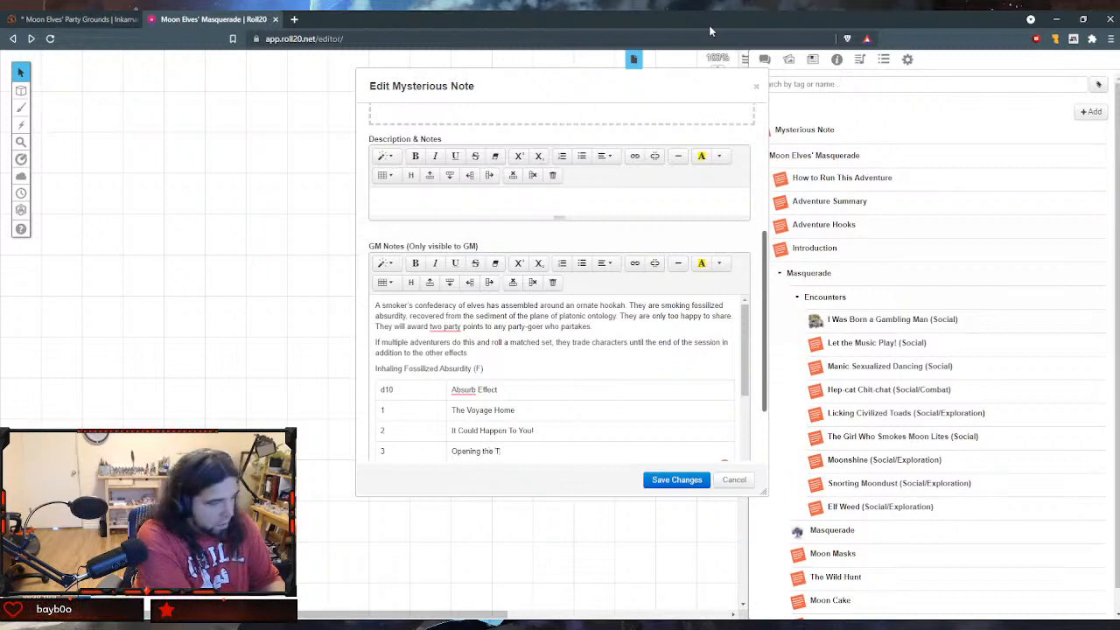
text(hird Ey)
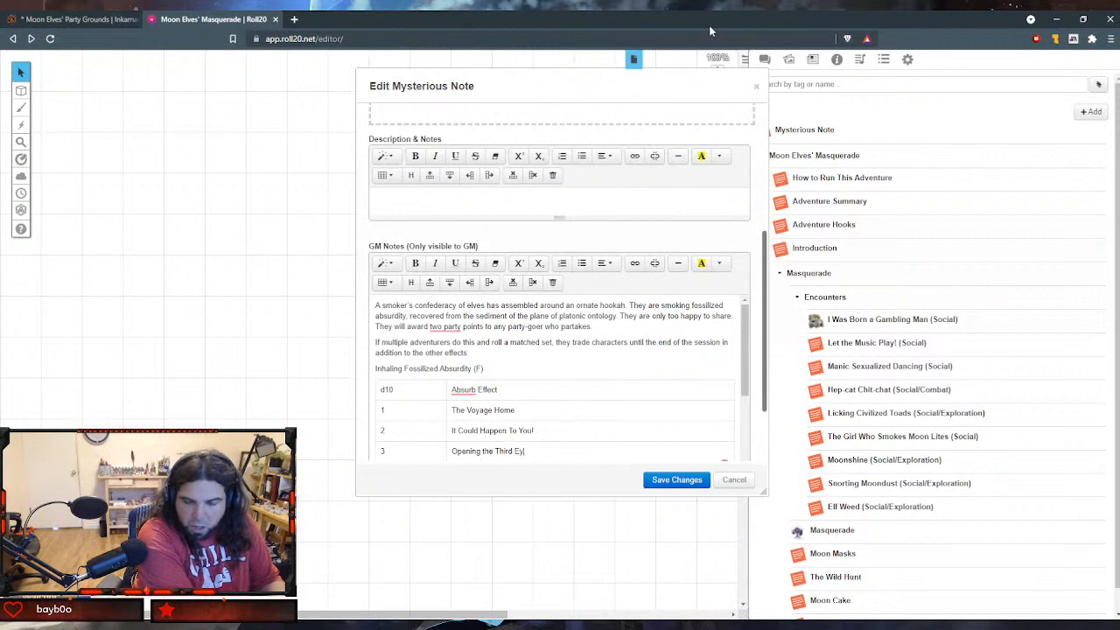
text(e)
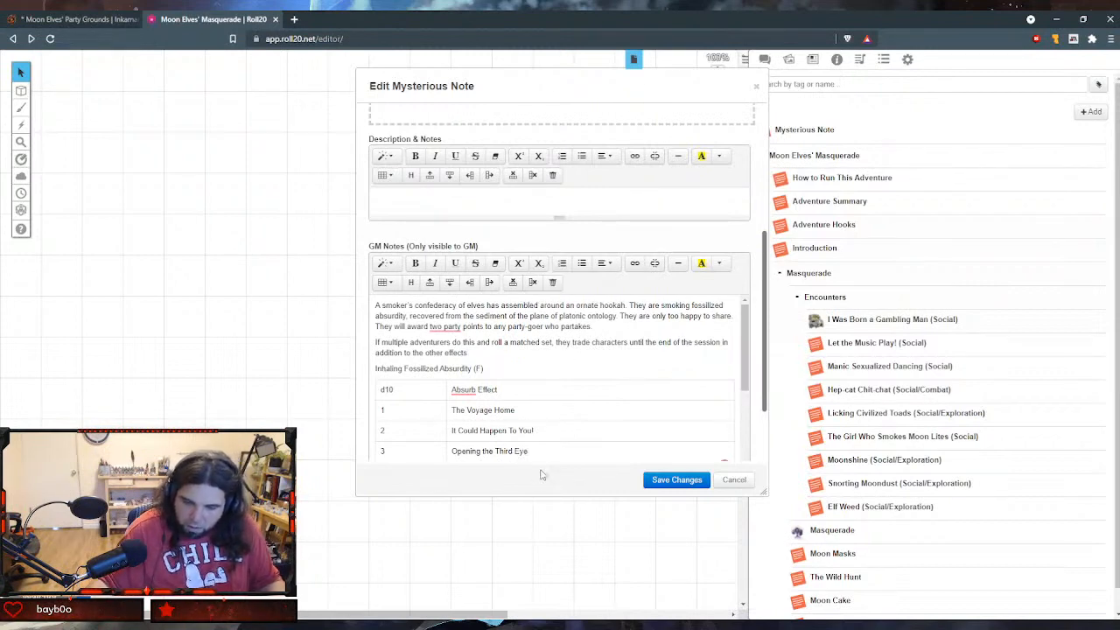
- Fill the table row below row 3 with "4" and the effect "Bad Trip"
scroll(577, 398, down, 2)
key(Return)
key(BackSpace)
key(BackSpace)
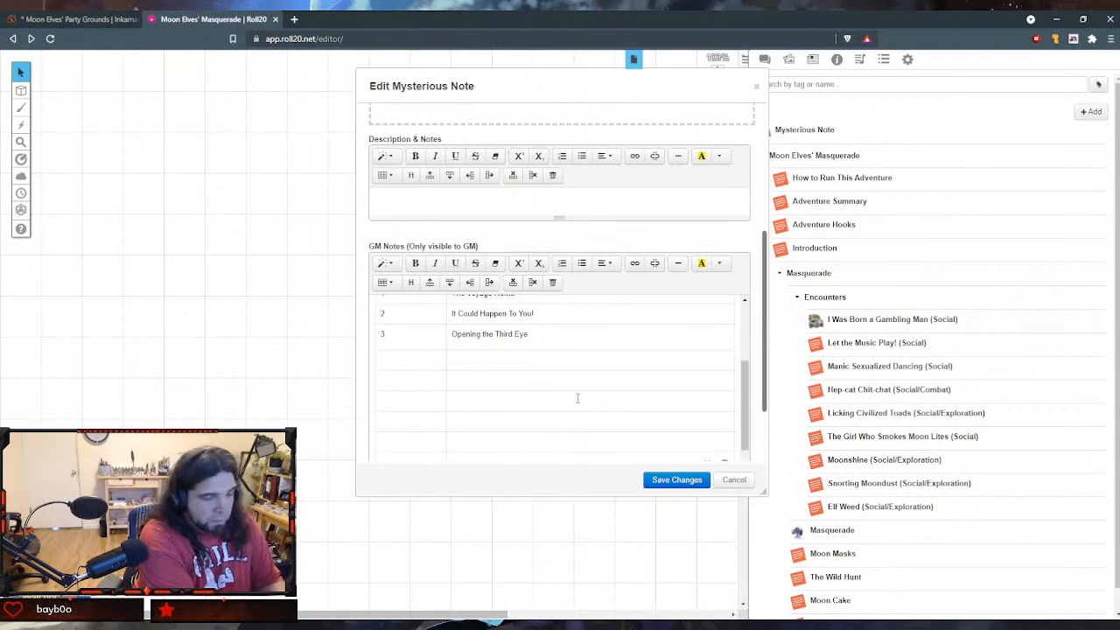
key(Tab)
text(B)
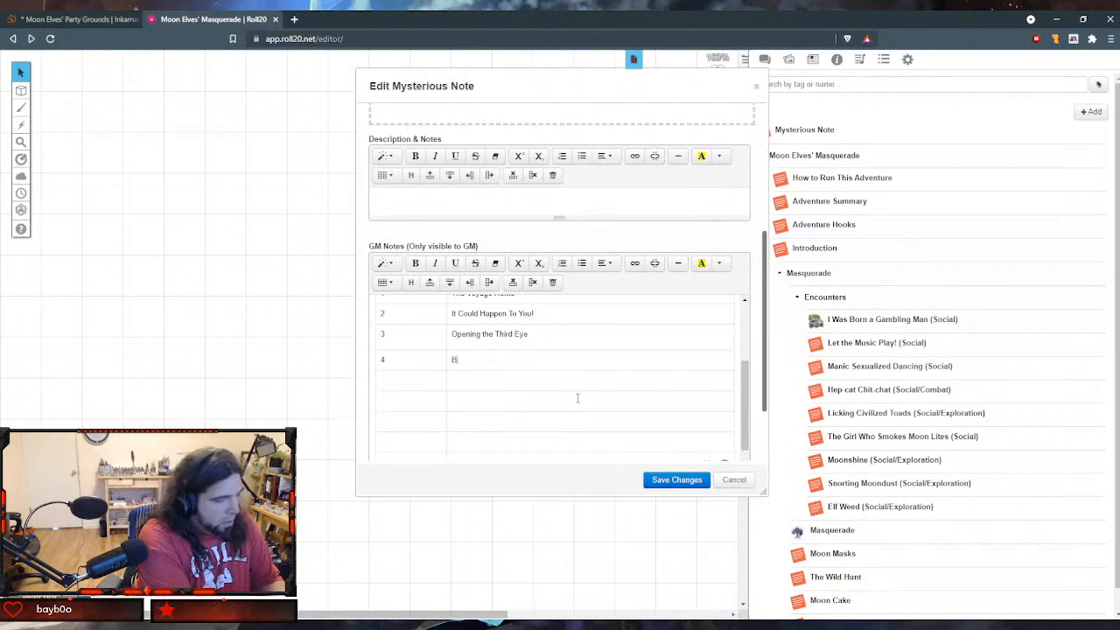
text(ad Trip)
key(Tab)
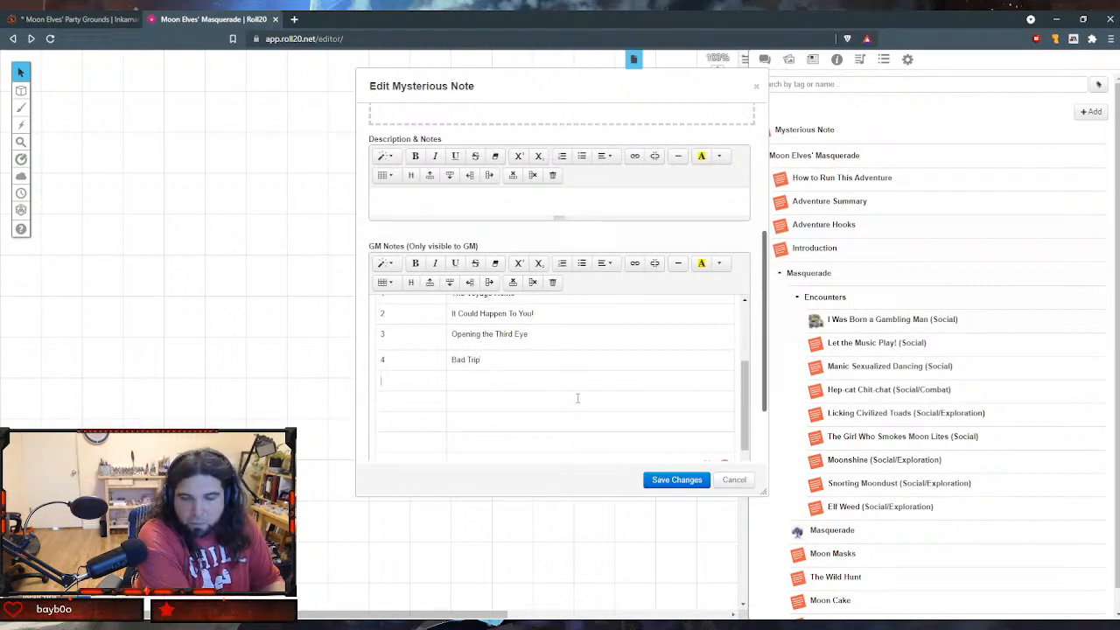
- Number the following table row "5" and enter "Elephant Talk" as its effect
text(4)
key(BackSpace)
text(5)
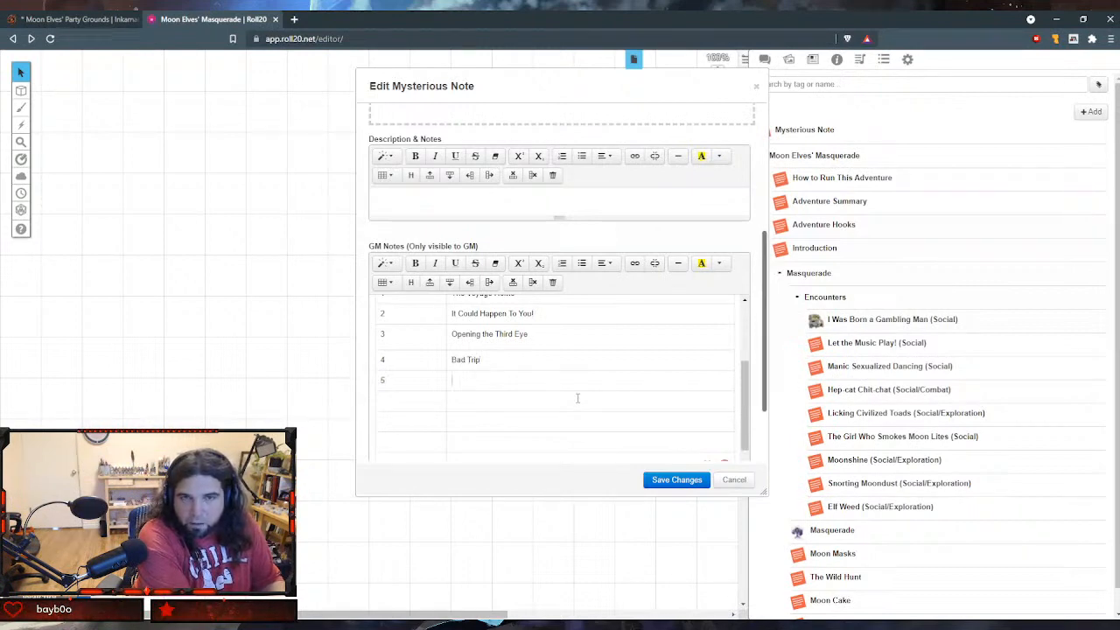
text(Elephan)
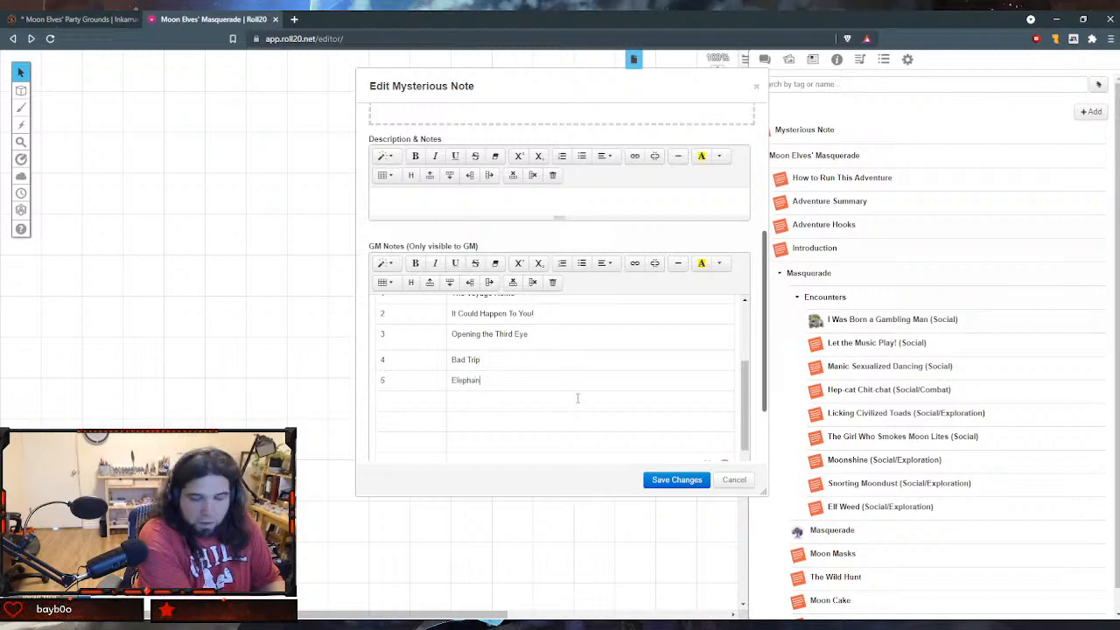
text(t Talk)
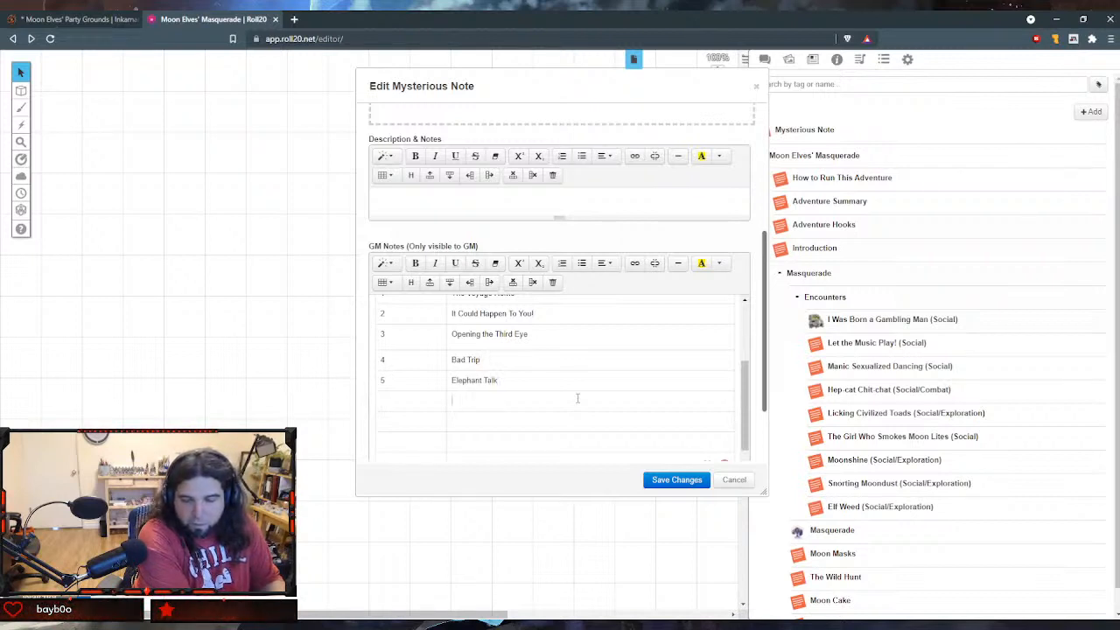
- Fill the next table row with "6" and the effect "What Dreams May Run"
key(shift+Tab)
text(6)
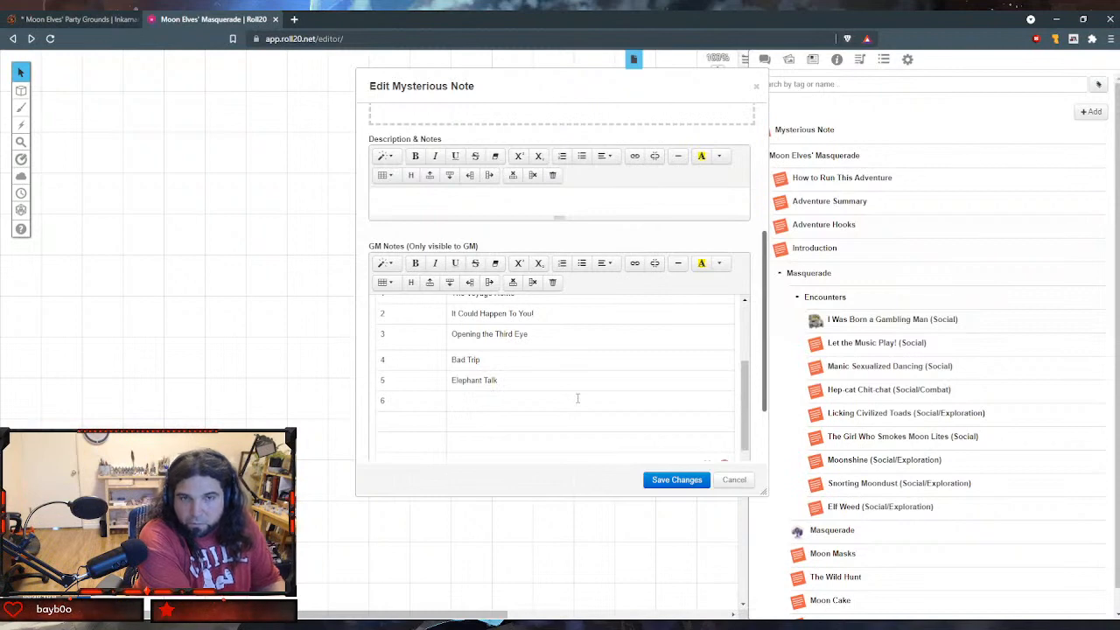
key(Tab)
text(What )
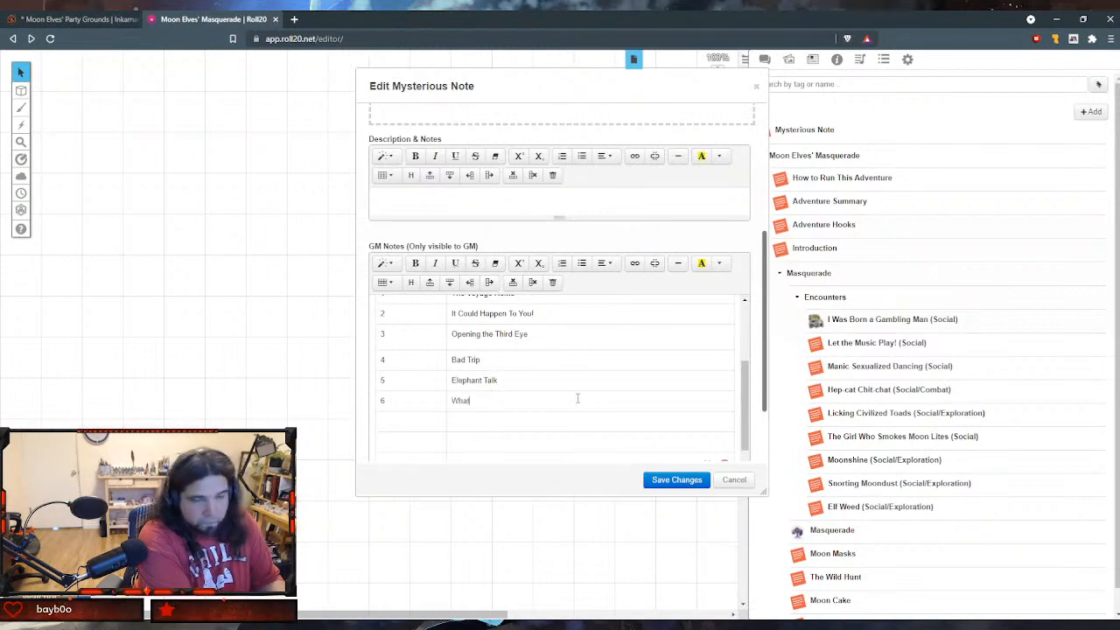
text(Dr)
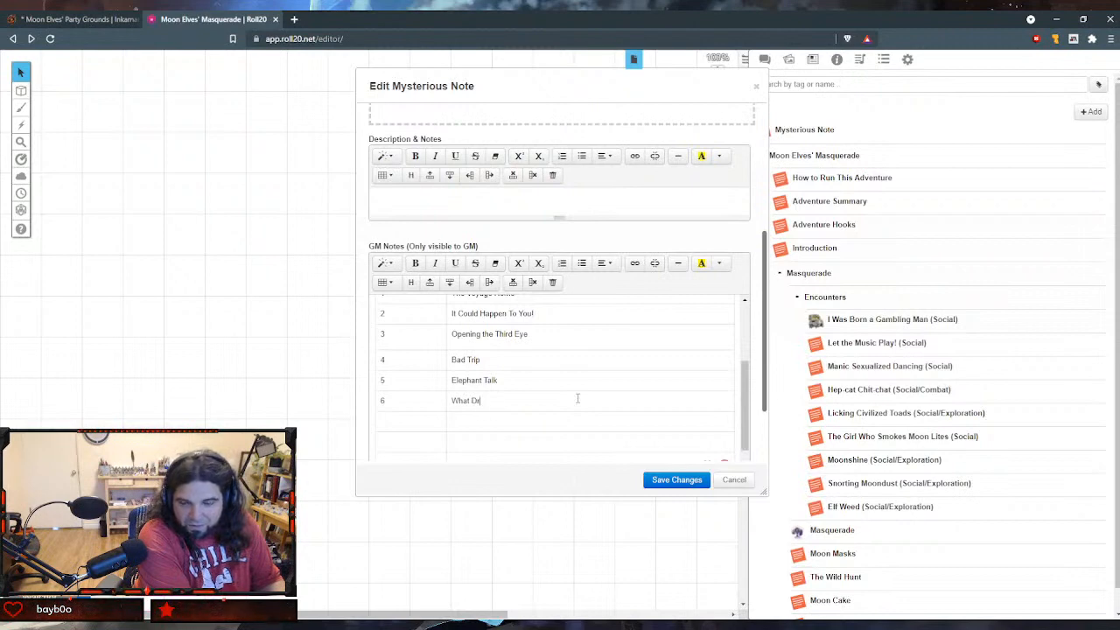
text(aeams May Run)
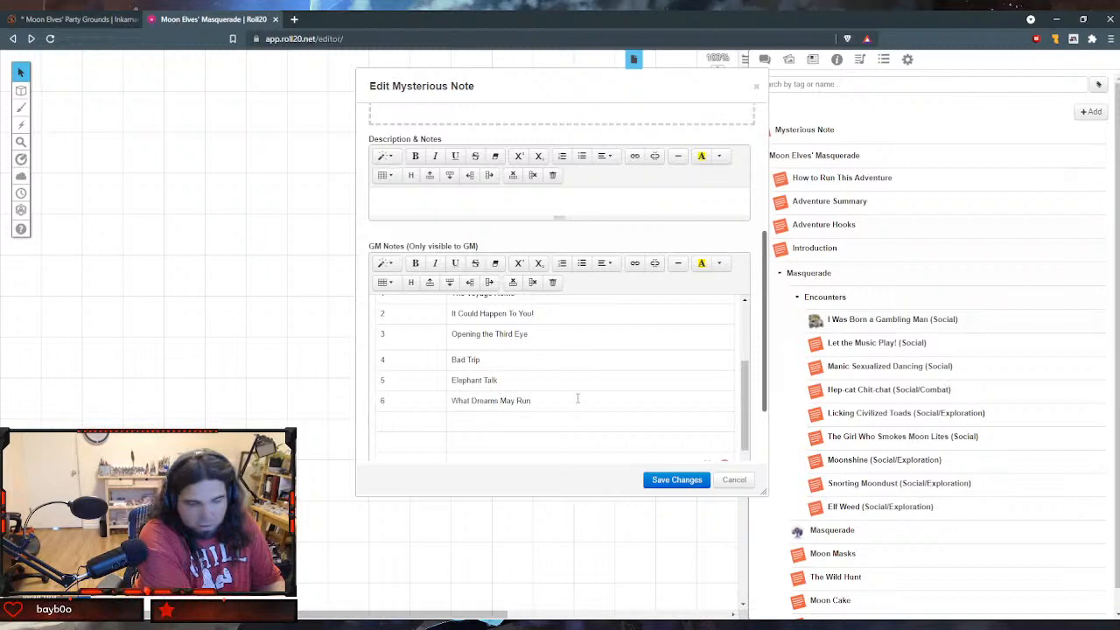
- Number the next table row "7" and move "What Dreams May Run" from row 6 into it
key(Tab)
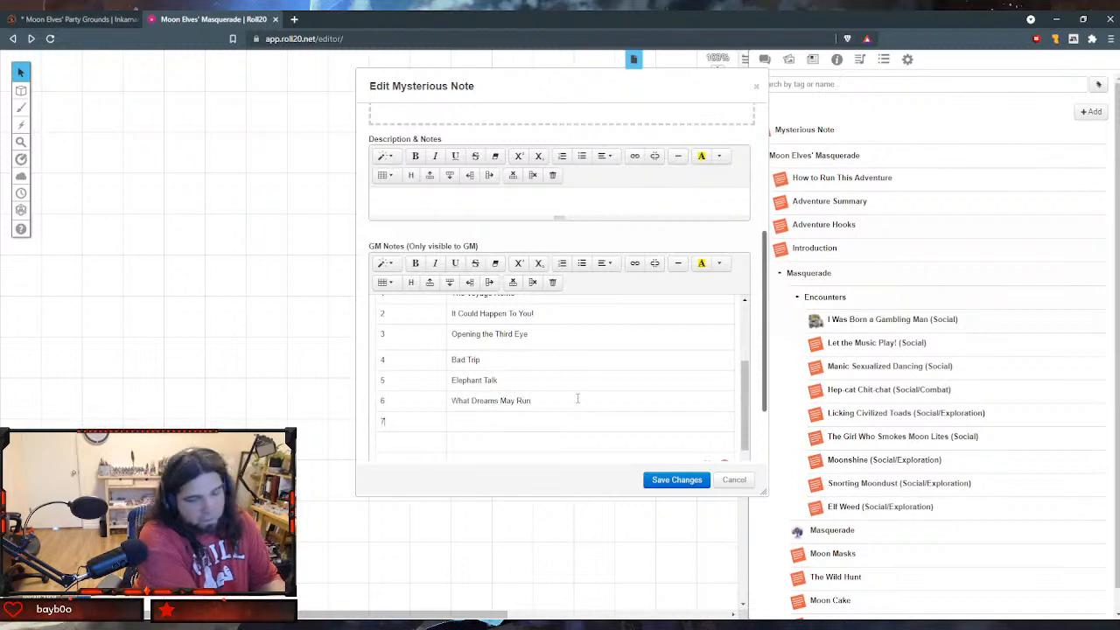
text(7)
key(Tab)
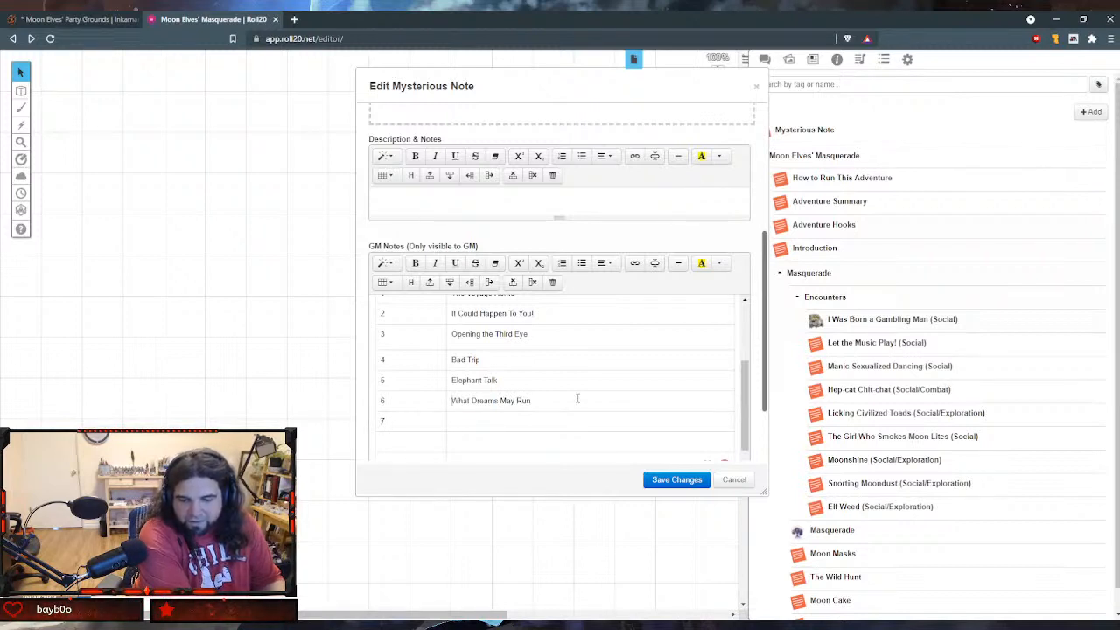
key(shift+End)
key(ctrl+c)
key(BackSpace)
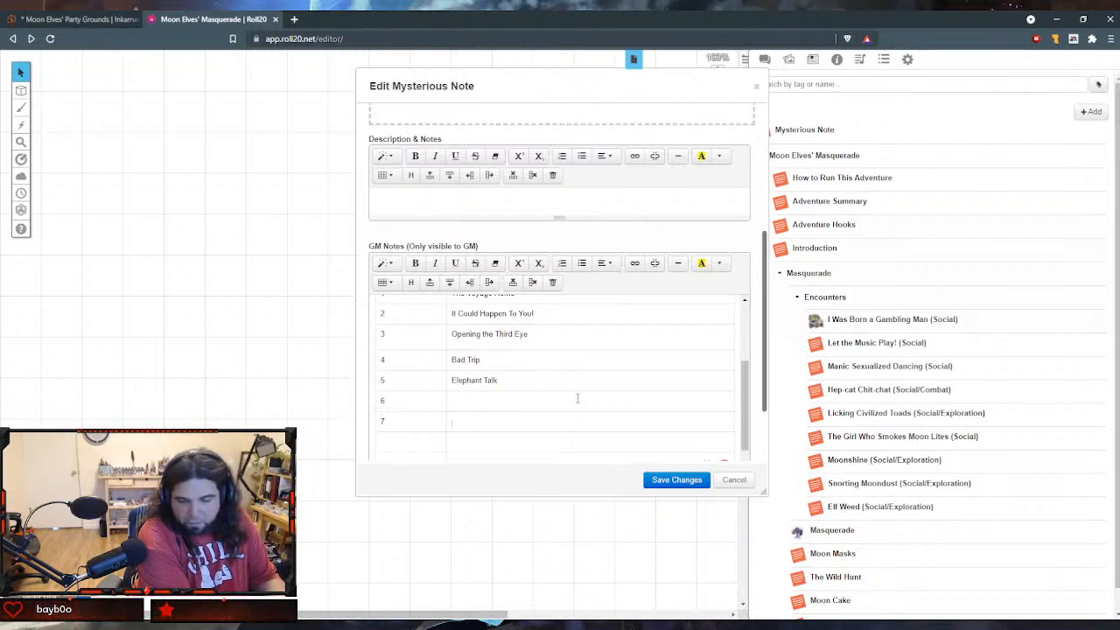
key(ctrl+v)
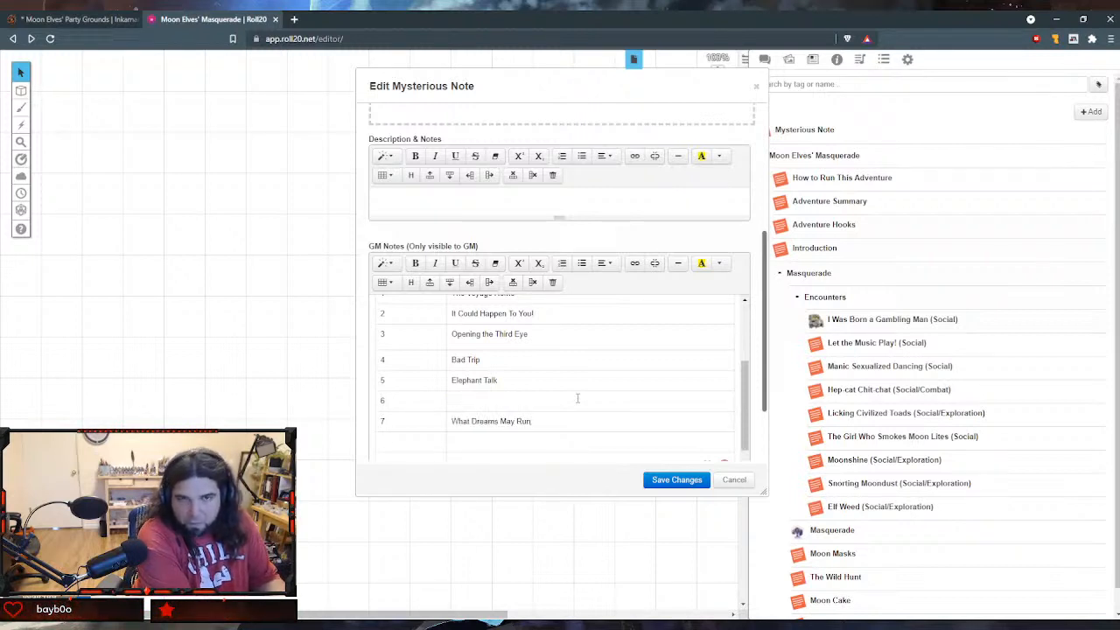
- Enter "Lovely Moon-Child" as the effect in the emptied table row 6
click(577, 398)
text(Lovely)
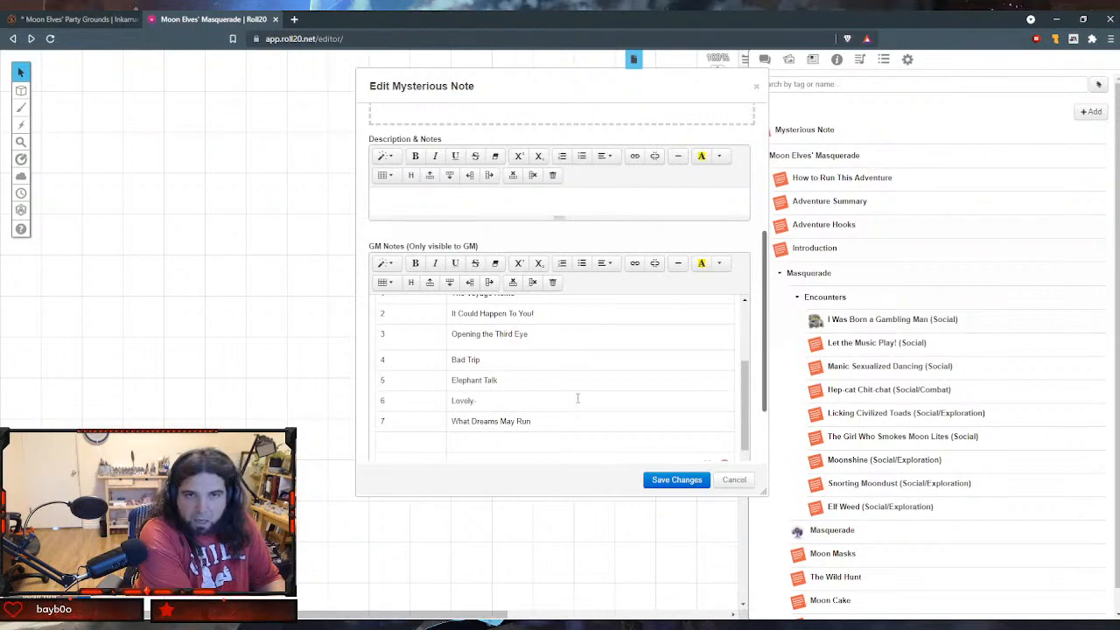
text( Moon-)
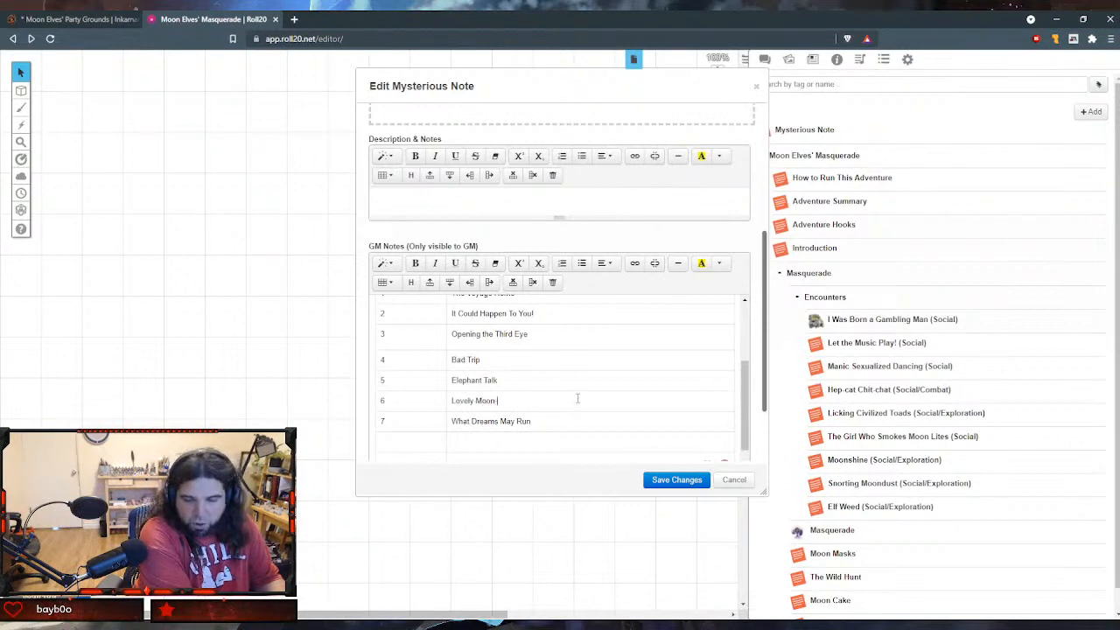
text(Child)
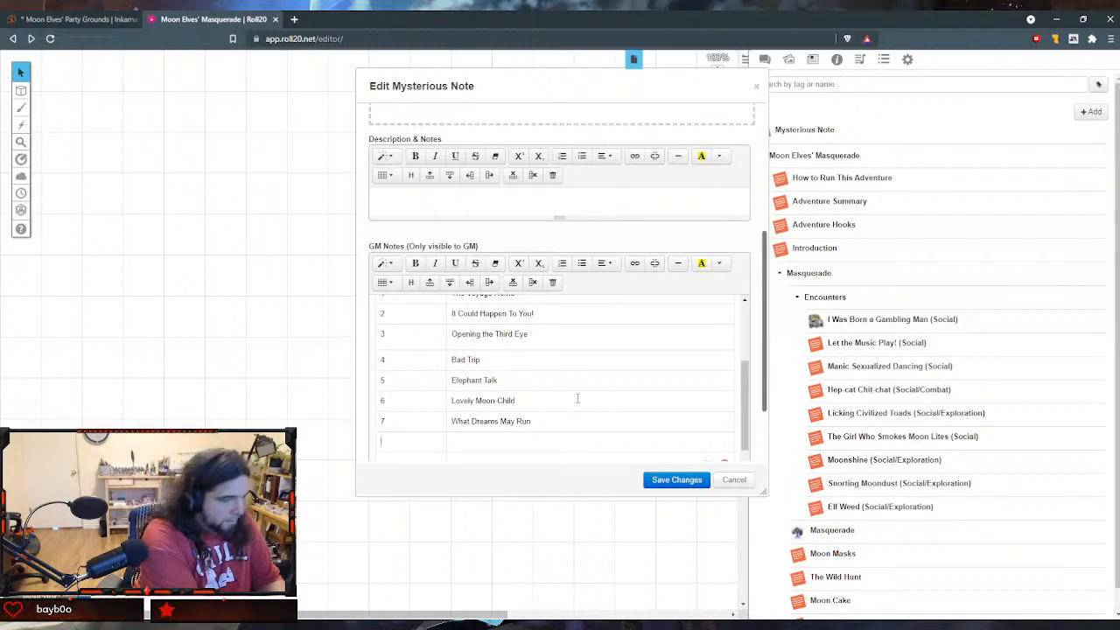
text(8)
- Fill the table row below row 7 with "8" and the effect "Question Everything"
key(Tab)
text(Qu)
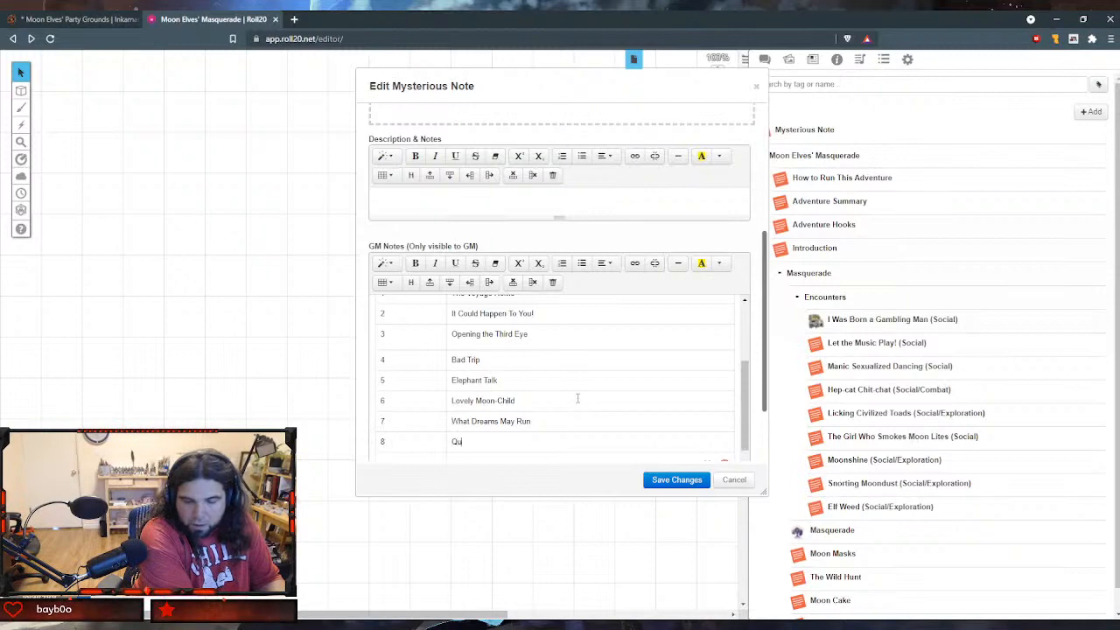
text(estion Ever)
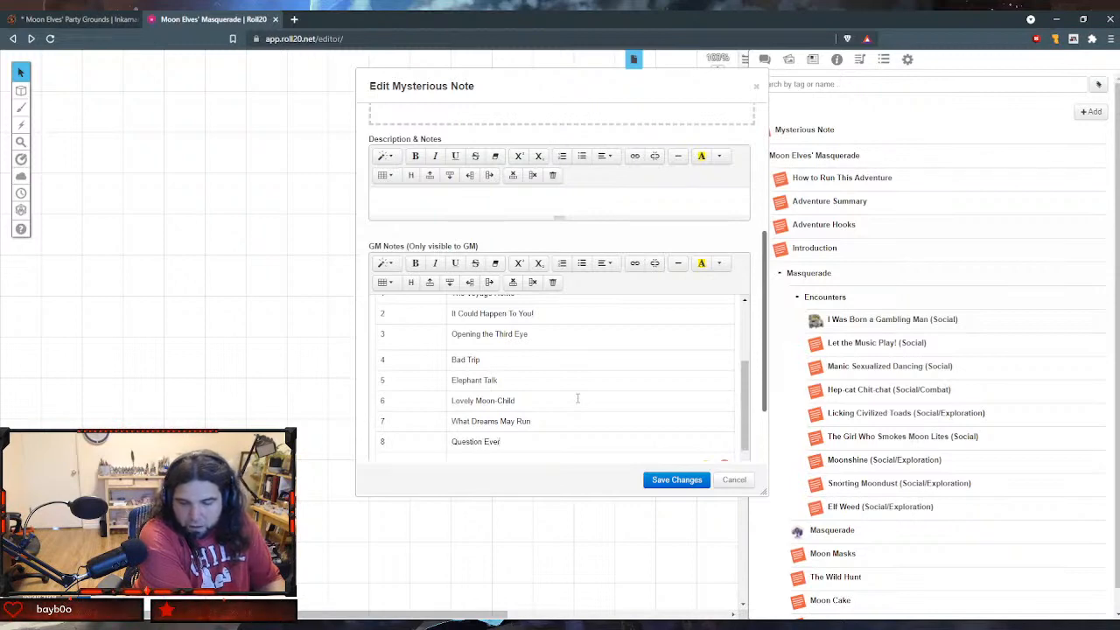
text(ything)
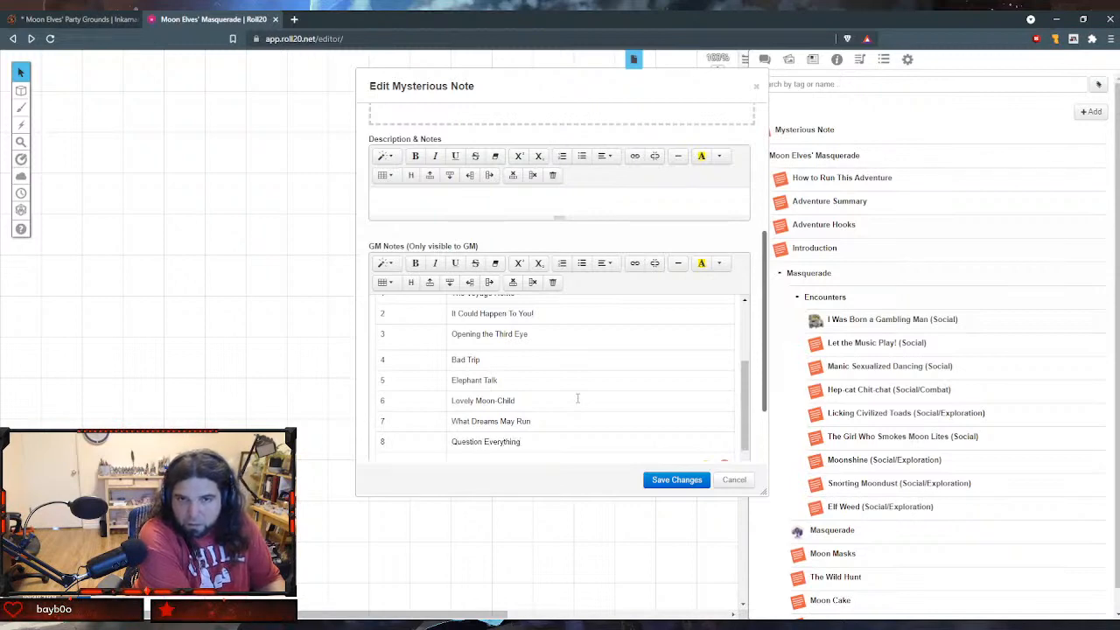
- Number the following table row "9" and enter "Gaze of the Mantis Shrimp" as its effect
key(Tab)
text(9)
key(Tab)
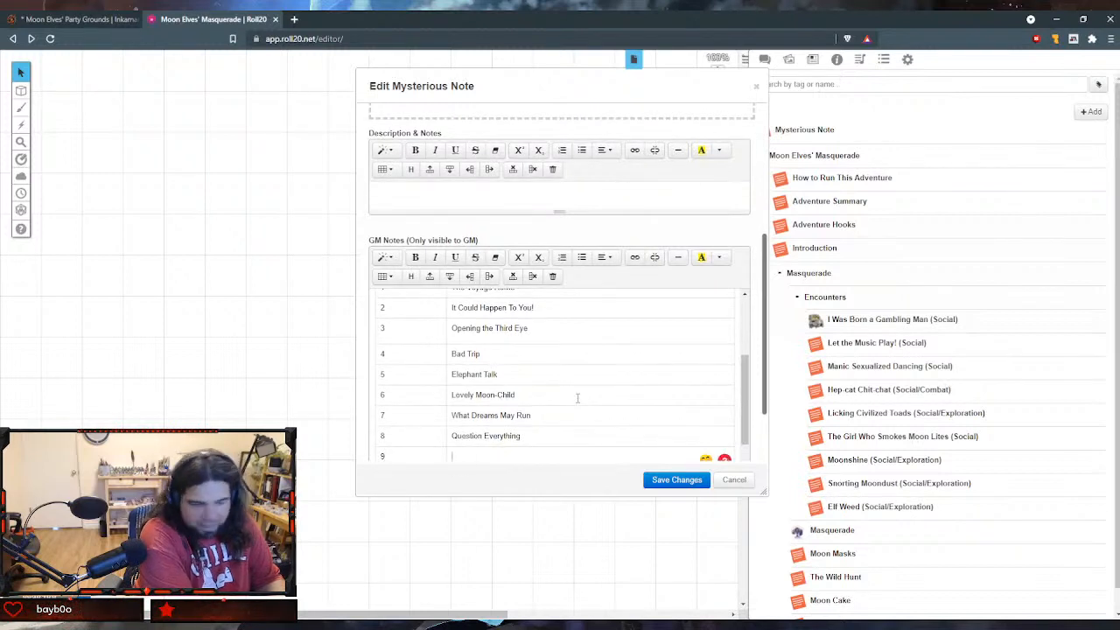
text(Gaze of th)
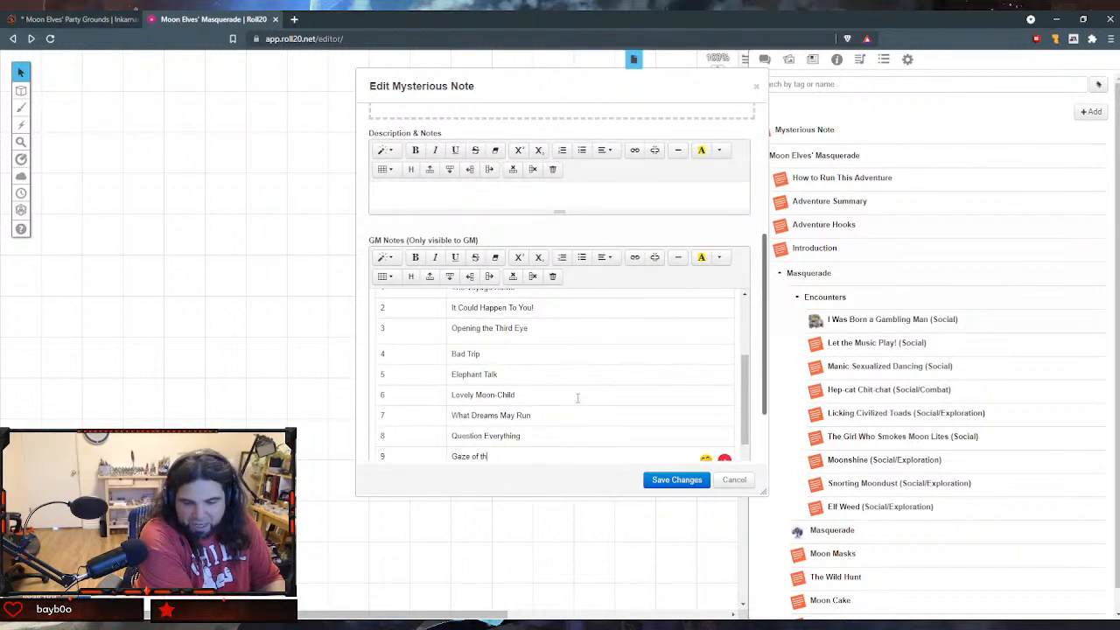
text(e Mantic)
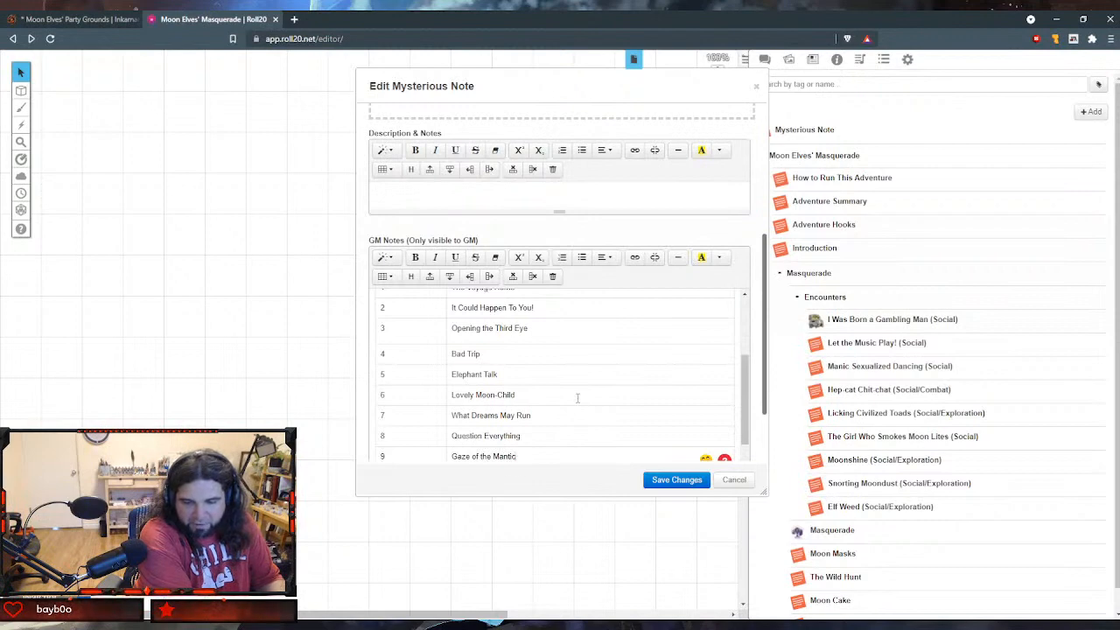
key(BackSpace)
text(s Sh)
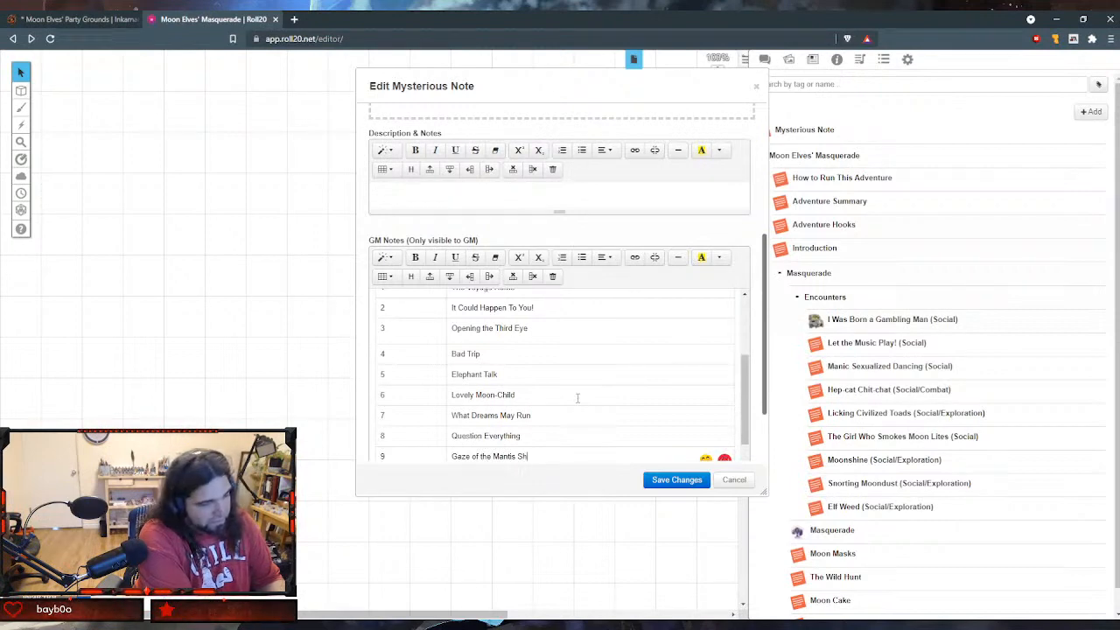
text(rimp)
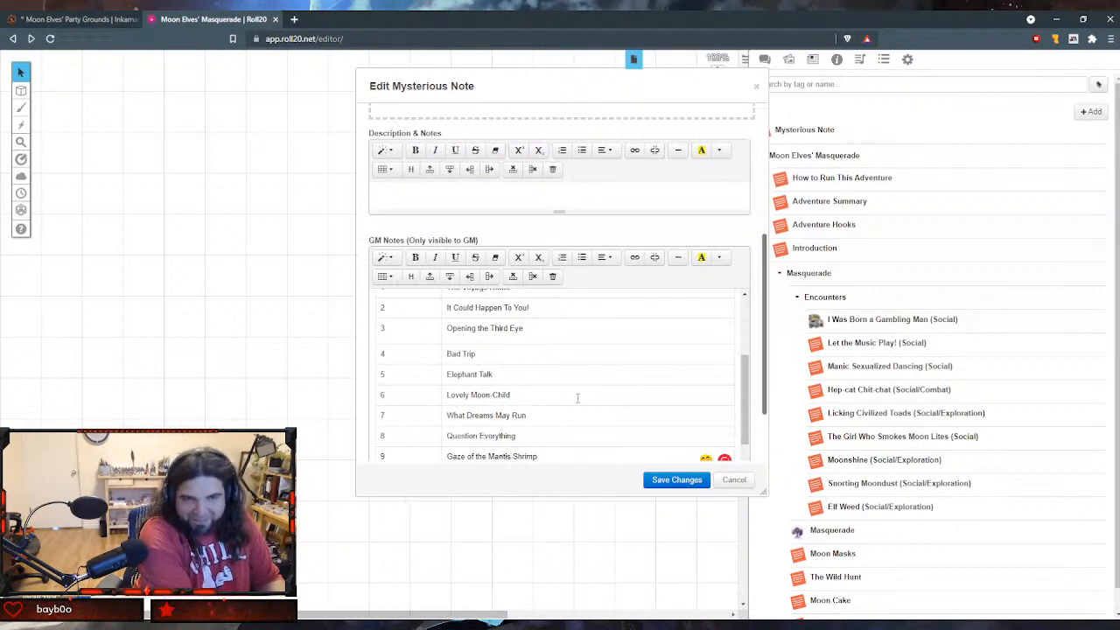
- Fill the last table row with "10" and the effect "Revelation"
key(Tab)
text(10)
key(Tab)
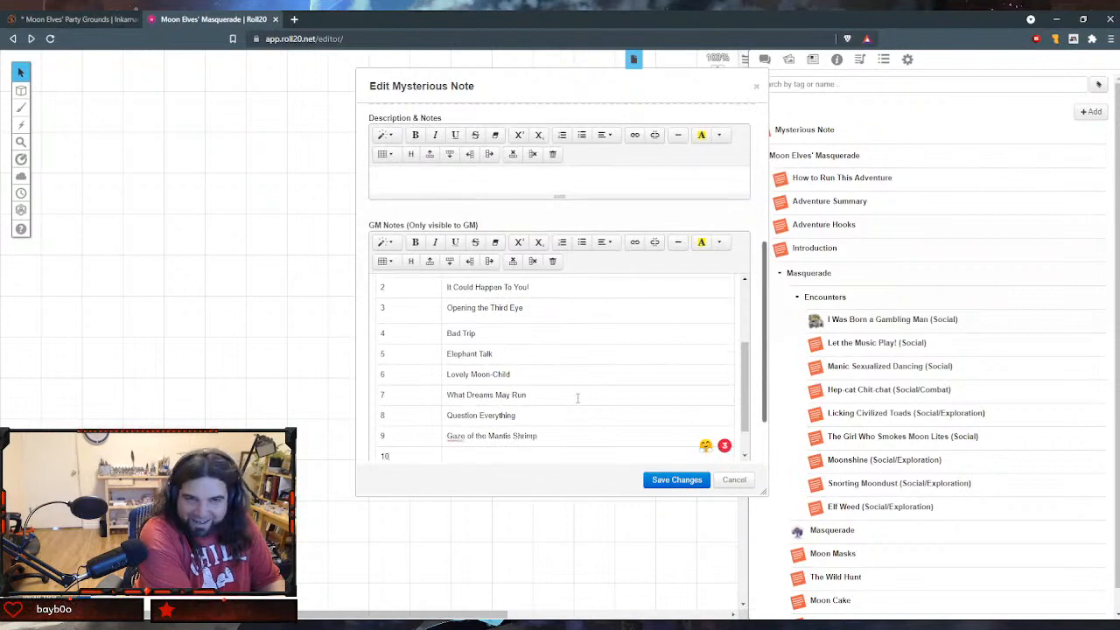
text(Revel)
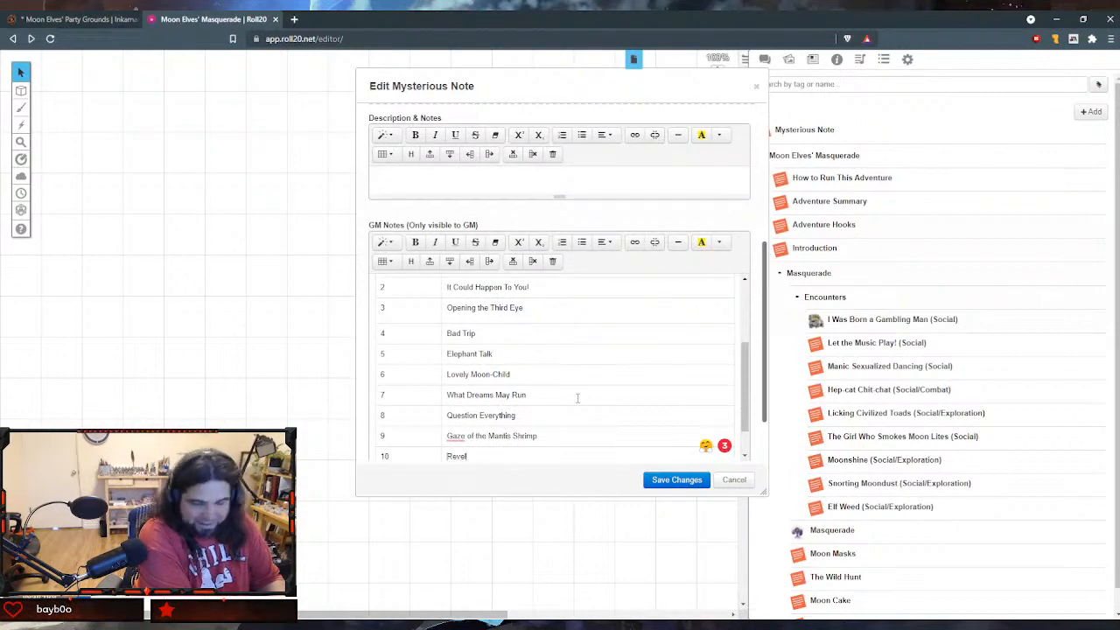
text(ation)
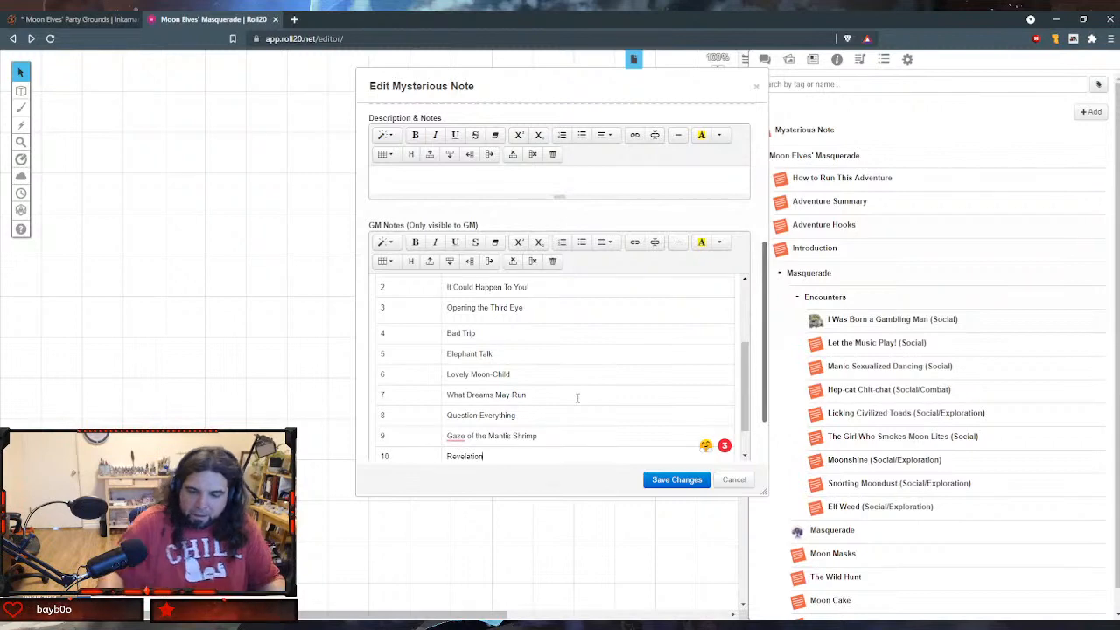
- Save the changes to the absurdity handout and close it after a look at its GM notes
scroll(579, 396, down, 1)
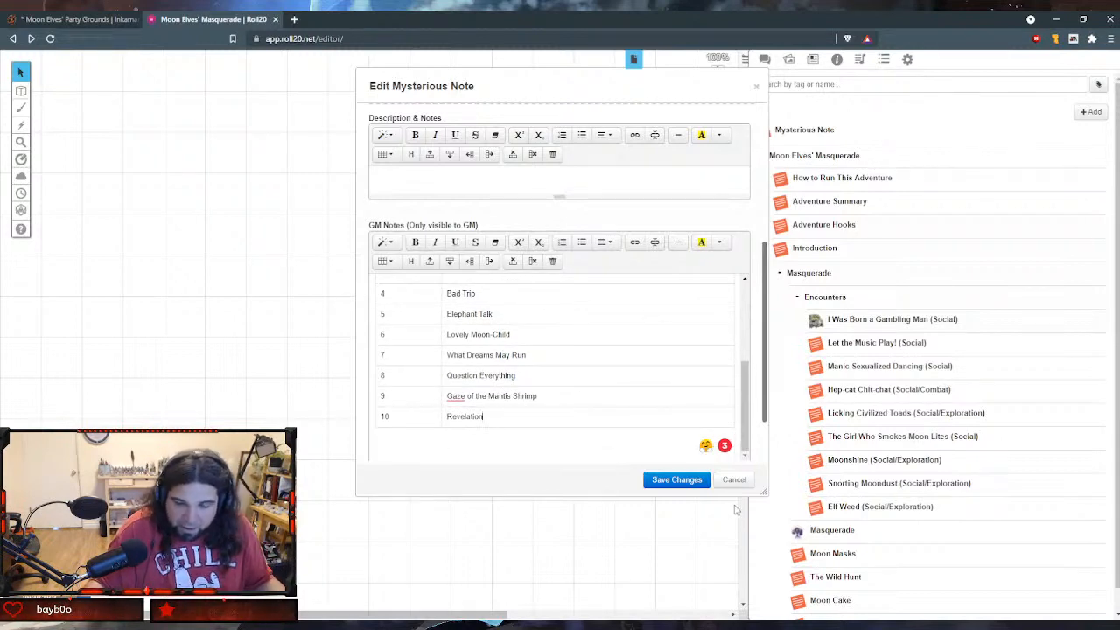
click(676, 479)
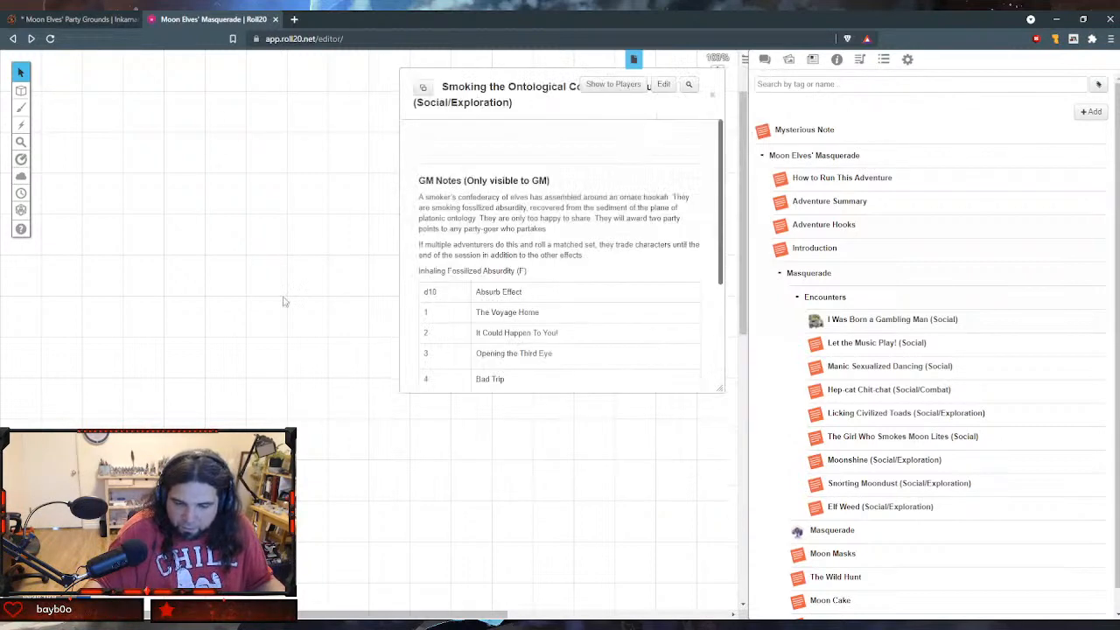
scroll(601, 245, down, 3)
scroll(577, 331, up, 3)
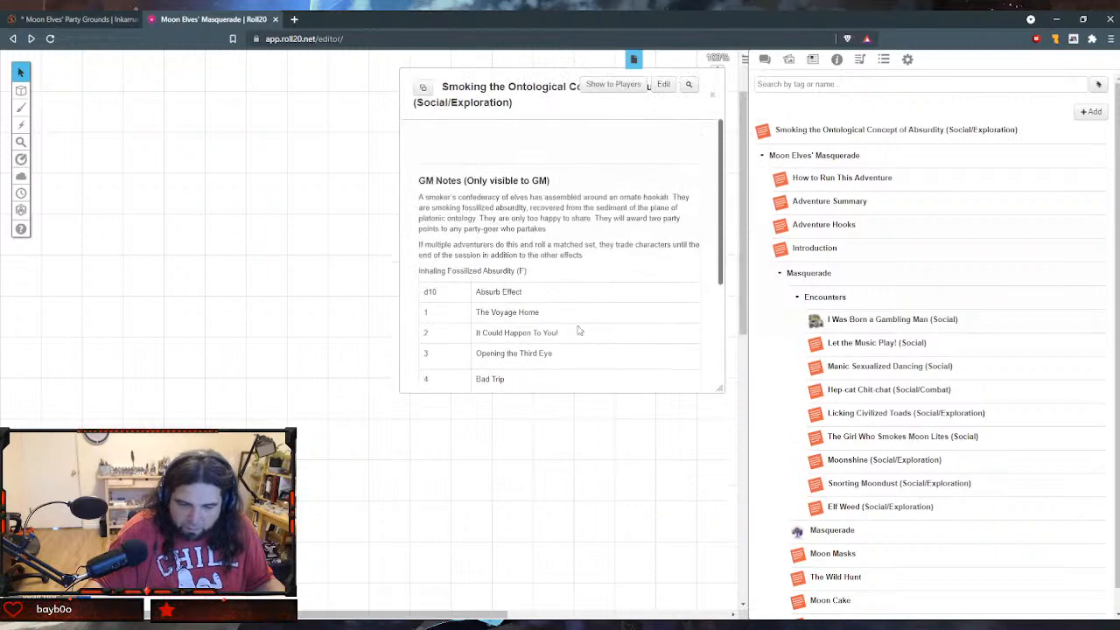
click(714, 94)
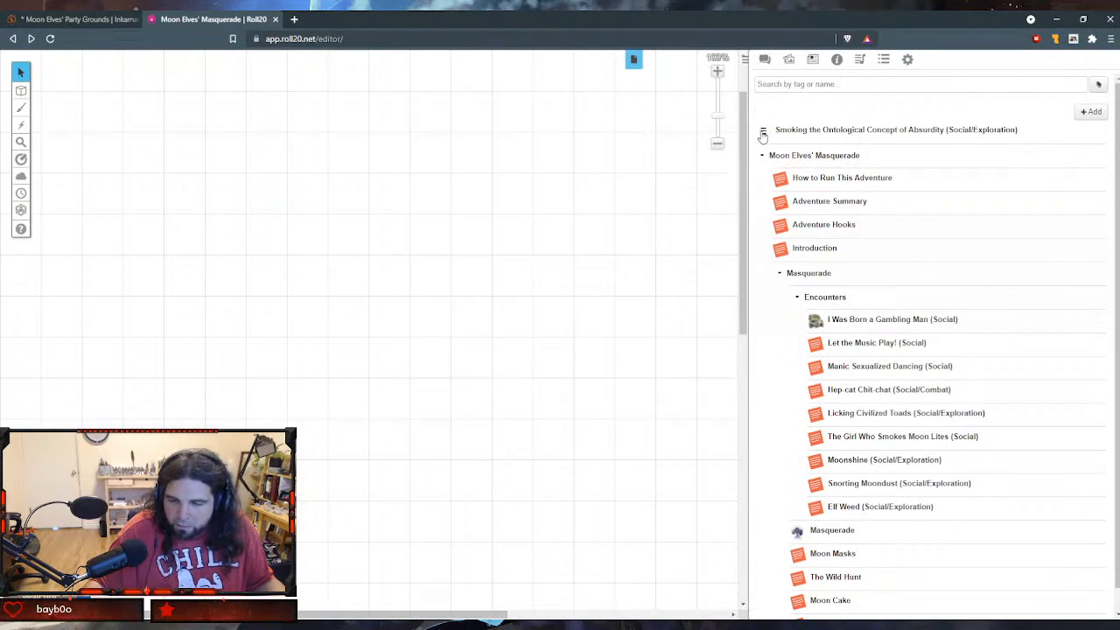
- Move the Smoking the Ontological Concept of Absurdity handout into the Encounters folder below Elf Weed, and add a new handout to the journal
drag(831, 131, 859, 506)
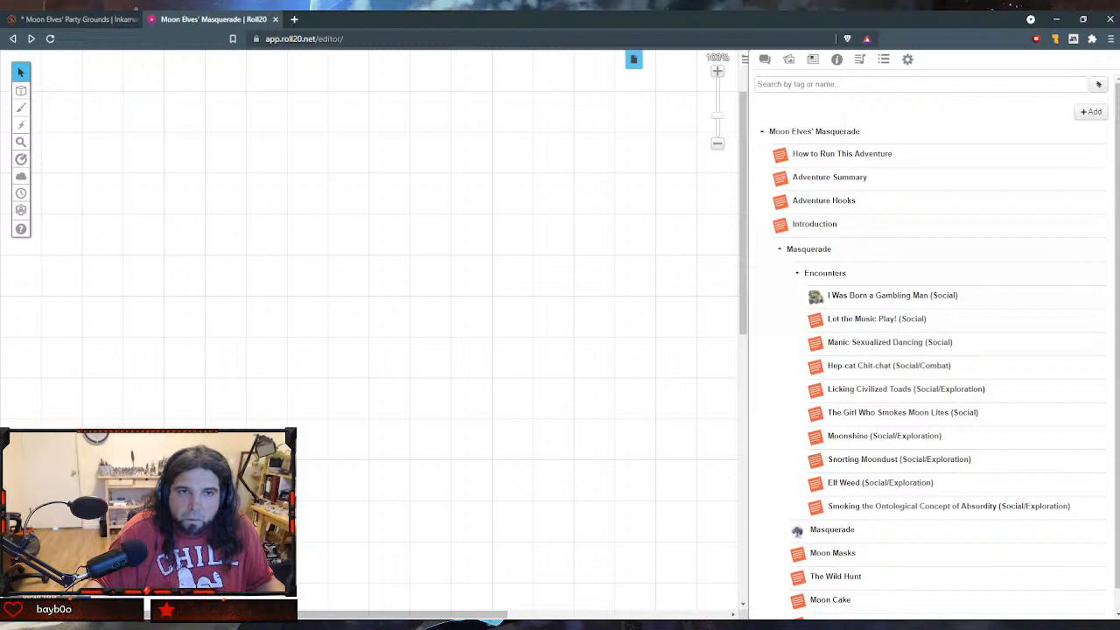
click(1096, 114)
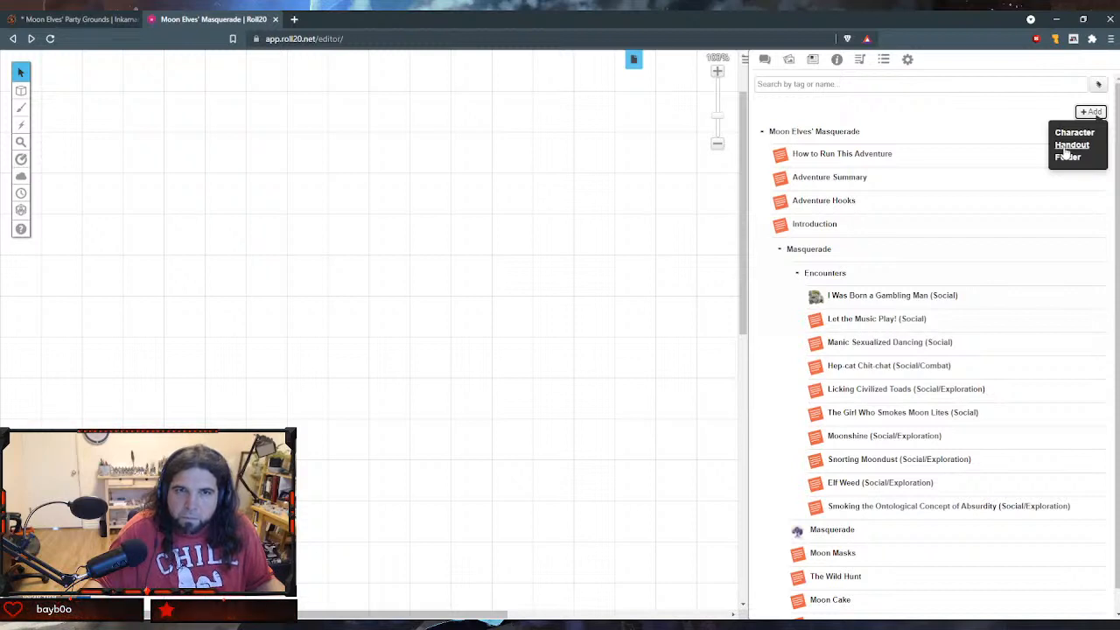
click(1069, 146)
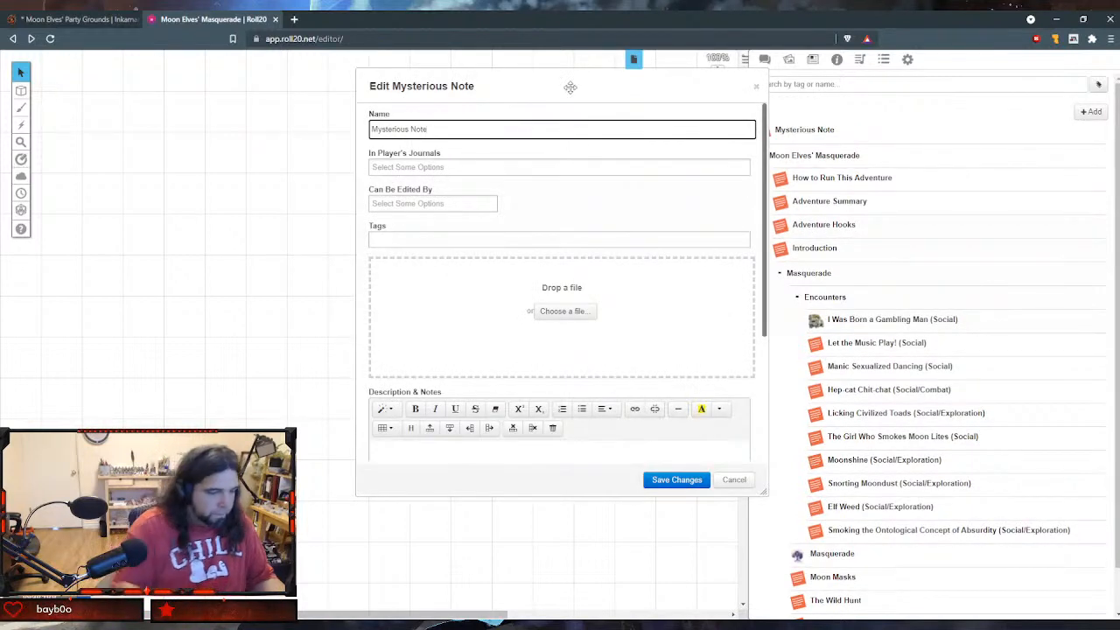
- Name the new handout "Prizes", leaving its player access and tags empty
key(ctrl+a)
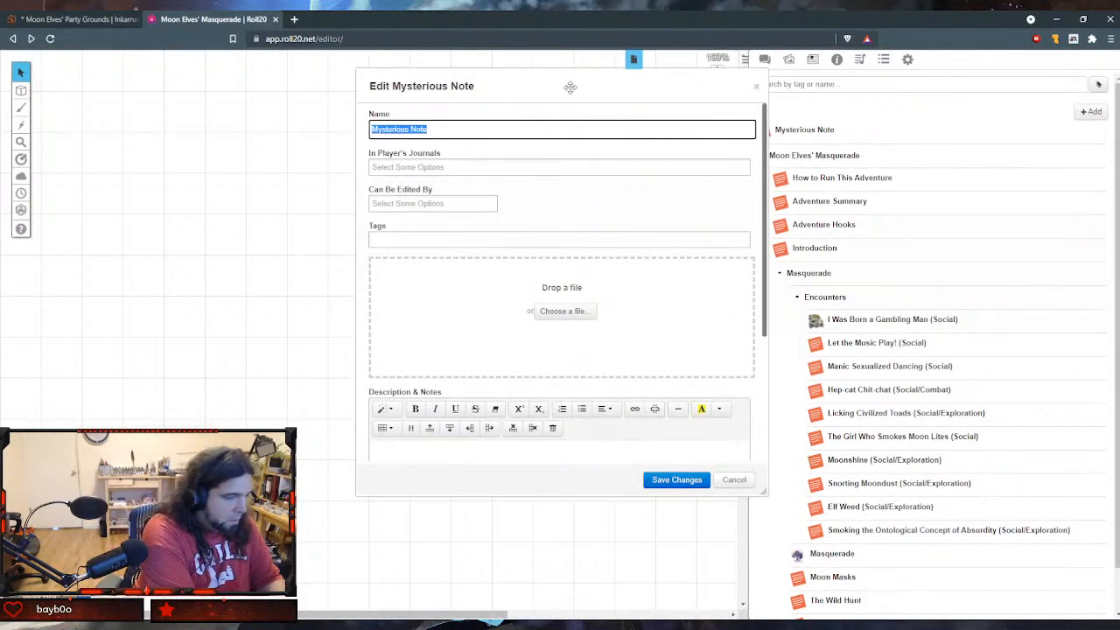
text(Prized)
key(Tab)
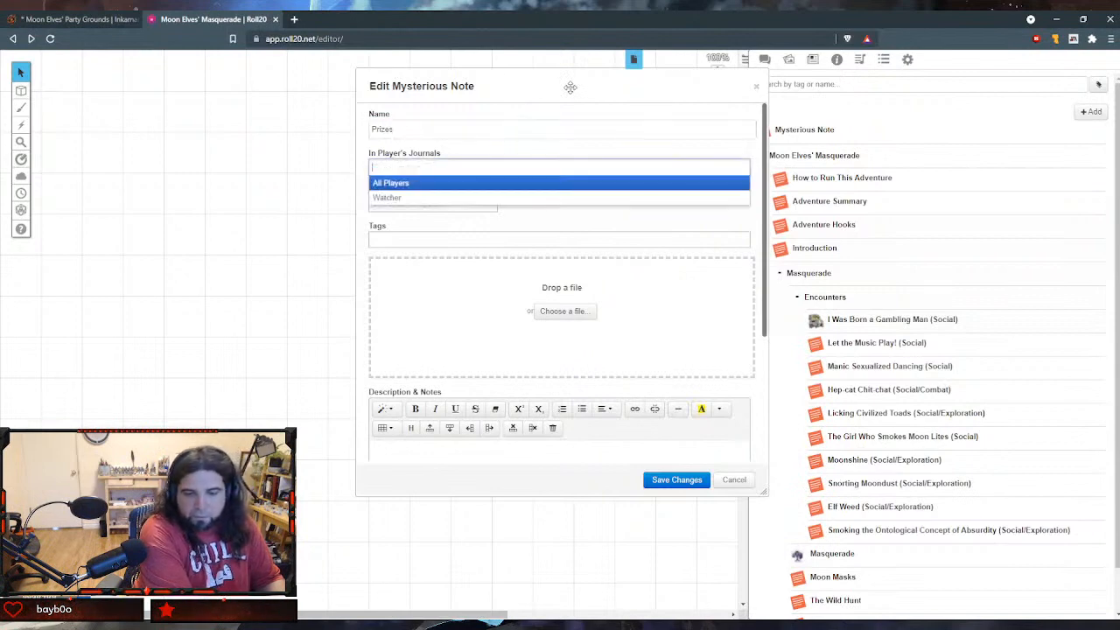
key(Tab)
key(Tab)
key(Tab)
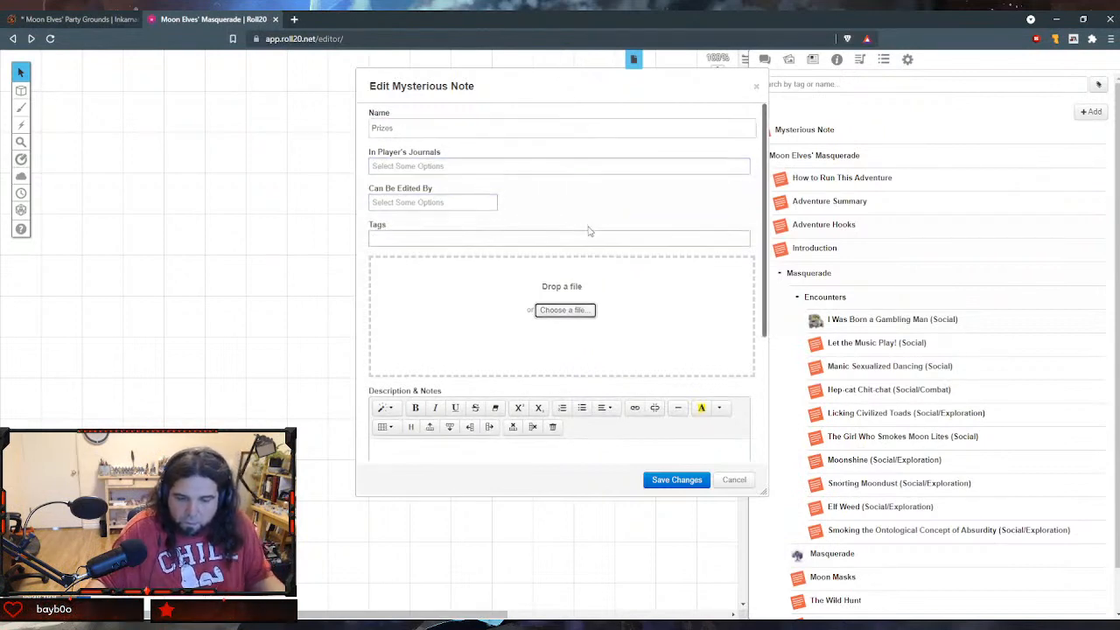
- Paste the copied text about Claviceps' title and treasures into the handout's GM notes and save the changes
scroll(590, 230, down, 2)
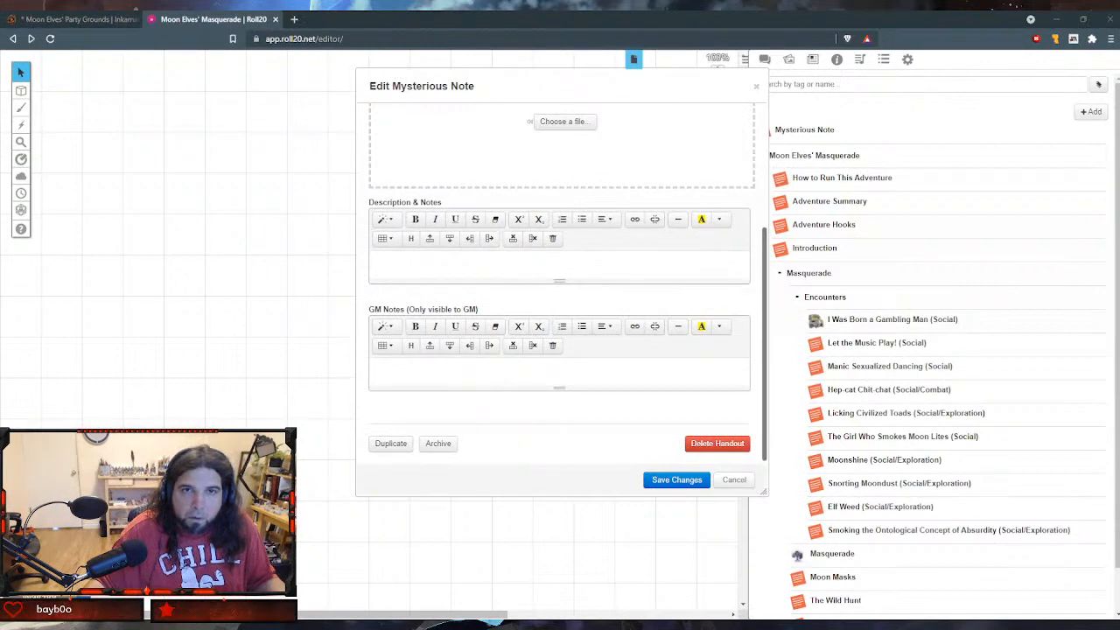
click(555, 367)
text(If the heroes have more than nine points on average, Claviceps is pleased to announce that they can indeed party as well as any moon elf and that he will attend the party on the pleasure barge. To the hero with the highest score, he bestows the title of Moon-Elfiest Mortal and two treasures: a chalice that fills with wine at a word and pretty party clothes crocheted of snow. The party clothes will melt with the morning sun, but the chalice is functional and valuable. Once Claviceps has bestowed these gifts, he claps his hands and announces, "Our revels now are ended." He lifts the moon magic protecting the party from fatigue, and everyone collapses into stupefied semi-dressed piles on the meadow floor. This unconsciousness is different from sleep and affects even elves.)
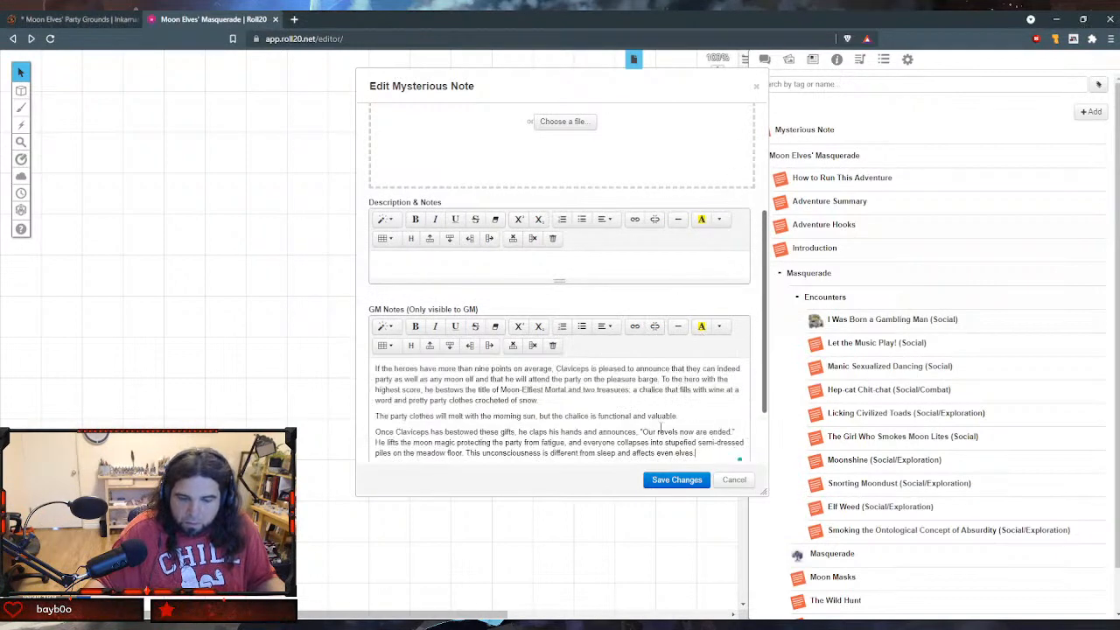
click(676, 481)
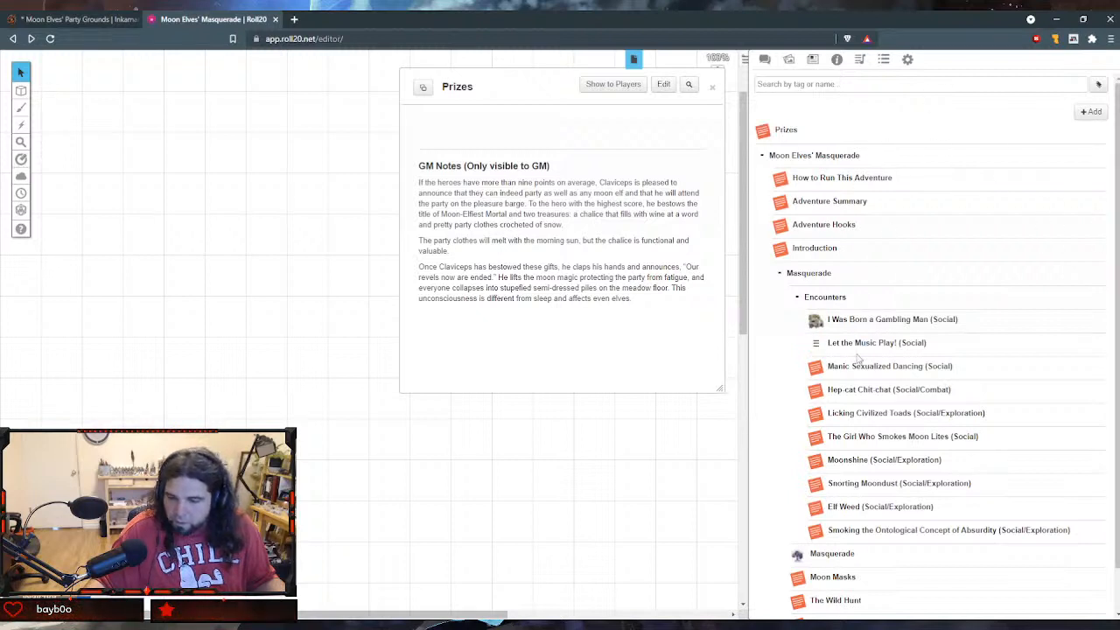
- Collapse the Encounters folder and its parent Masquerade folder in the journal
click(796, 298)
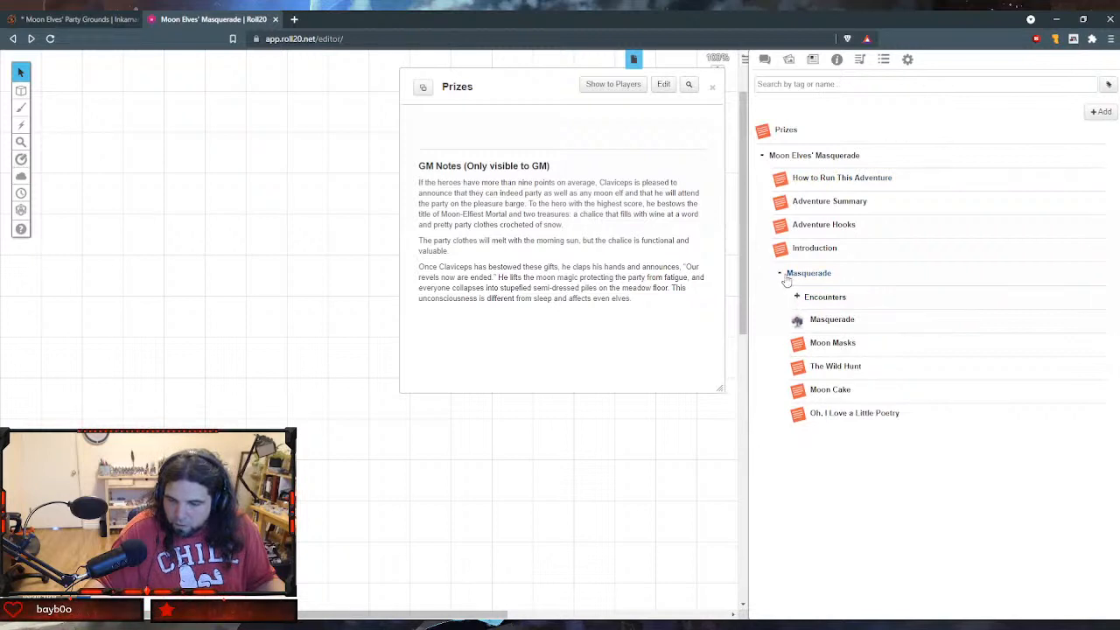
click(775, 277)
click(776, 278)
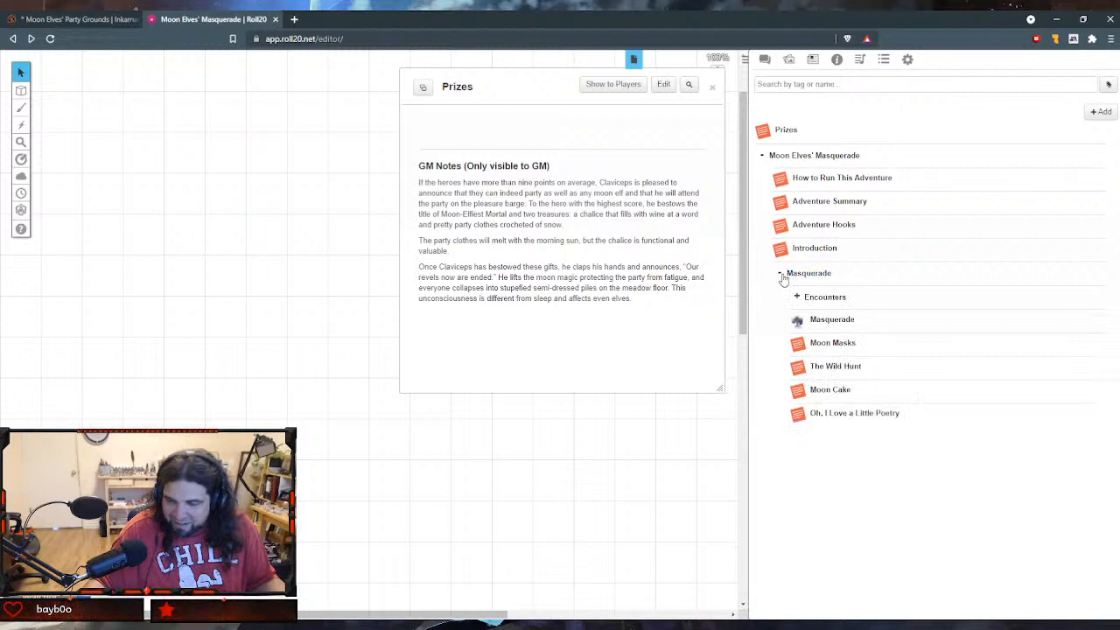
click(780, 275)
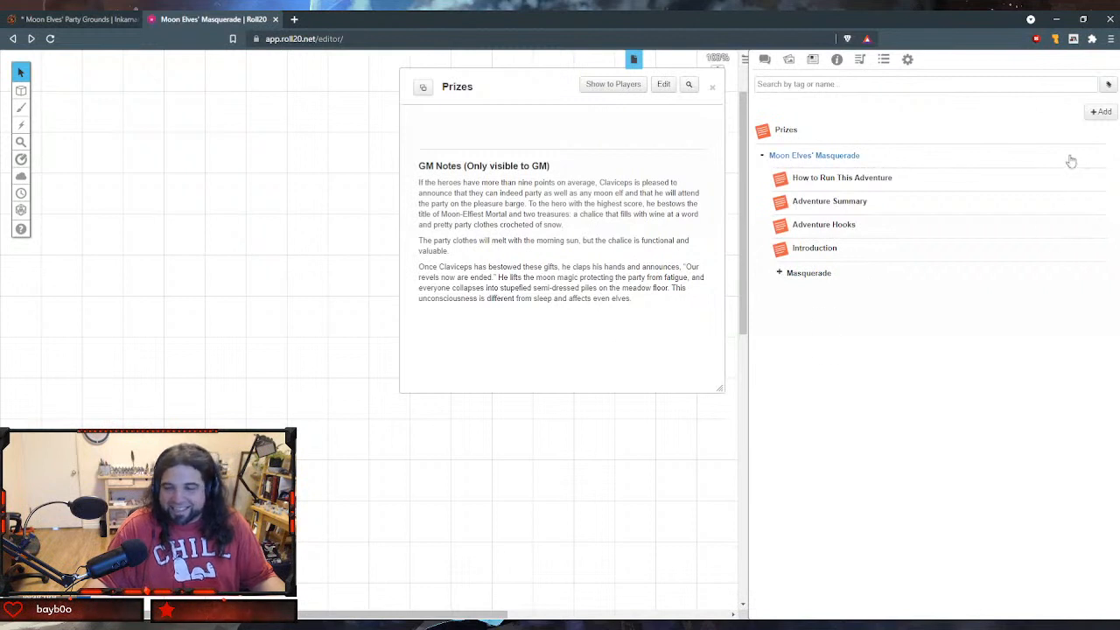
- Create a new journal folder named "Investigation"
click(1097, 112)
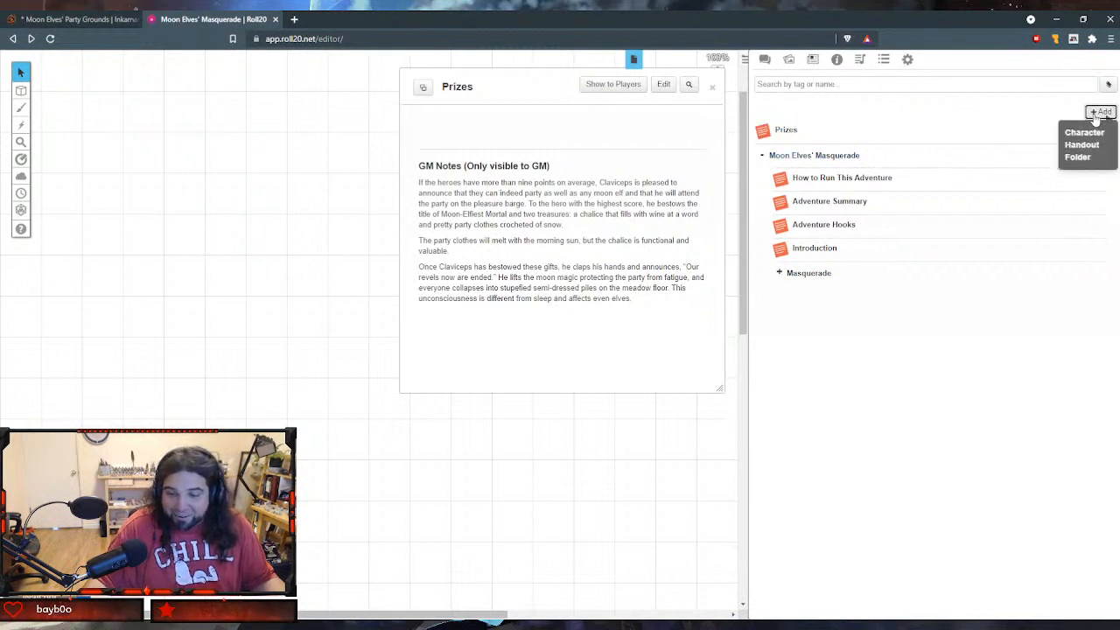
click(1080, 158)
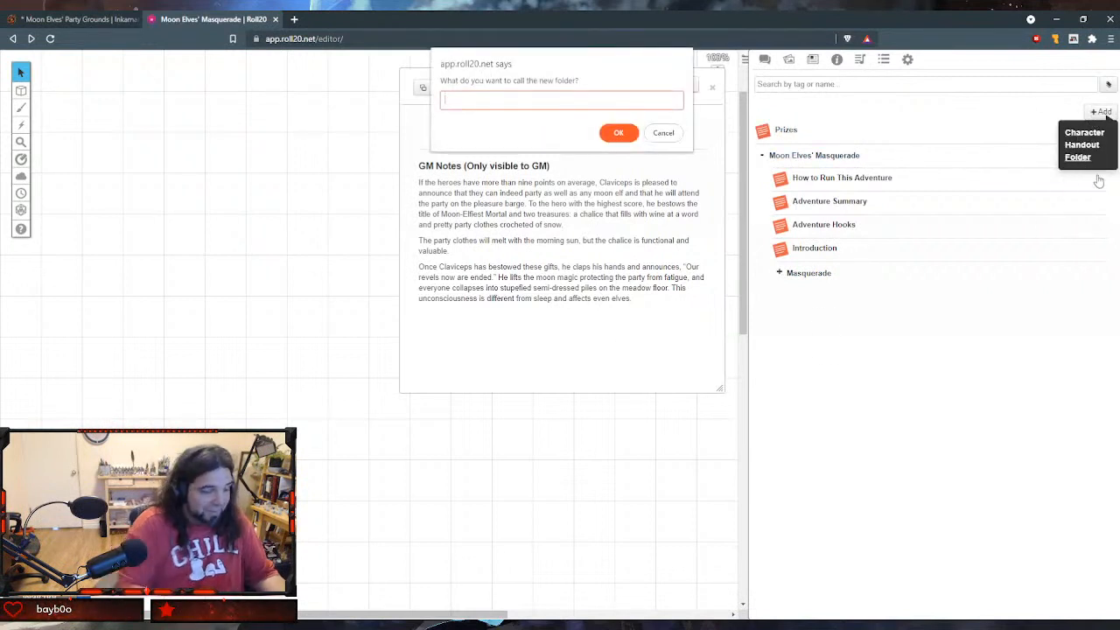
text(Investigation)
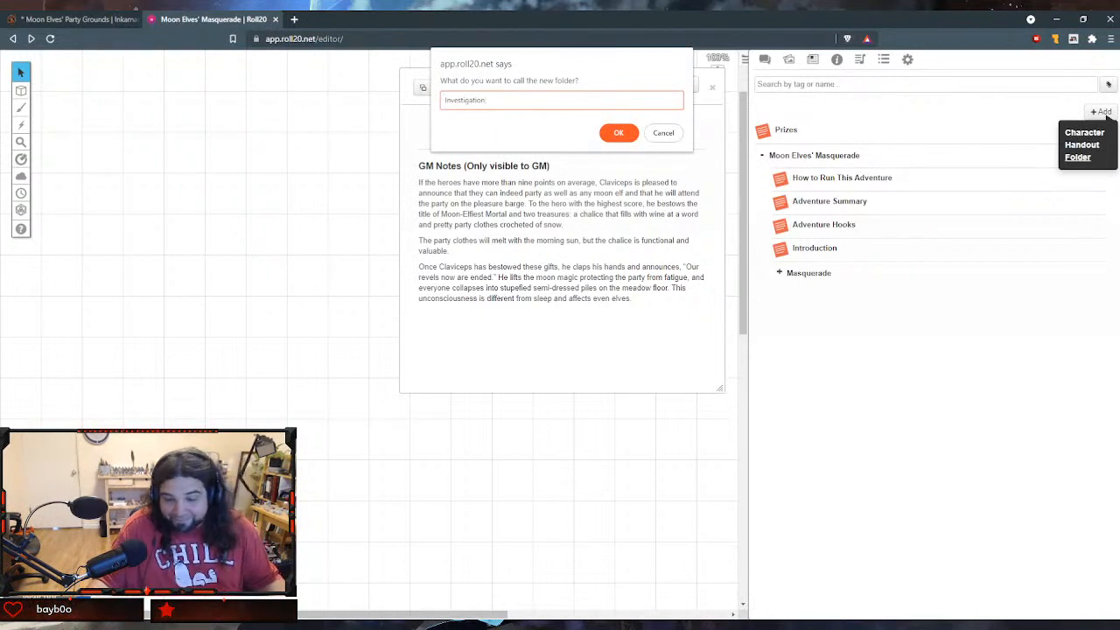
click(618, 132)
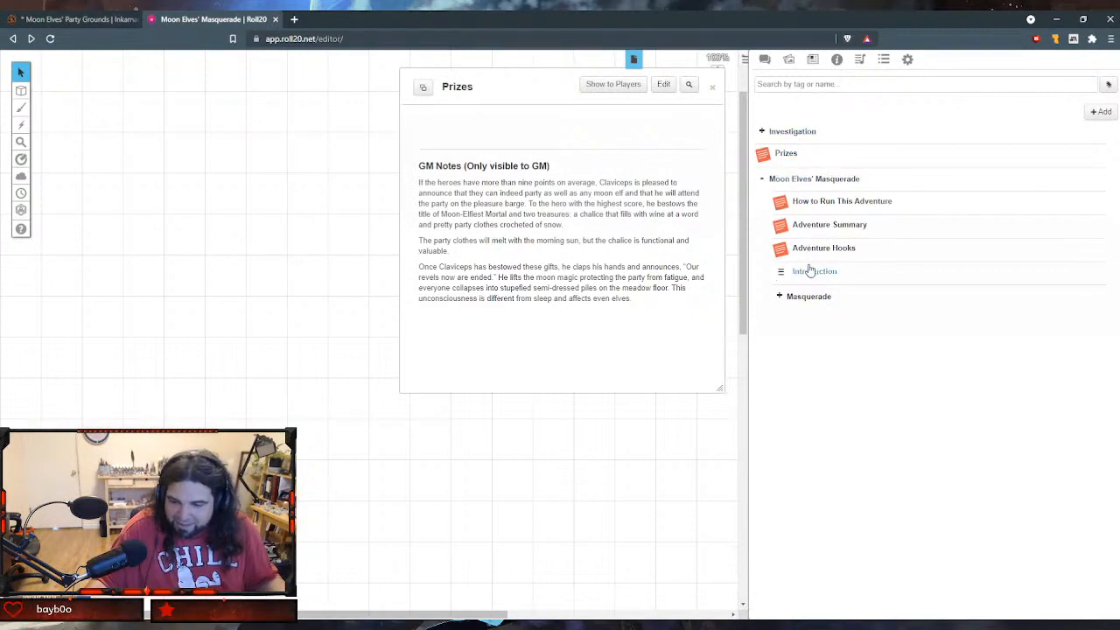
- Move the Investigation folder into the Moon Elves' Masquerade folder, directly below the Masquerade subfolder
click(761, 133)
click(761, 132)
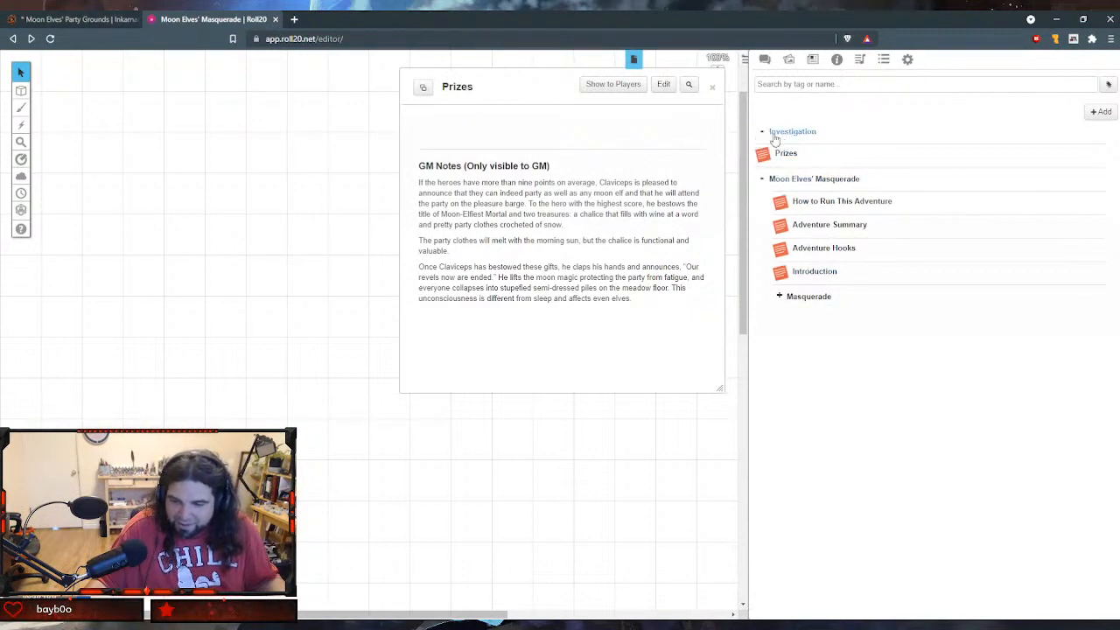
drag(759, 131, 762, 251)
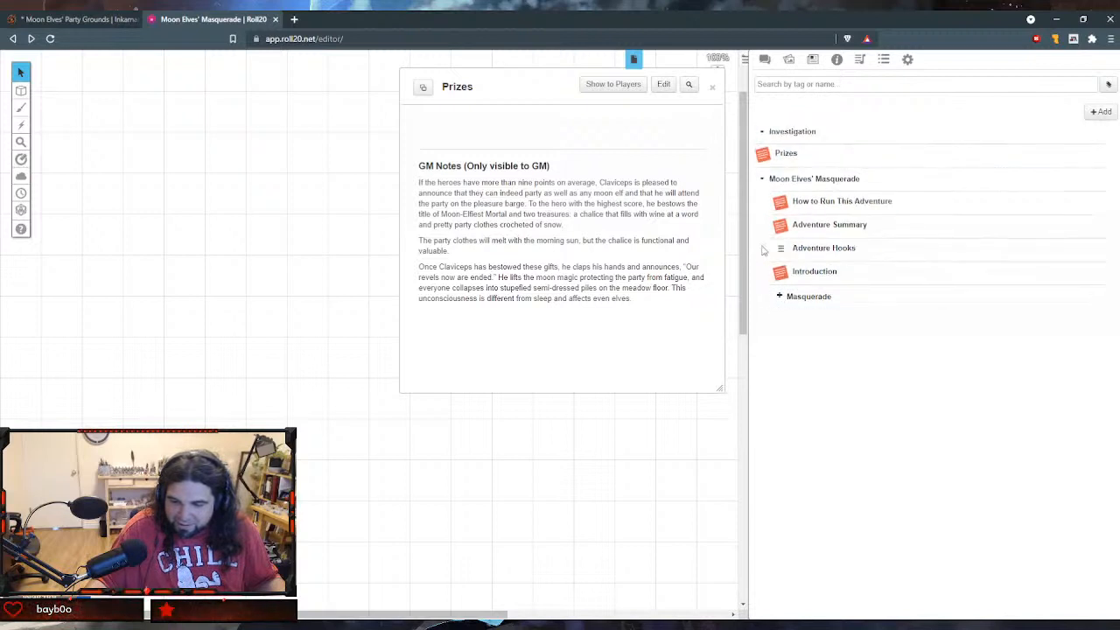
drag(761, 131, 780, 312)
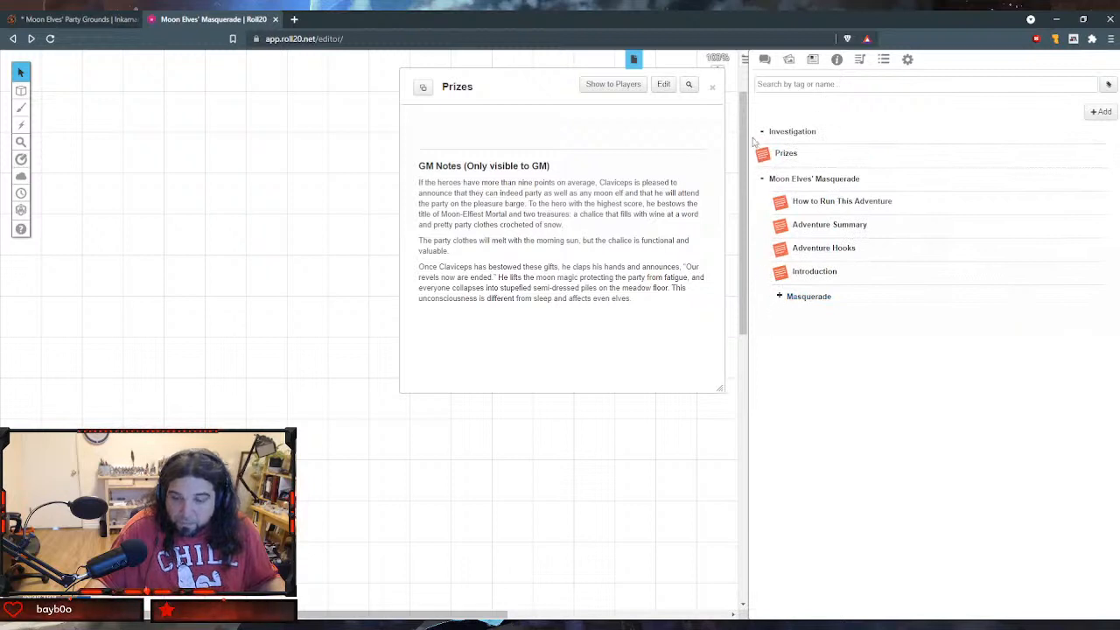
drag(757, 133, 775, 304)
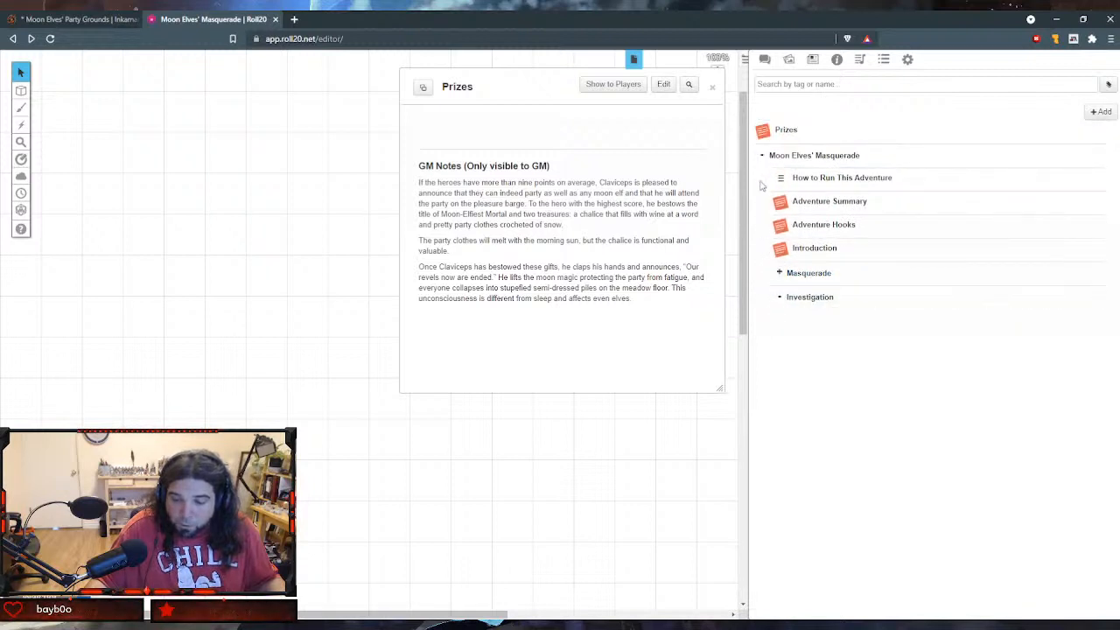
- Move the Prizes handout into the Masquerade folder below Oh, I Love a Little Poetry, and place the collapsed Encounters folder beneath it
click(780, 274)
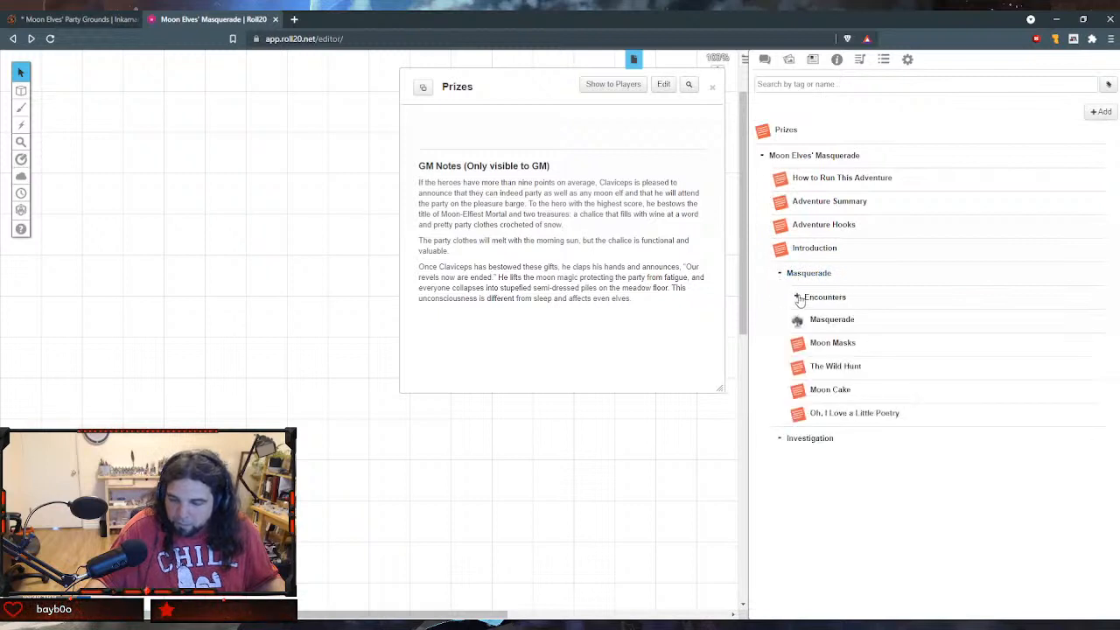
click(797, 298)
scroll(835, 323, down, 1)
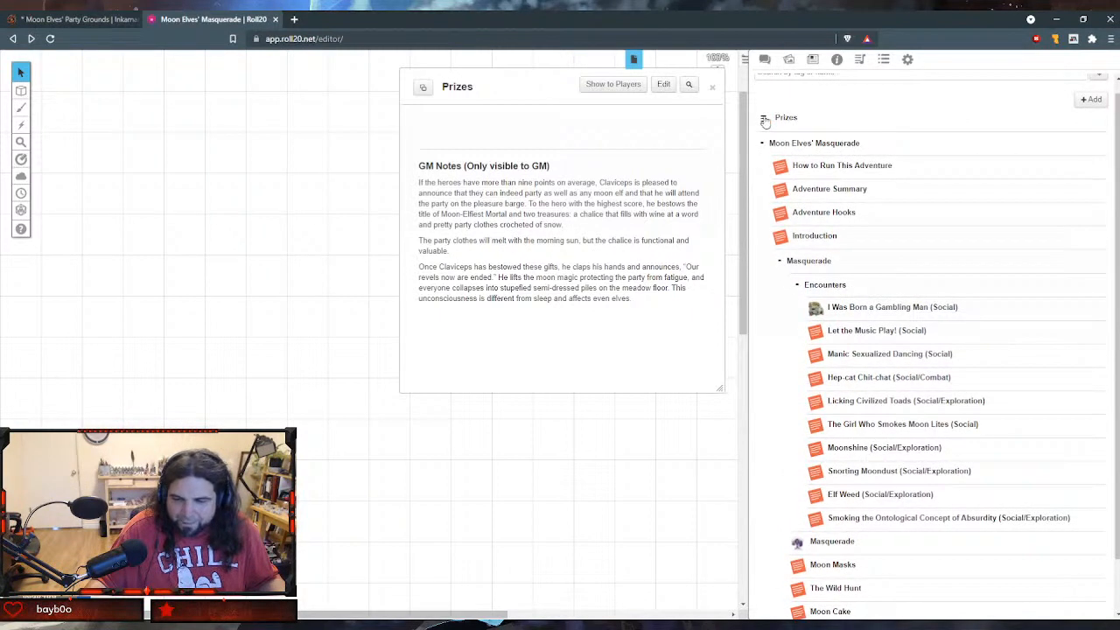
drag(764, 118, 799, 584)
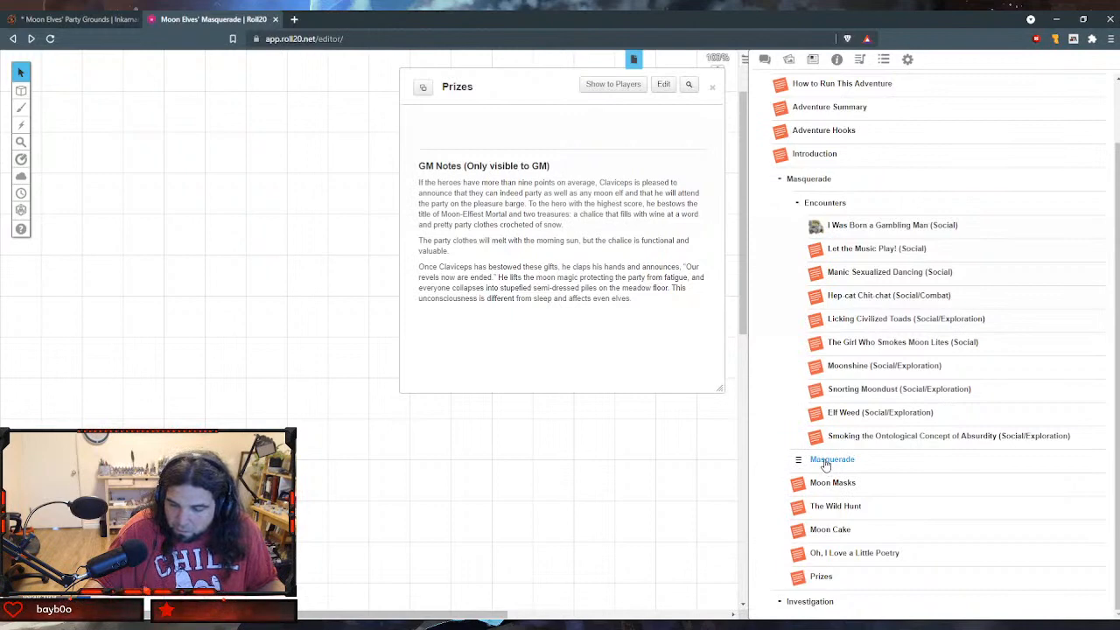
click(815, 205)
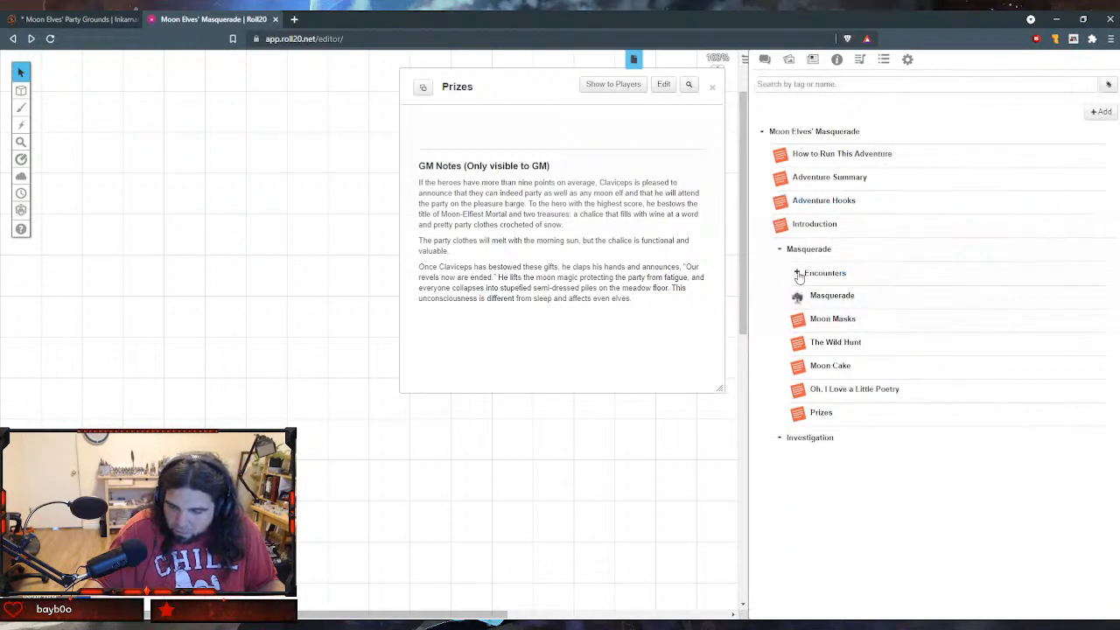
drag(798, 276, 801, 427)
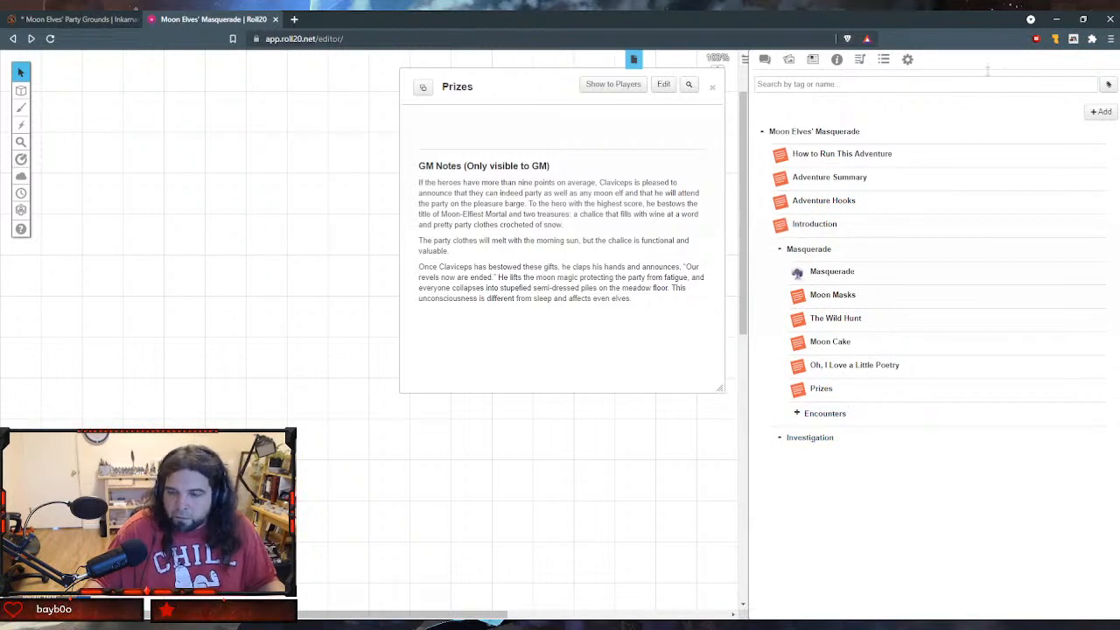
- Add a new handout to the journal and name it "Investigation"
click(1099, 111)
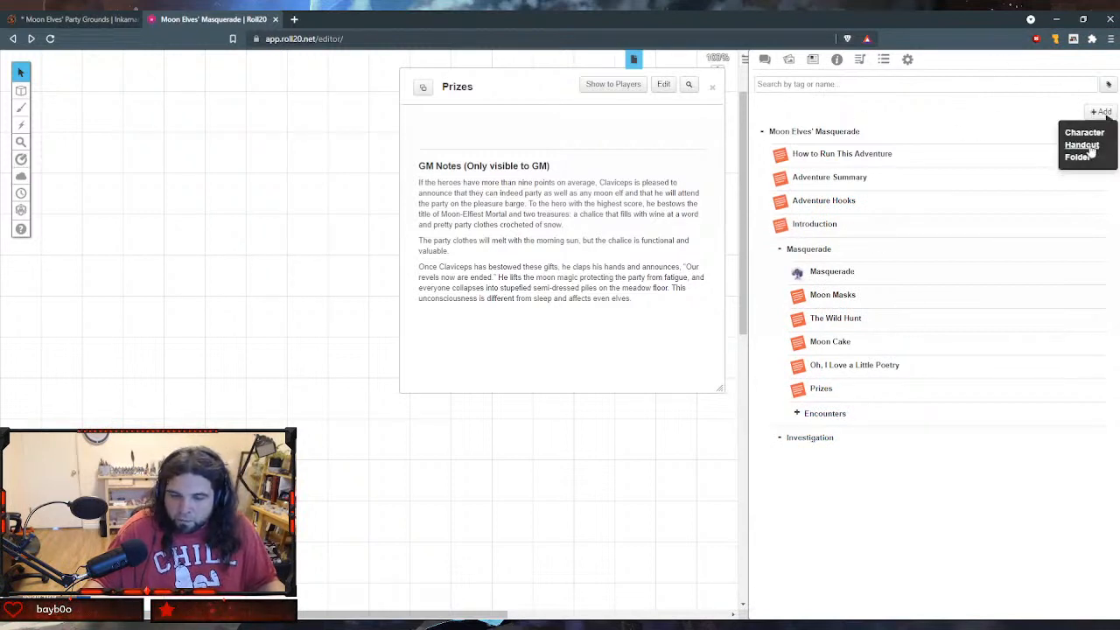
click(1085, 141)
key(ctrl+a)
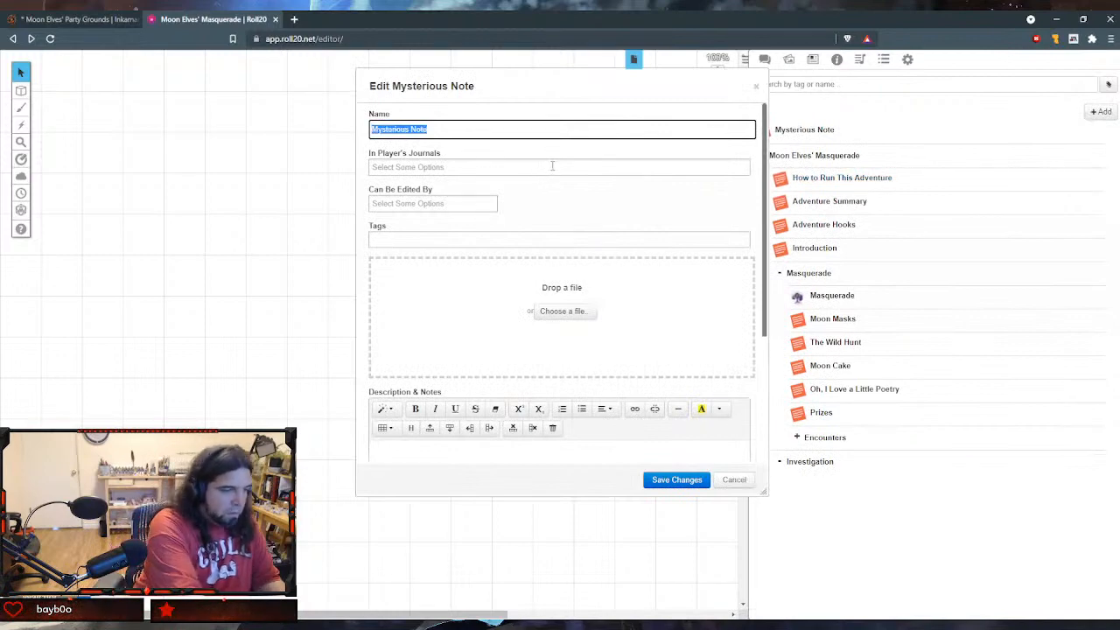
text(In)
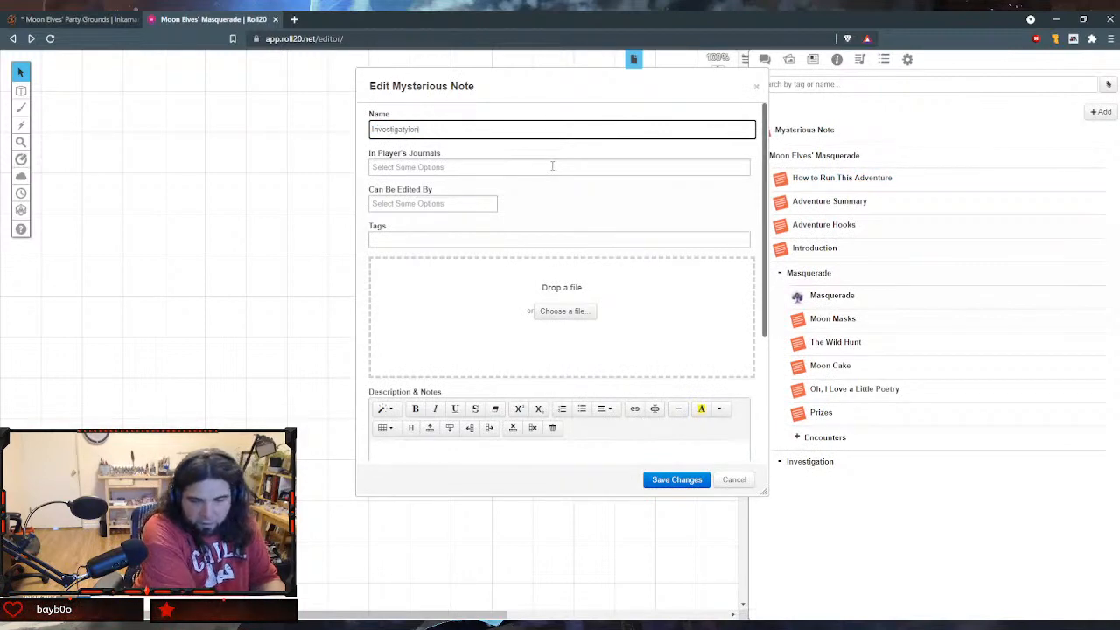
text(vestigation)
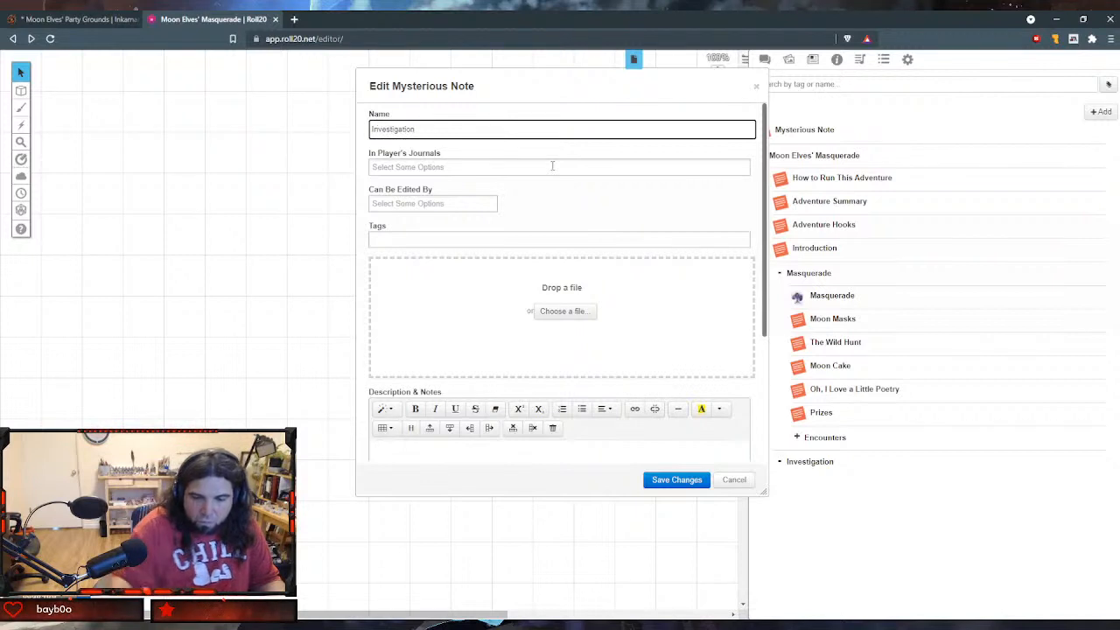
click(552, 166)
- Paste the Investigation chapter introduction and the Face/Off (Exploration) text into the GM notes, then save and close the handout
scroll(579, 262, down, 3)
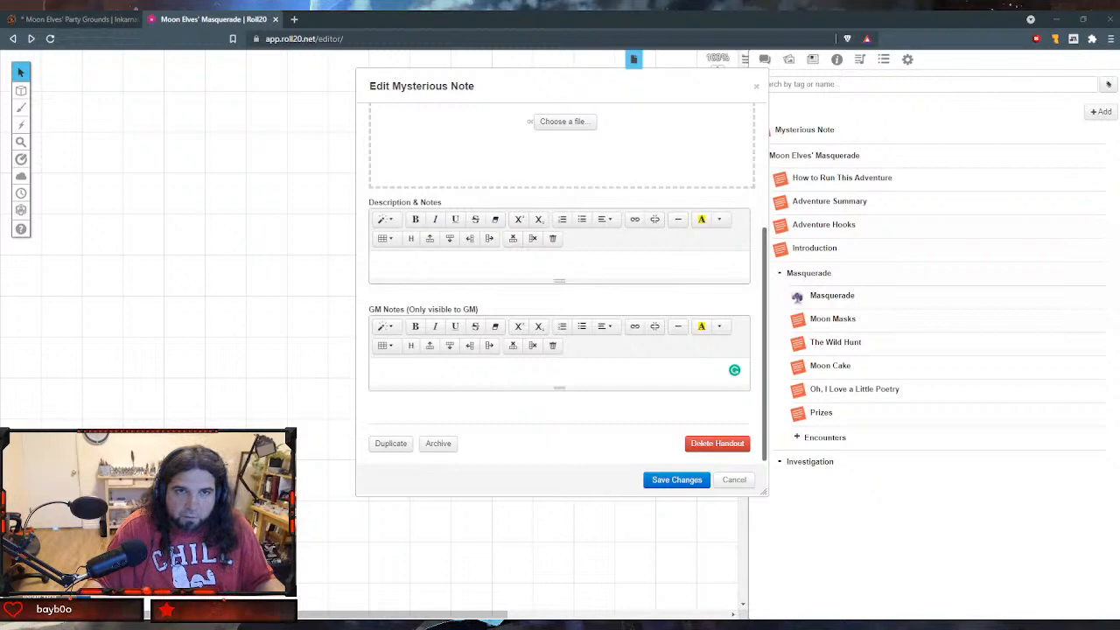
click(444, 373)
text(Begin the investigation chapter with the Face/Off encounter. From here, the adventurers need to discover a way to the moon.)
scroll(528, 385, down, 1)
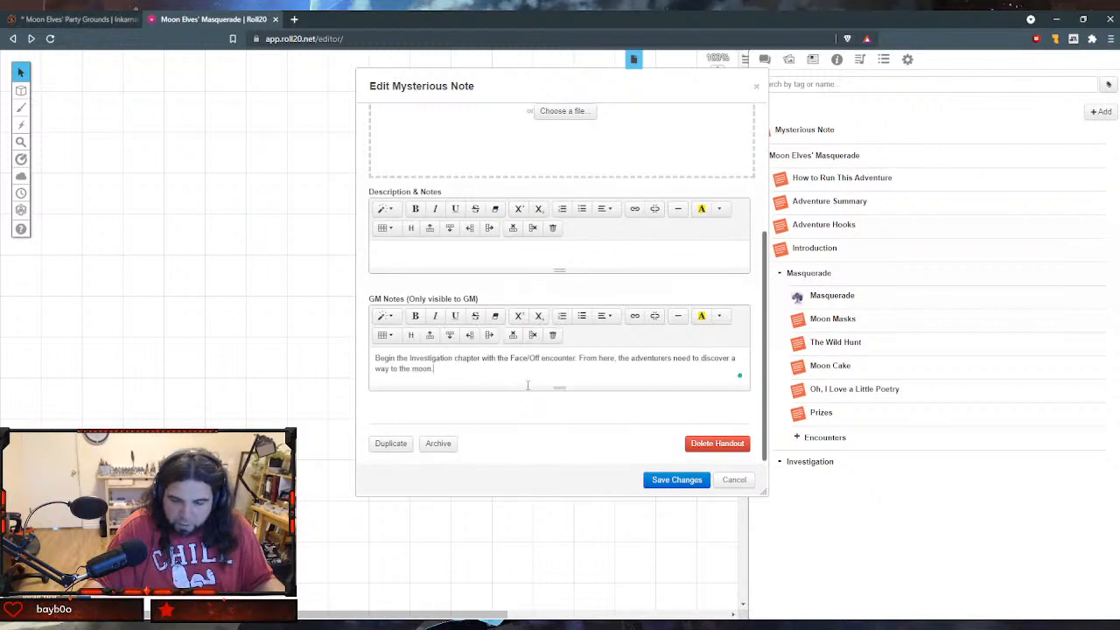
key(Return)
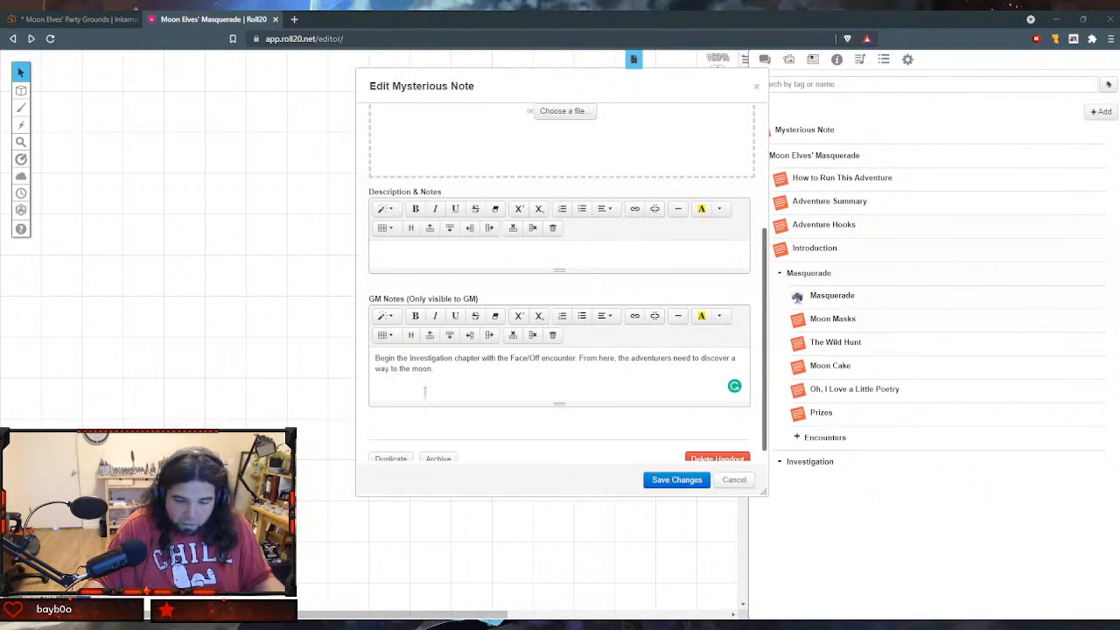
text(Face/Off (Exploration) As the heroes return to wakefulness, they realize that the elves have stolen away while they dreamed. Dancing has torn this meadow to shreds, and party trash has buried what little remains of the local foliage. To the hero with the highest Charisma score: As you wake, deeply hungover, you go to yawn and stretch. Yet your breath is somehow obstructed. As you trace your fingers towards your mouth, you come to a horrifying realization: the elves have magically stolen your face! All that remains is a featureless patch of skin. Surrounding you are the various debris of the party, the paw prints of the fox that tried to steal your cake, and the marks of forty pairs of feet all across this once pristine meadow. Above you, a bird sings his morning song, desperate to replicate some small part of your nocturnal successes. I Have No Mouth, and I Must Scream You can still magically see, breathe, and speak, though your voice is now a muffled monotone drone. Eating has become impossible, necessitating the quick recovery of your mouth. Also, Charisma skill checks are at disadvantage.)
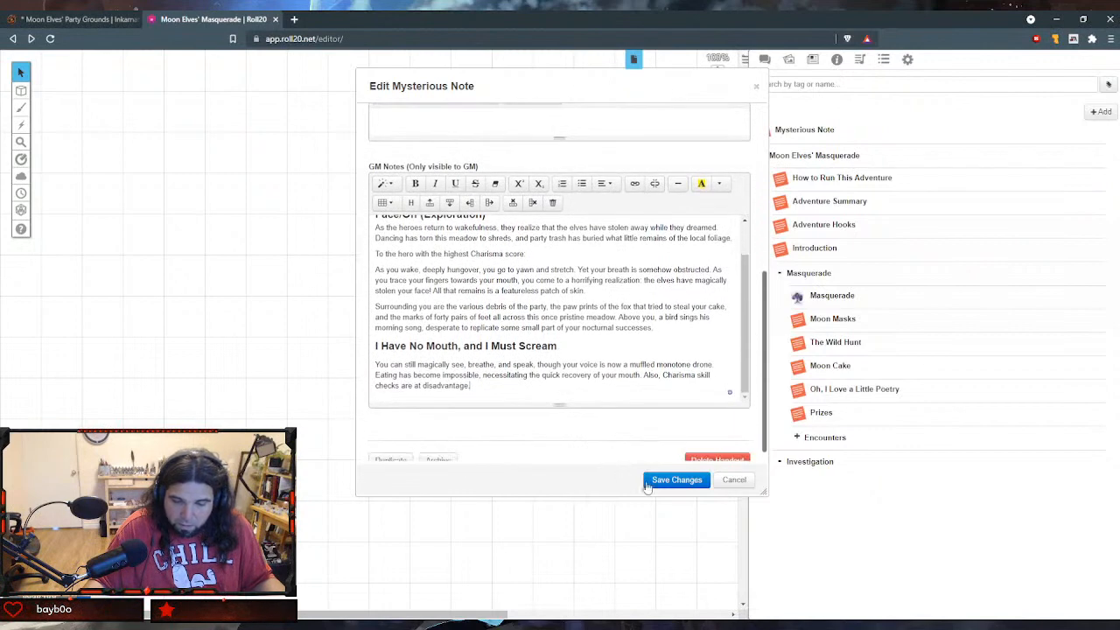
click(676, 479)
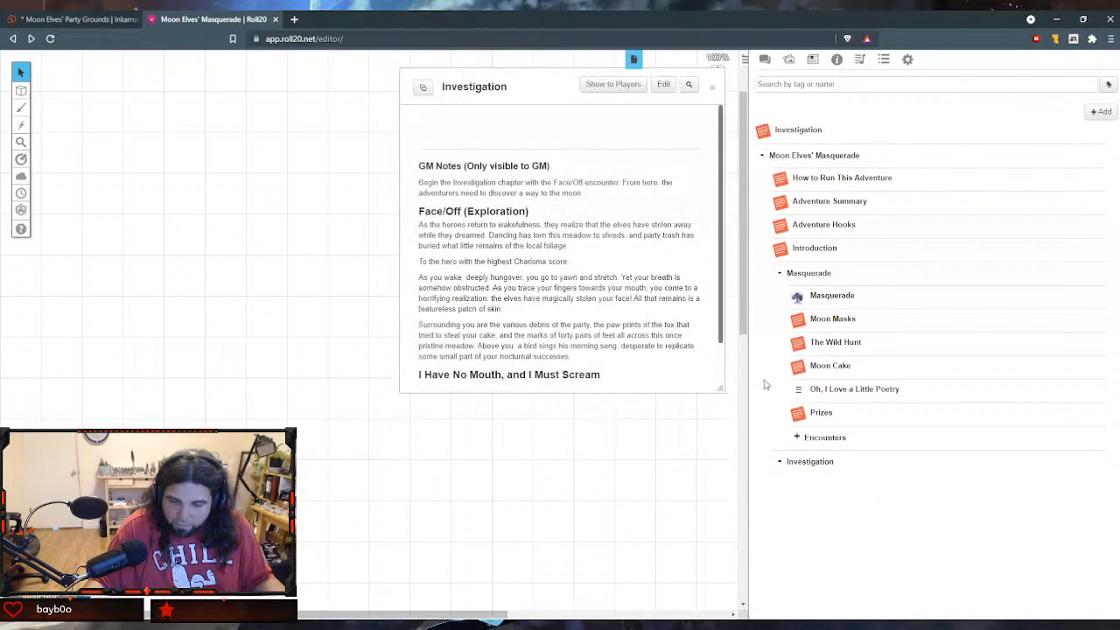
click(712, 87)
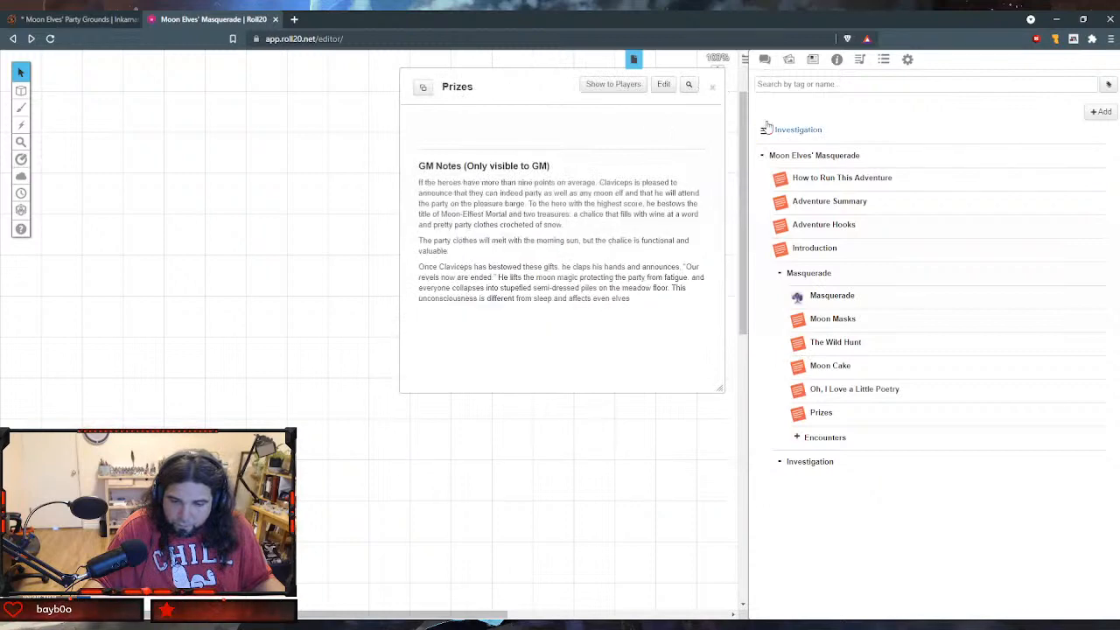
- Move the Investigation handout into the Investigation folder and add another new handout to the journal
drag(763, 131, 810, 479)
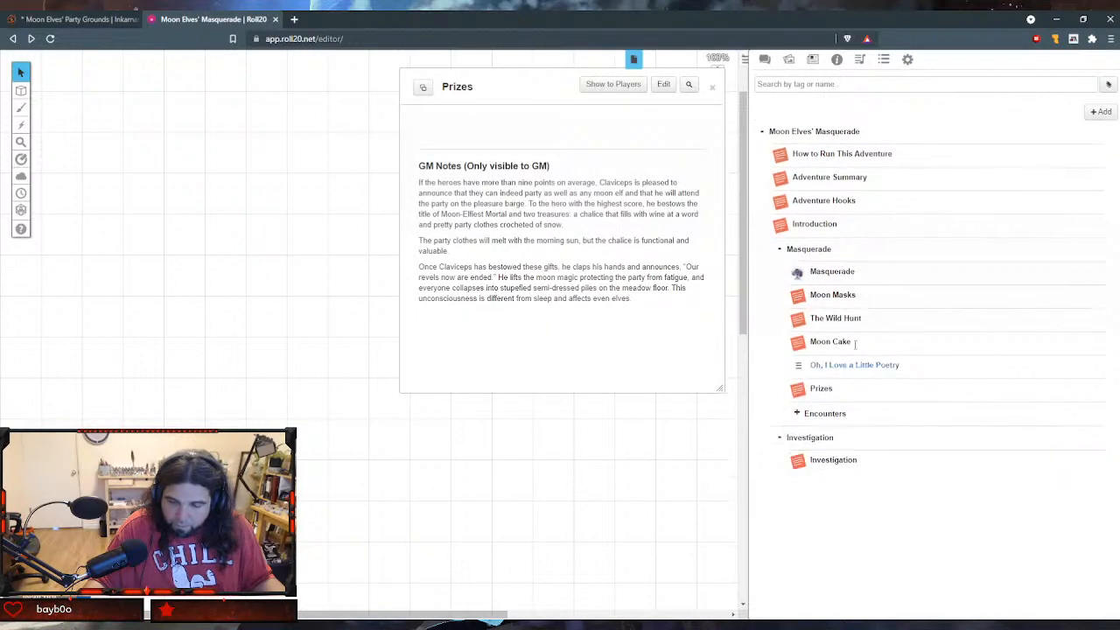
click(1101, 112)
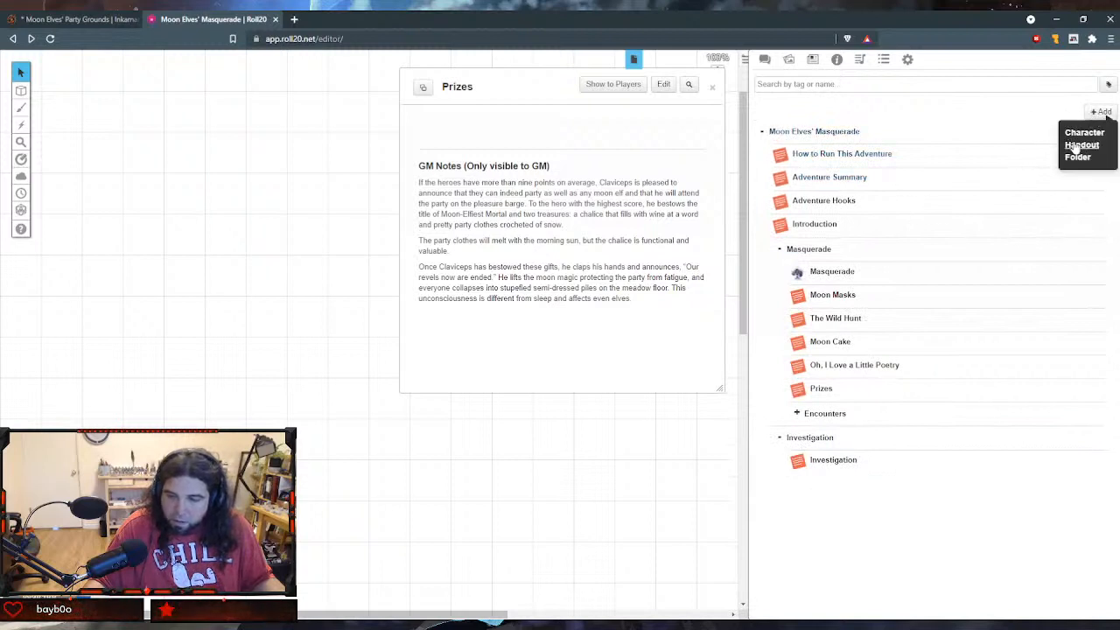
click(1082, 145)
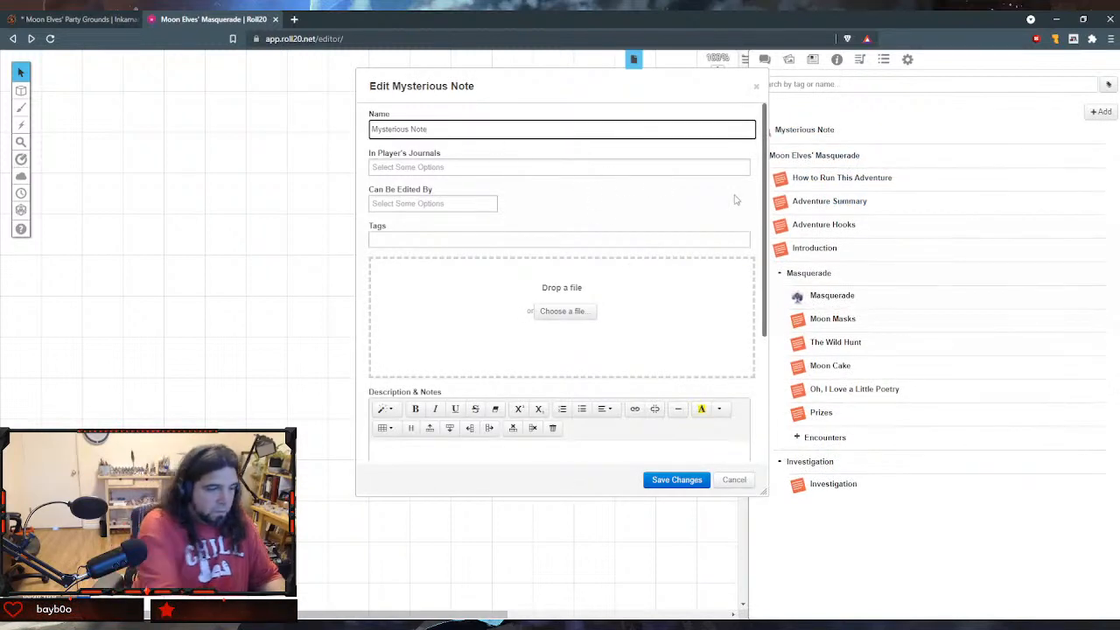
- Name the new handout "Getting a Clue"
key(ctrl+a)
text(Gett)
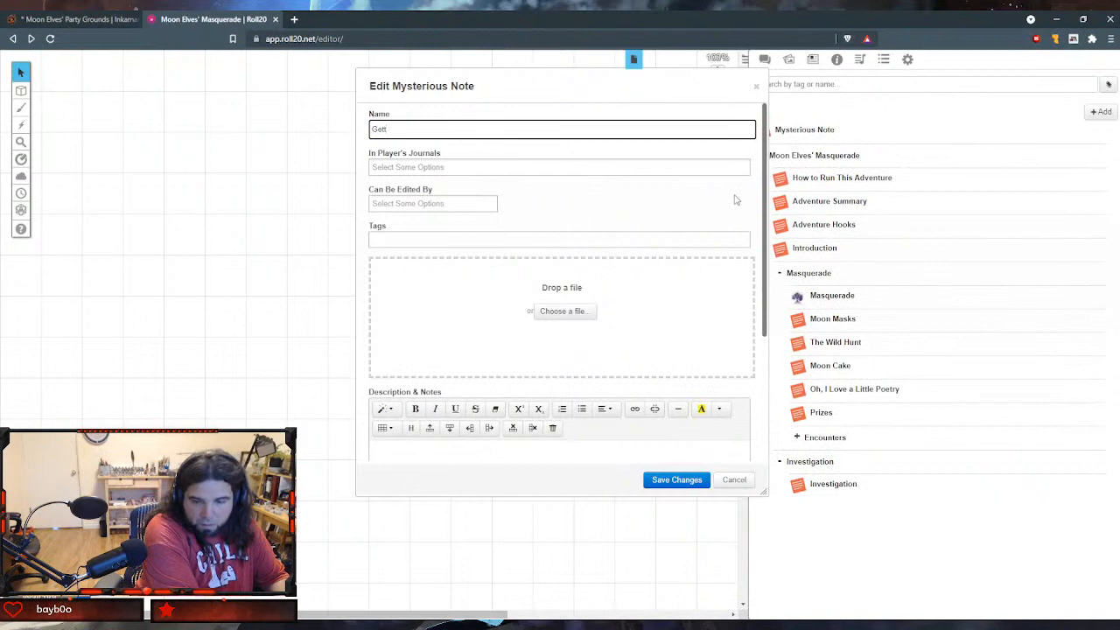
text(ing )
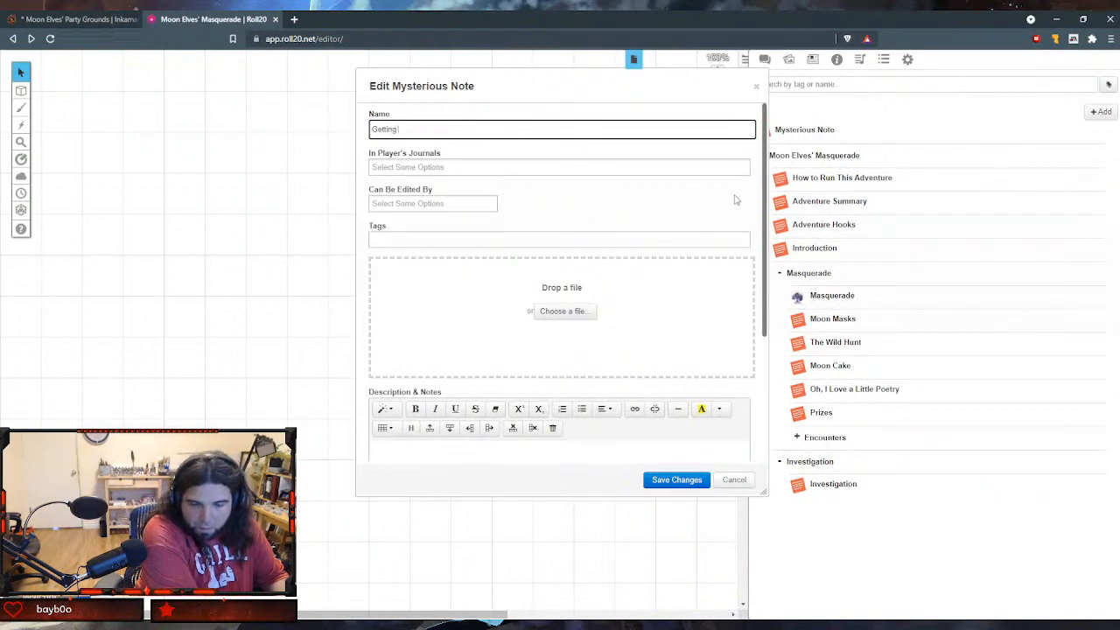
text(a Clue)
key(Tab)
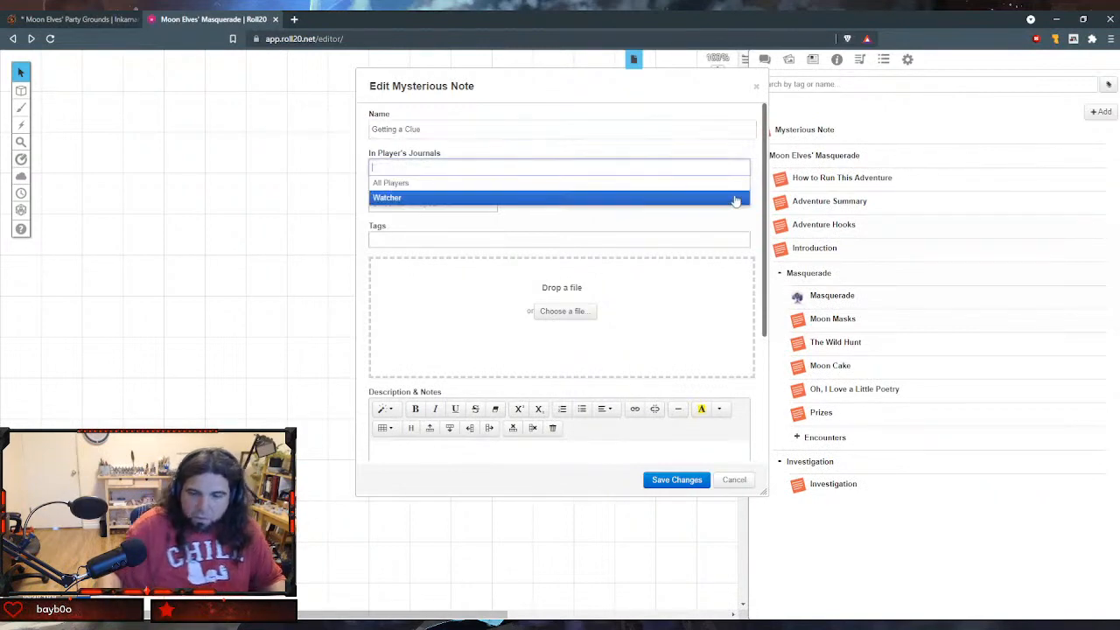
click(589, 221)
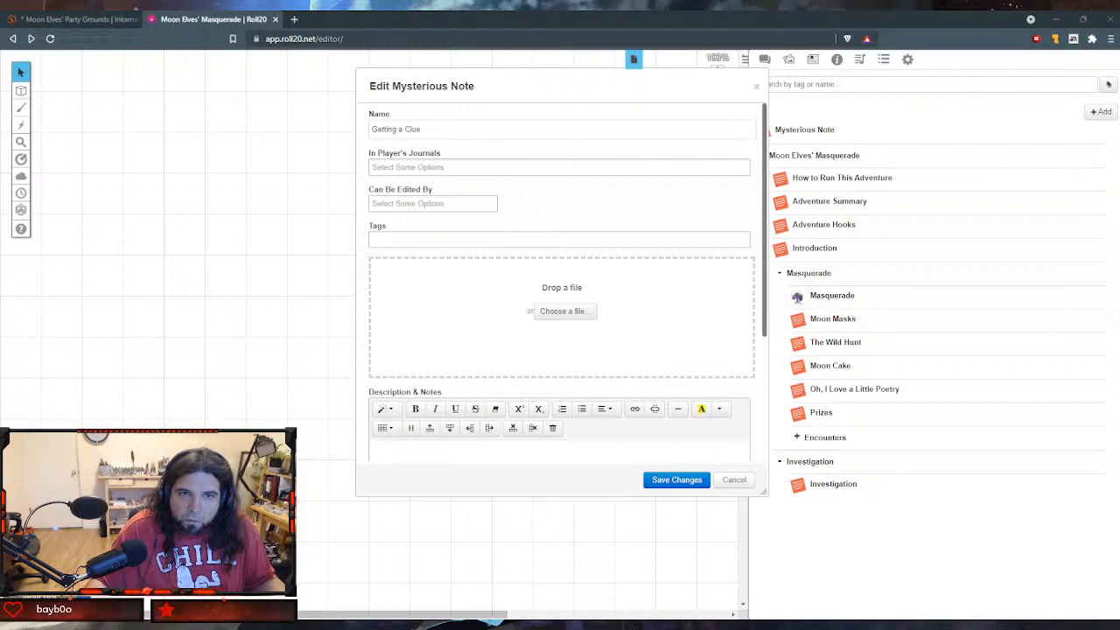
- Paste the clue sections, from A Little Bird Told Me to Getting to the Moon, into the Description & Notes and save the handout
click(502, 455)
key(ctrl+v)
scroll(725, 445, down, 1)
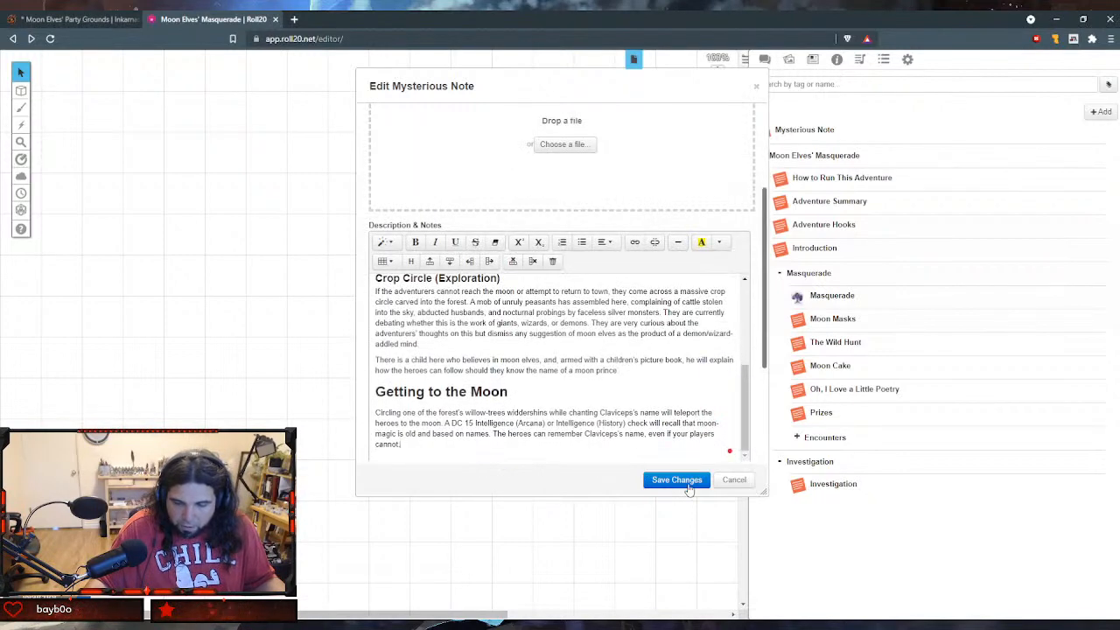
click(676, 480)
scroll(467, 285, down, 3)
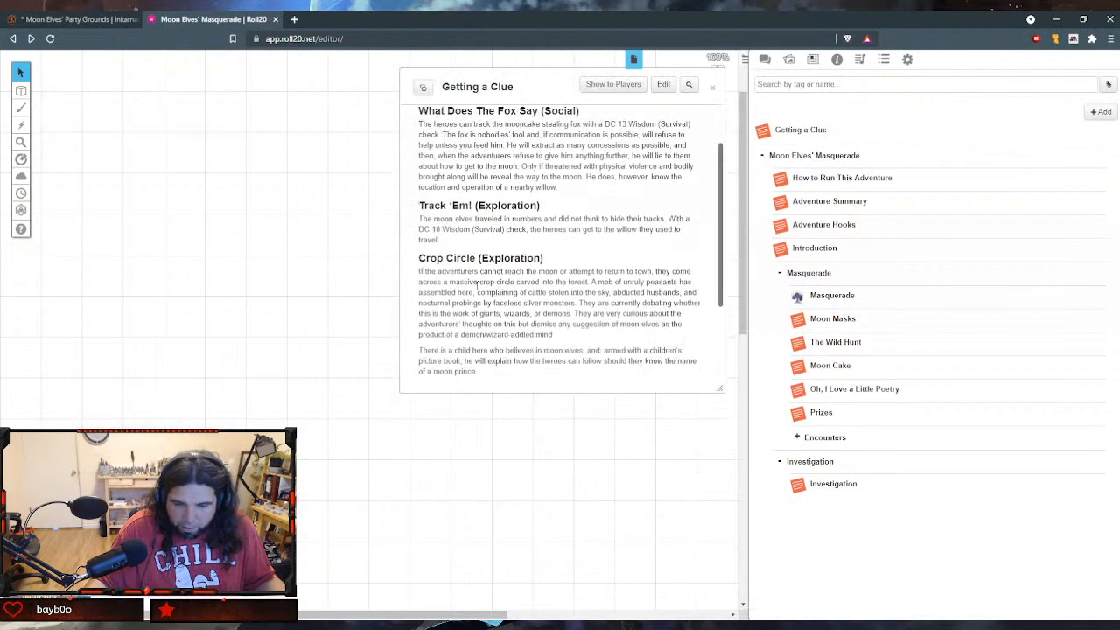
scroll(477, 219, up, 3)
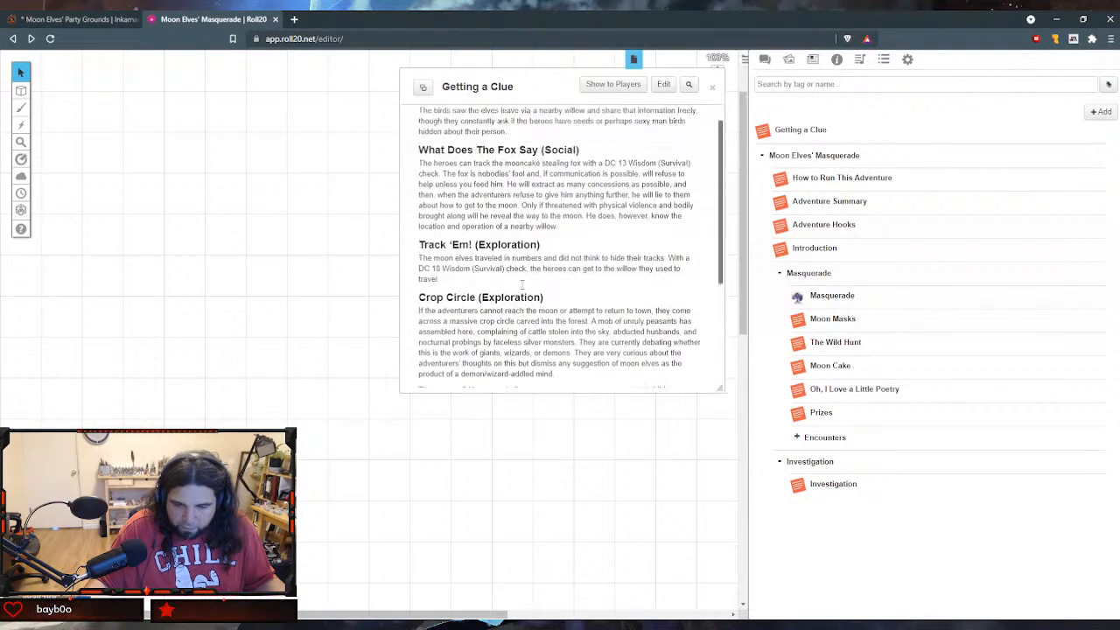
- Clear the Getting a Clue description, paste the clue and Getting to the Moon text into the GM notes, then save and close the handout
click(664, 83)
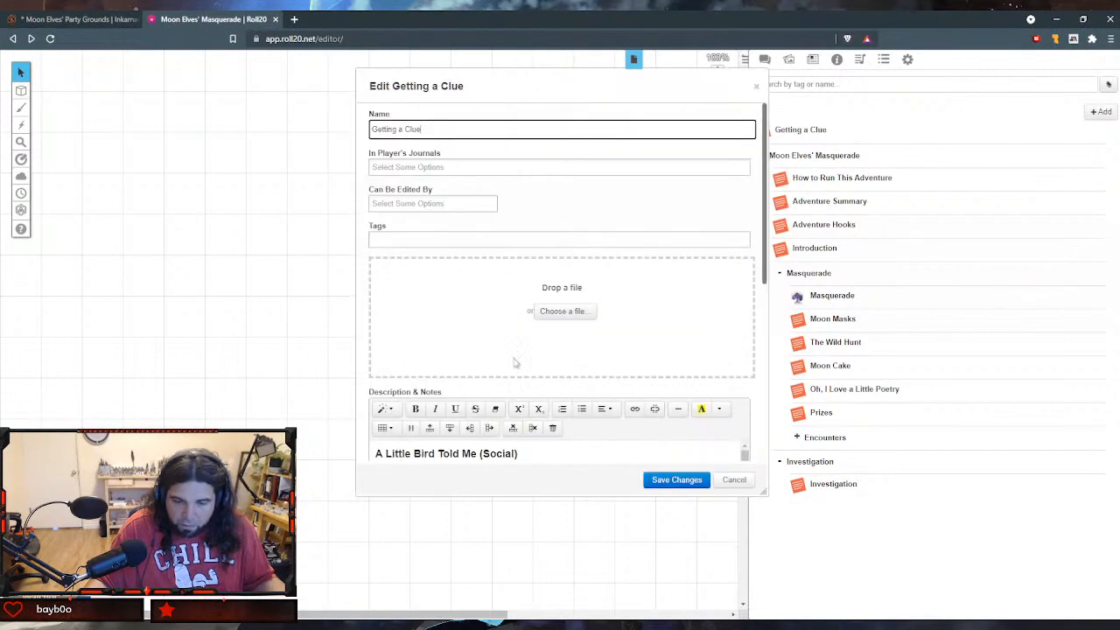
click(450, 453)
key(ctrl+a)
key(BackSpace)
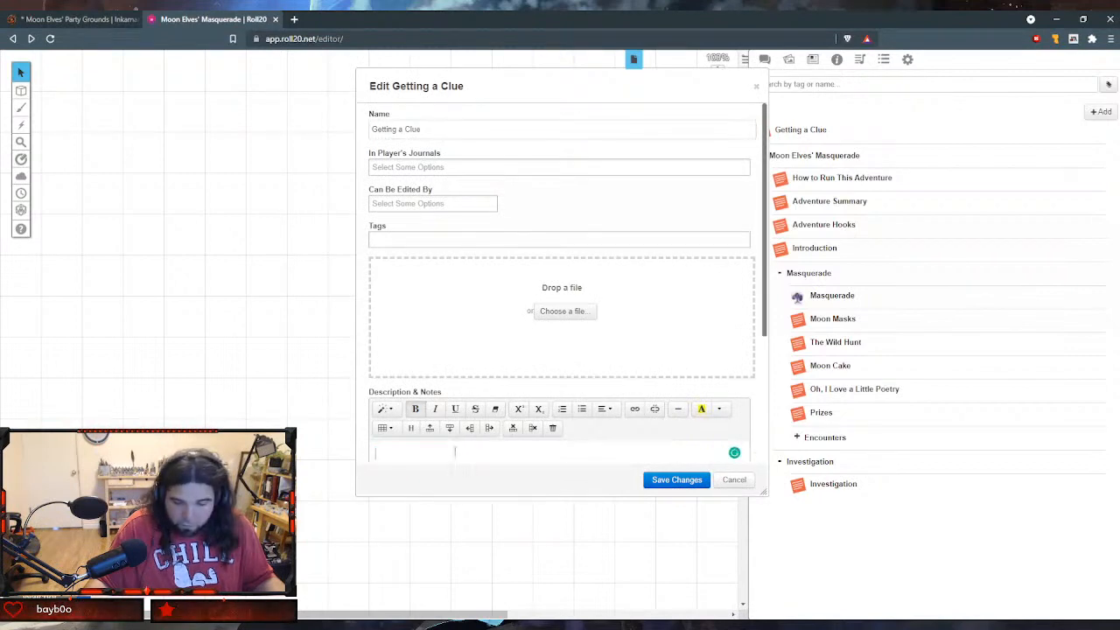
scroll(465, 428, down, 3)
key(ctrl+v)
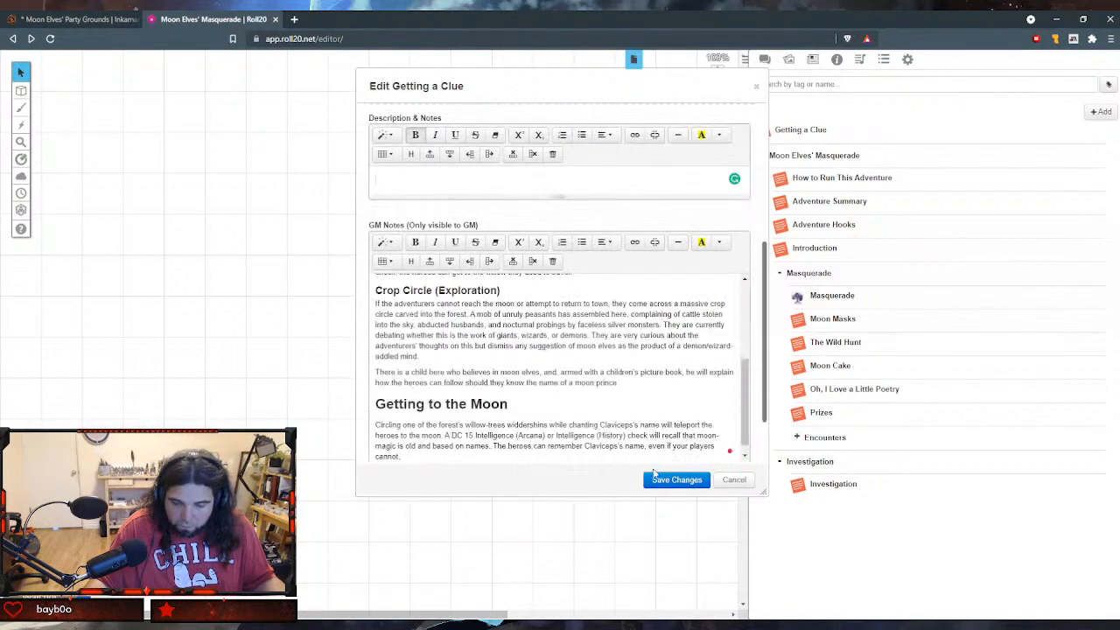
click(671, 480)
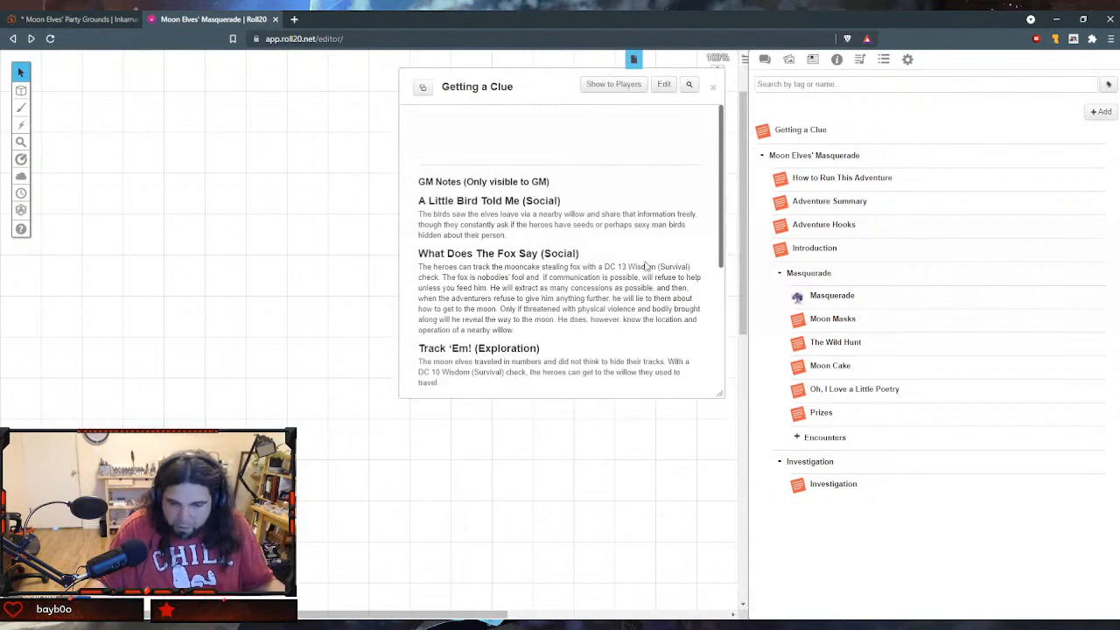
scroll(643, 265, down, 5)
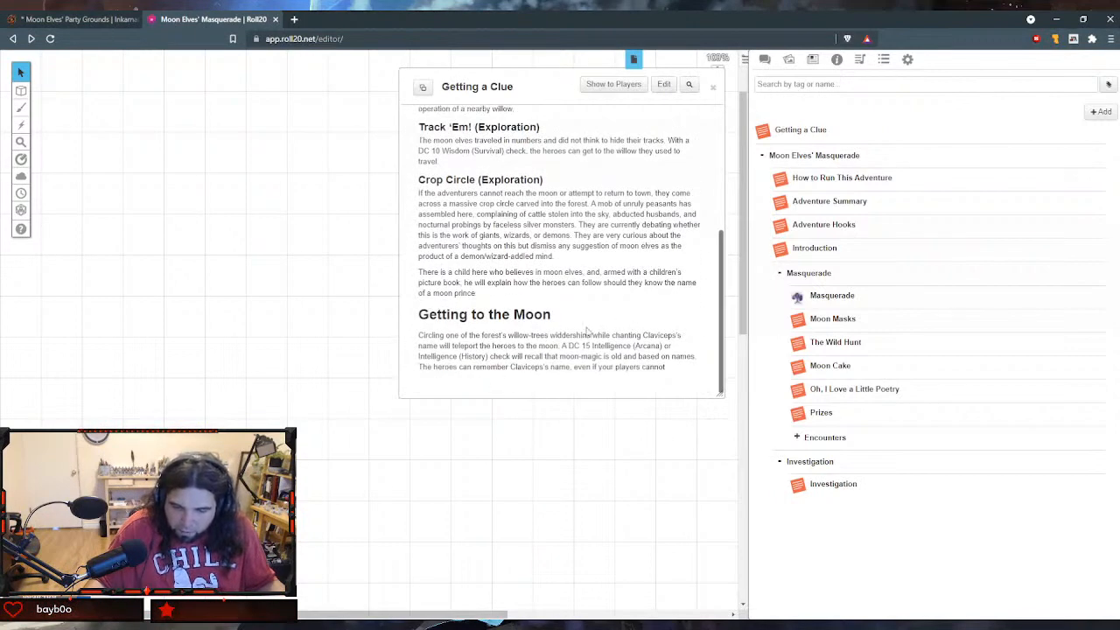
click(714, 86)
- Move the Getting a Clue handout into the Investigation folder below the Investigation handout, and close the Prizes handout
drag(778, 138, 799, 503)
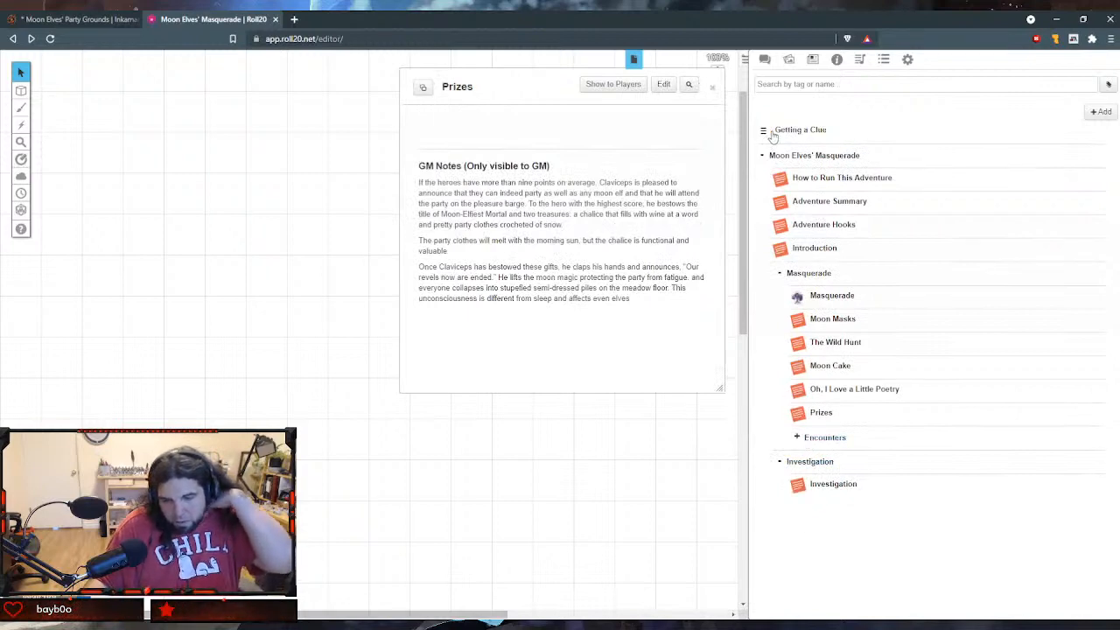
drag(764, 133, 808, 490)
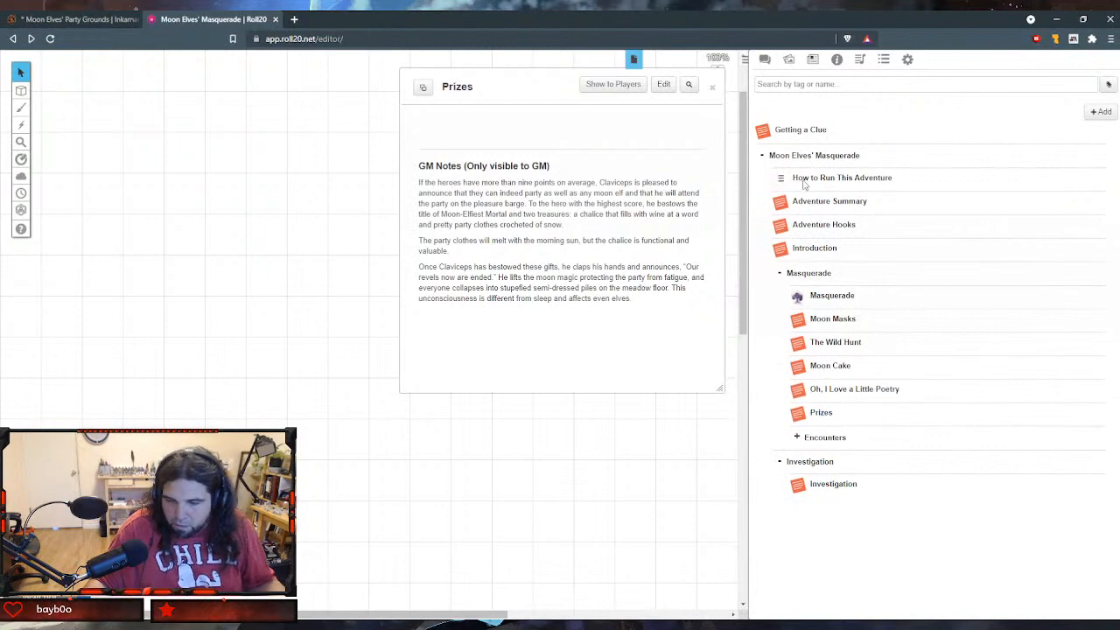
drag(763, 130, 826, 488)
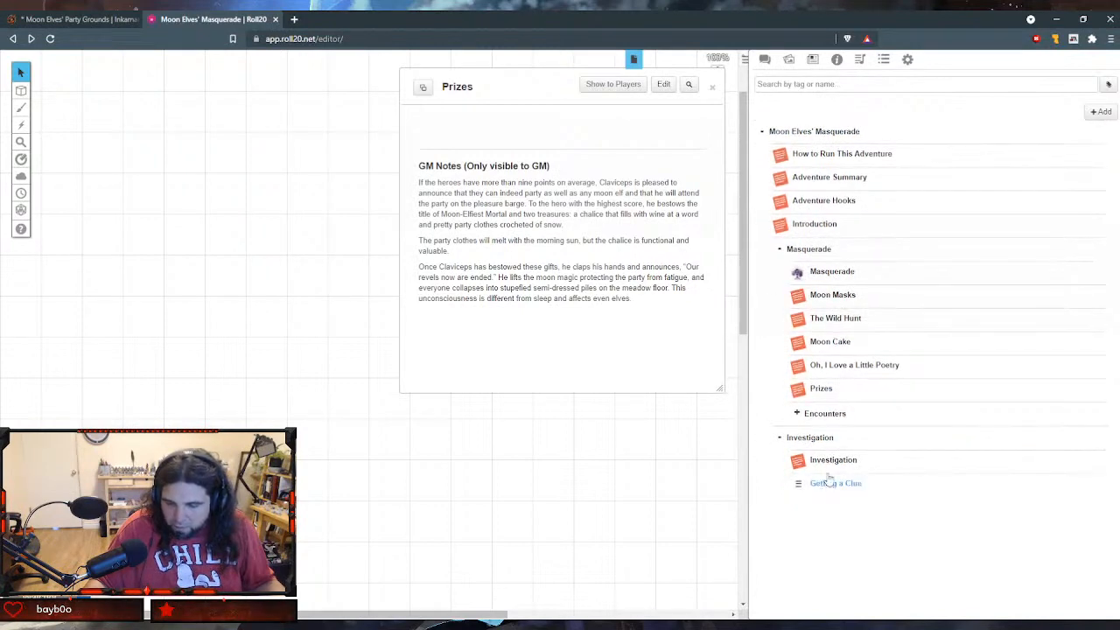
click(712, 87)
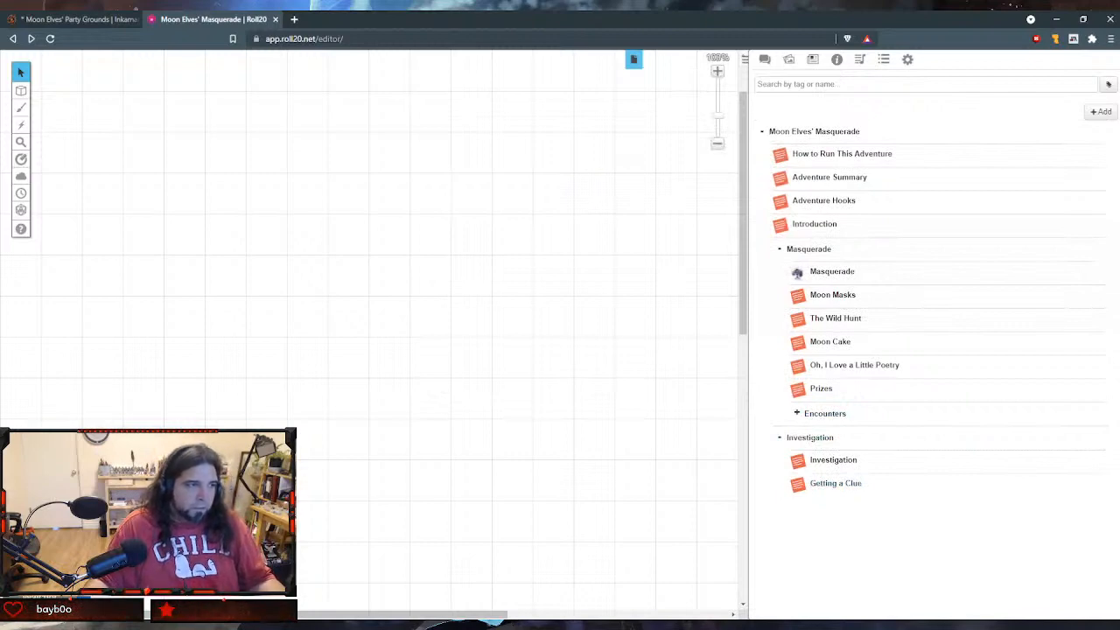